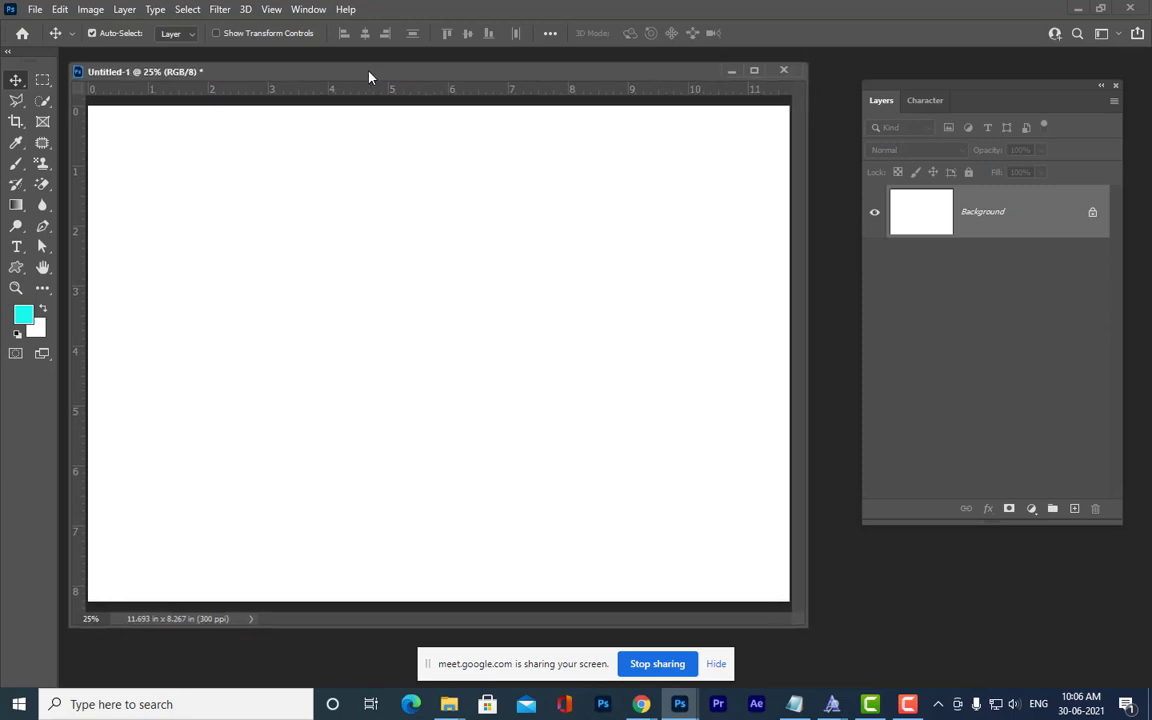
# Add the text "MAAC" to the blank canvas in red Arial Black at 118.74 pt.
pyautogui.moveTo(946, 91); pyautogui.dragTo(896, 104)
pyautogui.moveTo(404, 95); pyautogui.dragTo(396, 93)
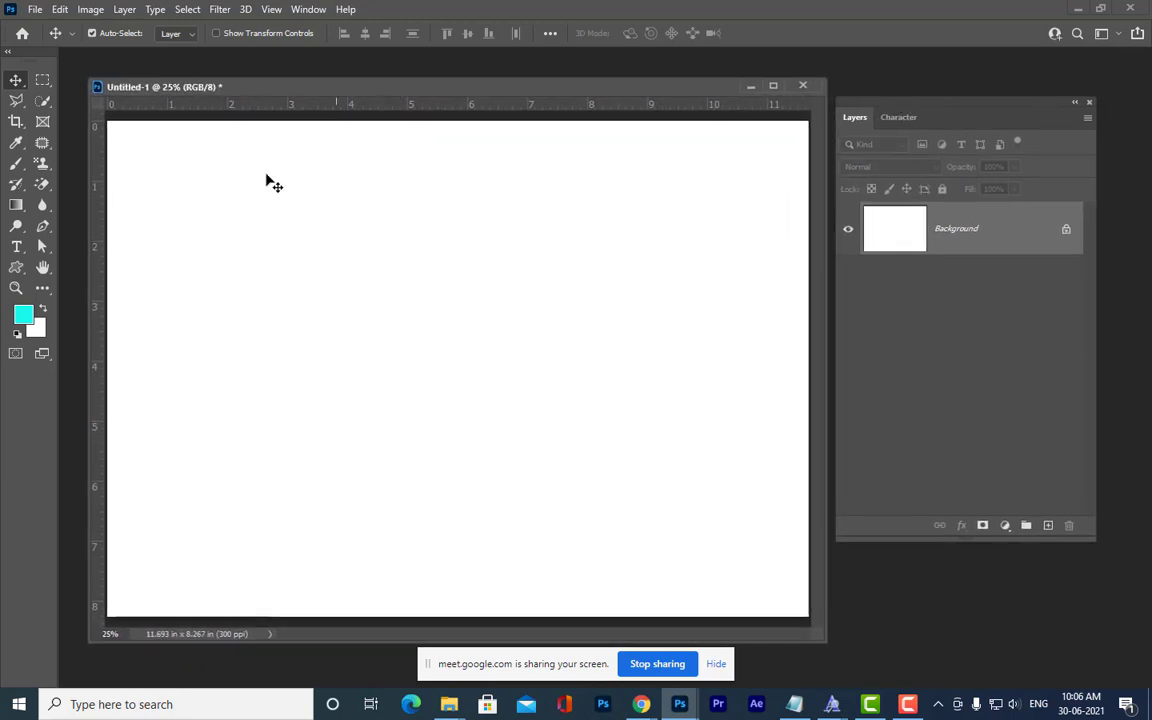
pyautogui.click(16, 246)
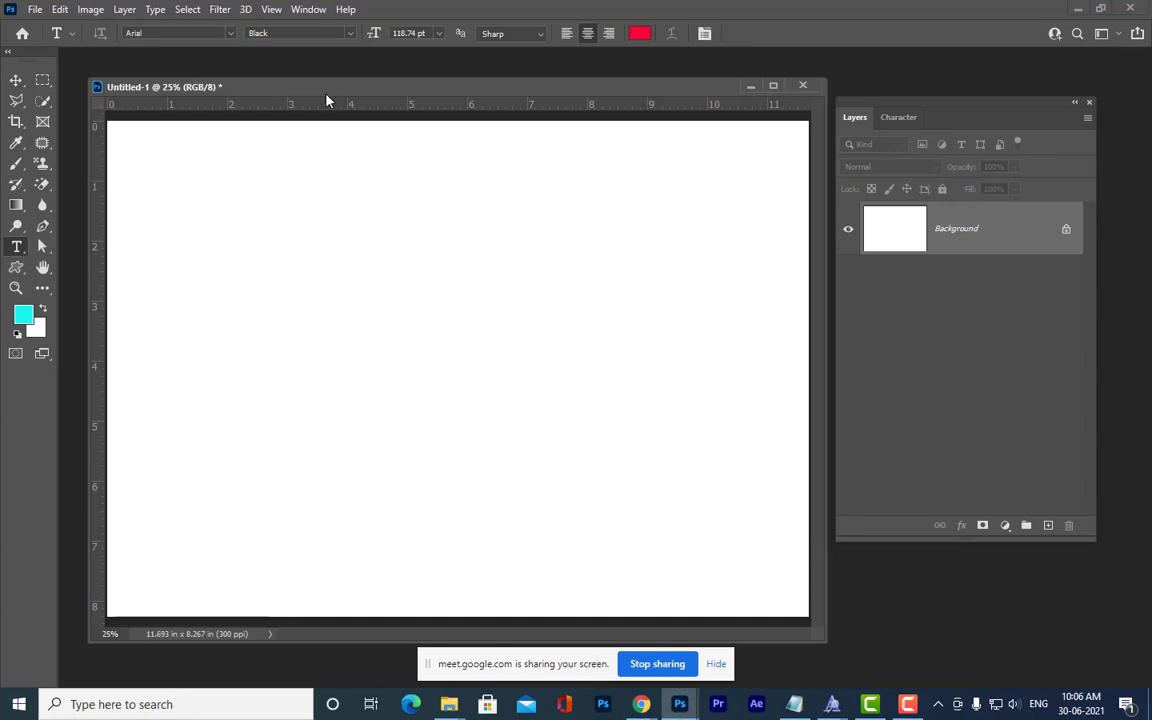
pyautogui.moveTo(327, 90); pyautogui.dragTo(342, 76)
pyautogui.click(337, 299)
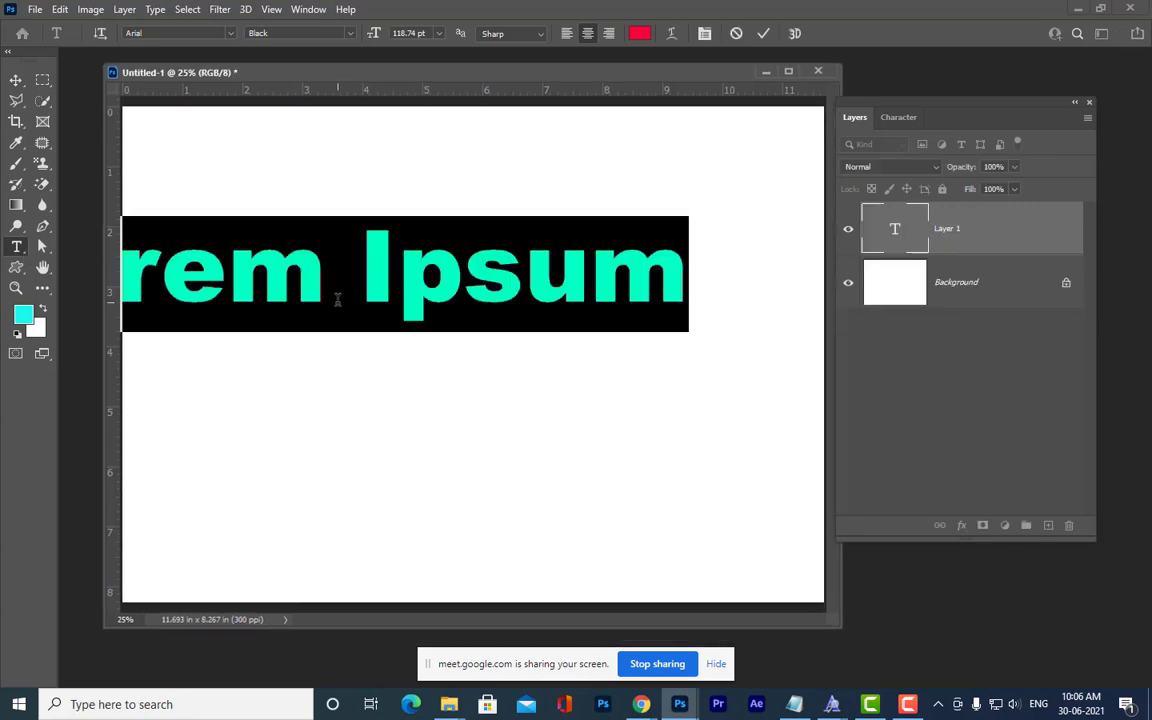
pyautogui.write('MAAC')
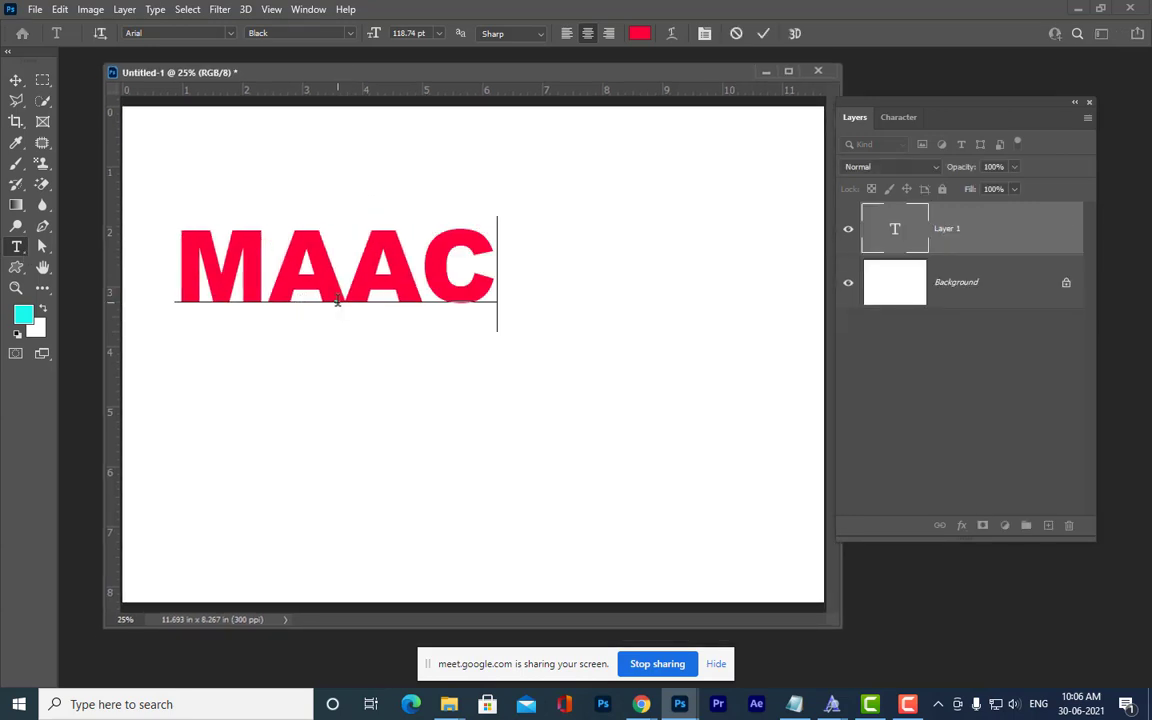
pyautogui.click(16, 80)
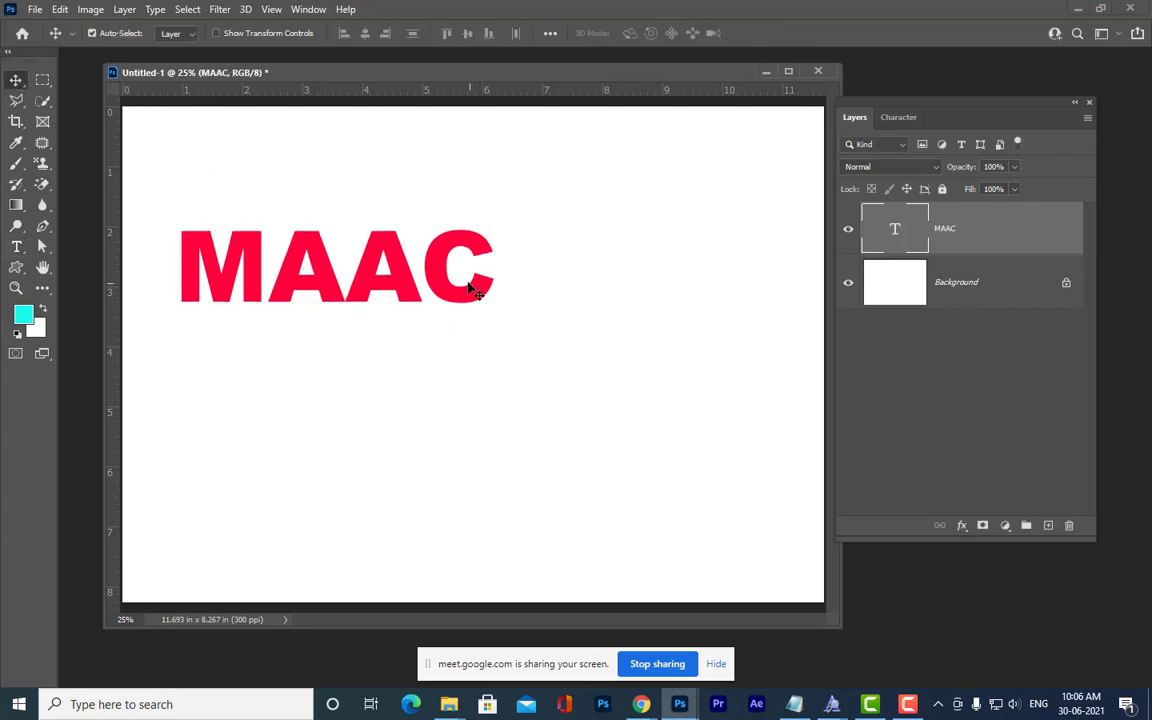
# Move the MAAC text toward the middle of the canvas, with the Layers panel clear beside the document.
pyautogui.moveTo(470, 287); pyautogui.dragTo(600, 329)
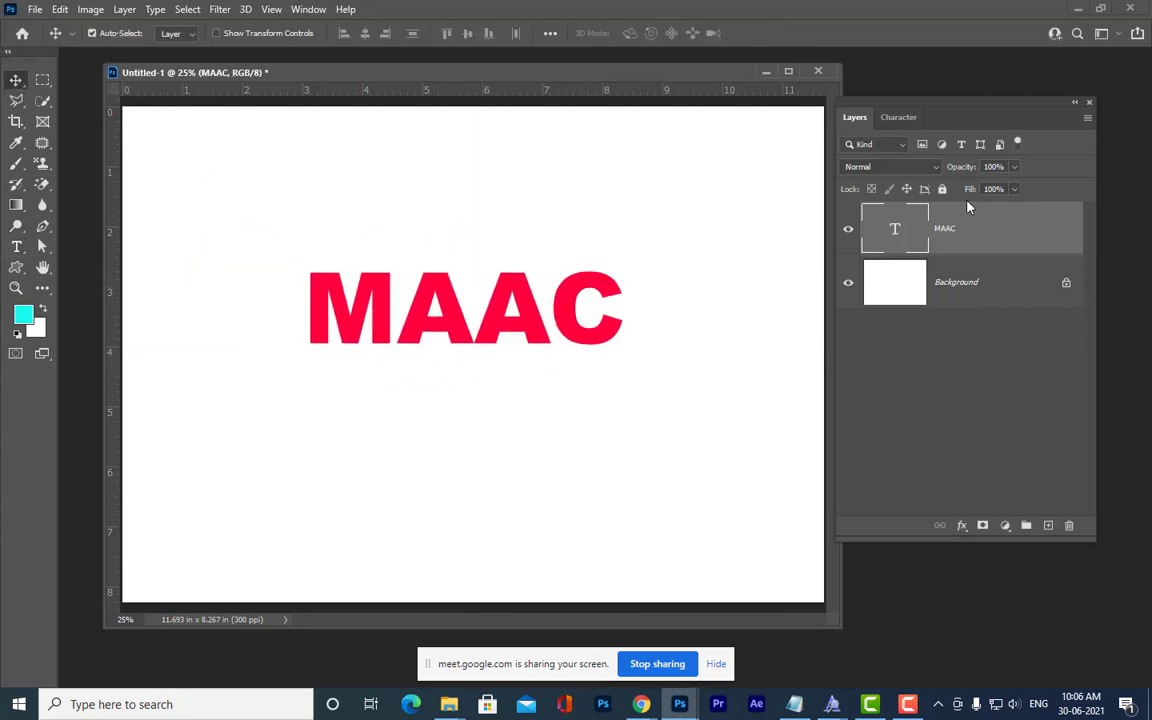
pyautogui.moveTo(907, 107); pyautogui.dragTo(915, 134)
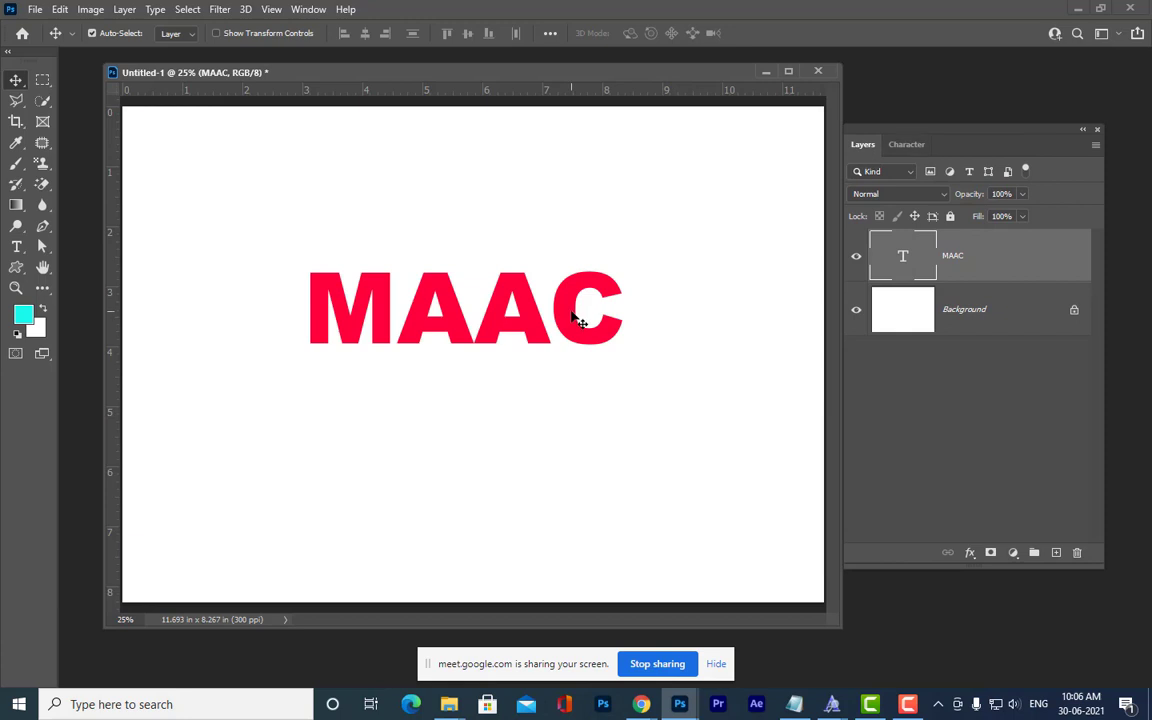
pyautogui.moveTo(575, 313); pyautogui.dragTo(592, 330)
pyautogui.doubleClick(1052, 263)
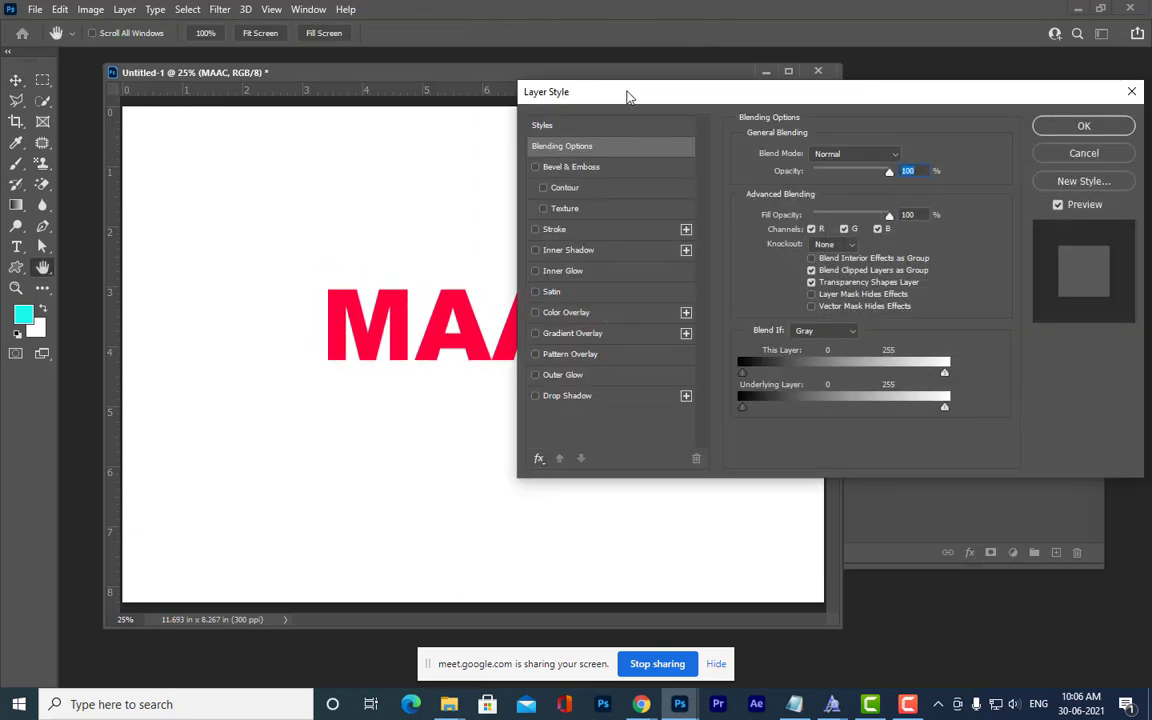
pyautogui.moveTo(645, 97); pyautogui.dragTo(687, 92)
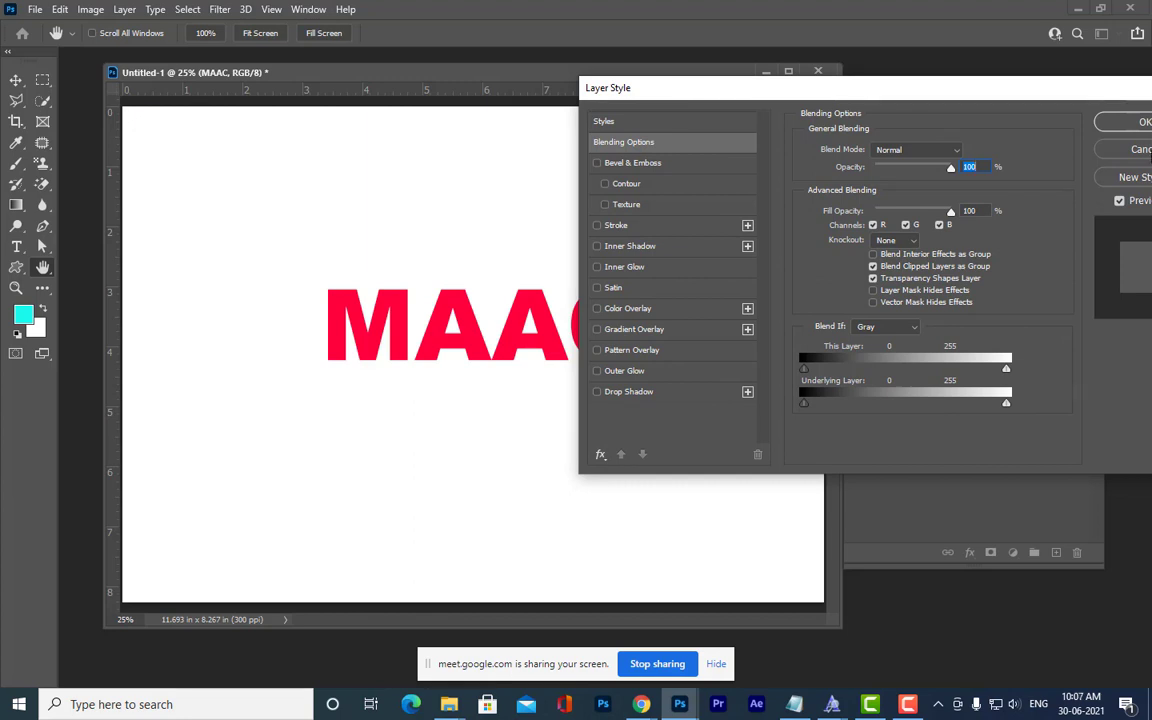
pyautogui.click(1143, 150)
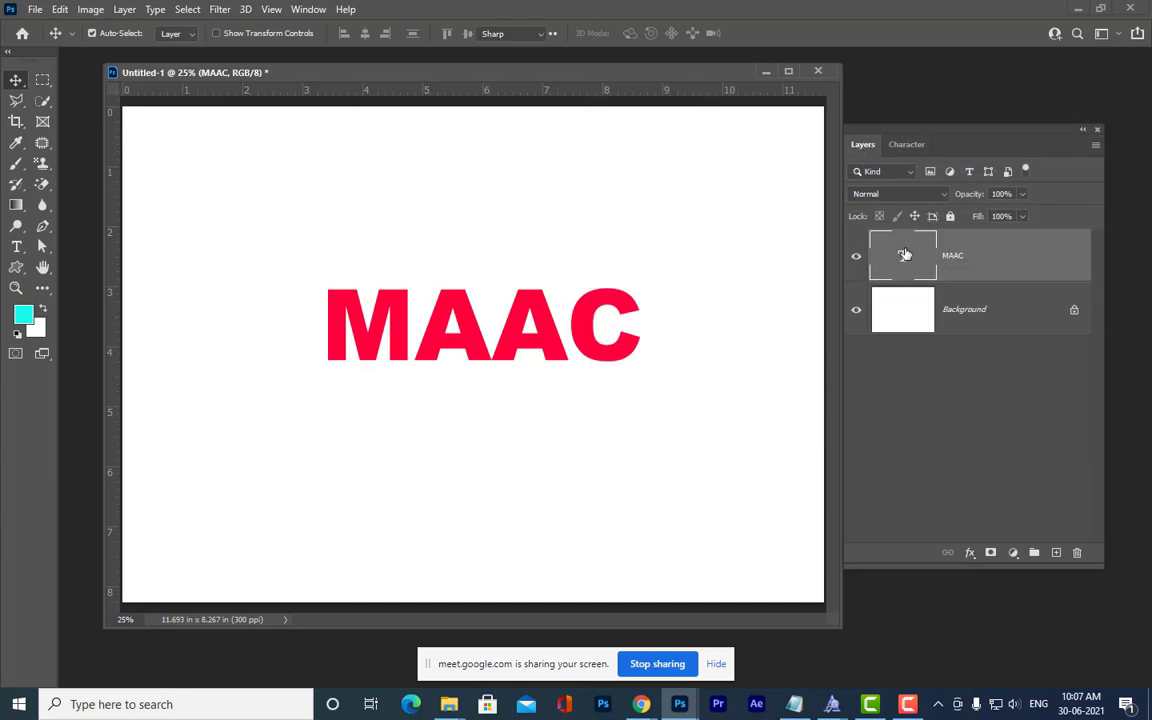
# Try an Arch warp on the MAAC text with +50% bend and -47% horizontal distortion, then discard it.
pyautogui.doubleClick(904, 255)
pyautogui.click(660, 33)
pyautogui.click(898, 133)
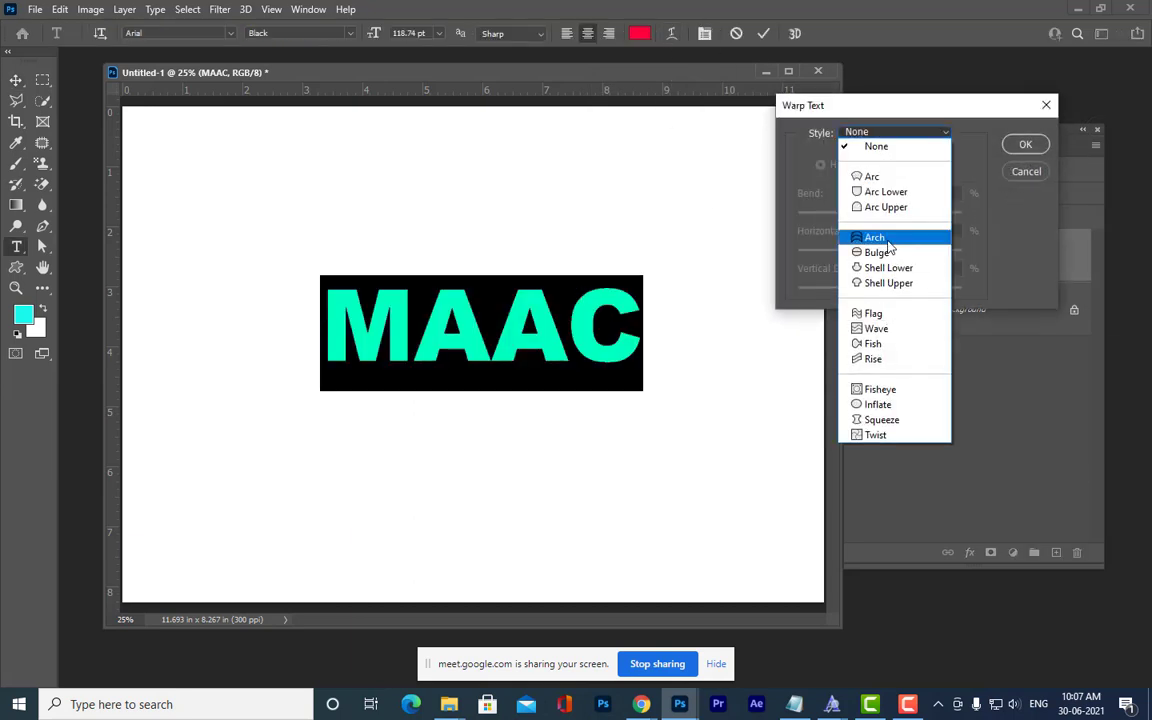
pyautogui.click(876, 238)
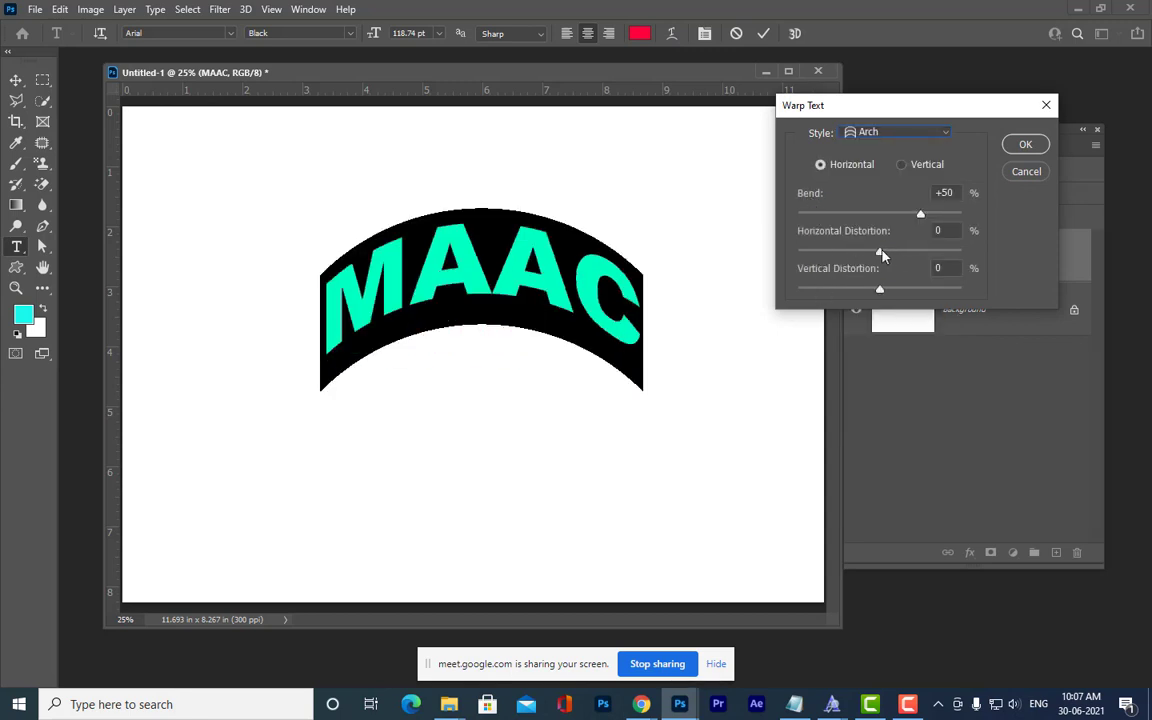
pyautogui.moveTo(882, 252); pyautogui.dragTo(841, 252)
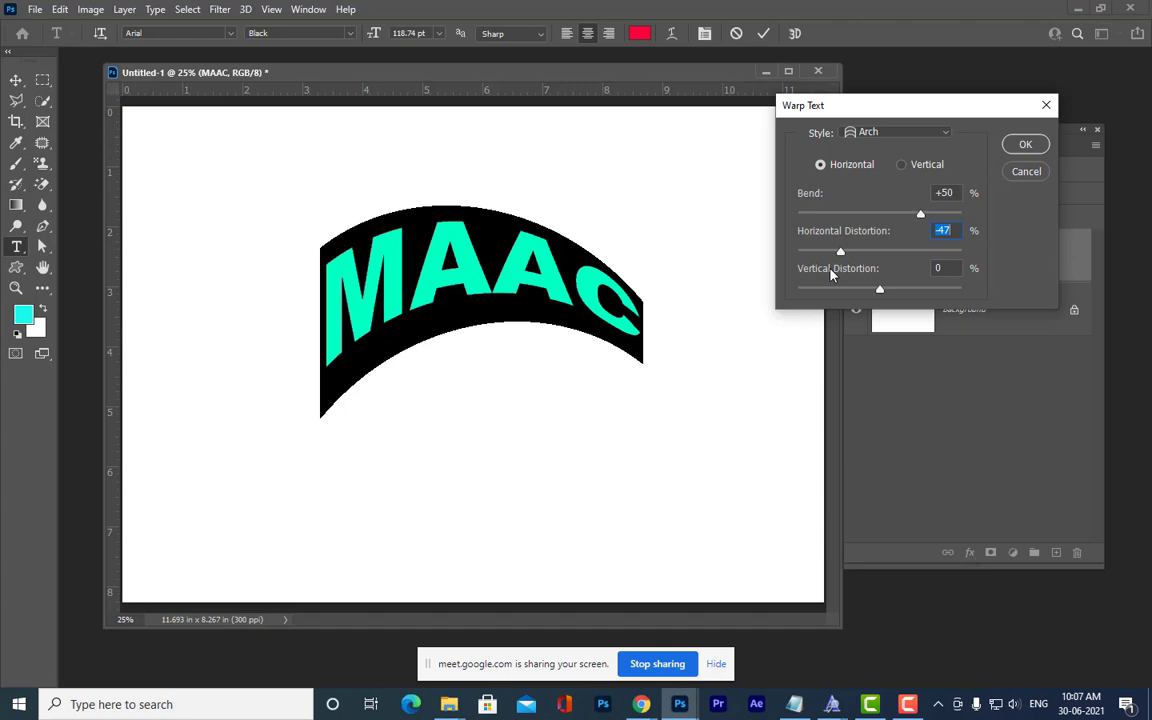
pyautogui.click(926, 134)
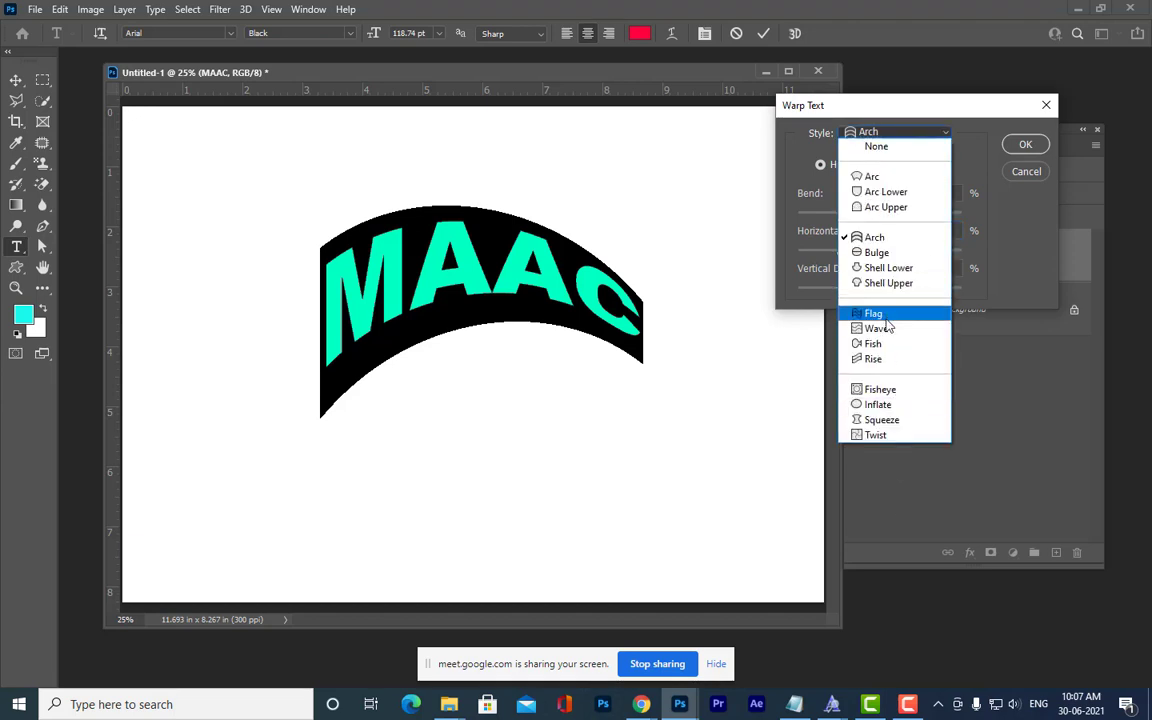
pyautogui.click(815, 242)
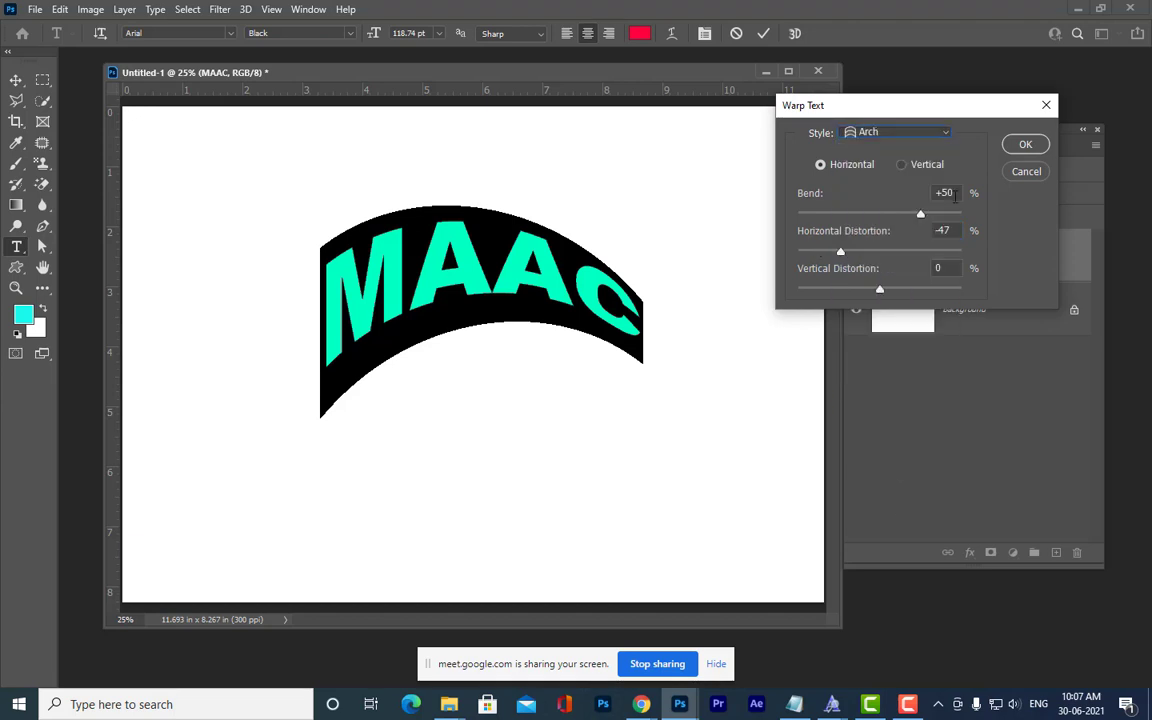
pyautogui.click(1026, 171)
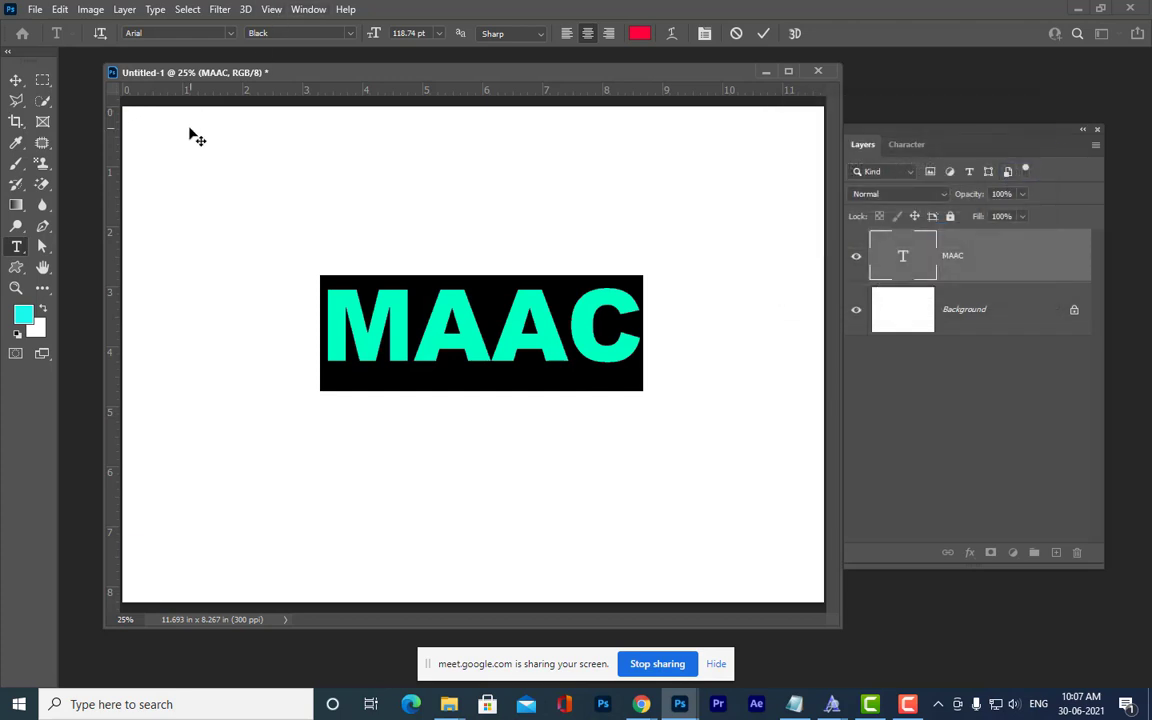
pyautogui.click(15, 80)
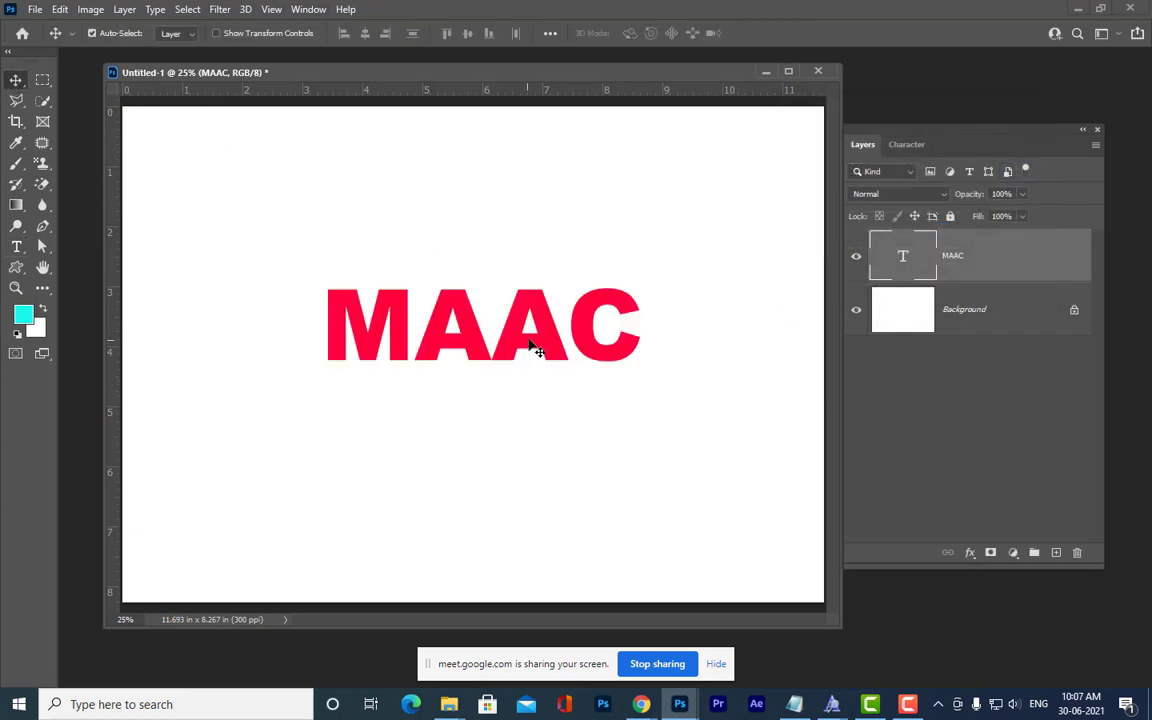
pyautogui.moveTo(540, 339)
pyautogui.mouseDown()
pyautogui.moveTo(495, 322)
pyautogui.moveTo(525, 327)
pyautogui.mouseUp()
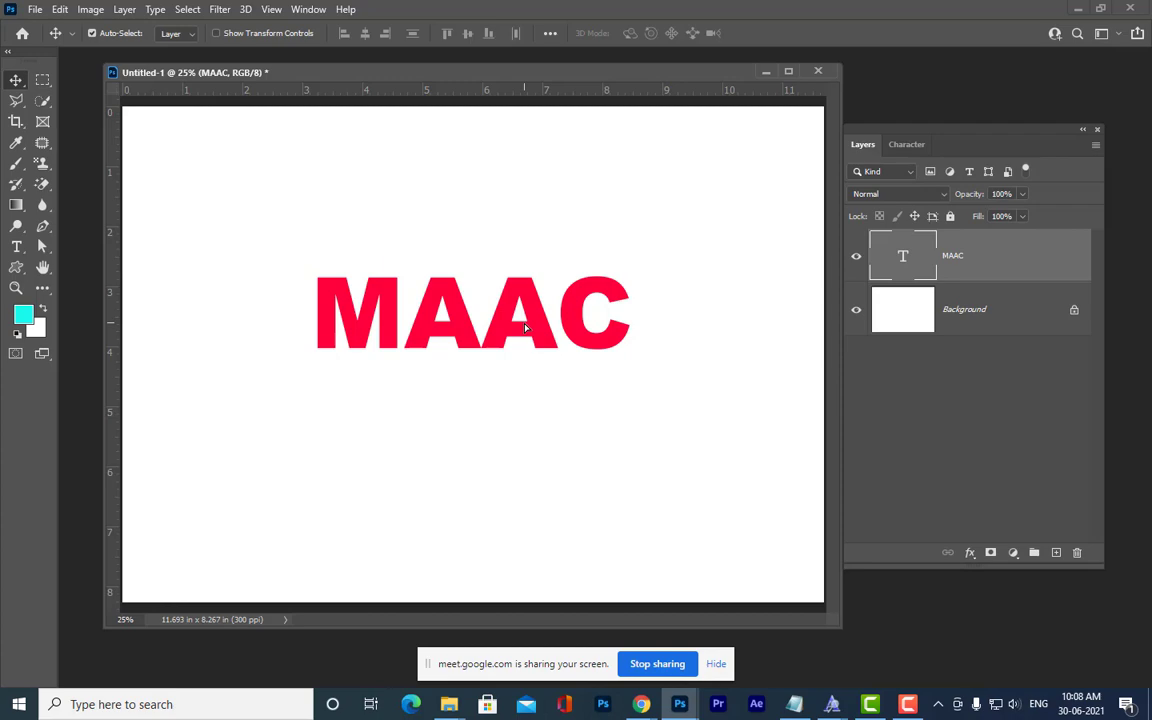
# Switch to the Google Meet call in Chrome, admit the waiting participant, and return to Photoshop.
pyautogui.click(641, 704)
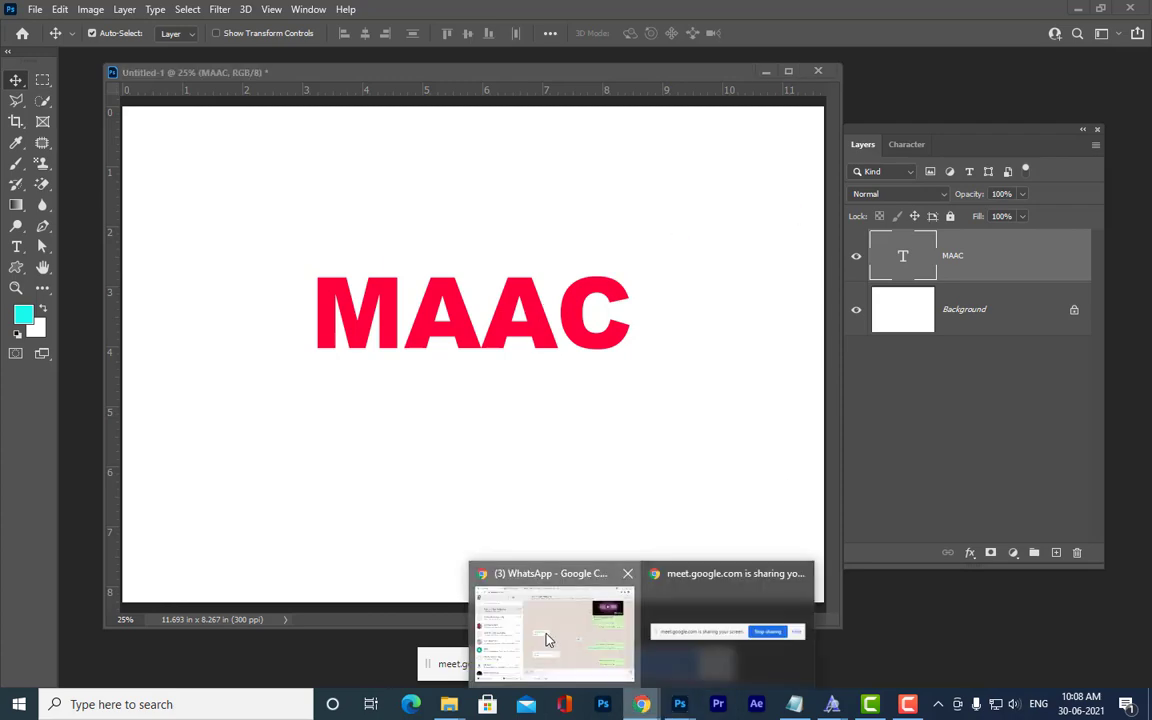
pyautogui.click(546, 640)
pyautogui.click(350, 14)
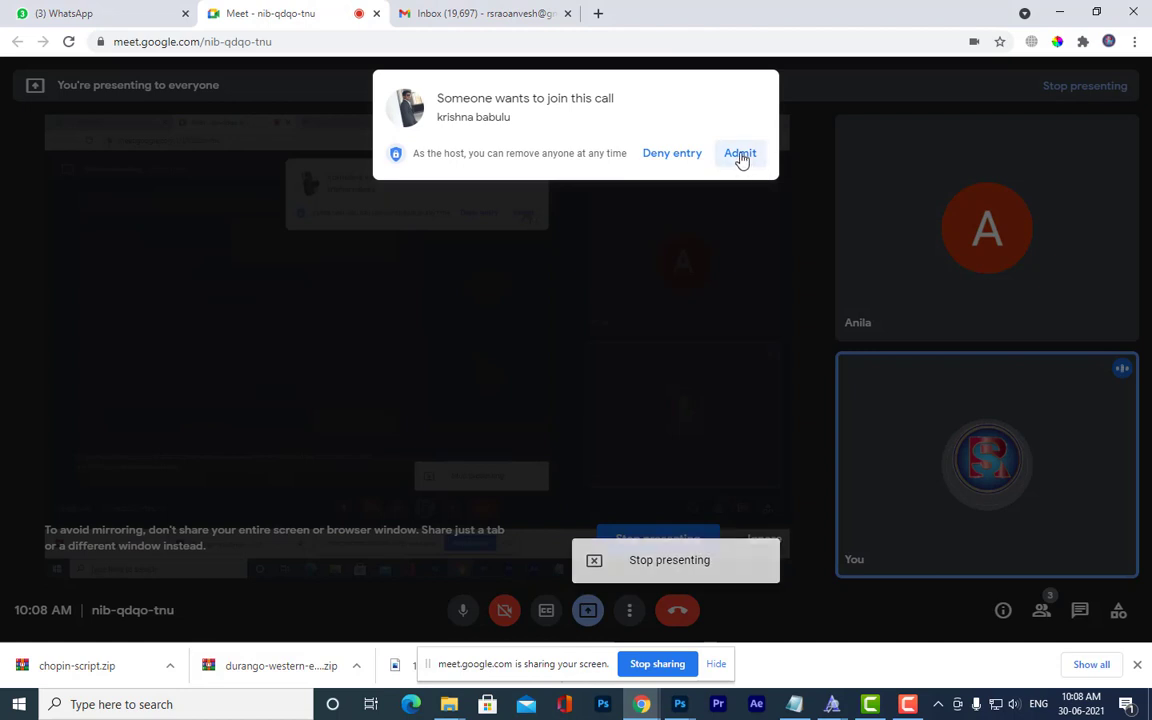
pyautogui.click(740, 154)
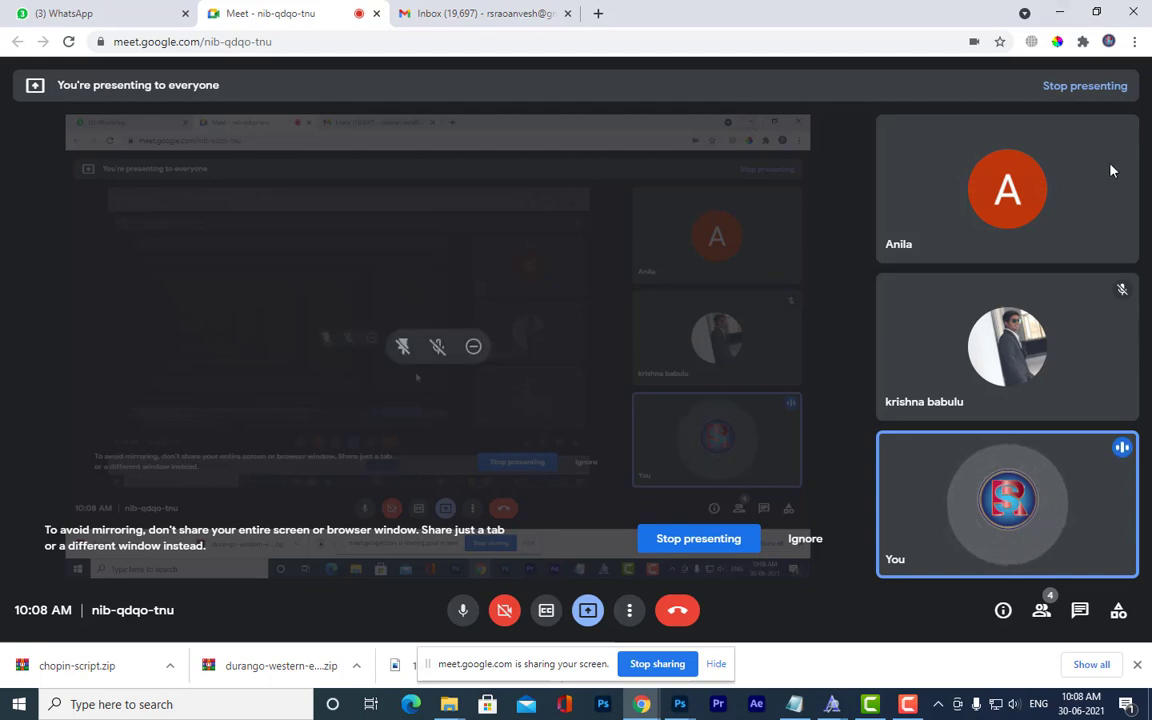
pyautogui.click(1058, 13)
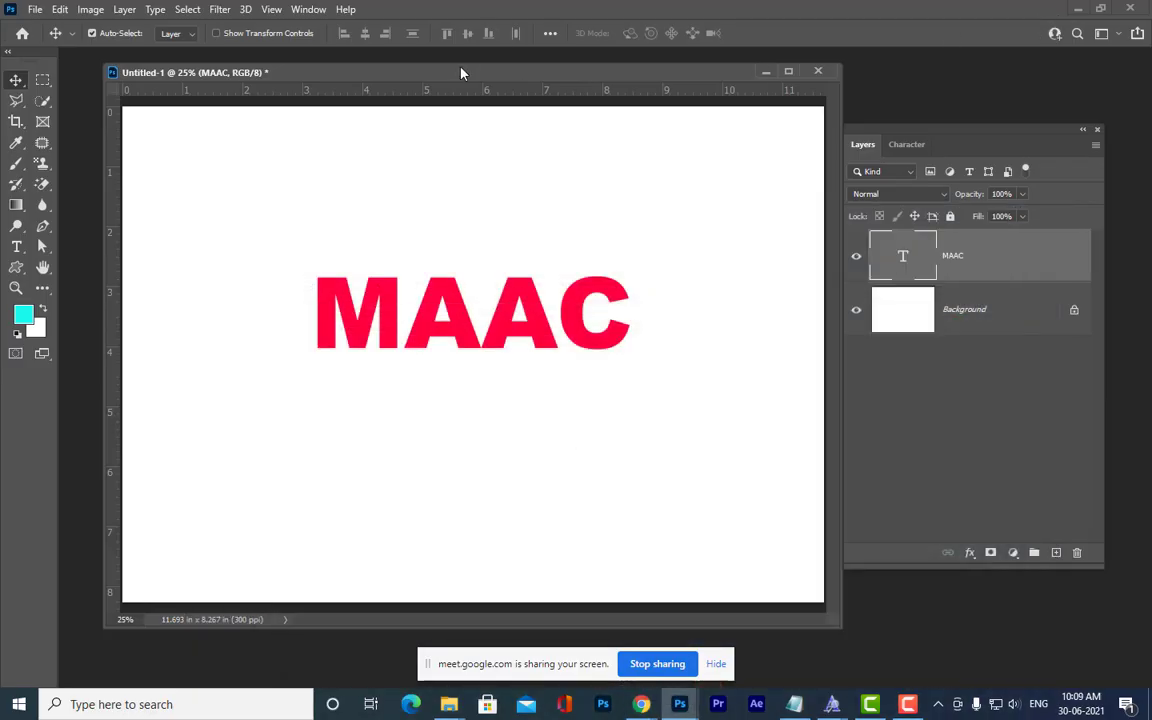
pyautogui.moveTo(477, 79); pyautogui.dragTo(528, 81)
pyautogui.moveTo(391, 87)
pyautogui.mouseDown()
pyautogui.moveTo(375, 85)
pyautogui.moveTo(392, 92)
pyautogui.mouseUp()
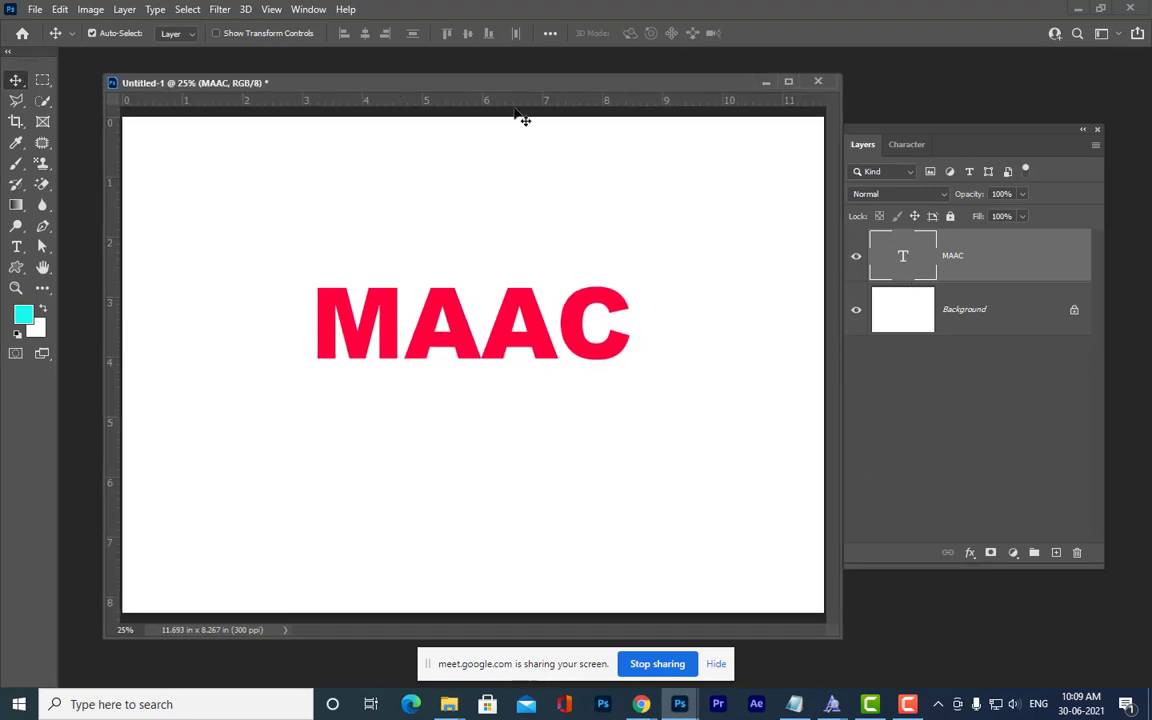
pyautogui.moveTo(584, 84); pyautogui.dragTo(583, 82)
pyautogui.moveTo(900, 129); pyautogui.dragTo(847, 129)
pyautogui.moveTo(525, 340); pyautogui.dragTo(539, 342)
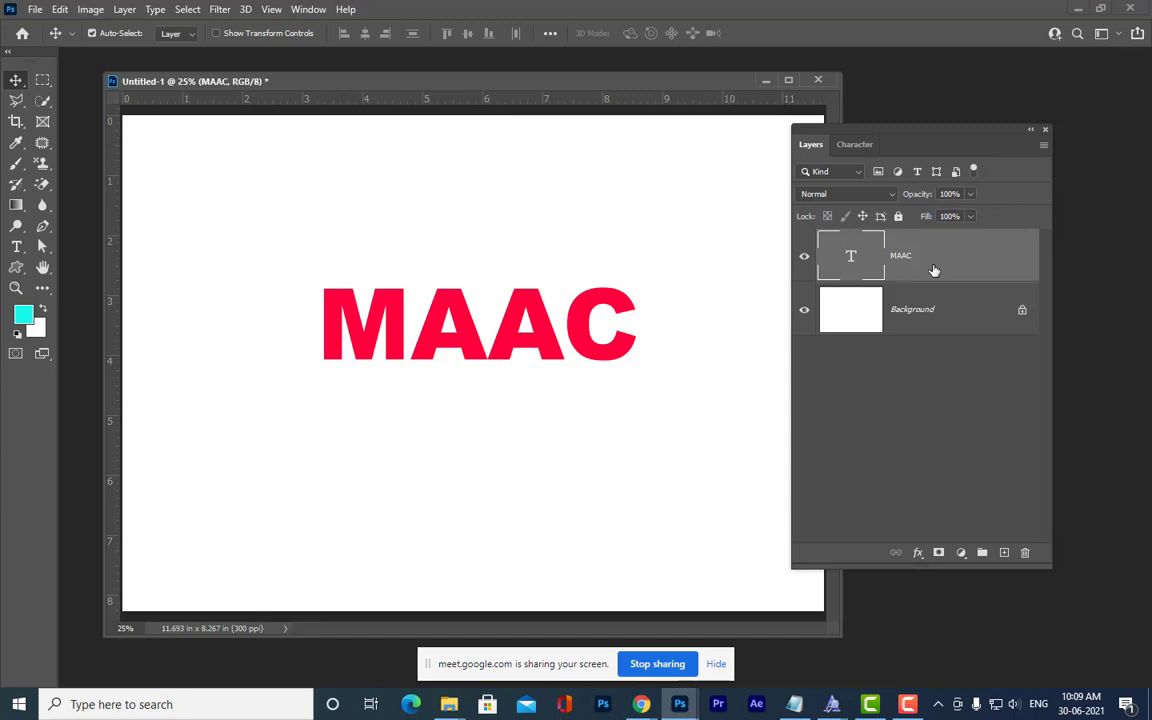
# Try Pattern Overlay, Gradient Overlay and Bevel & Emboss on the MAAC text layer, then discard the layer style changes.
pyautogui.doubleClick(933, 268)
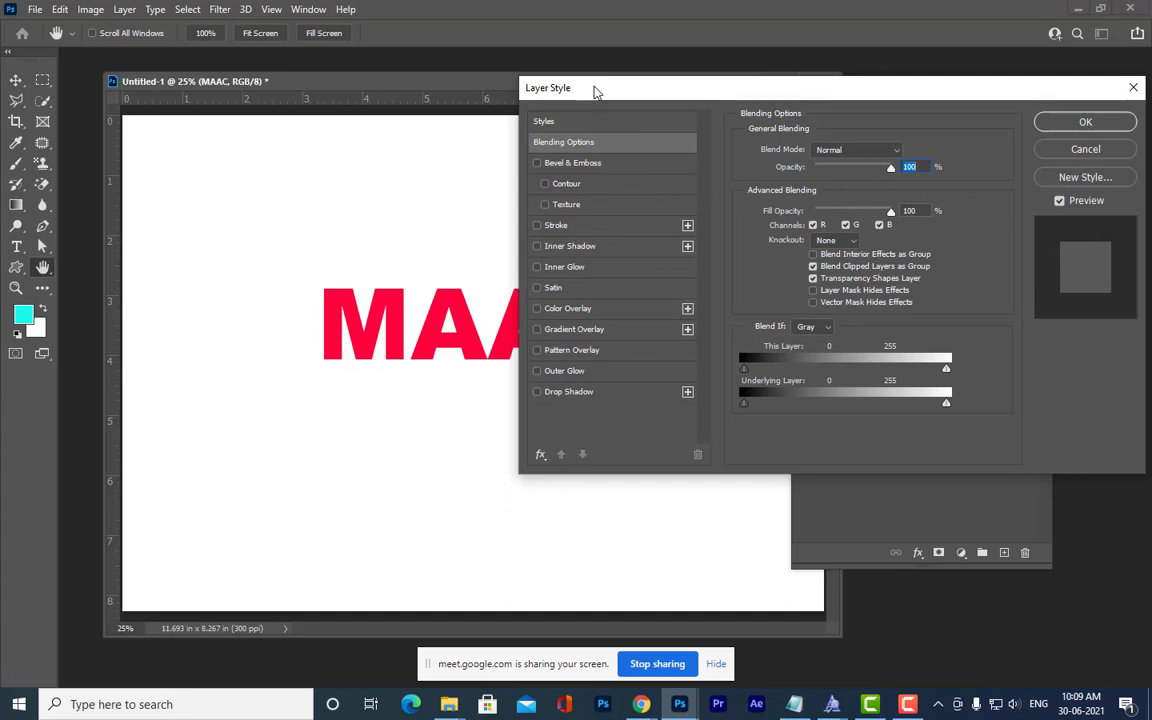
pyautogui.moveTo(635, 89); pyautogui.dragTo(743, 71)
pyautogui.click(645, 331)
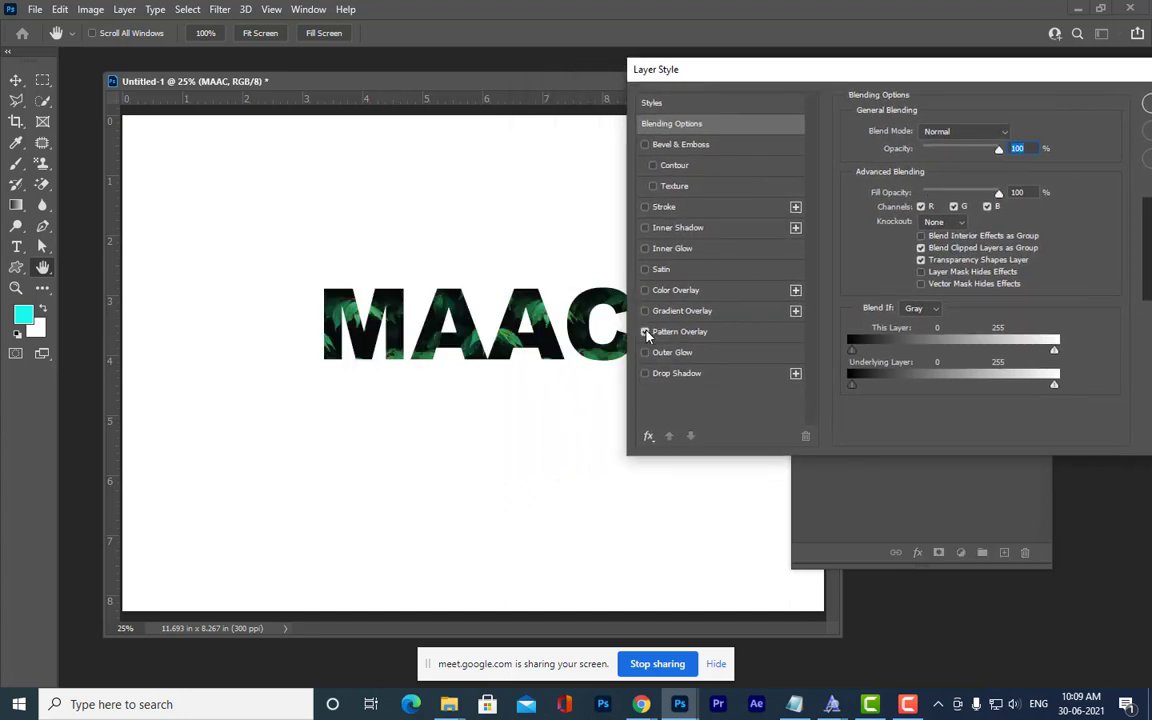
pyautogui.click(645, 311)
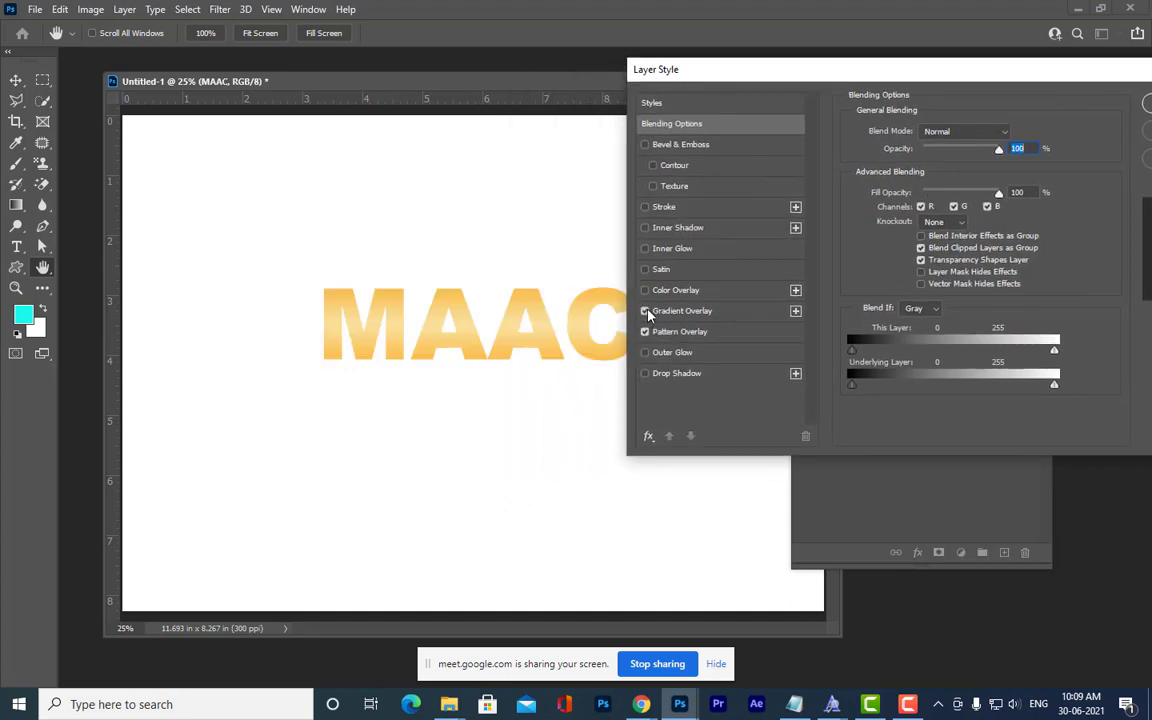
pyautogui.click(645, 311)
pyautogui.click(645, 331)
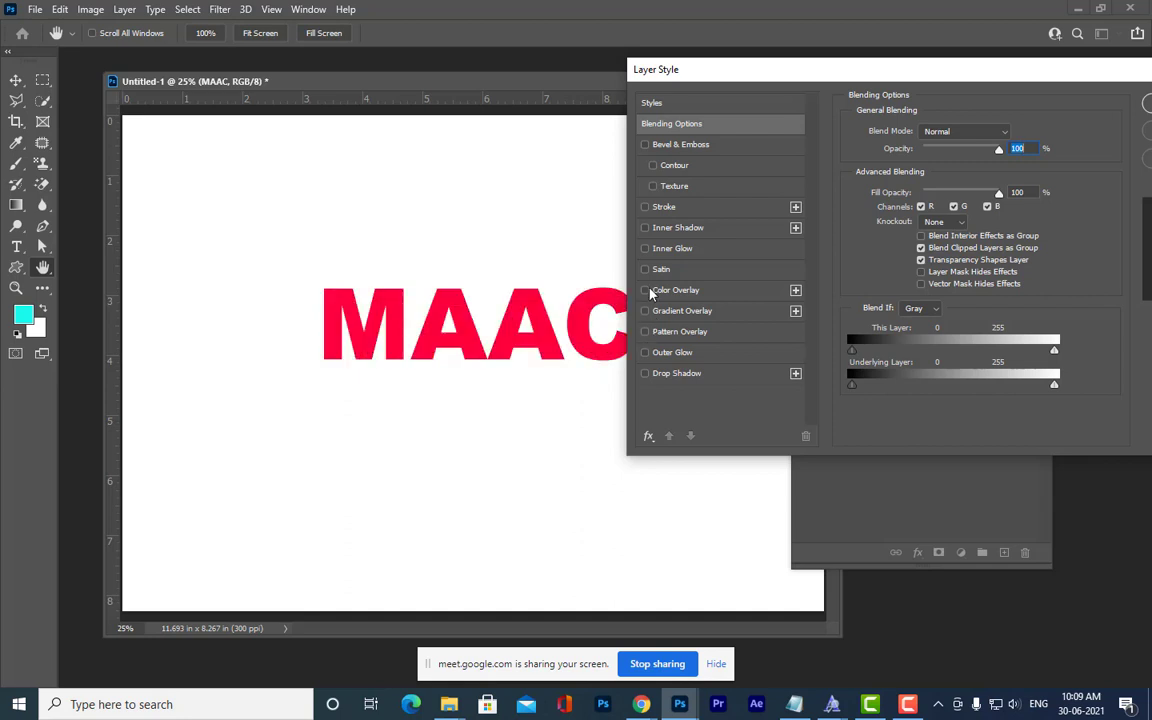
pyautogui.click(645, 145)
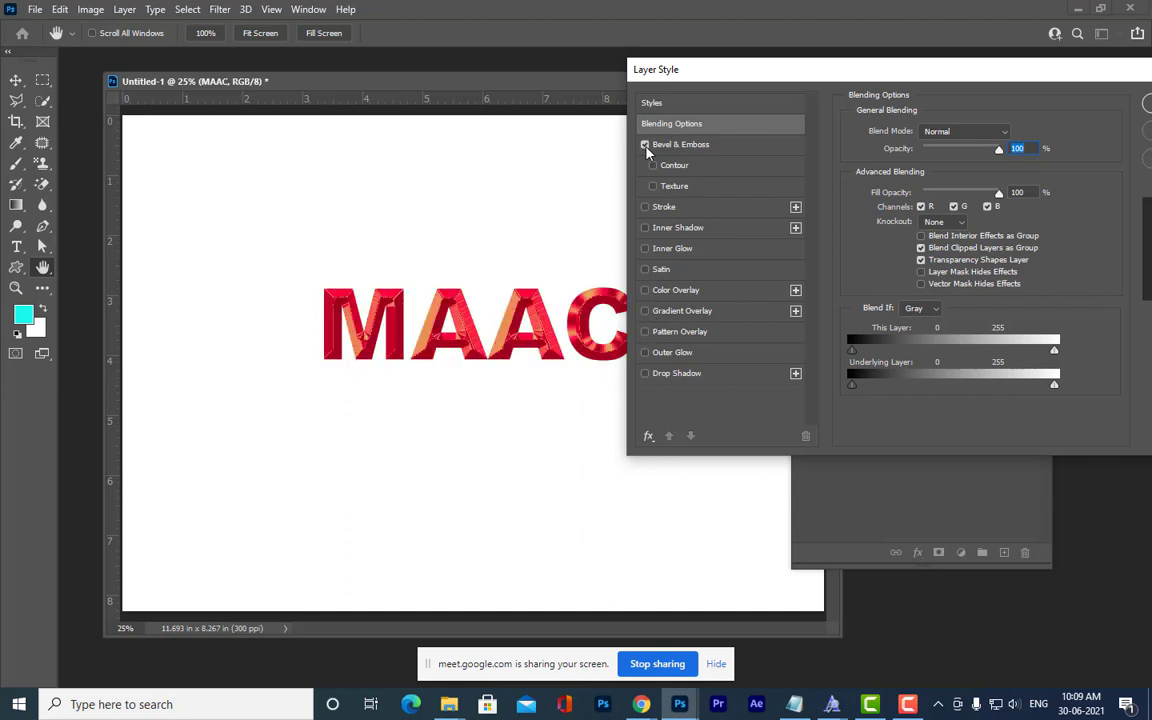
pyautogui.click(645, 145)
pyautogui.moveTo(710, 70); pyautogui.dragTo(390, 172)
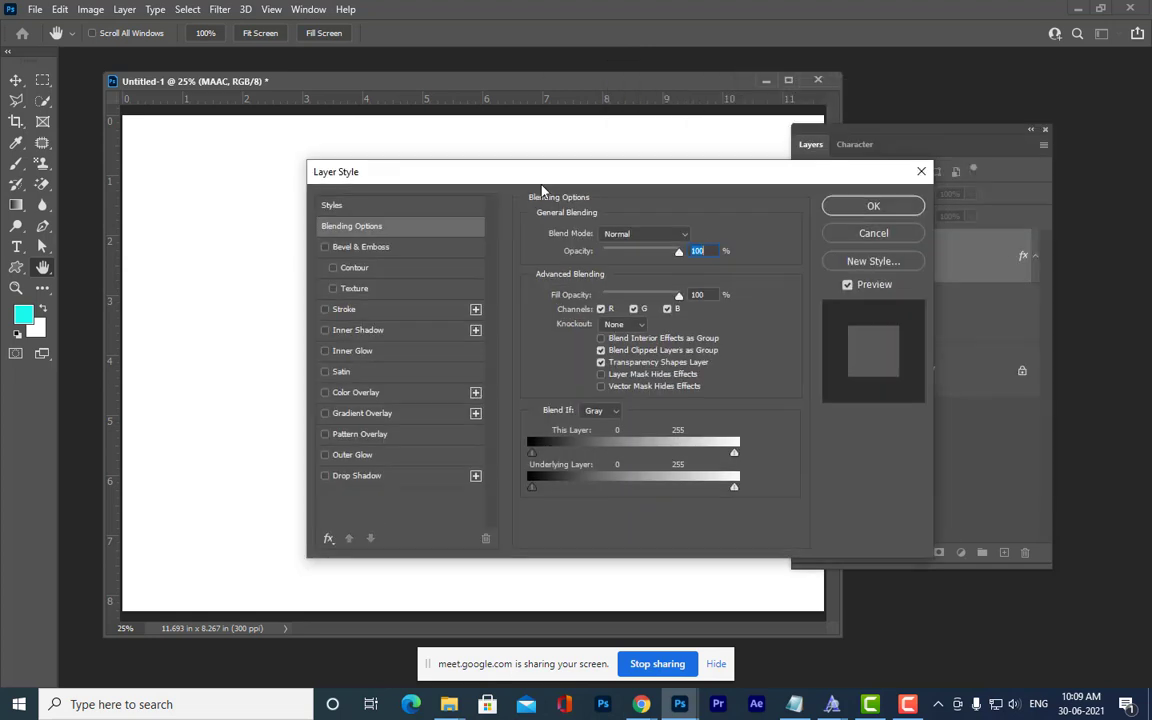
pyautogui.click(880, 237)
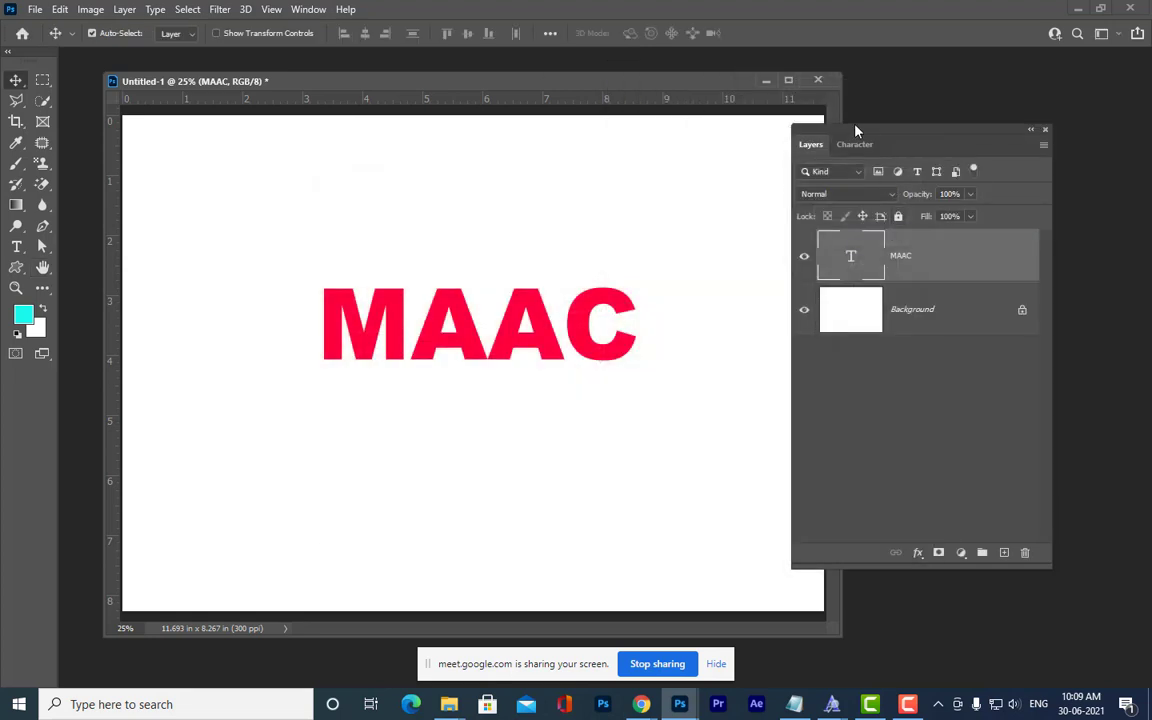
# Place the Layers panel beside the document window and shift the MAAC text slightly left and down.
pyautogui.moveTo(855, 131); pyautogui.dragTo(907, 130)
pyautogui.moveTo(637, 311); pyautogui.dragTo(612, 318)
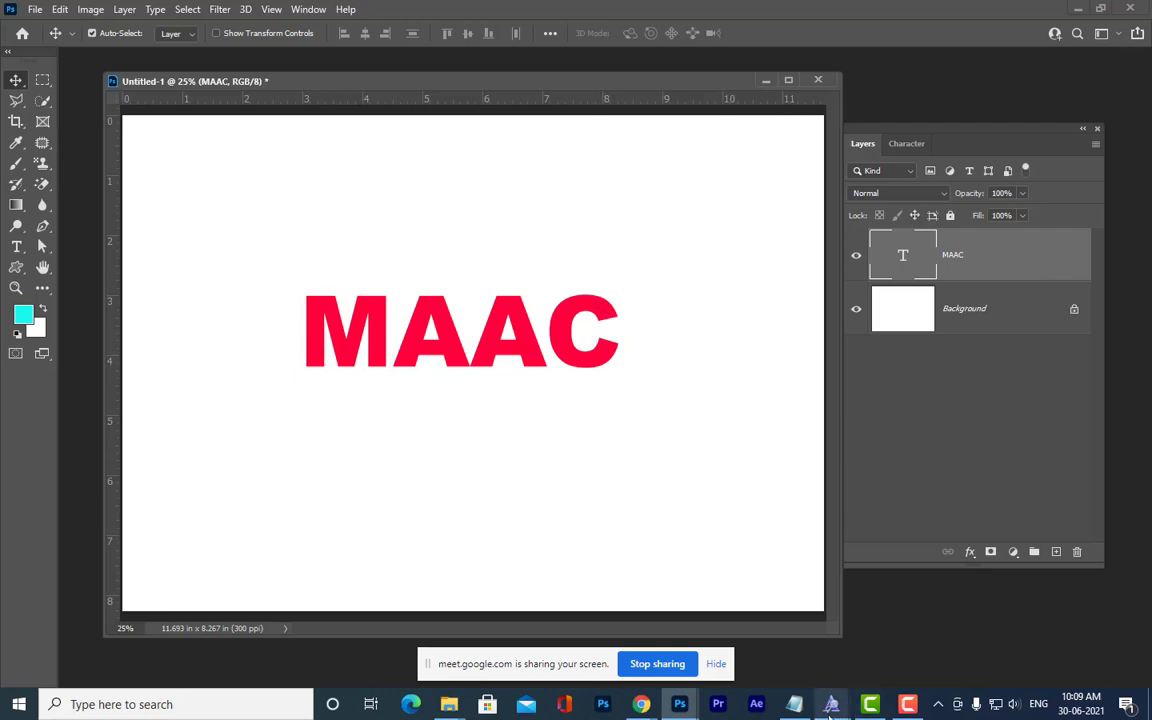
# Switch to the photoshopnotes file in Notepad and read the two methods for putting an image inside text.
pyautogui.click(800, 704)
pyautogui.scroll(-4, 789, 313)
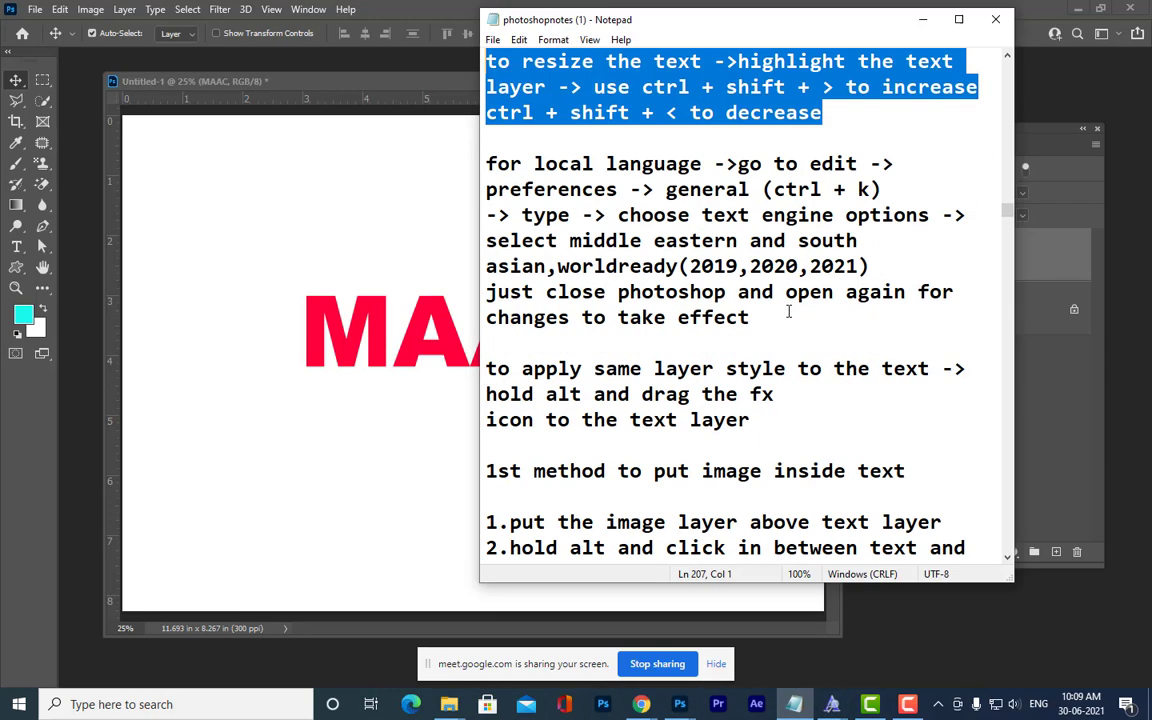
pyautogui.scroll(-4, 791, 311)
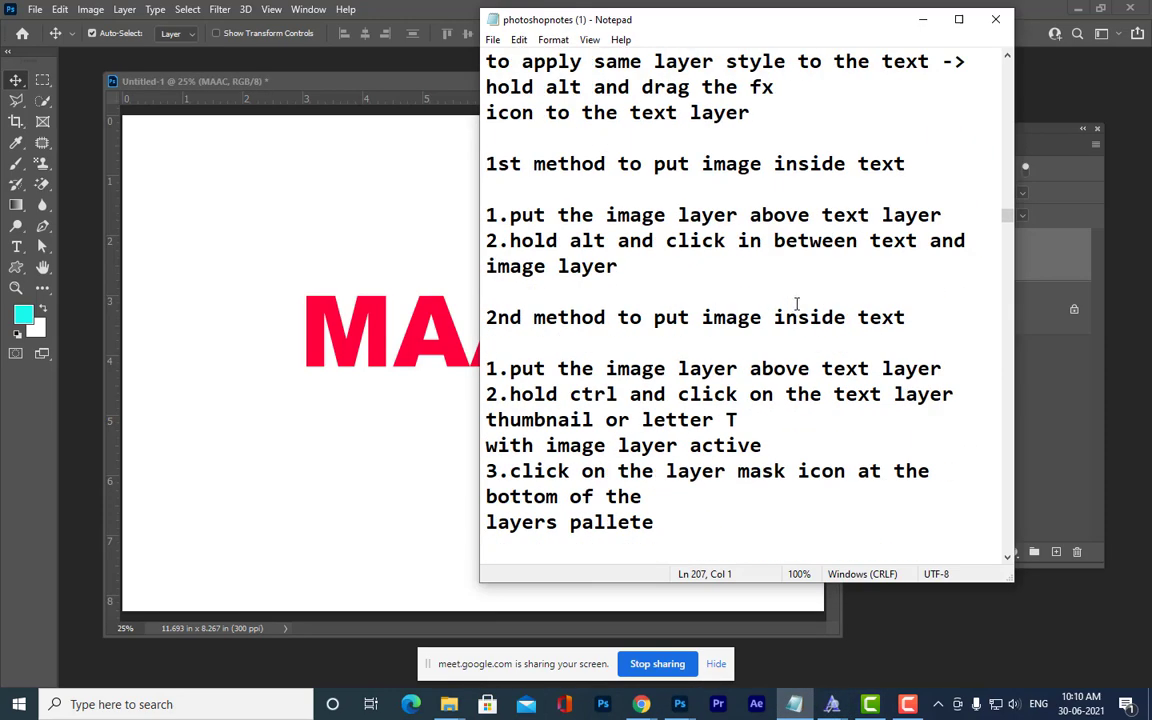
pyautogui.scroll(1, 797, 303)
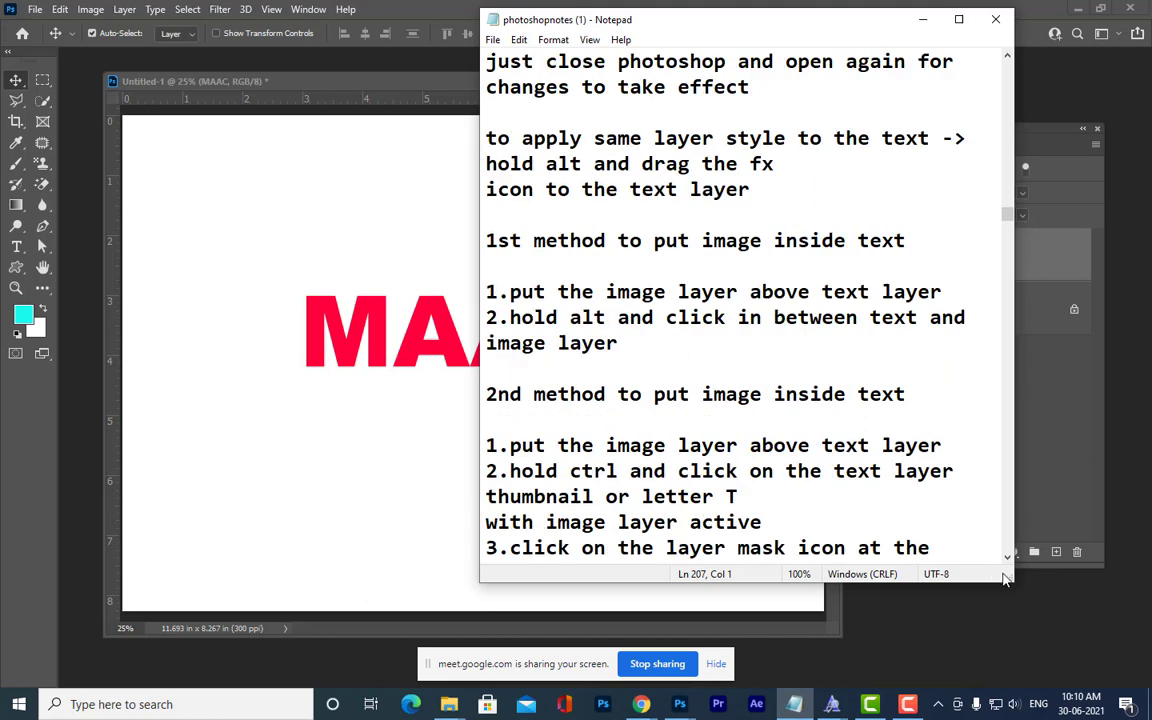
# Widen the Notepad window and look through the notes on content aware, retouching tools, color range, patterns, smart objects and the pen tool.
pyautogui.moveTo(1009, 577); pyautogui.dragTo(1086, 573)
pyautogui.scroll(-4, 891, 383)
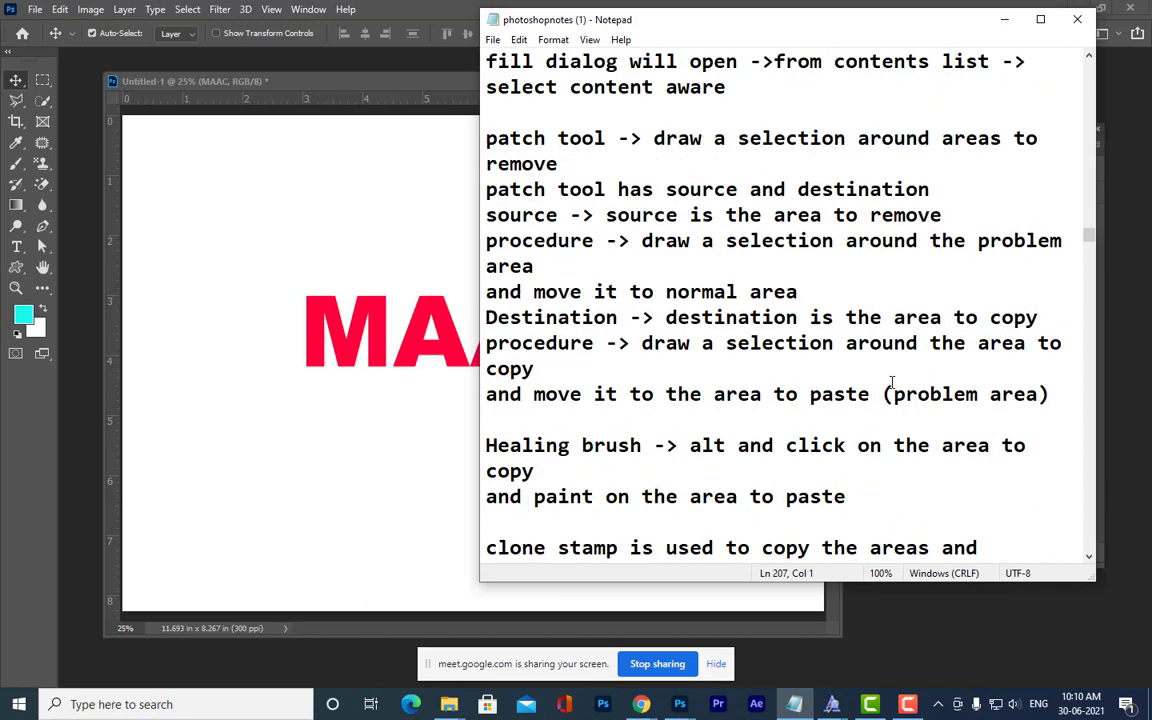
pyautogui.scroll(-13, 834, 329)
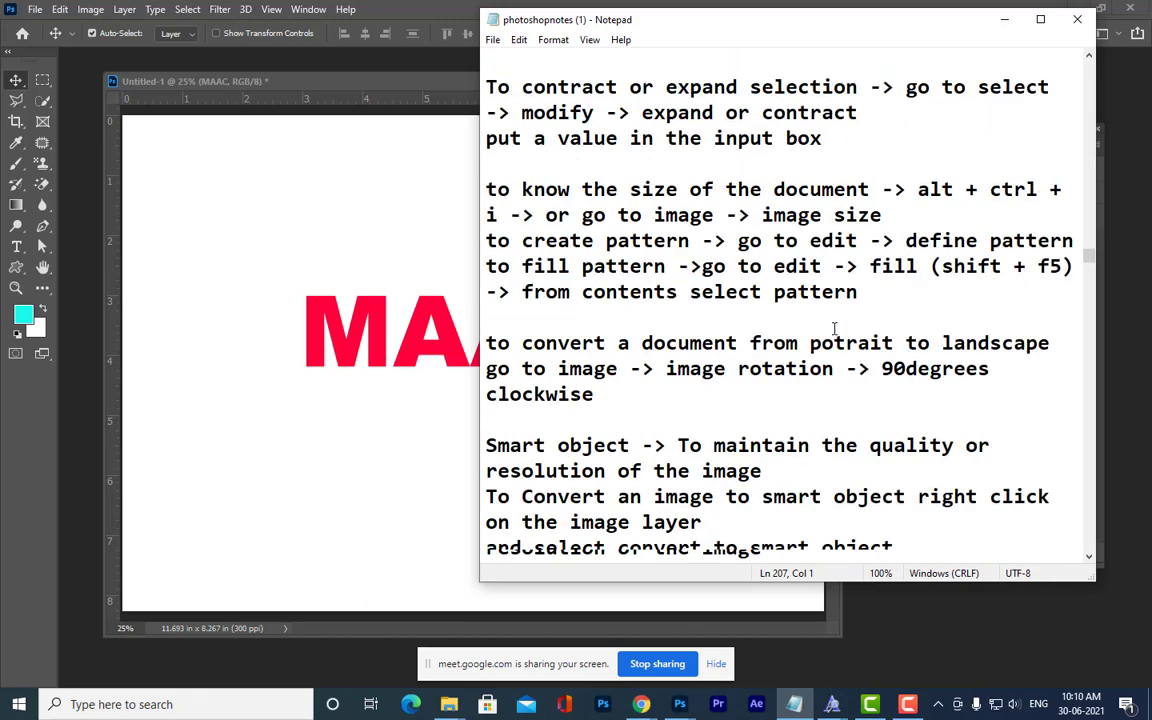
pyautogui.scroll(-2, 834, 329)
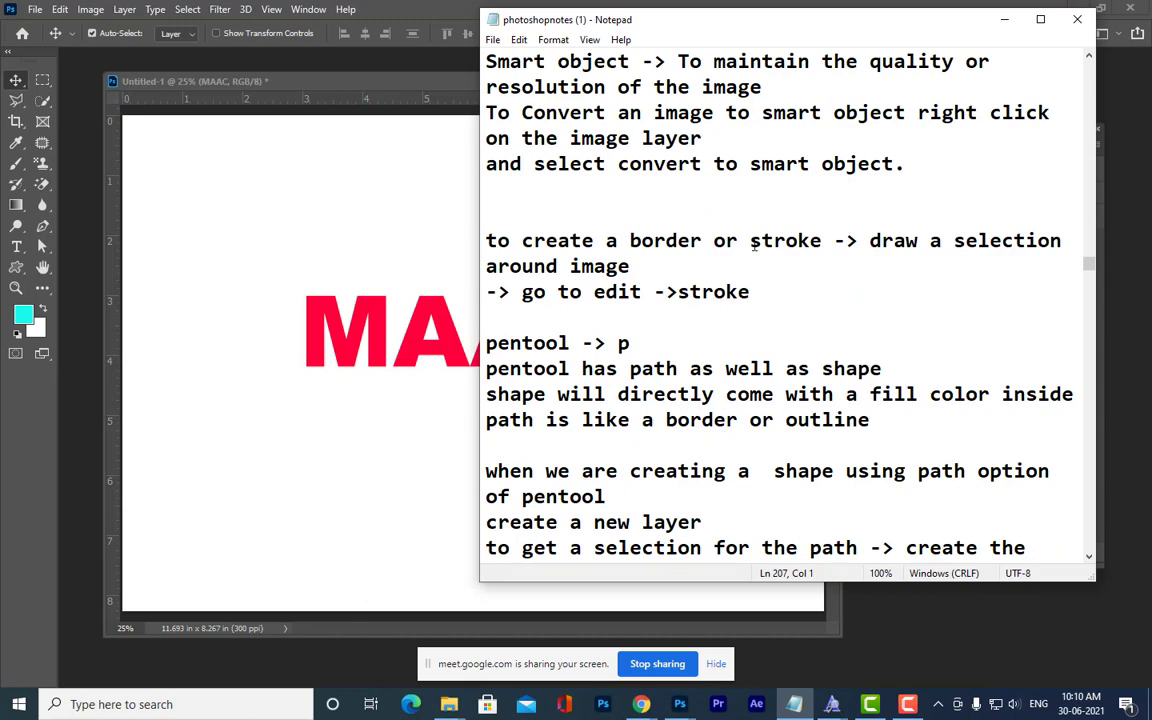
pyautogui.scroll(-3, 762, 478)
pyautogui.scroll(12, 762, 478)
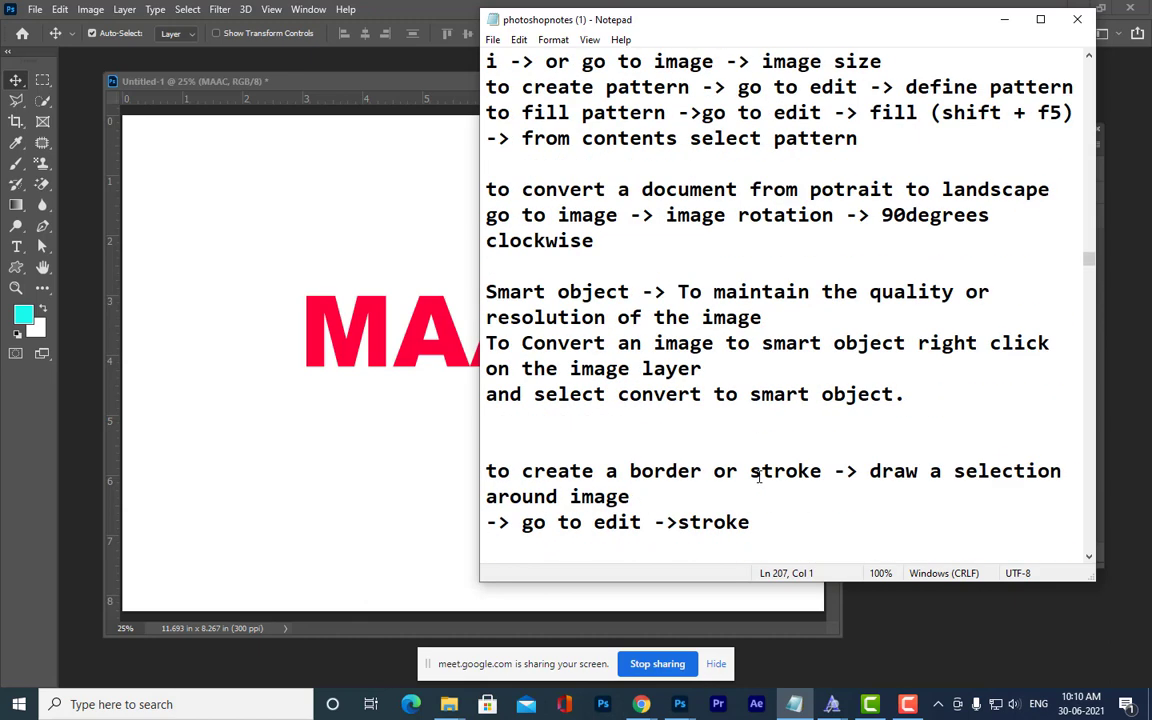
pyautogui.scroll(3, 851, 424)
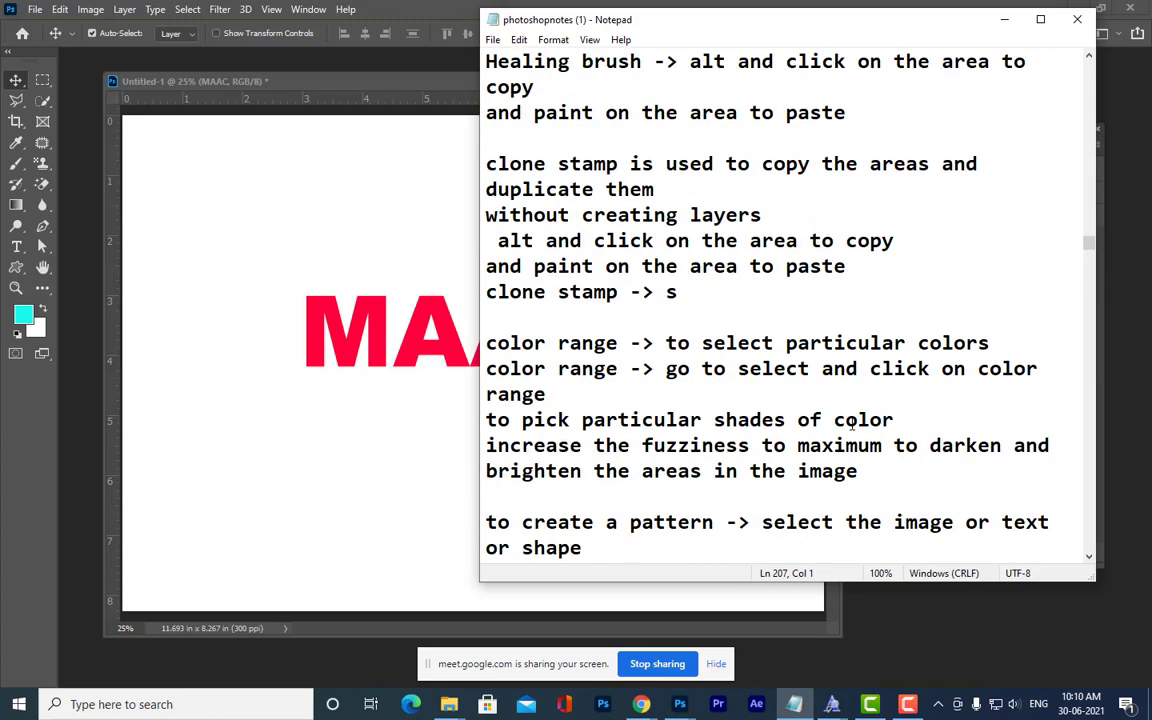
pyautogui.scroll(3, 851, 424)
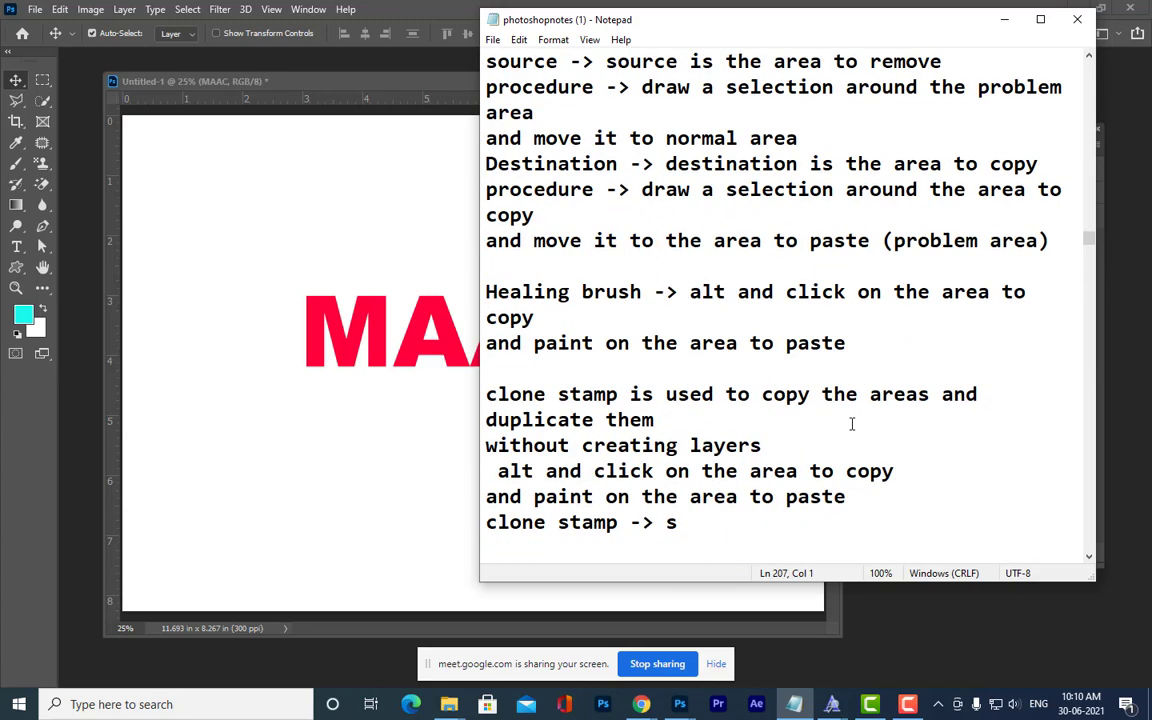
pyautogui.scroll(4, 851, 424)
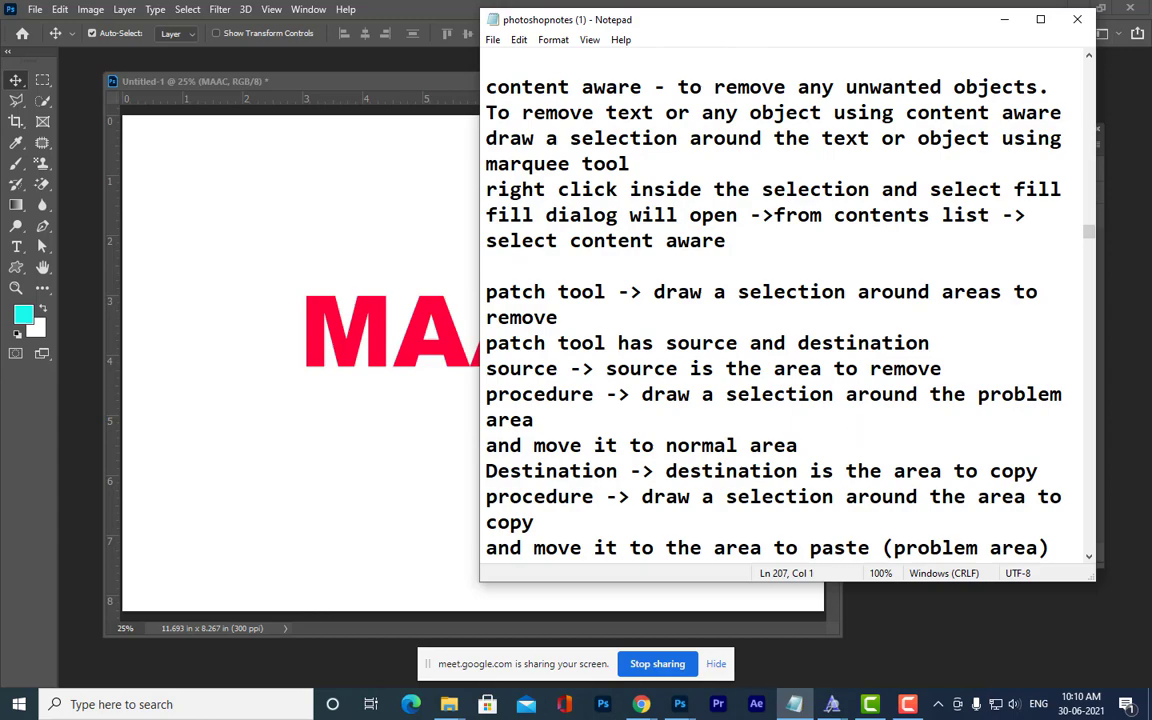
pyautogui.scroll(-8, 798, 350)
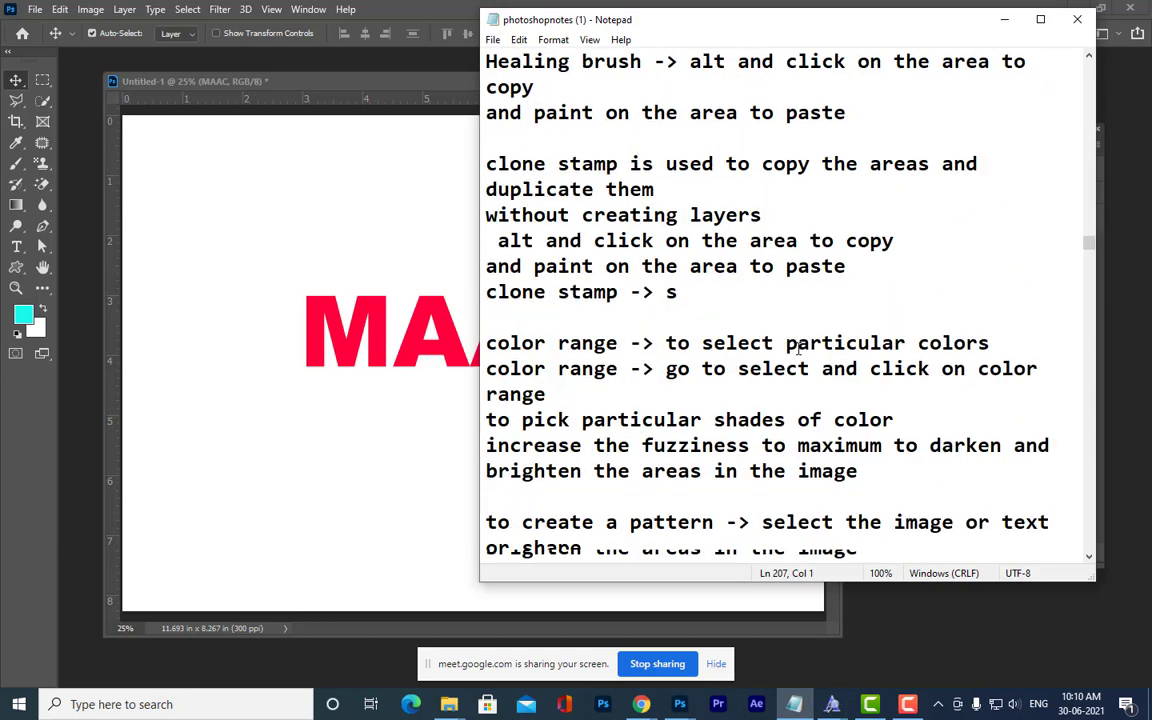
pyautogui.scroll(-3, 786, 315)
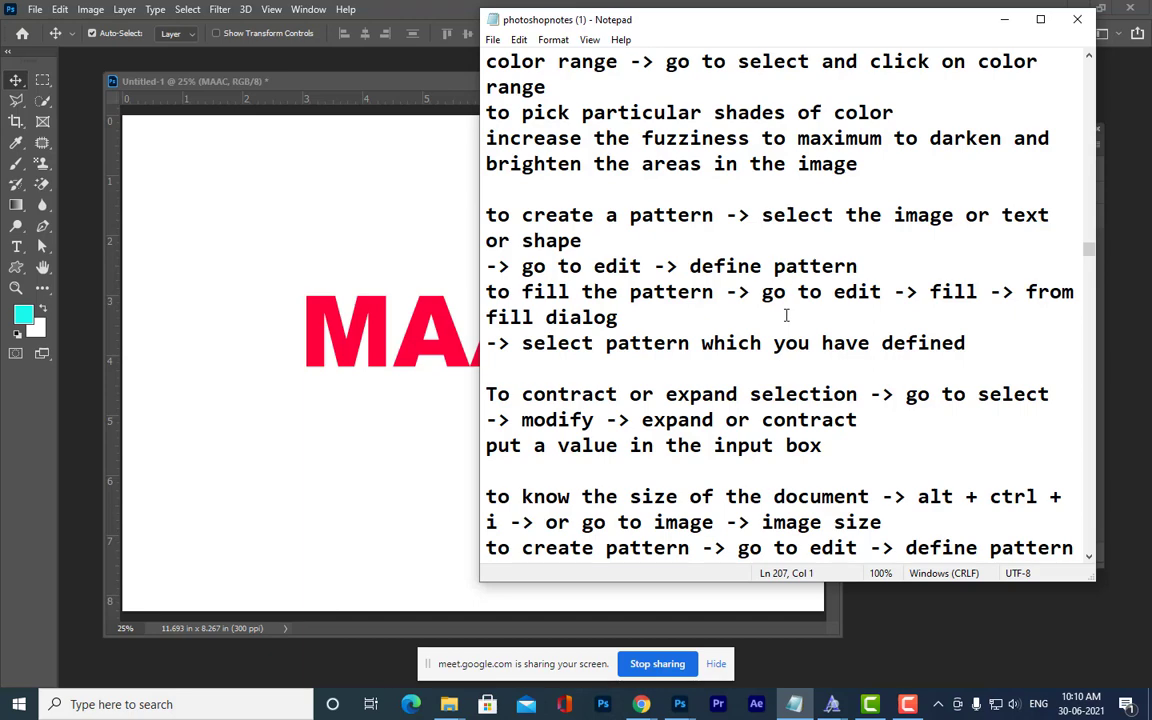
pyautogui.scroll(-2, 786, 305)
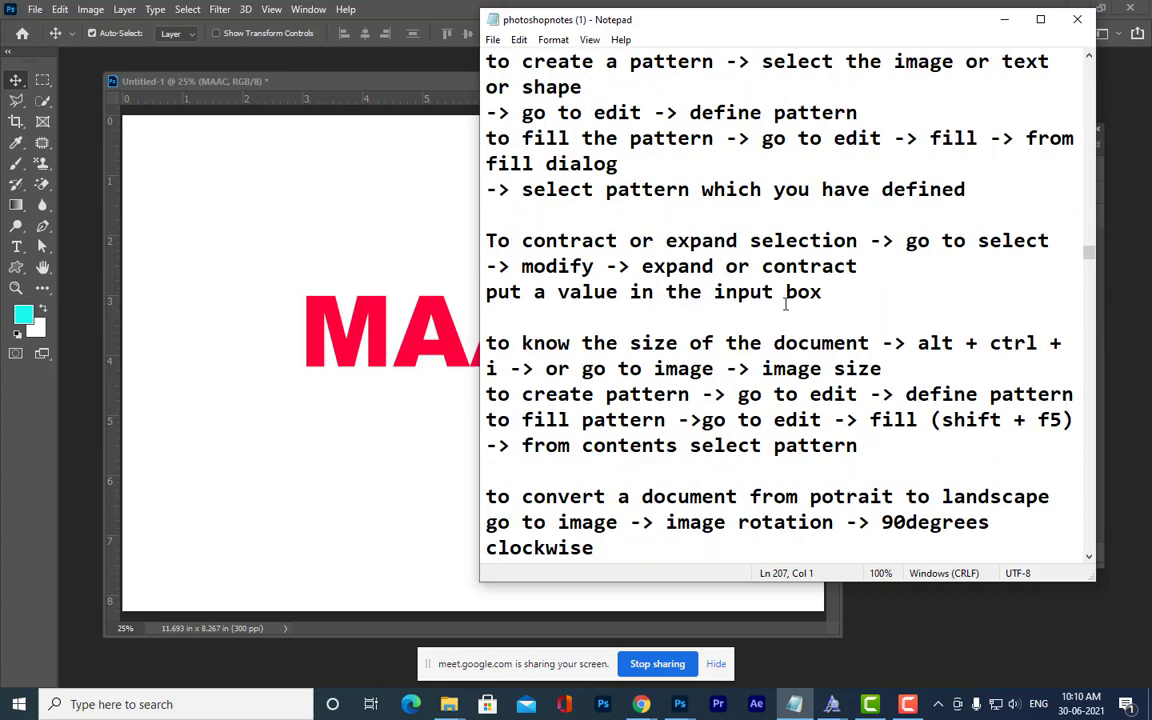
pyautogui.scroll(-4, 786, 305)
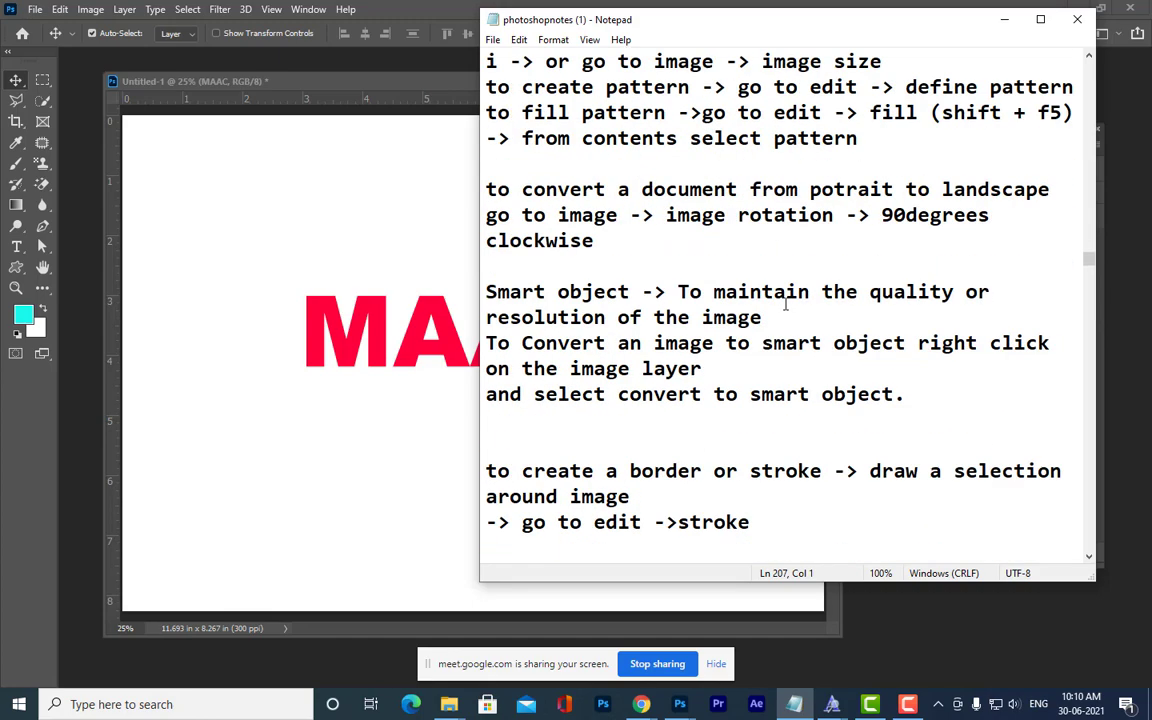
pyautogui.scroll(16, 786, 305)
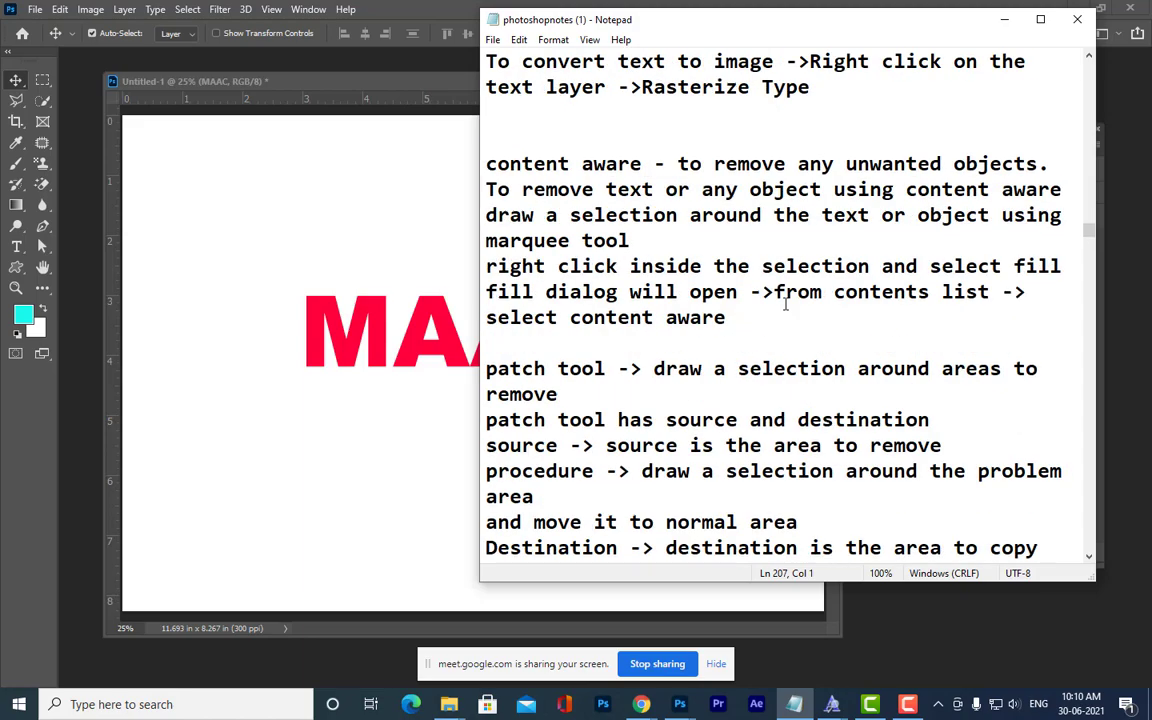
pyautogui.scroll(3, 786, 305)
pyautogui.scroll(13, 786, 305)
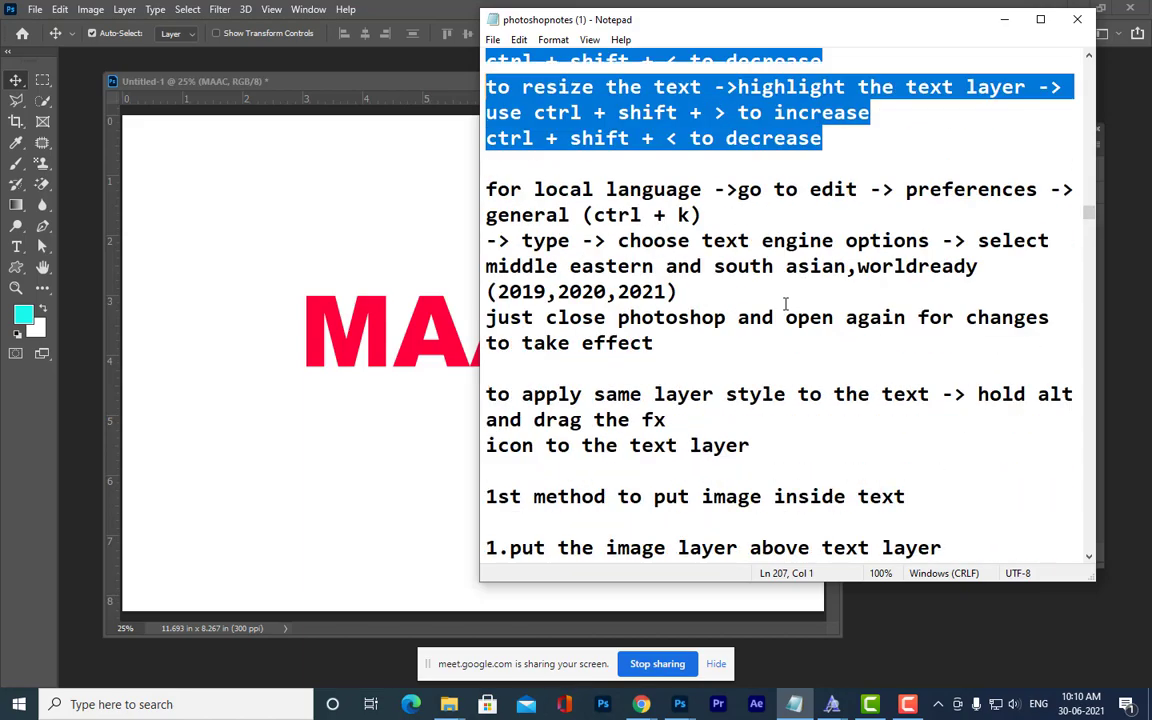
# Find the two methods for putting an image inside text in the notes and highlight each one in turn.
pyautogui.scroll(-10, 786, 305)
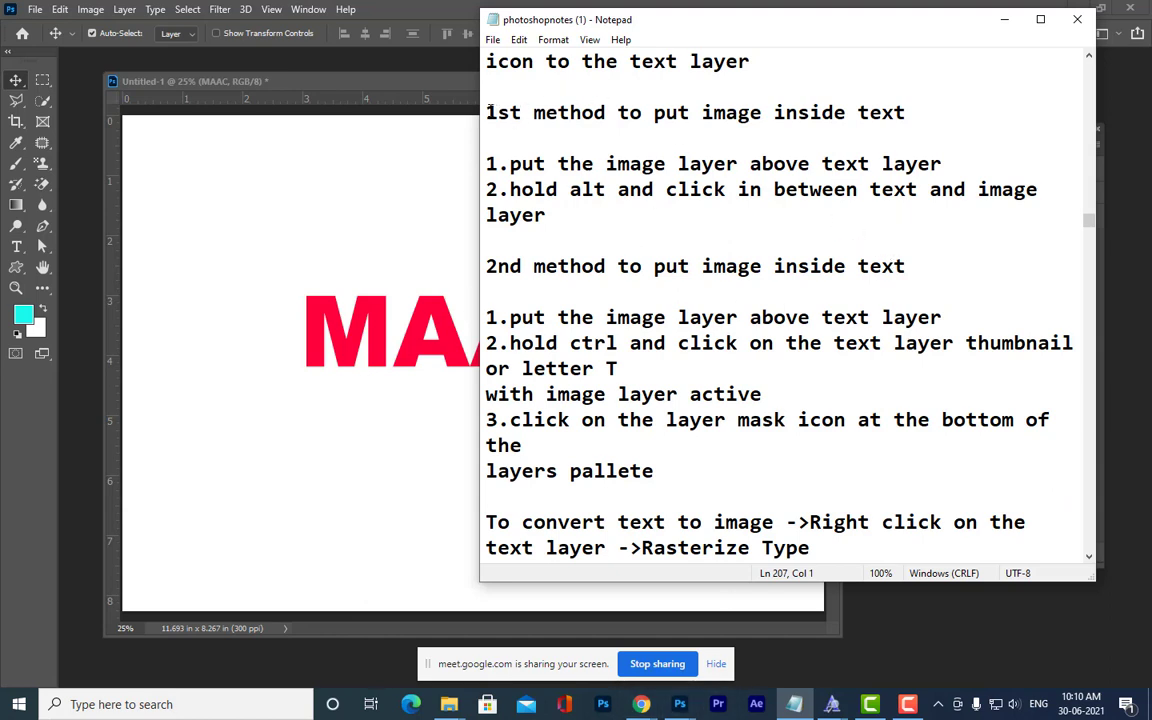
pyautogui.moveTo(488, 112); pyautogui.dragTo(740, 236)
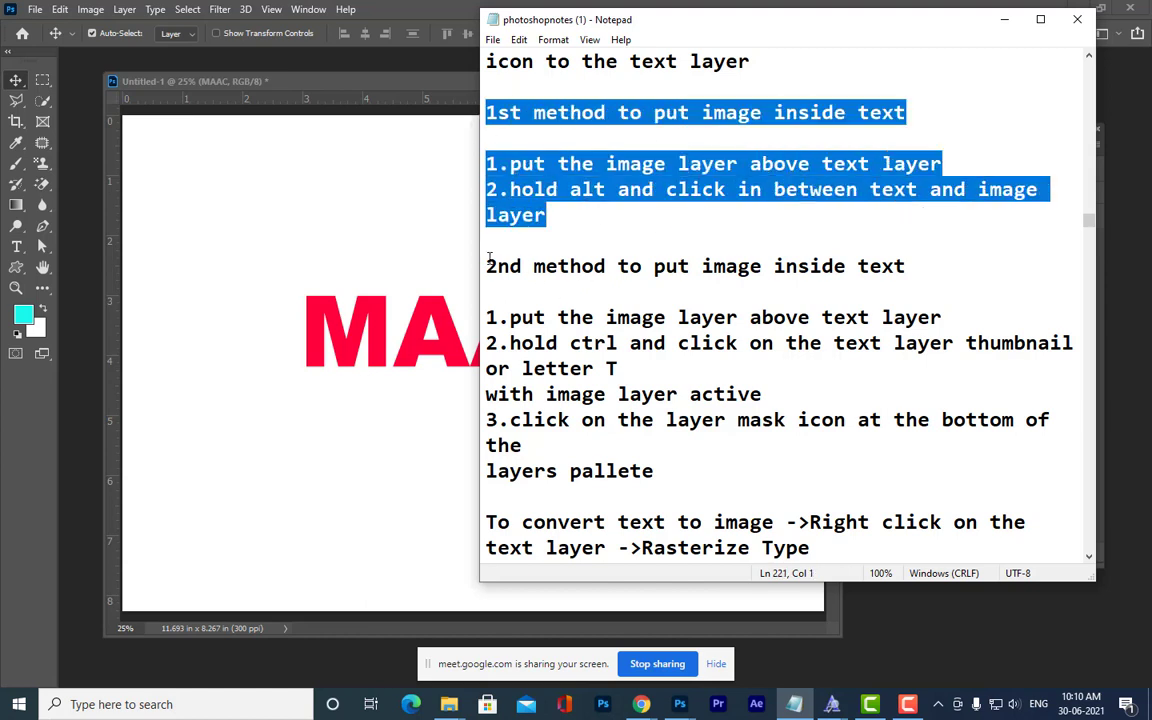
pyautogui.moveTo(488, 263); pyautogui.dragTo(700, 474)
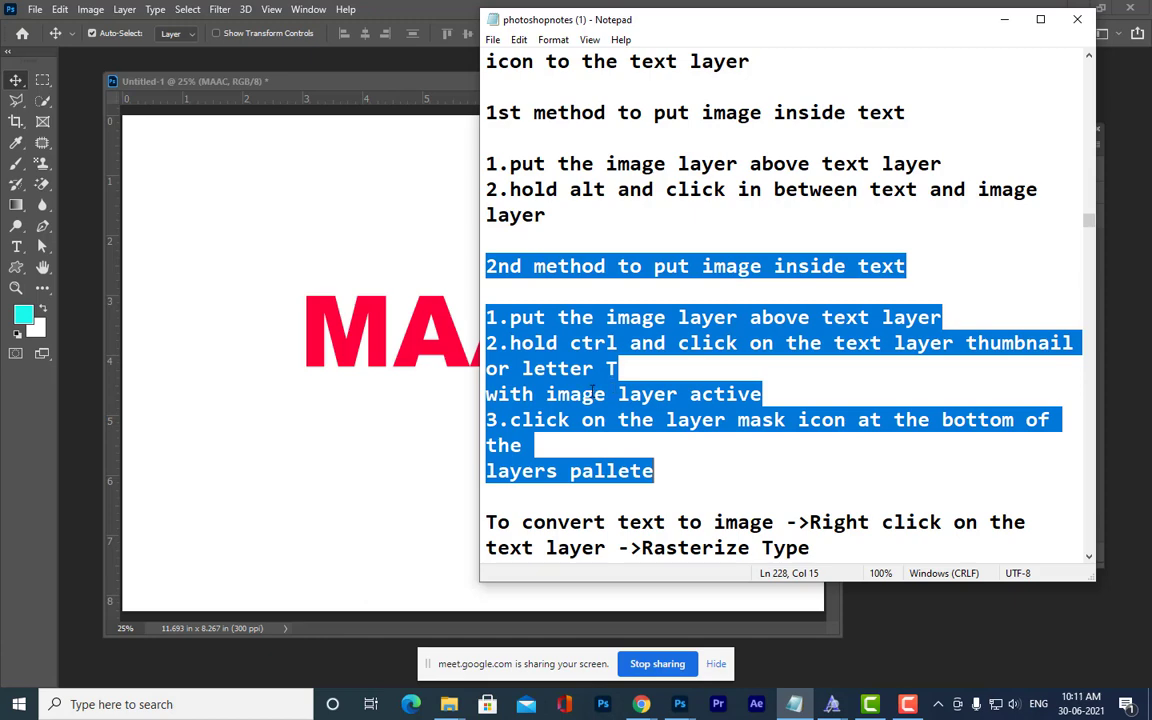
# Return to Photoshop and browse for an image to open in the photoshop ref images folder on drive D.
pyautogui.click(1005, 20)
pyautogui.moveTo(439, 83); pyautogui.dragTo(436, 85)
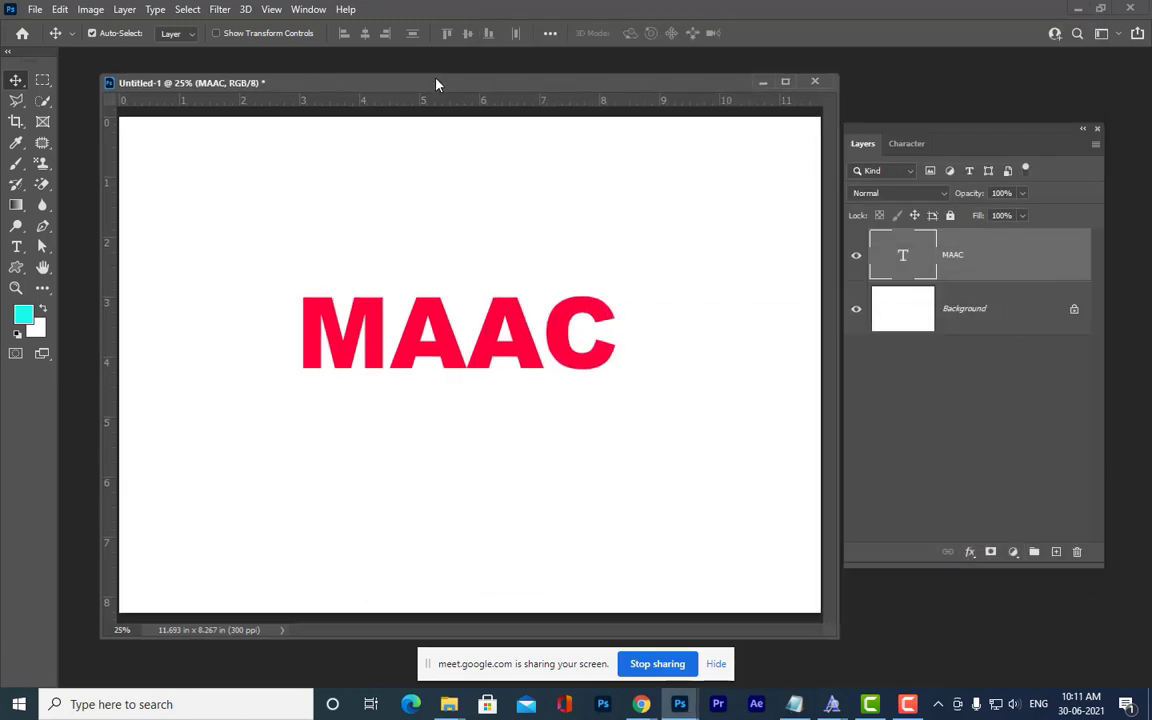
pyautogui.hotkey('ctrl', 'o')
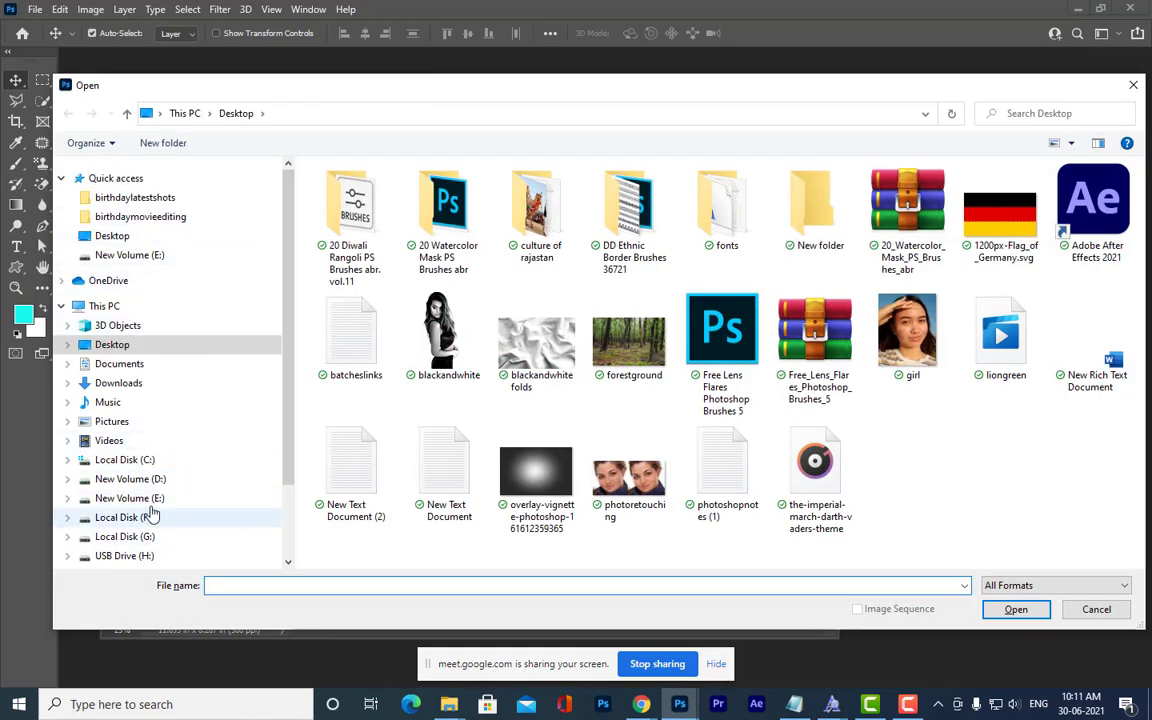
pyautogui.click(141, 480)
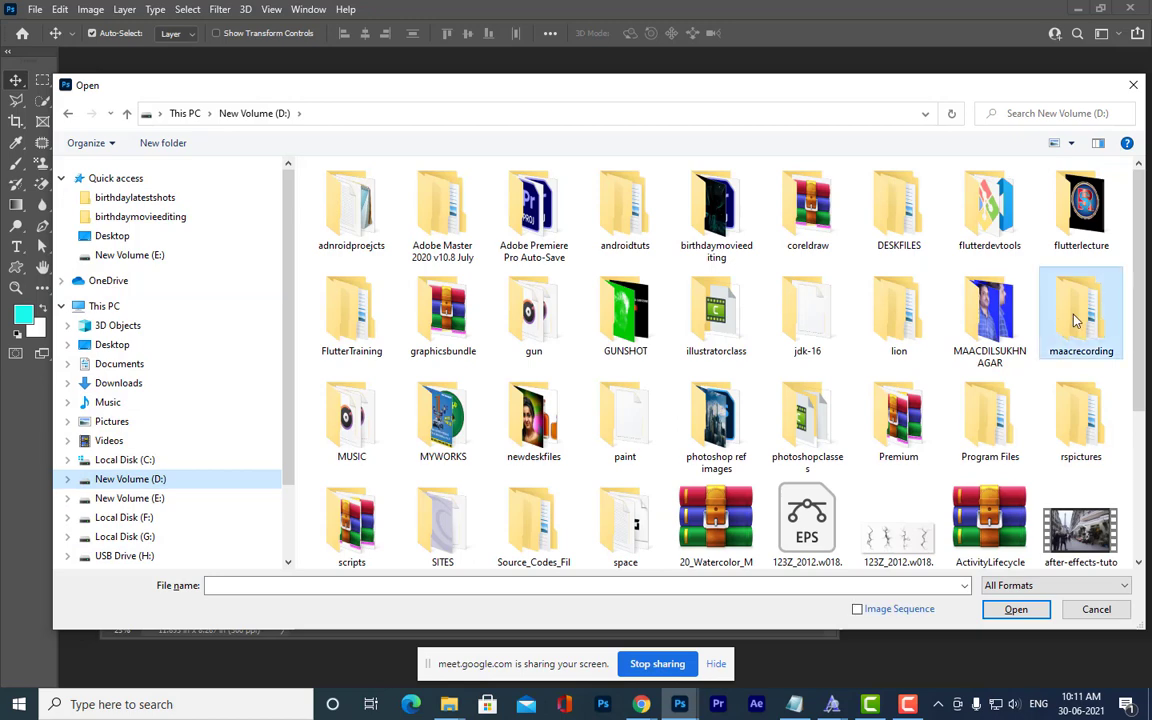
pyautogui.click(1062, 329)
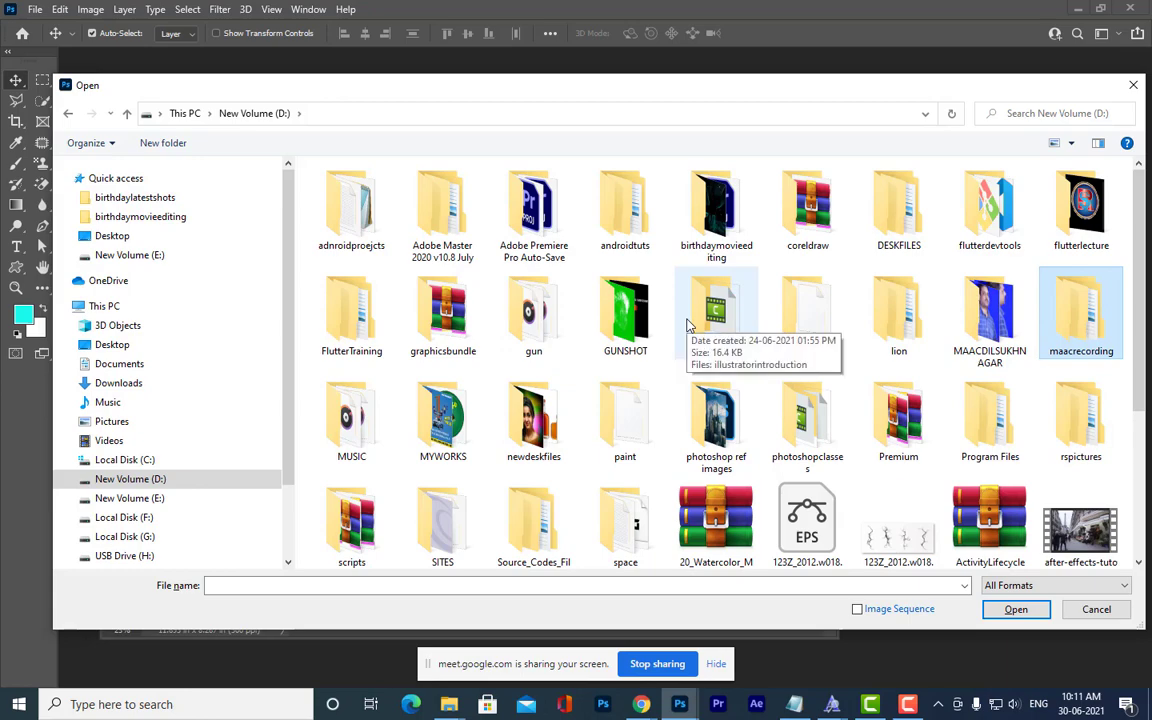
pyautogui.press('p')
pyautogui.scroll(-3, 818, 313)
pyautogui.scroll(3, 818, 313)
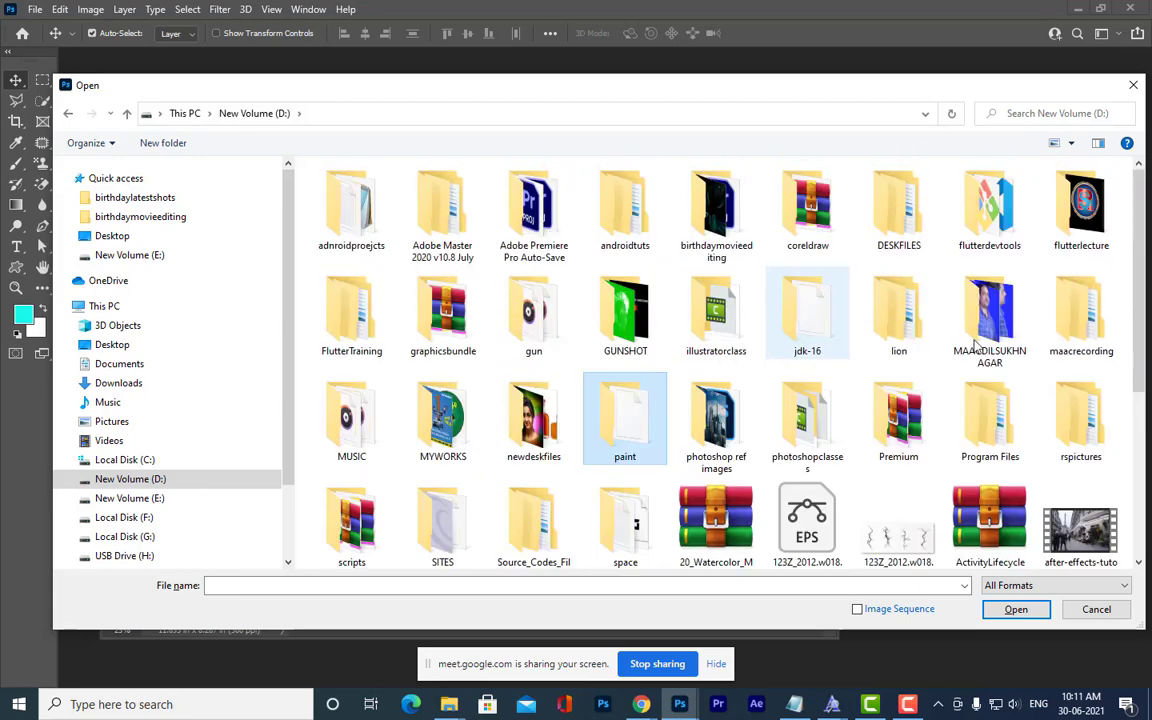
pyautogui.doubleClick(728, 409)
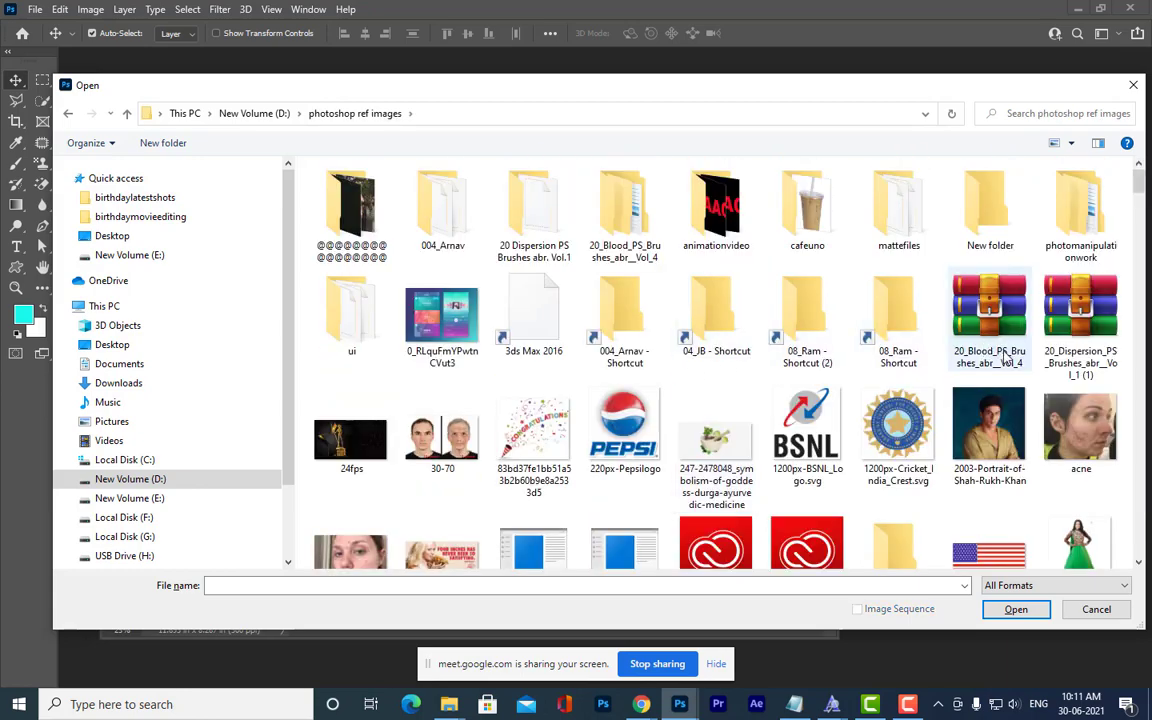
# Search the photoshop ref images folder for girlinforest and open that image.
pyautogui.scroll(-2, 772, 349)
pyautogui.click(1033, 114)
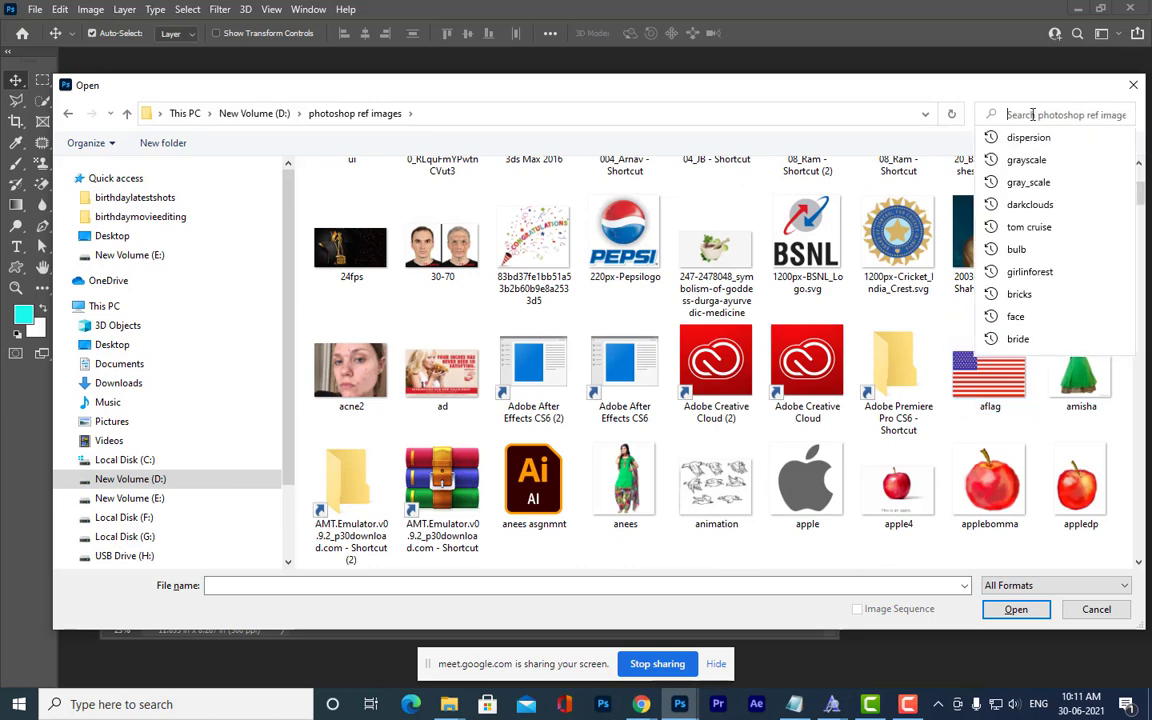
pyautogui.write('GIRL')
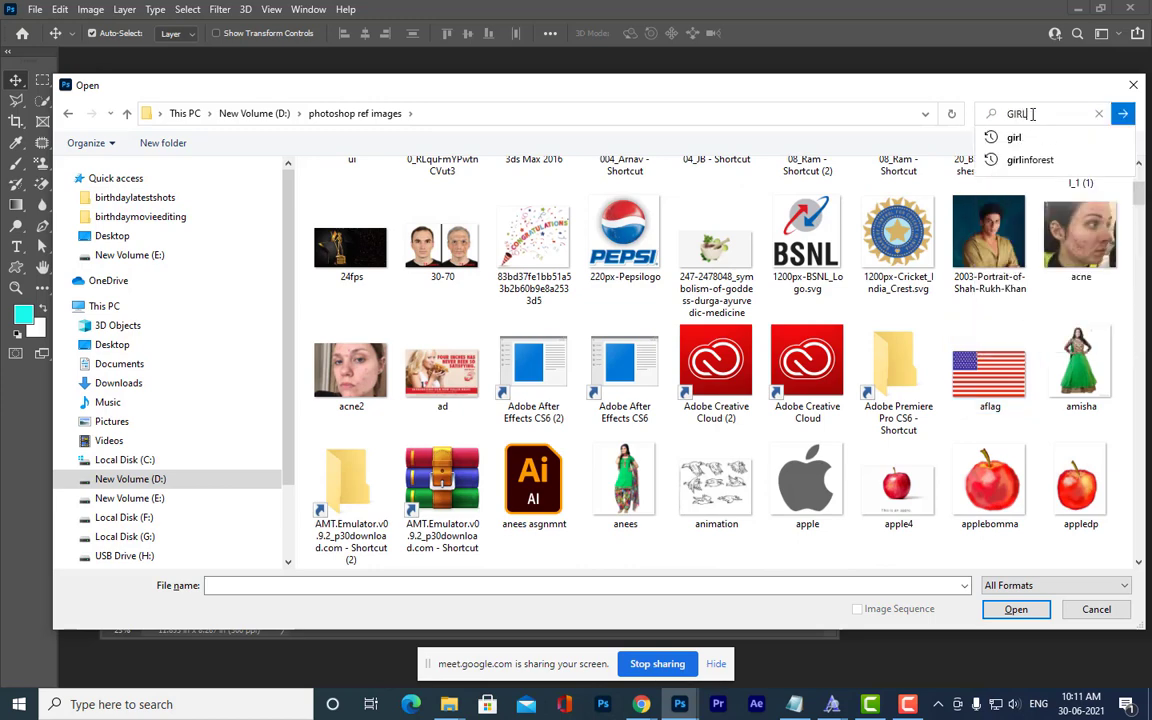
pyautogui.press('Down')
pyautogui.press('Down')
pyautogui.press('Return')
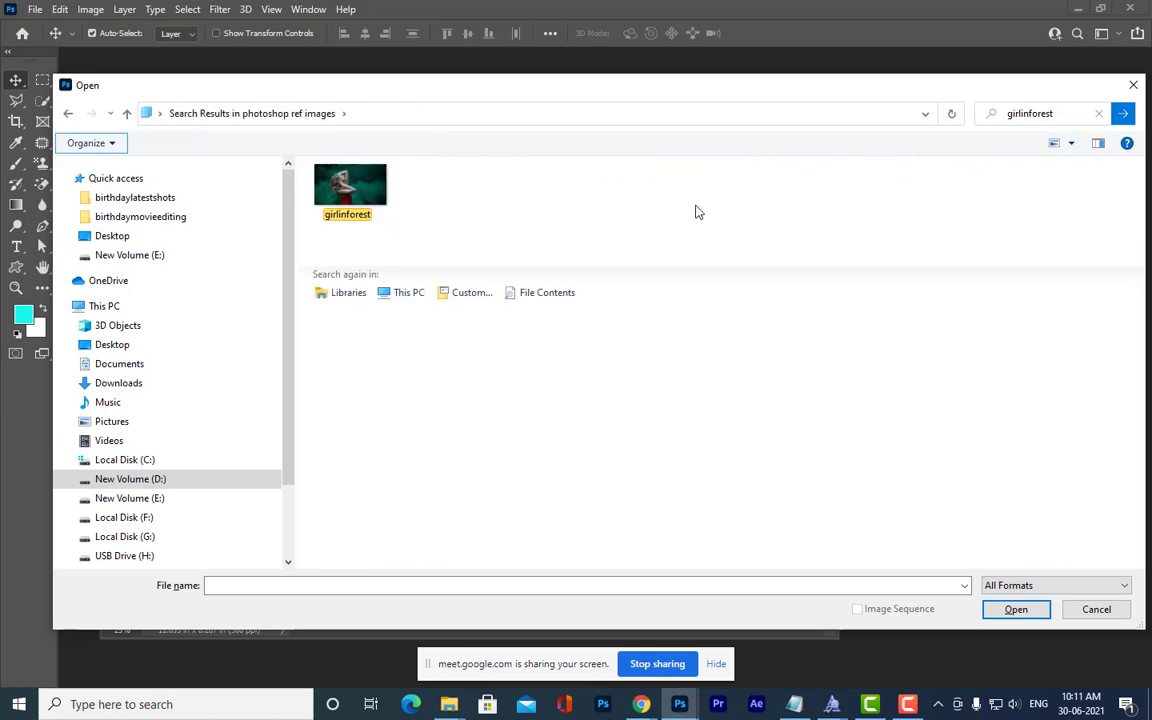
pyautogui.click(350, 188)
pyautogui.click(1016, 609)
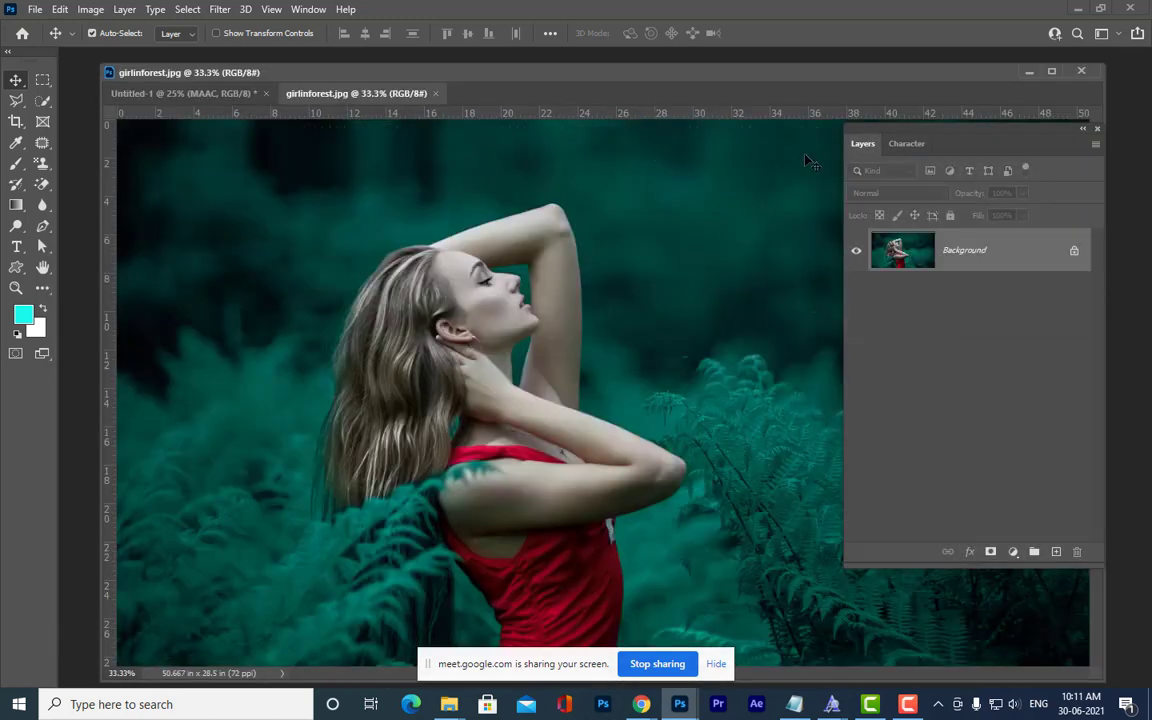
# Float the girlinforest document in its own window, copy its image into Untitled-1 above the MAAC text layer, and minimize the source window.
pyautogui.moveTo(368, 90); pyautogui.dragTo(173, 287)
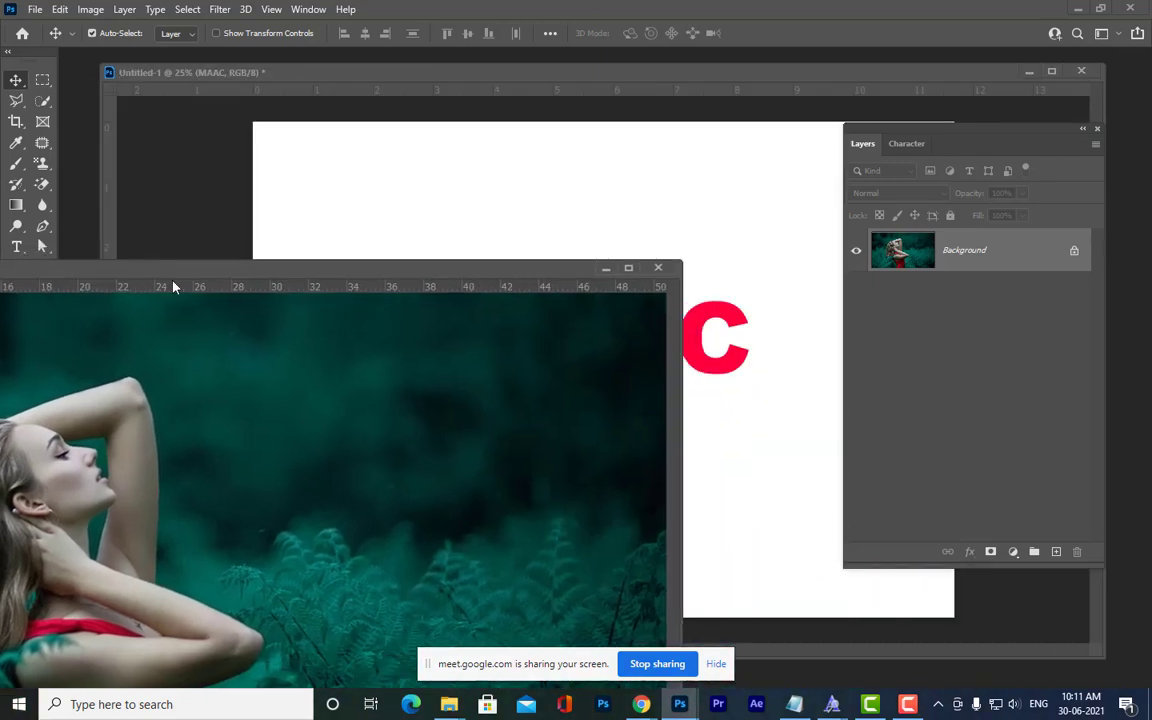
pyautogui.moveTo(291, 327); pyautogui.dragTo(668, 261)
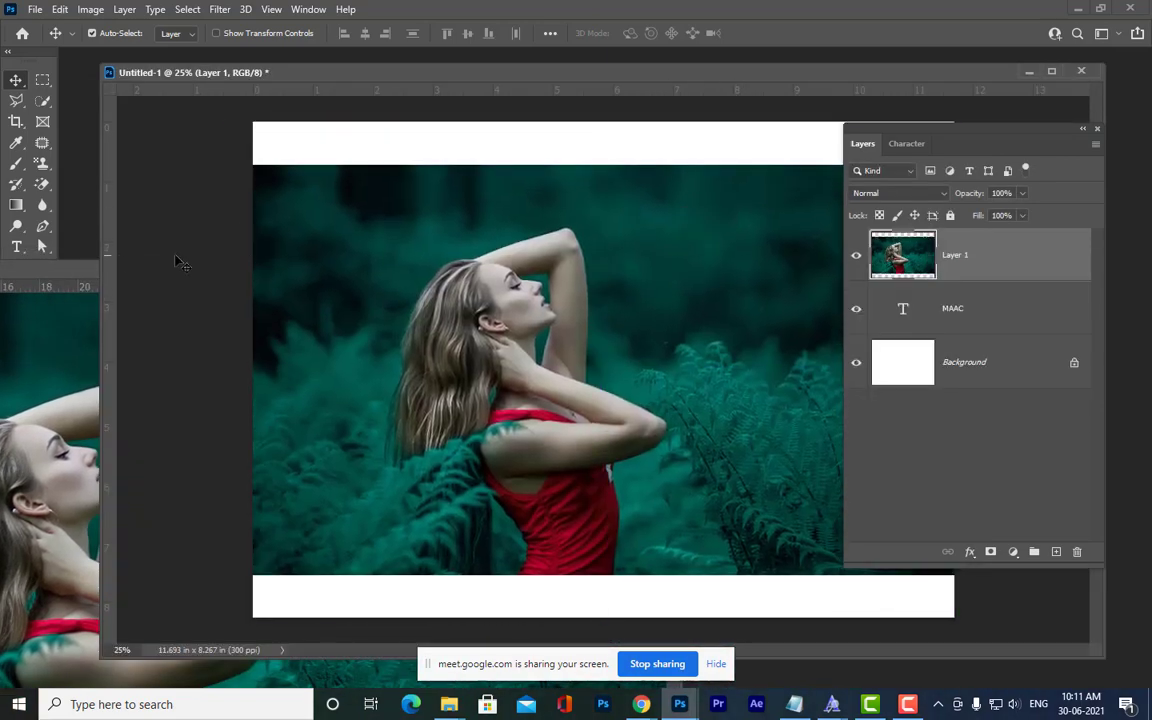
pyautogui.click(86, 267)
pyautogui.click(617, 267)
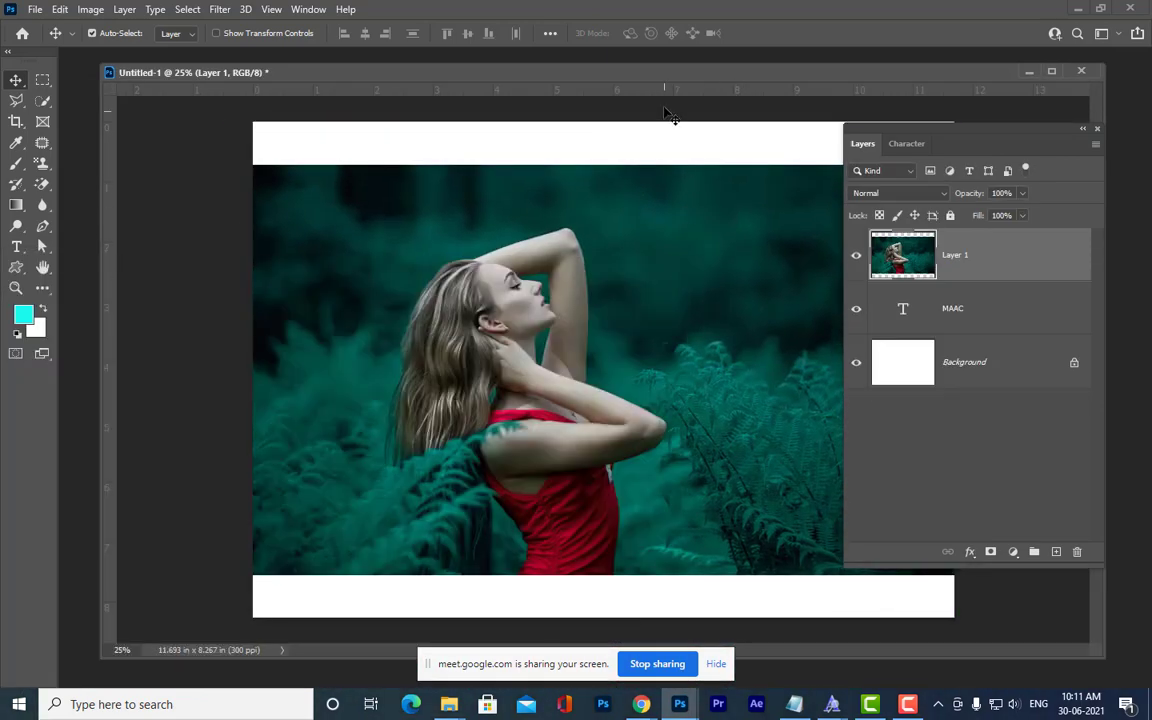
# Scale the girl image layer down to about 51% width and 47% height and position it over the MAAC text.
pyautogui.moveTo(637, 76); pyautogui.dragTo(600, 80)
pyautogui.moveTo(877, 129); pyautogui.dragTo(949, 121)
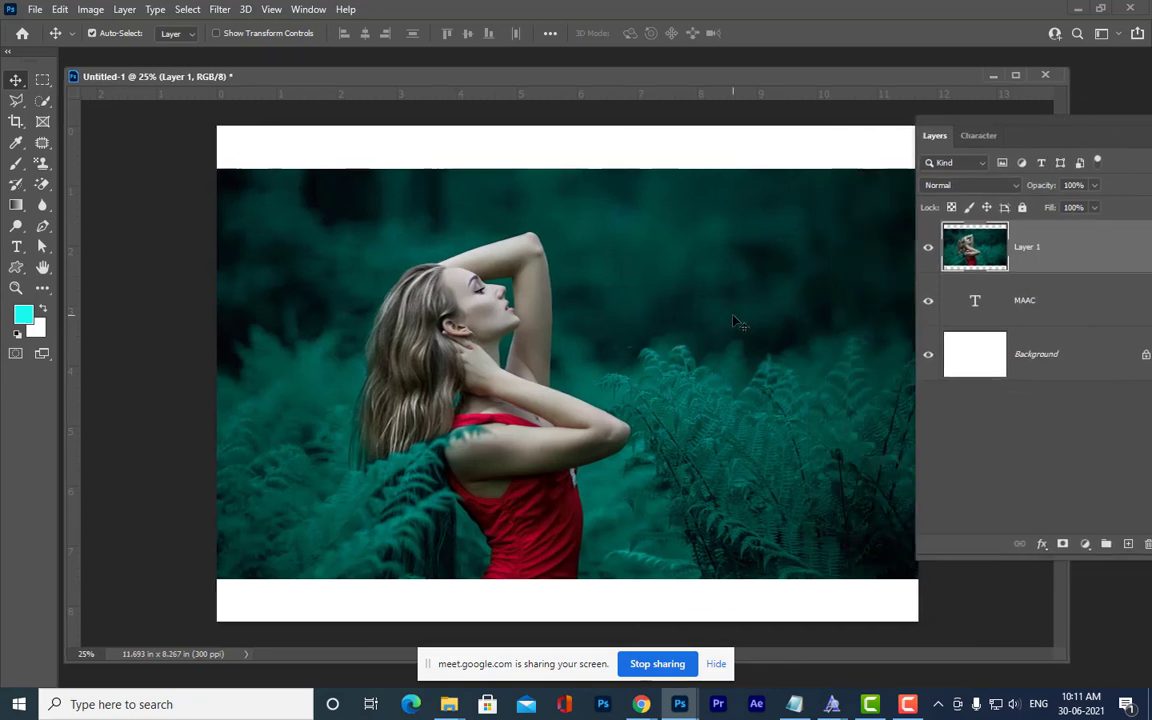
pyautogui.moveTo(735, 320); pyautogui.dragTo(698, 318)
pyautogui.hotkey('ctrl', 't')
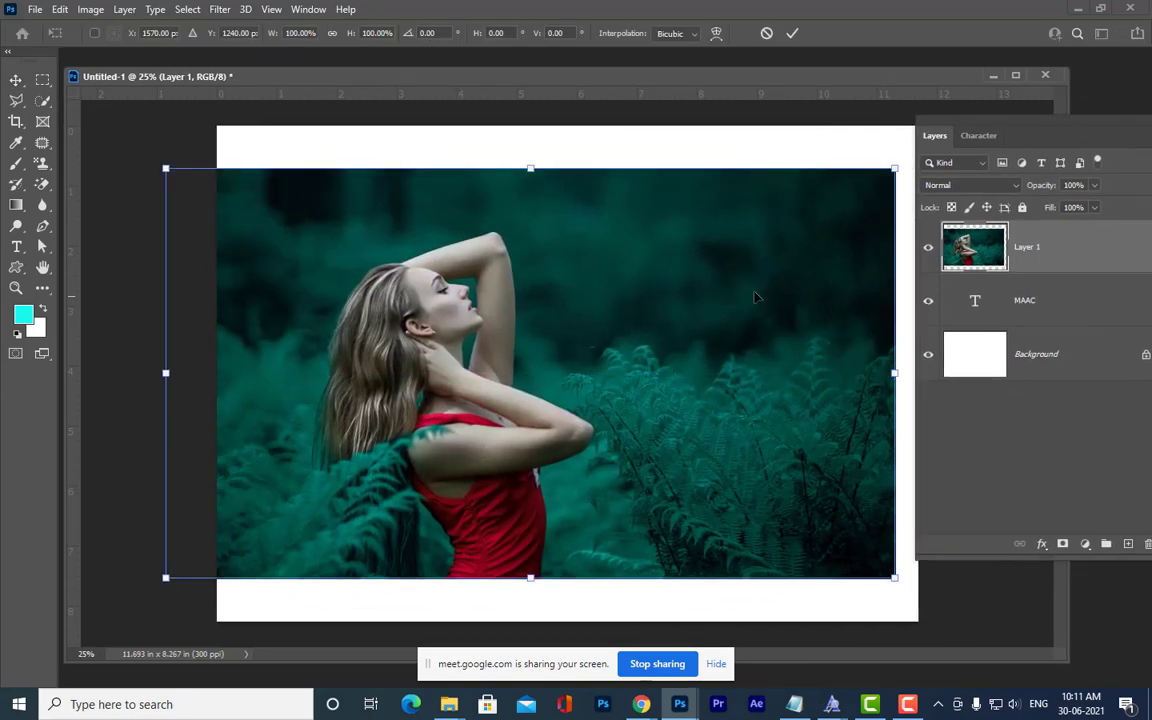
pyautogui.moveTo(895, 168); pyautogui.dragTo(715, 281)
pyautogui.moveTo(628, 352); pyautogui.dragTo(643, 300)
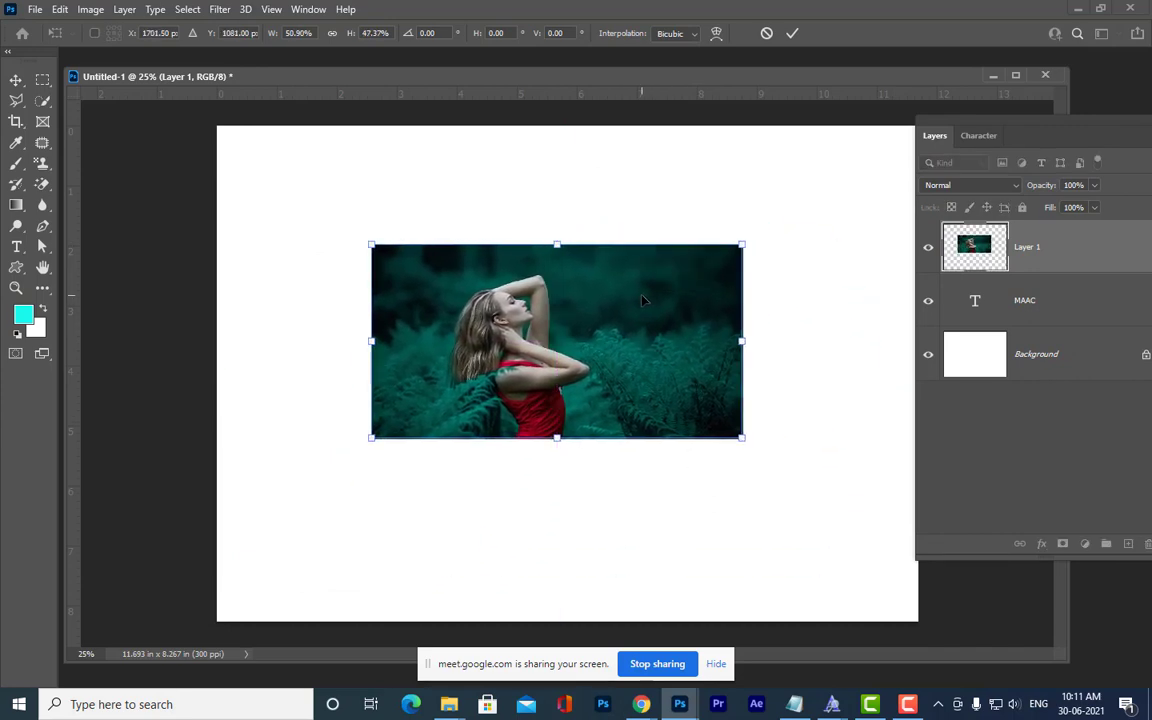
pyautogui.press('Return')
# Nudge the girl image slightly right and down over the MAAC text, and hide and re-show its layer to check the text beneath.
pyautogui.moveTo(642, 77); pyautogui.dragTo(607, 79)
pyautogui.moveTo(550, 328); pyautogui.dragTo(561, 332)
pyautogui.moveTo(960, 122); pyautogui.dragTo(836, 122)
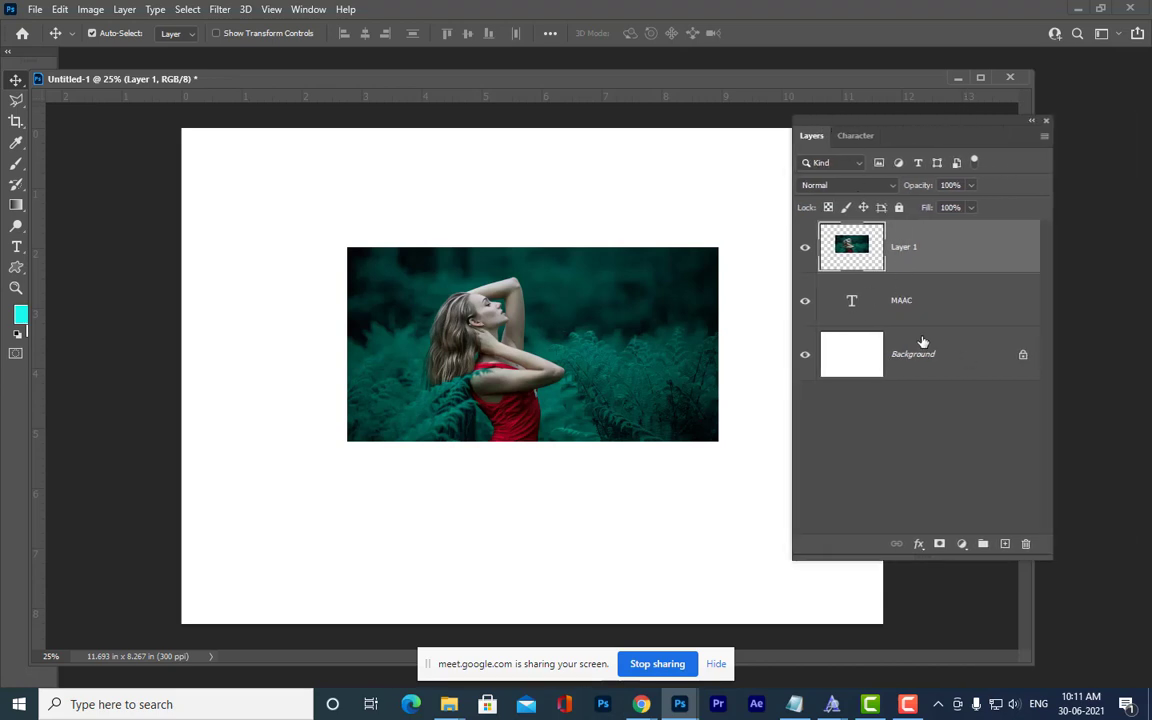
pyautogui.click(806, 249)
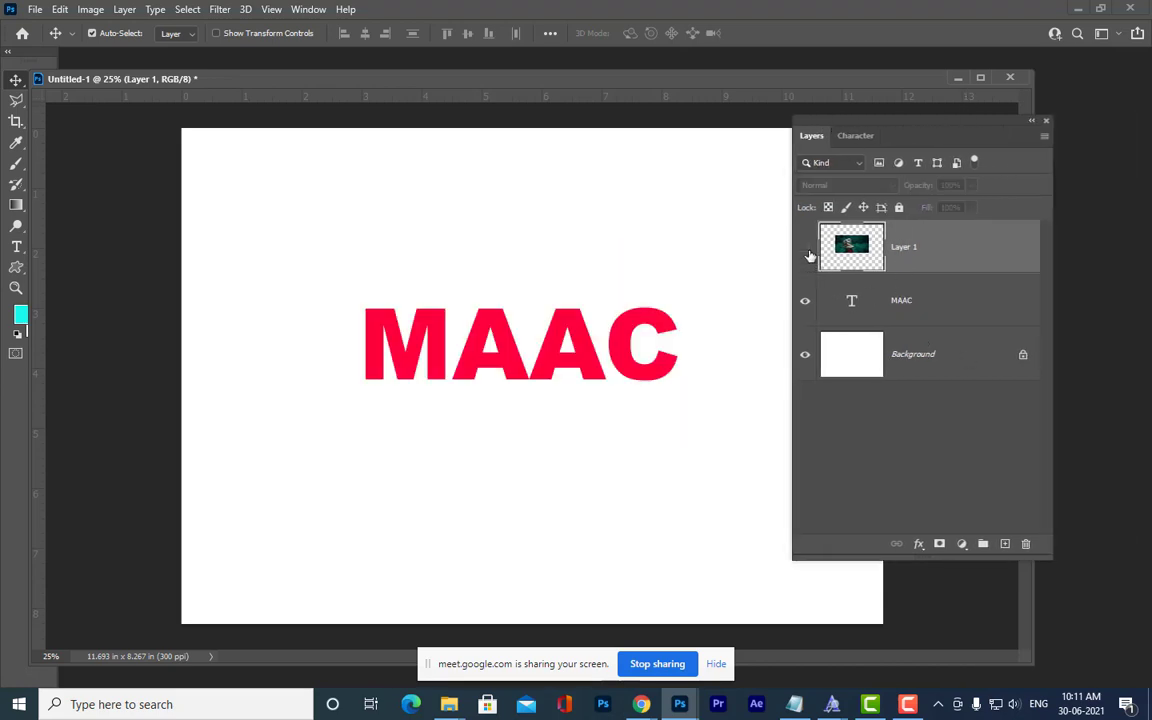
pyautogui.click(806, 250)
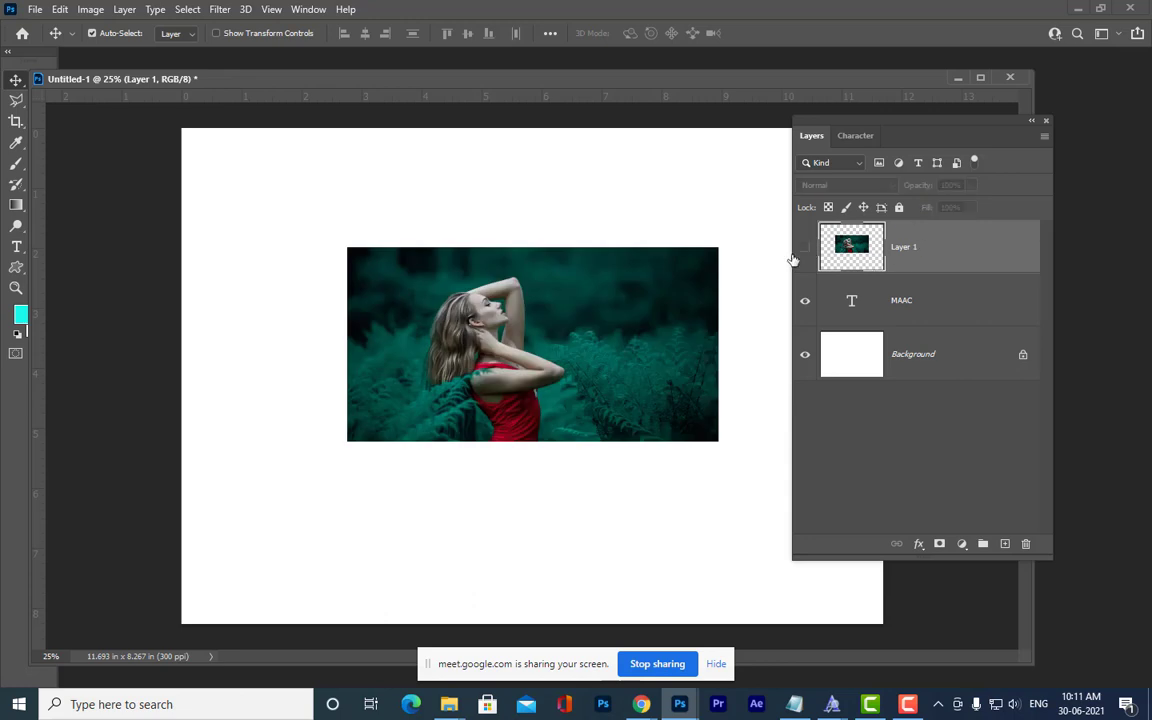
# Hide and re-show the girl image layer to check the MAAC text beneath, and reposition the document window and Layers panel.
pyautogui.click(806, 249)
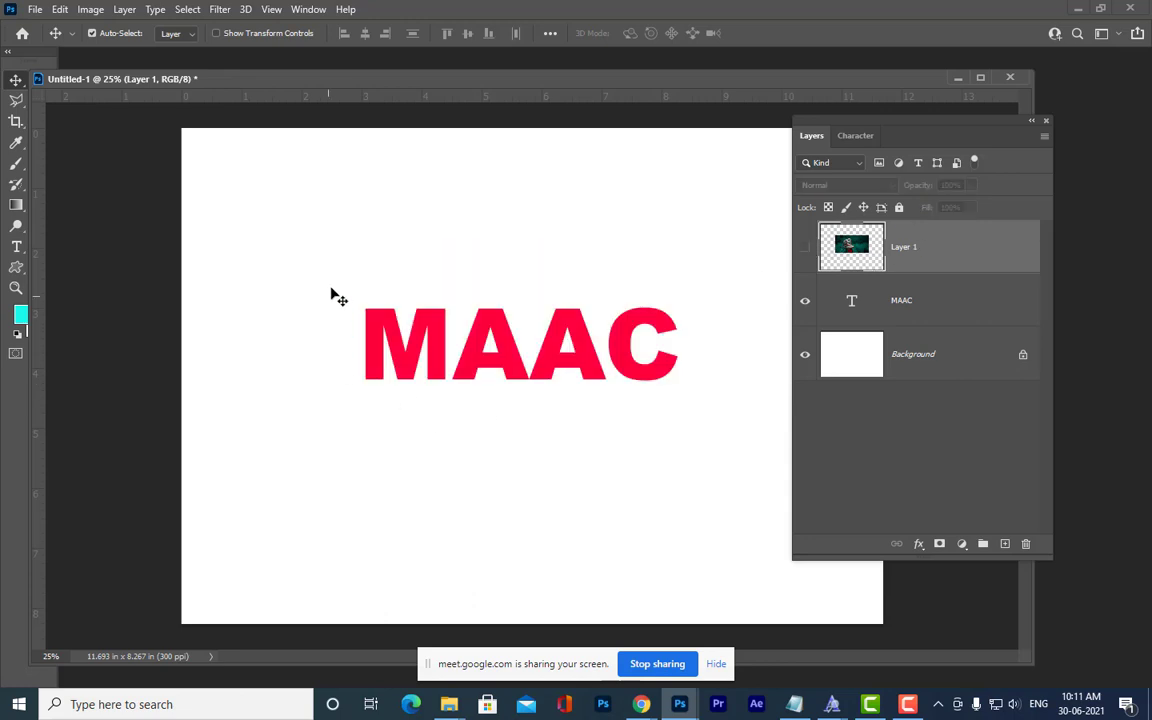
pyautogui.click(805, 248)
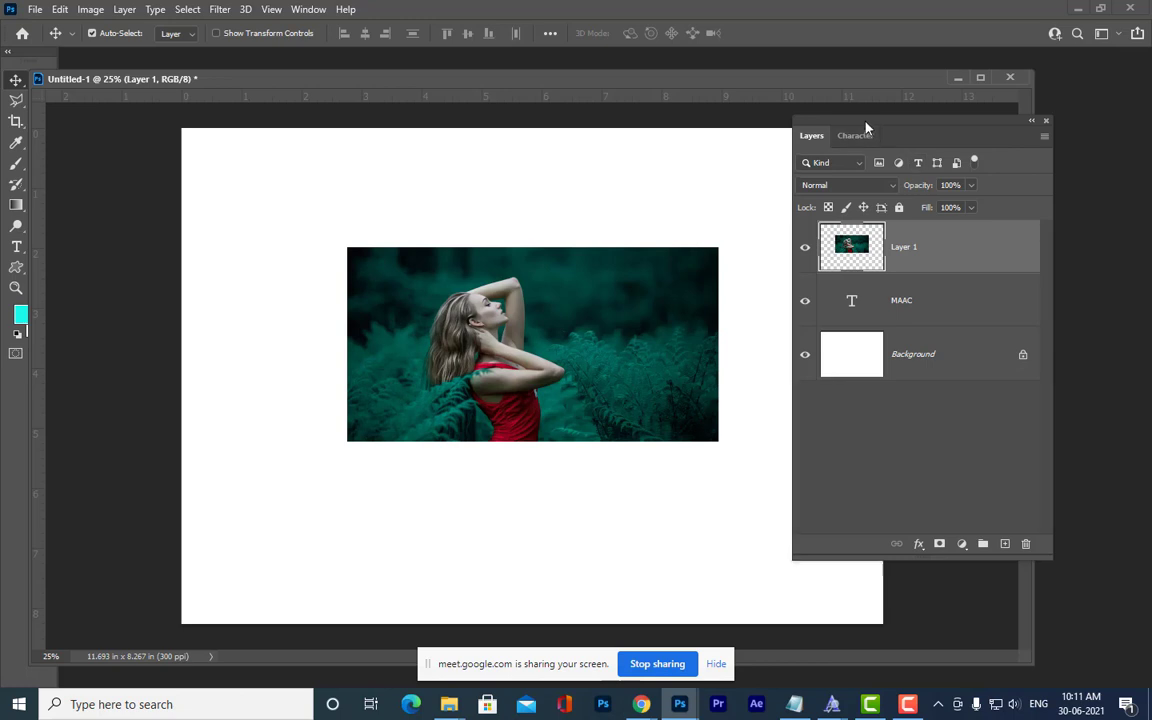
pyautogui.moveTo(866, 124); pyautogui.dragTo(894, 118)
pyautogui.moveTo(583, 84); pyautogui.dragTo(612, 83)
pyautogui.moveTo(894, 115); pyautogui.dragTo(861, 125)
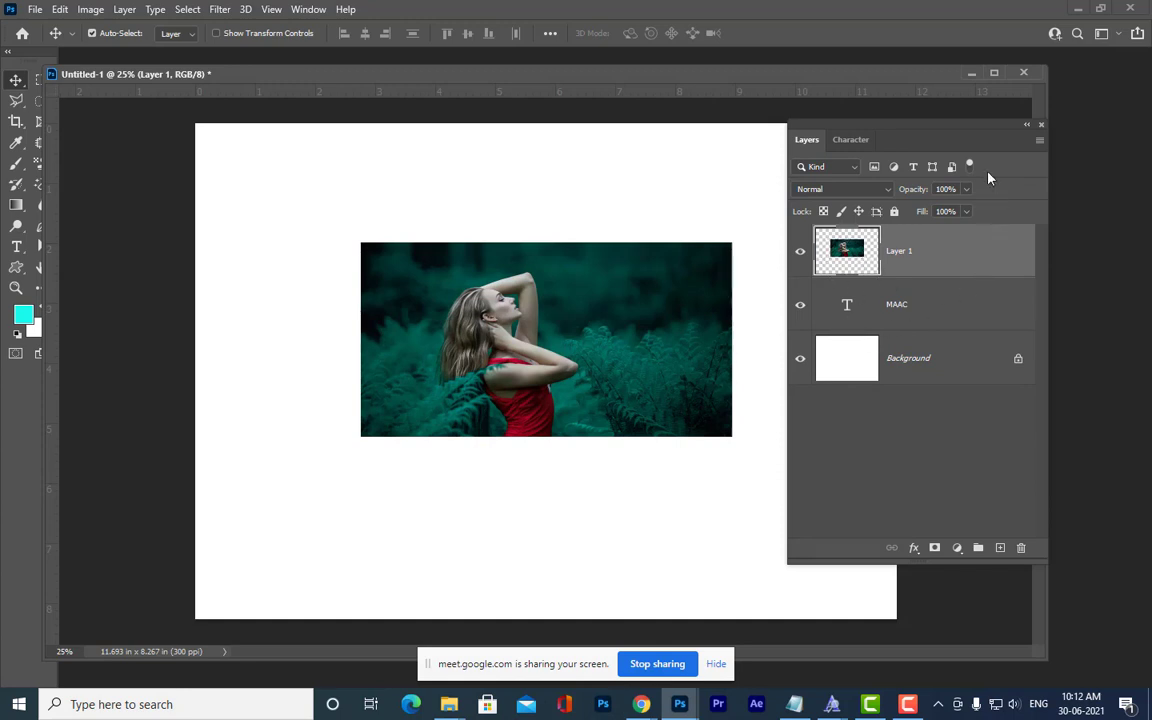
# Clip the girl image layer to the MAAC text layer and shift the image so her face falls inside the letters.
pyautogui.moveTo(918, 126); pyautogui.dragTo(910, 102)
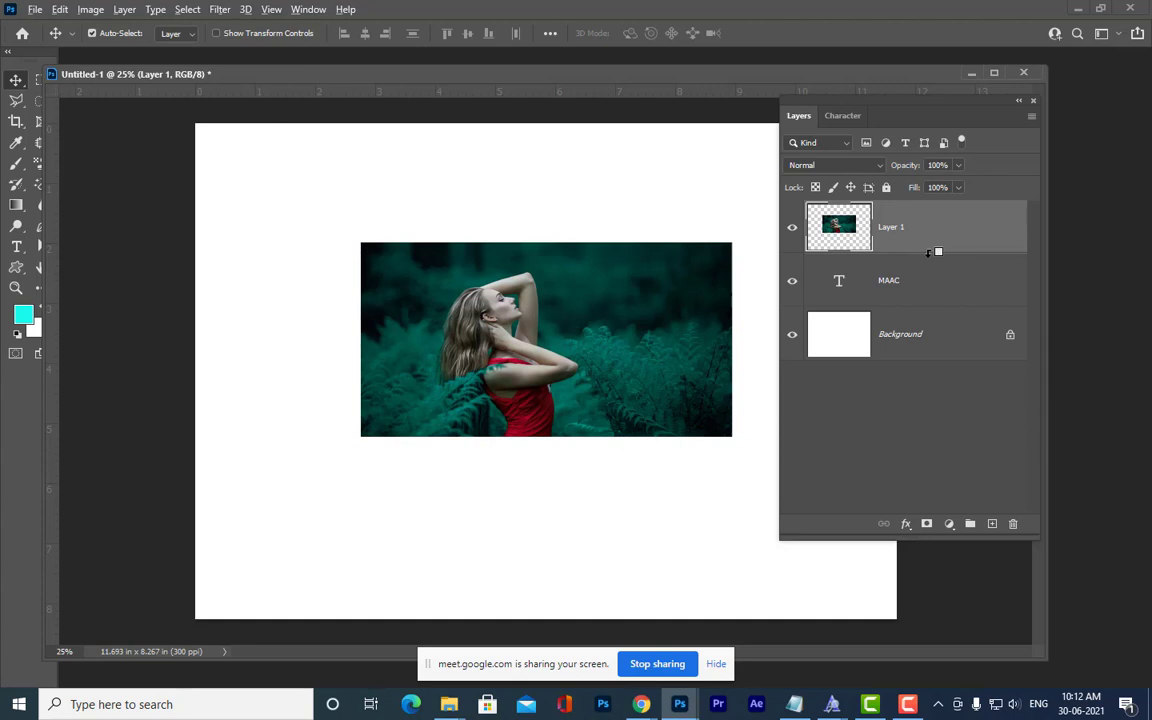
pyautogui.keyDown('alt'); pyautogui.click(931, 252); pyautogui.keyUp('alt')
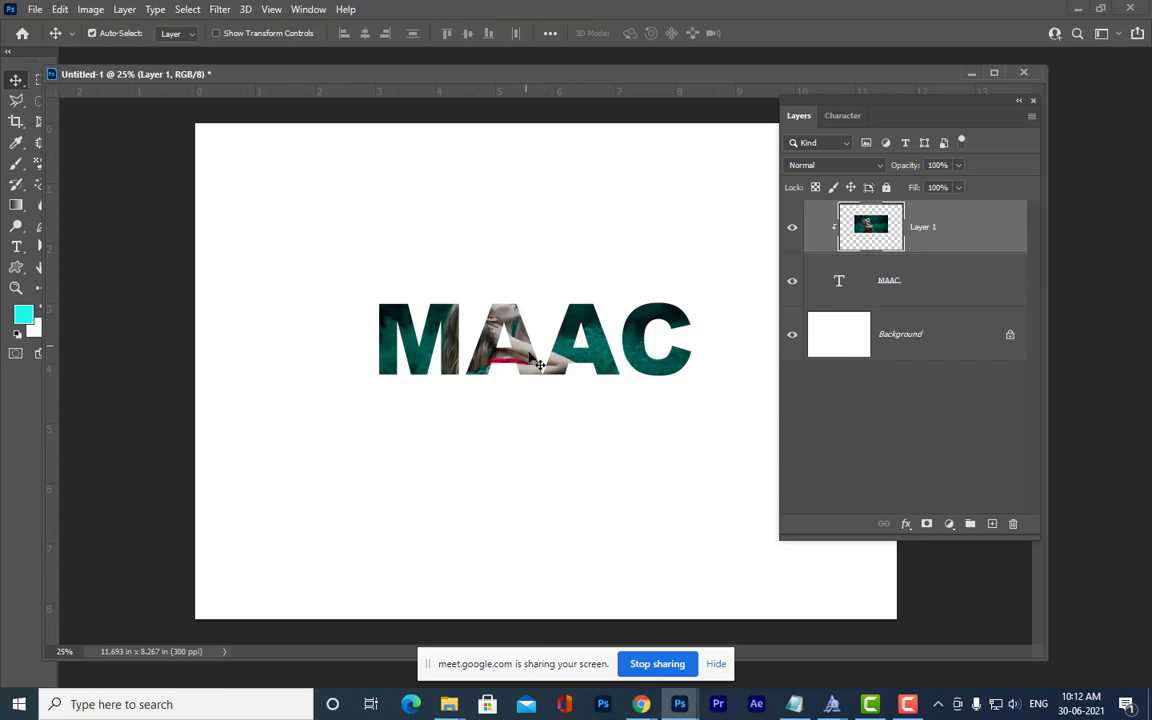
pyautogui.moveTo(512, 312)
pyautogui.mouseDown()
pyautogui.moveTo(538, 355)
pyautogui.moveTo(527, 330)
pyautogui.mouseUp()
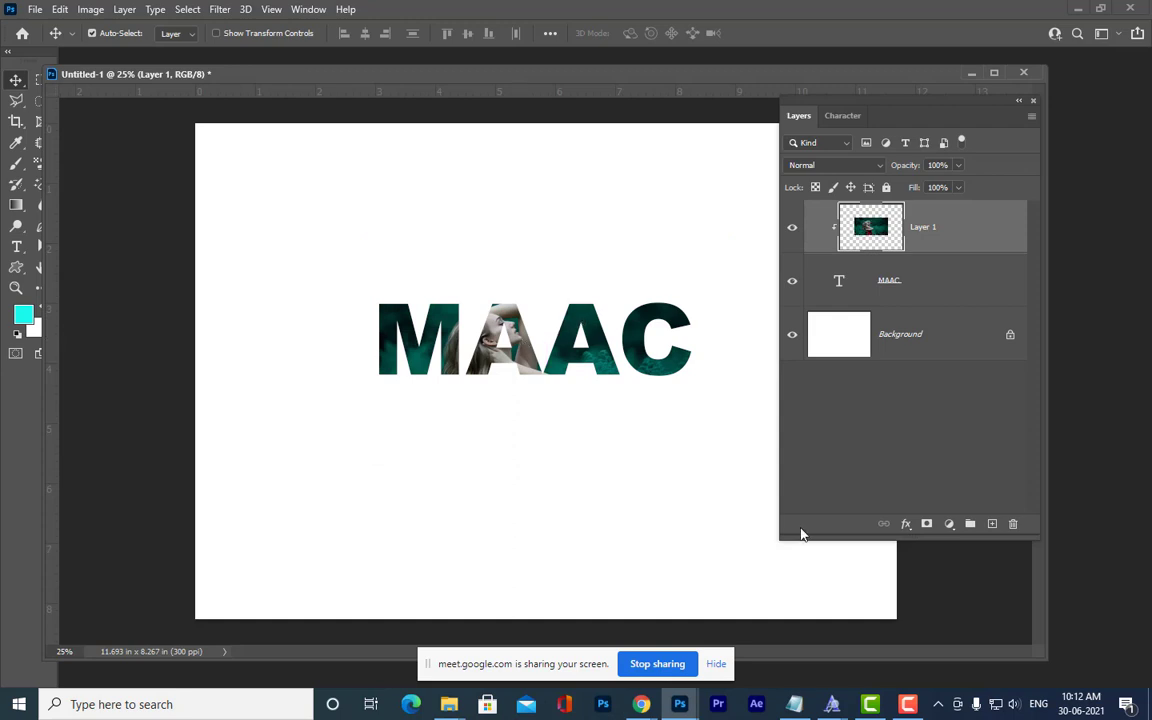
# Scale the clipped girl image to about 145% width and 164% height, rotate it clockwise, and reposition it inside the MAAC letters.
pyautogui.moveTo(806, 101); pyautogui.dragTo(847, 96)
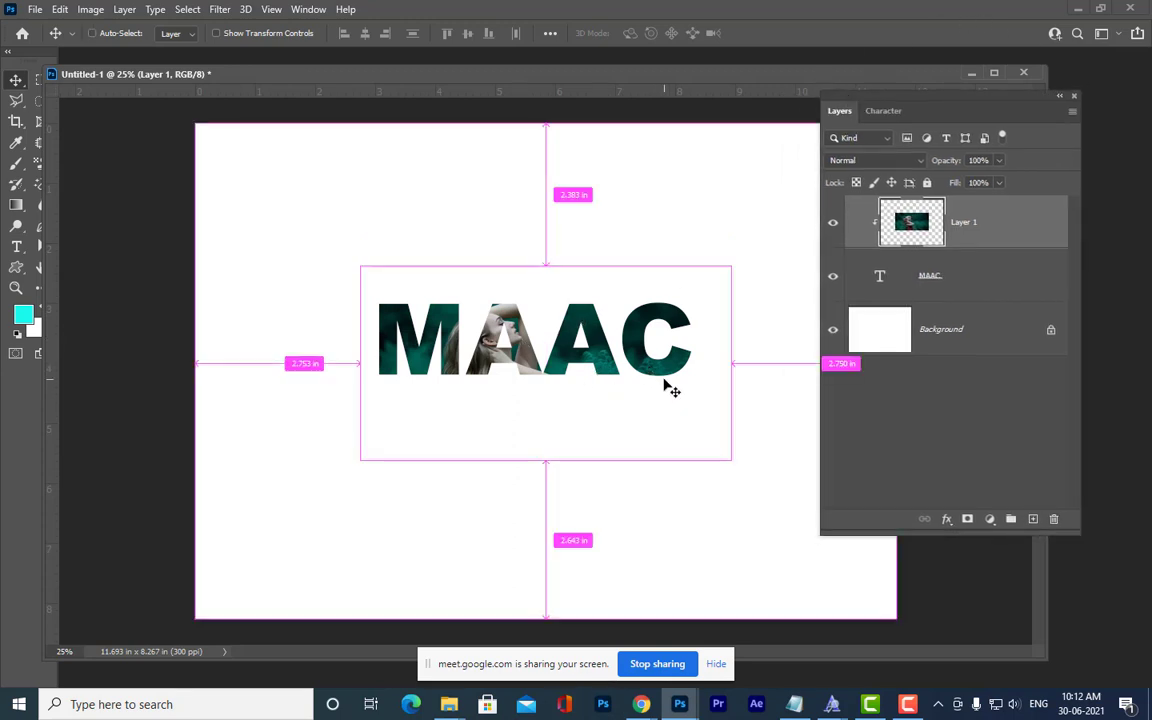
pyautogui.hotkey('ctrl', 't')
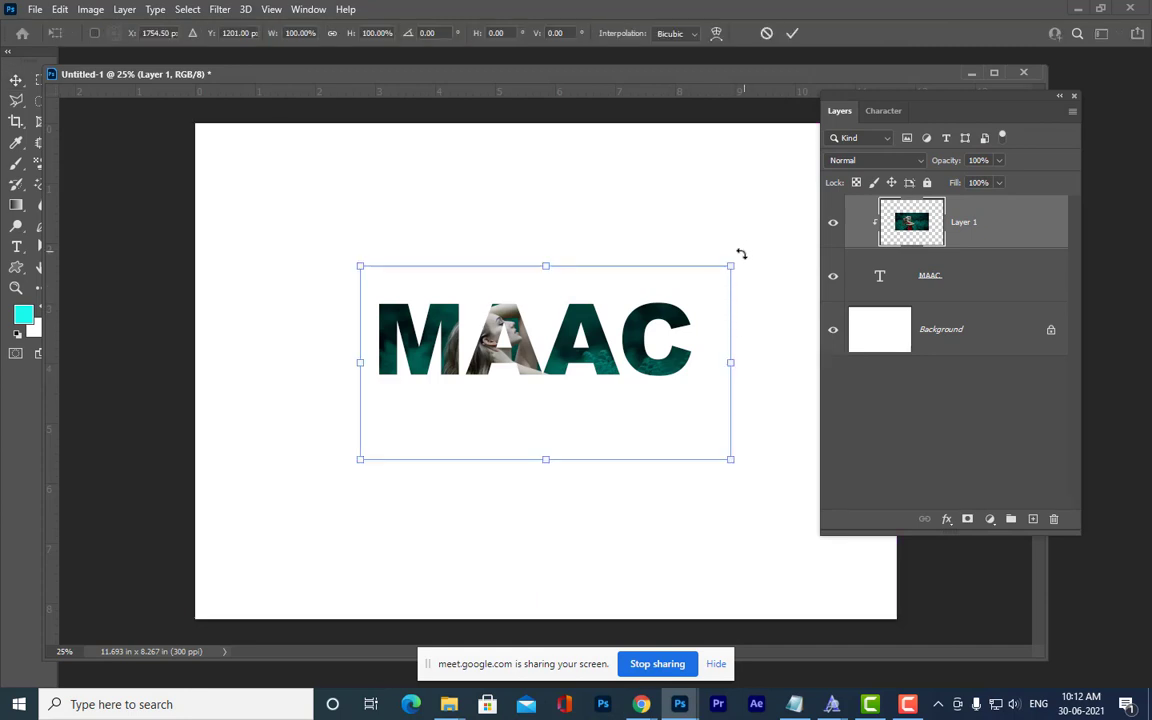
pyautogui.moveTo(733, 260); pyautogui.dragTo(815, 203)
pyautogui.moveTo(864, 98); pyautogui.dragTo(935, 88)
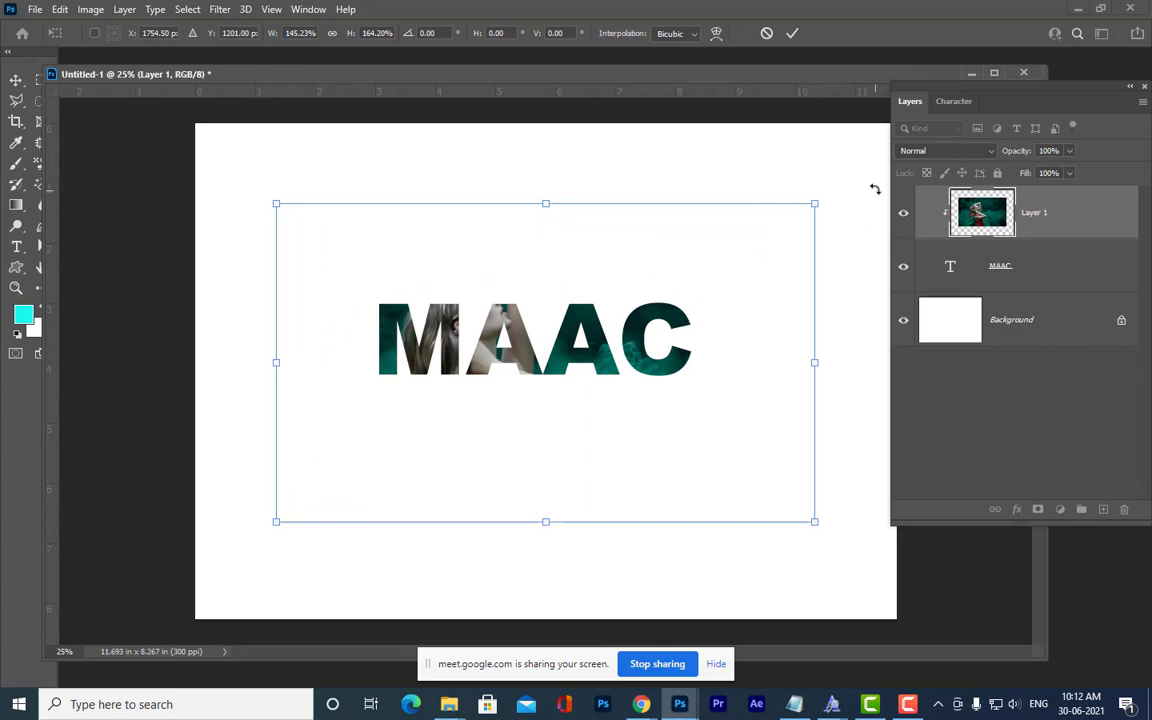
pyautogui.moveTo(875, 189); pyautogui.dragTo(885, 310)
pyautogui.moveTo(591, 328); pyautogui.dragTo(597, 365)
pyautogui.press('Return')
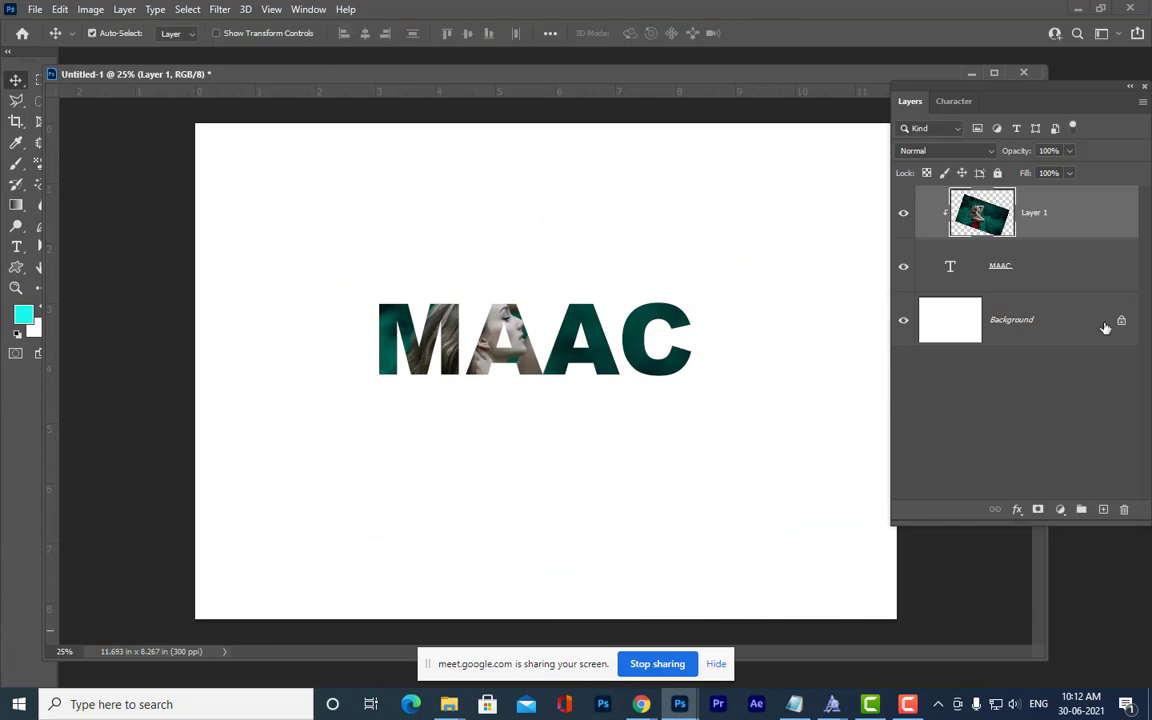
# Merge the clipped girl image layer and the MAAC text layer into a single layer.
pyautogui.keyDown('shift'); pyautogui.click(1059, 258); pyautogui.keyUp('shift')
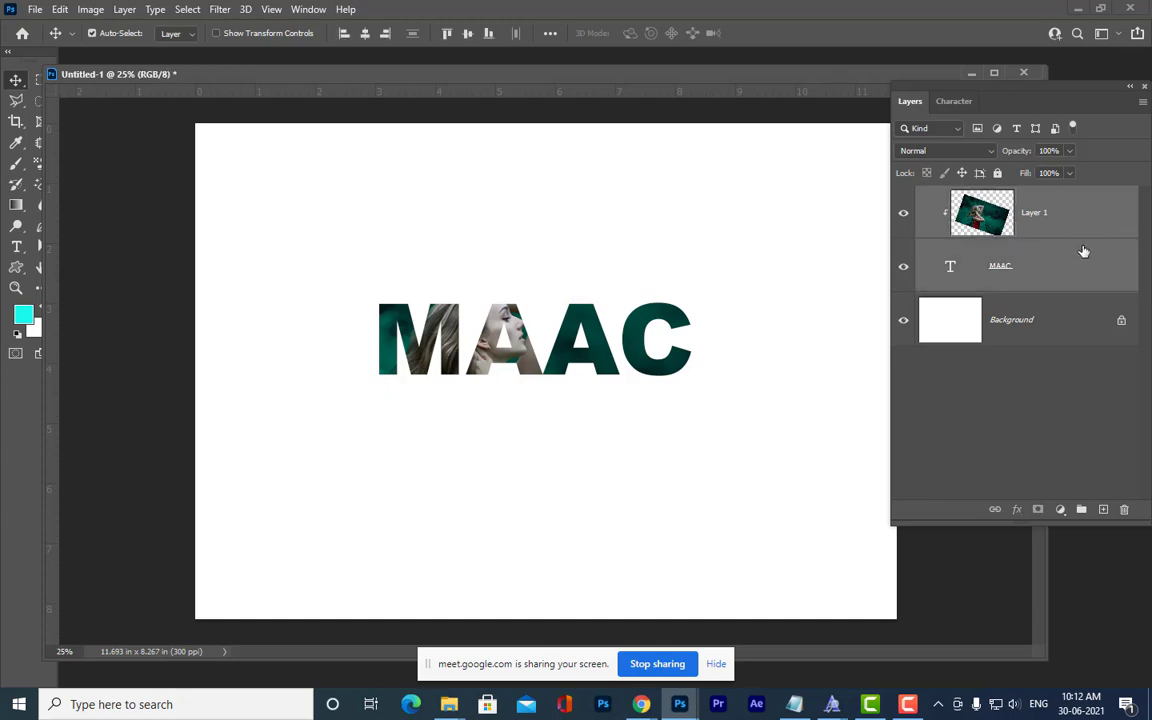
pyautogui.click(1080, 216)
pyautogui.keyDown('shift'); pyautogui.click(1065, 267); pyautogui.keyUp('shift')
pyautogui.hotkey('ctrl', 'e')
pyautogui.hotkey('ctrl', '3')
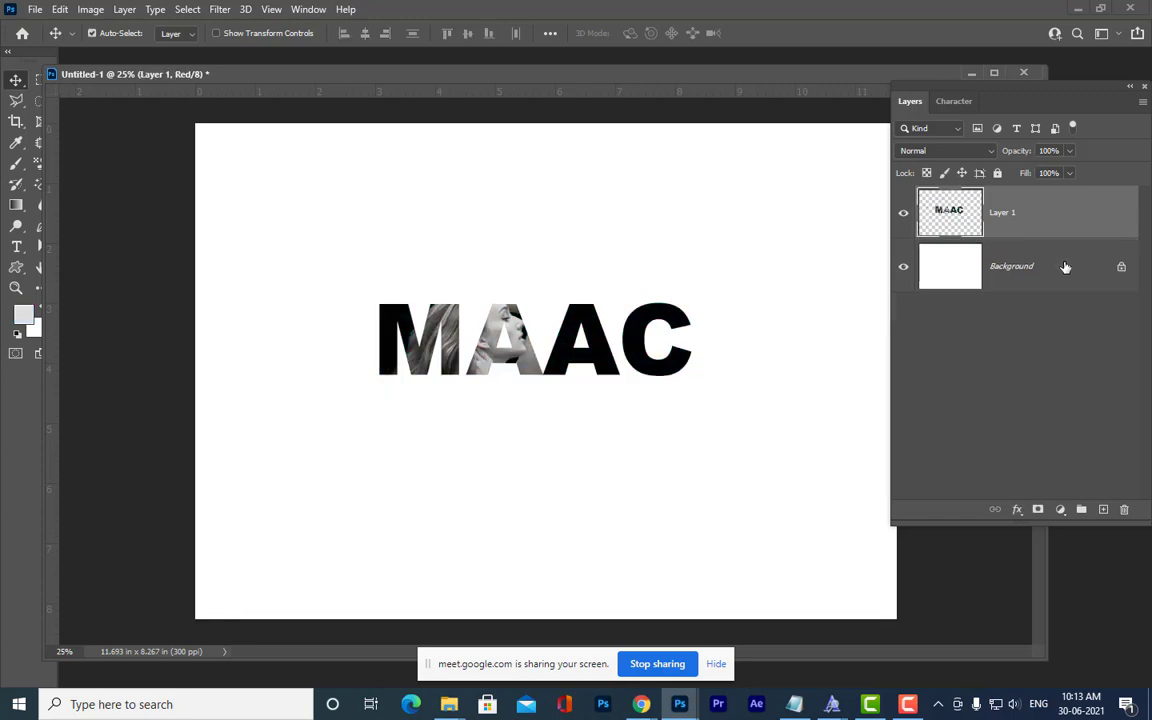
pyautogui.hotkey('ctrl', 'z')
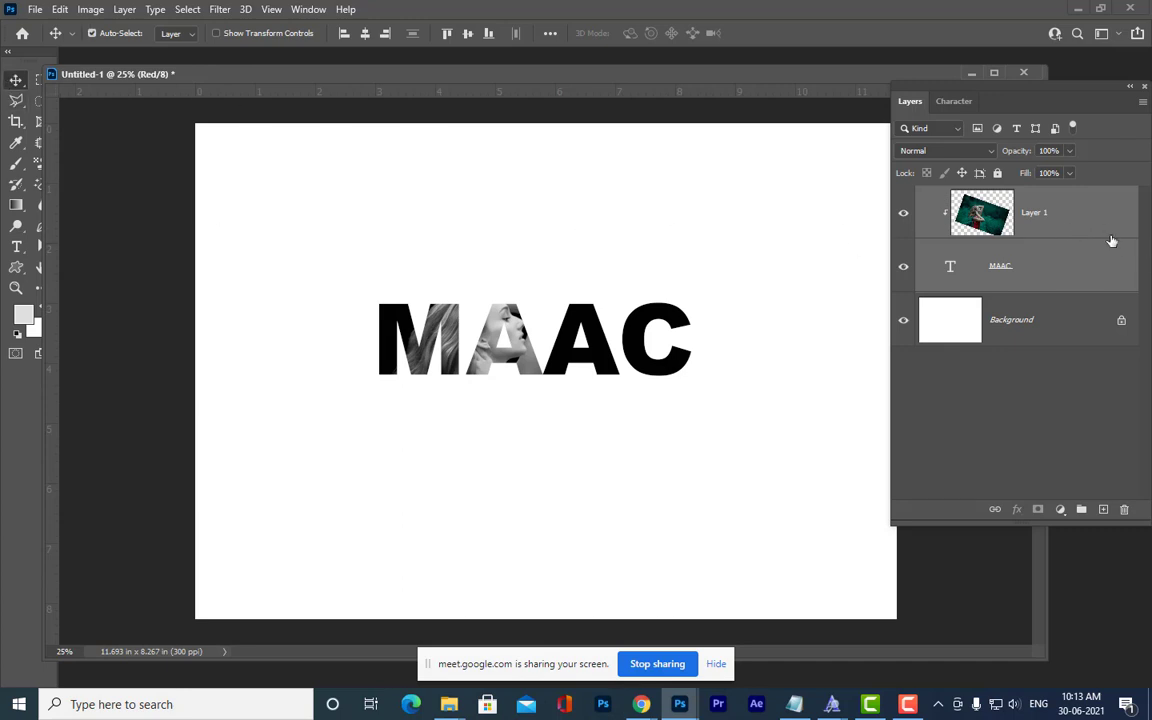
pyautogui.click(1085, 216)
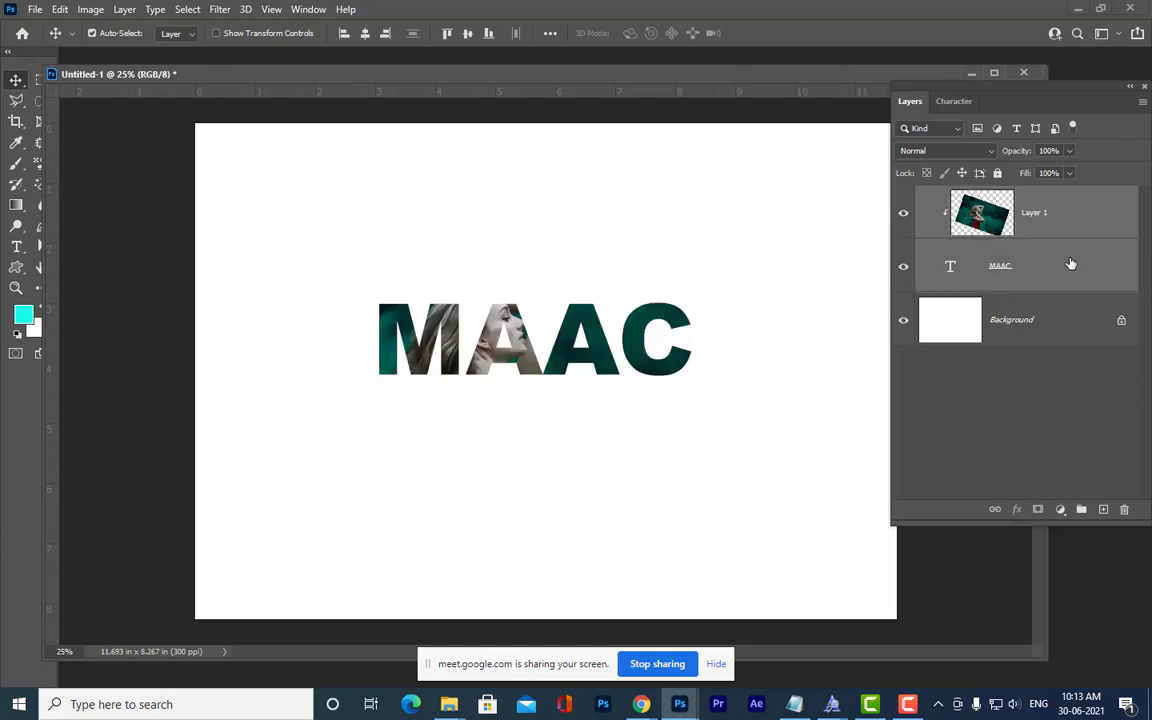
pyautogui.hotkey('ctrl', 'e')
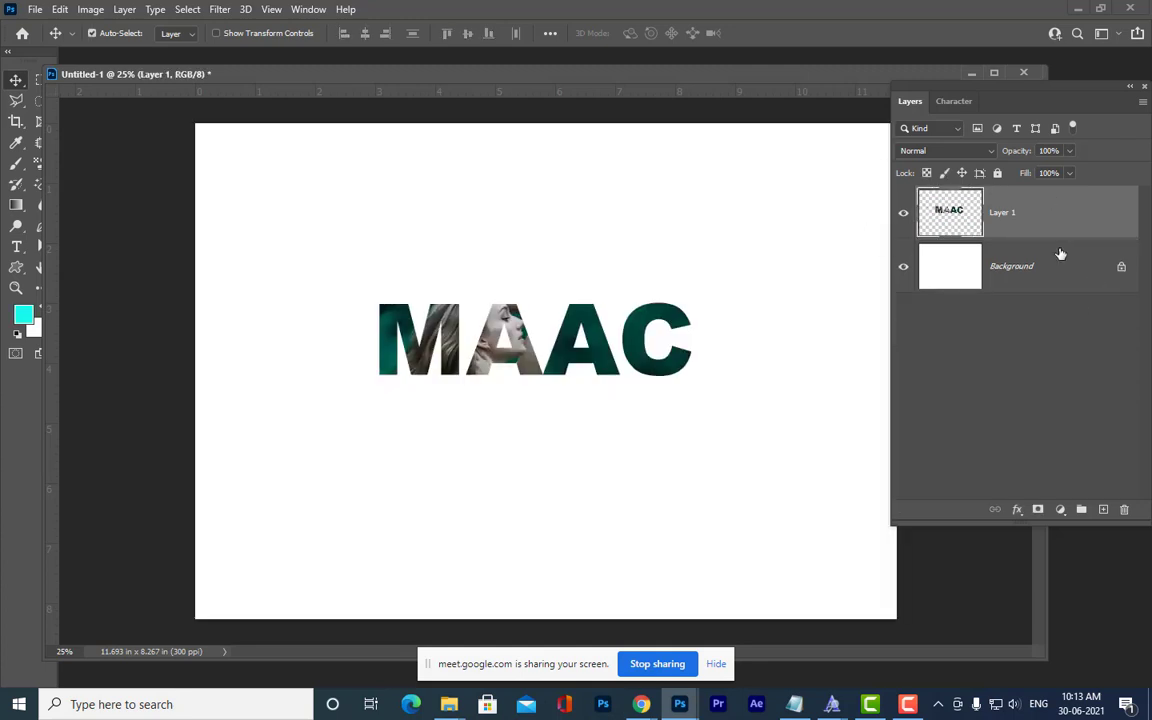
# Add a Stroke effect to the merged MAAC layer with a size of 16 px and position Outside.
pyautogui.moveTo(965, 88); pyautogui.dragTo(863, 101)
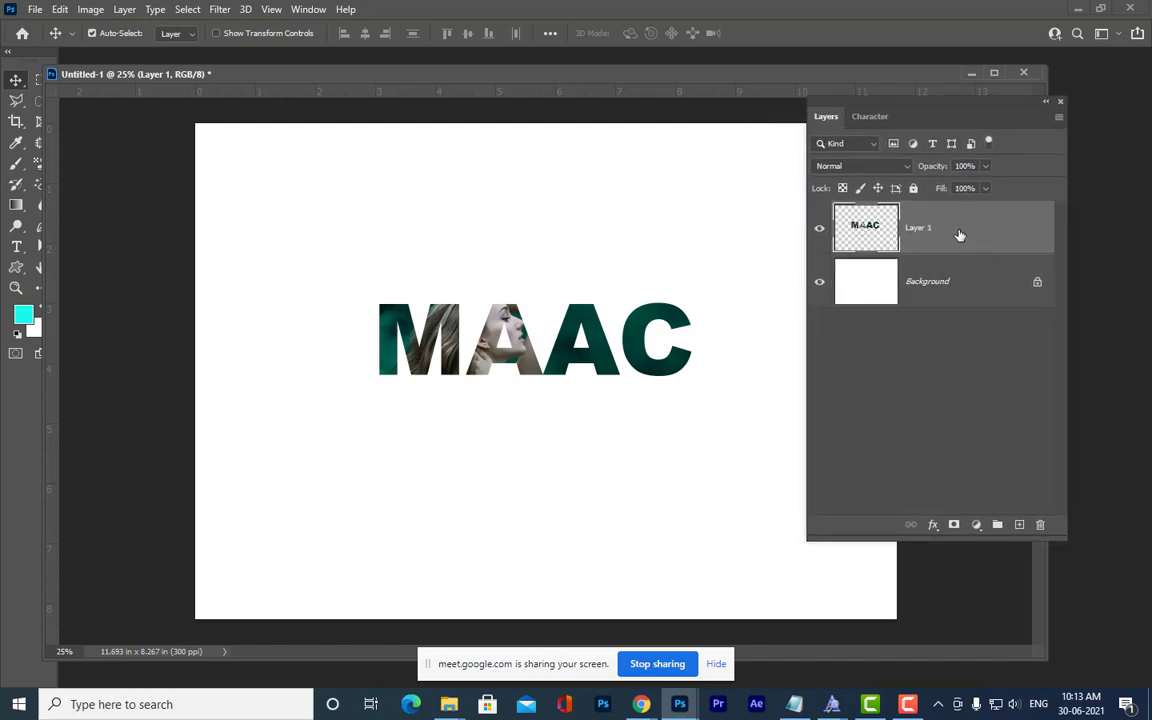
pyautogui.doubleClick(960, 237)
pyautogui.moveTo(376, 174); pyautogui.dragTo(807, 72)
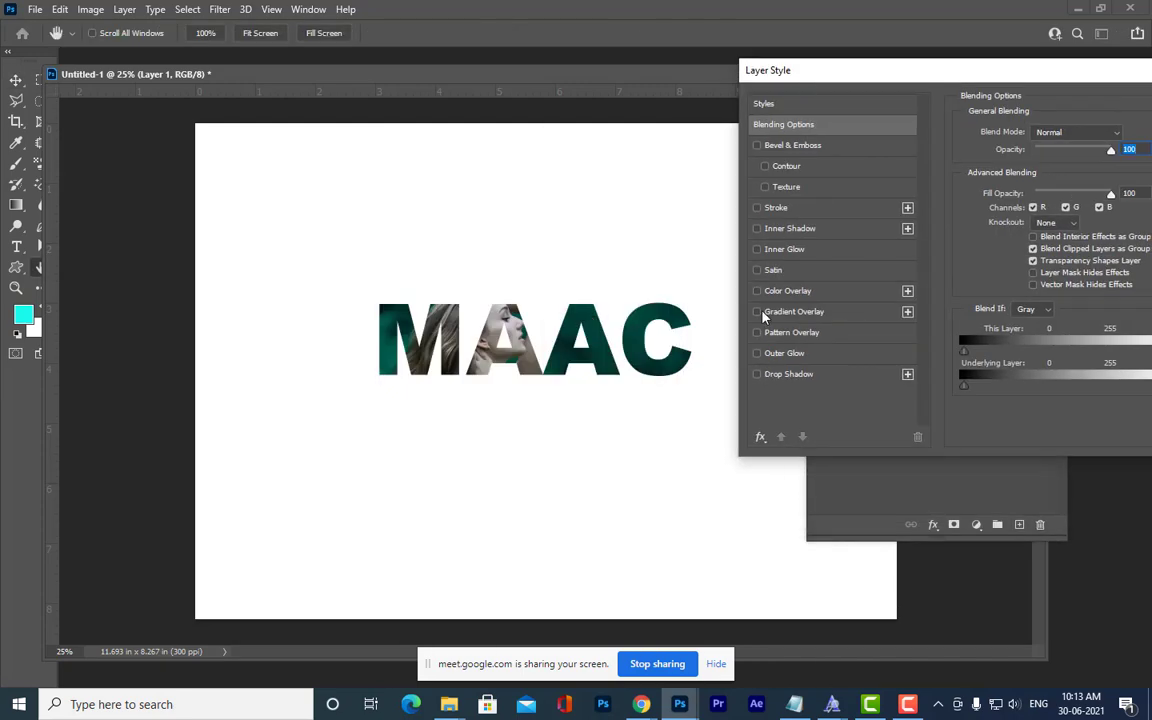
pyautogui.click(757, 207)
pyautogui.click(772, 208)
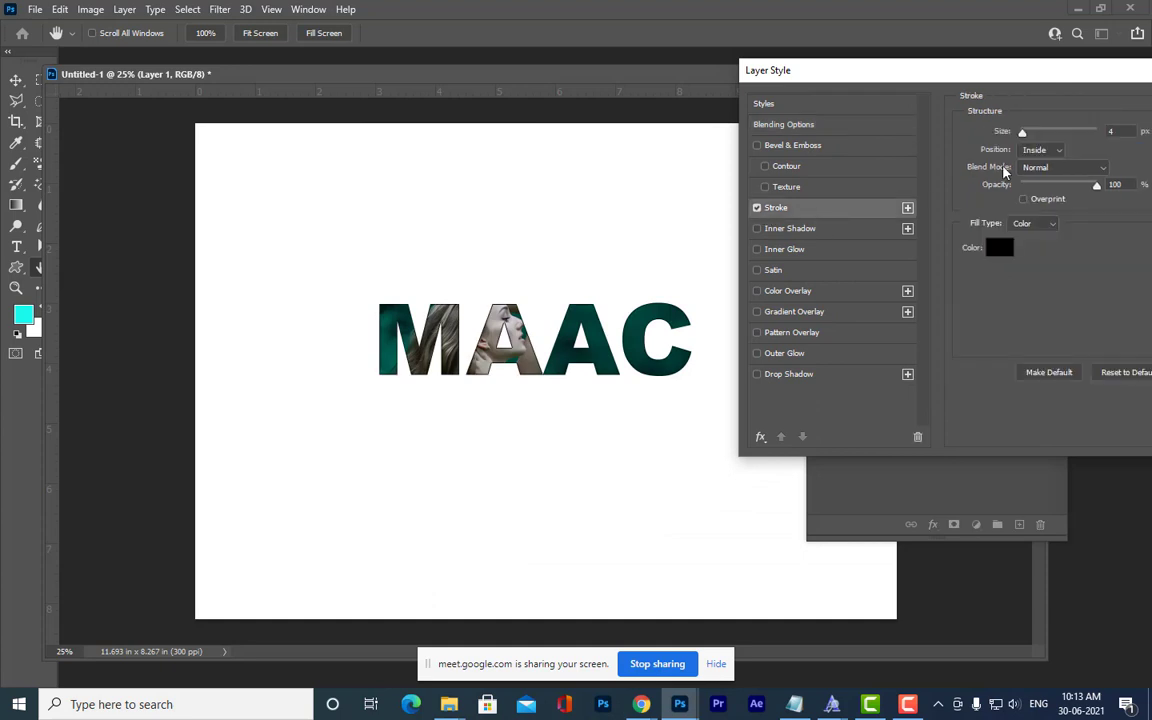
pyautogui.moveTo(1024, 135)
pyautogui.mouseDown()
pyautogui.moveTo(1041, 133)
pyautogui.moveTo(1029, 133)
pyautogui.mouseUp()
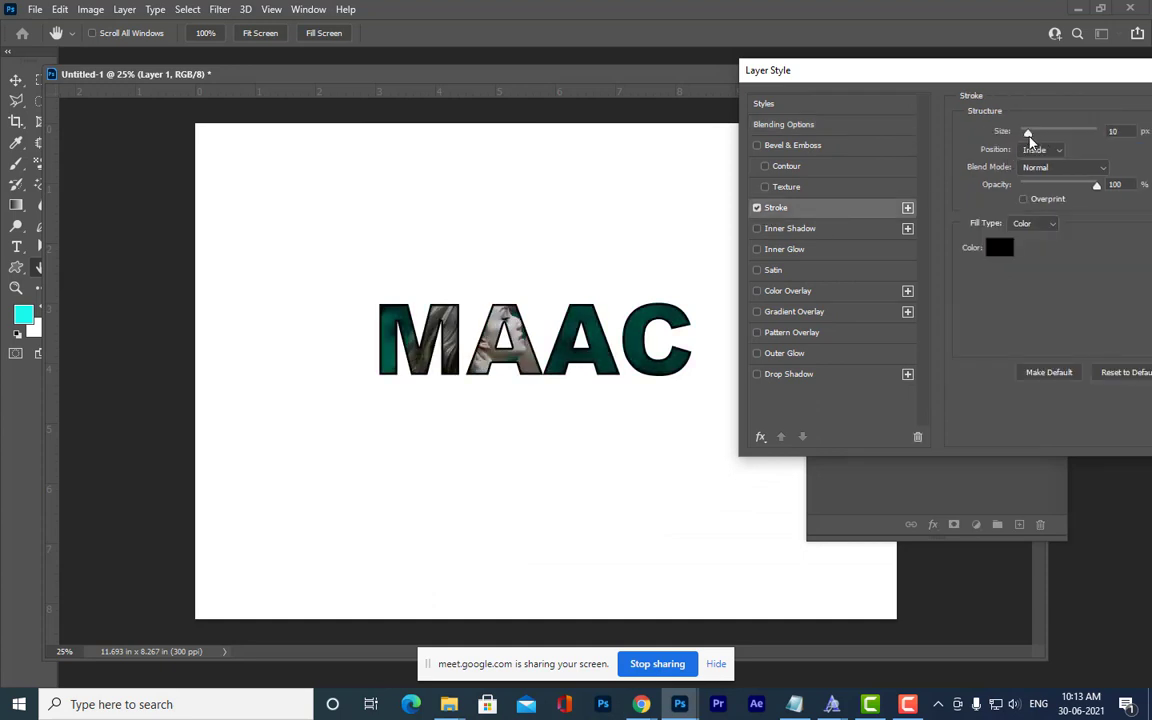
pyautogui.click(1040, 149)
pyautogui.click(1036, 156)
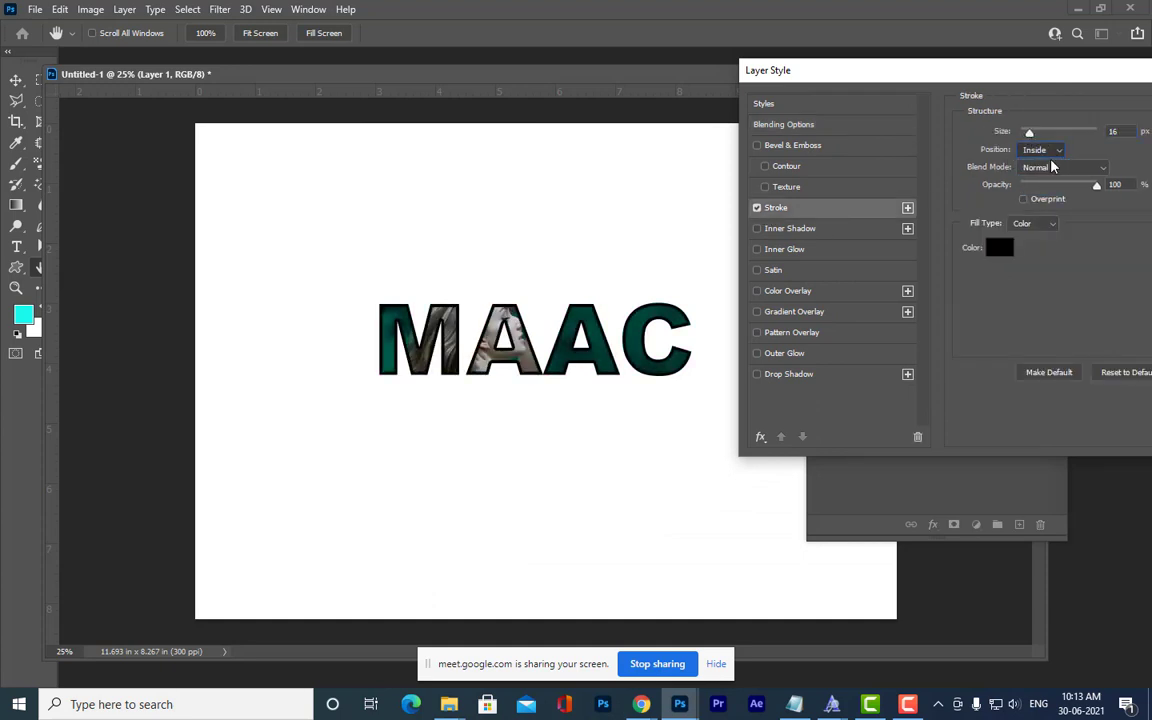
# Set the stroke color to a bright red and make the stroke slightly thinner.
pyautogui.click(999, 247)
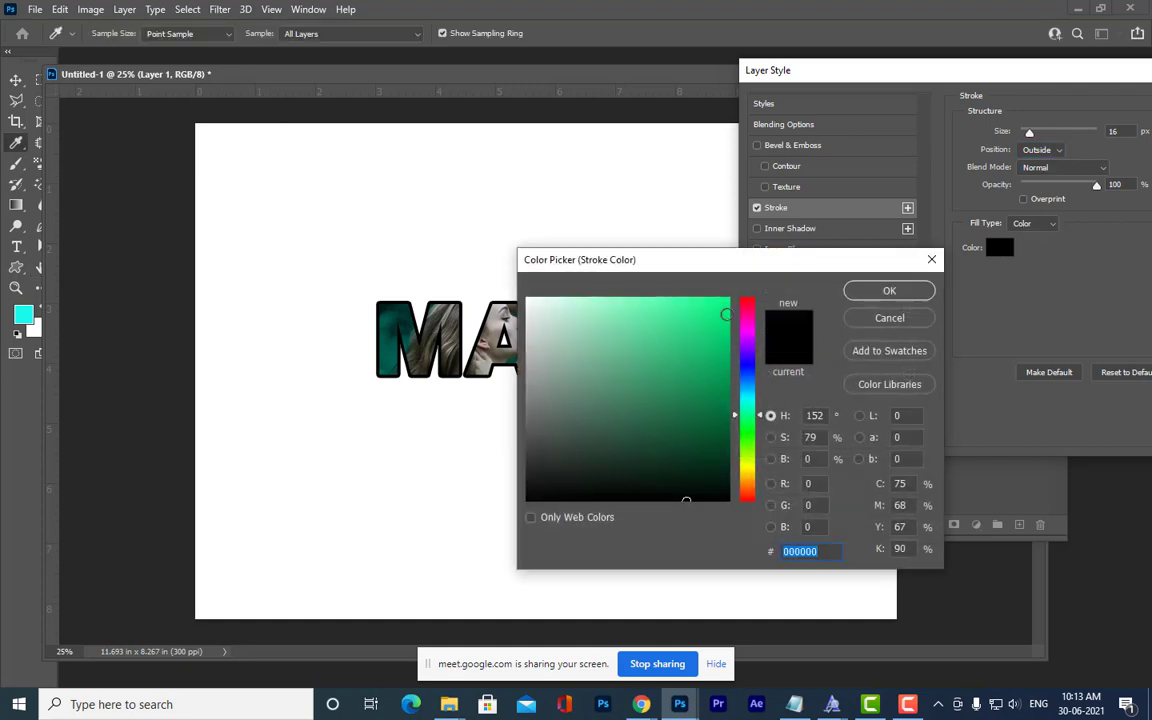
pyautogui.moveTo(748, 414); pyautogui.dragTo(748, 300)
pyautogui.click(720, 307)
pyautogui.click(889, 290)
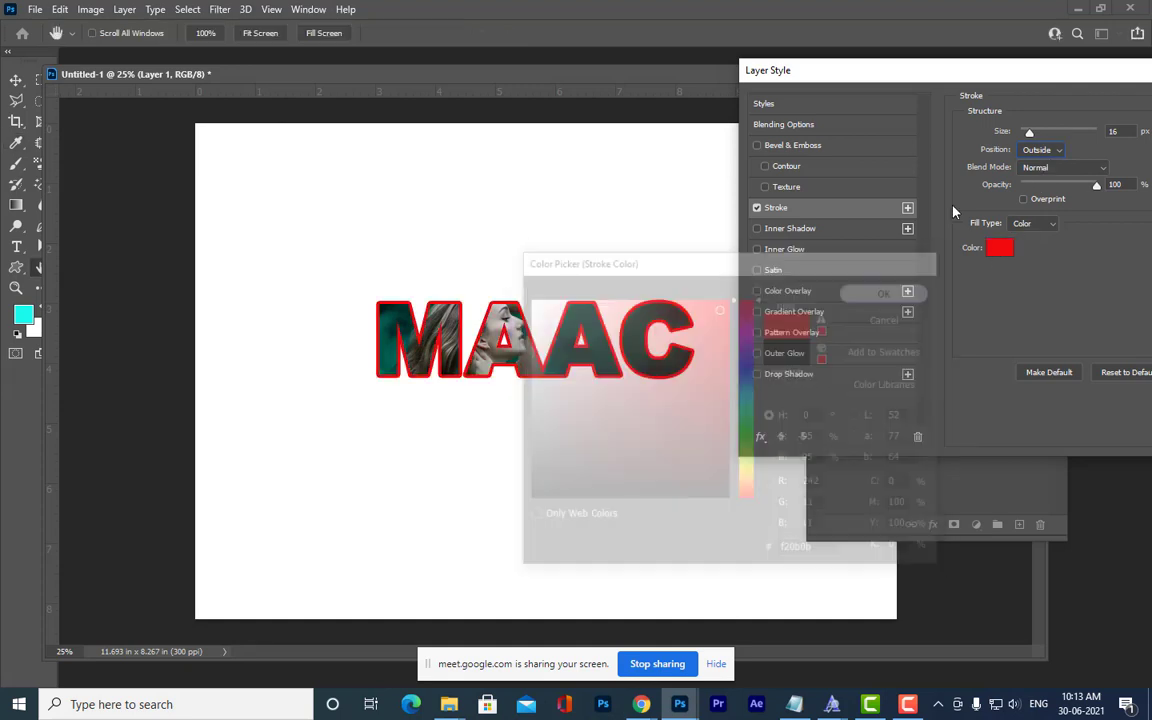
pyautogui.moveTo(1029, 133); pyautogui.dragTo(1028, 134)
# Add a Drop Shadow with blend mode Normal, 100% opacity, 18 px distance and 32 px size, and apply the layer style.
pyautogui.click(795, 375)
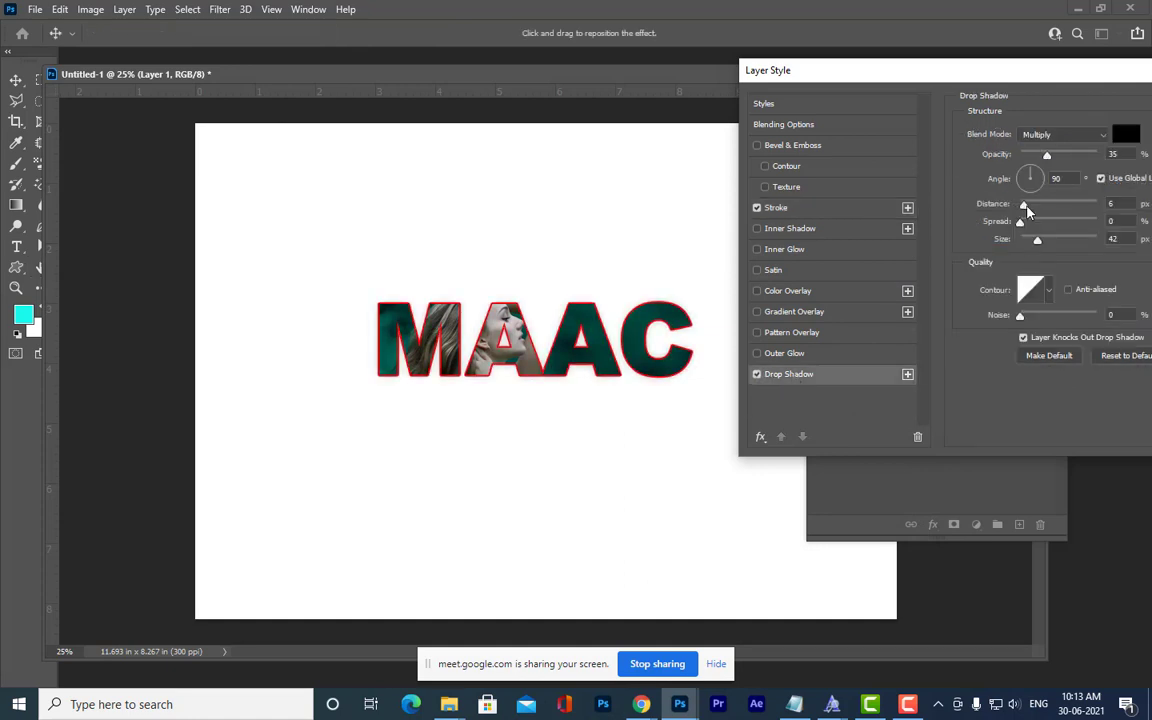
pyautogui.moveTo(1026, 211)
pyautogui.mouseDown()
pyautogui.moveTo(1055, 240)
pyautogui.moveTo(1038, 205)
pyautogui.mouseUp()
pyautogui.click(1060, 134)
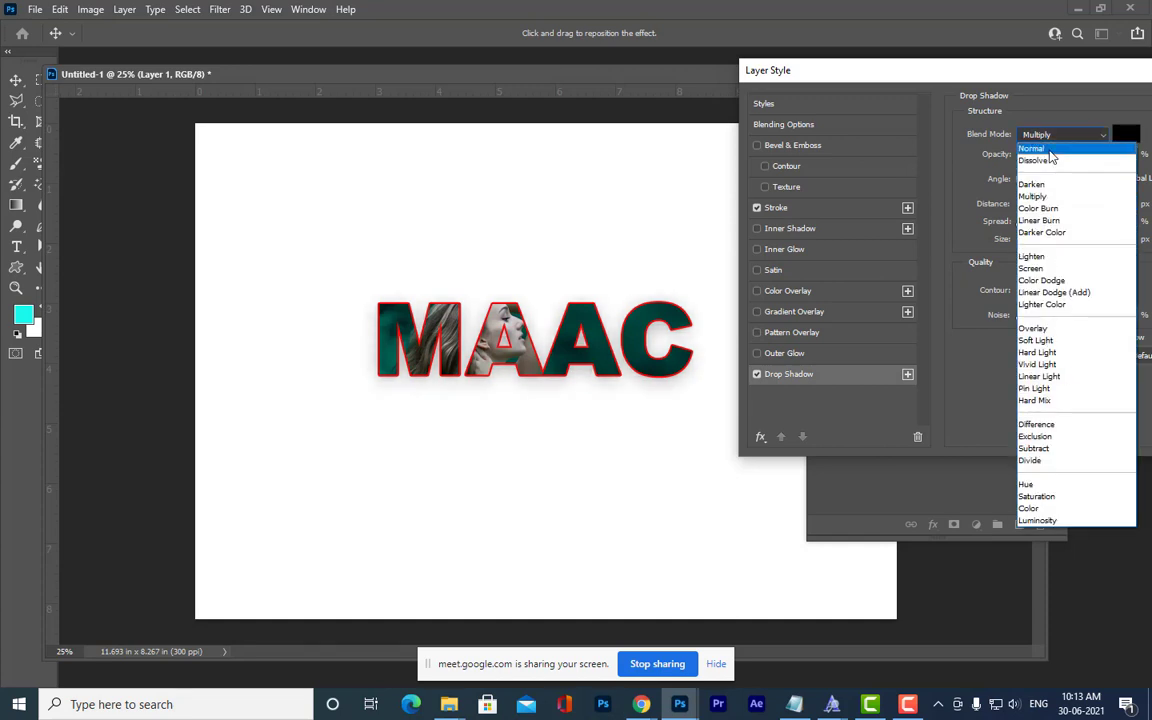
pyautogui.click(963, 146)
pyautogui.moveTo(1047, 155); pyautogui.dragTo(1100, 155)
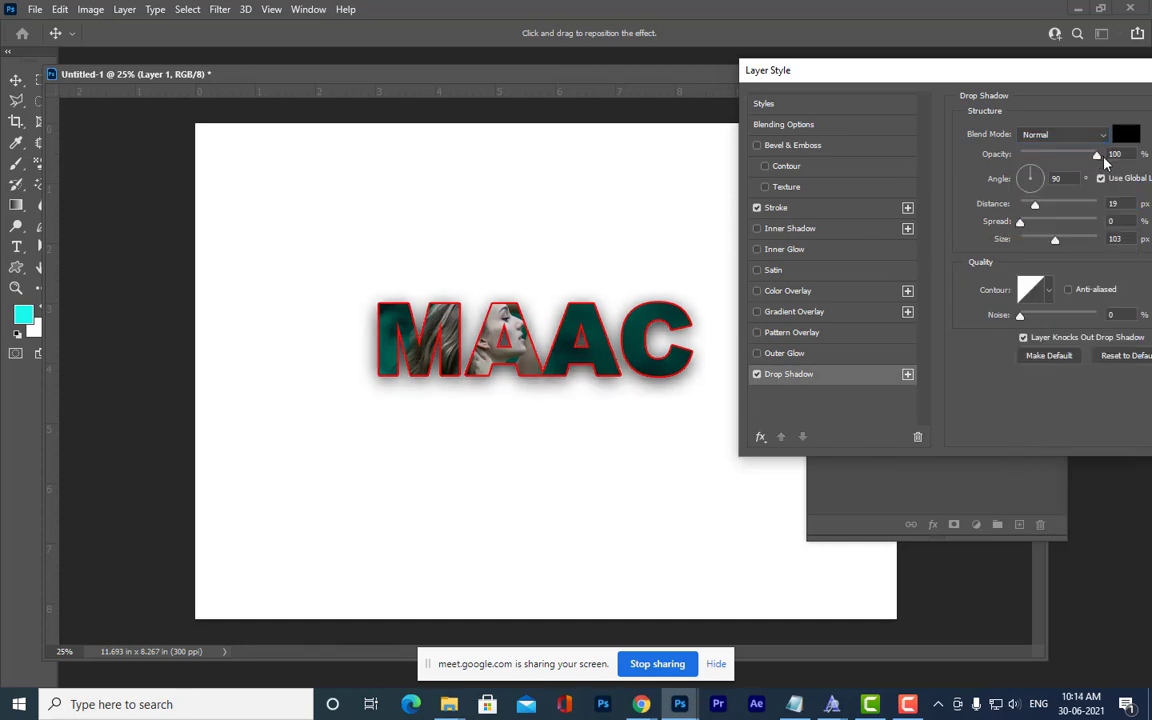
pyautogui.moveTo(1055, 240); pyautogui.dragTo(1034, 206)
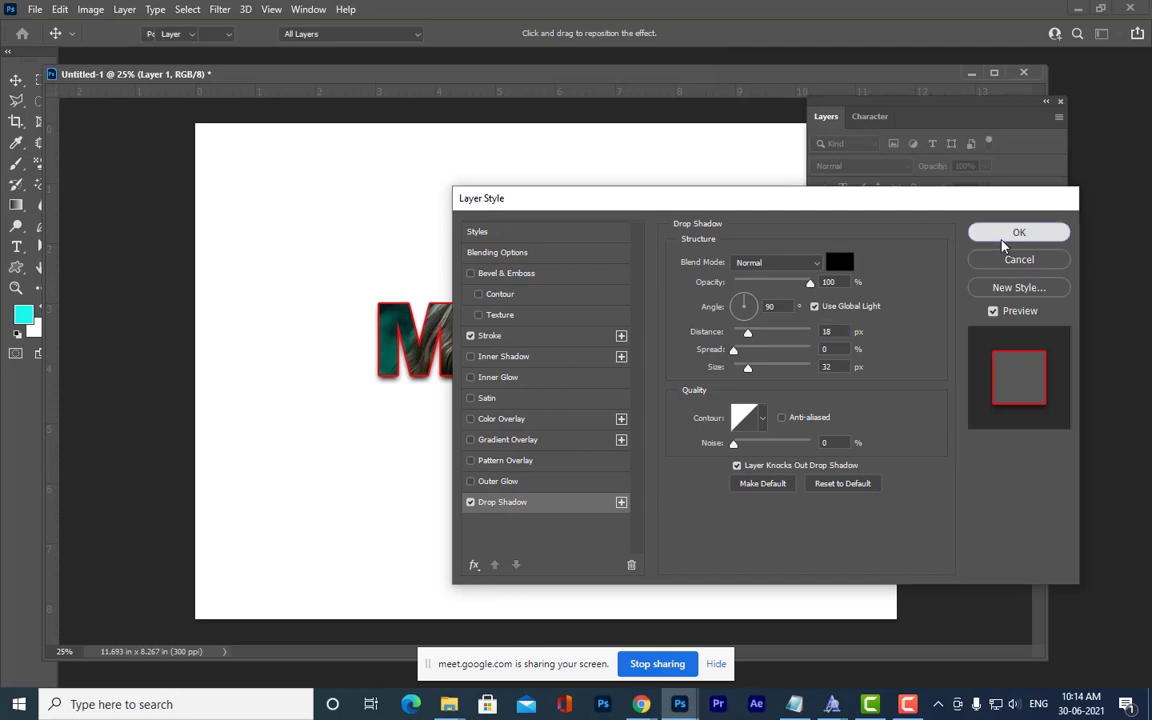
pyautogui.click(1006, 233)
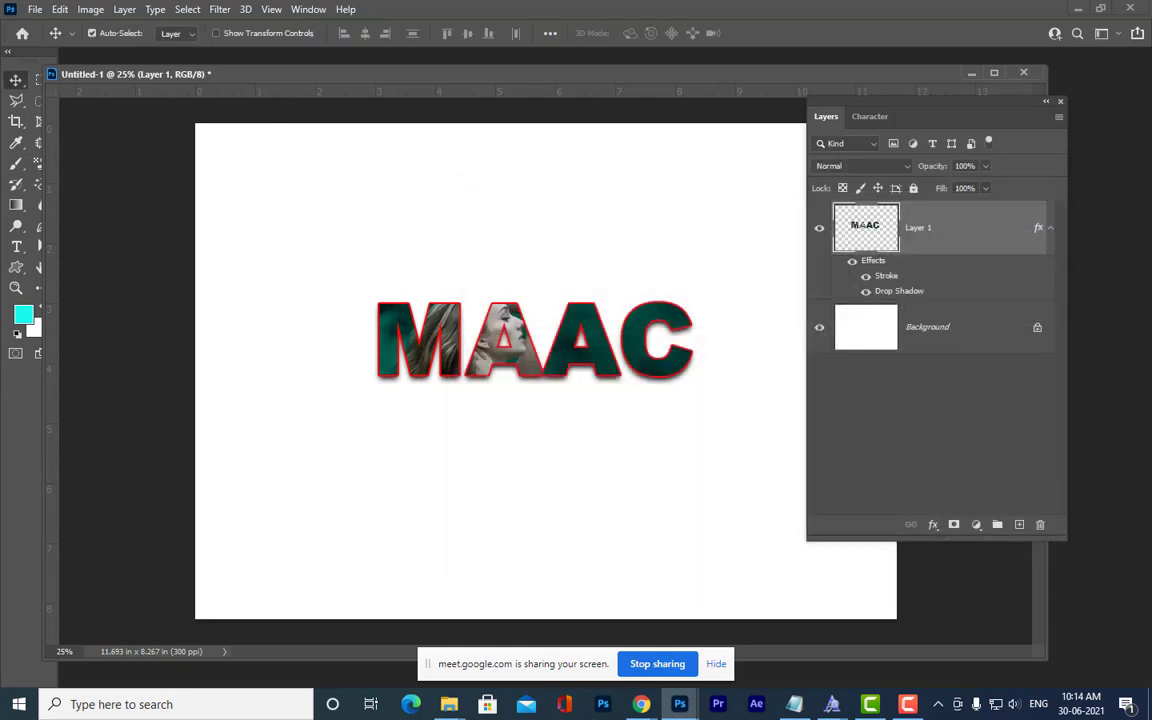
# Undo the layer effects, the merge, the image transform and the clipping, back to the separate girl image and MAAC text layers.
pyautogui.click(92, 33)
pyautogui.hotkey('ctrl', 'z')
pyautogui.hotkey('ctrl', 'z')
pyautogui.hotkey('ctrl', 'z')
pyautogui.hotkey('ctrl', 'z')
pyautogui.hotkey('ctrl', 'z')
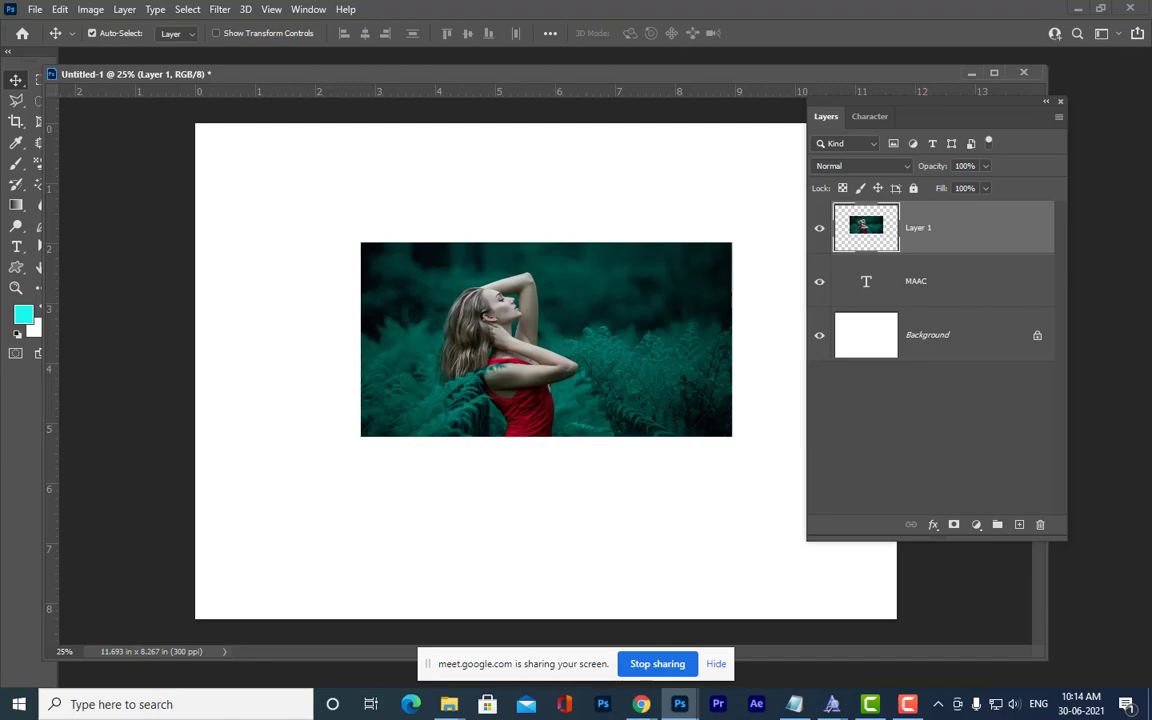
# Delete the girl image layer, and find bahubali in the photoshop ref images folder and open Bahubali-2-The-Conclusion.
pyautogui.press('Delete')
pyautogui.hotkey('ctrl', 'o')
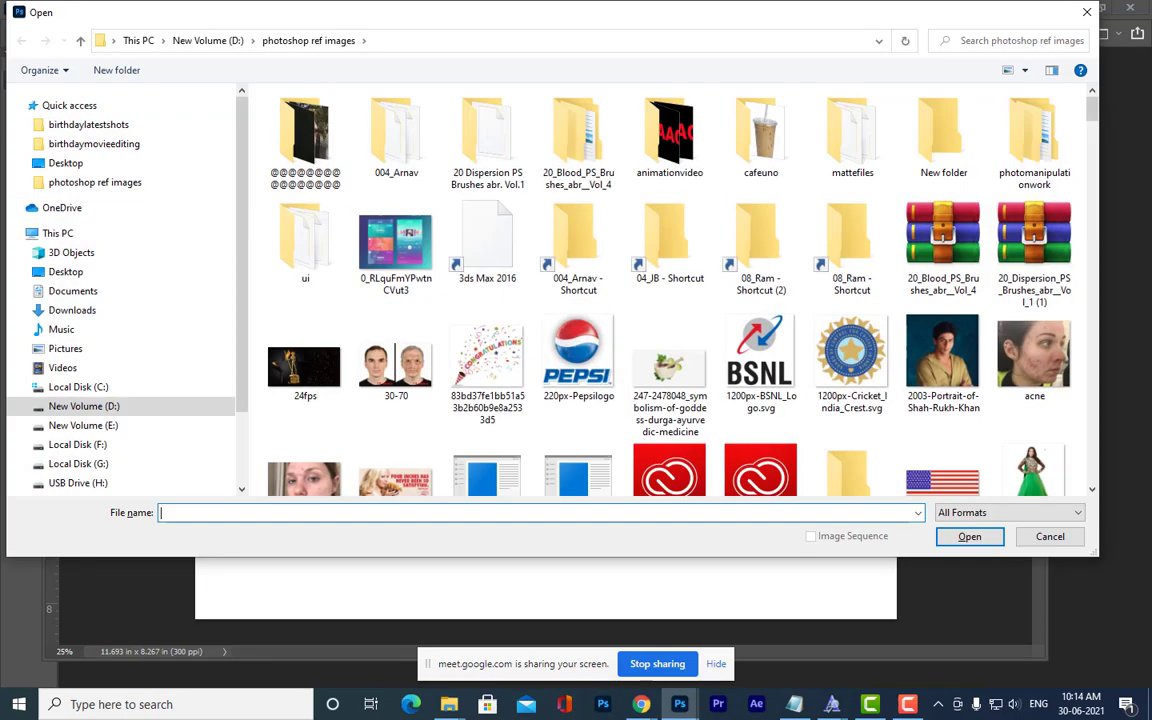
pyautogui.click(1034, 36)
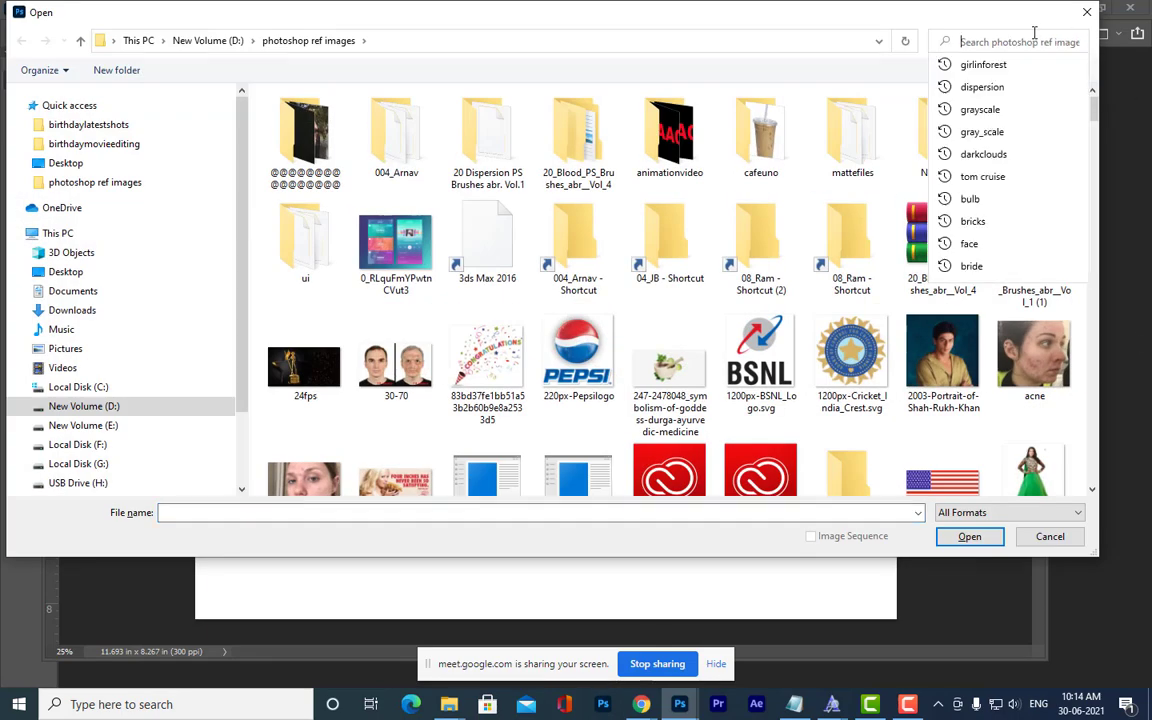
pyautogui.write('BAHU')
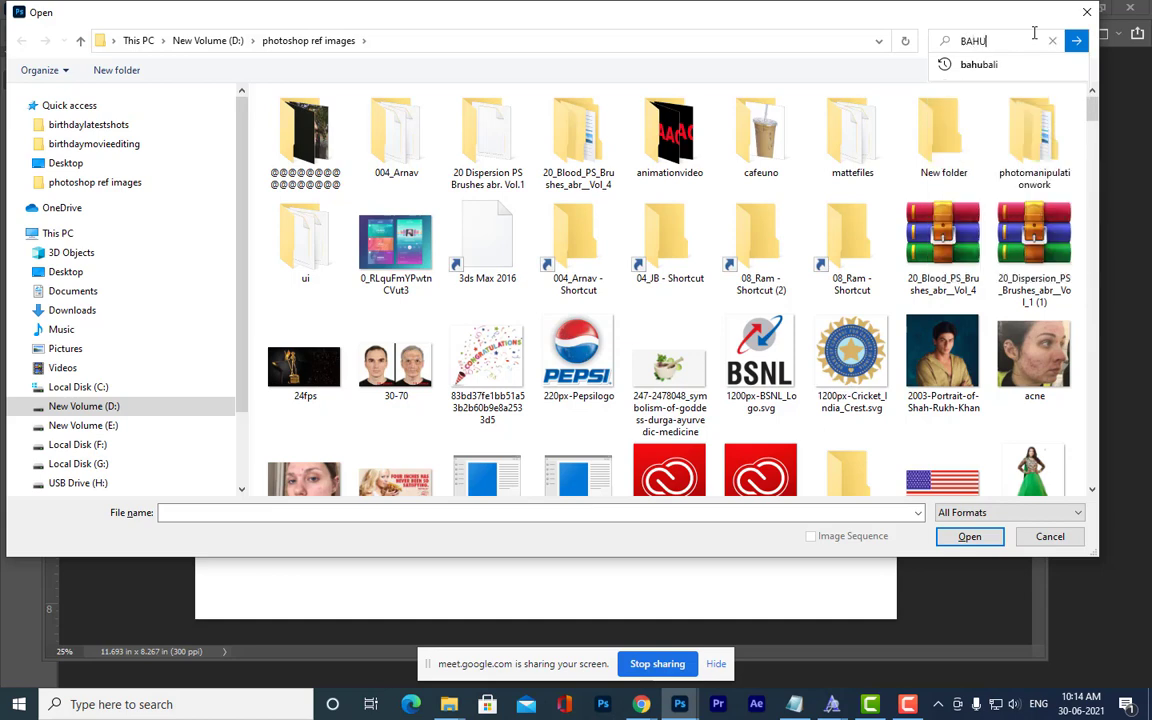
pyautogui.click(960, 64)
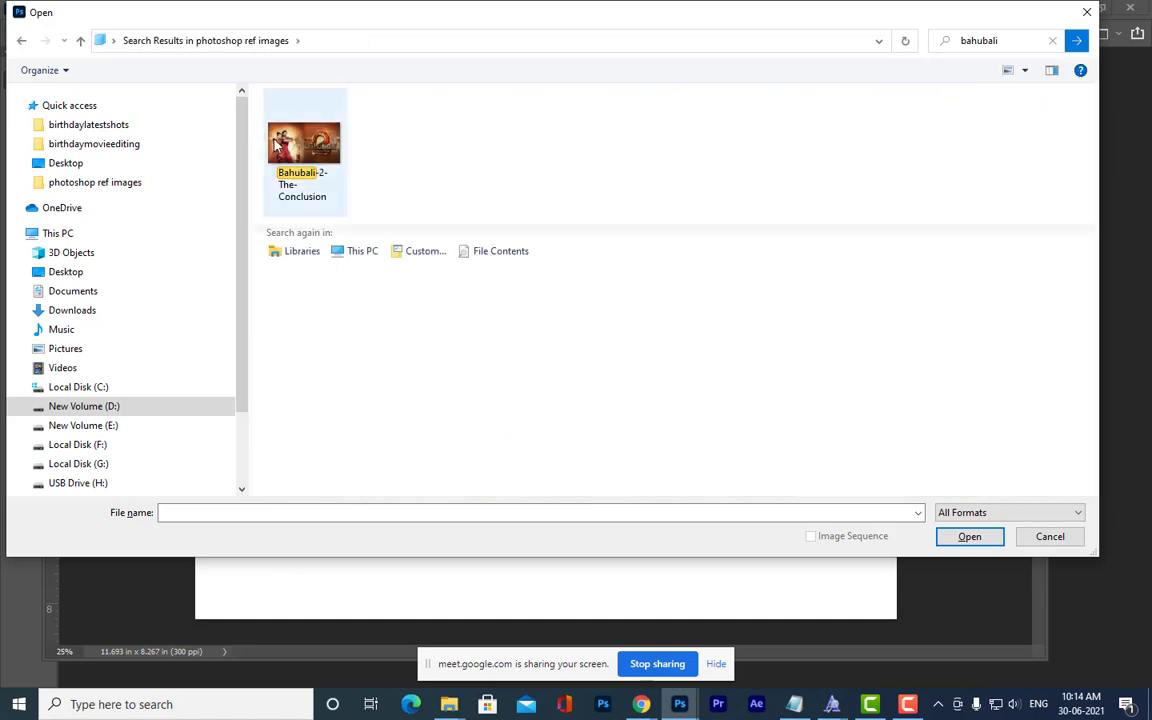
pyautogui.click(304, 145)
pyautogui.click(969, 537)
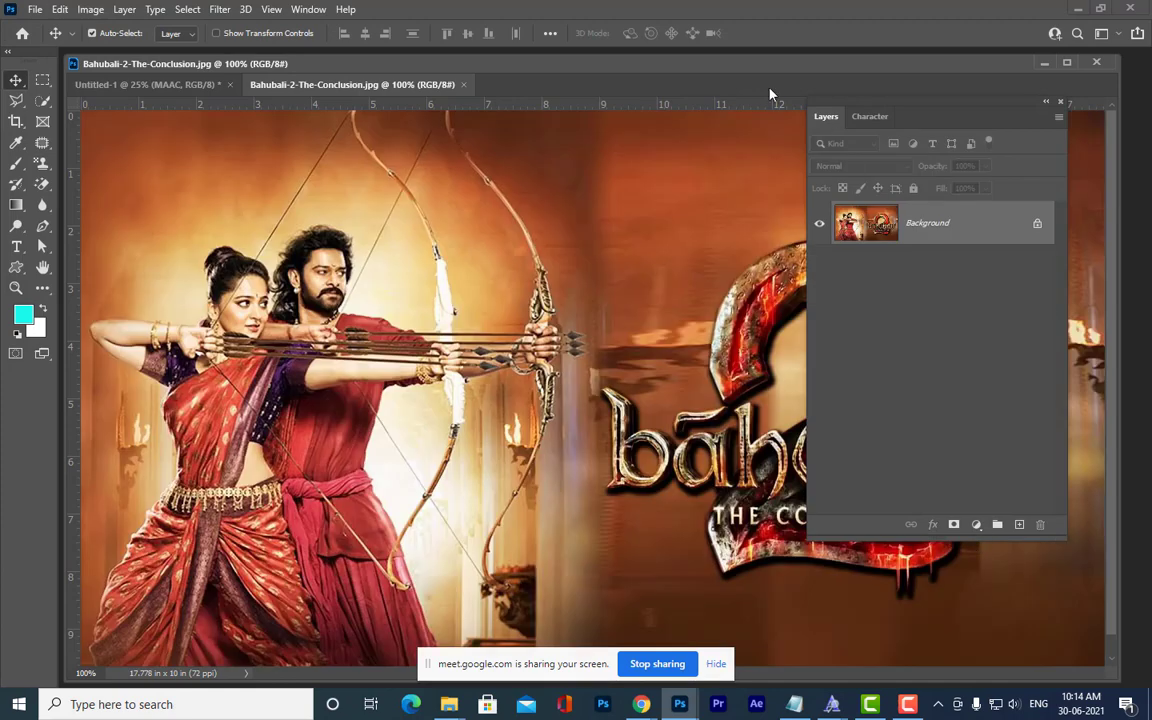
# Float the Bahubali document in its own window, copy its image into Untitled-1 above the MAAC text layer, and position it over the letters.
pyautogui.moveTo(388, 91); pyautogui.dragTo(12, 421)
pyautogui.moveTo(370, 524); pyautogui.dragTo(532, 276)
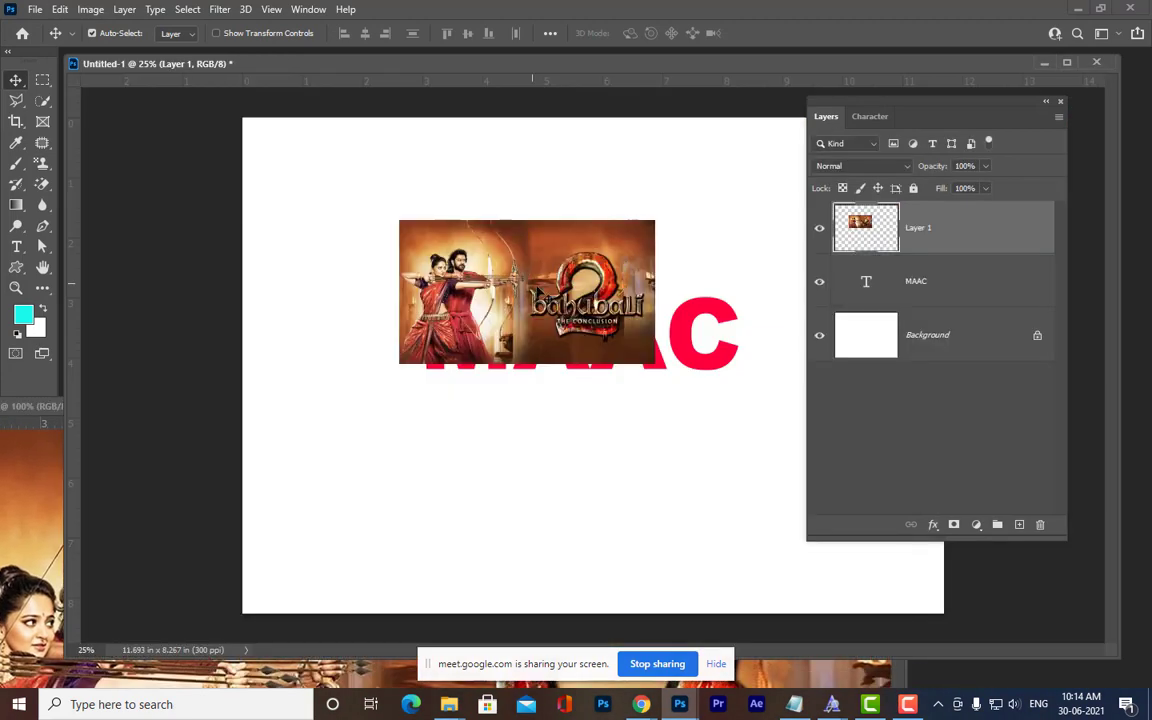
pyautogui.moveTo(576, 312); pyautogui.dragTo(603, 371)
pyautogui.moveTo(610, 325); pyautogui.dragTo(627, 348)
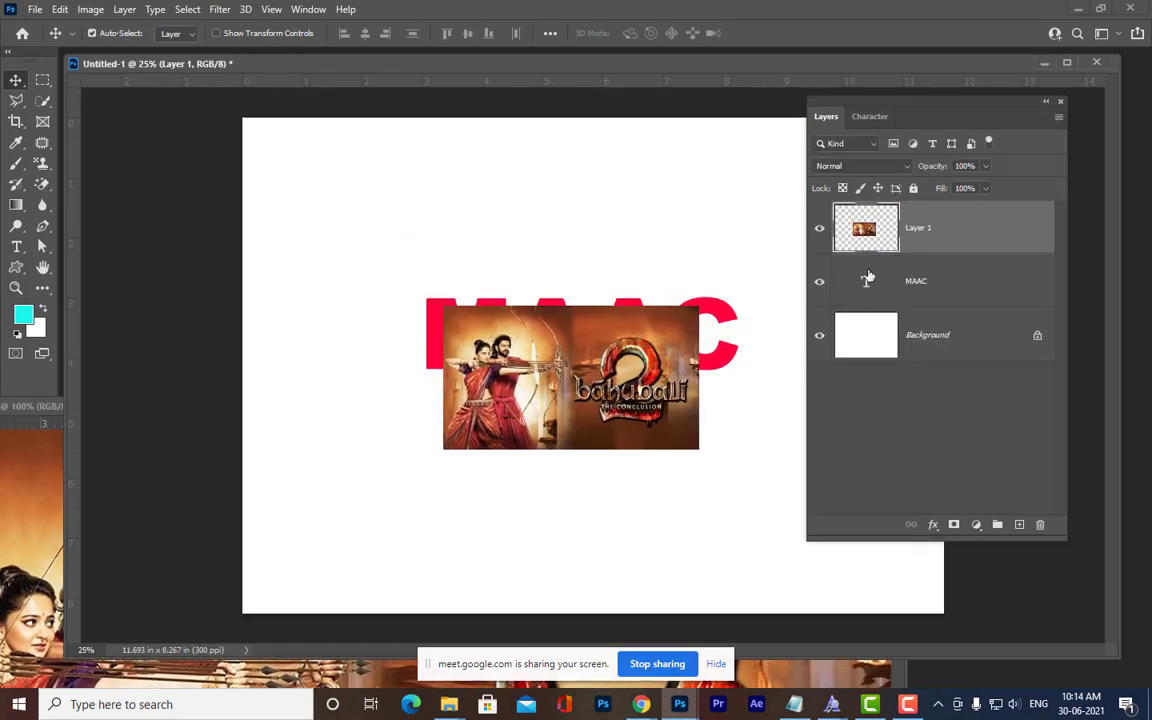
# Enlarge the MAAC text to 217.74 pt, commit it, and return to the Untitled-1 document.
pyautogui.doubleClick(866, 281)
pyautogui.moveTo(825, 106); pyautogui.dragTo(905, 103)
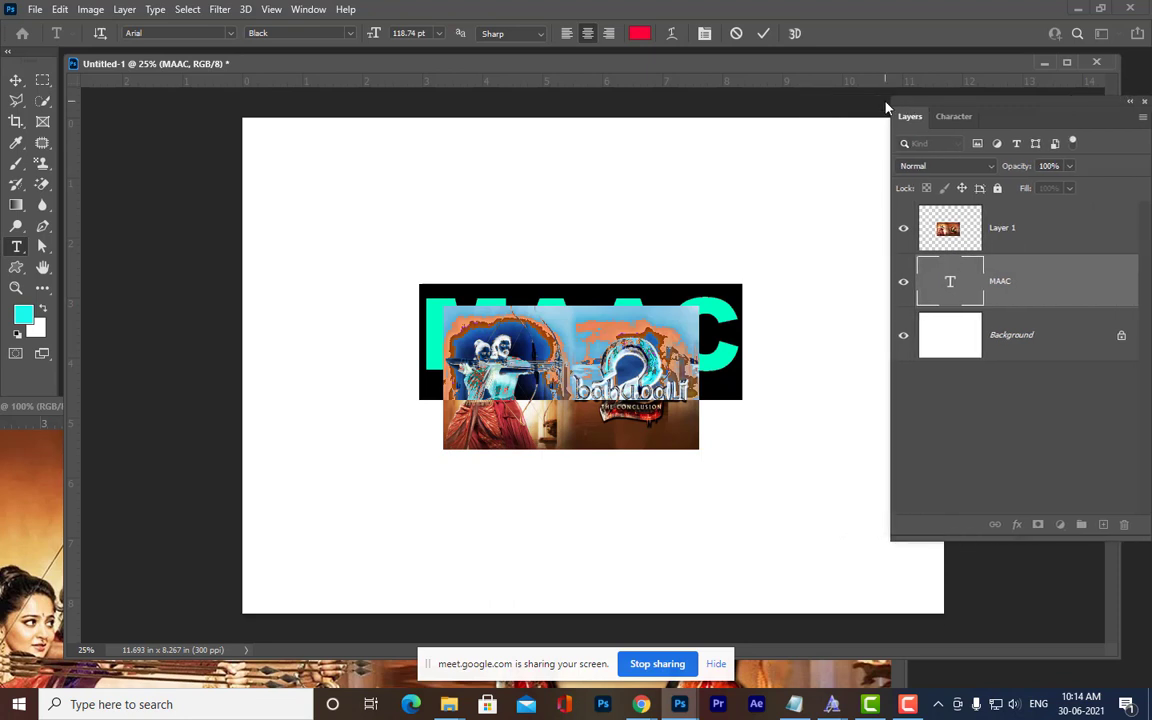
pyautogui.hotkey('ctrl', 'shift', '.')
pyautogui.hotkey('ctrl', 'shift', '.')
pyautogui.hotkey('ctrl', 'shift', '.')
pyautogui.hotkey('ctrl', 'shift', '.')
pyautogui.hotkey('ctrl', 'shift', '.')
pyautogui.hotkey('ctrl', 'shift', '.')
pyautogui.hotkey('ctrl', 'shift', '.')
pyautogui.hotkey('ctrl', 'shift', '.')
pyautogui.hotkey('ctrl', 'shift', '.')
pyautogui.hotkey('ctrl', 'shift', '.')
pyautogui.hotkey('ctrl', 'shift', '.')
pyautogui.hotkey('ctrl', 'shift', '.')
pyautogui.hotkey('ctrl', 'shift', '.')
pyautogui.hotkey('ctrl', 'shift', '.')
pyautogui.hotkey('ctrl', 'shift', '.')
pyautogui.hotkey('ctrl', 'shift', '.')
pyautogui.hotkey('ctrl', 'shift', '.')
pyautogui.hotkey('ctrl', 'shift', '.')
pyautogui.hotkey('ctrl', 'shift', '.')
pyautogui.hotkey('ctrl', 'shift', '.')
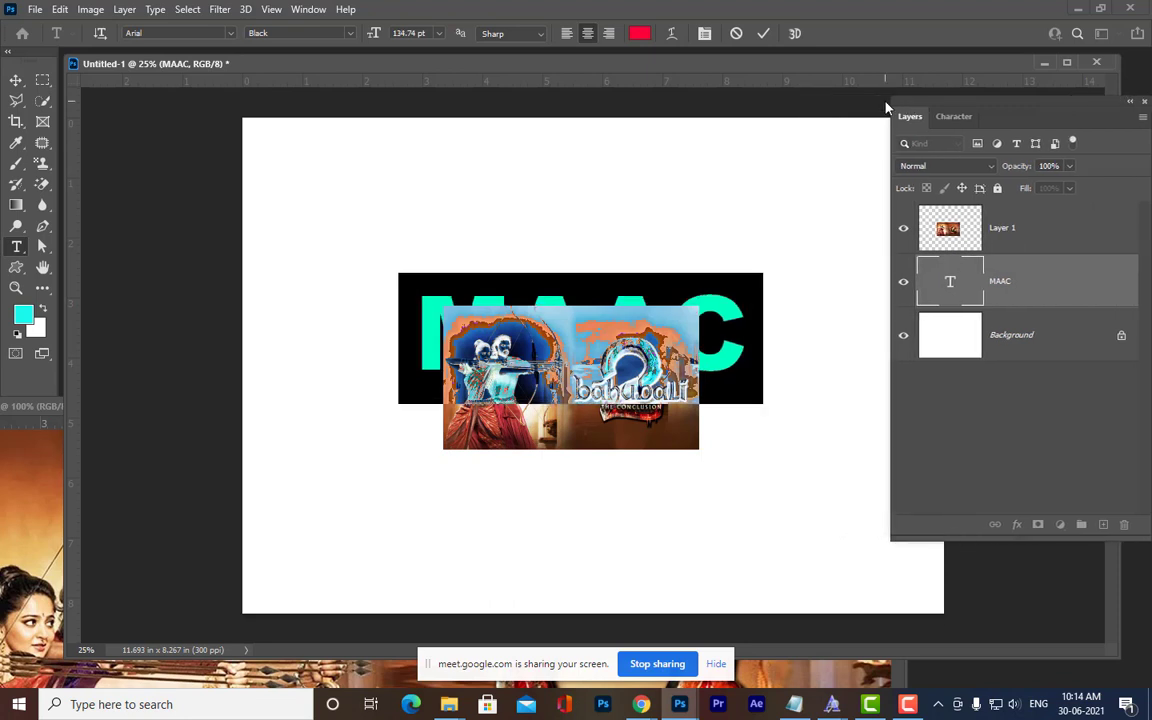
pyautogui.hotkey('ctrl', 'shift', '.')
pyautogui.hotkey('ctrl', 'shift', '.')
pyautogui.hotkey('ctrl', 'shift', '.')
pyautogui.hotkey('ctrl', 'shift', '.')
pyautogui.hotkey('ctrl', 'shift', '.')
pyautogui.hotkey('ctrl', 'shift', '.')
pyautogui.hotkey('ctrl', 'shift', '.')
pyautogui.hotkey('ctrl', 'shift', '.')
pyautogui.hotkey('ctrl', 'shift', '.')
pyautogui.hotkey('ctrl', 'shift', '.')
pyautogui.hotkey('ctrl', 'shift', '.')
pyautogui.hotkey('ctrl', 'shift', '.')
pyautogui.hotkey('ctrl', 'shift', '.')
pyautogui.hotkey('ctrl', 'shift', '.')
pyautogui.hotkey('ctrl', 'shift', '.')
pyautogui.hotkey('ctrl', 'shift', '.')
pyautogui.hotkey('ctrl', 'shift', '.')
pyautogui.hotkey('ctrl', 'shift', '.')
pyautogui.hotkey('ctrl', 'shift', '.')
pyautogui.hotkey('ctrl', 'shift', '.')
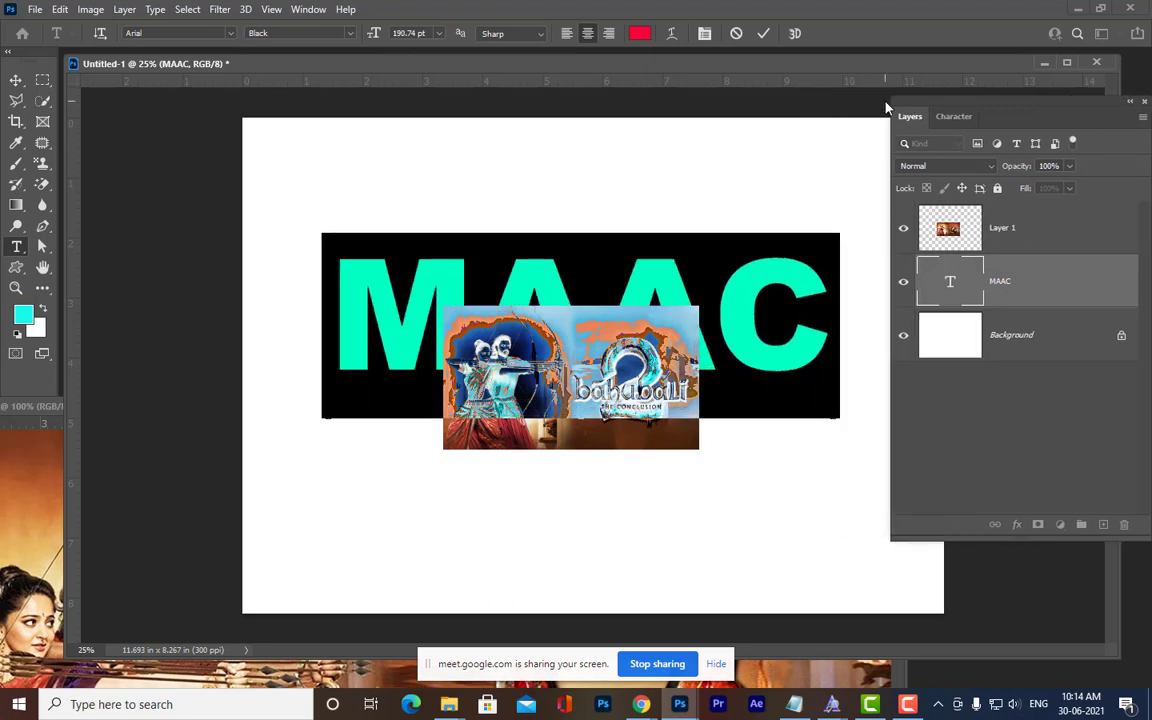
pyautogui.hotkey('ctrl', 'shift', '.')
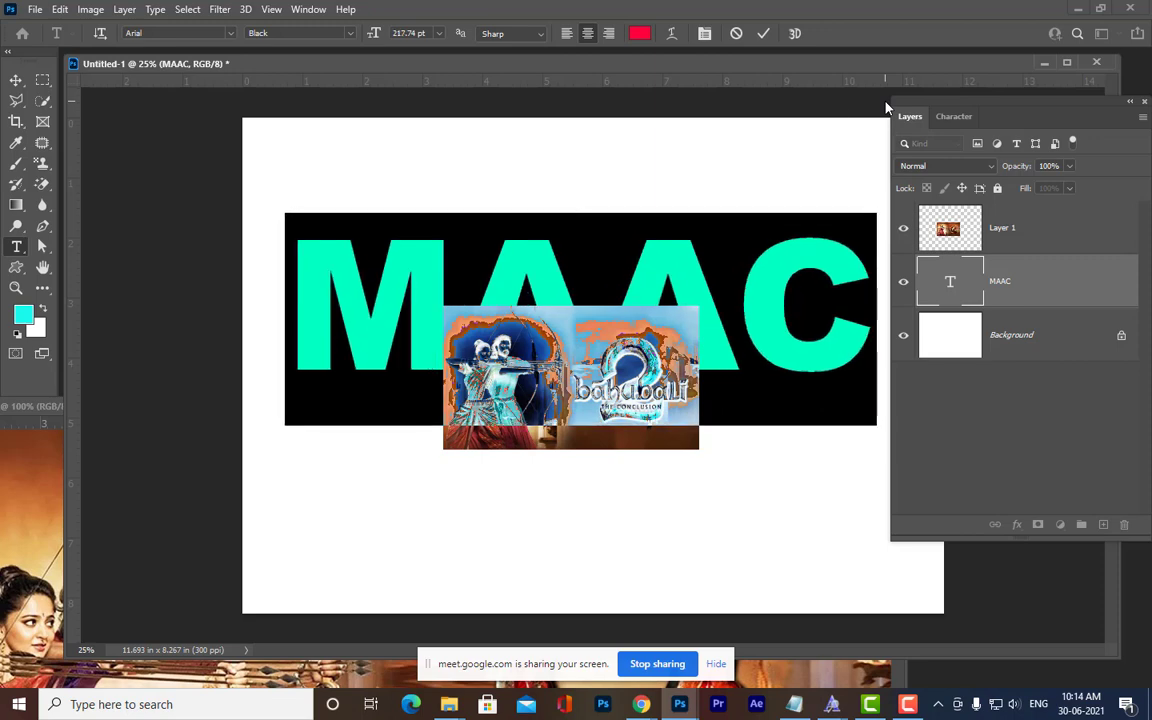
pyautogui.click(2, 452)
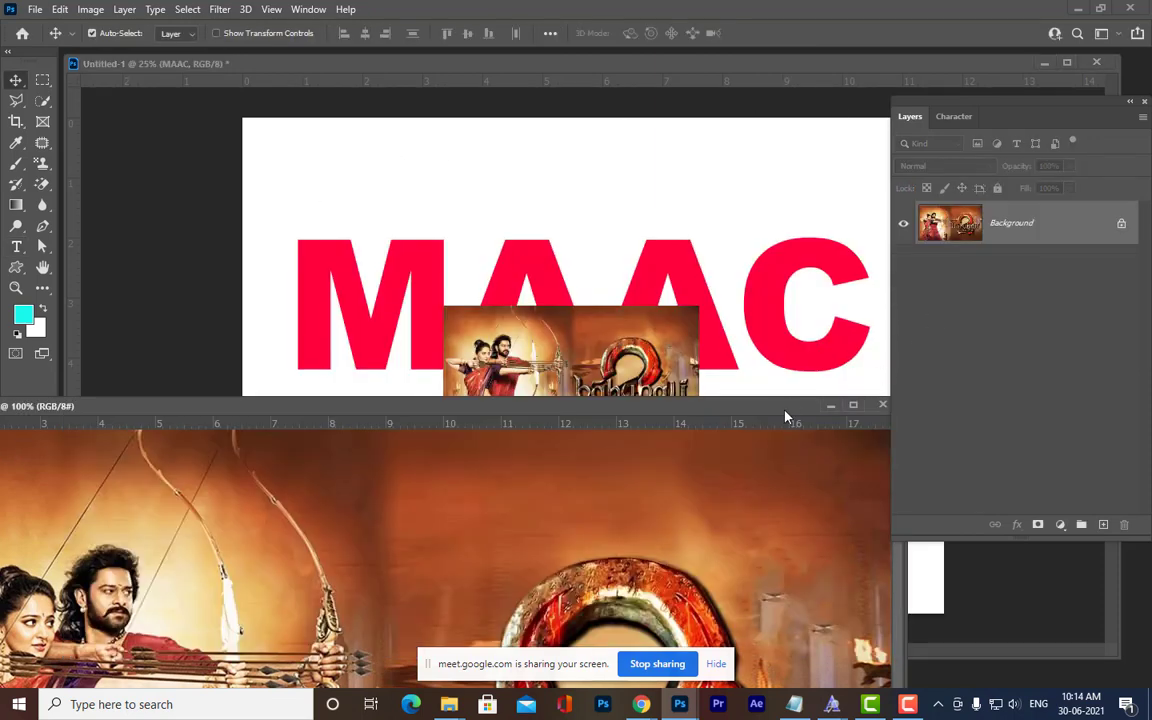
pyautogui.moveTo(785, 410); pyautogui.dragTo(543, 364)
pyautogui.click(640, 360)
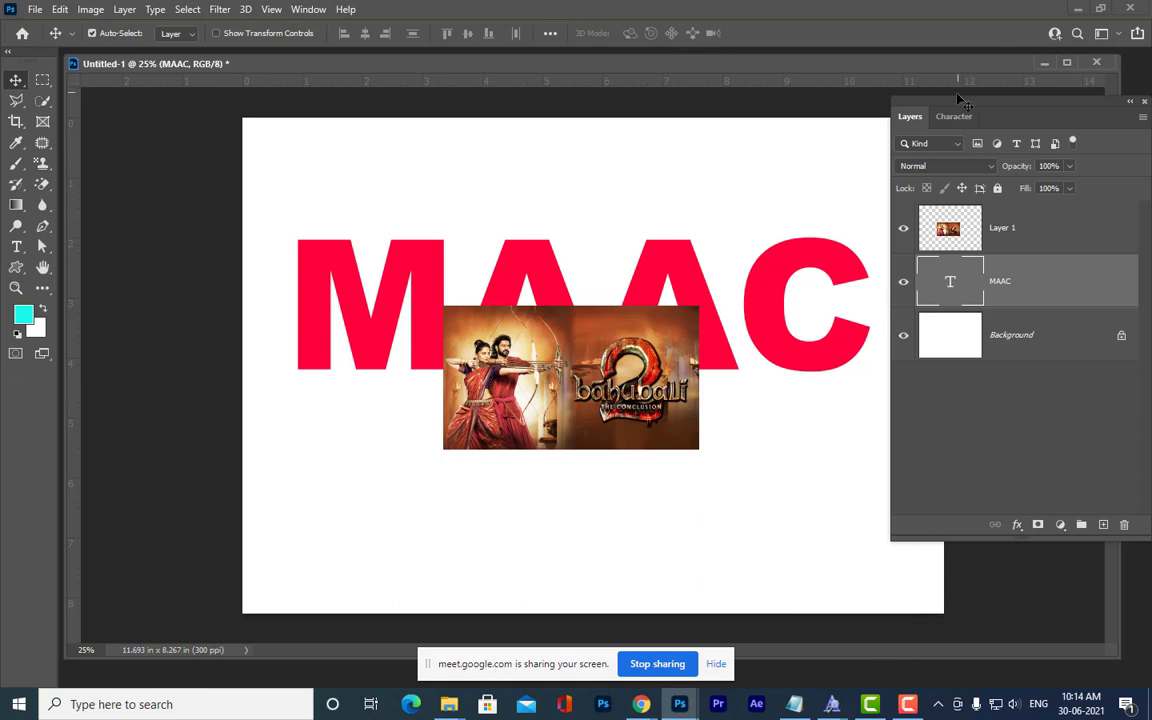
# Move the Bahubali image onto the start of the MAAC text and scale it to about 235% width and 203% height.
pyautogui.moveTo(958, 97); pyautogui.dragTo(971, 95)
pyautogui.click(560, 352)
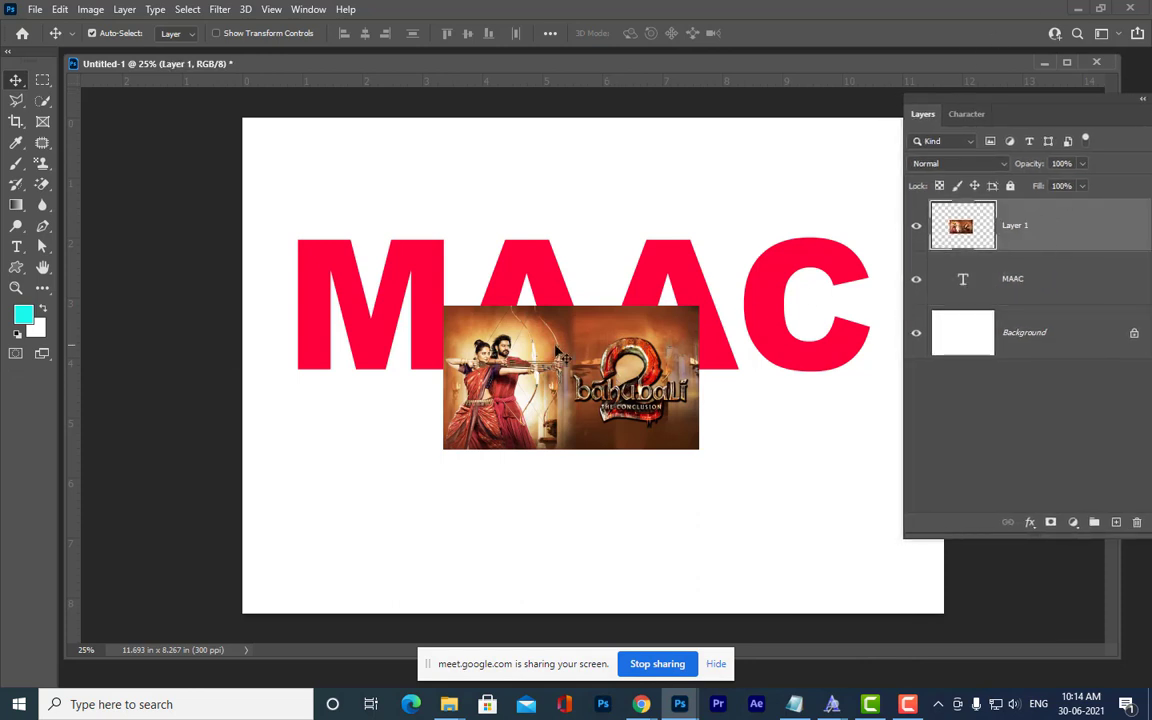
pyautogui.moveTo(560, 352); pyautogui.dragTo(415, 268)
pyautogui.press('ctrl')
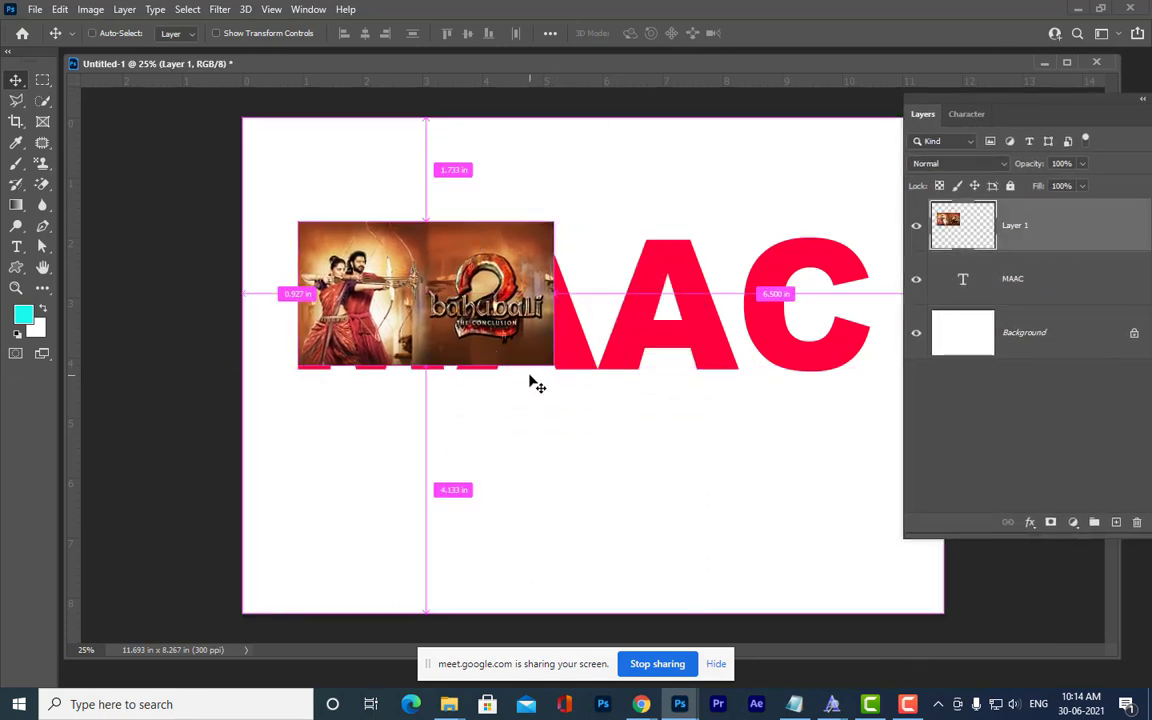
pyautogui.hotkey('ctrl', 't')
pyautogui.moveTo(553, 367); pyautogui.dragTo(910, 519)
pyautogui.moveTo(775, 450); pyautogui.dragTo(775, 394)
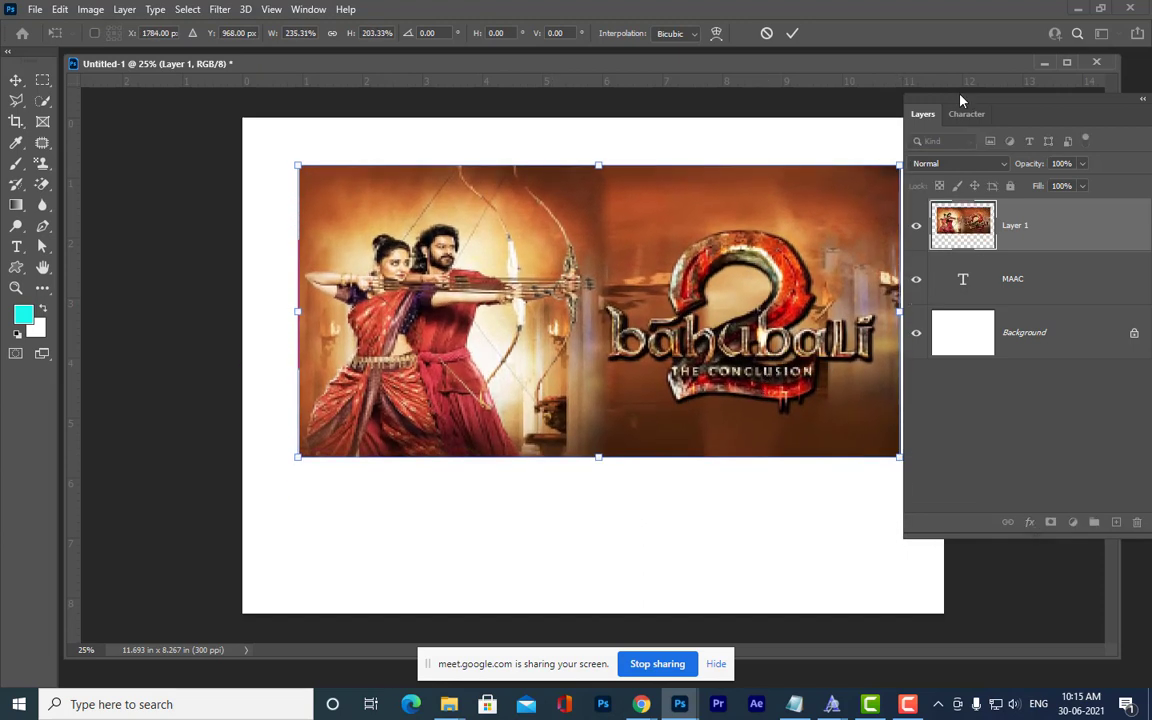
# Enlarge the Bahubali image slightly more, shift it to cover the whole MAAC text with a margin, and apply the transform.
pyautogui.moveTo(955, 100); pyautogui.dragTo(1014, 87)
pyautogui.moveTo(749, 63); pyautogui.dragTo(718, 86)
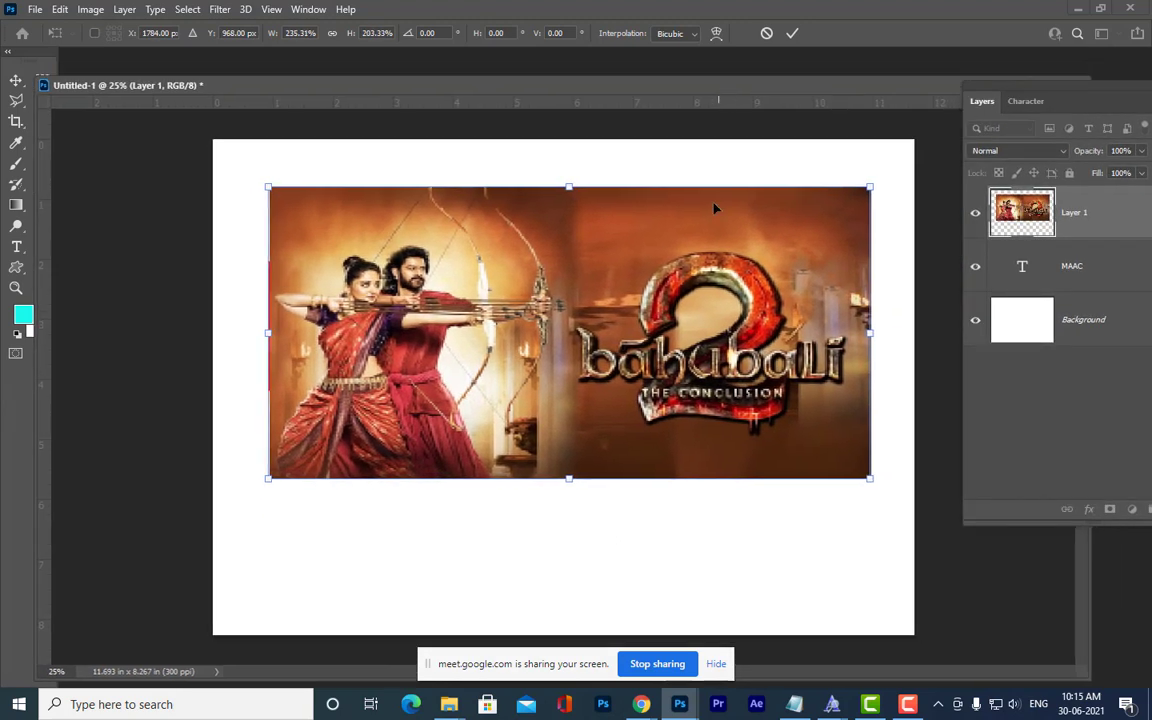
pyautogui.moveTo(713, 257); pyautogui.dragTo(715, 254)
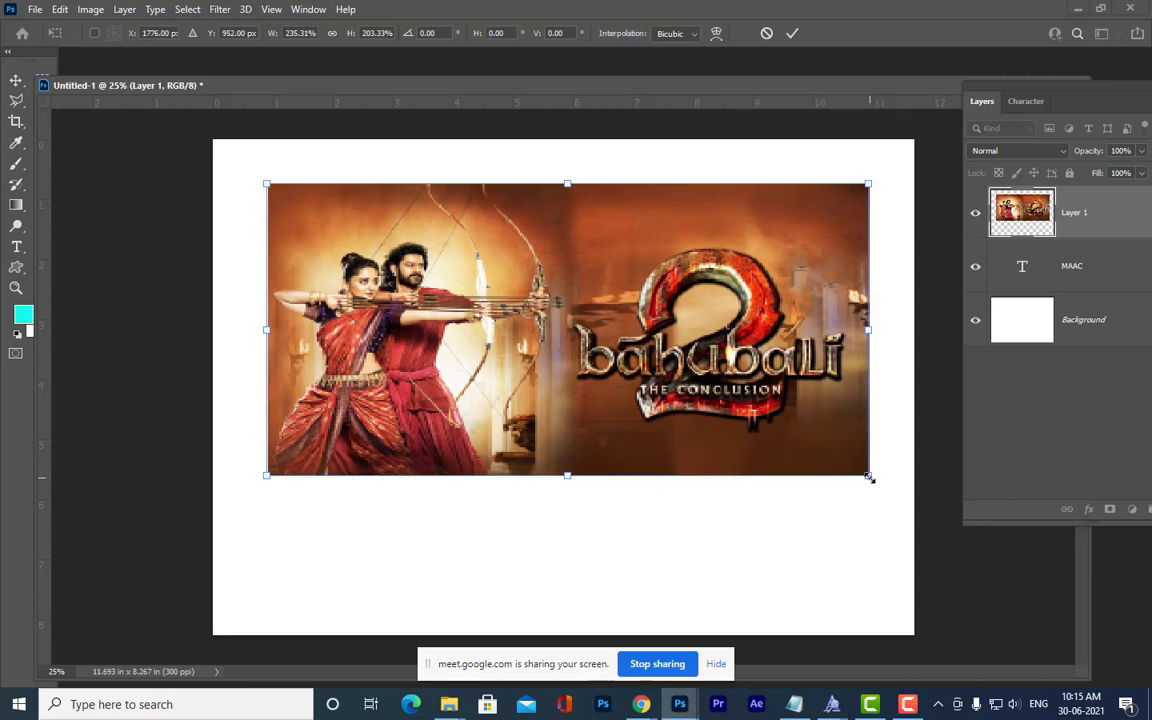
pyautogui.moveTo(868, 182); pyautogui.dragTo(880, 175)
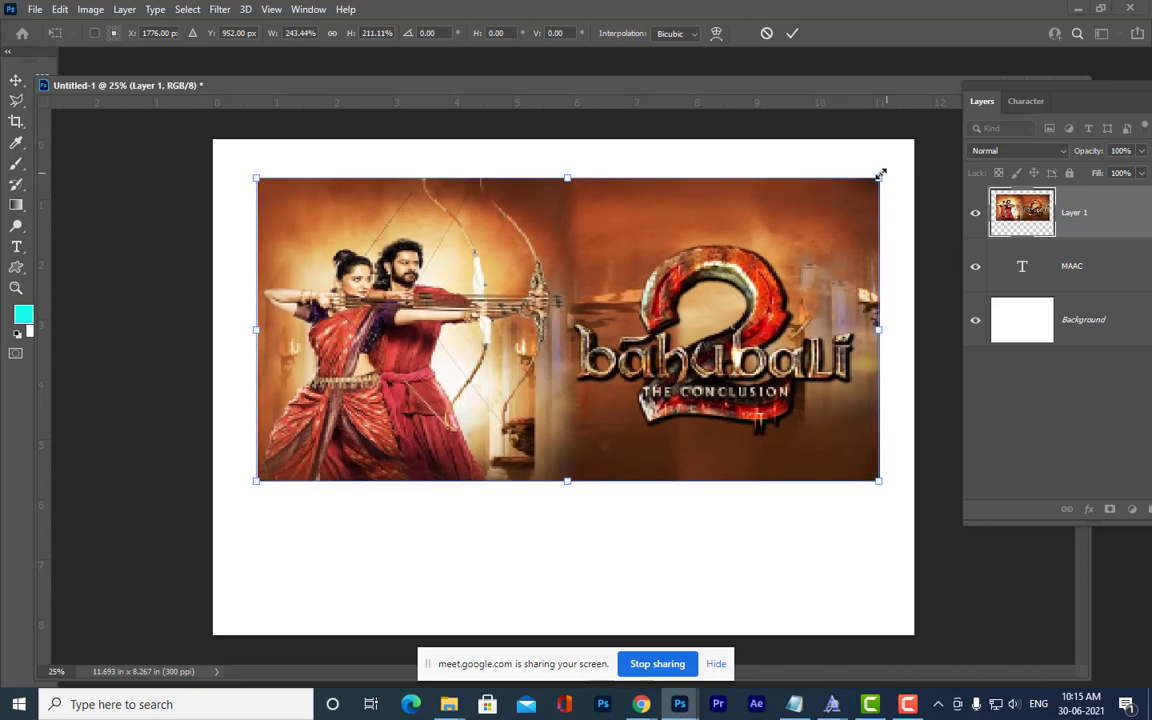
pyautogui.hotkey('ctrl', 'z')
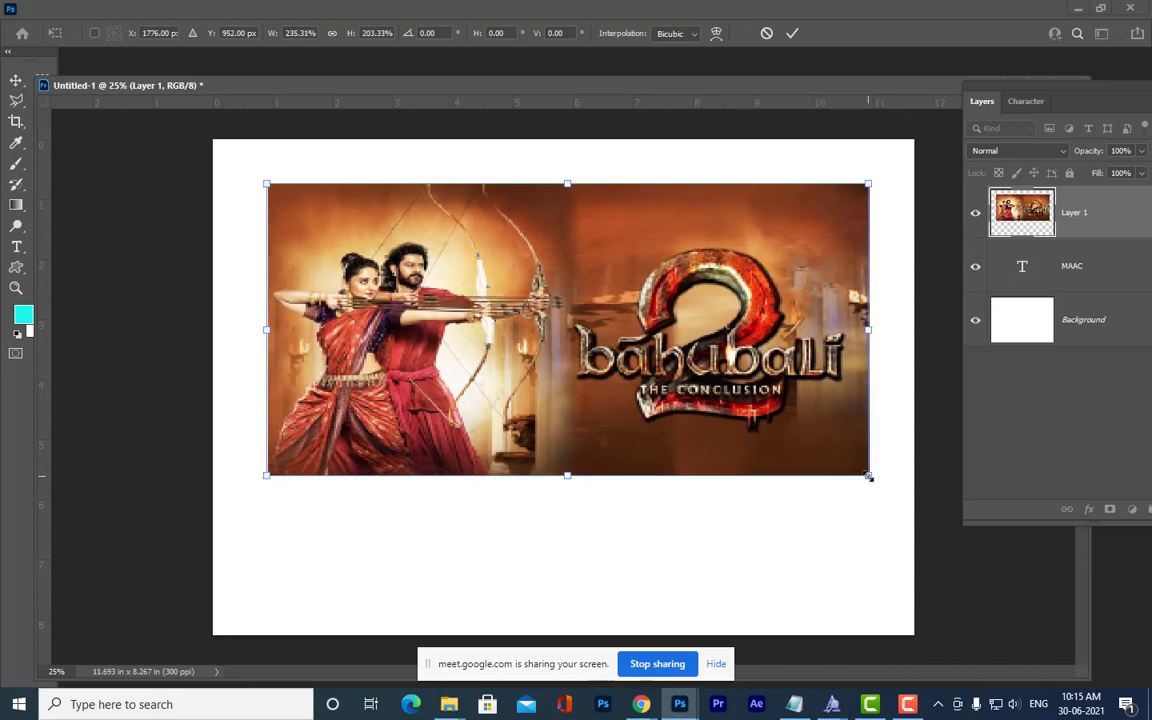
pyautogui.moveTo(869, 477)
pyautogui.mouseDown()
pyautogui.moveTo(841, 460)
pyautogui.moveTo(886, 484)
pyautogui.mouseUp()
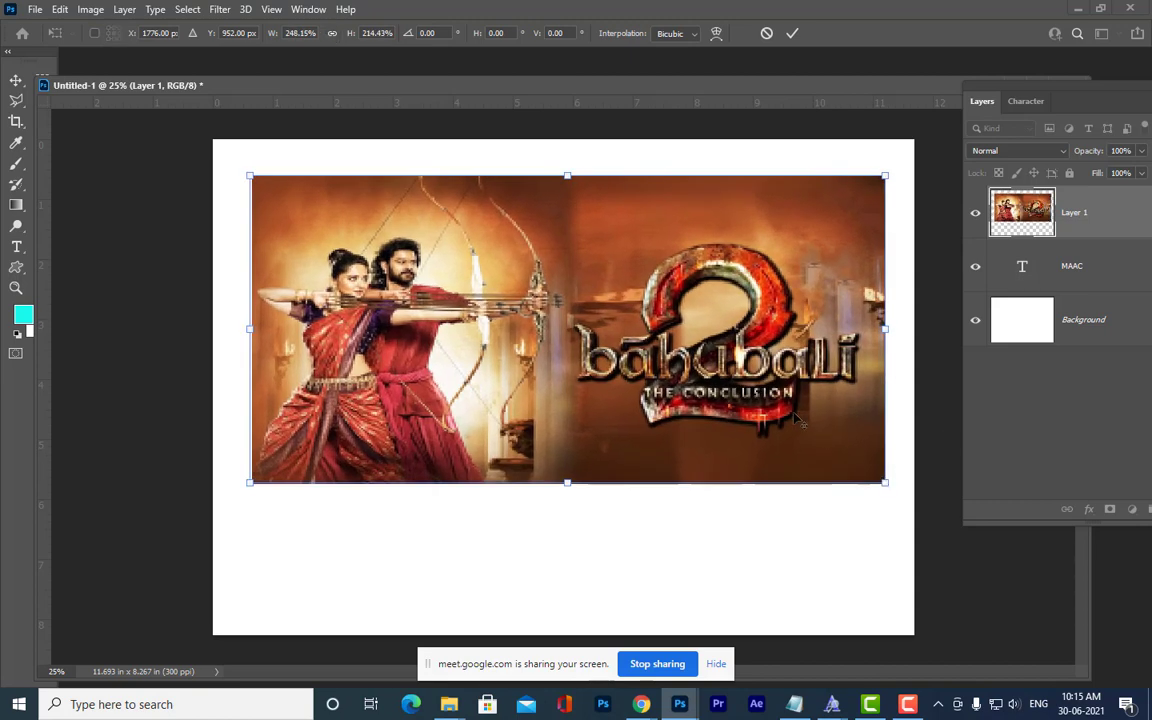
pyautogui.moveTo(797, 418); pyautogui.dragTo(775, 405)
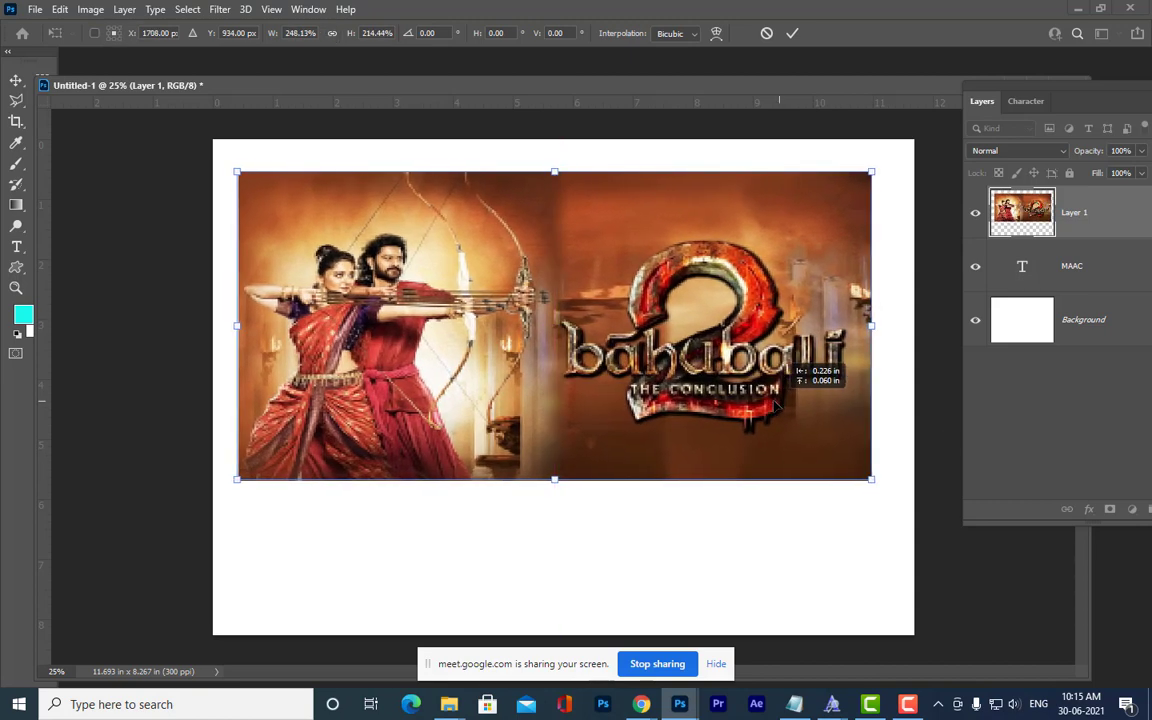
pyautogui.moveTo(873, 480)
pyautogui.mouseDown()
pyautogui.moveTo(838, 458)
pyautogui.moveTo(882, 466)
pyautogui.mouseUp()
pyautogui.press('Return')
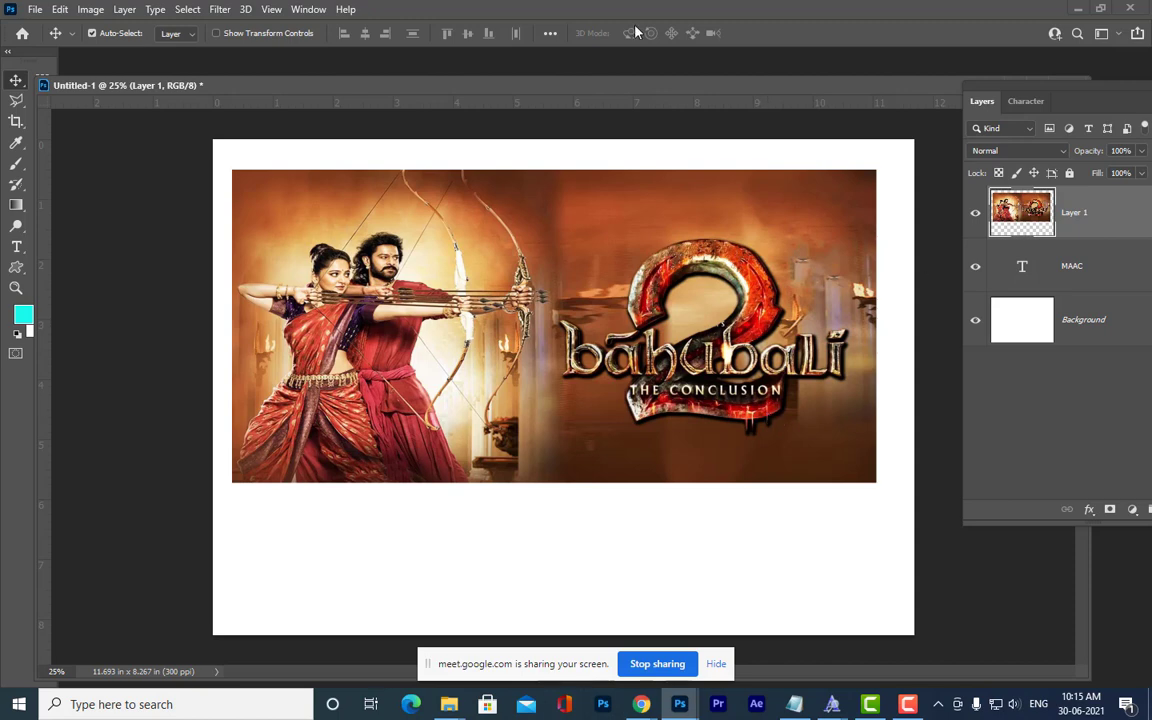
pyautogui.moveTo(548, 87)
pyautogui.mouseDown()
pyautogui.moveTo(558, 95)
pyautogui.moveTo(565, 82)
pyautogui.mouseUp()
pyautogui.moveTo(1006, 90); pyautogui.dragTo(645, 97)
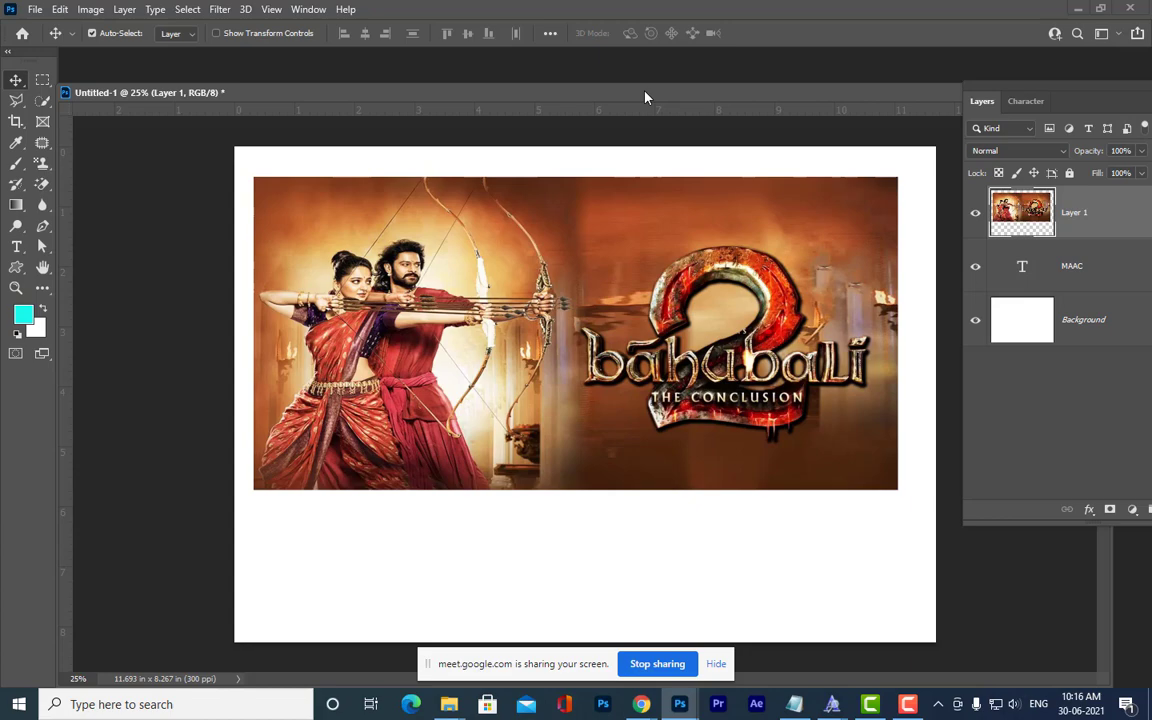
pyautogui.press('i')
pyautogui.hotkey('ctrl', 'k')
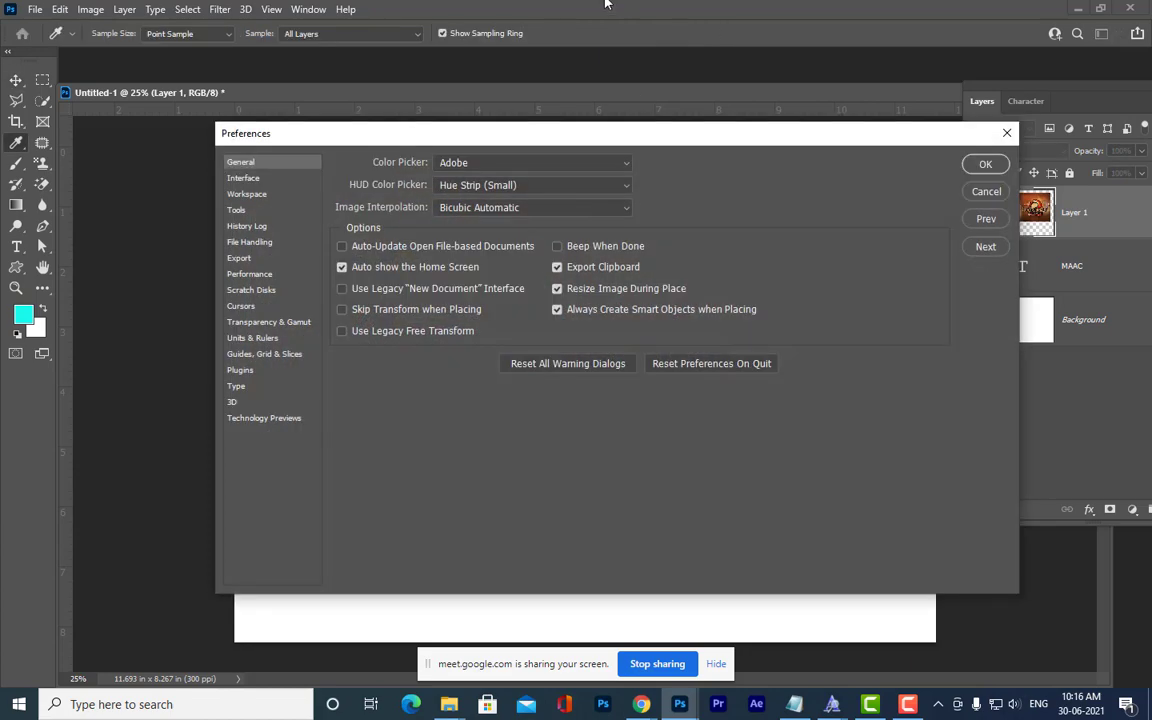
pyautogui.moveTo(338, 135); pyautogui.dragTo(660, 35)
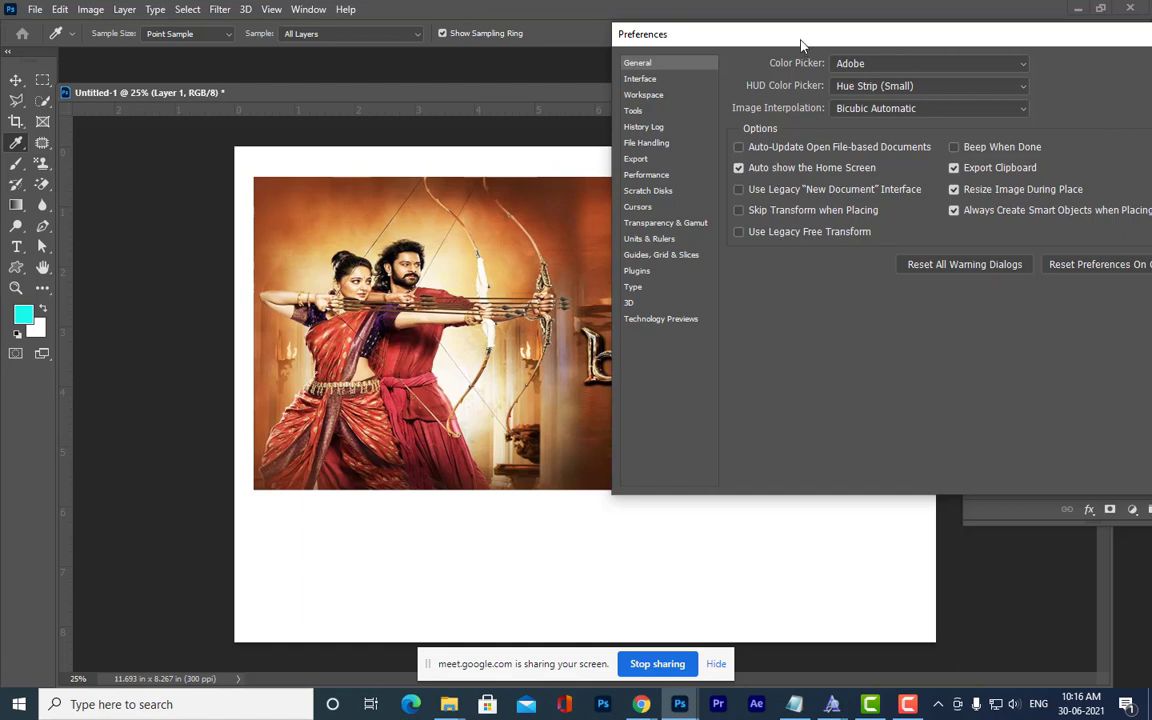
pyautogui.moveTo(798, 41); pyautogui.dragTo(616, 37)
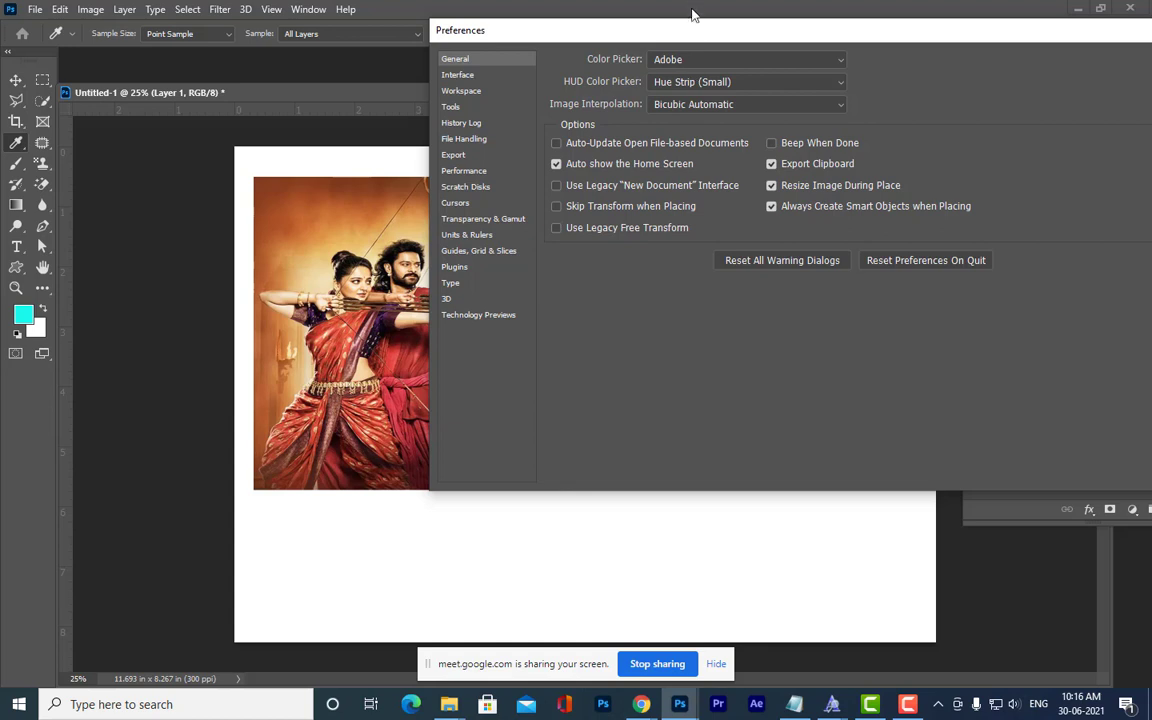
pyautogui.moveTo(688, 29); pyautogui.dragTo(452, 76)
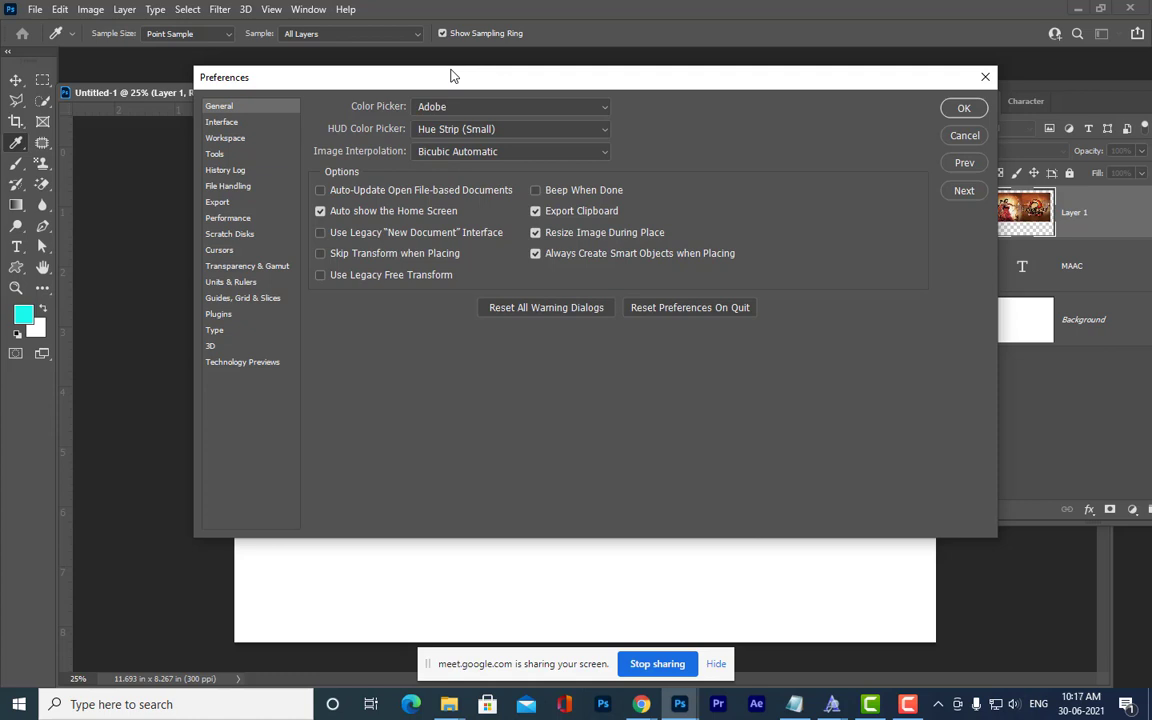
pyautogui.click(985, 77)
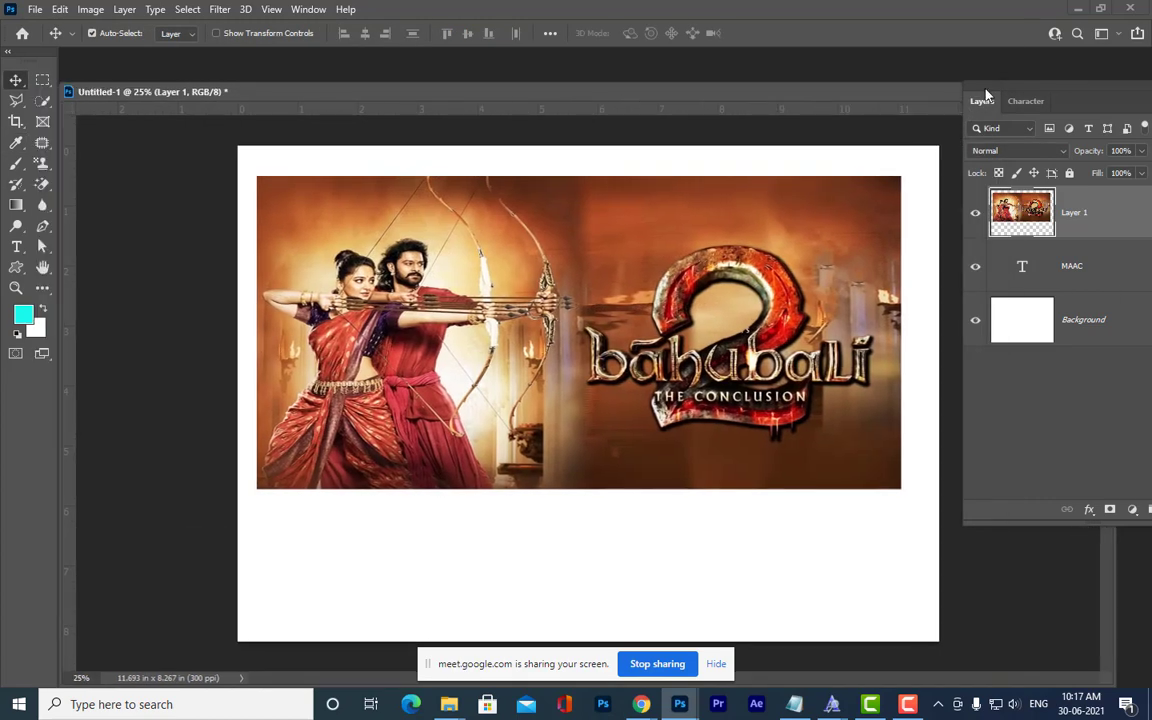
# Clip the Bahubali image layer to the MAAC text layer below it with a clipping mask.
pyautogui.moveTo(1005, 90); pyautogui.dragTo(808, 91)
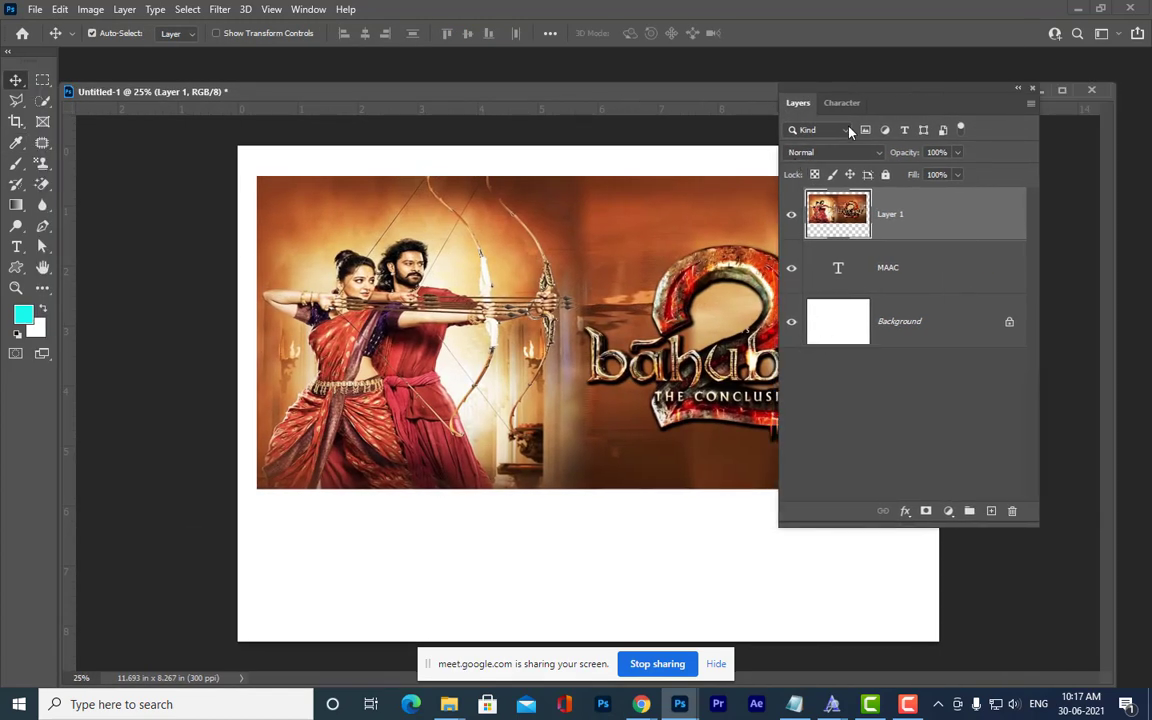
pyautogui.moveTo(900, 95); pyautogui.dragTo(964, 81)
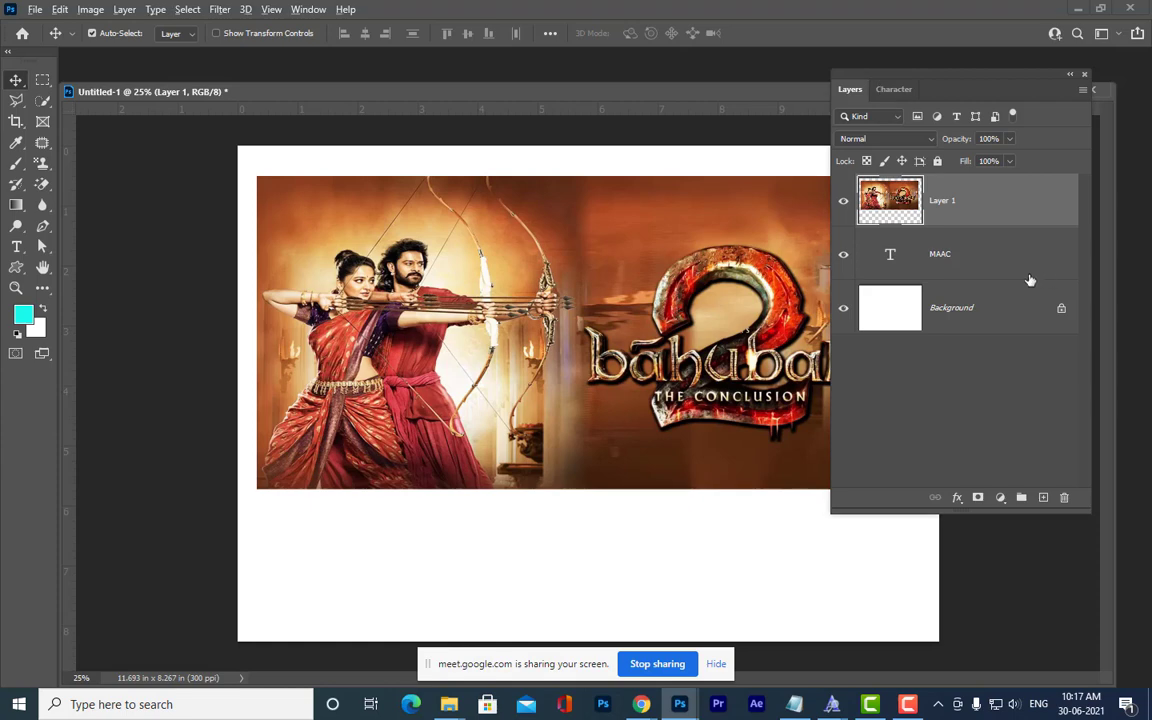
pyautogui.moveTo(967, 231); pyautogui.dragTo(975, 224)
pyautogui.keyDown('alt'); pyautogui.click(975, 224); pyautogui.keyUp('alt')
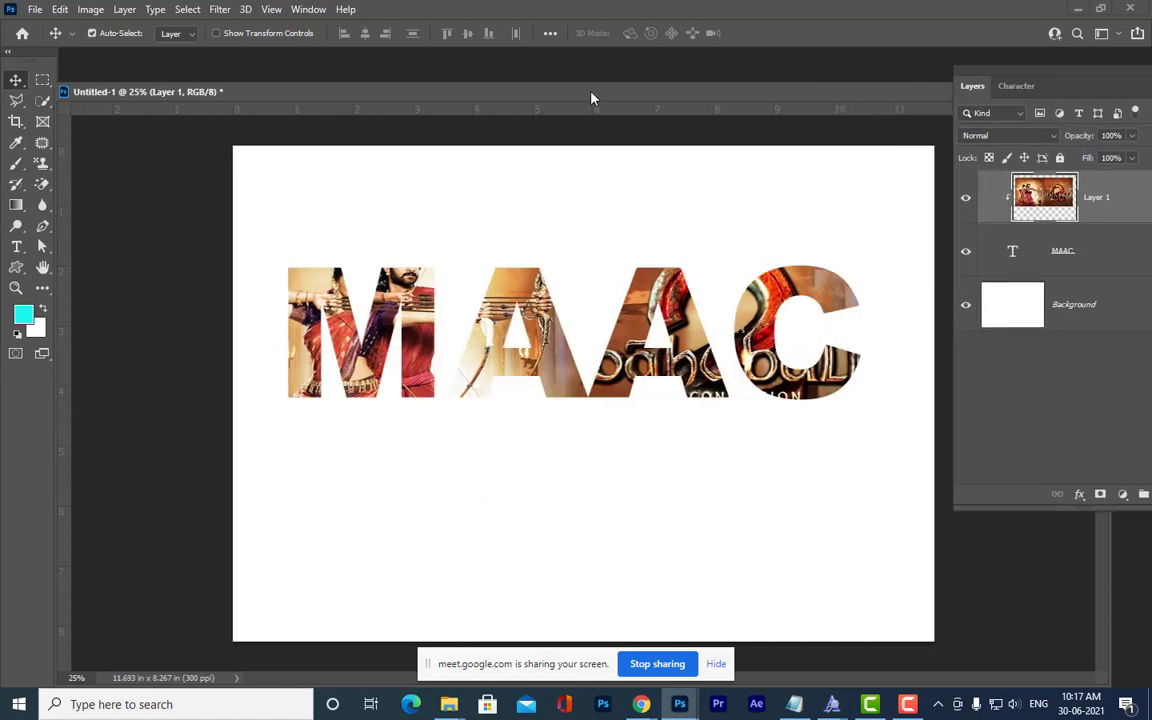
# Free-transform the clipped Bahubali image to about 142% and reposition it so the two faces fall inside the M.
pyautogui.hotkey('ctrl', 't')
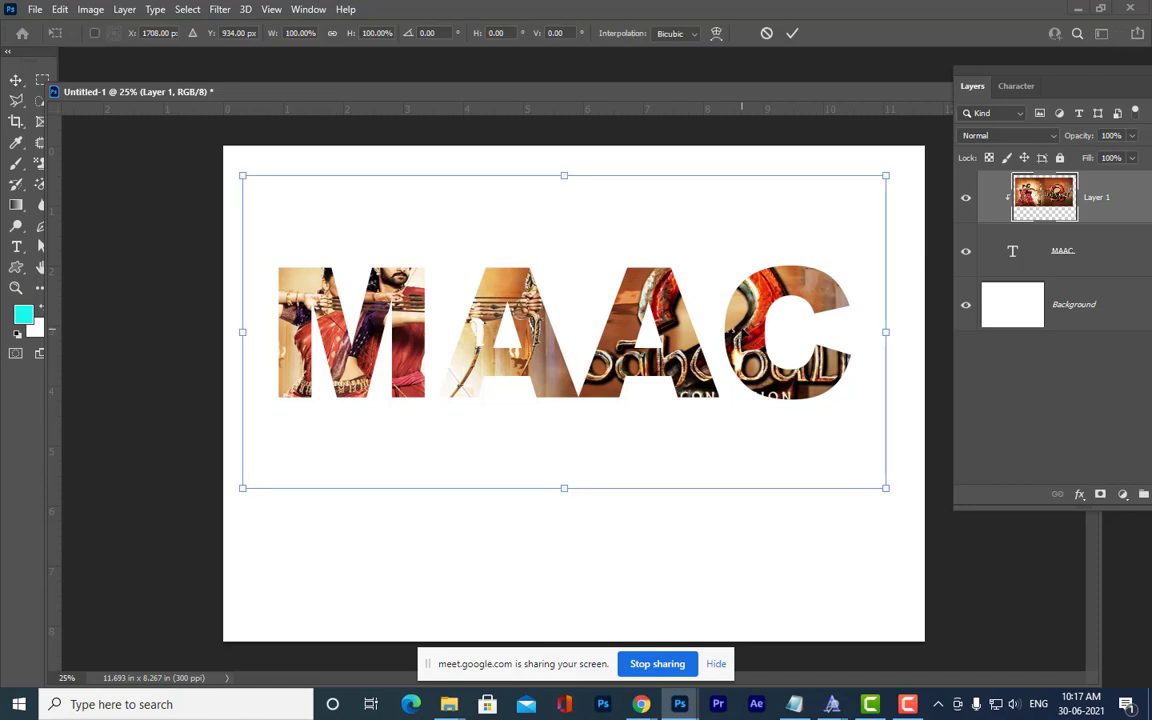
pyautogui.hotkey('ctrl', '-')
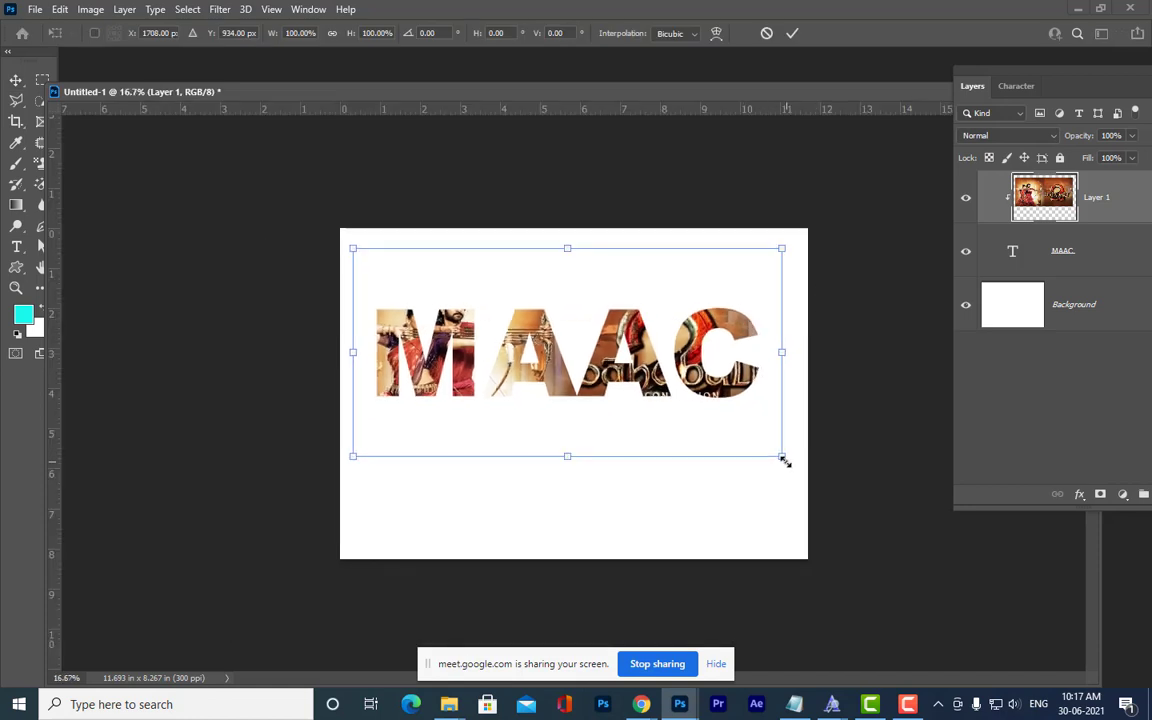
pyautogui.moveTo(782, 455); pyautogui.dragTo(838, 493)
pyautogui.hotkey('ctrl', 'z')
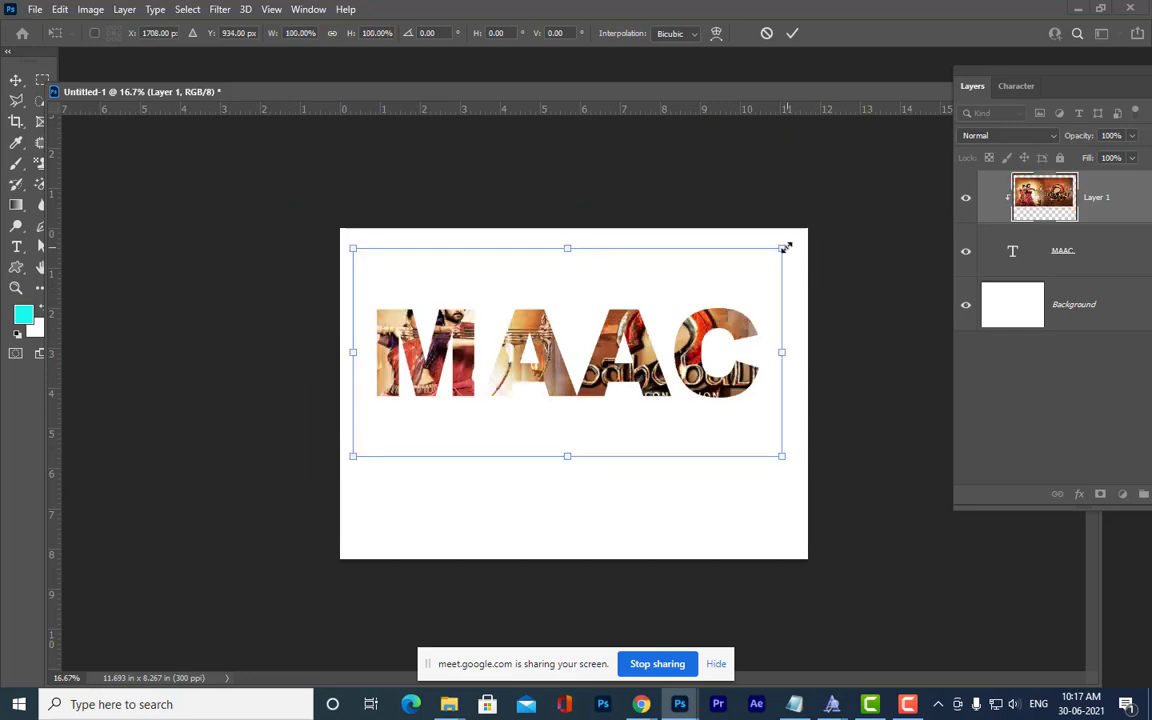
pyautogui.moveTo(782, 247); pyautogui.dragTo(873, 197)
pyautogui.moveTo(642, 342); pyautogui.dragTo(684, 374)
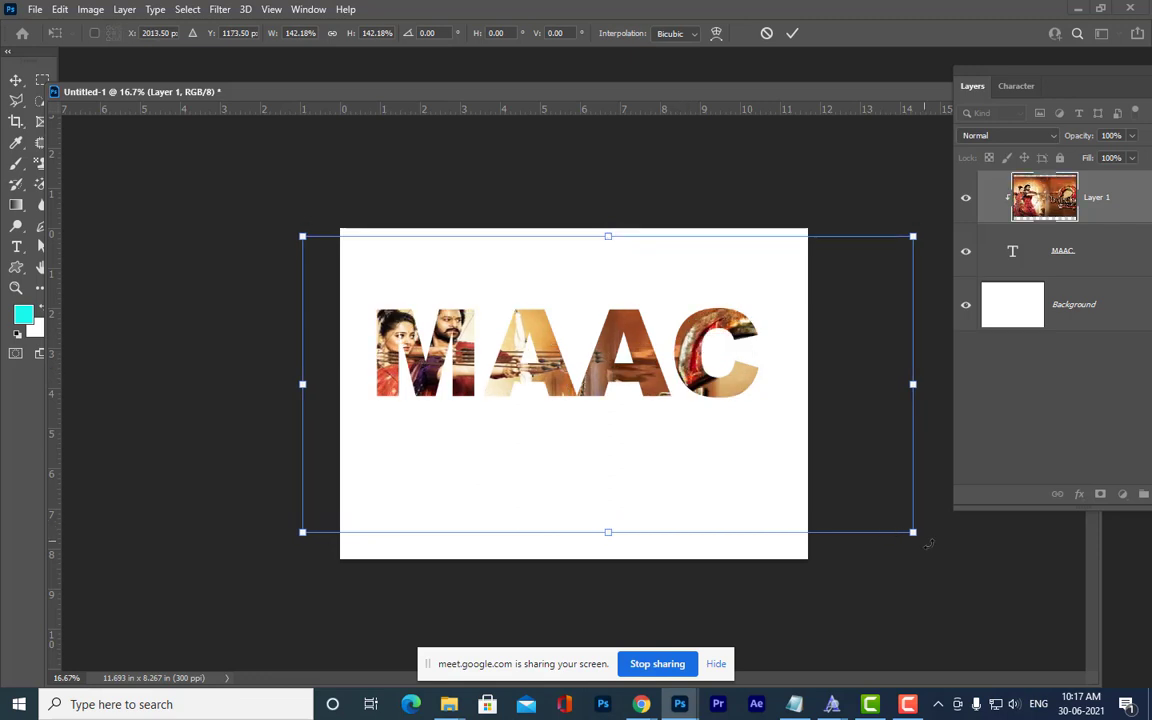
# Rotate the clipped image by about -23°, shift it so the faces sit in the M and all letters are covered, and apply.
pyautogui.moveTo(928, 540); pyautogui.dragTo(941, 394)
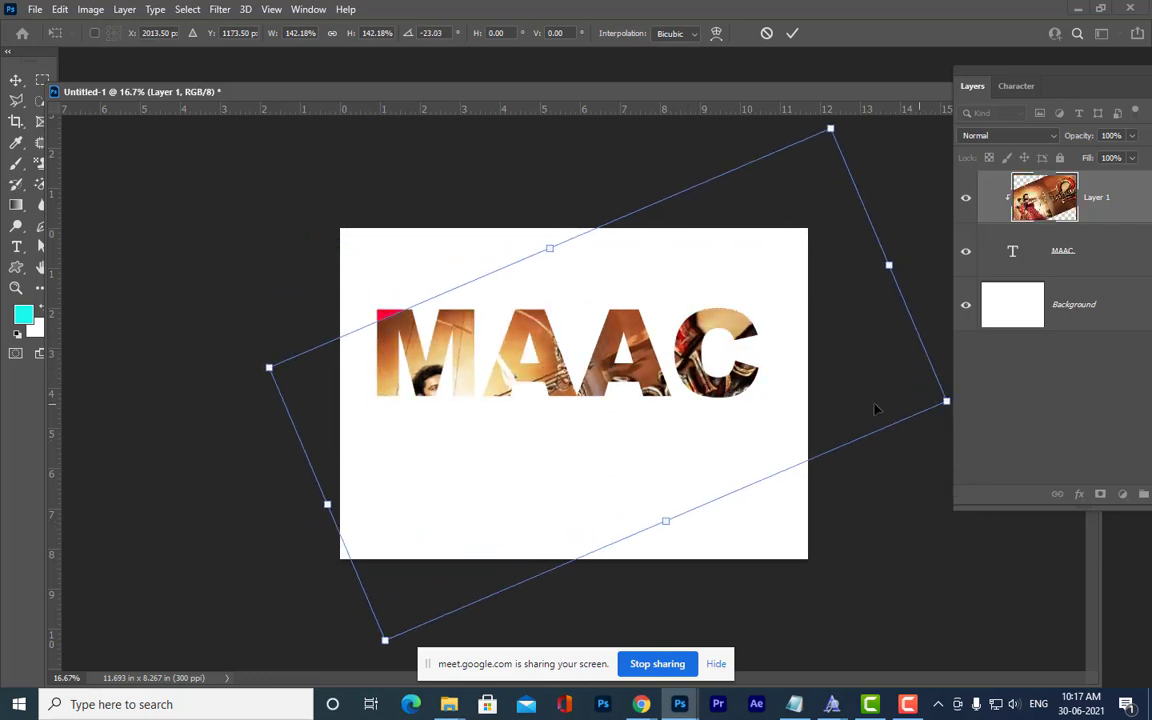
pyautogui.moveTo(685, 354); pyautogui.dragTo(703, 307)
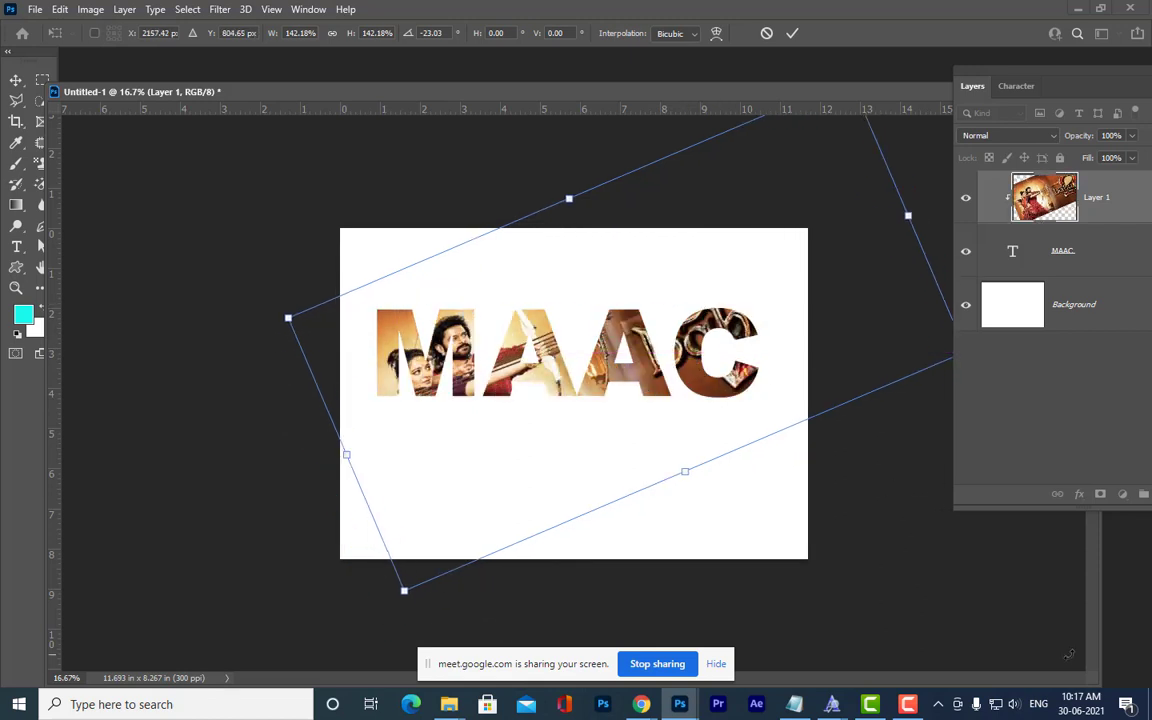
pyautogui.press('Return')
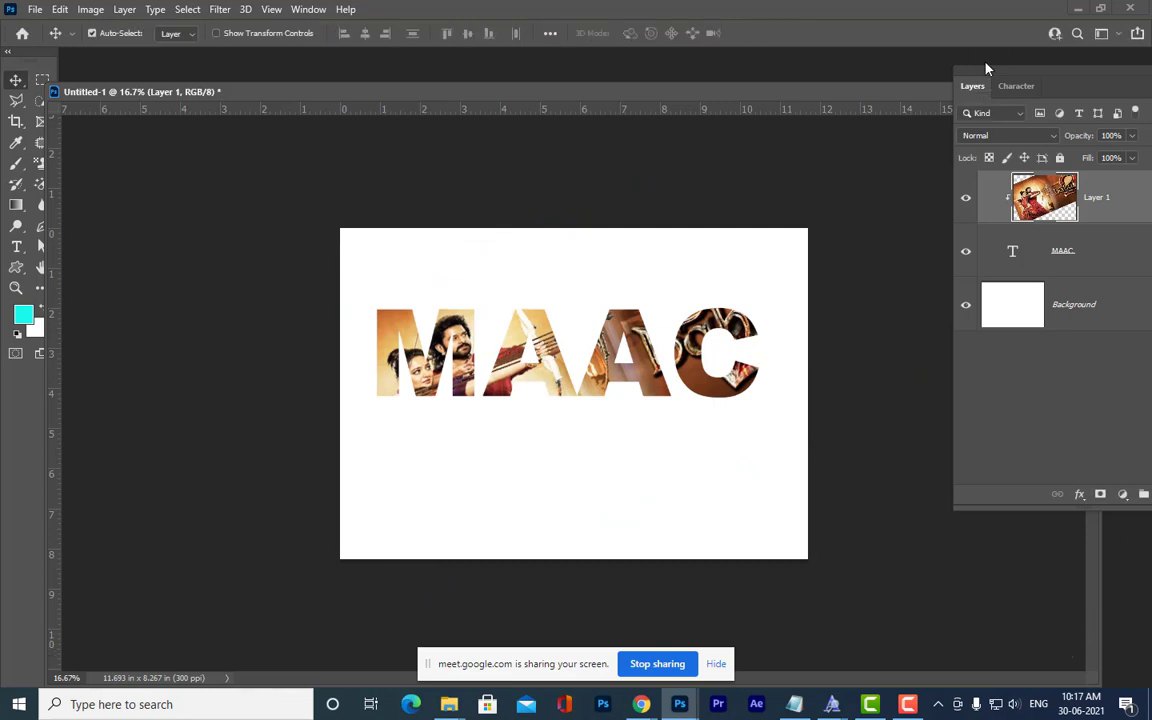
# Merge the clipped Bahubali image layer and the MAAC text layer into one layer.
pyautogui.moveTo(972, 82); pyautogui.dragTo(834, 86)
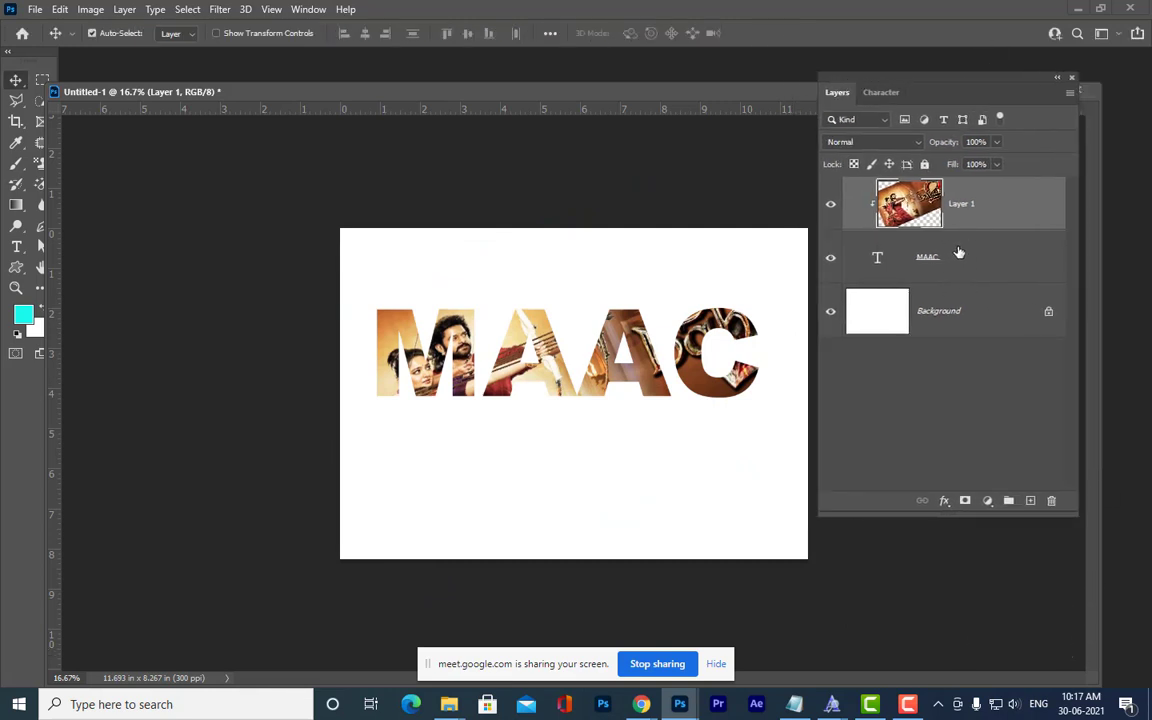
pyautogui.keyDown('shift'); pyautogui.click(1001, 258); pyautogui.keyUp('shift')
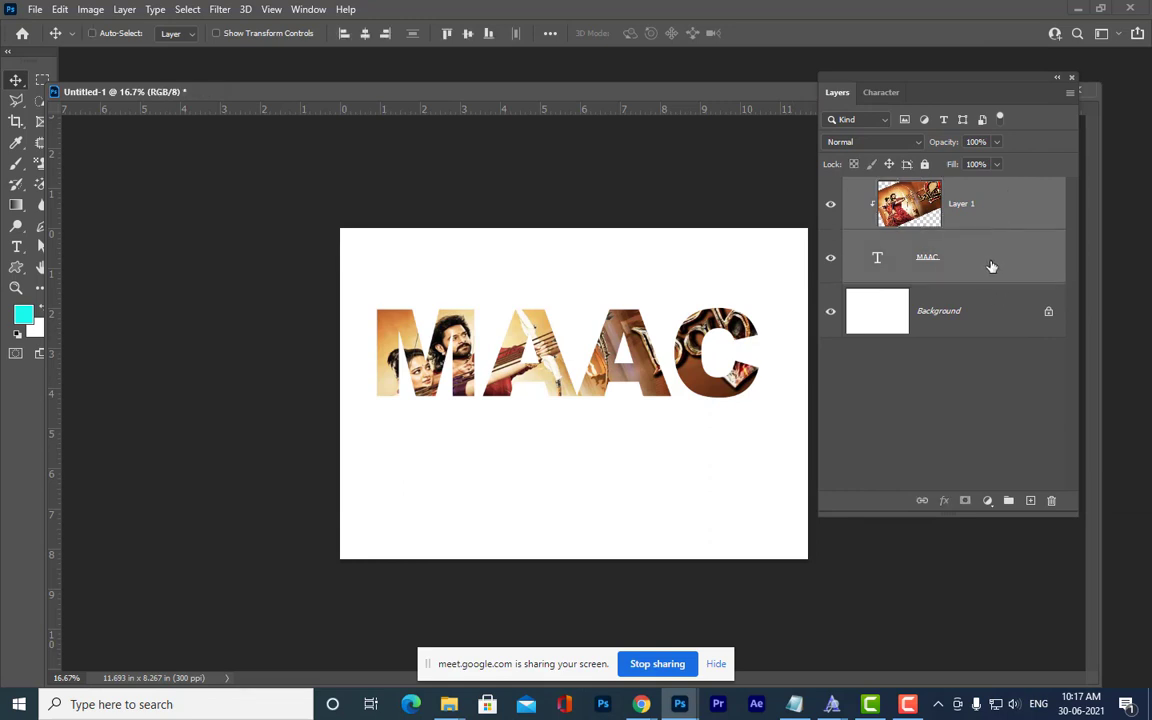
pyautogui.hotkey('ctrl', 'e')
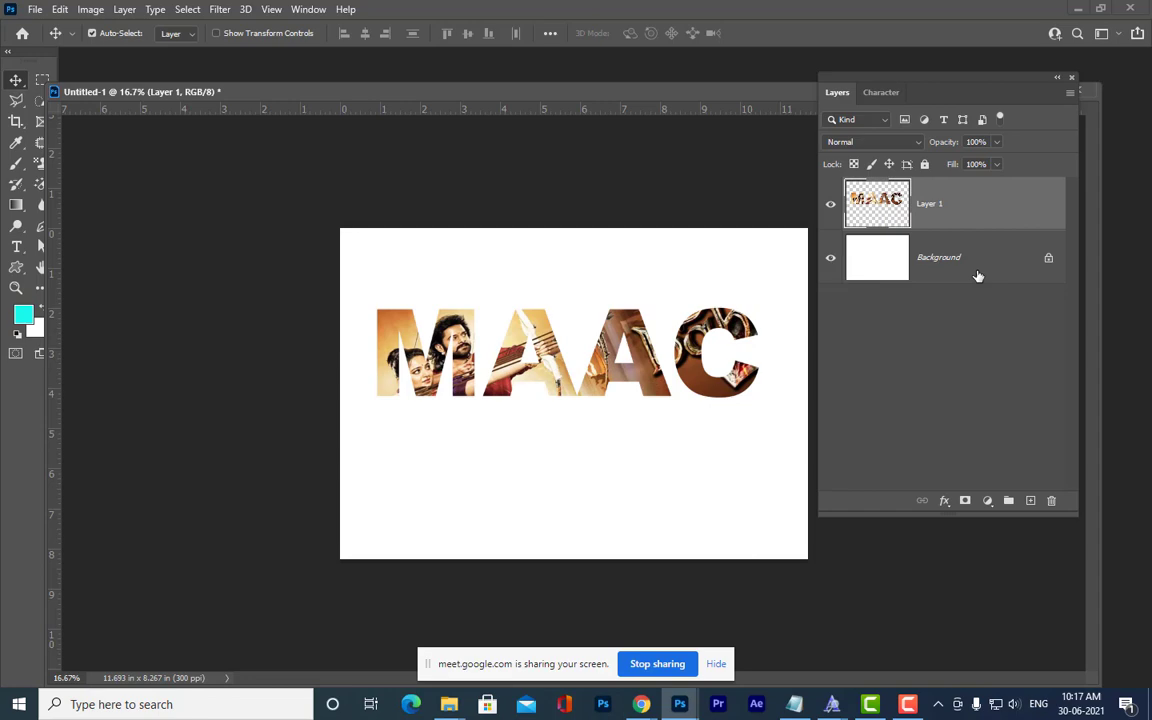
# Add a drop shadow effect to the merged MAAC image layer.
pyautogui.doubleClick(1035, 208)
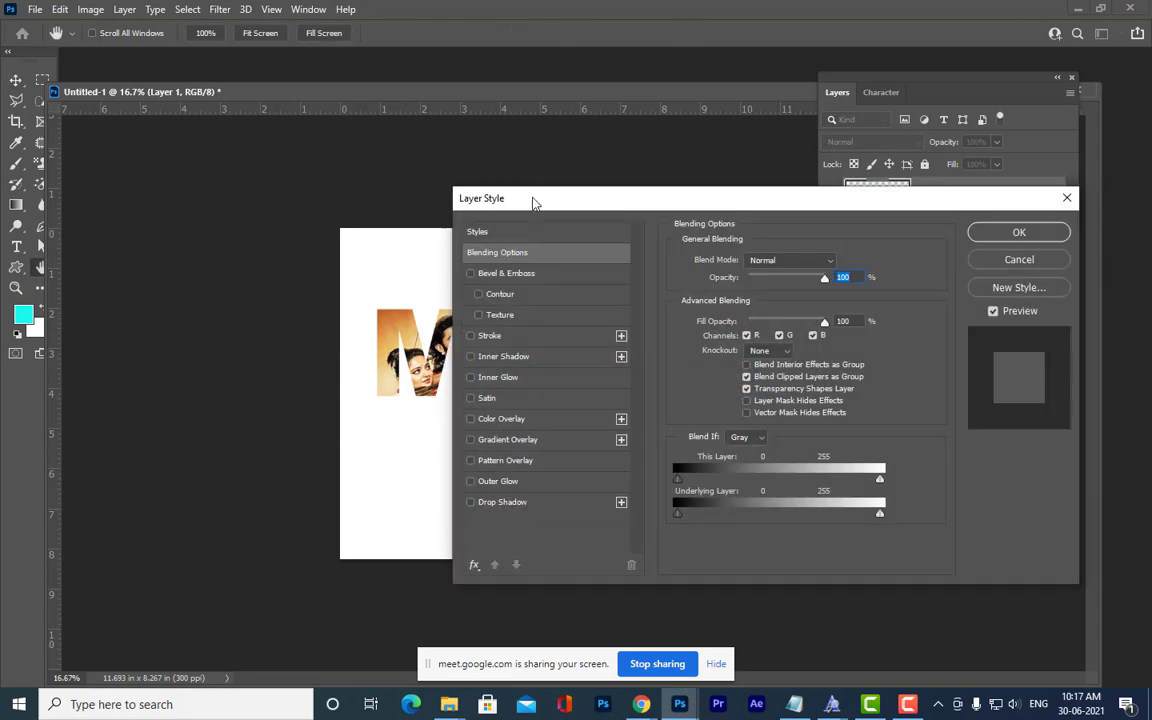
pyautogui.moveTo(532, 198); pyautogui.dragTo(853, 31)
pyautogui.click(791, 336)
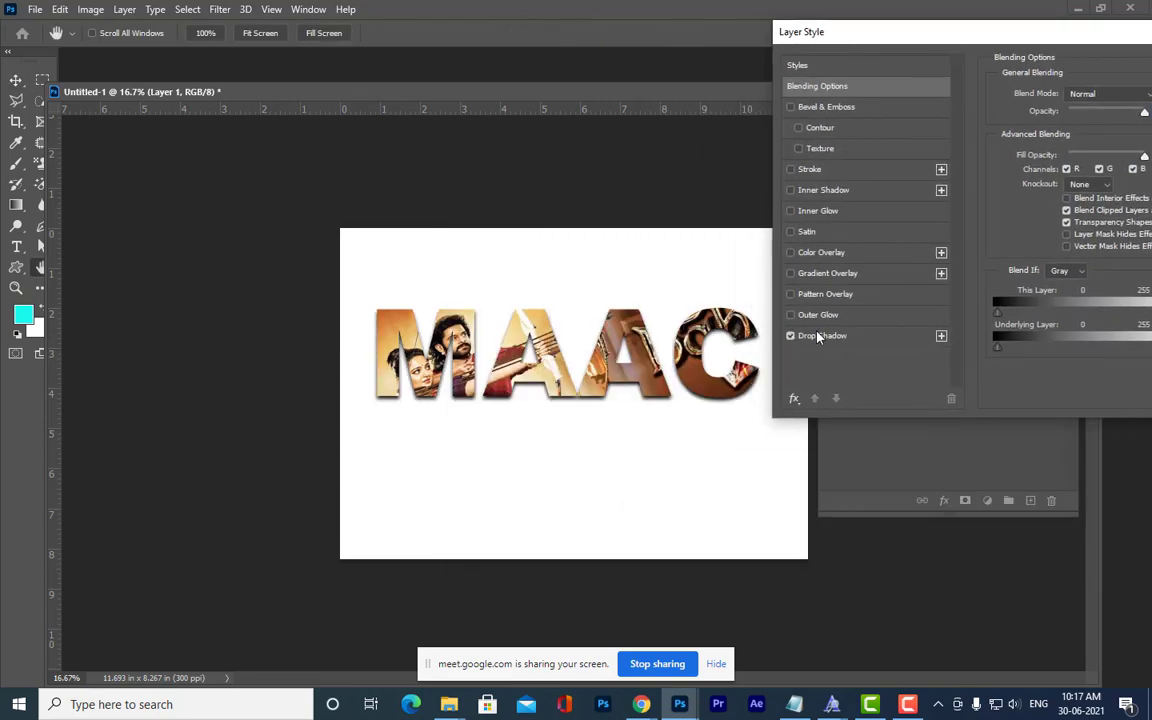
pyautogui.click(818, 335)
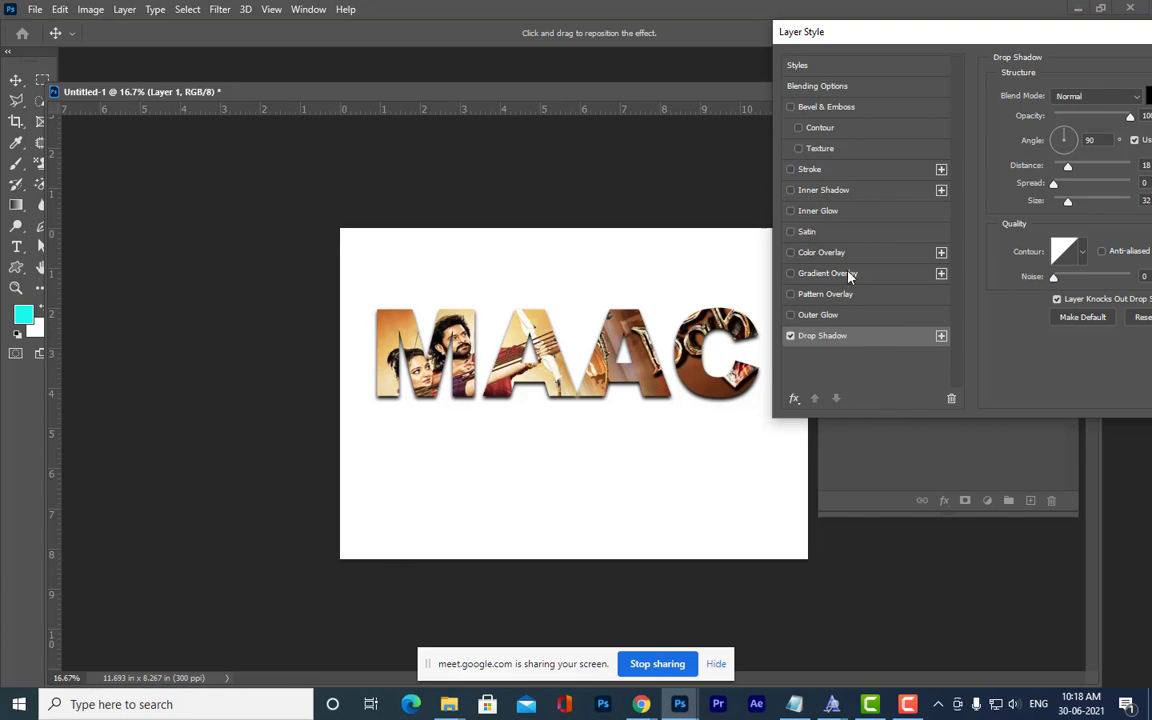
# Add an inner shadow to the MAAC layer with distance 0 and size 84.
pyautogui.click(791, 190)
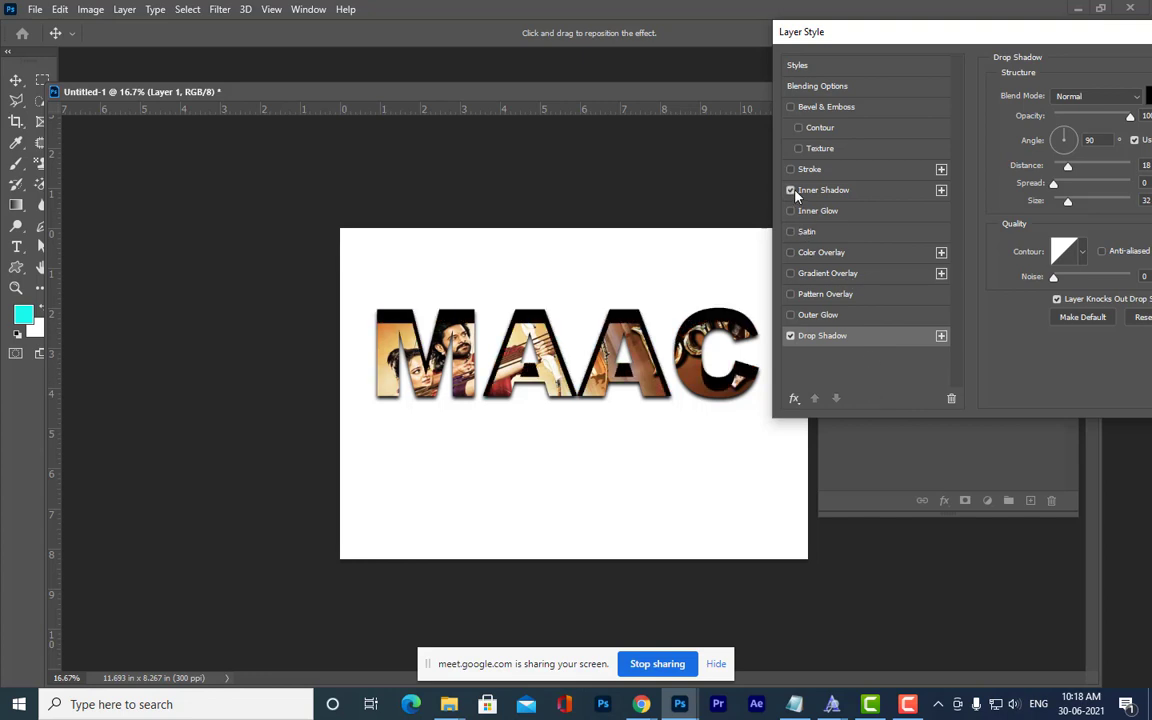
pyautogui.click(837, 197)
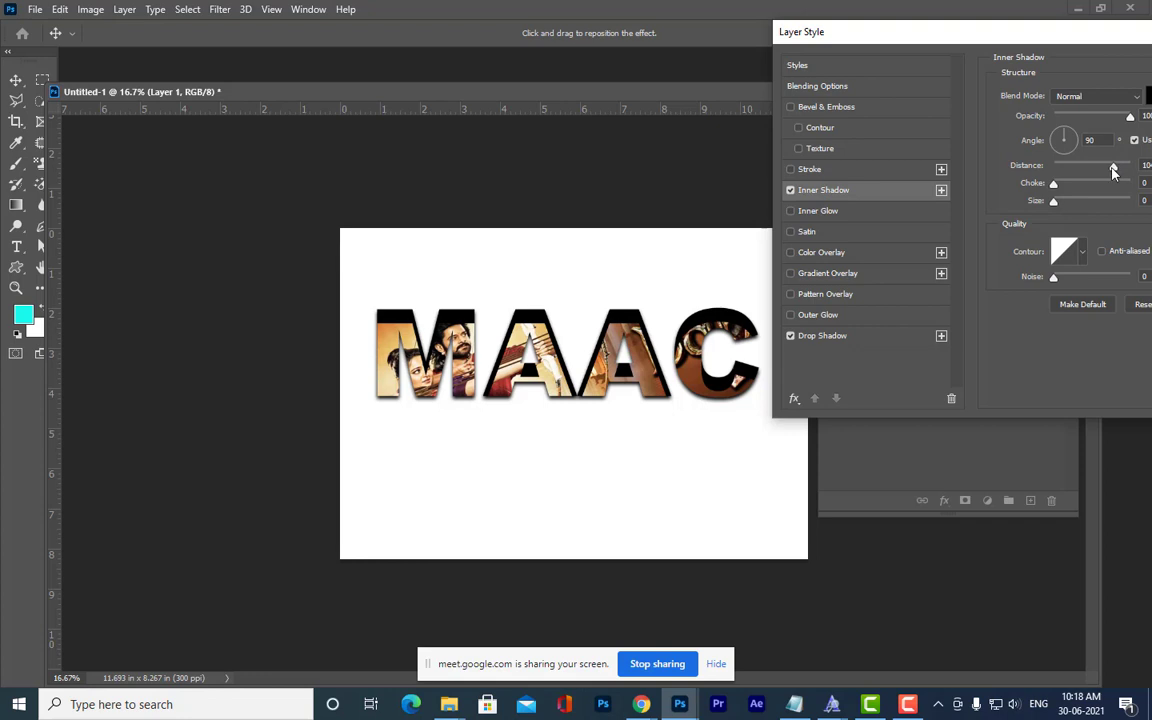
pyautogui.moveTo(1060, 167); pyautogui.dragTo(1082, 202)
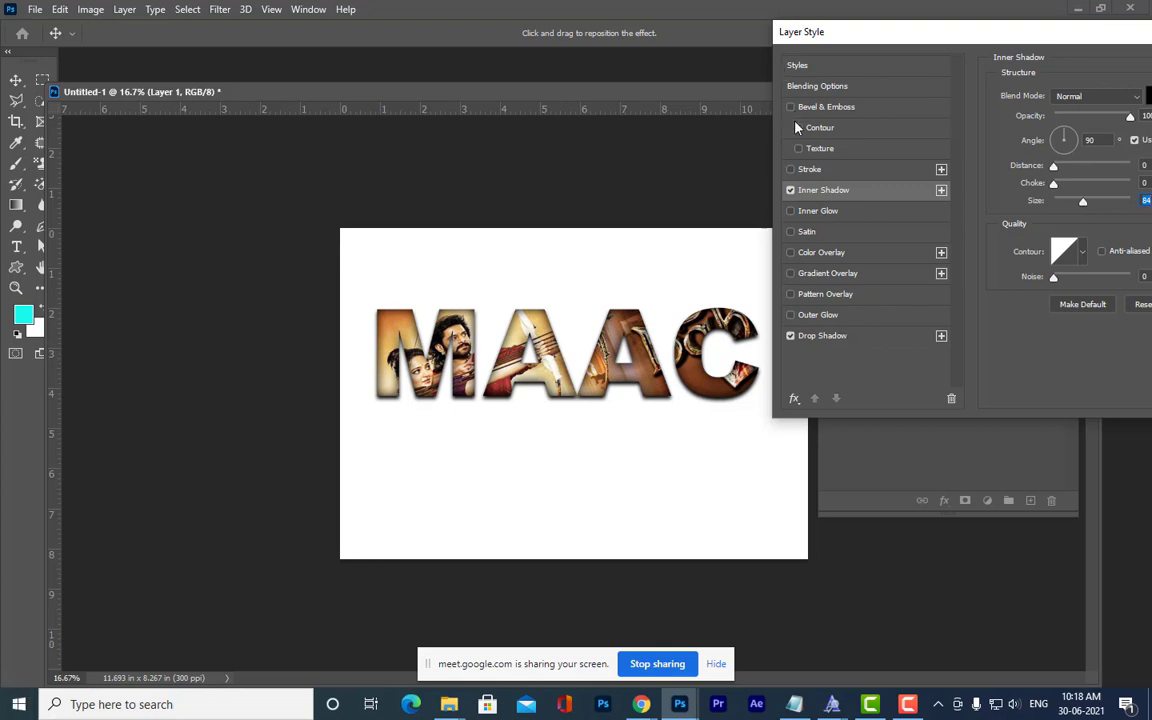
# Outline the MAAC letters with a thin red outside stroke, apply the layer effects, and shift the artwork slightly down and right.
pyautogui.click(791, 170)
pyautogui.click(820, 172)
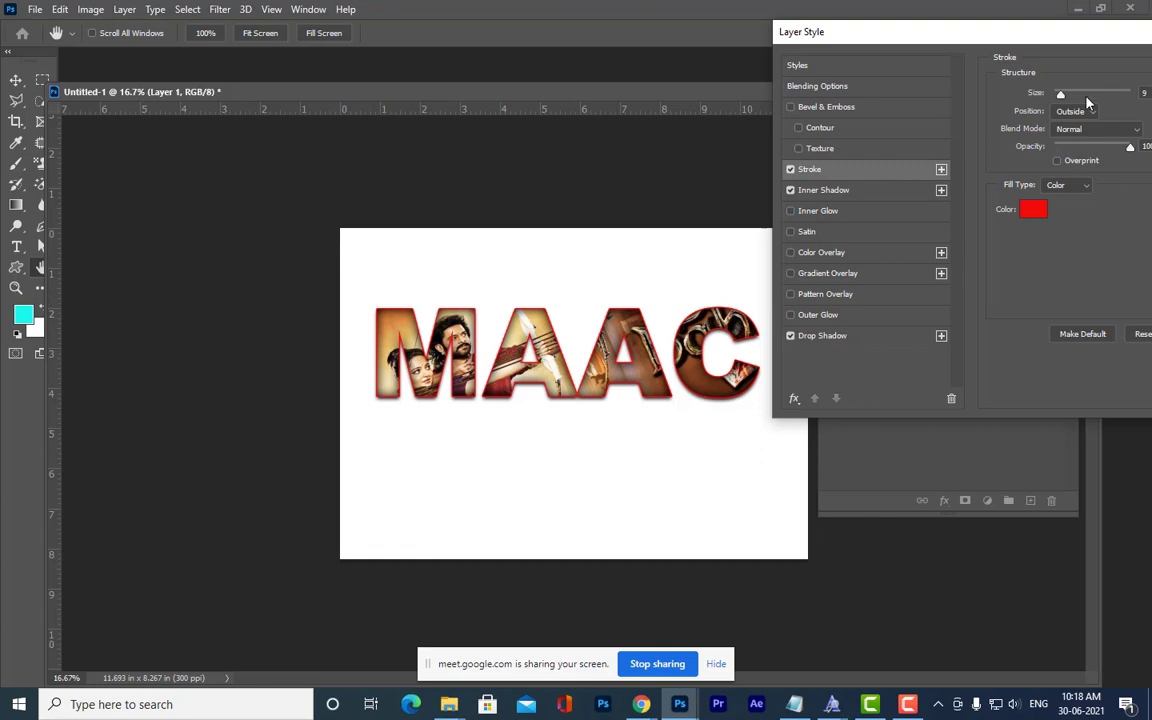
pyautogui.moveTo(1063, 97); pyautogui.dragTo(1063, 97)
pyautogui.moveTo(832, 40); pyautogui.dragTo(30, 323)
pyautogui.click(508, 348)
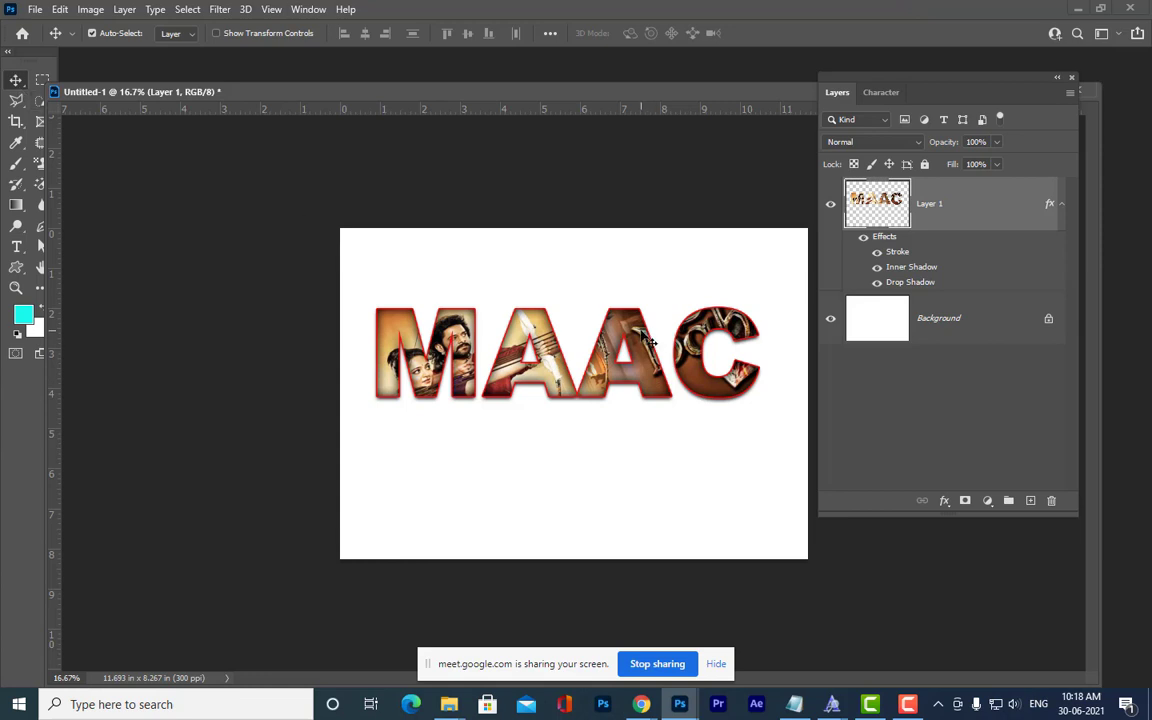
pyautogui.moveTo(663, 341); pyautogui.dragTo(675, 357)
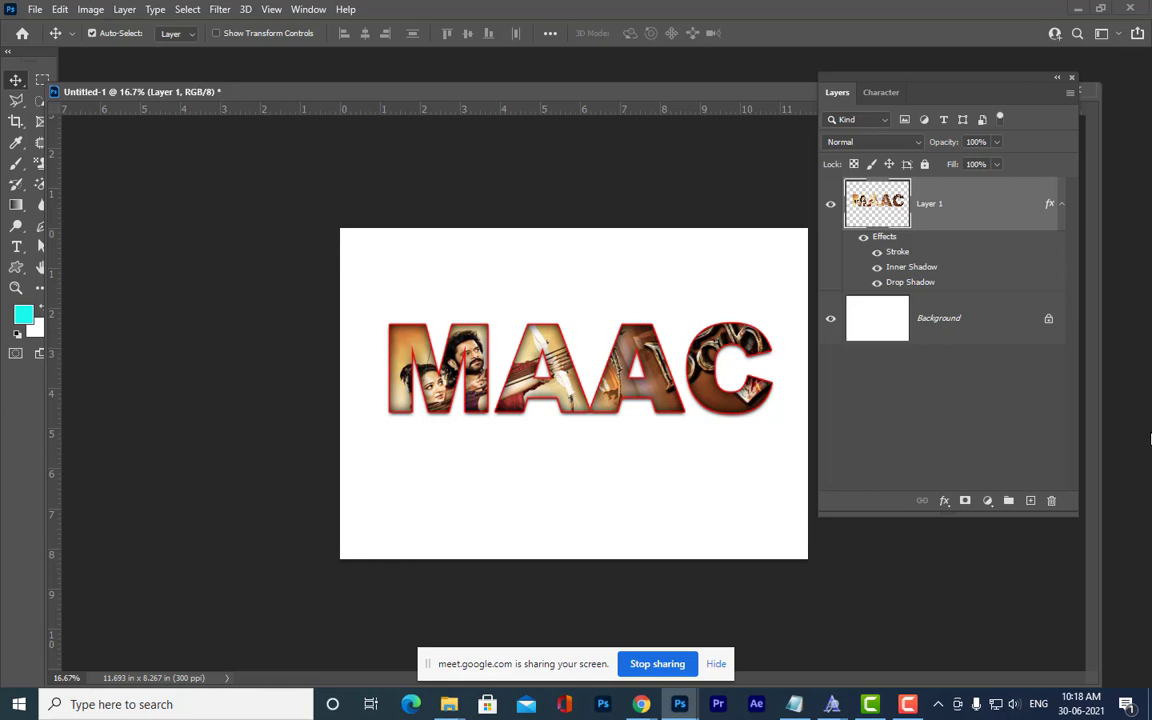
# Undo back to the unclipped, untransformed Bahubali image layer above the separate MAAC text layer.
pyautogui.hotkey('ctrl', 'z')
pyautogui.hotkey('ctrl', 'z')
pyautogui.hotkey('ctrl', 'z')
pyautogui.hotkey('ctrl', 'z')
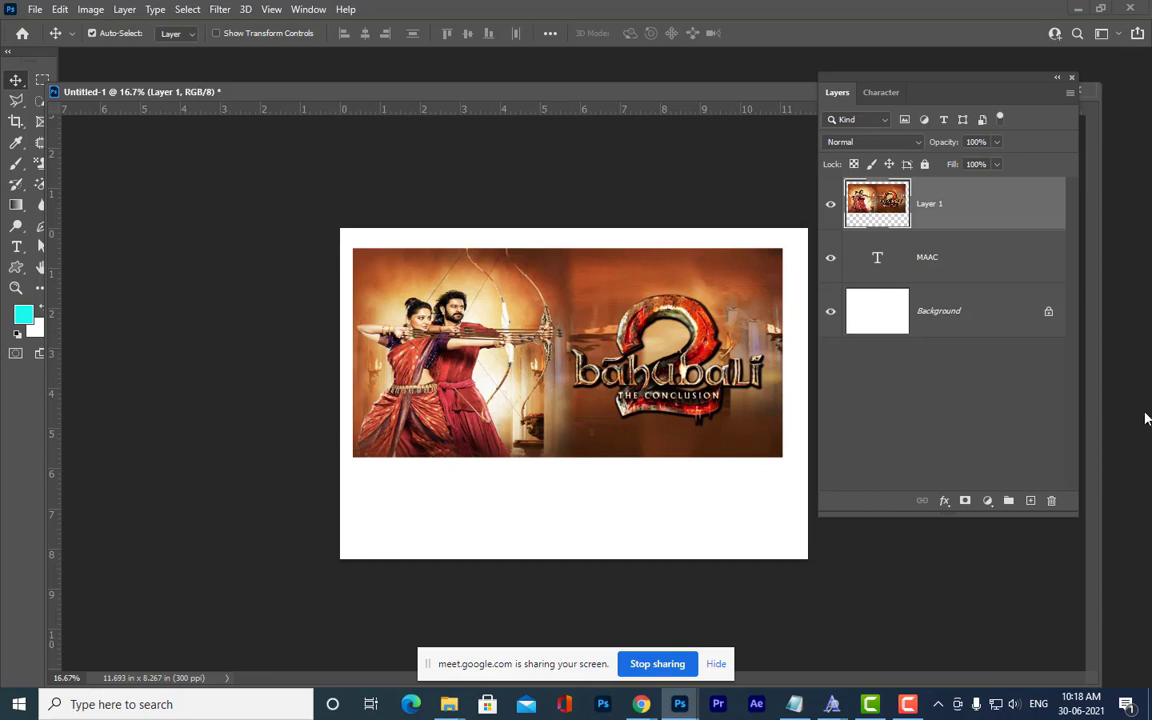
# Load the MAAC text outline as a selection while keeping the Bahubali image layer active.
pyautogui.moveTo(864, 82); pyautogui.dragTo(923, 60)
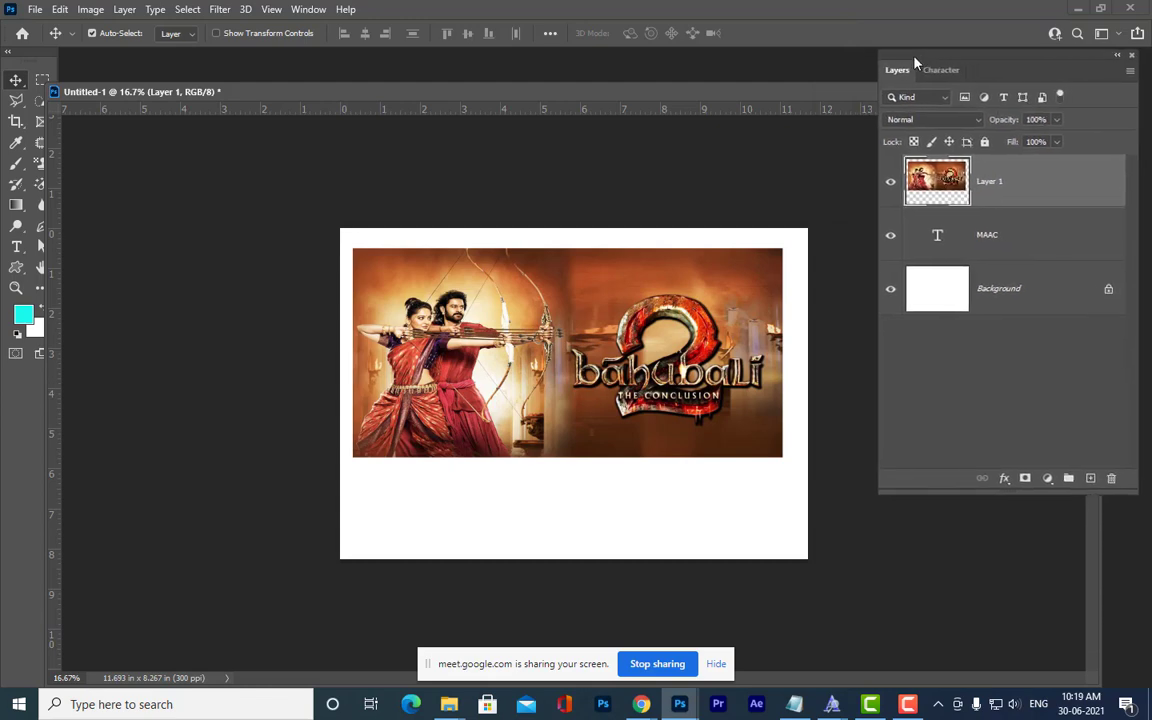
pyautogui.hotkey('ctrl', '+')
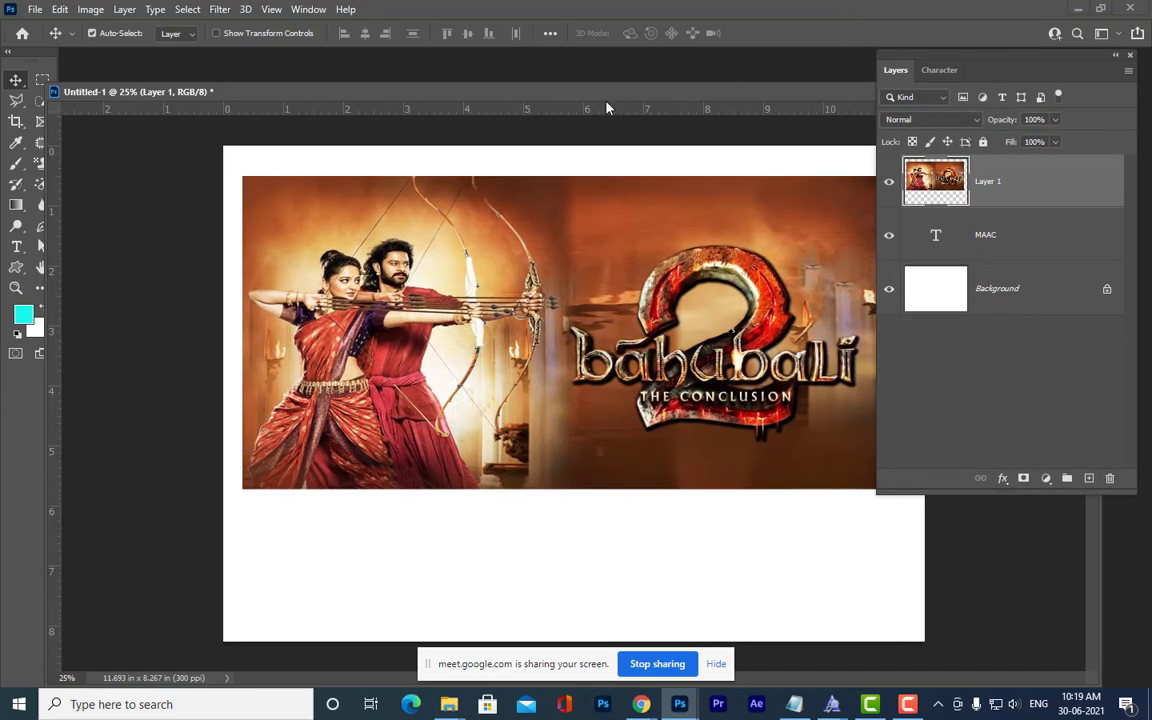
pyautogui.moveTo(606, 101); pyautogui.dragTo(649, 101)
pyautogui.moveTo(909, 60); pyautogui.dragTo(798, 107)
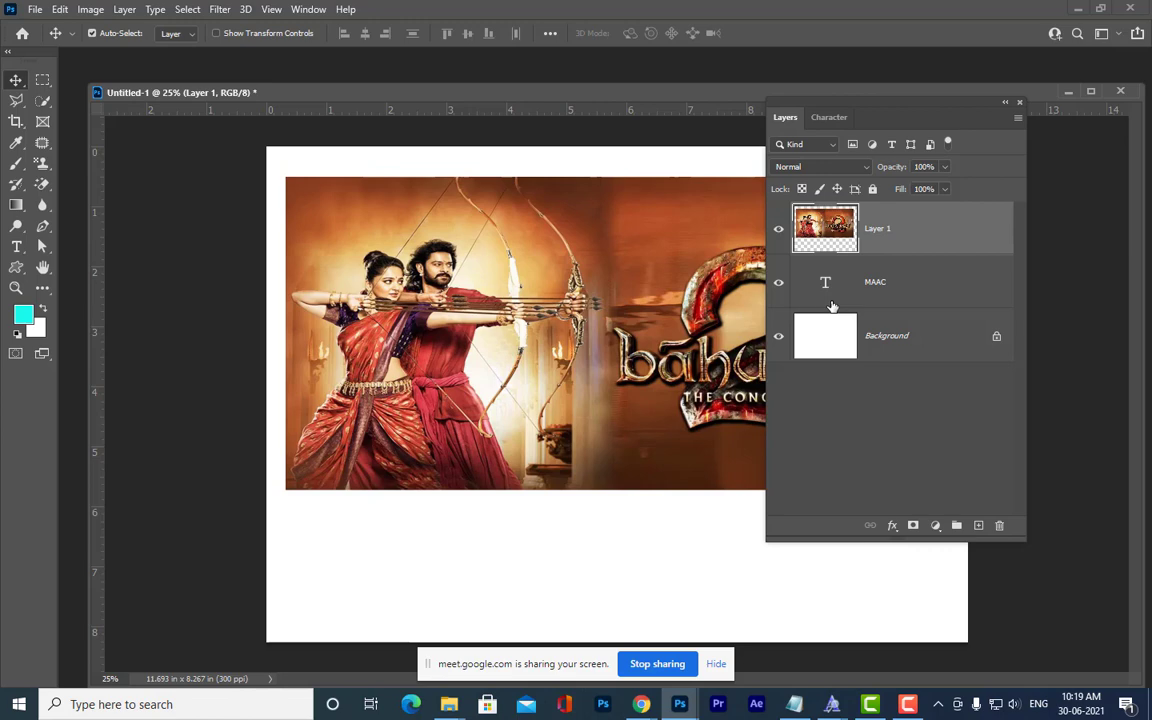
pyautogui.moveTo(812, 108); pyautogui.dragTo(908, 63)
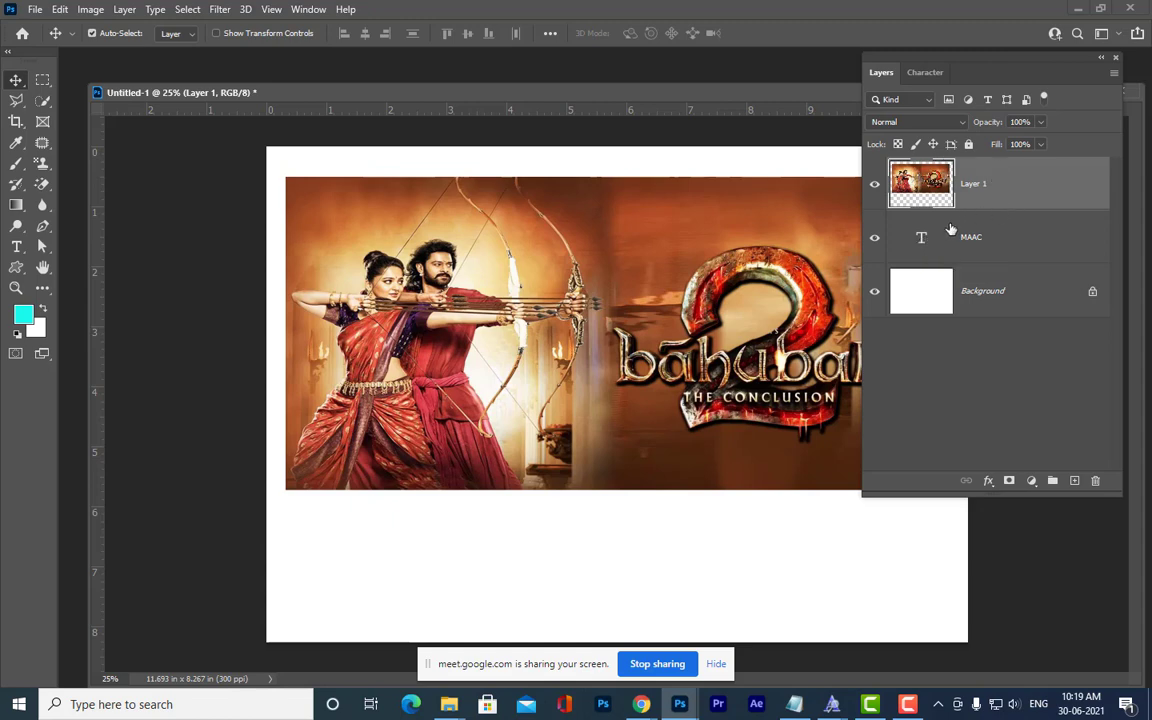
pyautogui.click(1013, 232)
pyautogui.click(1007, 205)
pyautogui.keyDown('ctrl'); pyautogui.click(923, 241); pyautogui.keyUp('ctrl')
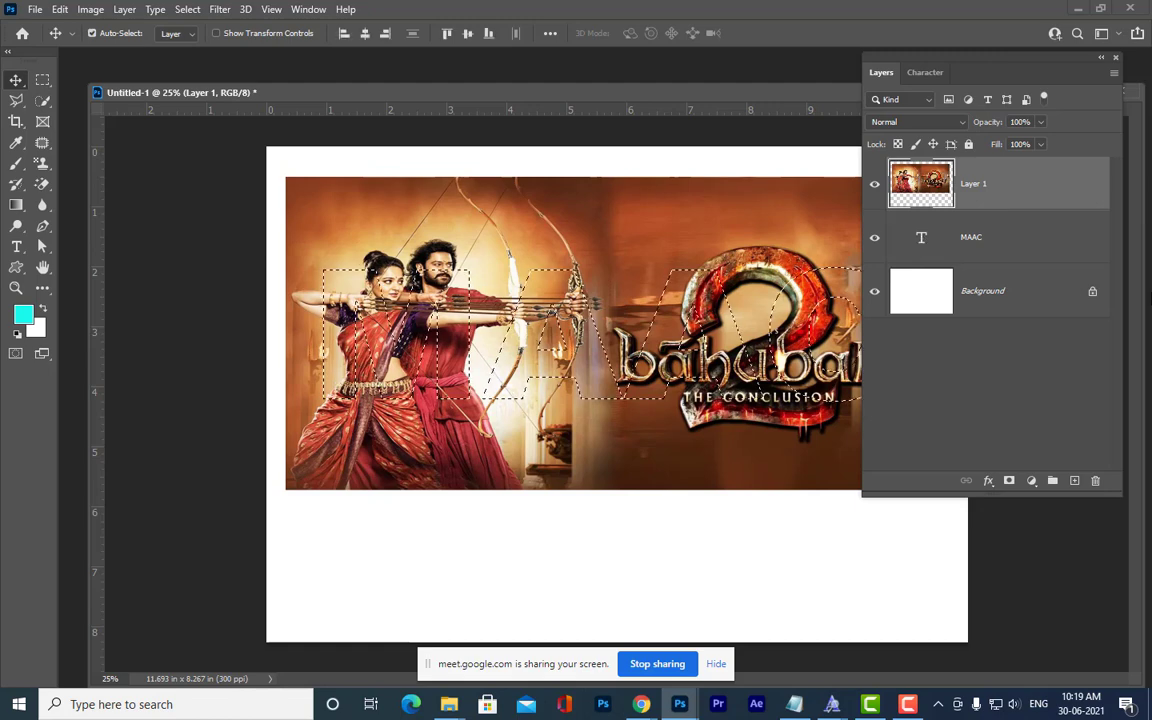
# Add a layer mask to the Bahubali image layer from the MAAC letter selection.
pyautogui.moveTo(910, 66); pyautogui.dragTo(995, 63)
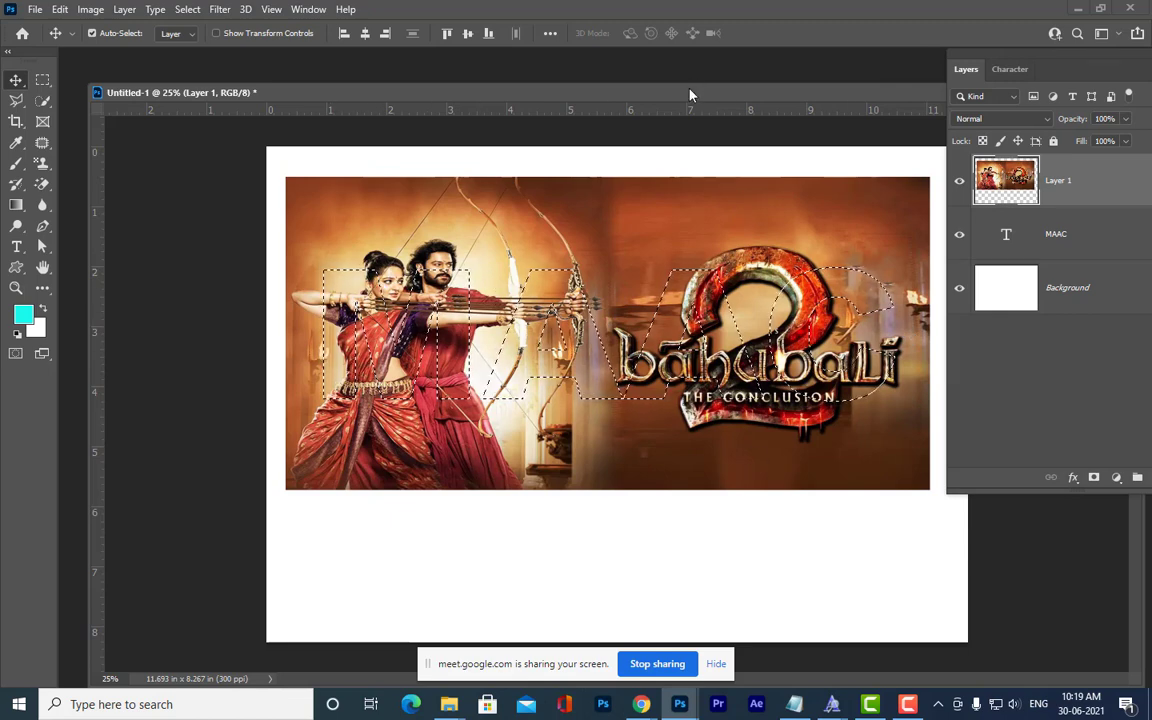
pyautogui.moveTo(689, 93); pyautogui.dragTo(643, 85)
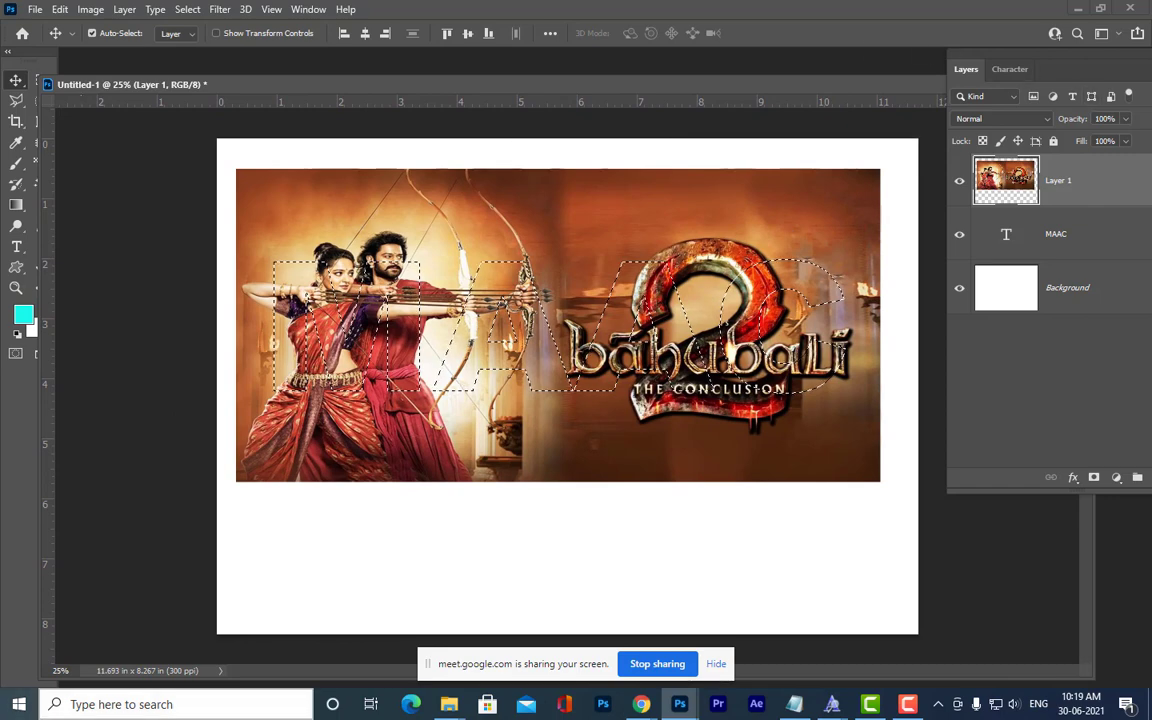
pyautogui.moveTo(985, 60); pyautogui.dragTo(842, 57)
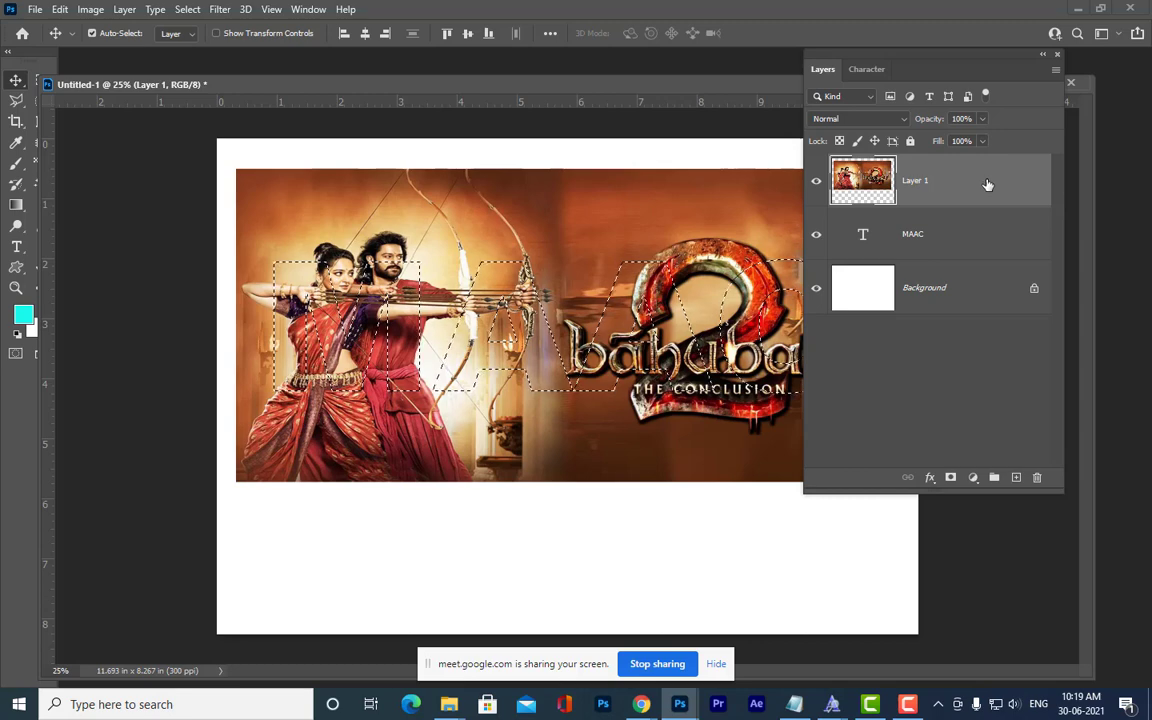
pyautogui.moveTo(830, 57); pyautogui.dragTo(873, 28)
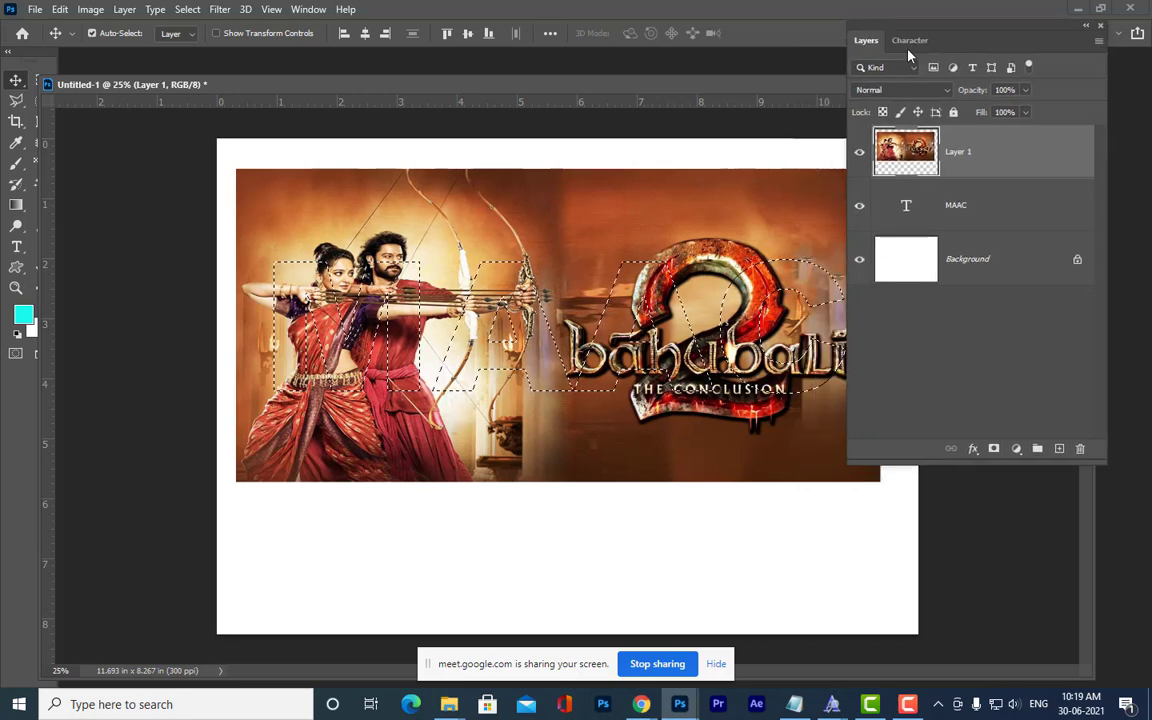
pyautogui.click(993, 450)
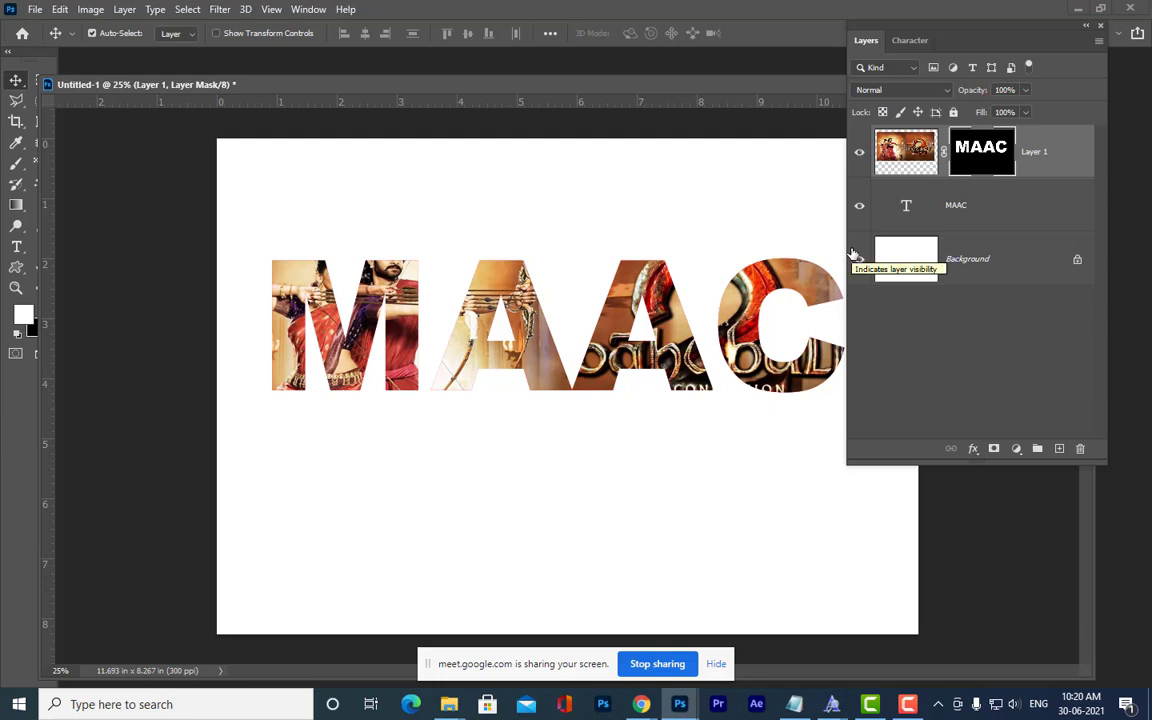
# Delete the MAAC text layer beneath the masked image layer.
pyautogui.moveTo(944, 31); pyautogui.dragTo(915, 31)
pyautogui.click(986, 205)
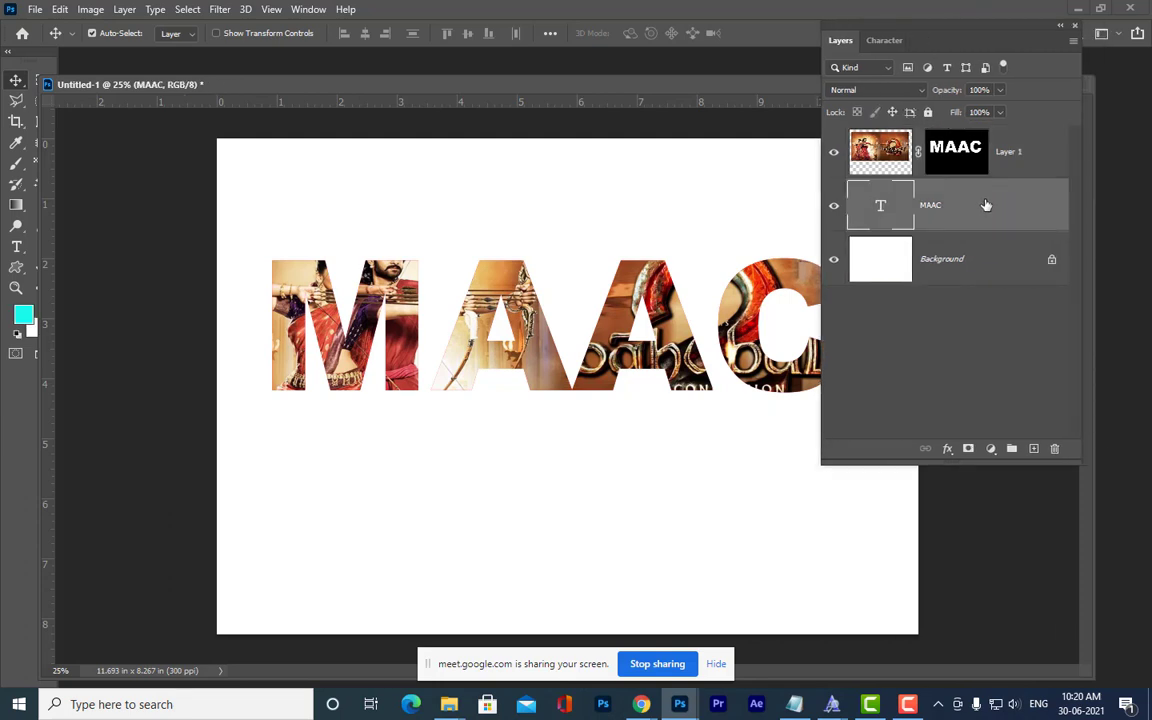
pyautogui.press('Delete')
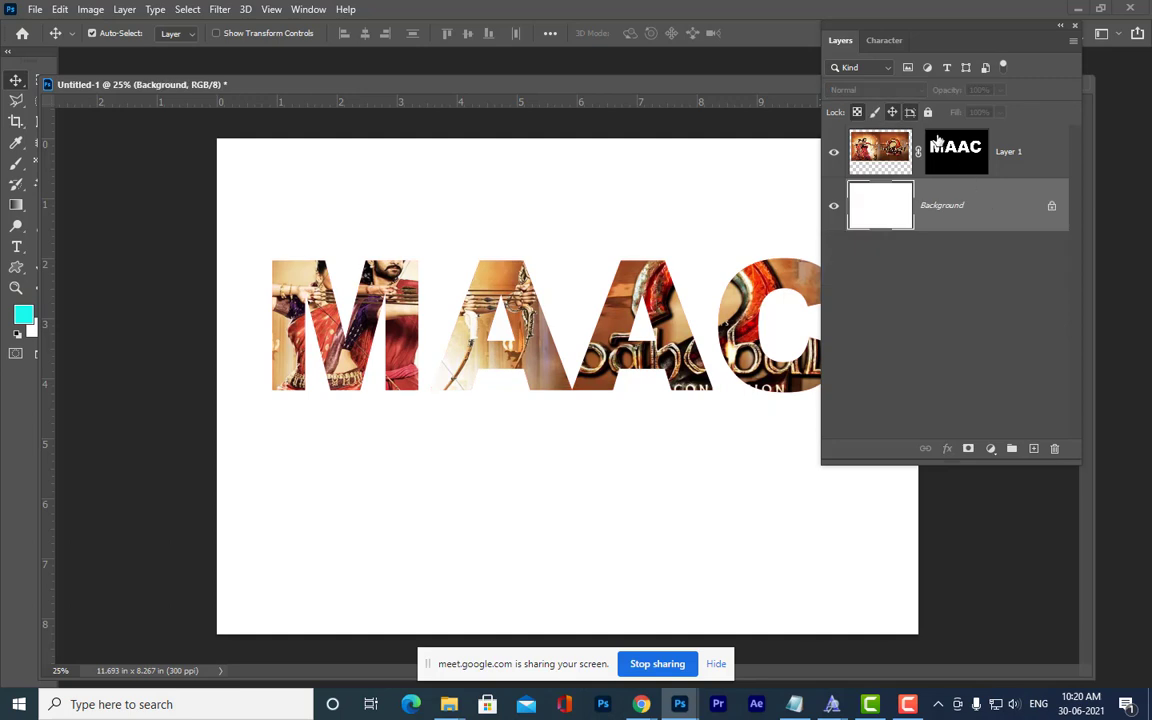
# Make the Bahubali image active instead of its mask and unlink the mask from the image.
pyautogui.click(958, 147)
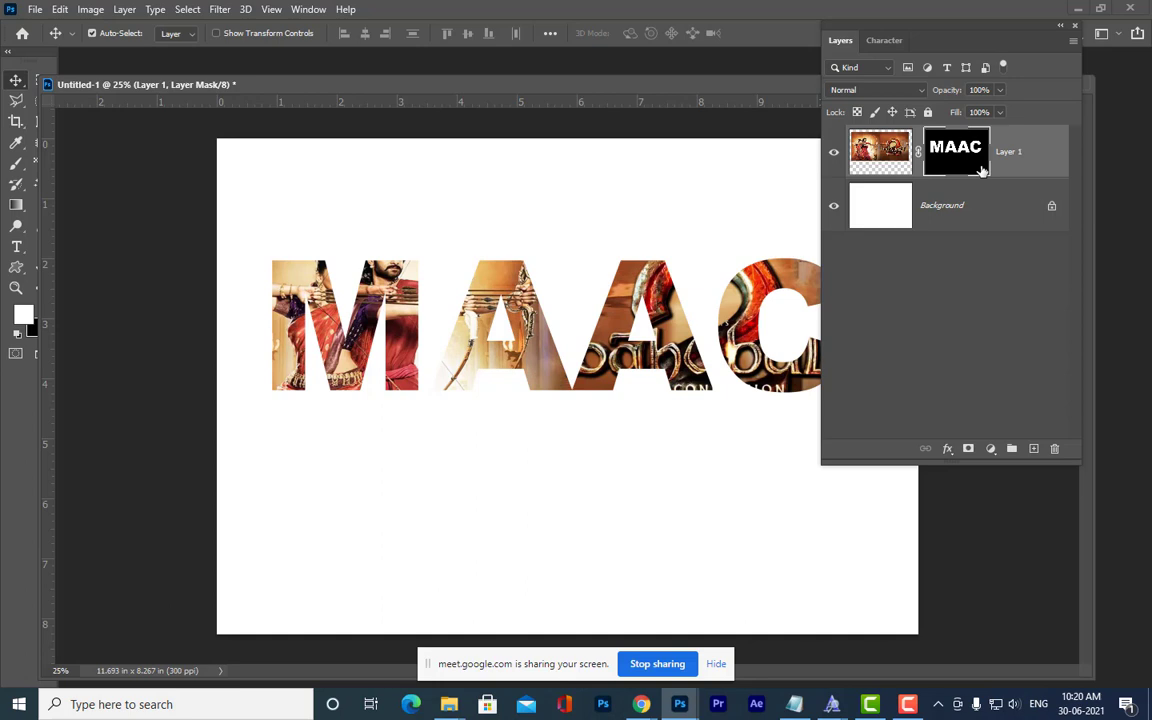
pyautogui.moveTo(897, 28); pyautogui.dragTo(899, 49)
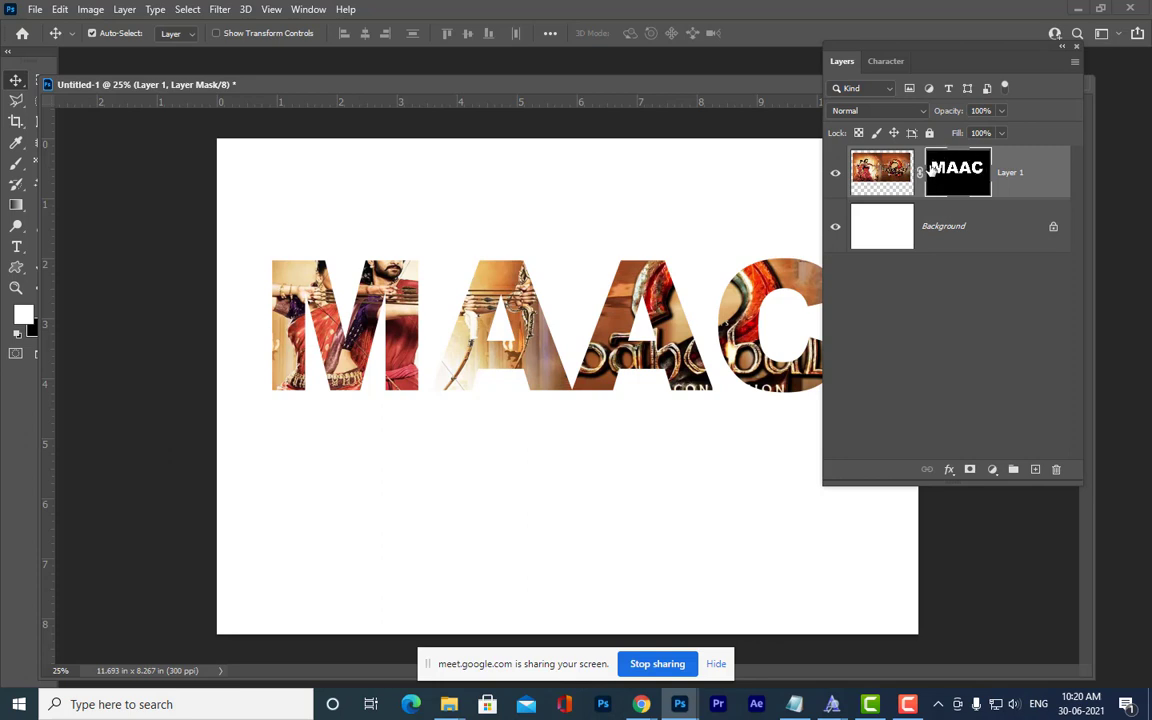
pyautogui.click(866, 186)
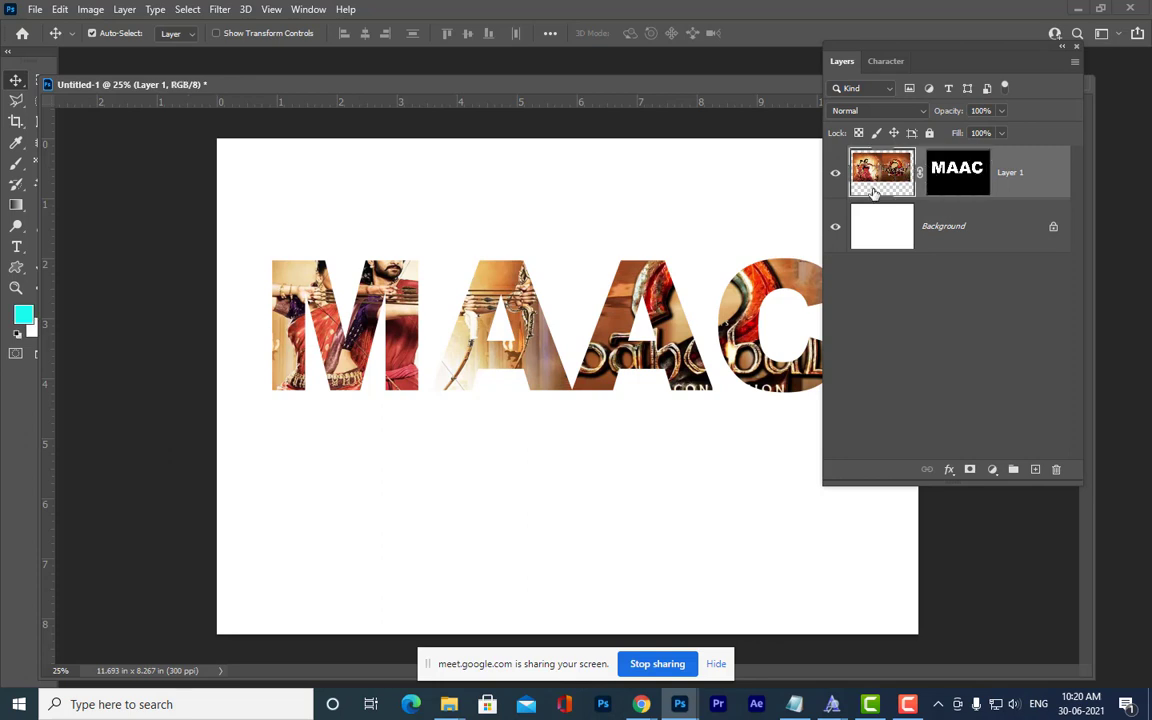
pyautogui.moveTo(895, 46); pyautogui.dragTo(922, 48)
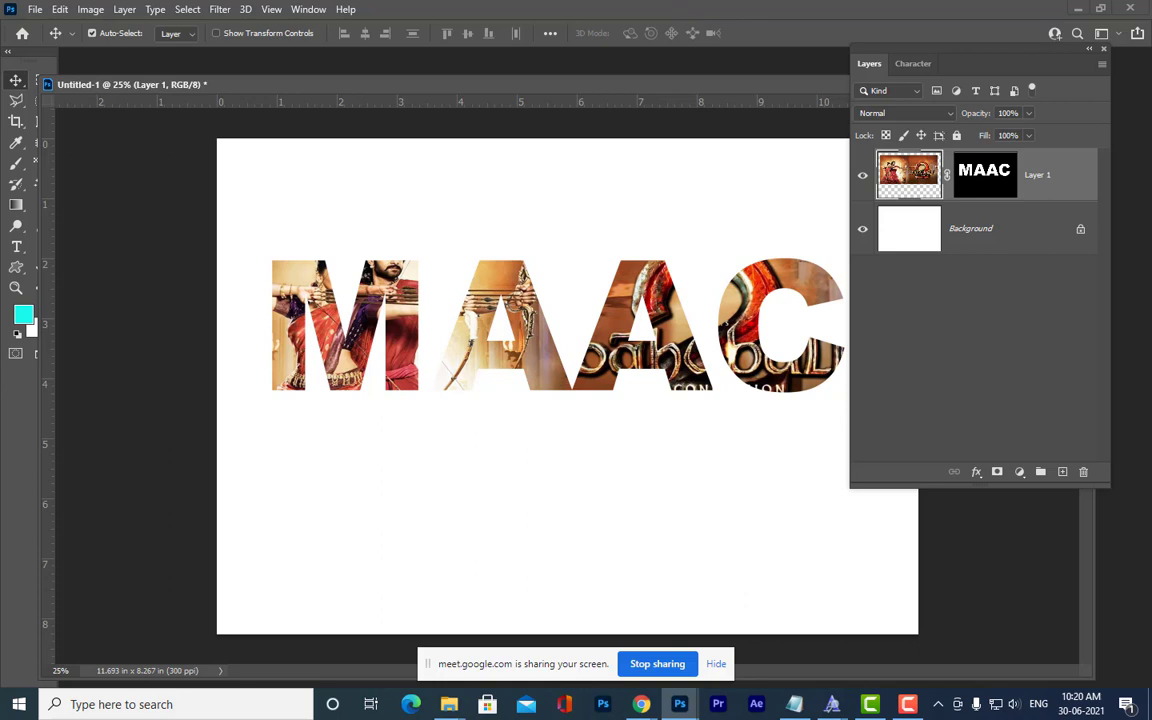
pyautogui.click(947, 176)
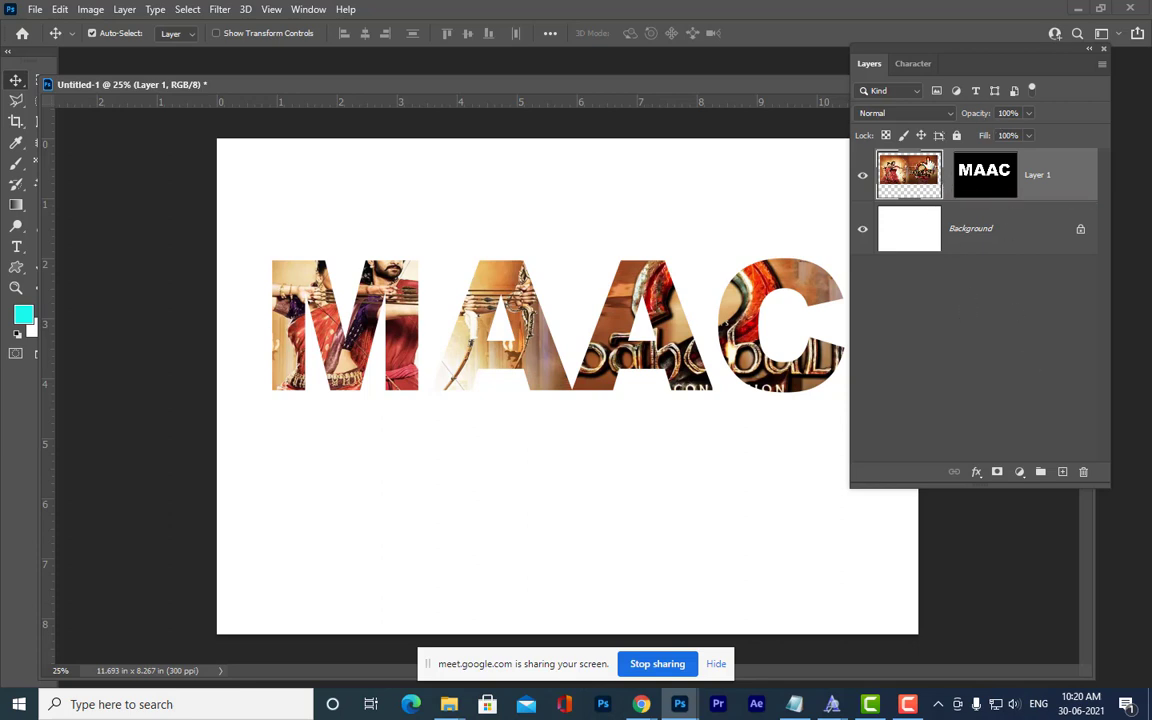
# Free-transform the unlinked image to -11.42° rotation and 162.77% scale, position both faces inside the M, and apply.
pyautogui.moveTo(928, 50); pyautogui.dragTo(976, 51)
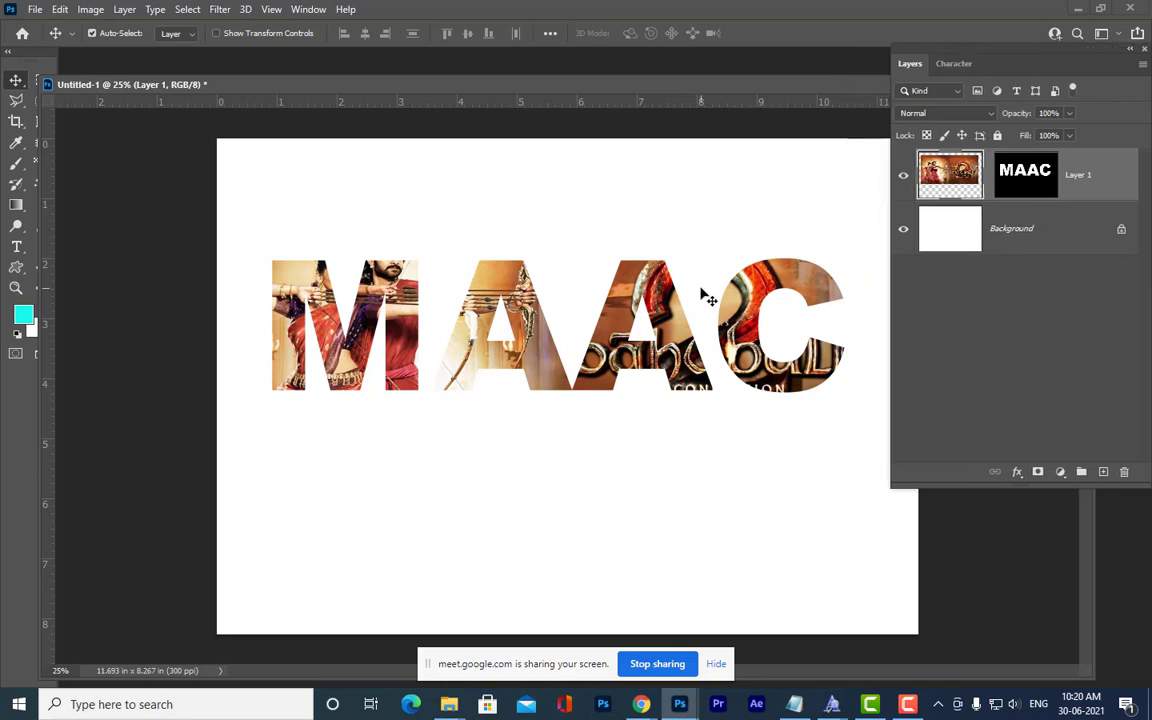
pyautogui.press('ctrl')
pyautogui.hotkey('ctrl', 't')
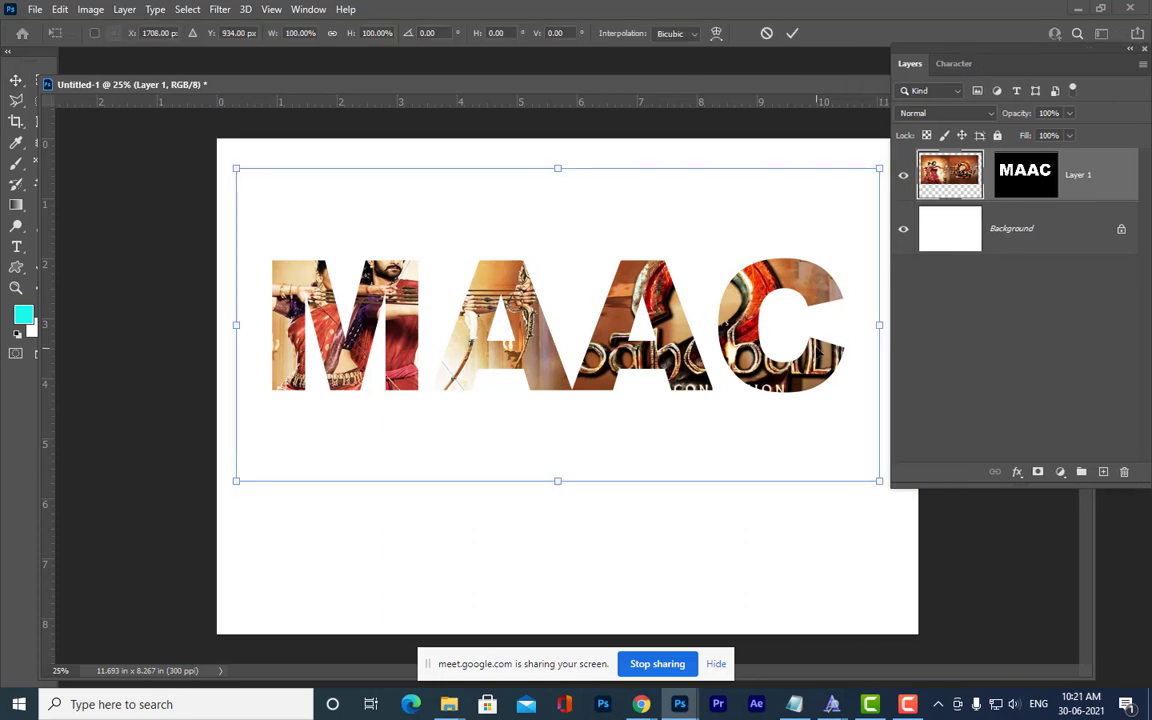
pyautogui.hotkey('ctrl', '-')
pyautogui.moveTo(799, 460); pyautogui.dragTo(822, 408)
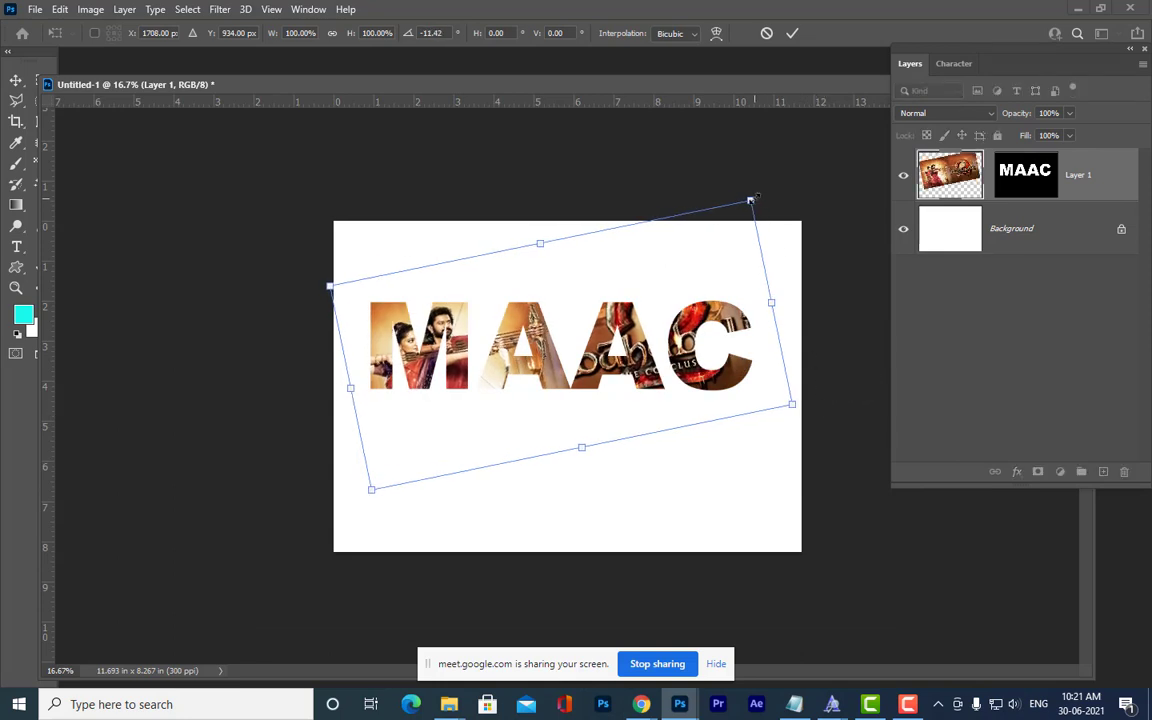
pyautogui.moveTo(751, 200); pyautogui.dragTo(869, 110)
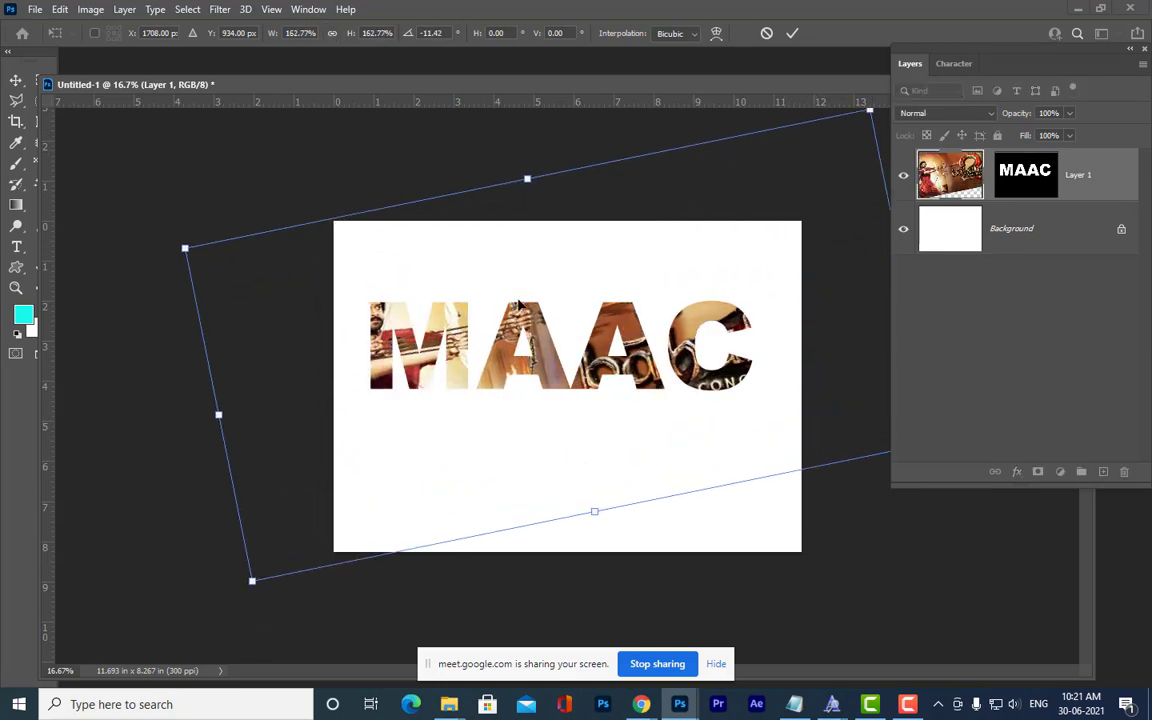
pyautogui.moveTo(516, 343); pyautogui.dragTo(601, 357)
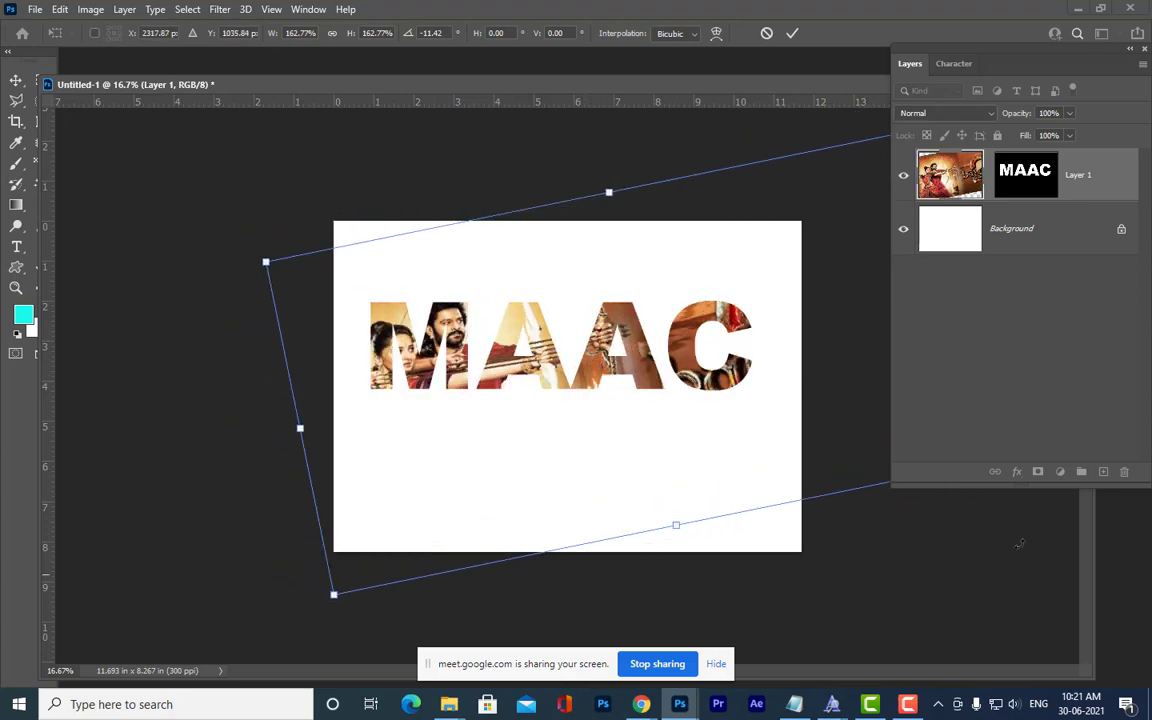
pyautogui.press('Return')
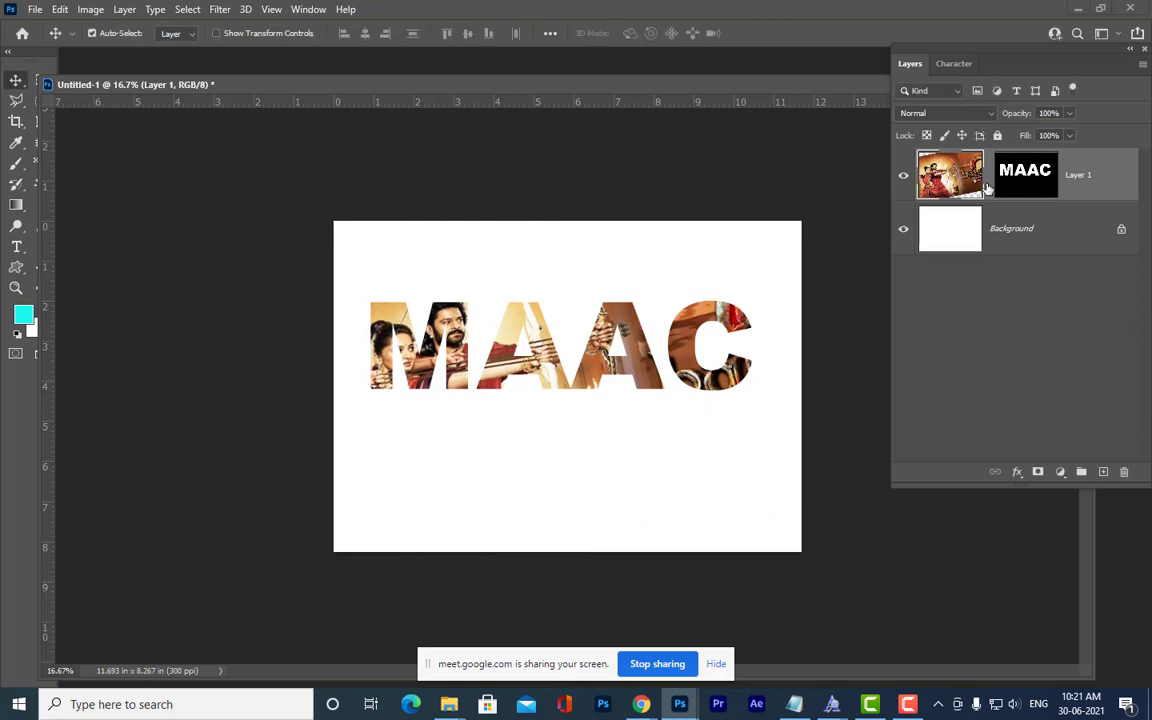
# Relink the mask to the image and add Inner Shadow, Drop Shadow, Stroke and Bevel & Emboss effects to the masked layer.
pyautogui.click(986, 183)
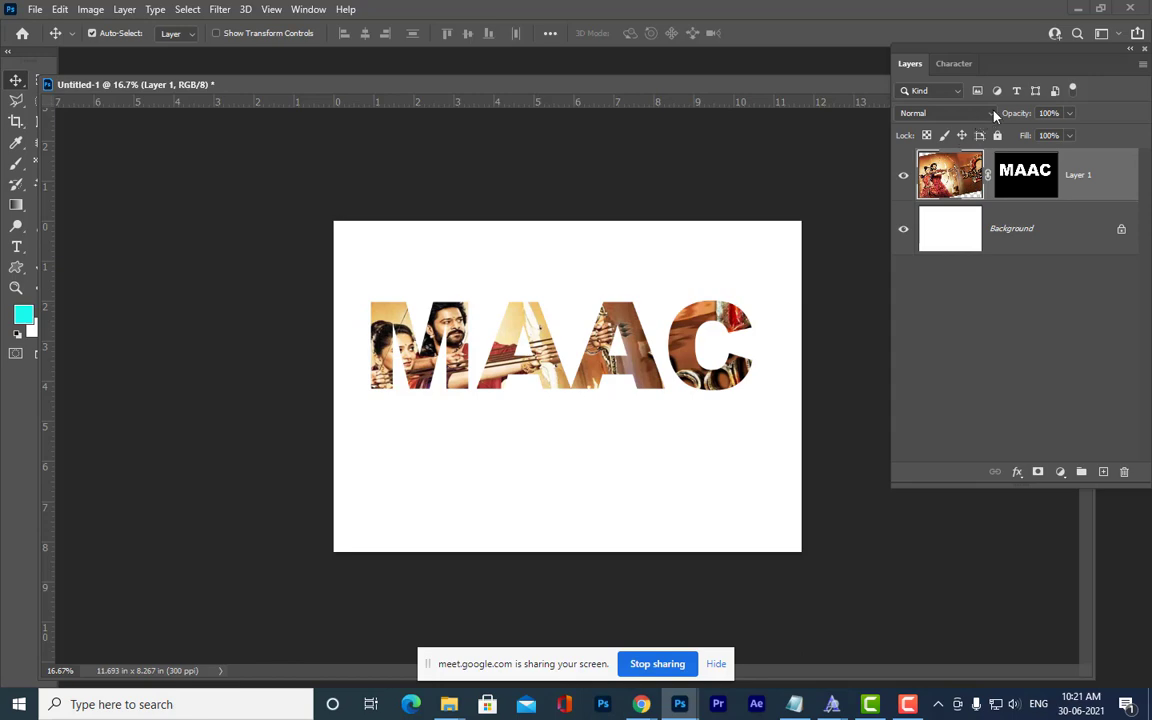
pyautogui.doubleClick(1123, 176)
pyautogui.moveTo(211, 280); pyautogui.dragTo(1026, 155)
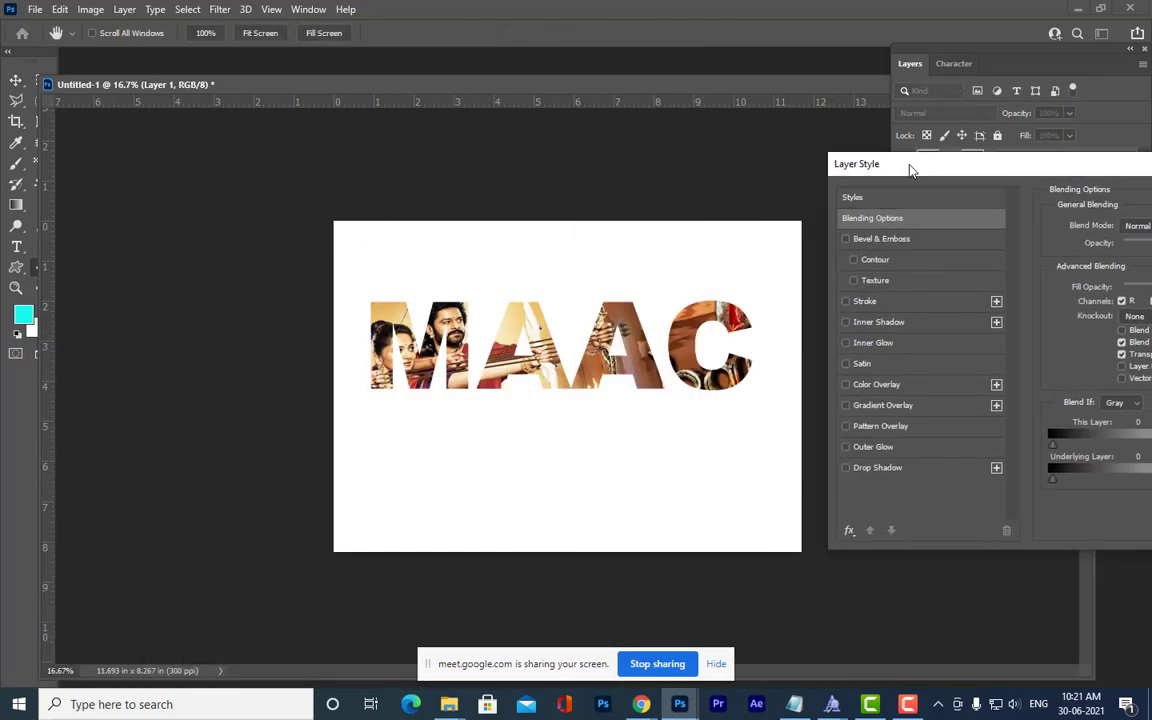
pyautogui.click(854, 321)
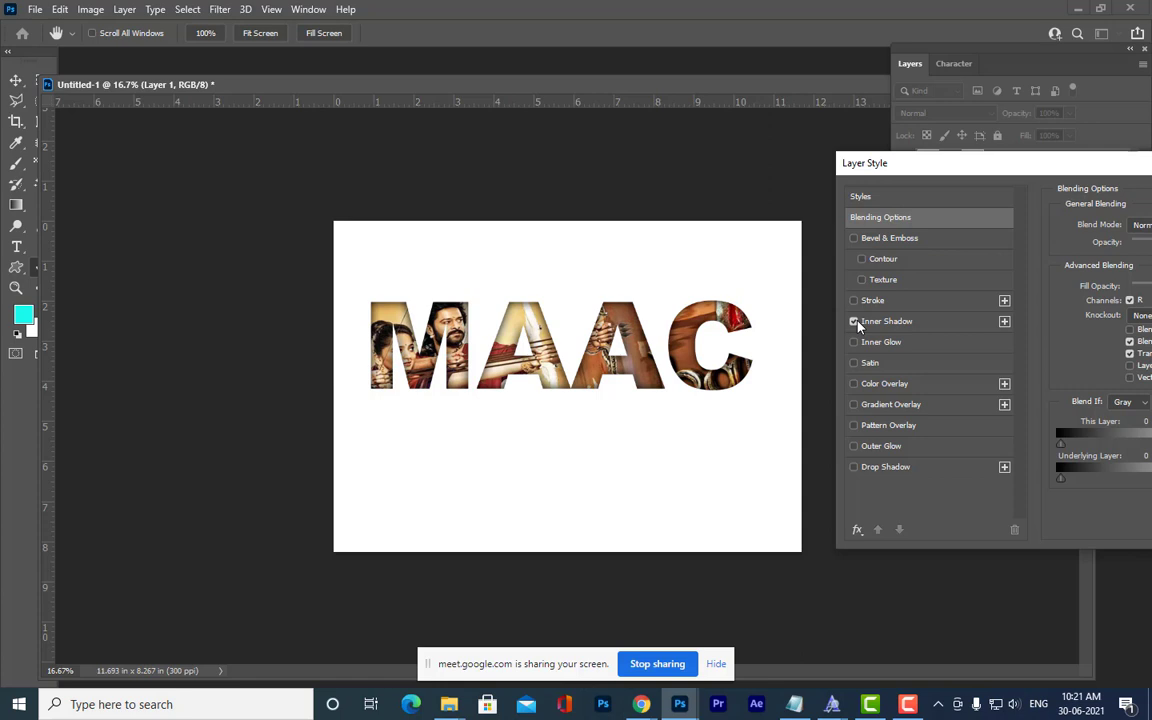
pyautogui.click(854, 467)
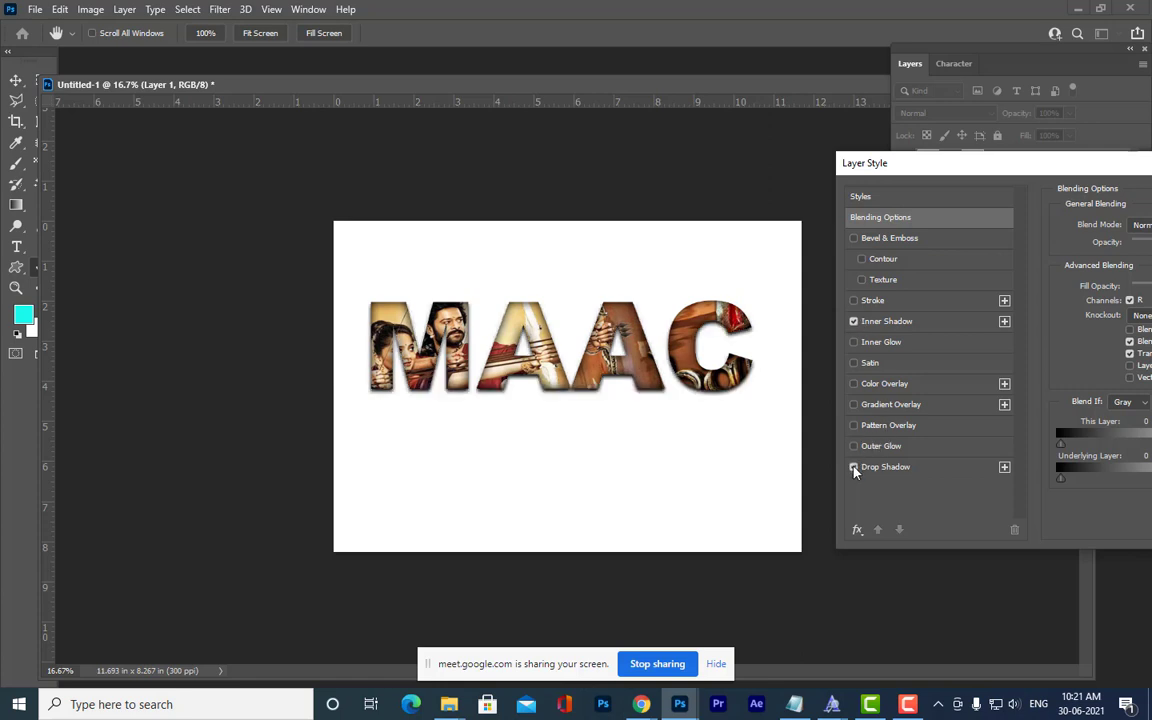
pyautogui.click(854, 301)
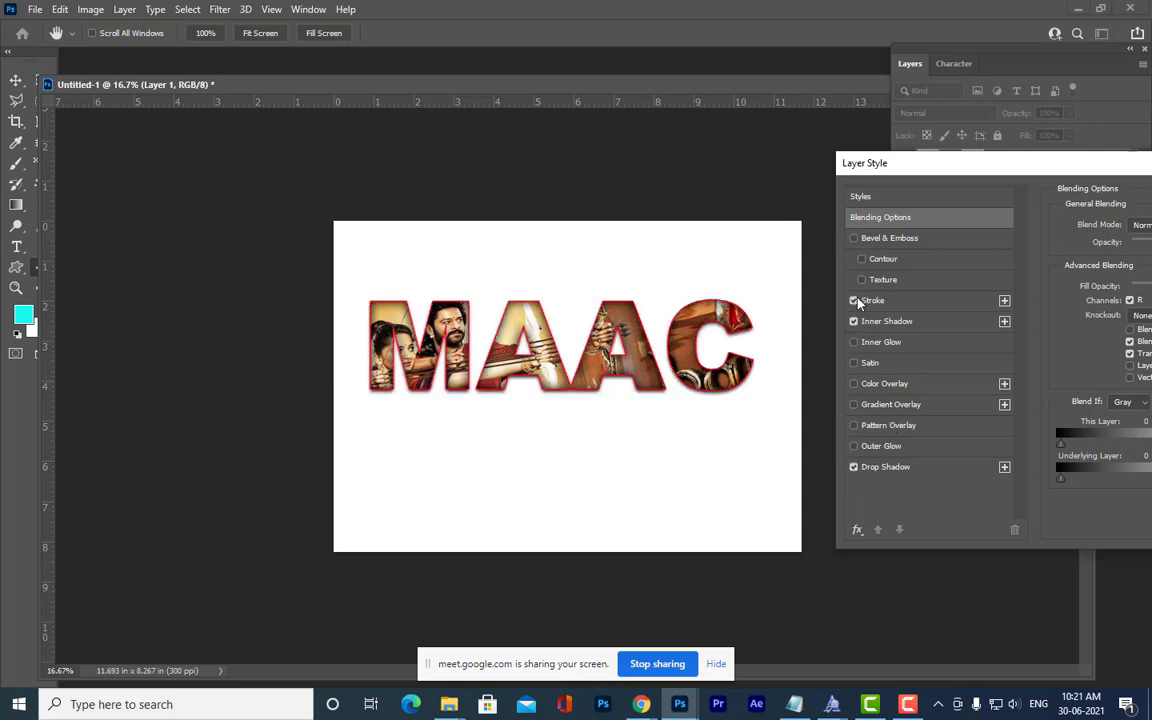
pyautogui.click(854, 238)
pyautogui.click(910, 238)
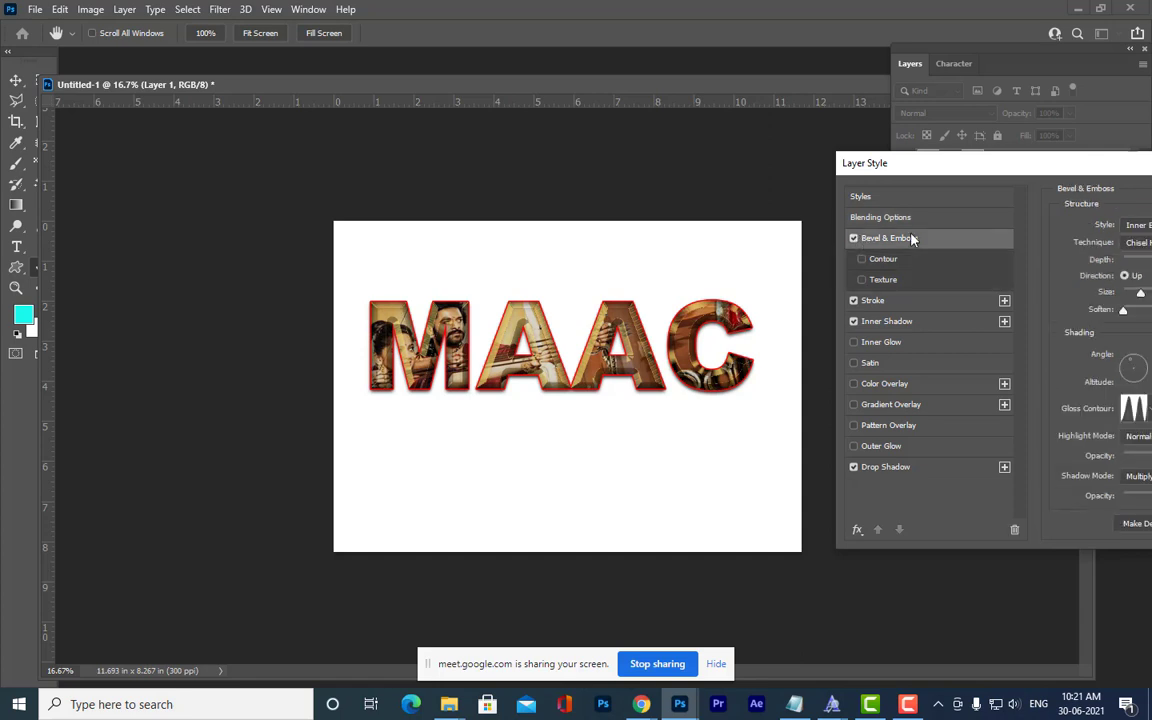
# Set the Bevel & Emboss size to 18 px, angle to -33° and altitude to 37°, and apply the layer style.
pyautogui.moveTo(975, 167); pyautogui.dragTo(881, 203)
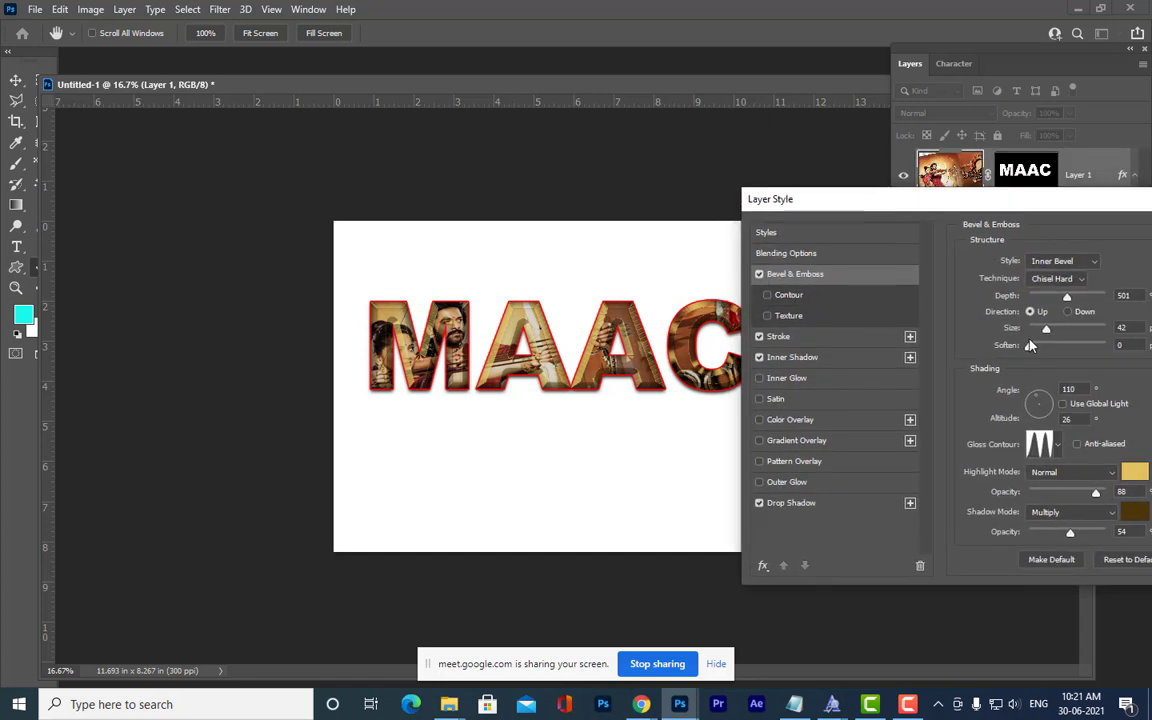
pyautogui.moveTo(1046, 333); pyautogui.dragTo(1043, 335)
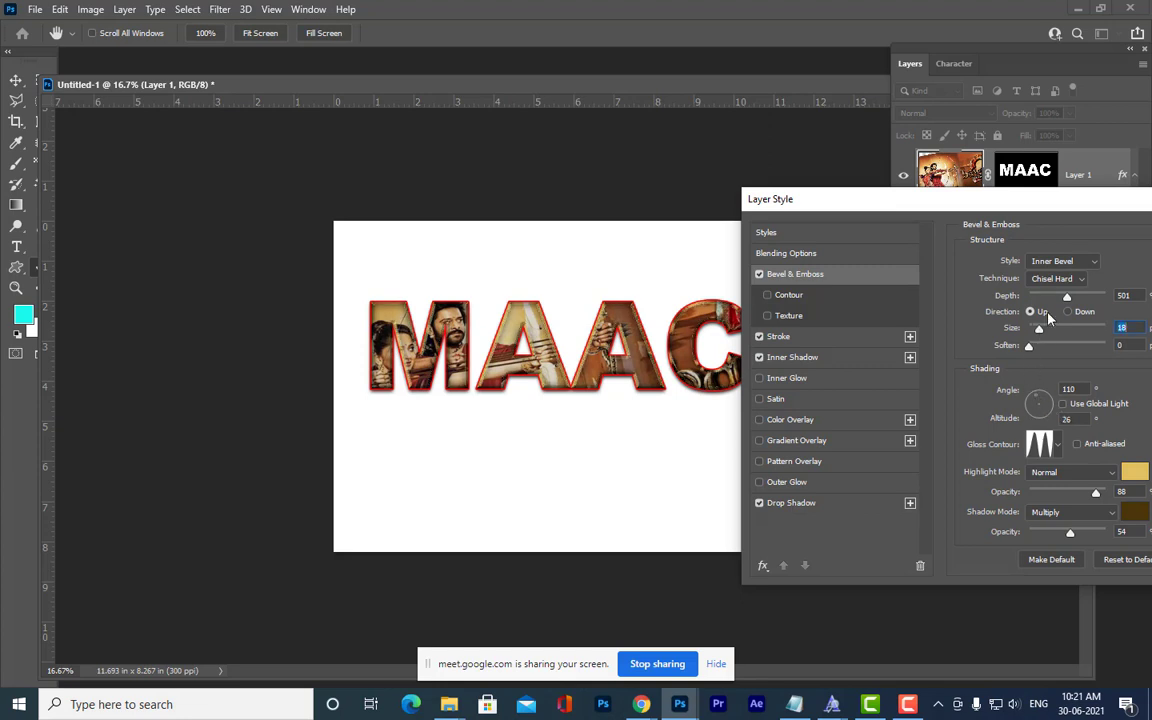
pyautogui.click(1048, 415)
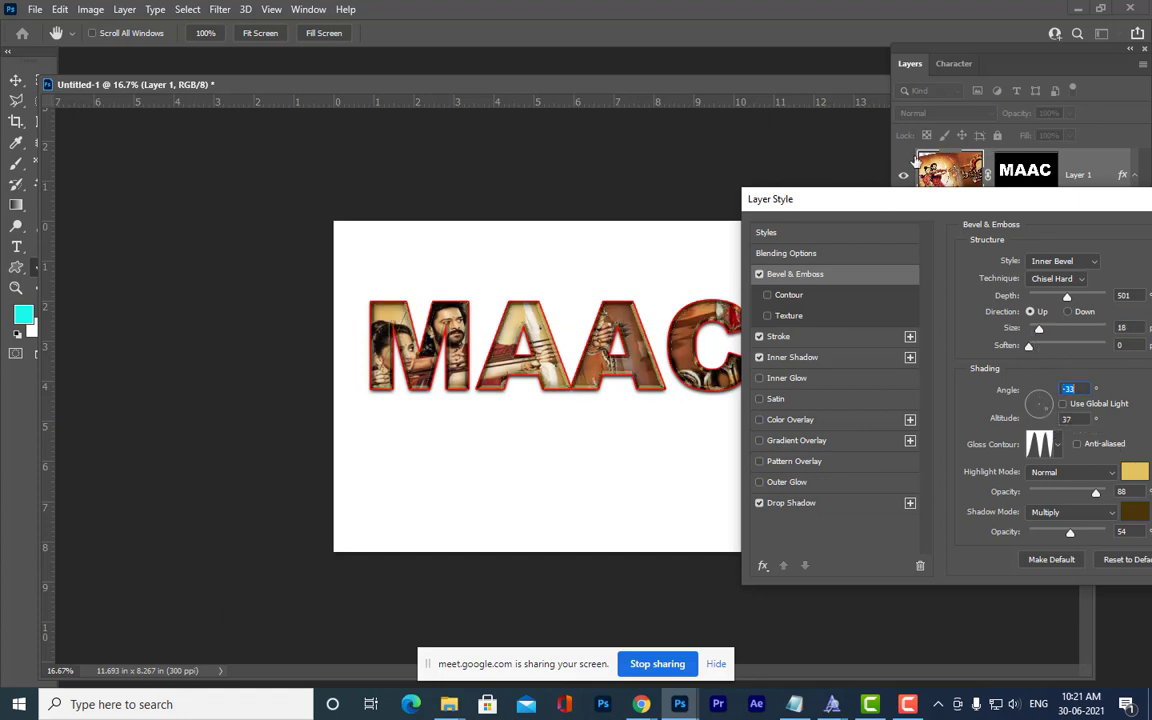
pyautogui.moveTo(913, 207); pyautogui.dragTo(480, 335)
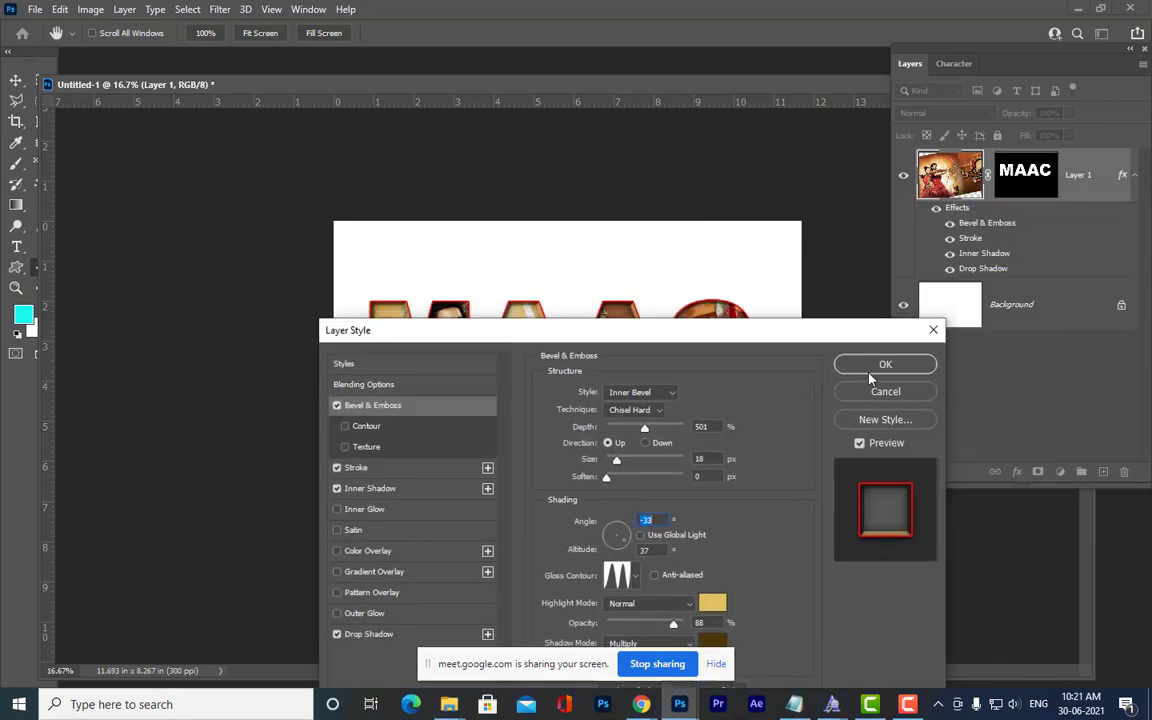
pyautogui.click(886, 363)
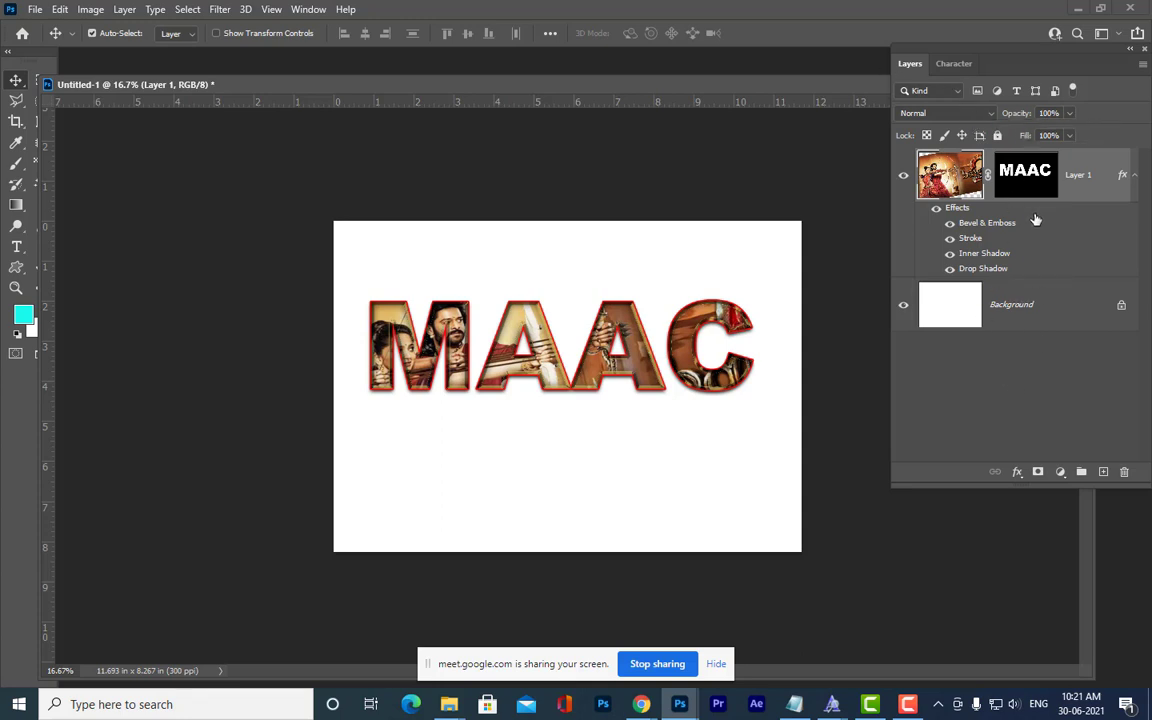
# Undo the layer effects, image transform, layer mask and Bahubali image placement, back to the plain red MAAC text.
pyautogui.moveTo(1036, 220)
pyautogui.mouseDown()
pyautogui.moveTo(507, 294)
pyautogui.moveTo(558, 325)
pyautogui.mouseUp()
pyautogui.hotkey('ctrl', 'z')
pyautogui.hotkey('ctrl', 'z')
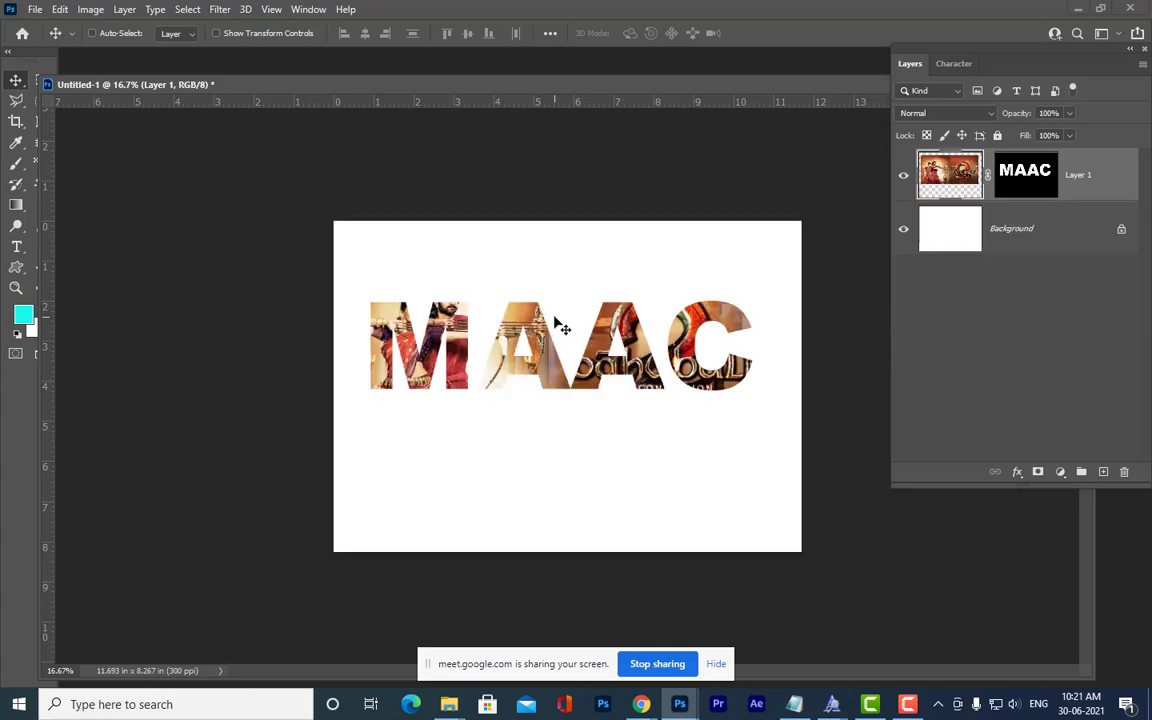
pyautogui.hotkey('ctrl', 'z')
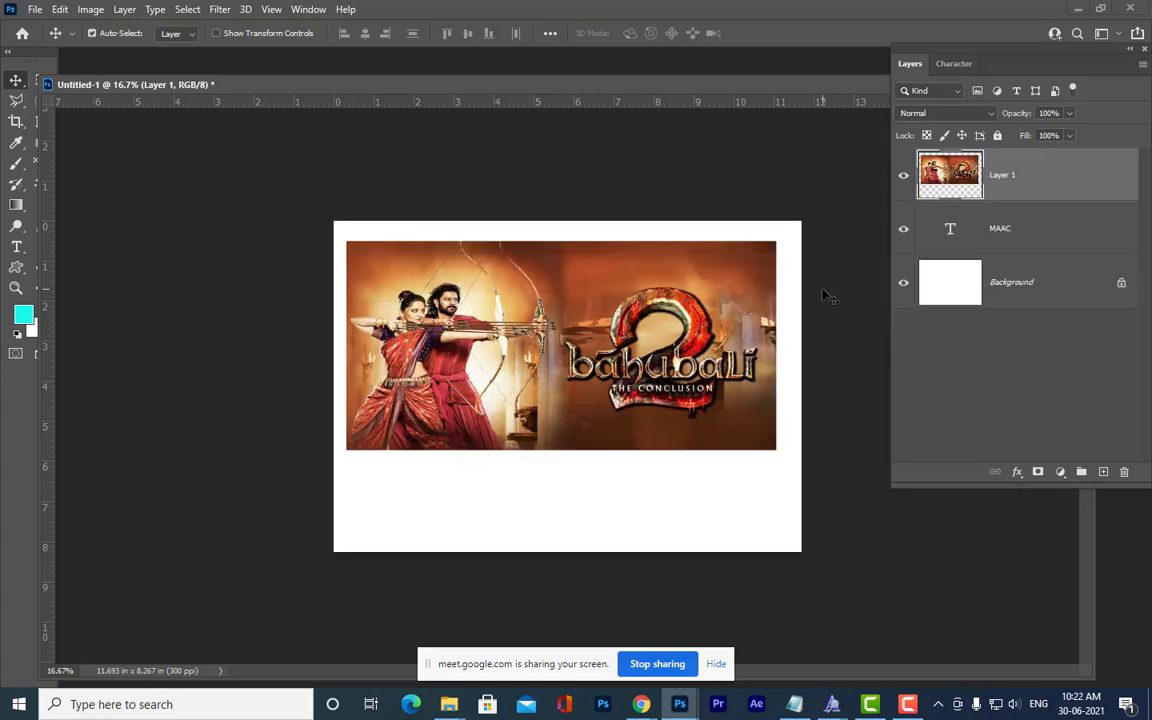
pyautogui.hotkey('ctrl', 'z')
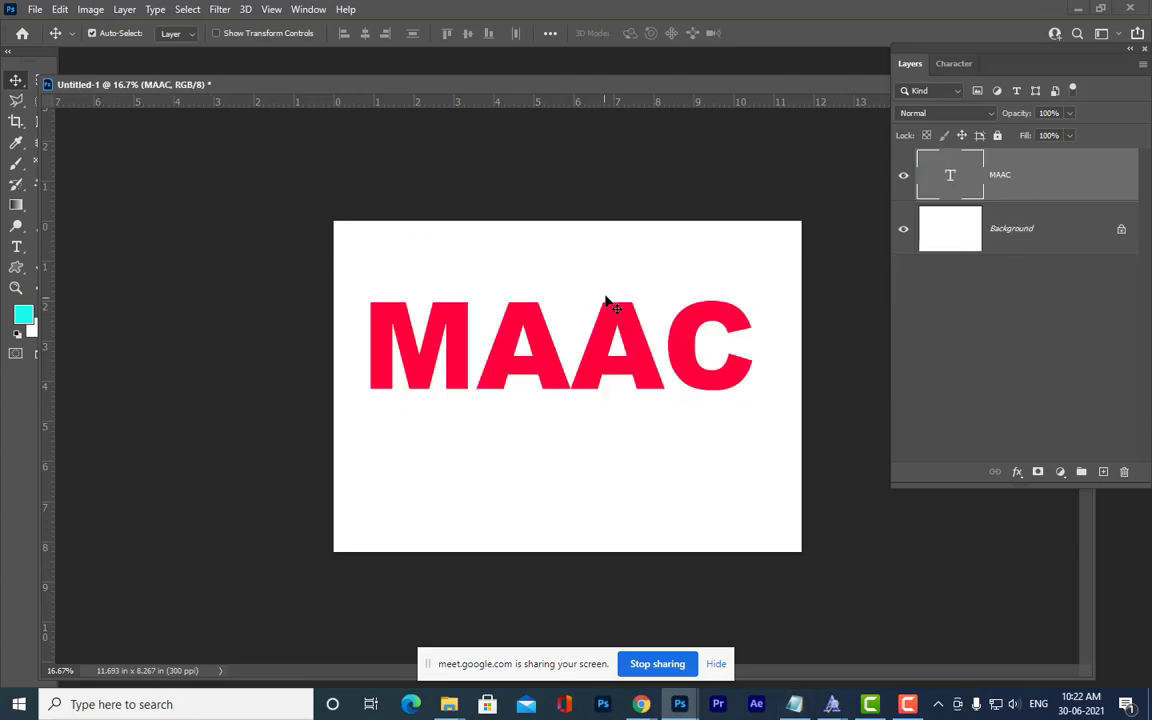
# Search the photoshop ref images folder for RAKUL and open the rakul image.
pyautogui.hotkey('ctrl', 'o')
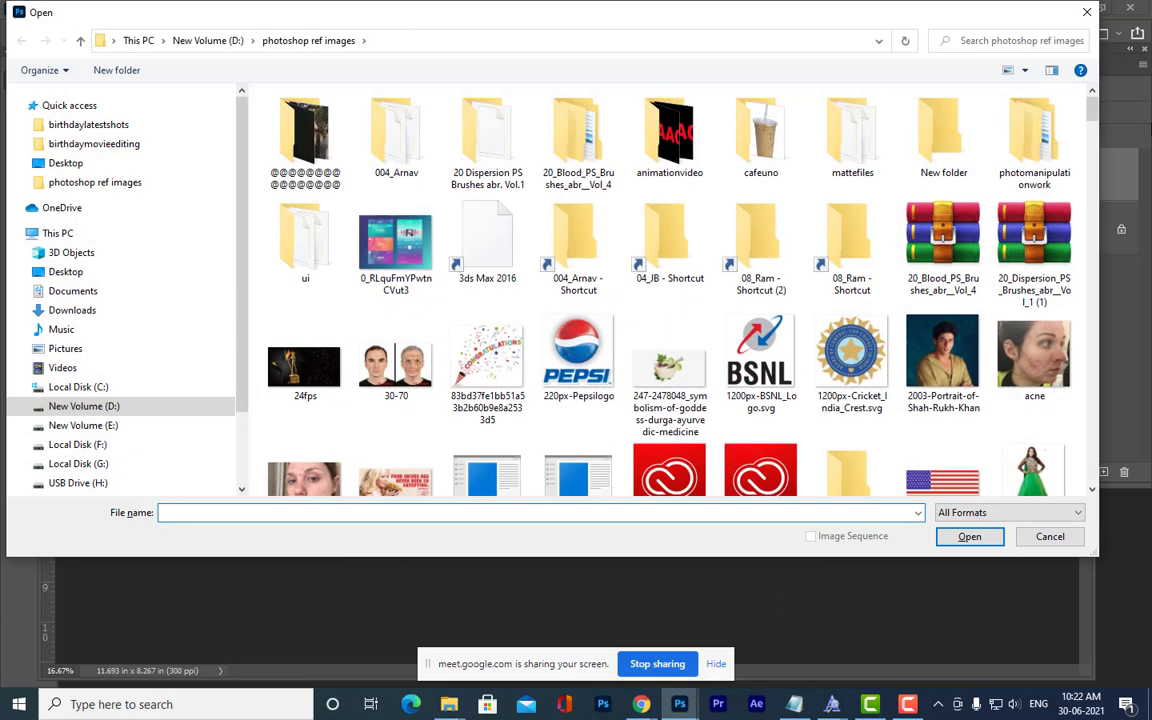
pyautogui.scroll(-5, 650, 290)
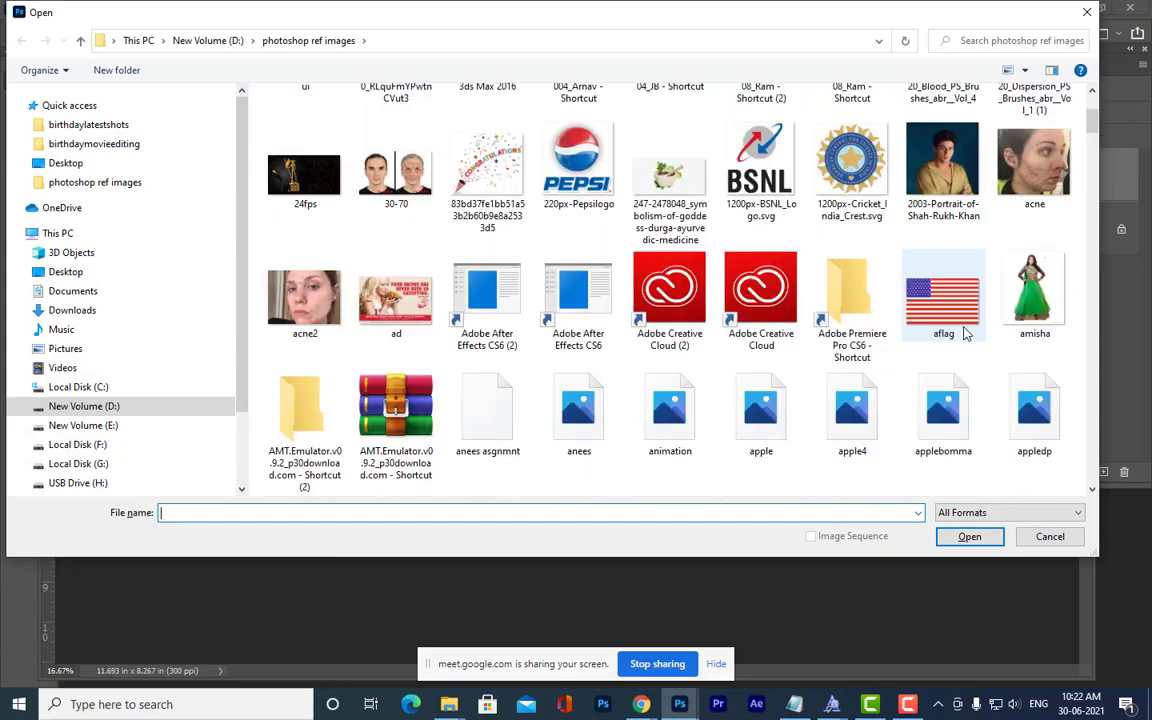
pyautogui.scroll(-5, 660, 330)
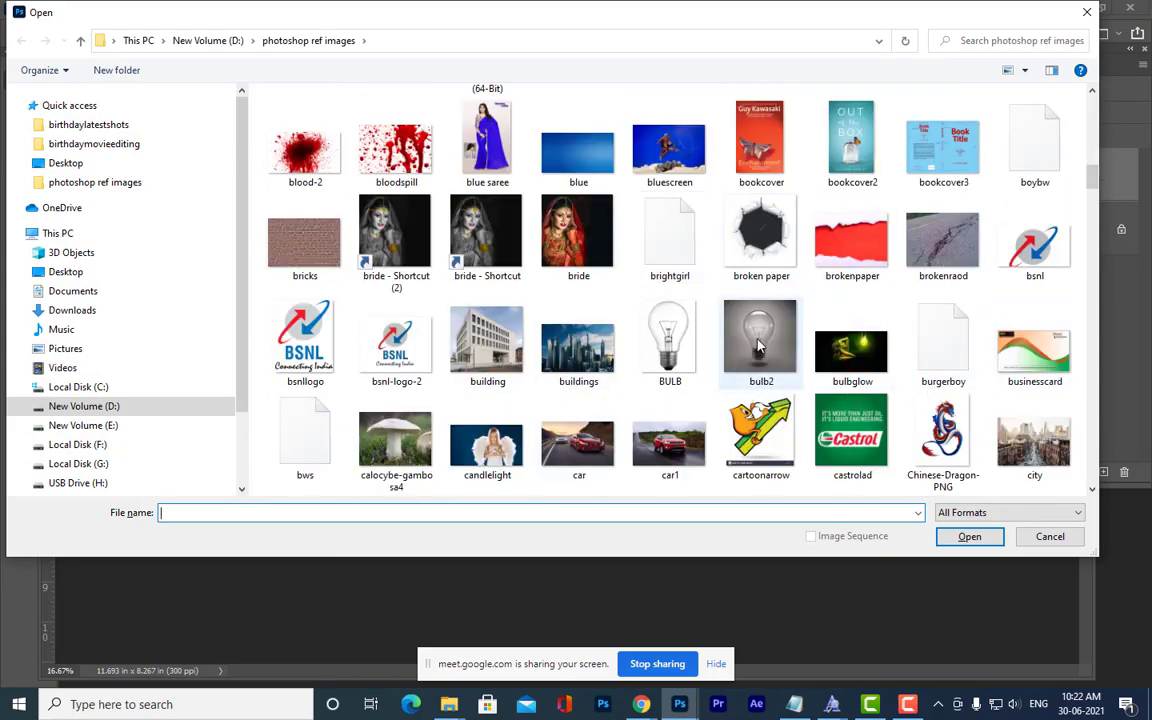
pyautogui.scroll(2, 757, 345)
pyautogui.scroll(-6, 757, 345)
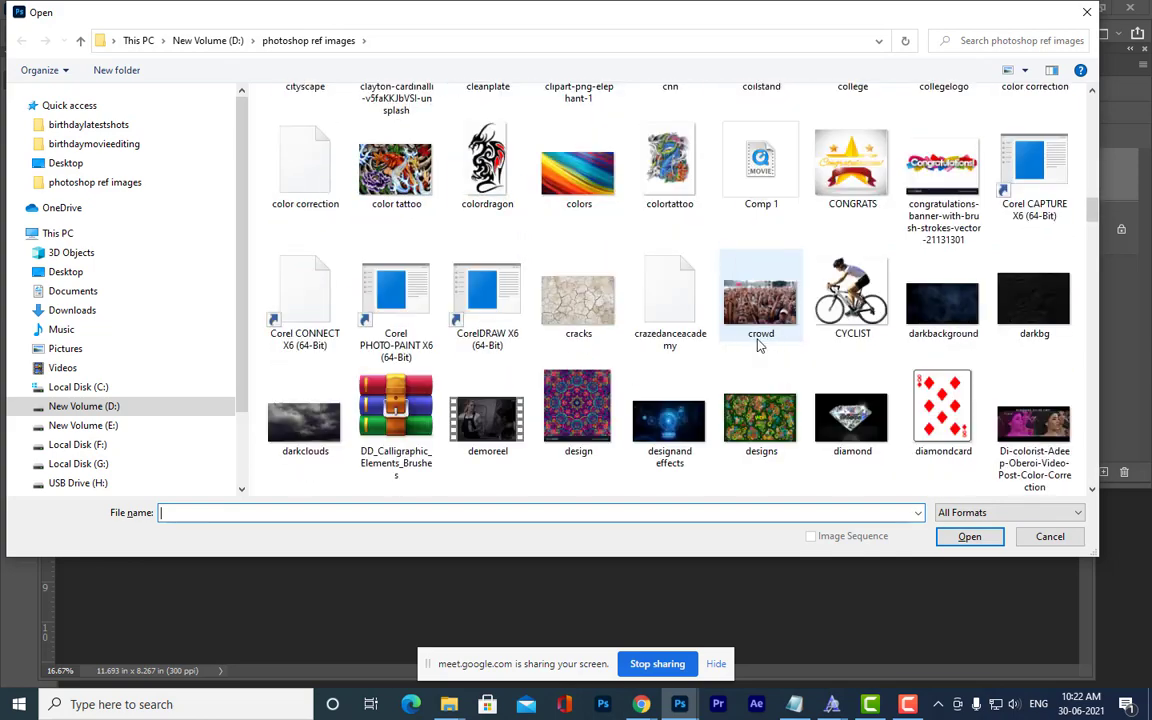
pyautogui.scroll(-5, 757, 345)
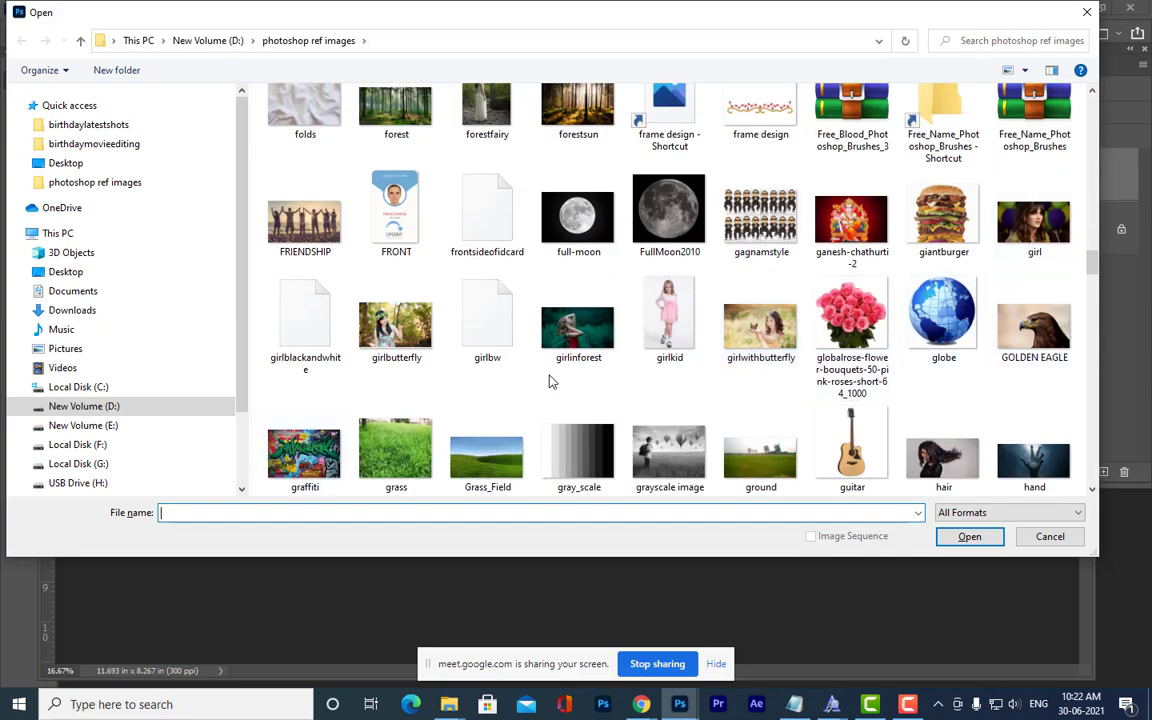
pyautogui.scroll(-5, 555, 379)
pyautogui.scroll(-5, 590, 290)
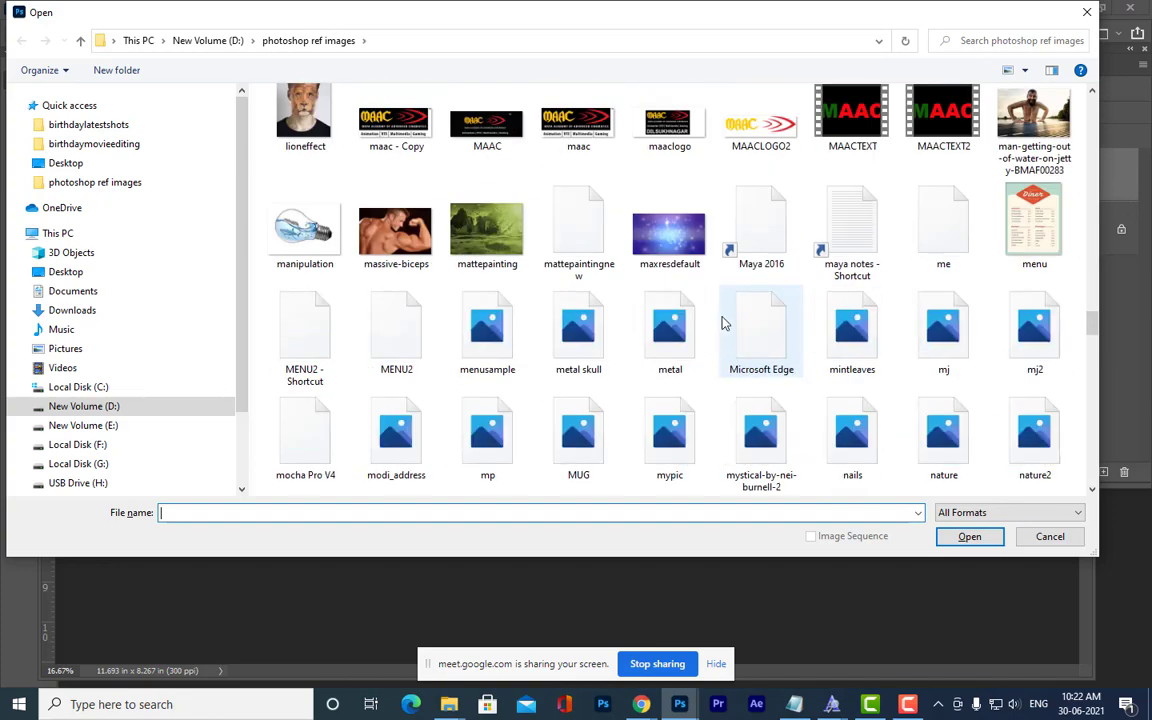
pyautogui.scroll(-8, 724, 323)
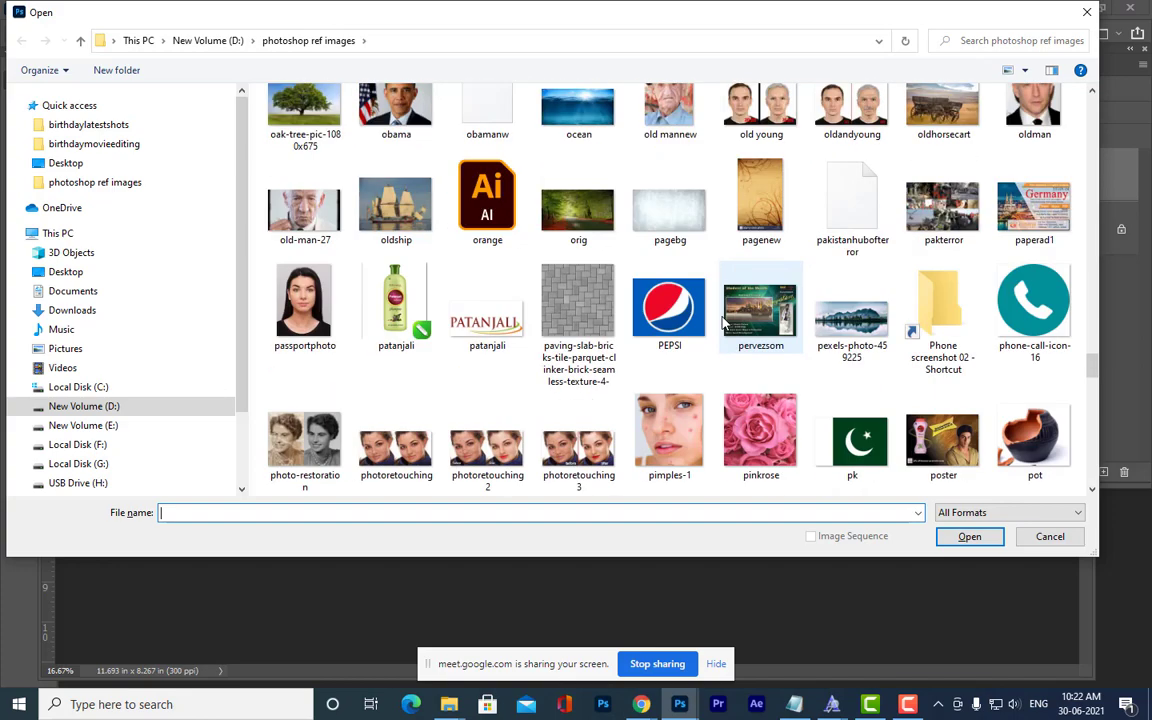
pyautogui.click(996, 42)
pyautogui.write('RAKUL')
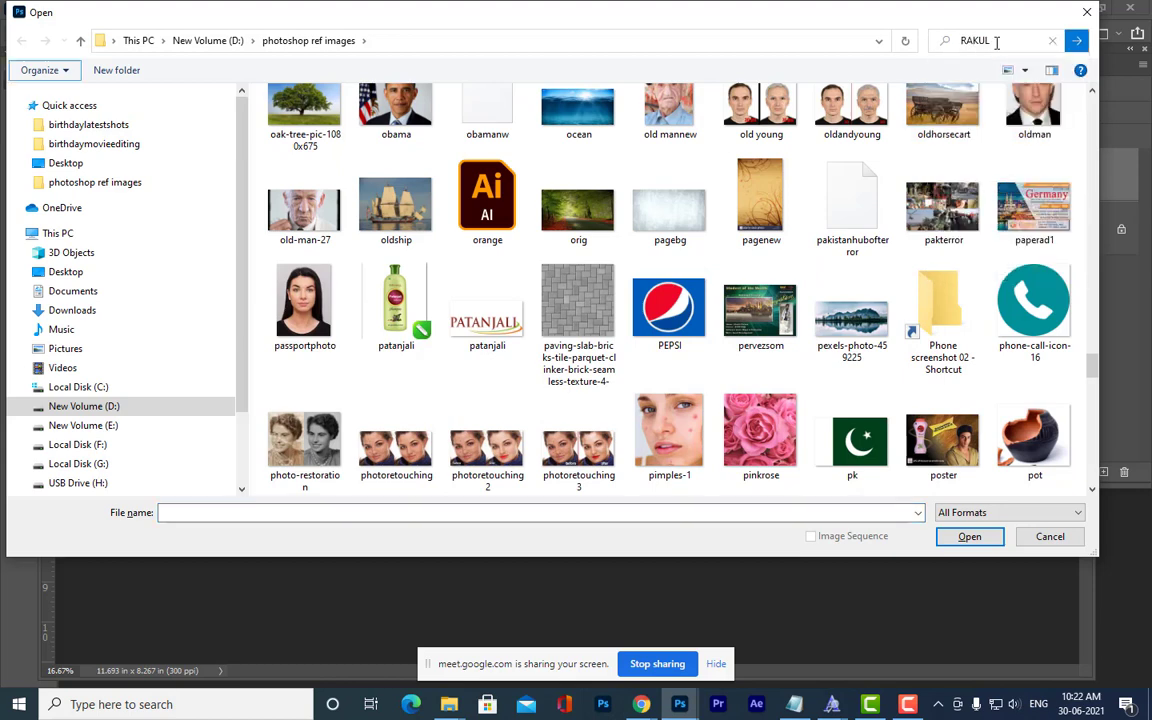
pyautogui.click(320, 118)
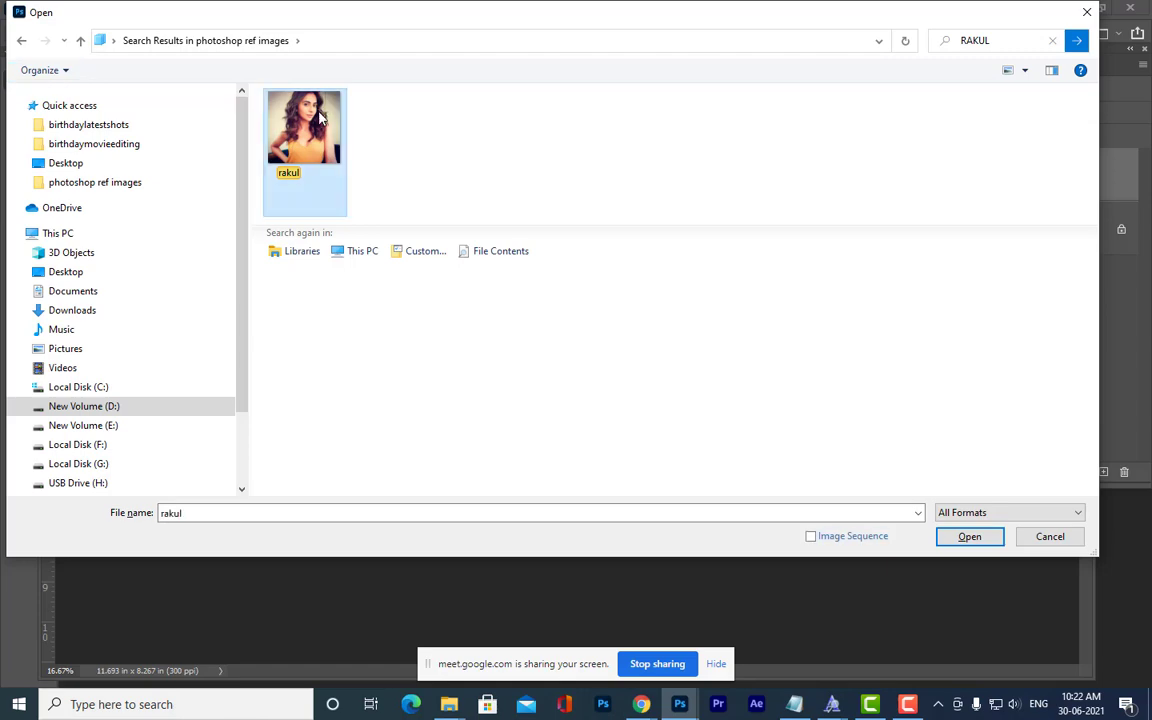
pyautogui.click(970, 537)
# Copy the rakul photo into the MAAC document over the letter M and close the source image.
pyautogui.moveTo(320, 85); pyautogui.dragTo(165, 285)
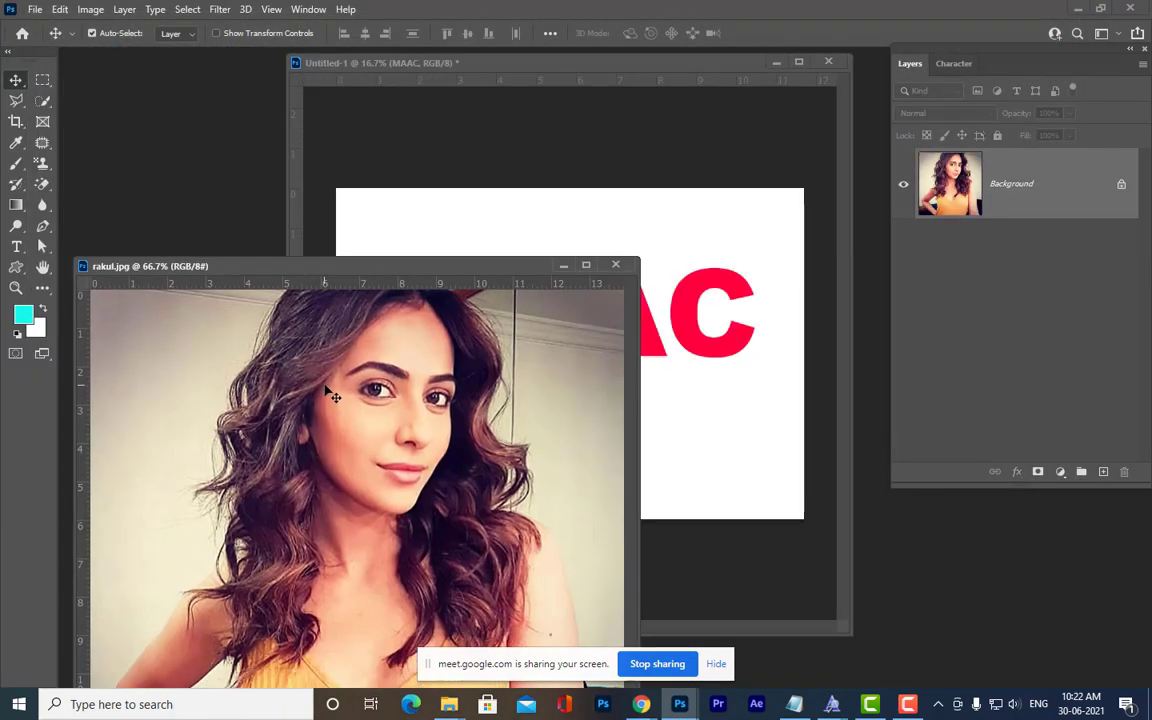
pyautogui.moveTo(298, 355); pyautogui.dragTo(425, 290)
pyautogui.click(239, 268)
pyautogui.click(615, 264)
# Free-transform the rakul photo proportionally larger so it extends past the letter M, and apply.
pyautogui.hotkey('ctrl', 't')
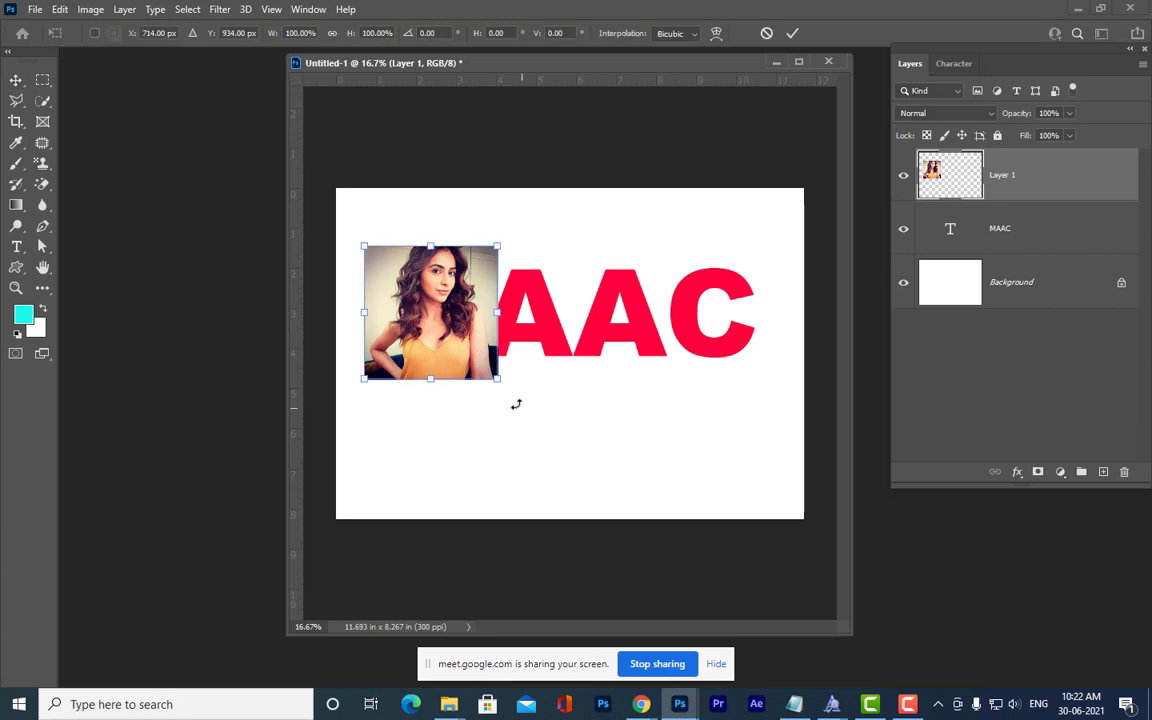
pyautogui.moveTo(498, 386); pyautogui.dragTo(511, 363)
pyautogui.press('Return')
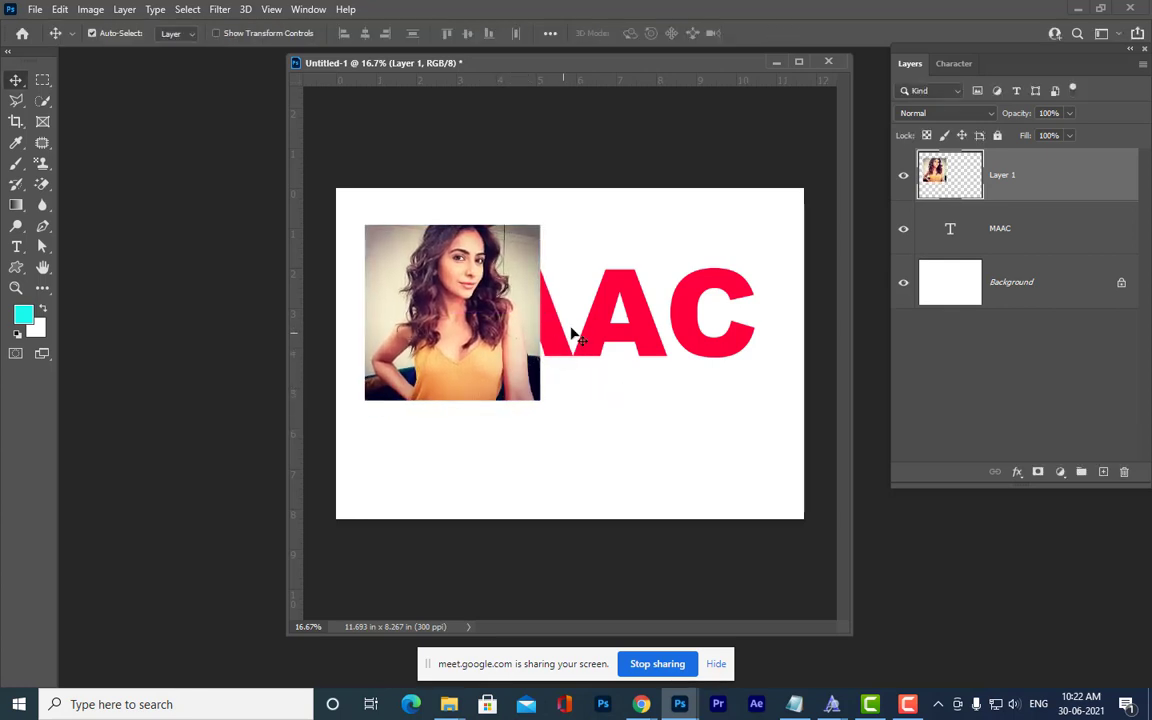
# Open the 2003-Portrait-of-Shah-Rukh-Khan image from the photoshop ref images folder.
pyautogui.hotkey('ctrl', 'o')
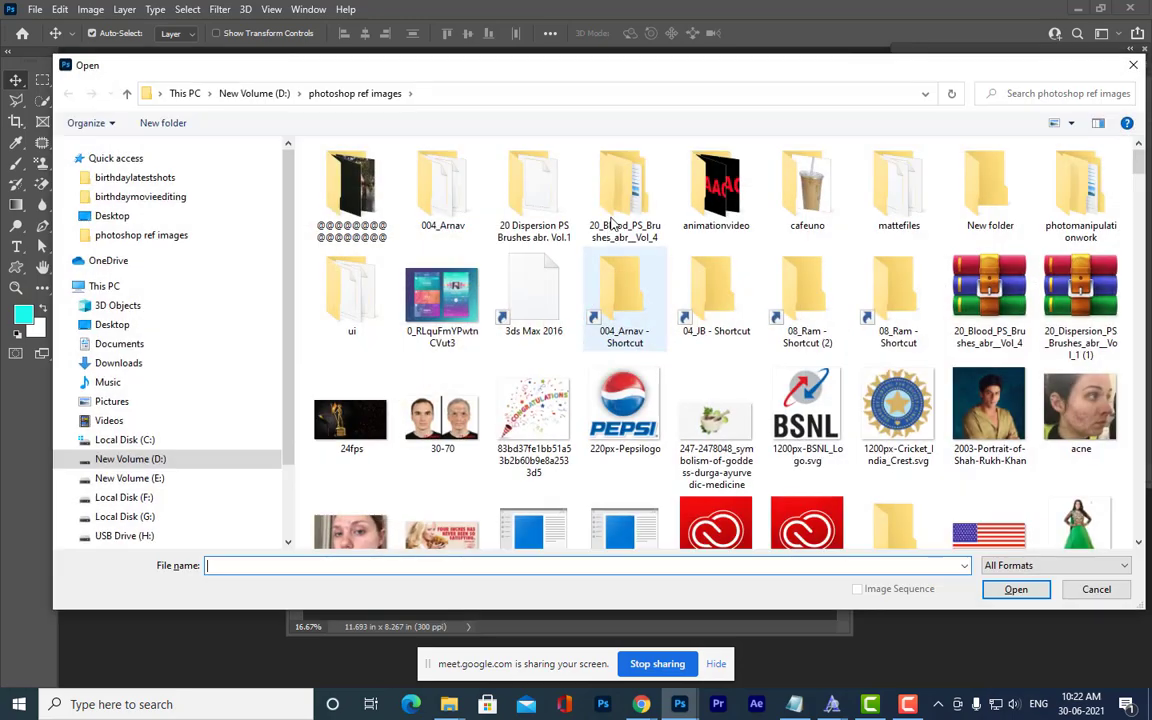
pyautogui.click(988, 405)
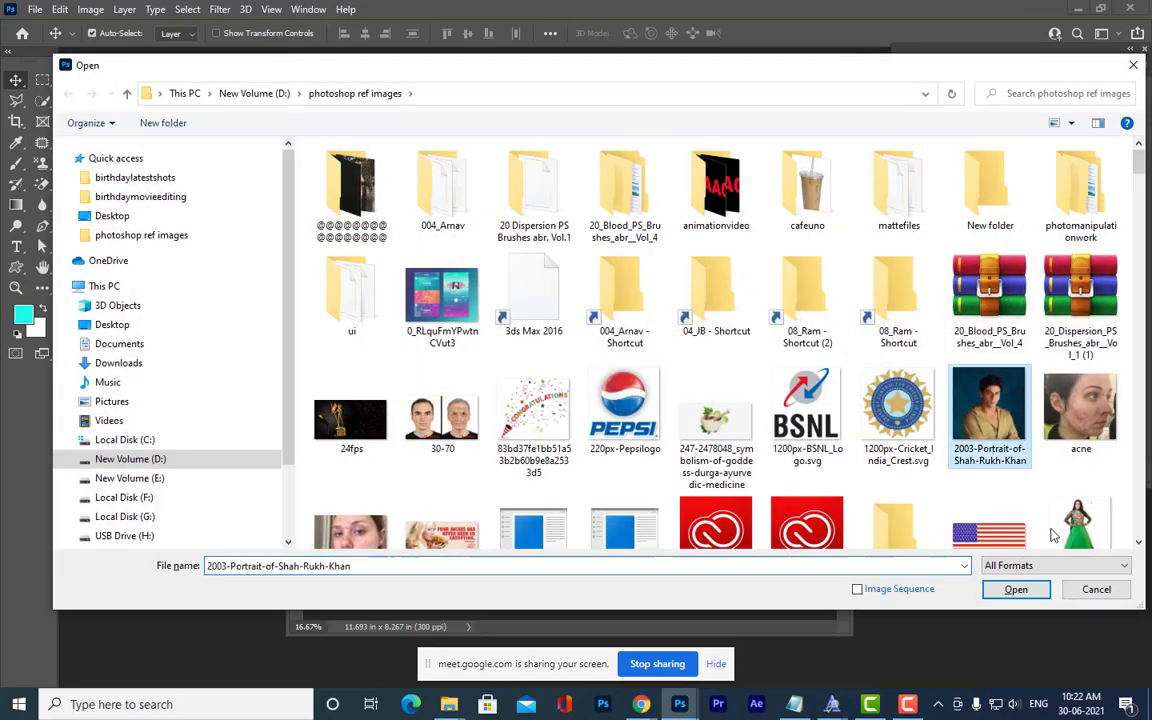
pyautogui.click(1016, 590)
# Copy the Shah Rukh Khan portrait into the MAAC document beside the rakul photo and close the source image.
pyautogui.moveTo(568, 87); pyautogui.dragTo(77, 290)
pyautogui.moveTo(226, 364); pyautogui.dragTo(585, 248)
pyautogui.click(229, 297)
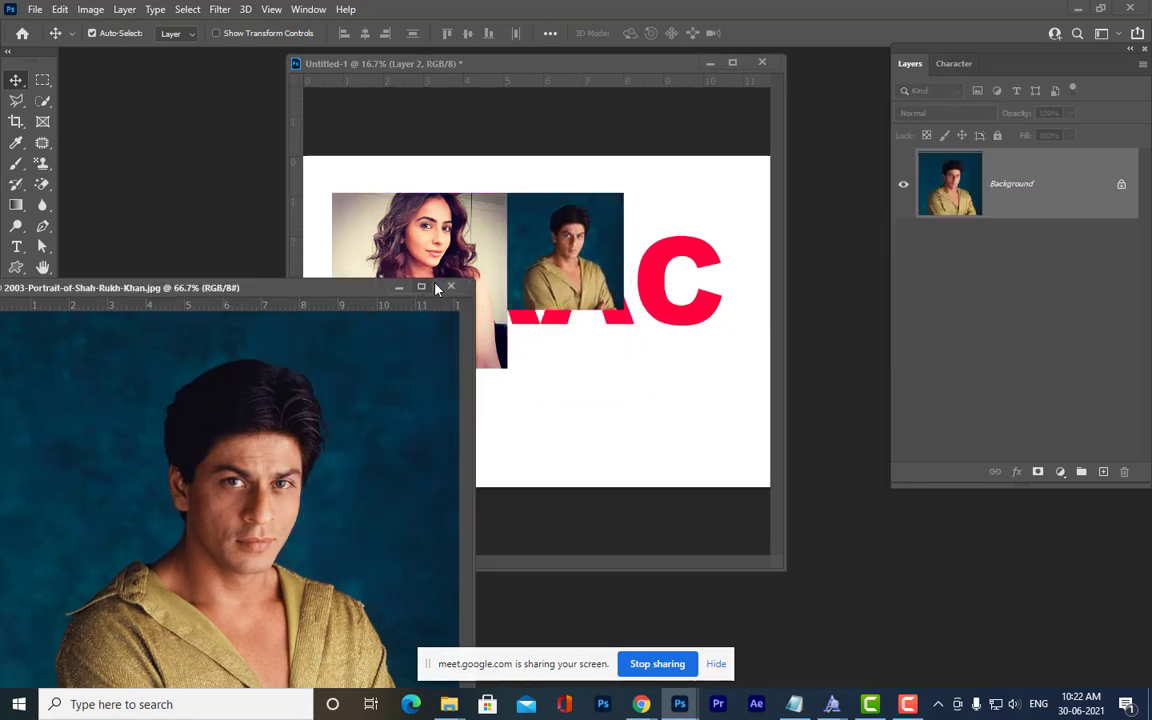
pyautogui.click(450, 286)
# Free-transform the Shah Rukh Khan portrait to 102.39% scale over the second A of MAAC, and apply.
pyautogui.press('ctrl')
pyautogui.hotkey('ctrl', 't')
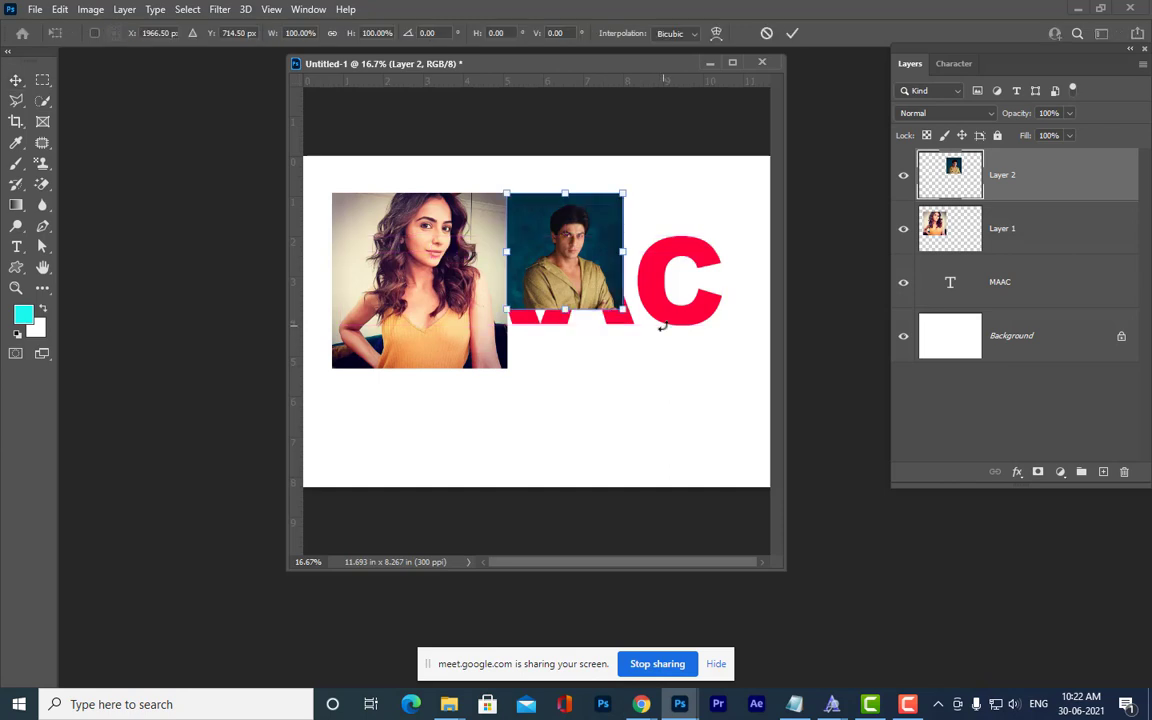
pyautogui.moveTo(622, 306); pyautogui.dragTo(686, 366)
pyautogui.moveTo(684, 193); pyautogui.dragTo(656, 220)
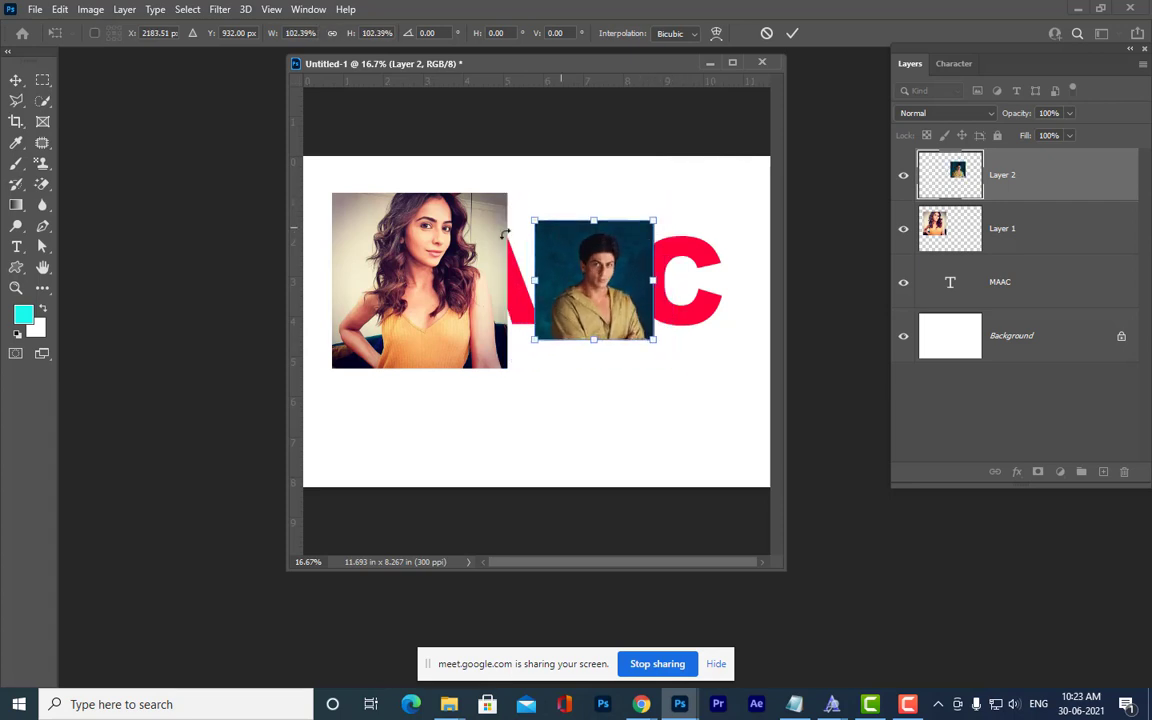
pyautogui.press('Return')
# Free-transform the rakul photo to 73.08% scale, position it so it just covers the letter M, and apply.
pyautogui.moveTo(446, 246); pyautogui.dragTo(462, 247)
pyautogui.hotkey('ctrl', 't')
pyautogui.moveTo(524, 188); pyautogui.dragTo(499, 217)
pyautogui.moveTo(464, 257); pyautogui.dragTo(433, 261)
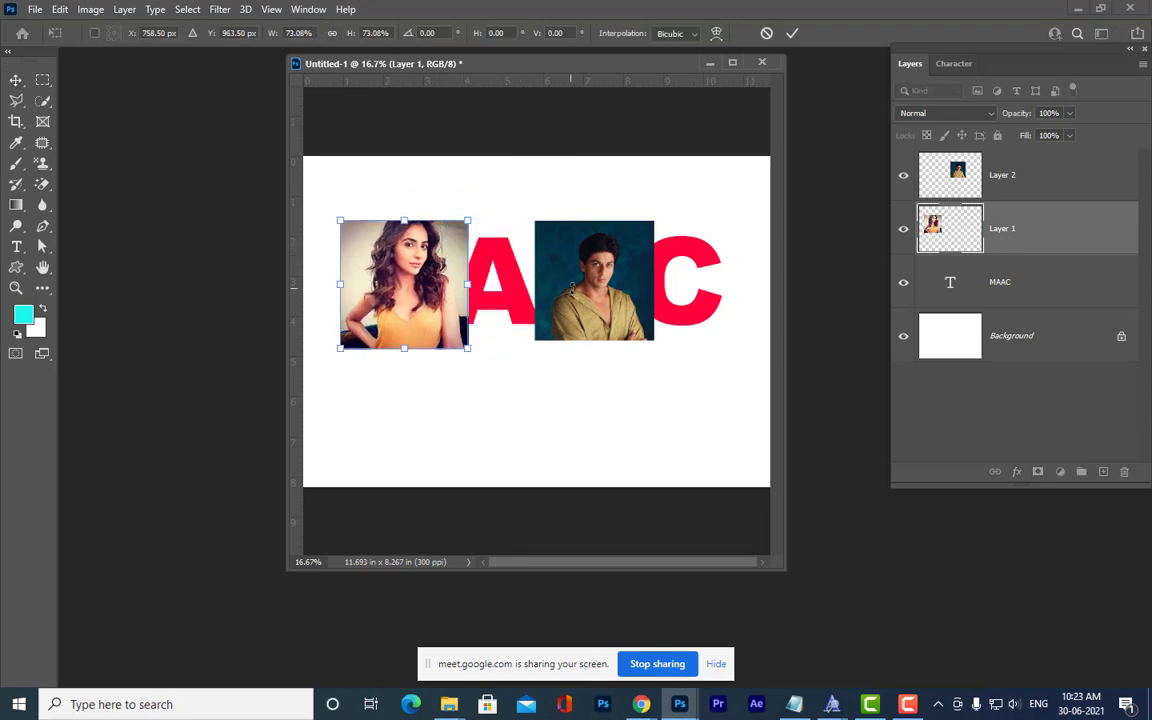
pyautogui.press('Return')
# Move the Shah Rukh Khan portrait against the rakul photo over the first A, scale it to 94.32%, and apply.
pyautogui.moveTo(600, 274); pyautogui.dragTo(533, 280)
pyautogui.hotkey('ctrl', 't')
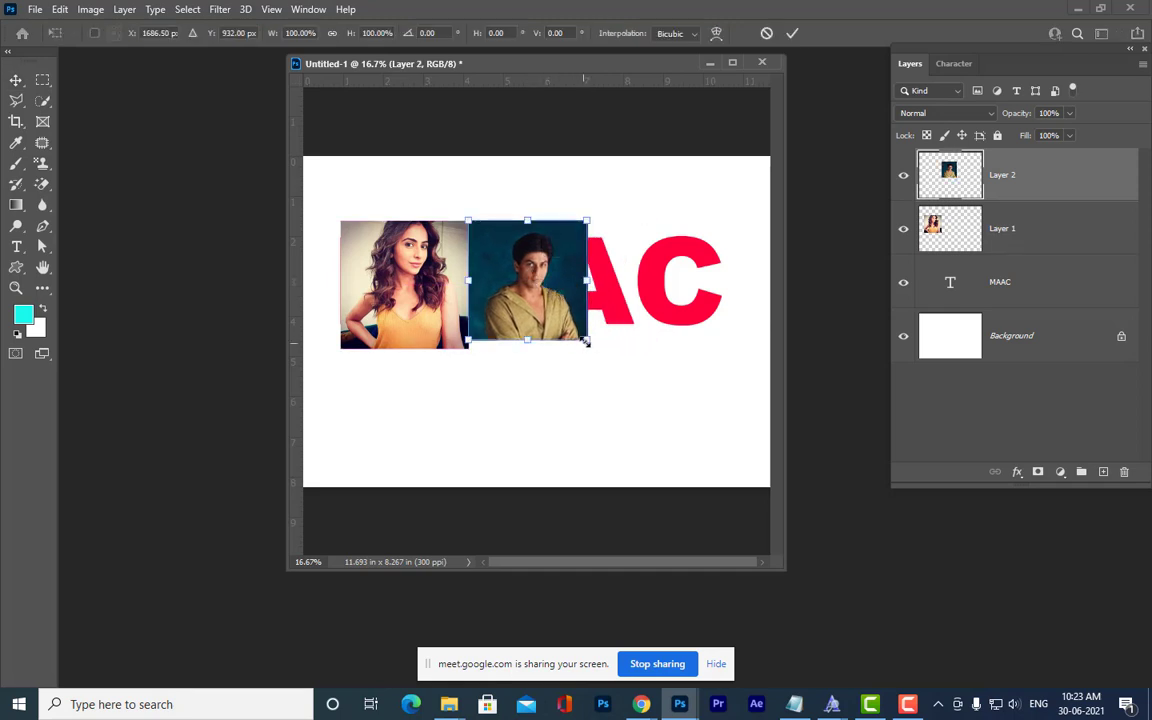
pyautogui.moveTo(586, 342)
pyautogui.mouseDown()
pyautogui.moveTo(597, 347)
pyautogui.moveTo(581, 336)
pyautogui.mouseUp()
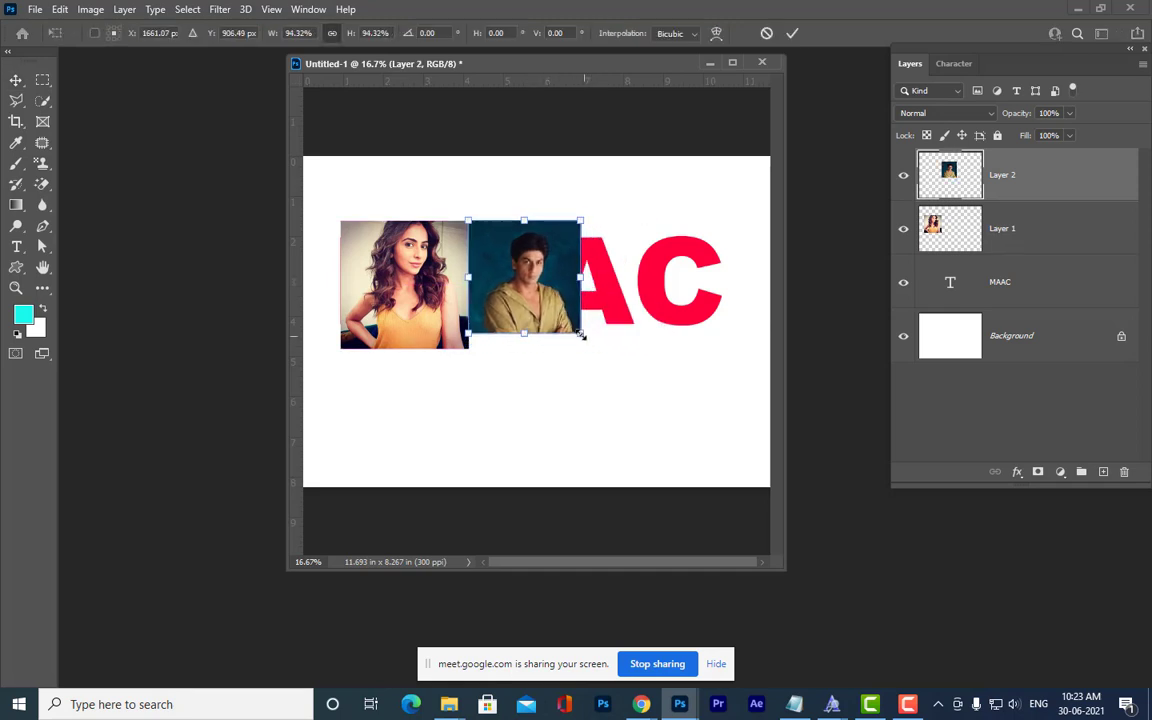
pyautogui.press('Return')
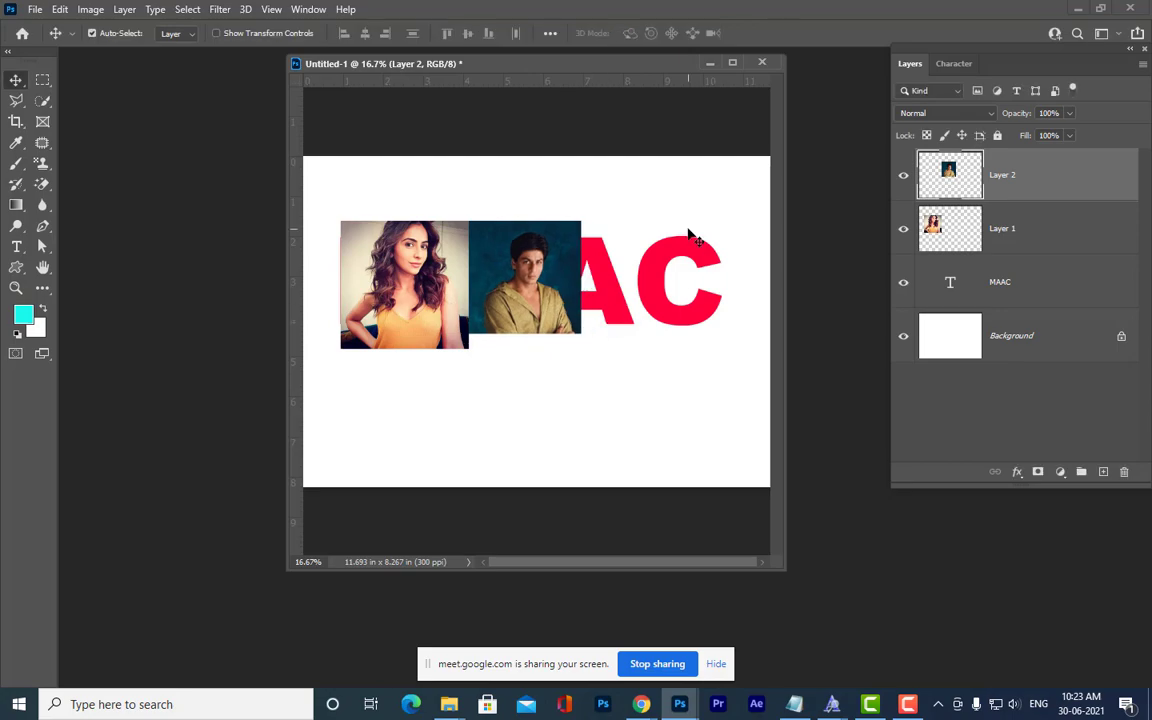
# Open the priyanka chopra image from the photoshop ref images folder.
pyautogui.press('ctrl')
pyautogui.hotkey('ctrl', 'o')
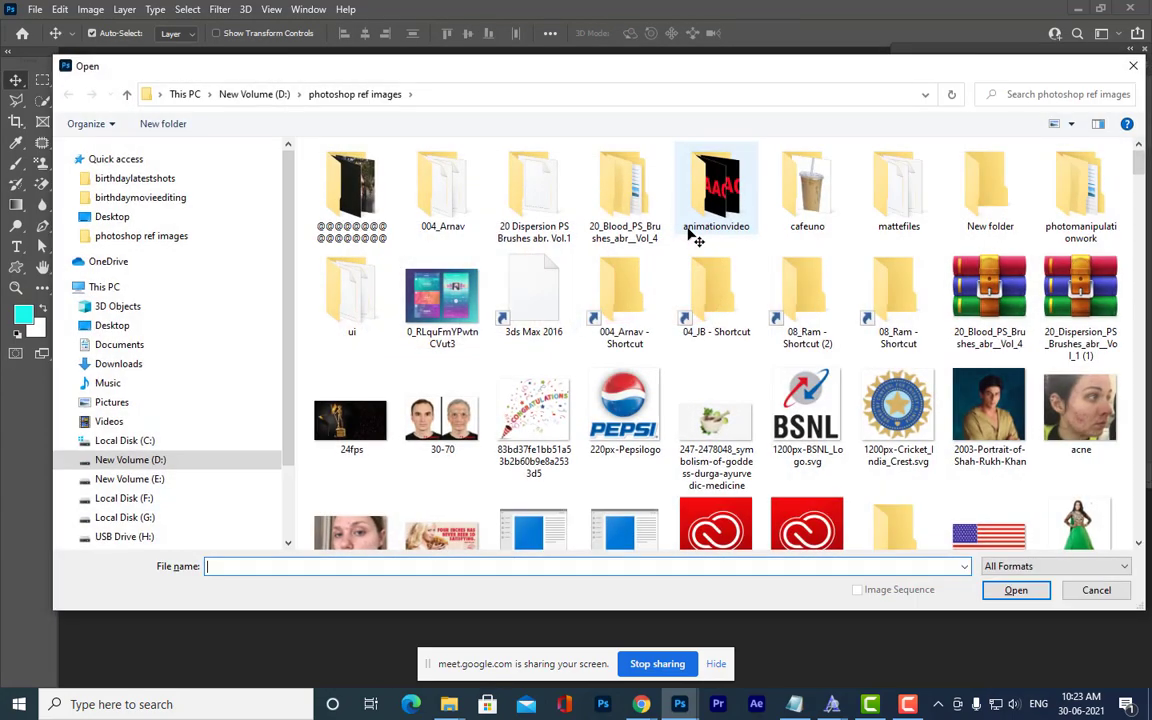
pyautogui.scroll(-10, 828, 262)
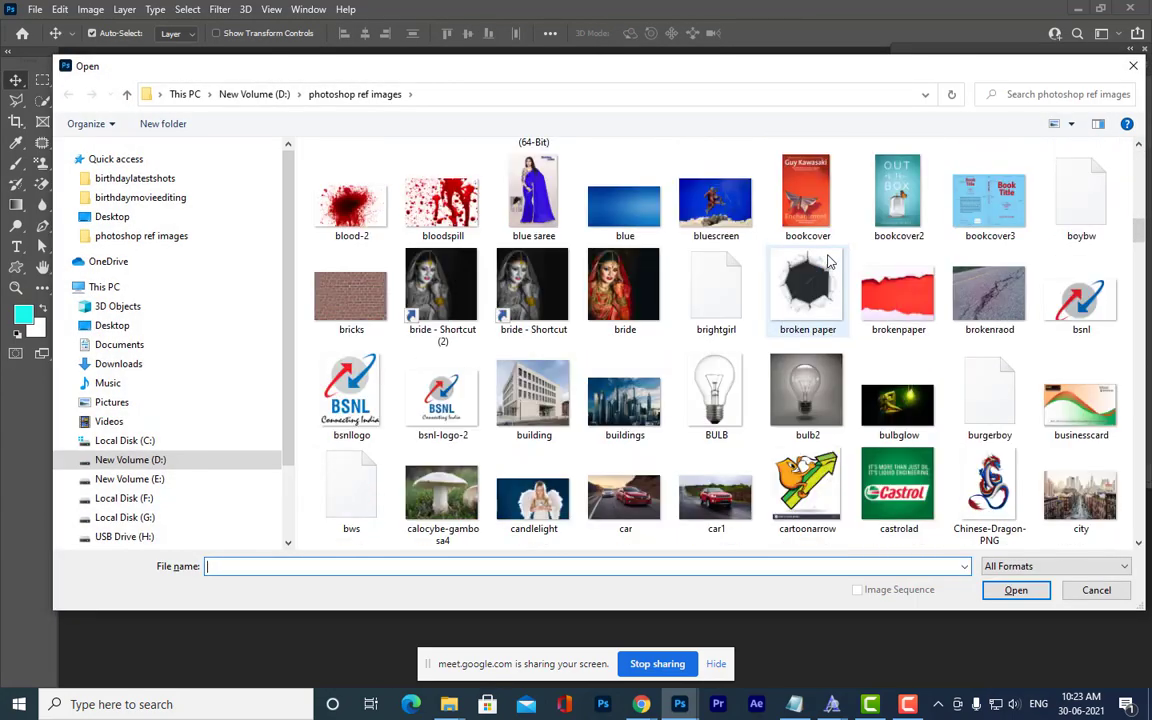
pyautogui.scroll(-10, 828, 262)
pyautogui.scroll(-15, 828, 262)
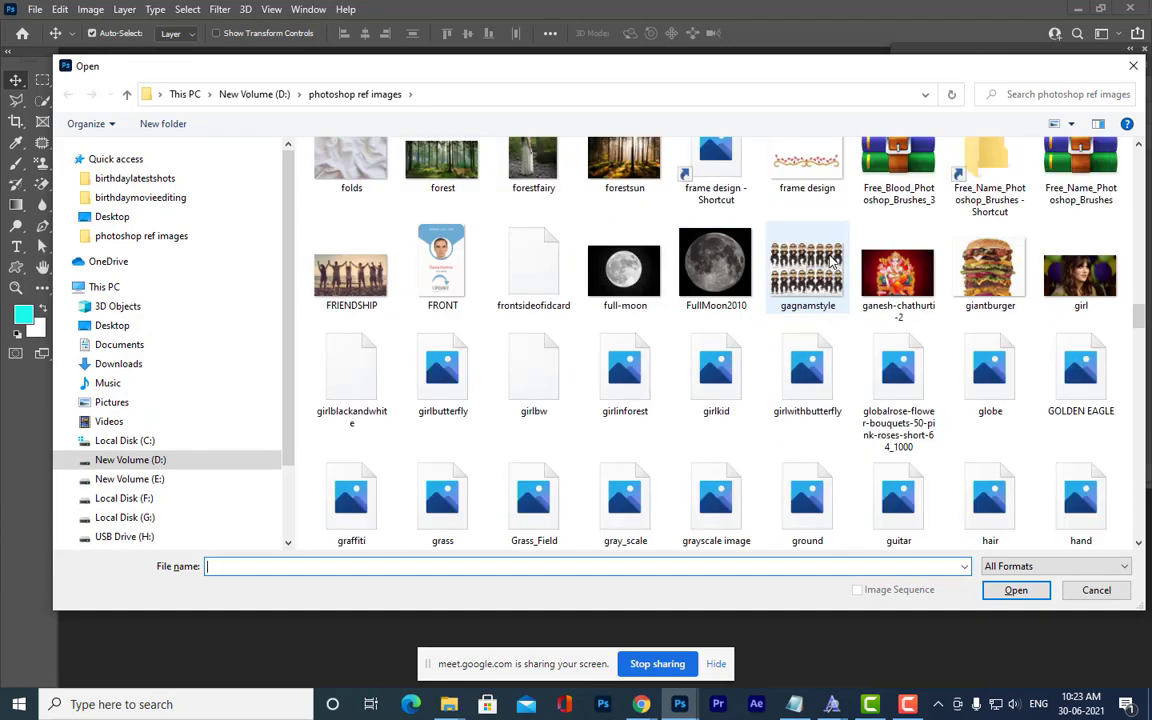
pyautogui.scroll(-8, 828, 260)
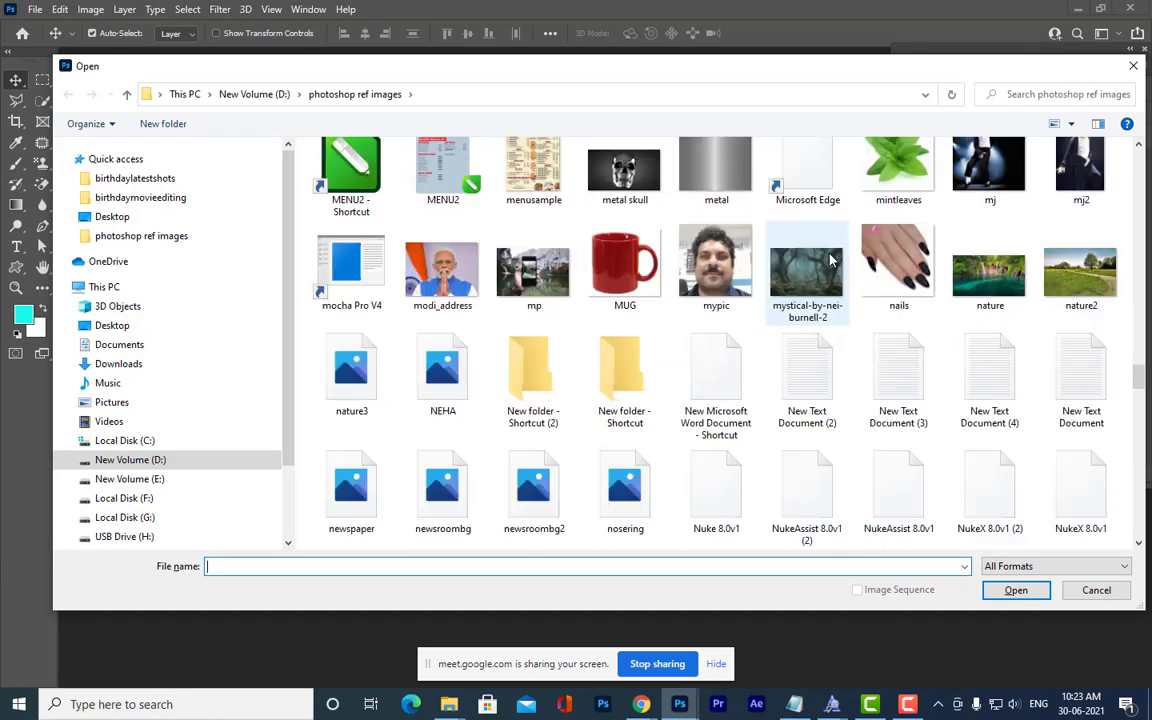
pyautogui.scroll(-7, 828, 260)
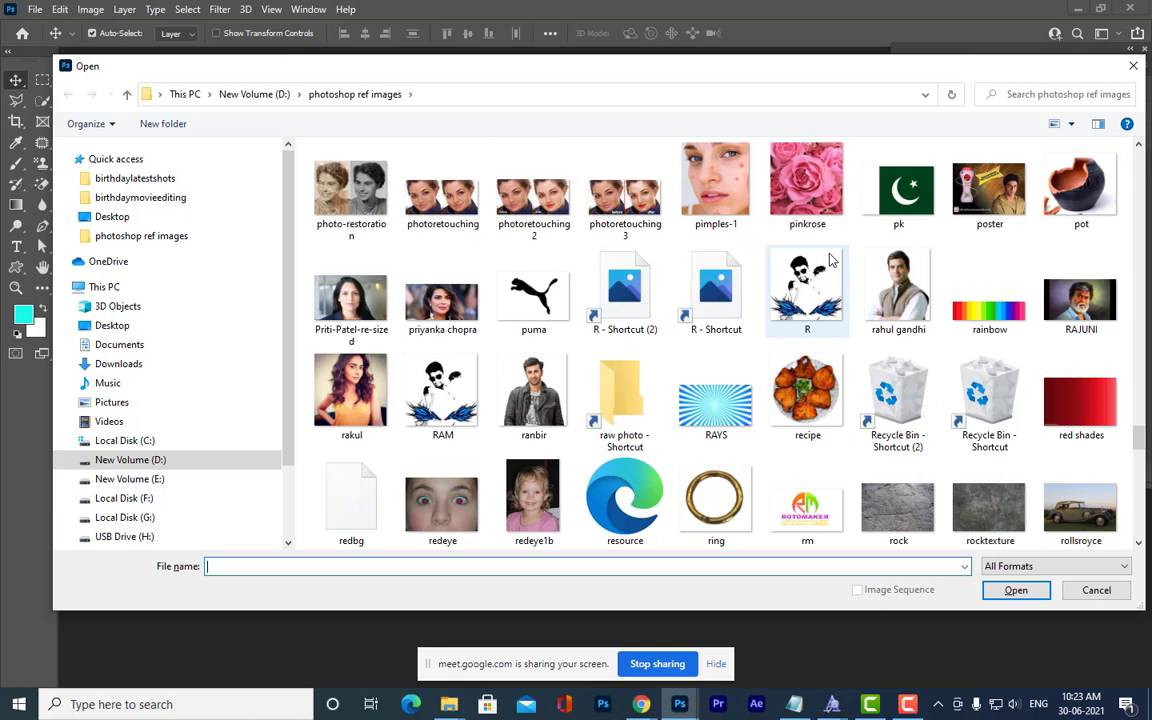
pyautogui.click(440, 298)
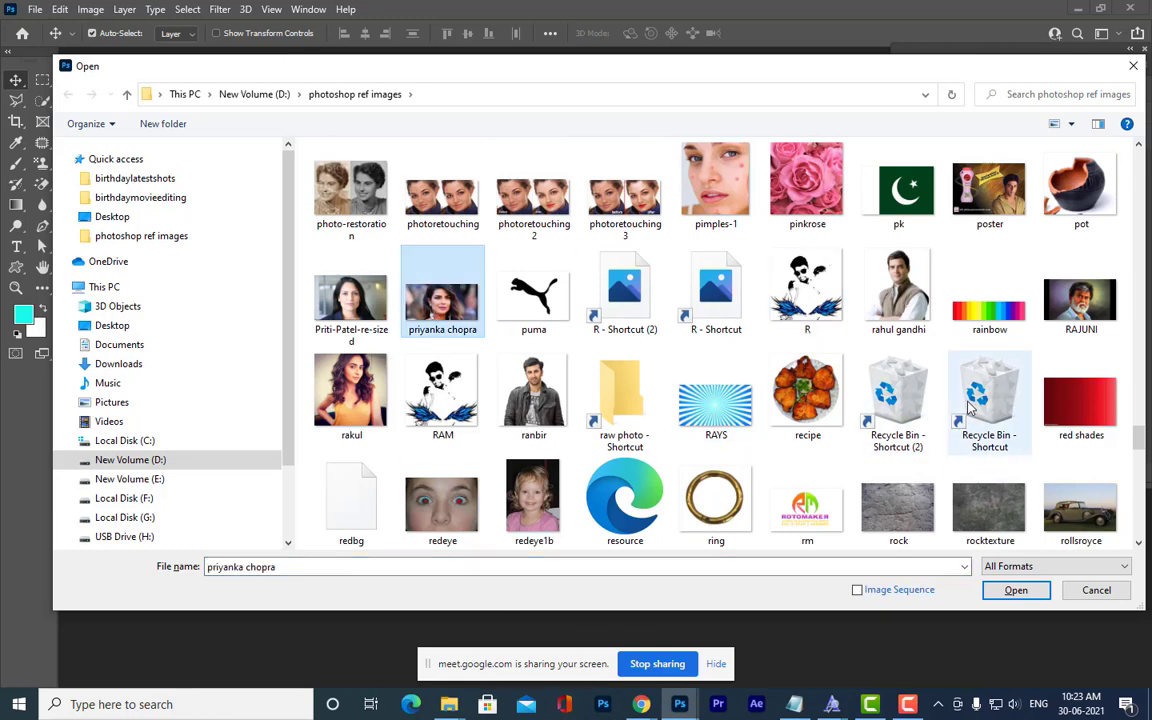
pyautogui.scroll(-5, 968, 405)
pyautogui.scroll(-5, 968, 406)
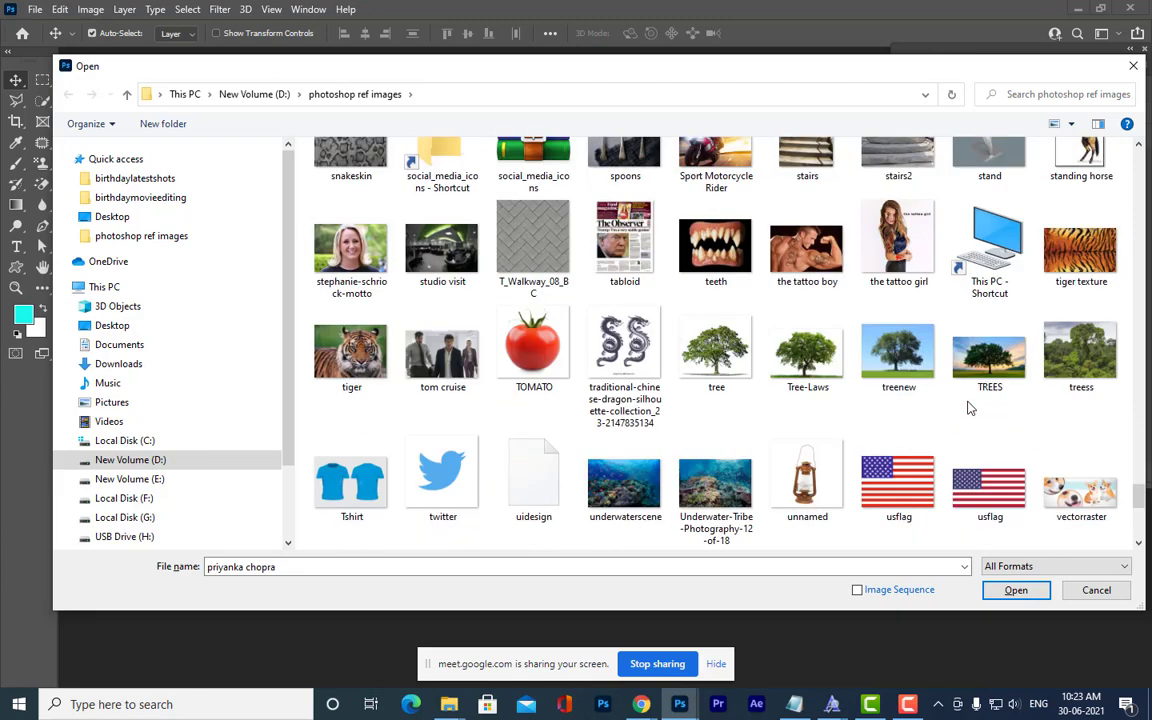
pyautogui.scroll(-5, 968, 407)
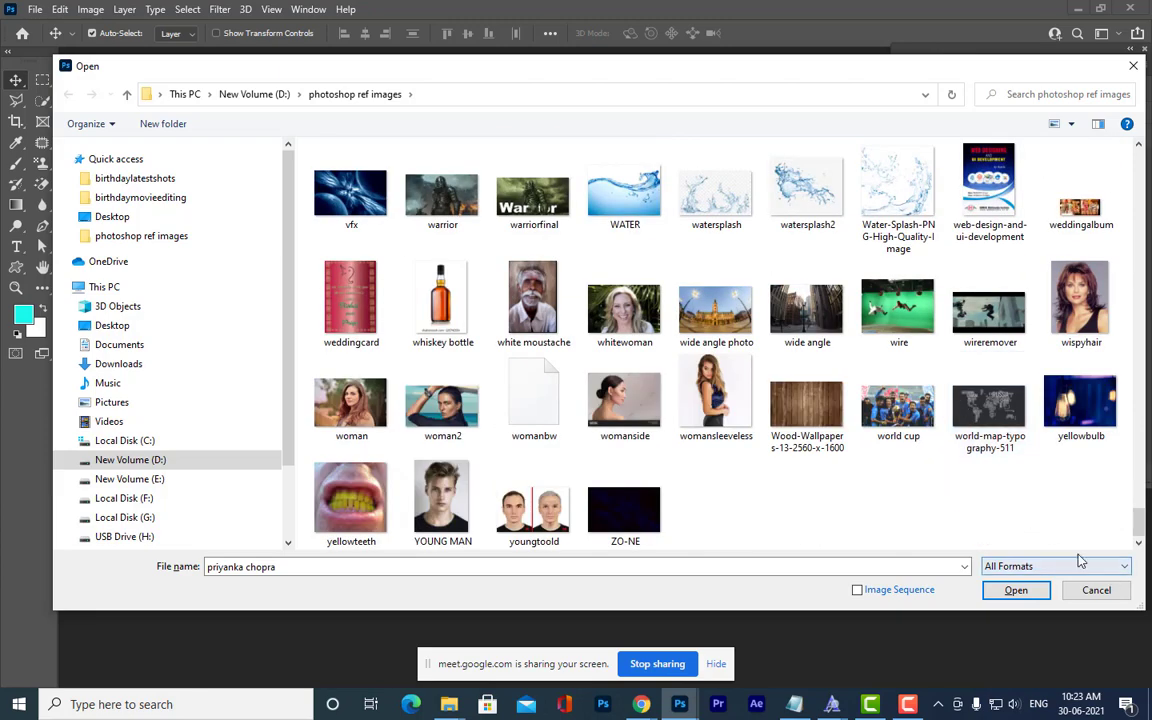
pyautogui.click(1028, 596)
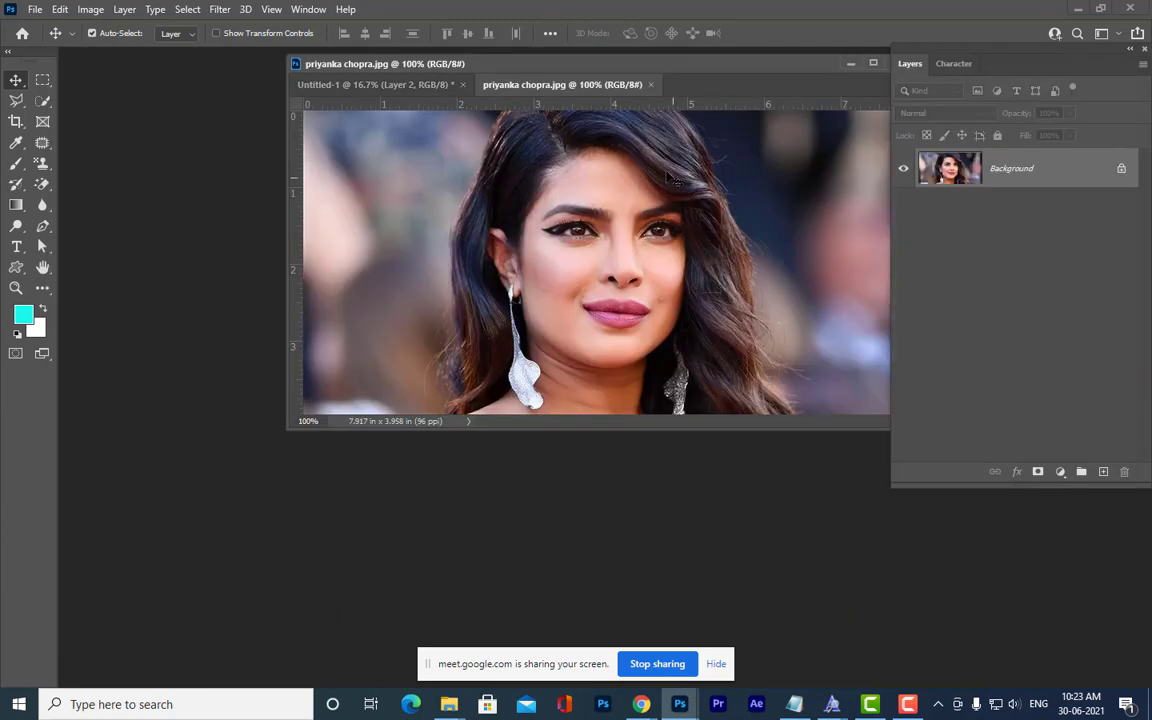
# Float the priyanka chopra image in its own window and copy the portrait into the MAAC document.
pyautogui.moveTo(669, 68); pyautogui.dragTo(606, 141)
pyautogui.moveTo(532, 160); pyautogui.dragTo(157, 401)
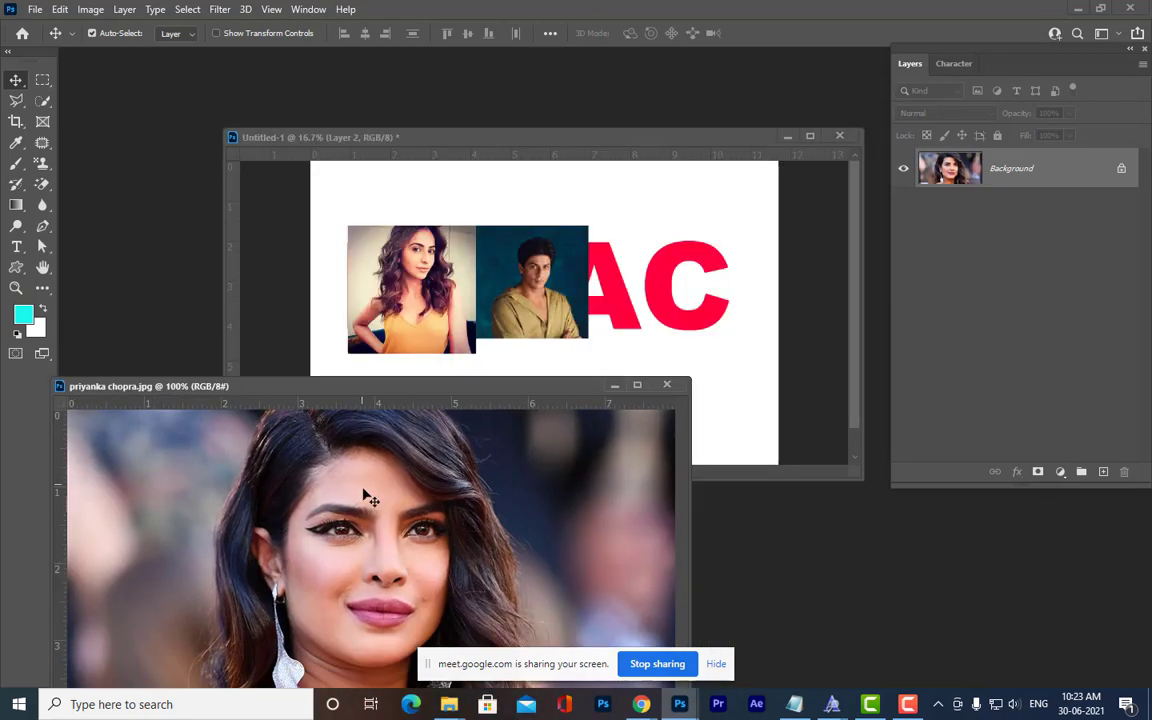
pyautogui.moveTo(358, 508); pyautogui.dragTo(788, 324)
# Free-transform the Priyanka Chopra portrait to 198.45% scale over the letters A and C beside the Shah Rukh Khan portrait, apply, and close the source image.
pyautogui.hotkey('ctrl', 't')
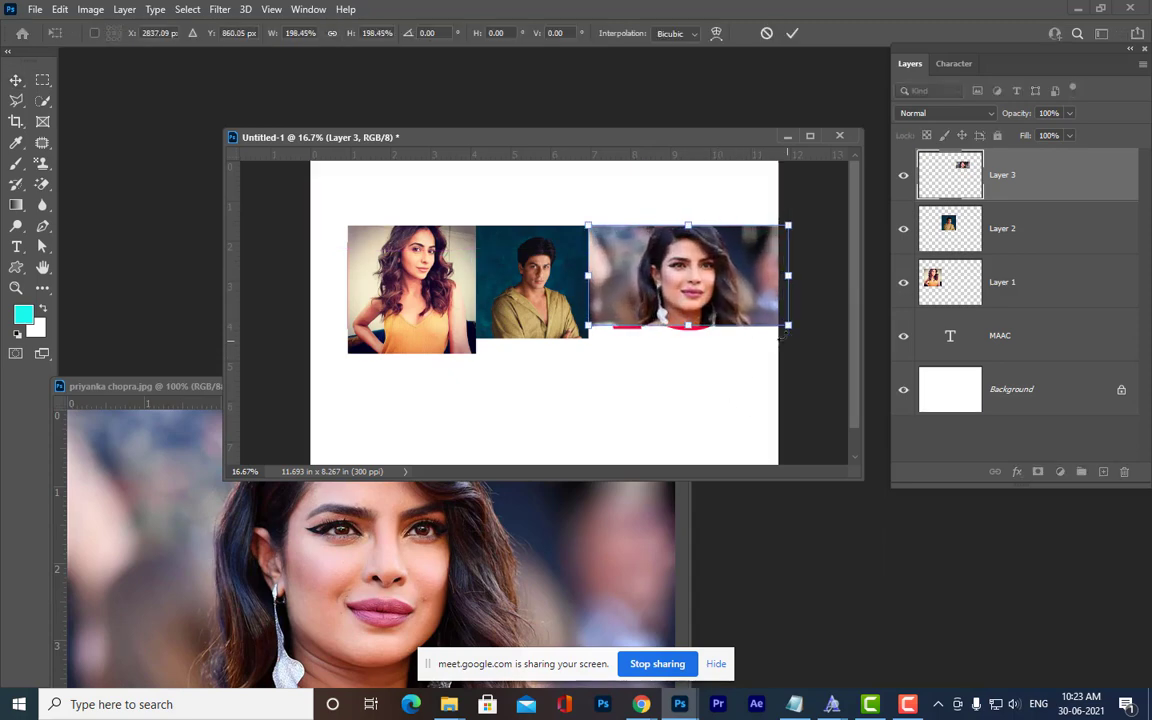
pyautogui.moveTo(699, 284)
pyautogui.mouseDown()
pyautogui.moveTo(688, 311)
pyautogui.moveTo(693, 290)
pyautogui.mouseUp()
pyautogui.press('Return')
pyautogui.click(640, 510)
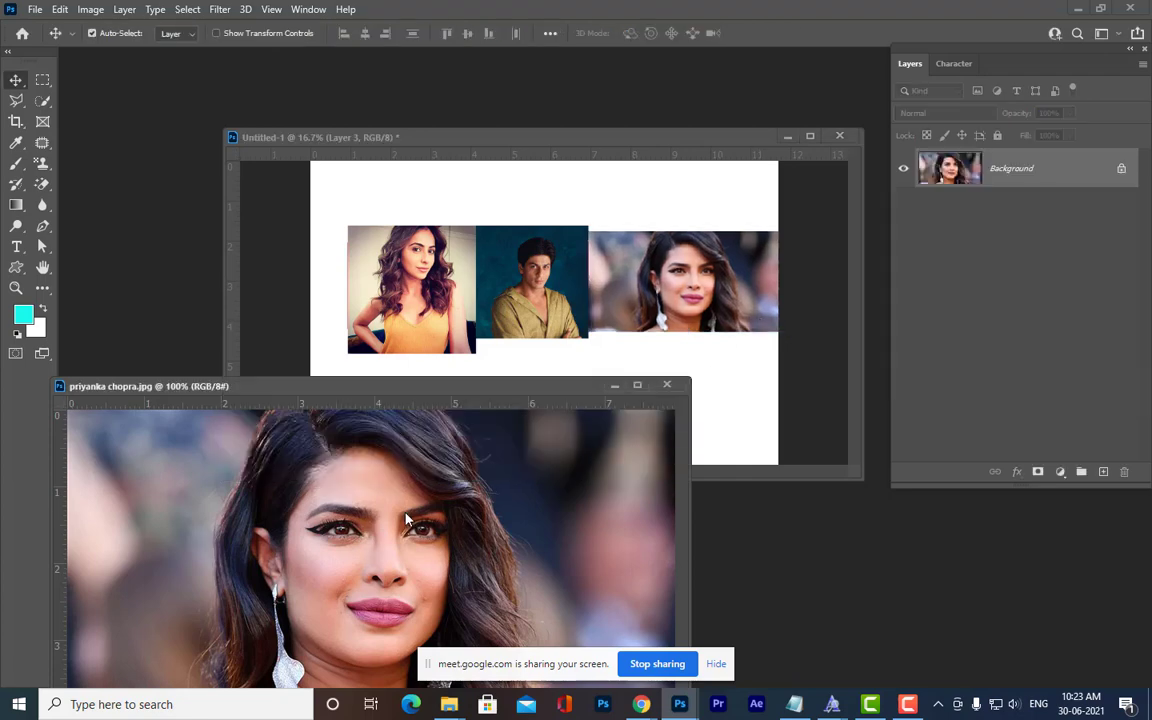
pyautogui.click(684, 385)
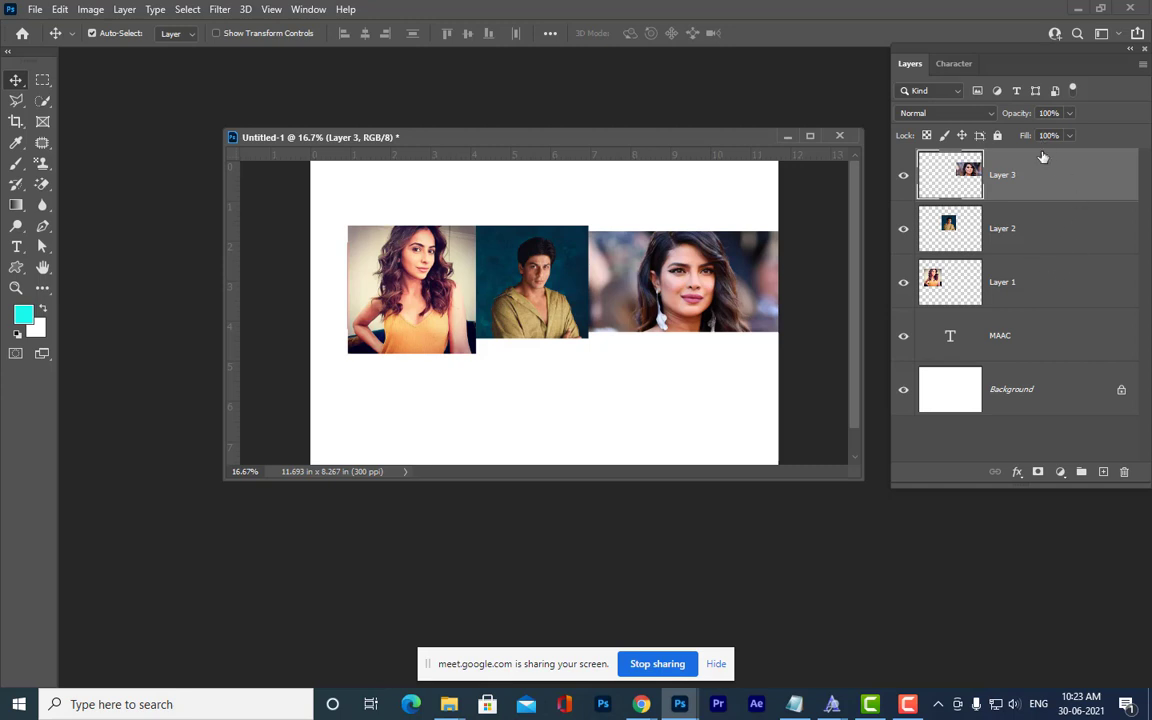
# Merge the three portrait layers into one and mask the merged layer with a selection loaded from the MAAC text.
pyautogui.keyDown('shift'); pyautogui.click(1051, 289); pyautogui.keyUp('shift')
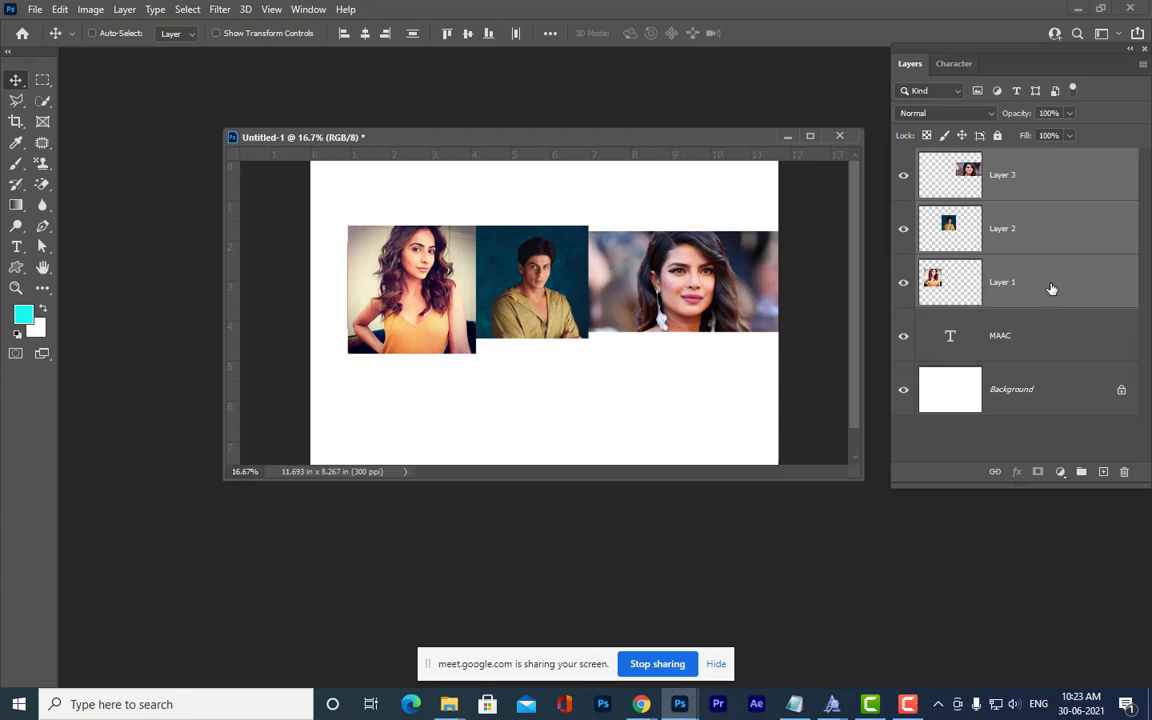
pyautogui.hotkey('ctrl', 'e')
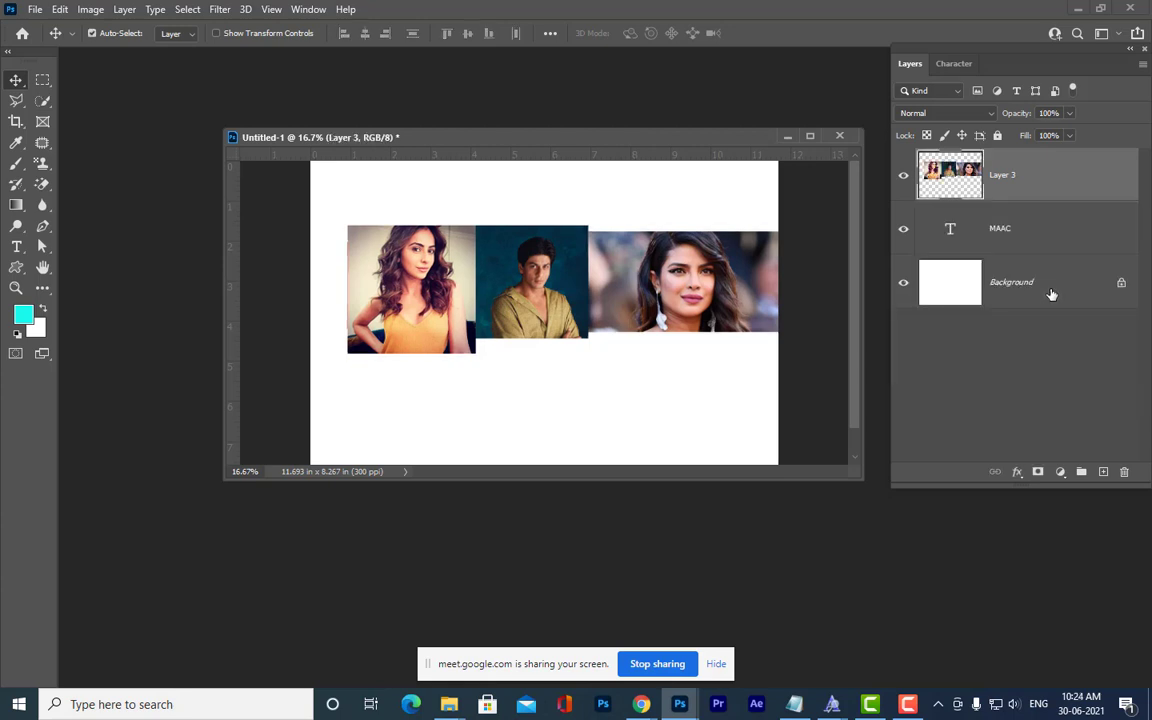
pyautogui.keyDown('ctrl'); pyautogui.click(950, 240); pyautogui.keyUp('ctrl')
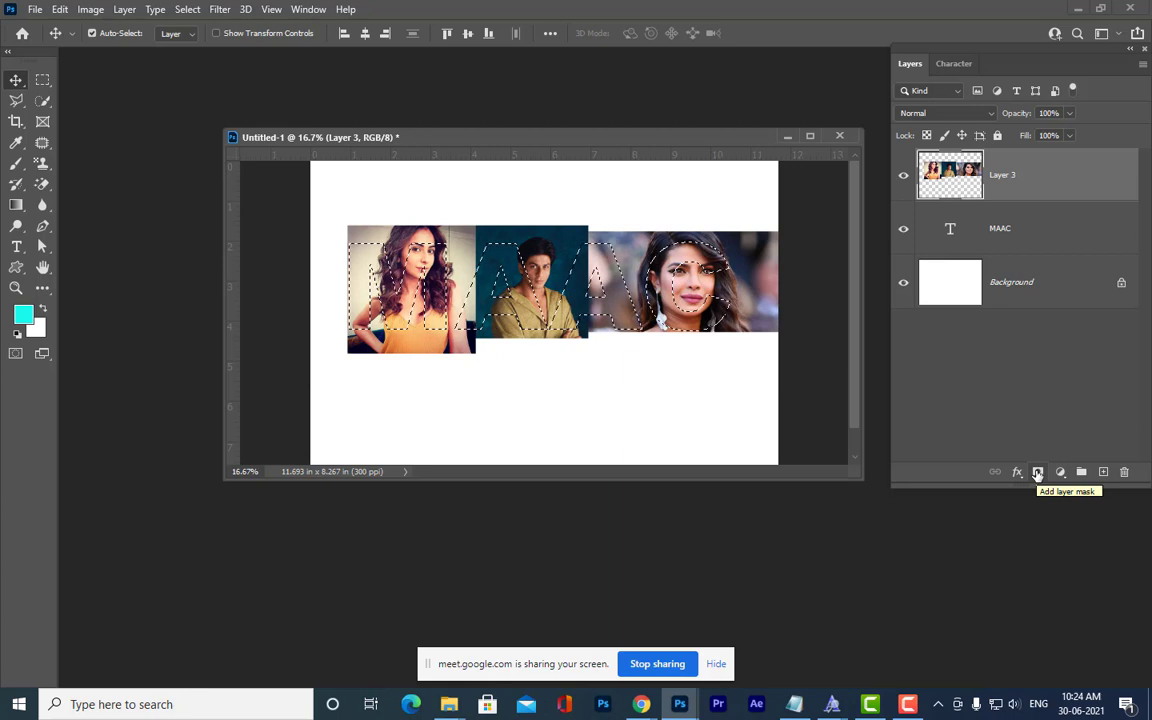
pyautogui.click(1037, 474)
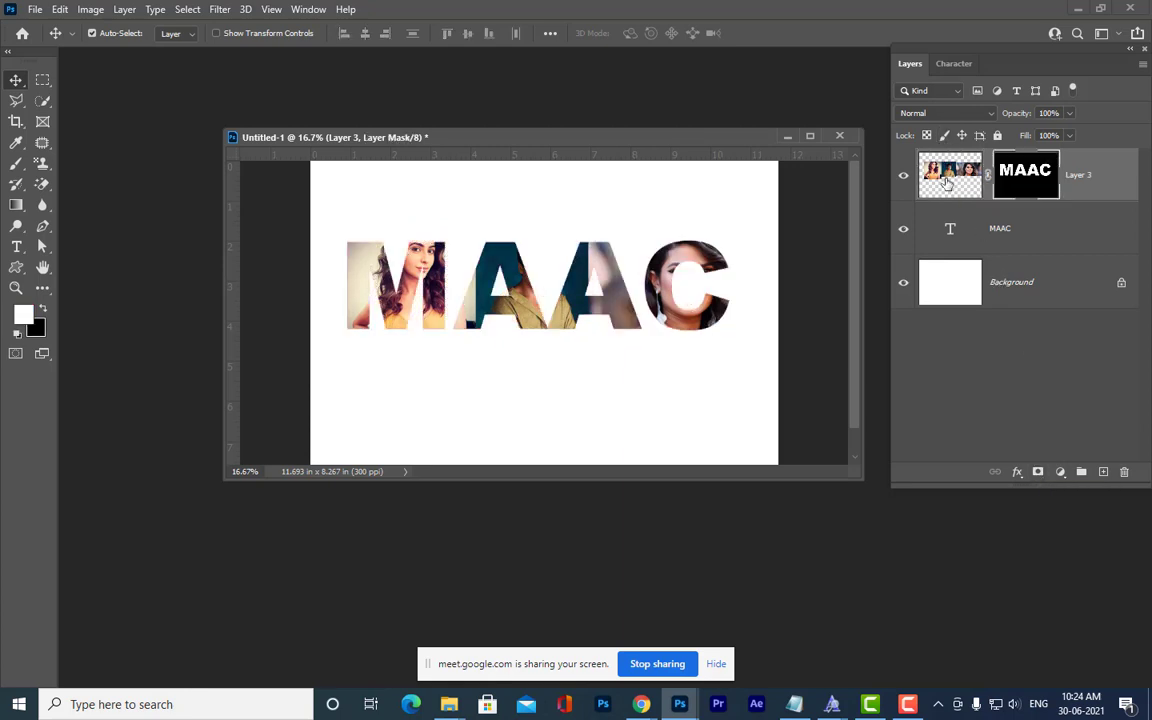
# With the layer mask unlinked, free-transform the merged portraits to 103.65% and shift them so the faces fall inside the MAAC letters, then relink the mask.
pyautogui.click(947, 182)
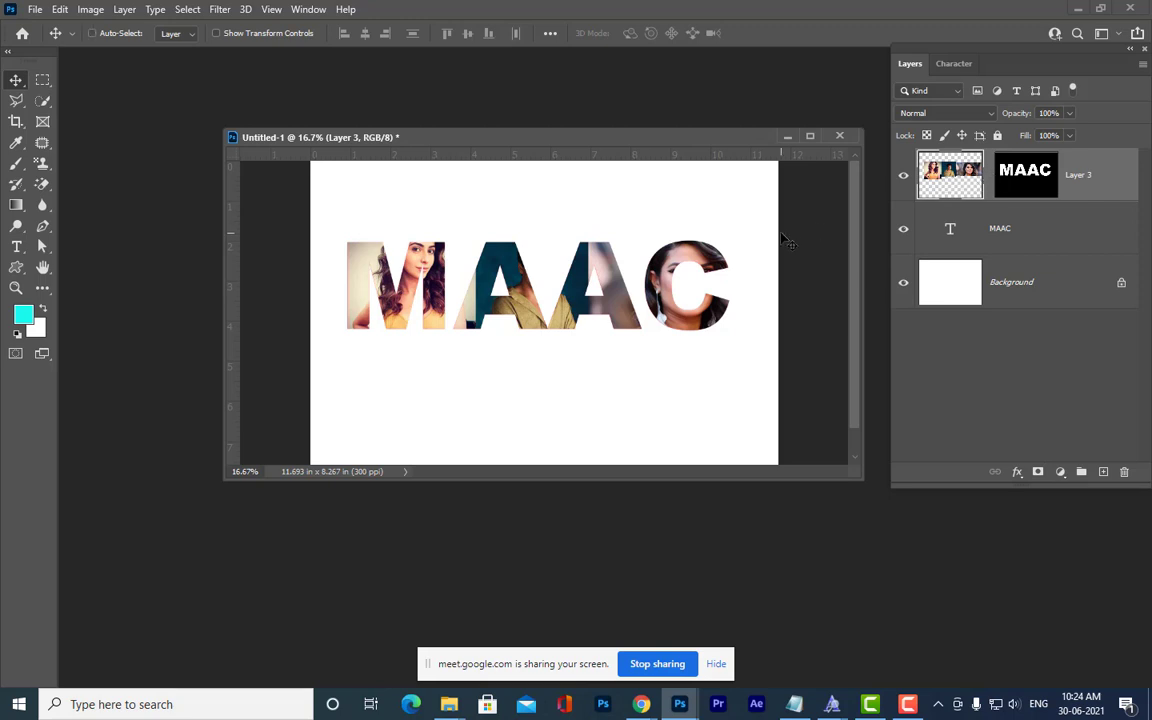
pyautogui.hotkey('ctrl', 't')
pyautogui.moveTo(788, 353); pyautogui.dragTo(813, 360)
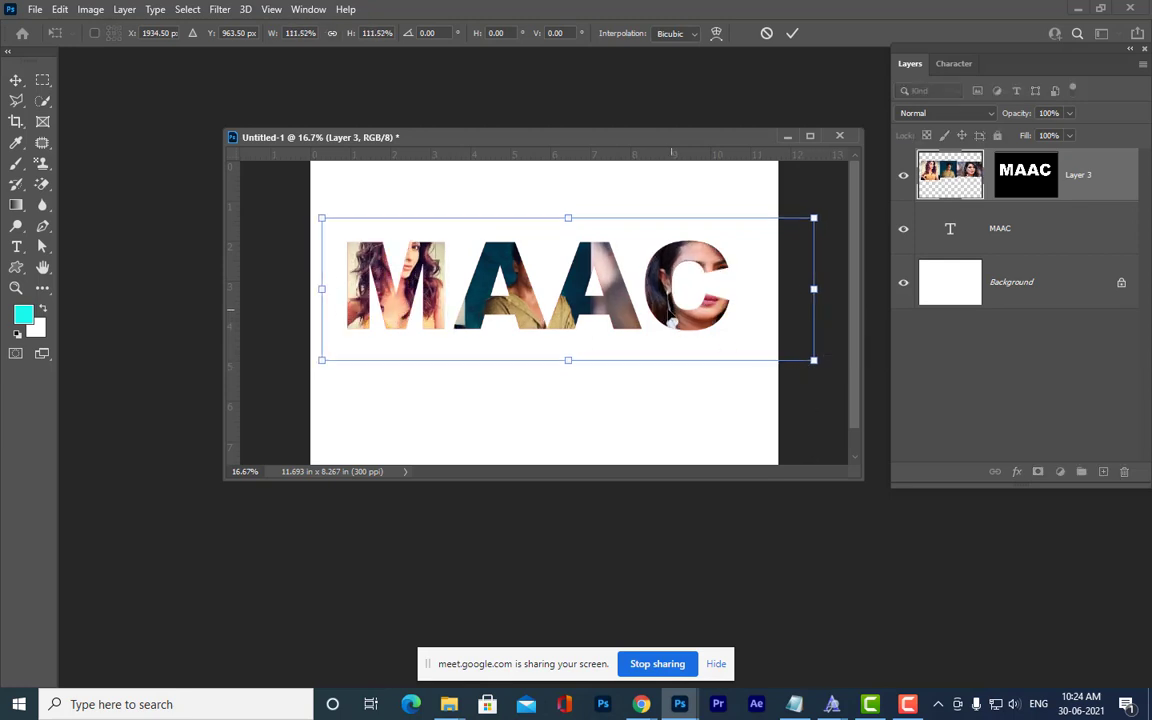
pyautogui.moveTo(670, 309); pyautogui.dragTo(640, 315)
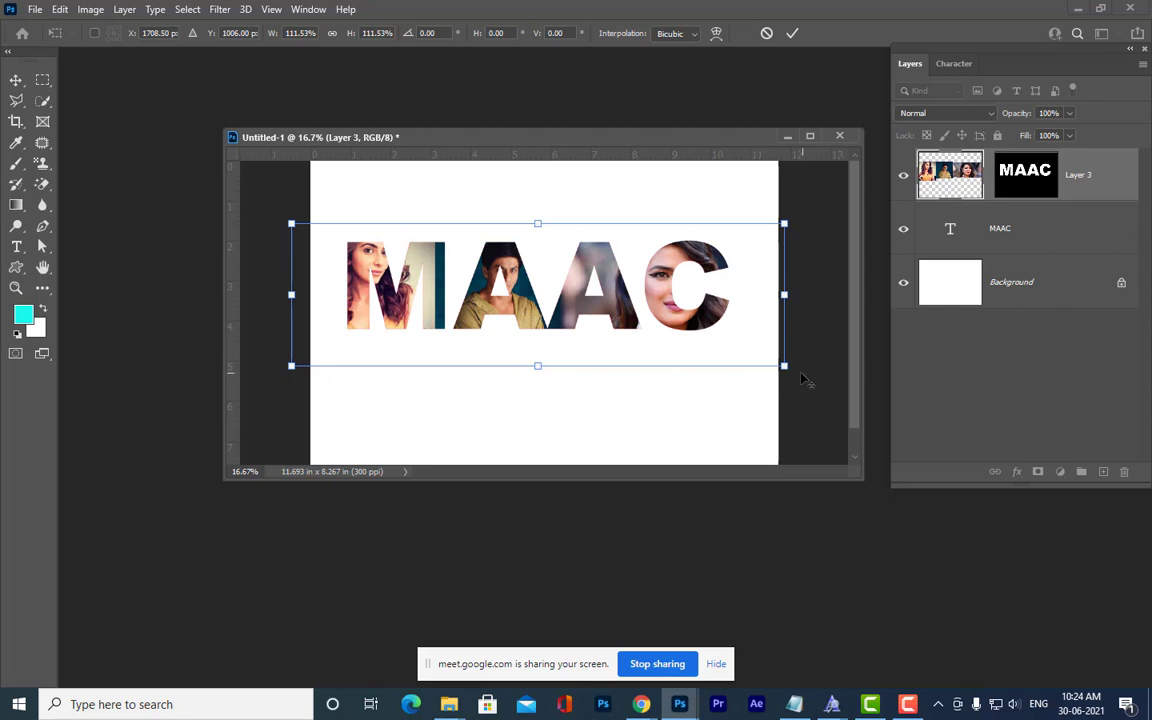
pyautogui.moveTo(784, 366)
pyautogui.mouseDown()
pyautogui.moveTo(758, 357)
pyautogui.moveTo(768, 361)
pyautogui.mouseUp()
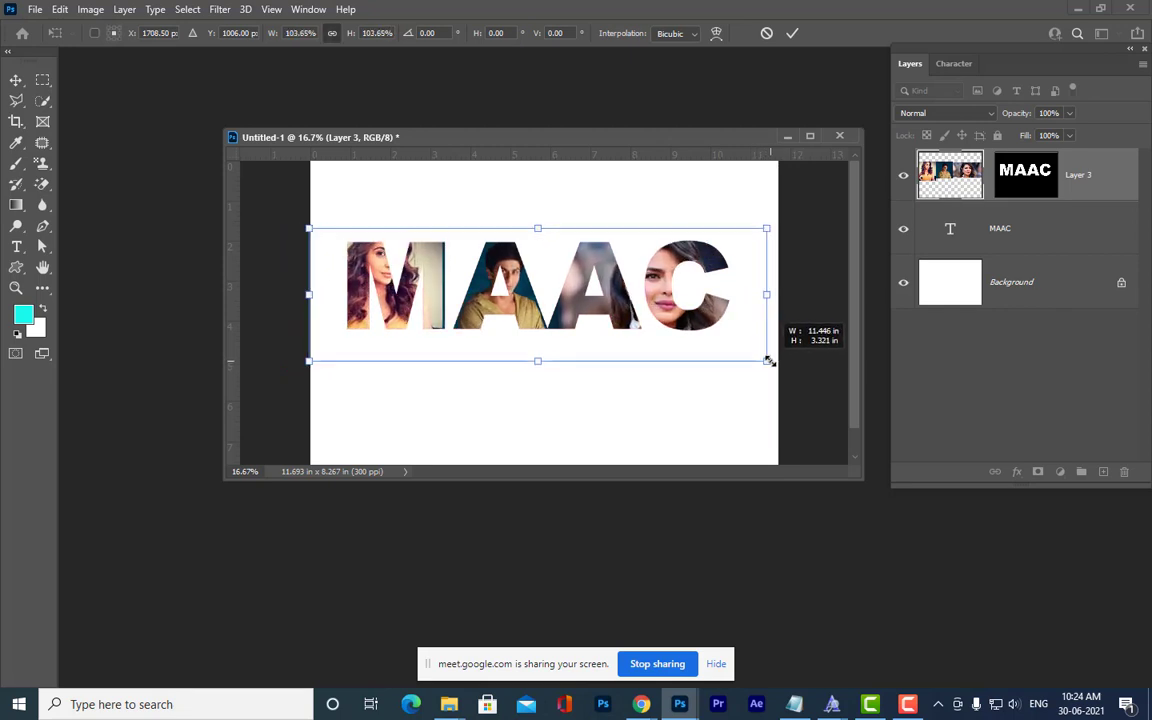
pyautogui.moveTo(768, 361); pyautogui.dragTo(768, 360)
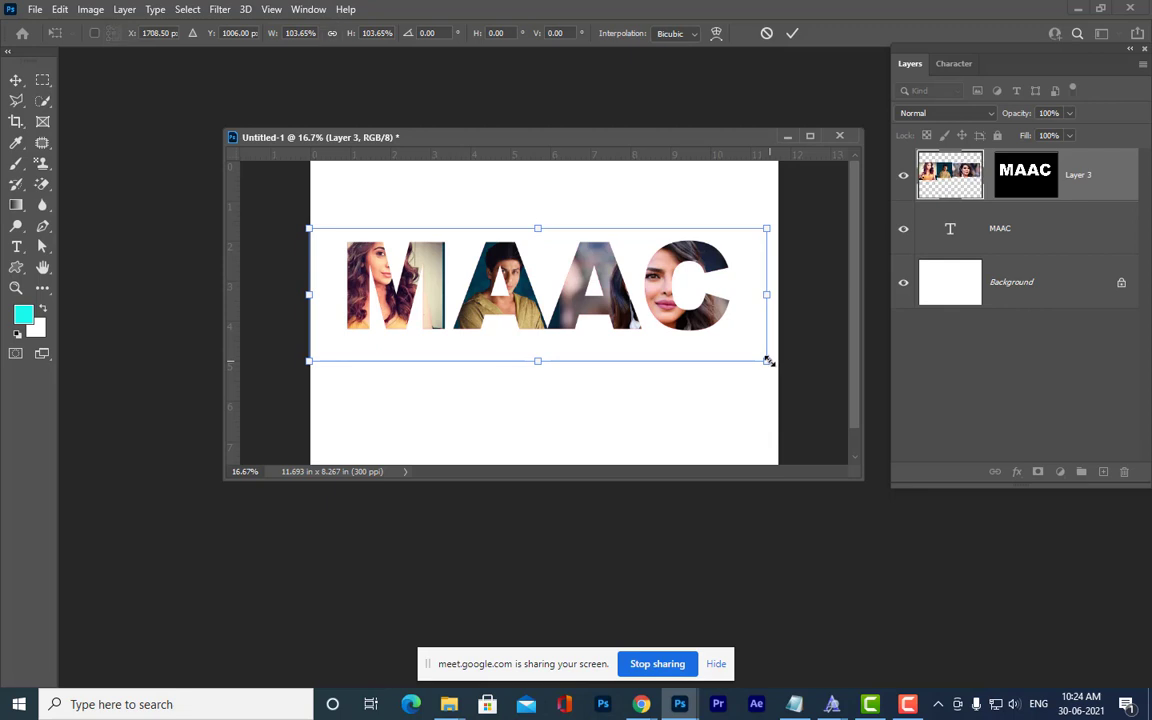
pyautogui.moveTo(437, 292)
pyautogui.mouseDown()
pyautogui.moveTo(453, 293)
pyautogui.moveTo(414, 292)
pyautogui.mouseUp()
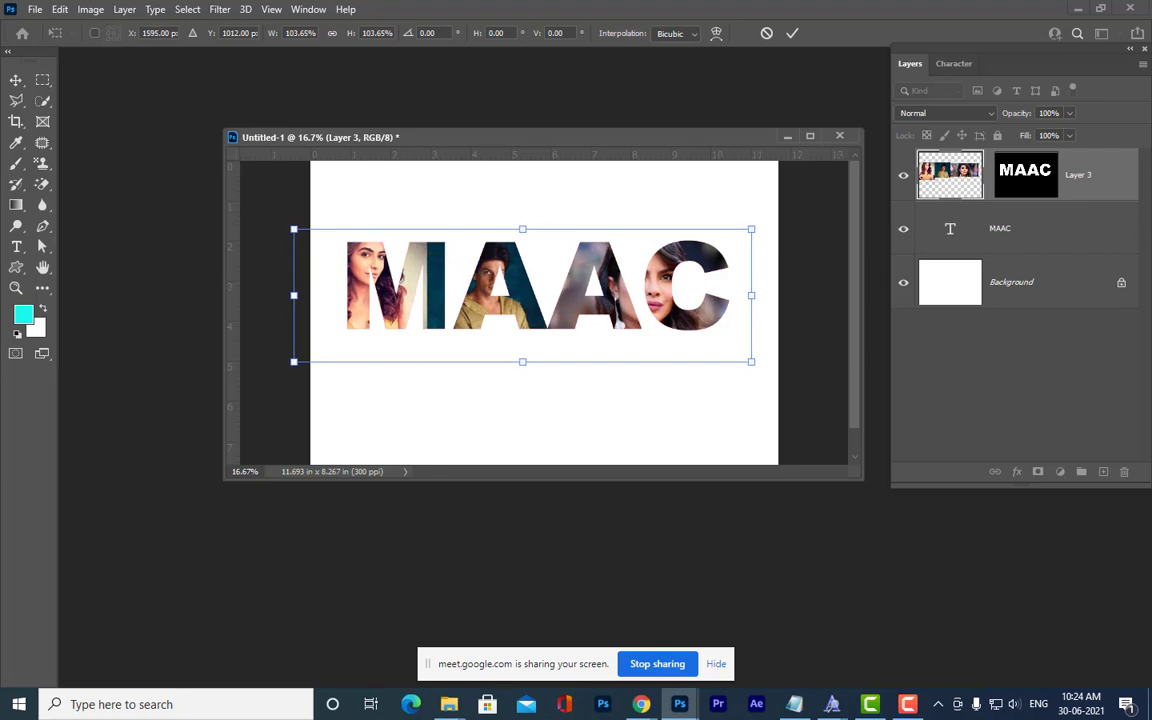
pyautogui.press('Return')
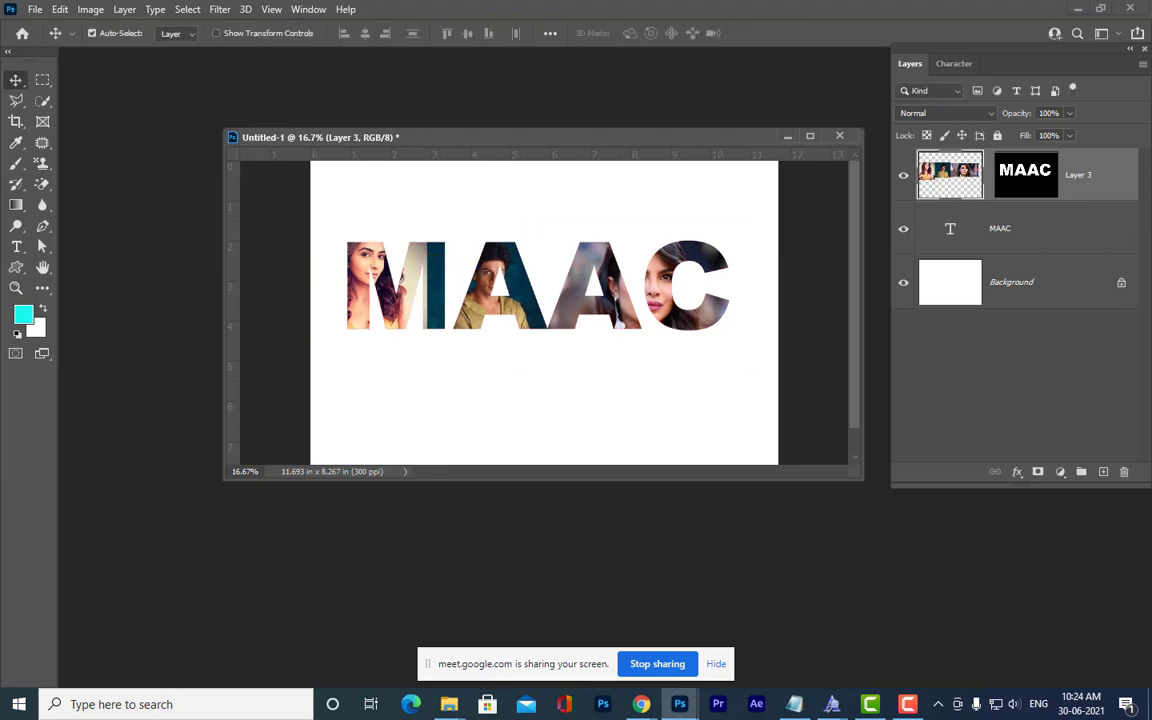
pyautogui.click(988, 175)
# Delete the MAAC text layer and add a Drop Shadow style to the masked portrait layer.
pyautogui.click(1049, 236)
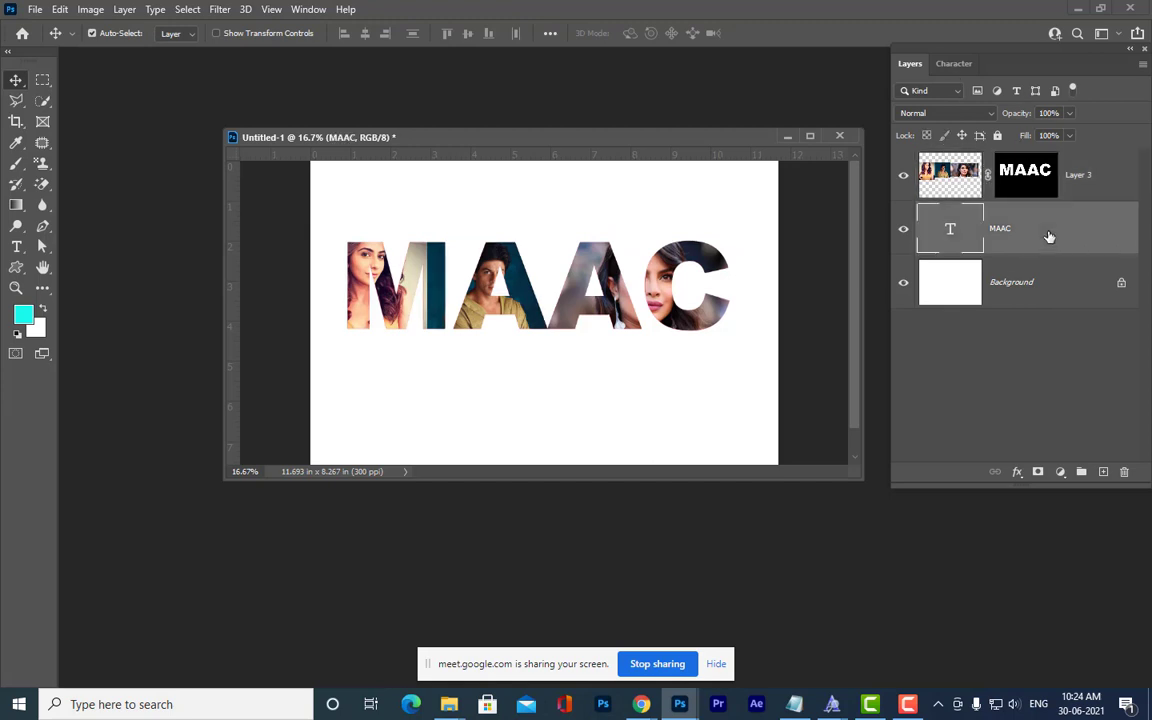
pyautogui.press('Delete')
pyautogui.doubleClick(1110, 191)
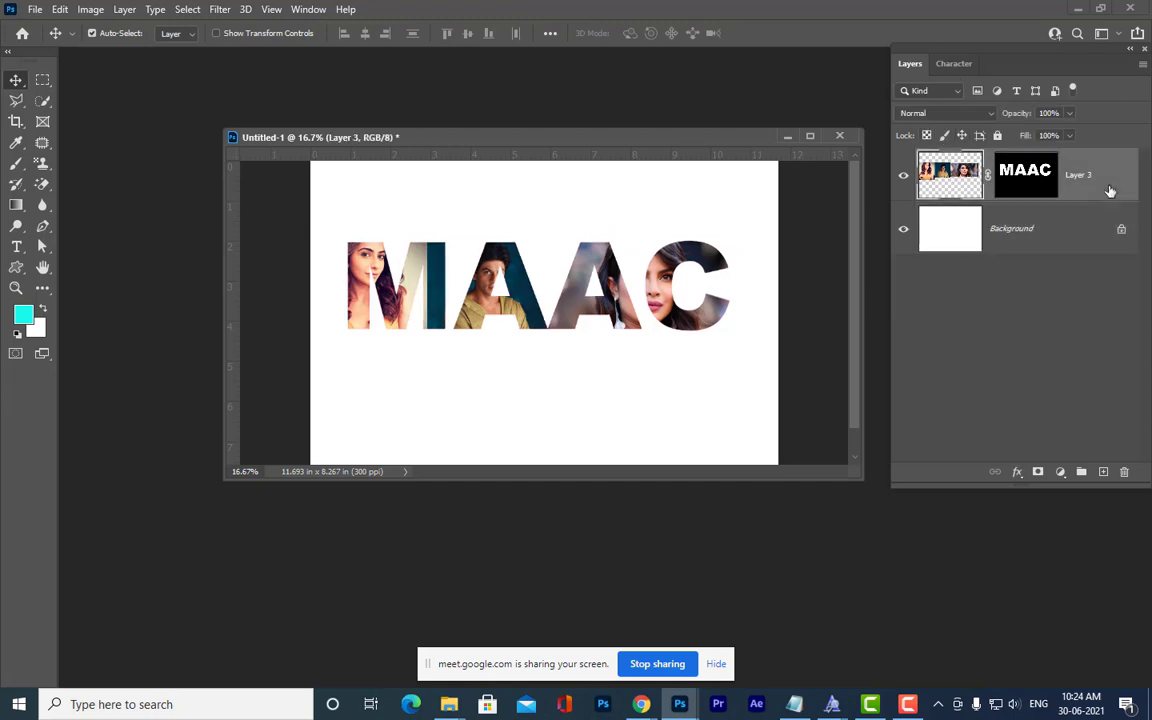
pyautogui.moveTo(513, 303); pyautogui.dragTo(926, 119)
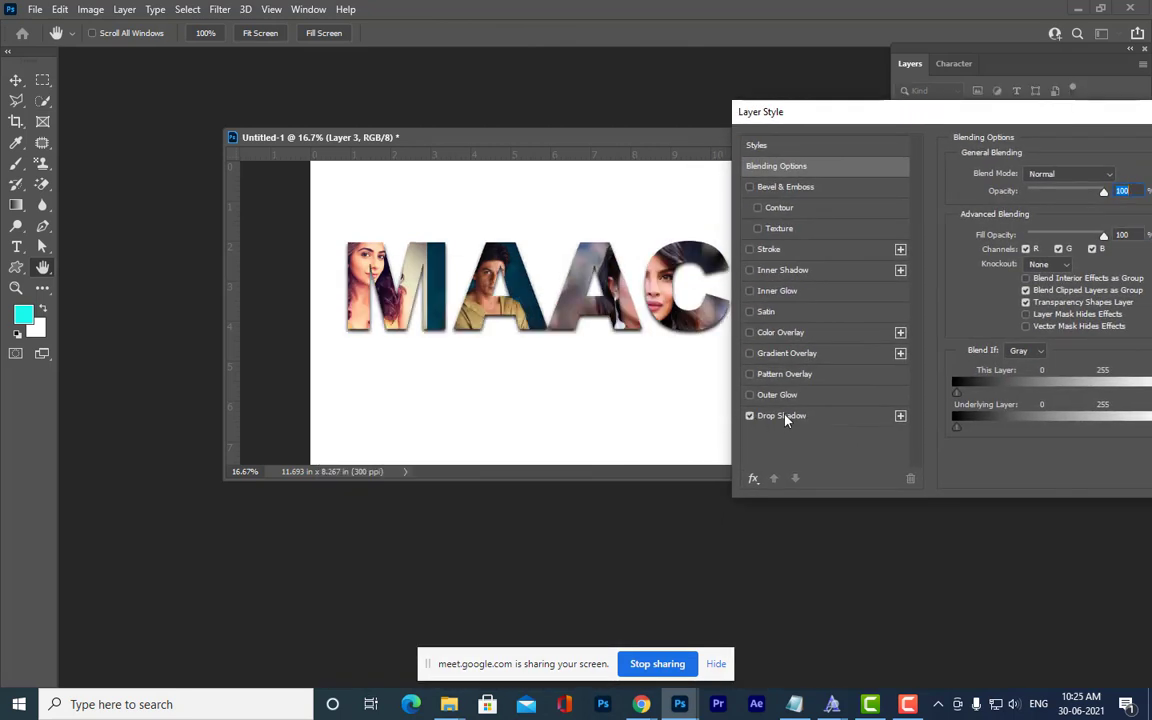
pyautogui.click(783, 417)
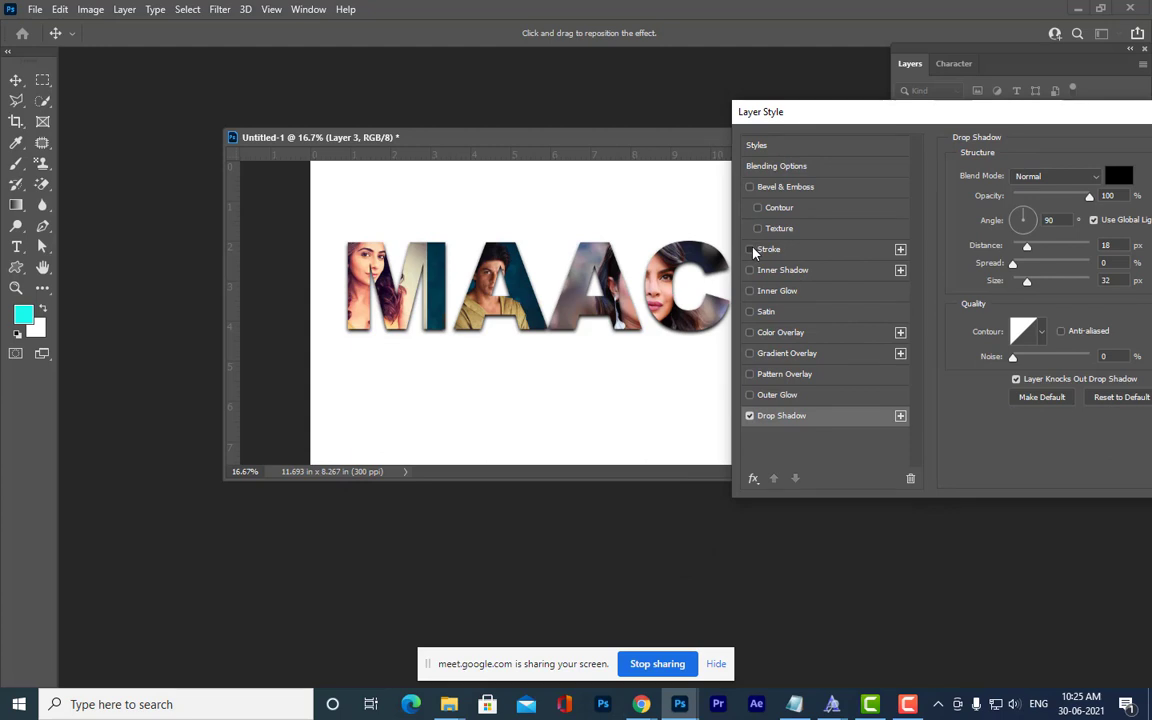
# Add a 6 px red outside Stroke to the masked portrait layer and apply the layer styles.
pyautogui.click(751, 249)
pyautogui.click(790, 251)
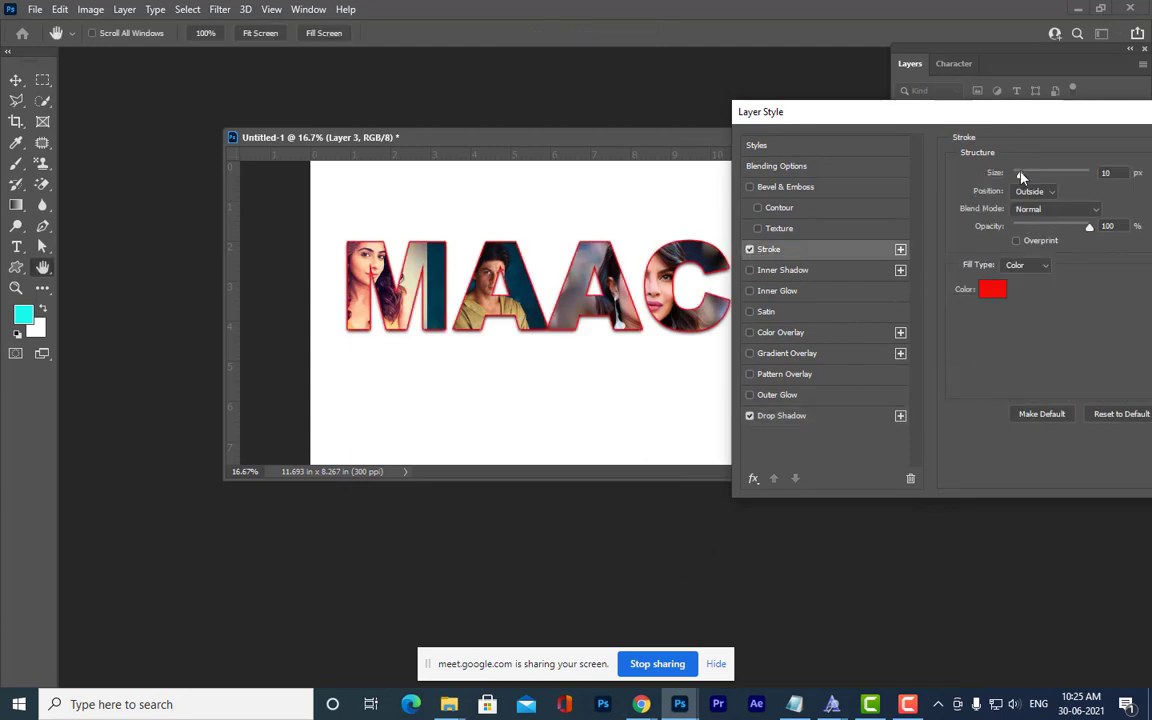
pyautogui.moveTo(1021, 176); pyautogui.dragTo(1017, 176)
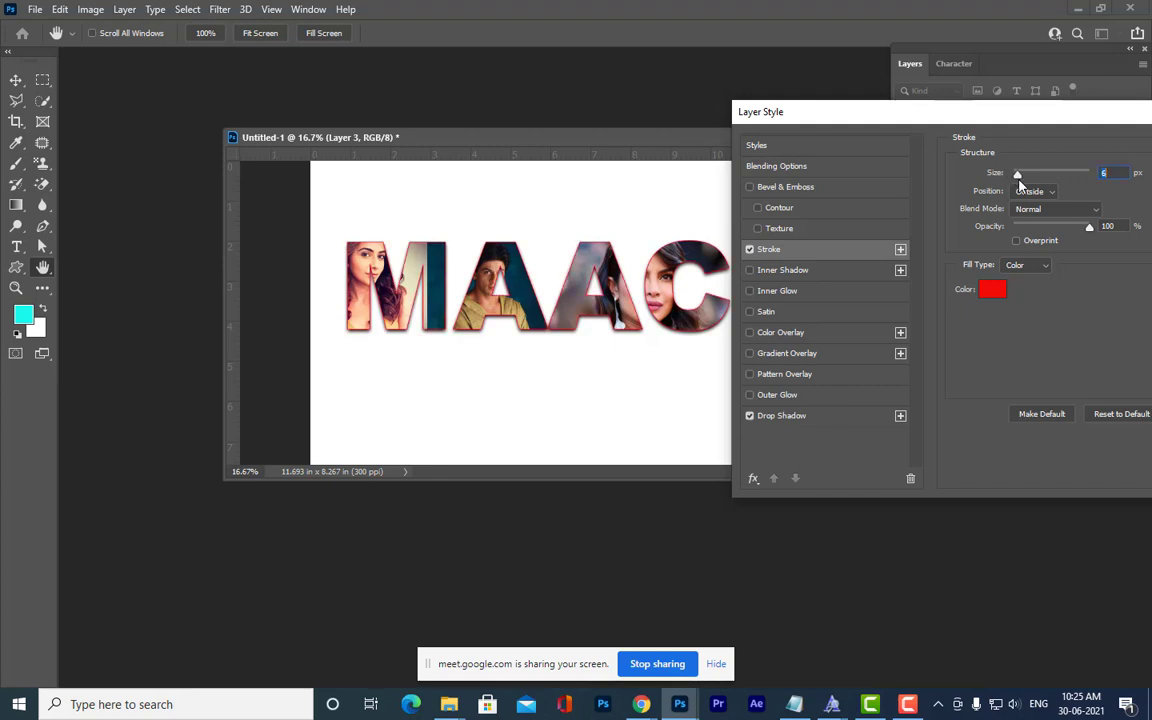
pyautogui.moveTo(942, 114); pyautogui.dragTo(522, 293)
pyautogui.click(868, 324)
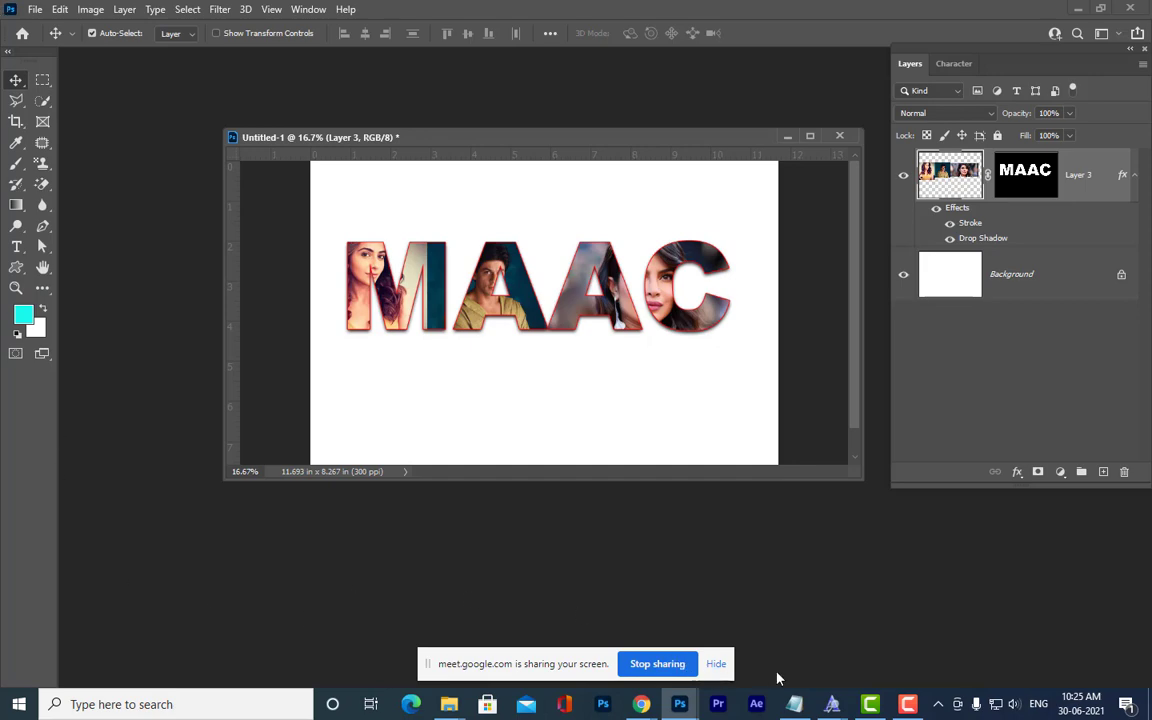
# Switch to the desktop, open the New Text Document file in Notepad, and delete all of its existing text.
pyautogui.click(794, 704)
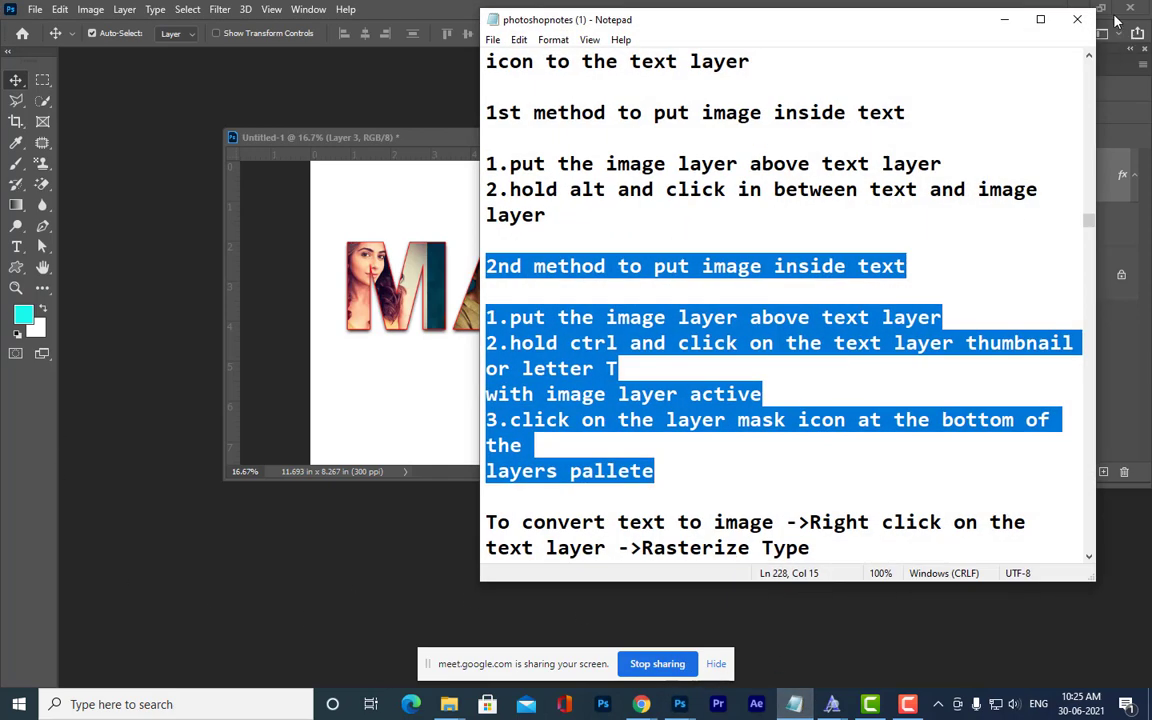
pyautogui.click(993, 20)
pyautogui.click(1072, 7)
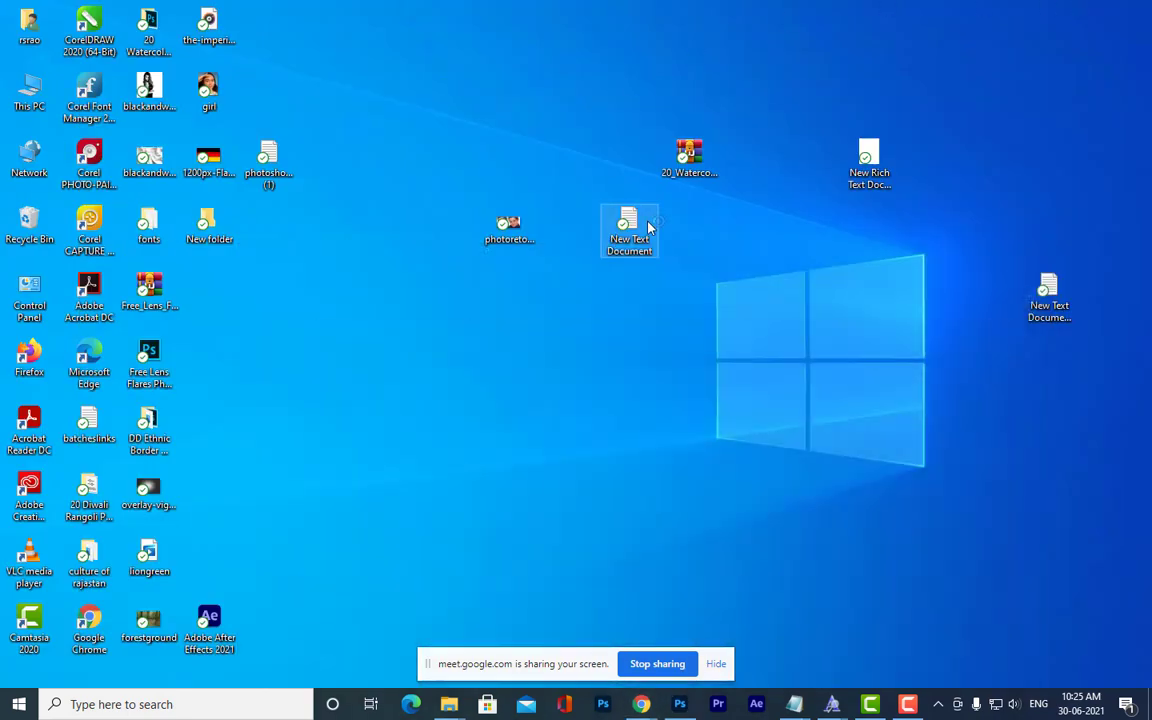
pyautogui.doubleClick(648, 228)
pyautogui.moveTo(267, 51); pyautogui.dragTo(267, 110)
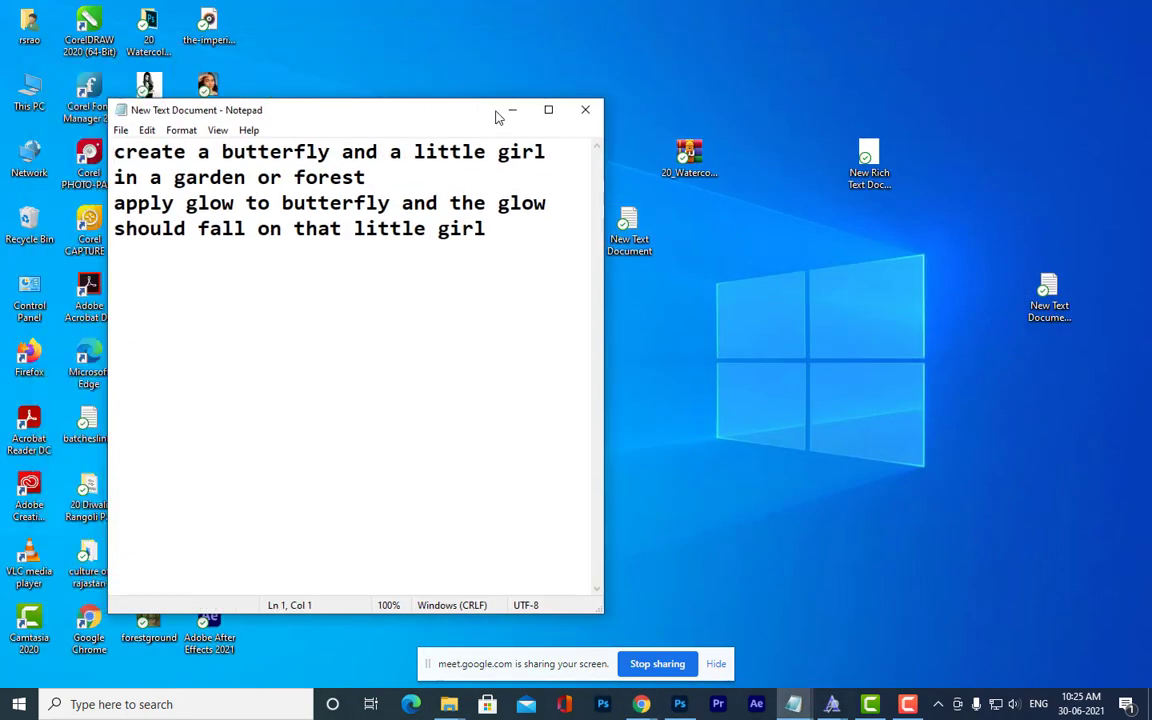
pyautogui.moveTo(496, 116); pyautogui.dragTo(952, 121)
pyautogui.moveTo(900, 231); pyautogui.dragTo(316, 148)
pyautogui.press('Delete')
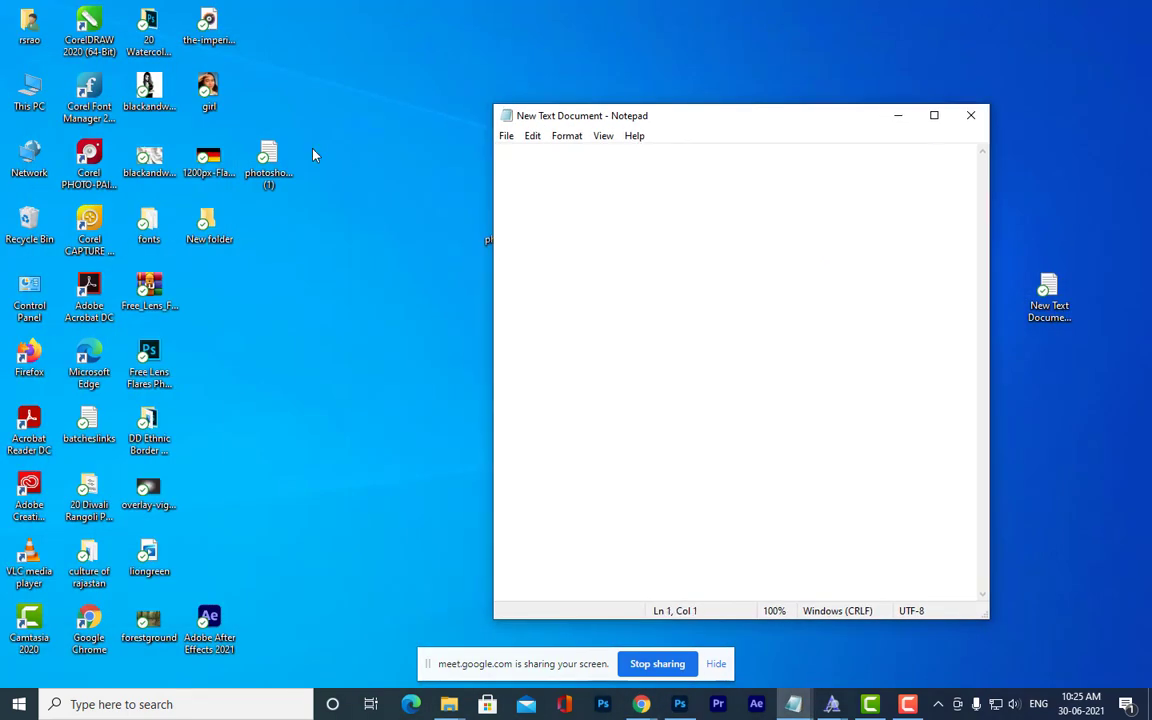
# Write "5 FILMSTARS PHOTOS" as the first line of the text document.
pyautogui.write('5')
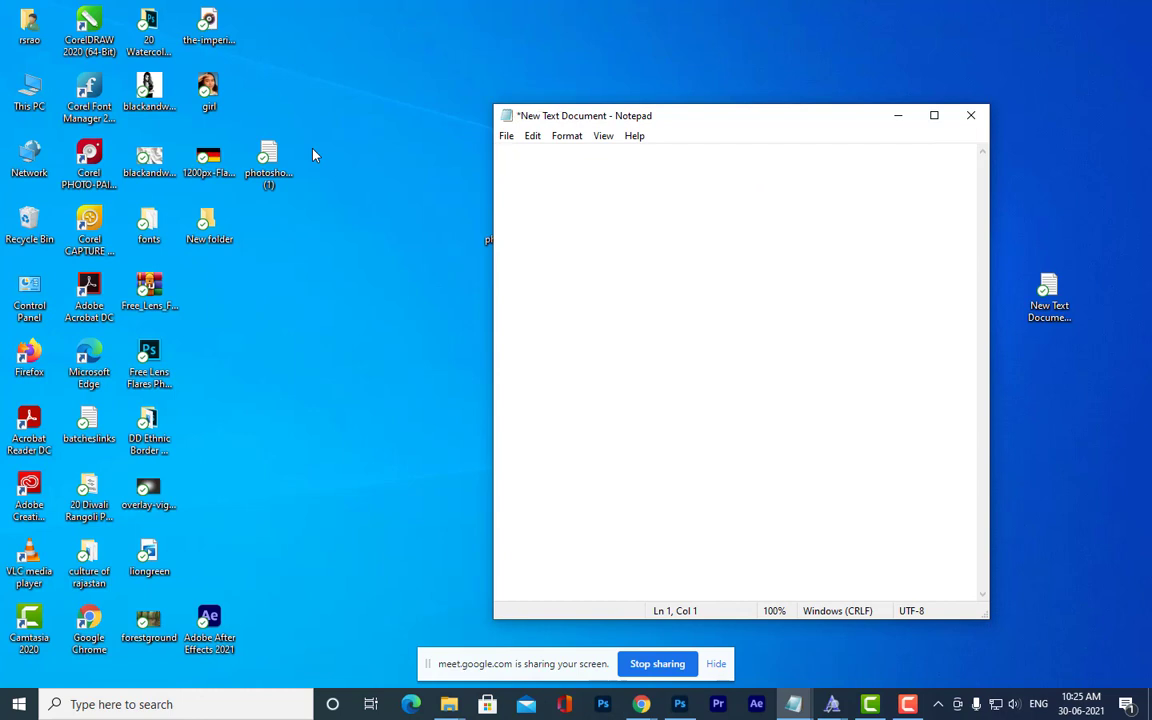
pyautogui.write(' FILMSTARS')
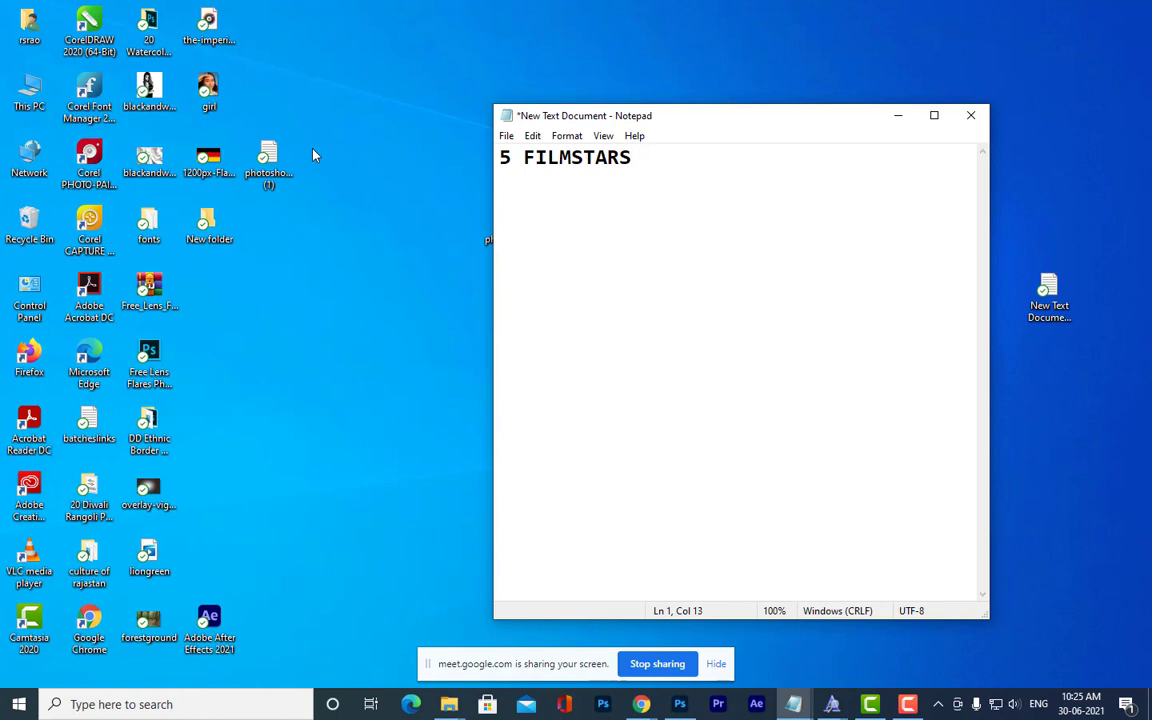
pyautogui.write(' PHOTOS')
pyautogui.press('Return')
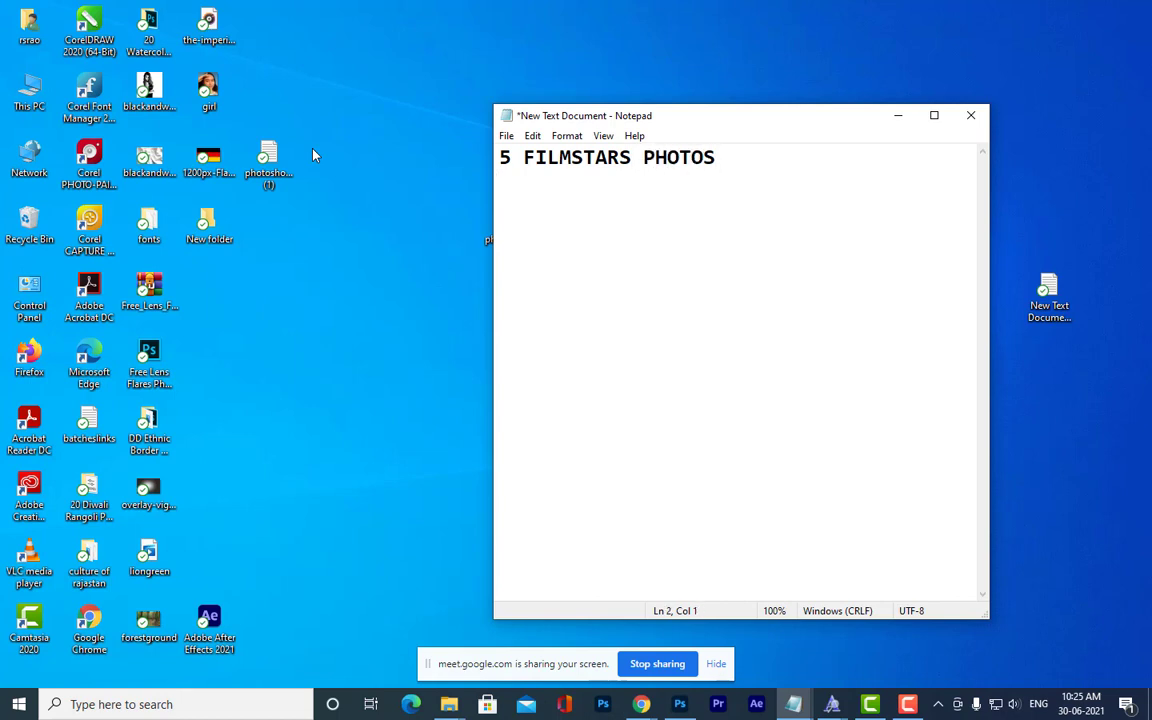
# Write "use word 'stars' and put" as the second line, with the word stars in single quotes, and start a third line.
pyautogui.write('stars a')
pyautogui.press('BackSpace')
pyautogui.press('BackSpace')
pyautogui.write('use word ')
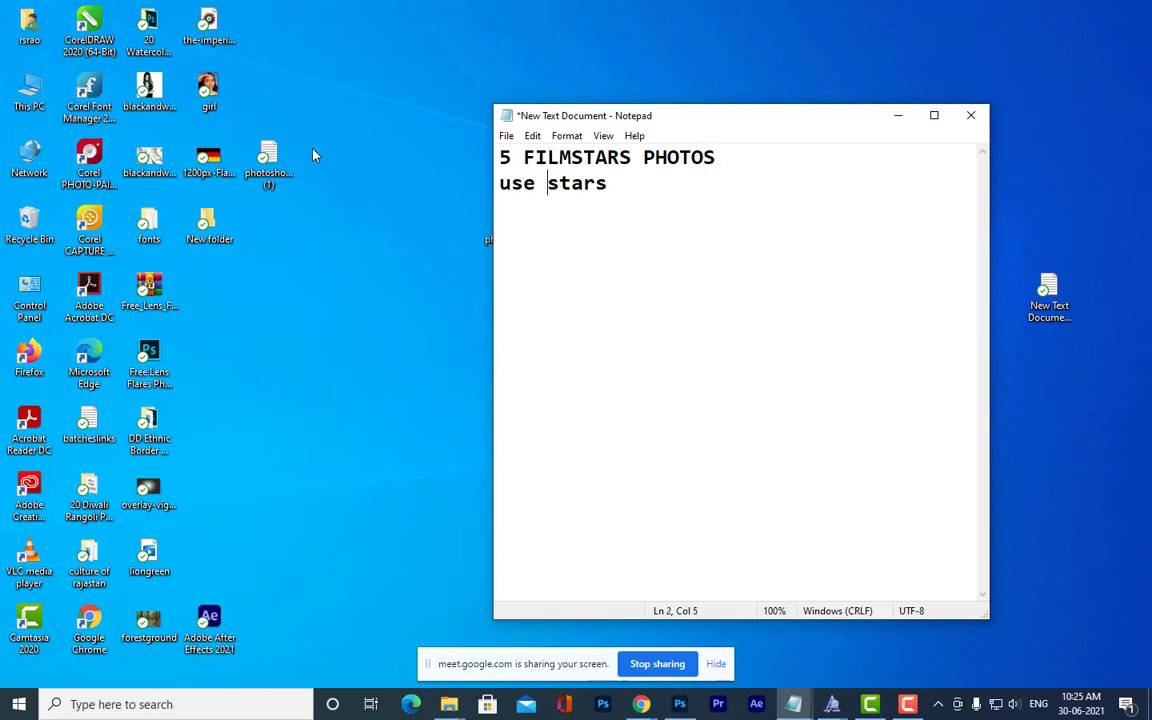
pyautogui.write("'")
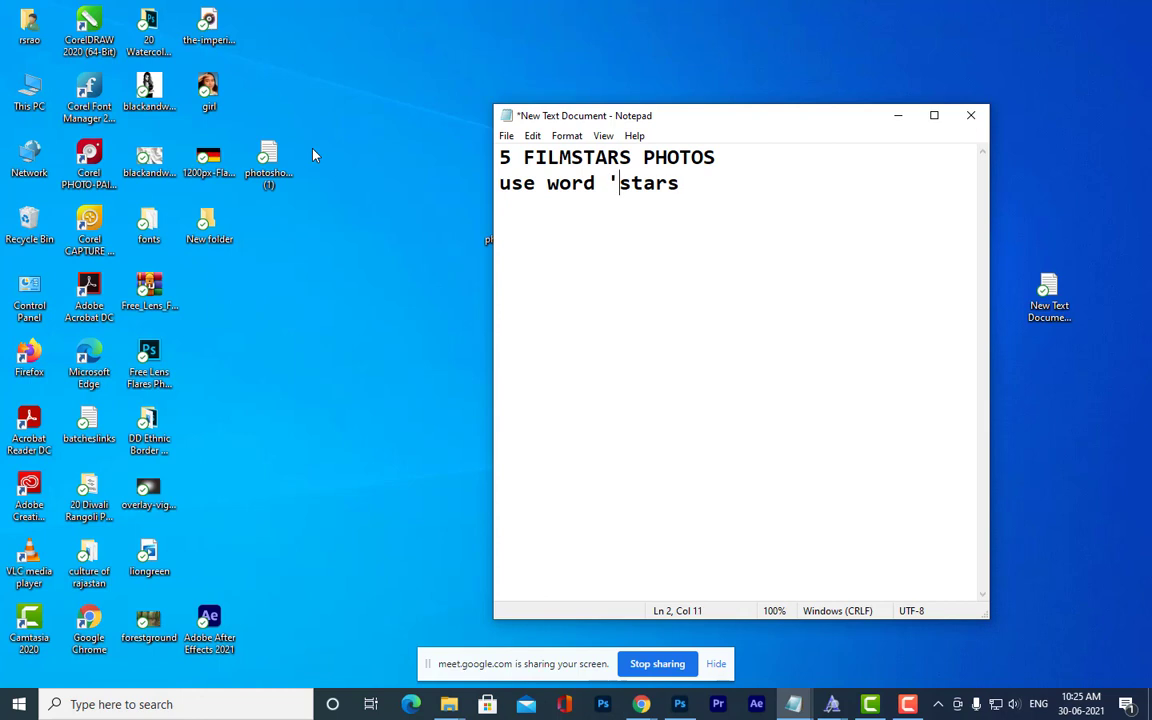
pyautogui.press('Right')
pyautogui.press('Right')
pyautogui.press('Right')
pyautogui.press('Right')
pyautogui.write("'")
pyautogui.click(727, 156)
pyautogui.write('and put')
pyautogui.press('Return')
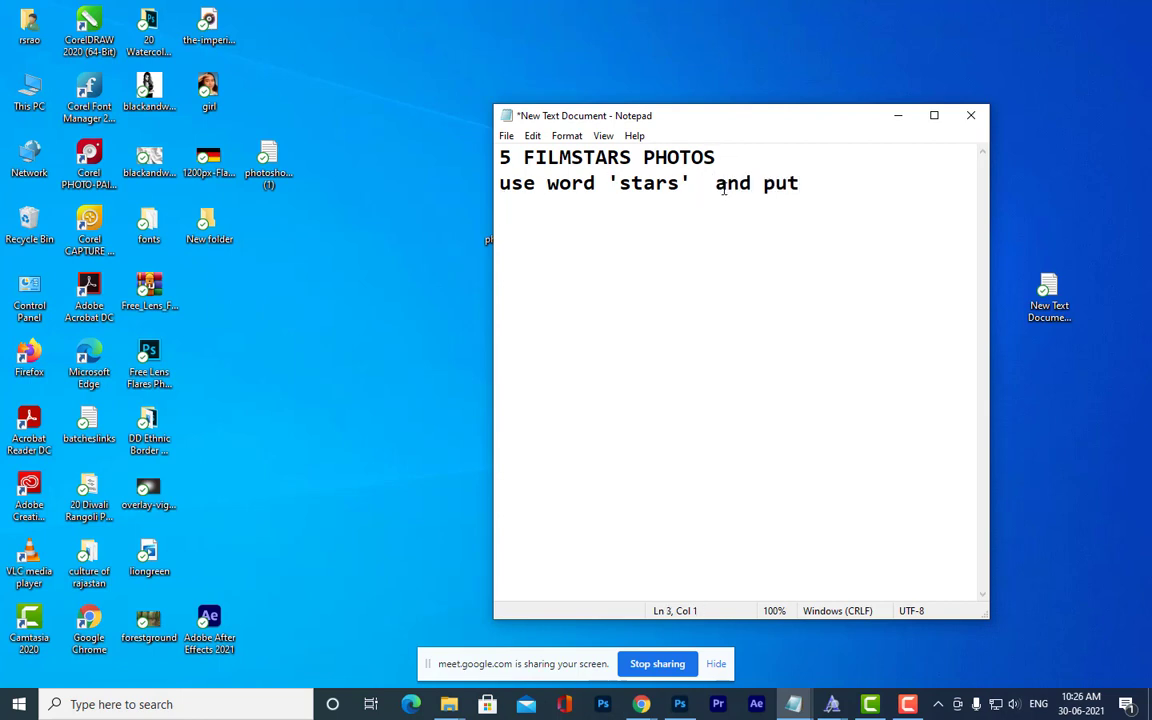
# Write "photos of 5 filmstars inside" on the third line.
pyautogui.write('phoot')
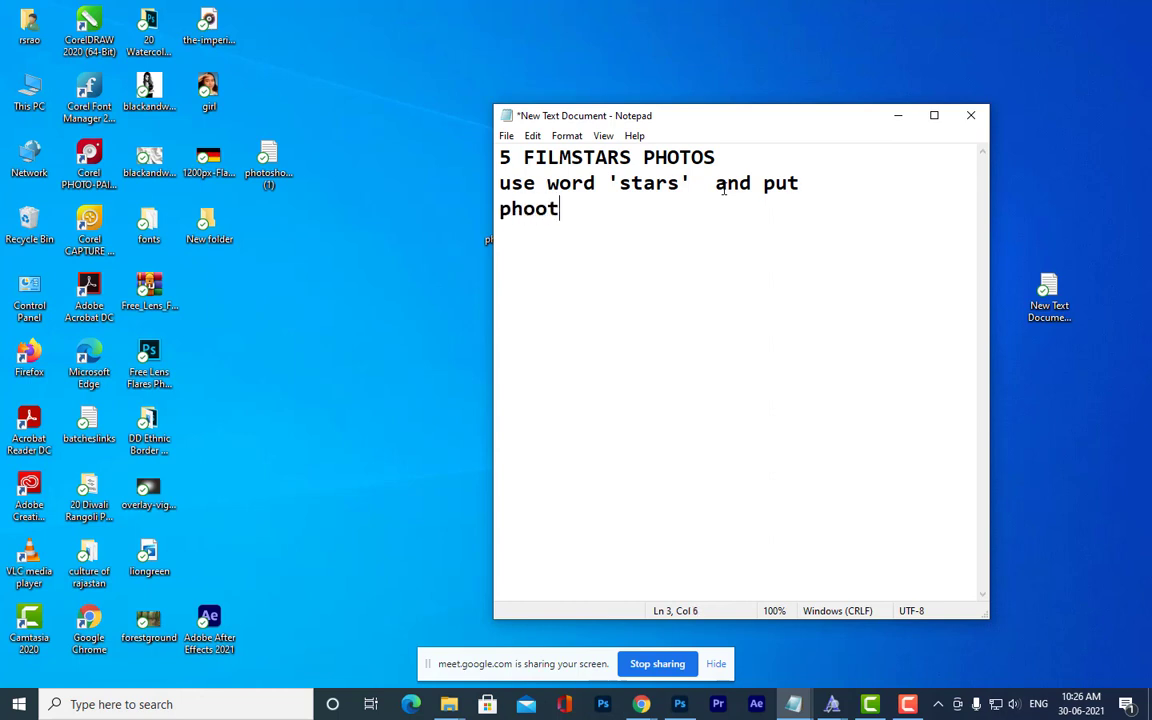
pyautogui.press('BackSpace')
pyautogui.press('BackSpace')
pyautogui.write('tos of ')
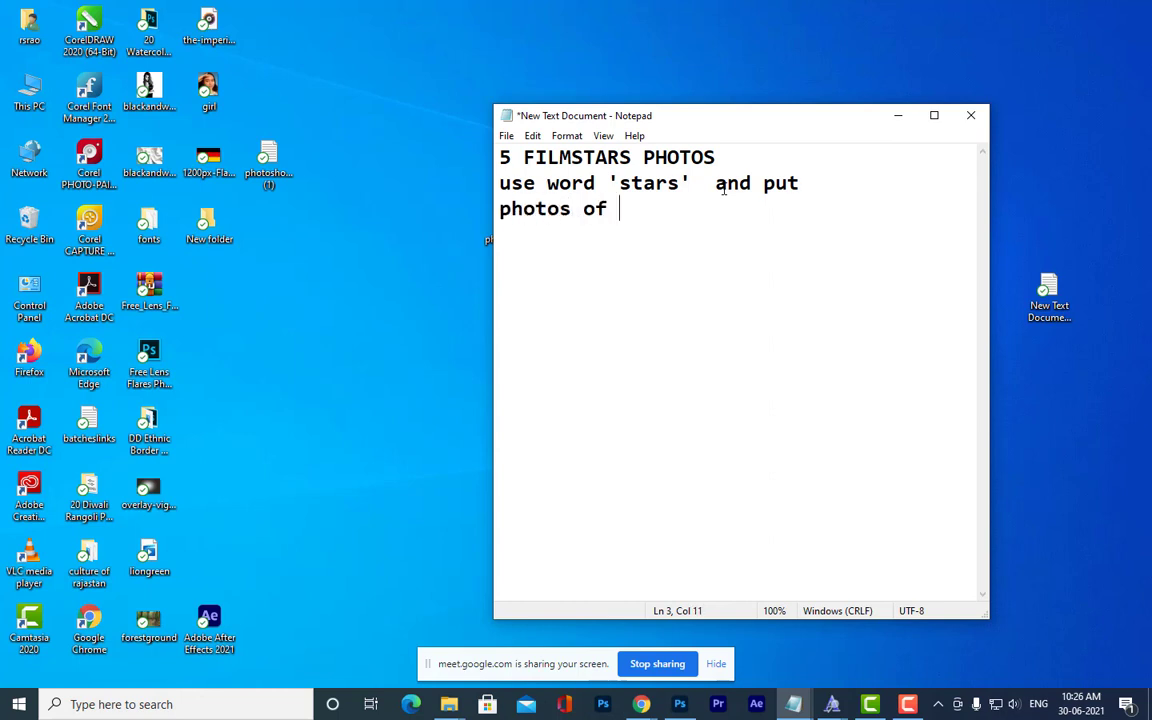
pyautogui.write('5 filmst')
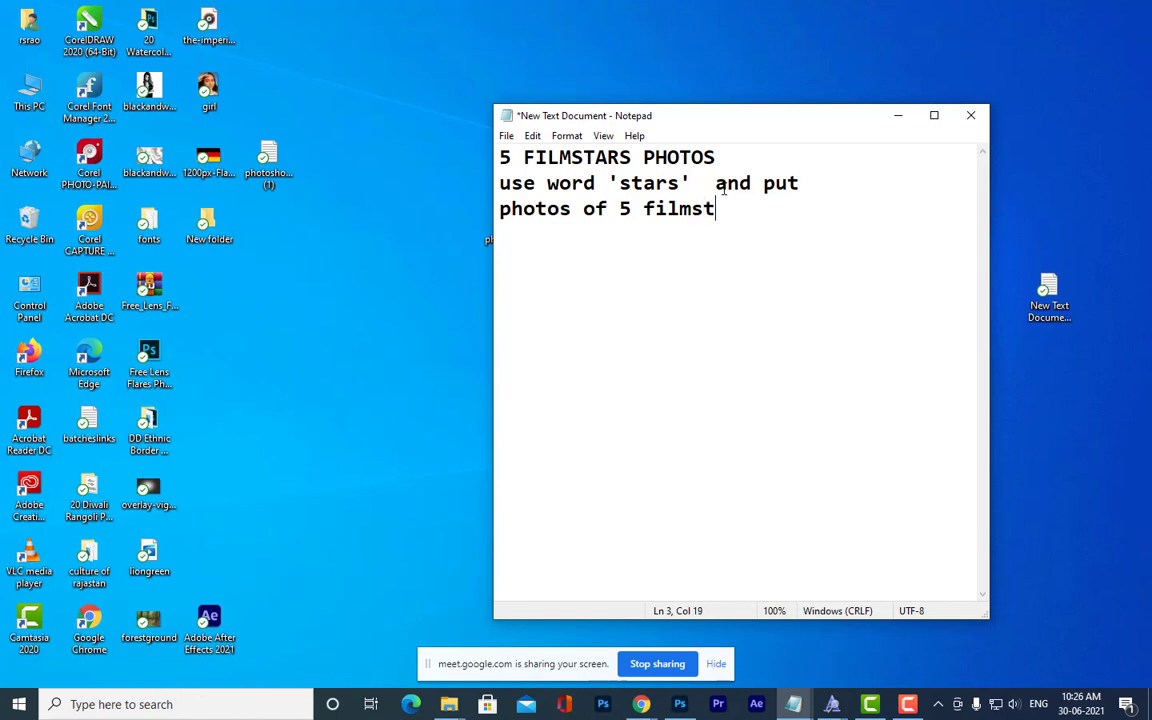
pyautogui.write('ars inside')
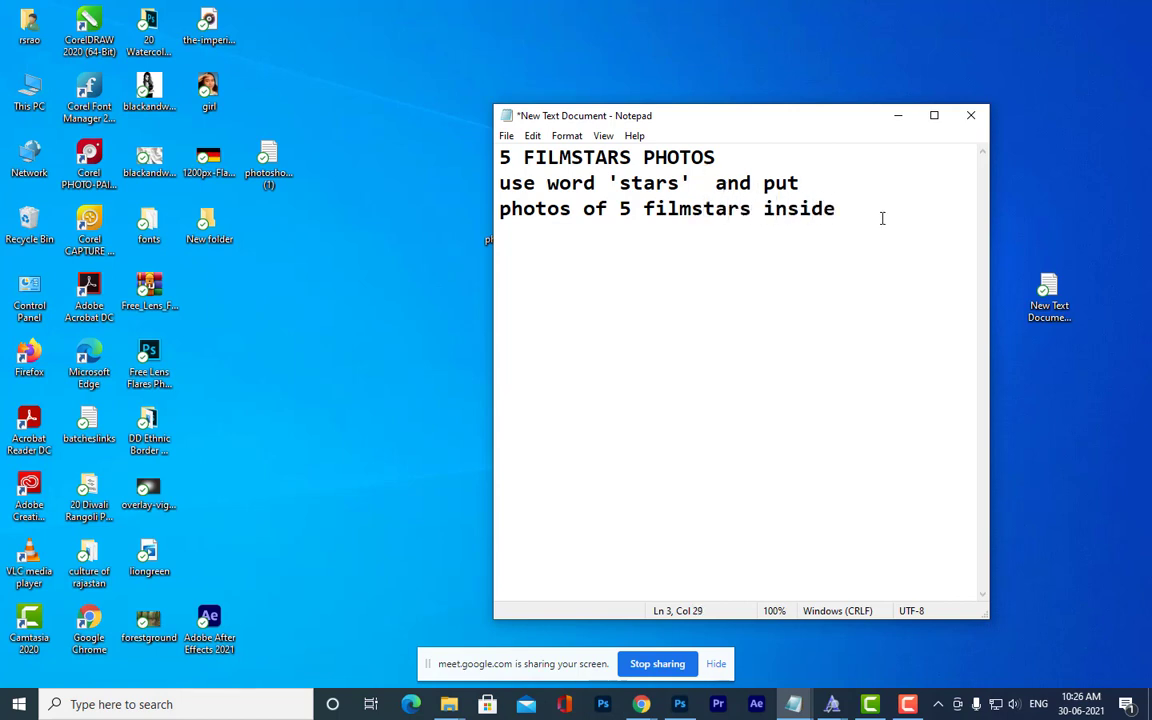
# Delete the "5 FILMSTARS PHOTOS" text from the first line.
pyautogui.moveTo(882, 218); pyautogui.dragTo(500, 183)
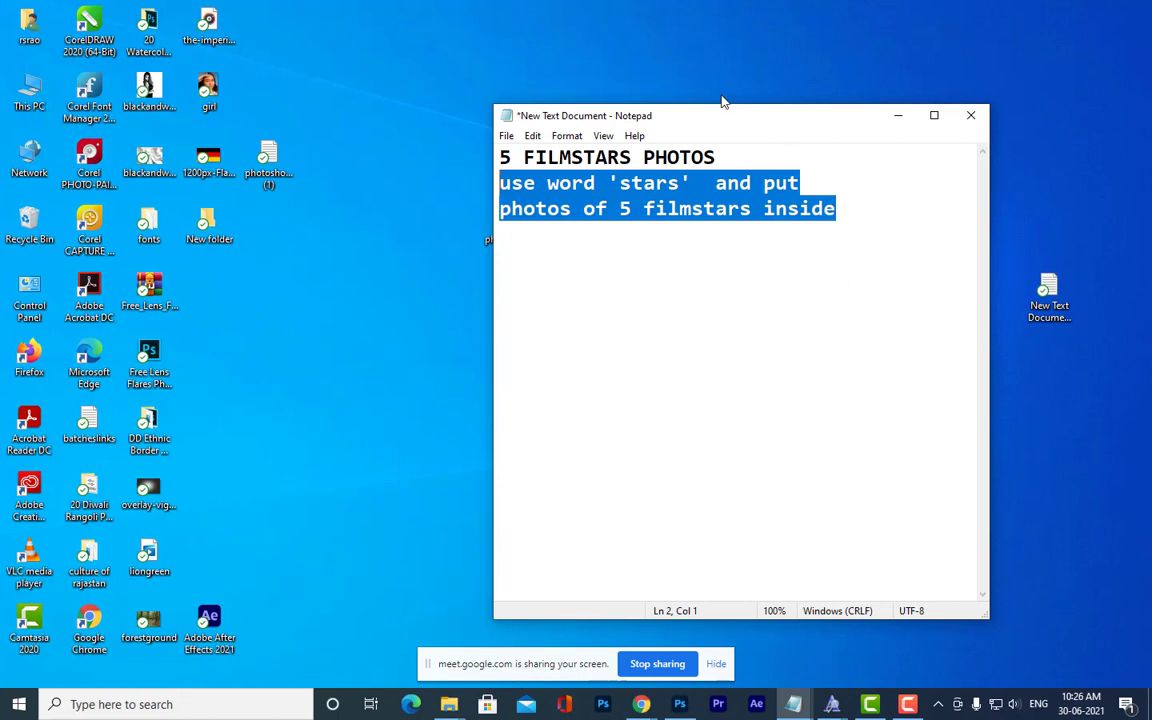
pyautogui.moveTo(714, 157); pyautogui.dragTo(337, 131)
pyautogui.press('Delete')
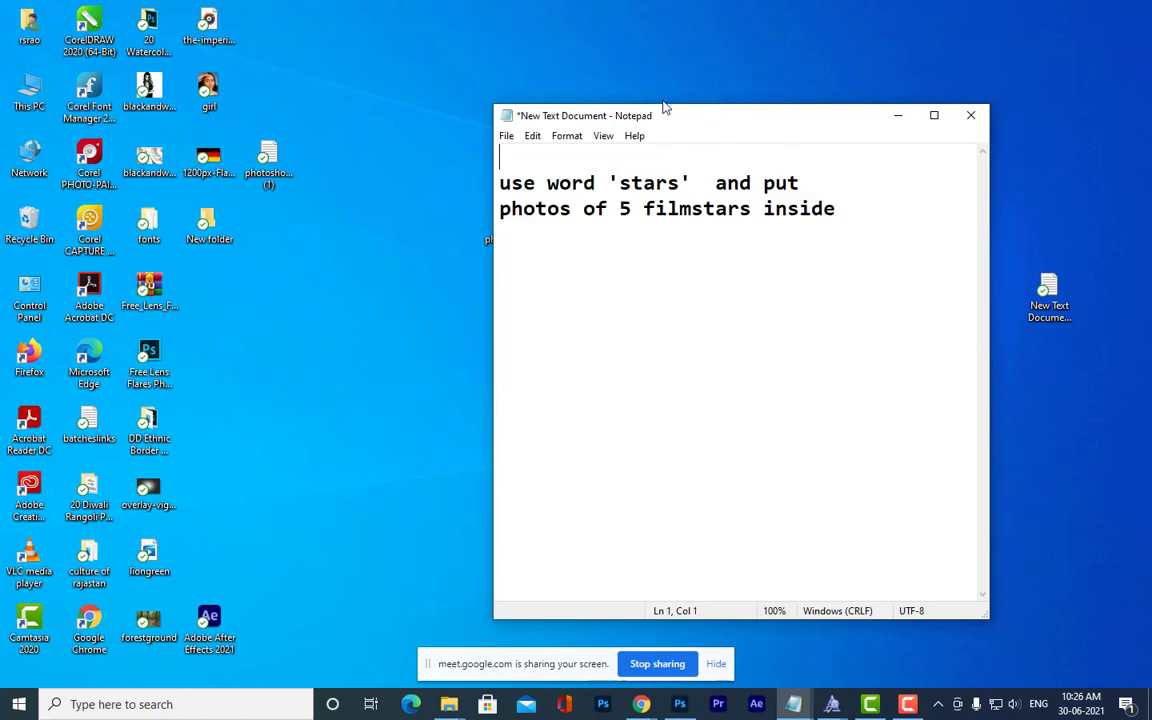
# Highlight the two assignment lines, minimize Notepad, and switch back to the MAAC document in Photoshop.
pyautogui.moveTo(690, 118); pyautogui.dragTo(728, 111)
pyautogui.moveTo(879, 206); pyautogui.dragTo(473, 159)
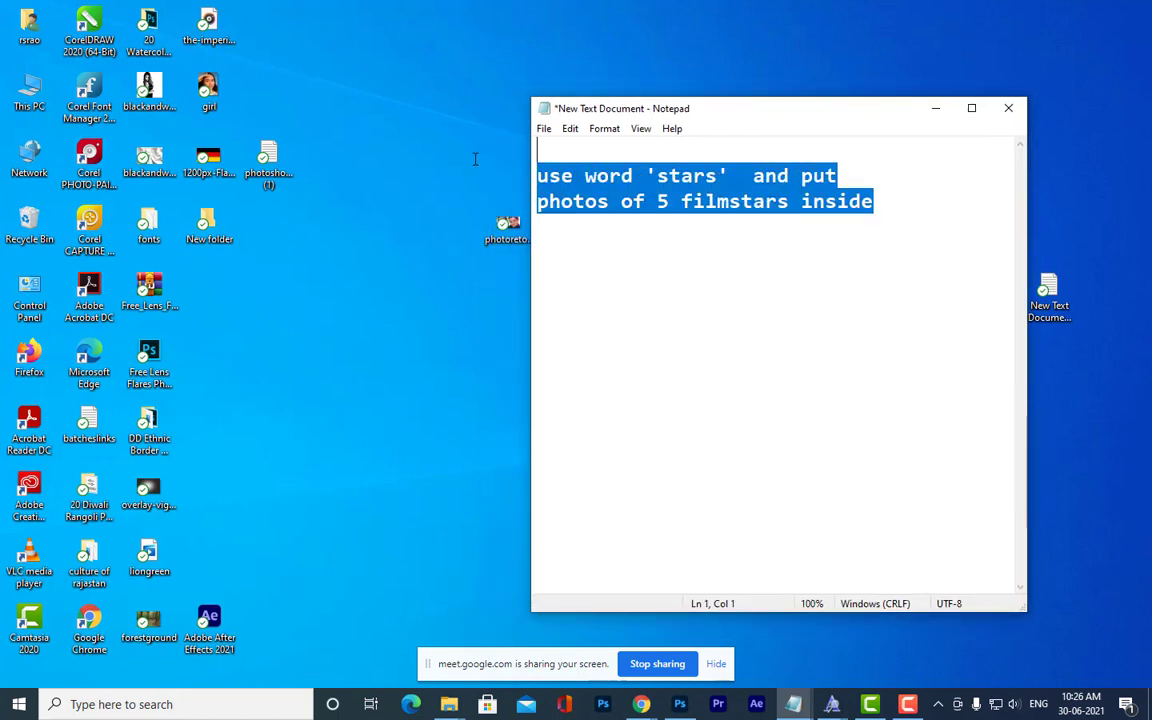
pyautogui.click(934, 110)
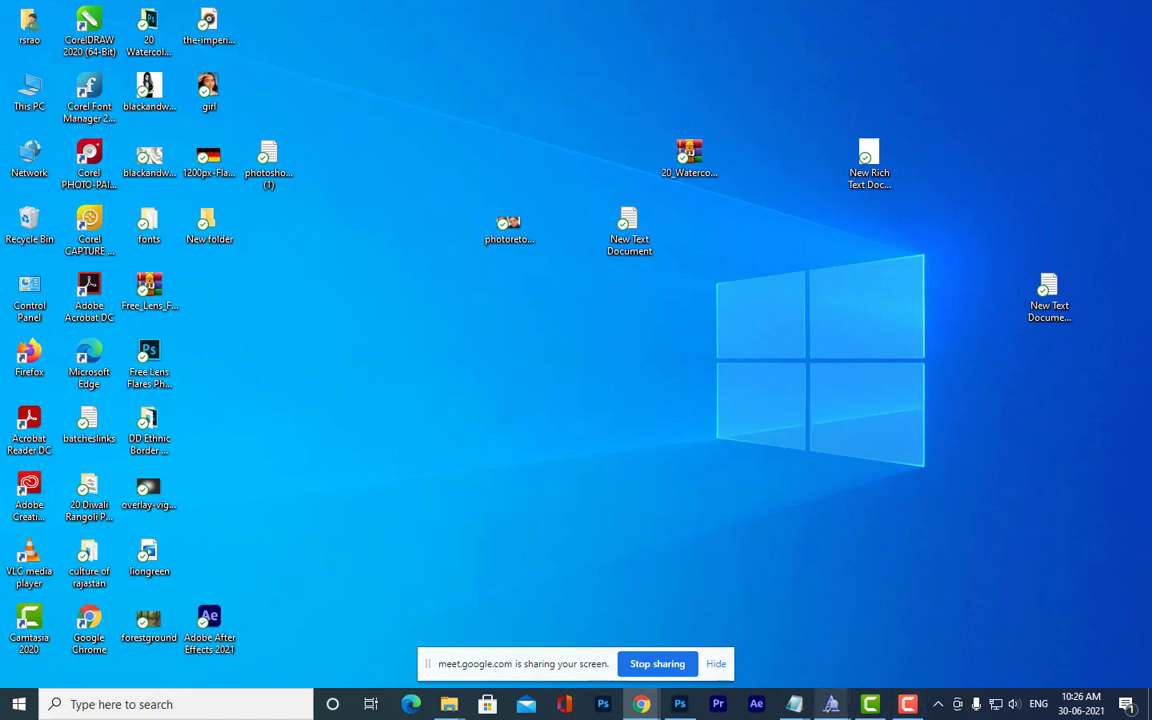
pyautogui.click(690, 625)
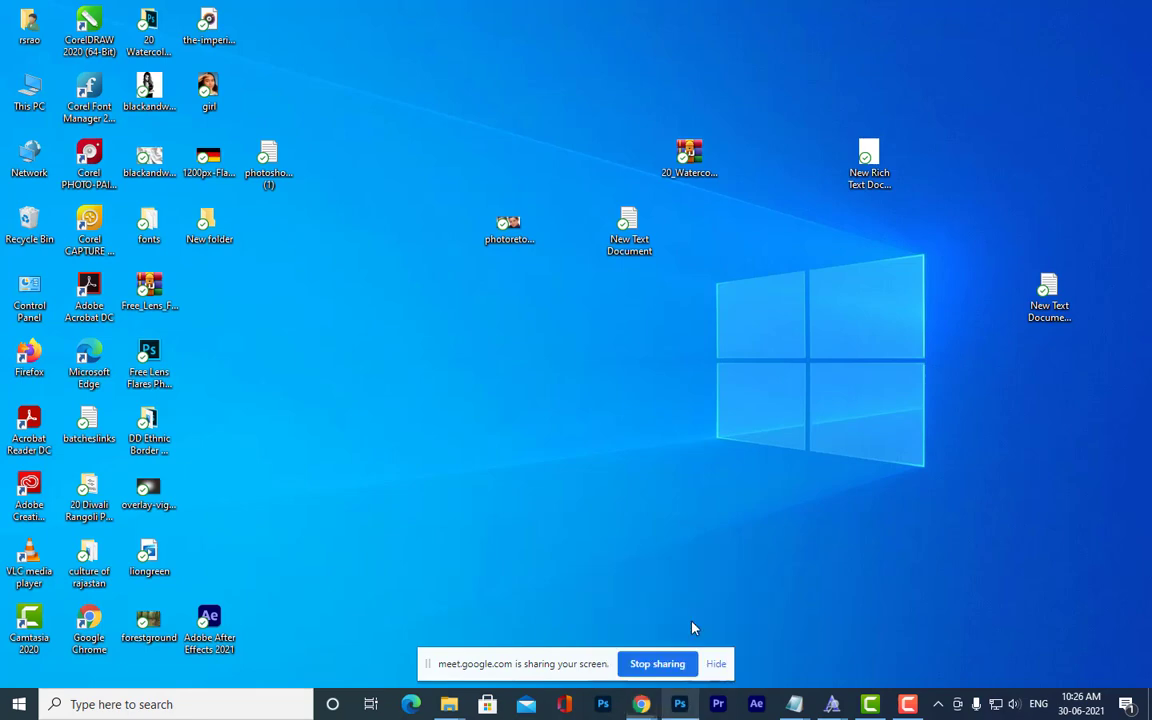
pyautogui.moveTo(548, 140)
pyautogui.mouseDown()
pyautogui.moveTo(573, 177)
pyautogui.moveTo(546, 157)
pyautogui.mouseUp()
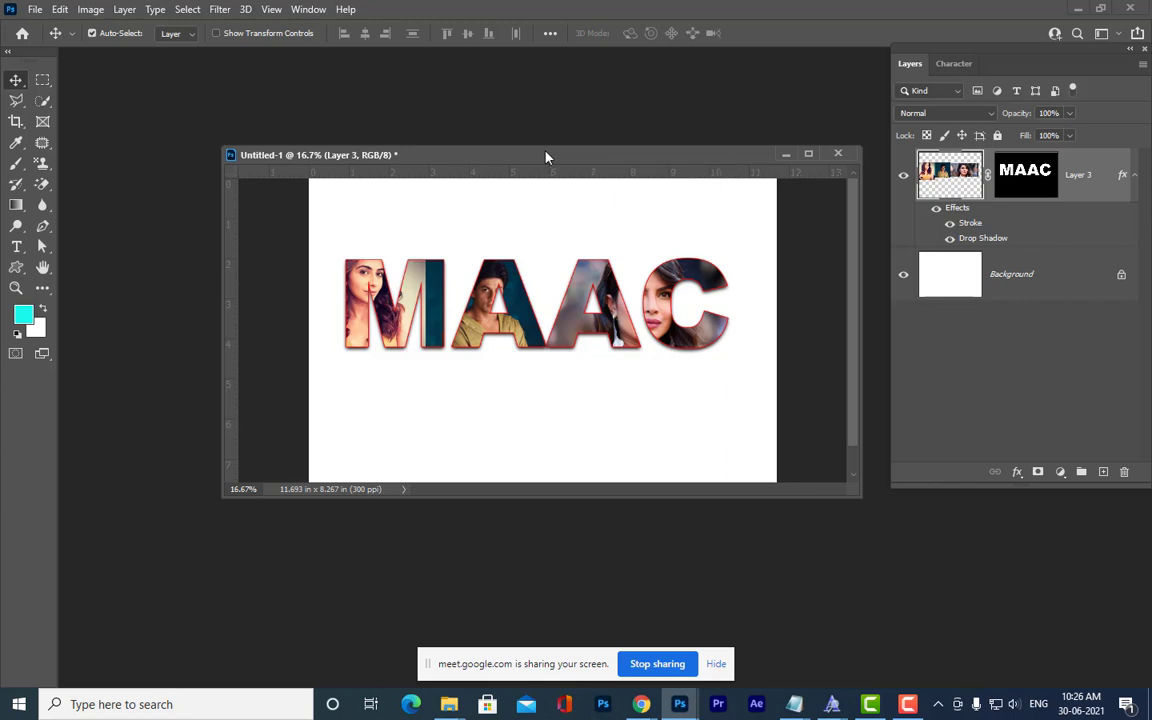
pyautogui.moveTo(644, 160); pyautogui.dragTo(693, 166)
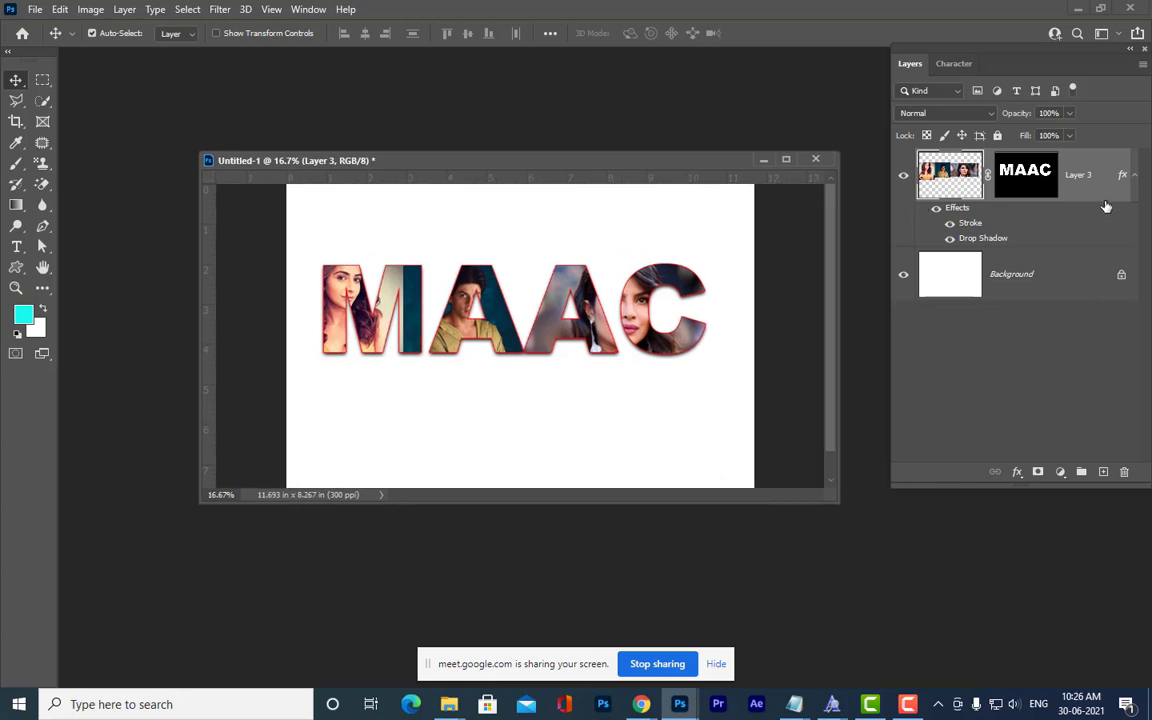
# Delete the masked portrait layer and enlarge the document window so the whole blank canvas is in view.
pyautogui.press('Delete')
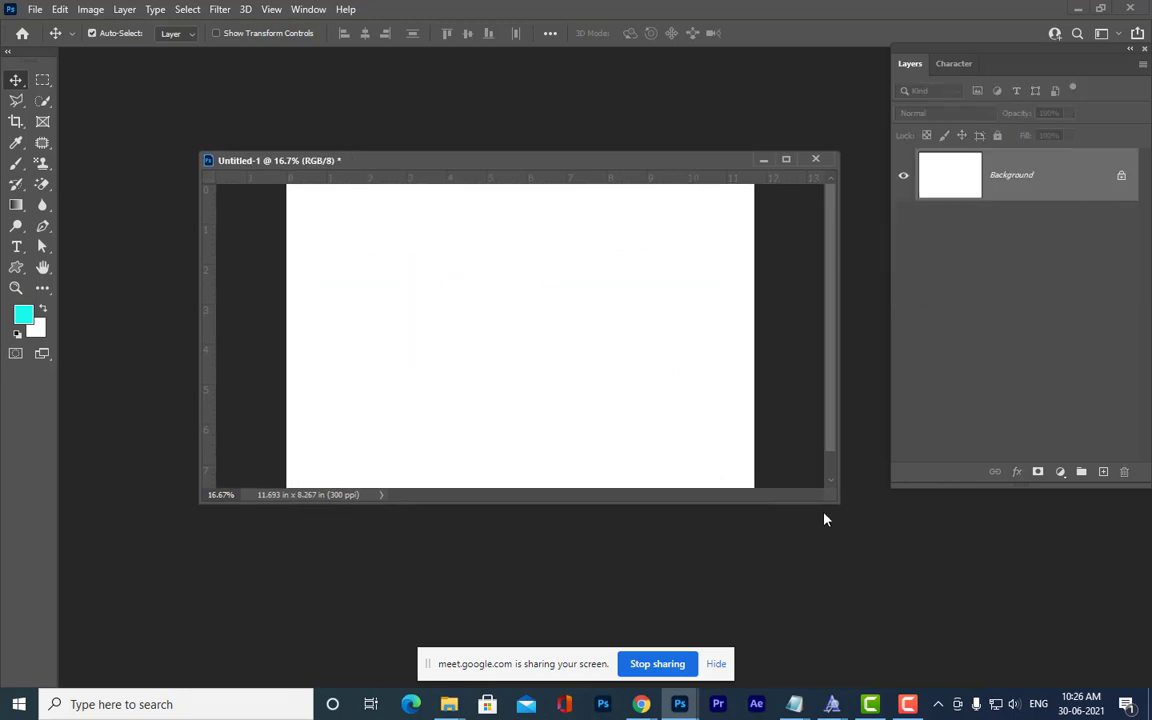
pyautogui.moveTo(836, 488); pyautogui.dragTo(905, 622)
pyautogui.moveTo(609, 157); pyautogui.dragTo(589, 115)
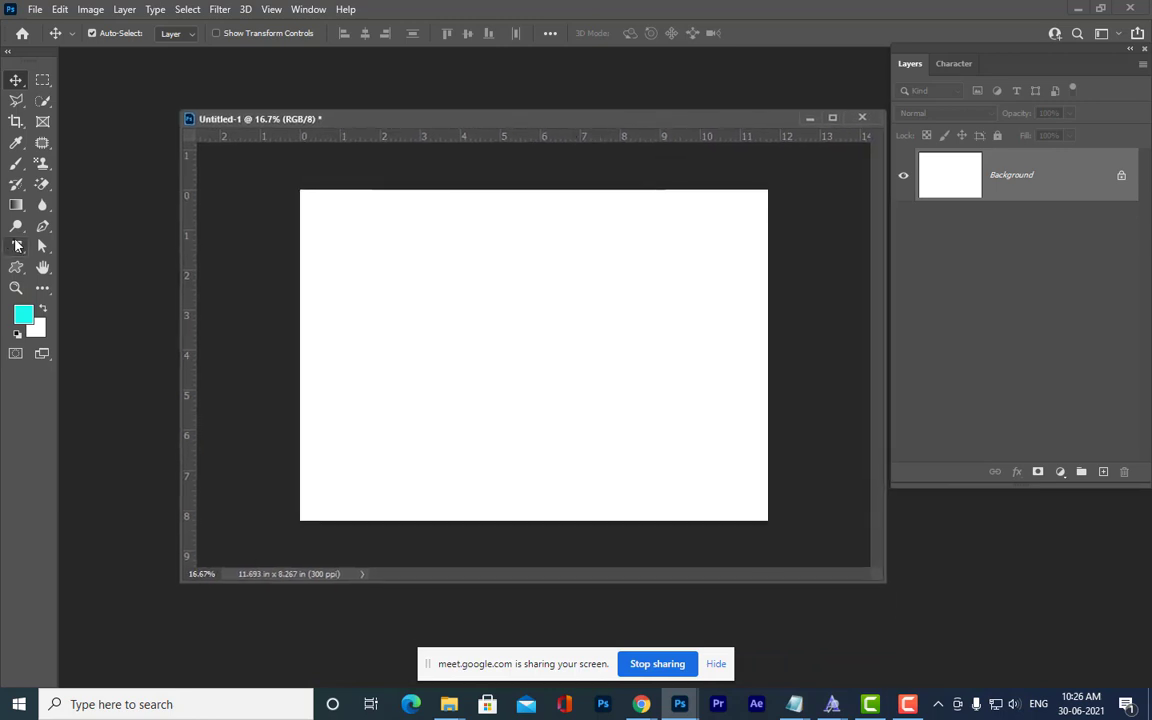
# Add a red text layer reading MAAC on the canvas in Arial Black at 217.74 pt.
pyautogui.click(16, 246)
pyautogui.click(470, 373)
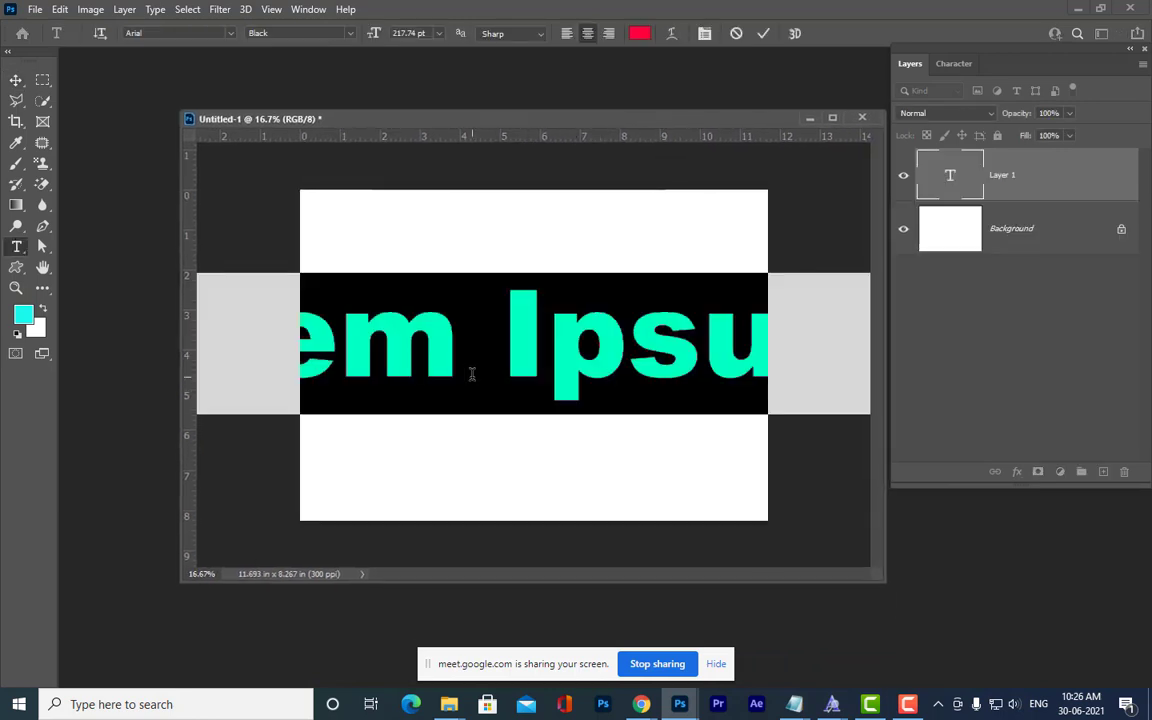
pyautogui.write('m')
pyautogui.press('BackSpace')
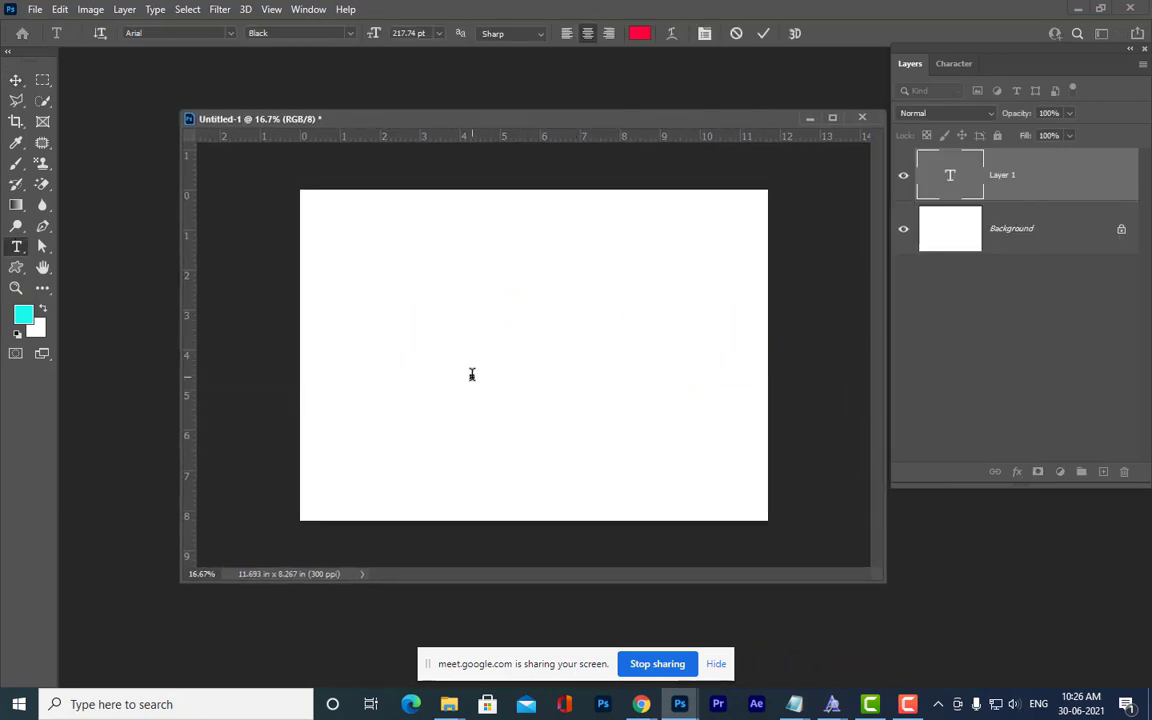
pyautogui.write('MAAC')
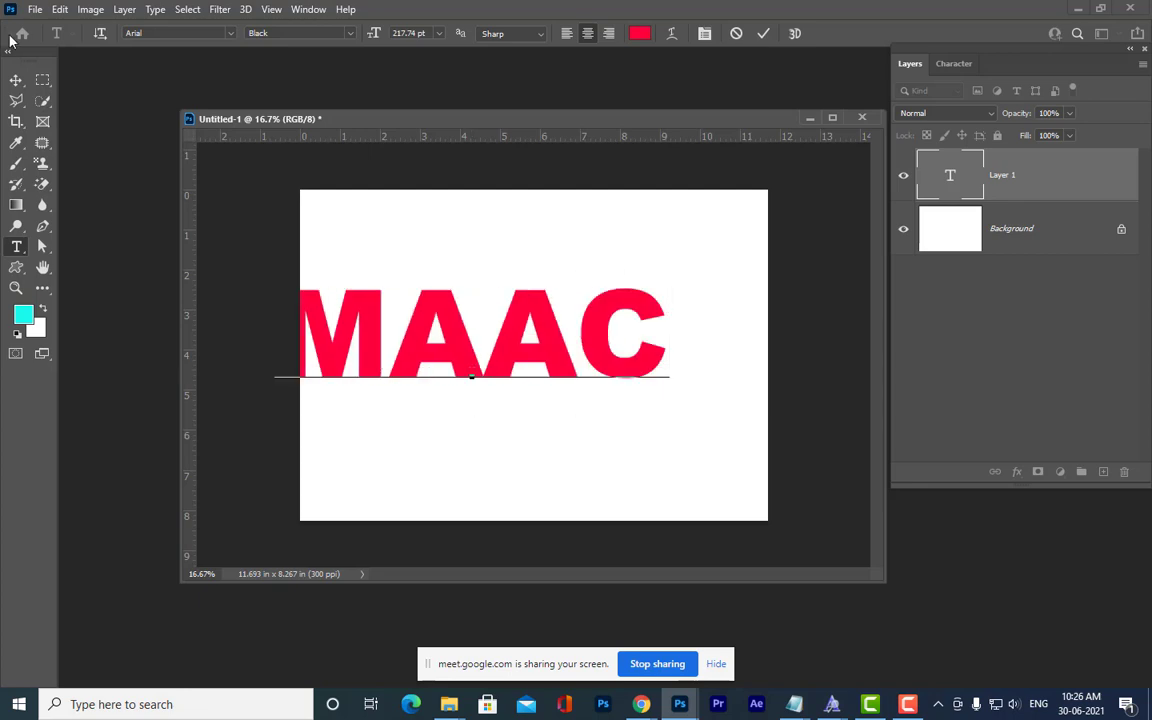
# Move the MAAC text to about the middle of the canvas, slightly above centre.
pyautogui.click(16, 80)
pyautogui.moveTo(617, 334); pyautogui.dragTo(672, 335)
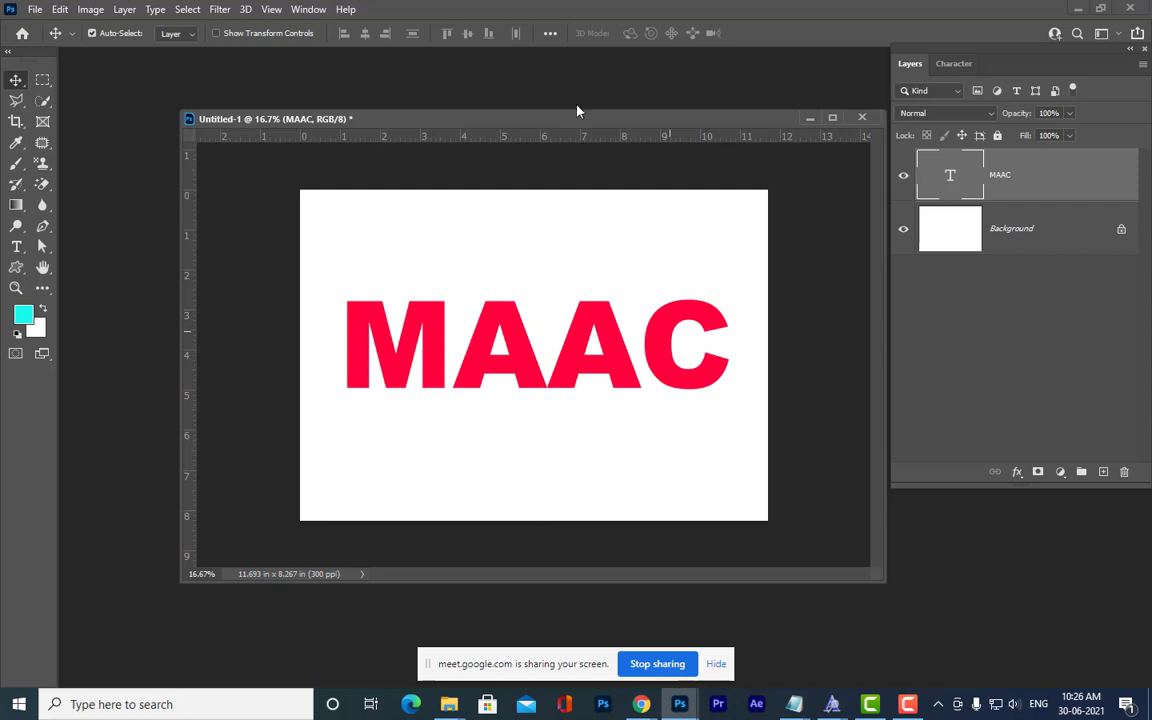
pyautogui.moveTo(577, 110); pyautogui.dragTo(506, 82)
pyautogui.moveTo(591, 301); pyautogui.dragTo(588, 289)
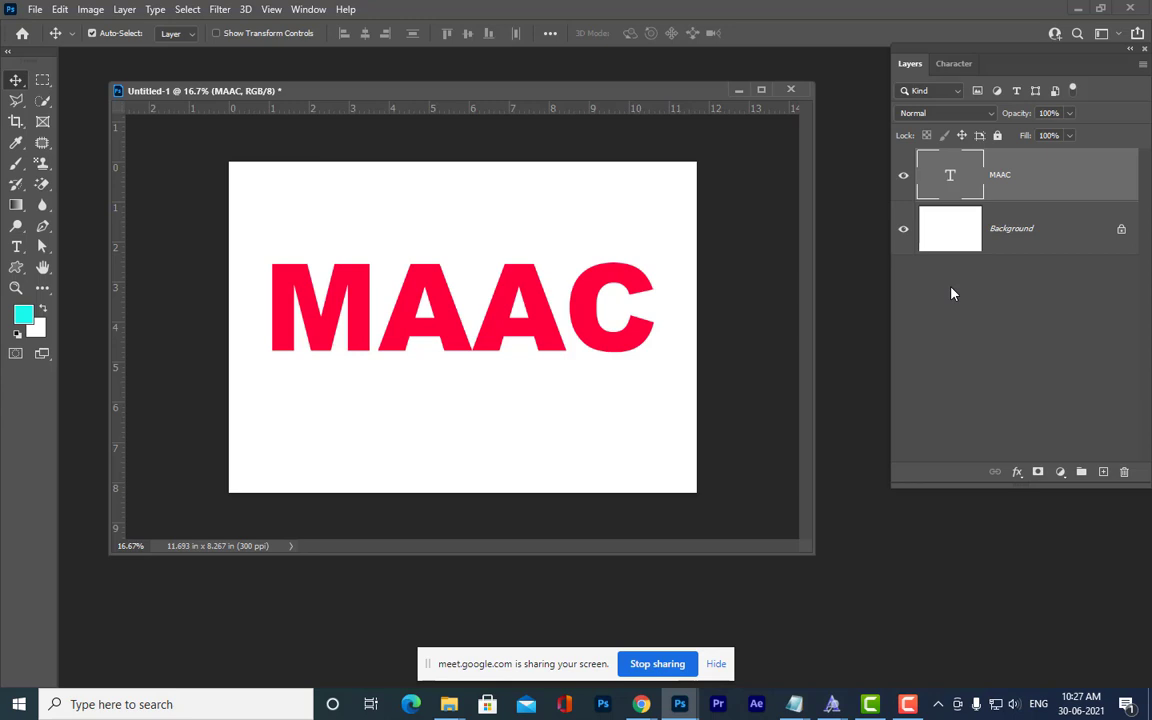
# Try skewing the MAAC text horizontally by -27.06° with Free Transform and shifting it back onto the canvas, and undo both changes.
pyautogui.hotkey('ctrl', 't')
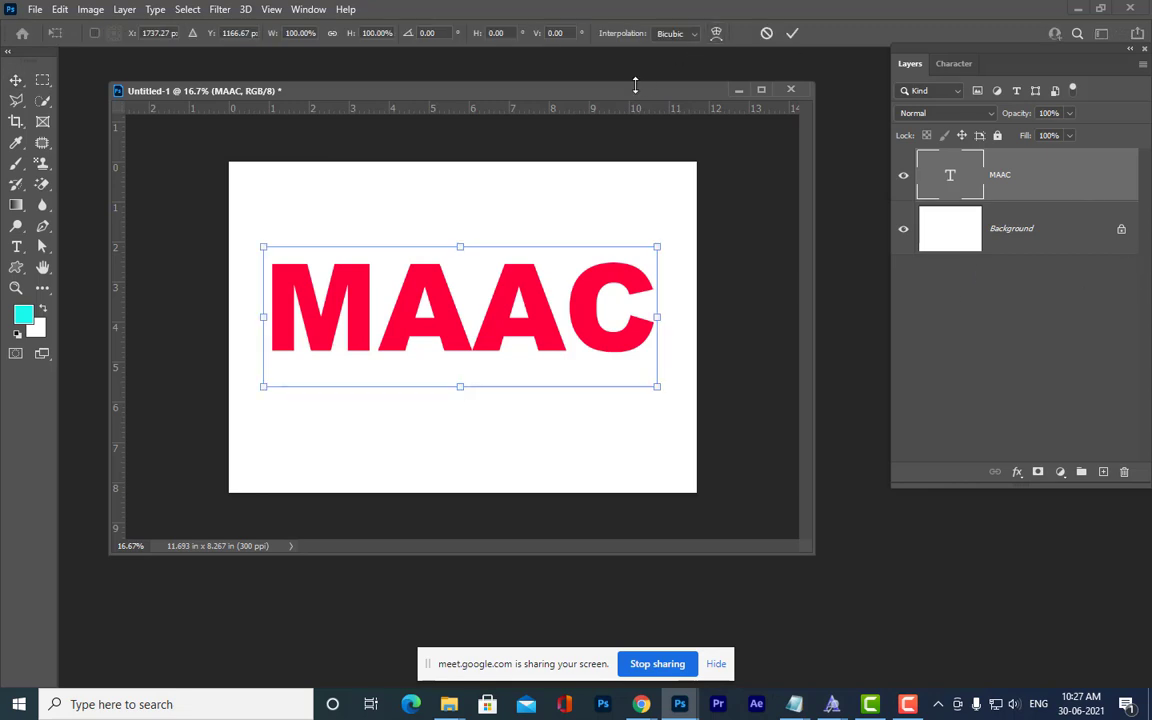
pyautogui.moveTo(556, 91); pyautogui.dragTo(573, 93)
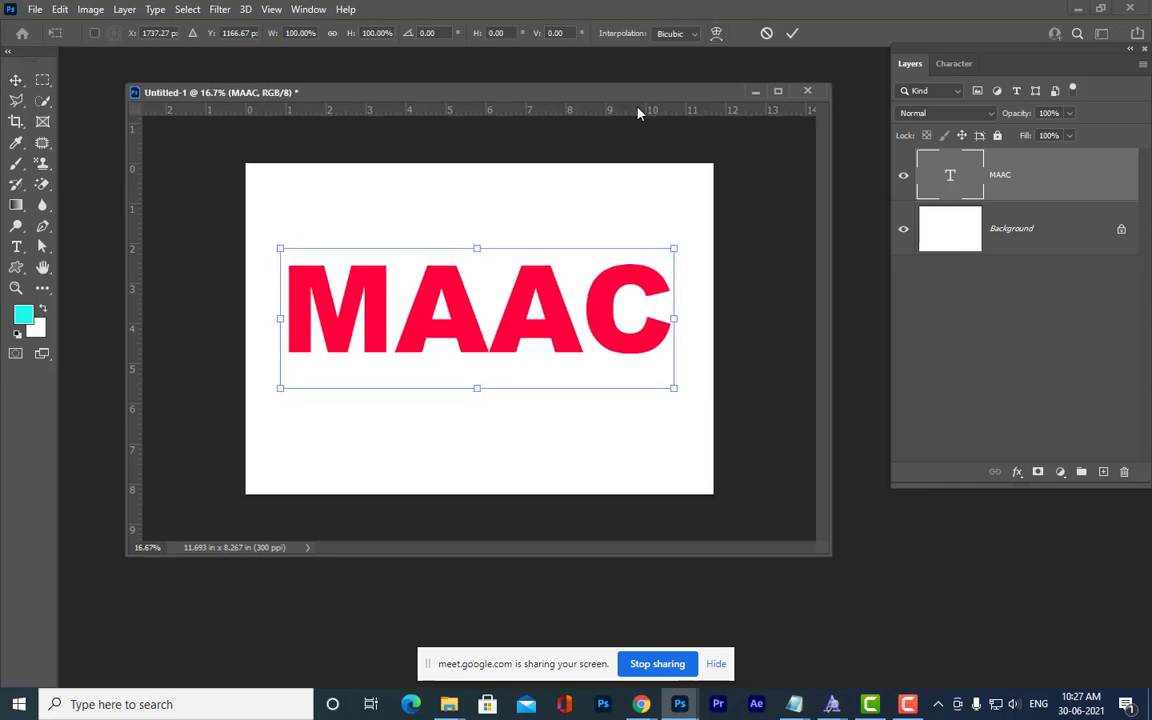
pyautogui.rightClick(615, 287)
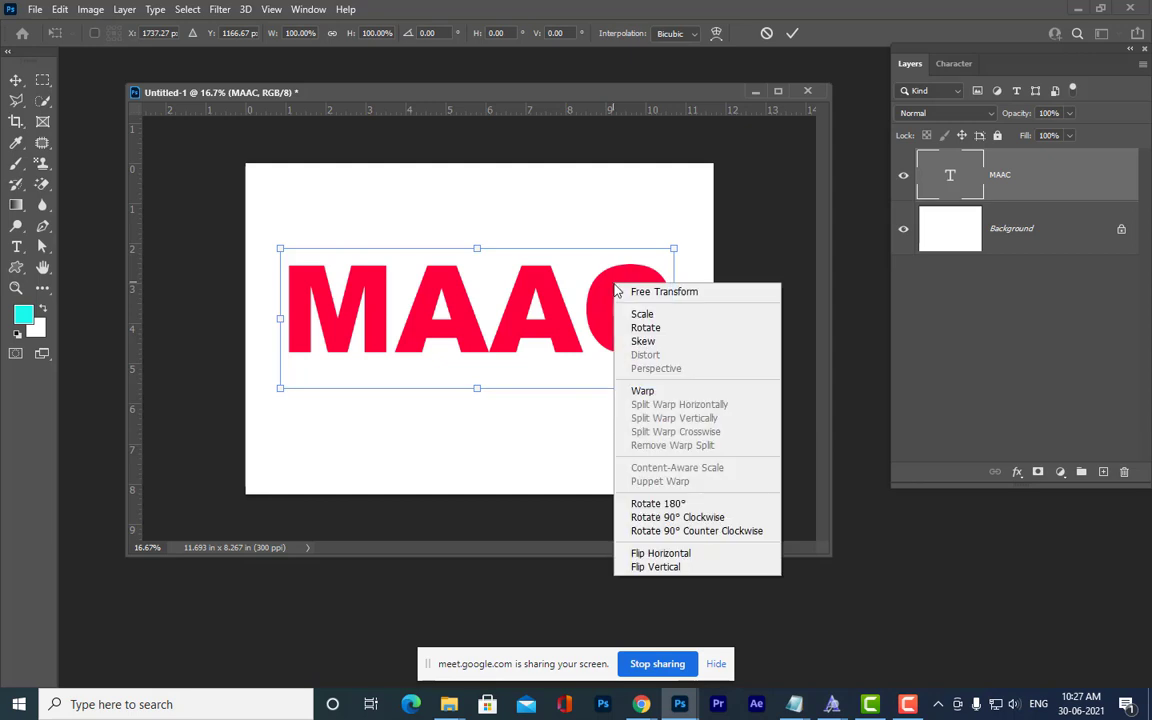
pyautogui.click(657, 345)
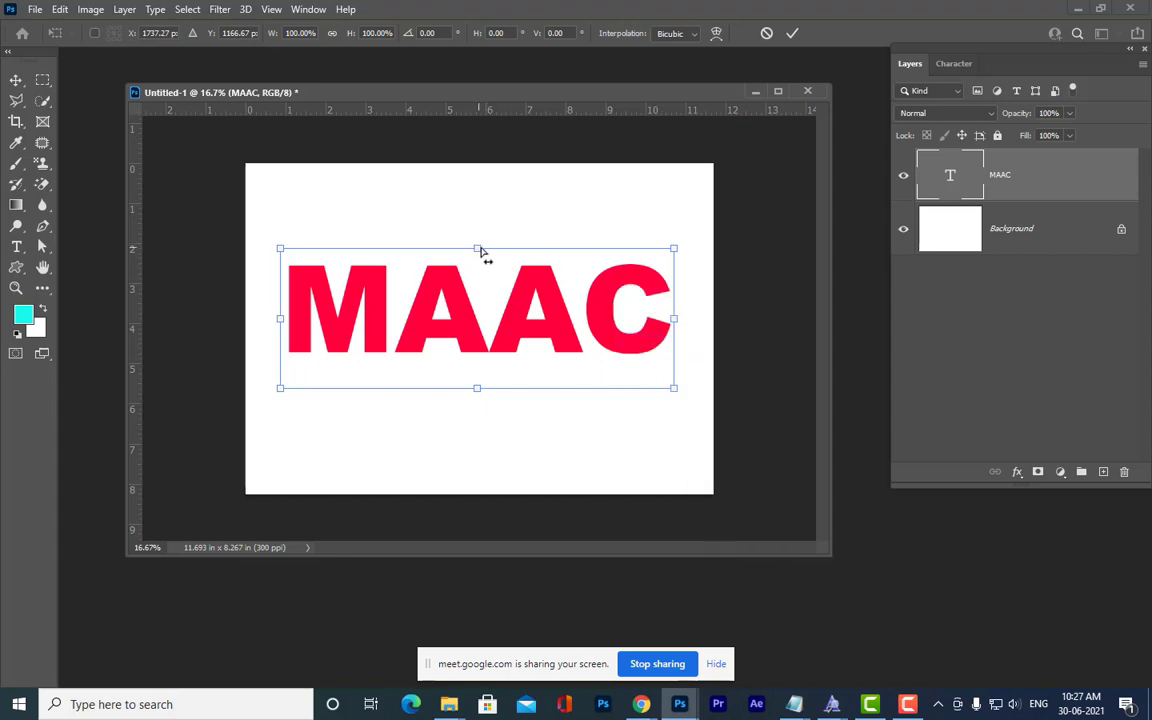
pyautogui.moveTo(481, 253); pyautogui.dragTo(550, 250)
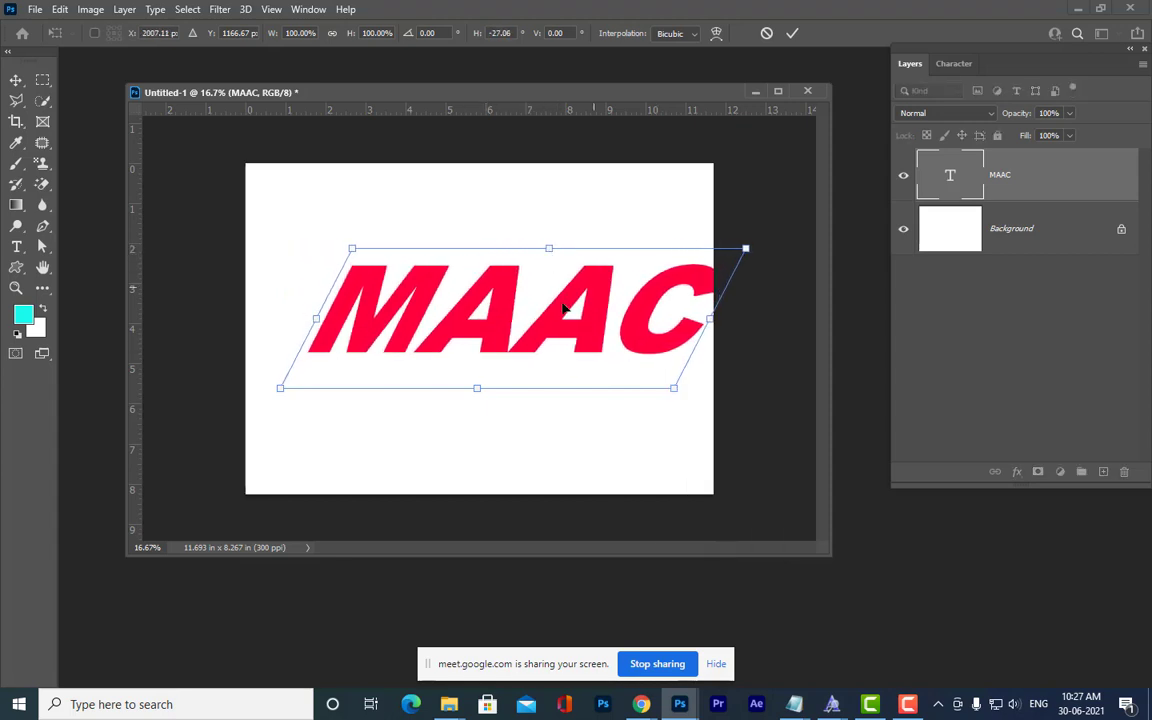
pyautogui.moveTo(565, 310); pyautogui.dragTo(522, 329)
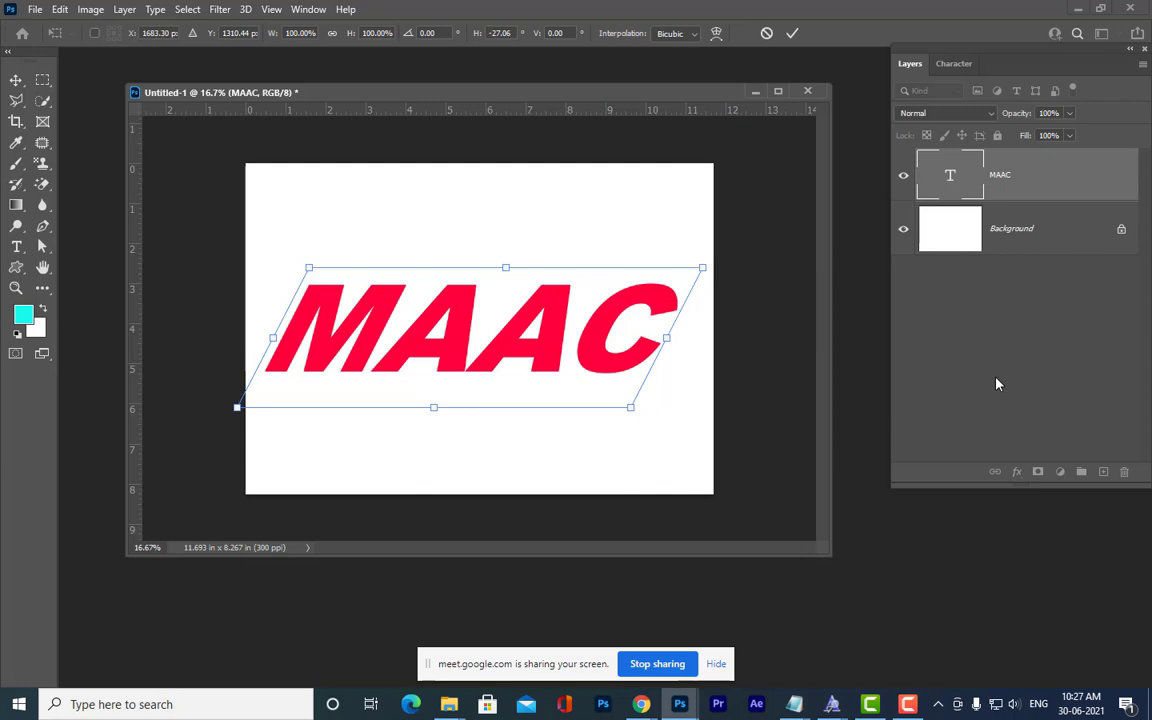
pyautogui.hotkey('ctrl', 'z')
pyautogui.hotkey('ctrl', 'z')
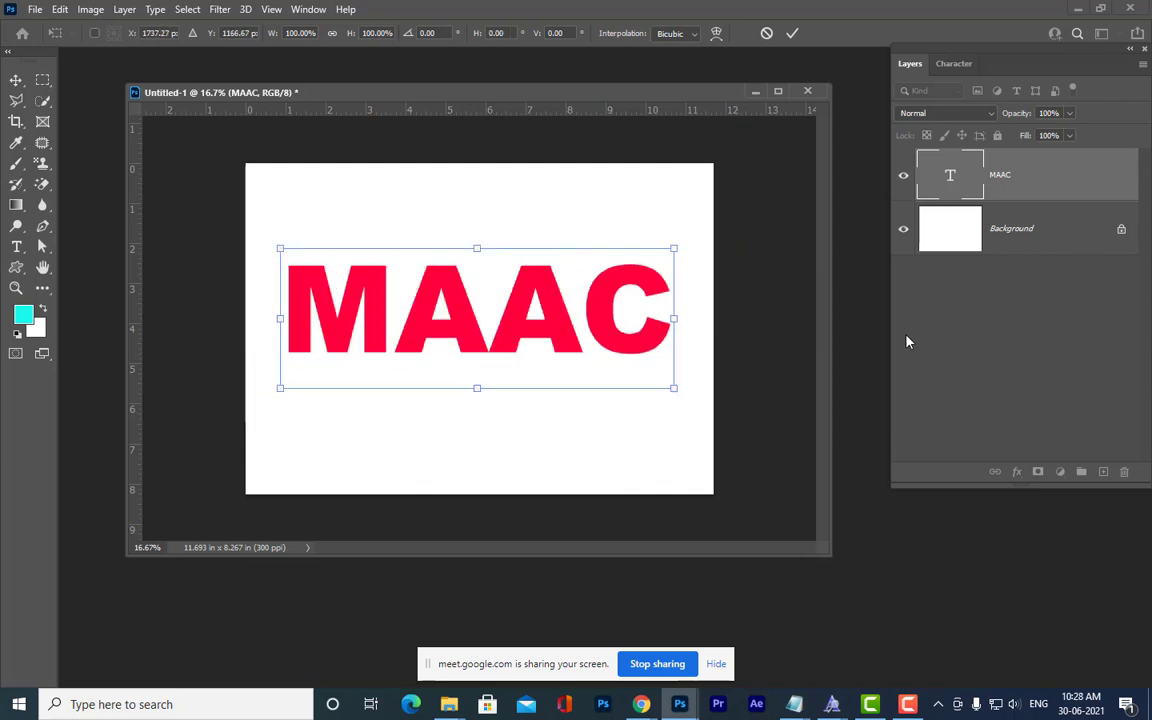
# Check which transform options are available for the MAAC text layer and leave Free Transform without altering it.
pyautogui.rightClick(447, 292)
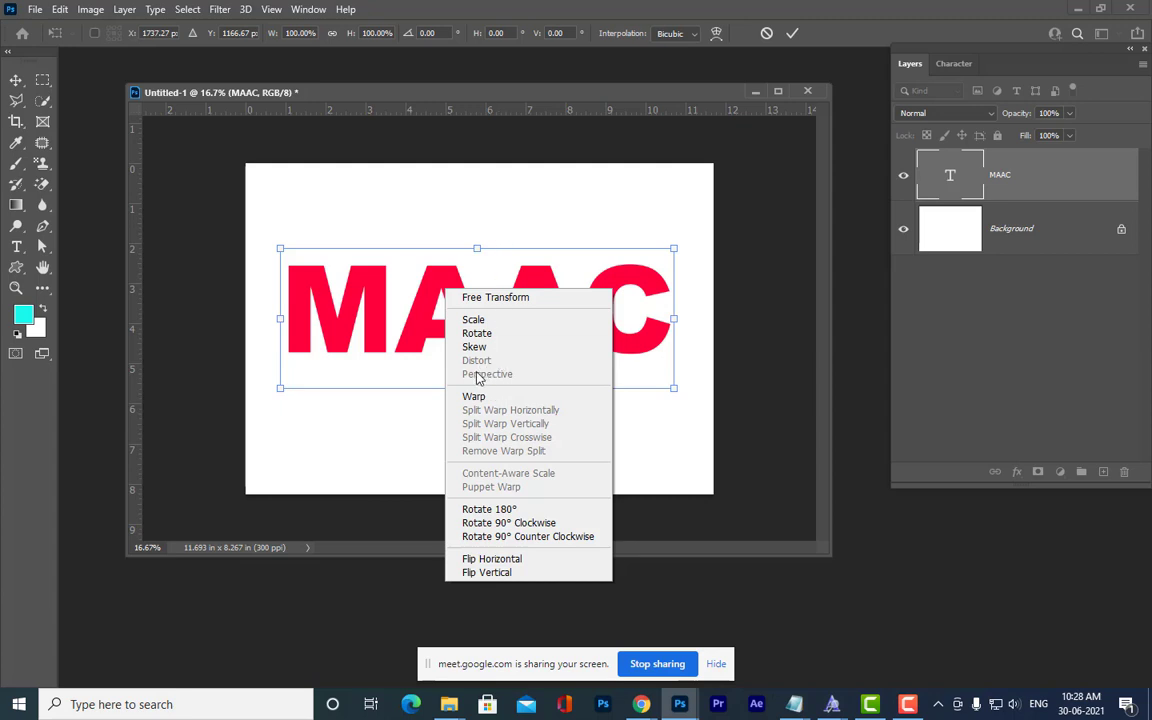
pyautogui.click(708, 297)
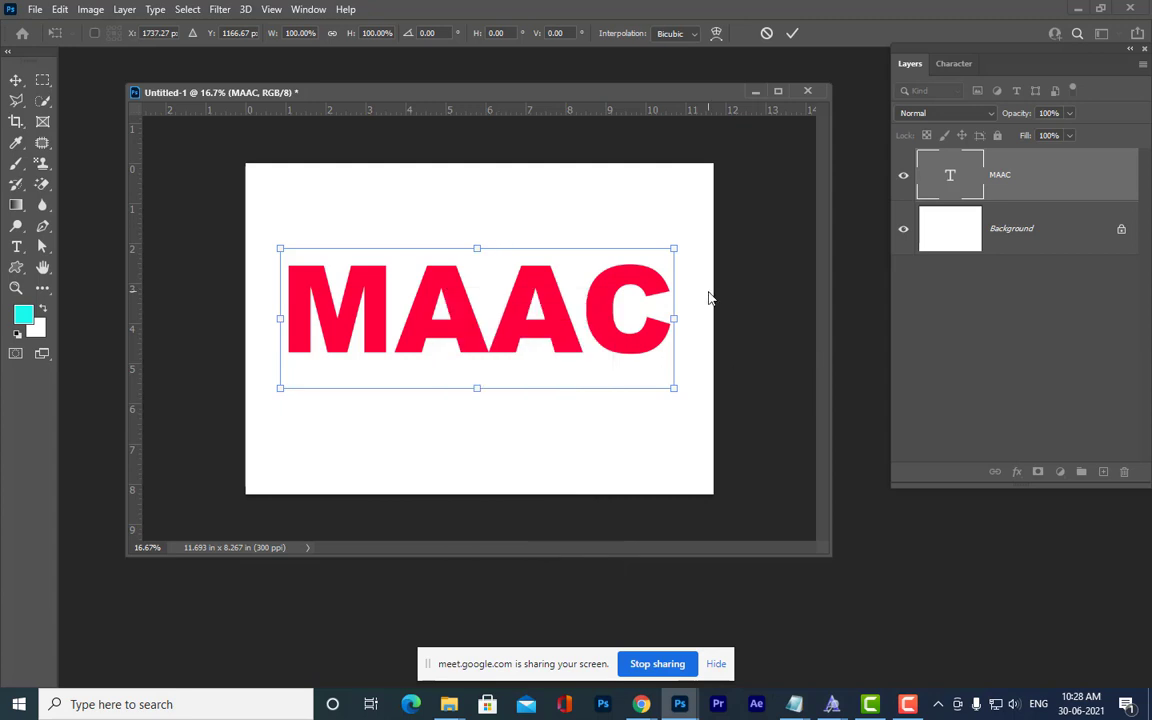
pyautogui.press('Return')
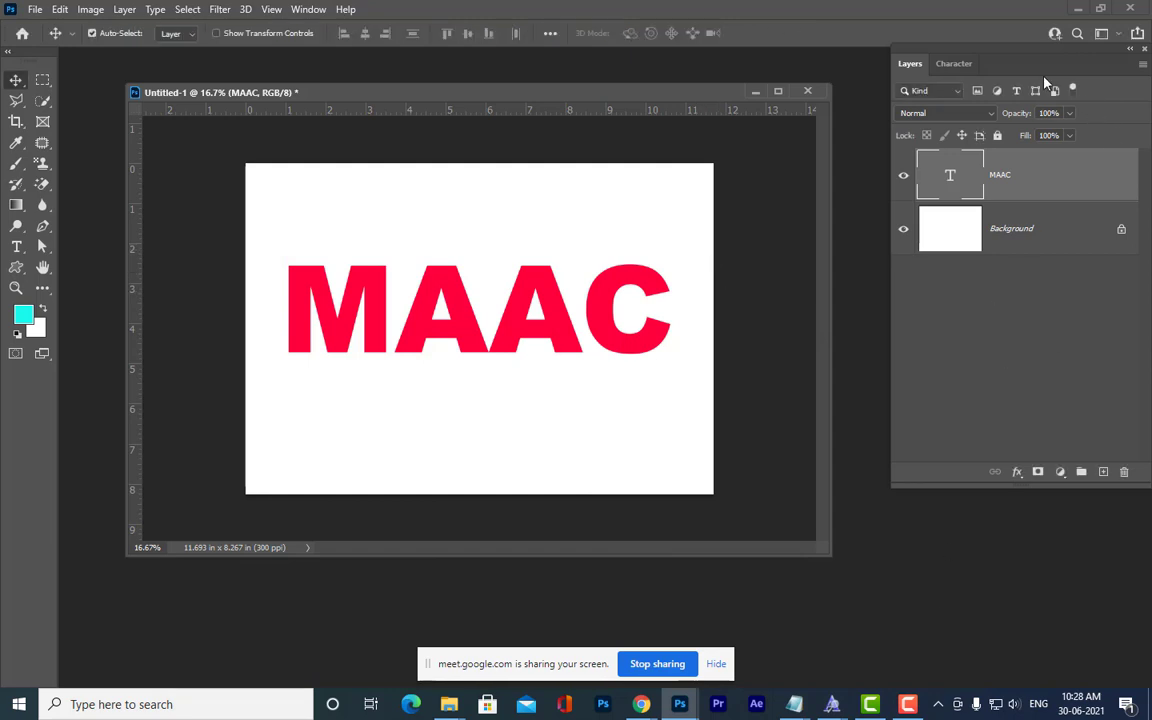
# Rasterize the MAAC text layer into a pixel layer.
pyautogui.moveTo(1008, 60); pyautogui.dragTo(938, 118)
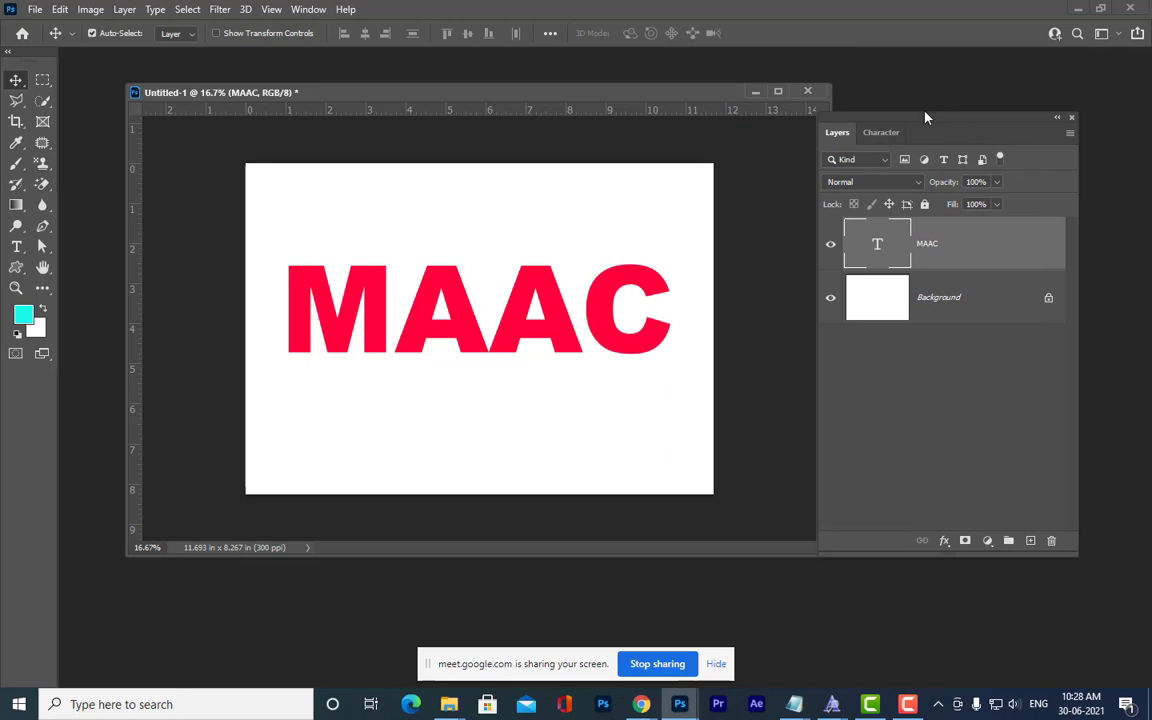
pyautogui.moveTo(928, 119); pyautogui.dragTo(970, 103)
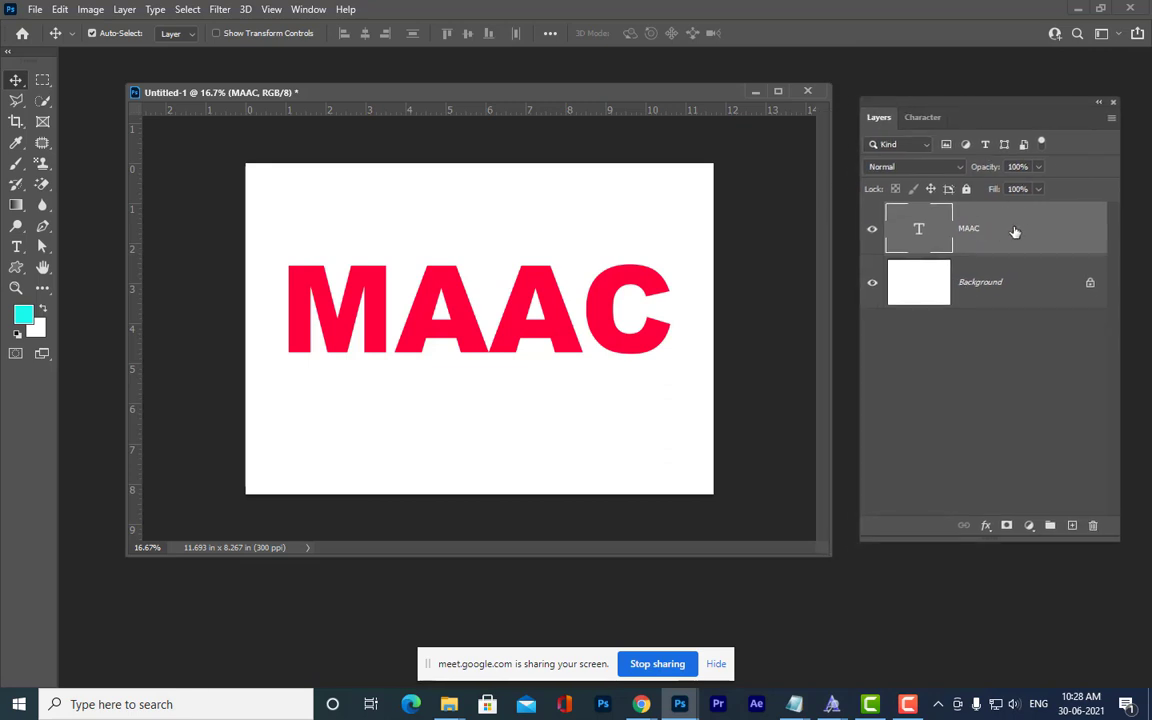
pyautogui.rightClick(1013, 231)
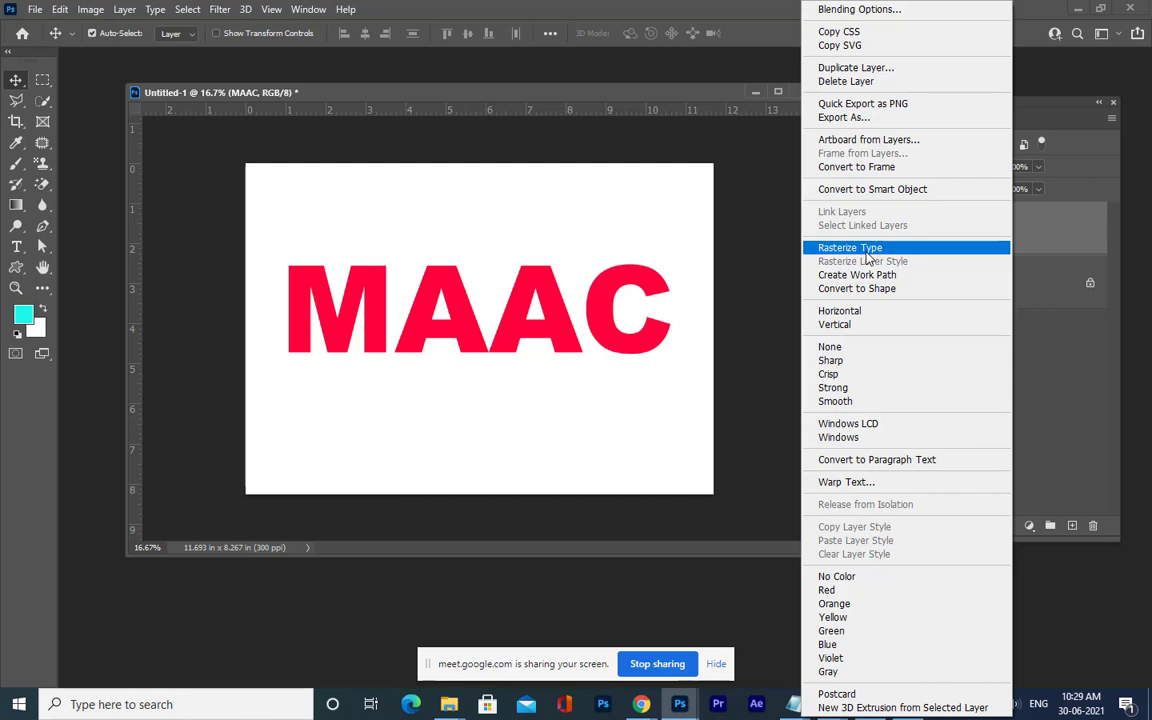
pyautogui.click(866, 251)
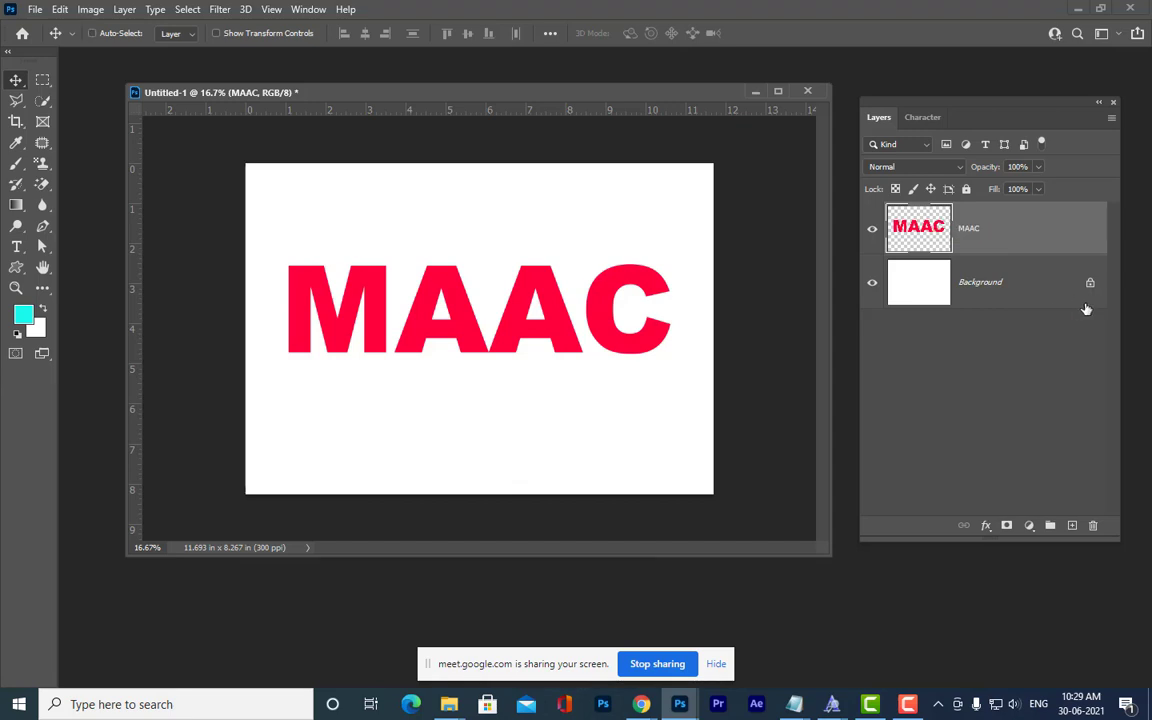
pyautogui.hotkey('ctrl', 'z')
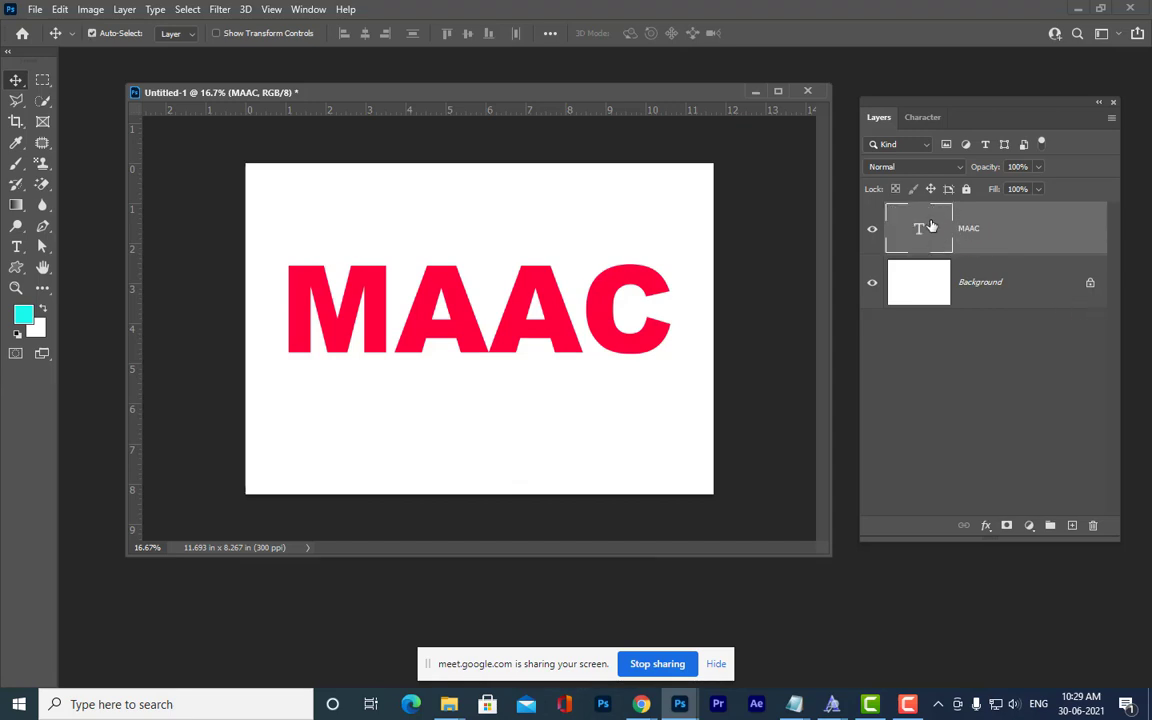
pyautogui.rightClick(1006, 237)
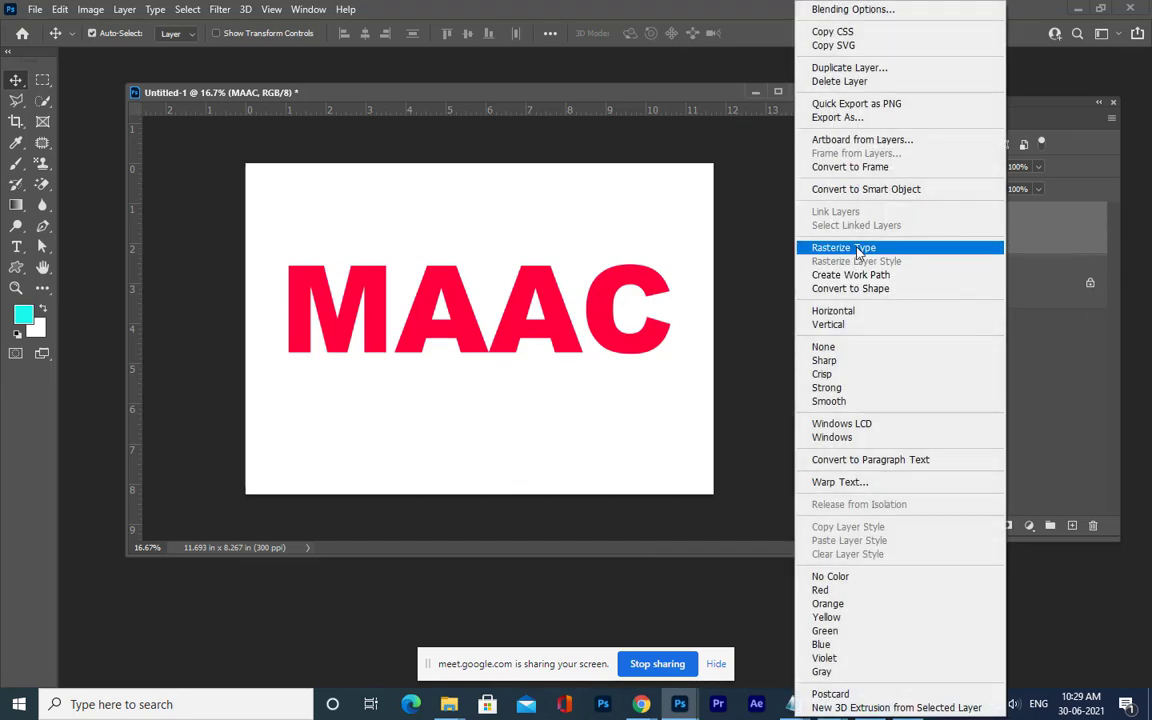
pyautogui.click(865, 249)
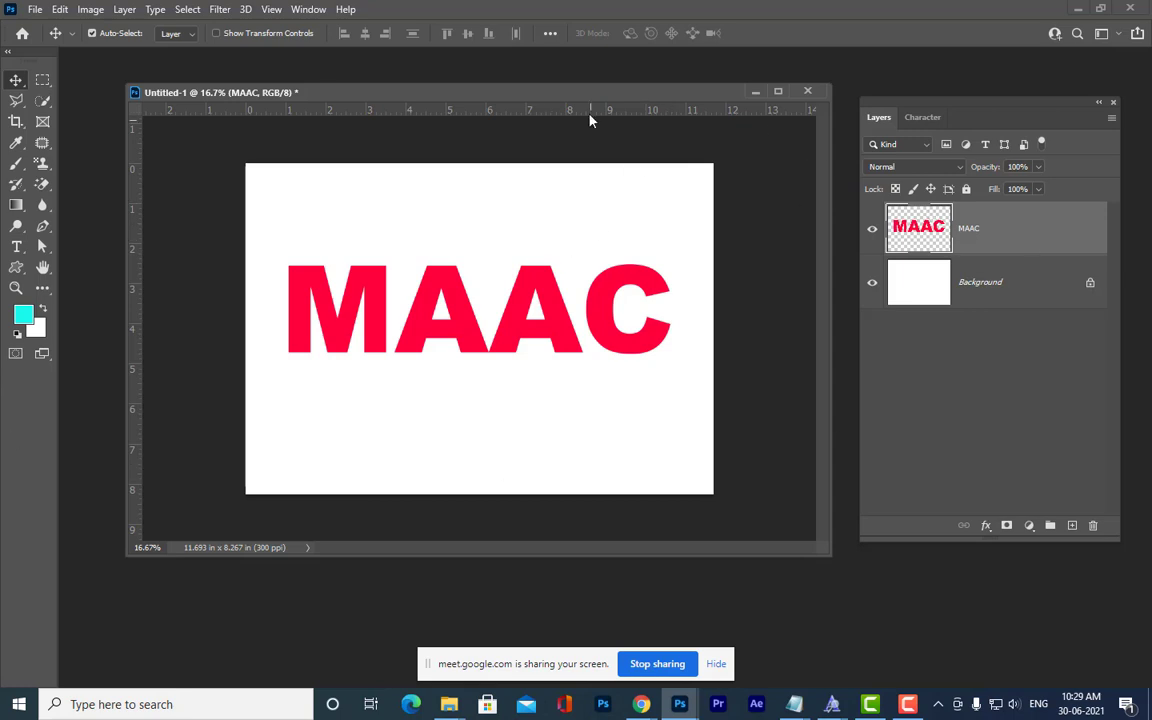
# Try distorting the rasterized MAAC so it is tall at the first M and tapers towards the C, and undo the distortion.
pyautogui.moveTo(613, 95); pyautogui.dragTo(635, 99)
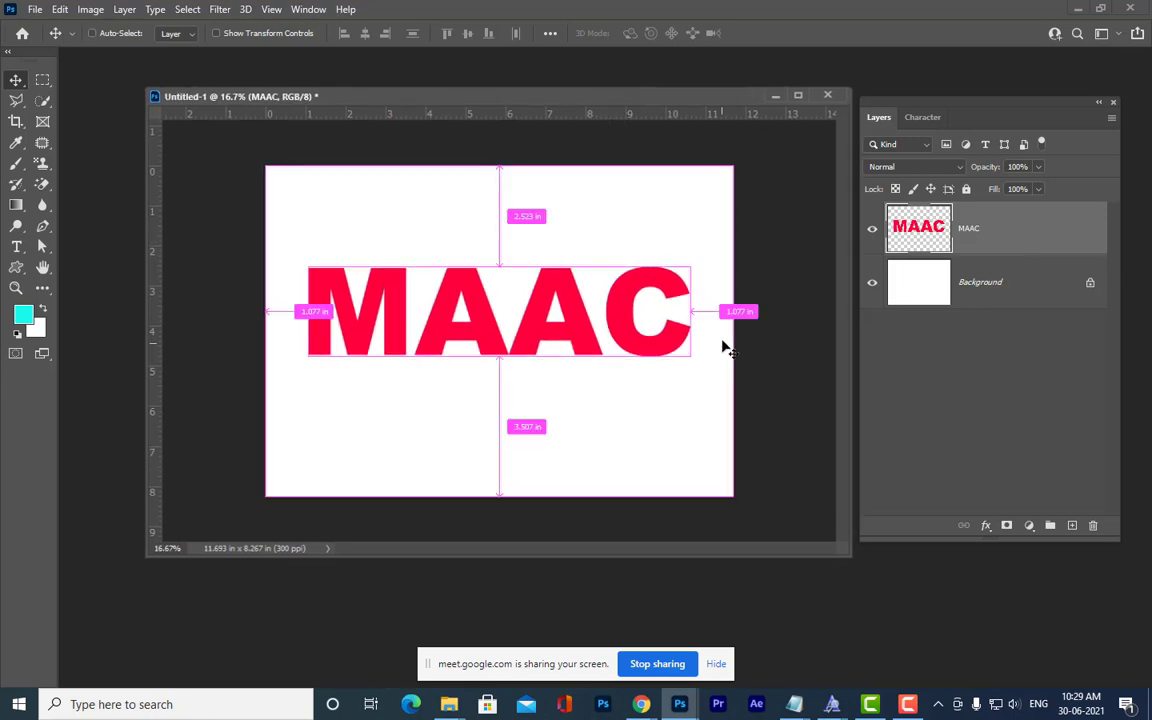
pyautogui.hotkey('ctrl', 't')
pyautogui.rightClick(641, 297)
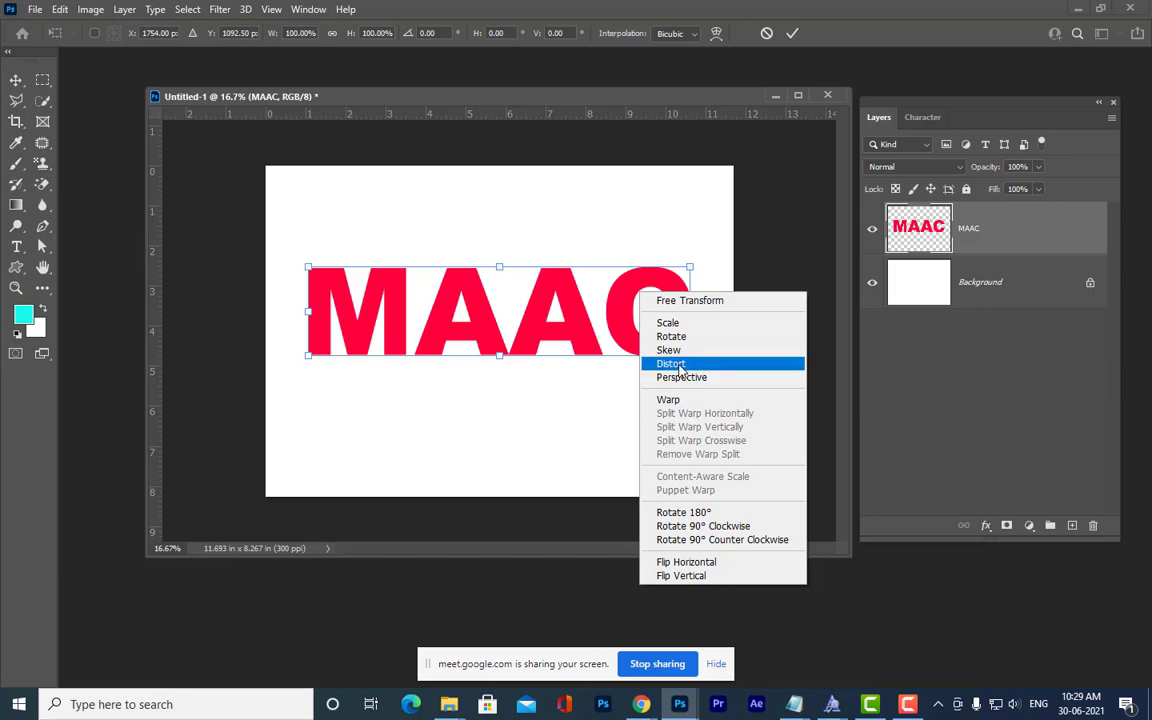
pyautogui.click(679, 366)
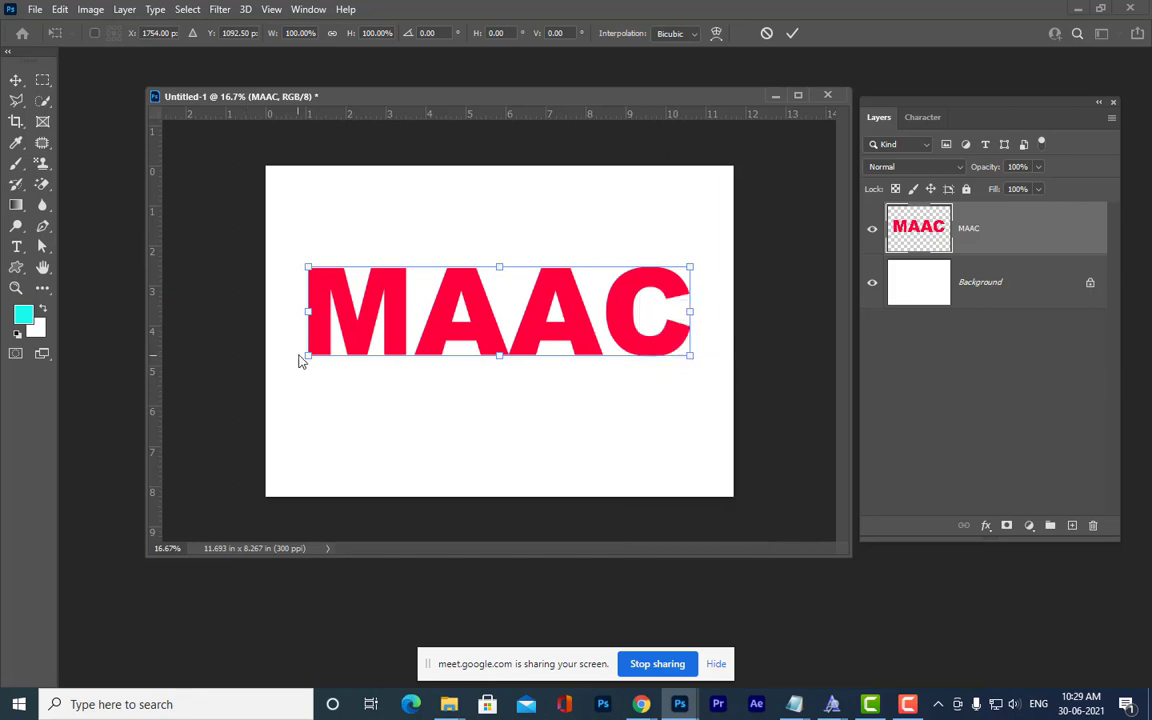
pyautogui.moveTo(309, 355); pyautogui.dragTo(324, 459)
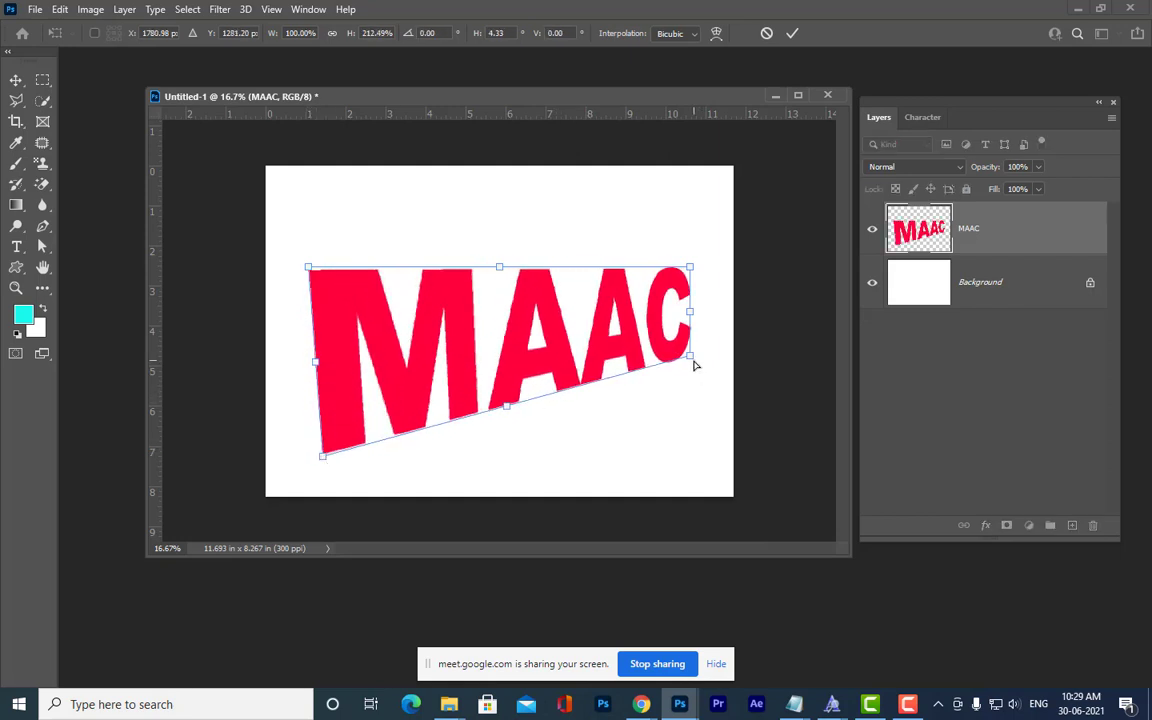
pyautogui.moveTo(690, 354); pyautogui.dragTo(693, 320)
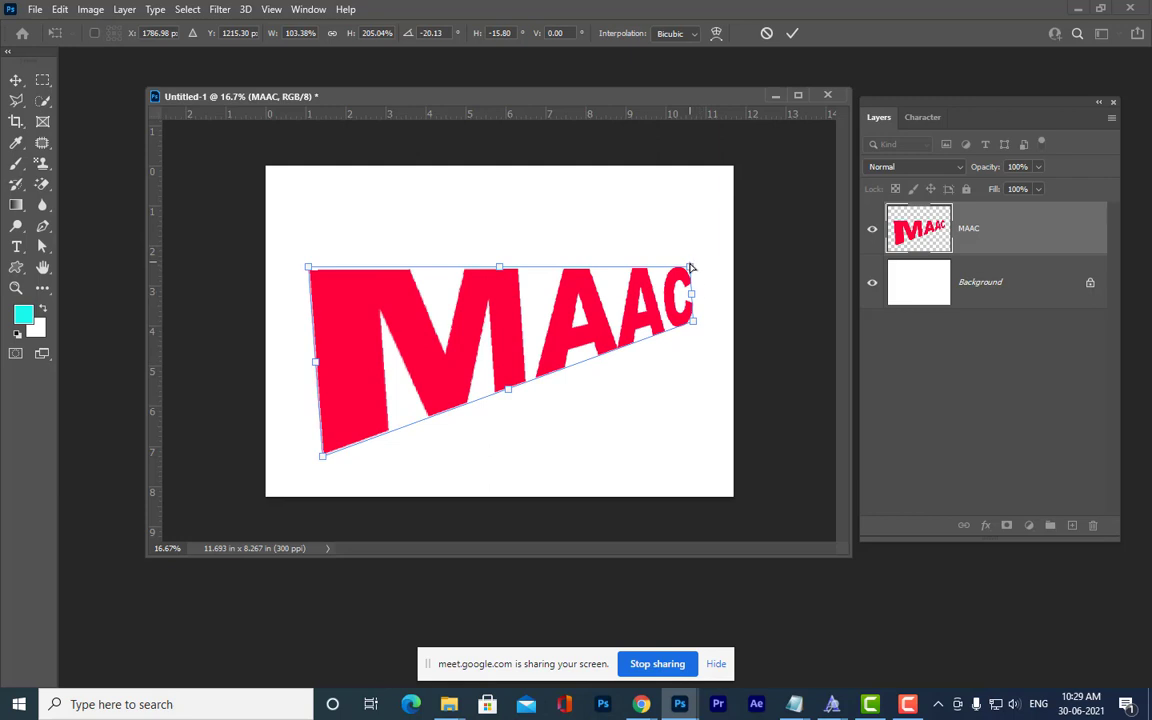
pyautogui.moveTo(692, 272)
pyautogui.mouseDown()
pyautogui.moveTo(700, 240)
pyautogui.moveTo(692, 283)
pyautogui.mouseUp()
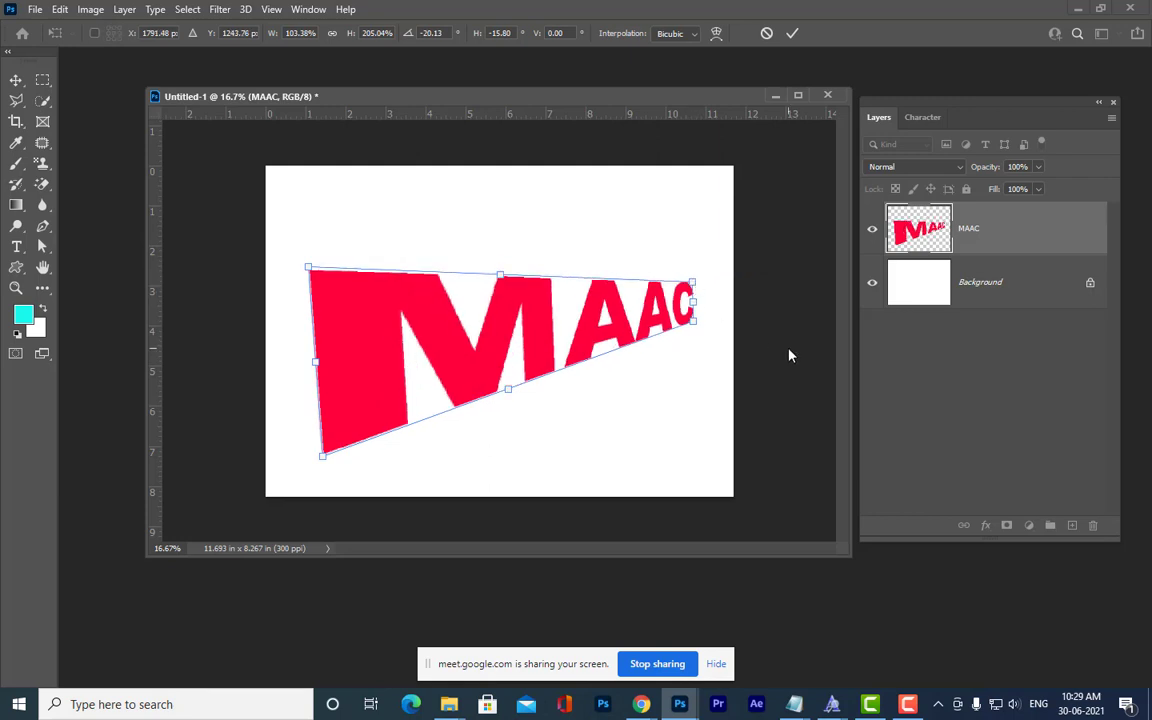
pyautogui.press('Return')
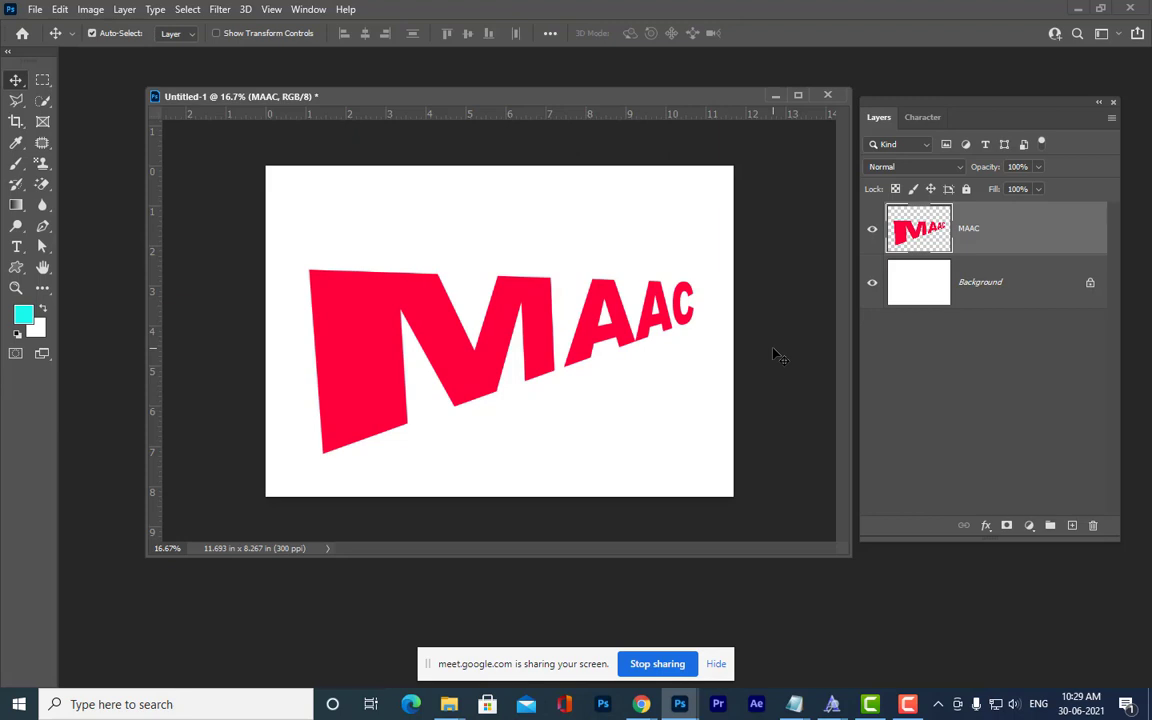
pyautogui.hotkey('ctrl', 'z')
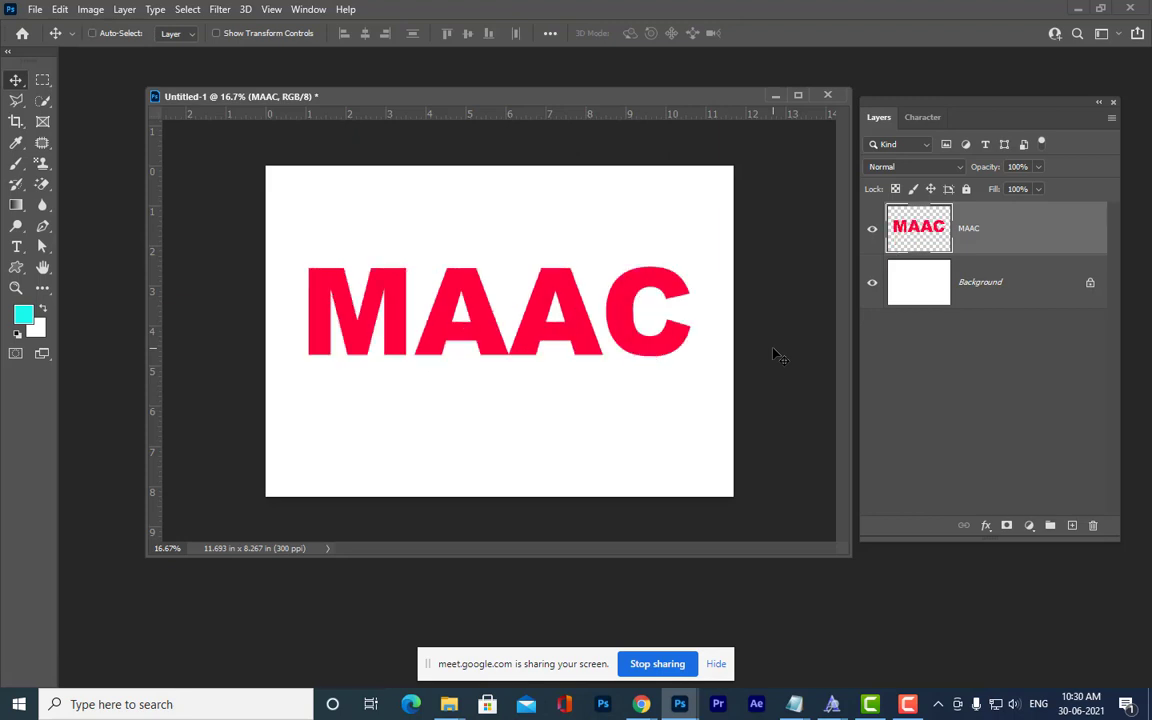
# Move MAAC up a little, duplicate its layer, and place the copy directly underneath it on the canvas and in the layer order.
pyautogui.moveTo(590, 325); pyautogui.dragTo(583, 288)
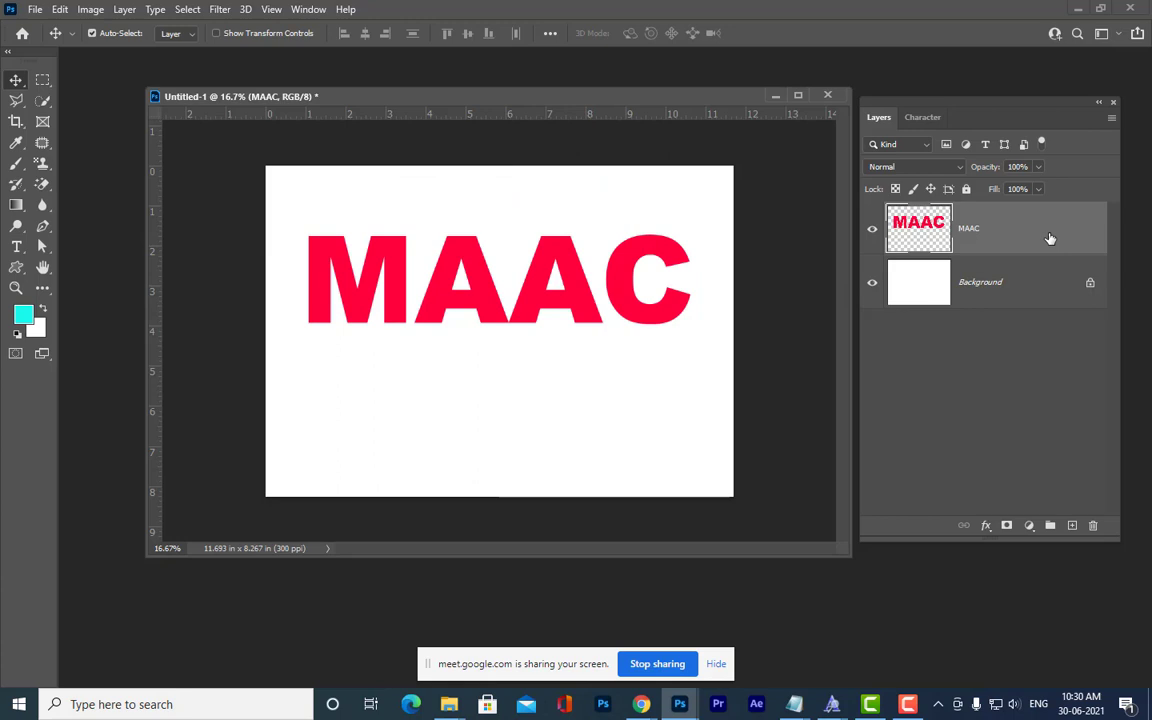
pyautogui.hotkey('ctrl', 'j')
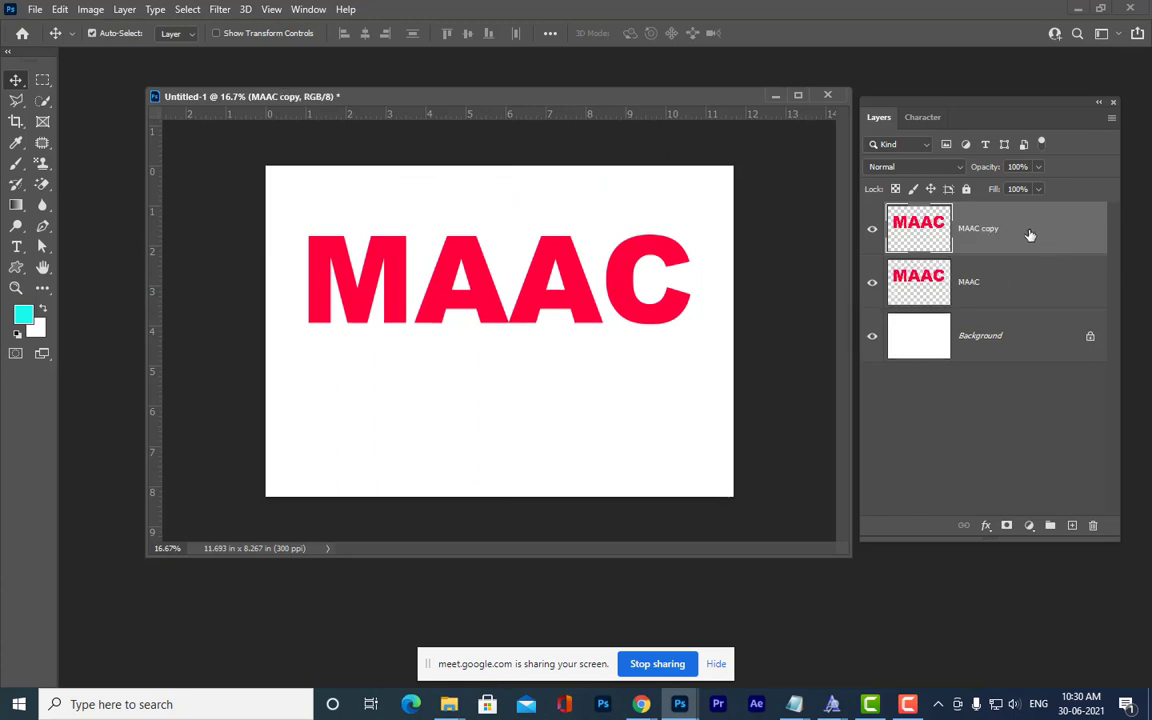
pyautogui.moveTo(617, 288); pyautogui.dragTo(620, 385)
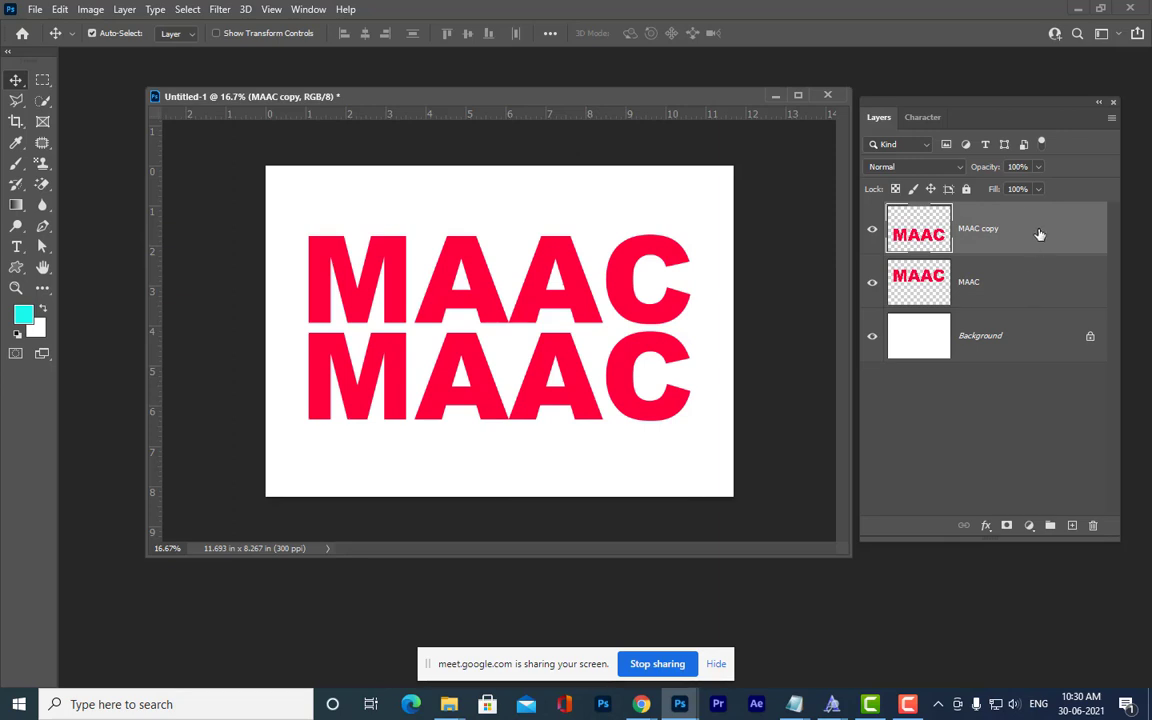
pyautogui.moveTo(1039, 234); pyautogui.dragTo(1031, 295)
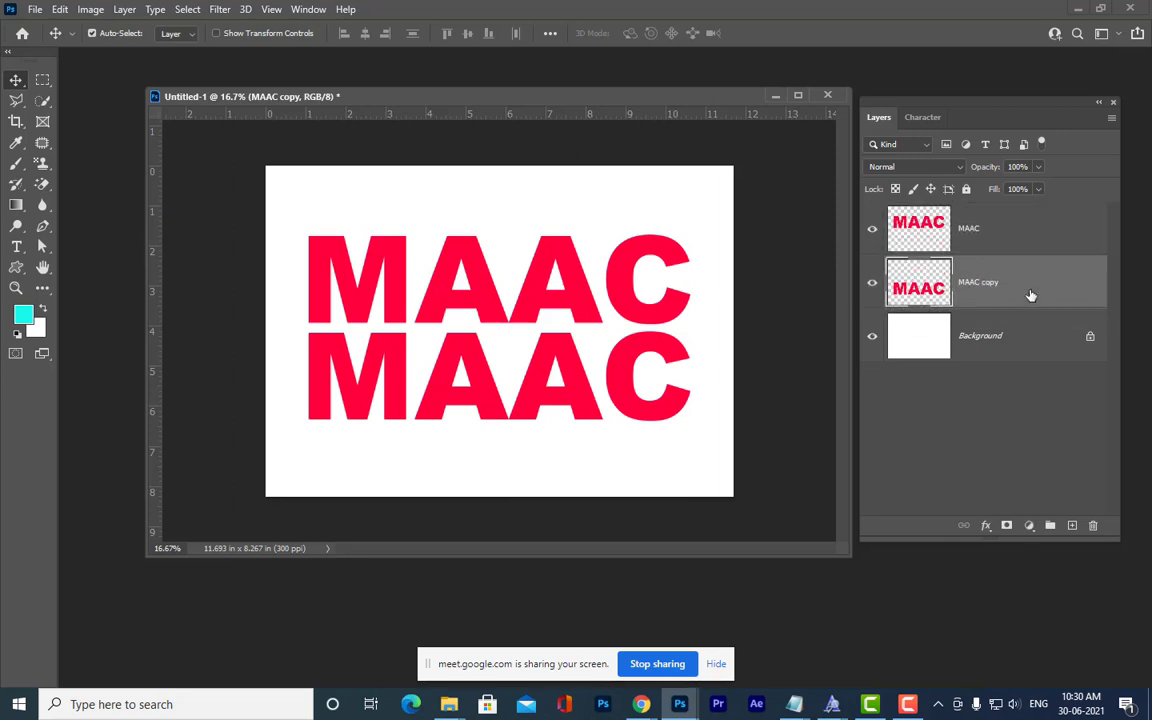
# Distort the upper MAAC layer so its first M is enlarged and the letters shrink towards the C.
pyautogui.click(1003, 229)
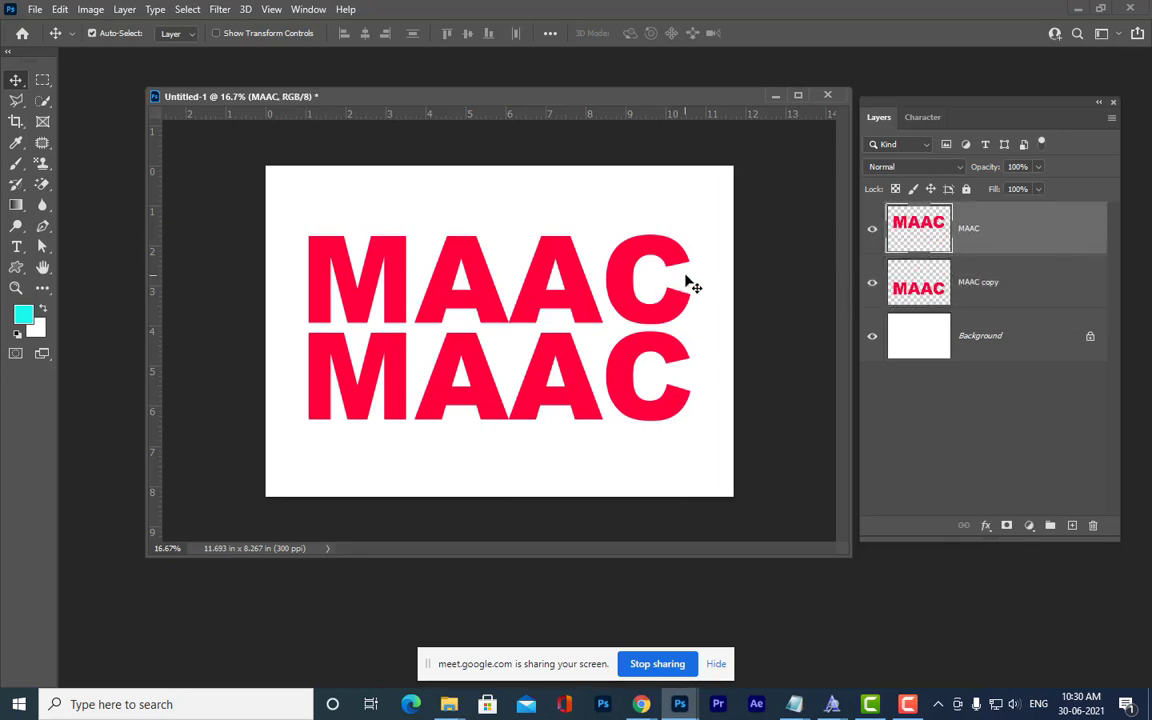
pyautogui.hotkey('ctrl', 't')
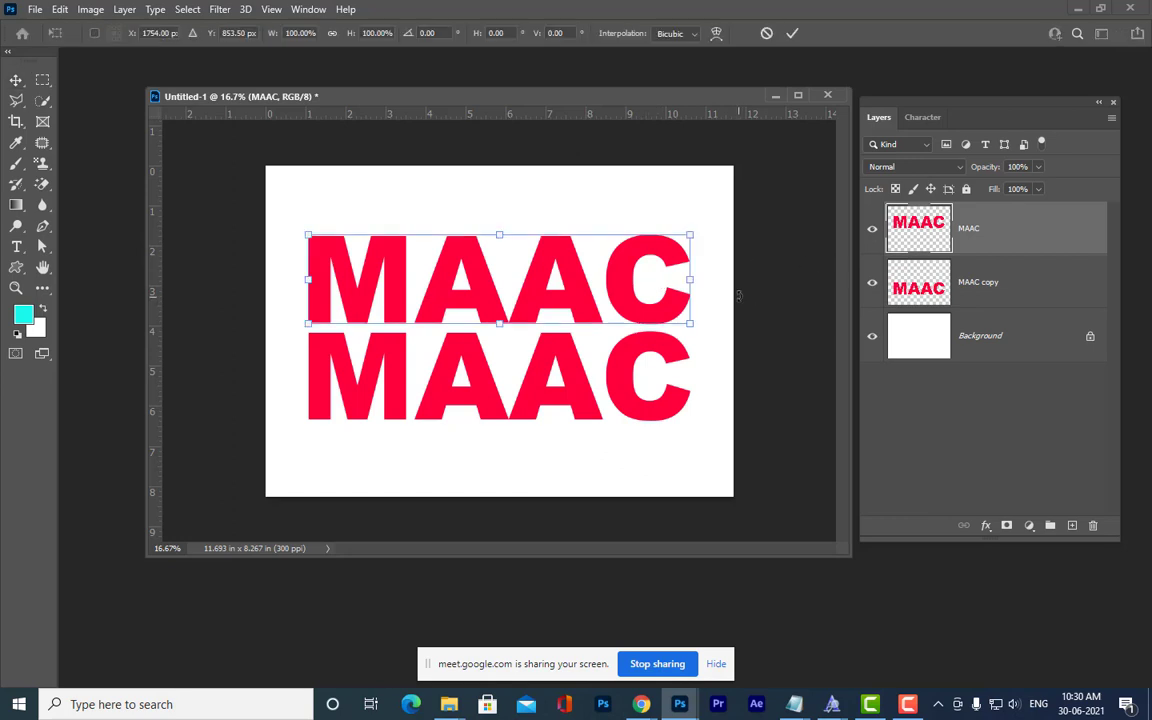
pyautogui.rightClick(647, 251)
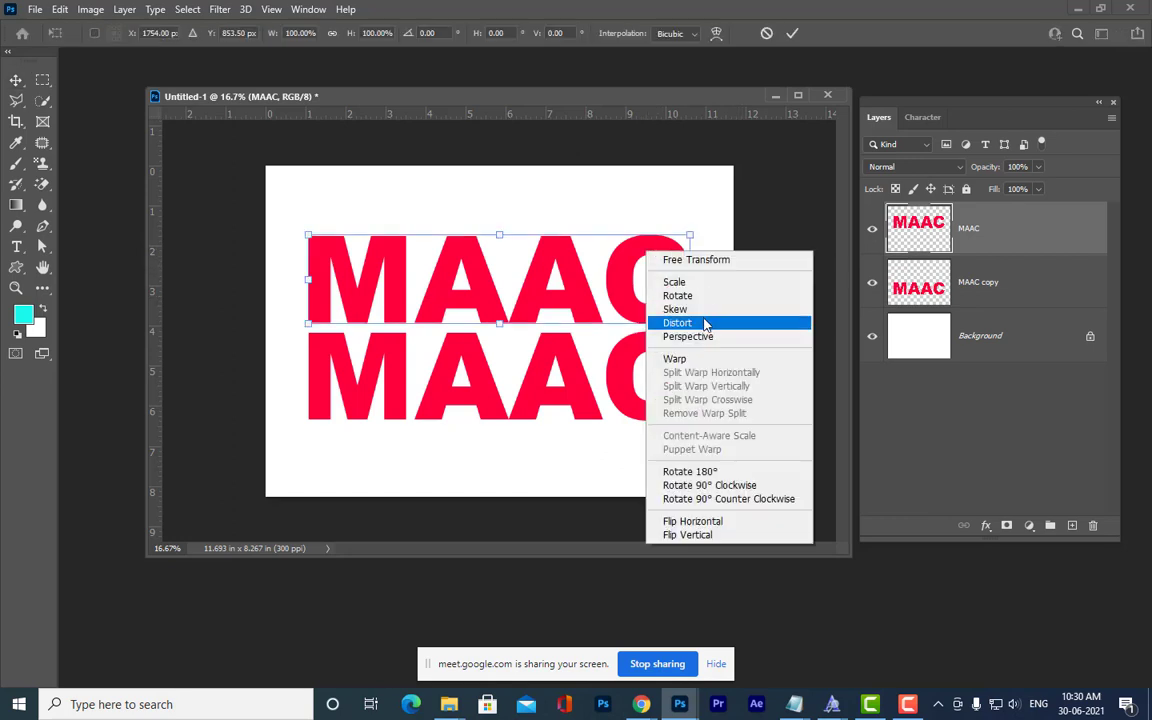
pyautogui.click(702, 323)
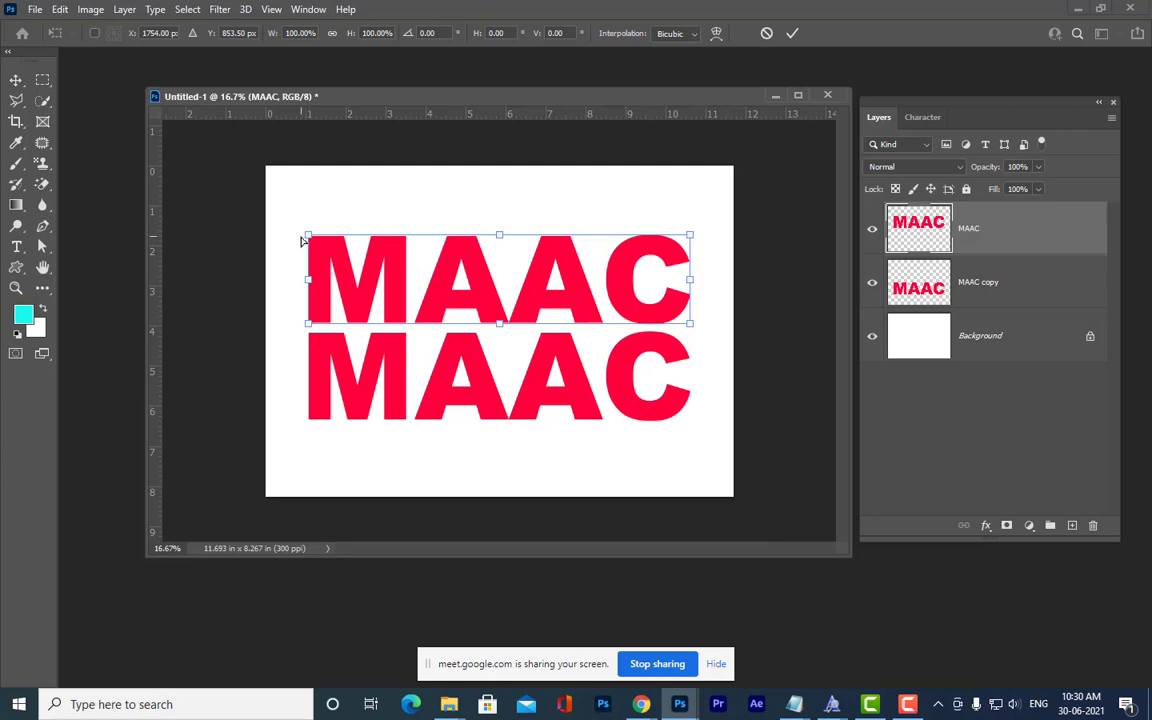
pyautogui.moveTo(309, 236); pyautogui.dragTo(301, 179)
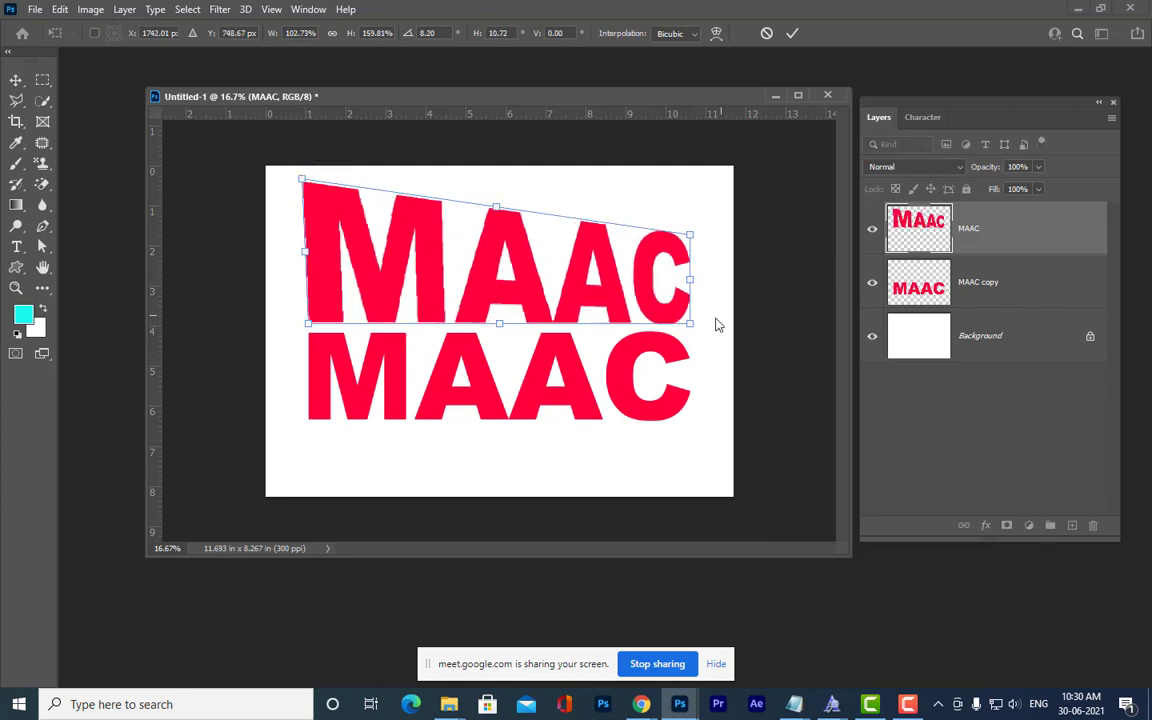
pyautogui.moveTo(690, 324); pyautogui.dragTo(669, 227)
pyautogui.moveTo(681, 280); pyautogui.dragTo(657, 248)
pyautogui.press('Return')
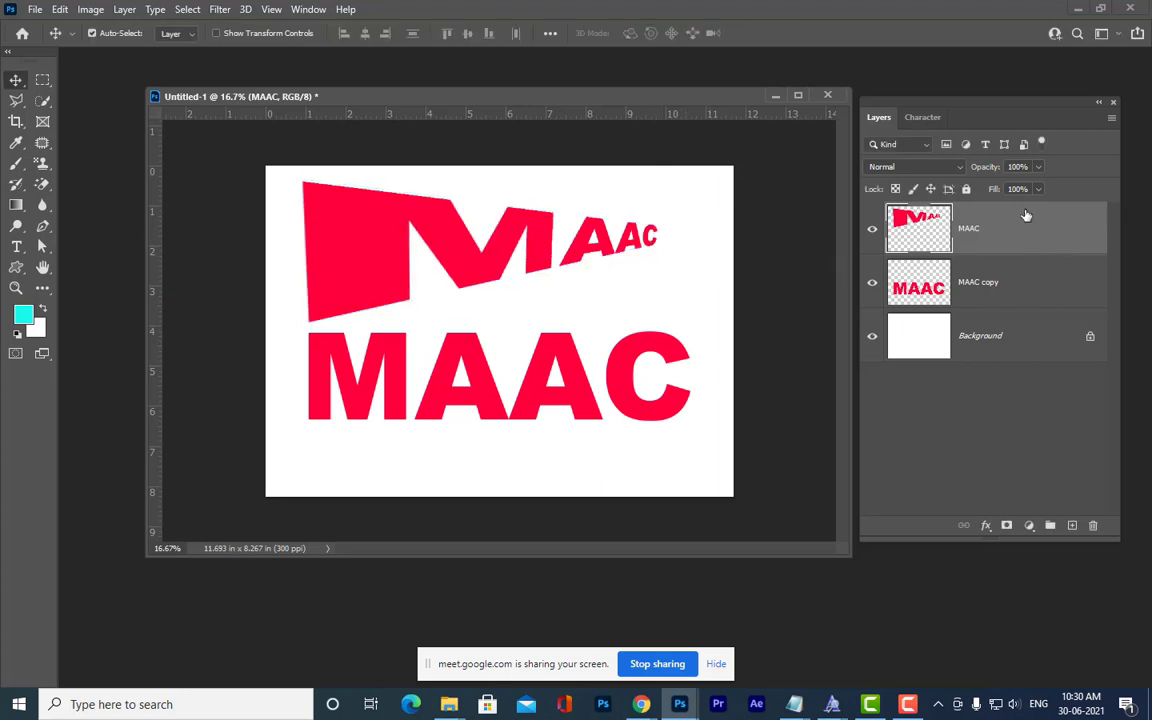
# Distort the MAAC copy layer, pulling its two right corners up to the narrow end of the upper word.
pyautogui.click(1017, 281)
pyautogui.hotkey('ctrl', 't')
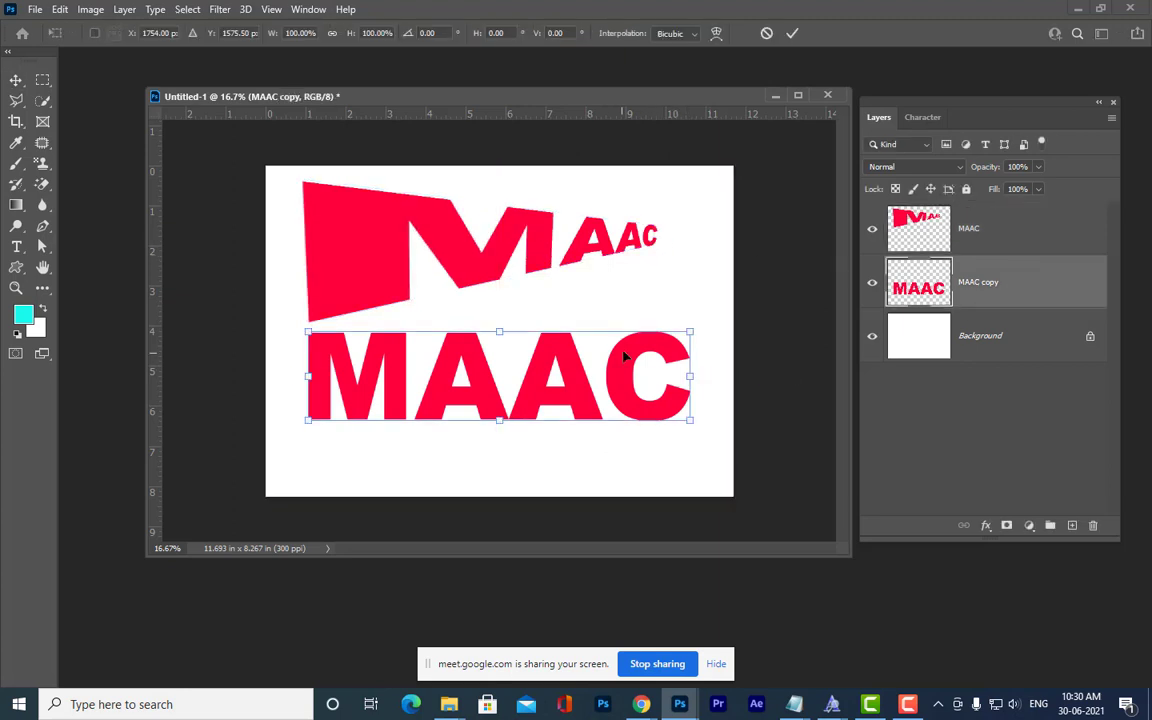
pyautogui.rightClick(631, 354)
pyautogui.click(660, 421)
pyautogui.moveTo(691, 331); pyautogui.dragTo(665, 350)
pyautogui.moveTo(691, 420); pyautogui.dragTo(690, 243)
pyautogui.moveTo(699, 381); pyautogui.dragTo(656, 243)
pyautogui.moveTo(725, 256); pyautogui.dragTo(690, 244)
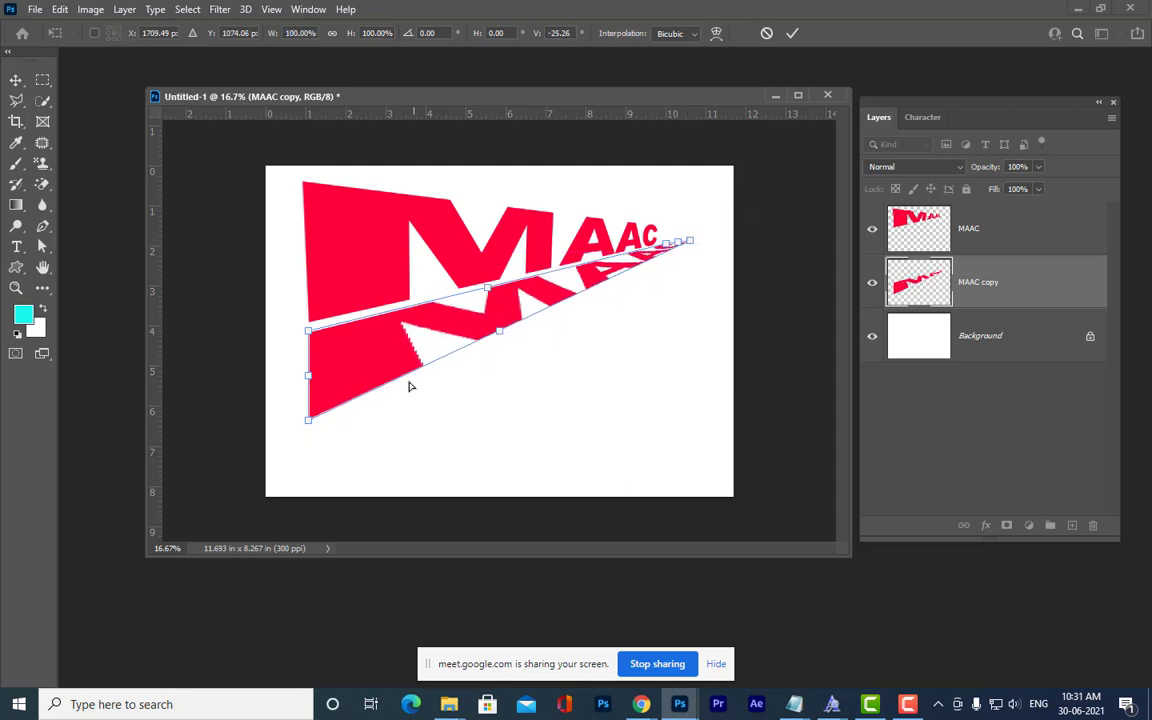
# Reshape the copy's left corners so it lies like a slanted shadow joined to the base of the upper MAAC, and apply the distortion.
pyautogui.moveTo(317, 421); pyautogui.dragTo(381, 360)
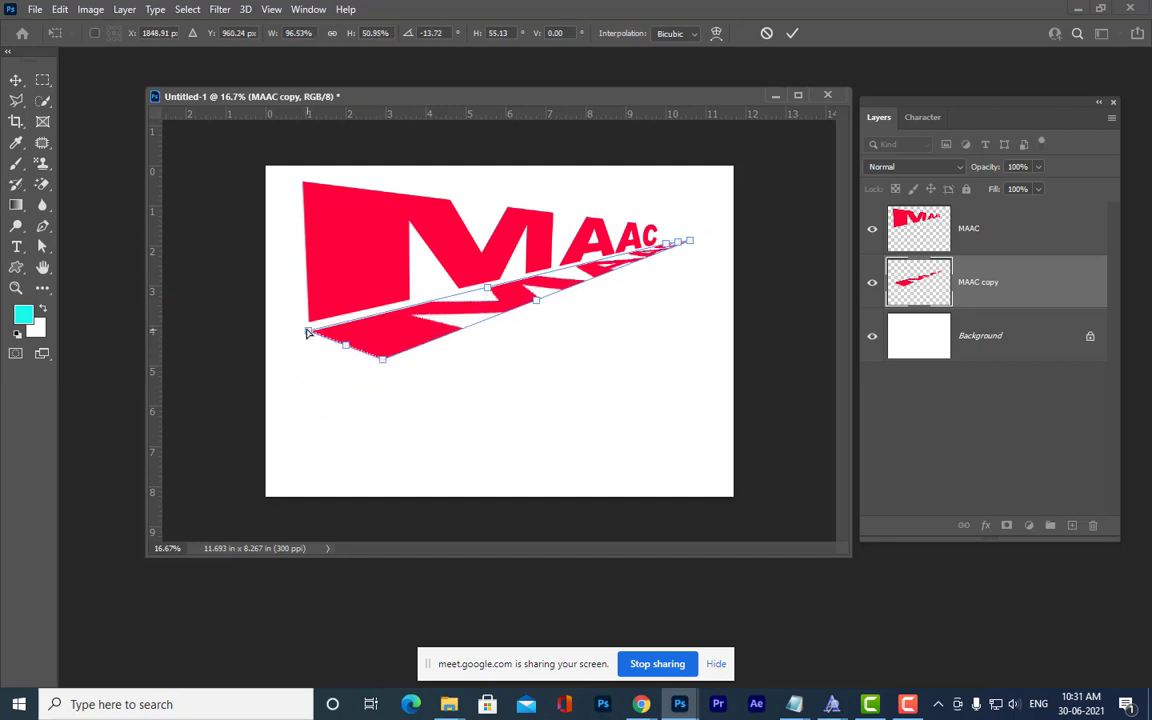
pyautogui.moveTo(308, 333)
pyautogui.mouseDown()
pyautogui.moveTo(320, 322)
pyautogui.moveTo(308, 322)
pyautogui.mouseUp()
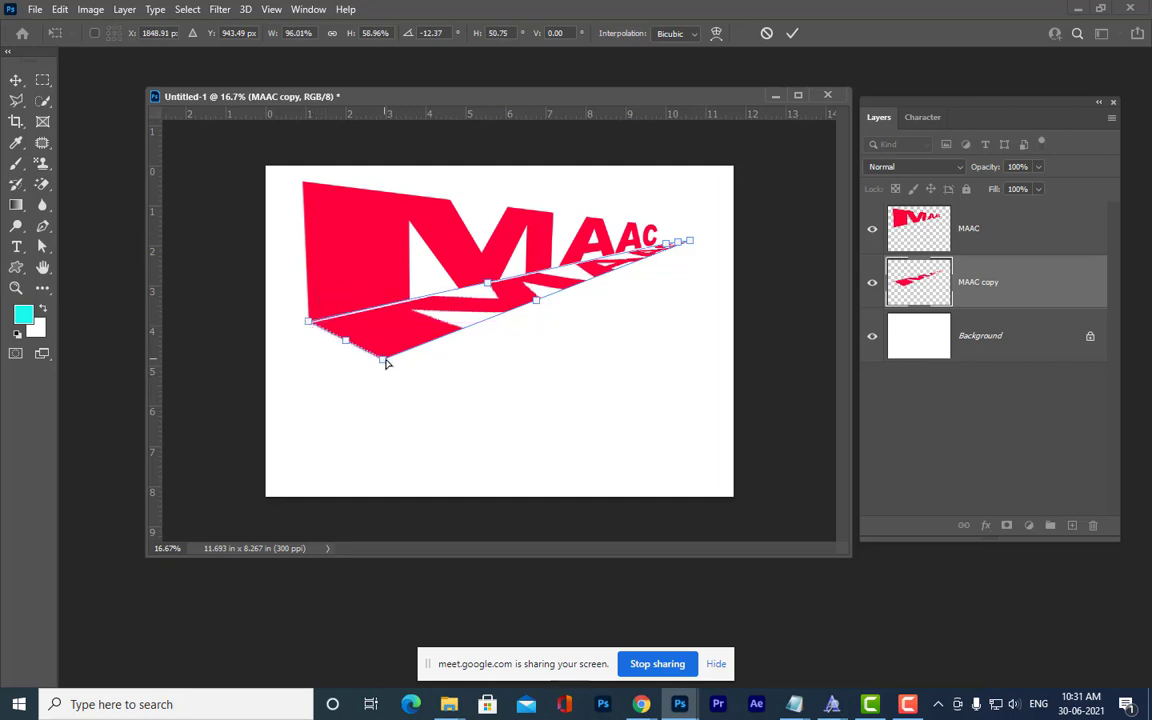
pyautogui.moveTo(386, 363); pyautogui.dragTo(437, 349)
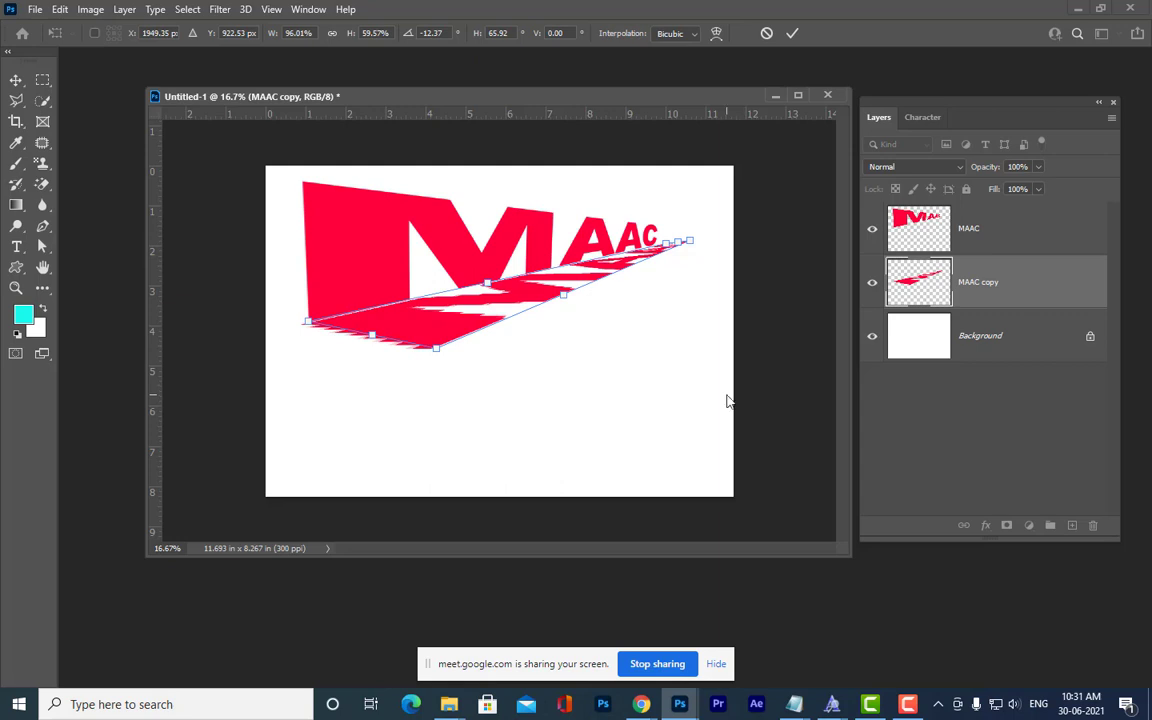
pyautogui.press('Return')
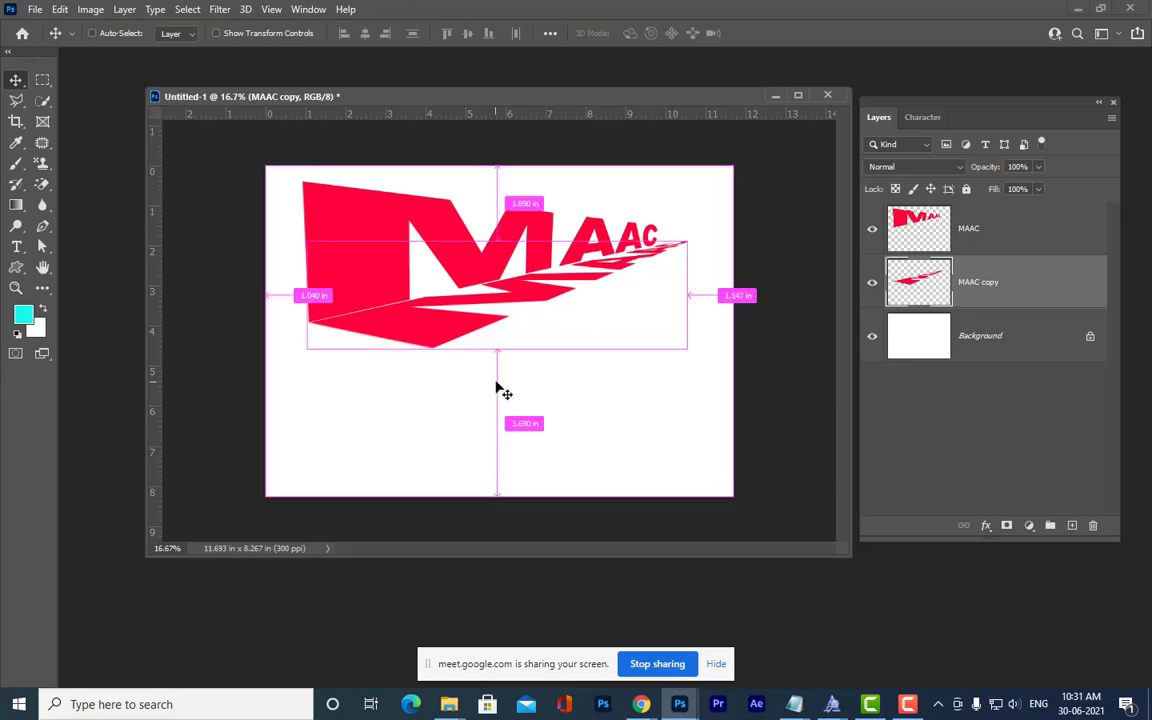
pyautogui.hotkey('ctrl', 't')
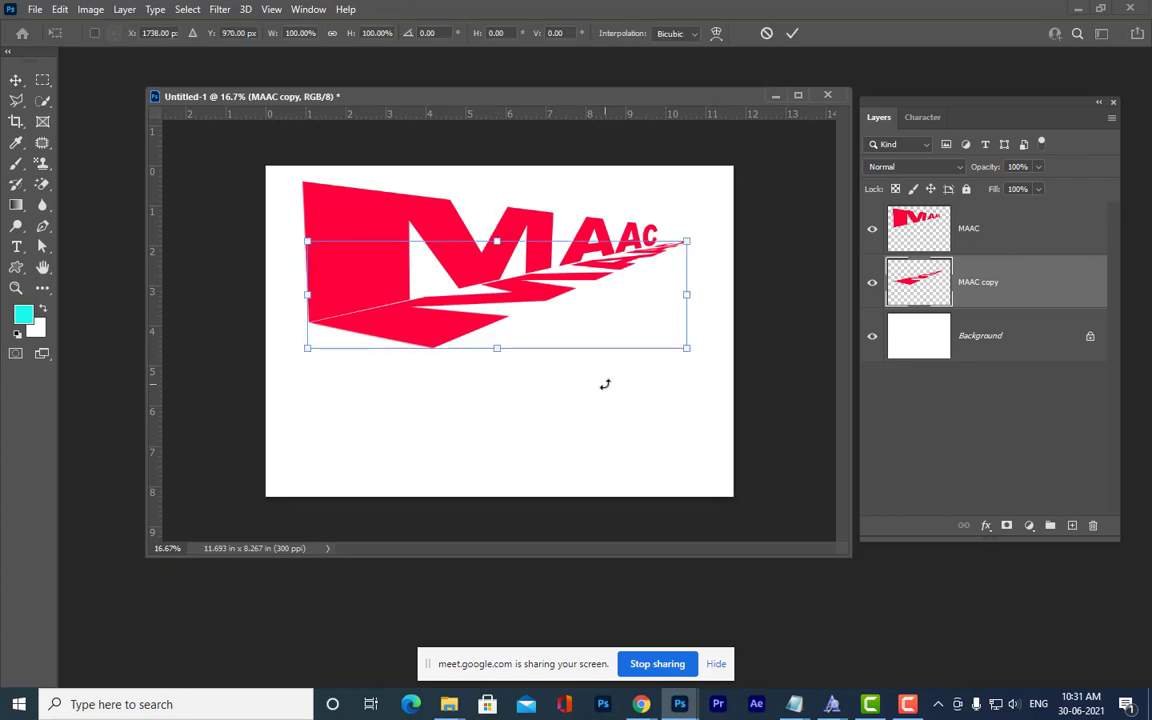
pyautogui.press('Return')
# Undo the distortions of both MAAC layers and reapply the tapering distortion to the upper MAAC layer.
pyautogui.hotkey('ctrl', 'z')
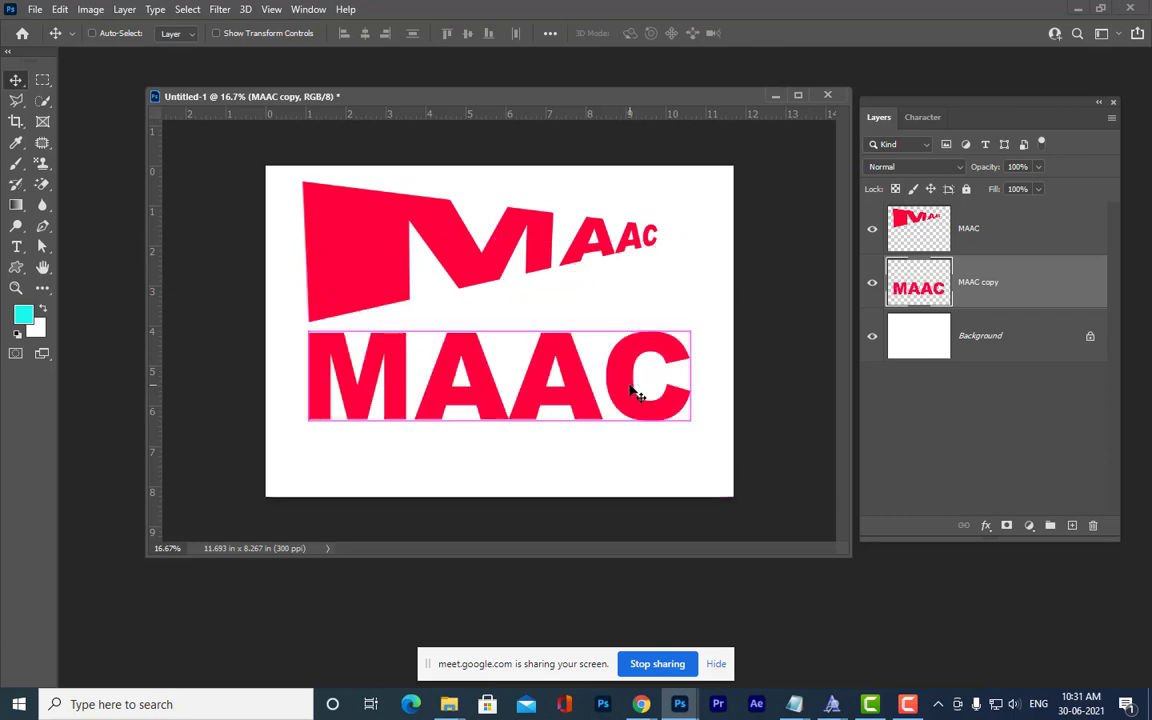
pyautogui.hotkey('ctrl', 'z')
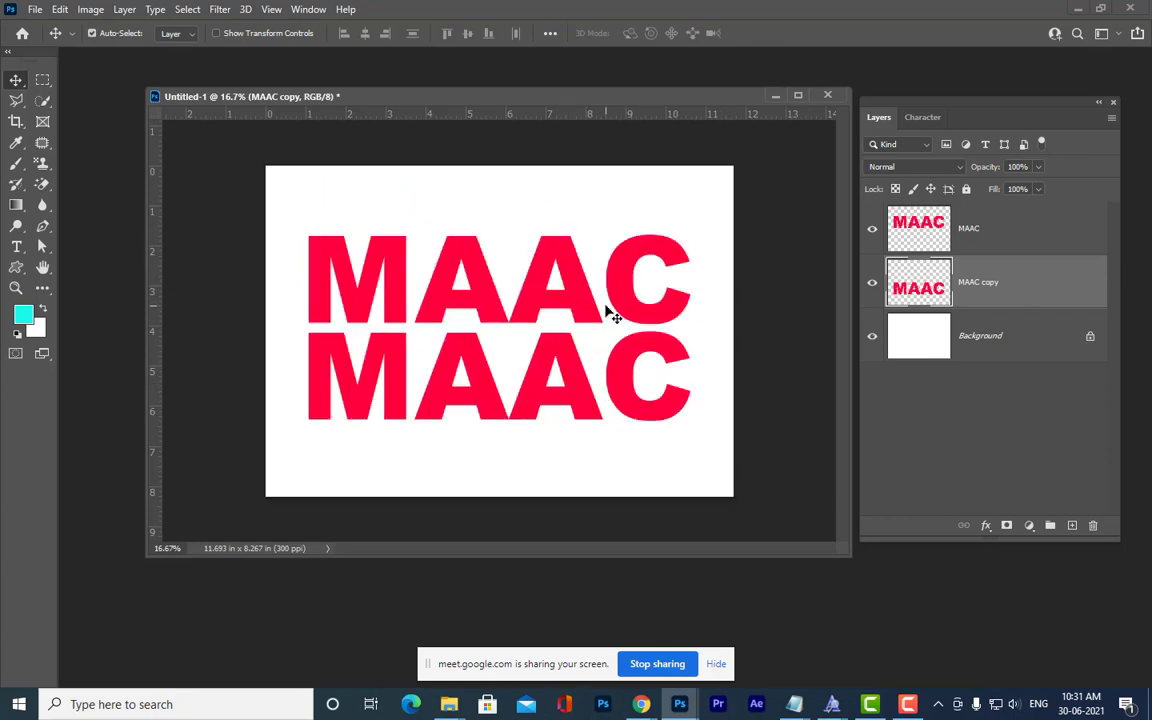
pyautogui.click(1045, 228)
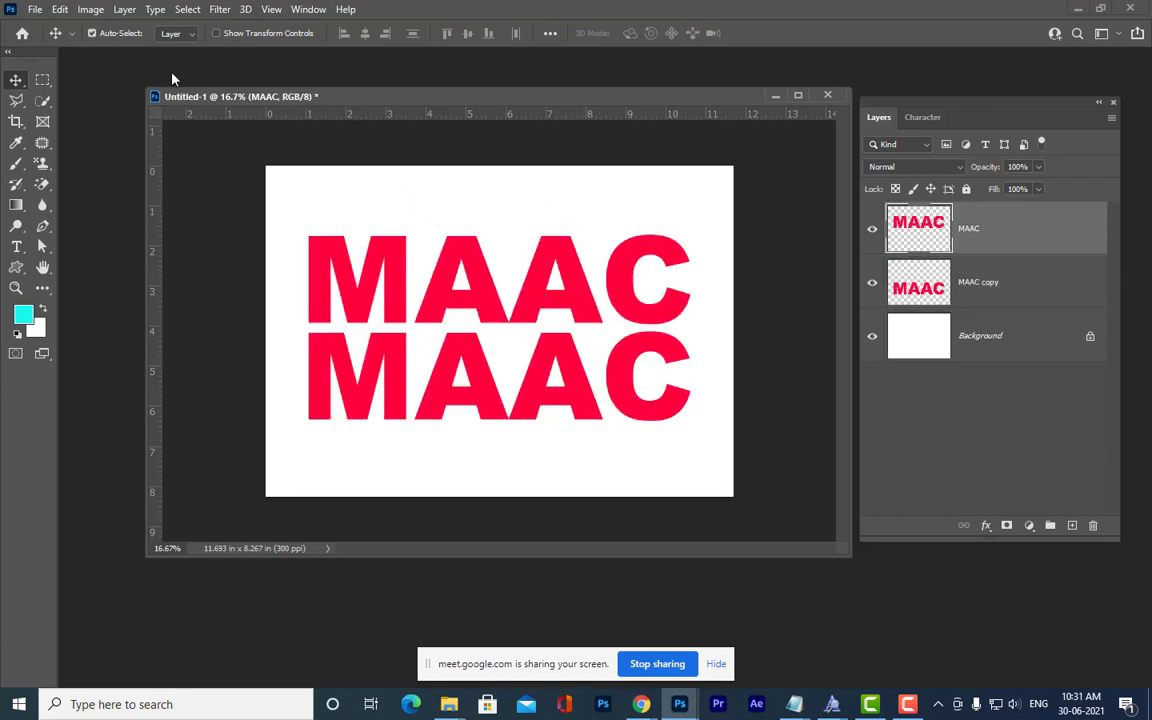
pyautogui.moveTo(428, 100); pyautogui.dragTo(420, 103)
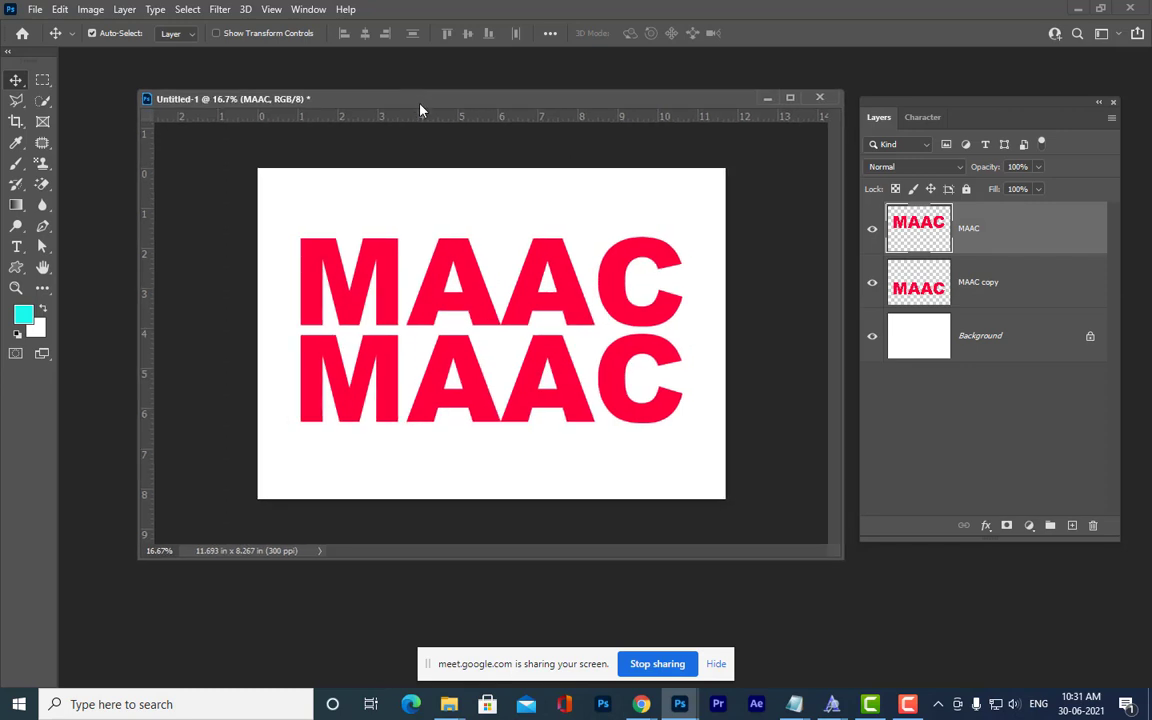
pyautogui.hotkey('ctrl', 'shift', 't')
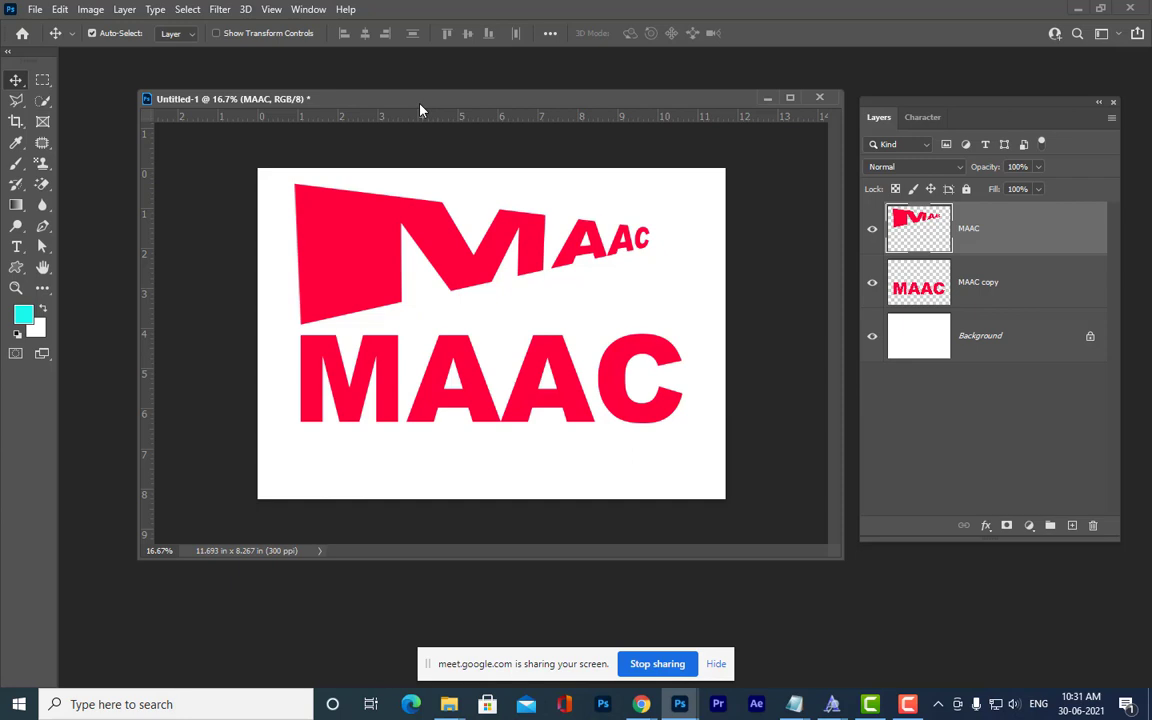
# Distort the MAAC copy layer into a slanted floor shadow running along the base of the tapered MAAC text.
pyautogui.click(1053, 286)
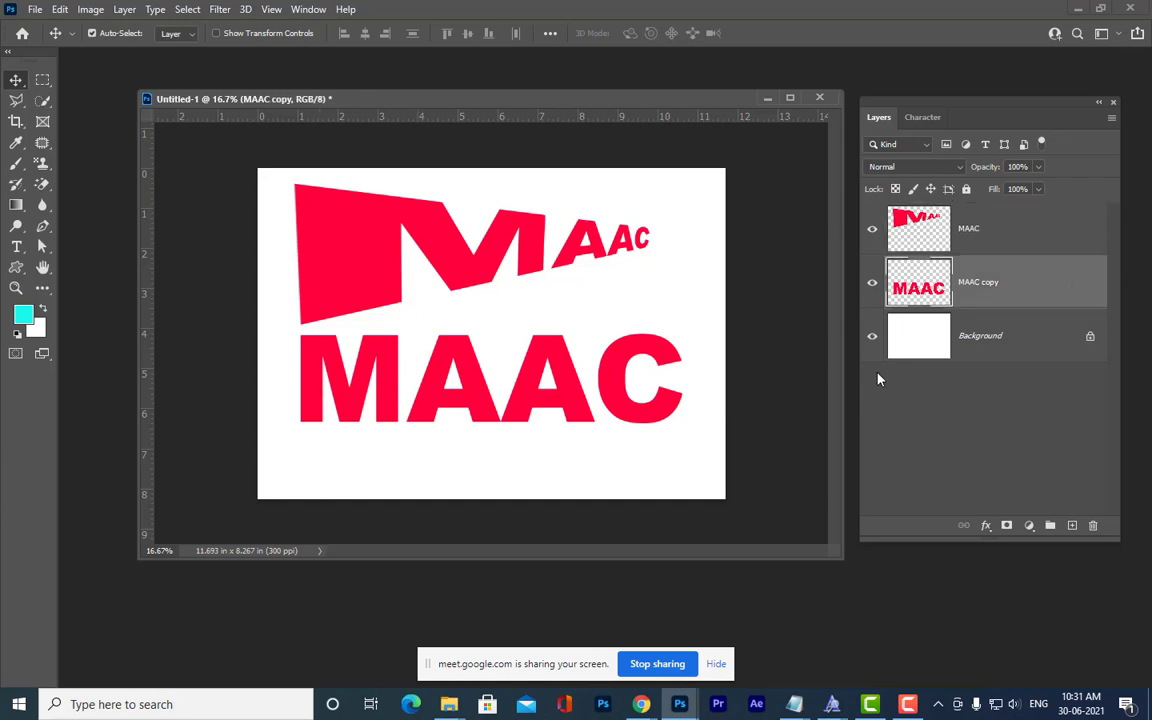
pyautogui.hotkey('ctrl', 't')
pyautogui.rightClick(549, 342)
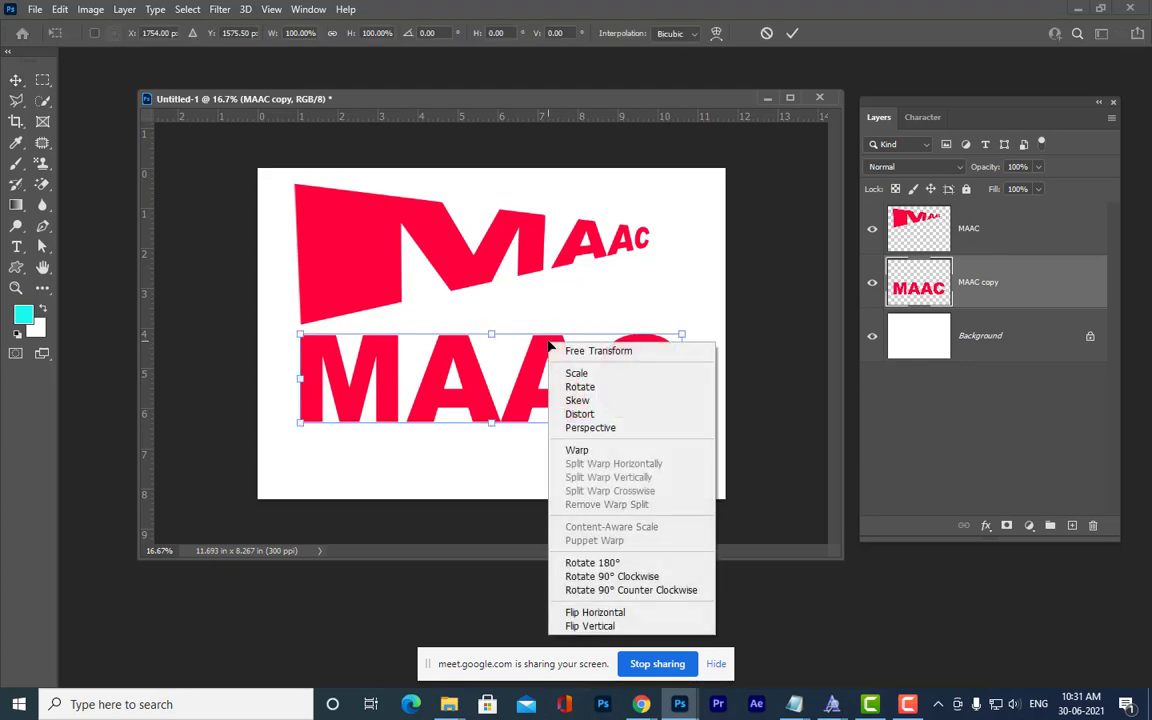
pyautogui.click(591, 418)
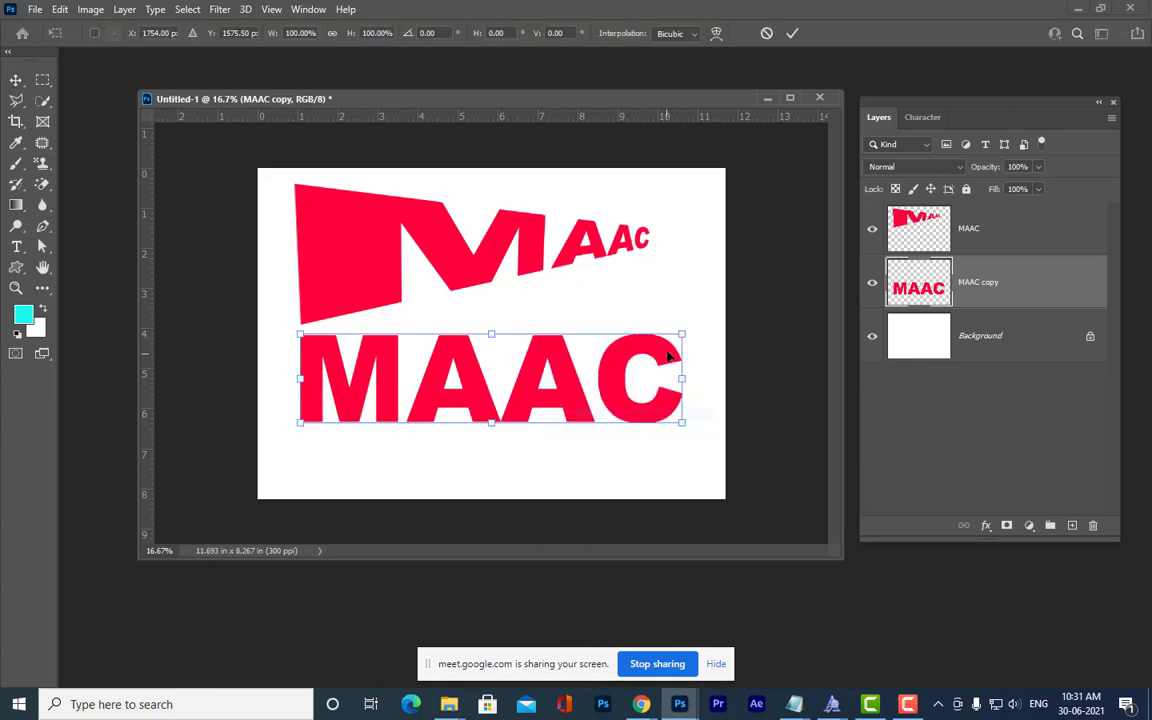
pyautogui.moveTo(682, 340); pyautogui.dragTo(549, 325)
pyautogui.moveTo(298, 338); pyautogui.dragTo(300, 368)
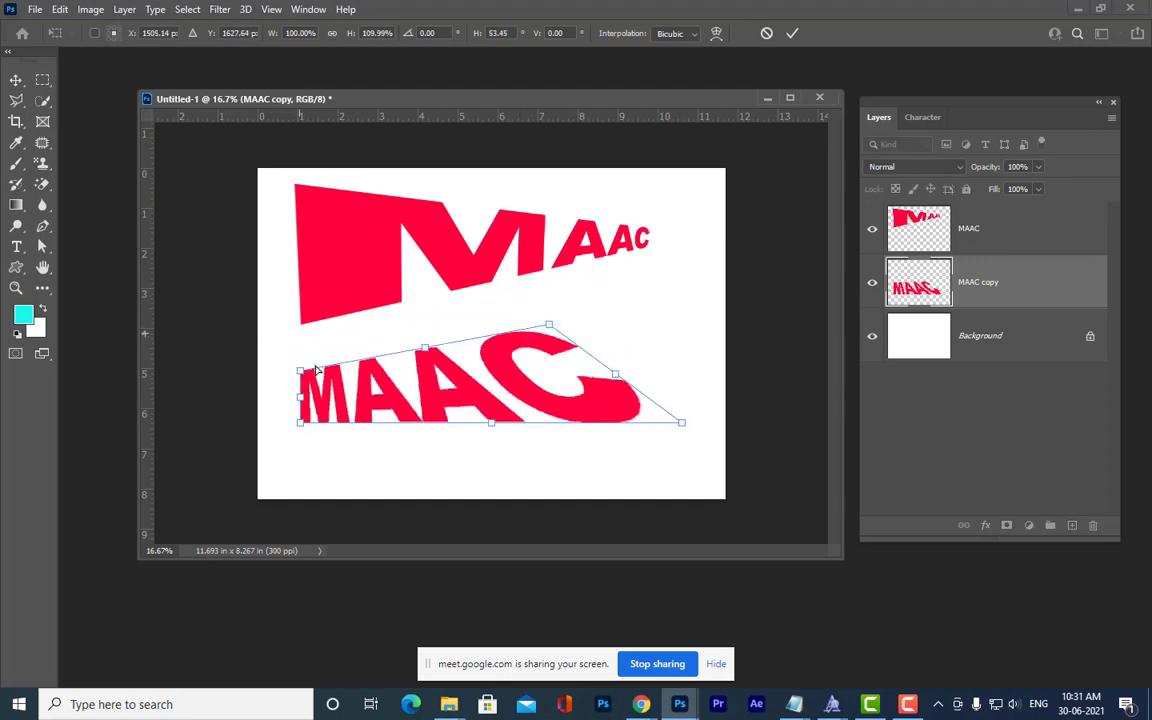
pyautogui.moveTo(551, 324); pyautogui.dragTo(707, 221)
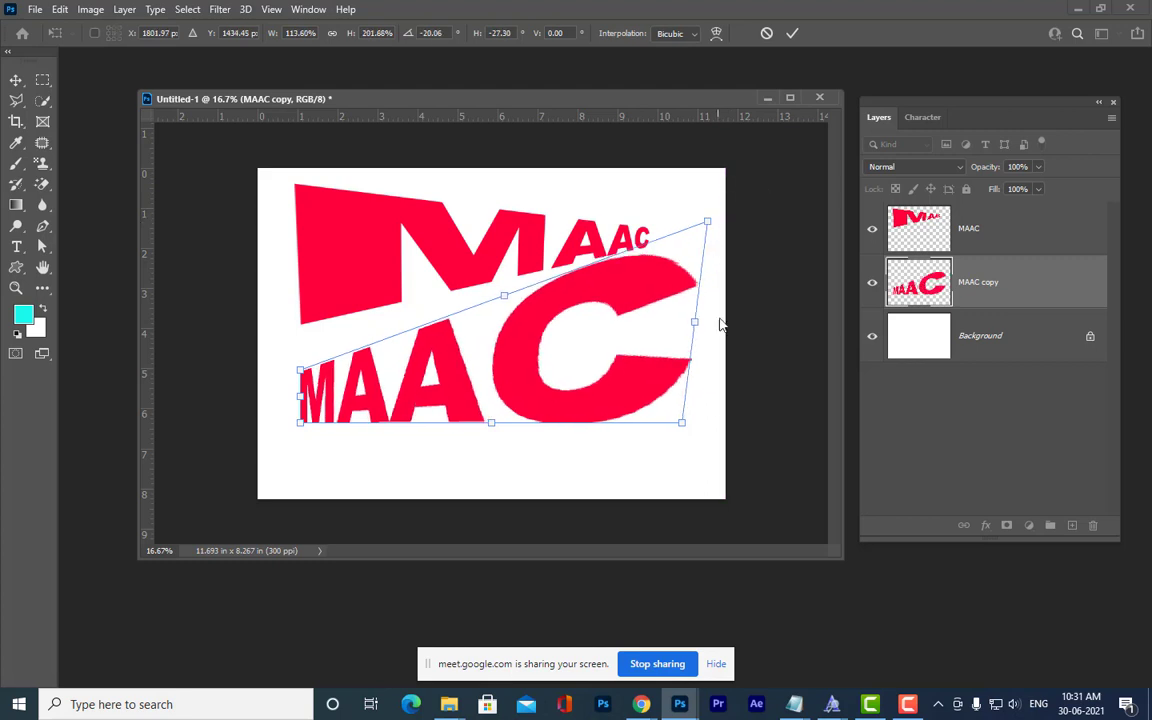
pyautogui.moveTo(684, 427); pyautogui.dragTo(713, 246)
pyautogui.moveTo(299, 373); pyautogui.dragTo(455, 350)
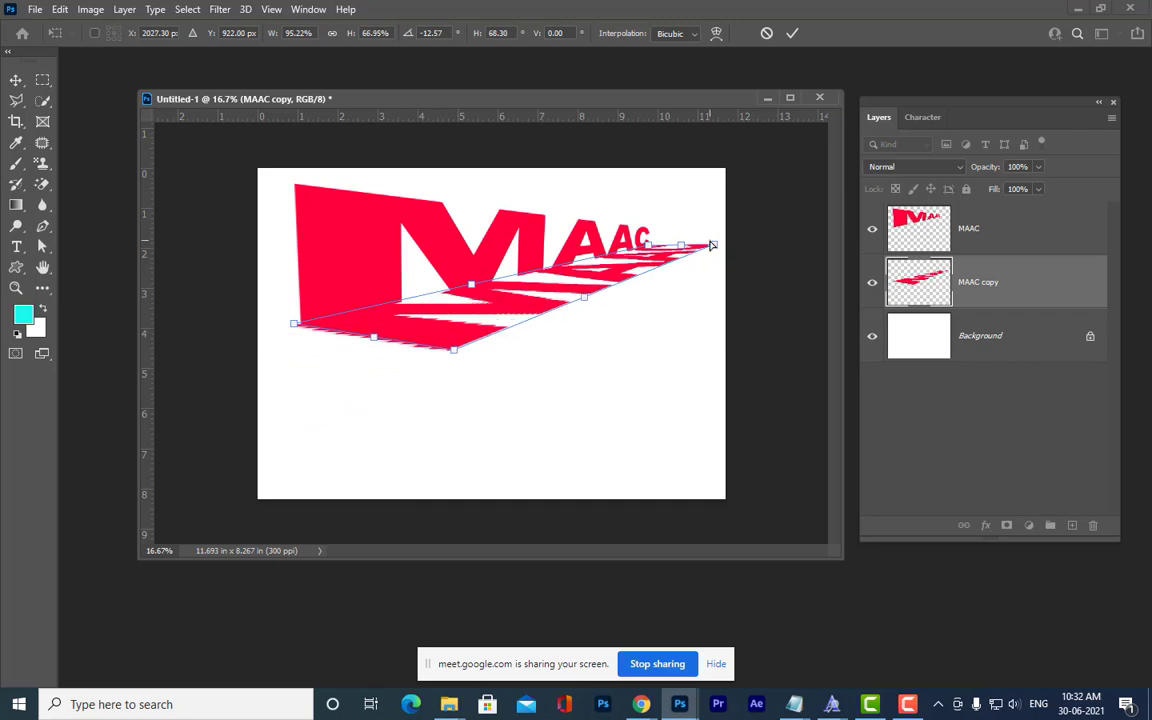
# Adjust the outer corners of the distorted MAAC copy, narrowing its far end and pulling the front corner outward.
pyautogui.moveTo(714, 249)
pyautogui.mouseDown()
pyautogui.moveTo(692, 254)
pyautogui.moveTo(716, 254)
pyautogui.mouseUp()
pyautogui.moveTo(454, 351); pyautogui.dragTo(398, 347)
pyautogui.moveTo(711, 254); pyautogui.dragTo(684, 243)
pyautogui.moveTo(399, 352); pyautogui.dragTo(463, 374)
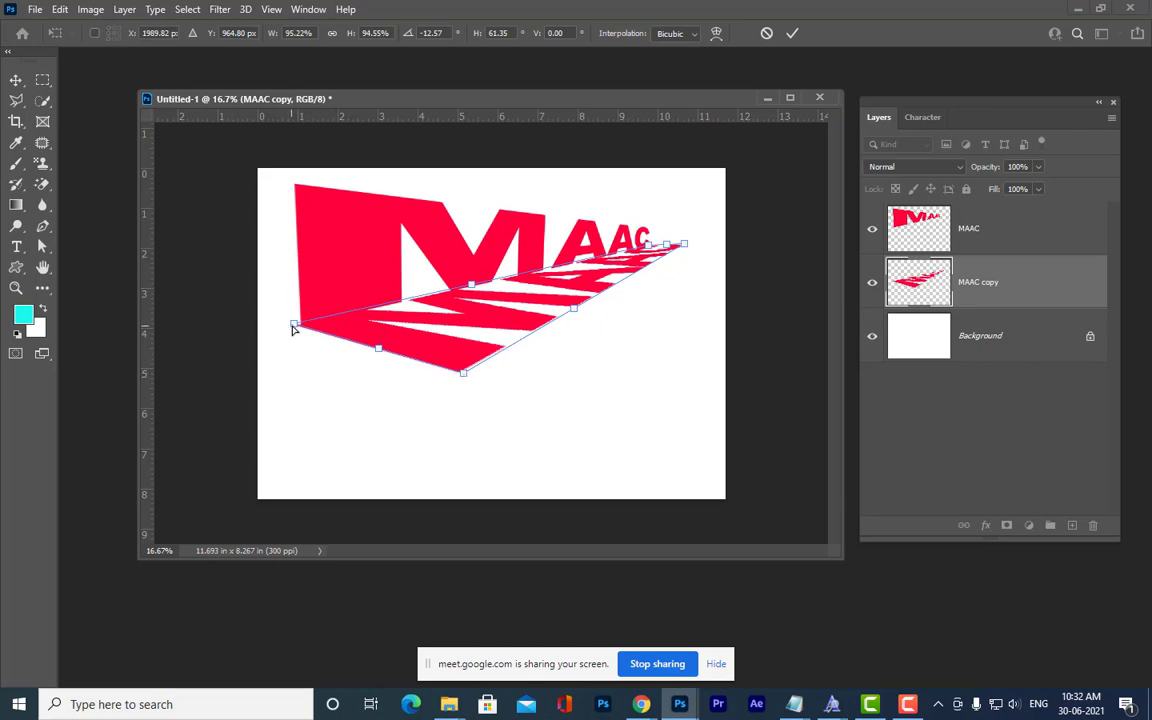
# Mirror the distorted MAAC copy by swapping its corners across, with its inner edge along the base of the MAAC text.
pyautogui.moveTo(293, 328); pyautogui.dragTo(630, 357)
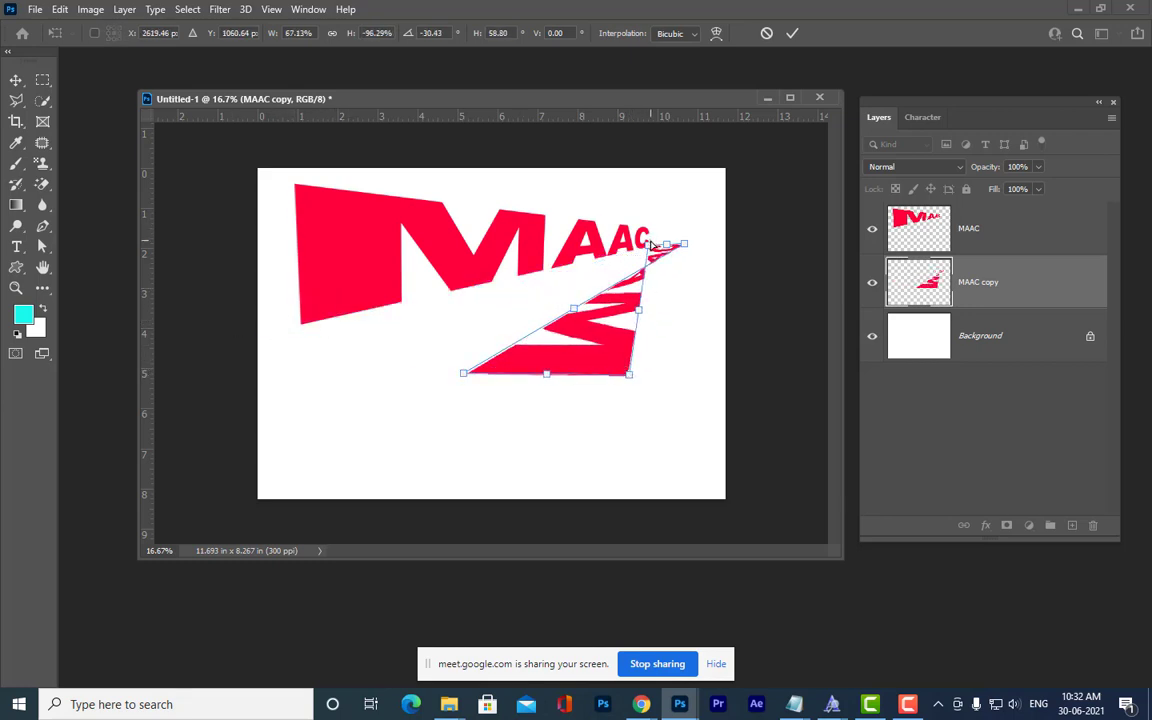
pyautogui.moveTo(652, 248); pyautogui.dragTo(732, 253)
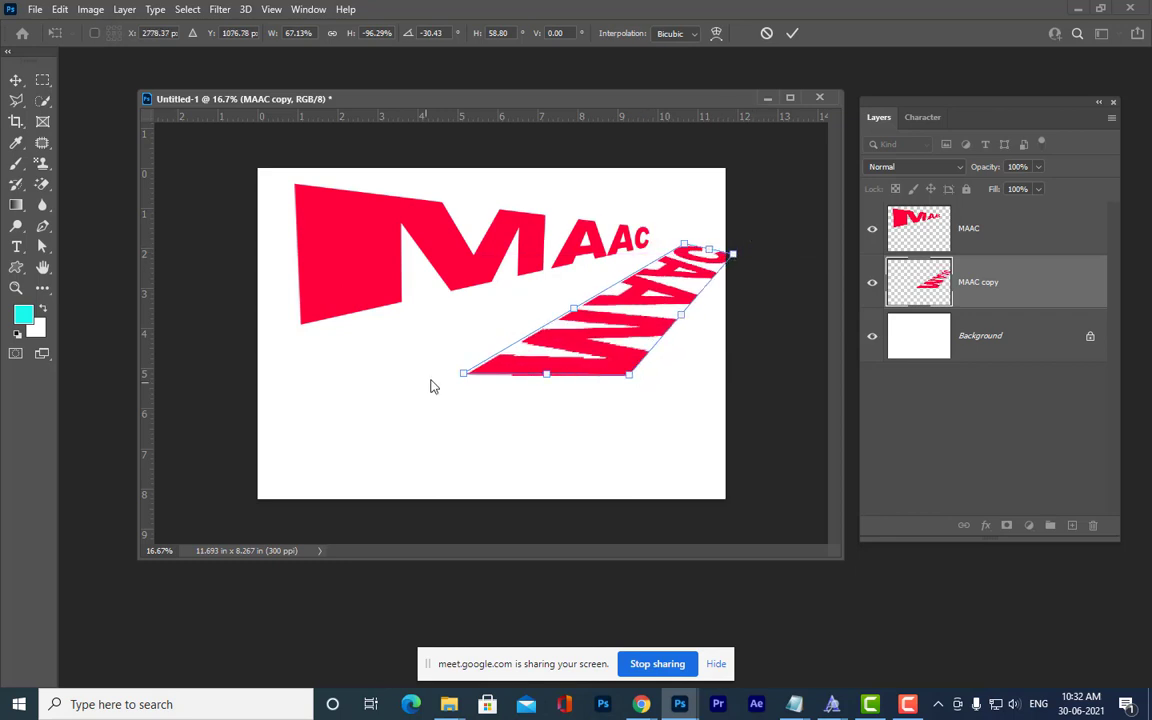
pyautogui.moveTo(465, 378); pyautogui.dragTo(302, 324)
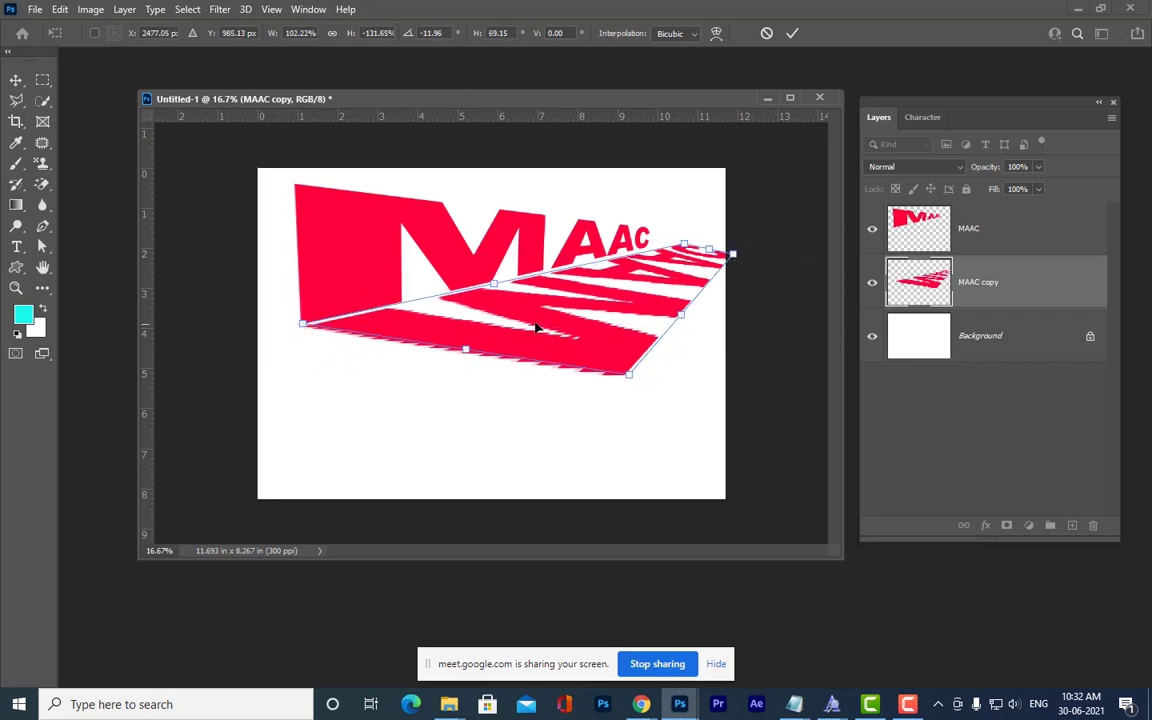
pyautogui.moveTo(685, 245); pyautogui.dragTo(648, 244)
pyautogui.moveTo(742, 260); pyautogui.dragTo(685, 252)
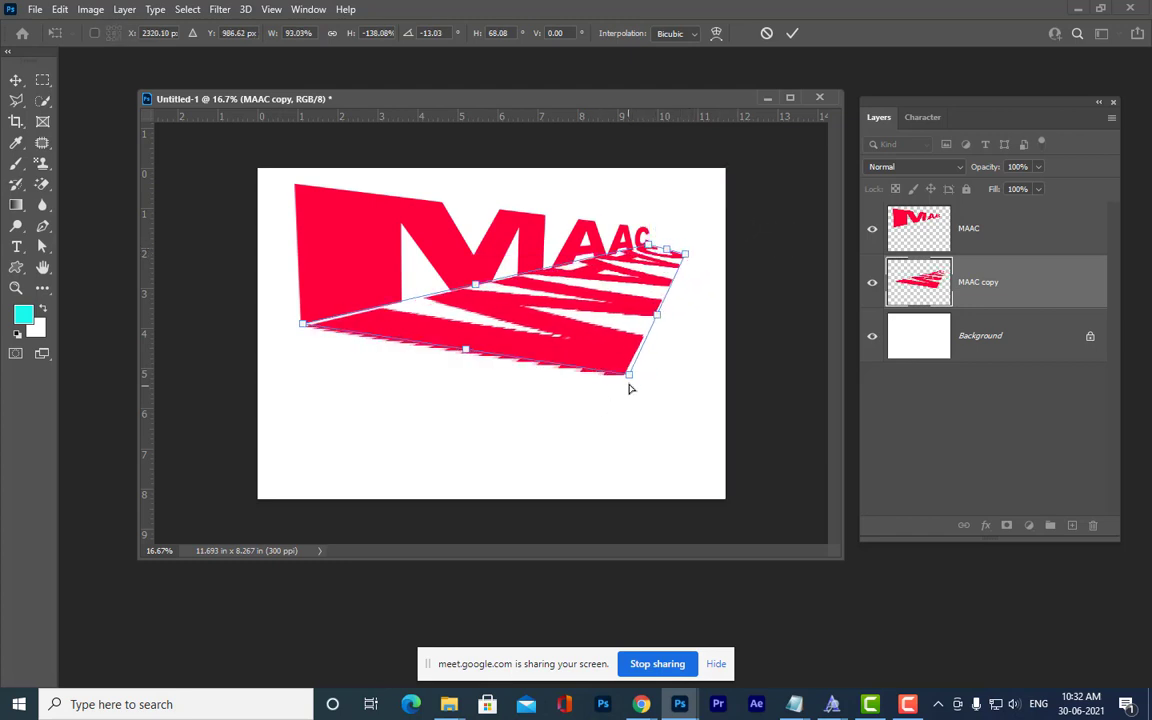
# Fine-tune the mirrored copy's corners into a narrower cast shadow and apply the transform.
pyautogui.moveTo(629, 375); pyautogui.dragTo(427, 367)
pyautogui.moveTo(686, 257)
pyautogui.mouseDown()
pyautogui.moveTo(712, 239)
pyautogui.moveTo(655, 250)
pyautogui.moveTo(686, 248)
pyautogui.mouseUp()
pyautogui.moveTo(427, 370); pyautogui.dragTo(452, 357)
pyautogui.moveTo(304, 330); pyautogui.dragTo(310, 327)
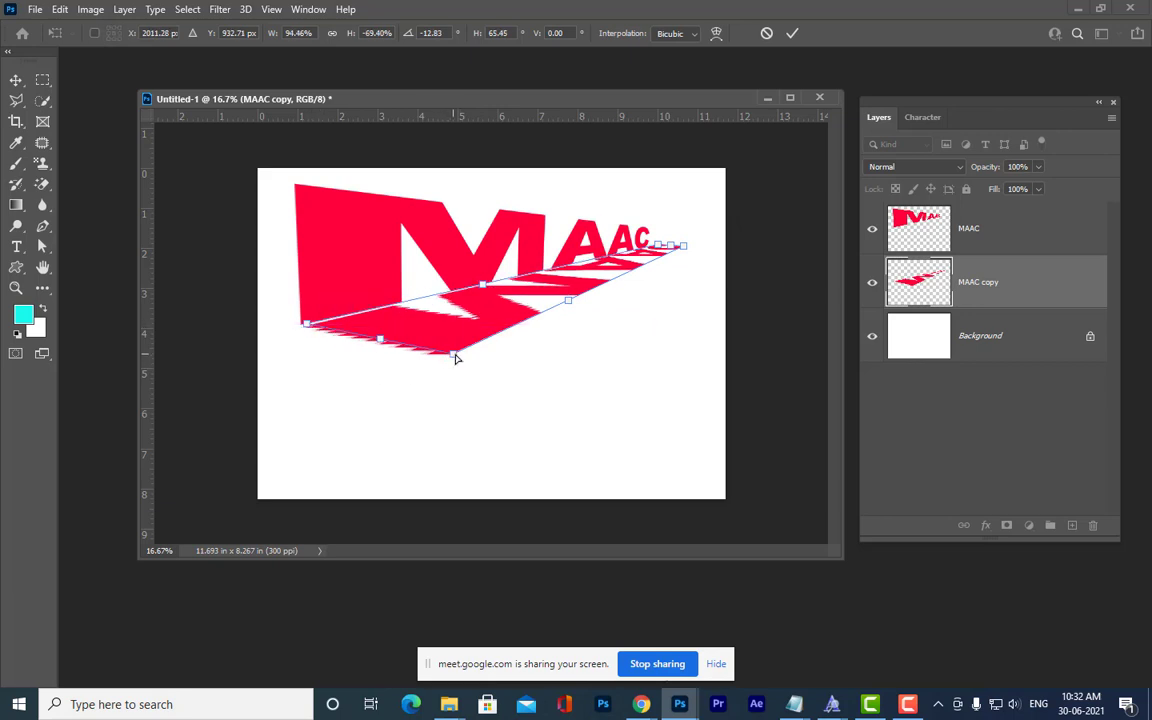
pyautogui.moveTo(455, 358); pyautogui.dragTo(482, 362)
pyautogui.press('Return')
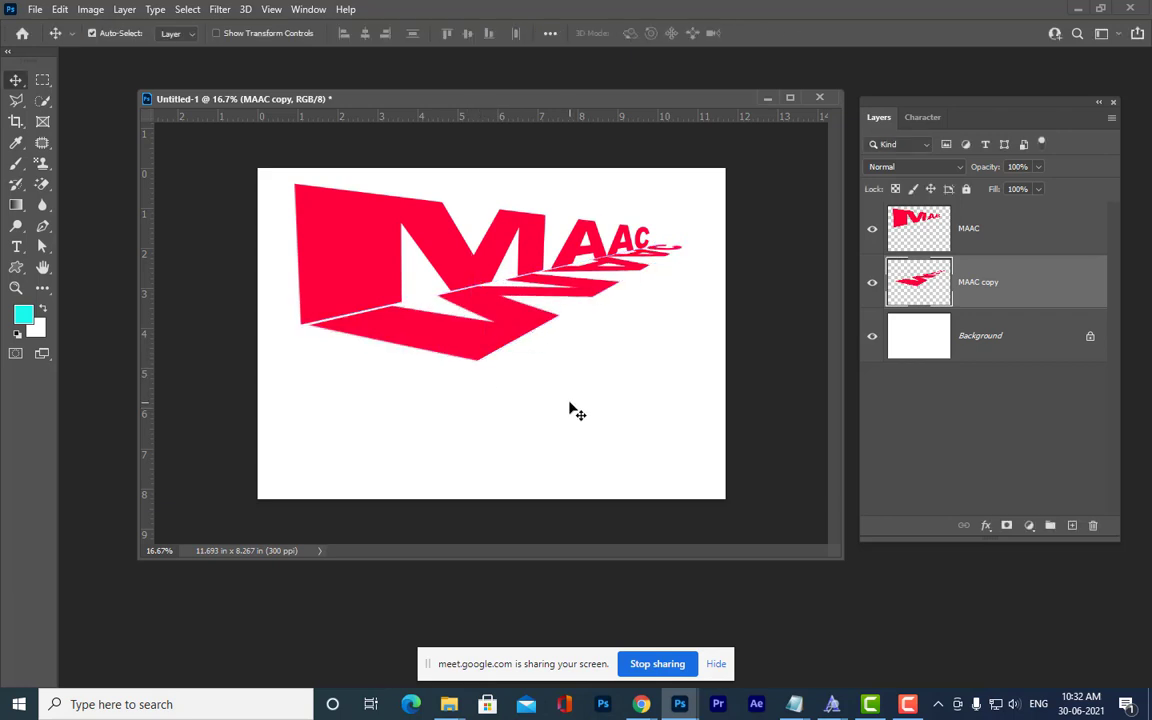
# Nudge the MAAC copy layer in small increments to position it just below the base of the MAAC text.
pyautogui.hotkey('shift', 'Right')
pyautogui.hotkey('shift', 'Right')
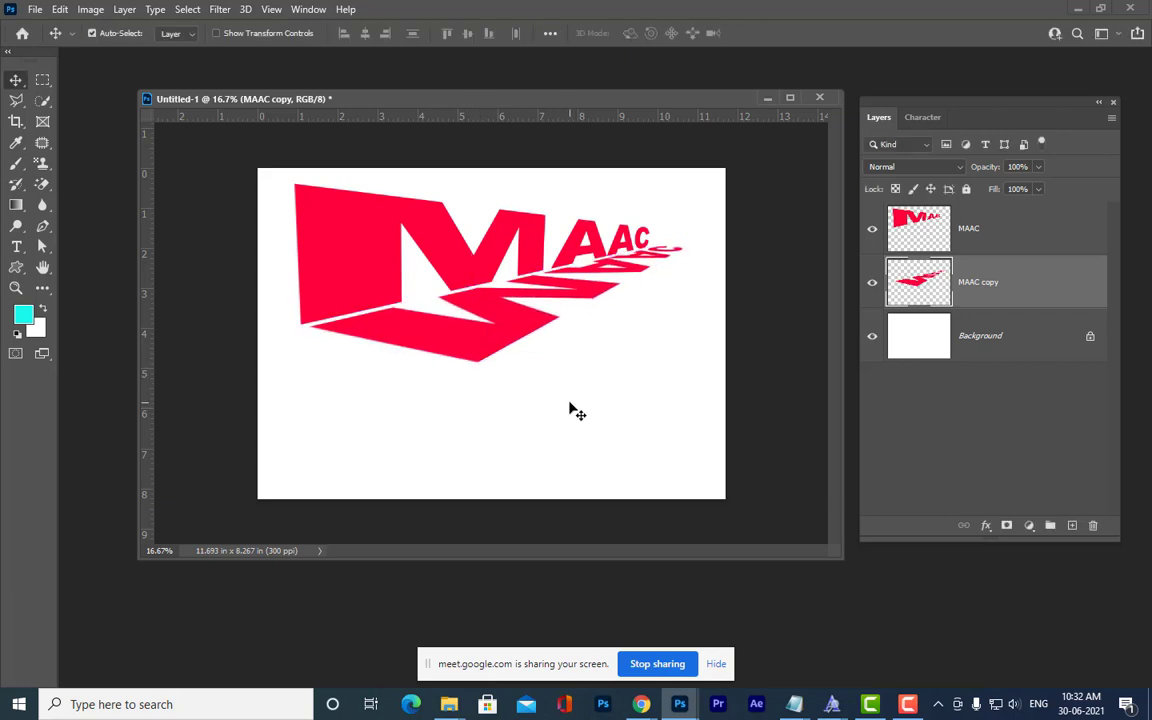
pyautogui.hotkey('shift', 'Down')
pyautogui.hotkey('shift', 'Up')
pyautogui.hotkey('shift', 'Right')
pyautogui.hotkey('shift', 'Left')
pyautogui.hotkey('shift', 'Left')
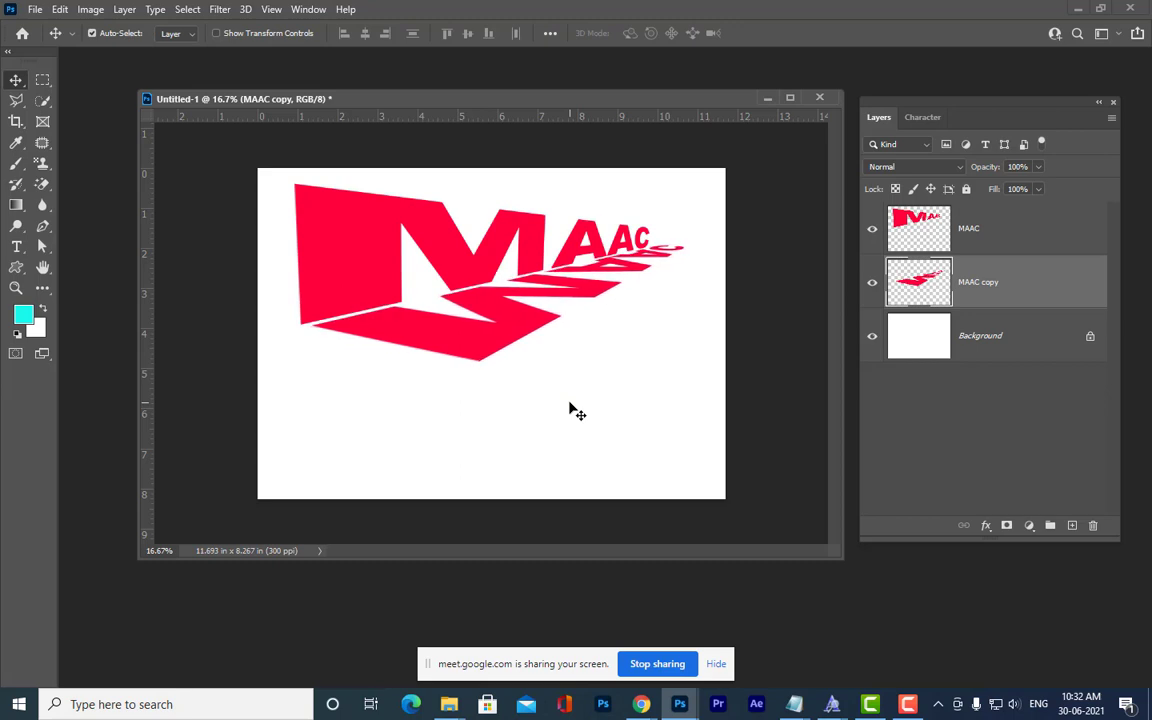
pyautogui.hotkey('shift', 'Down')
pyautogui.hotkey('shift', 'Left')
pyautogui.hotkey('shift', 'Left')
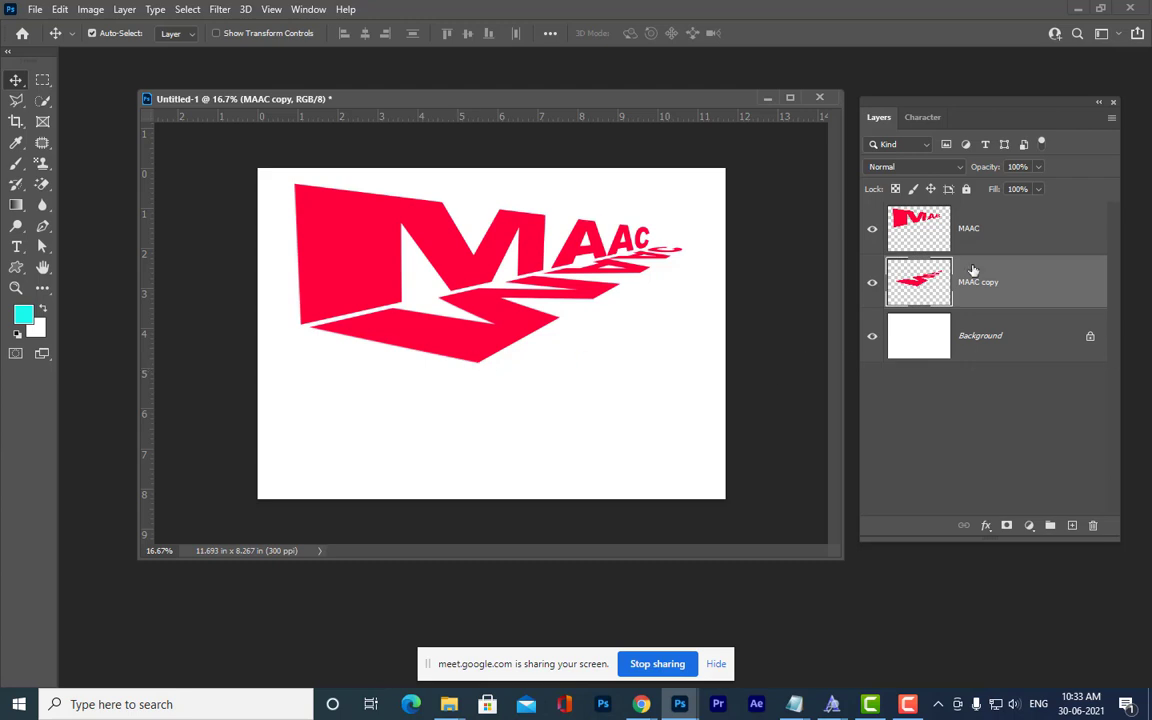
# Set the foreground color to black, keeping the MAAC copy layer active.
pyautogui.rightClick(507, 323)
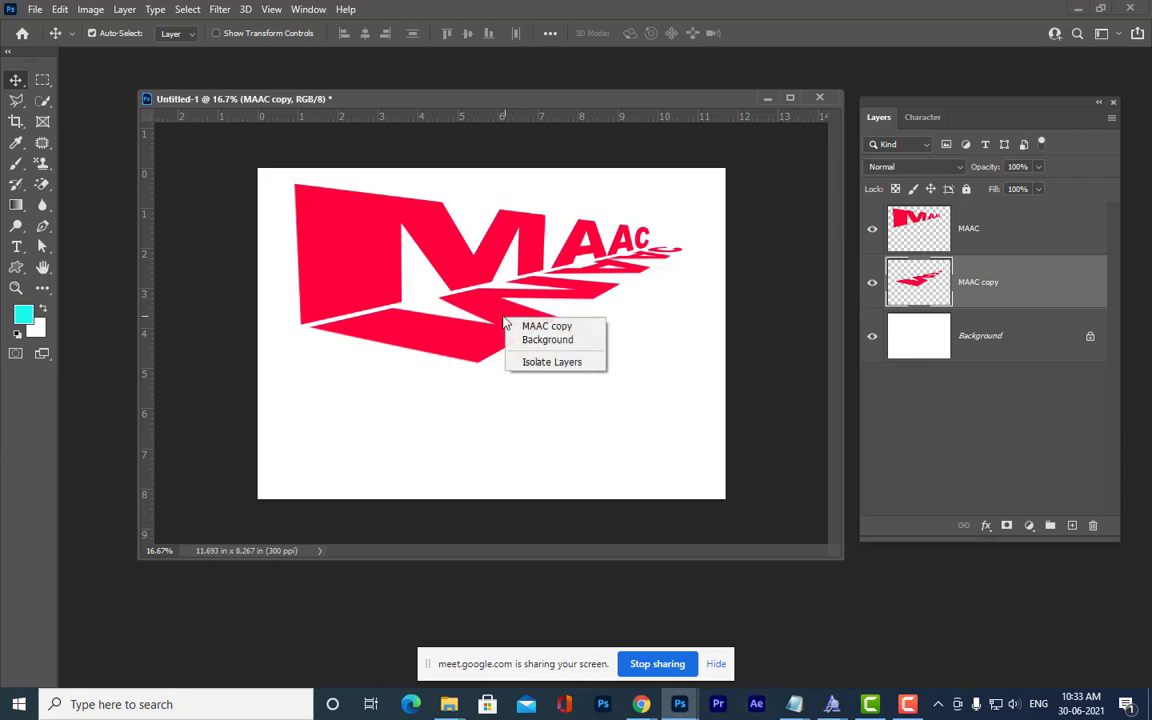
pyautogui.click(504, 322)
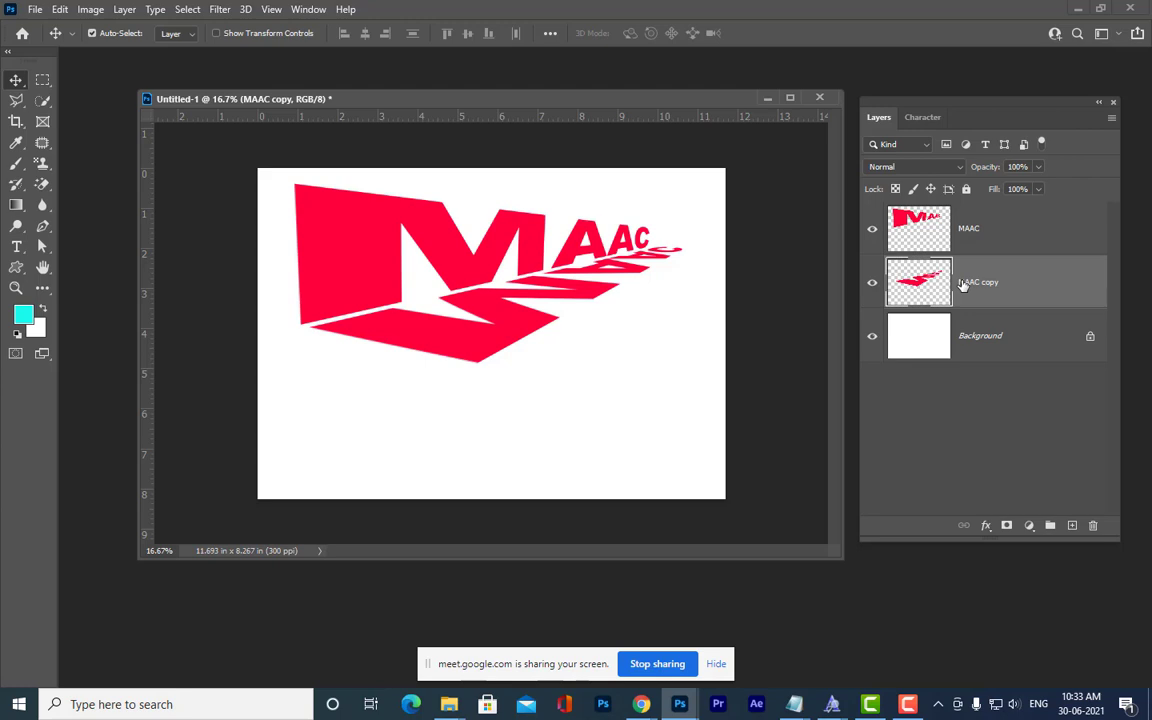
pyautogui.moveTo(245, 99); pyautogui.dragTo(256, 95)
pyautogui.click(22, 317)
pyautogui.moveTo(685, 410); pyautogui.dragTo(776, 521)
pyautogui.click(900, 296)
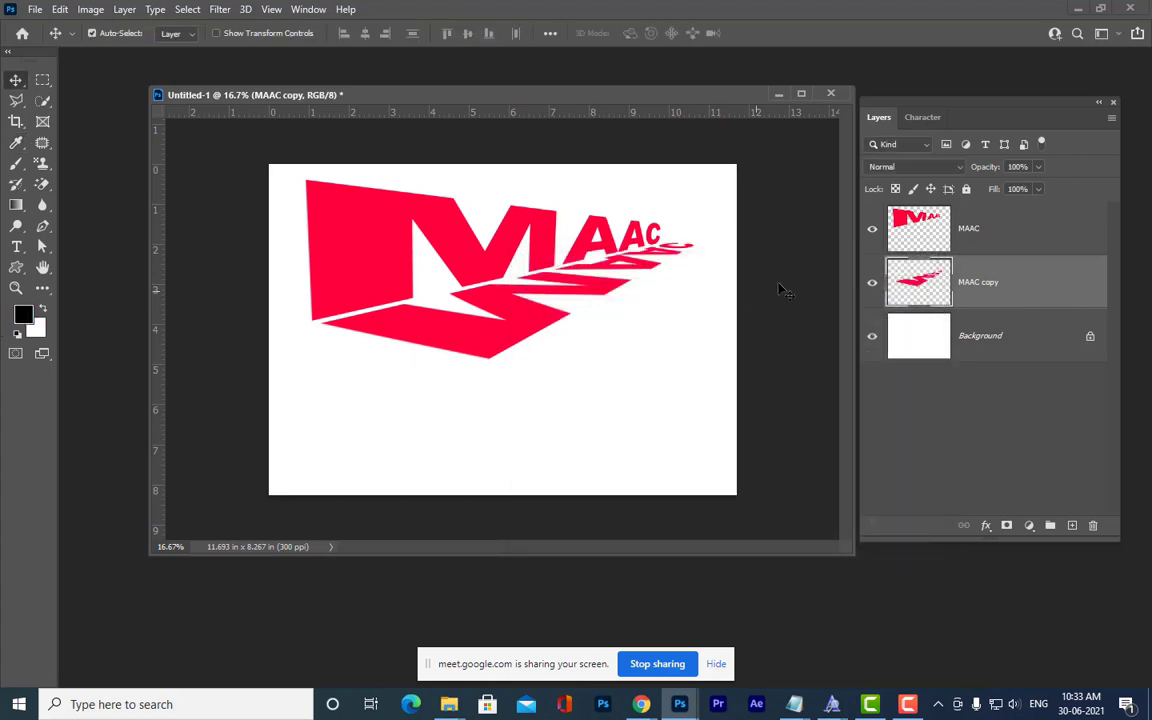
# Load the MAAC copy layer's outline as a selection, fill it with the black foreground color, and deselect.
pyautogui.keyDown('ctrl'); pyautogui.click(922, 293); pyautogui.keyUp('ctrl')
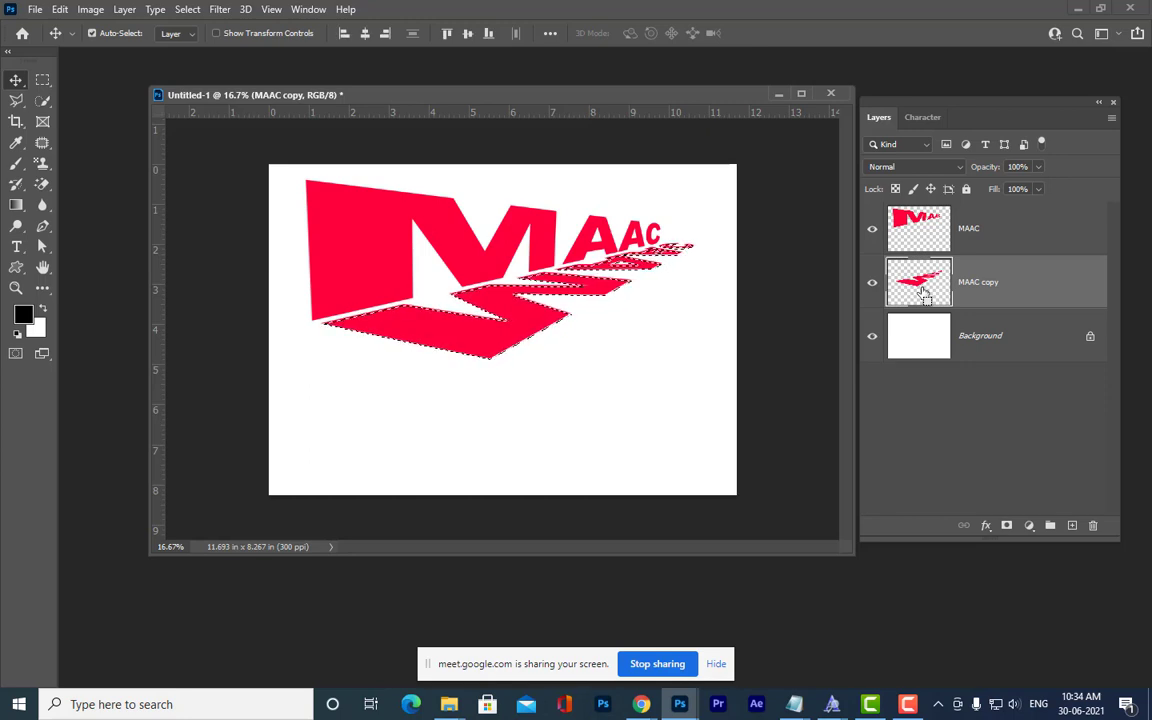
pyautogui.hotkey('ctrl', 'd')
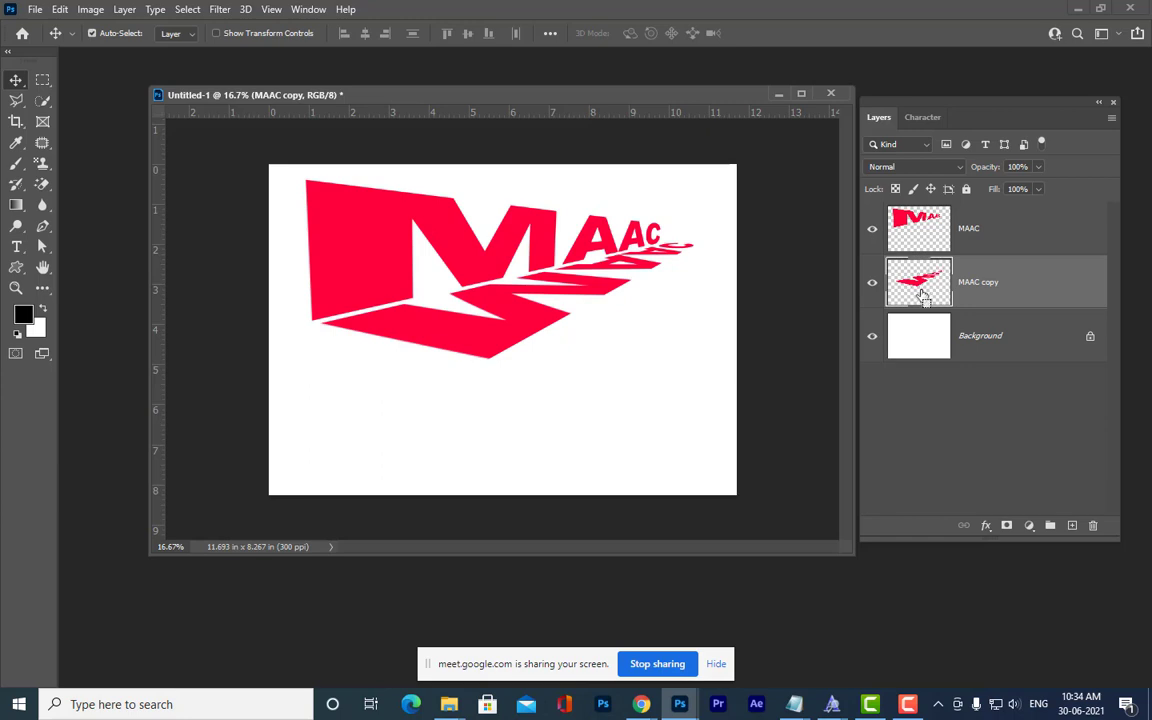
pyautogui.keyDown('ctrl'); pyautogui.click(920, 289); pyautogui.keyUp('ctrl')
pyautogui.hotkey('ctrl', 'd')
pyautogui.keyDown('ctrl'); pyautogui.click(932, 274); pyautogui.keyUp('ctrl')
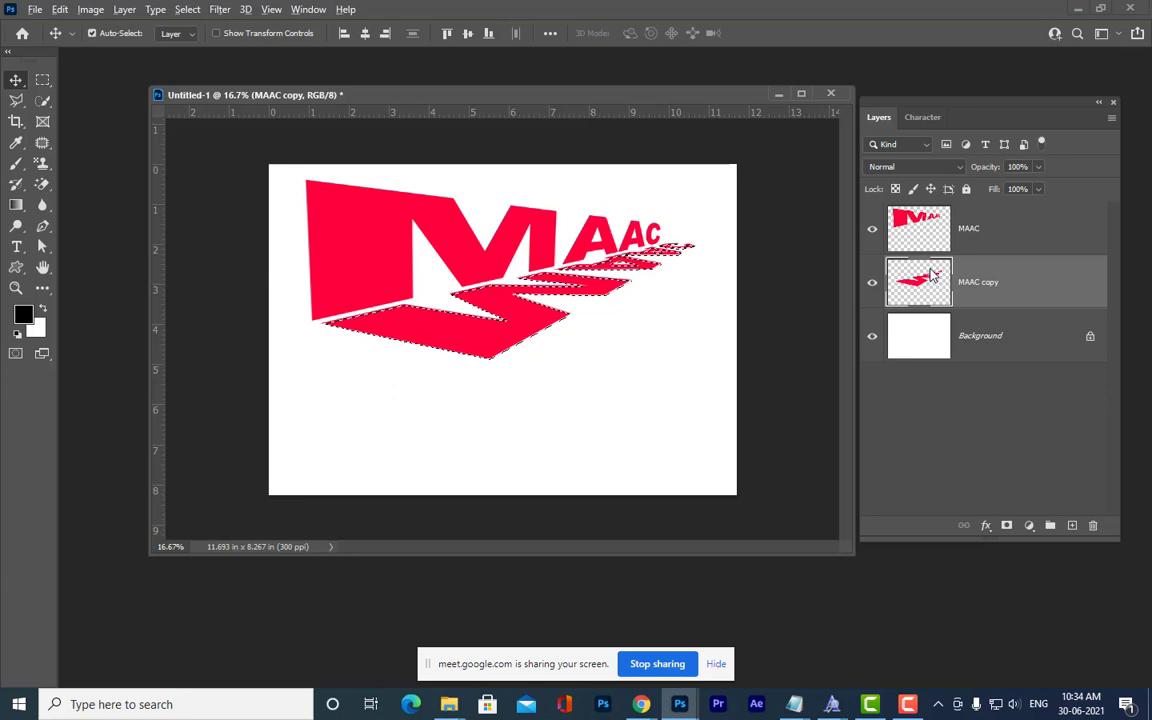
pyautogui.hotkey('alt', 'BackSpace')
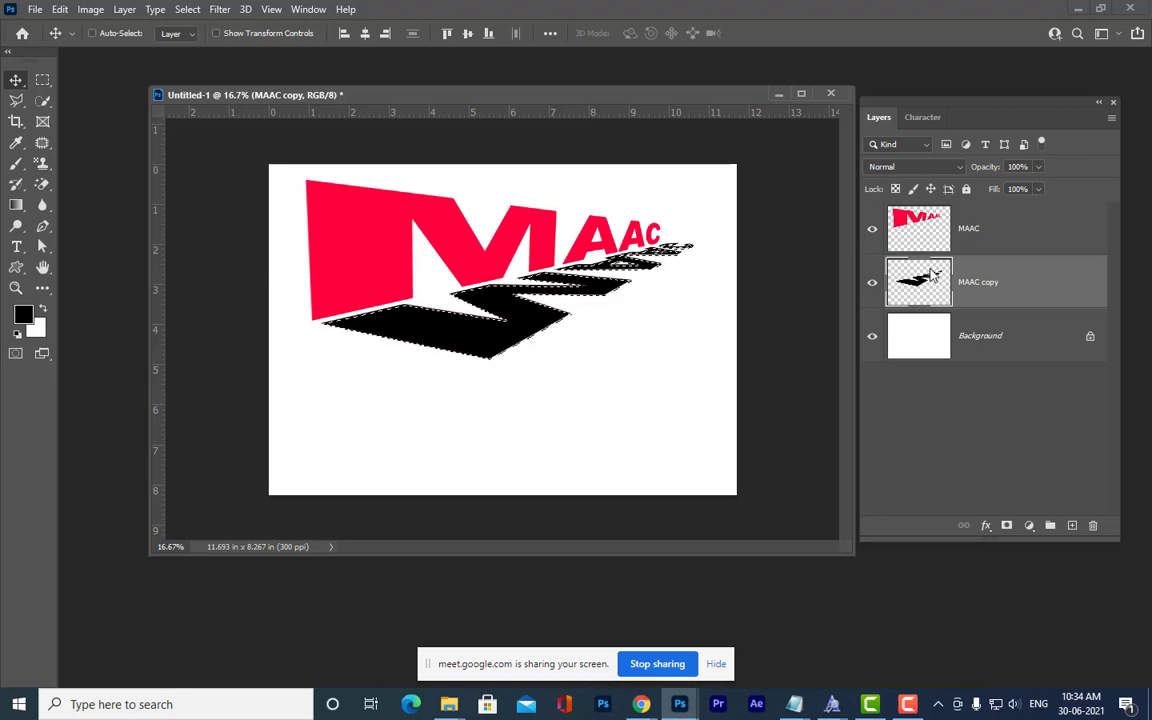
pyautogui.hotkey('ctrl', 'd')
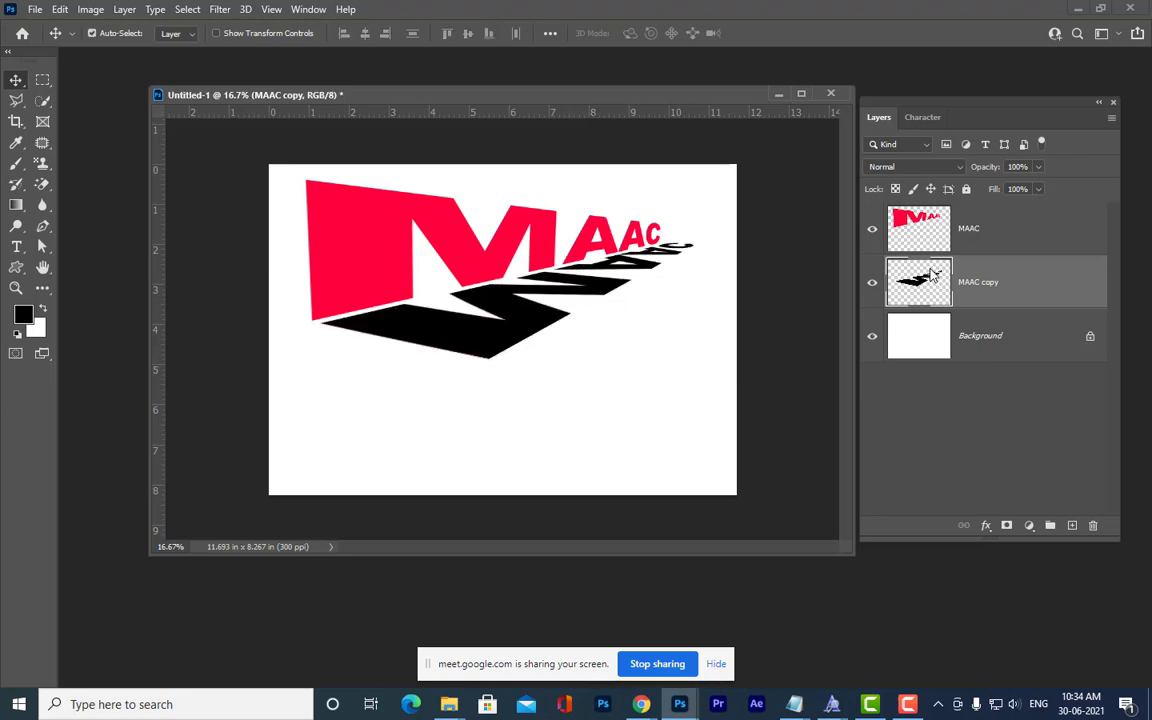
# Lower the MAAC copy layer's opacity to give the black shape a light grey shadow look.
pyautogui.click(1039, 167)
pyautogui.moveTo(1037, 188); pyautogui.dragTo(980, 190)
pyautogui.click(768, 205)
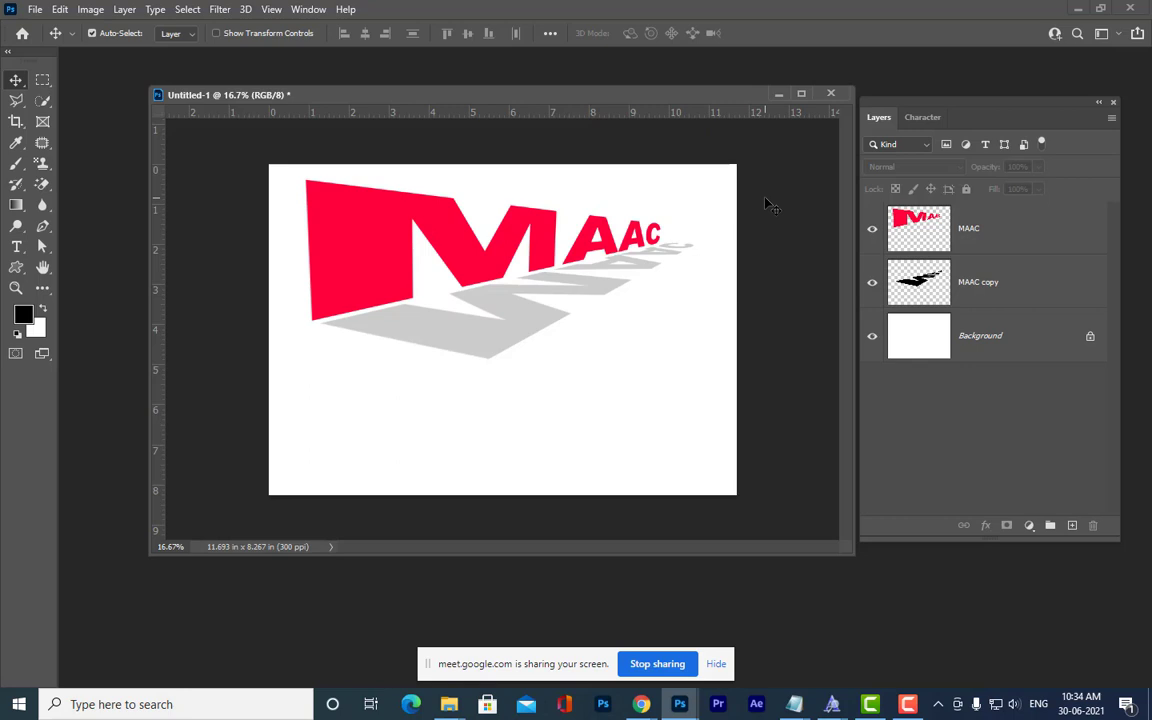
# Undo the opacity reduction and the black fill on the MAAC copy layer.
pyautogui.hotkey('ctrl', 'z')
pyautogui.hotkey('ctrl', 'z')
pyautogui.hotkey('ctrl', 'z')
pyautogui.hotkey('ctrl', 'z')
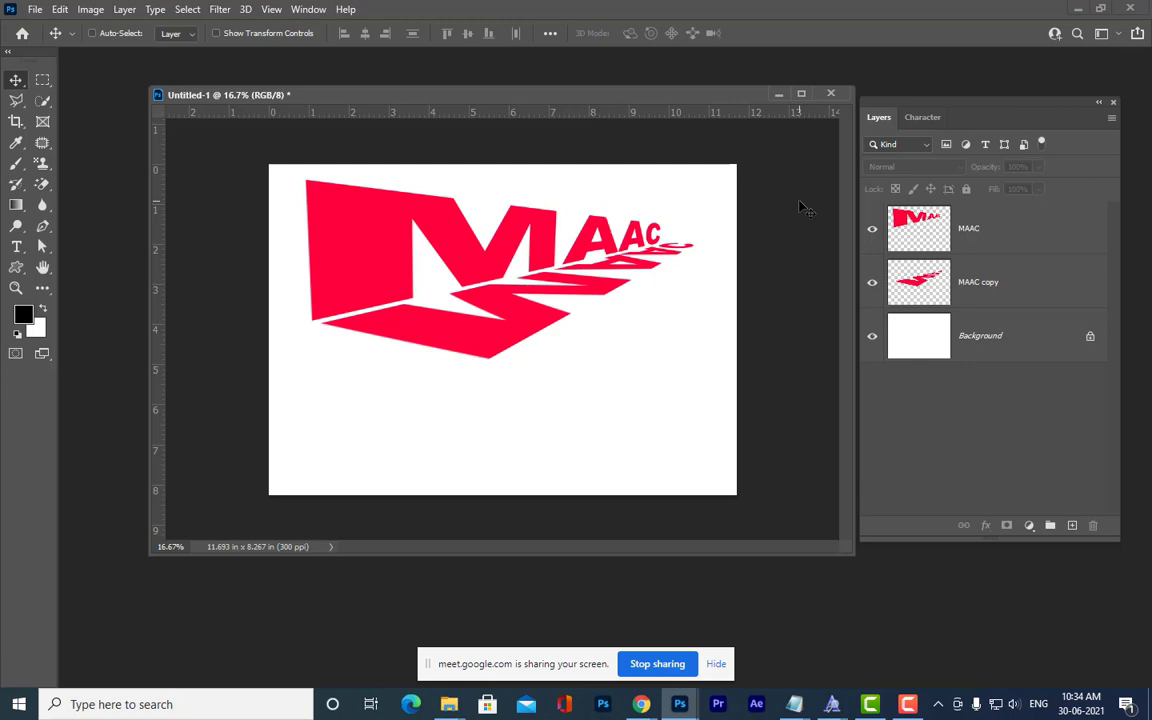
# Apply a Color Overlay layer style in black (000000) to the MAAC copy layer.
pyautogui.click(1045, 281)
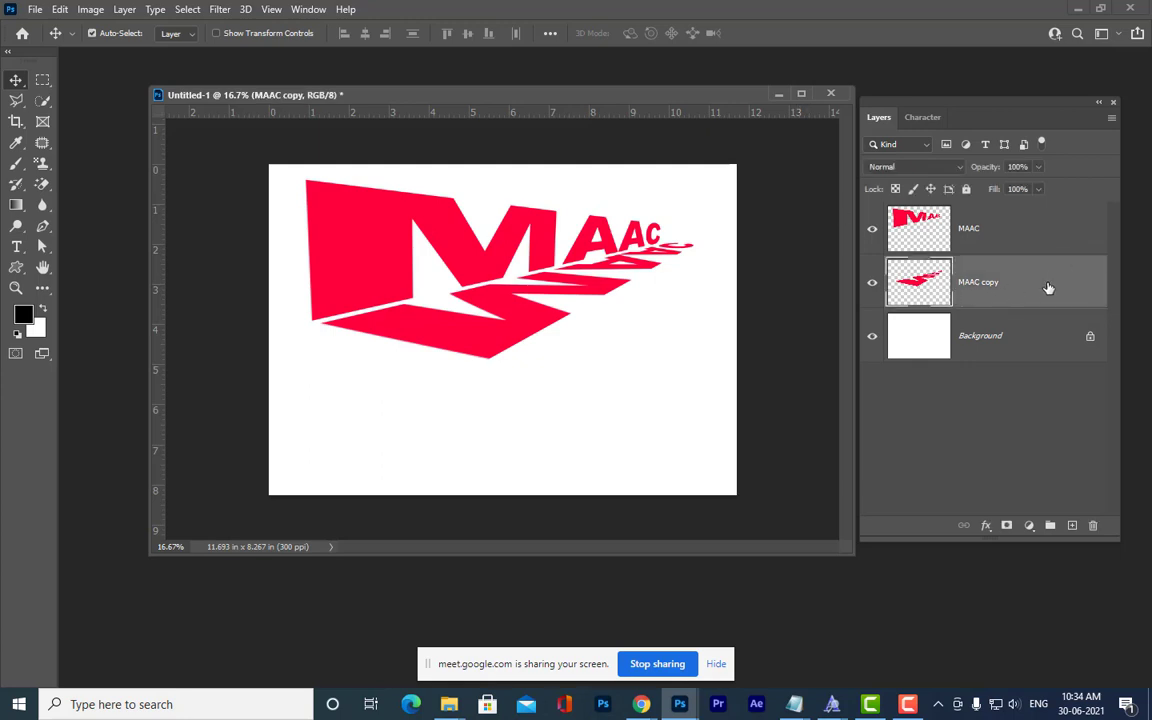
pyautogui.doubleClick(1048, 288)
pyautogui.moveTo(463, 296); pyautogui.dragTo(866, 113)
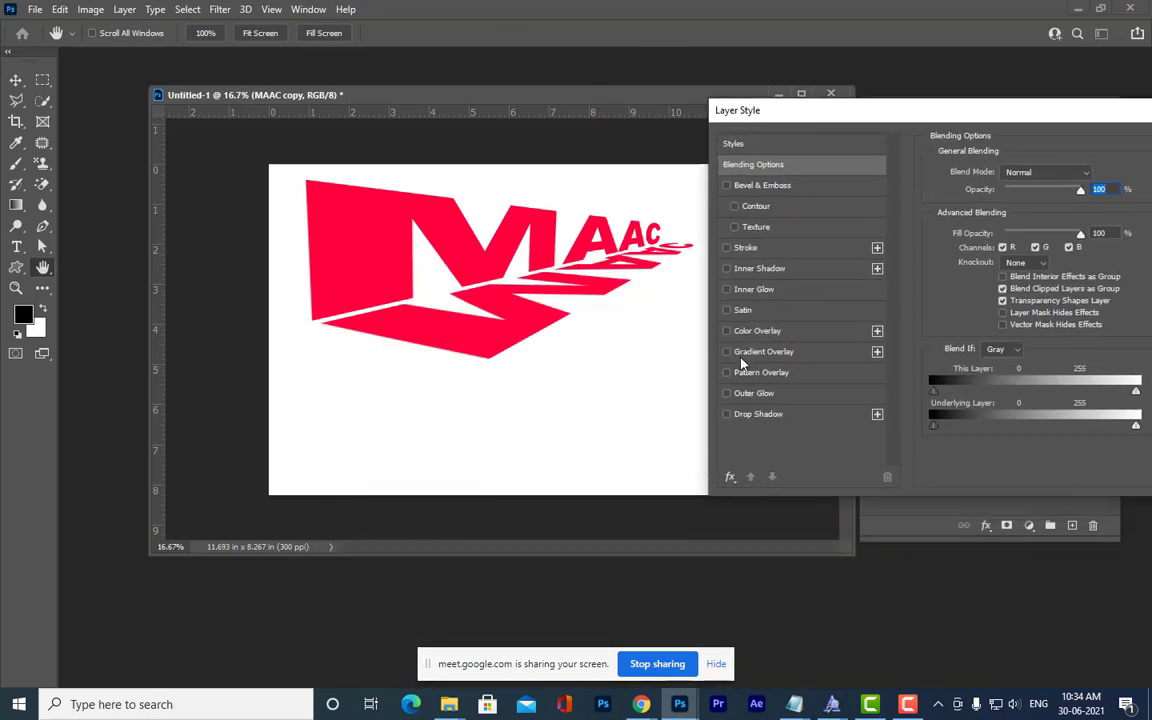
pyautogui.click(803, 331)
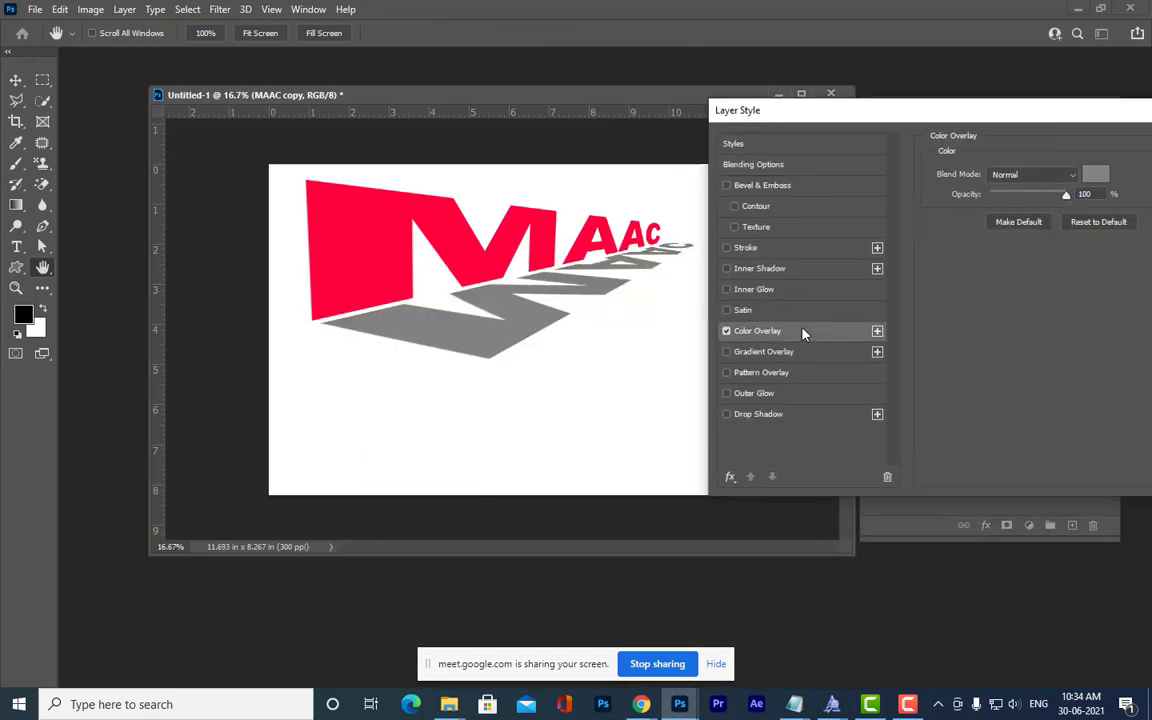
pyautogui.click(1095, 175)
pyautogui.click(727, 499)
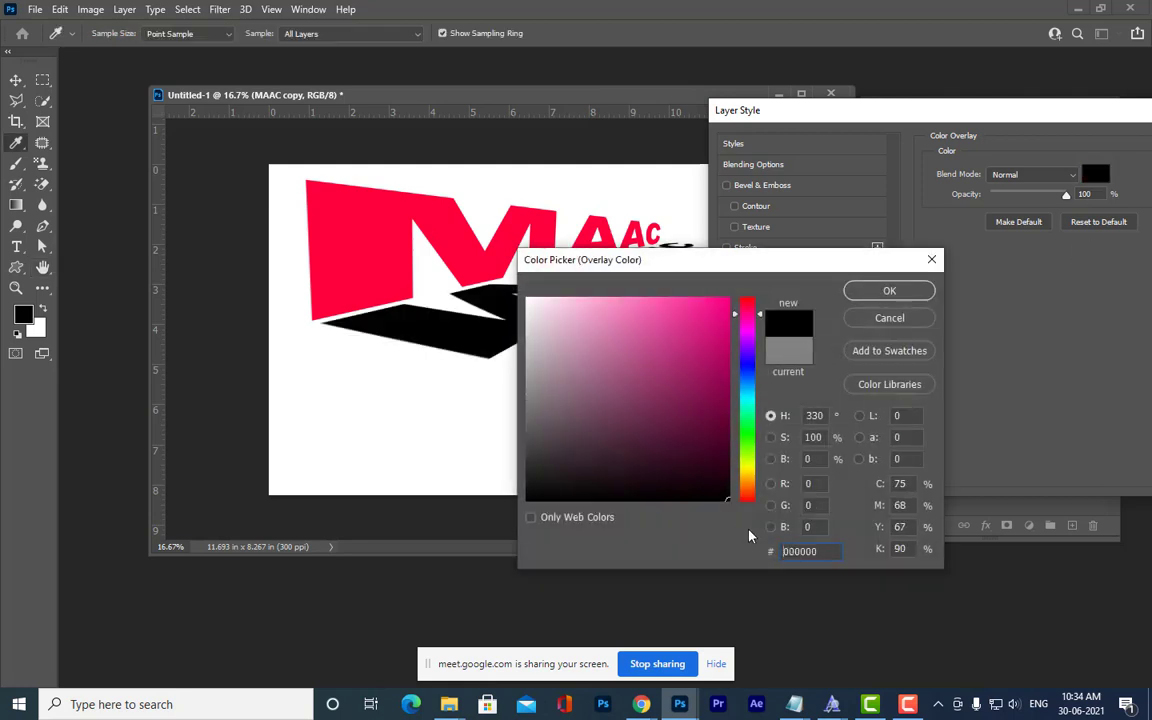
pyautogui.click(889, 290)
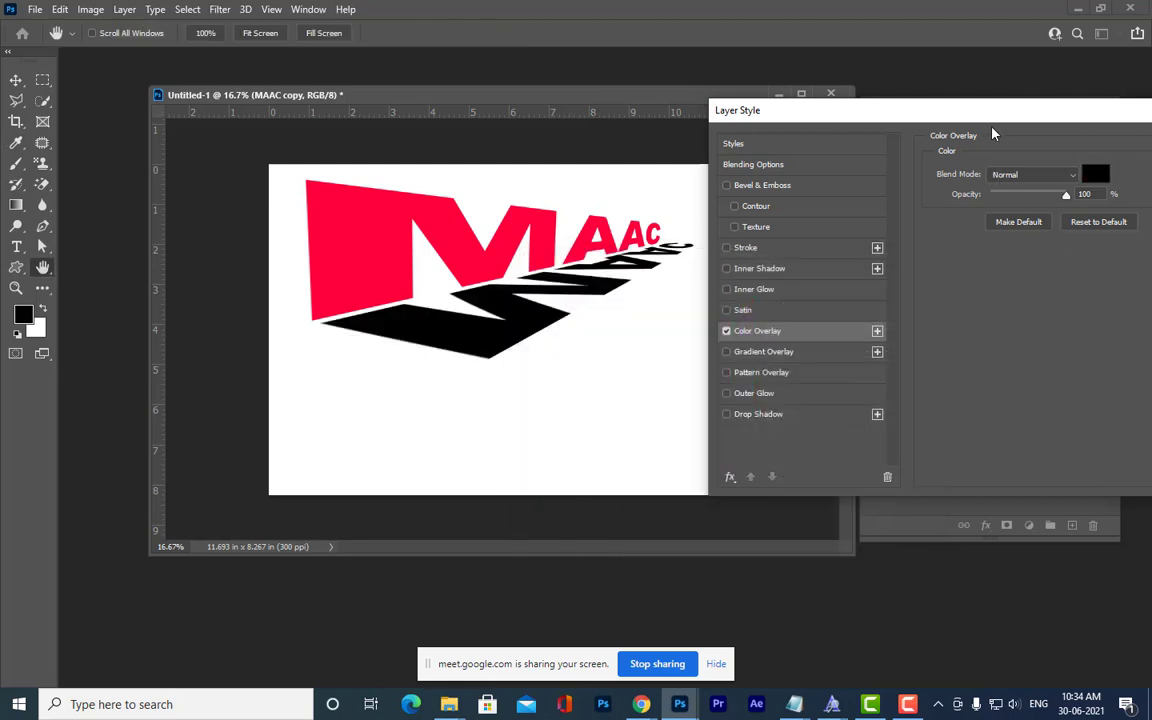
pyautogui.moveTo(993, 133); pyautogui.dragTo(956, 208)
pyautogui.moveTo(1031, 279)
pyautogui.mouseDown()
pyautogui.moveTo(957, 278)
pyautogui.moveTo(1032, 288)
pyautogui.mouseUp()
pyautogui.moveTo(1010, 198); pyautogui.dragTo(840, 246)
pyautogui.moveTo(897, 320); pyautogui.dragTo(962, 329)
pyautogui.click(1105, 270)
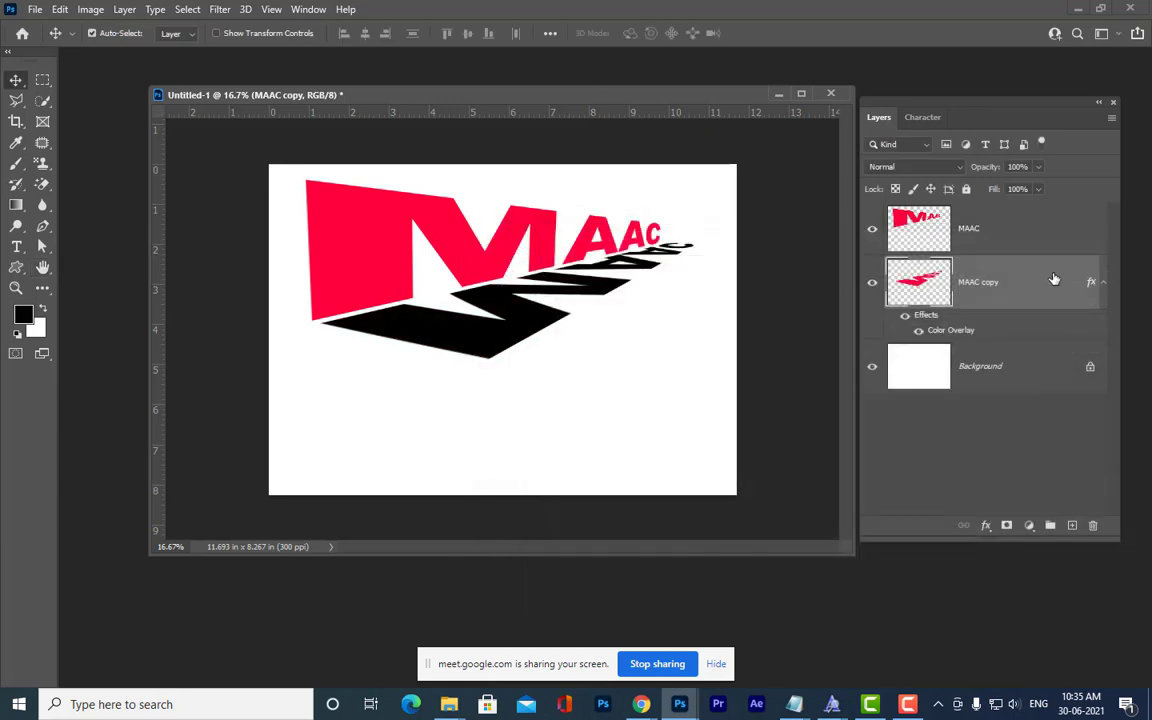
# Set the MAAC copy layer's opacity to 18%.
pyautogui.click(1038, 166)
pyautogui.moveTo(1040, 186); pyautogui.dragTo(987, 195)
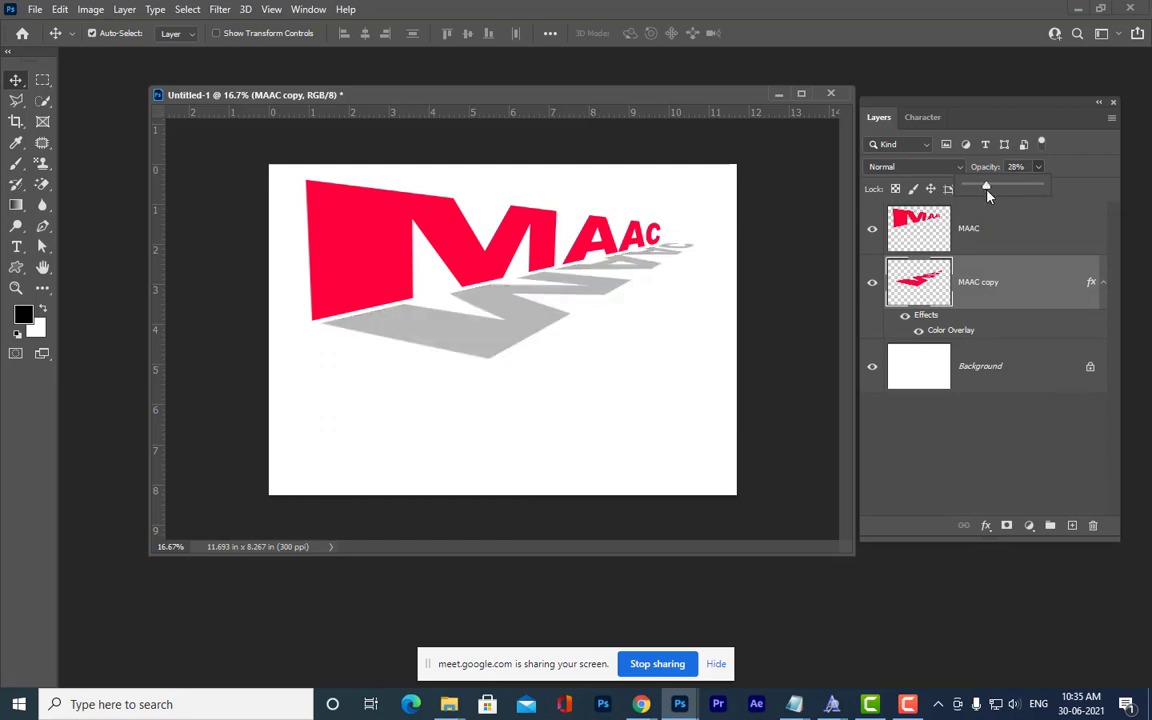
pyautogui.click(1094, 143)
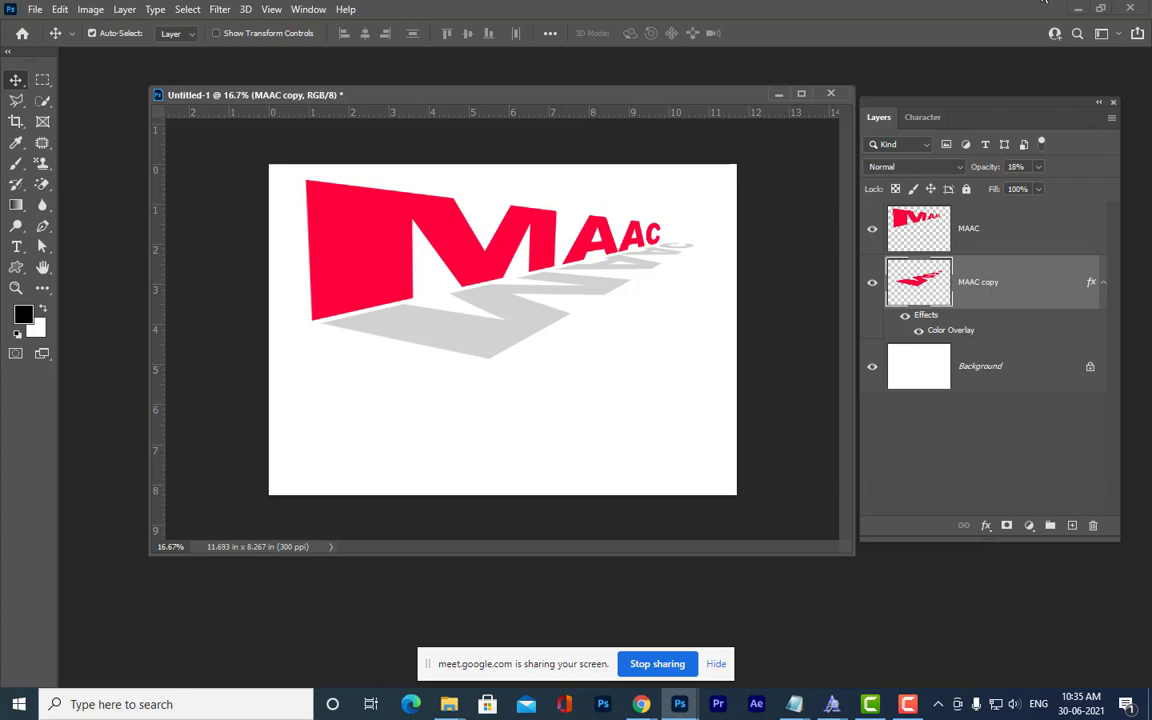
# Delete the MAAC copy shadow layer and select the MAAC layer.
pyautogui.press('Delete')
pyautogui.click(1043, 235)
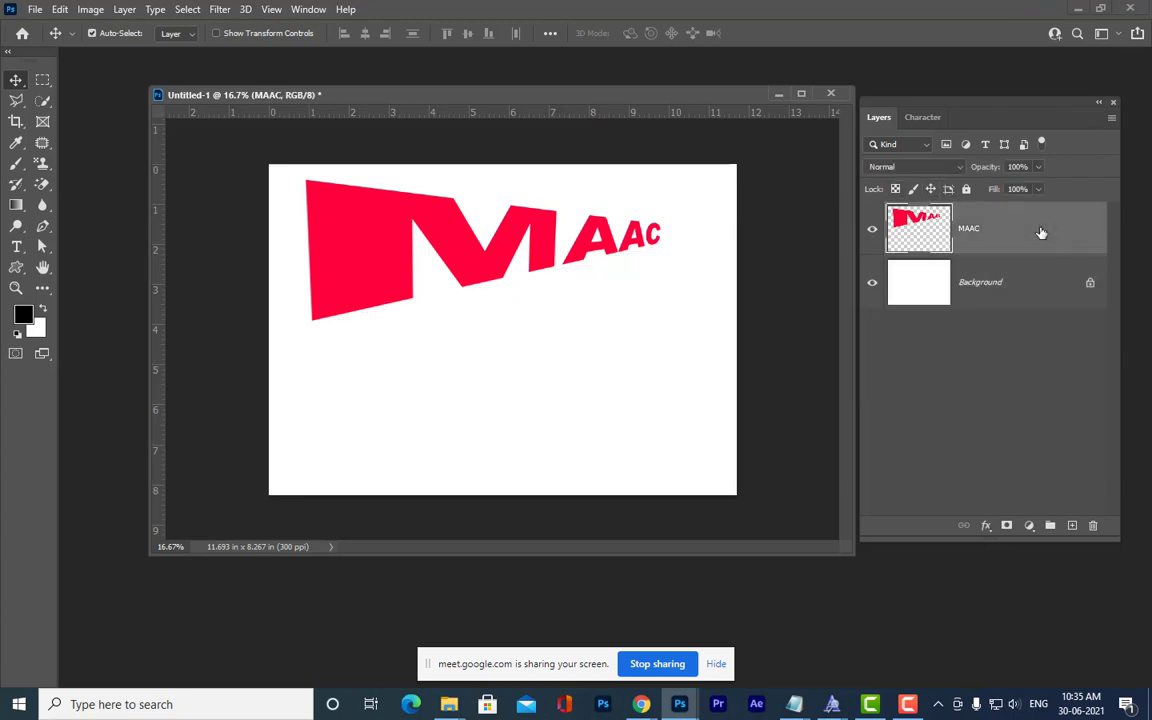
# Delete the distorted MAAC layer and add new MAAC text in Arial Black, 217.74 pt, across the upper middle of the canvas.
pyautogui.press('Delete')
pyautogui.click(16, 246)
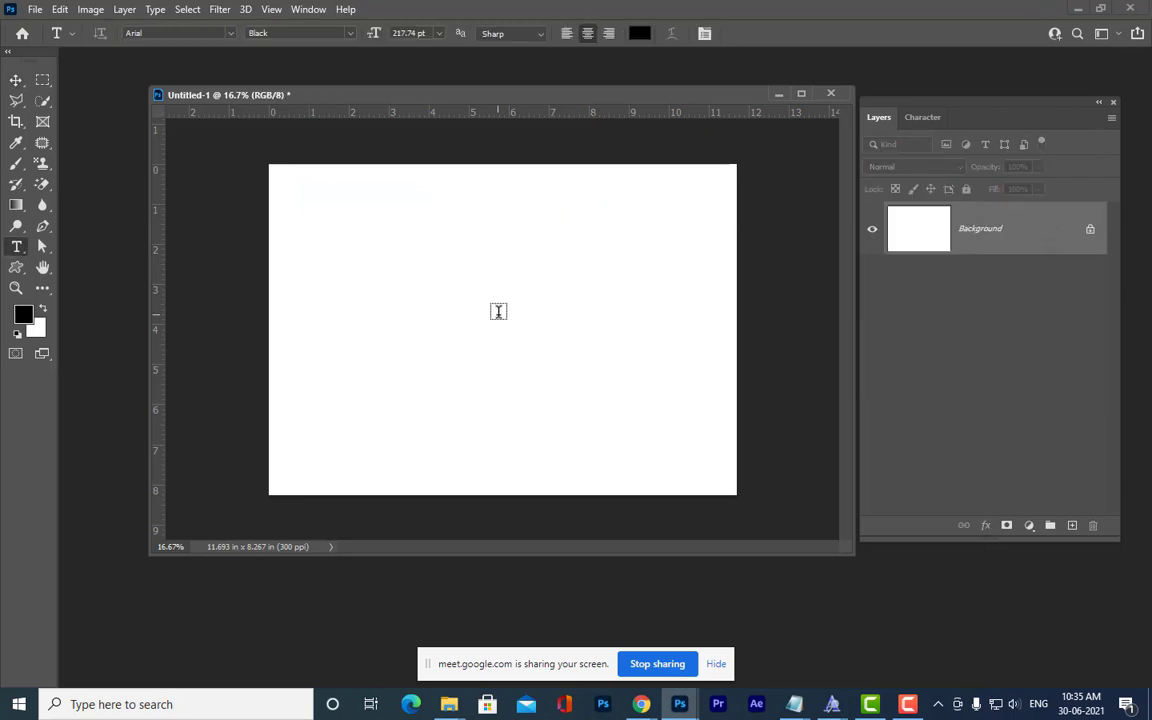
pyautogui.click(498, 311)
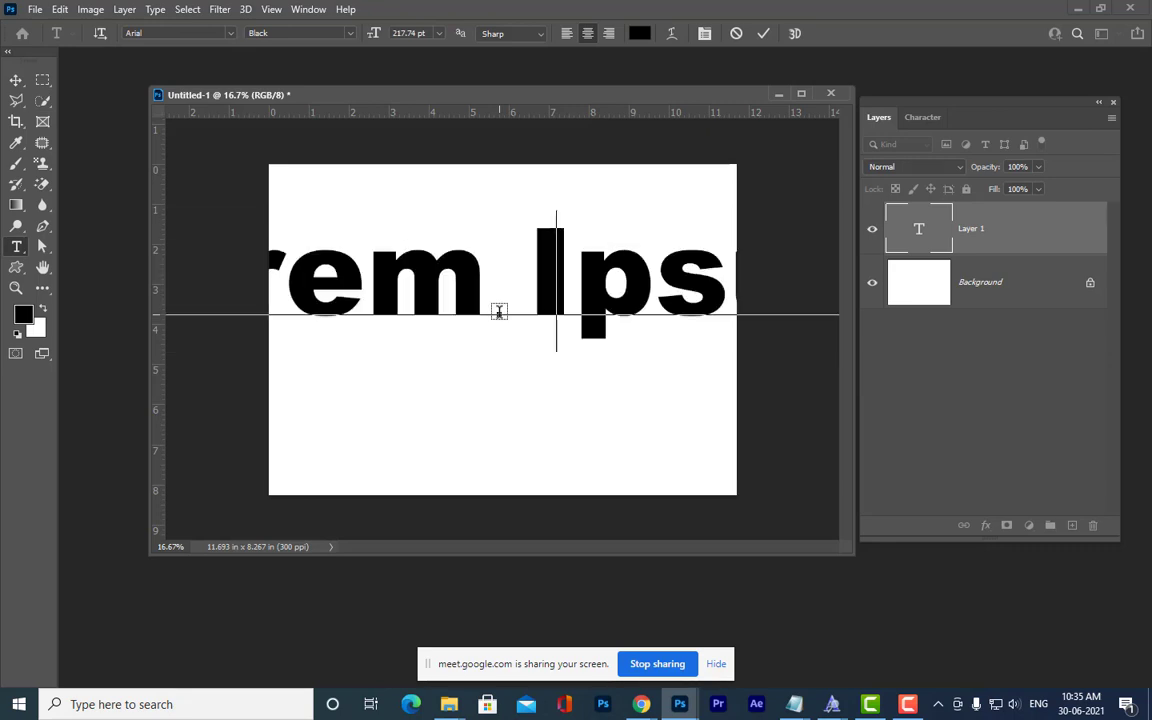
pyautogui.write('MAAC')
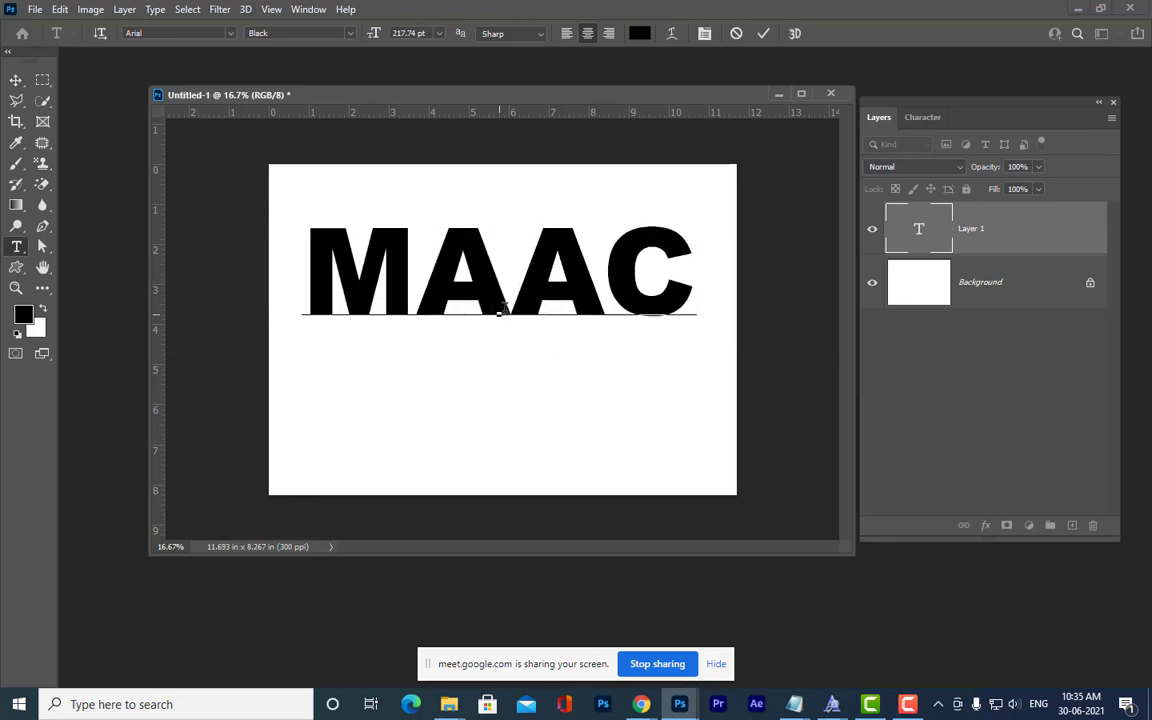
pyautogui.click(16, 80)
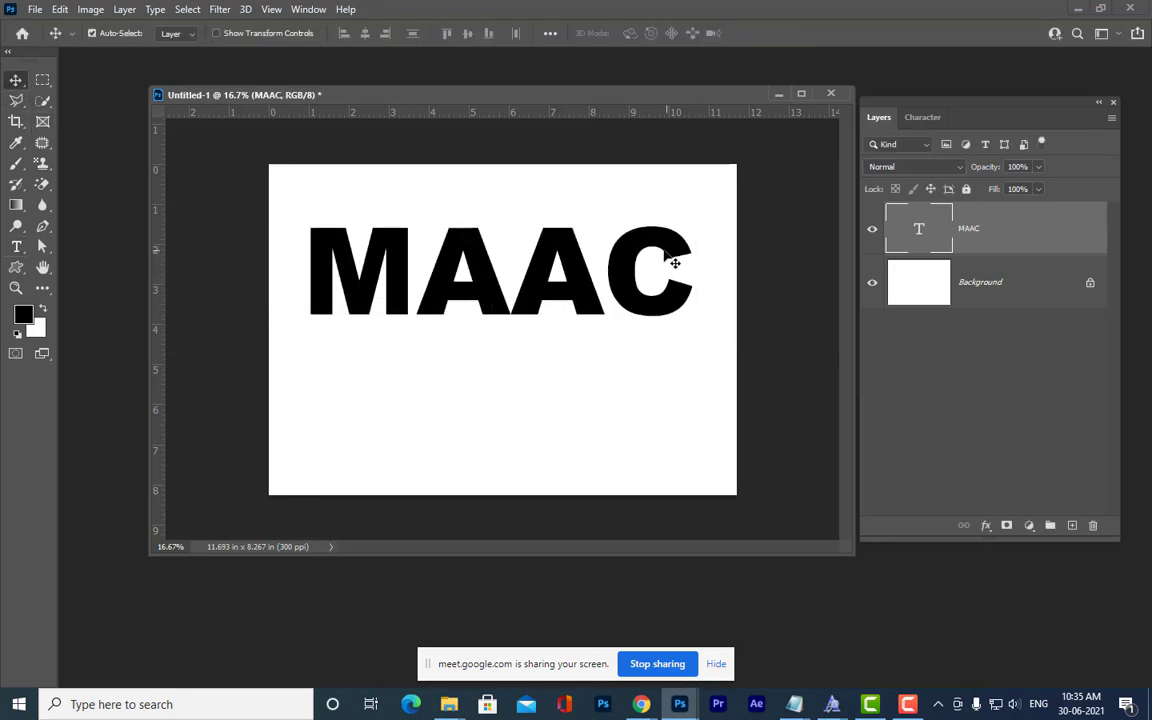
pyautogui.moveTo(641, 252)
pyautogui.mouseDown()
pyautogui.moveTo(646, 243)
pyautogui.moveTo(643, 268)
pyautogui.mouseUp()
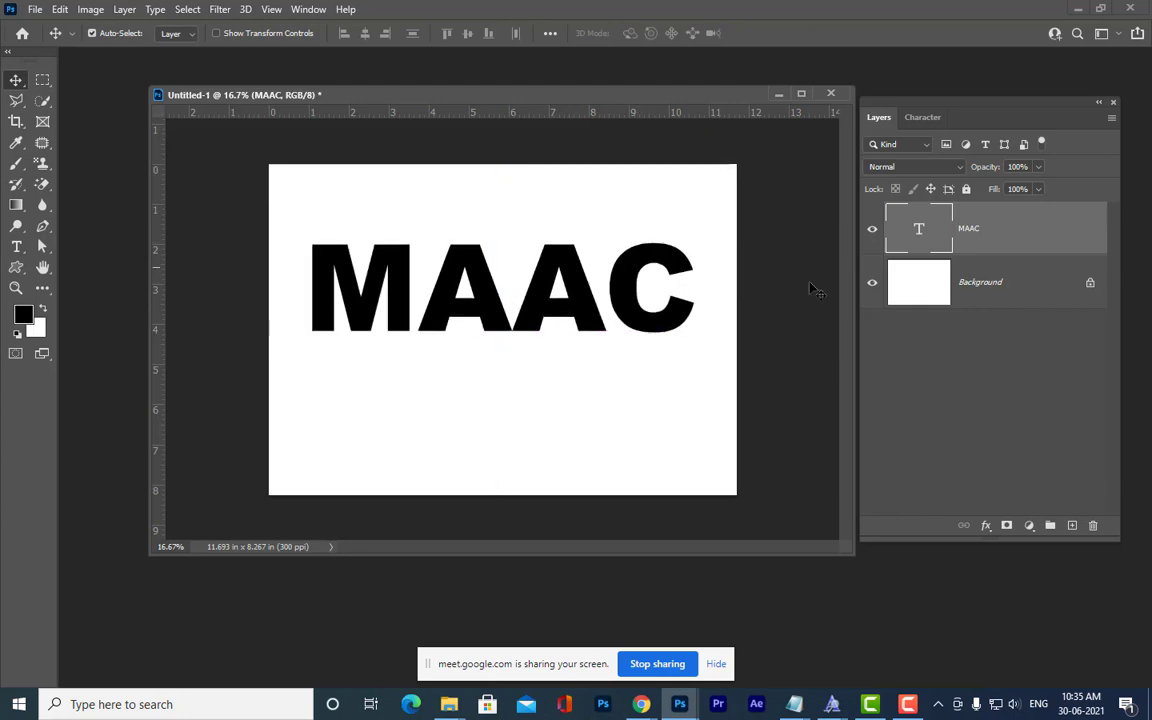
# Change the MAAC text color to red (ff0000) and move the text slightly up.
pyautogui.doubleClick(923, 229)
pyautogui.click(642, 35)
pyautogui.moveTo(712, 310); pyautogui.dragTo(795, 288)
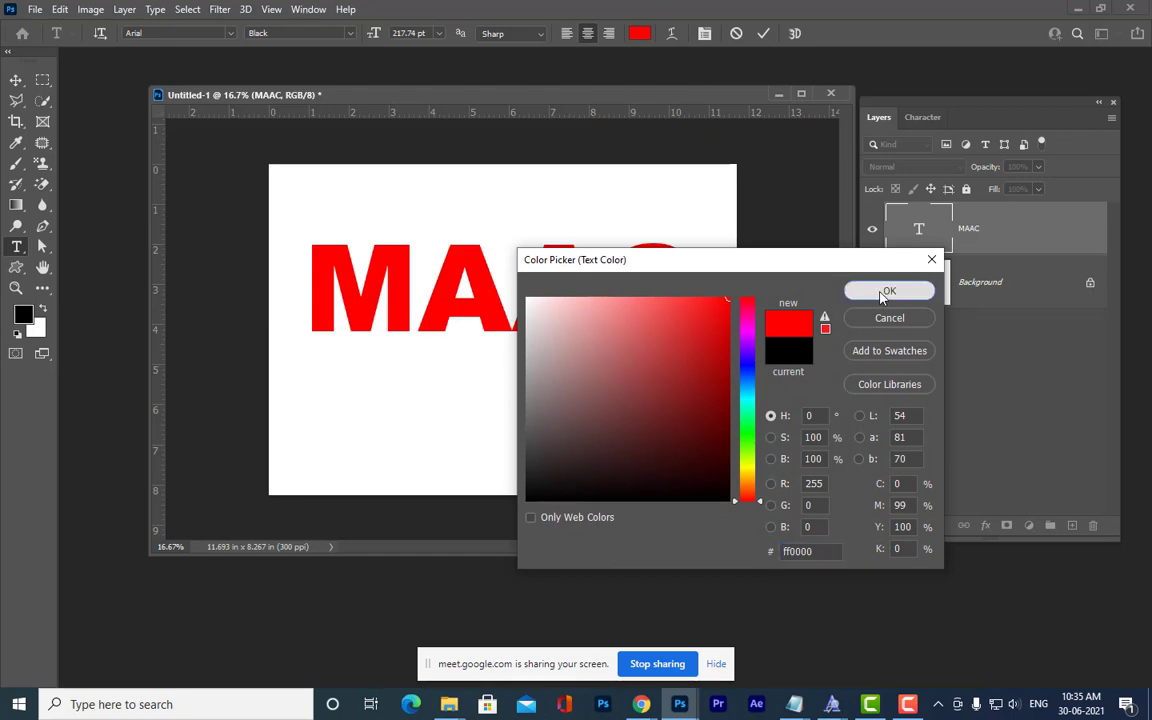
pyautogui.click(889, 290)
pyautogui.click(16, 80)
pyautogui.moveTo(477, 300); pyautogui.dragTo(477, 292)
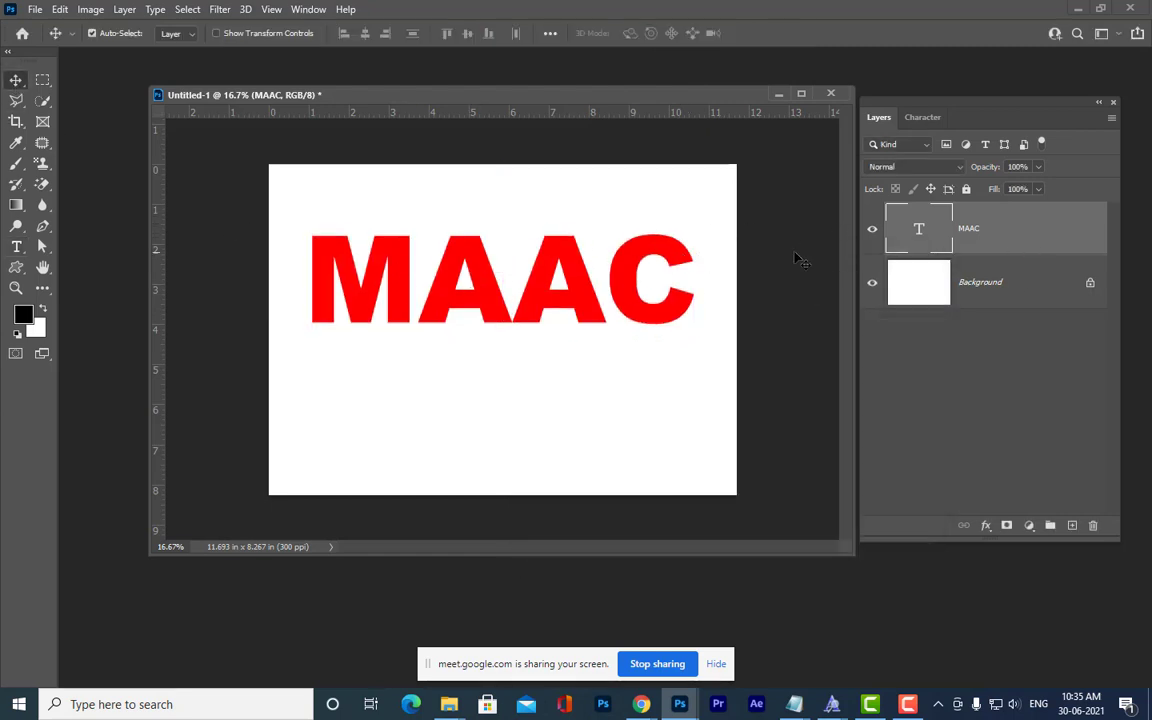
pyautogui.hotkey('ctrl', 't')
pyautogui.rightClick(572, 288)
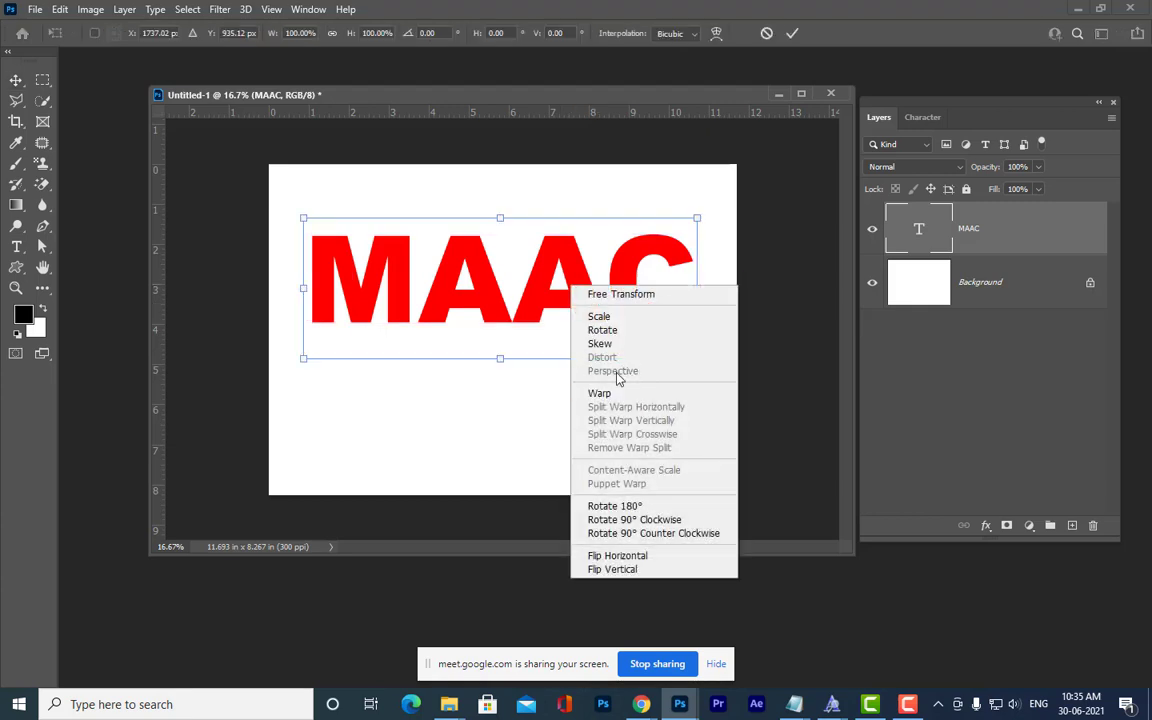
pyautogui.press('Escape')
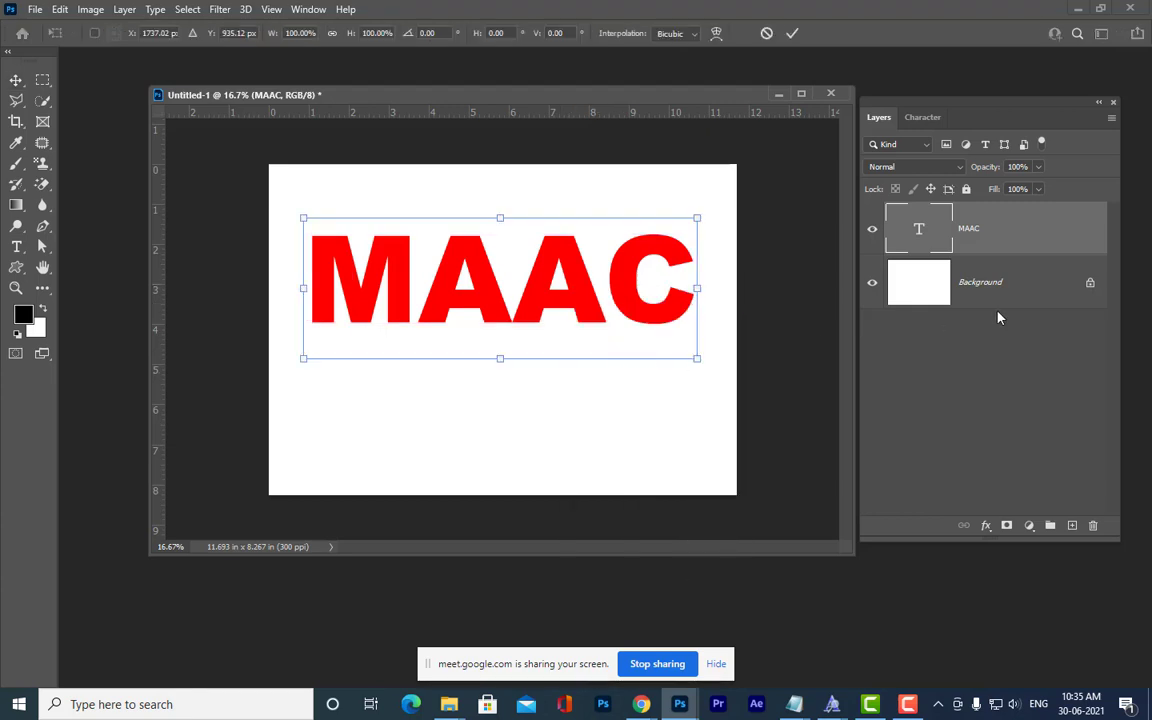
pyautogui.press('Escape')
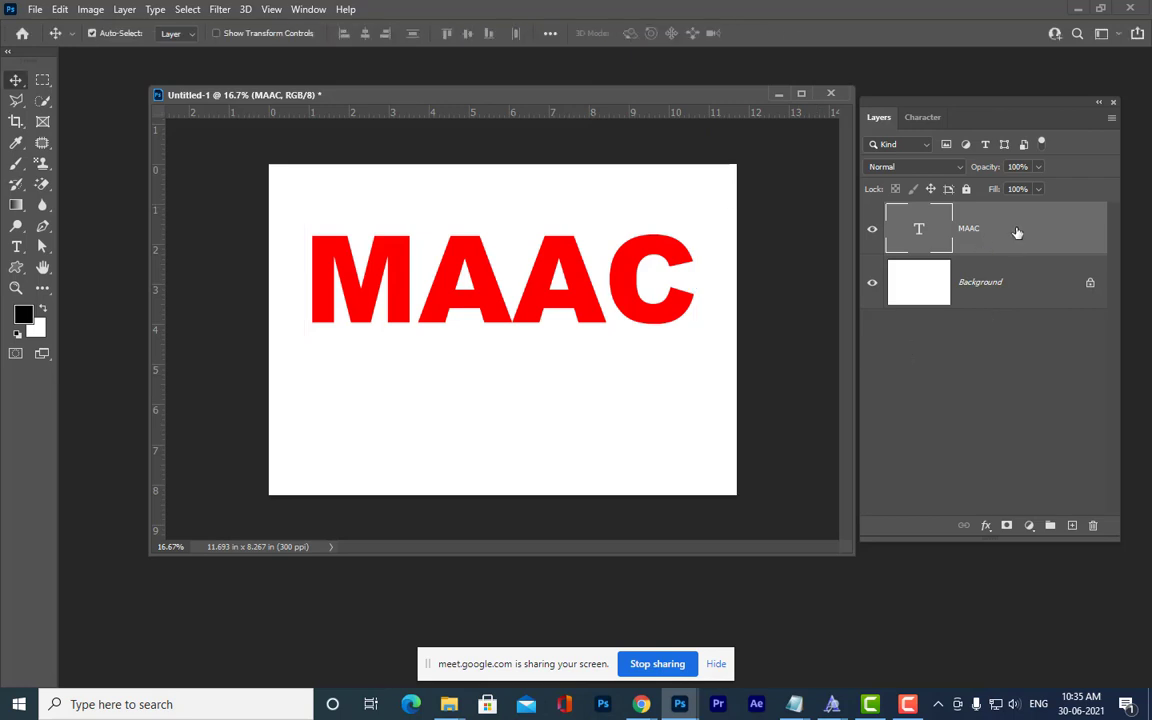
# Rasterize the MAAC text layer and move it slightly down on the canvas.
pyautogui.rightClick(1012, 236)
pyautogui.click(862, 250)
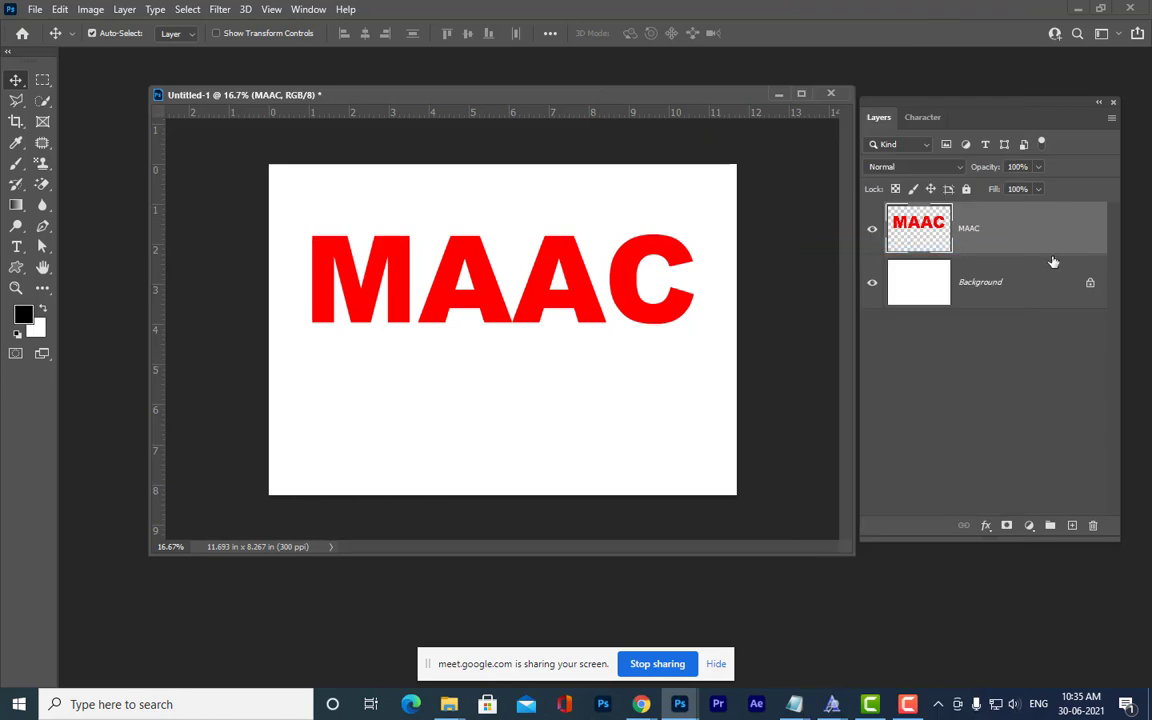
pyautogui.moveTo(626, 293); pyautogui.dragTo(632, 315)
pyautogui.press('ctrl')
pyautogui.hotkey('ctrl', 't')
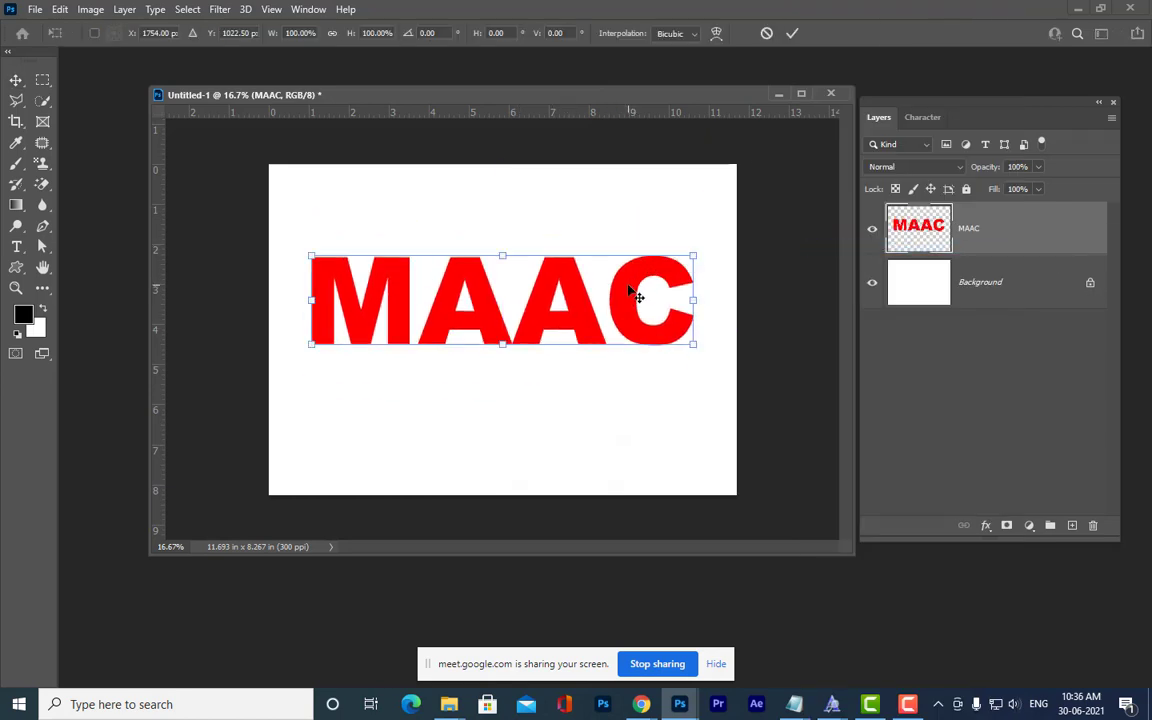
pyautogui.rightClick(629, 290)
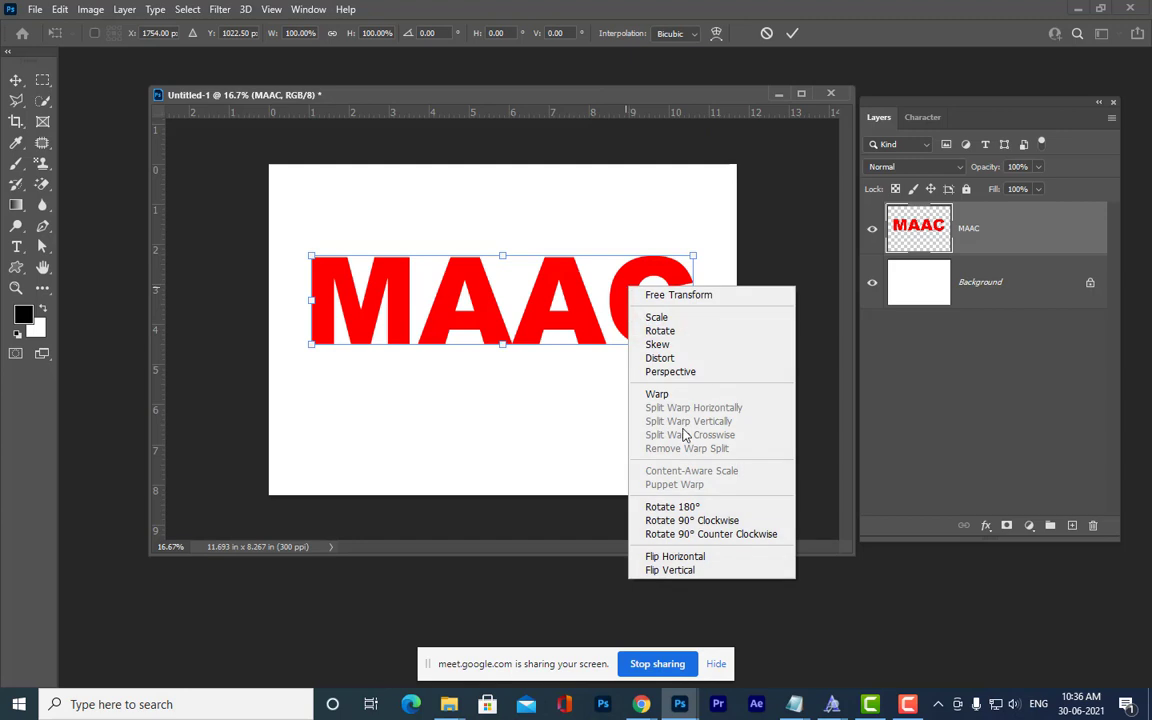
pyautogui.click(628, 194)
pyautogui.press('Escape')
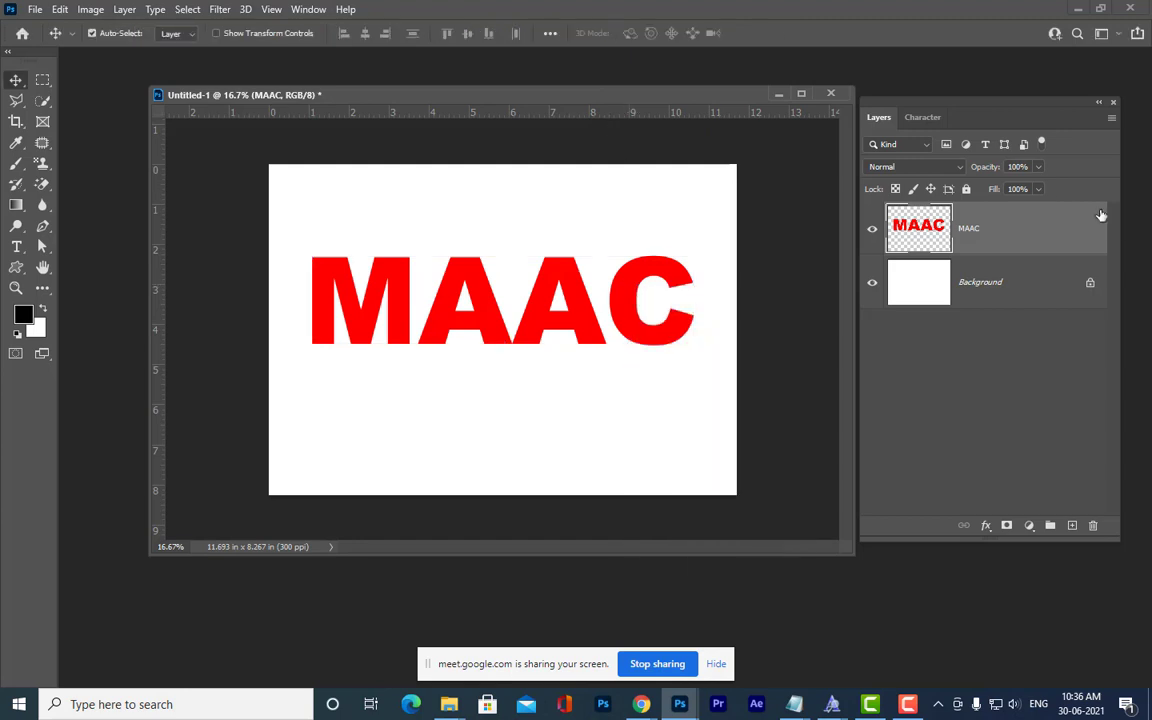
# Duplicate the MAAC layer, place the copy directly beneath the original text, and stack the original layer above the copy.
pyautogui.hotkey('ctrl', 'j')
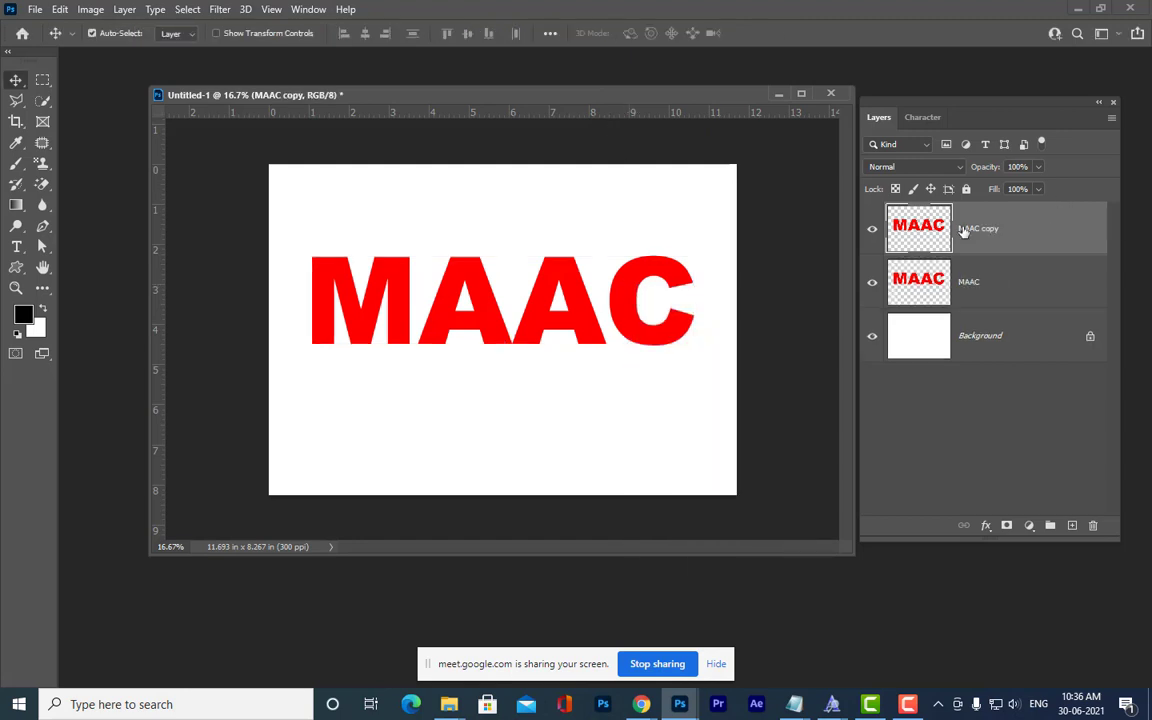
pyautogui.moveTo(565, 290); pyautogui.dragTo(570, 378)
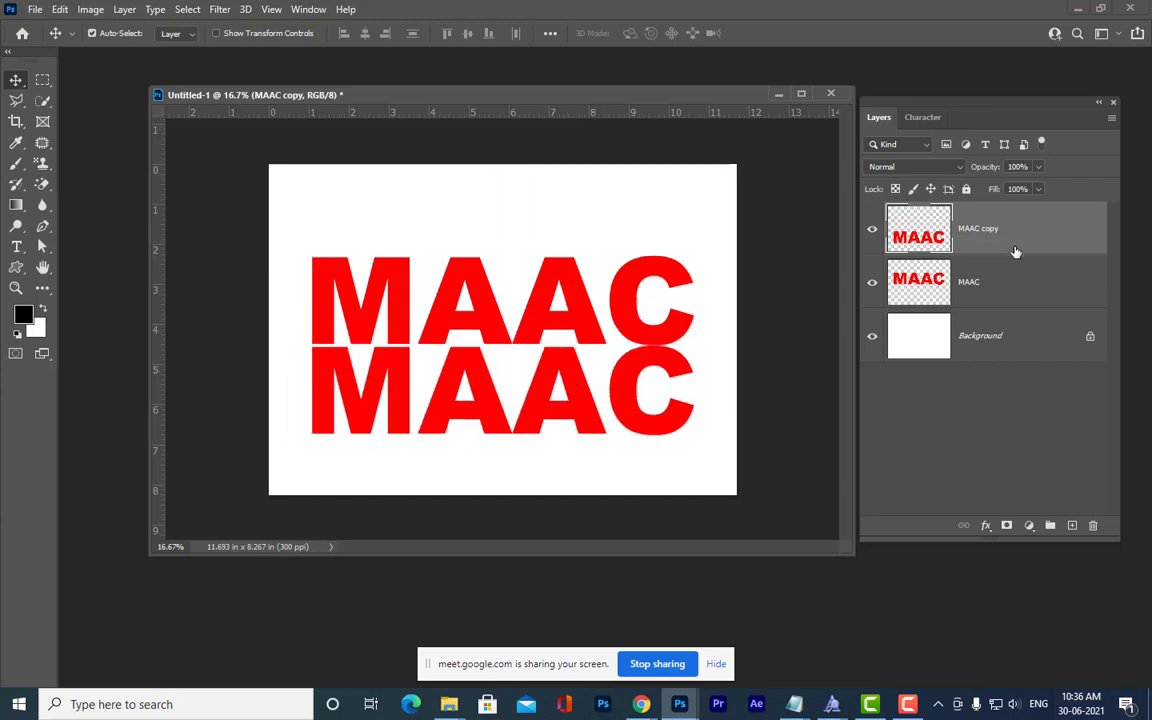
pyautogui.moveTo(1020, 287); pyautogui.dragTo(1005, 222)
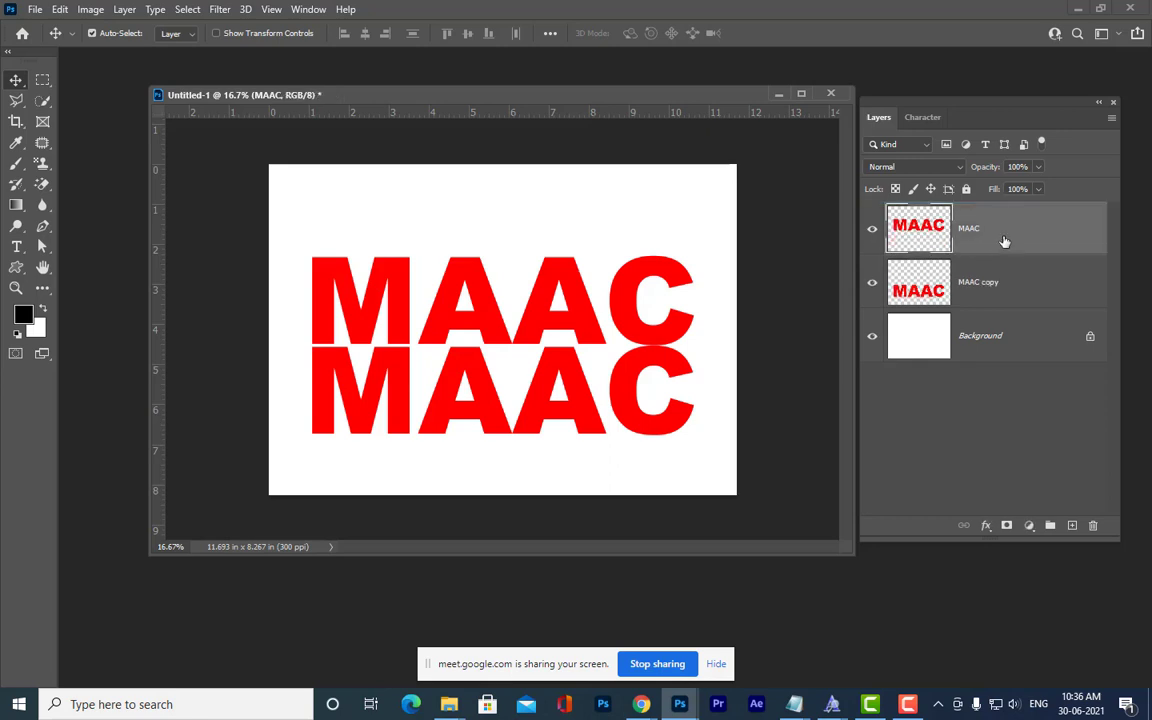
# Apply a Perspective transform to the MAAC layer, narrowing its top edge symmetrically to a horizontal skew of about -47°.
pyautogui.hotkey('ctrl', 't')
pyautogui.rightClick(640, 294)
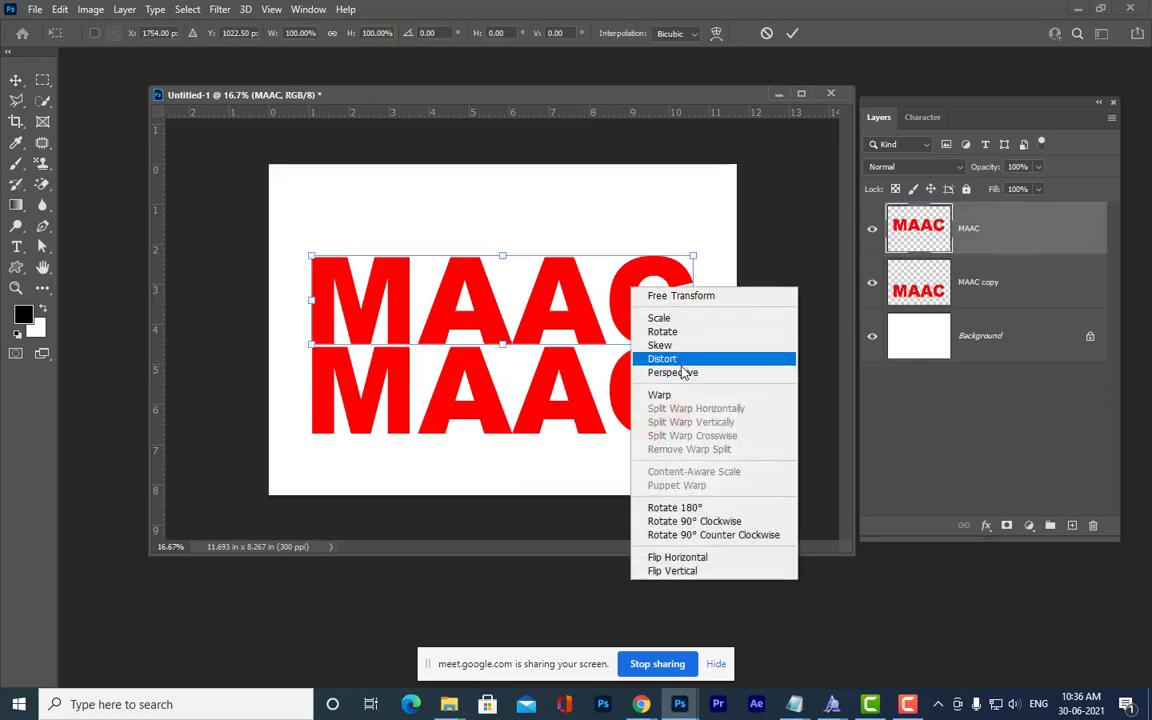
pyautogui.click(675, 373)
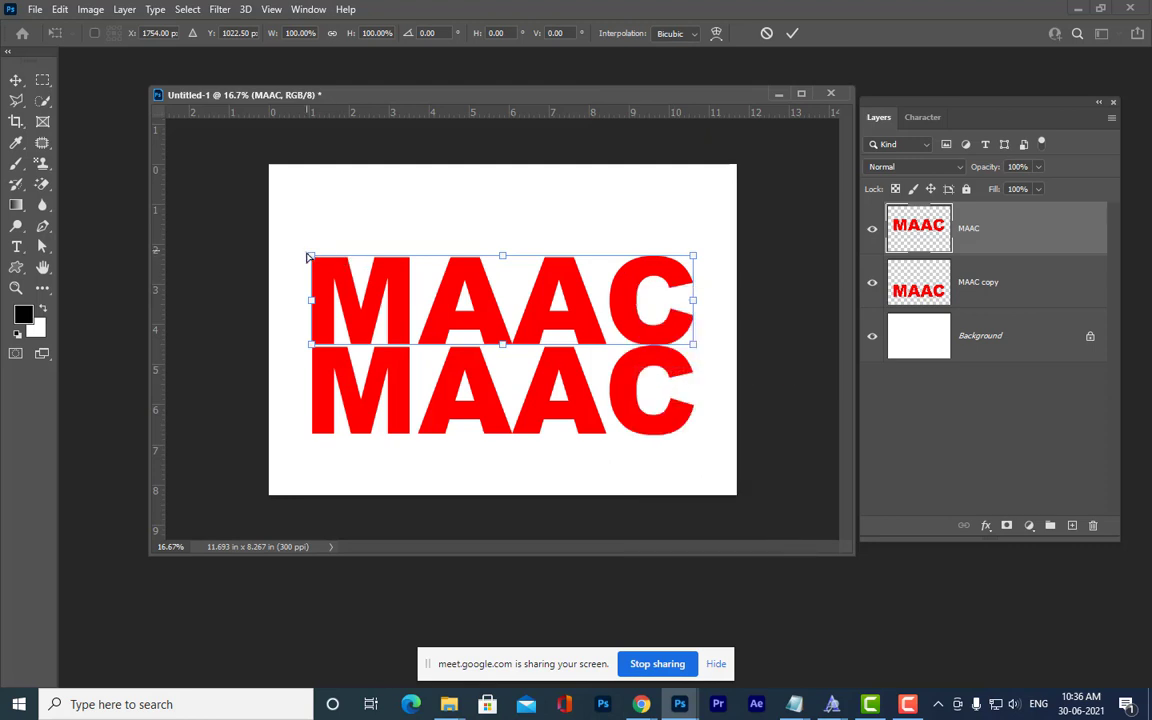
pyautogui.moveTo(312, 258); pyautogui.dragTo(407, 257)
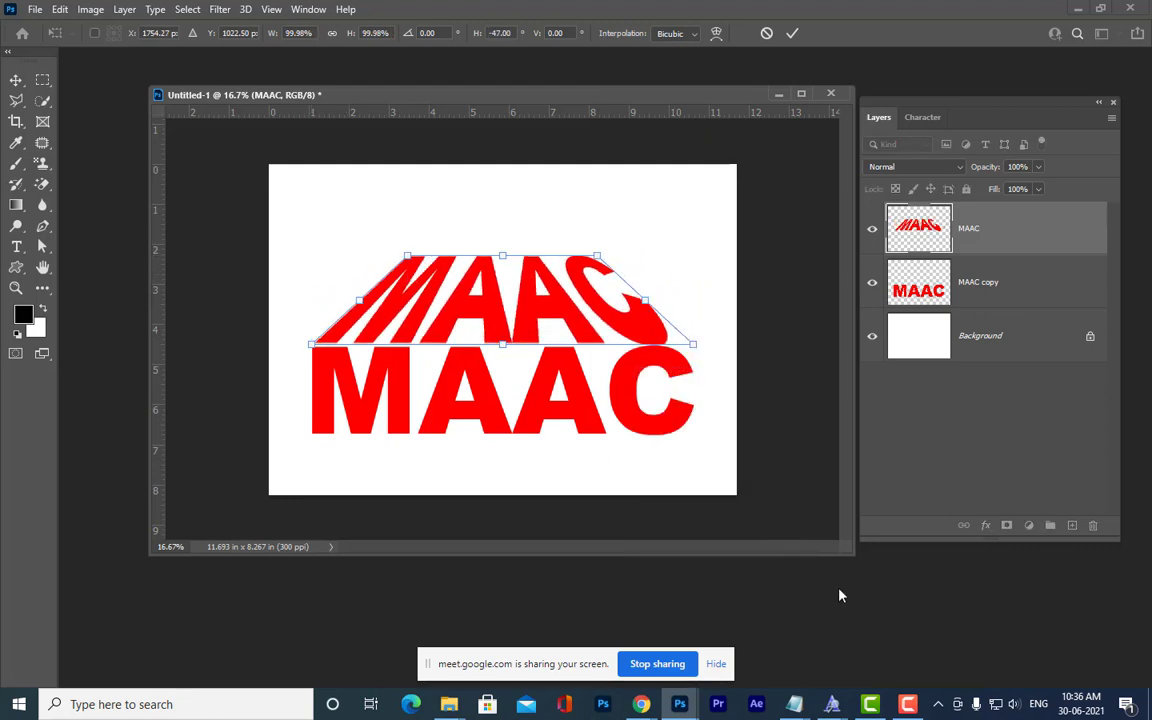
pyautogui.press('Return')
# Try a Perspective transform that narrows the MAAC copy's bottom edge, and undo it.
pyautogui.click(964, 286)
pyautogui.hotkey('ctrl', 't')
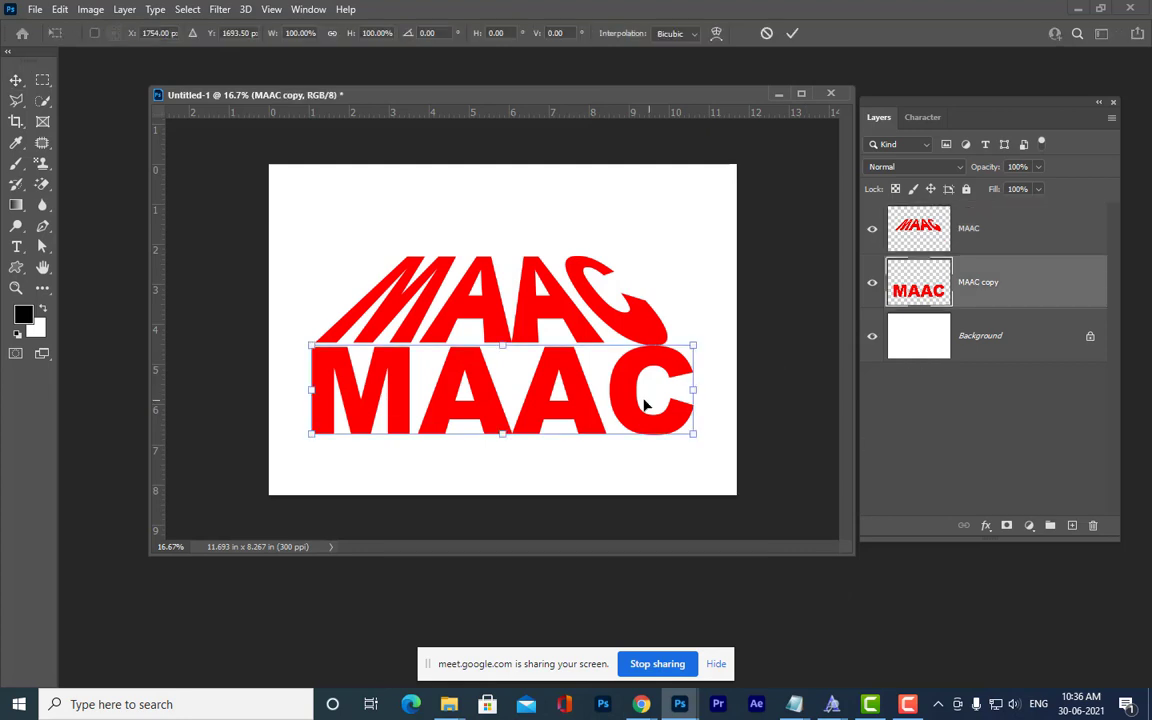
pyautogui.rightClick(636, 400)
pyautogui.click(690, 197)
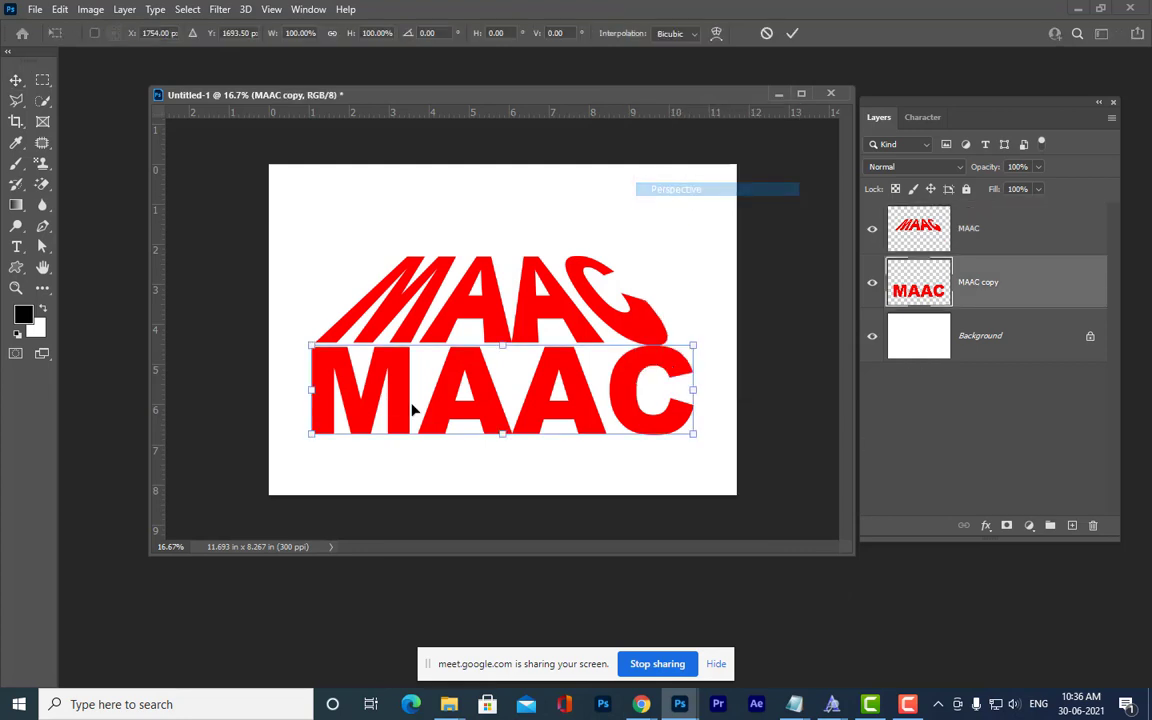
pyautogui.moveTo(312, 434); pyautogui.dragTo(420, 444)
pyautogui.press('Return')
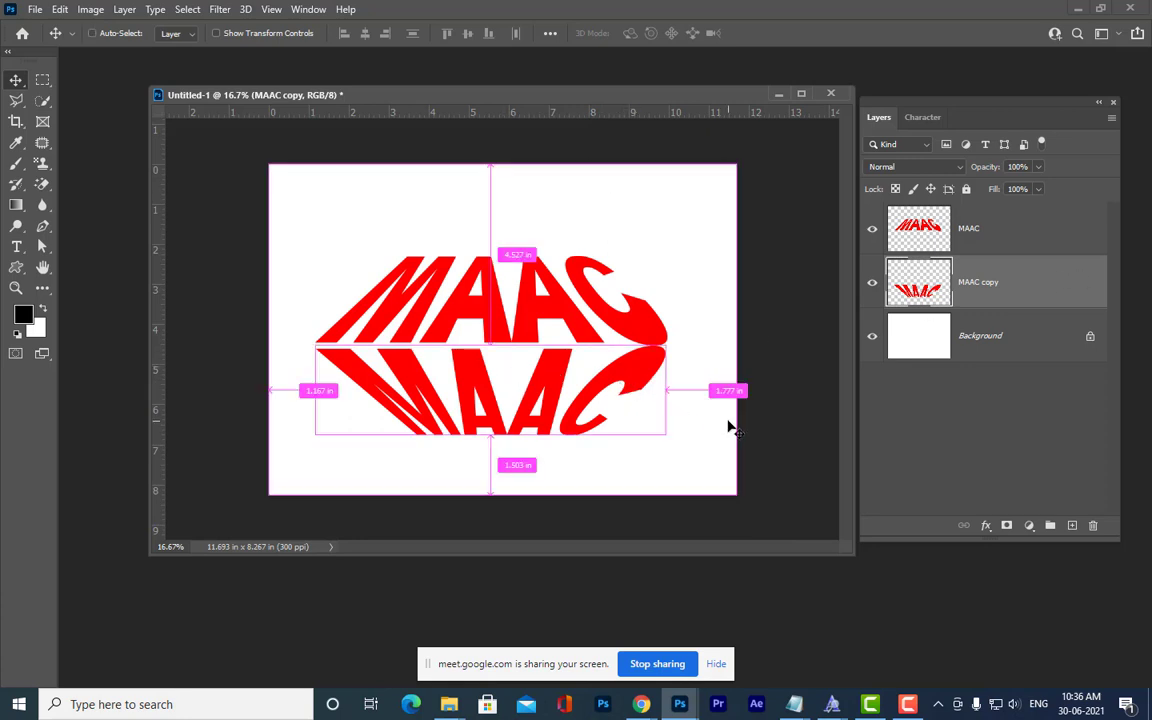
pyautogui.hotkey('ctrl', 'z')
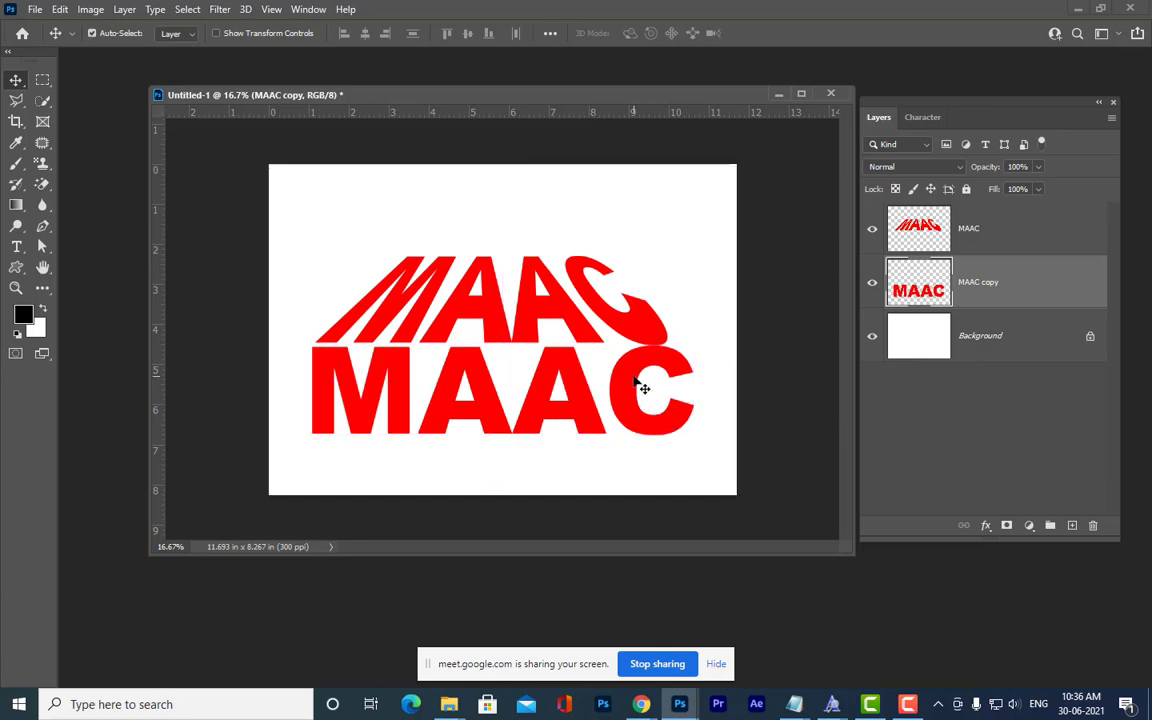
# Distort the MAAC copy upside down by pulling its top corners below its bottom edge, and move it up beneath the MAAC text.
pyautogui.rightClick(634, 376)
pyautogui.click(628, 371)
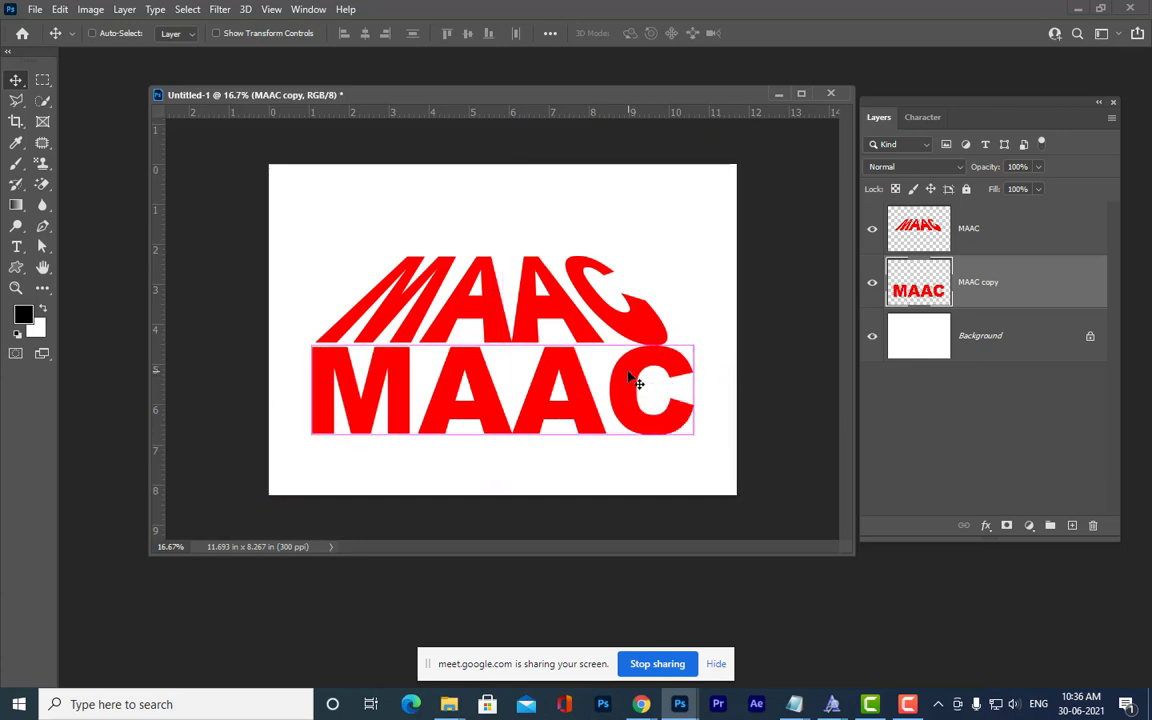
pyautogui.hotkey('ctrl', 't')
pyautogui.rightClick(630, 376)
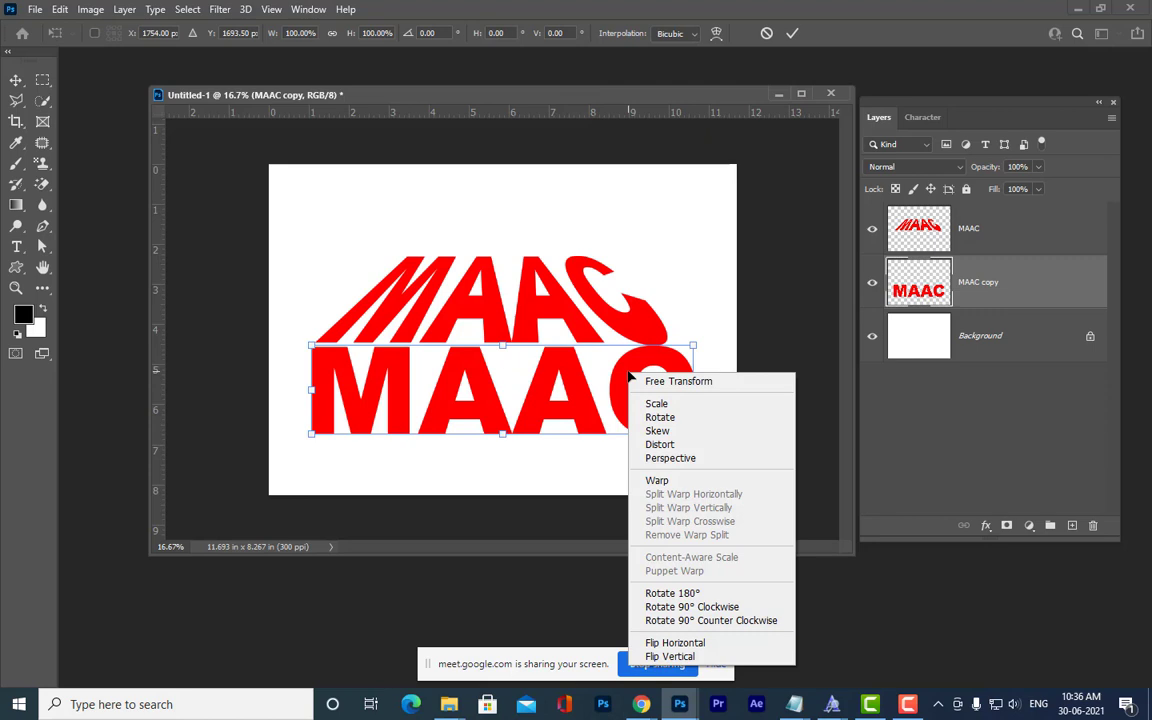
pyautogui.click(651, 449)
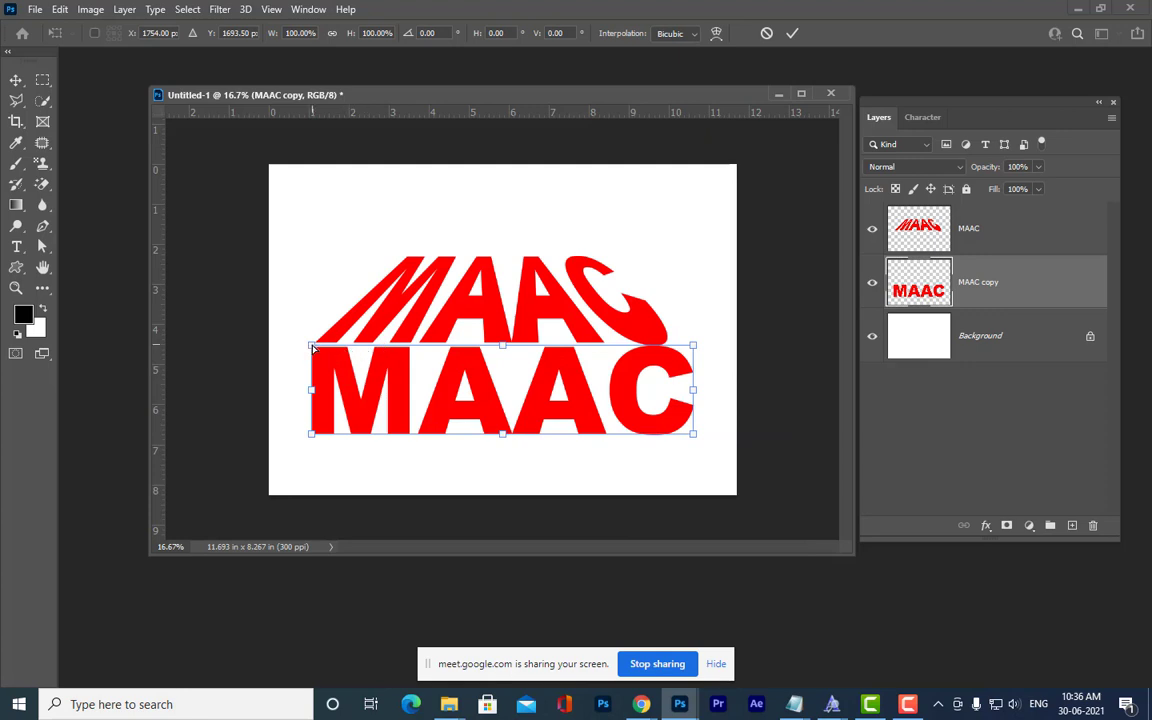
pyautogui.moveTo(312, 347); pyautogui.dragTo(322, 492)
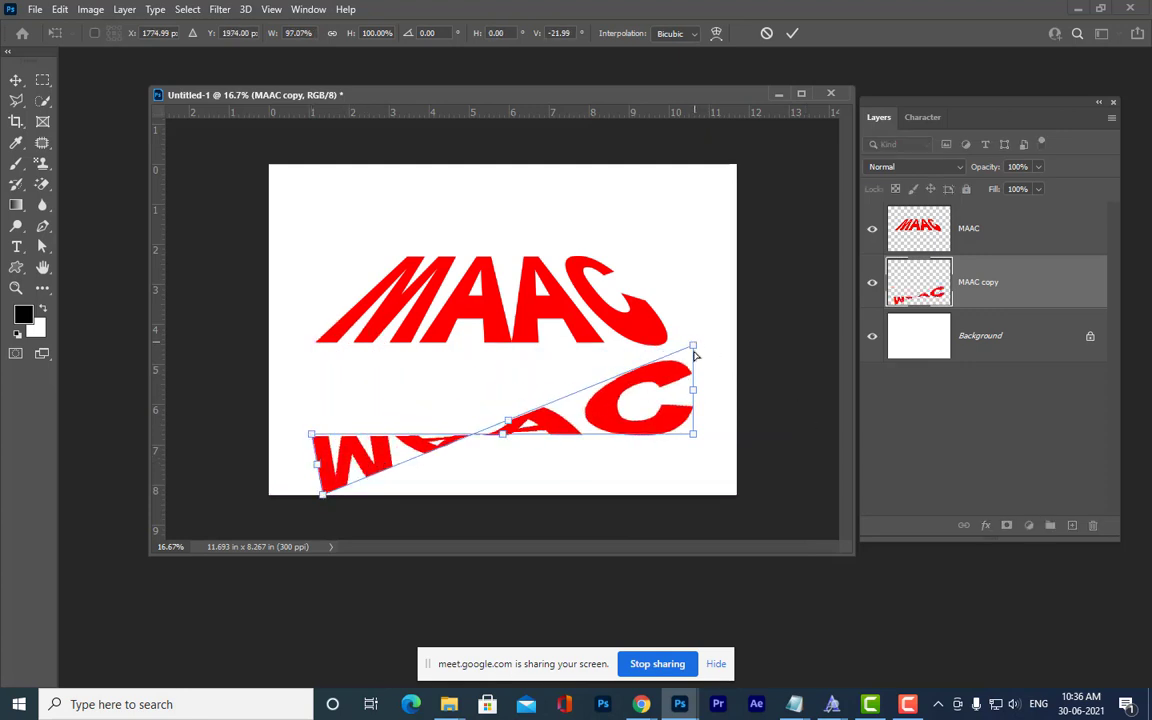
pyautogui.moveTo(695, 355); pyautogui.dragTo(703, 487)
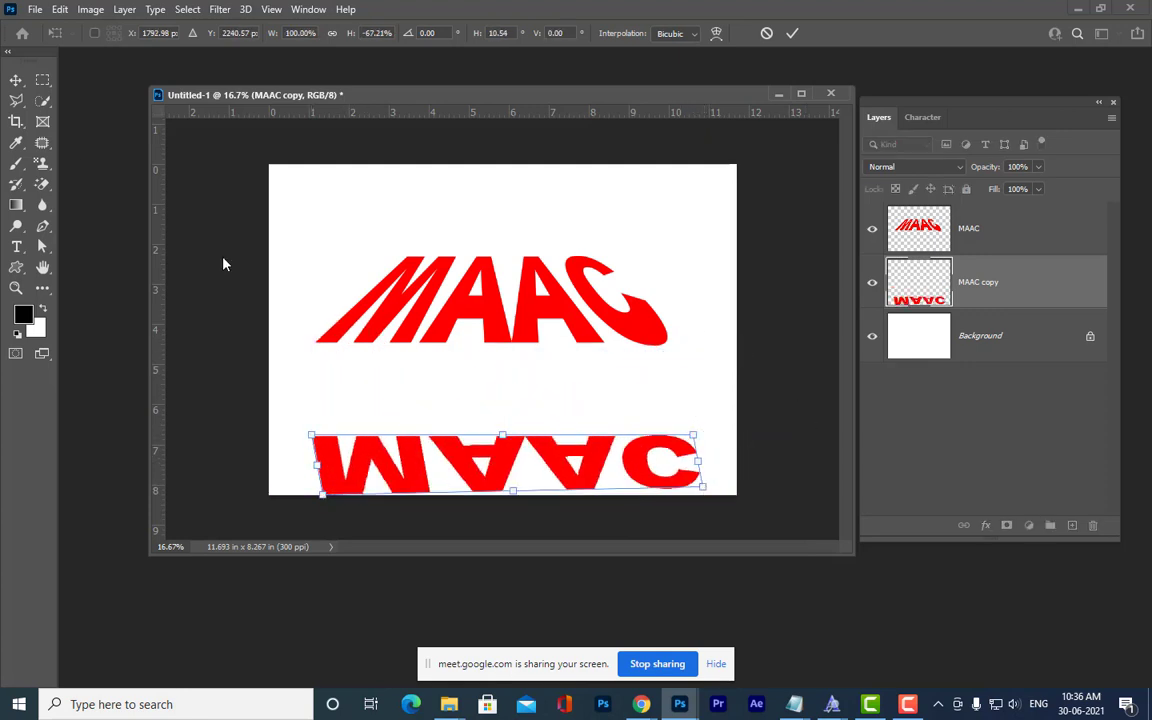
pyautogui.click(12, 78)
pyautogui.moveTo(542, 445); pyautogui.dragTo(546, 372)
# Narrow the flipped MAAC copy's bottom edge with Perspective to a horizontal skew of about -55°, and bring it up against the text's base.
pyautogui.hotkey('ctrl', 't')
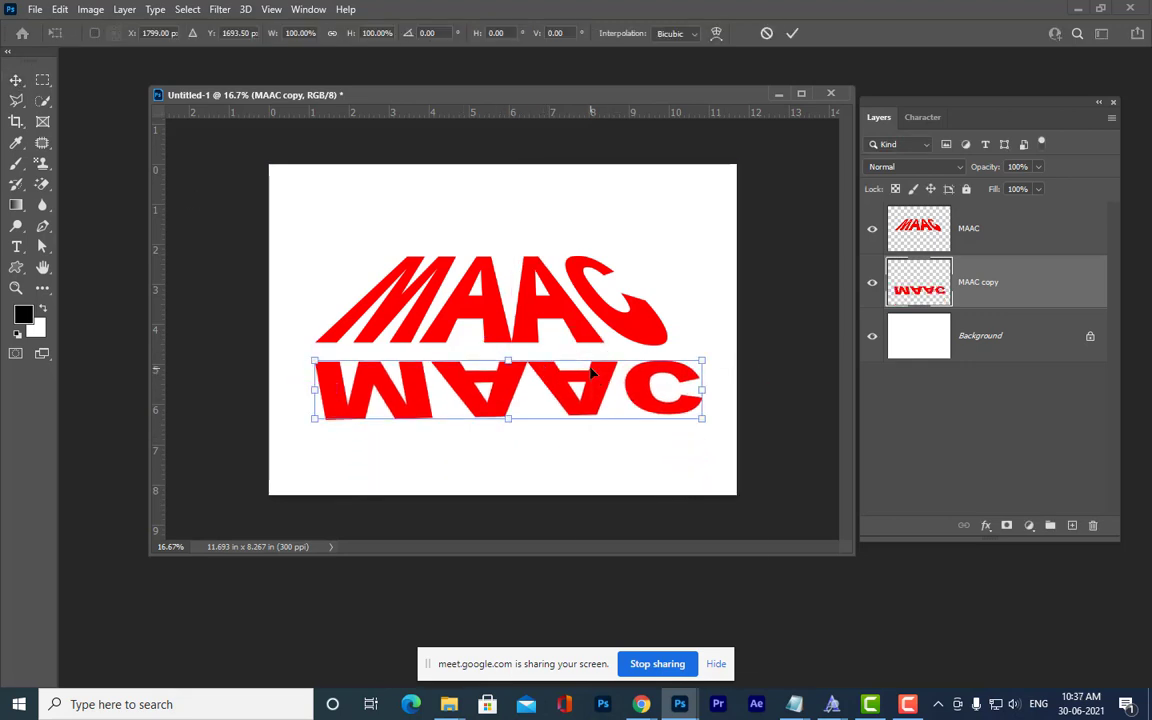
pyautogui.rightClick(533, 370)
pyautogui.click(640, 458)
pyautogui.moveTo(705, 421); pyautogui.dragTo(600, 468)
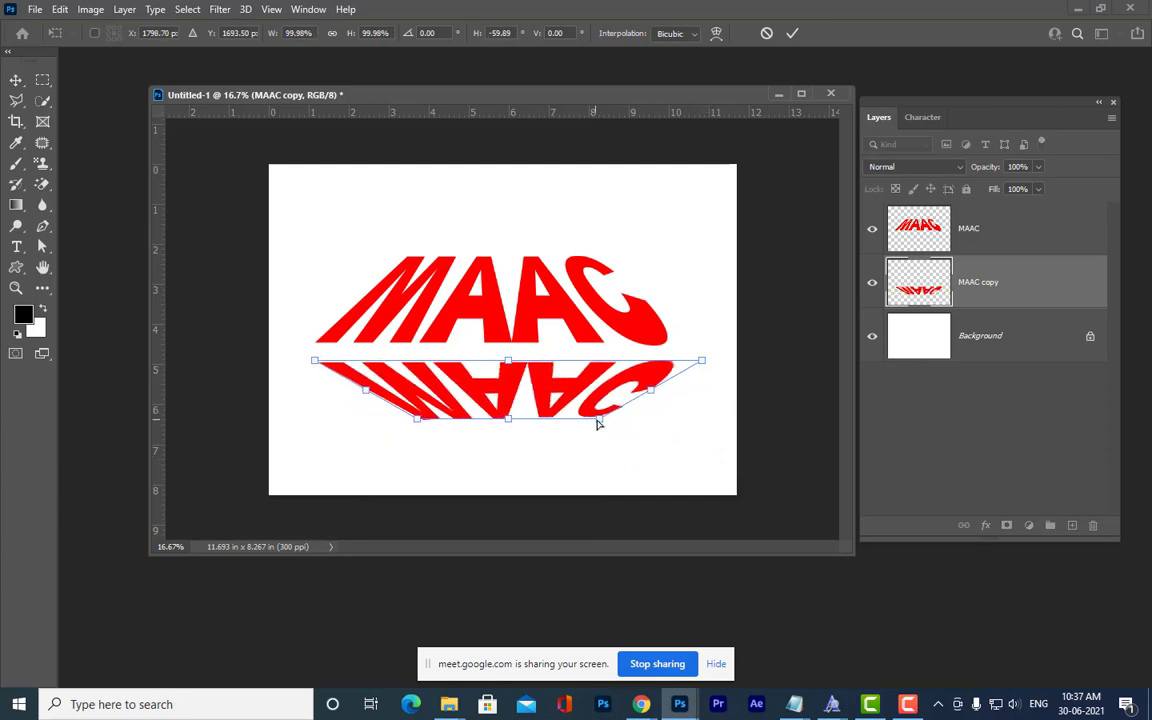
pyautogui.moveTo(601, 421); pyautogui.dragTo(650, 376)
pyautogui.press('Return')
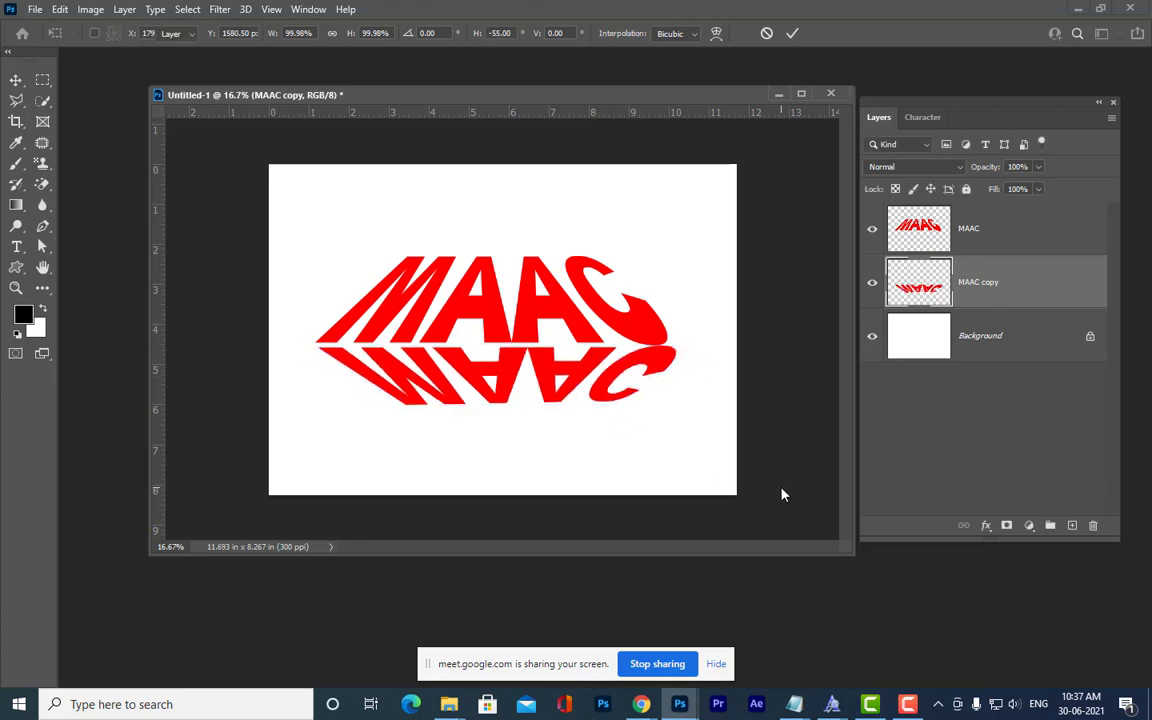
# Nudge the flipped MAAC copy slightly down and left to align it with the base of the MAAC text.
pyautogui.press('Down')
pyautogui.press('Down')
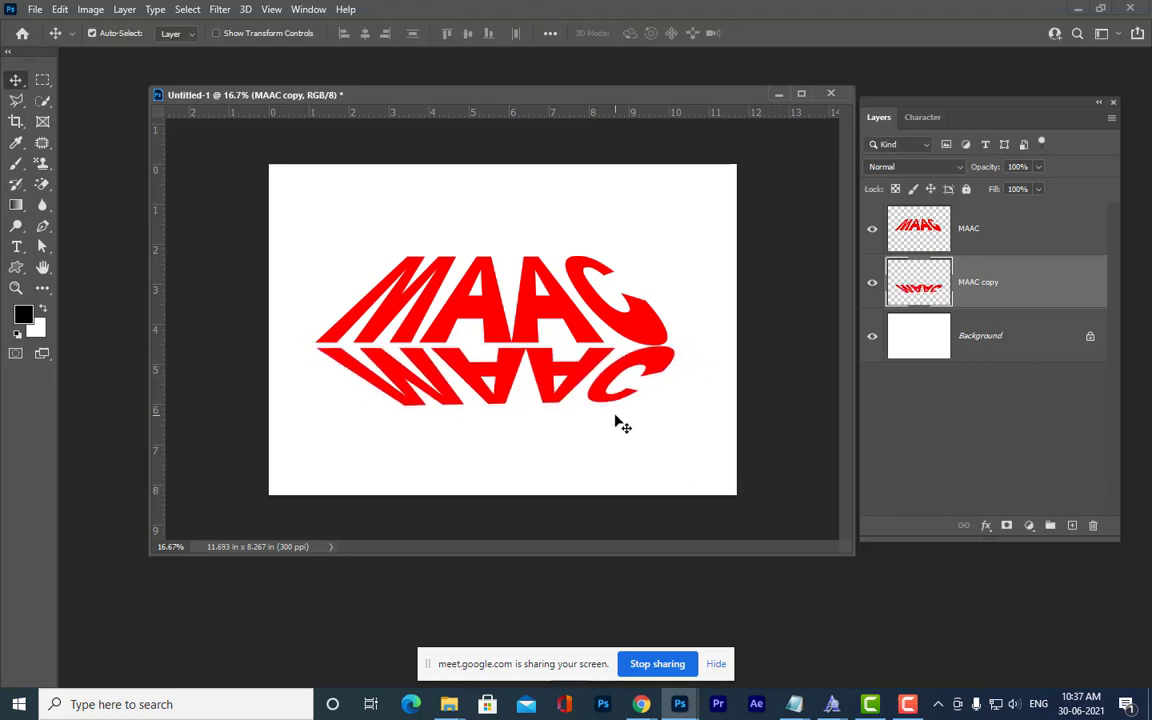
pyautogui.press('Left')
pyautogui.press('Left')
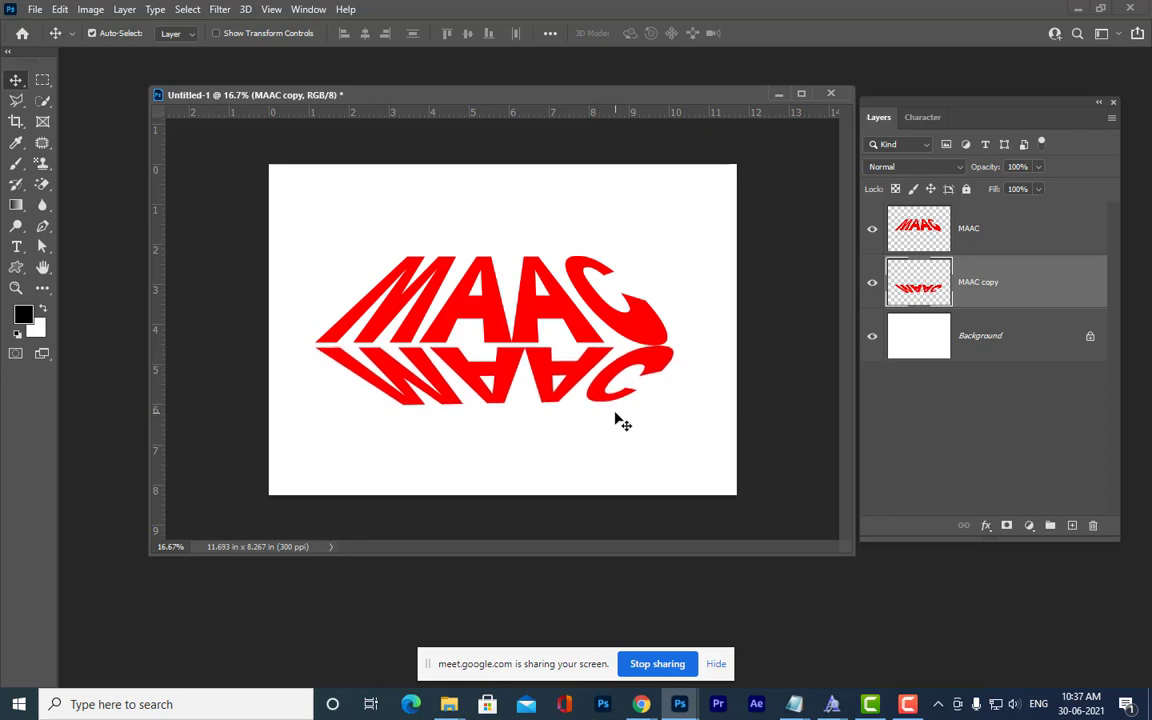
# Stretch the flipped MAAC copy downward with Free Transform to make the reflection taller.
pyautogui.press('ctrl')
pyautogui.hotkey('ctrl', 't')
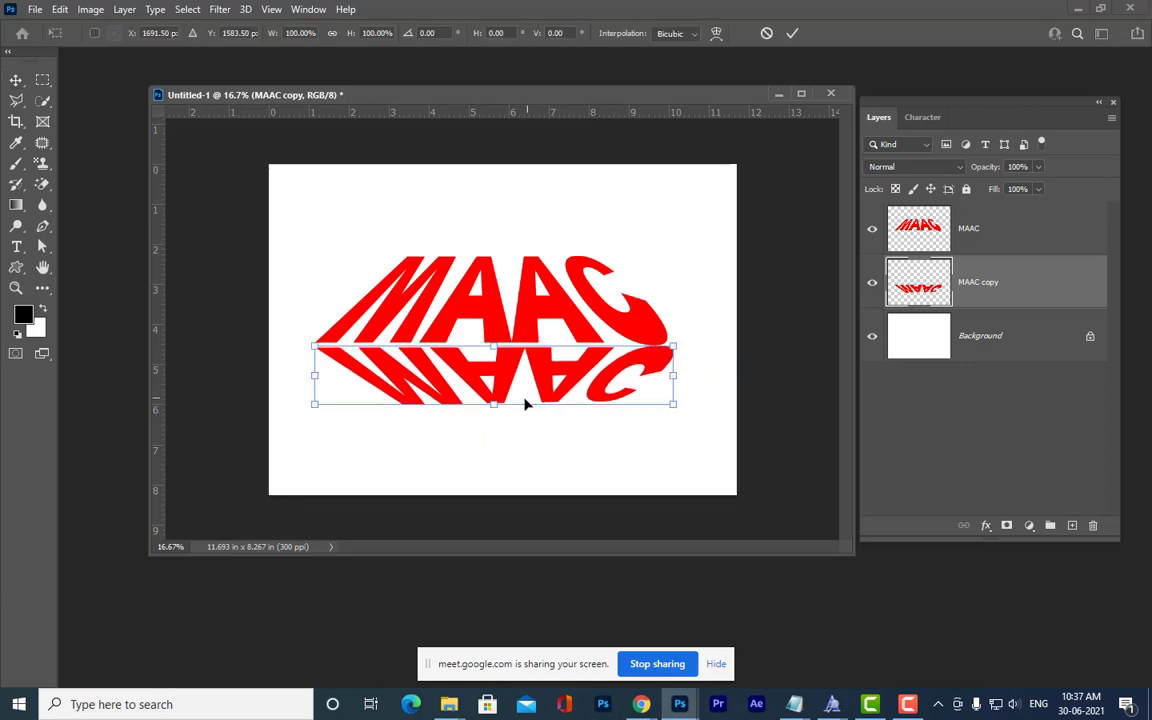
pyautogui.moveTo(497, 405); pyautogui.dragTo(497, 426)
pyautogui.press('Return')
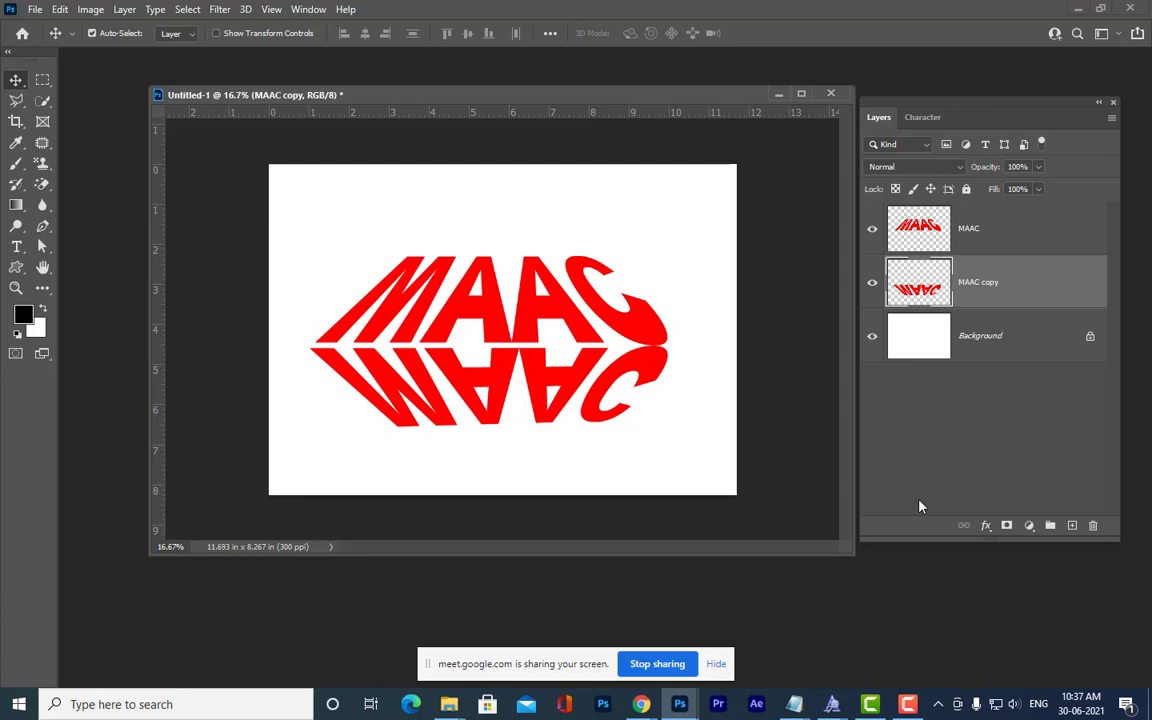
# Nudge the flipped MAAC copy slightly to the right and up so it lines up with the base of the MAAC text.
pyautogui.hotkey('shift', 'Down')
pyautogui.hotkey('shift', 'Right')
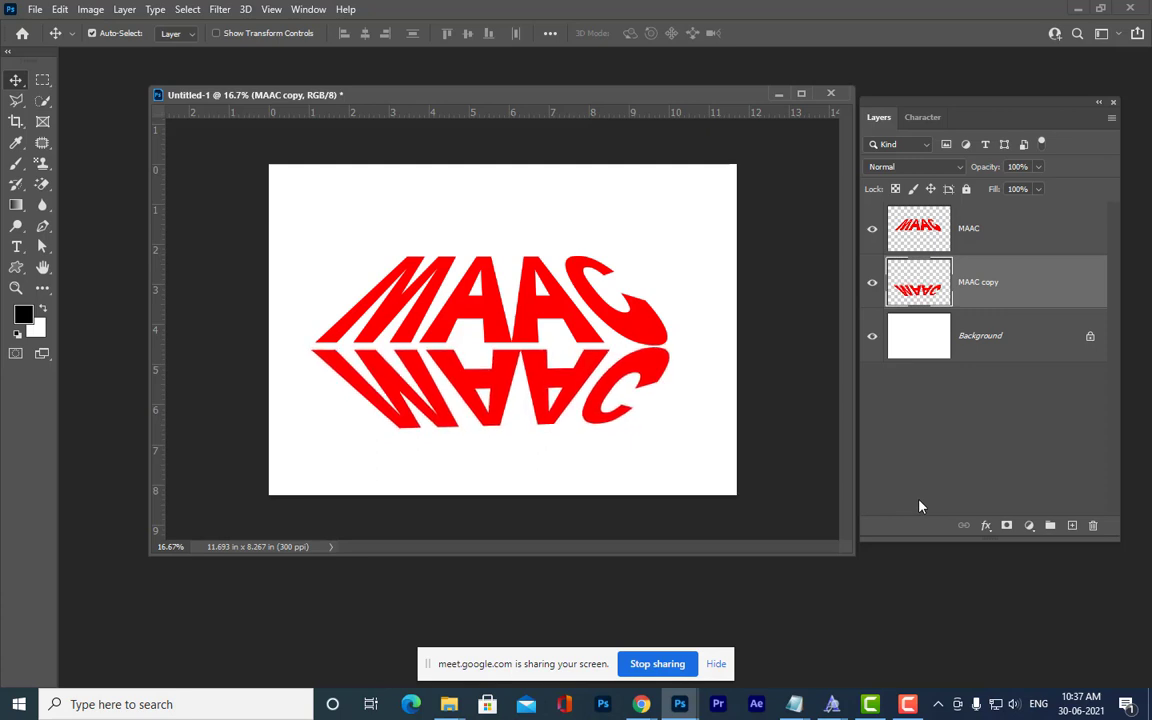
pyautogui.hotkey('shift', 'Up')
pyautogui.hotkey('shift', 'Up')
pyautogui.hotkey('shift', 'Right')
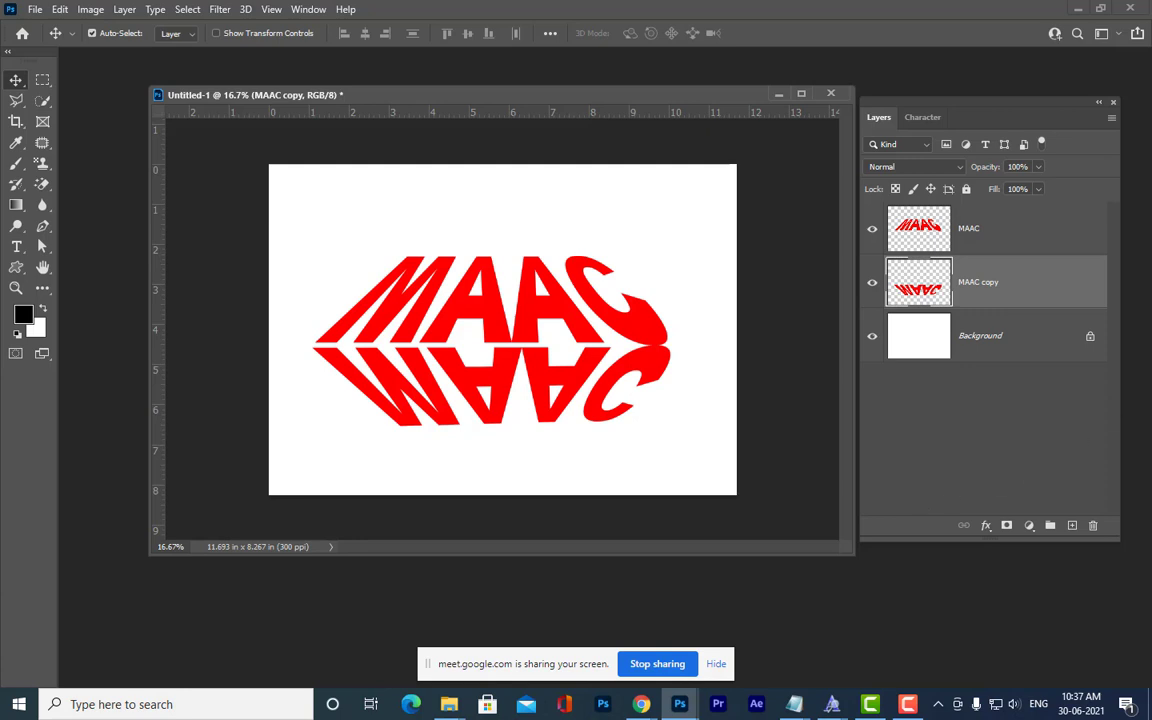
# Merge the MAAC and MAAC copy layers into one, and move the merged text up and slightly left on the canvas.
pyautogui.keyDown('ctrl'); pyautogui.click(1026, 238); pyautogui.keyUp('ctrl')
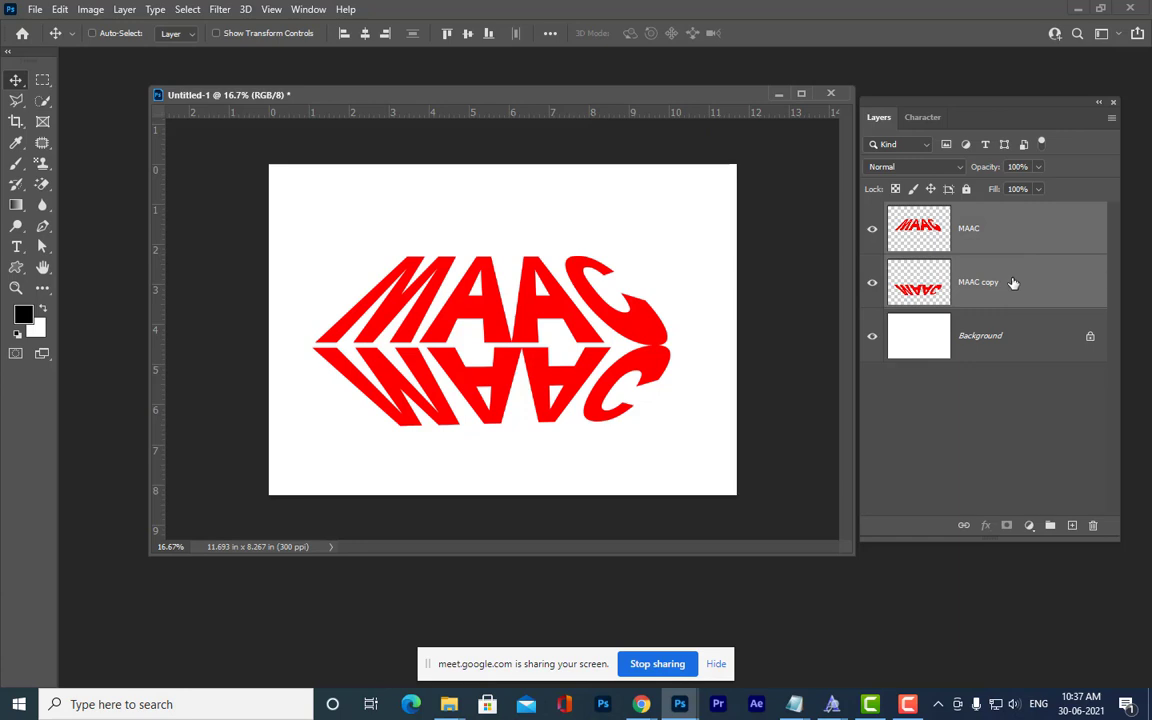
pyautogui.hotkey('ctrl', 'e')
pyautogui.moveTo(555, 308); pyautogui.dragTo(545, 266)
# Scale the merged MAAC text down to about half its size and place it near the canvas's upper middle.
pyautogui.hotkey('ctrl', 't')
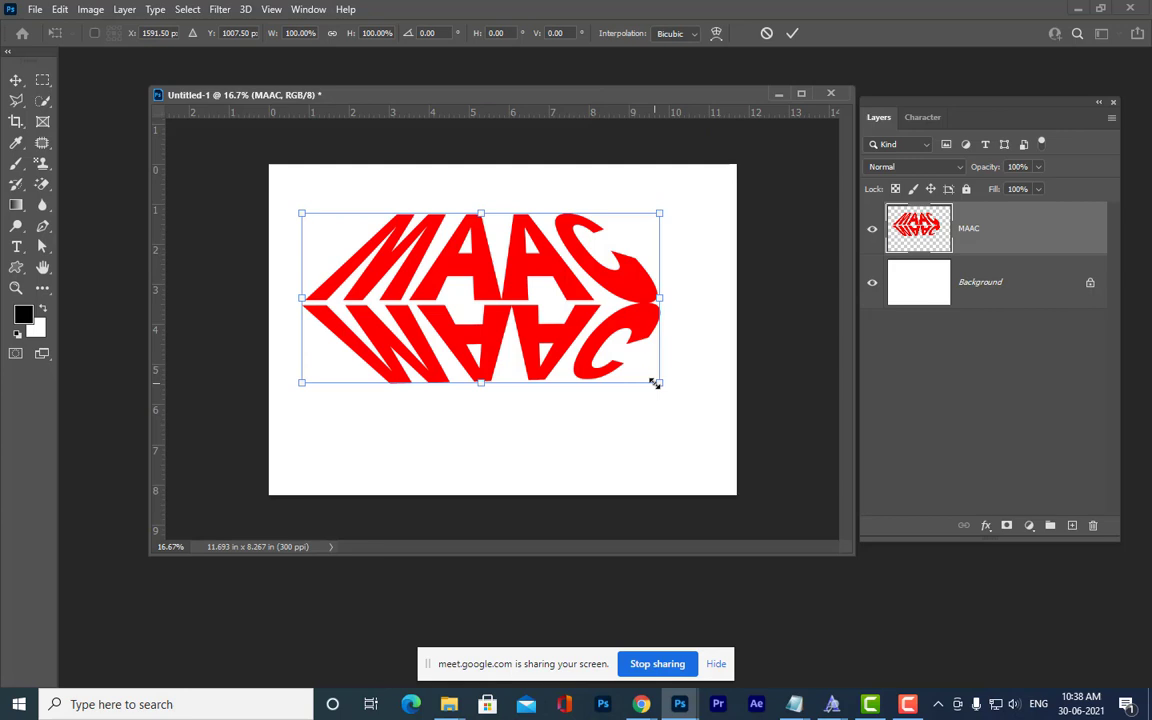
pyautogui.moveTo(660, 383); pyautogui.dragTo(576, 344)
pyautogui.moveTo(532, 282); pyautogui.dragTo(561, 208)
pyautogui.press('Return')
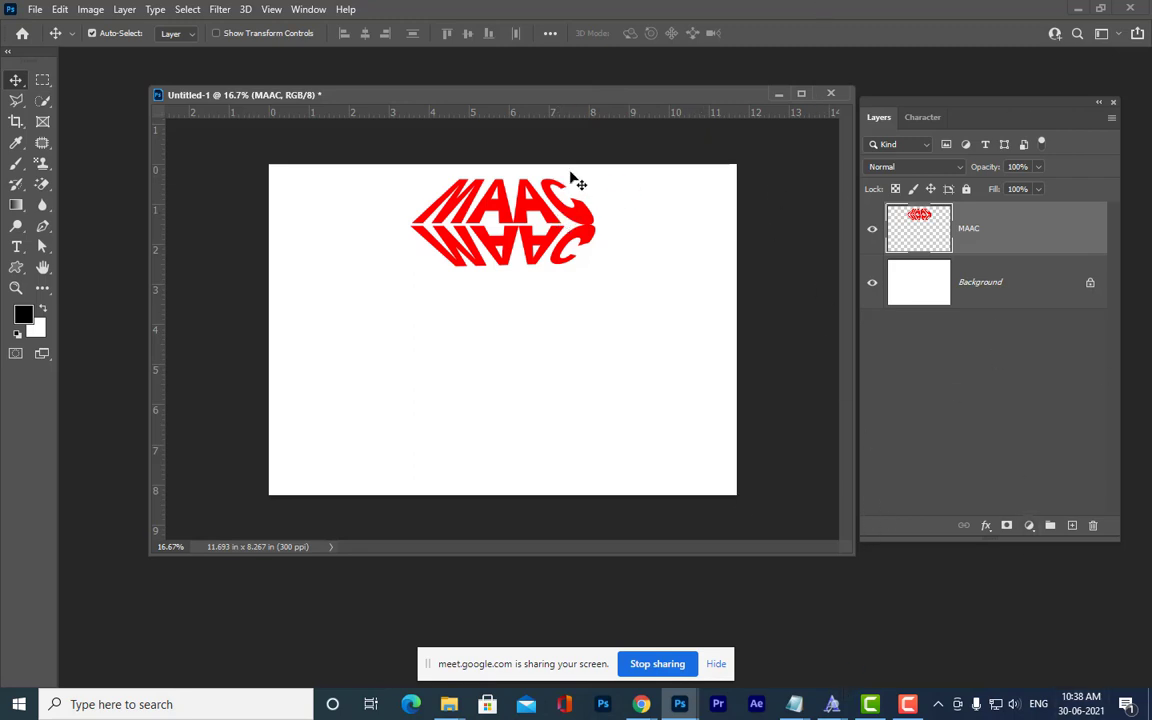
pyautogui.moveTo(608, 89); pyautogui.dragTo(603, 91)
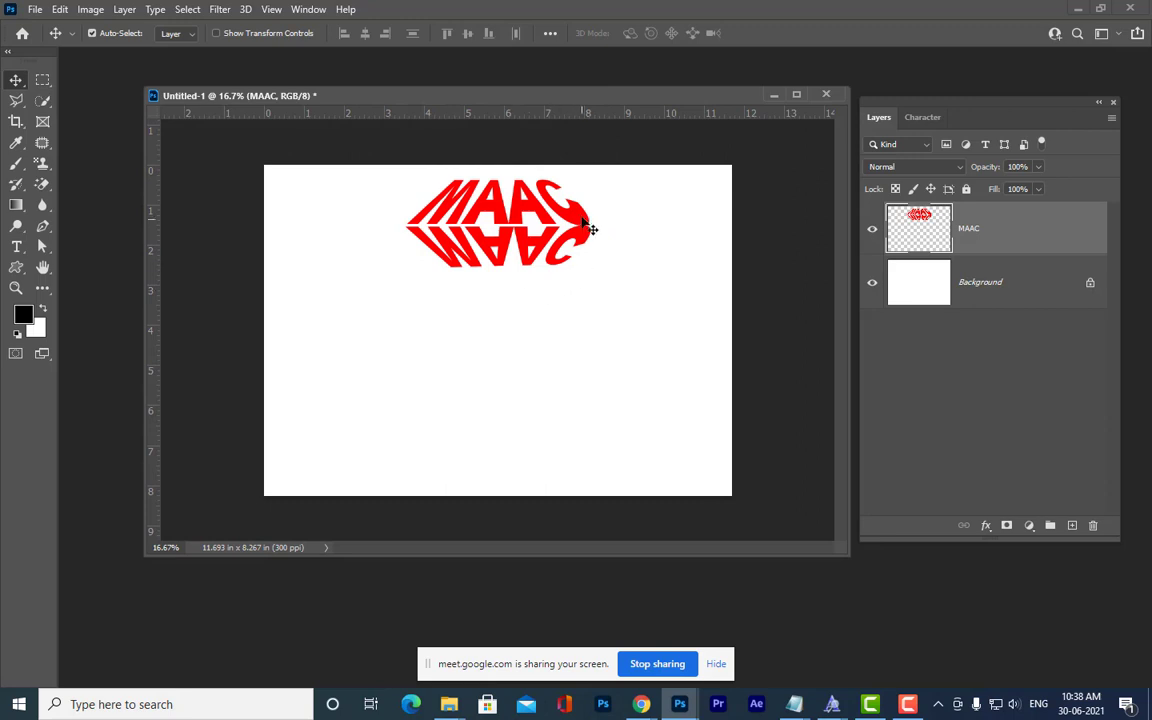
pyautogui.moveTo(581, 219); pyautogui.dragTo(585, 230)
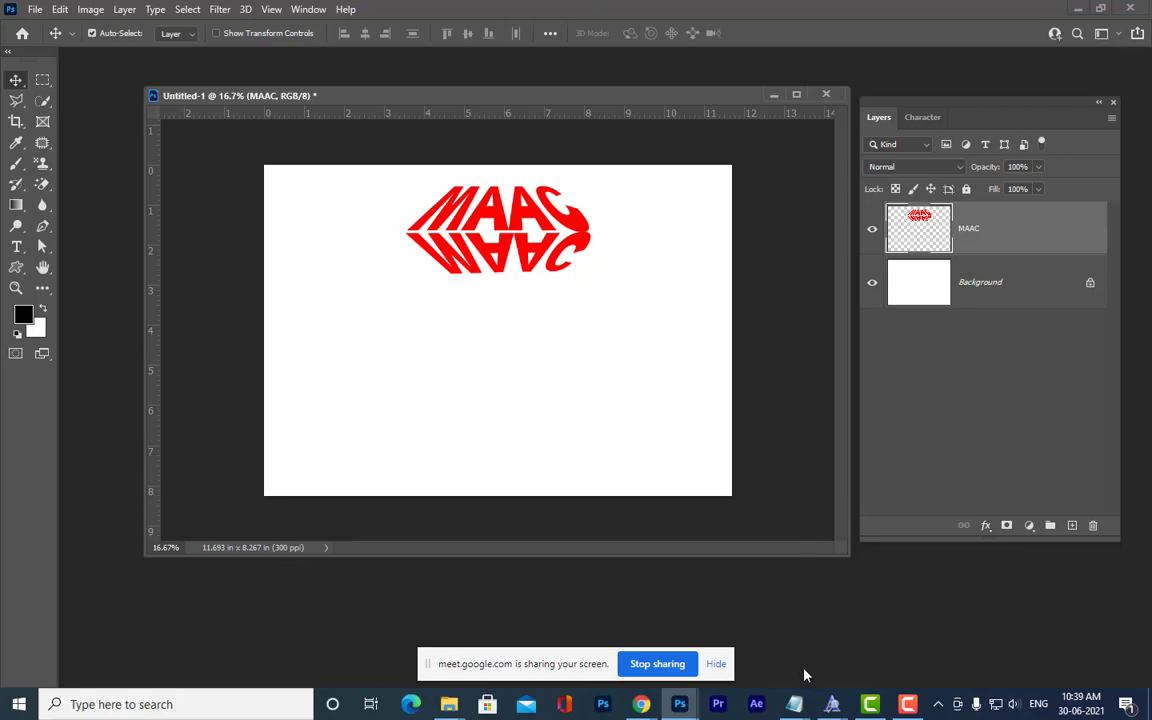
# Switch to the photoshopnotes file in Notepad, find and highlight the instructions for creating a custom brush, and return to Photoshop.
pyautogui.moveTo(794, 704)
pyautogui.click(740, 630)
pyautogui.scroll(-11, 675, 457)
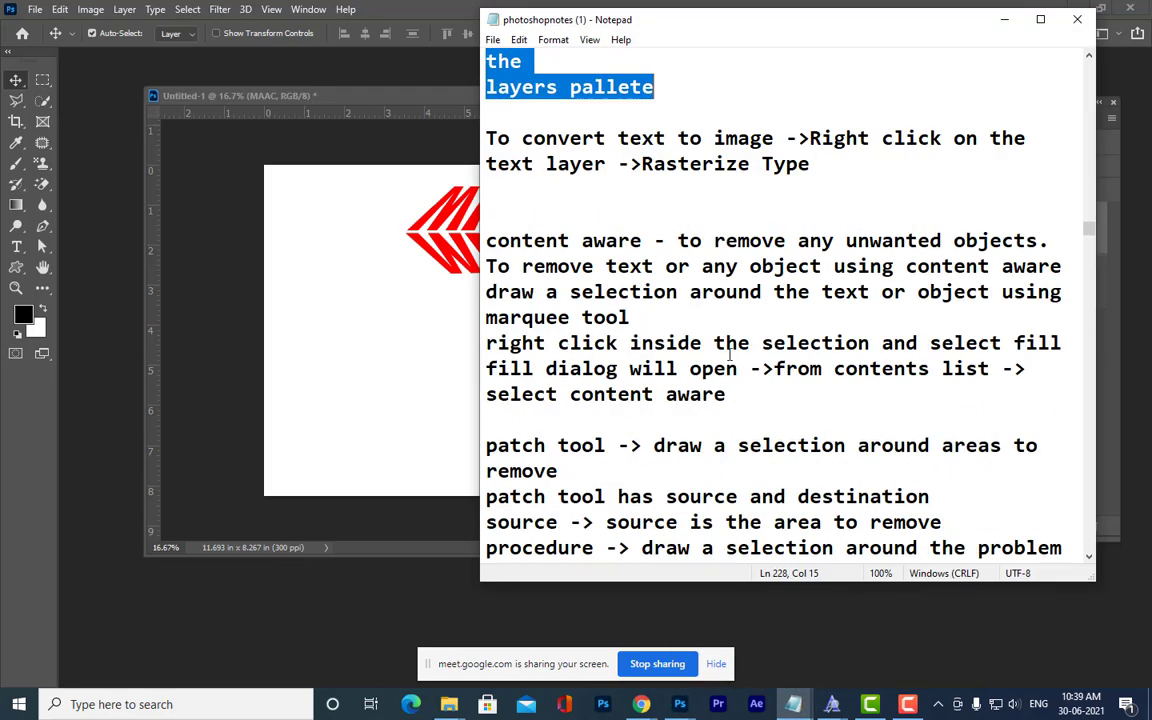
pyautogui.scroll(-6, 759, 231)
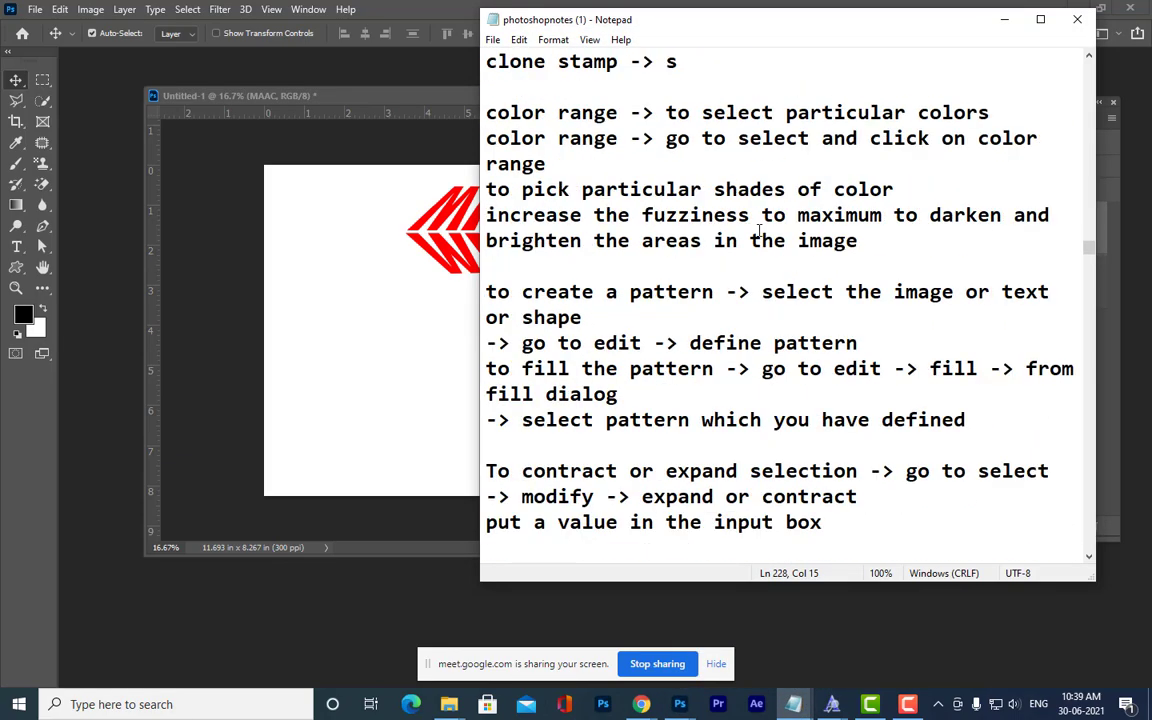
pyautogui.scroll(20, 759, 231)
pyautogui.scroll(13, 759, 231)
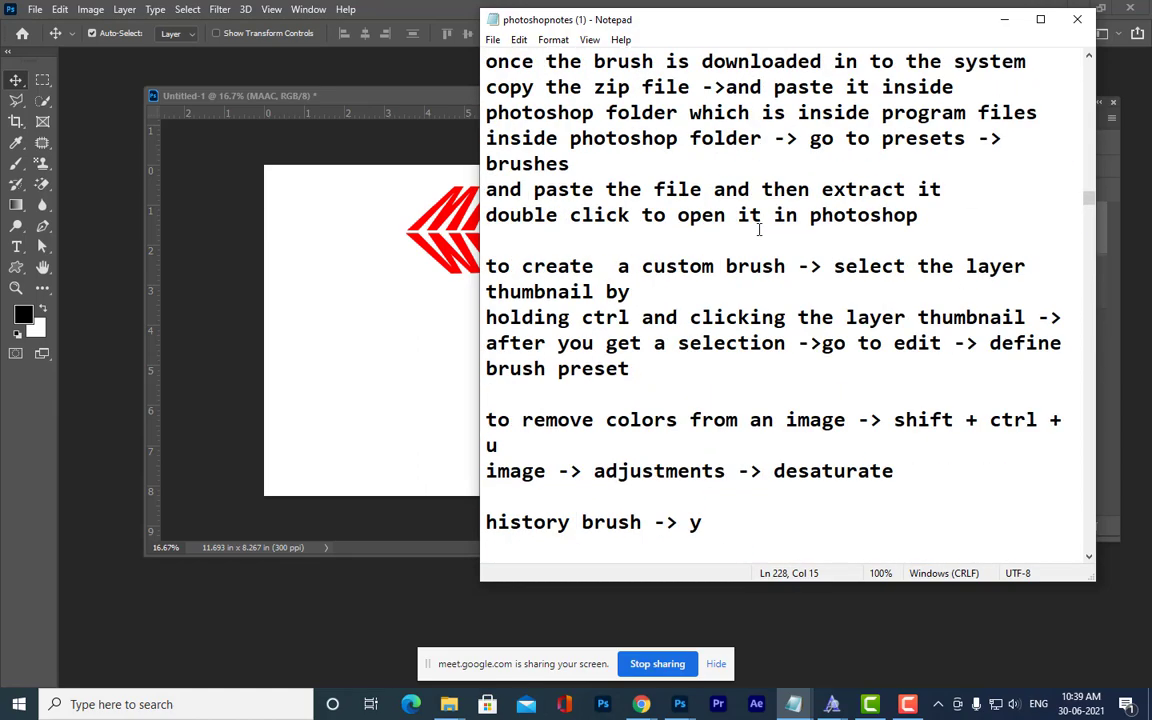
pyautogui.scroll(1, 739, 313)
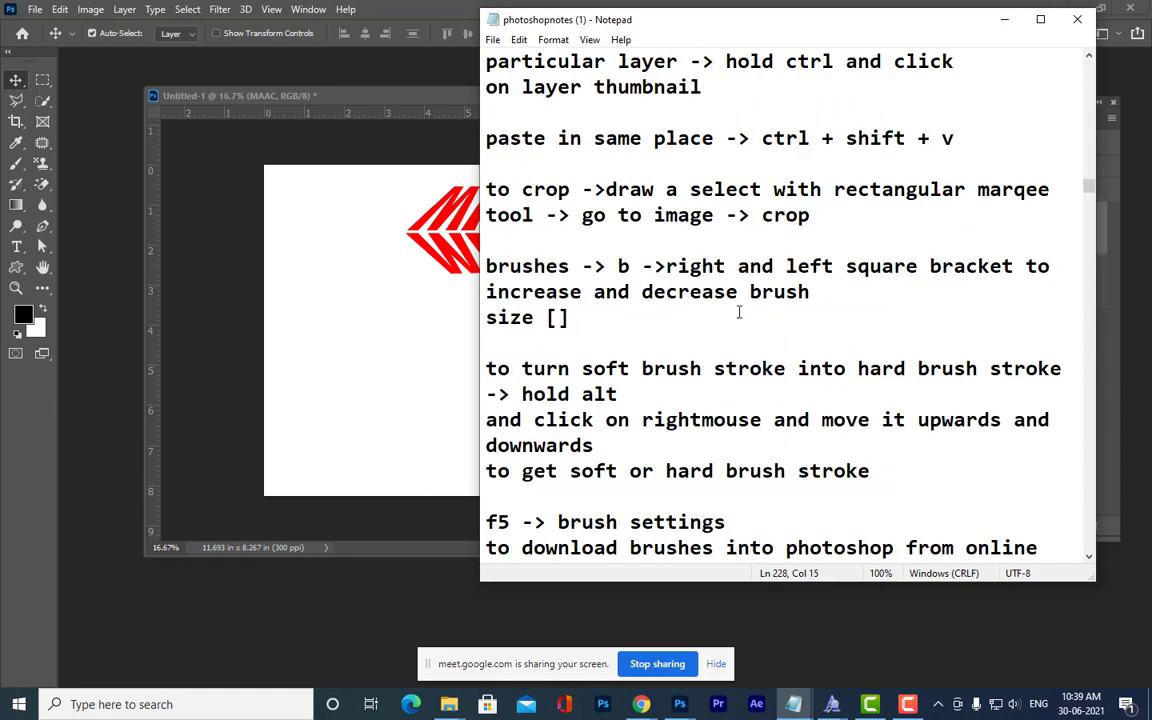
pyautogui.click(582, 266)
pyautogui.scroll(-5, 688, 326)
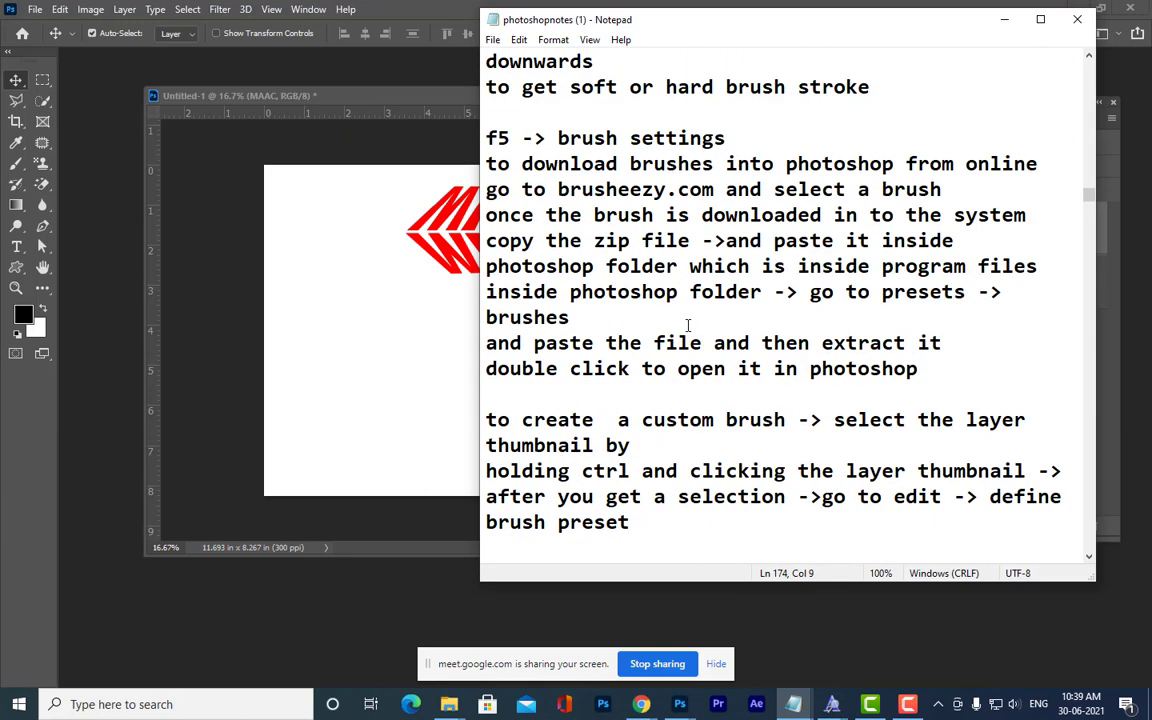
pyautogui.scroll(-2, 688, 326)
pyautogui.moveTo(487, 266); pyautogui.dragTo(683, 375)
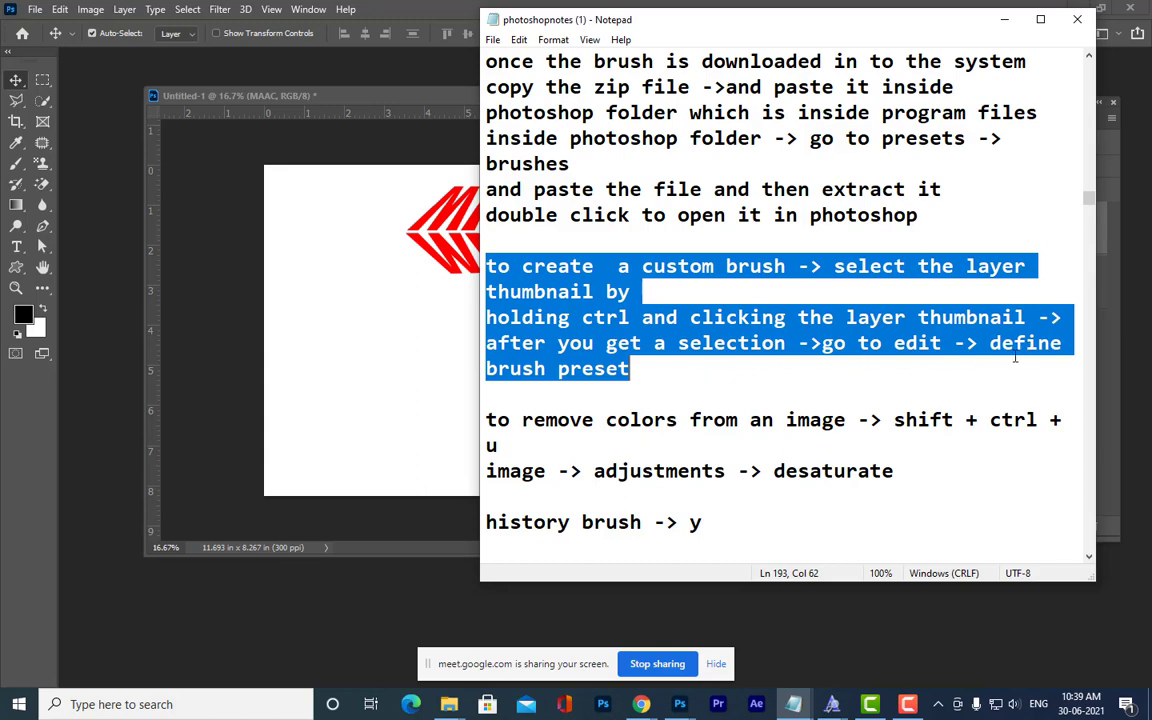
pyautogui.click(1004, 19)
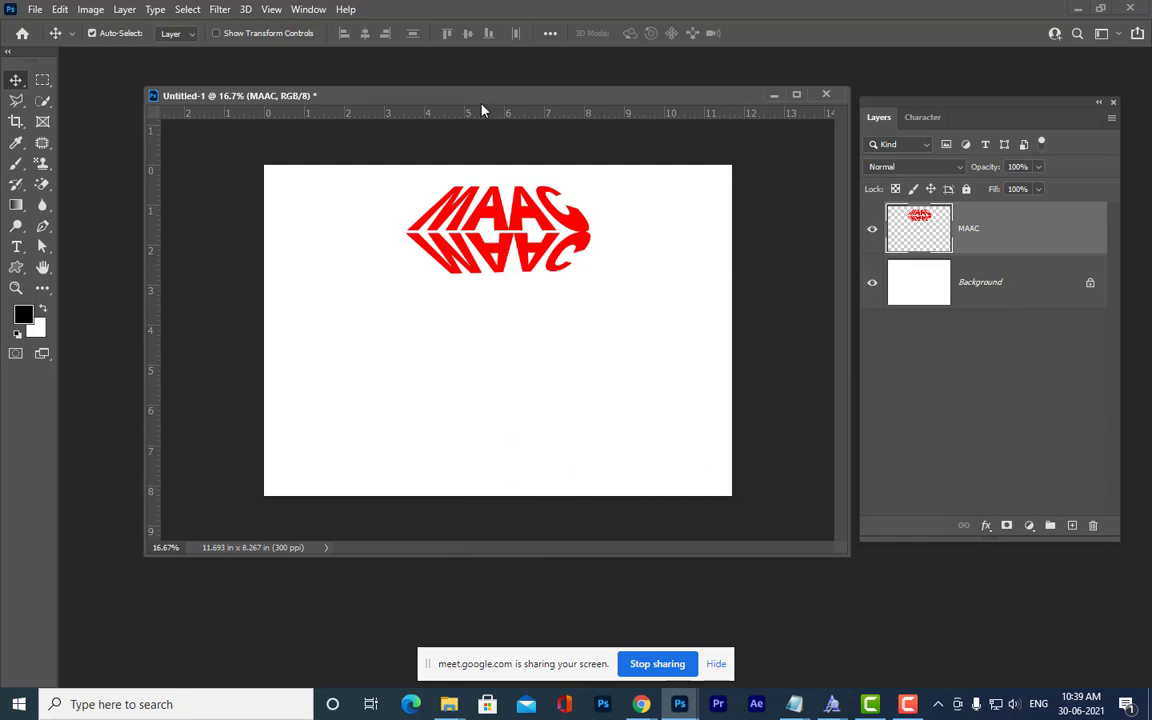
# Load the MAAC layer's pixels as a selection and define them as a brush preset named MAACBRUSH.
pyautogui.moveTo(436, 96); pyautogui.dragTo(404, 101)
pyautogui.moveTo(915, 107); pyautogui.dragTo(875, 122)
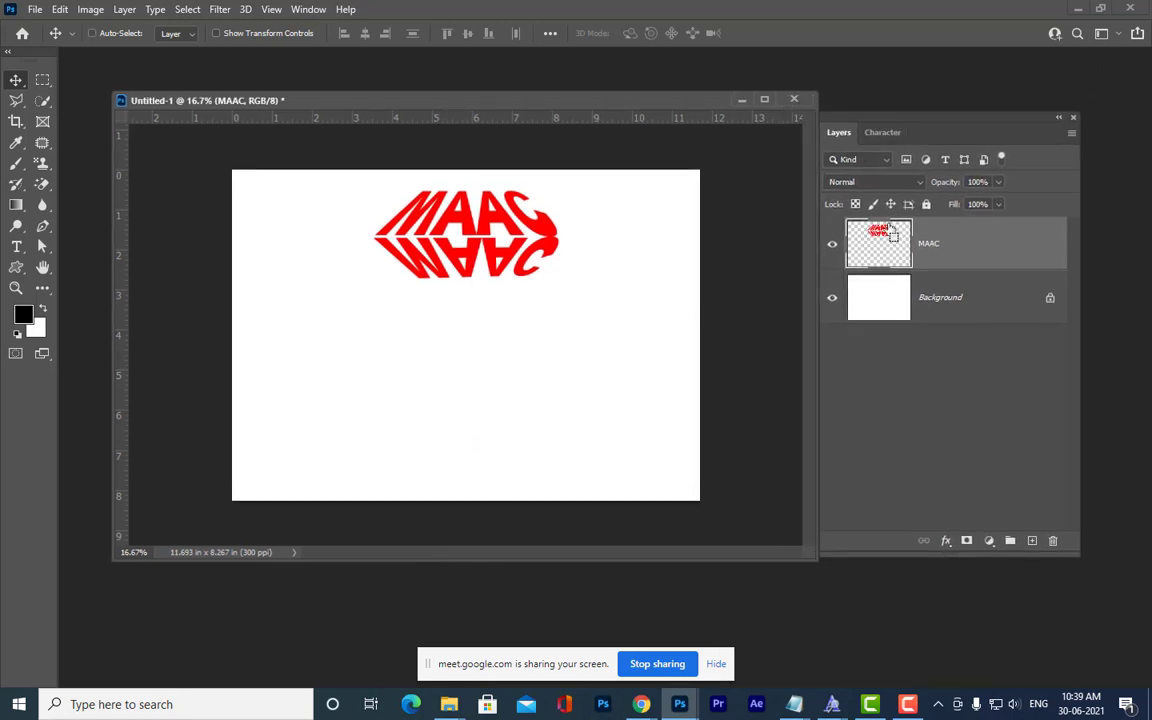
pyautogui.keyDown('ctrl'); pyautogui.click(882, 233); pyautogui.keyUp('ctrl')
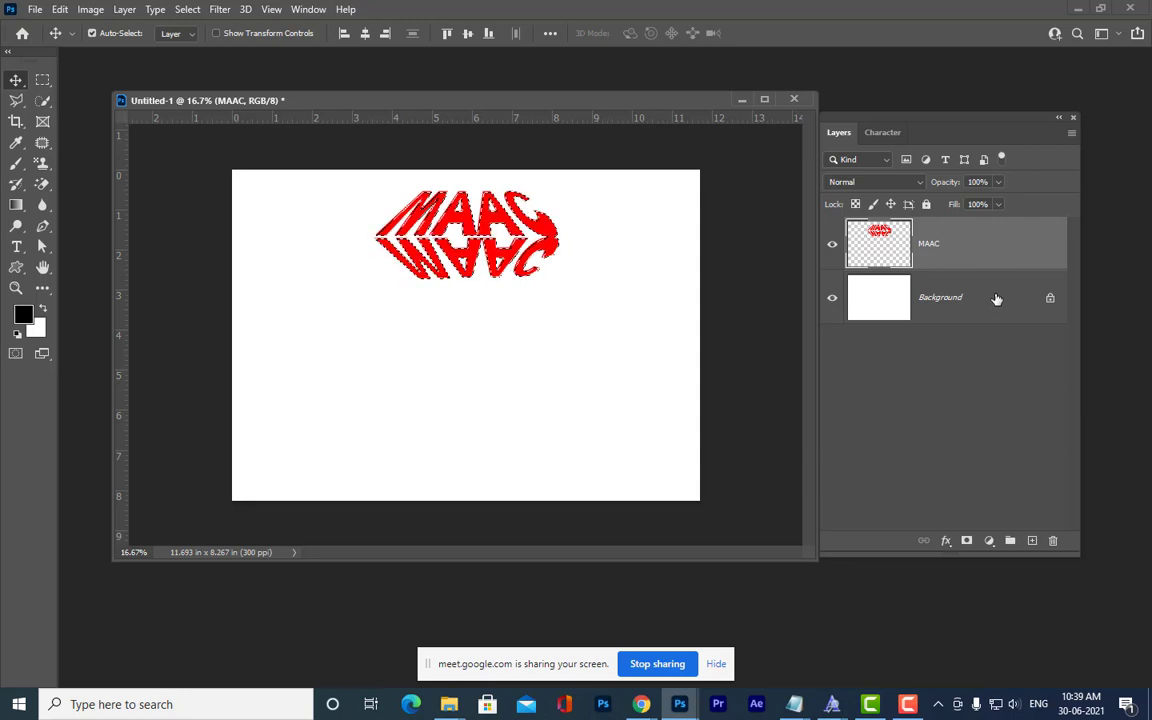
pyautogui.click(60, 10)
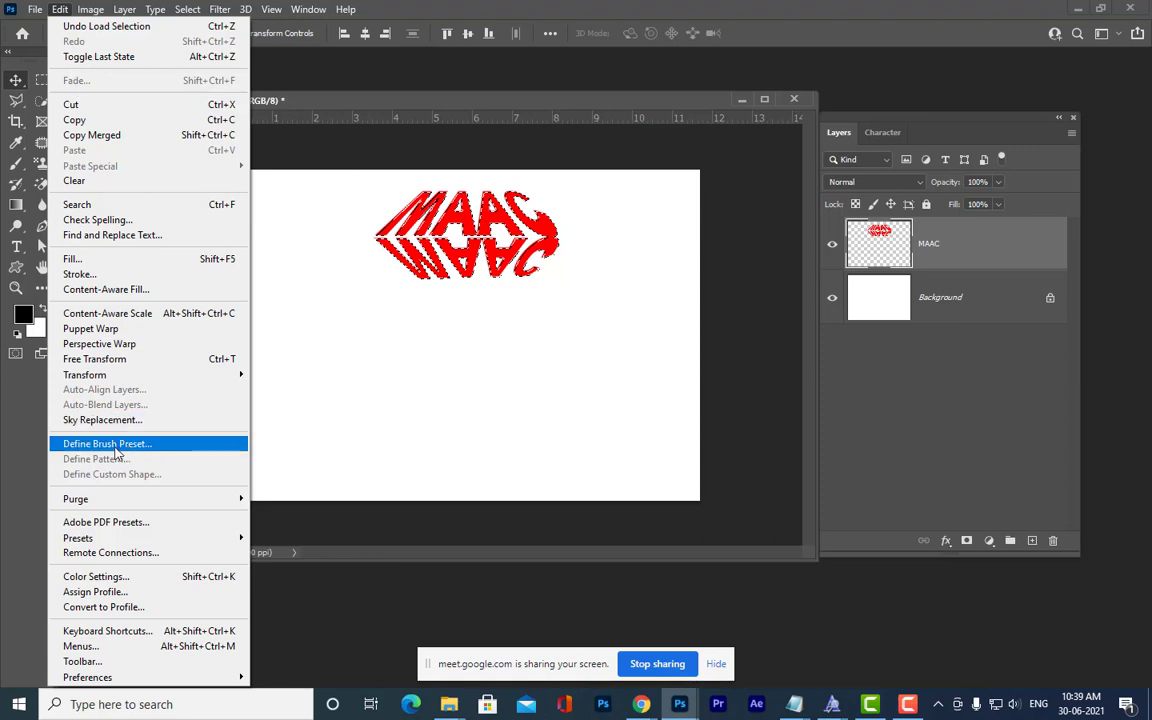
pyautogui.click(167, 446)
pyautogui.moveTo(549, 185); pyautogui.dragTo(312, 185)
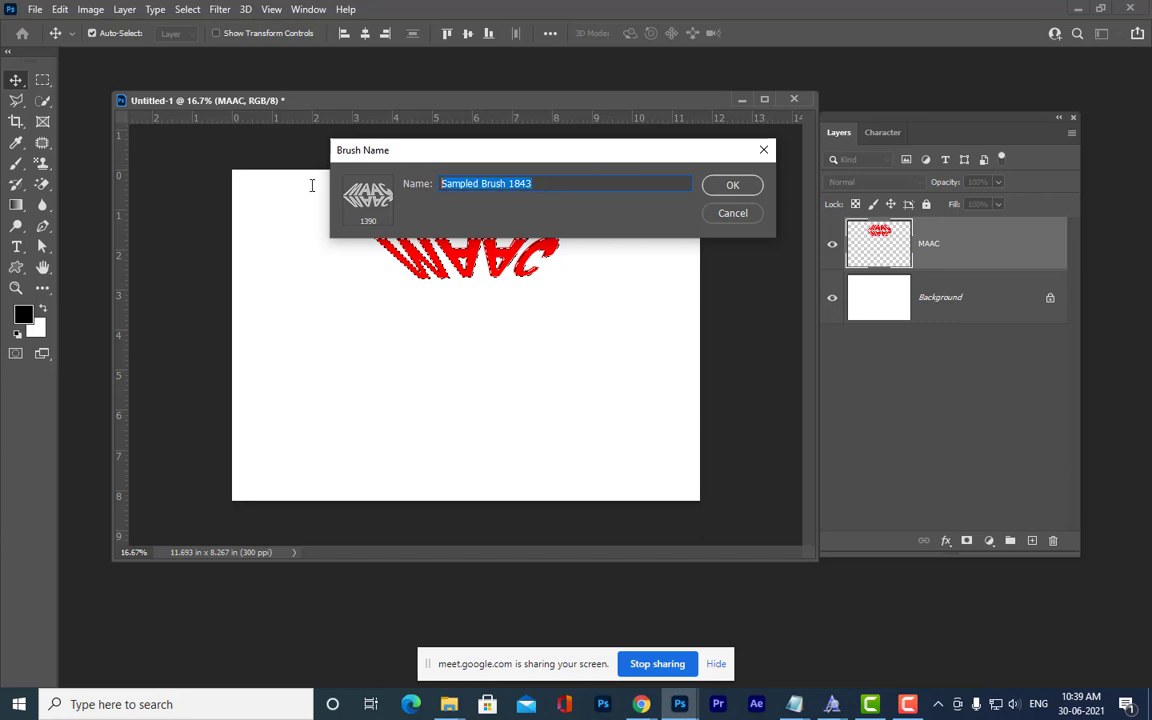
pyautogui.write('MAAC')
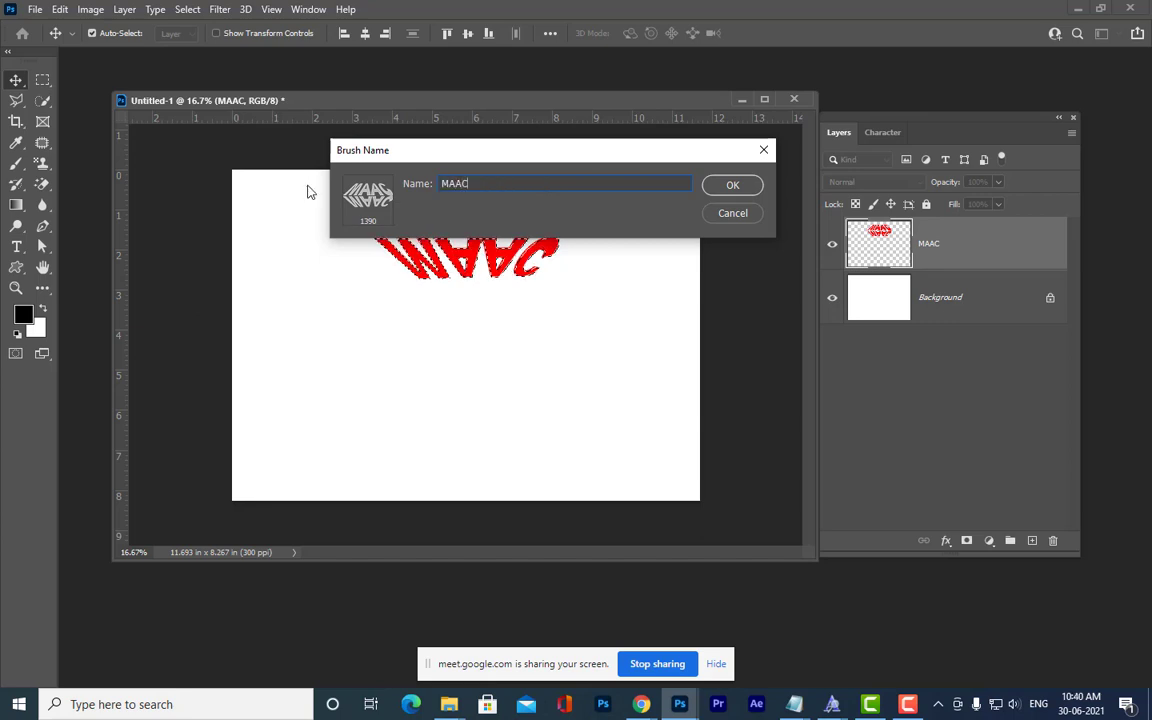
pyautogui.write('BRUSH')
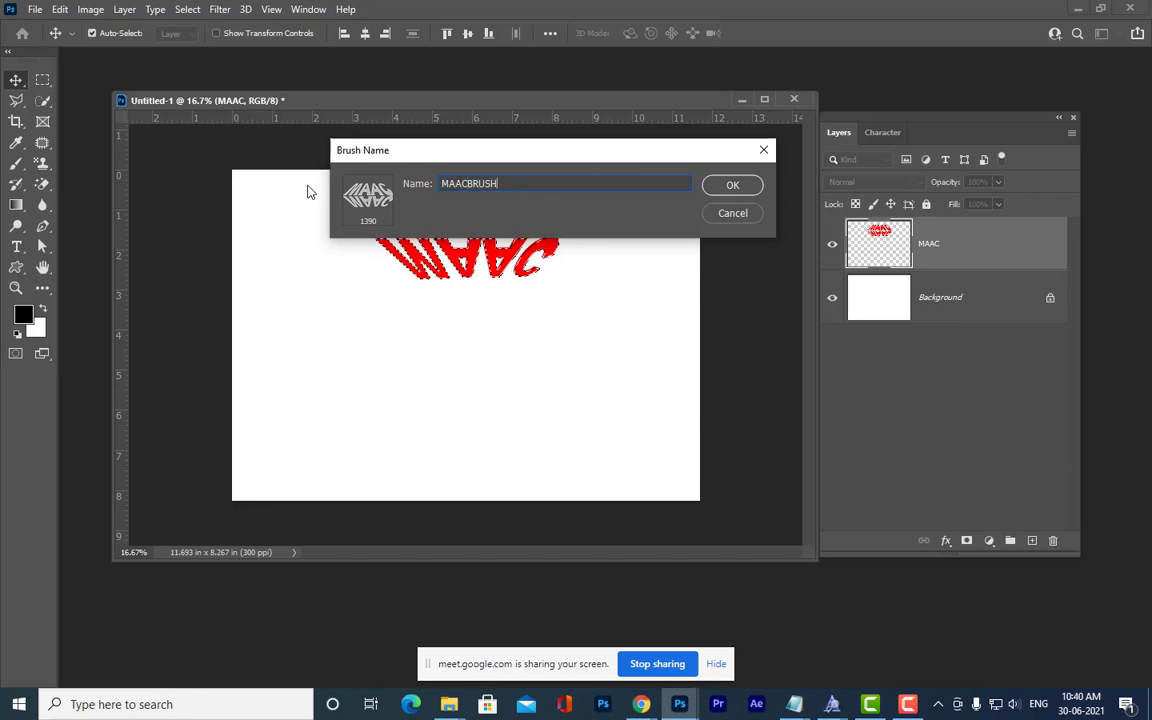
pyautogui.click(740, 185)
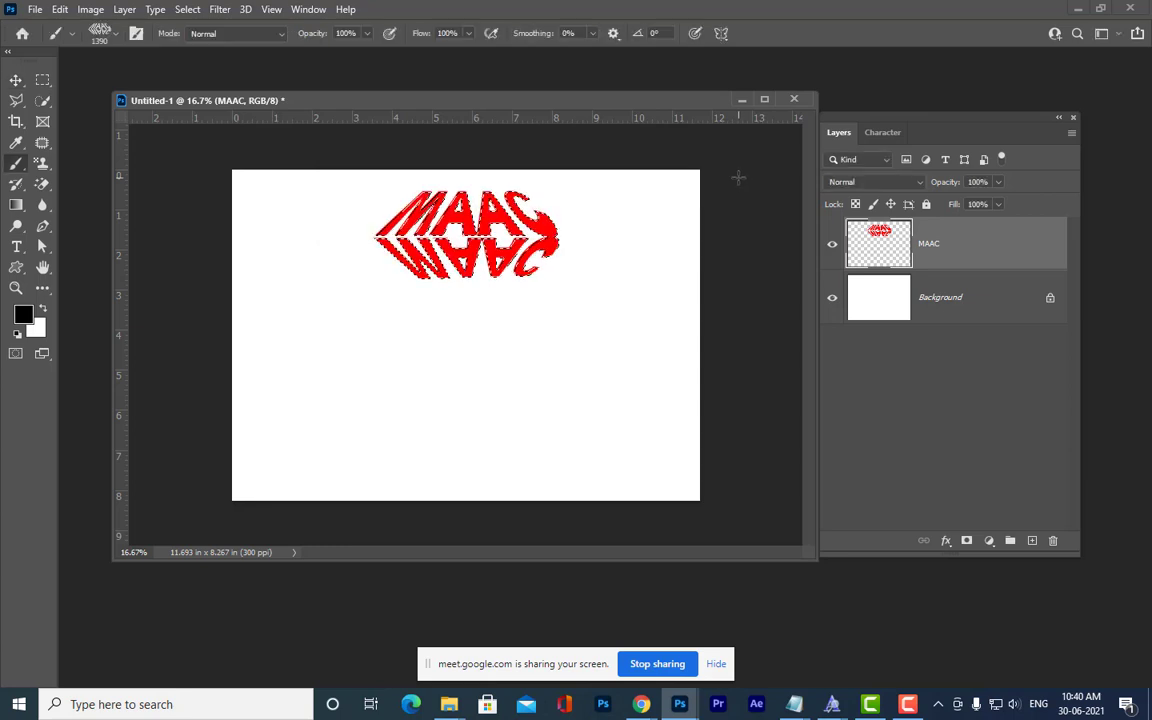
# Deselect and delete the MAAC layer, and convert the locked Background into a regular layer.
pyautogui.hotkey('ctrl', 'd')
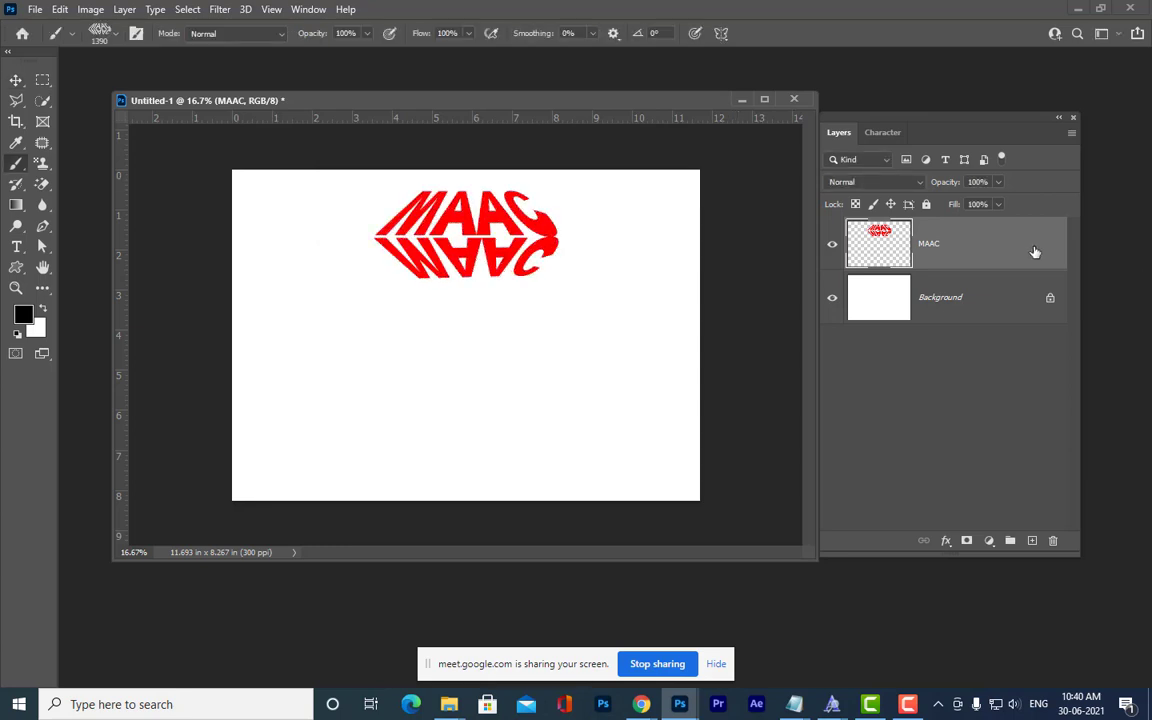
pyautogui.press('Delete')
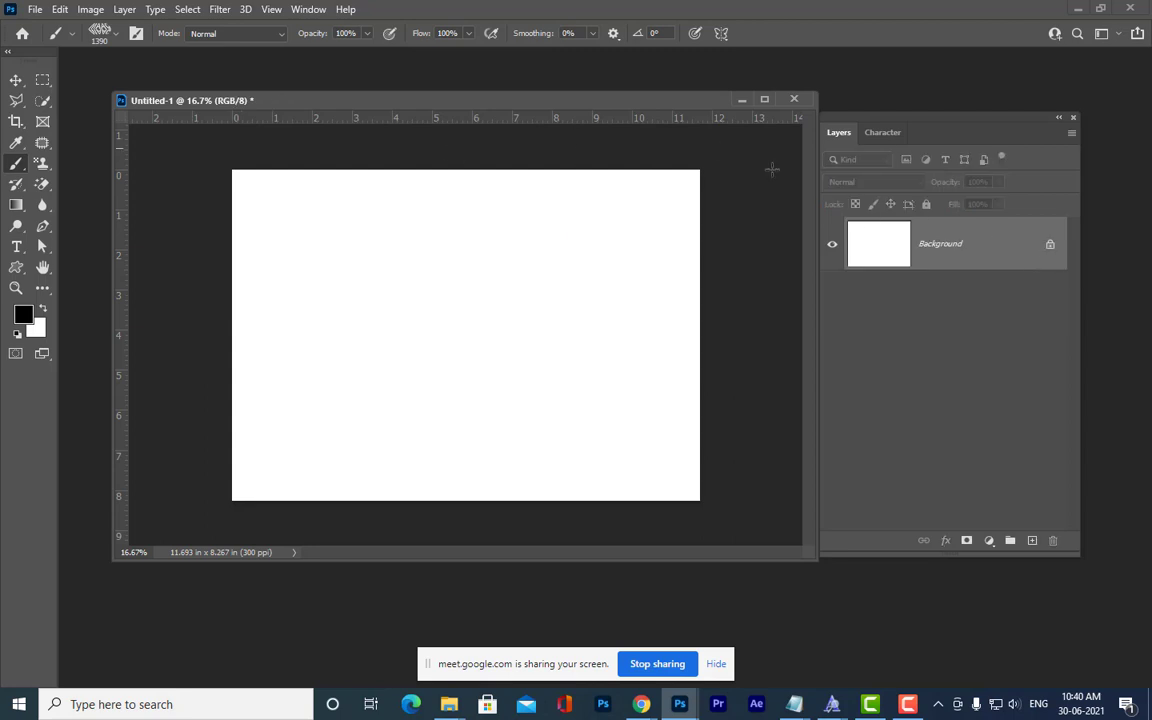
pyautogui.doubleClick(979, 260)
pyautogui.click(738, 108)
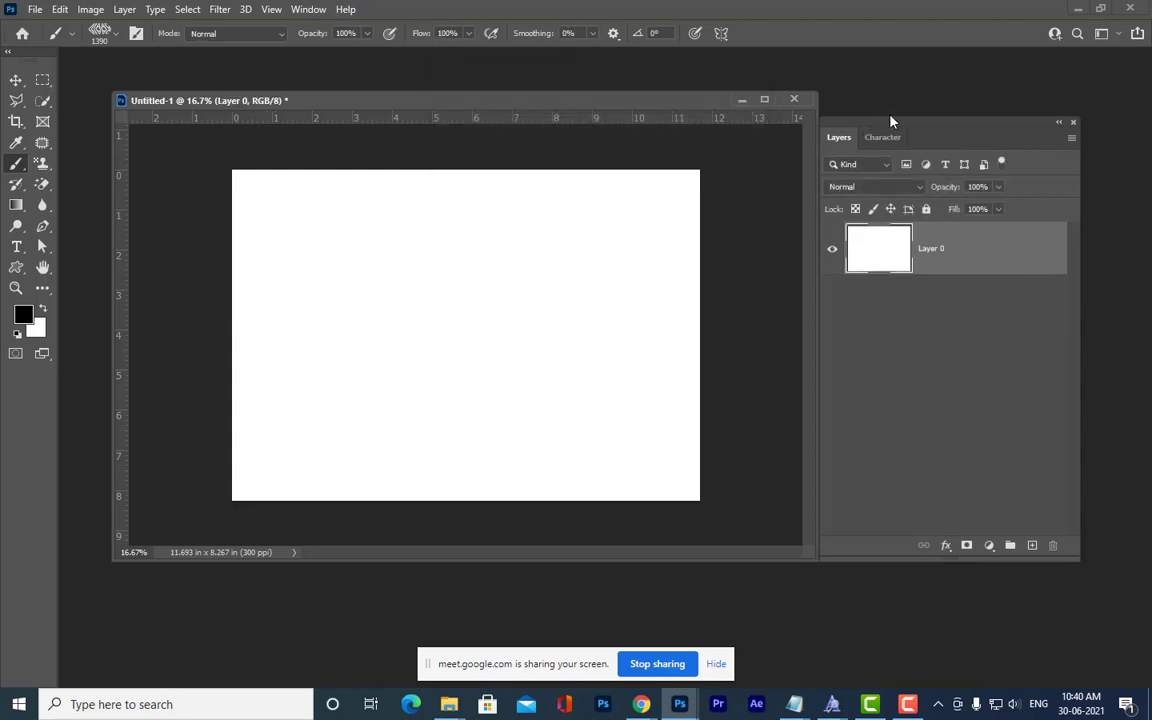
pyautogui.moveTo(890, 118); pyautogui.dragTo(921, 113)
pyautogui.moveTo(630, 115); pyautogui.dragTo(666, 123)
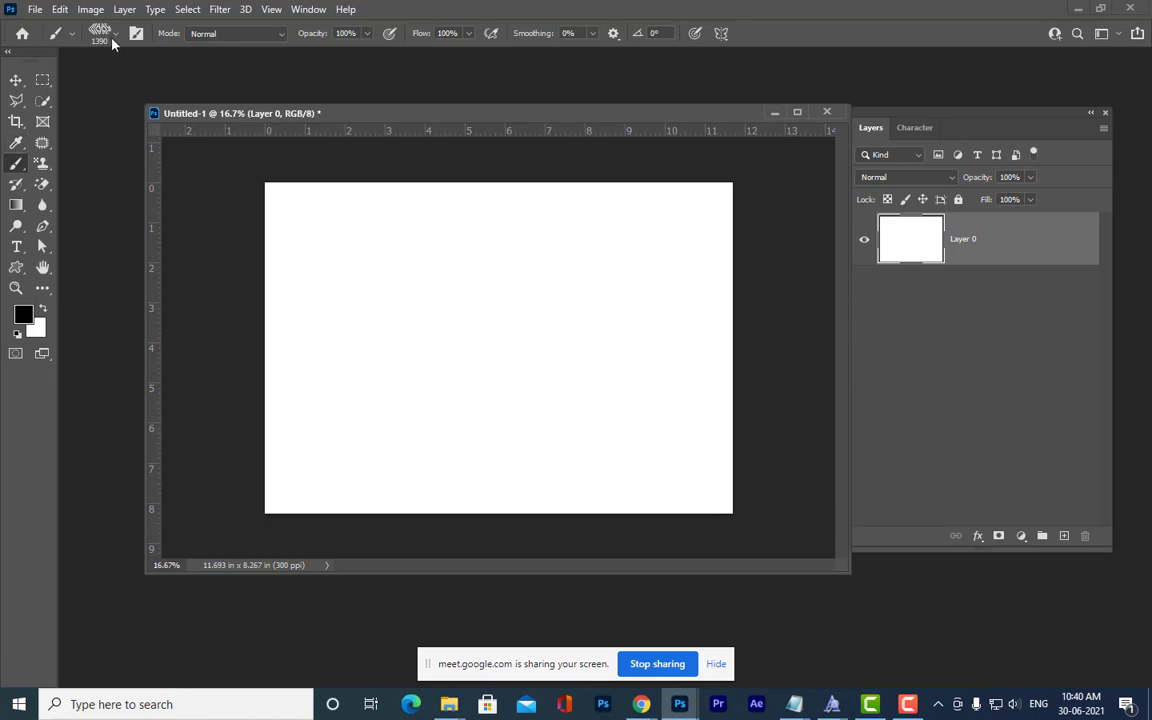
# Check that the MAACBRUSH preset is the active brush and reduce its size to 700 px.
pyautogui.click(102, 33)
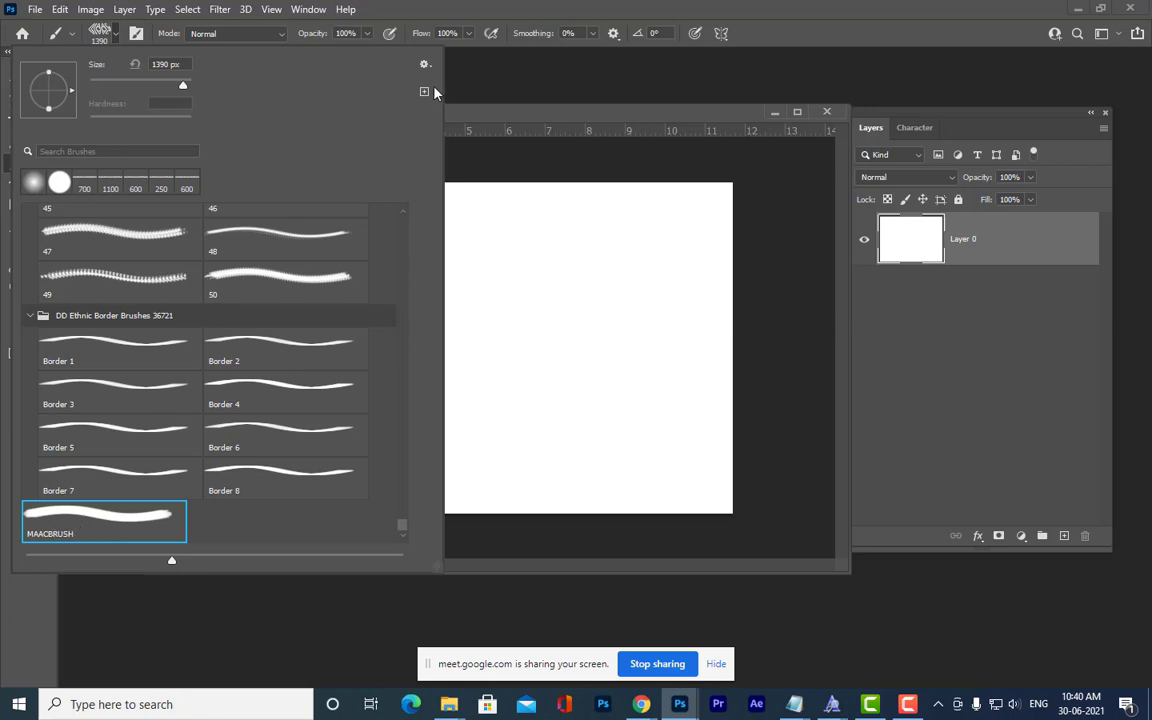
pyautogui.click(476, 117)
pyautogui.moveTo(468, 121); pyautogui.dragTo(483, 131)
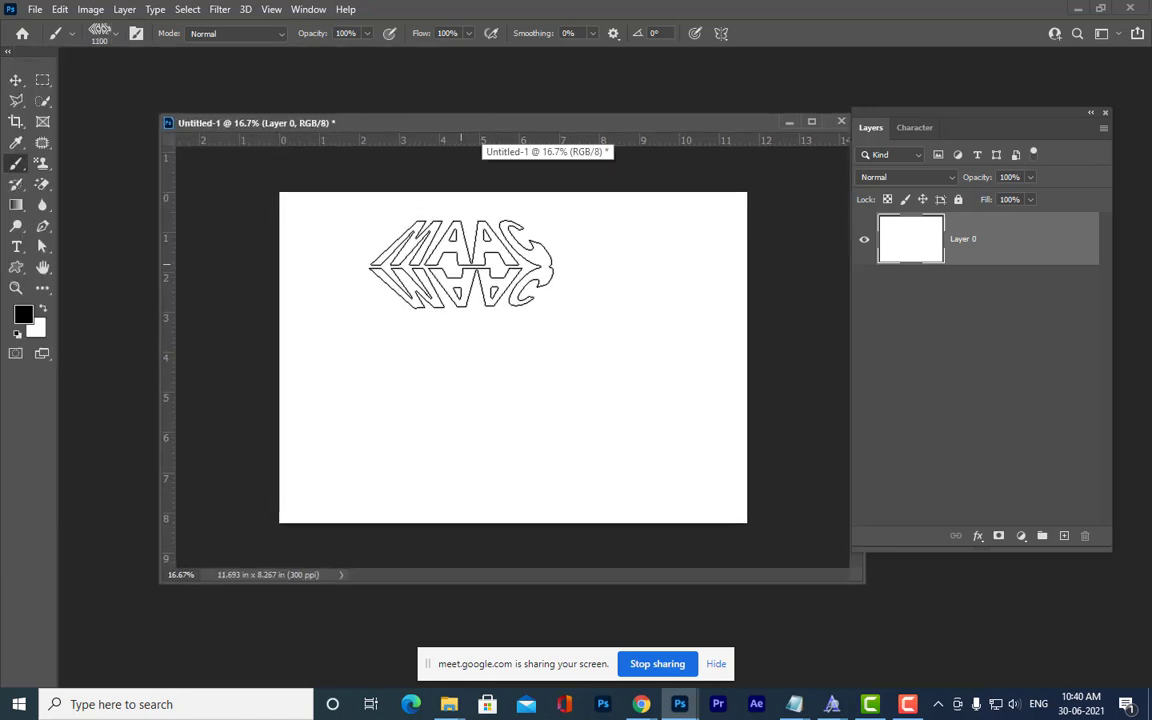
pyautogui.press('[')
pyautogui.press('[')
pyautogui.press('[')
pyautogui.press('[')
pyautogui.press('[')
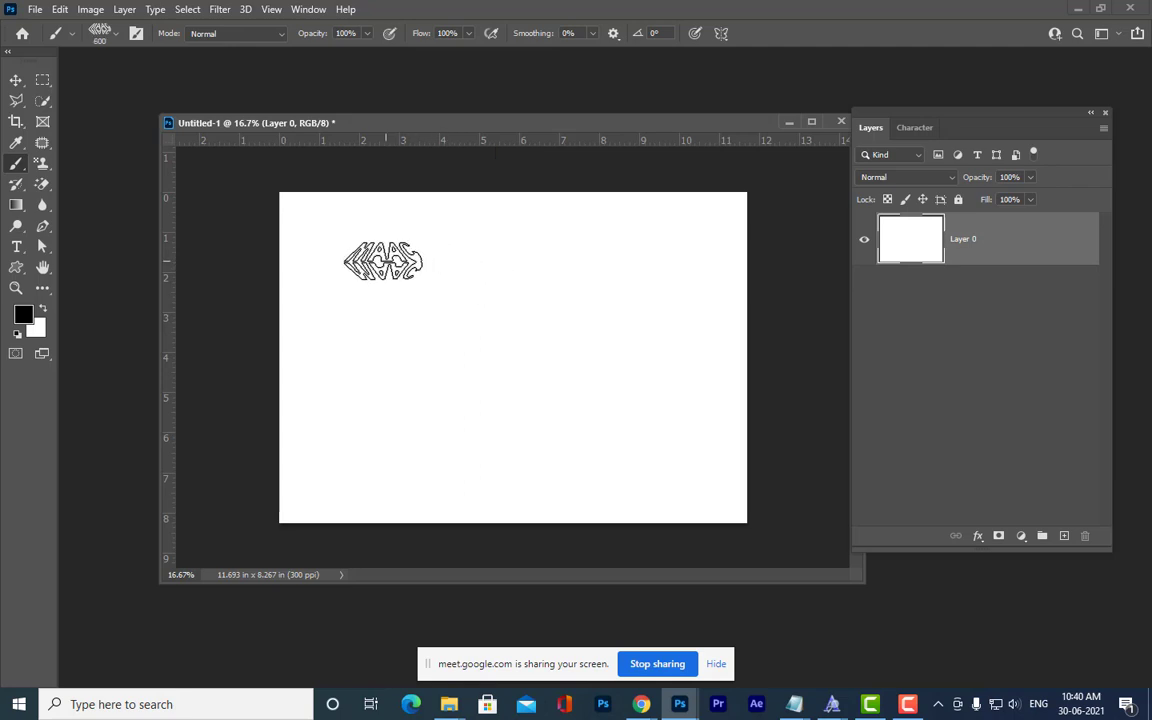
pyautogui.press(']')
pyautogui.press(']')
pyautogui.press(']')
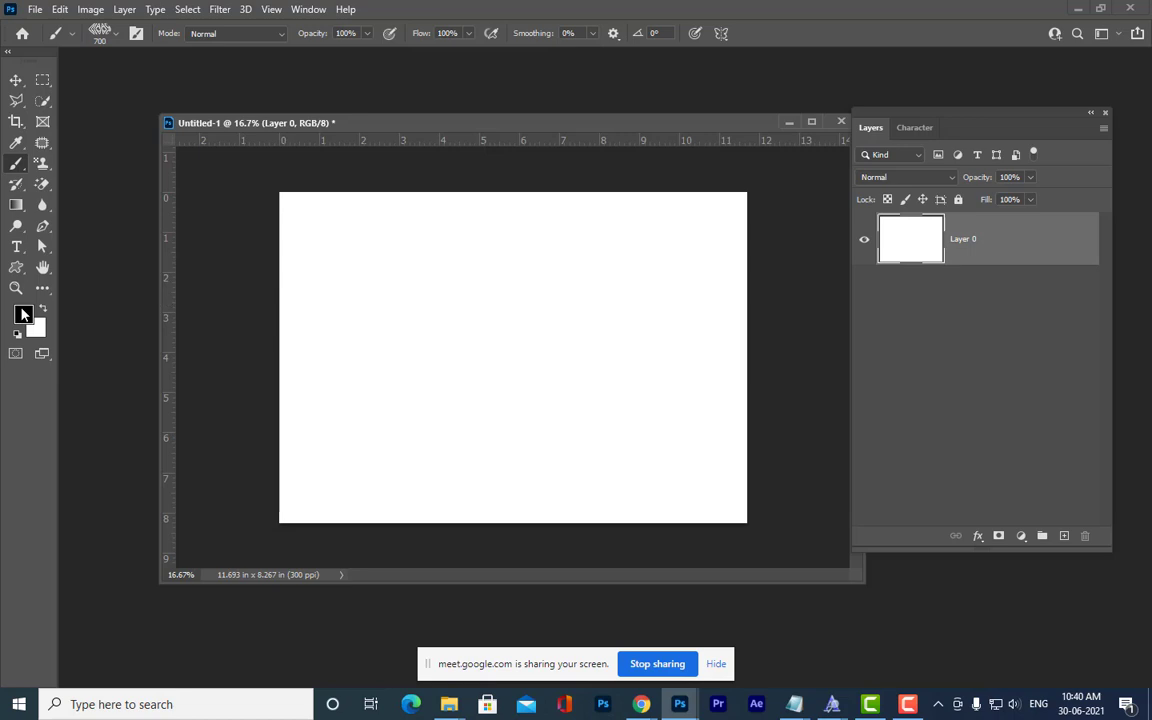
# Set the foreground color to a bright, fully saturated red.
pyautogui.click(23, 313)
pyautogui.click(748, 307)
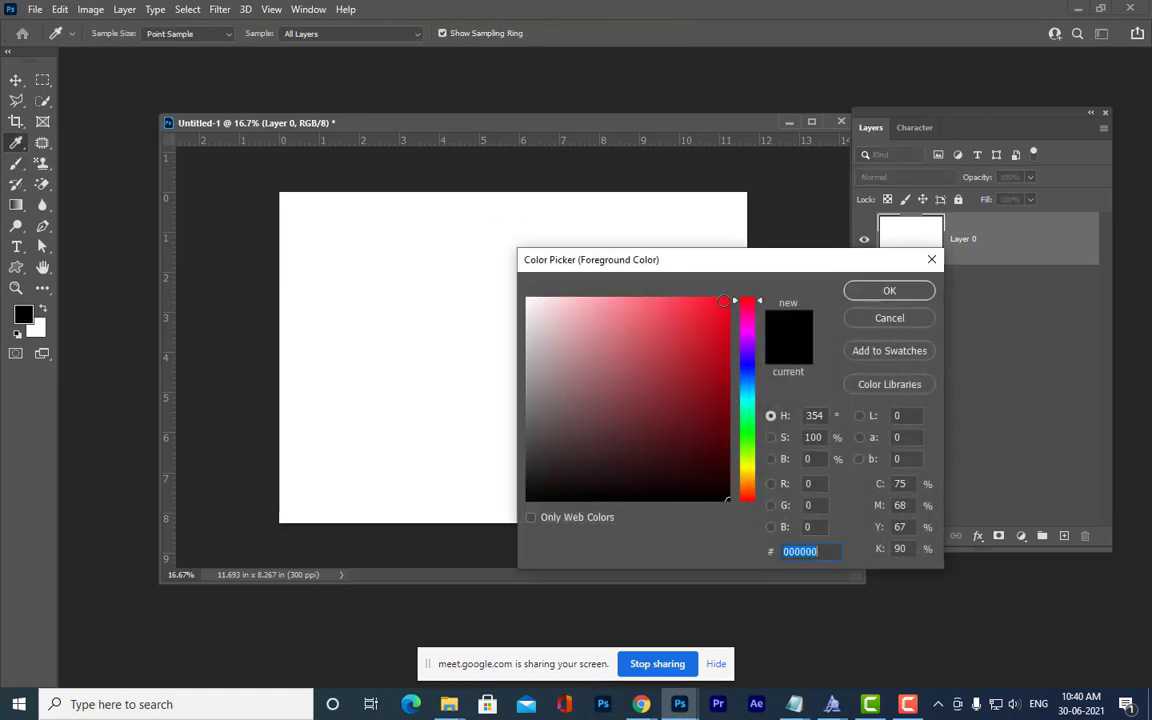
pyautogui.click(729, 298)
pyautogui.click(889, 290)
# Stamp seven red prints of the MAAC brush at scattered spots across the white canvas.
pyautogui.click(349, 239)
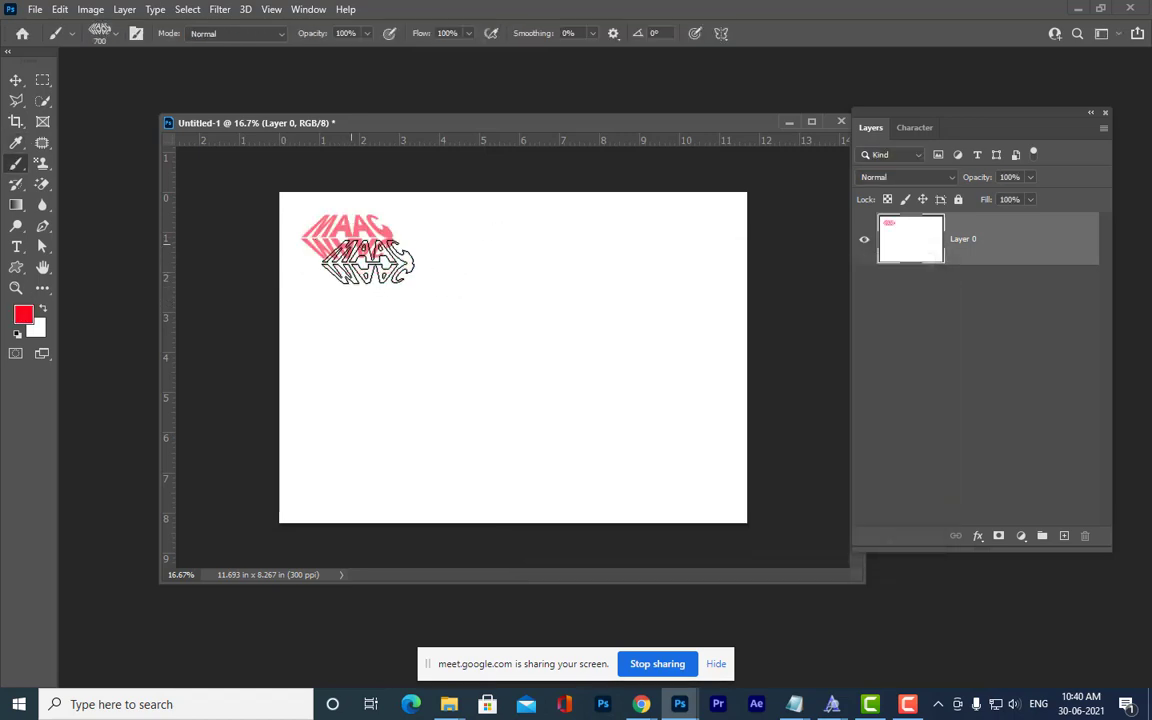
pyautogui.click(389, 322)
pyautogui.click(618, 243)
pyautogui.click(571, 368)
pyautogui.click(502, 262)
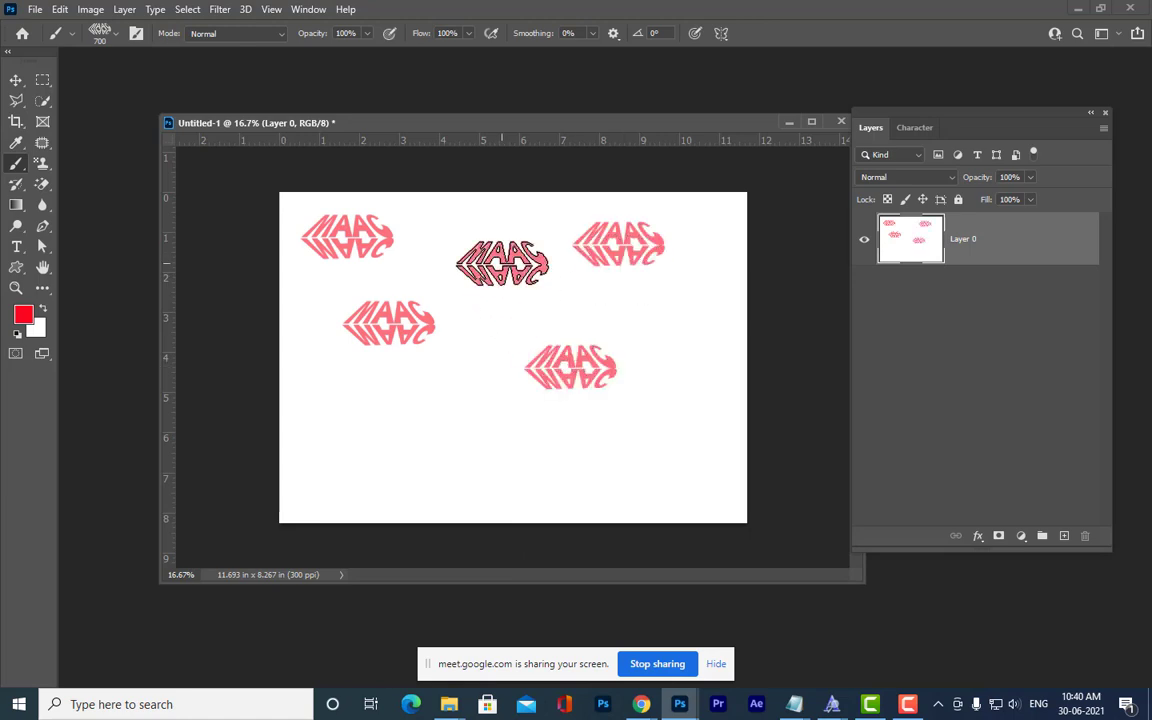
pyautogui.click(667, 310)
pyautogui.click(398, 447)
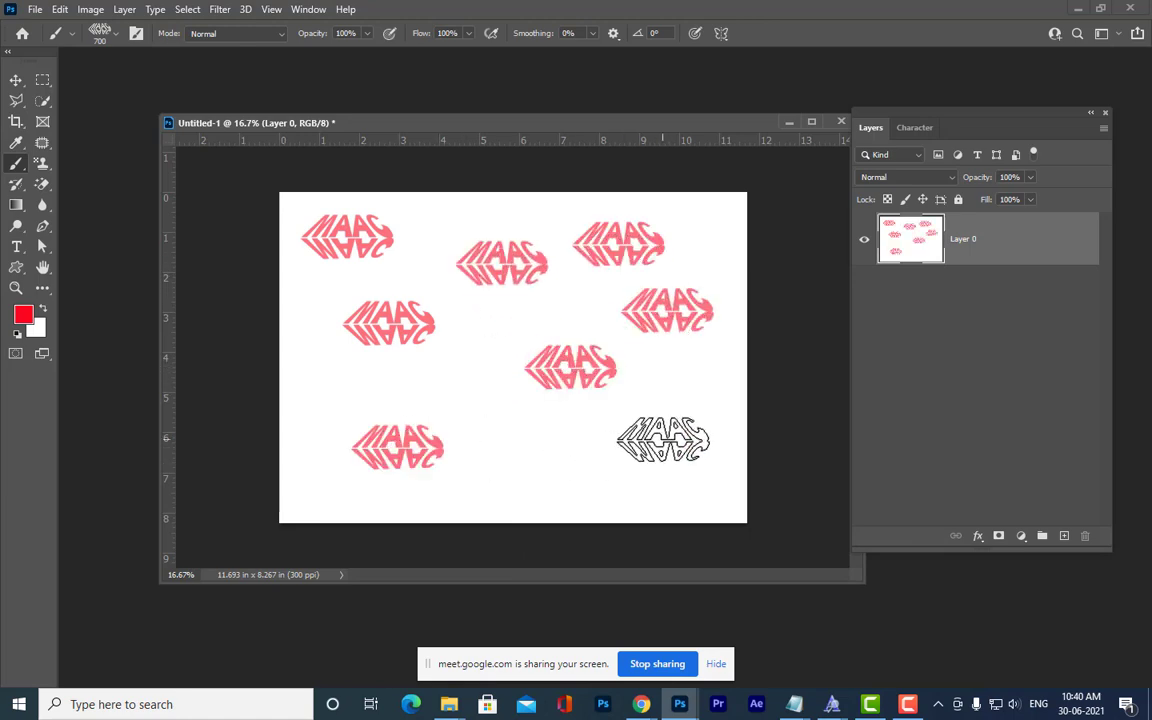
# Stamp two more red MAAC prints on the lower half of the canvas and undo all the prints.
pyautogui.click(480, 390)
pyautogui.click(662, 443)
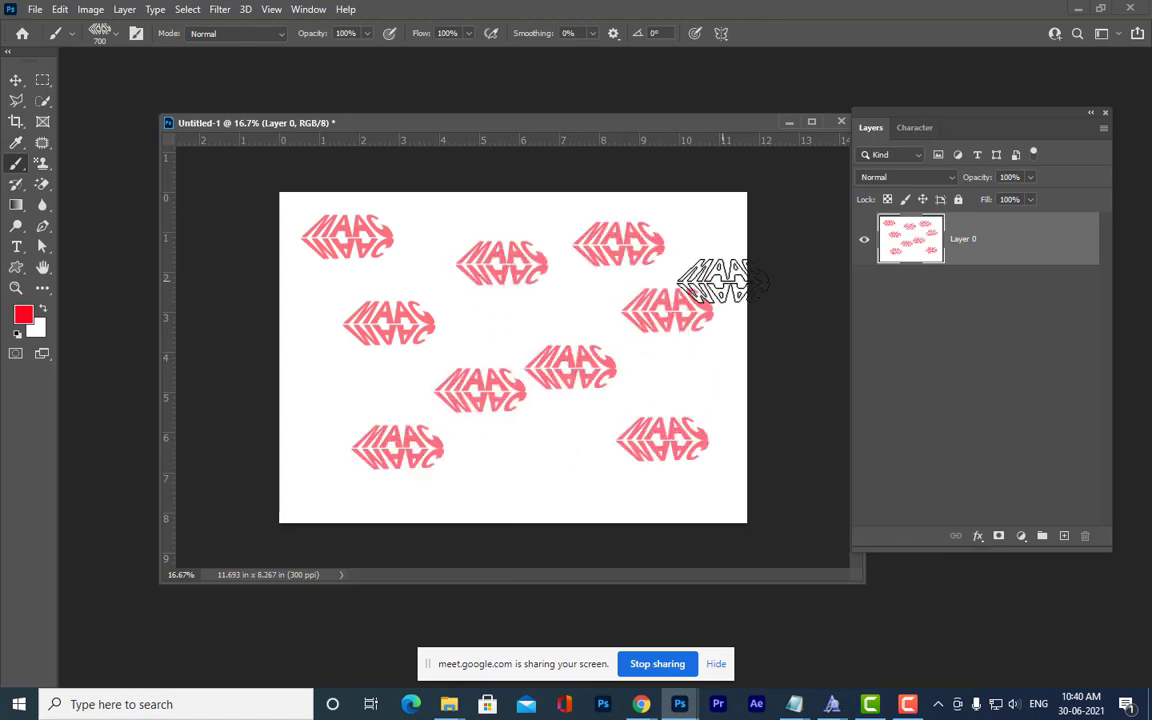
pyautogui.hotkey('ctrl', 'z')
pyautogui.hotkey('ctrl', 'z')
pyautogui.hotkey('ctrl', 'z')
pyautogui.hotkey('ctrl', 'z')
pyautogui.hotkey('ctrl', 'z')
pyautogui.hotkey('ctrl', 'z')
pyautogui.hotkey('ctrl', 'z')
pyautogui.hotkey('ctrl', 'z')
pyautogui.hotkey('ctrl', 'z')
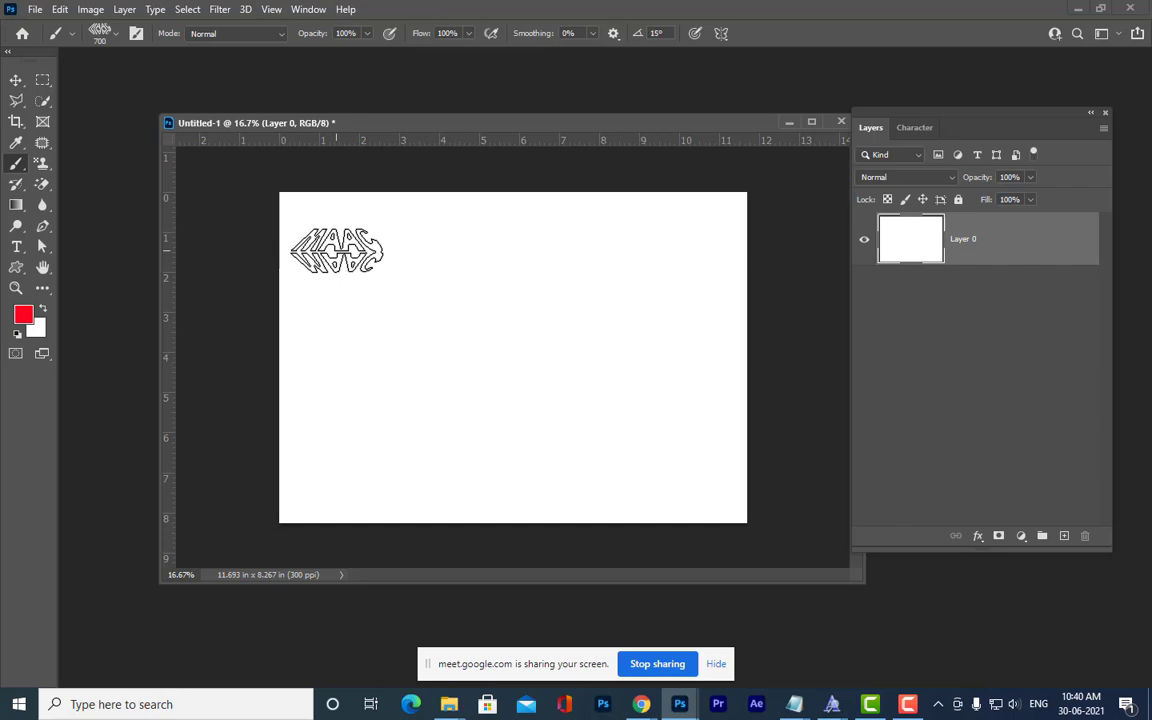
# Rotate the MAAC brush tip to 30° and reduce its size to 400 px.
pyautogui.hotkey('shift', 'Left')
pyautogui.press('[')
pyautogui.press('[')
pyautogui.press('[')
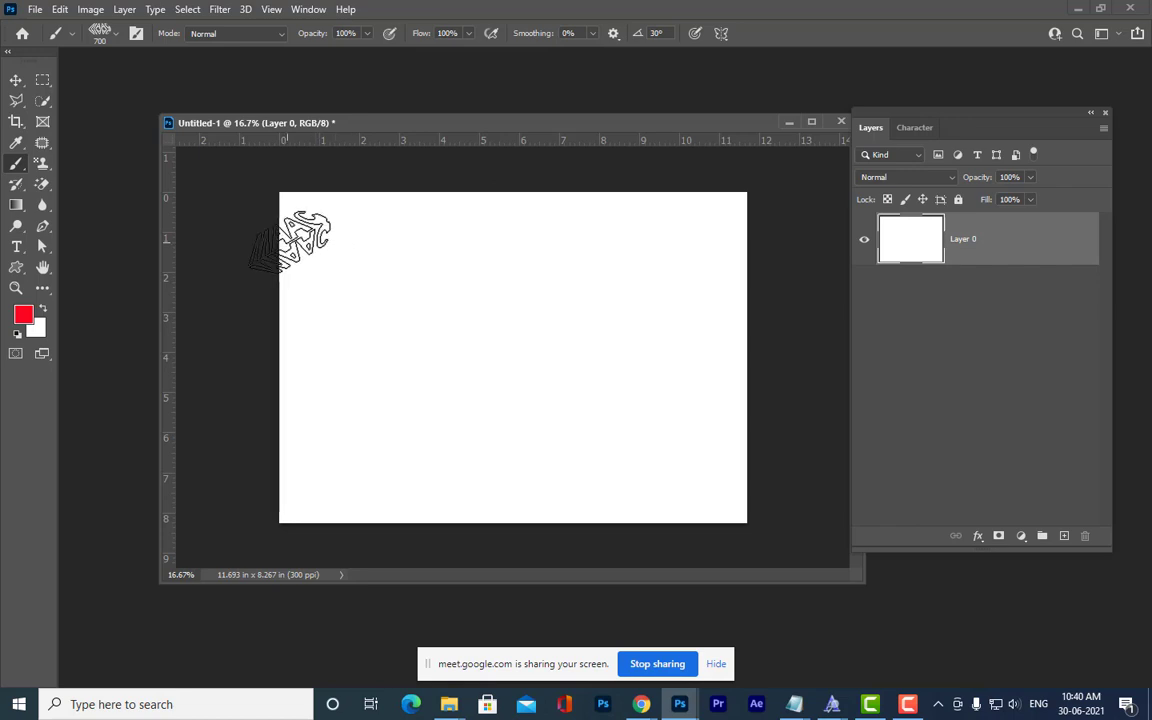
pyautogui.press('[')
pyautogui.press('[')
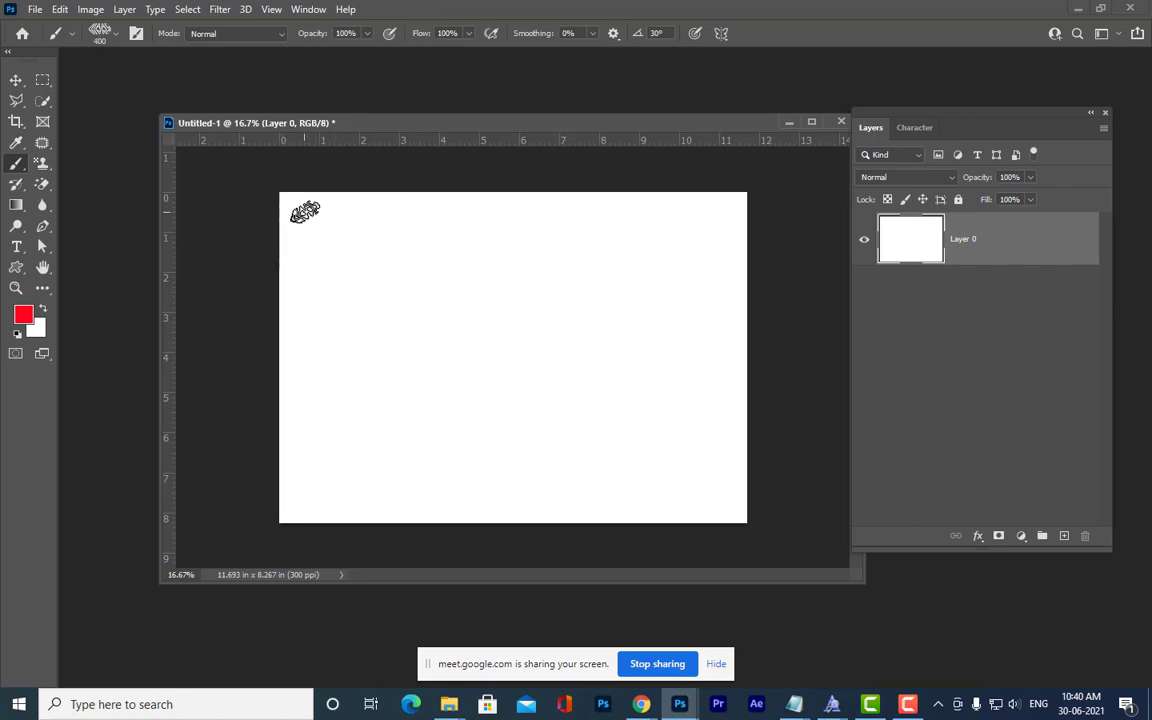
# Show the Brush Settings beside the canvas and set the brush spacing to 259%.
pyautogui.click(308, 9)
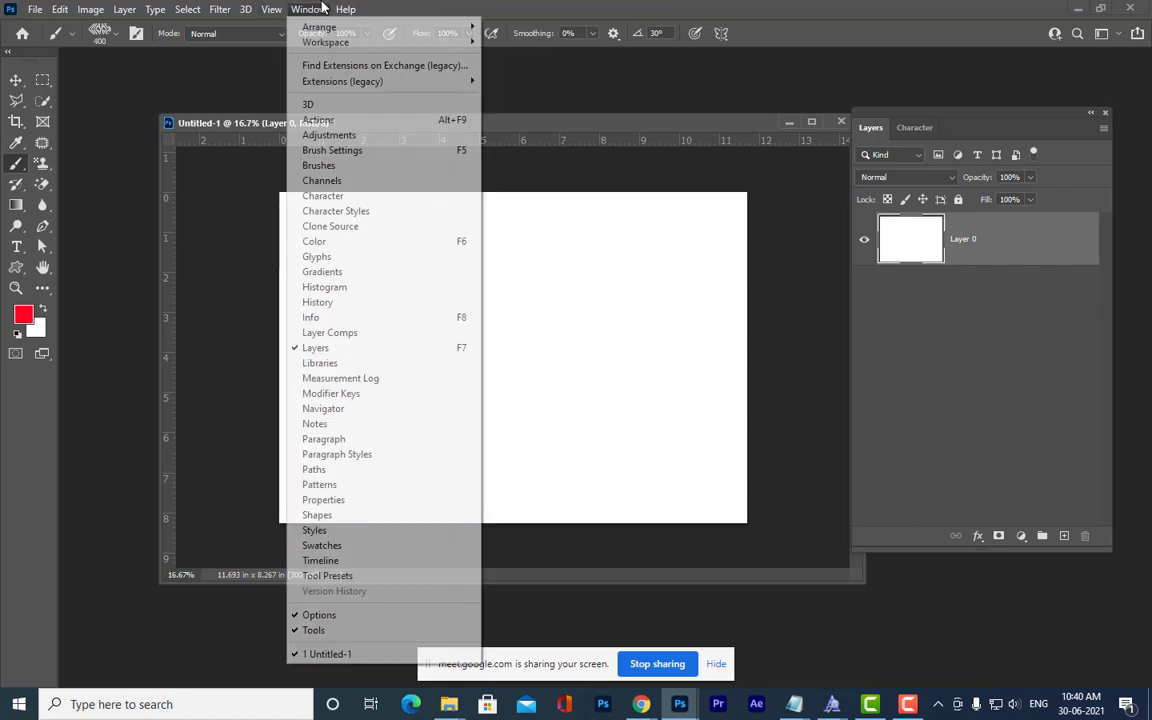
pyautogui.click(350, 152)
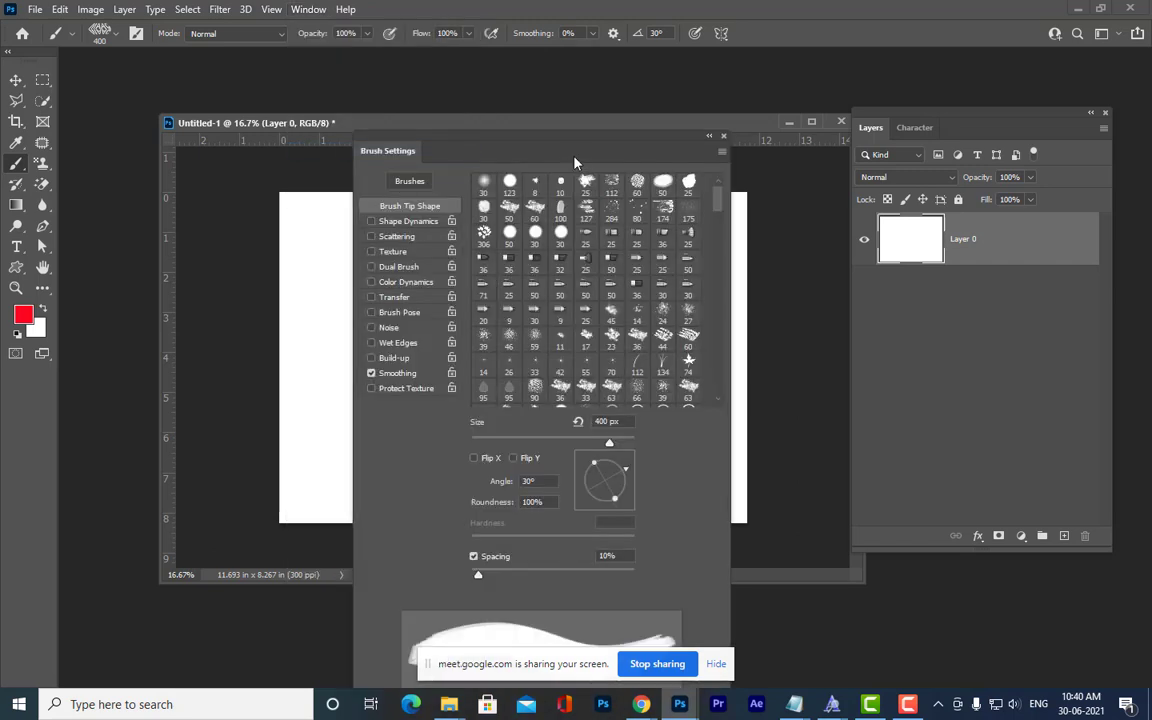
pyautogui.moveTo(549, 145)
pyautogui.mouseDown()
pyautogui.moveTo(872, 85)
pyautogui.moveTo(1010, 45)
pyautogui.mouseUp()
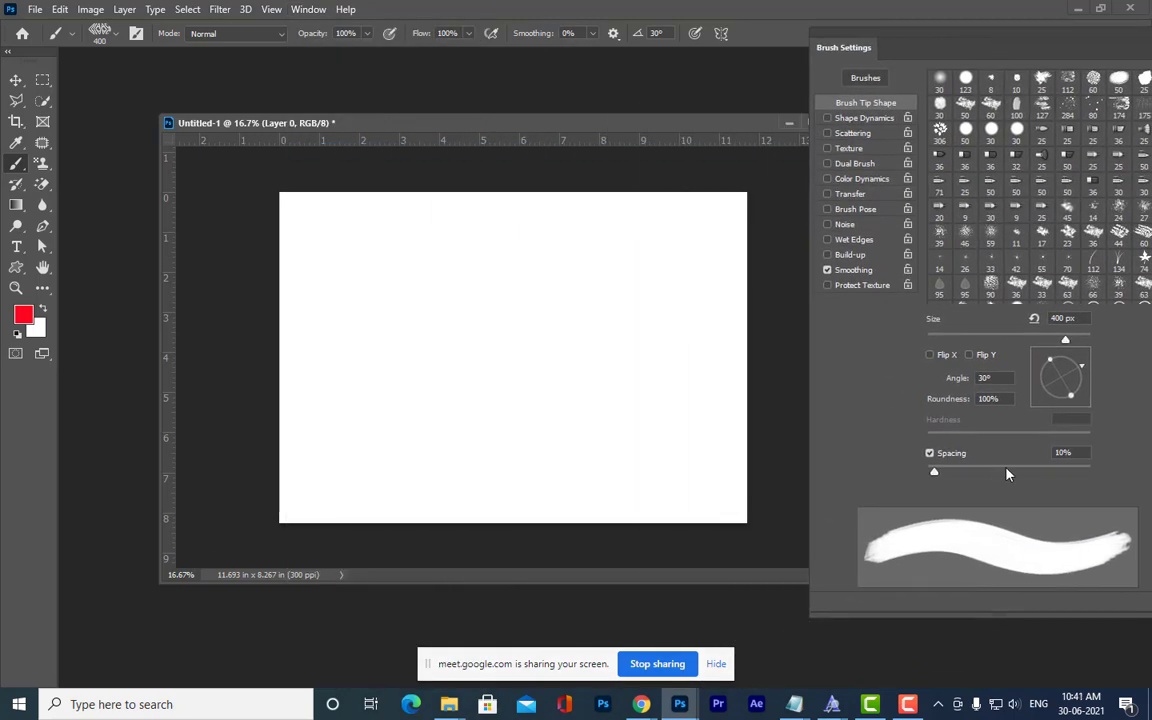
pyautogui.moveTo(934, 476); pyautogui.dragTo(1055, 473)
pyautogui.moveTo(866, 46); pyautogui.dragTo(923, 50)
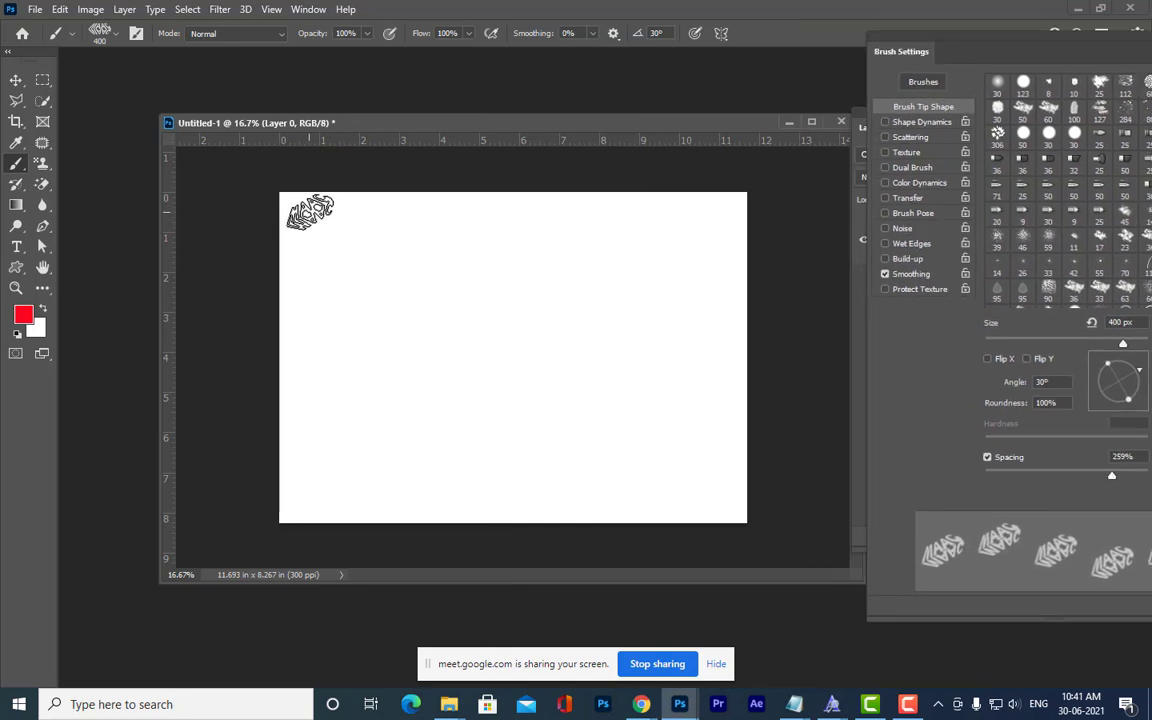
# Paint and undo a vertical test column of prints along the canvas's left edge, and reduce the brush size to 125 px.
pyautogui.moveTo(311, 212); pyautogui.dragTo(311, 476)
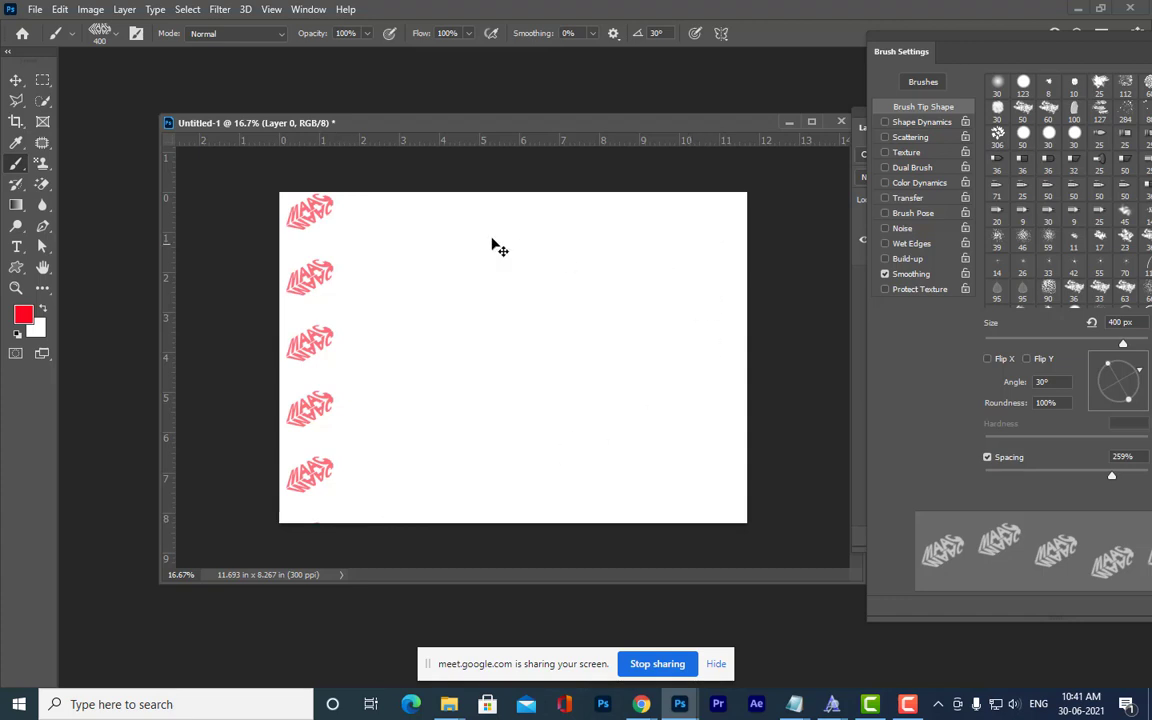
pyautogui.hotkey('ctrl', 'z')
pyautogui.press('[')
pyautogui.press('[')
pyautogui.press('[')
pyautogui.press('[')
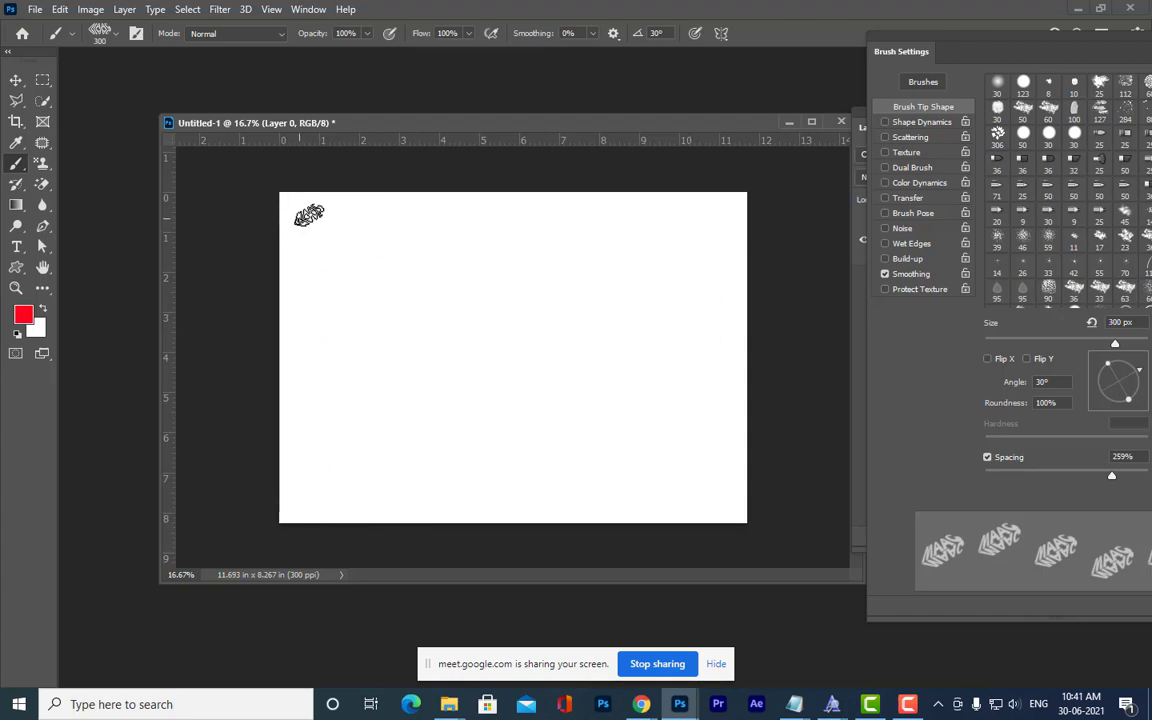
pyautogui.press('[')
pyautogui.press('[')
# Test another vertical column of prints, undo it, and set the brush spacing to 135%.
pyautogui.moveTo(293, 201); pyautogui.dragTo(345, 543)
pyautogui.hotkey('ctrl', 'z')
pyautogui.moveTo(1110, 481); pyautogui.dragTo(1082, 485)
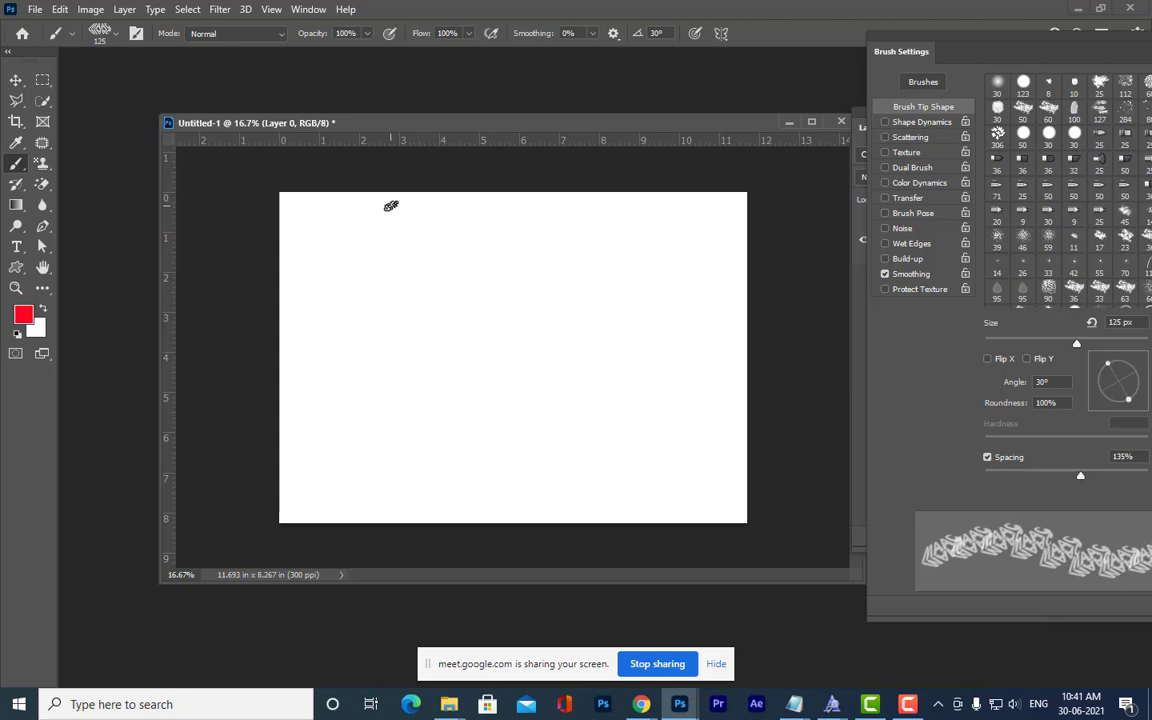
# Paint a straight vertical column of red prints down the canvas's left edge, undoing the first stroke and repainting it.
pyautogui.moveTo(295, 201)
pyautogui.mouseDown()
pyautogui.moveTo(342, 499)
pyautogui.moveTo(357, 520)
pyautogui.mouseUp()
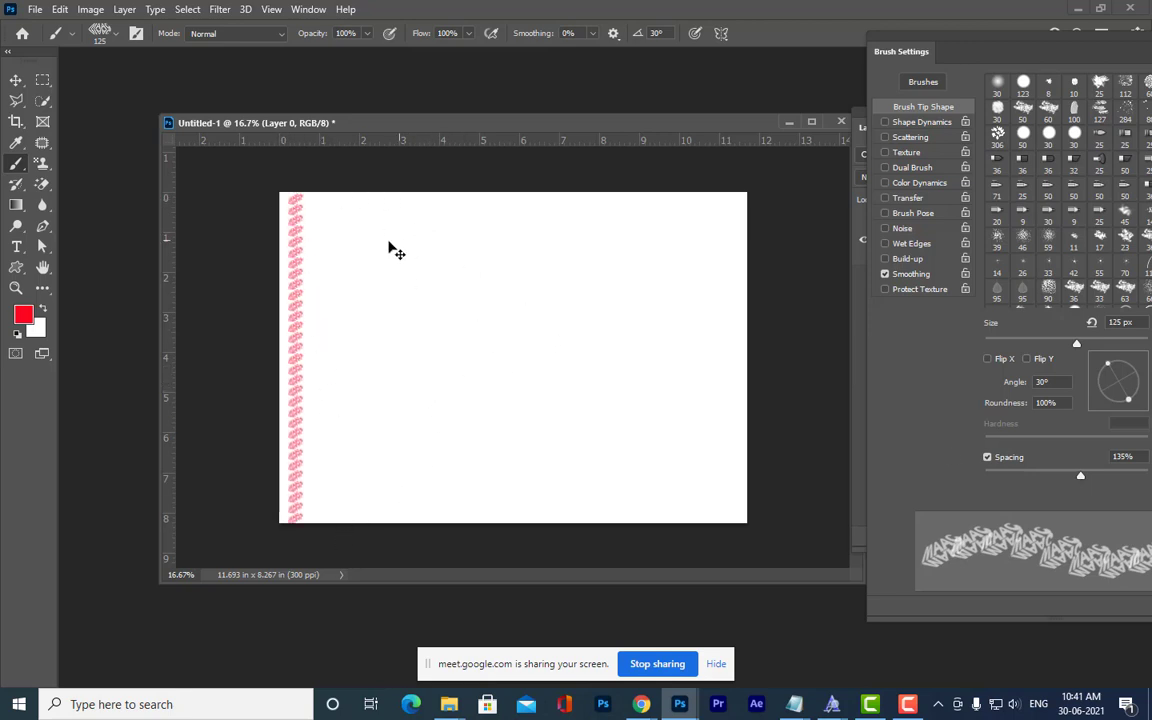
pyautogui.hotkey('ctrl', 'z')
pyautogui.moveTo(298, 200); pyautogui.dragTo(327, 515)
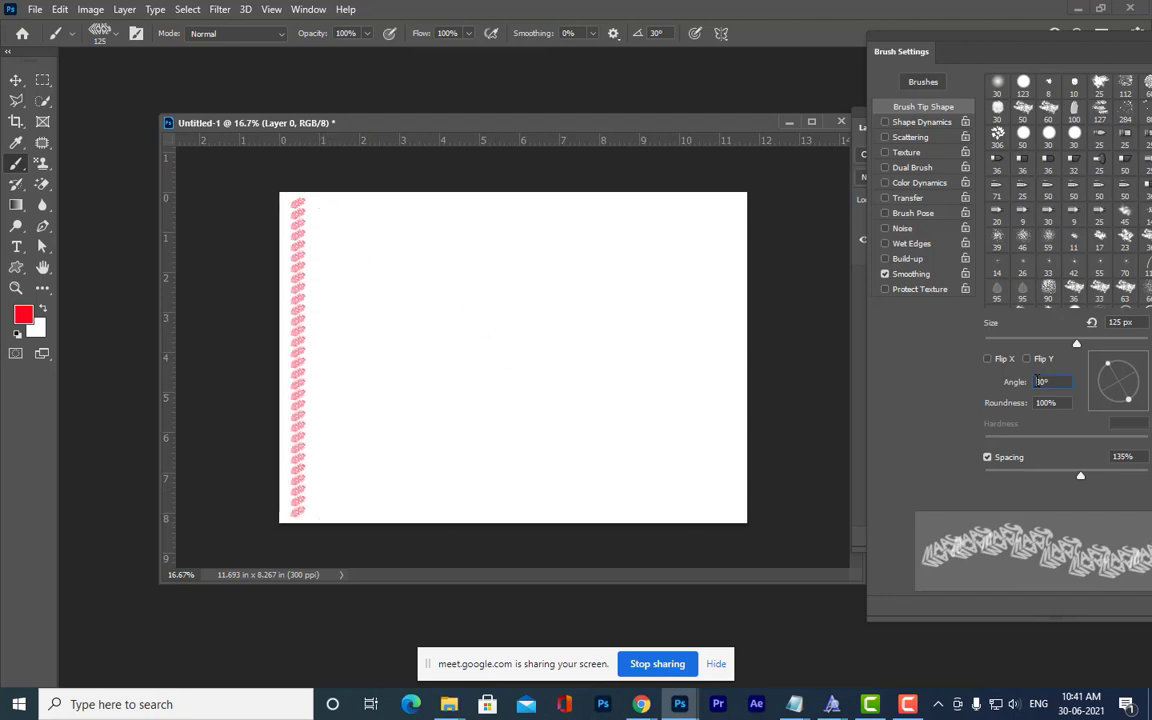
# Paint three more adjacent vertical columns of prints, alternating the brush angle between -30° and 30° for a zigzag pattern.
pyautogui.write('-')
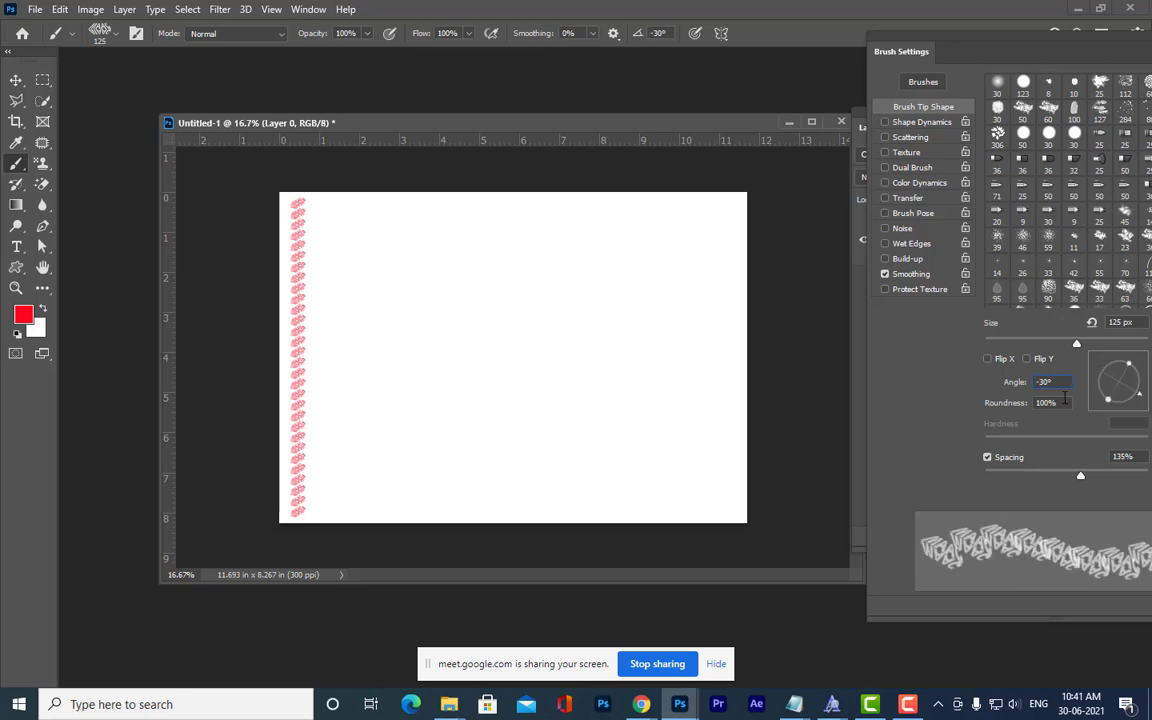
pyautogui.moveTo(317, 206)
pyautogui.mouseDown()
pyautogui.moveTo(351, 388)
pyautogui.moveTo(356, 522)
pyautogui.mouseUp()
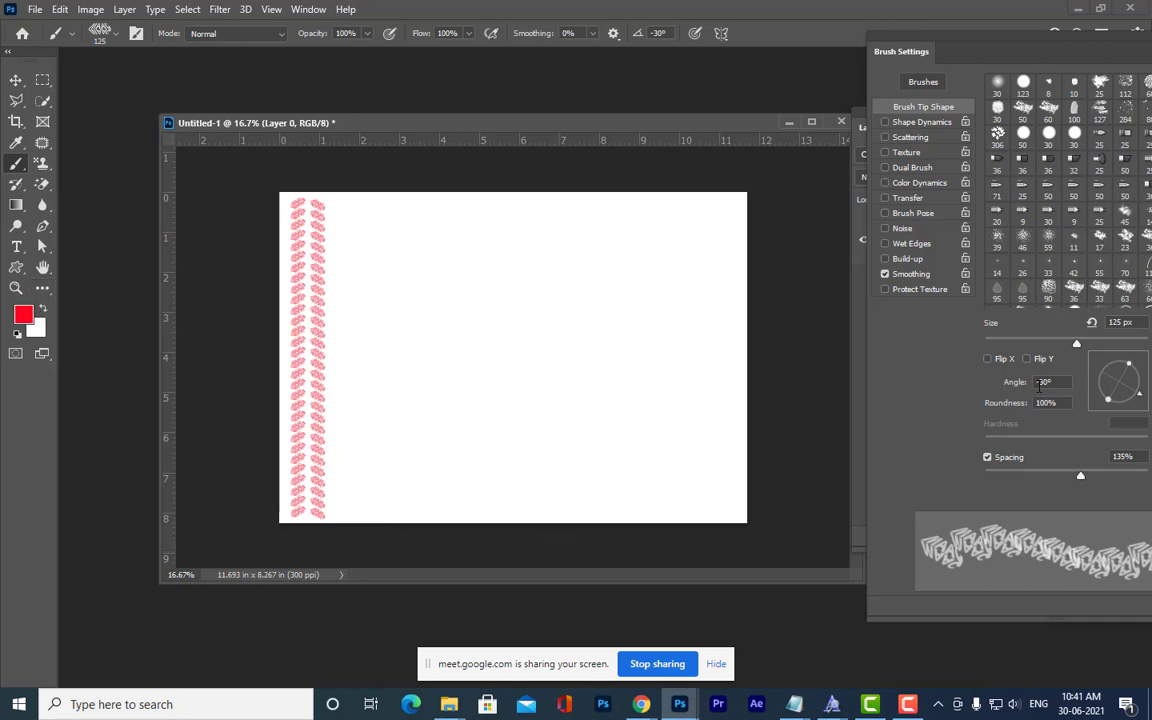
pyautogui.press('BackSpace')
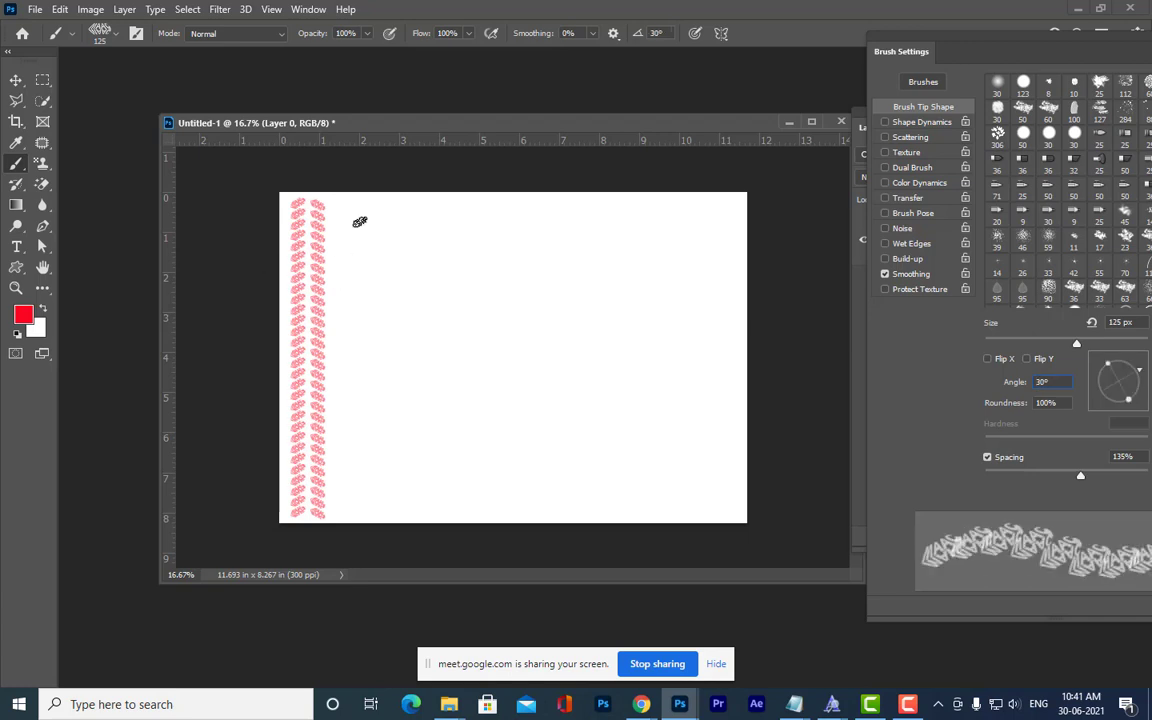
pyautogui.moveTo(337, 204); pyautogui.dragTo(338, 520)
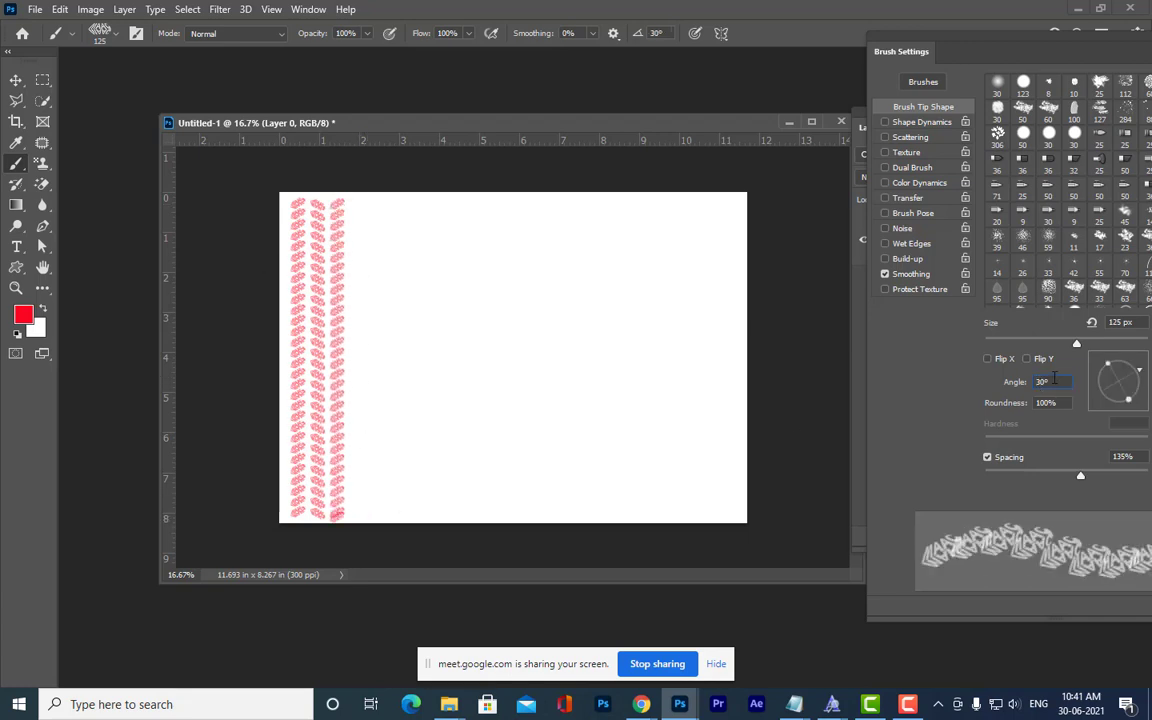
pyautogui.write('-')
pyautogui.moveTo(357, 204)
pyautogui.mouseDown()
pyautogui.moveTo(378, 321)
pyautogui.moveTo(380, 522)
pyautogui.mouseUp()
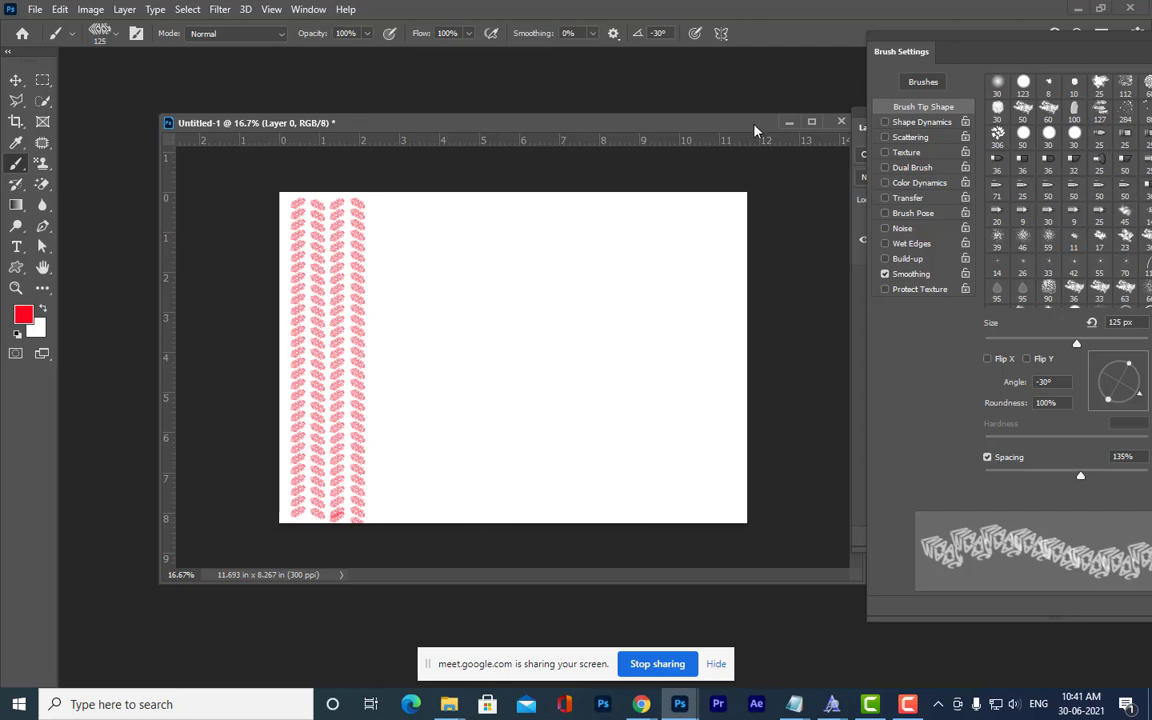
# Close the Untitled-1 document without saving it.
pyautogui.moveTo(746, 129); pyautogui.dragTo(635, 170)
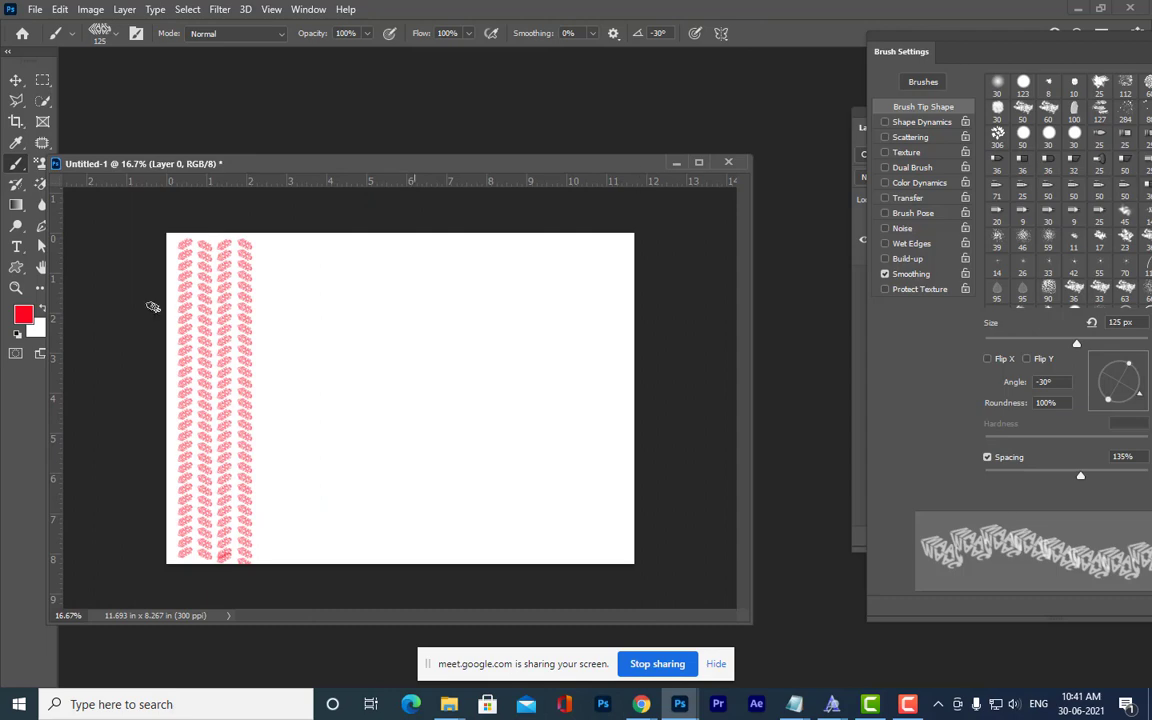
pyautogui.click(728, 162)
pyautogui.click(560, 272)
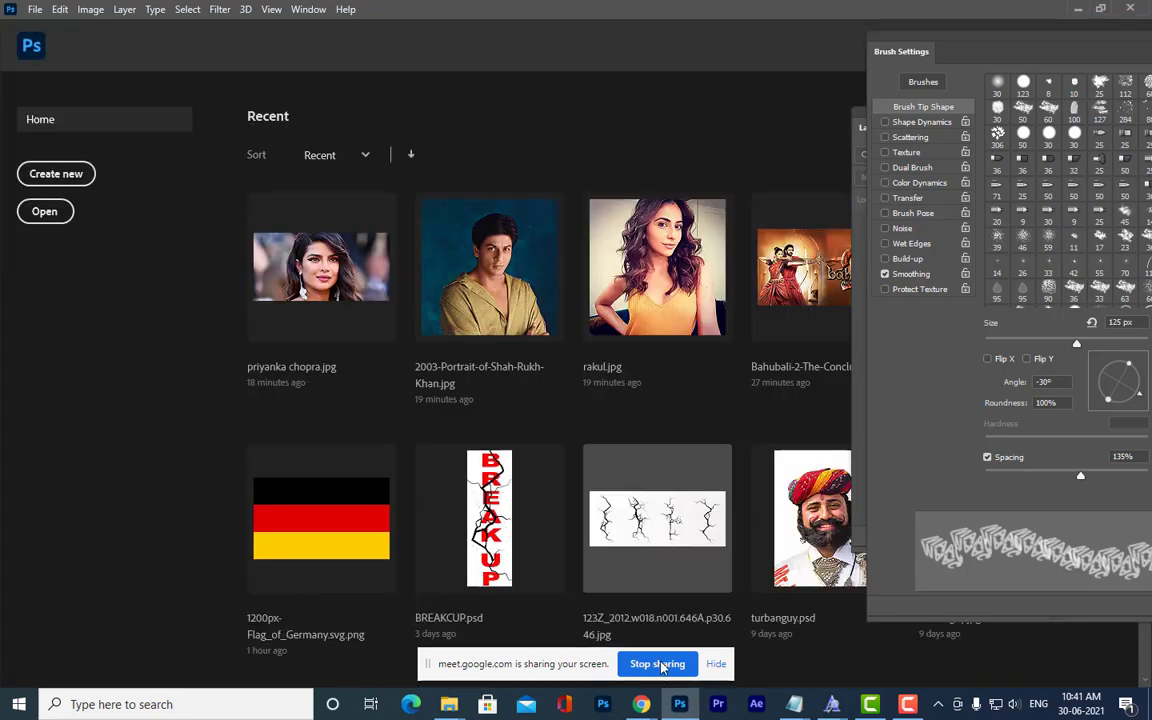
# Switch to Chrome, go to Google Images in a new tab and search for "tshirt".
pyautogui.click(500, 580)
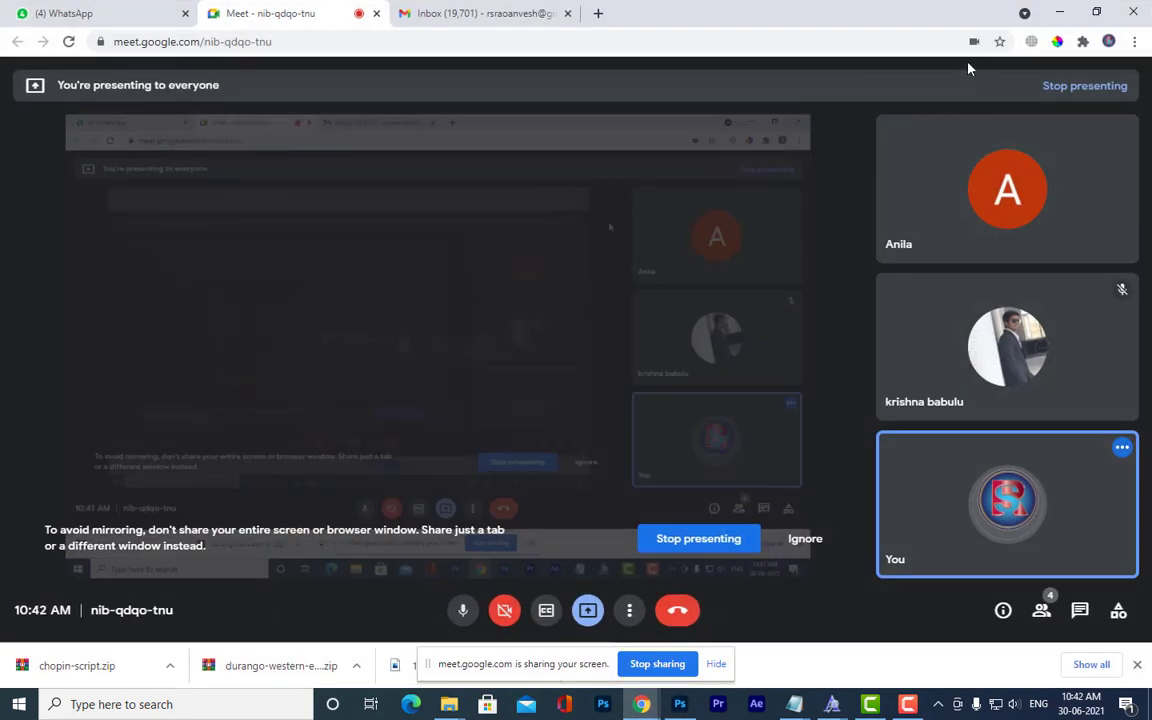
pyautogui.click(598, 13)
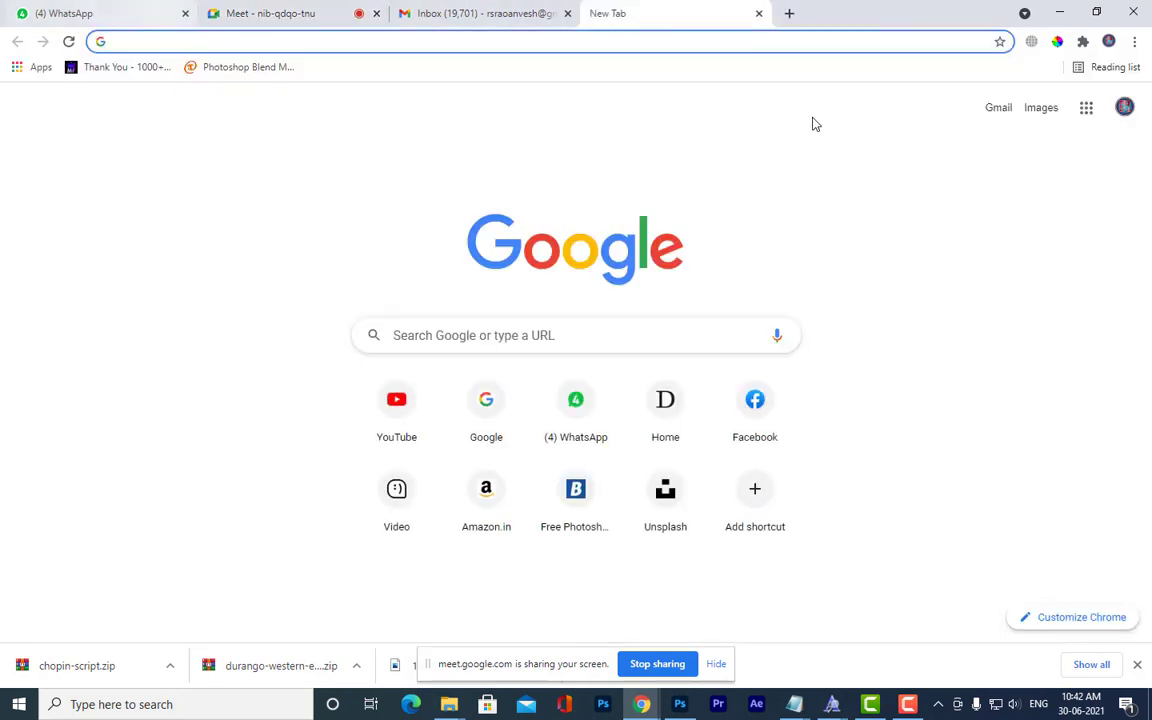
pyautogui.click(1037, 116)
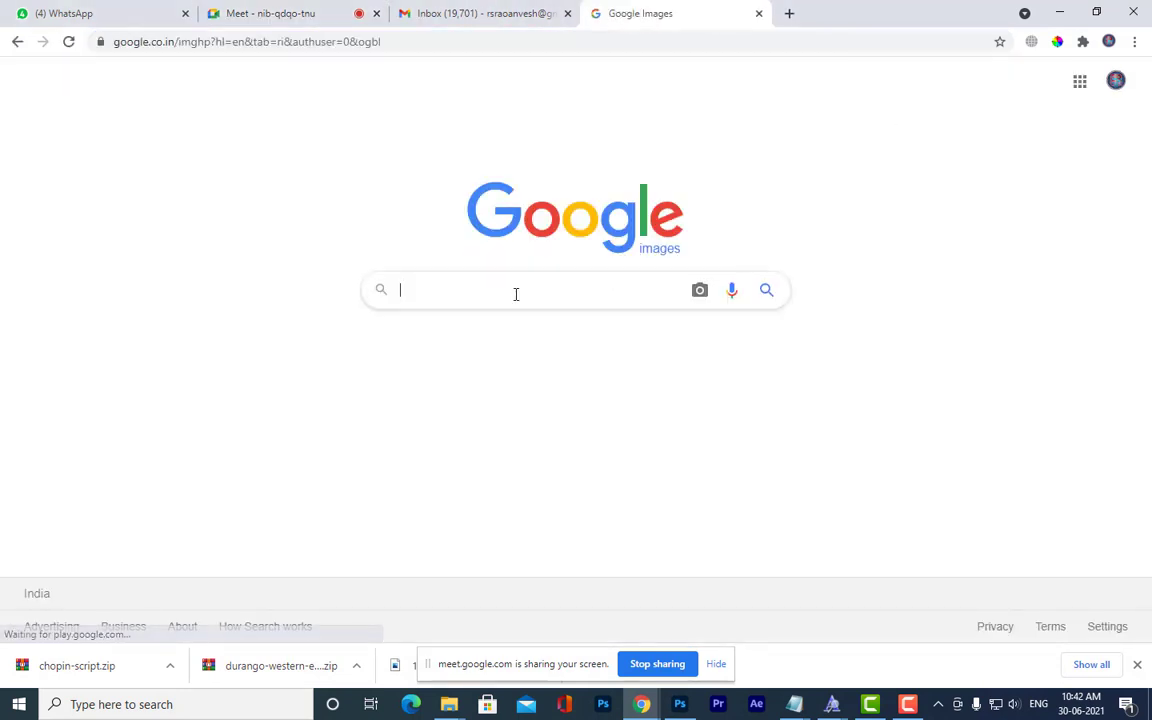
pyautogui.write('rt')
pyautogui.press('BackSpace')
pyautogui.press('BackSpace')
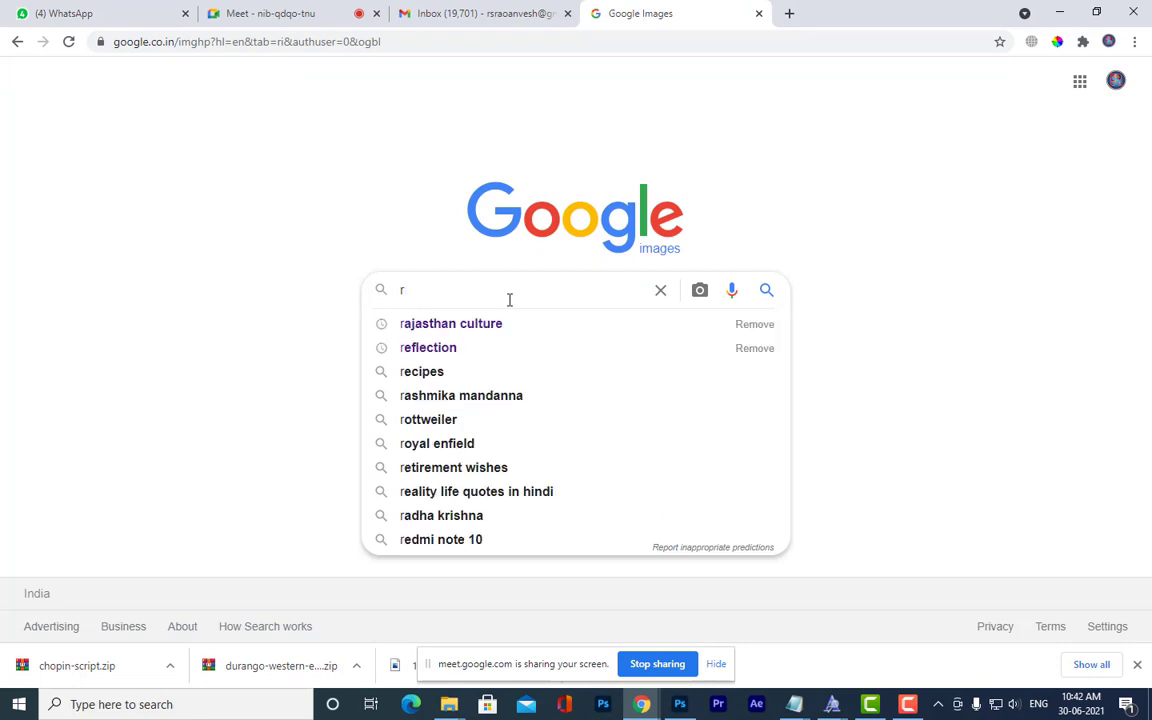
pyautogui.write('tshir')
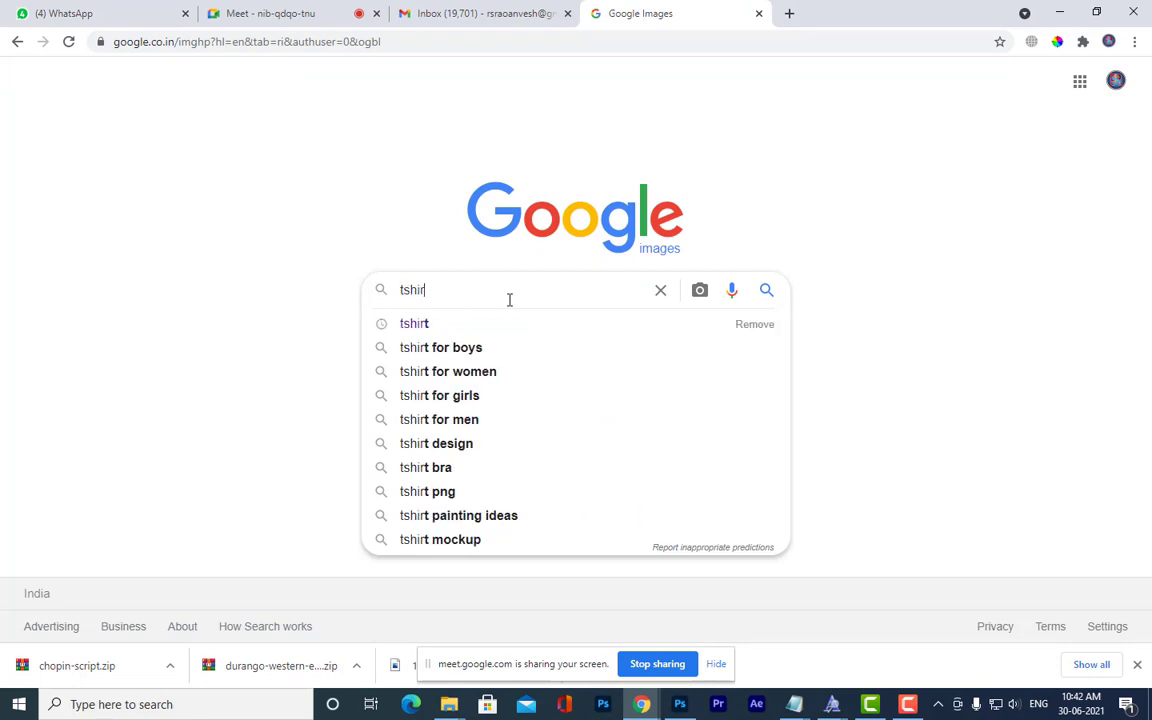
pyautogui.write('t')
pyautogui.press('Return')
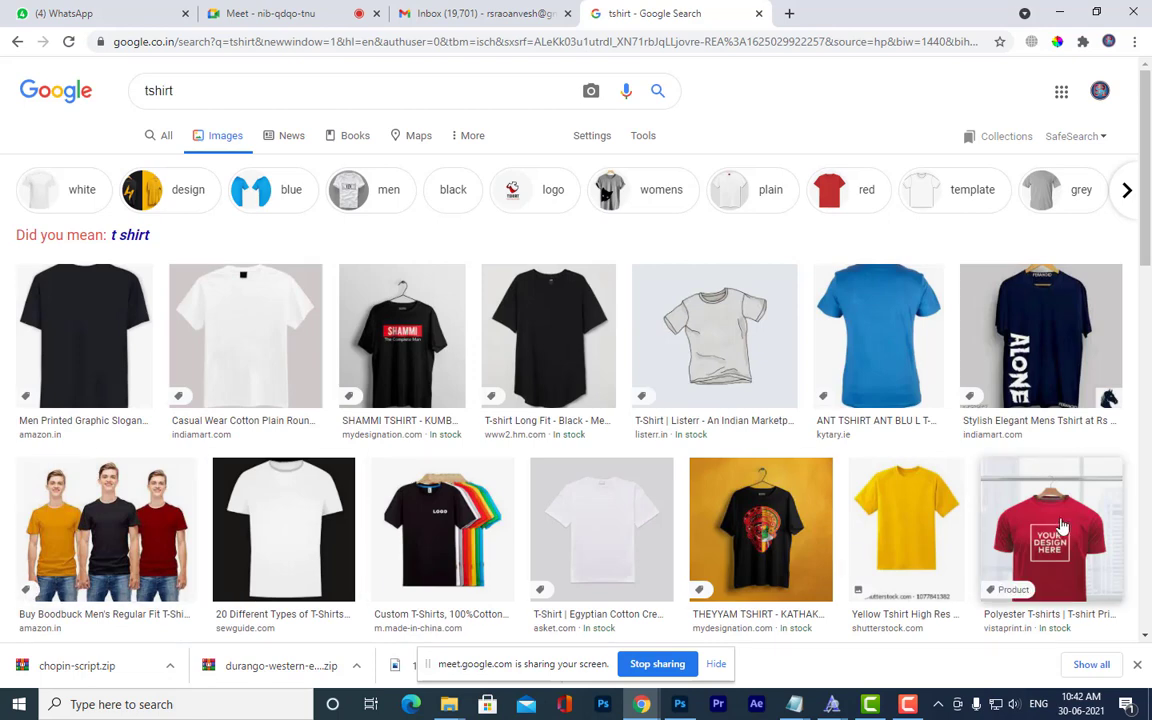
# Open the full-size image of the plain black T-shirt from the first result in its own tab.
pyautogui.click(108, 276)
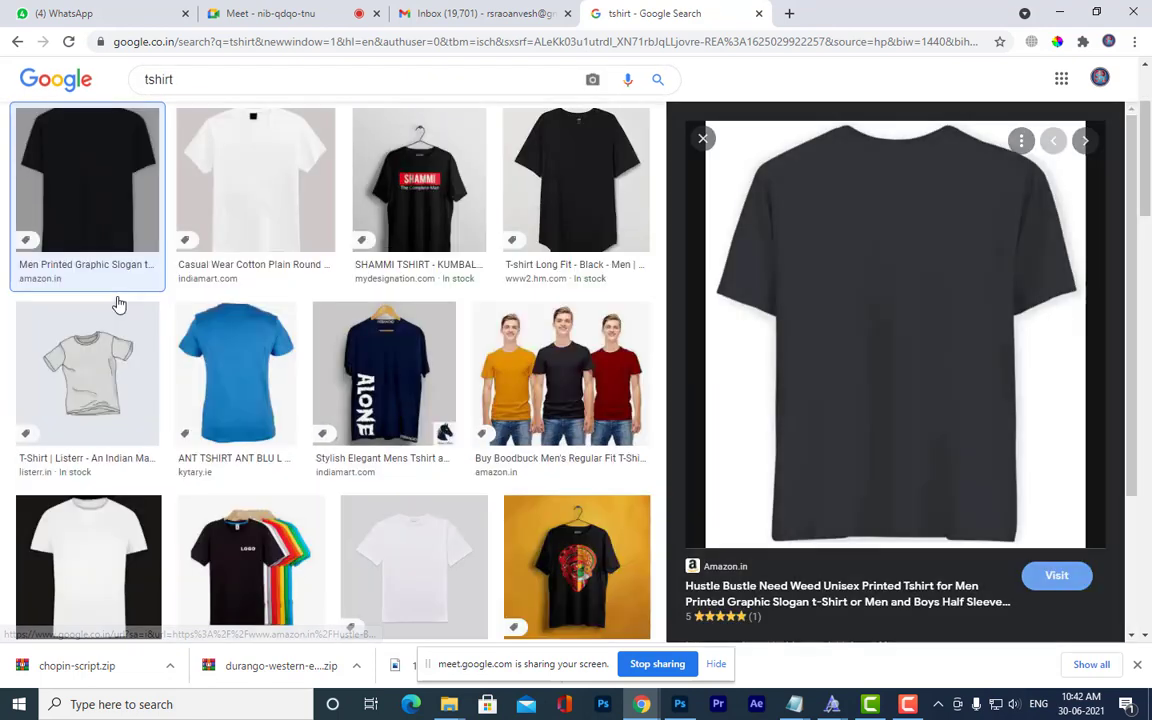
pyautogui.rightClick(941, 279)
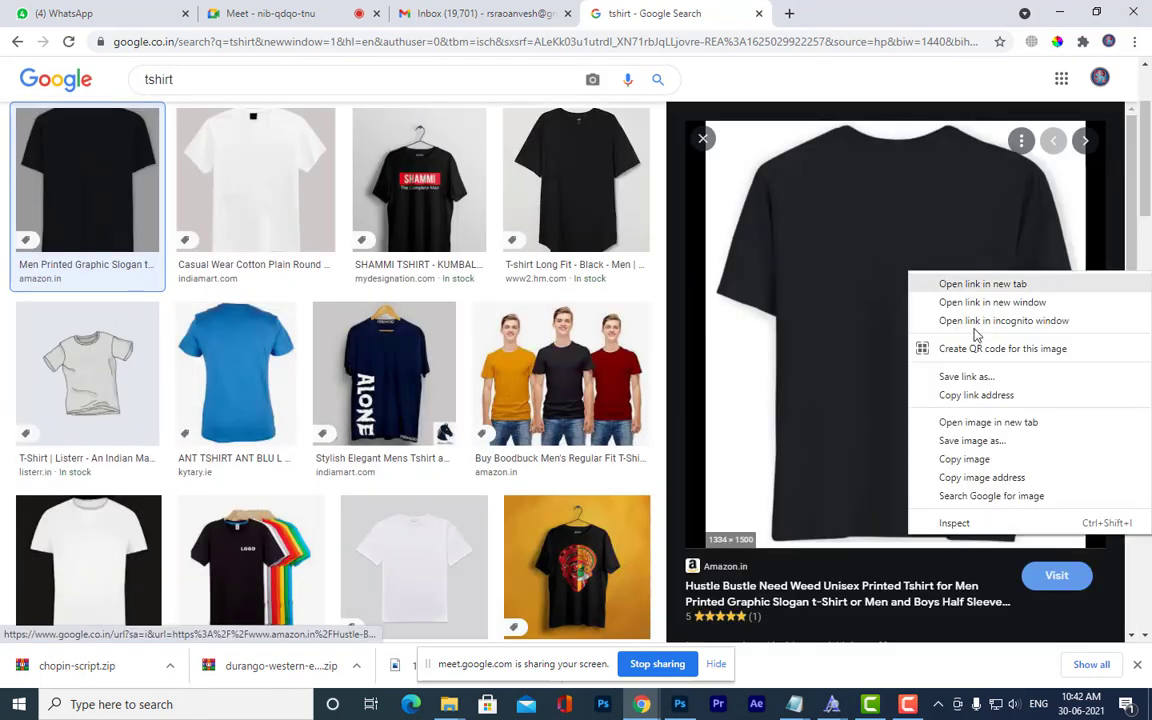
pyautogui.click(985, 422)
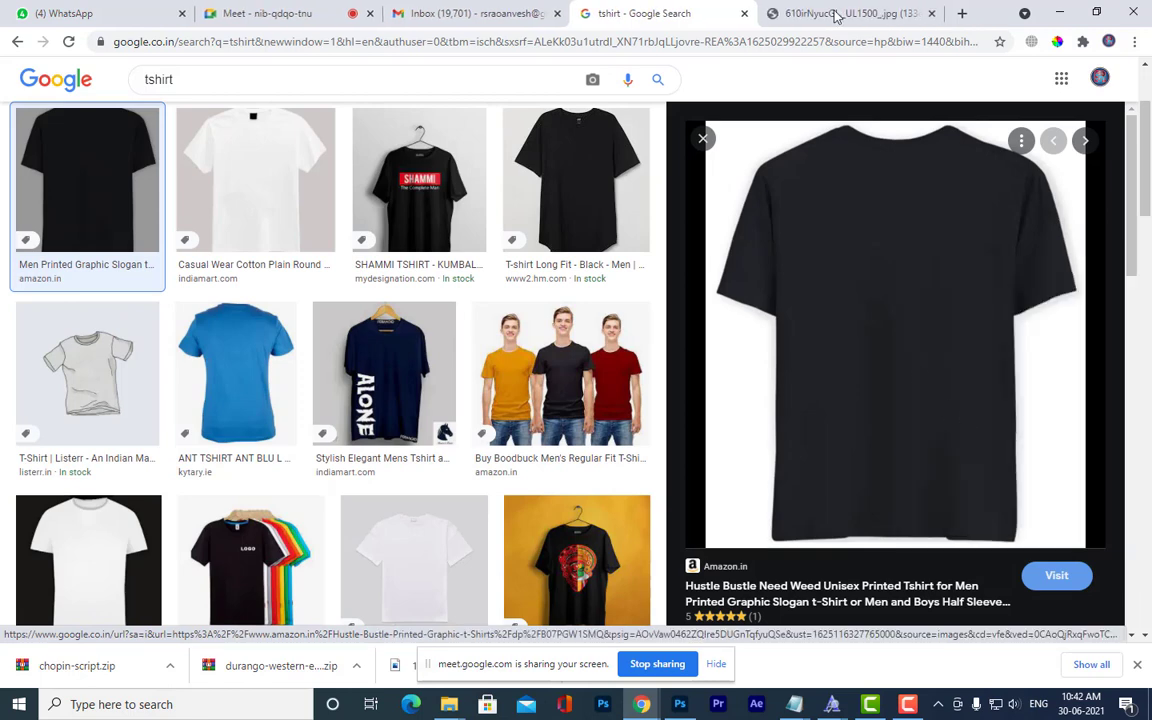
pyautogui.click(845, 13)
# Save the black T-shirt image to the Desktop as a JPEG named tshirt.
pyautogui.rightClick(662, 279)
pyautogui.click(713, 309)
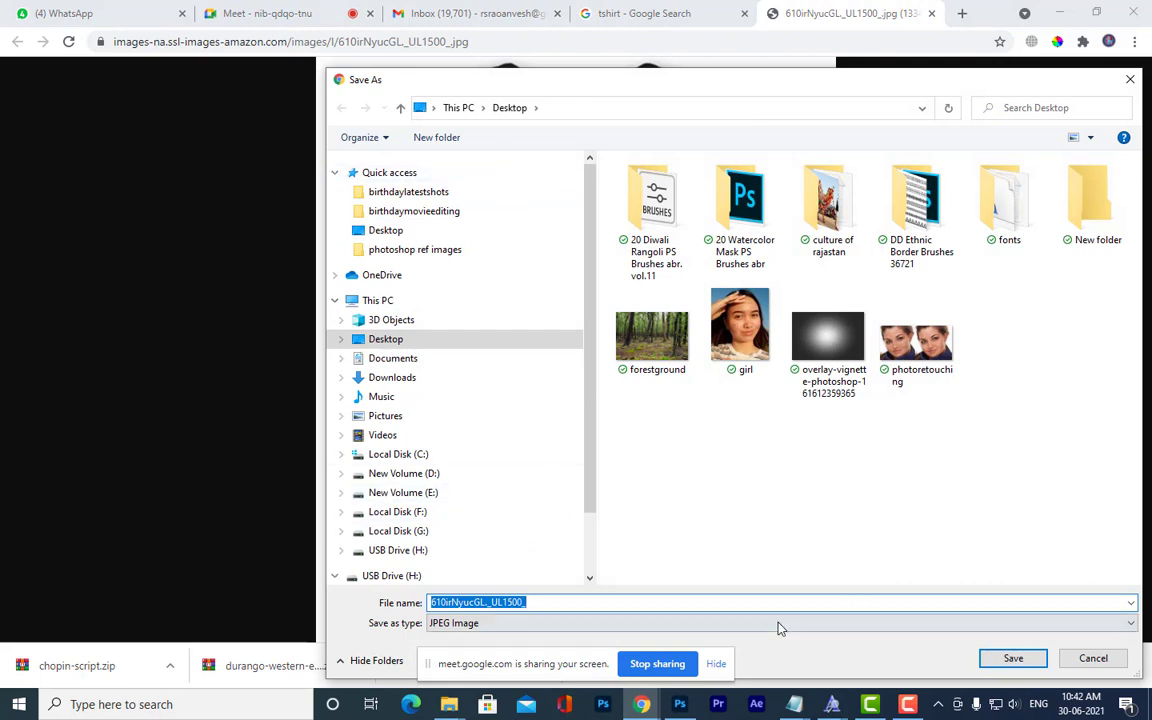
pyautogui.write('ts')
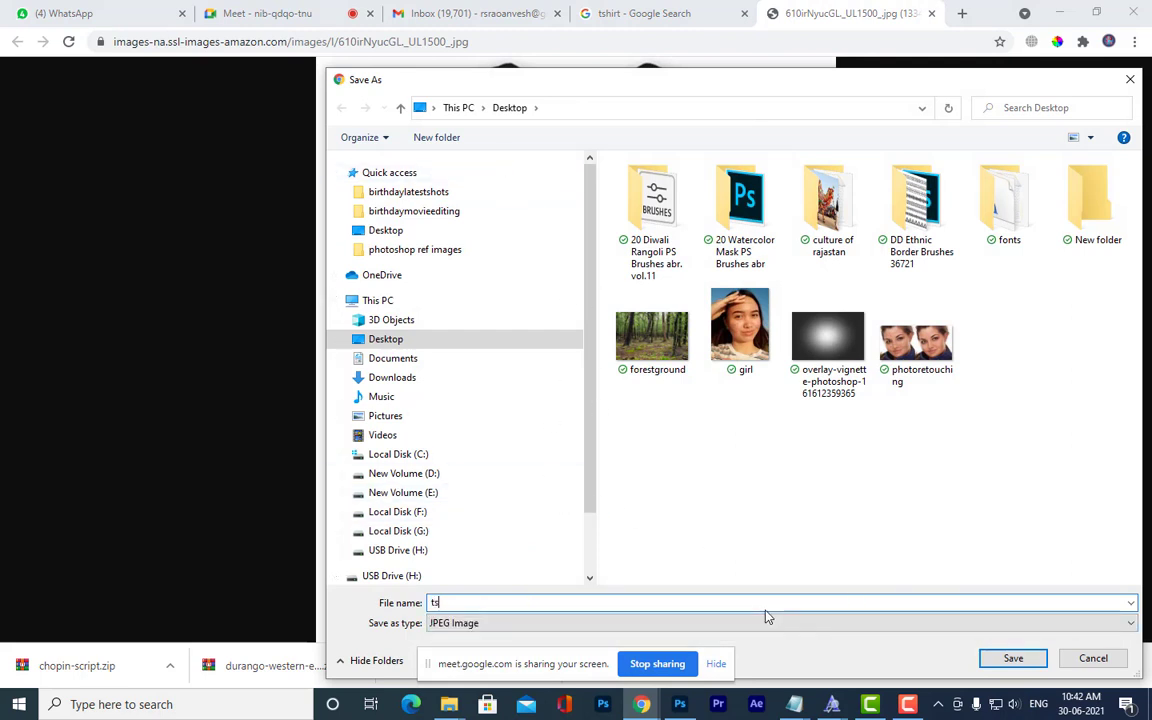
pyautogui.write('hirt')
pyautogui.click(1013, 658)
pyautogui.click(170, 665)
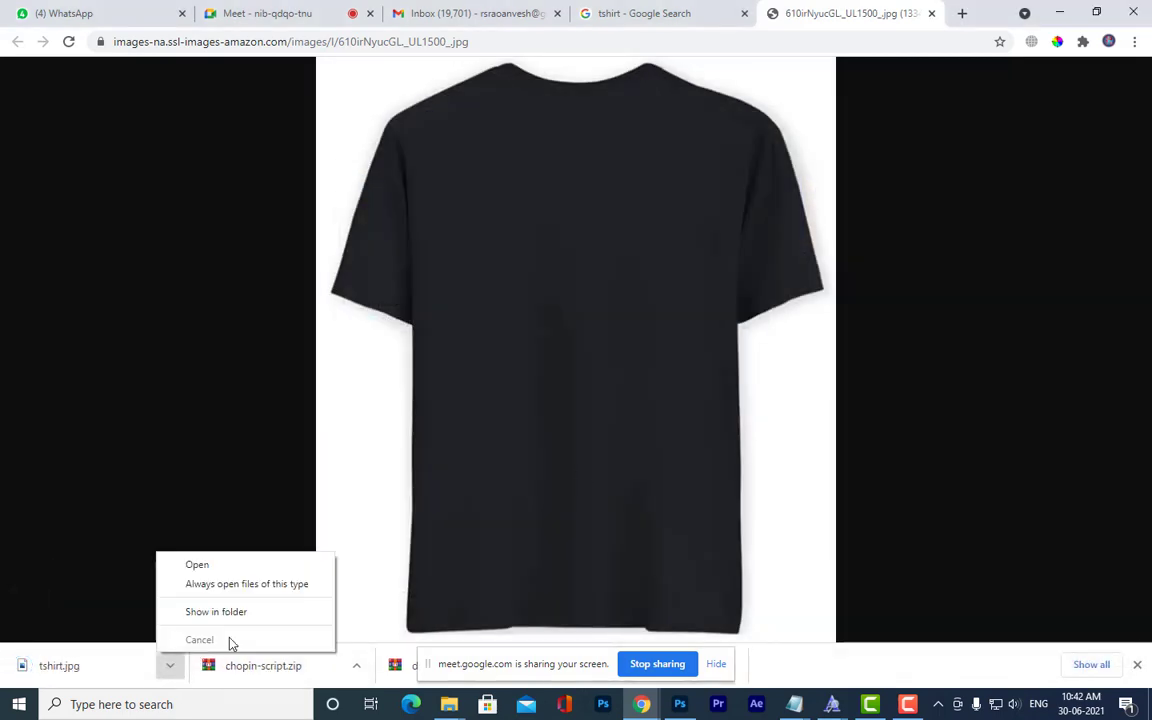
pyautogui.click(239, 612)
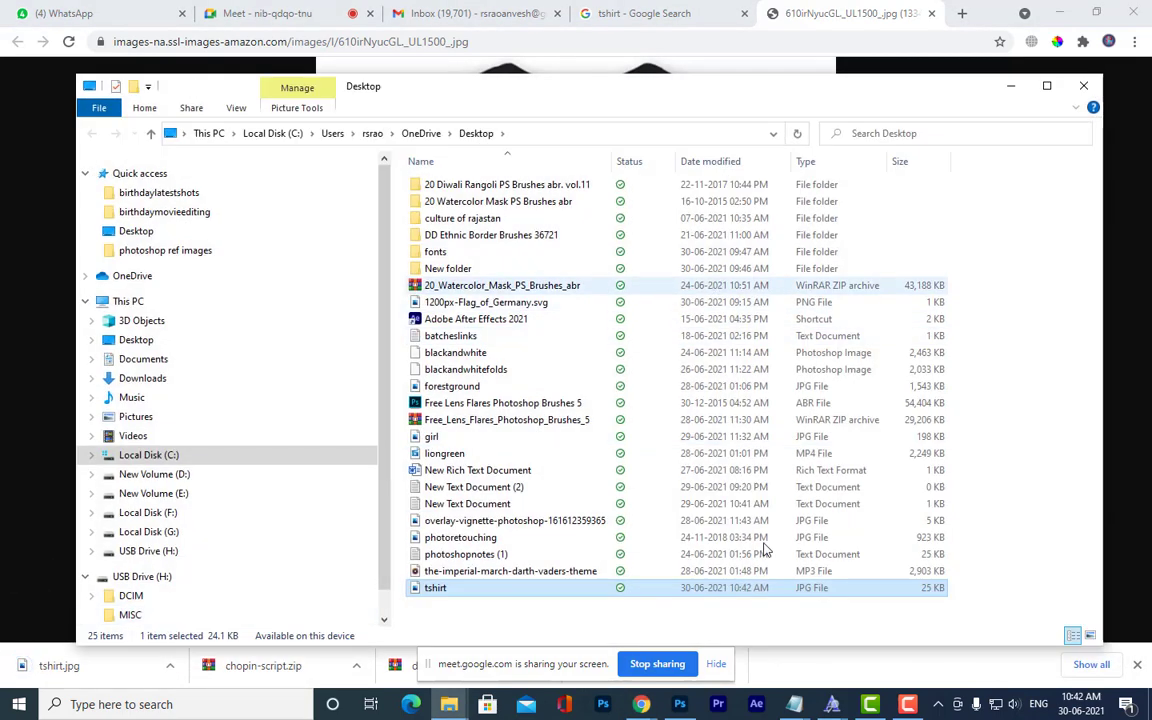
pyautogui.rightClick(442, 592)
pyautogui.moveTo(546, 438)
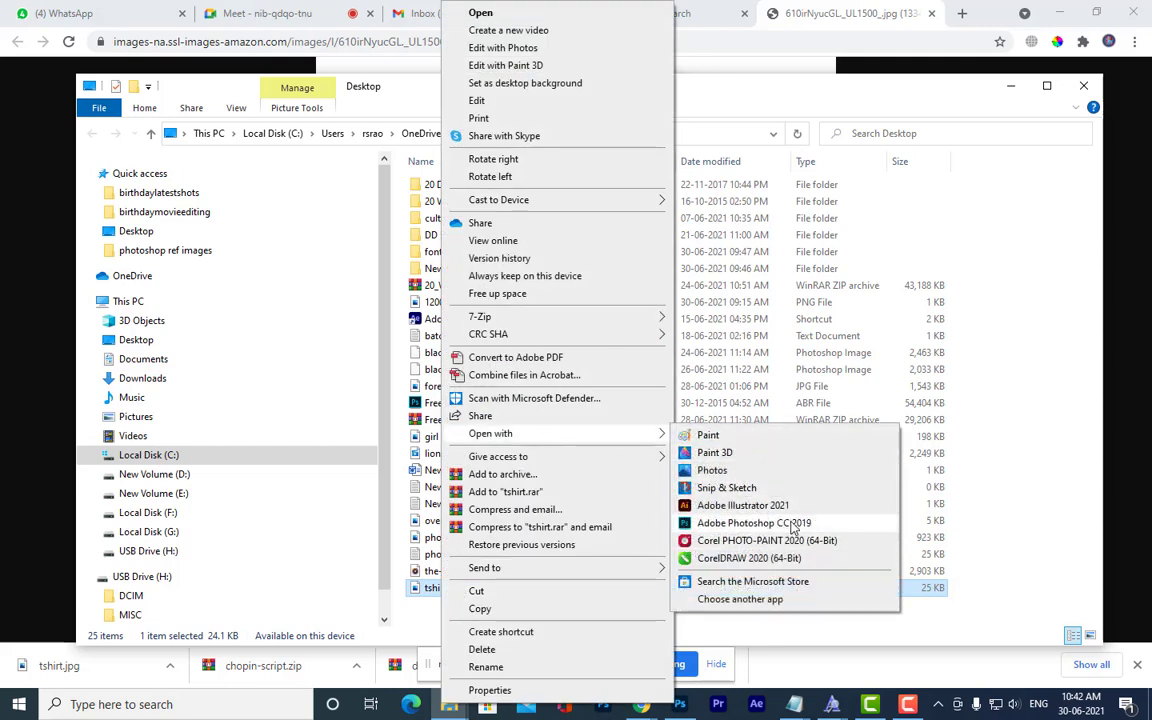
pyautogui.click(419, 592)
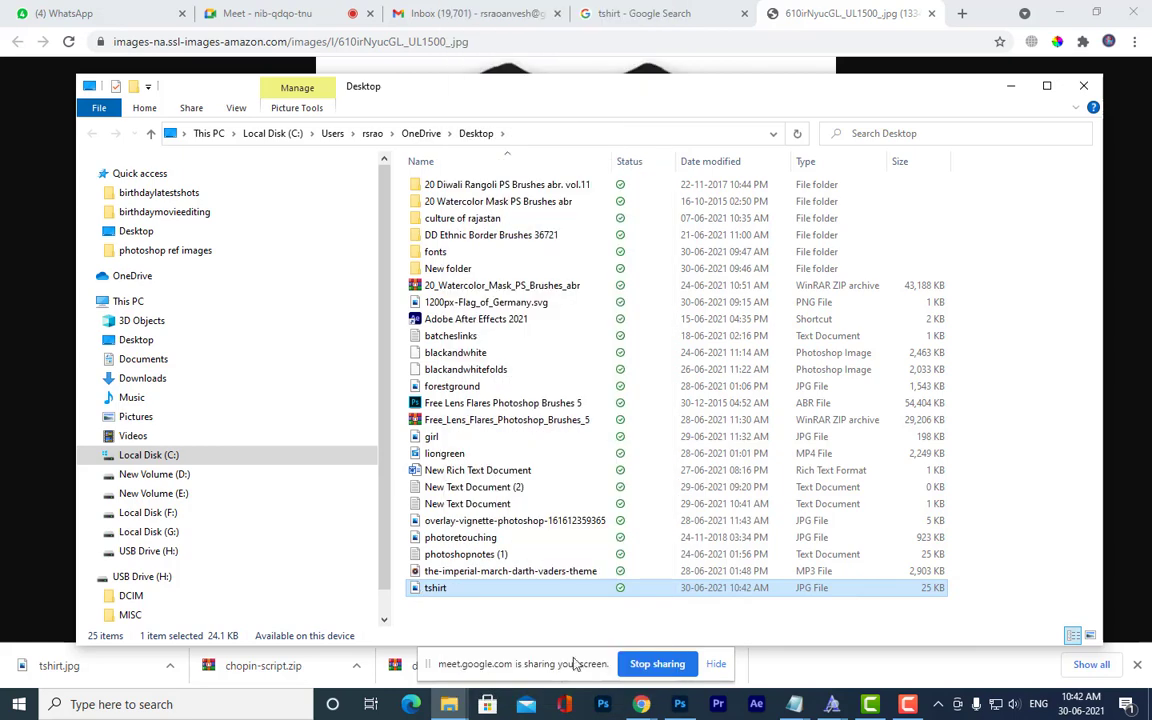
# Switch to Photoshop and open the tshirt image from the Desktop.
pyautogui.click(684, 708)
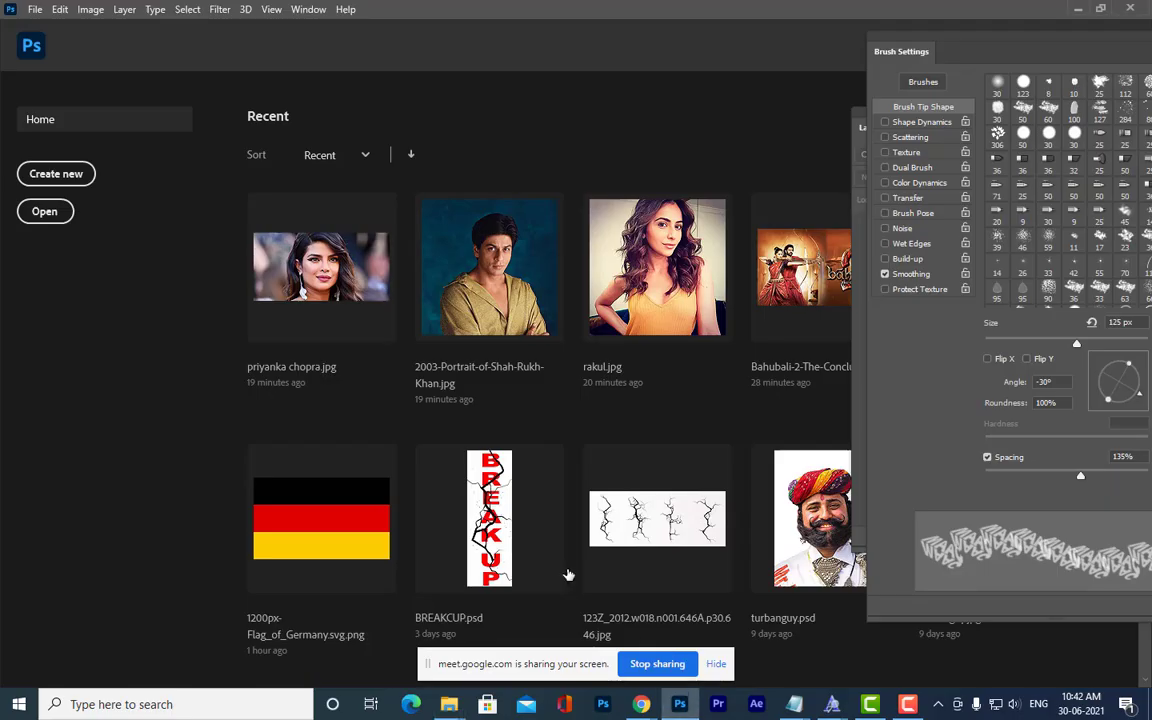
pyautogui.hotkey('ctrl', 'o')
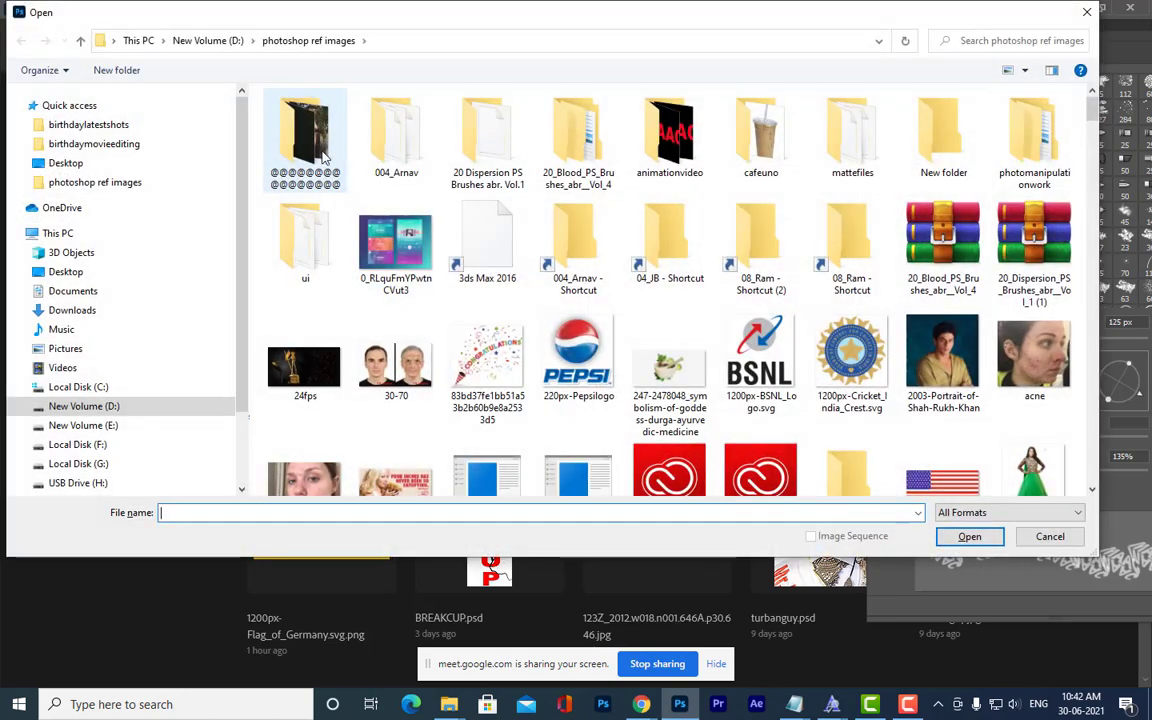
pyautogui.click(63, 273)
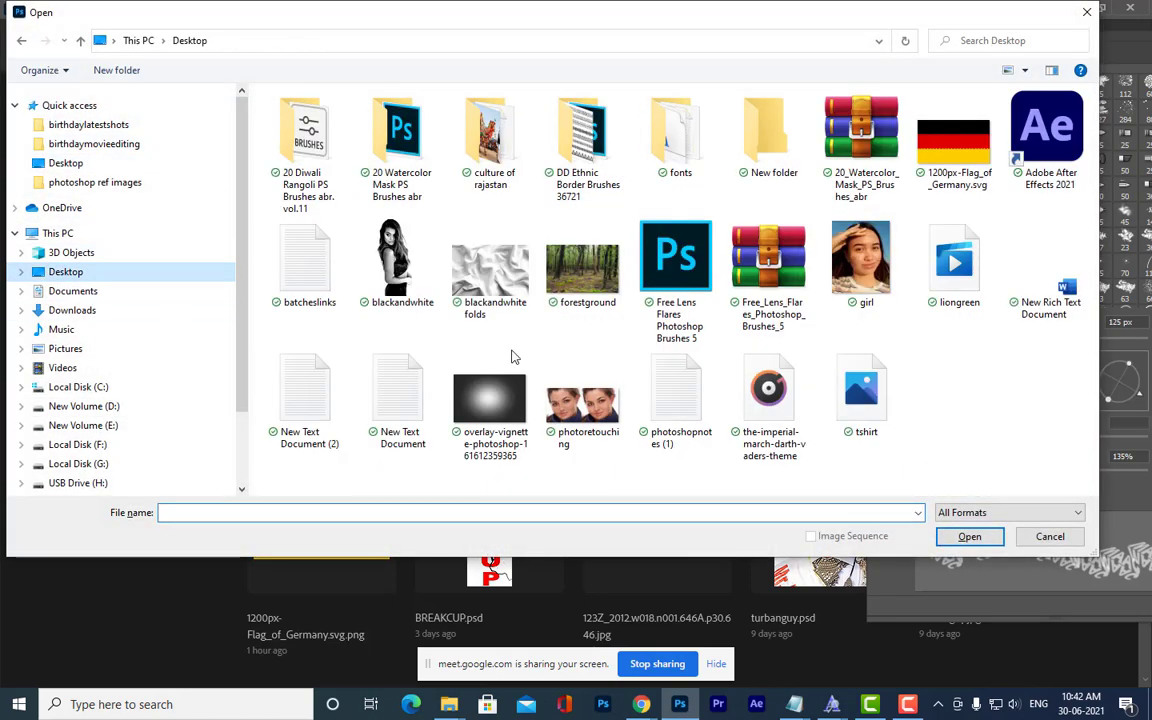
pyautogui.click(888, 408)
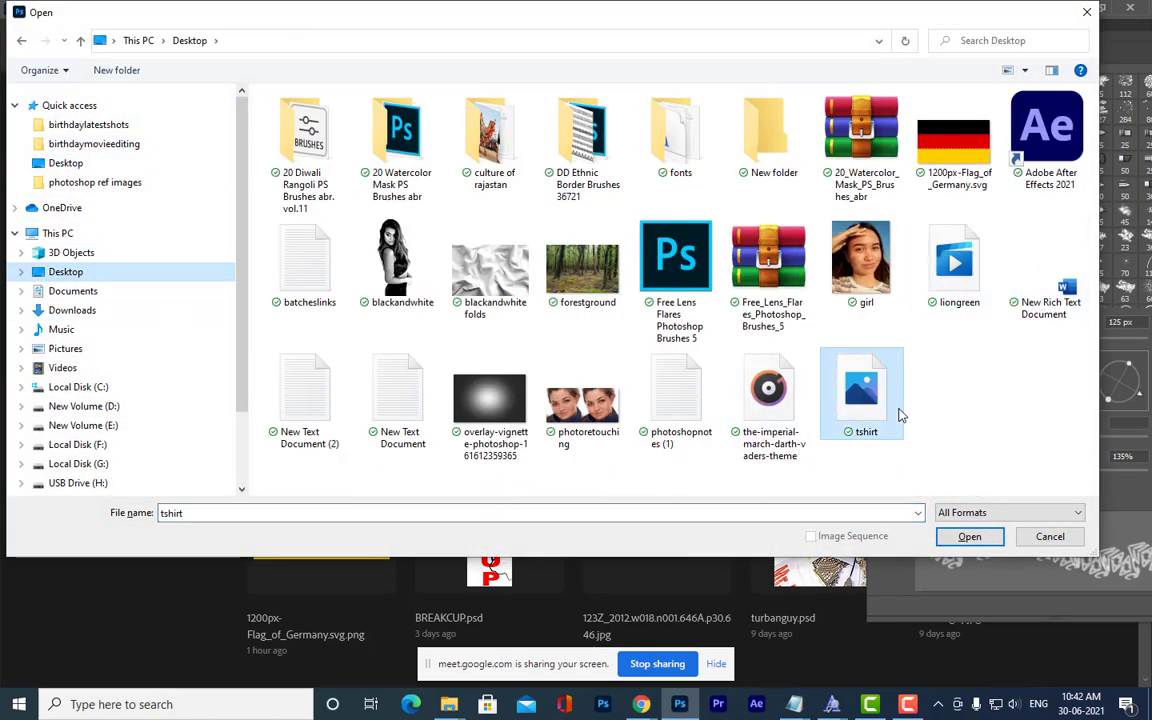
pyautogui.click(966, 536)
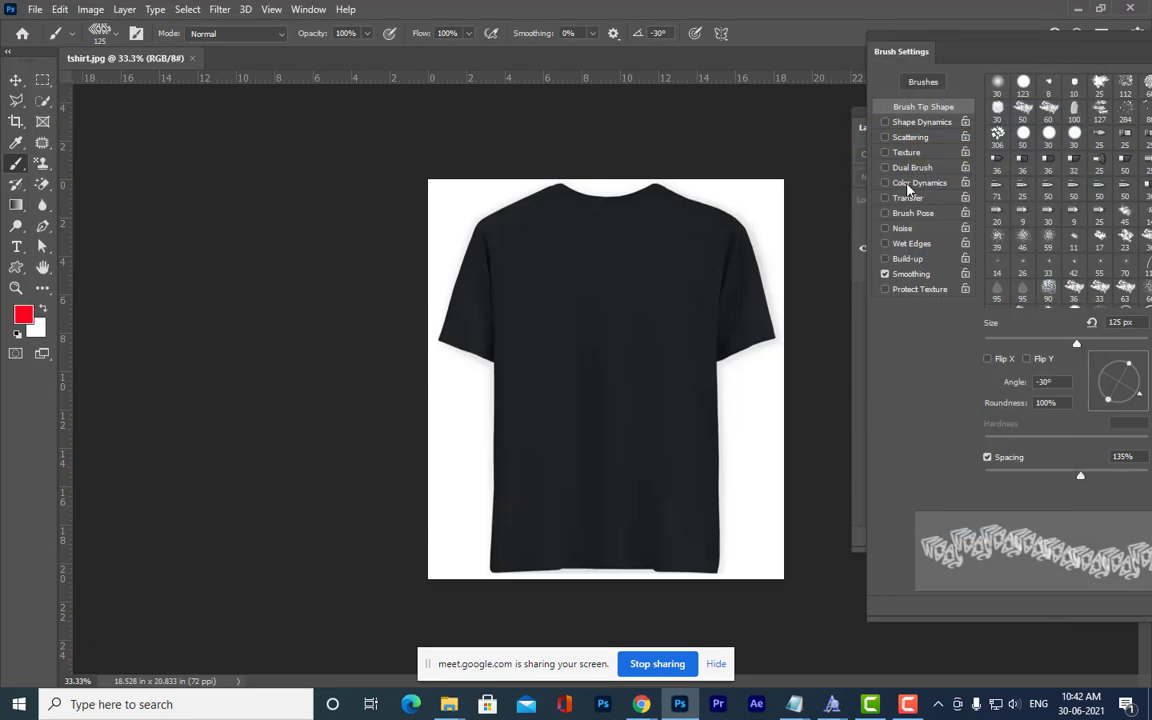
# Float the tshirt.jpg document in its own window and enlarge that window.
pyautogui.moveTo(108, 58); pyautogui.dragTo(170, 100)
pyautogui.press('v')
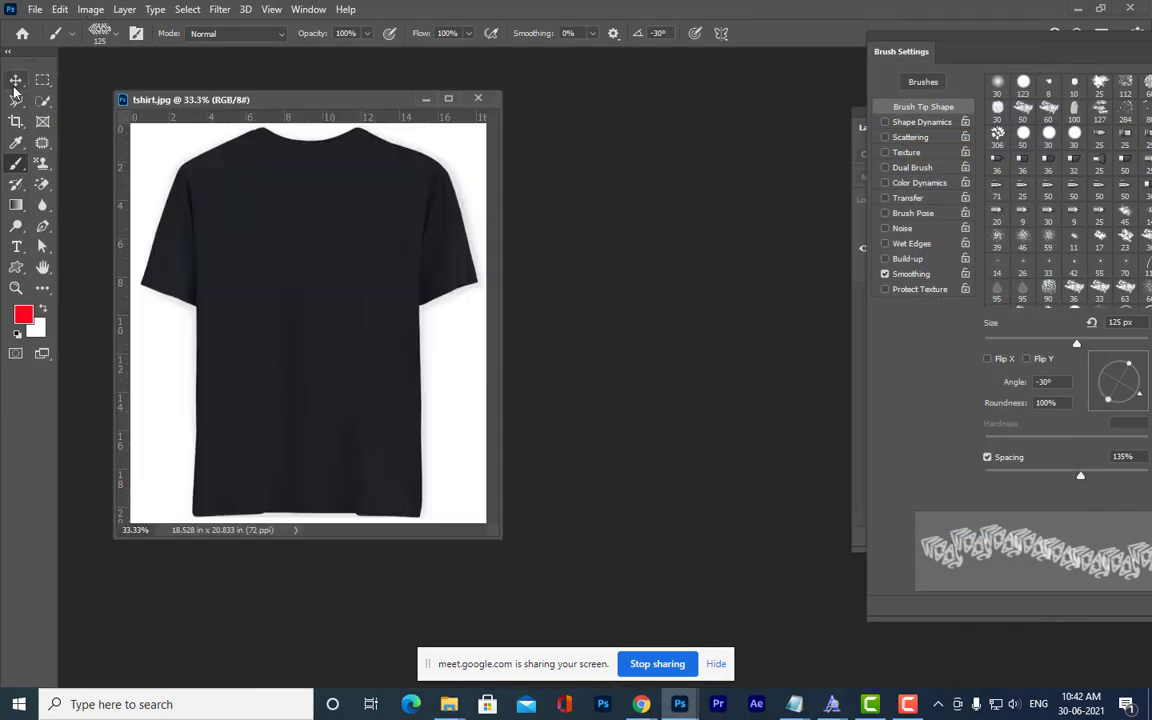
pyautogui.moveTo(495, 533); pyautogui.dragTo(596, 580)
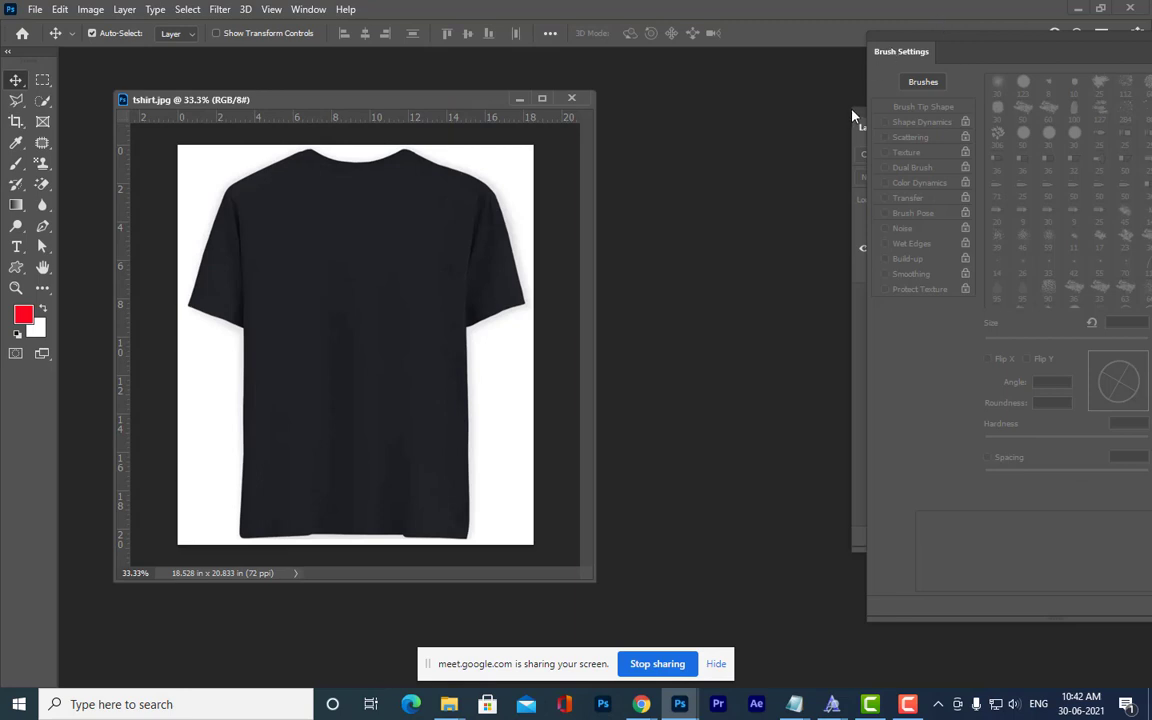
# Convert the locked Background layer into a regular layer named Layer 0 and enlarge the document window further.
pyautogui.moveTo(852, 116); pyautogui.dragTo(697, 135)
pyautogui.doubleClick(838, 270)
pyautogui.click(732, 112)
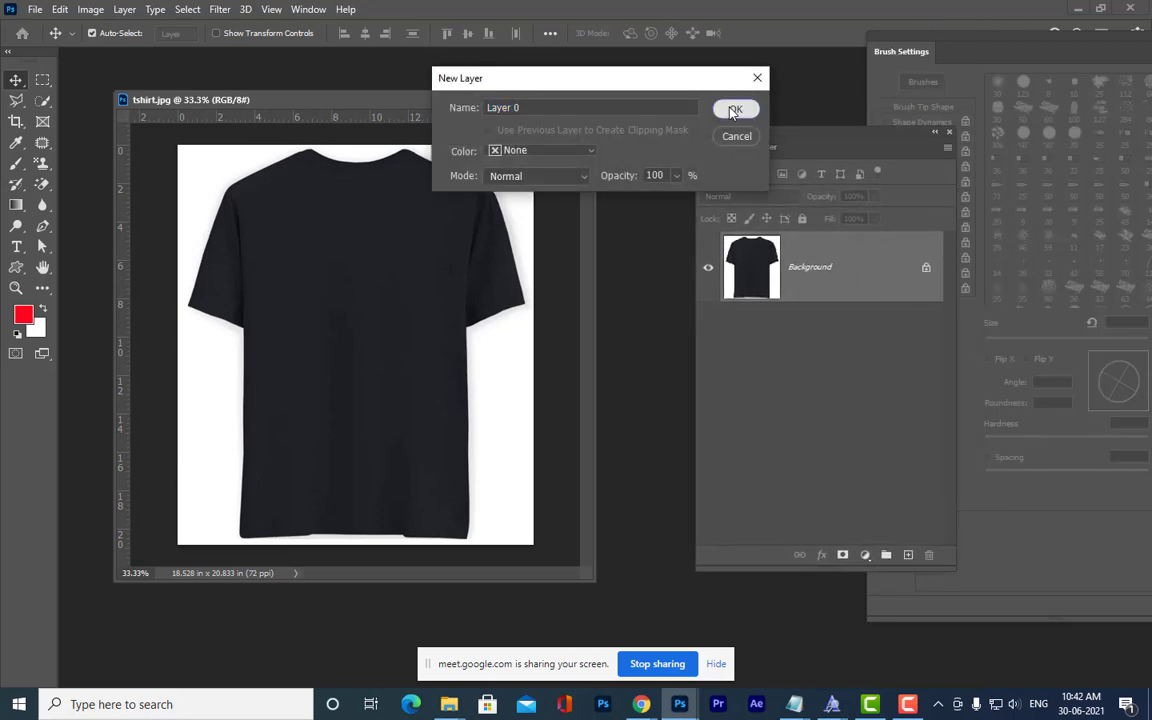
pyautogui.moveTo(795, 129); pyautogui.dragTo(866, 116)
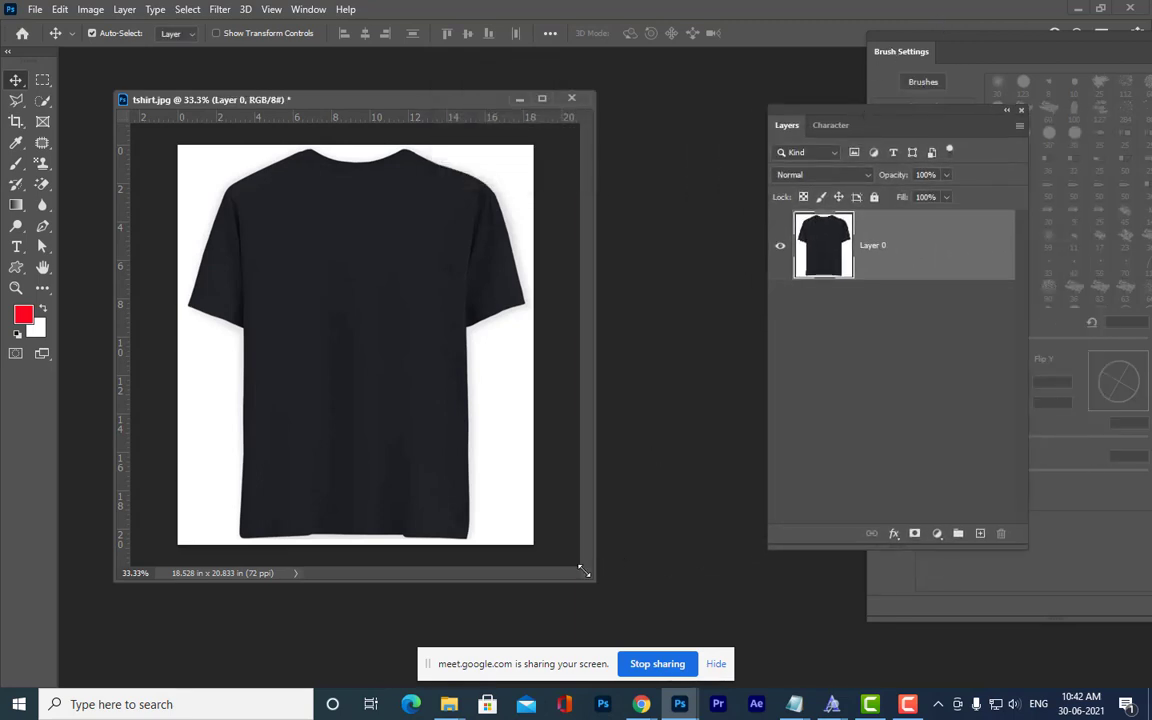
pyautogui.moveTo(584, 571); pyautogui.dragTo(787, 624)
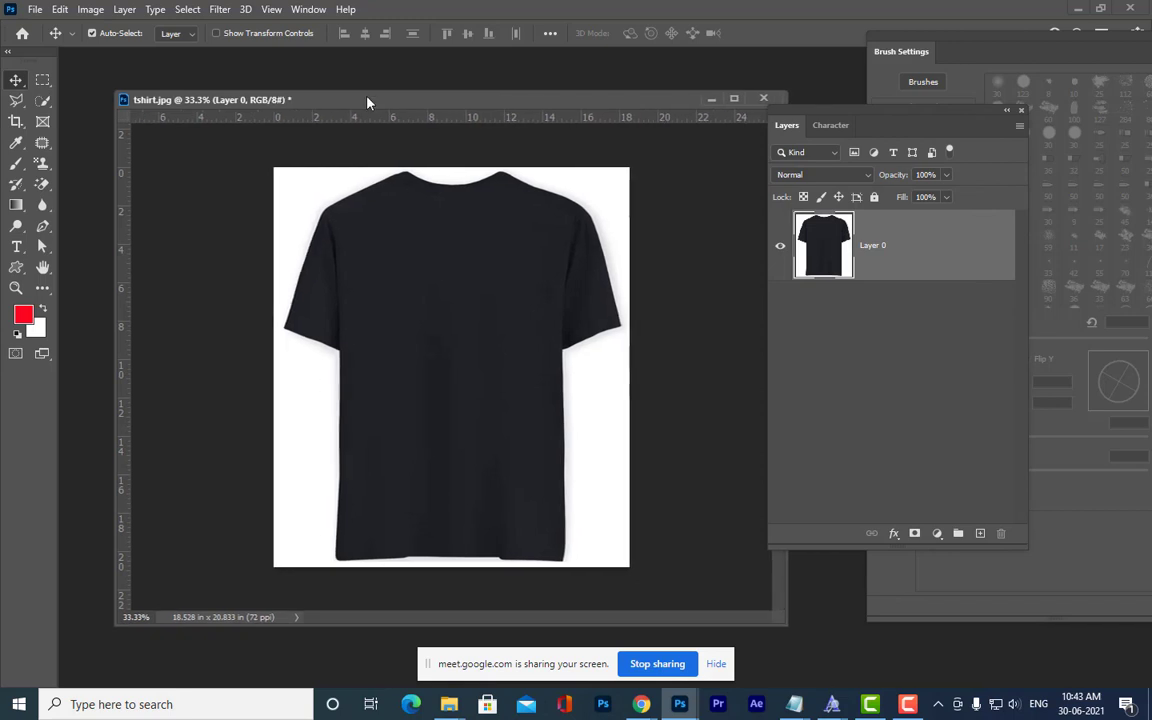
pyautogui.moveTo(367, 103); pyautogui.dragTo(384, 86)
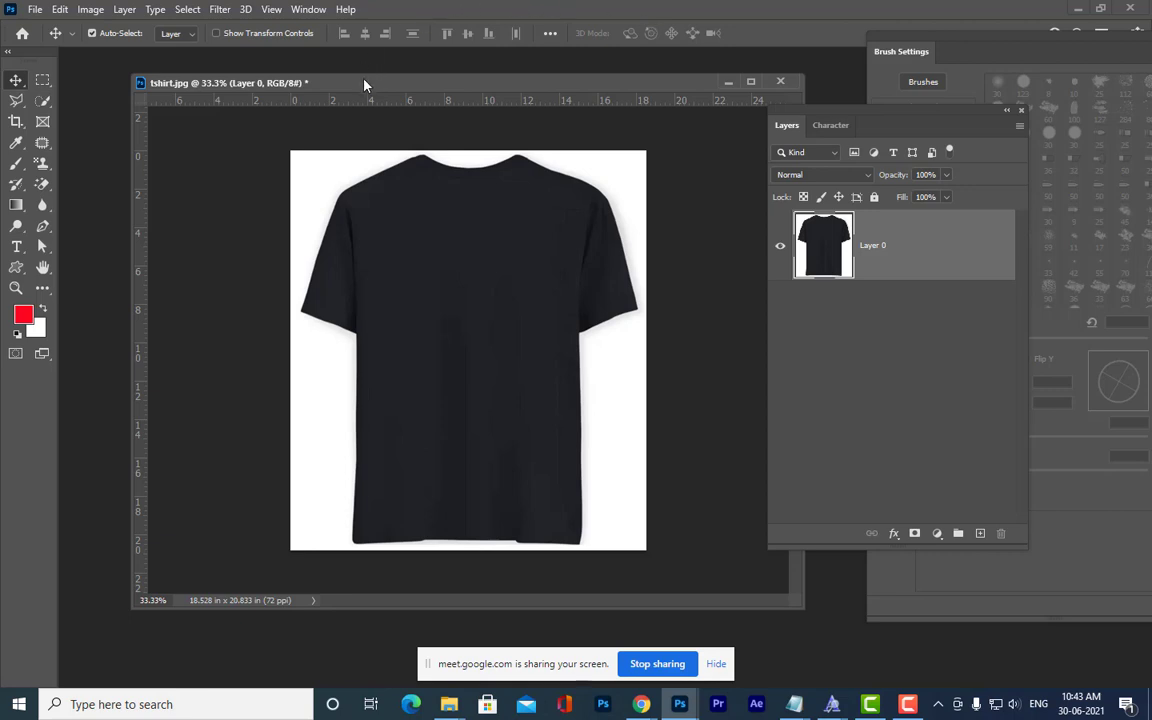
pyautogui.moveTo(364, 85); pyautogui.dragTo(377, 85)
# Select the white background around the T-shirt with the Magic Wand Tool at tolerance 60, delete it and deselect.
pyautogui.click(43, 96)
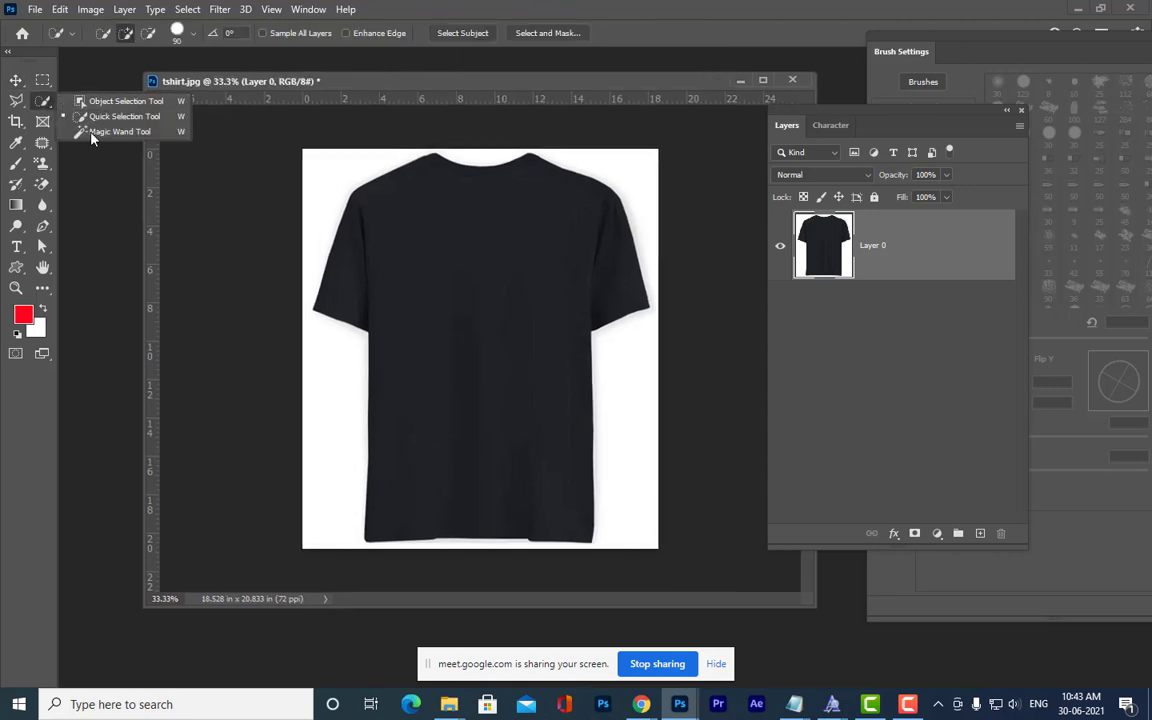
pyautogui.click(84, 121)
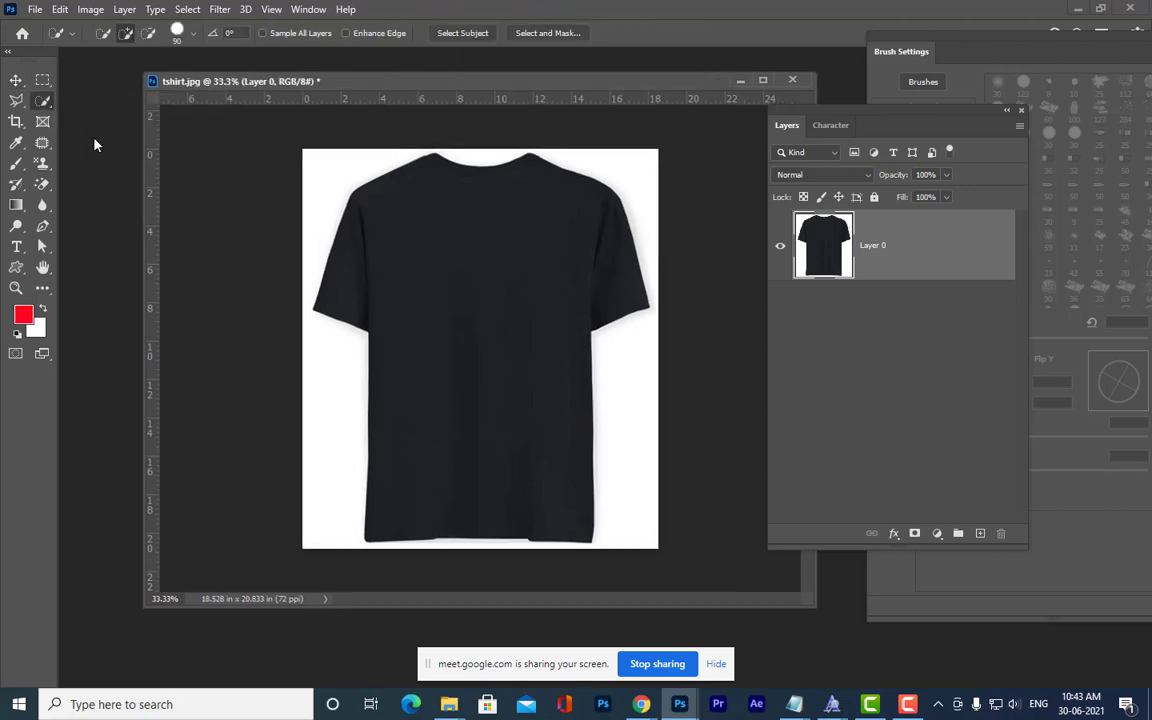
pyautogui.click(327, 168)
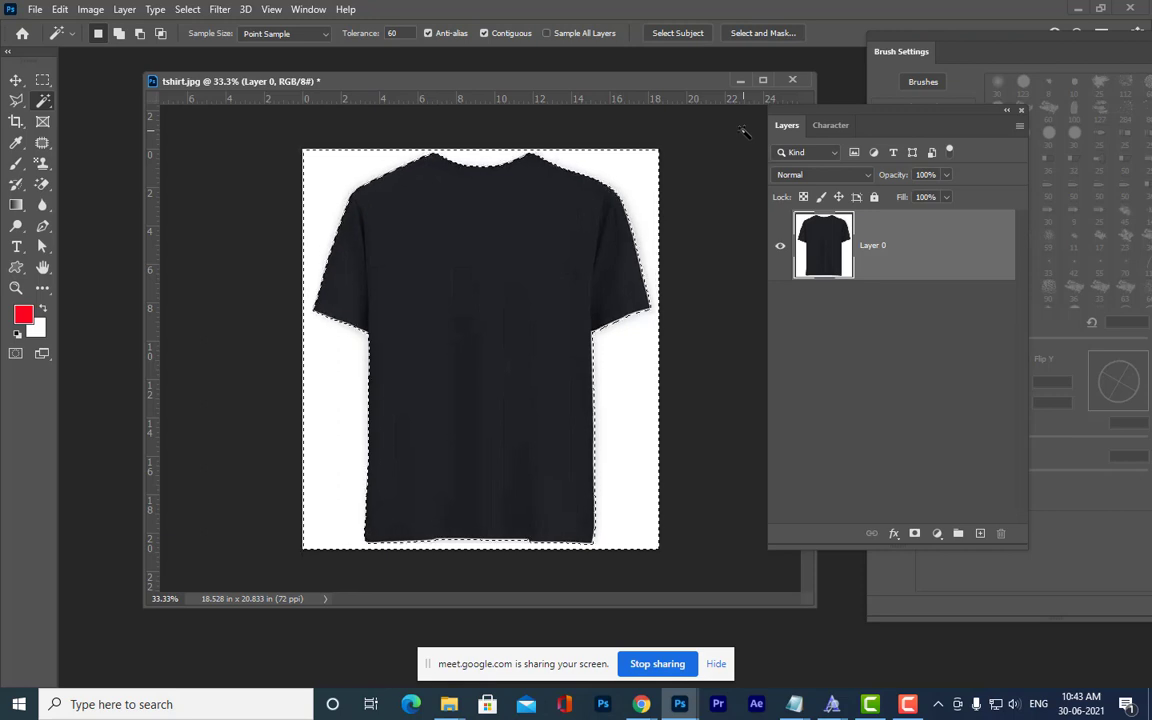
pyautogui.press('Delete')
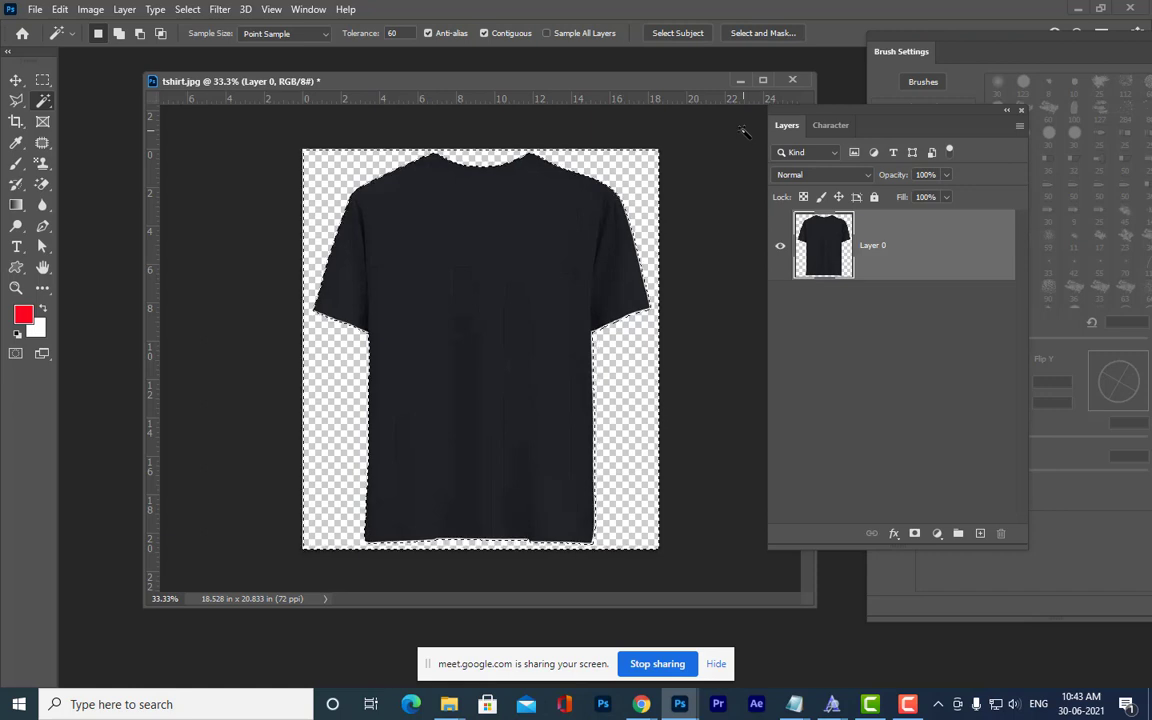
pyautogui.hotkey('ctrl', 'd')
# Undo the Magic Wand background deletion together with its selection.
pyautogui.hotkey('ctrl', 'z')
pyautogui.hotkey('ctrl', 'z')
pyautogui.hotkey('ctrl', 'z')
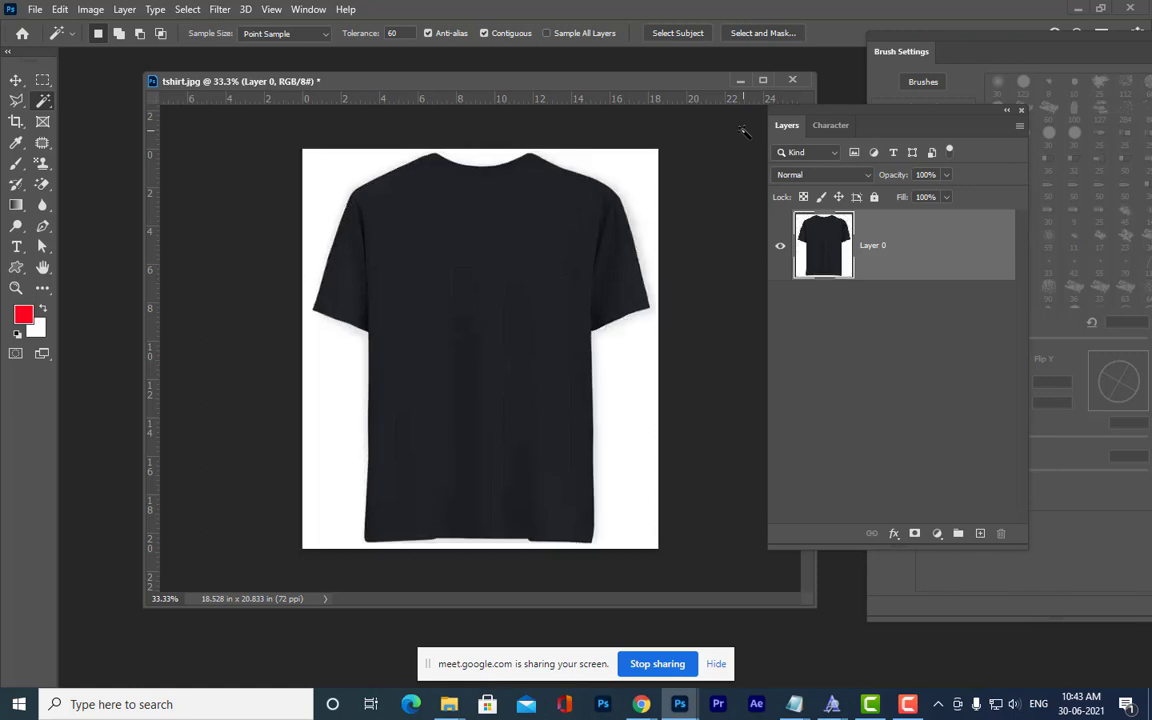
# Activate the Magic Eraser Tool and shift the T-shirt document window slightly.
pyautogui.click(42, 184)
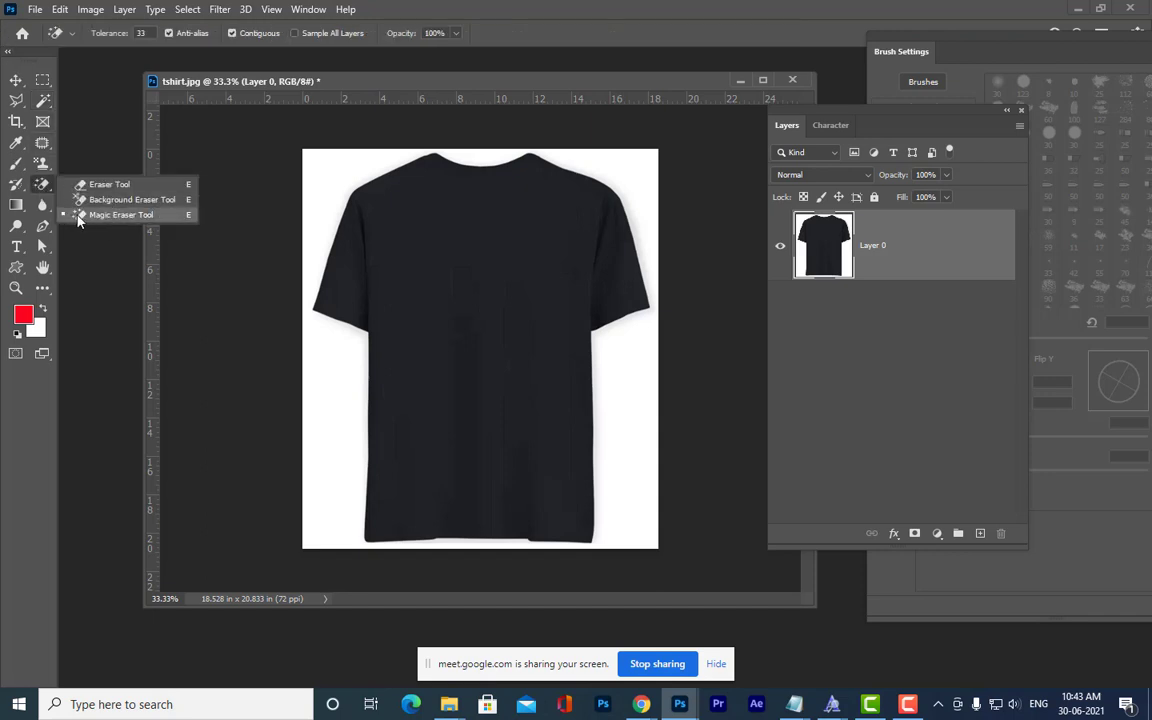
pyautogui.click(133, 215)
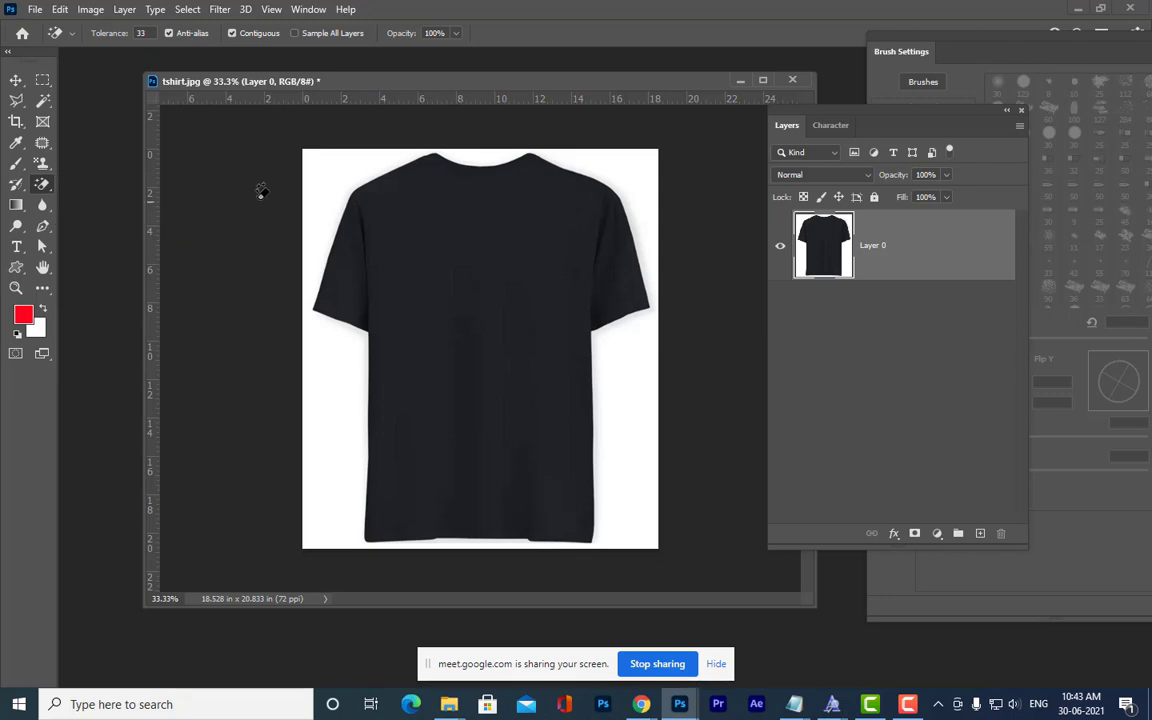
pyautogui.moveTo(286, 83); pyautogui.dragTo(274, 86)
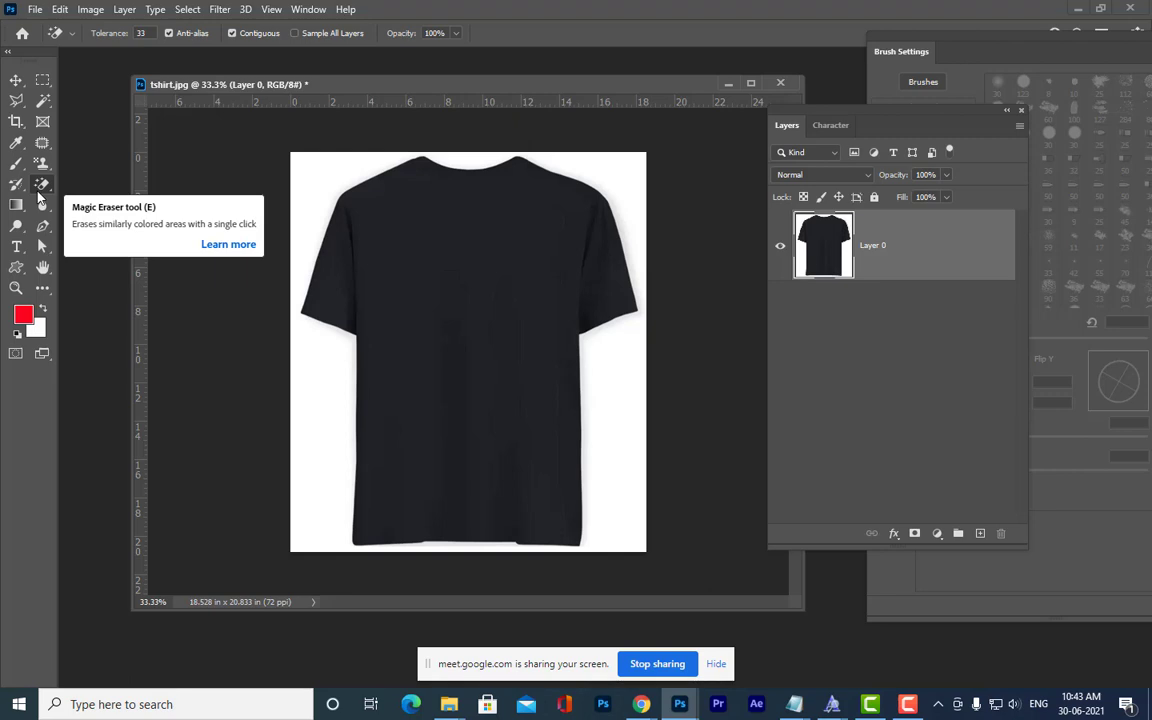
# Select the white area around the T-shirt with the Magic Wand Tool again and clear the selection.
pyautogui.click(43, 95)
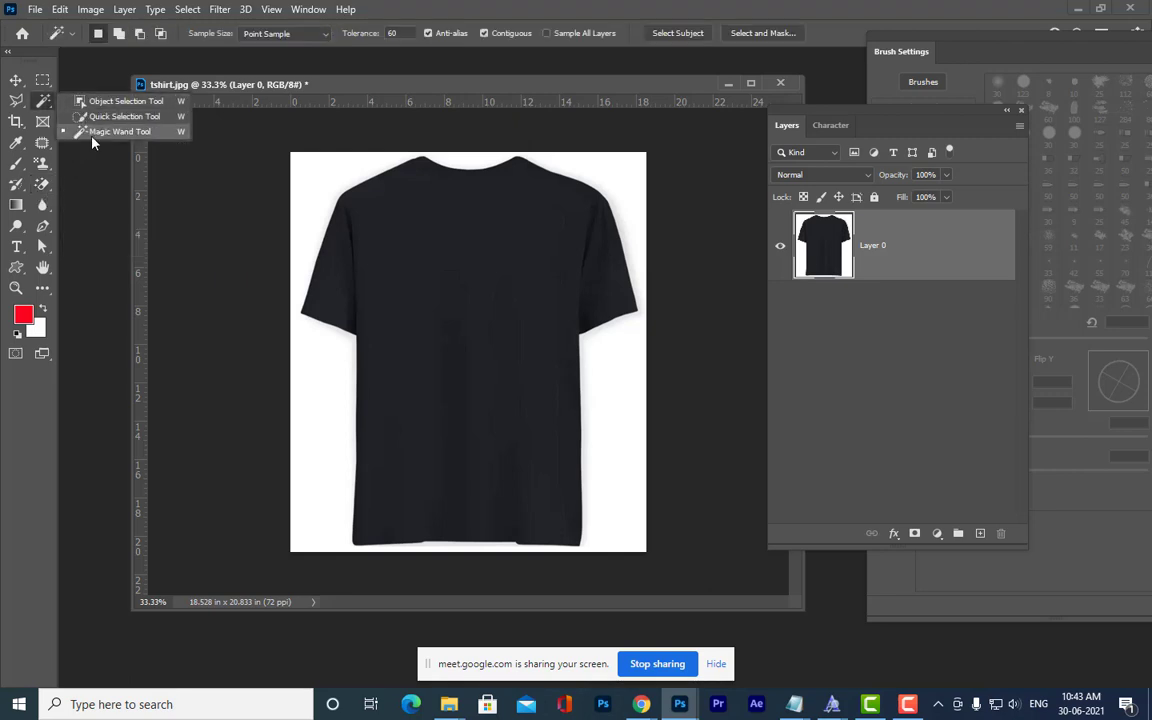
pyautogui.click(92, 143)
pyautogui.click(313, 184)
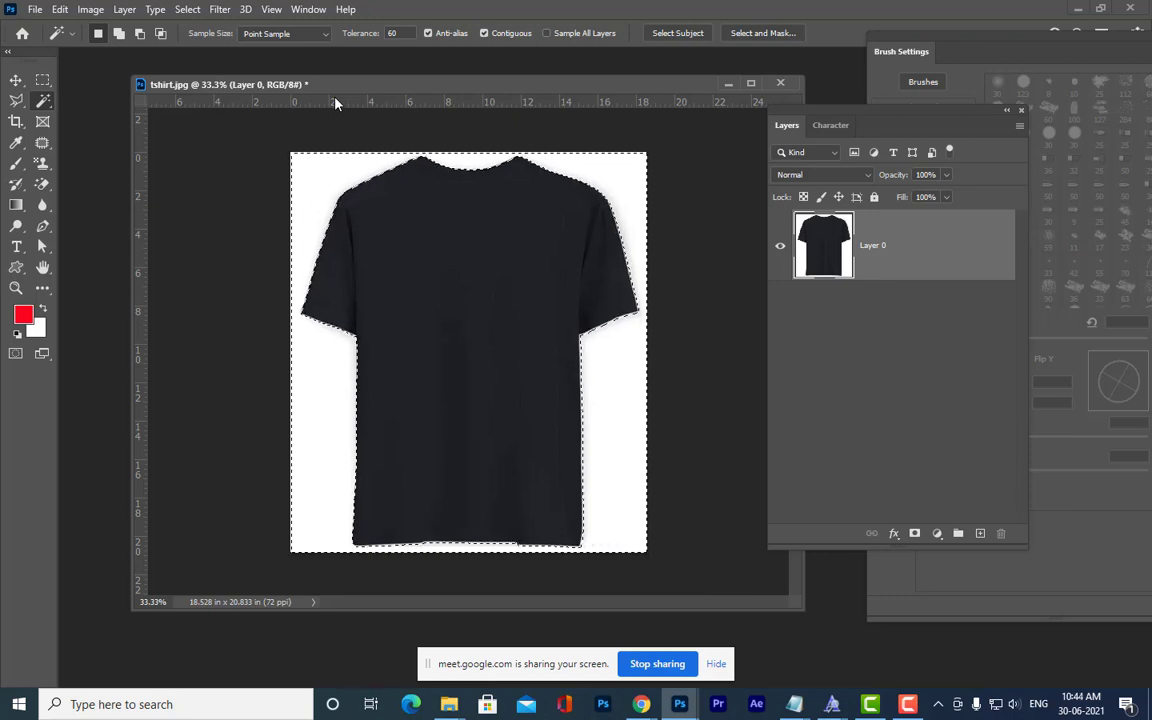
pyautogui.hotkey('ctrl', 'd')
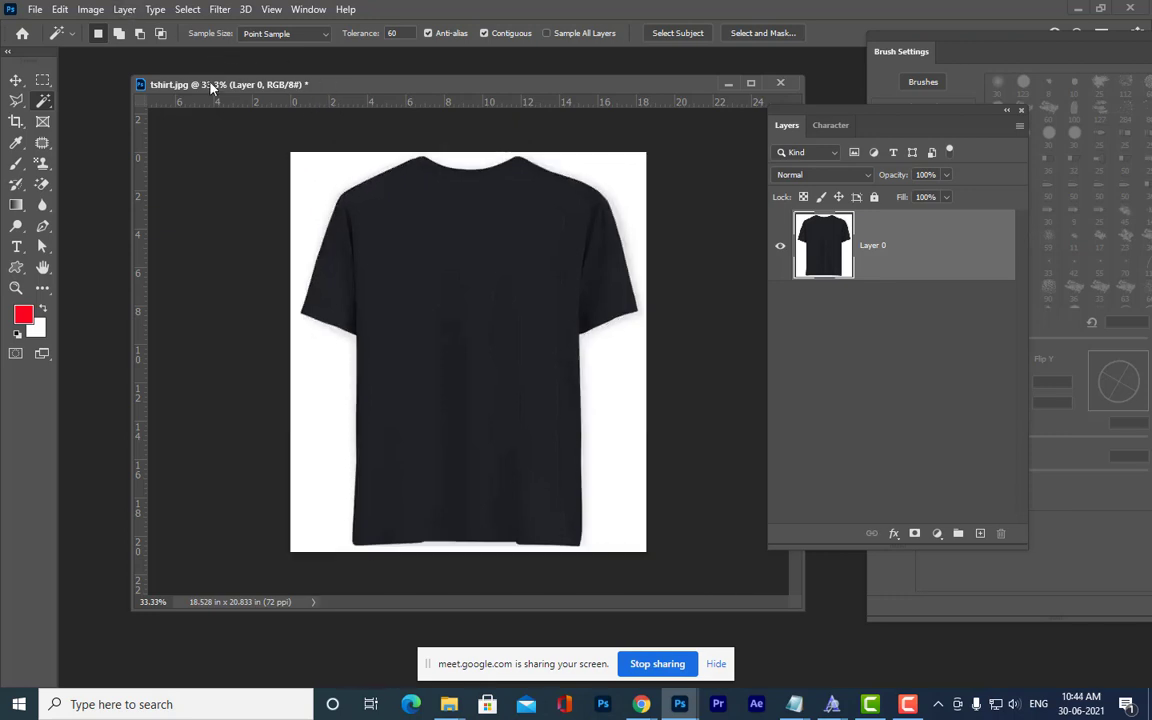
# Erase the white background around the T-shirt with the Magic Eraser Tool at tolerance 33 and 100% opacity.
pyautogui.moveTo(189, 75); pyautogui.dragTo(199, 69)
pyautogui.click(40, 185)
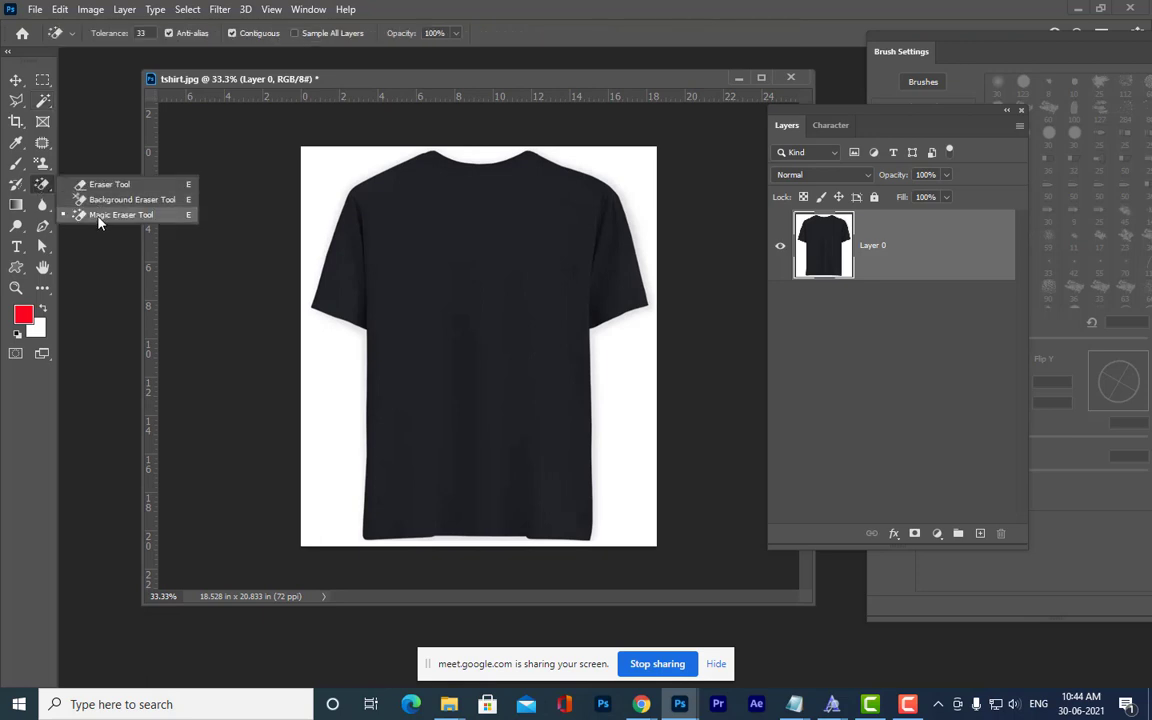
pyautogui.click(98, 217)
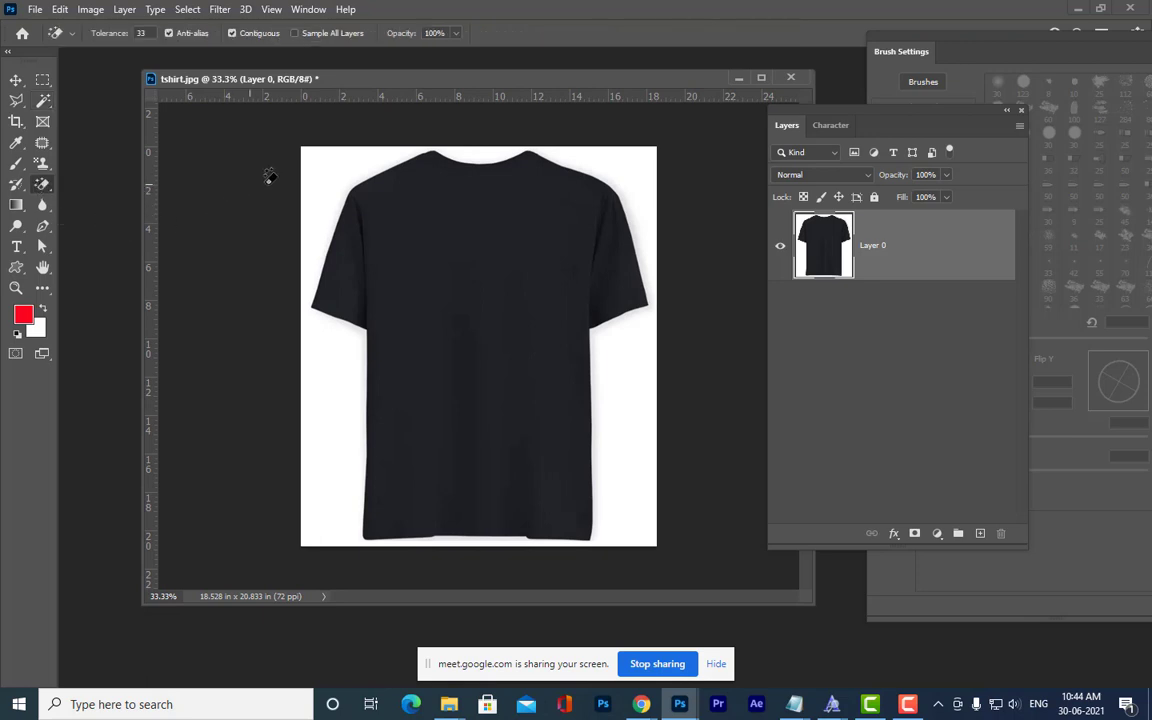
pyautogui.click(318, 162)
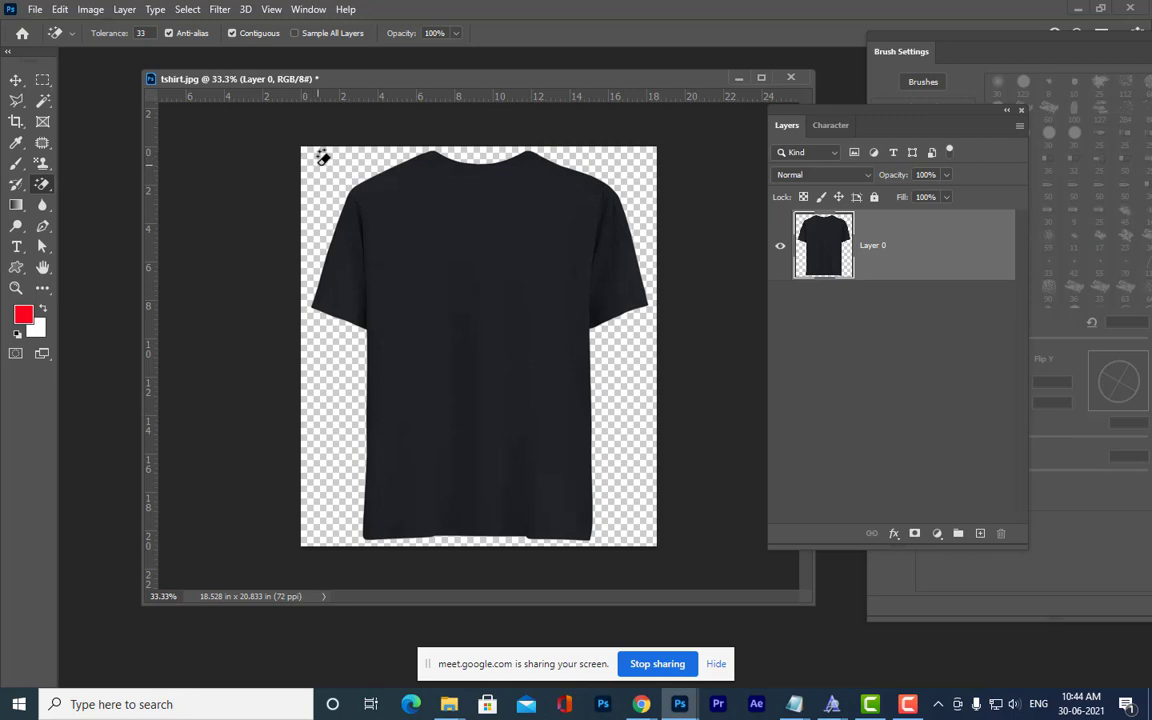
pyautogui.click(16, 80)
pyautogui.moveTo(408, 82)
pyautogui.mouseDown()
pyautogui.moveTo(383, 74)
pyautogui.moveTo(396, 75)
pyautogui.mouseUp()
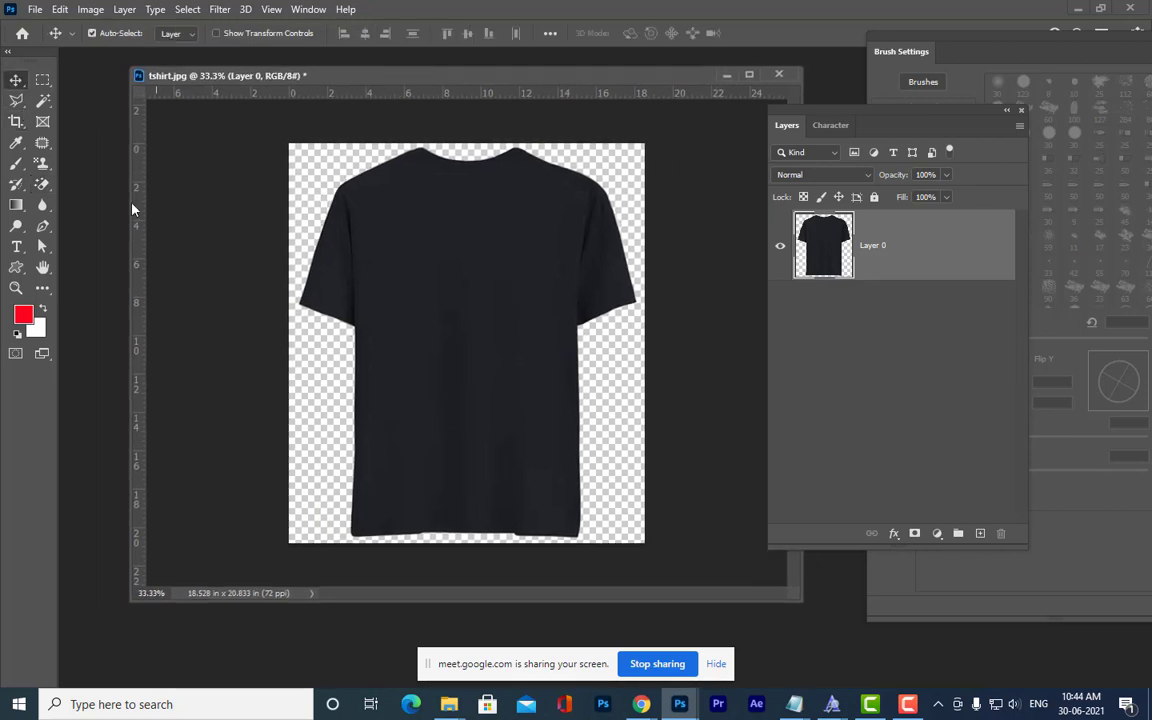
# Activate the Brush Tool and add a new empty layer above the T-shirt layer.
pyautogui.click(19, 163)
pyautogui.click(88, 165)
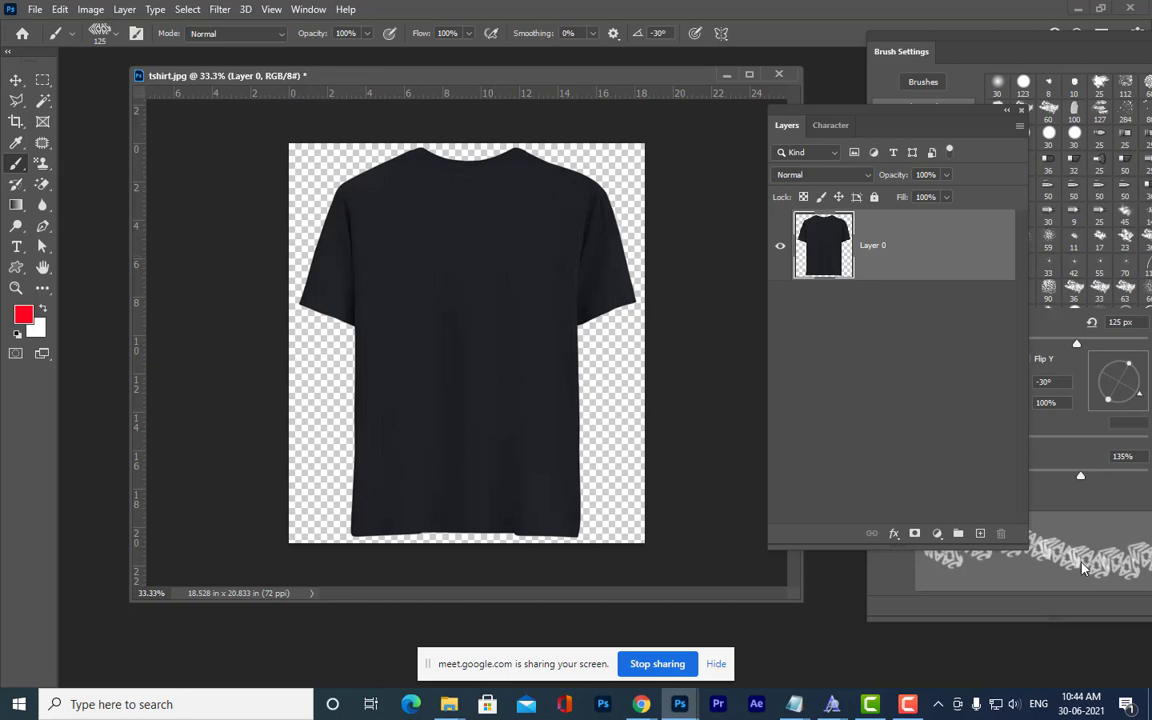
pyautogui.click(980, 533)
pyautogui.moveTo(868, 118); pyautogui.dragTo(926, 113)
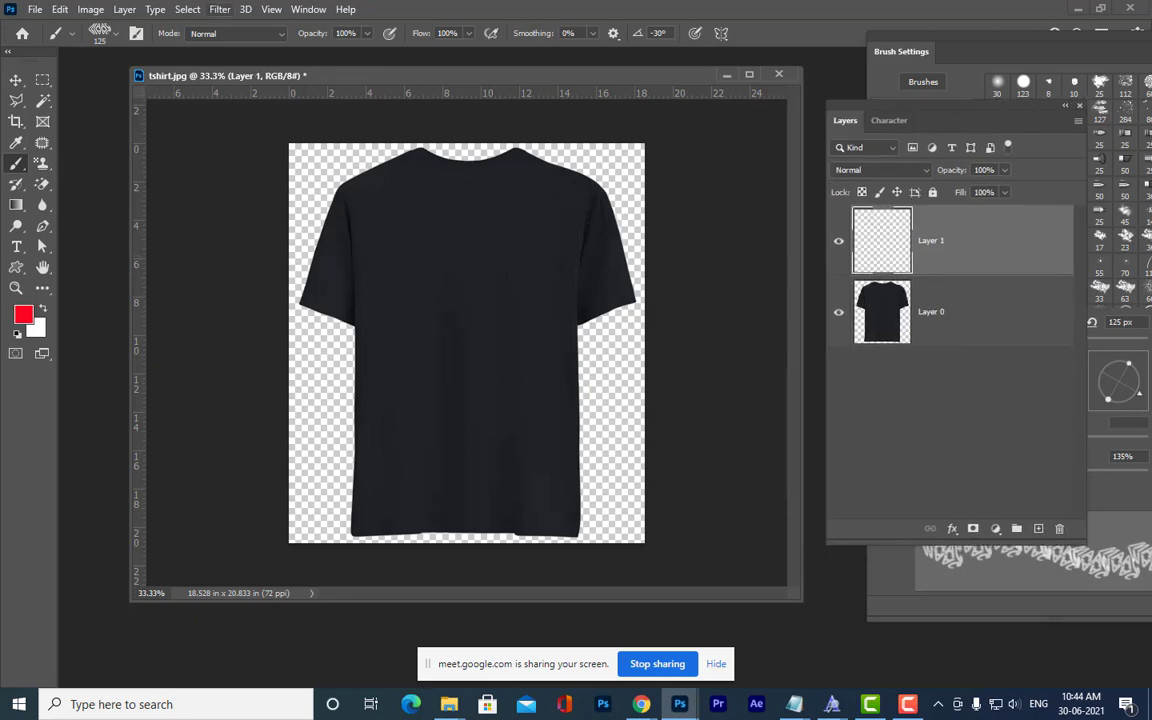
pyautogui.moveTo(409, 80); pyautogui.dragTo(443, 76)
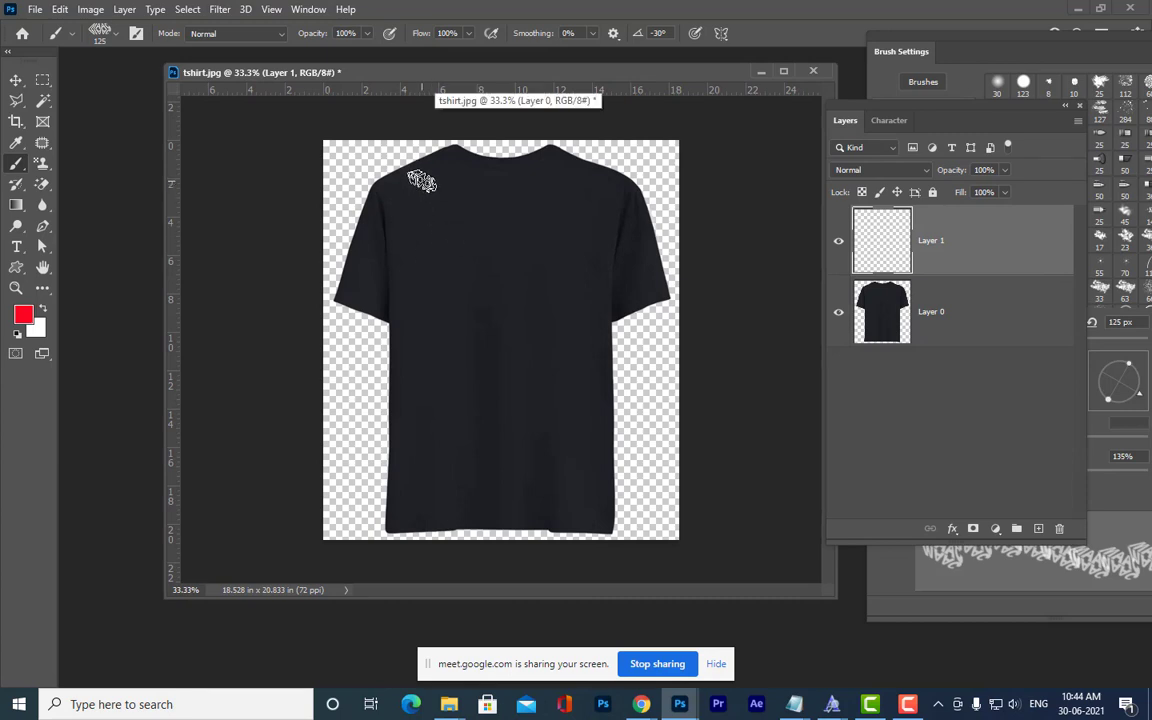
# Try a red vertical stroke with the 125 px custom brush down the T-shirt's left side and undo it.
pyautogui.moveTo(420, 183)
pyautogui.mouseDown()
pyautogui.moveTo(404, 406)
pyautogui.moveTo(412, 470)
pyautogui.mouseUp()
pyautogui.hotkey('ctrl', 'z')
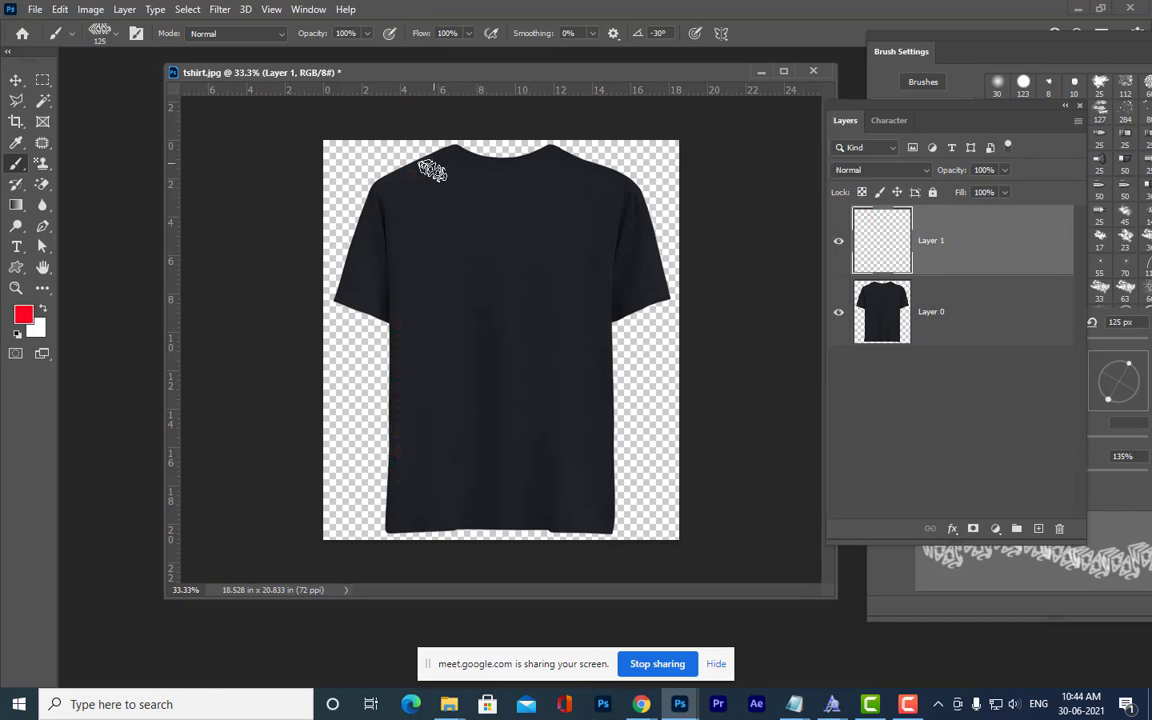
# Reduce the custom brush size to 70 px.
pyautogui.press('[')
pyautogui.press('[')
pyautogui.press('[')
pyautogui.press('[')
pyautogui.press('[')
pyautogui.press('[')
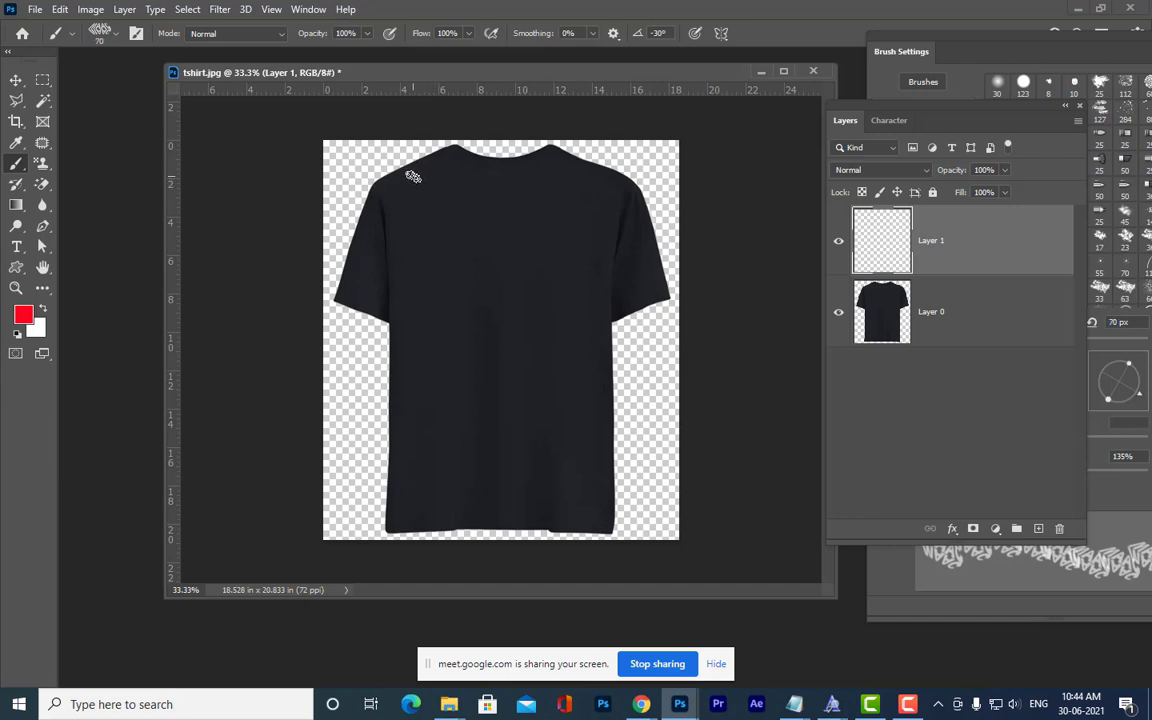
# Set the custom brush to 60 px at 15°, try a red stroke down the T-shirt's left side, and undo it.
pyautogui.press(']')
pyautogui.hotkey('shift', 'Left')
pyautogui.hotkey('shift', 'Left')
pyautogui.hotkey('shift', 'Left')
pyautogui.hotkey('shift', 'Left')
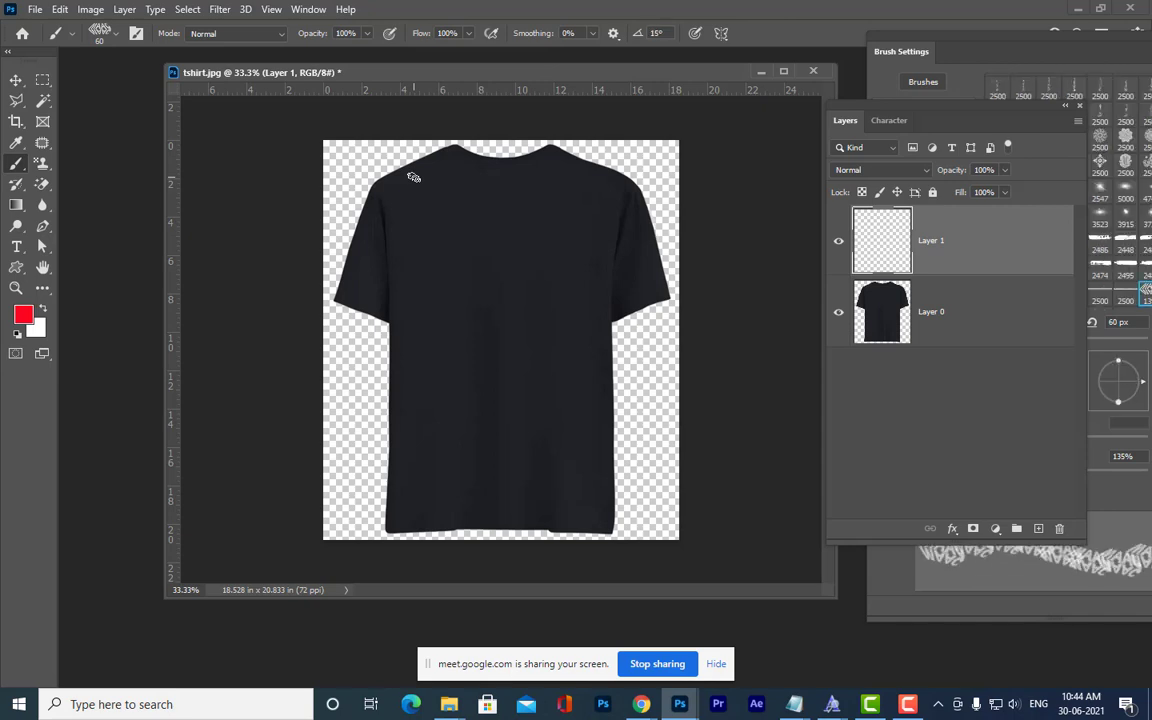
pyautogui.hotkey('shift', 'Right')
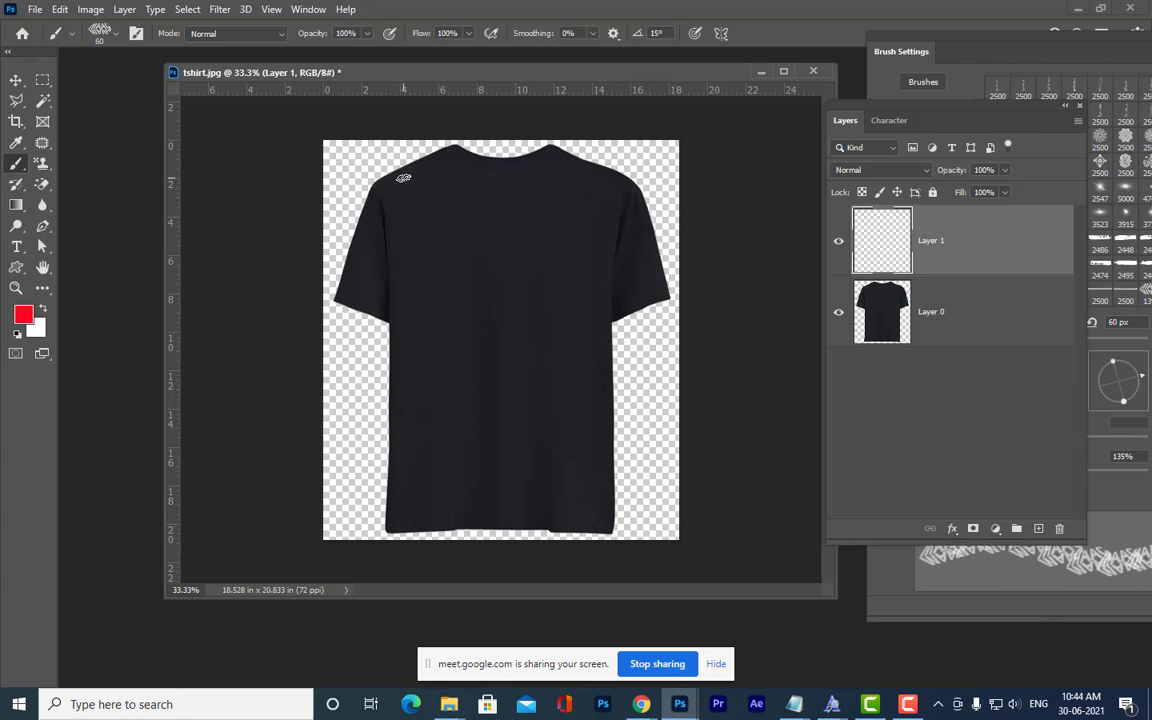
pyautogui.moveTo(403, 178); pyautogui.dragTo(409, 514)
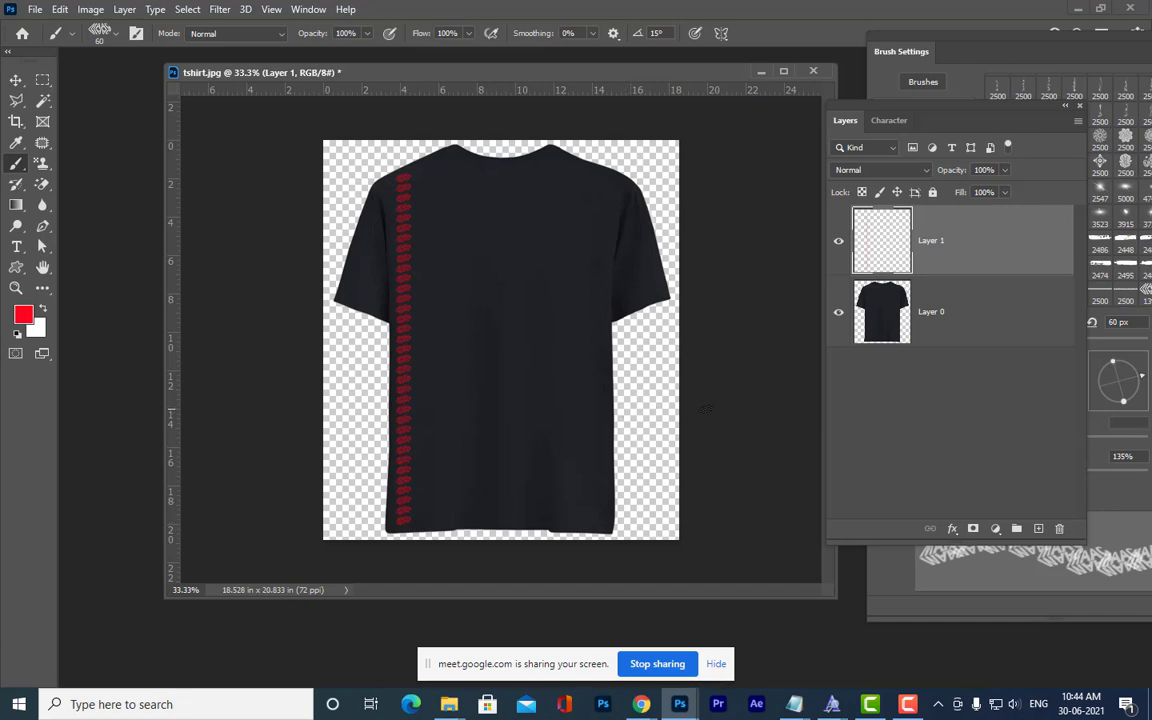
pyautogui.hotkey('ctrl', 'z')
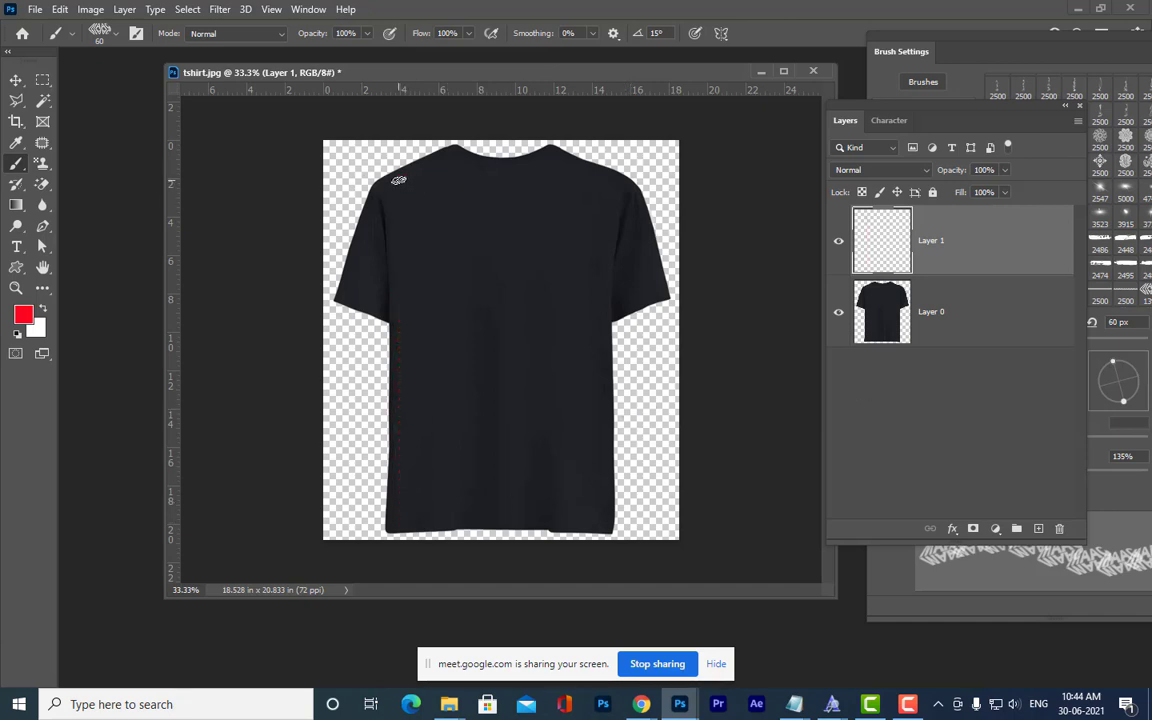
# Paint two adjacent red columns down the T-shirt's left side, the outer at a 30° brush angle and the inner at -30°.
pyautogui.hotkey('shift', 'Left')
pyautogui.moveTo(398, 180); pyautogui.dragTo(404, 529)
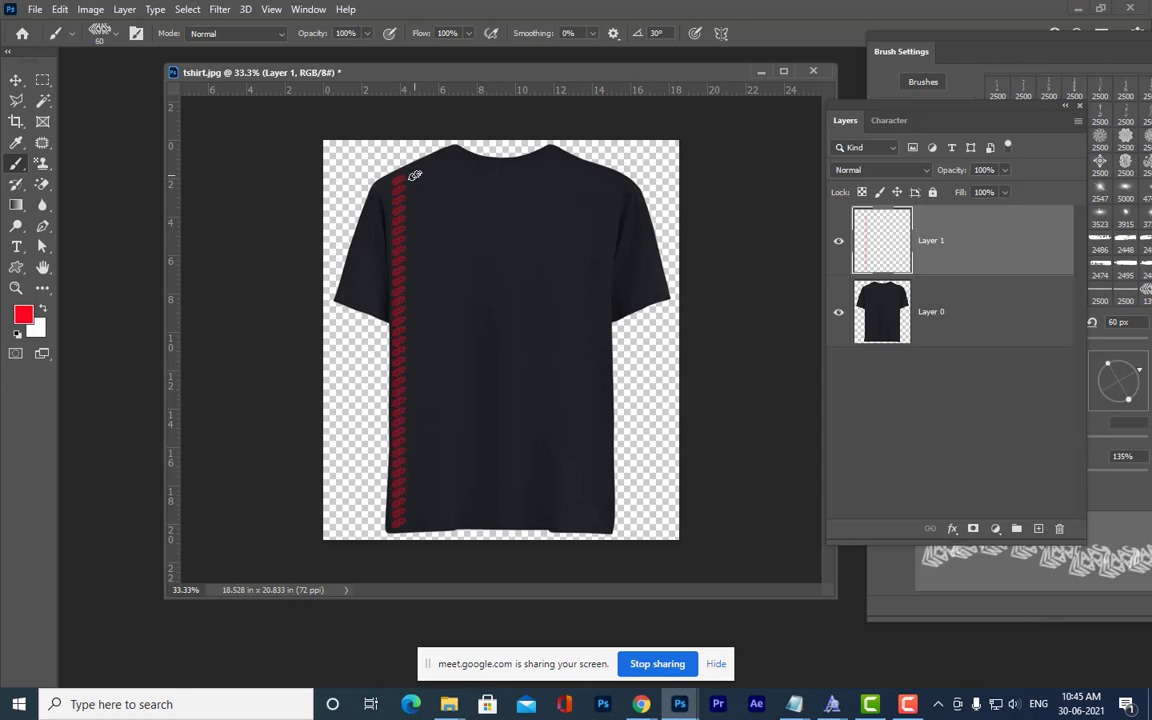
pyautogui.click(900, 51)
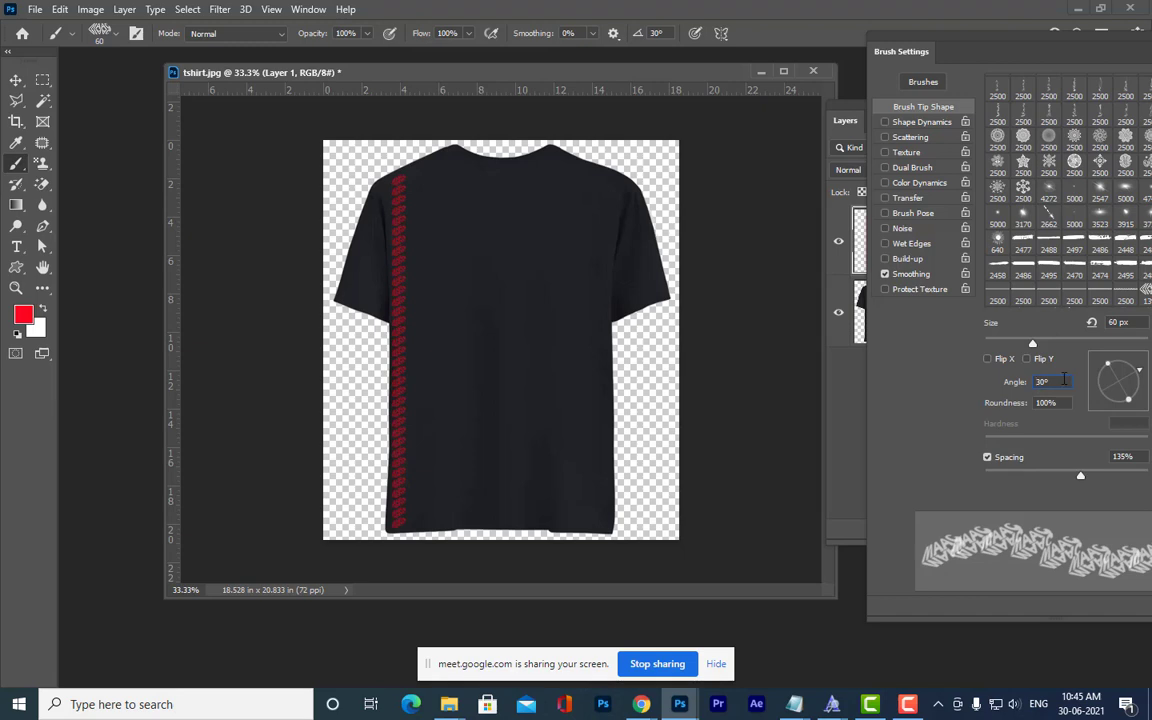
pyautogui.write('-30')
pyautogui.press('Return')
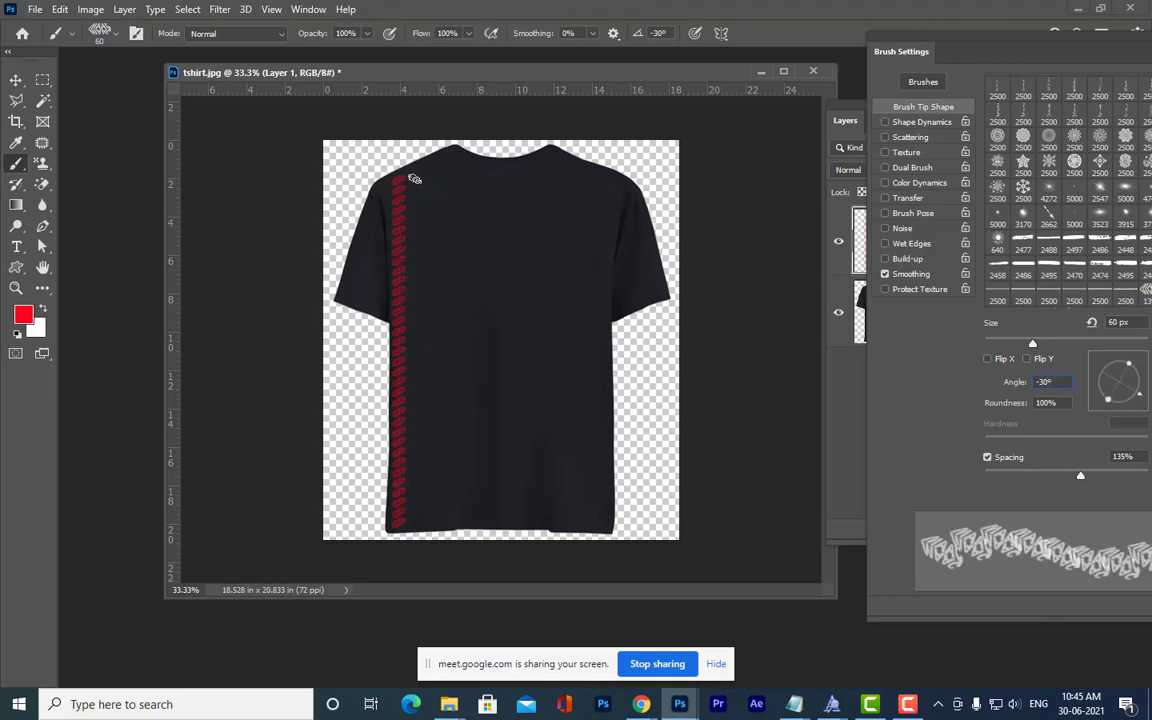
pyautogui.moveTo(414, 178); pyautogui.dragTo(438, 528)
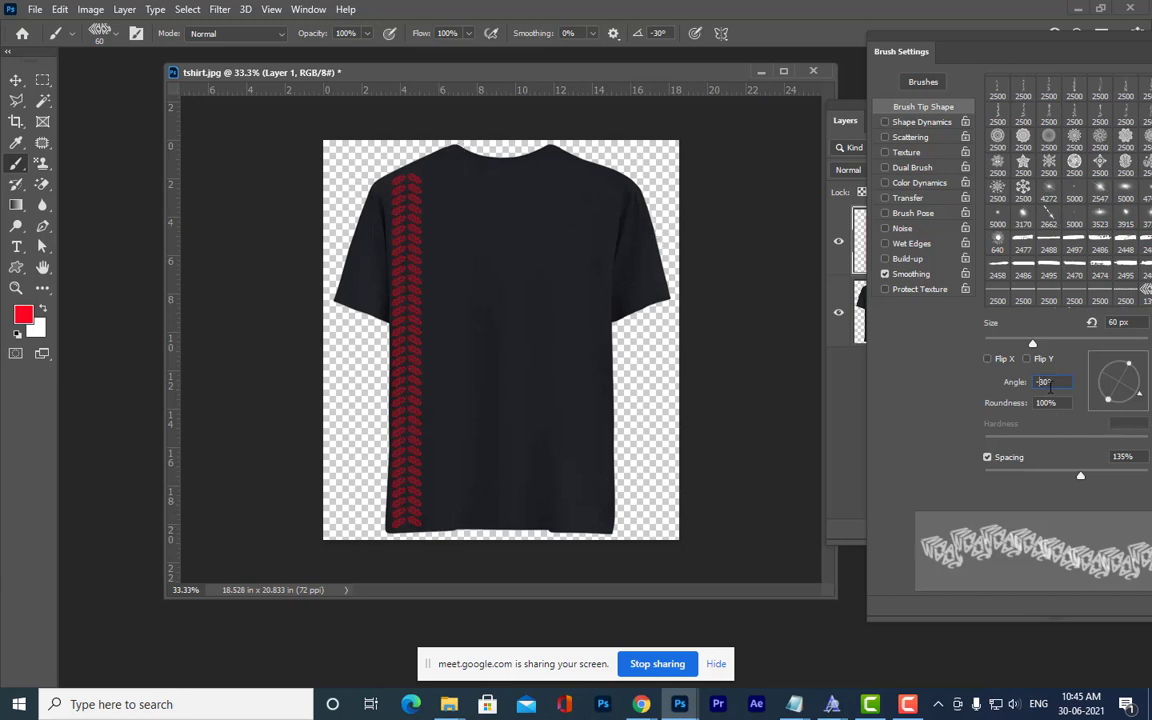
# Extend the left pattern inward with two more red columns, the first at a 30° brush angle and the second at -30°.
pyautogui.write('30')
pyautogui.press('Return')
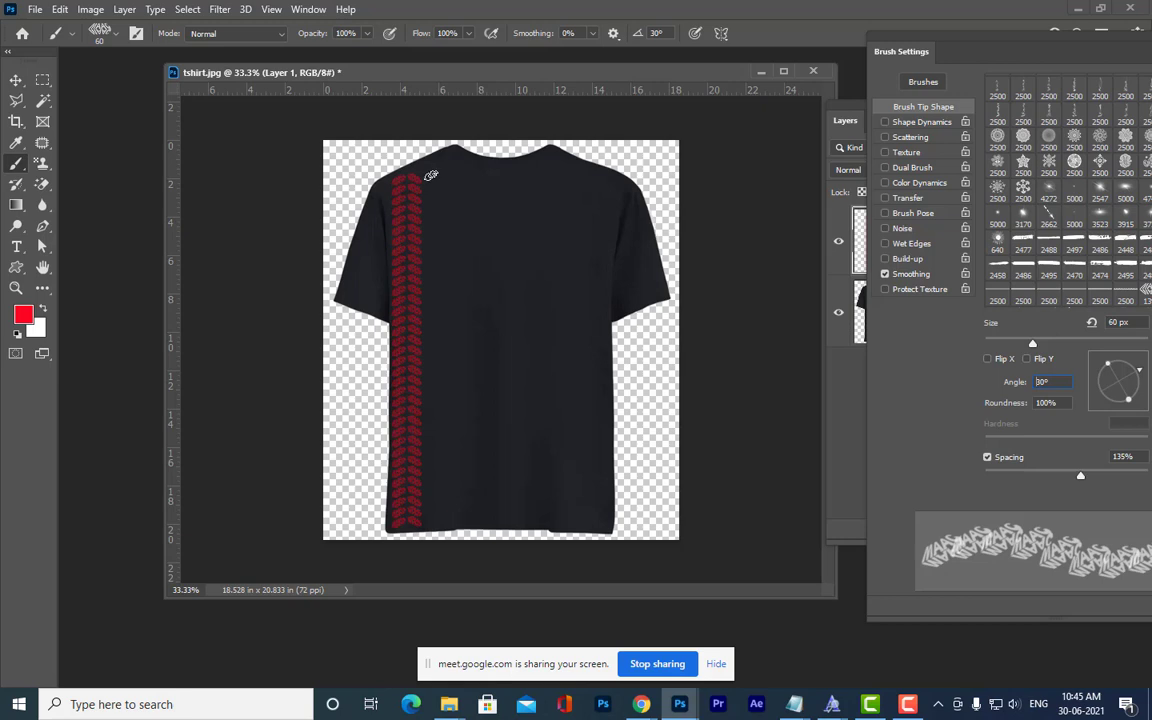
pyautogui.moveTo(431, 176); pyautogui.dragTo(446, 523)
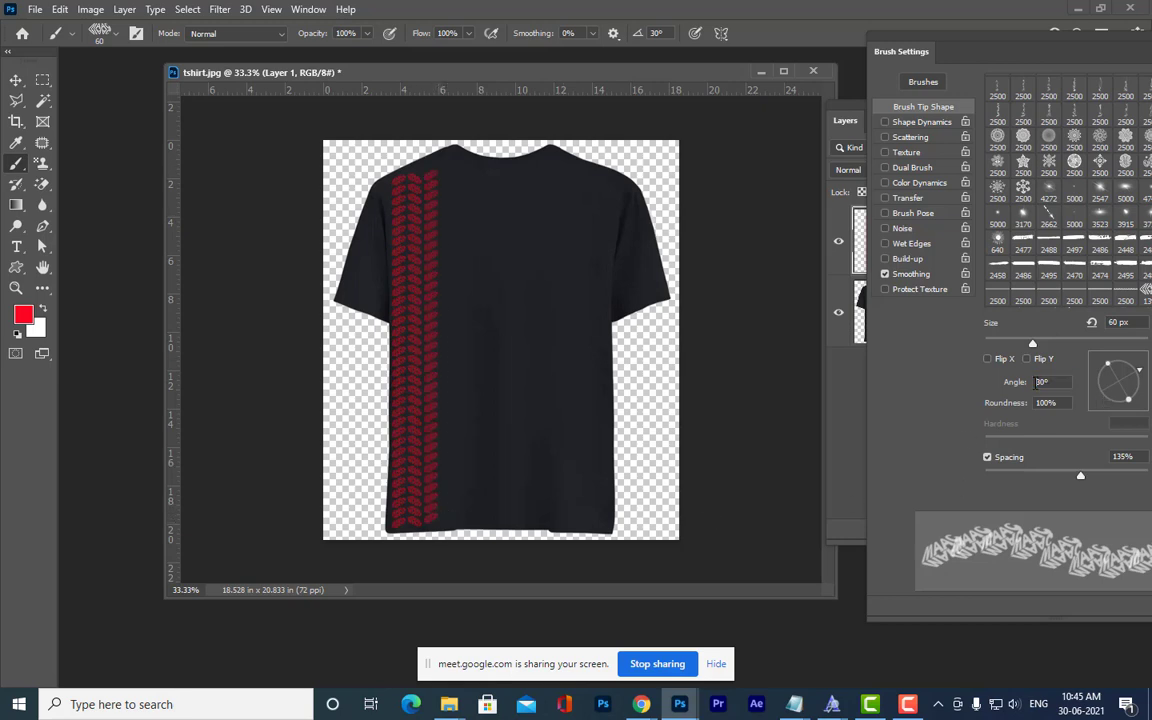
pyautogui.write('-30')
pyautogui.press('Return')
pyautogui.click(446, 182)
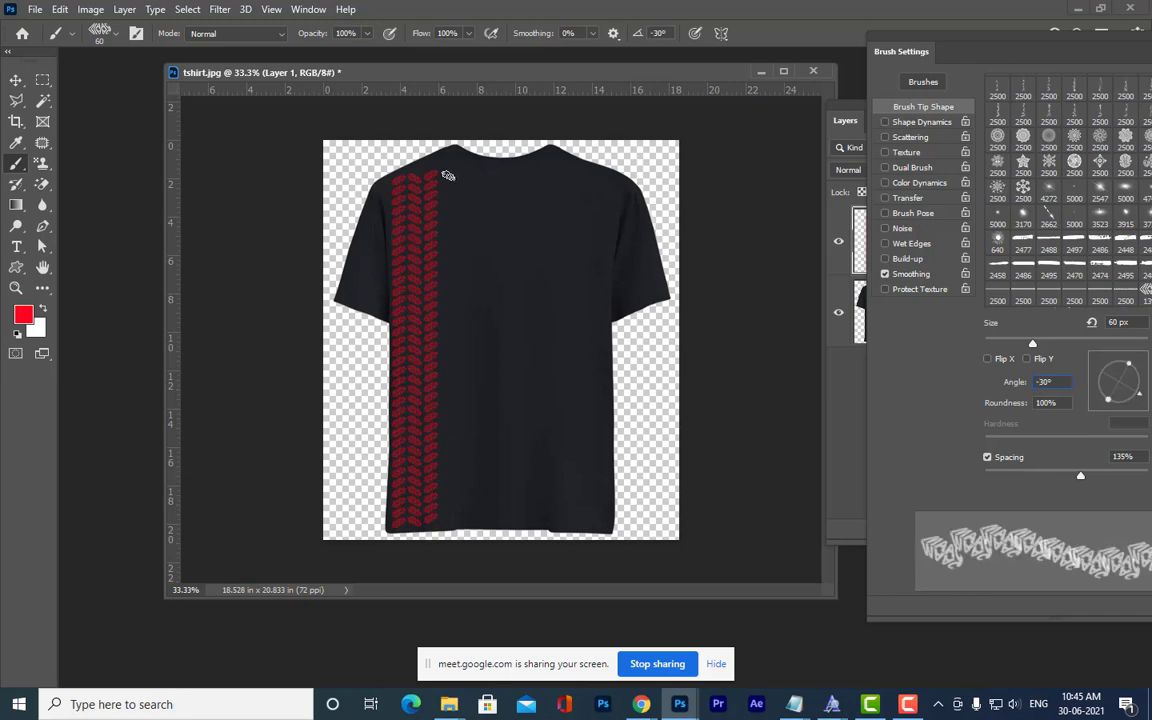
pyautogui.moveTo(451, 234); pyautogui.dragTo(452, 521)
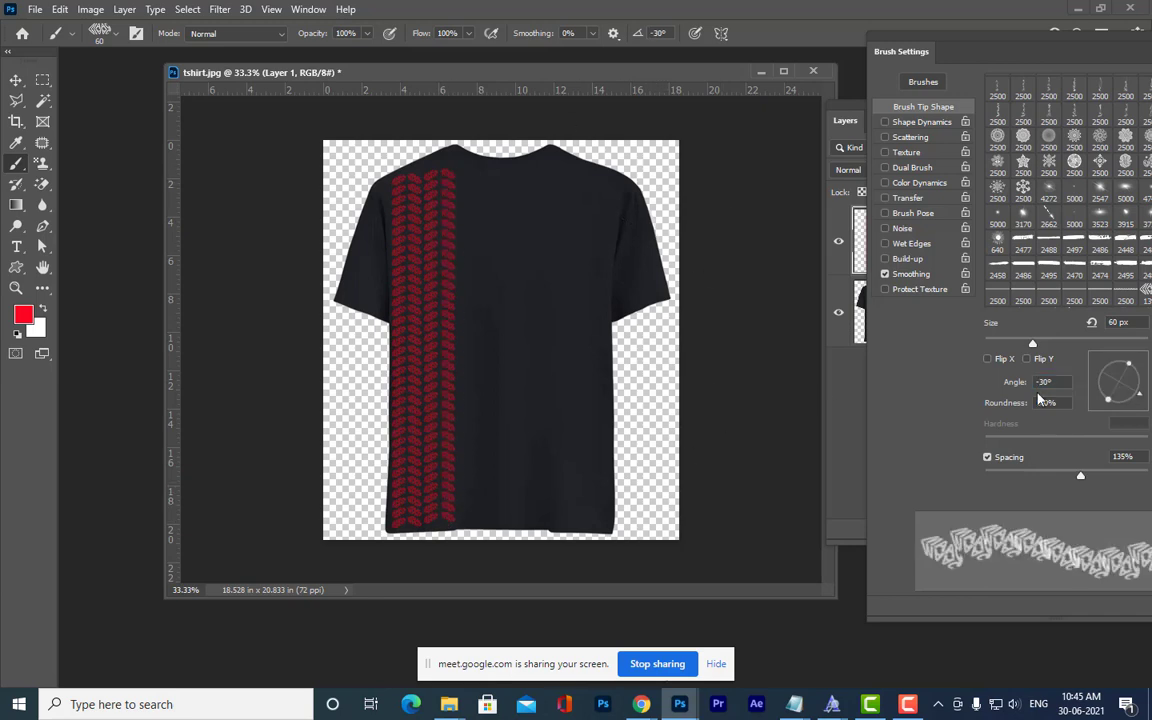
# Paint two red columns down the T-shirt's right side, the outer at a 30° brush angle and the inner at -30°.
pyautogui.press('BackSpace')
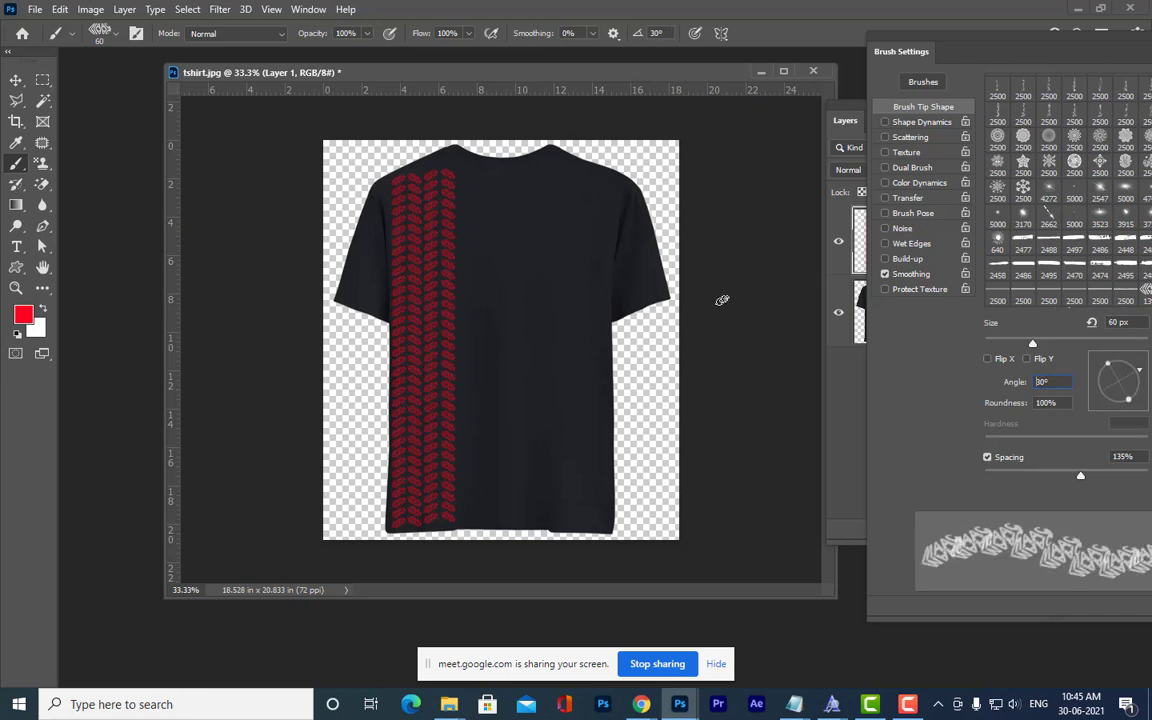
pyautogui.moveTo(597, 183)
pyautogui.mouseDown()
pyautogui.moveTo(597, 450)
pyautogui.moveTo(585, 529)
pyautogui.mouseUp()
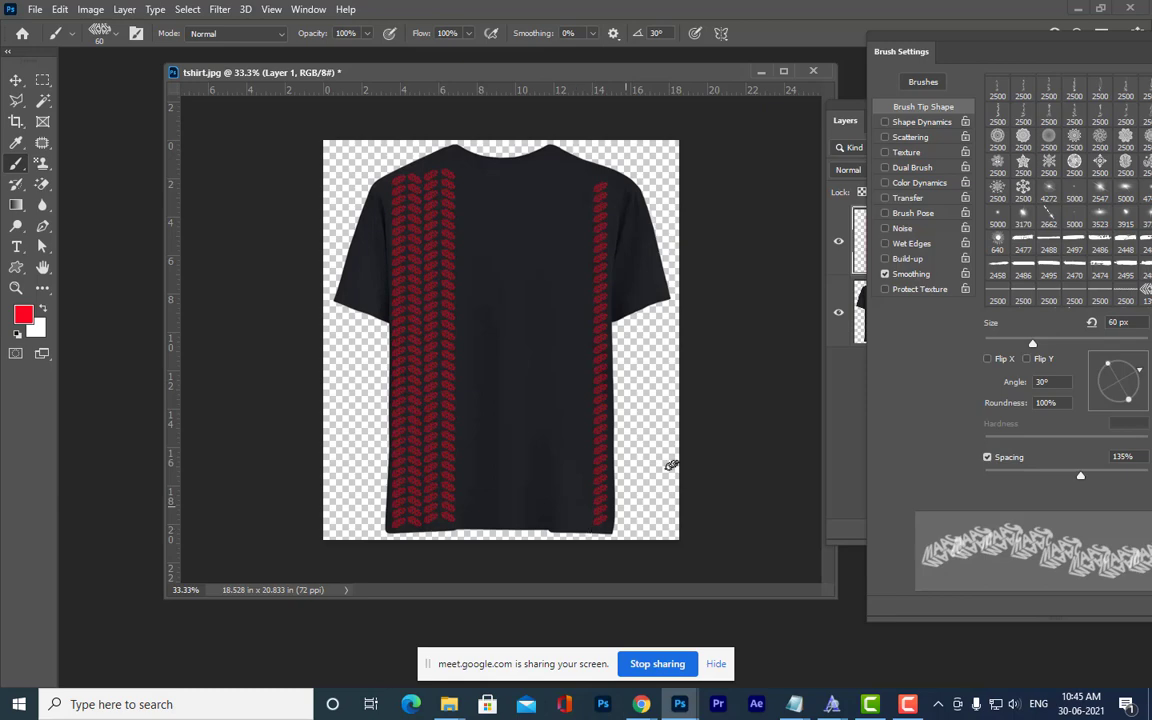
pyautogui.click(1036, 380)
pyautogui.write('-')
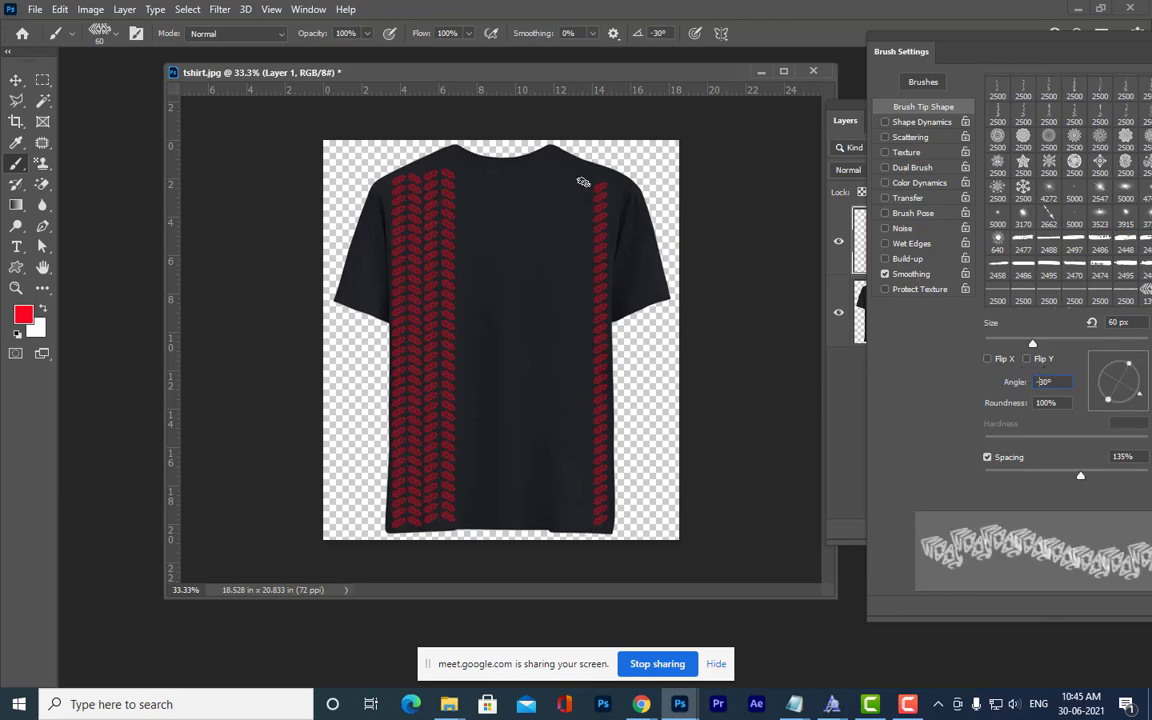
pyautogui.moveTo(583, 183); pyautogui.dragTo(587, 525)
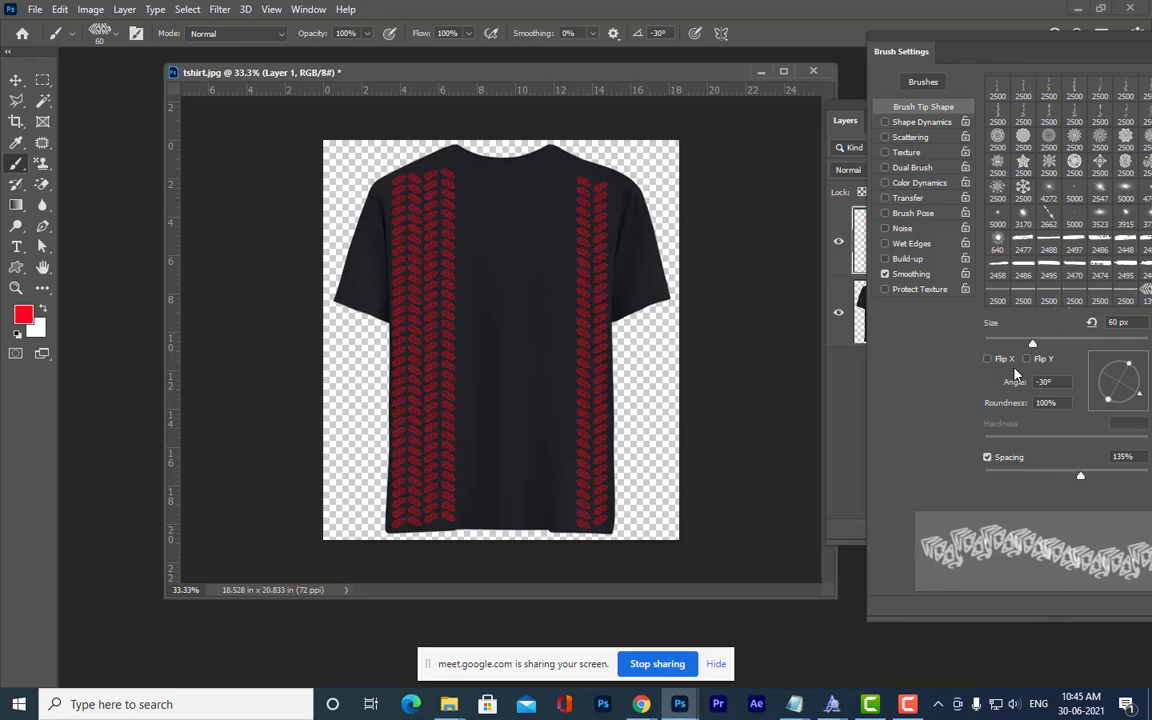
# Extend the right pattern inward with two more red columns, using brush angles of 30° and -30°.
pyautogui.press('BackSpace')
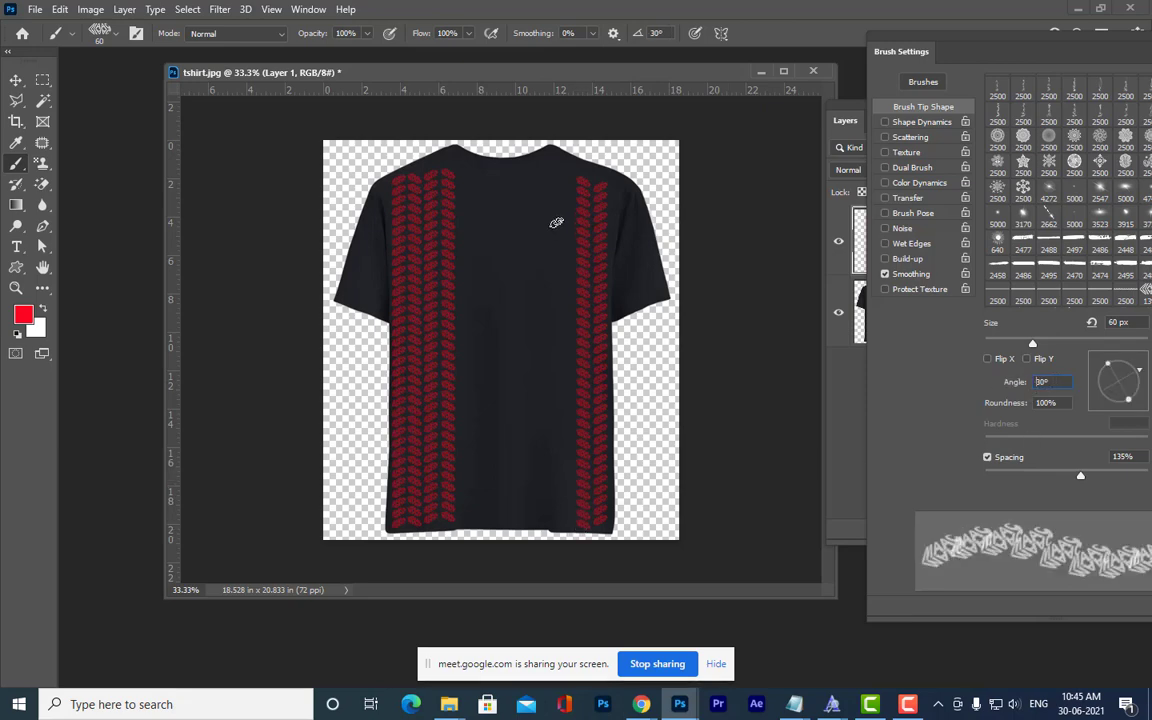
pyautogui.moveTo(565, 177); pyautogui.dragTo(582, 531)
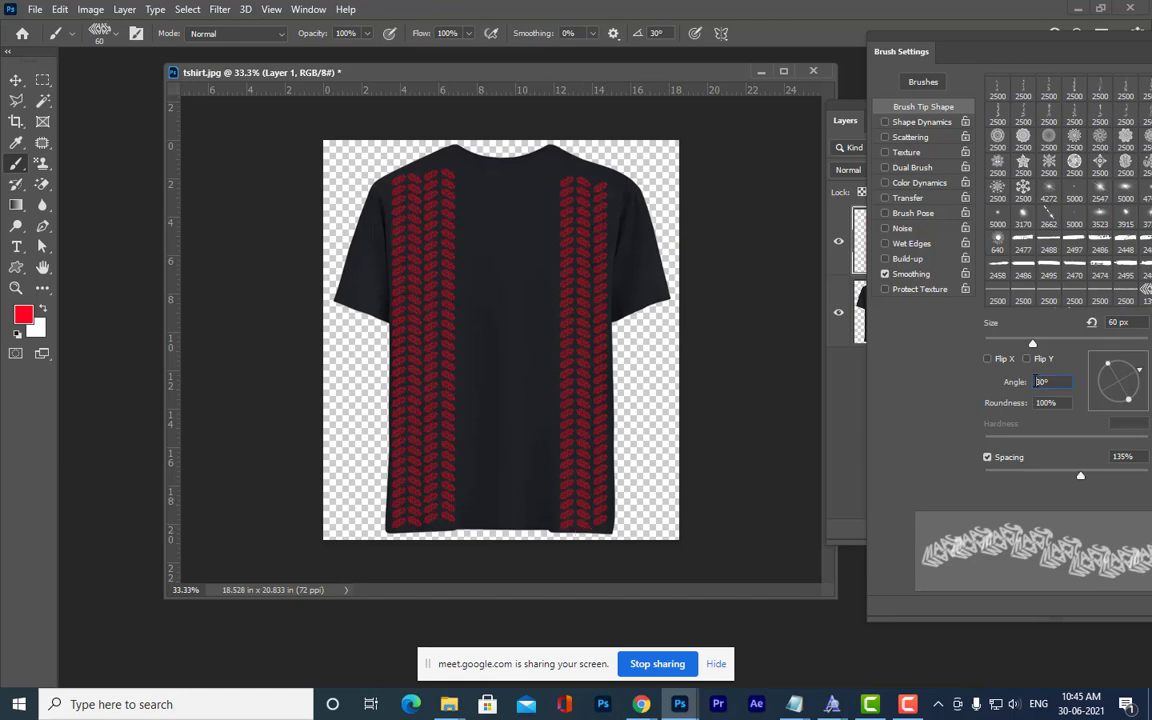
pyautogui.write('-')
pyautogui.press('Return')
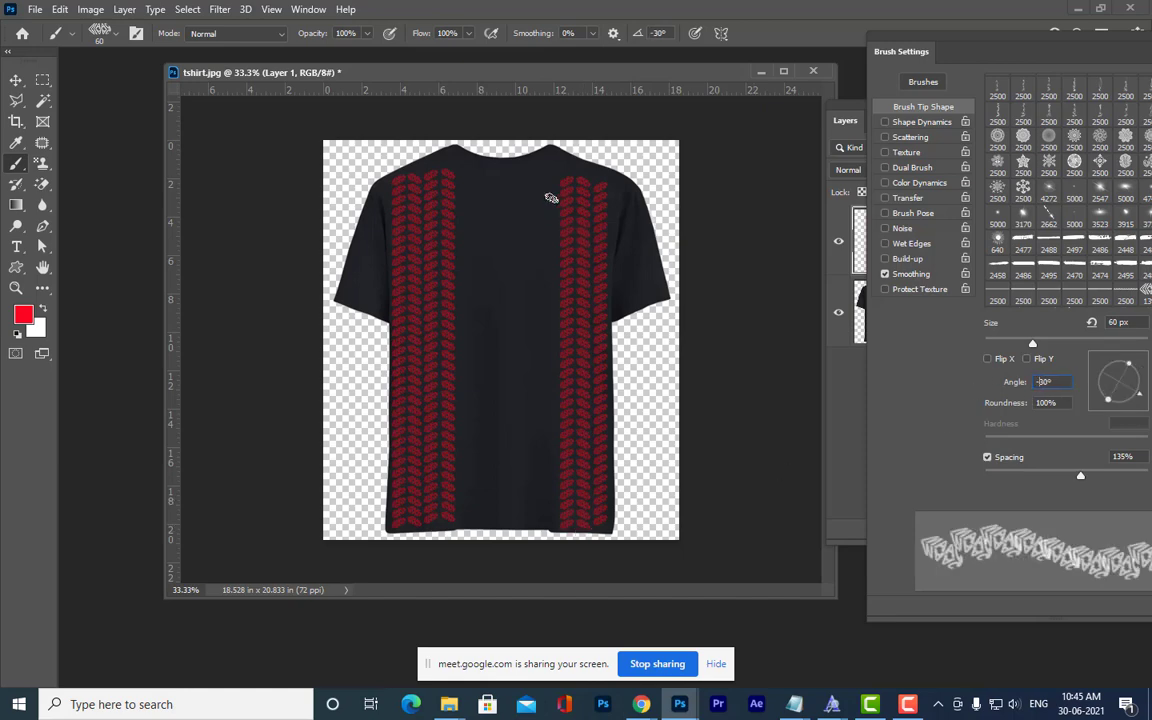
pyautogui.moveTo(551, 181)
pyautogui.mouseDown()
pyautogui.moveTo(545, 476)
pyautogui.moveTo(556, 518)
pyautogui.mouseUp()
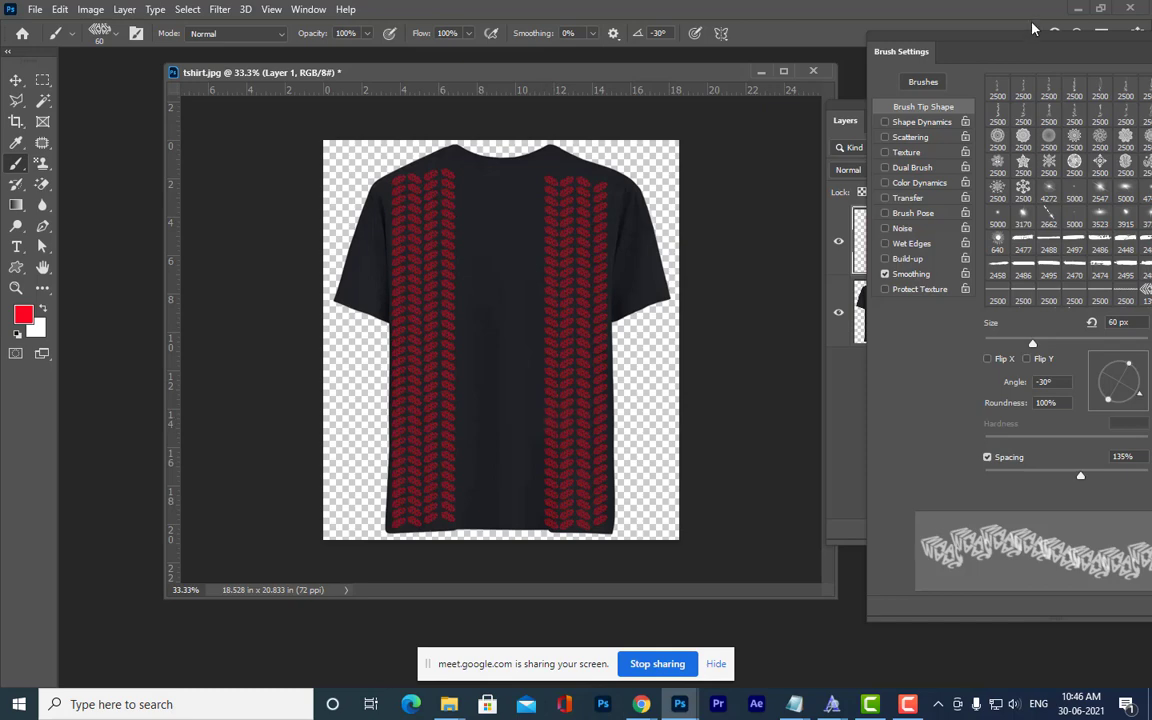
# Enable Color Dynamics for the brush with 77% hue jitter and 11% foreground/background jitter.
pyautogui.moveTo(975, 45); pyautogui.dragTo(896, 56)
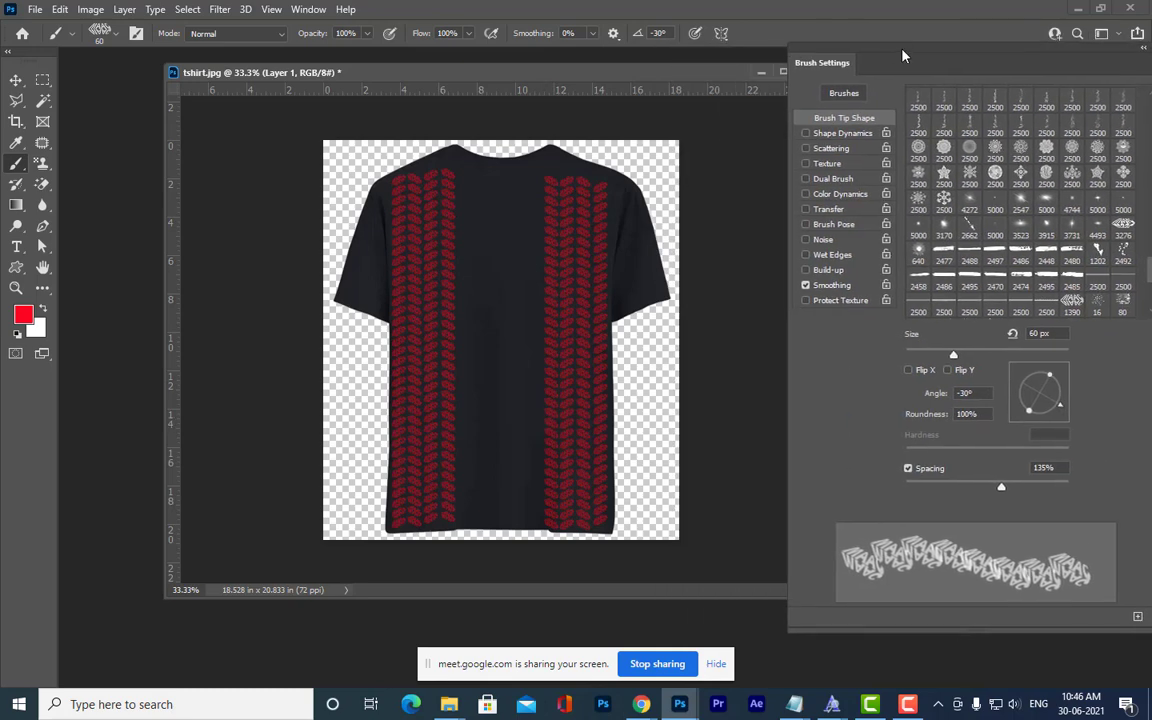
pyautogui.click(851, 199)
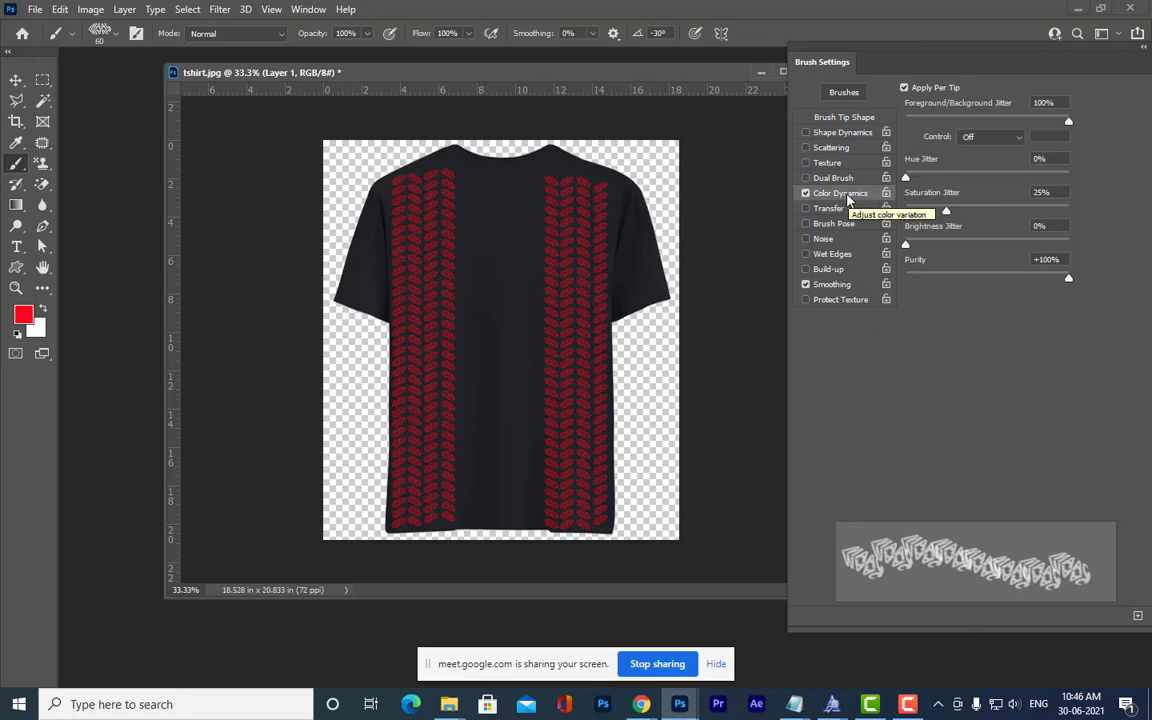
pyautogui.moveTo(906, 177); pyautogui.dragTo(948, 178)
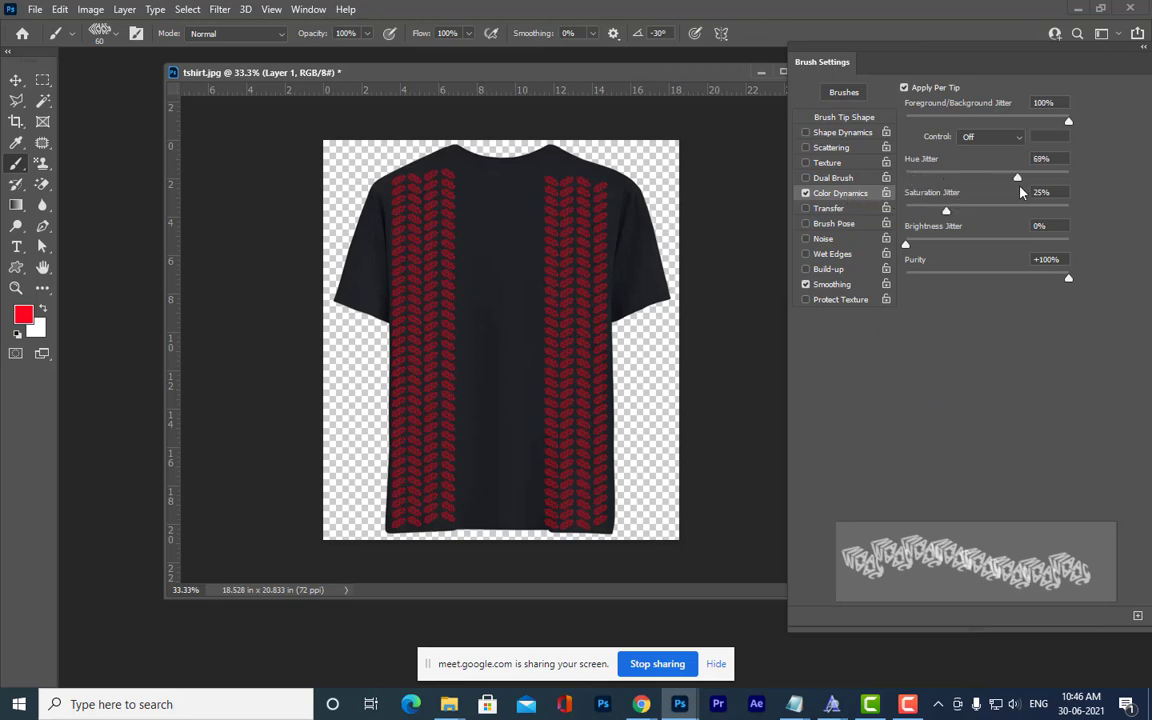
pyautogui.moveTo(1020, 177); pyautogui.dragTo(1031, 177)
pyautogui.moveTo(1068, 121); pyautogui.dragTo(967, 122)
# Paint two multicoloured columns down the T-shirt's centre, the first at a -30° brush angle and the second at 30°.
pyautogui.moveTo(476, 174); pyautogui.dragTo(479, 518)
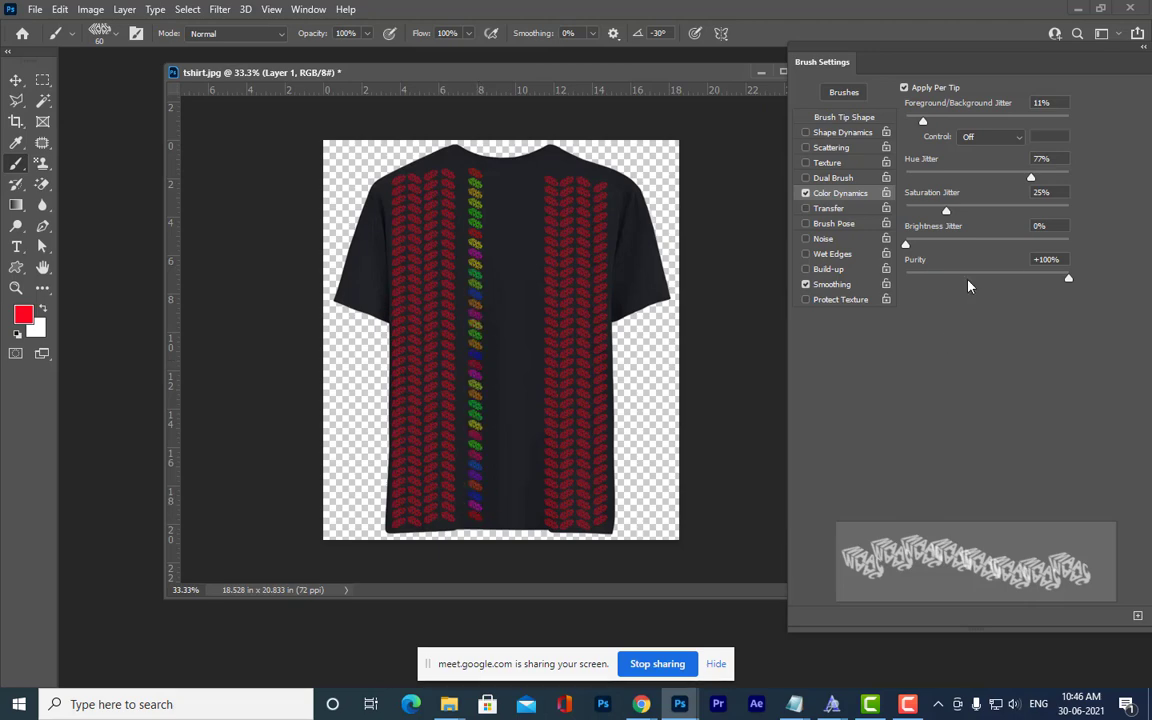
pyautogui.click(845, 117)
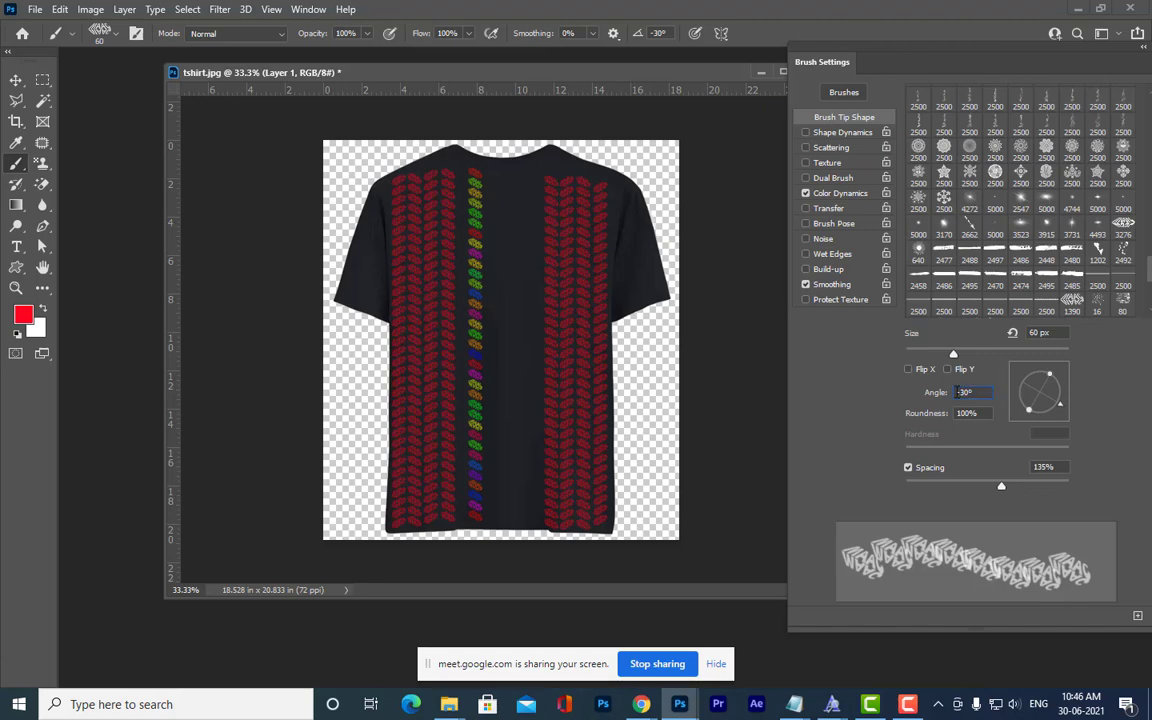
pyautogui.press('Delete')
pyautogui.moveTo(493, 172); pyautogui.dragTo(540, 528)
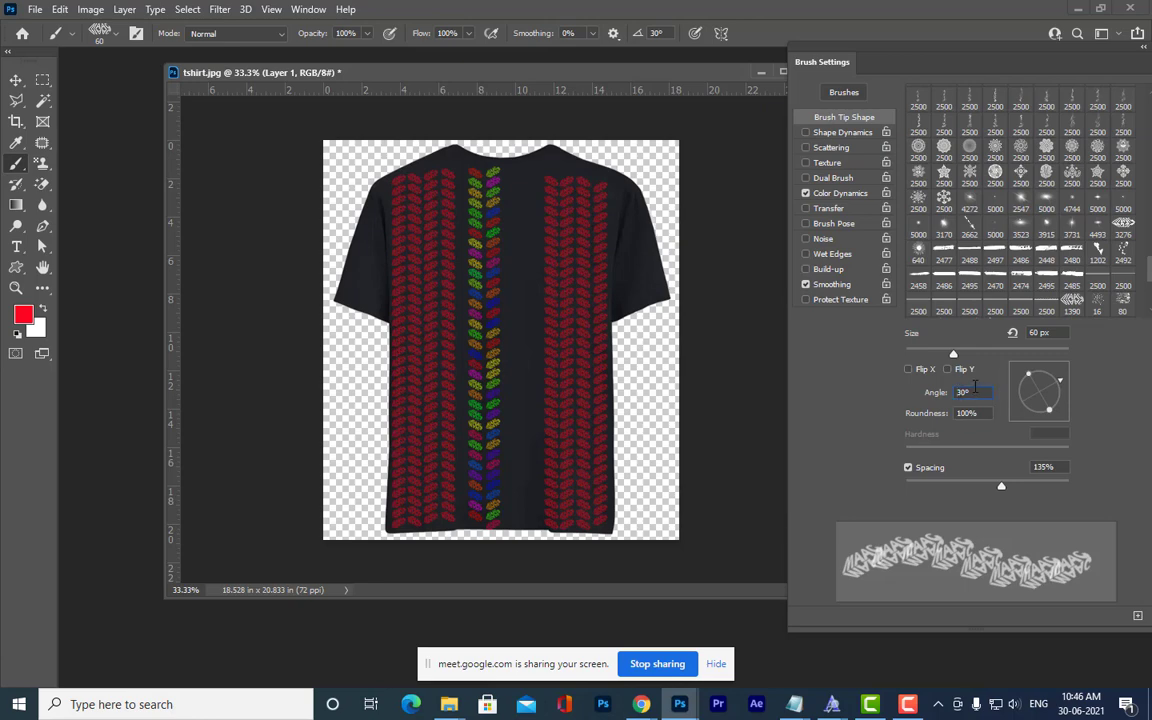
# Fill the rest of the centre gap with two more multicoloured columns at brush angles of -30° and 30°.
pyautogui.write('-')
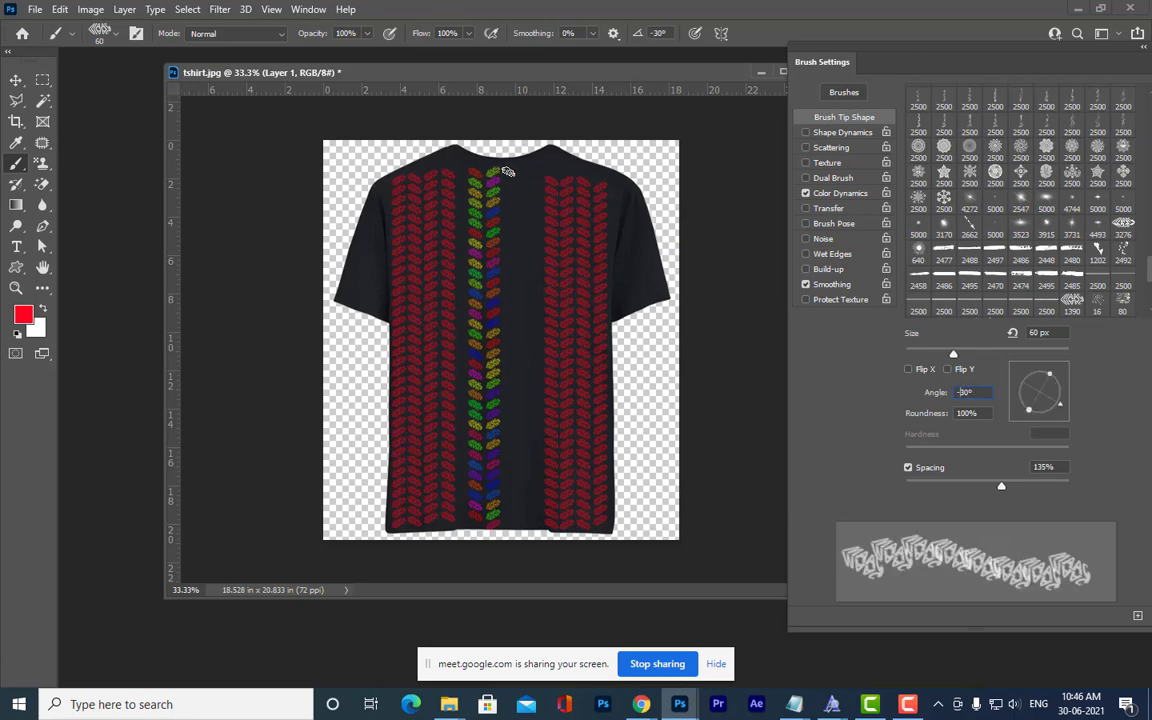
pyautogui.moveTo(508, 172); pyautogui.dragTo(512, 186)
pyautogui.moveTo(536, 450); pyautogui.dragTo(540, 530)
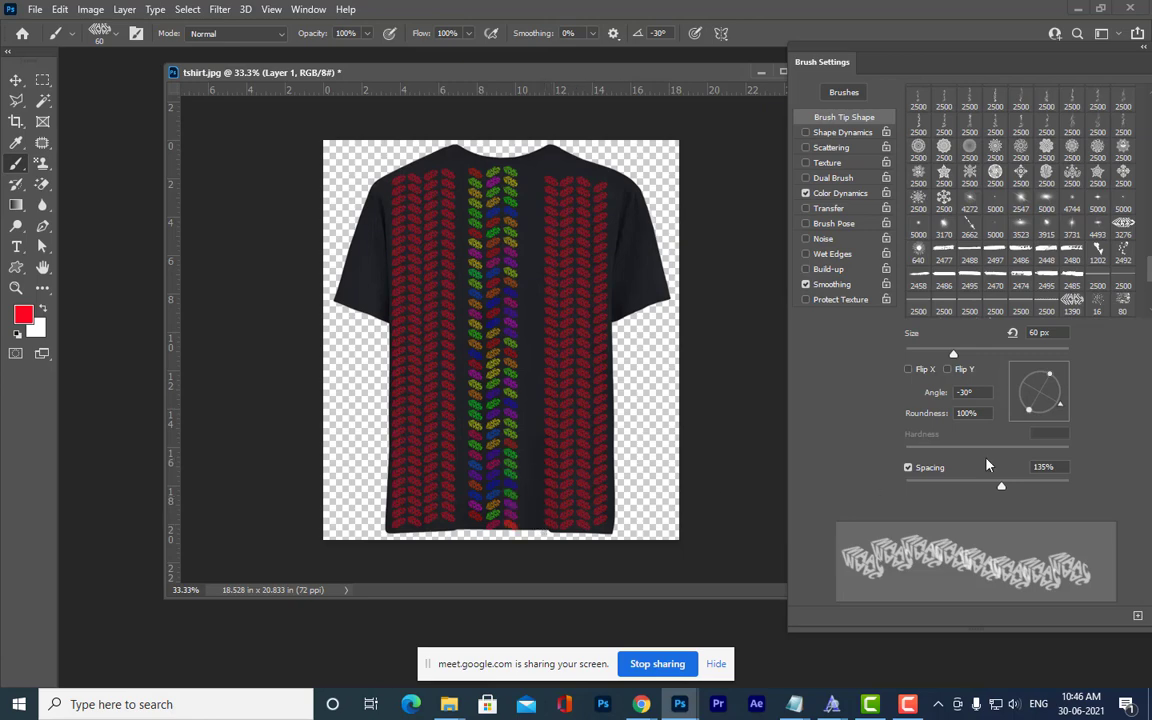
pyautogui.click(963, 391)
pyautogui.press('BackSpace')
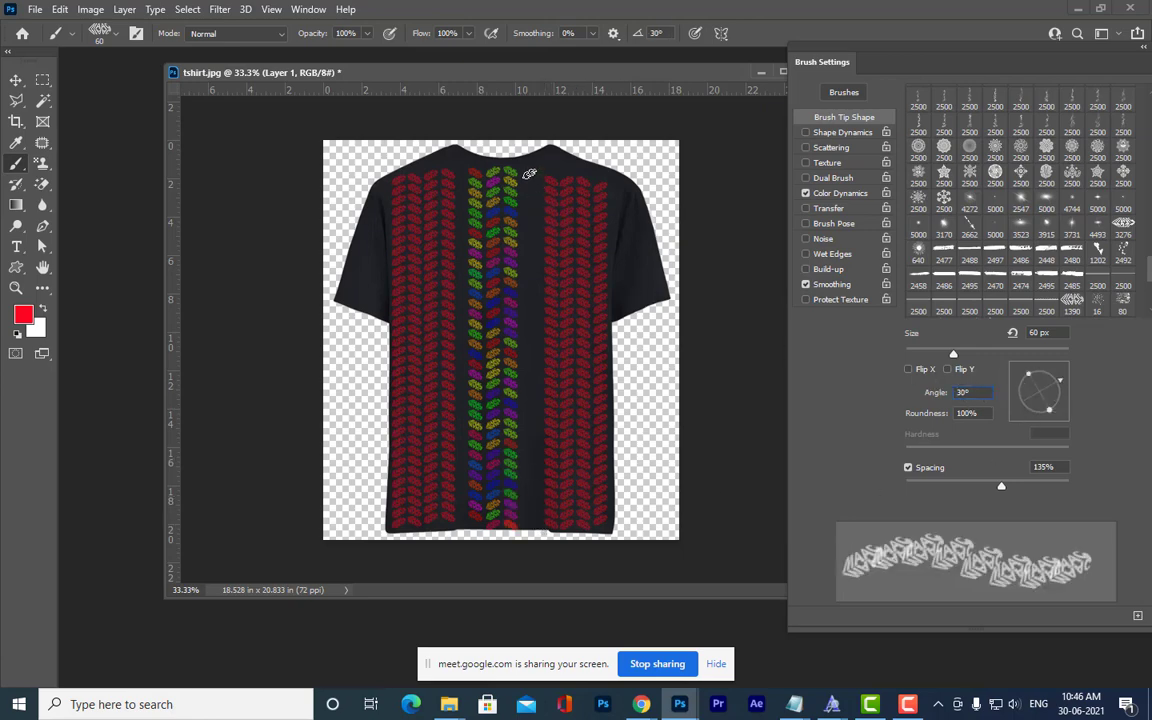
pyautogui.moveTo(527, 170)
pyautogui.mouseDown()
pyautogui.moveTo(527, 512)
pyautogui.moveTo(584, 530)
pyautogui.moveTo(586, 518)
pyautogui.mouseUp()
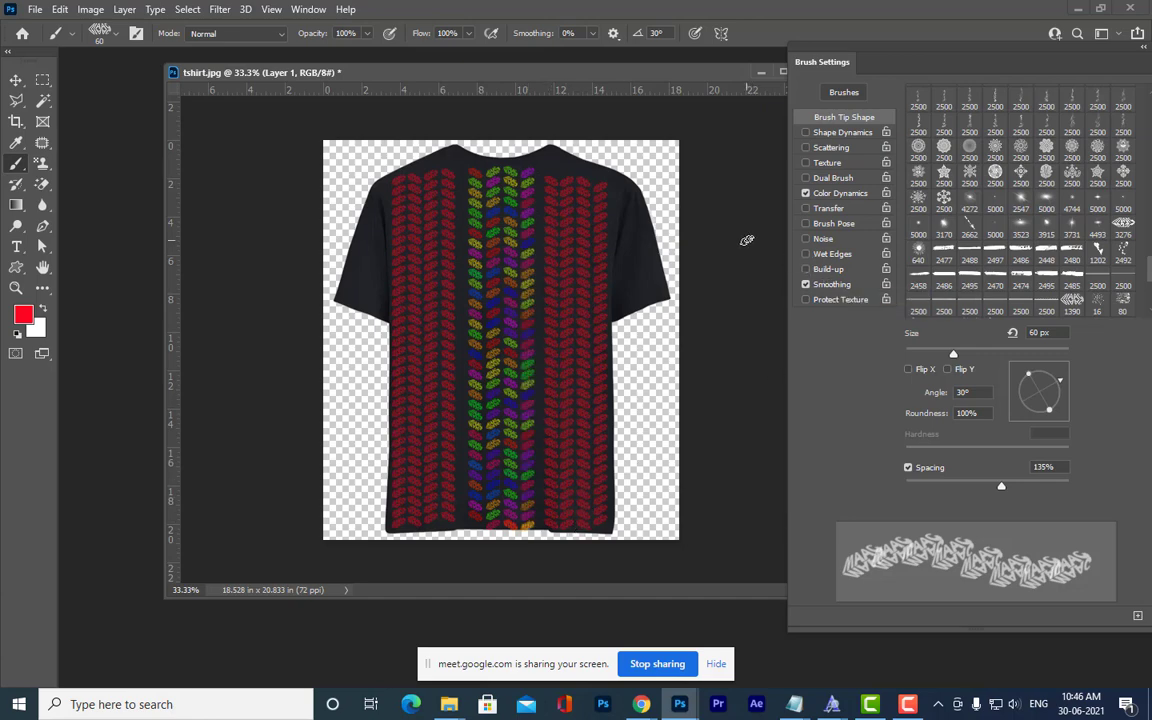
# Move the brush settings off the layer list and set the painted pattern layer's blend mode to Multiply.
pyautogui.moveTo(838, 47)
pyautogui.mouseDown()
pyautogui.moveTo(775, 200)
pyautogui.moveTo(1071, 314)
pyautogui.moveTo(1105, 292)
pyautogui.mouseUp()
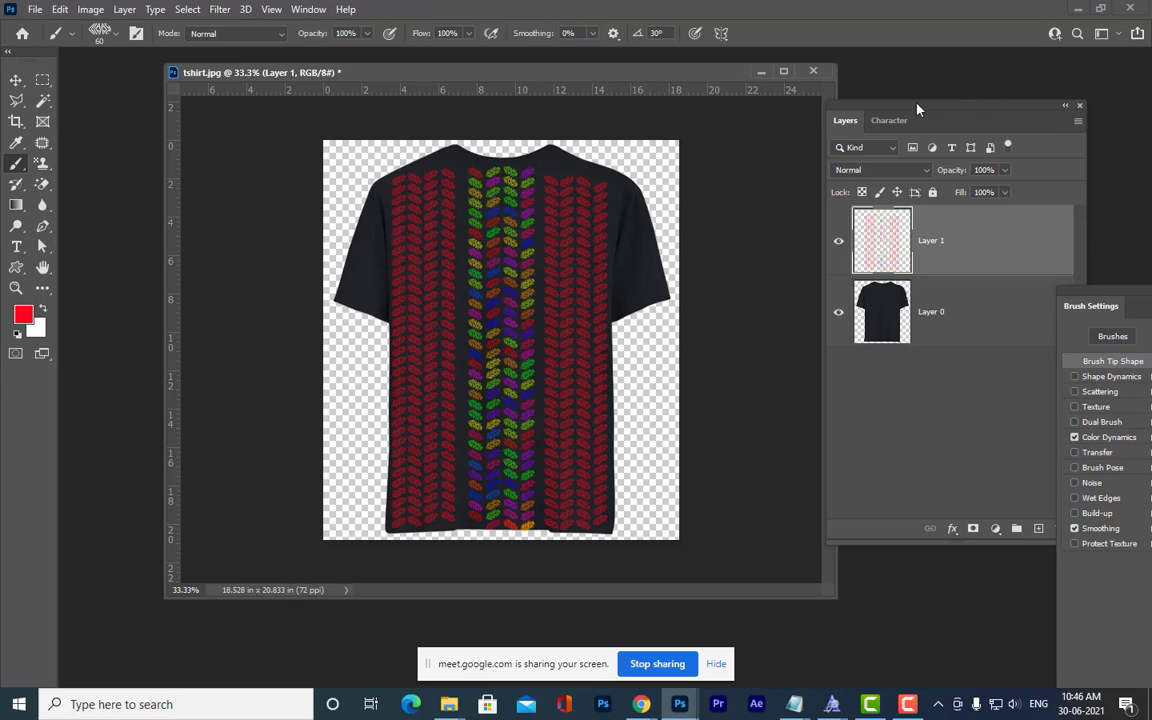
pyautogui.moveTo(917, 103); pyautogui.dragTo(910, 98)
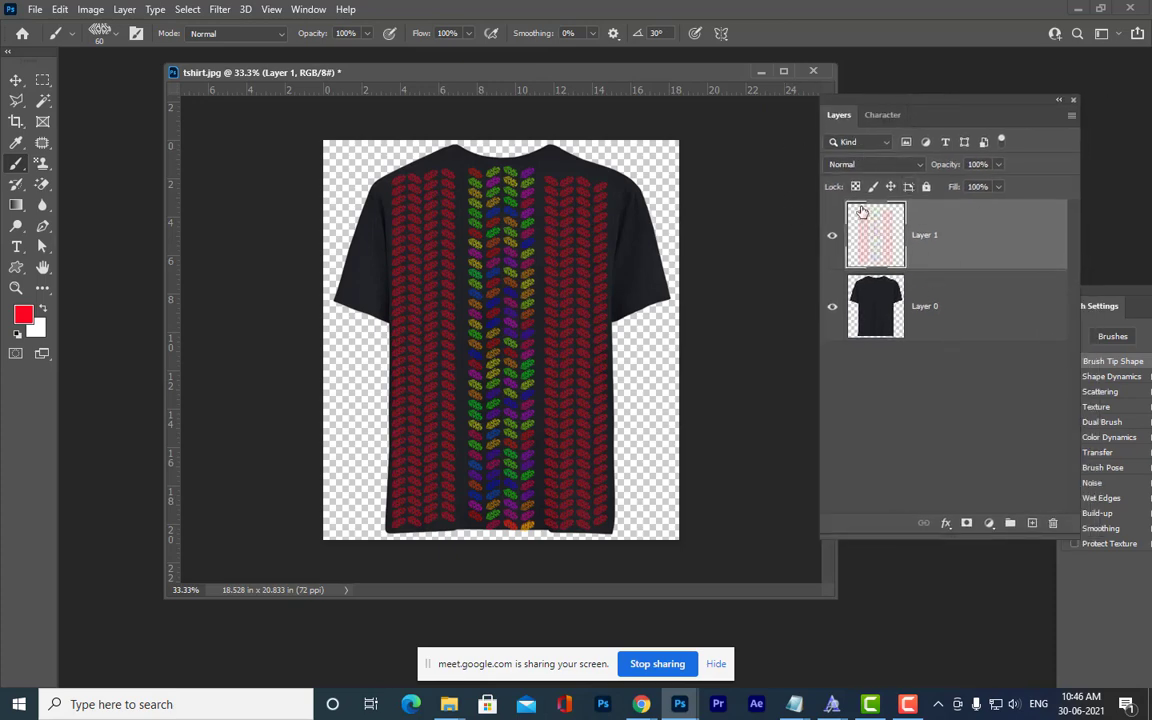
pyautogui.click(903, 166)
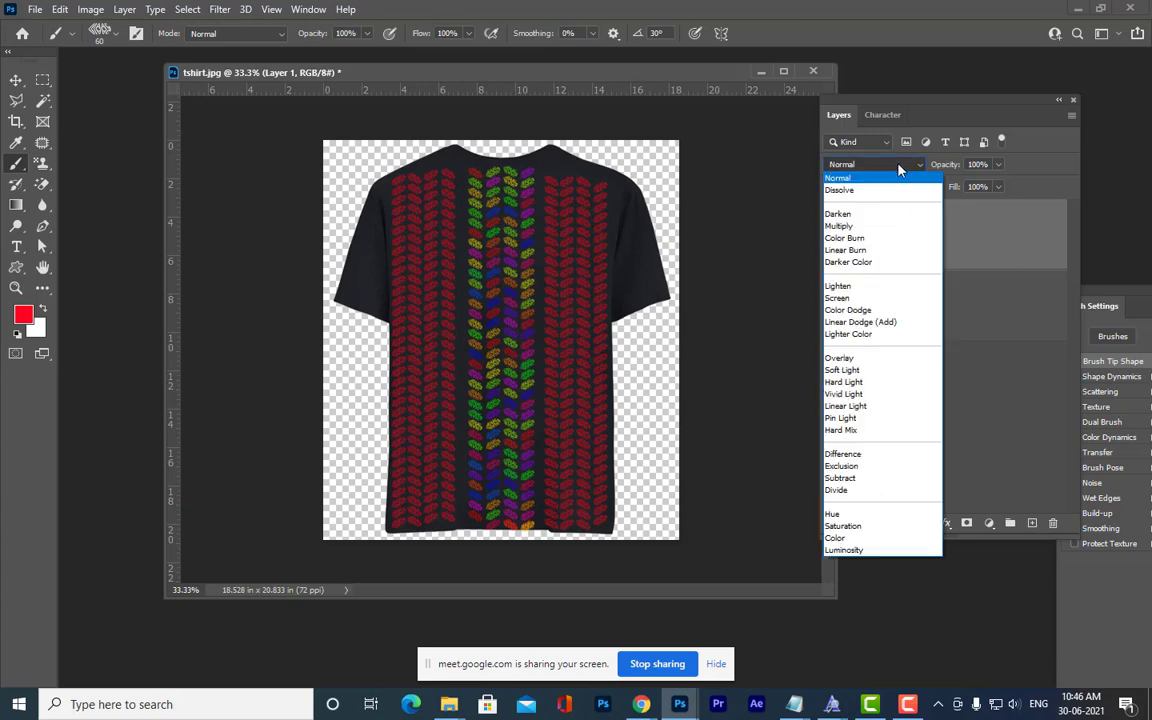
pyautogui.click(878, 229)
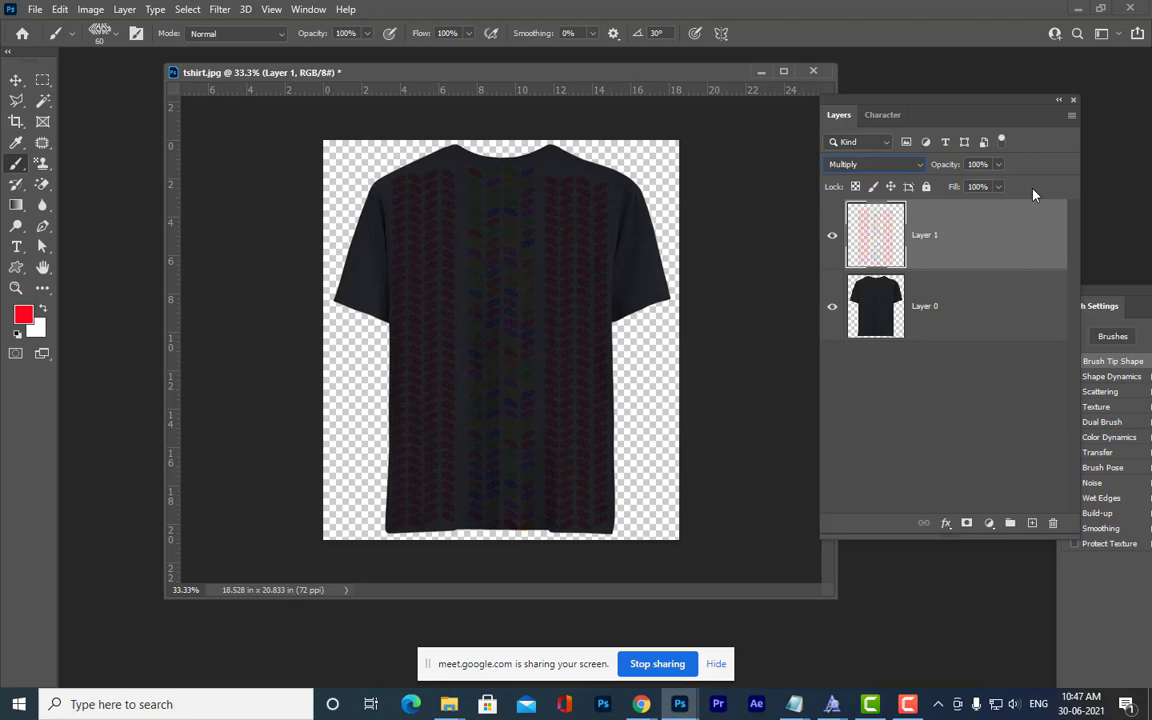
pyautogui.hotkey('ctrl', '+')
pyautogui.hotkey('ctrl', '+')
pyautogui.hotkey('ctrl', '+')
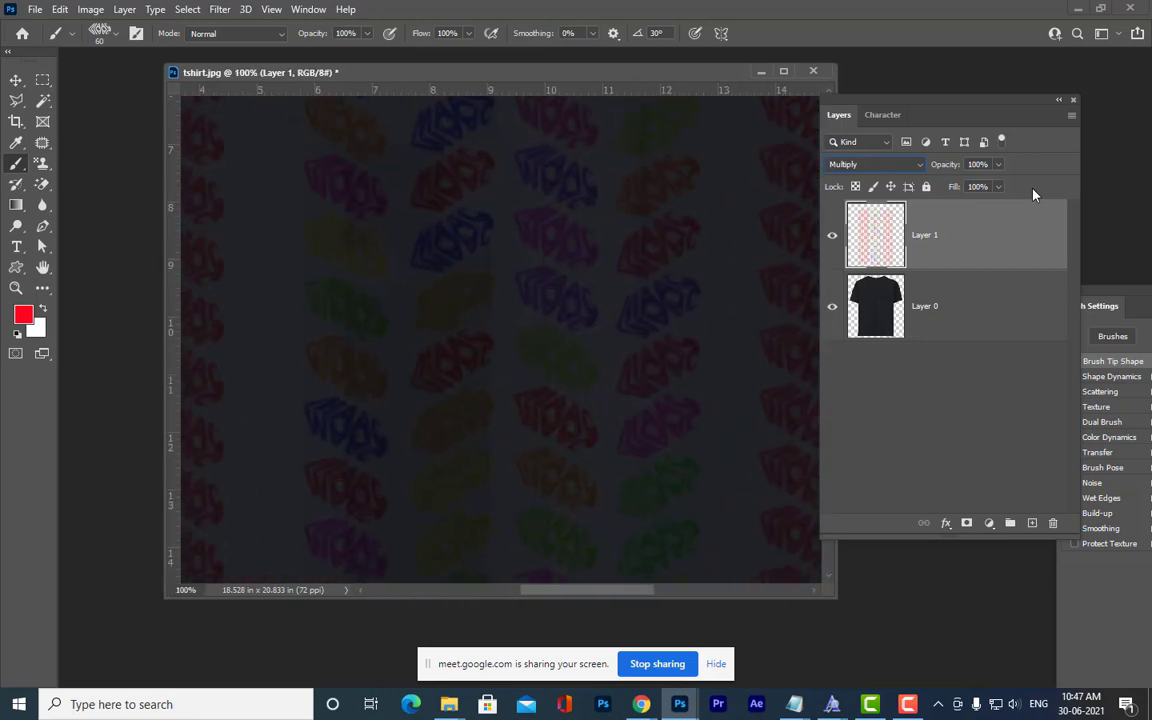
# Try the Screen blend mode on the painted pattern layer, settling on Linear Dodge (Add).
pyautogui.hotkey('ctrl', '-')
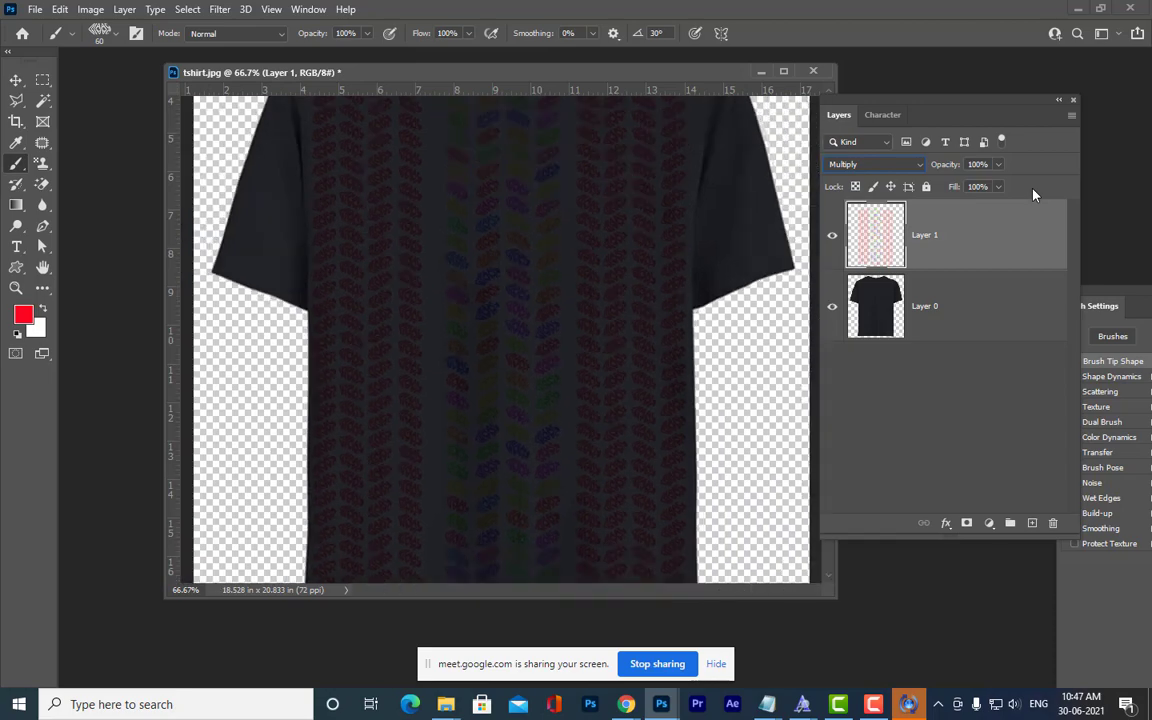
pyautogui.hotkey('ctrl', '-')
pyautogui.hotkey('ctrl', '-')
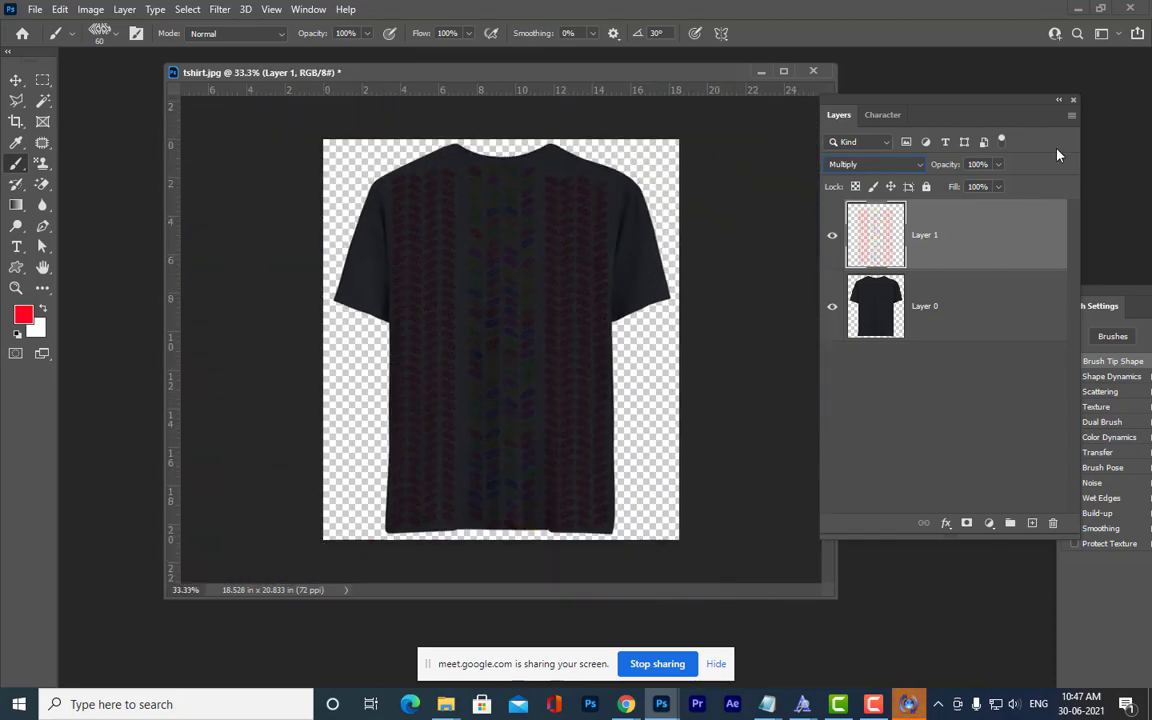
pyautogui.click(915, 164)
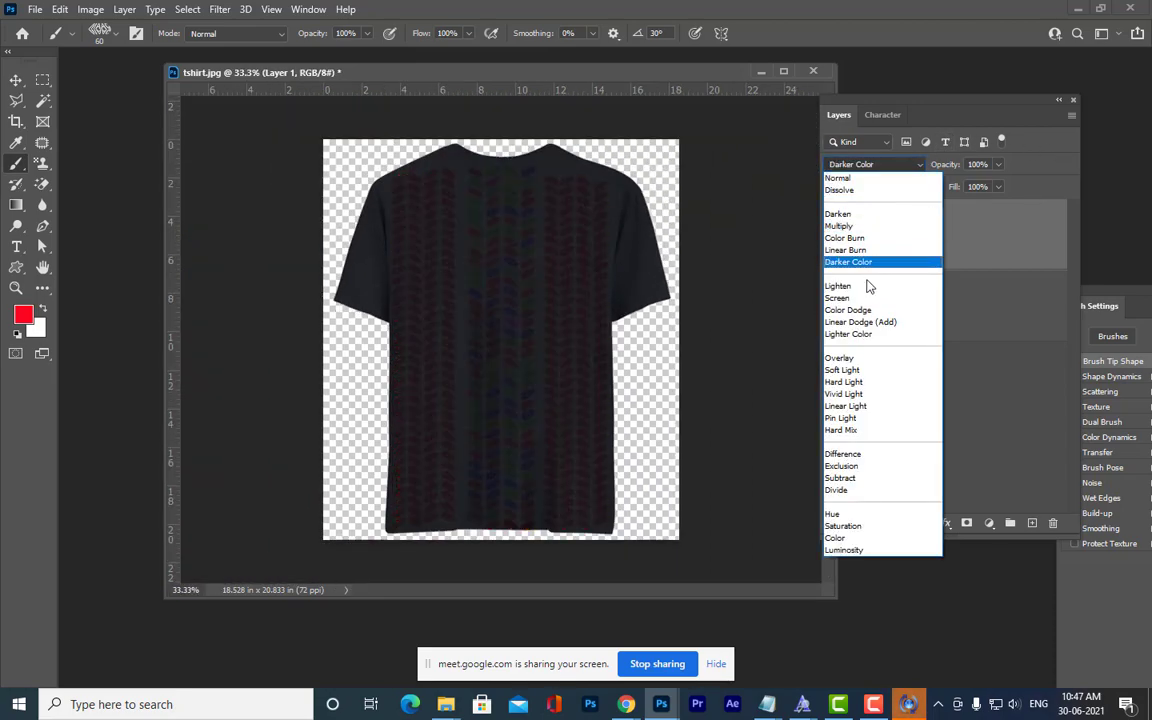
pyautogui.click(855, 298)
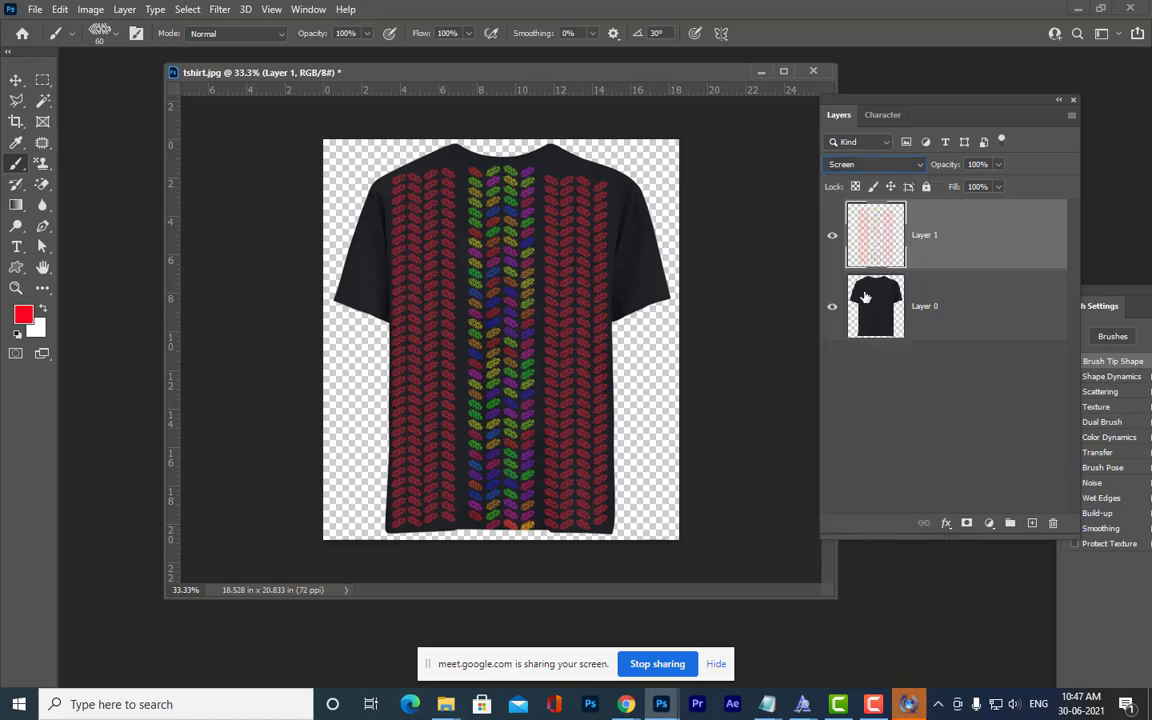
pyautogui.click(907, 164)
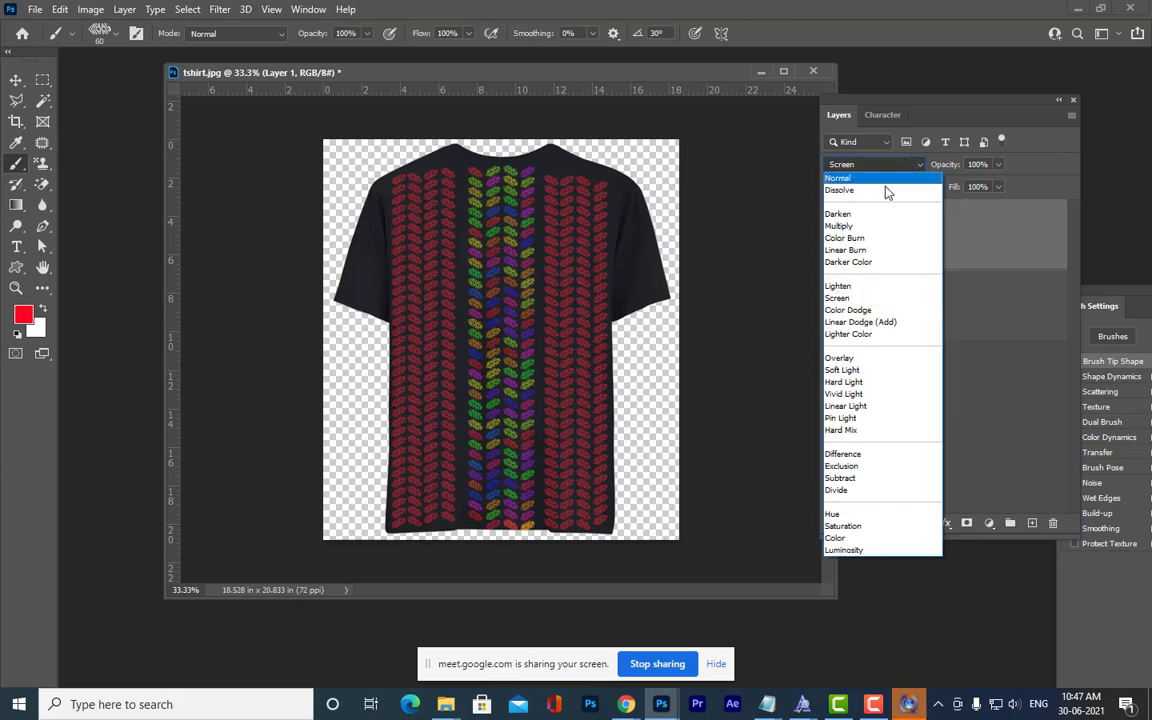
pyautogui.click(870, 323)
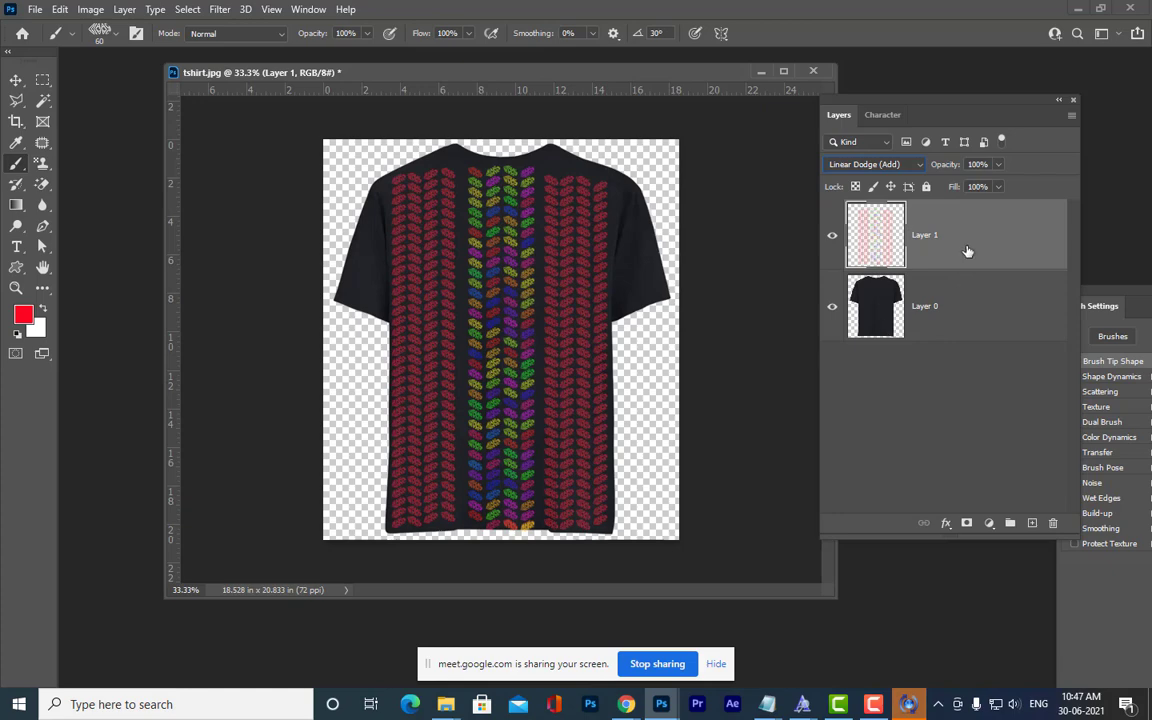
# Duplicate the pattern layer, undo the duplication, and lower the original pattern layer's opacity to 34%.
pyautogui.hotkey('ctrl', 'j')
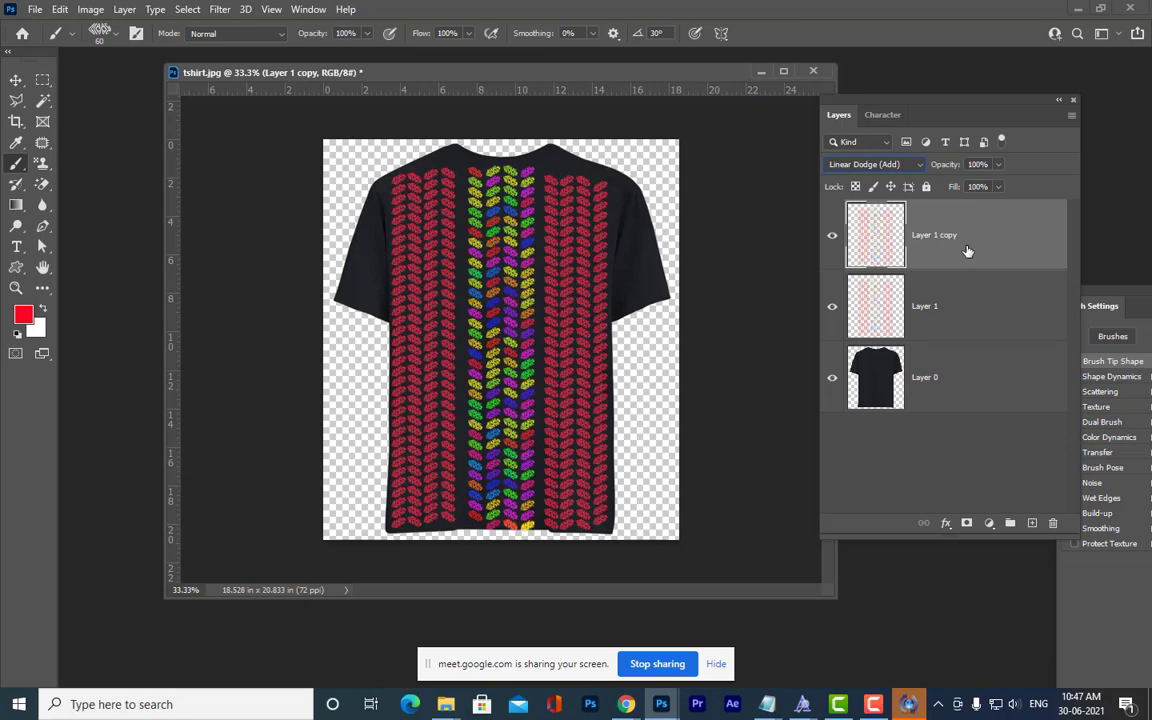
pyautogui.hotkey('ctrl', 'z')
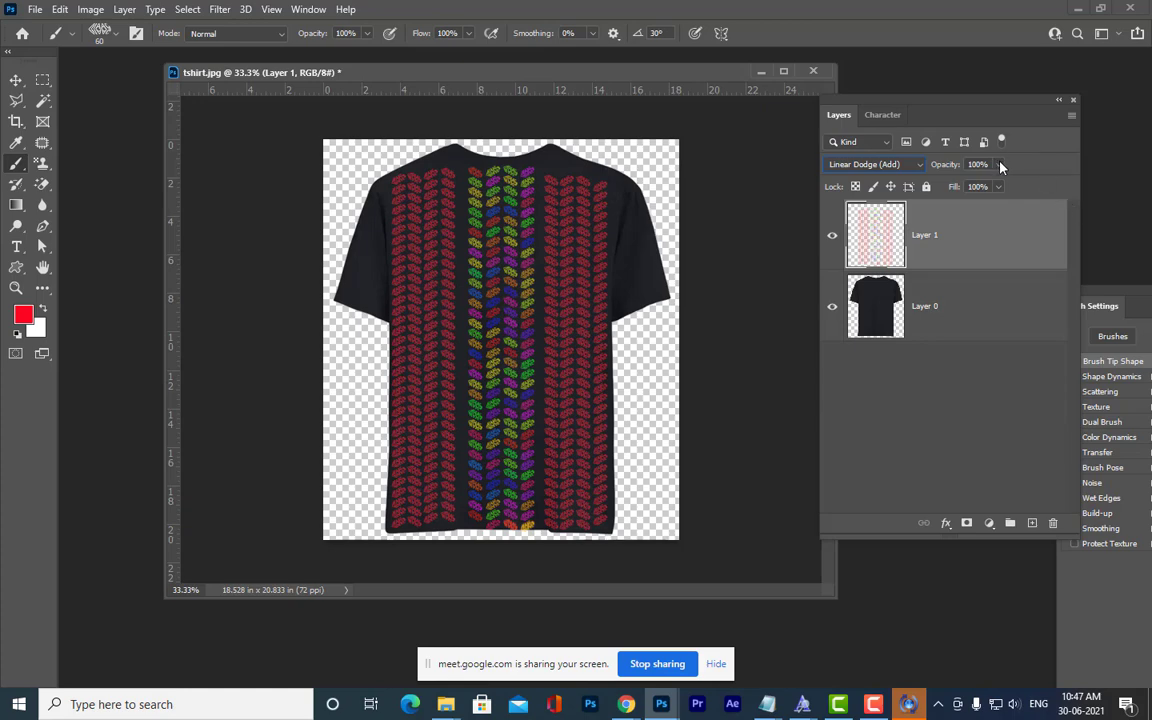
pyautogui.click(998, 164)
pyautogui.moveTo(980, 187); pyautogui.dragTo(952, 187)
pyautogui.click(1057, 138)
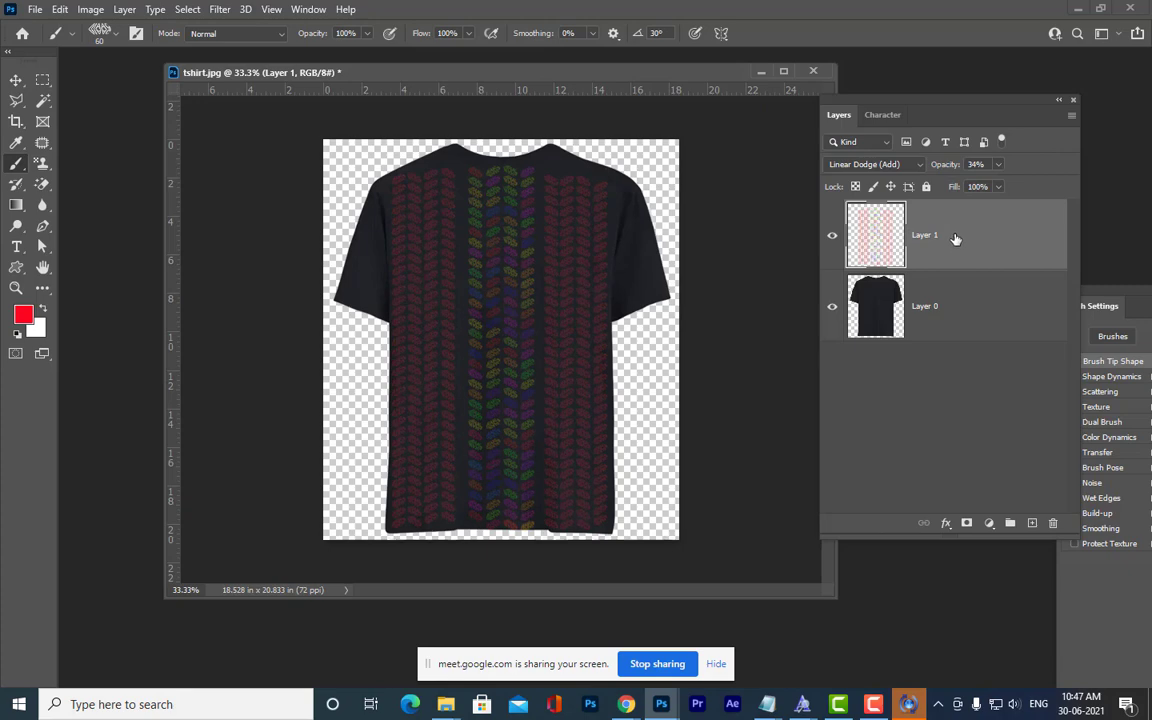
# Duplicate the 34% opacity pattern layer and set the copy's blend mode to Vivid Light.
pyautogui.hotkey('ctrl', 'j')
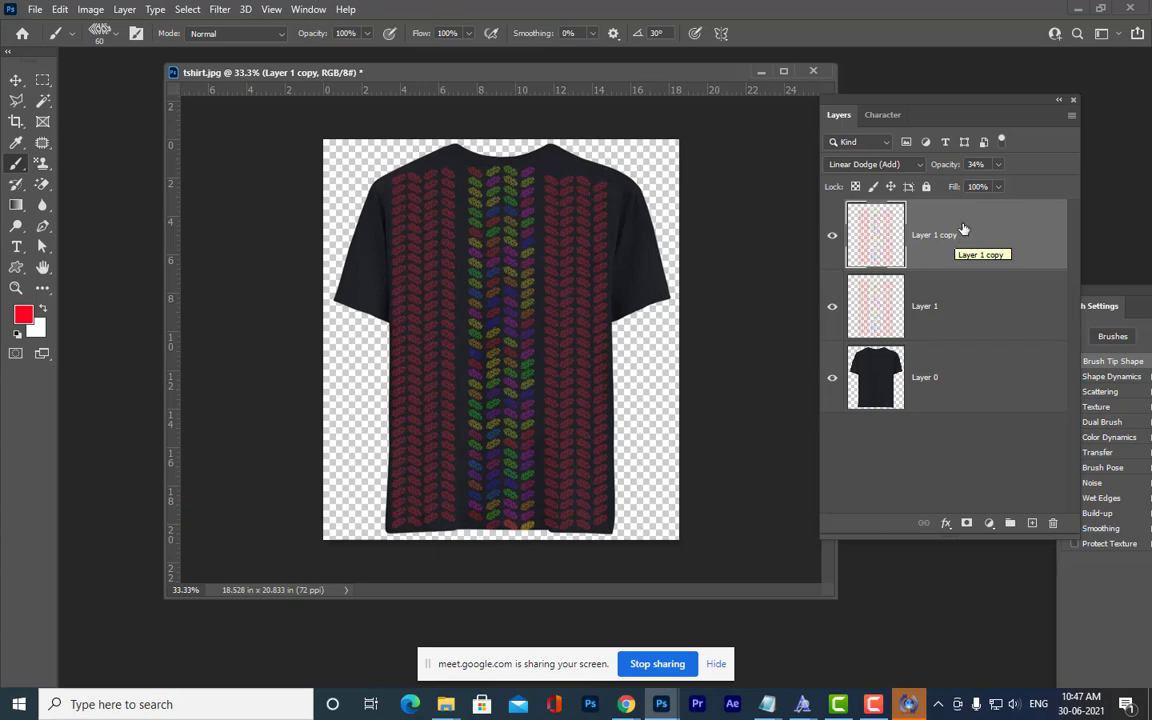
pyautogui.click(912, 165)
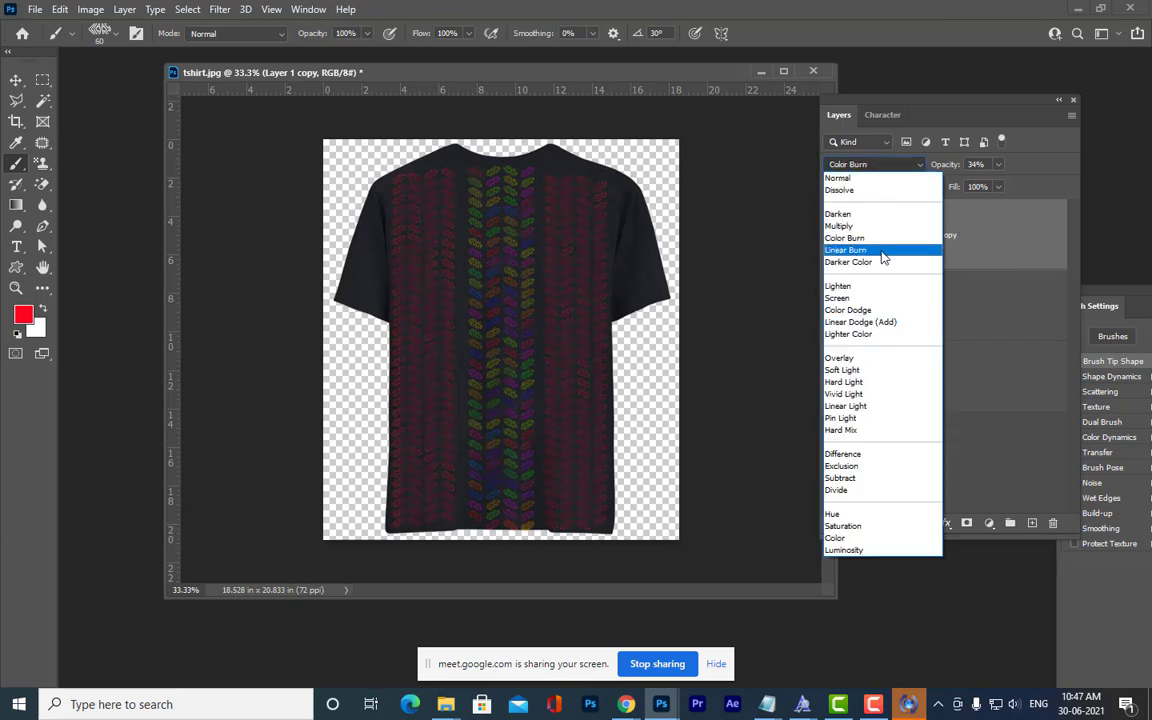
pyautogui.click(879, 399)
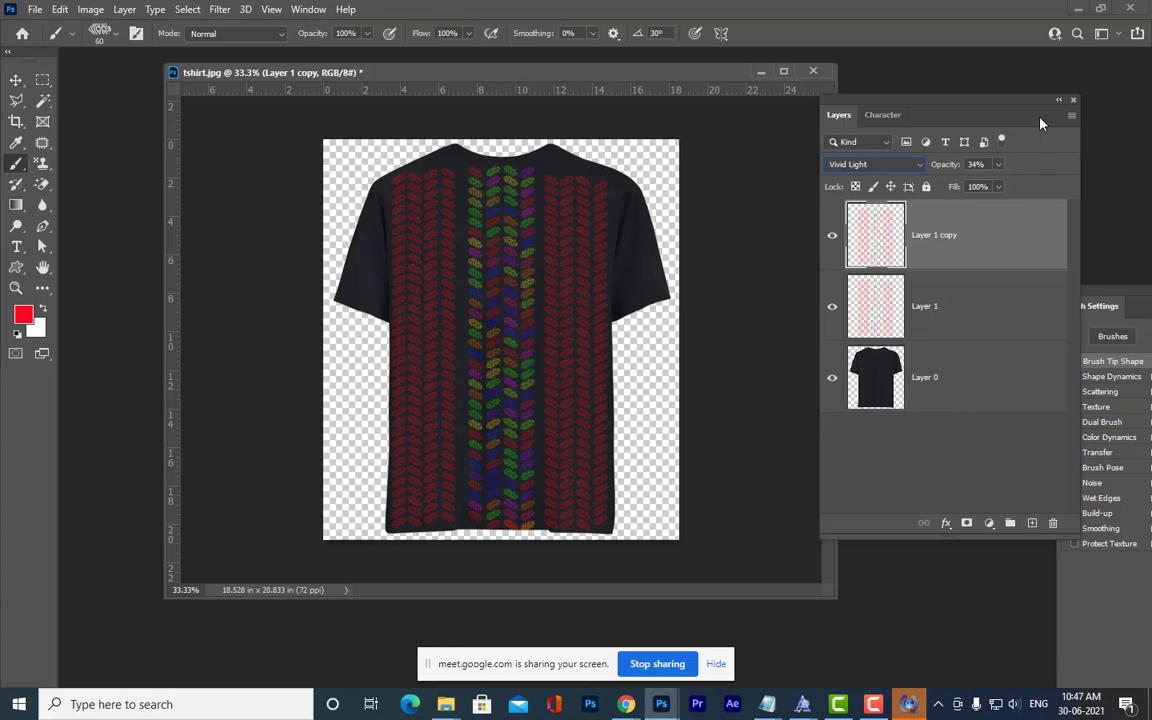
# Examine how the blended pattern columns look on the T-shirt, both close up and as a whole.
pyautogui.hotkey('ctrl', '+')
pyautogui.hotkey('ctrl', '+')
pyautogui.hotkey('ctrl', '+')
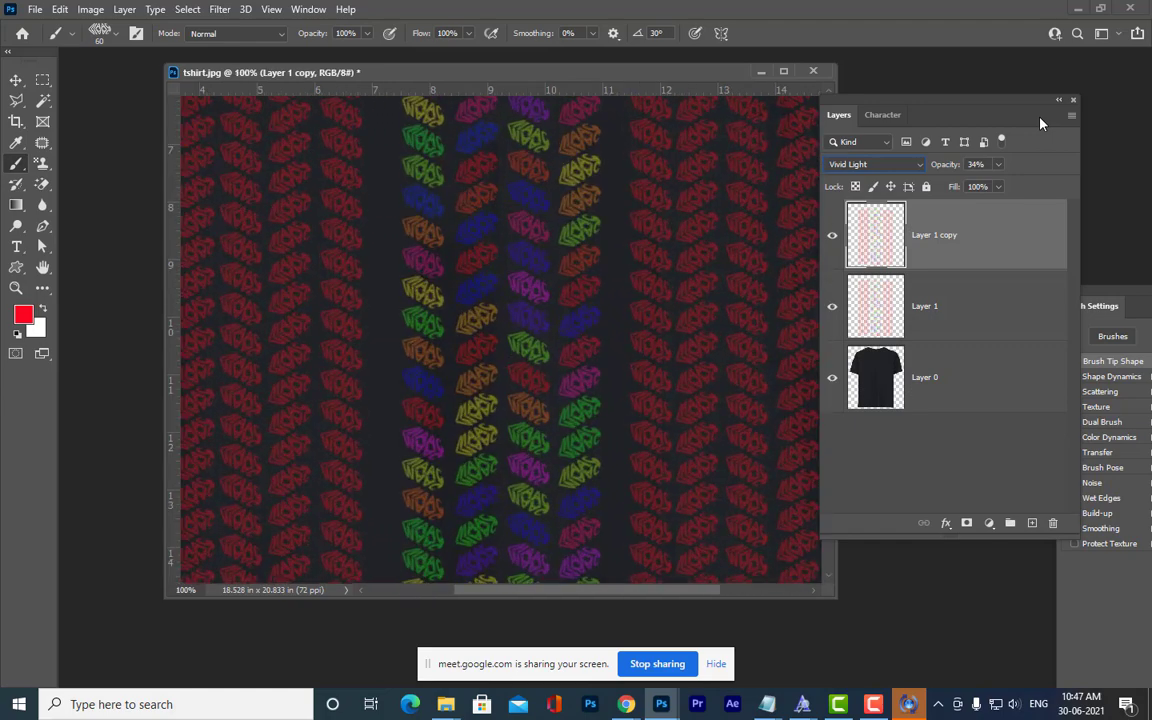
pyautogui.hotkey('ctrl', '+')
pyautogui.hotkey('ctrl', '-')
pyautogui.hotkey('ctrl', '-')
pyautogui.hotkey('ctrl', '-')
pyautogui.hotkey('ctrl', '-')
pyautogui.hotkey('ctrl', '-')
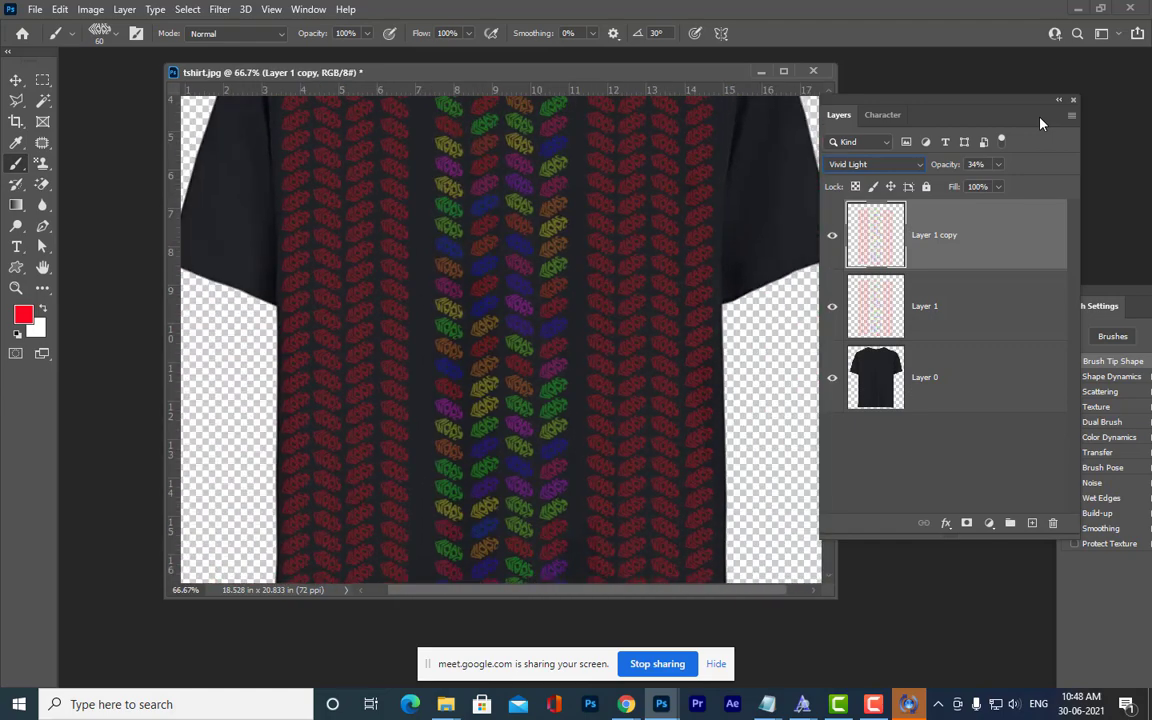
pyautogui.hotkey('ctrl', '-')
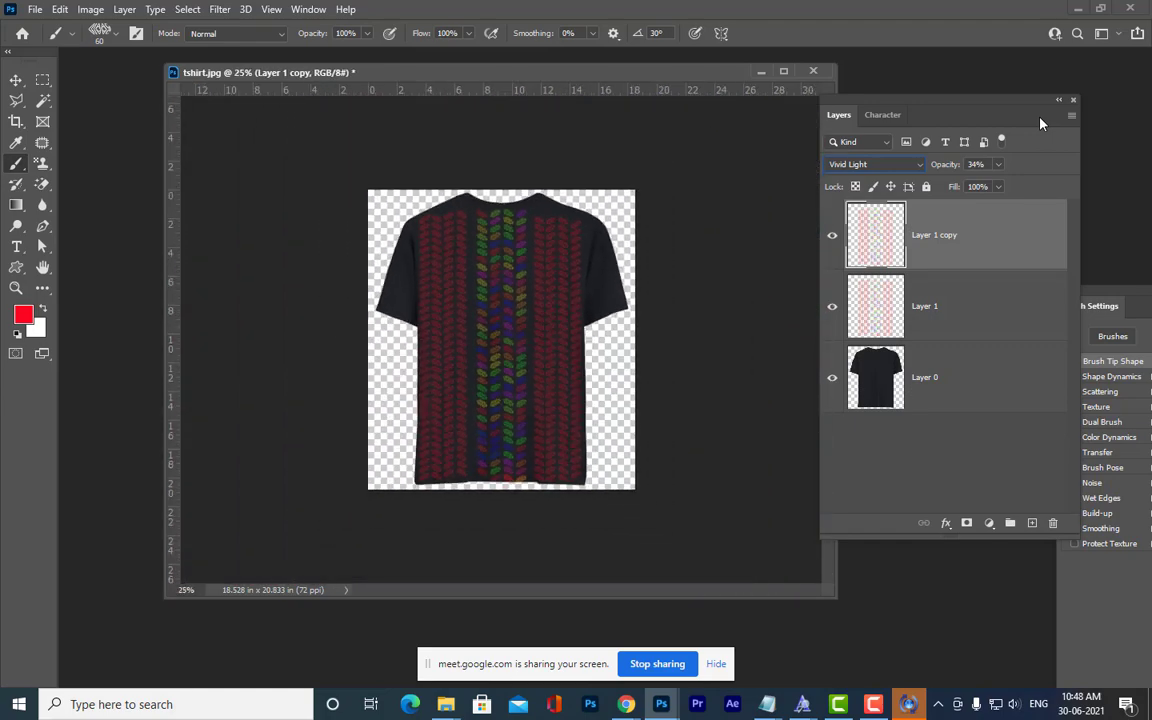
pyautogui.hotkey('ctrl', '-')
pyautogui.hotkey('ctrl', '+')
pyautogui.hotkey('ctrl', '+')
pyautogui.hotkey('ctrl', '+')
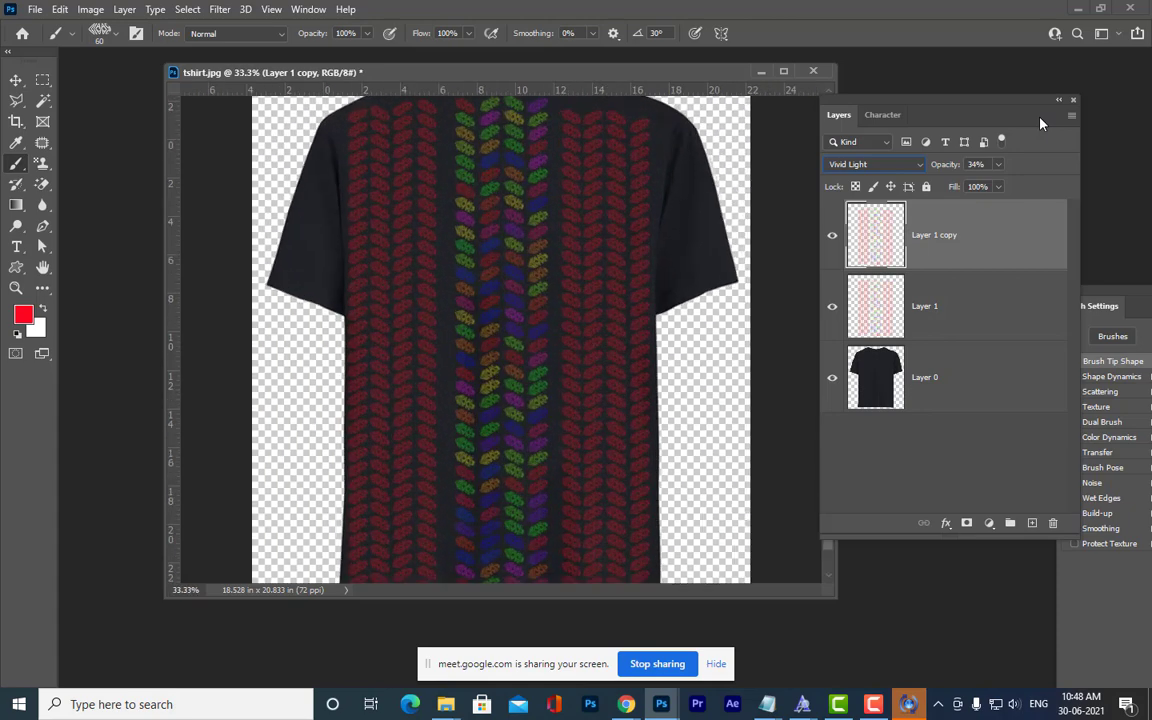
pyautogui.hotkey('ctrl', '+')
pyautogui.hotkey('ctrl', '-')
pyautogui.hotkey('ctrl', '-')
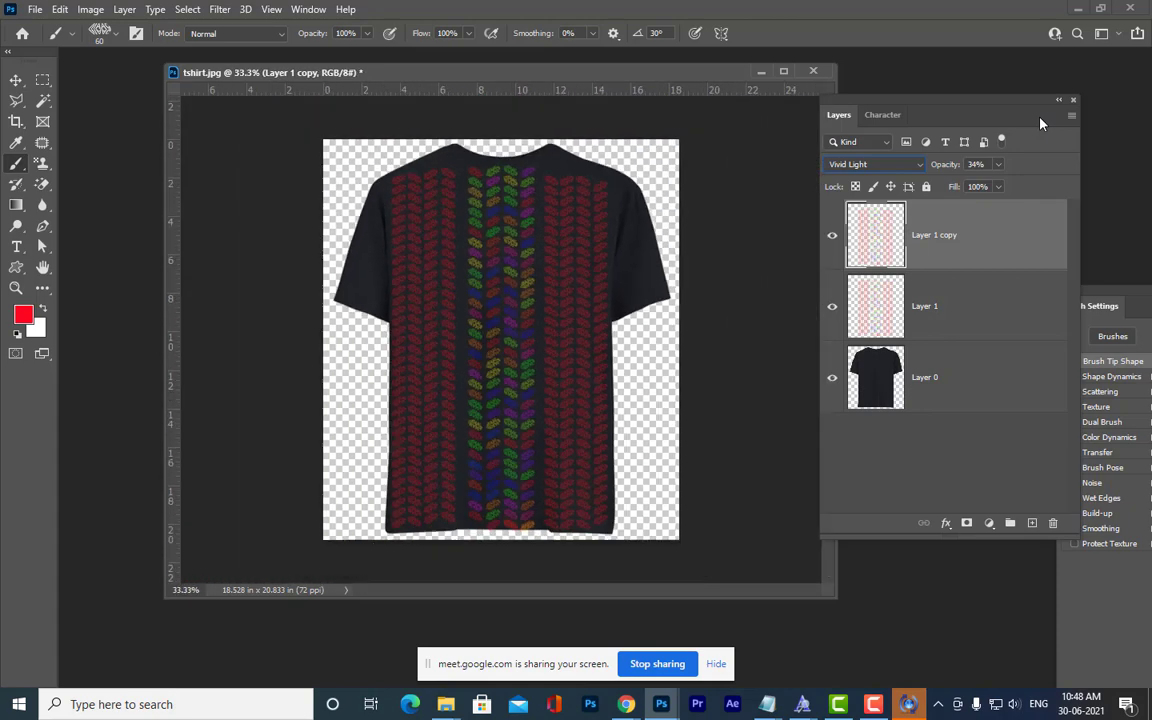
pyautogui.hotkey('ctrl', '-')
pyautogui.hotkey('ctrl', '+')
pyautogui.hotkey('ctrl', '+')
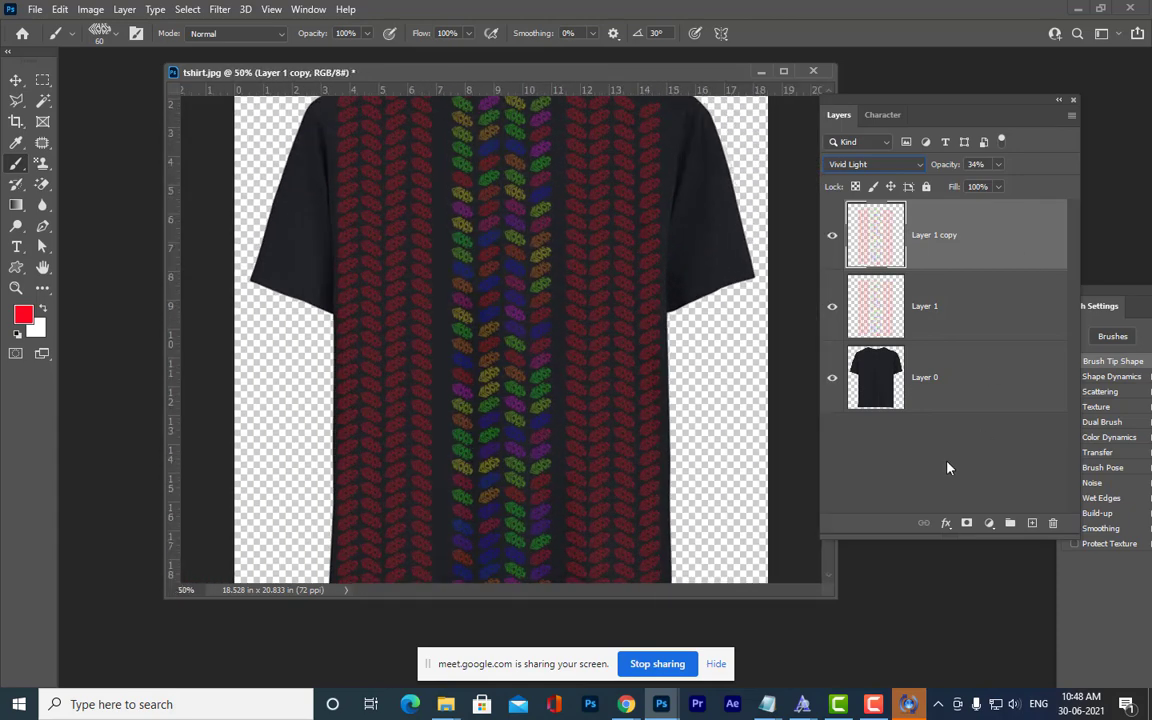
# Switch to the Notepad note and add 'creative artist' in single quotes below the filmstars instruction, after a blank line.
pyautogui.click(823, 635)
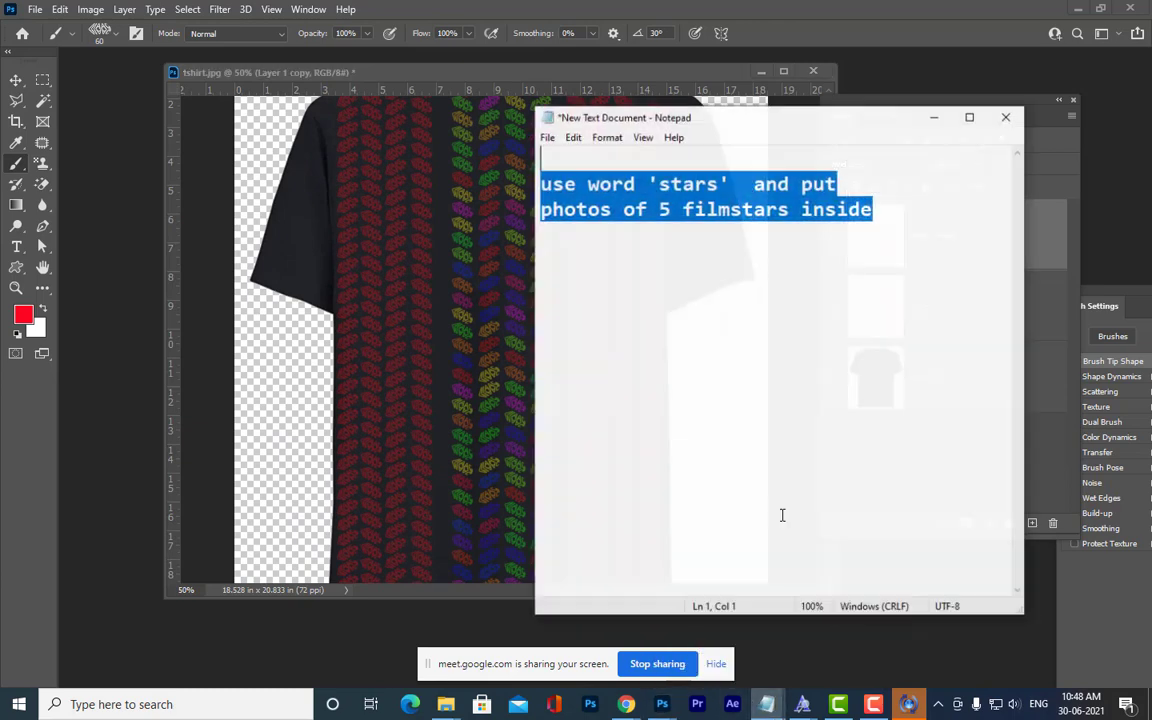
pyautogui.click(897, 200)
pyautogui.press('Return')
pyautogui.press('Return')
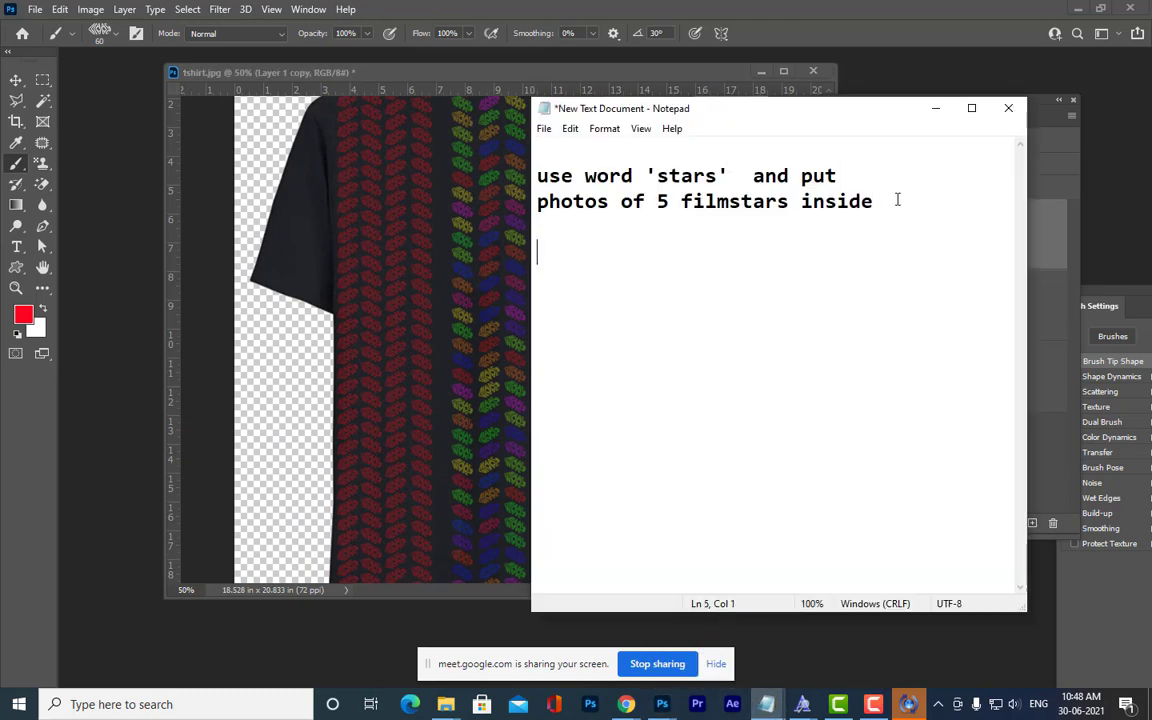
pyautogui.write("''")
pyautogui.press('Left')
pyautogui.write('create')
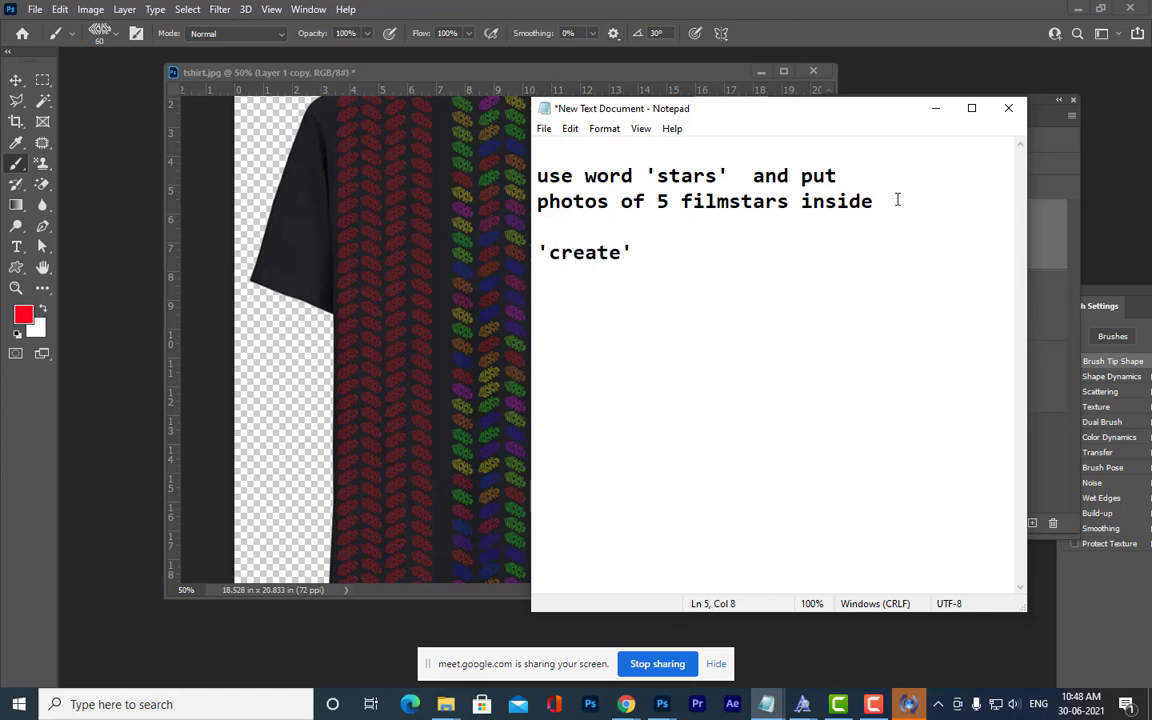
pyautogui.press('BackSpace')
pyautogui.write('ive artist')
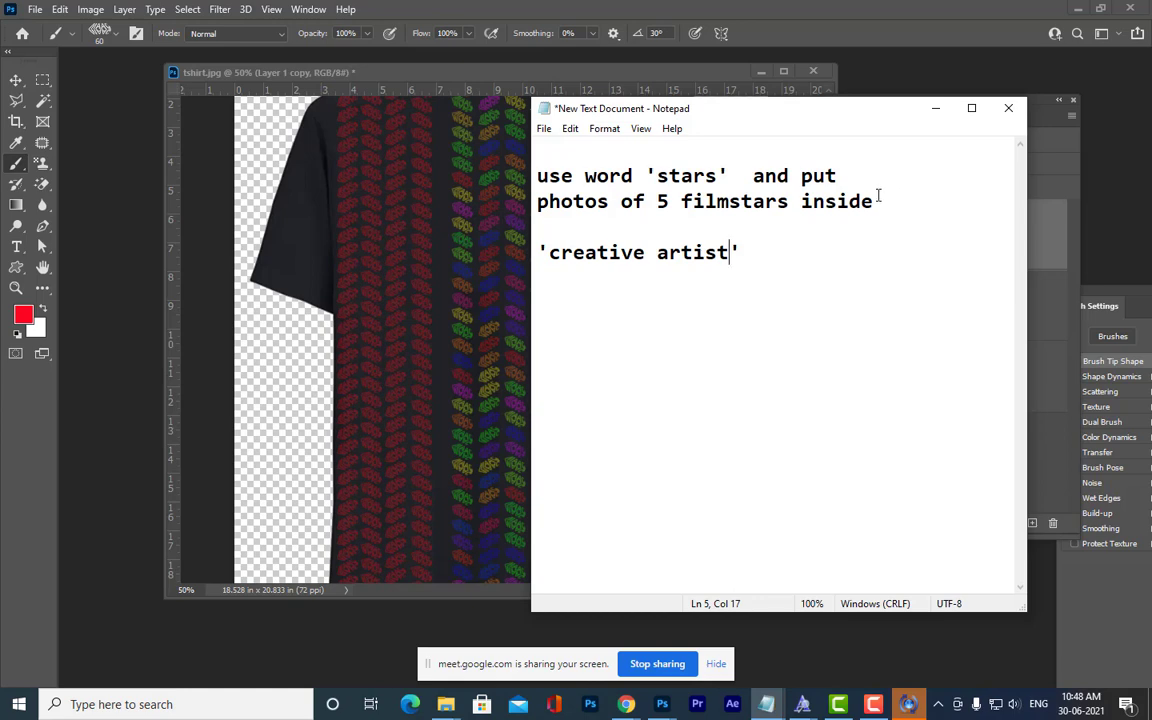
# Highlight the phrase 'creative artist' beside the T-shirt pattern for reference, and minimize the note to return to Photoshop.
pyautogui.moveTo(741, 252); pyautogui.dragTo(645, 255)
pyautogui.click(742, 254)
pyautogui.moveTo(729, 252); pyautogui.dragTo(549, 252)
pyautogui.moveTo(627, 111); pyautogui.dragTo(730, 86)
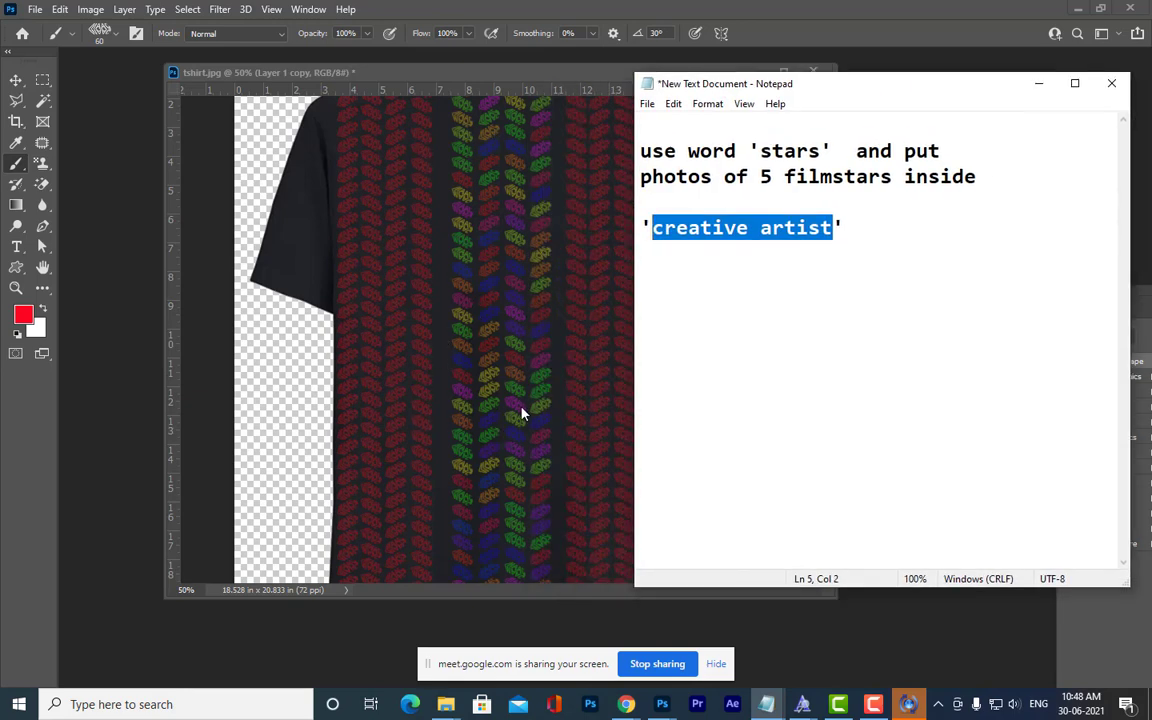
pyautogui.click(898, 240)
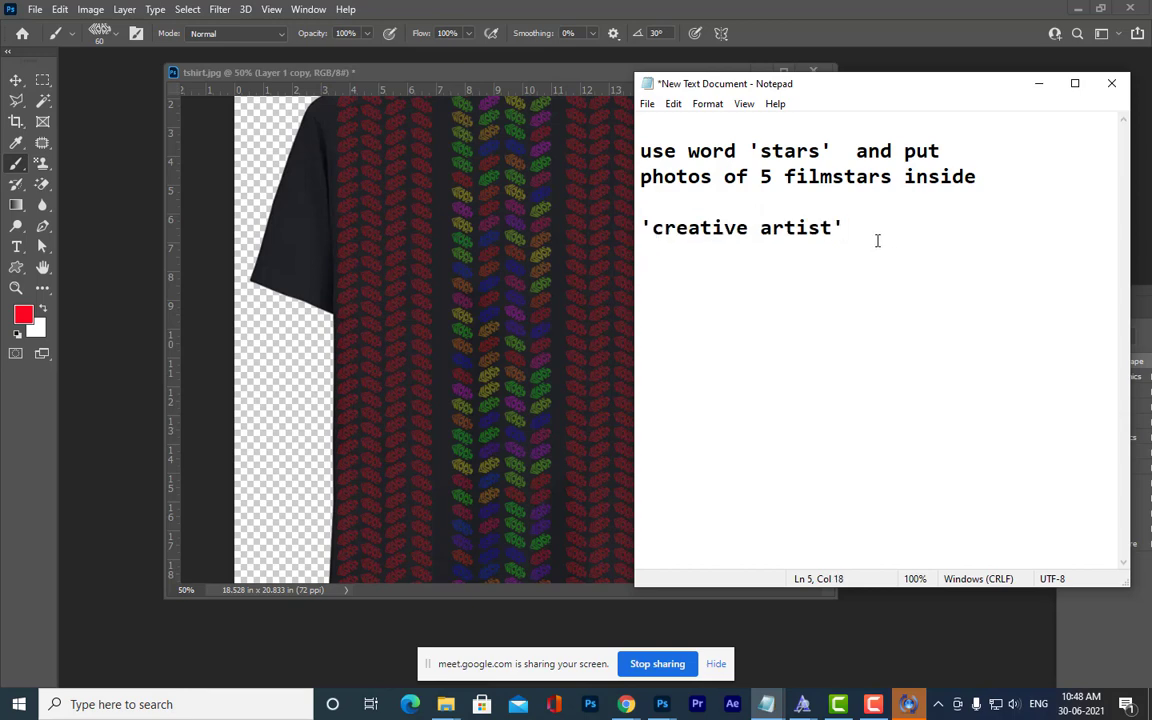
pyautogui.moveTo(848, 227); pyautogui.dragTo(636, 228)
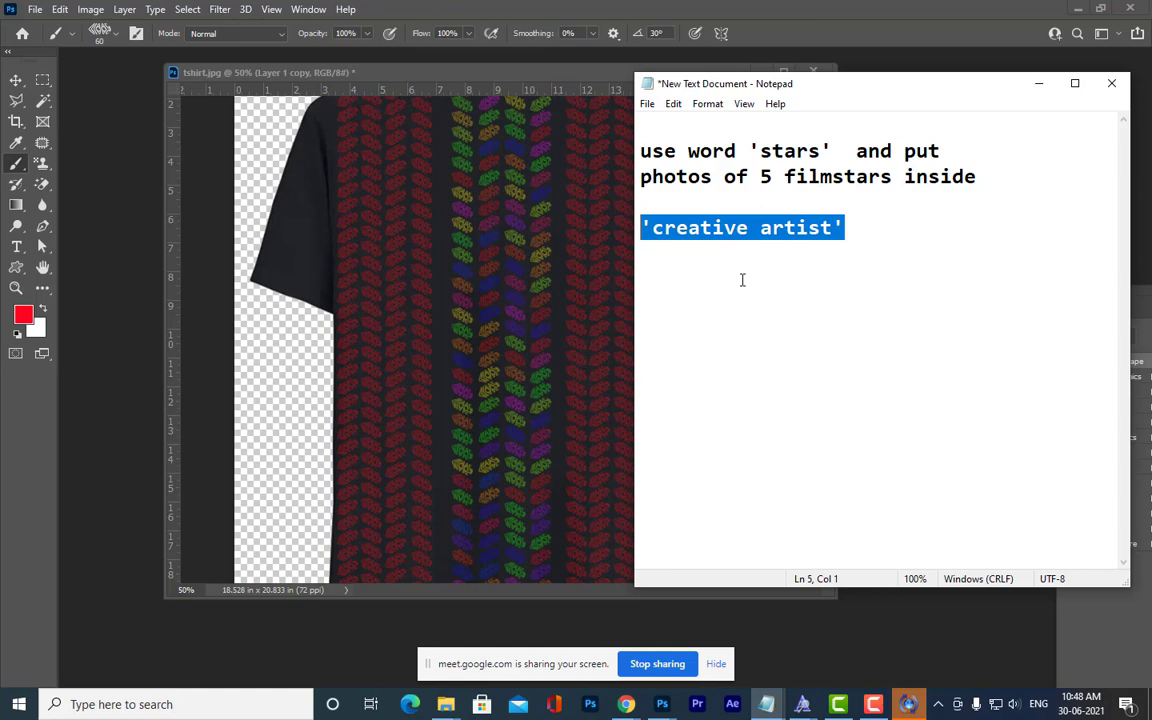
pyautogui.click(1039, 83)
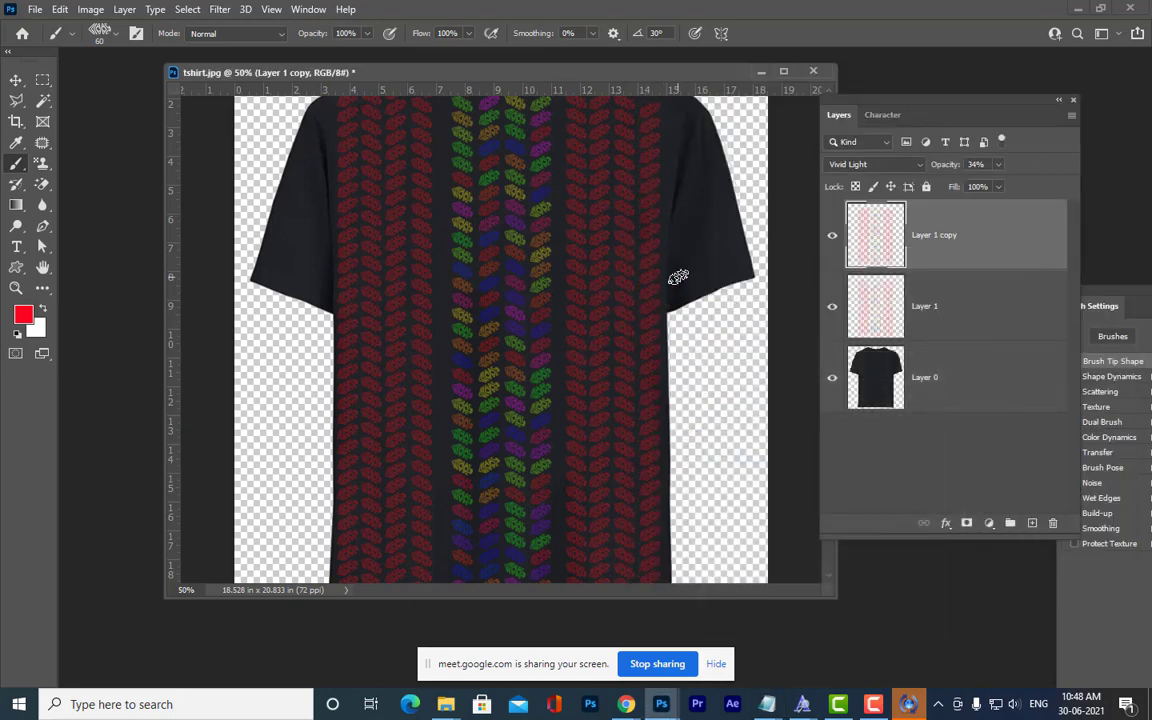
# Expand the brush settings, fit the whole T-shirt in view at 33.3%, and move the settings clear of it.
pyautogui.click(1100, 305)
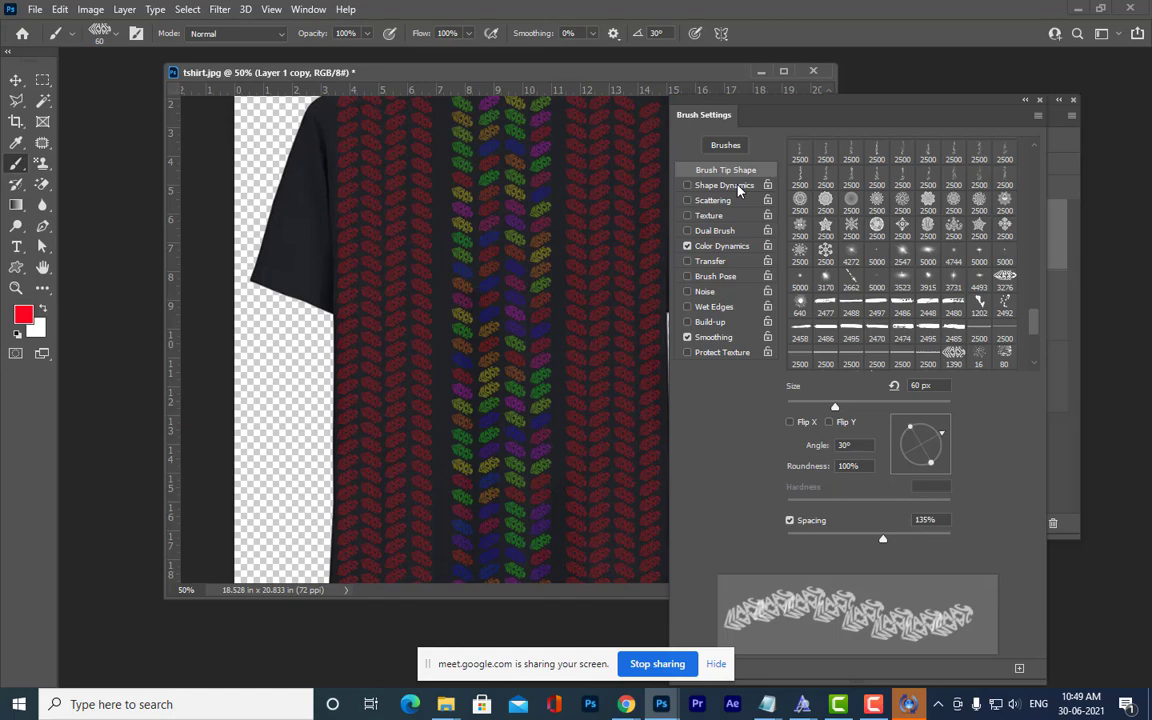
pyautogui.hotkey('ctrl', '-')
pyautogui.hotkey('ctrl', '-')
pyautogui.hotkey('ctrl', '+')
pyautogui.hotkey('ctrl', '+')
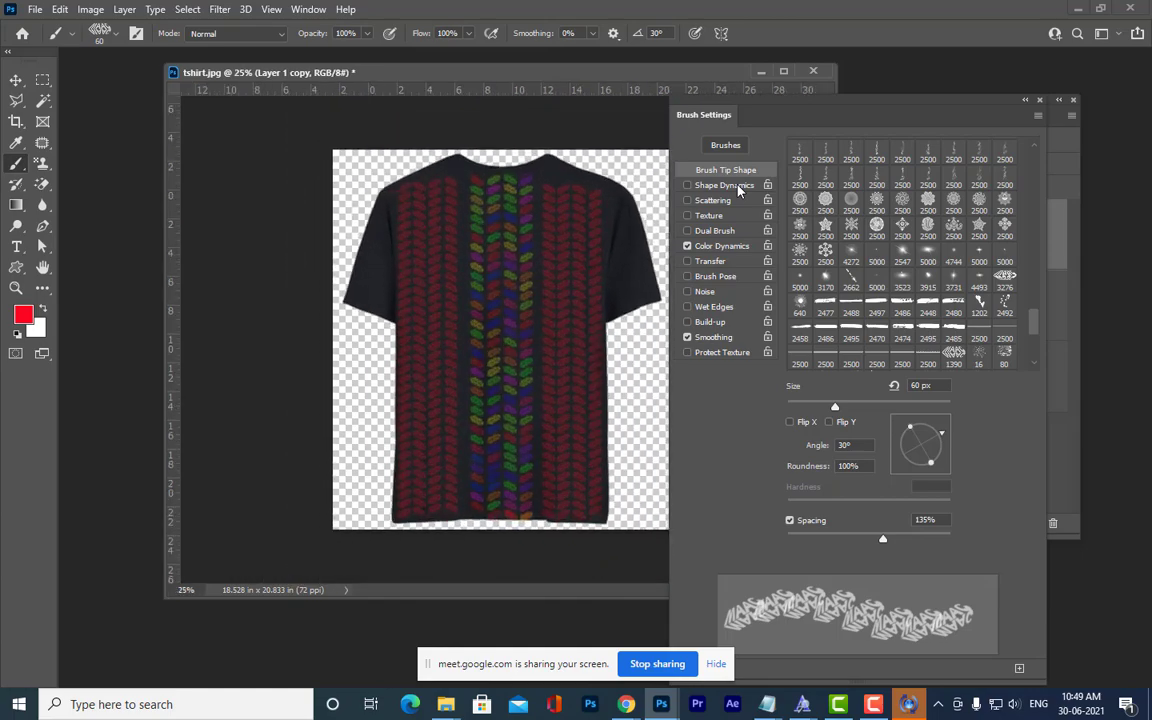
pyautogui.hotkey('ctrl', '-')
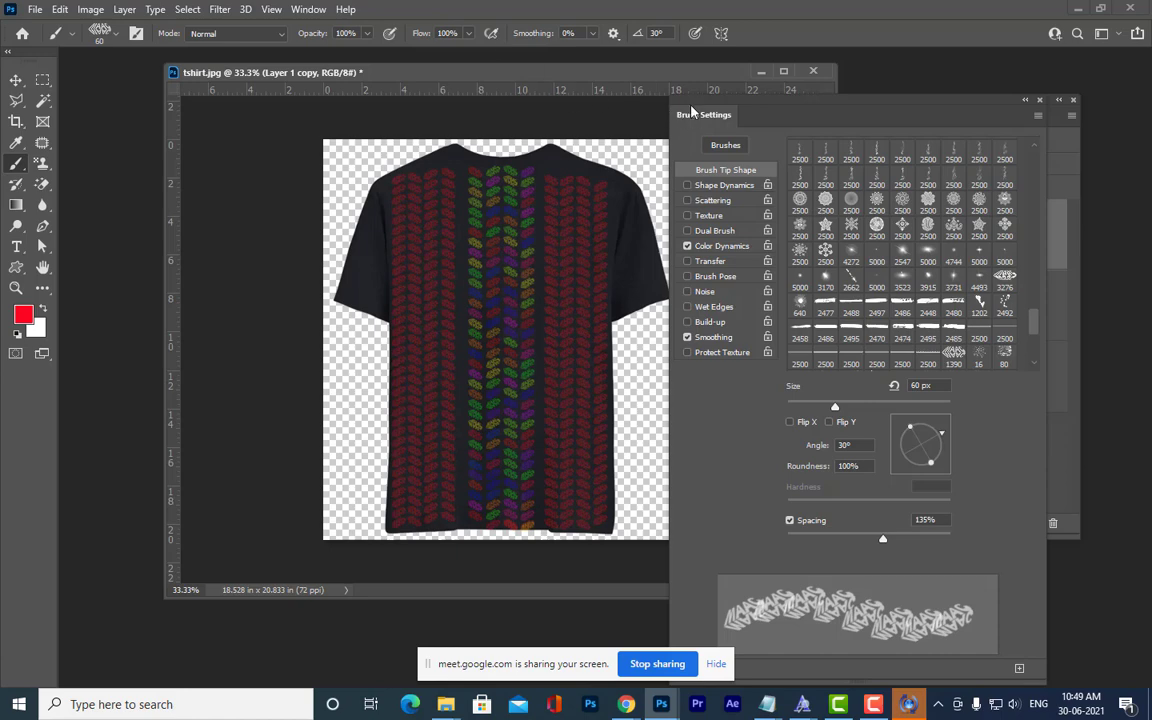
pyautogui.moveTo(708, 113)
pyautogui.mouseDown()
pyautogui.moveTo(935, 130)
pyautogui.moveTo(900, 138)
pyautogui.moveTo(784, 112)
pyautogui.moveTo(878, 142)
pyautogui.mouseUp()
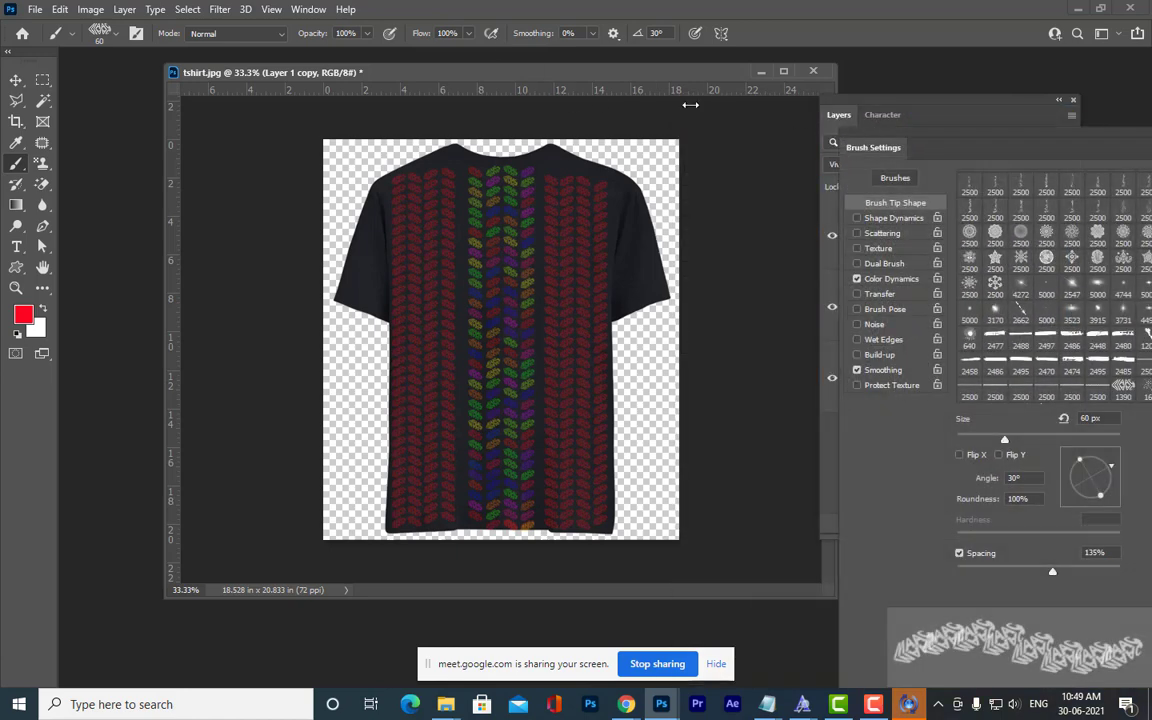
# Shift the tshirt.jpg document window aside and close the document without saving its changes.
pyautogui.moveTo(622, 76); pyautogui.dragTo(576, 106)
pyautogui.click(766, 100)
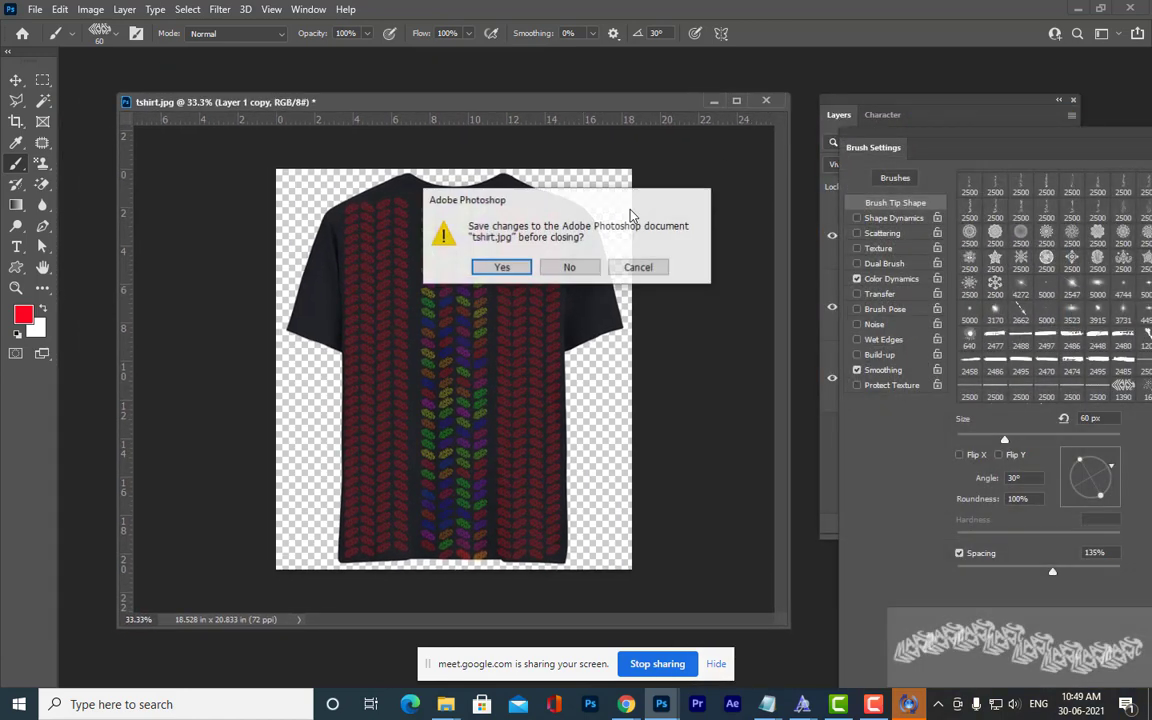
pyautogui.click(569, 267)
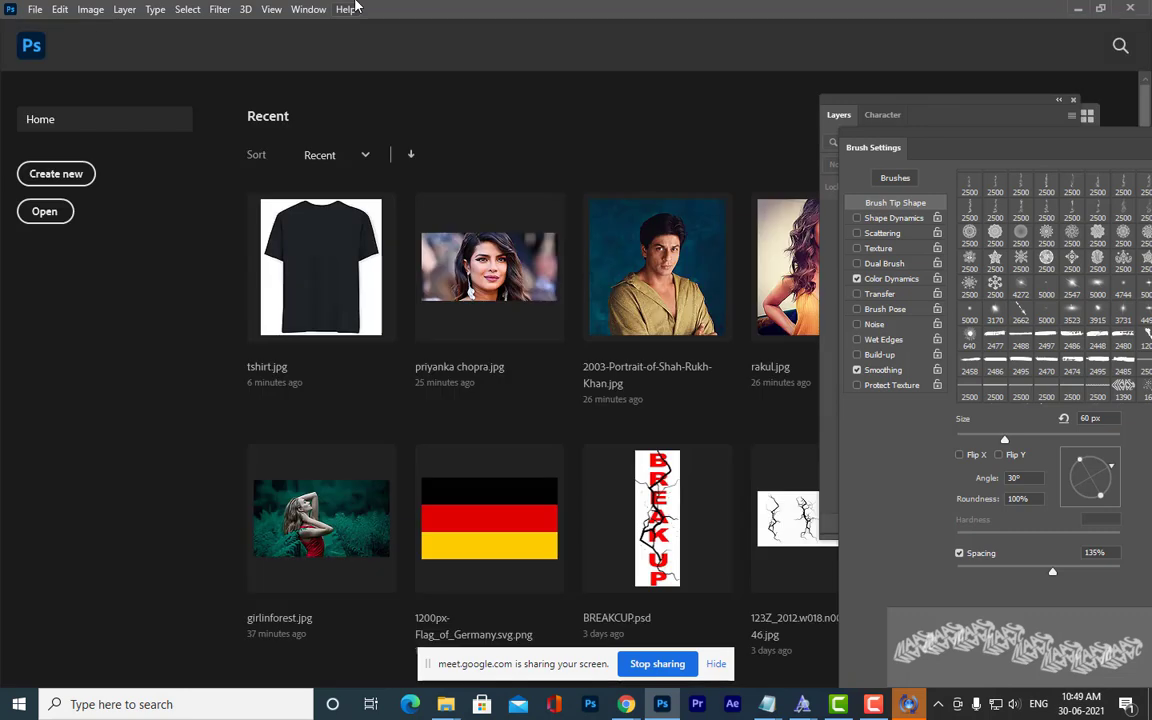
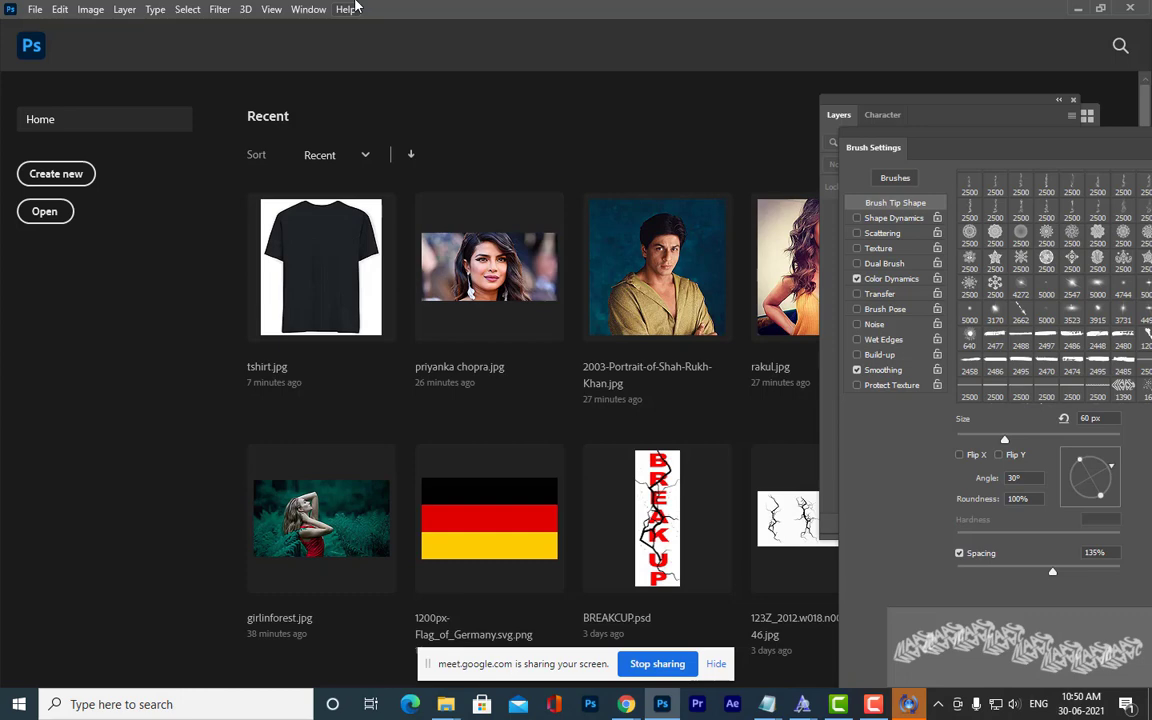
# Start opening images and search the photoshop ref images folder for 'bookcover'.
pyautogui.hotkey('ctrl', 'o')
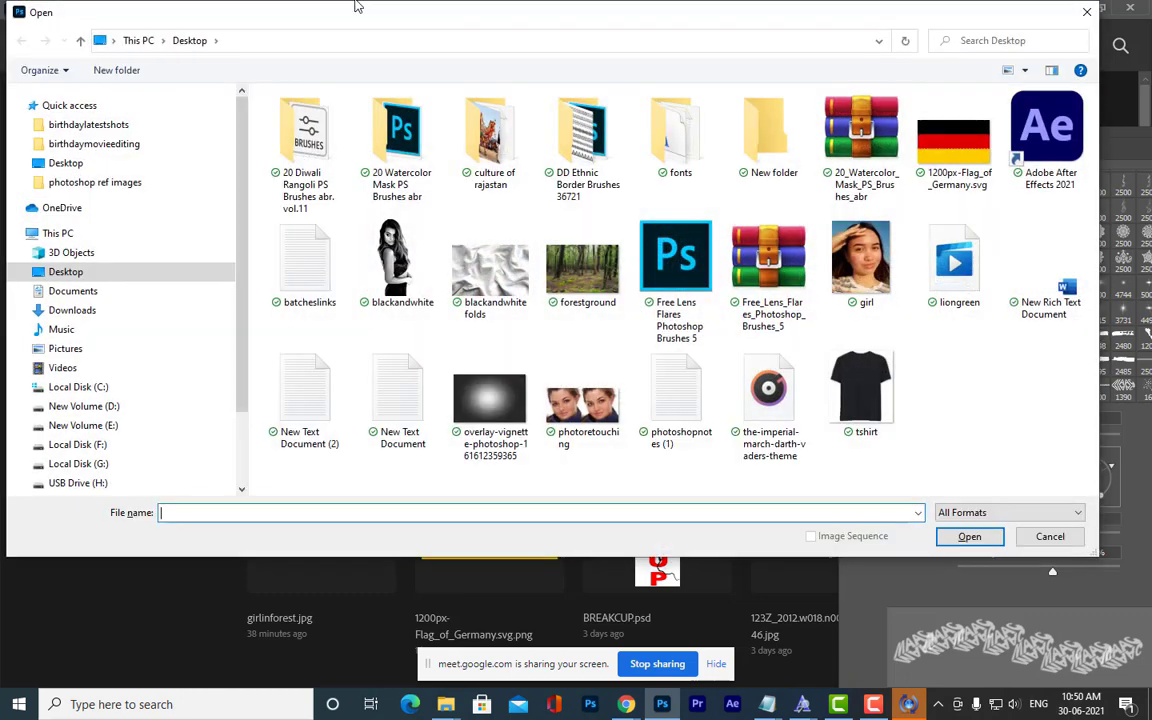
pyautogui.click(120, 183)
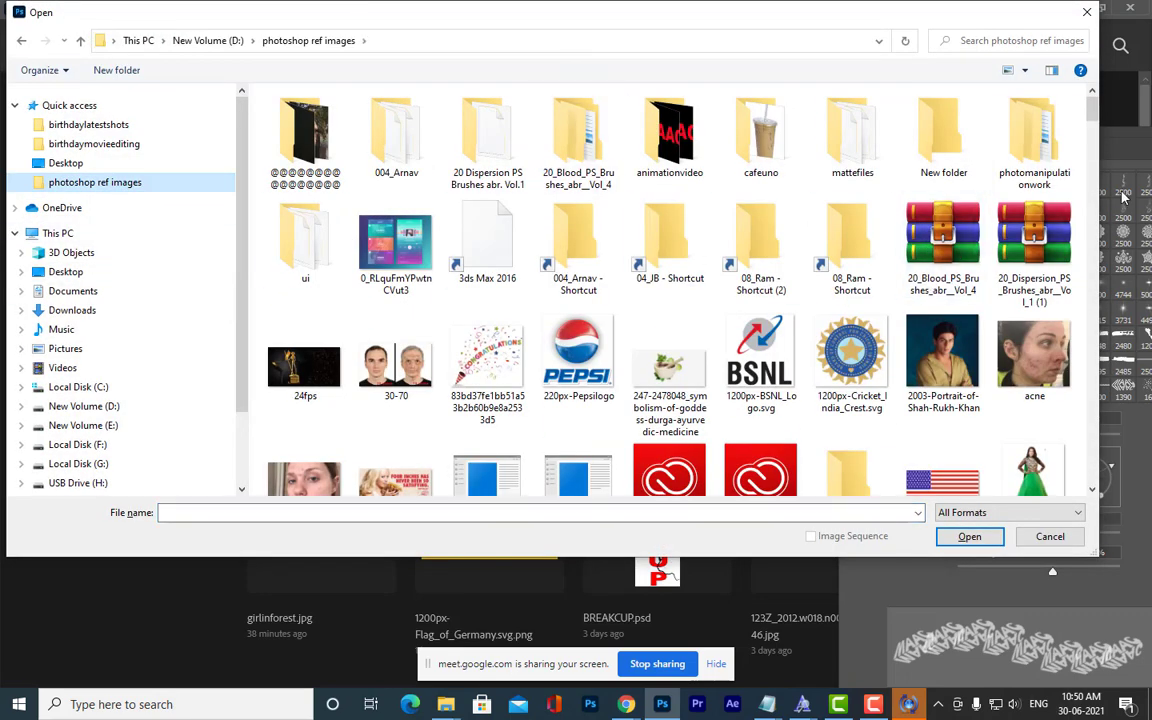
pyautogui.click(1010, 42)
pyautogui.write('b')
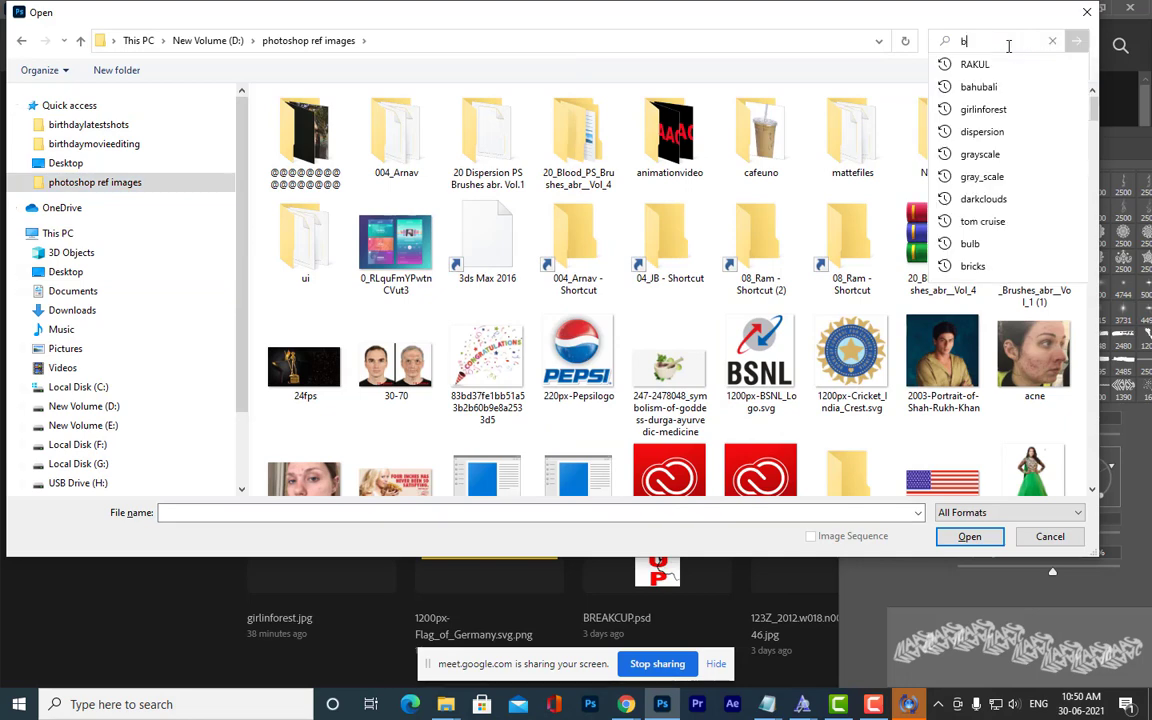
pyautogui.write('ookcover')
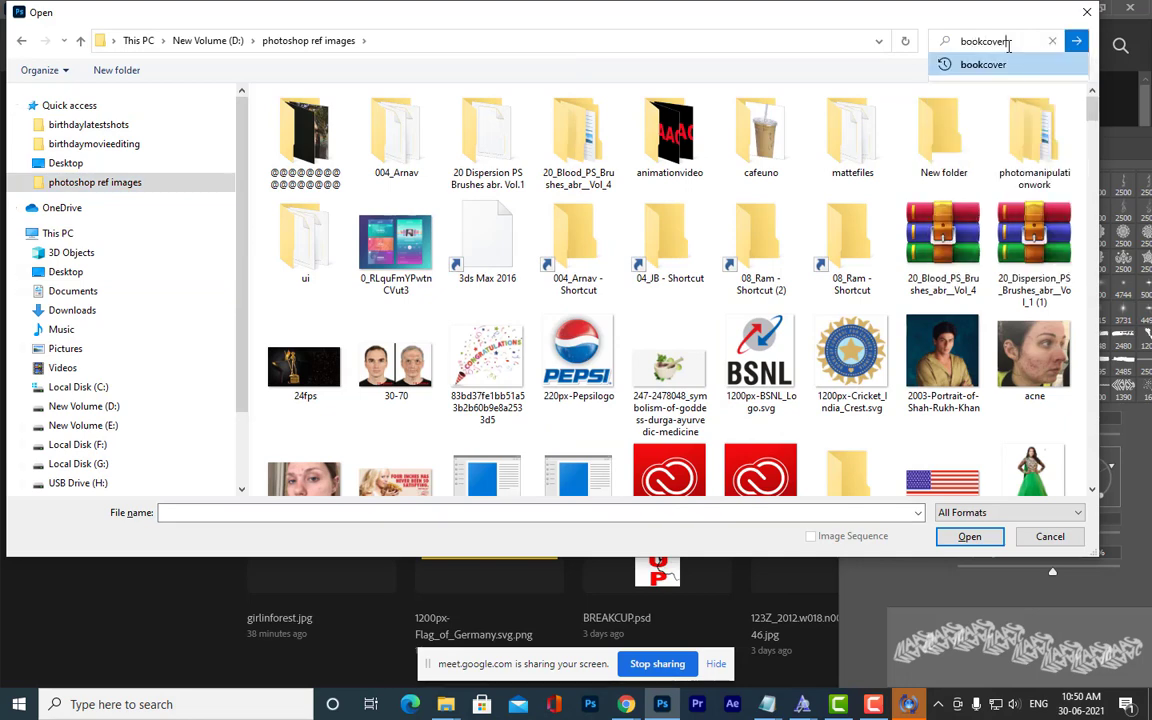
pyautogui.press('Return')
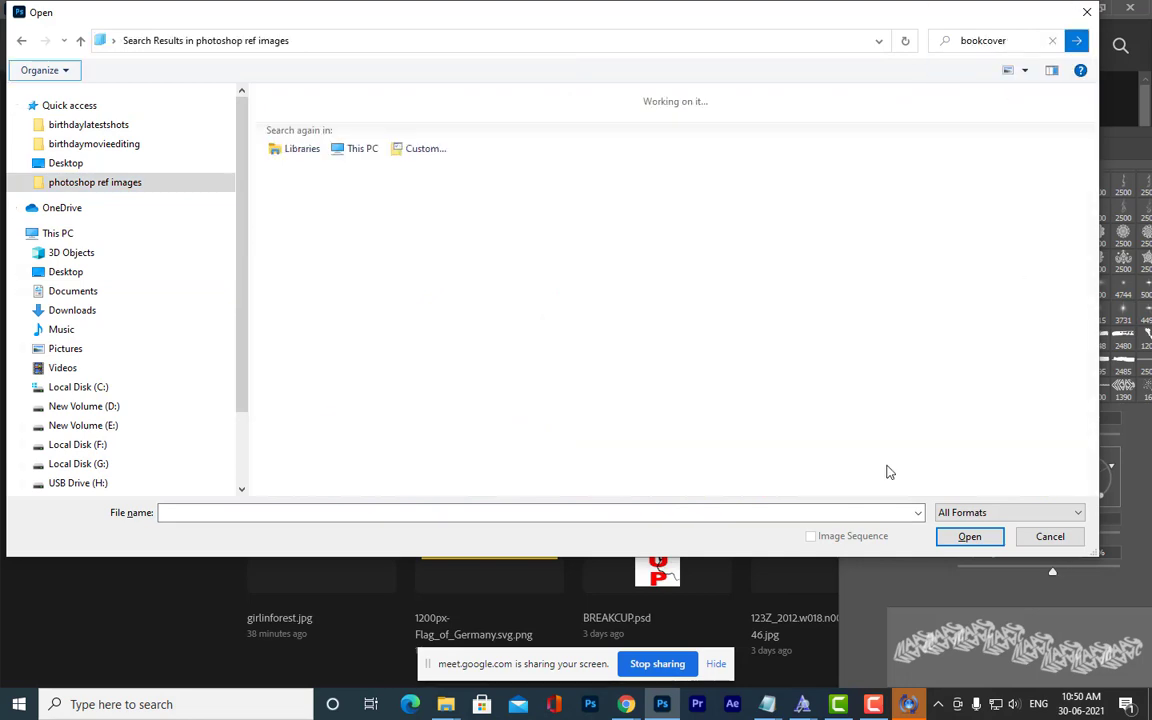
pyautogui.click(1002, 43)
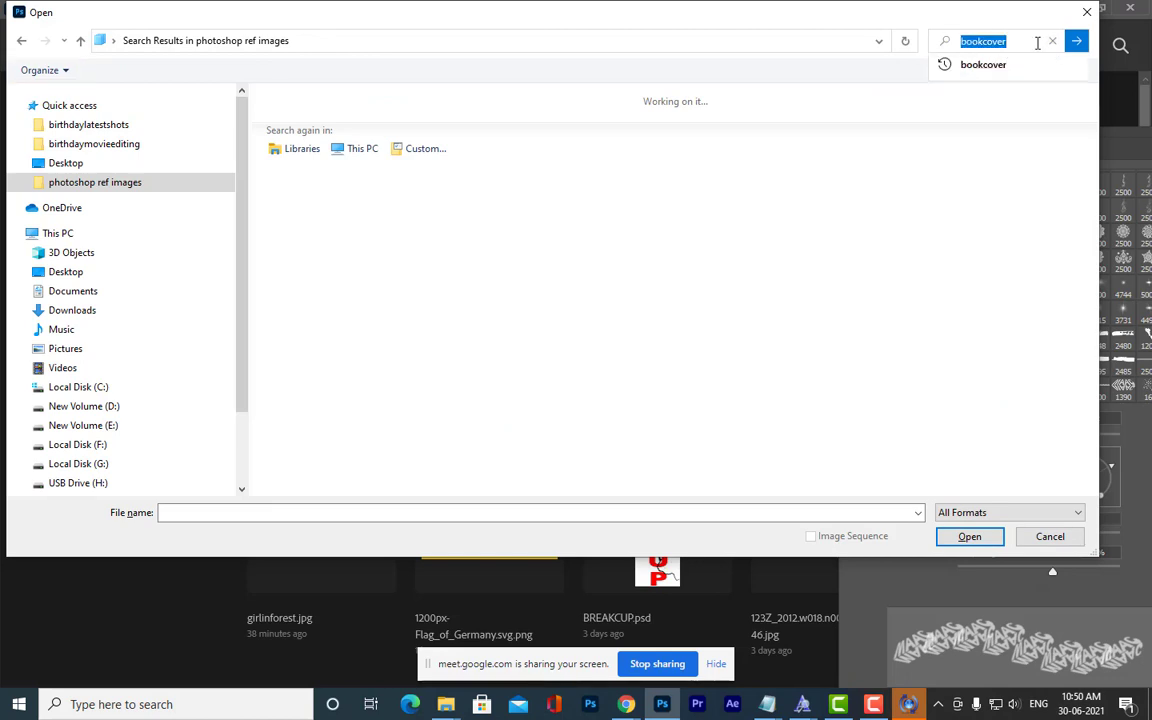
pyautogui.click(978, 42)
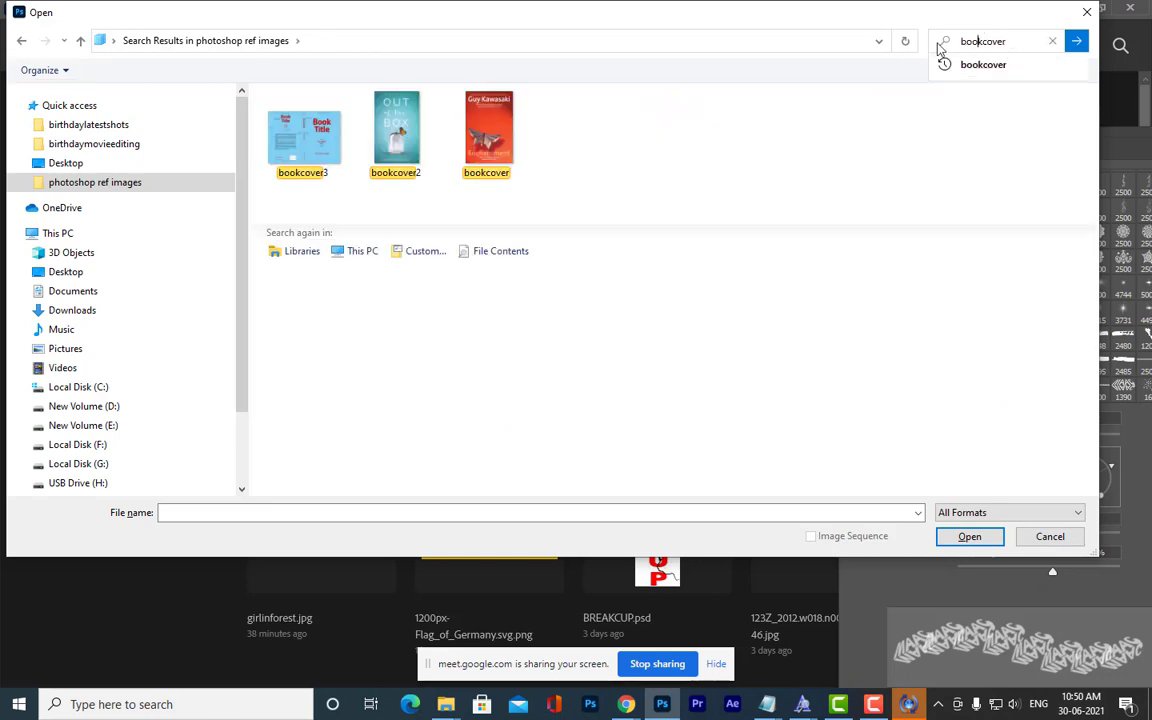
# Open bookcover3, bookcover2 and bookcover together from the search results.
pyautogui.click(282, 116)
pyautogui.keyDown('ctrl'); pyautogui.click(383, 150); pyautogui.keyUp('ctrl')
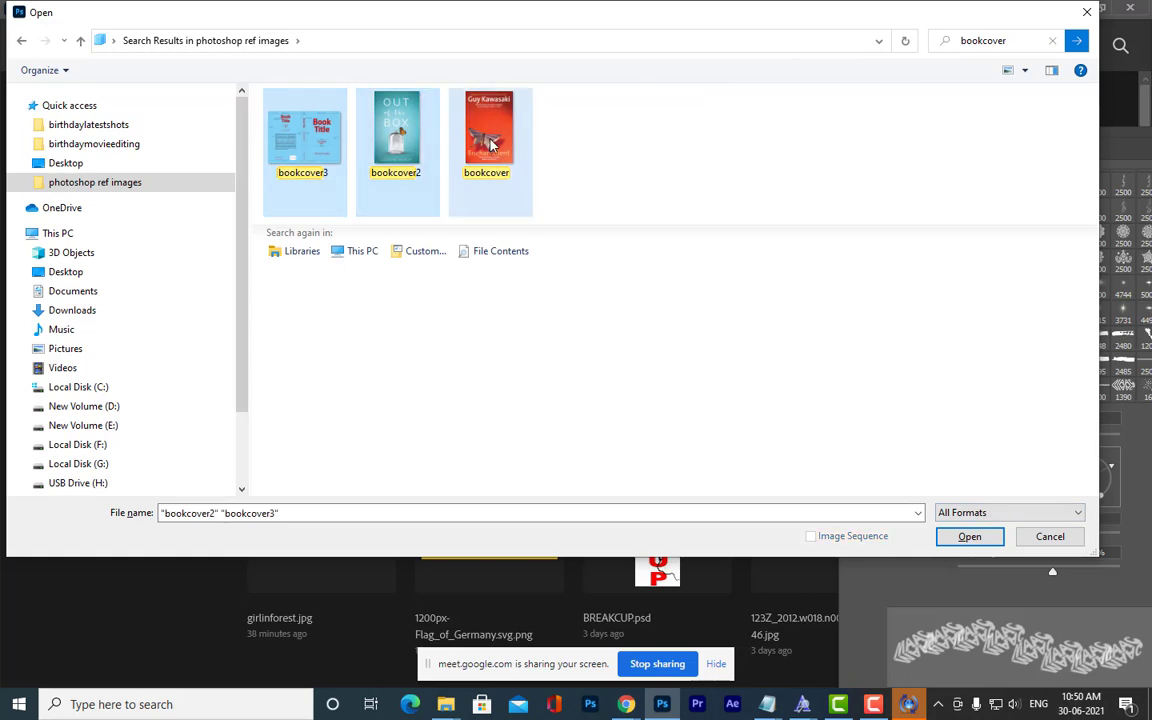
pyautogui.keyDown('ctrl'); pyautogui.click(486, 140); pyautogui.keyUp('ctrl')
pyautogui.click(969, 536)
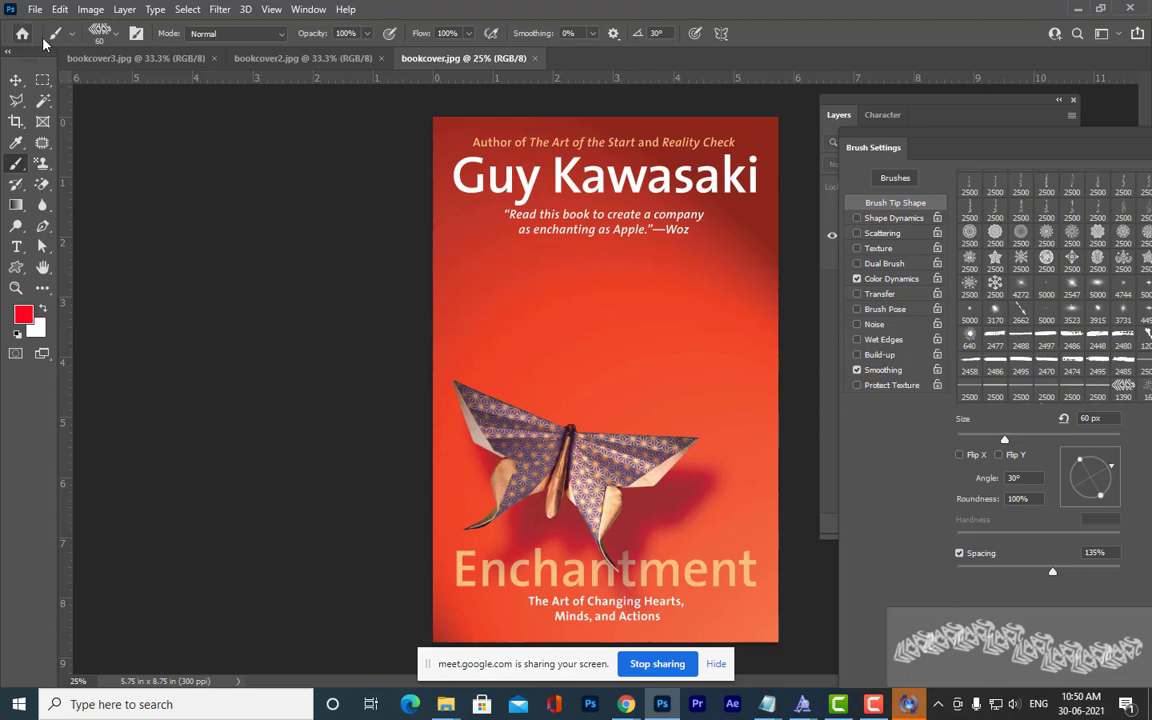
# Bring up bookcover3.jpg, close the brush settings and move the layer list clear of the cover.
pyautogui.click(135, 58)
pyautogui.moveTo(855, 98)
pyautogui.mouseDown()
pyautogui.moveTo(1014, 117)
pyautogui.moveTo(533, 206)
pyautogui.mouseUp()
pyautogui.moveTo(880, 147); pyautogui.dragTo(436, 140)
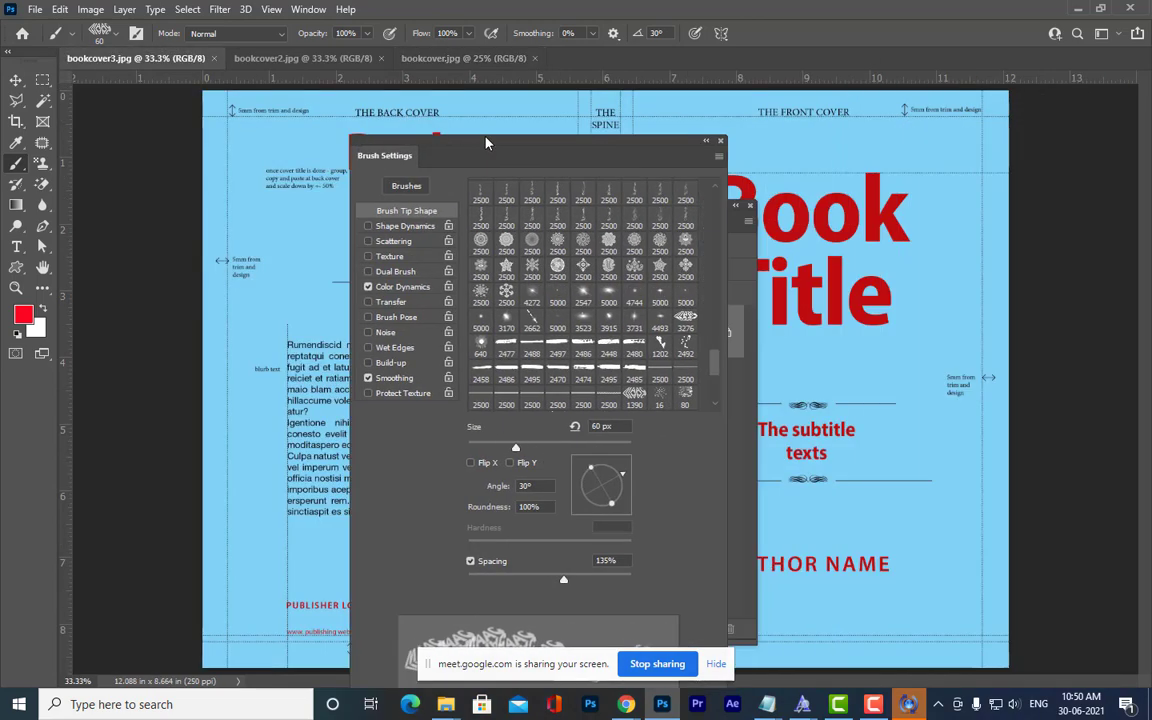
pyautogui.click(720, 143)
pyautogui.moveTo(554, 200); pyautogui.dragTo(975, 195)
# Float bookcover3.jpg in its own window and zoom out to 25% to show the whole cover.
pyautogui.moveTo(80, 60); pyautogui.dragTo(318, 100)
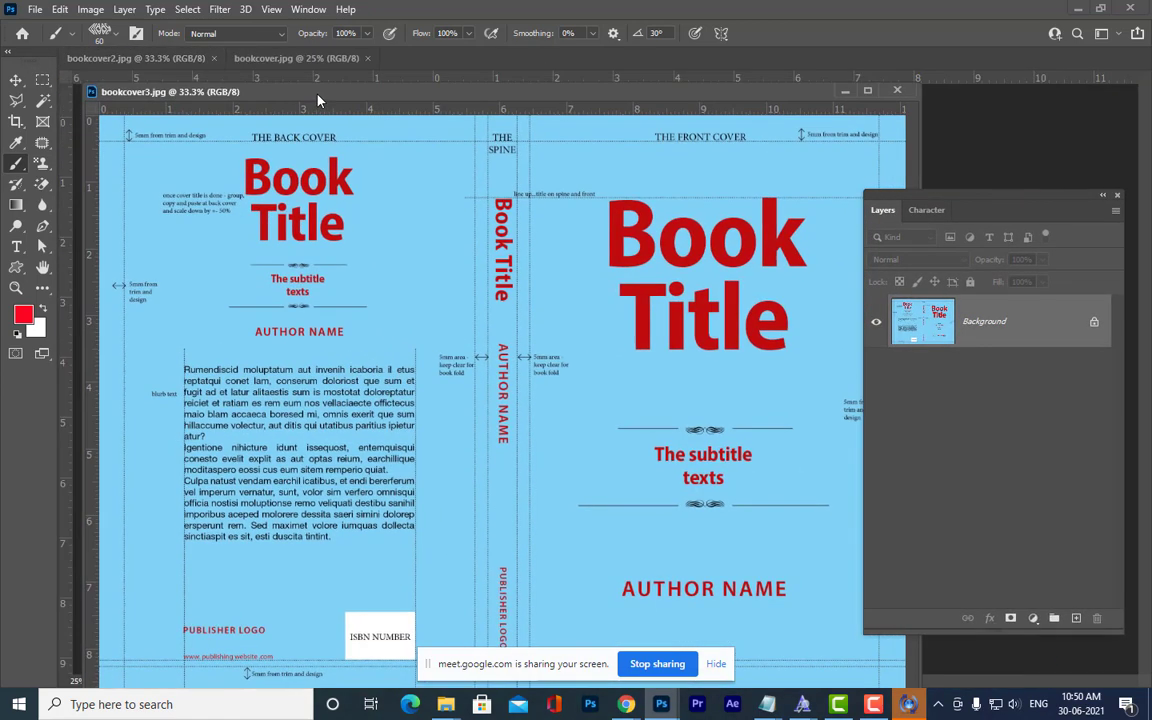
pyautogui.hotkey('ctrl', '-')
pyautogui.hotkey('ctrl', '+')
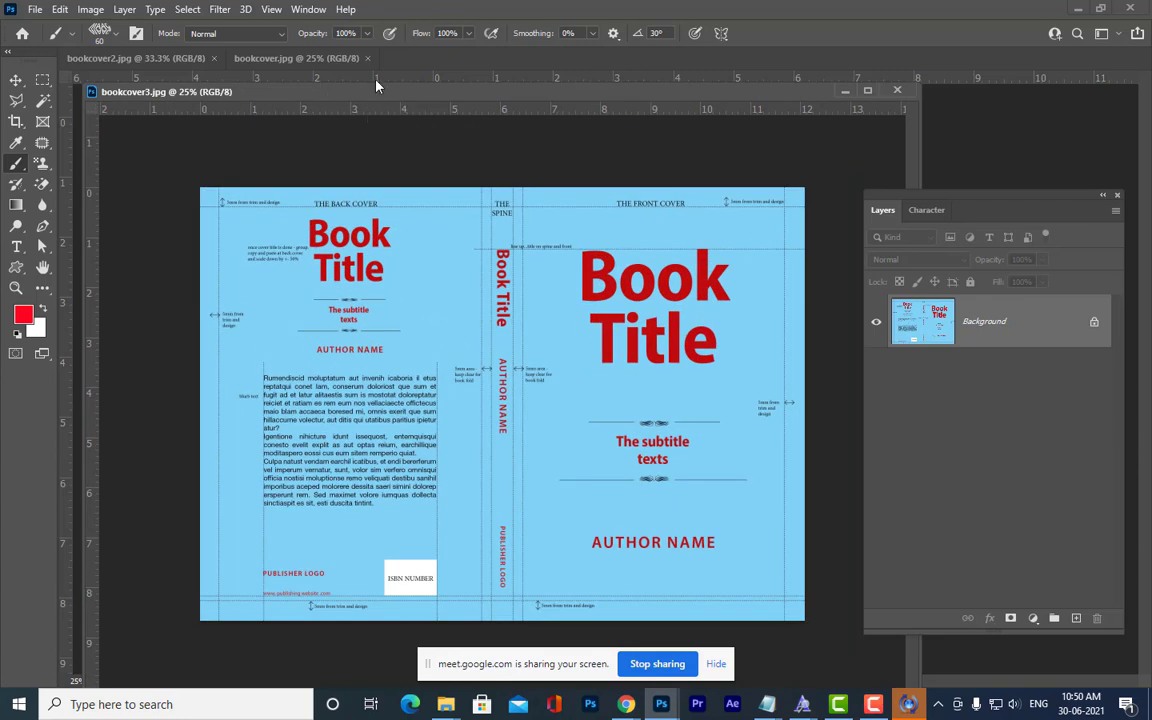
pyautogui.moveTo(382, 94); pyautogui.dragTo(398, 68)
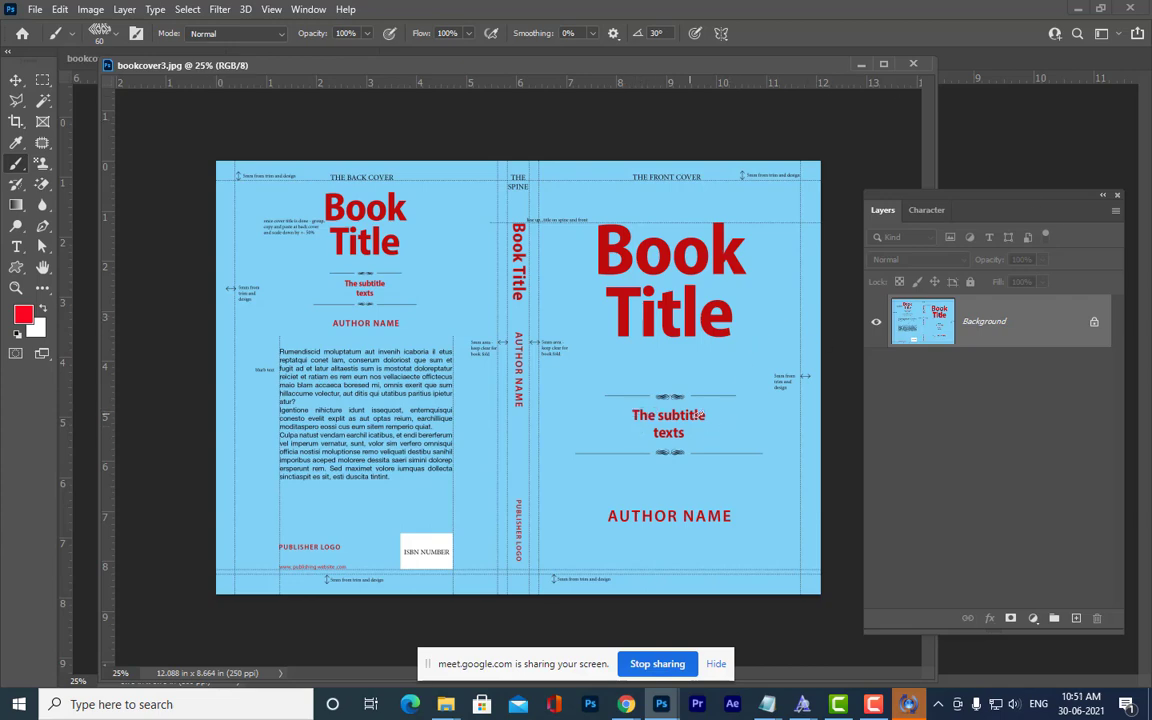
# Activate the Rectangular Marquee tool and shift the bookcover3.jpg window slightly upward.
pyautogui.click(17, 81)
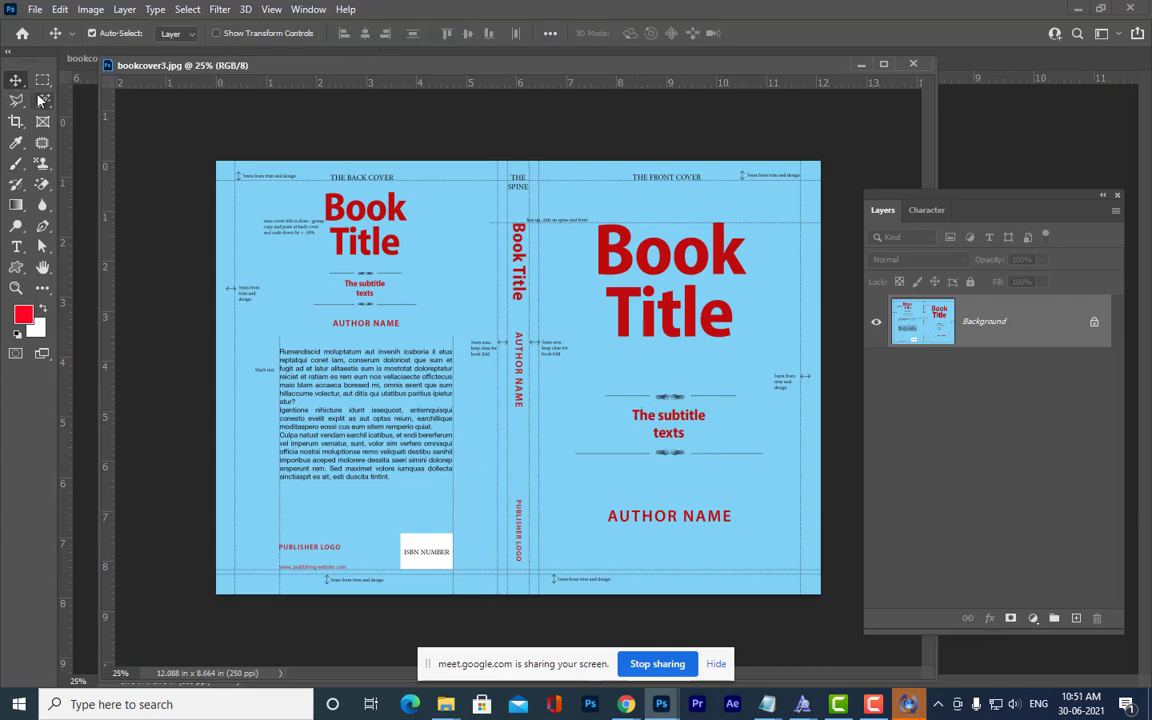
pyautogui.click(42, 80)
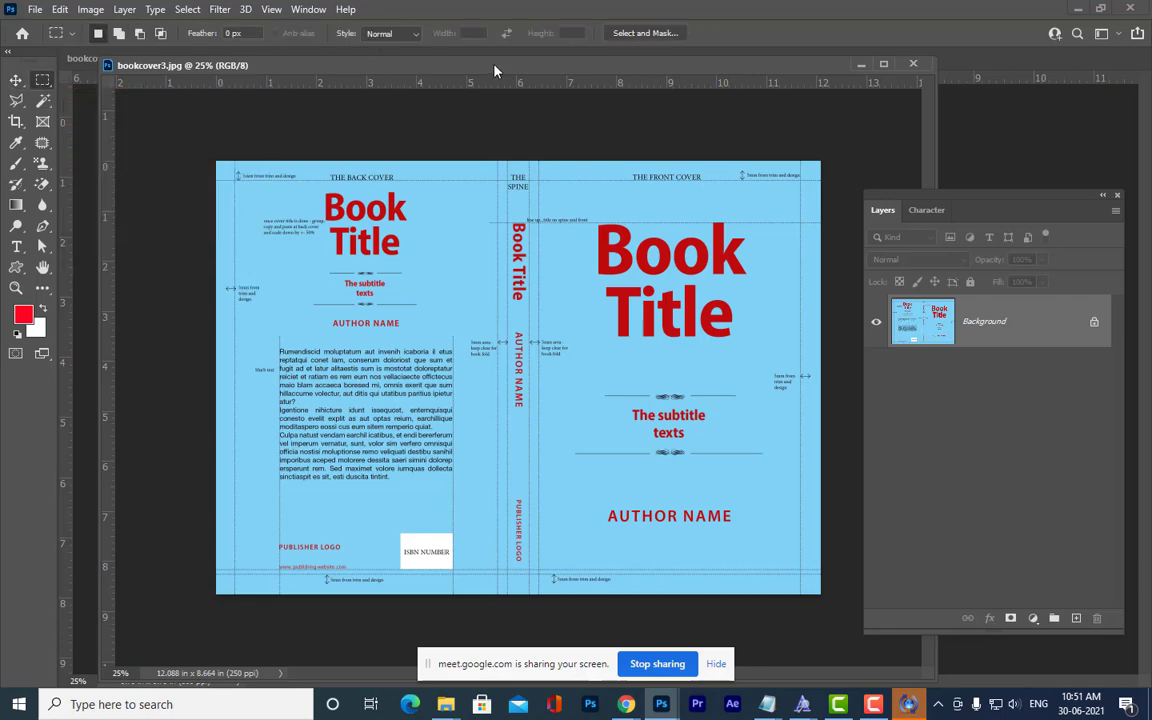
pyautogui.moveTo(494, 69); pyautogui.dragTo(472, 77)
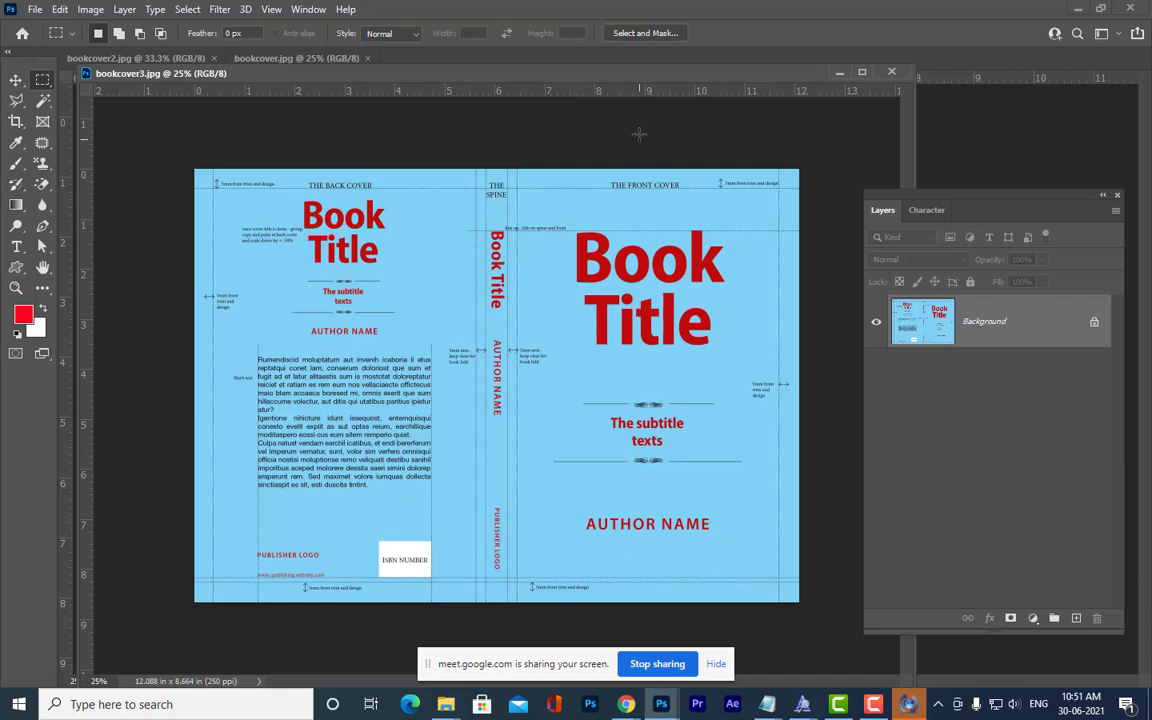
pyautogui.moveTo(640, 77)
pyautogui.mouseDown()
pyautogui.moveTo(655, 78)
pyautogui.moveTo(645, 64)
pyautogui.mouseUp()
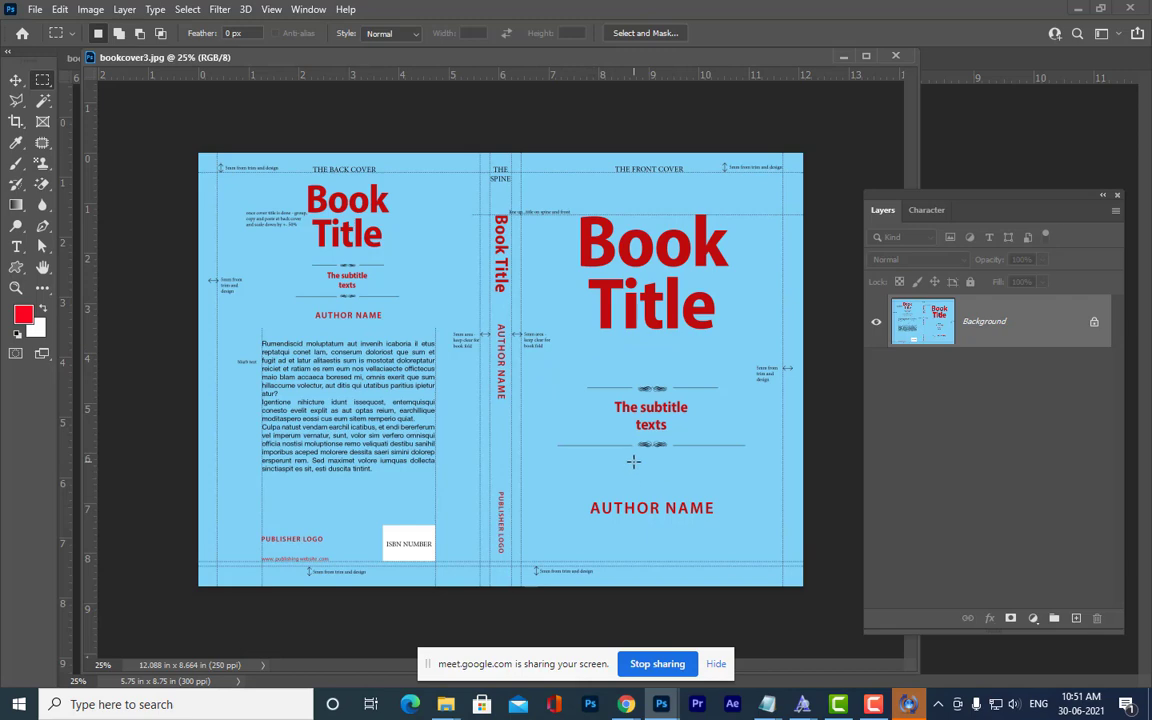
# Sample the cover's light blue background, #81d1f6, as the foreground colour.
pyautogui.click(24, 316)
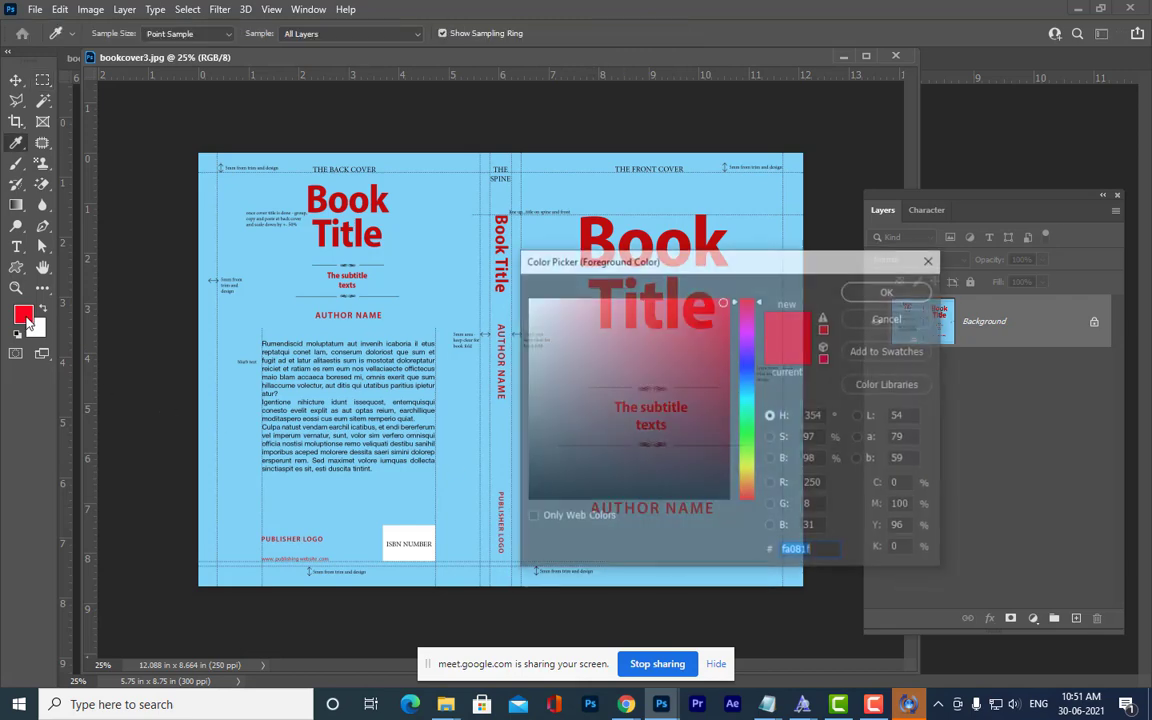
pyautogui.moveTo(540, 262); pyautogui.dragTo(717, 206)
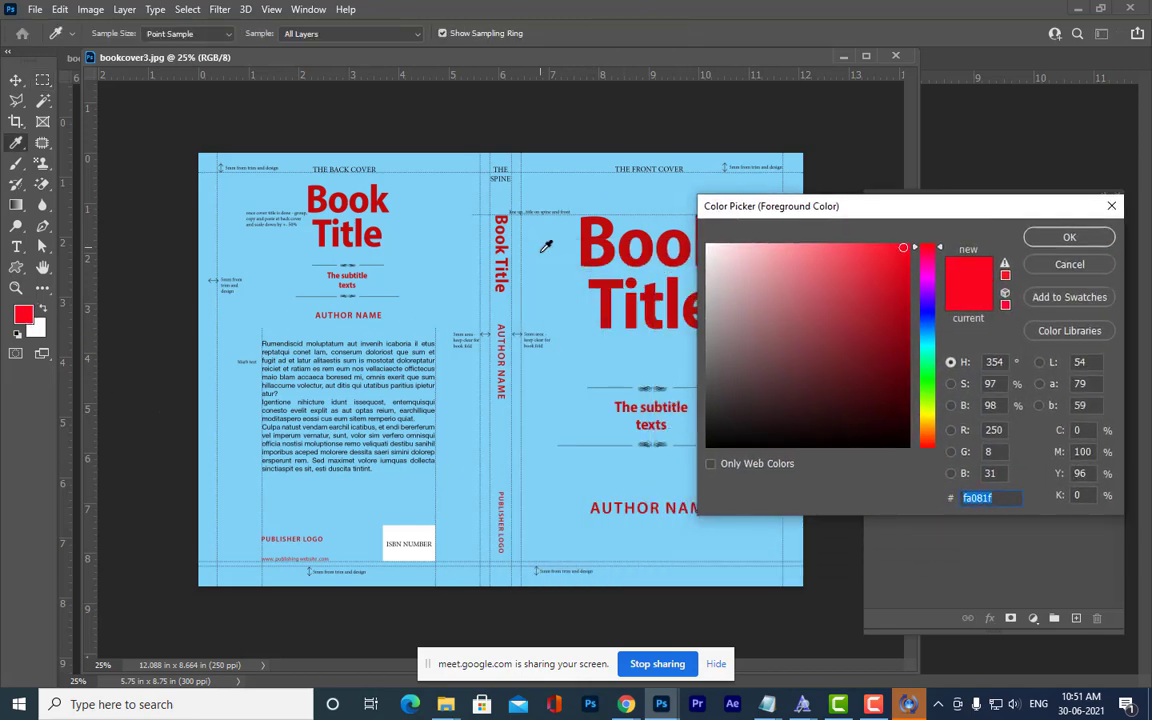
pyautogui.click(560, 370)
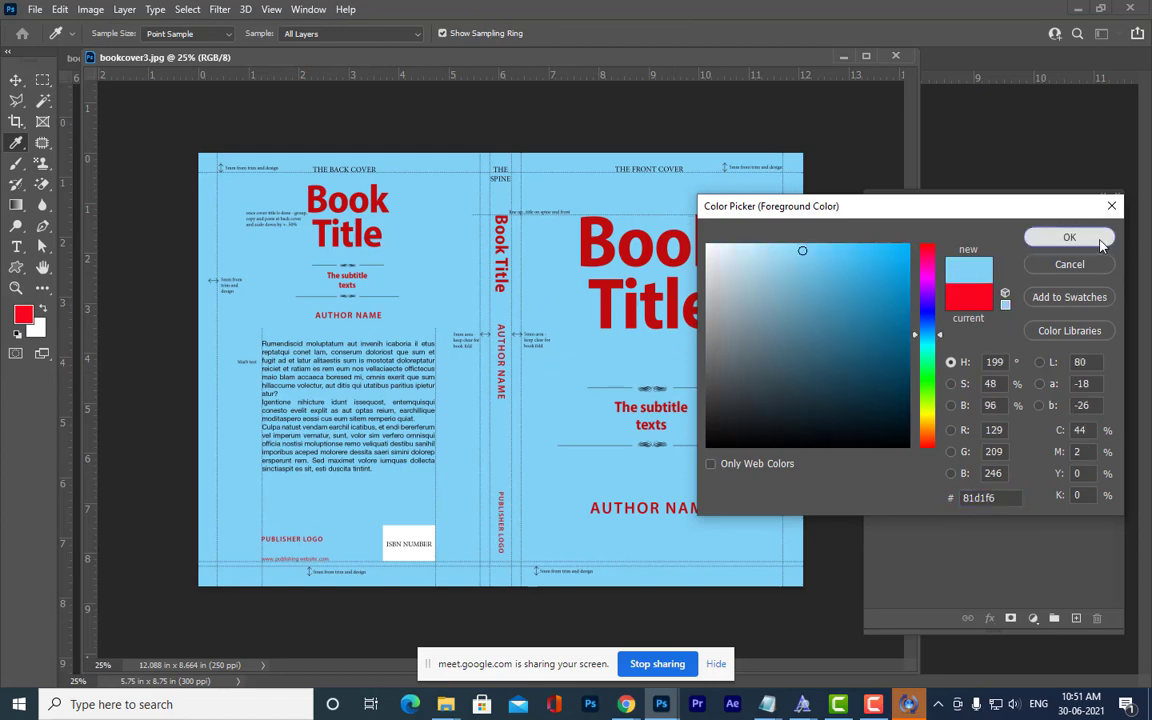
pyautogui.click(1066, 237)
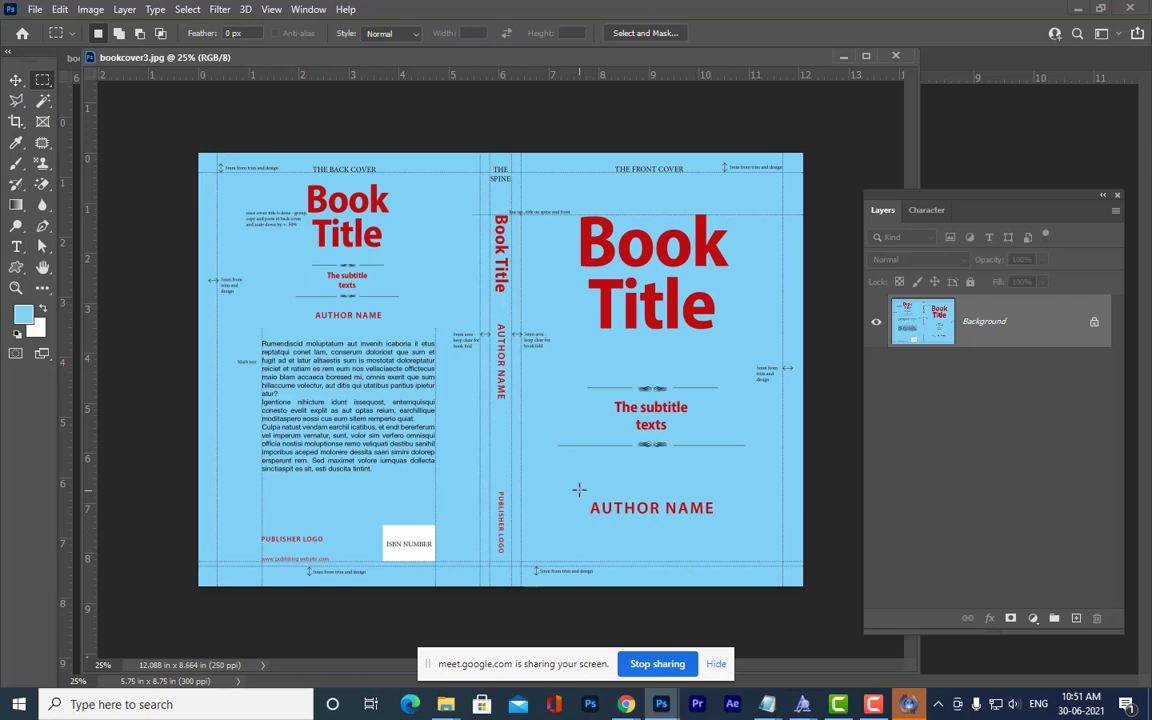
# Erase the front cover's AUTHOR NAME text by marqueeing it and filling the area with the background blue, and deselect.
pyautogui.moveTo(578, 493); pyautogui.dragTo(727, 534)
pyautogui.press('Delete')
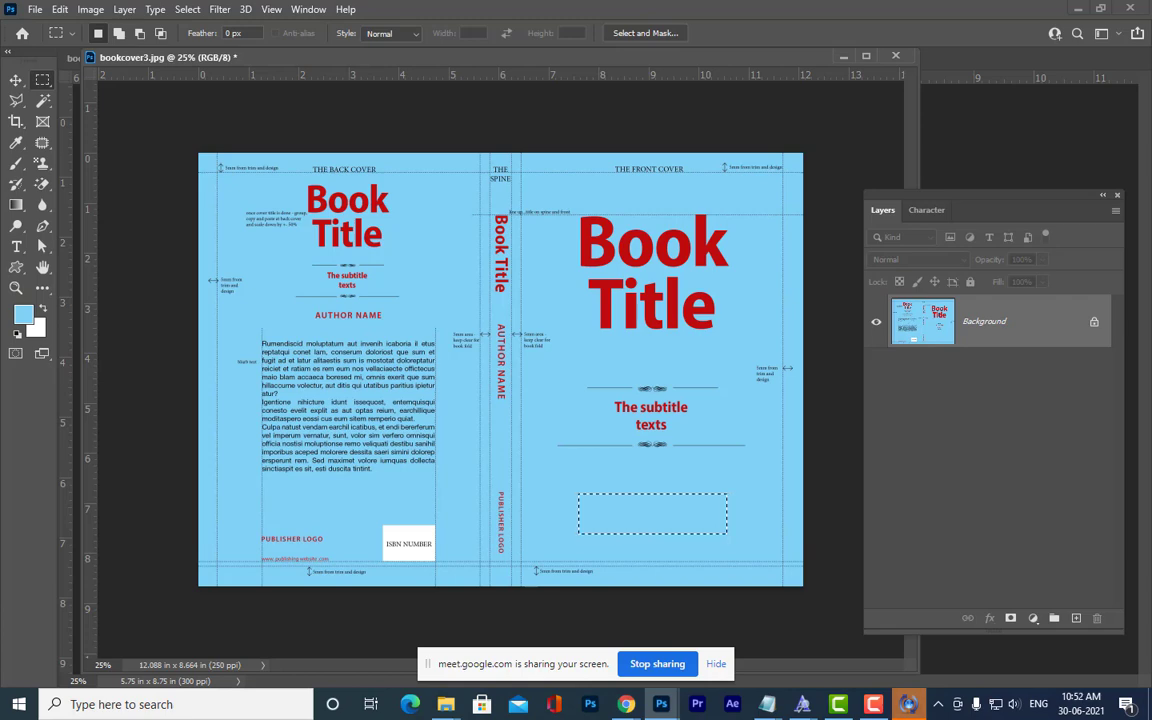
pyautogui.click(716, 663)
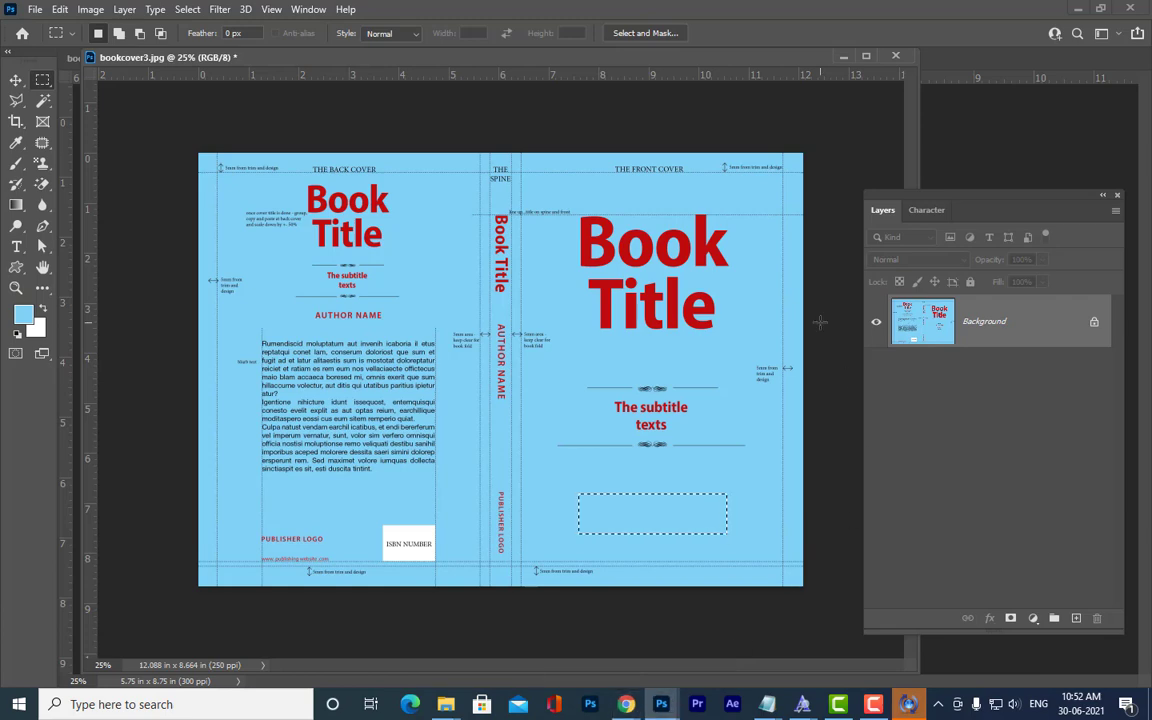
pyautogui.hotkey('ctrl', 'd')
# Erase 'The subtitle texts' from the front cover with a rectangular selection filled with the background blue, and deselect.
pyautogui.moveTo(604, 396); pyautogui.dragTo(703, 436)
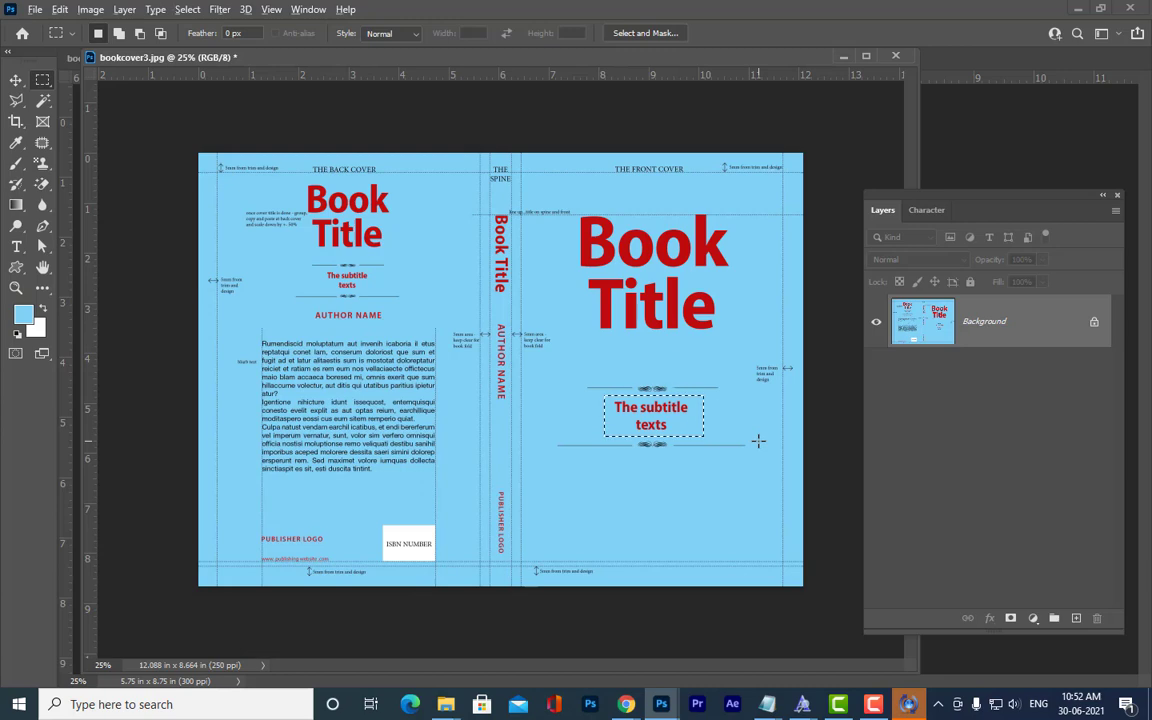
pyautogui.press('Delete')
pyautogui.hotkey('ctrl', 'd')
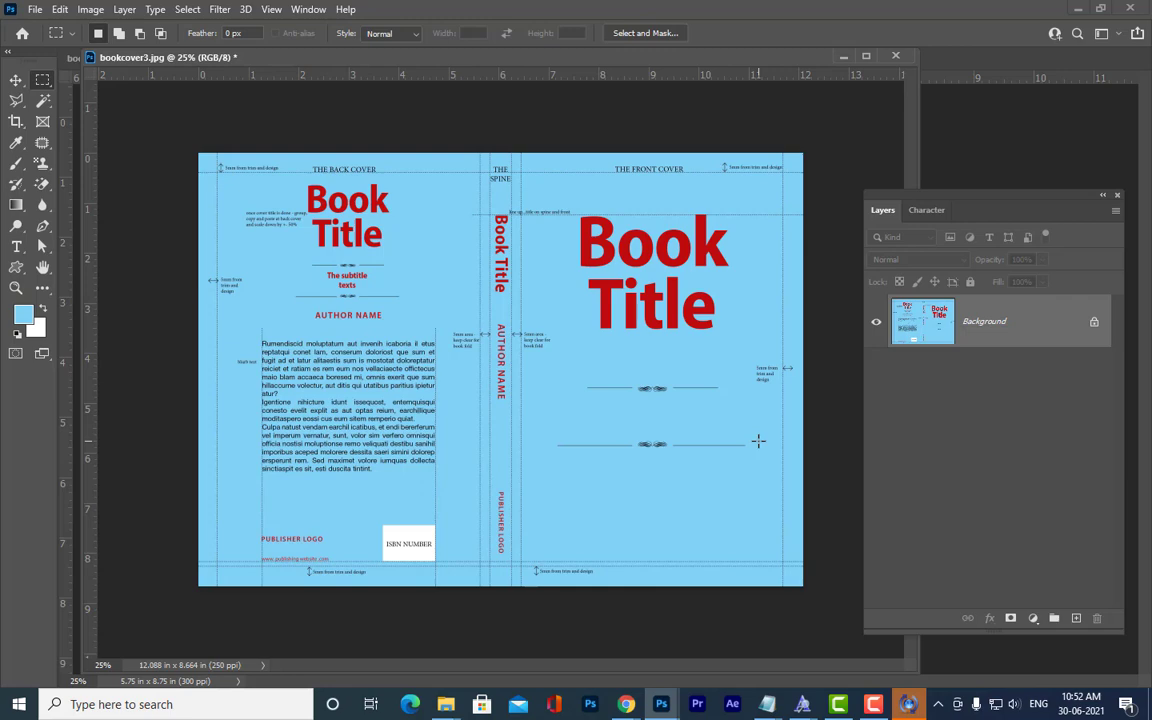
# Move the bookcover3.jpg window aside and float bookcover.jpg in its own window in the middle of the workspace.
pyautogui.moveTo(313, 57); pyautogui.dragTo(612, 218)
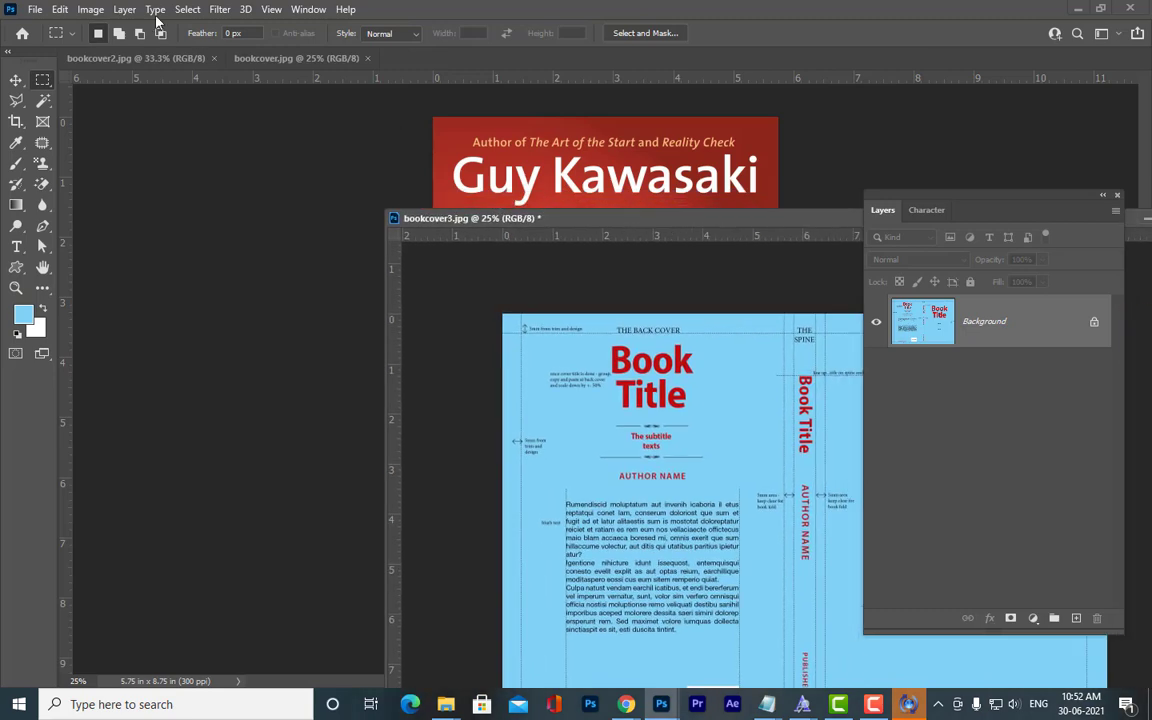
pyautogui.moveTo(262, 55); pyautogui.dragTo(132, 90)
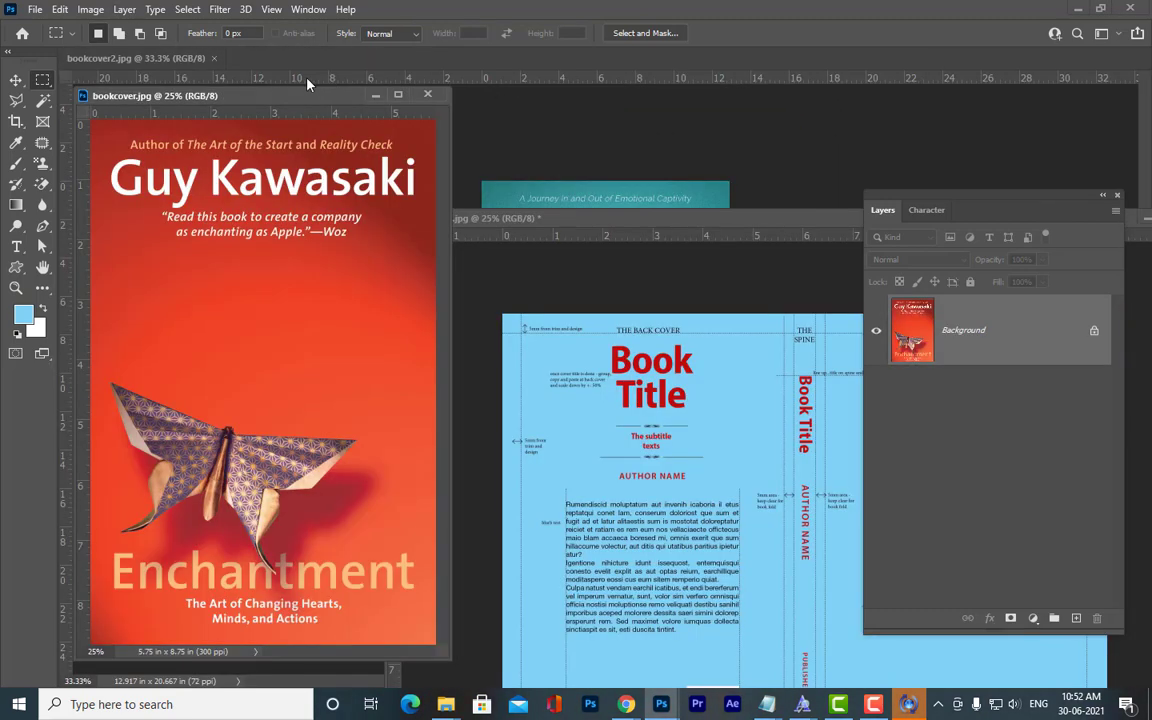
pyautogui.moveTo(307, 86); pyautogui.dragTo(507, 86)
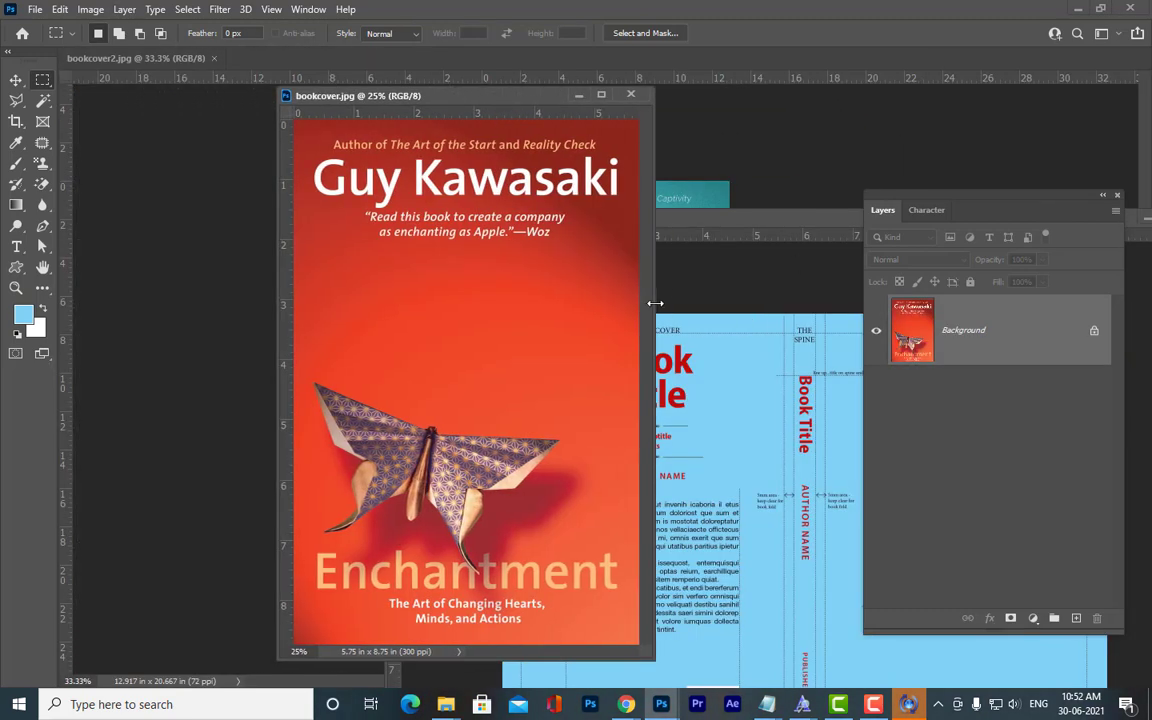
# Move the bookcover3.jpg window clear and close the document without saving its changes.
pyautogui.moveTo(795, 216); pyautogui.dragTo(346, 312)
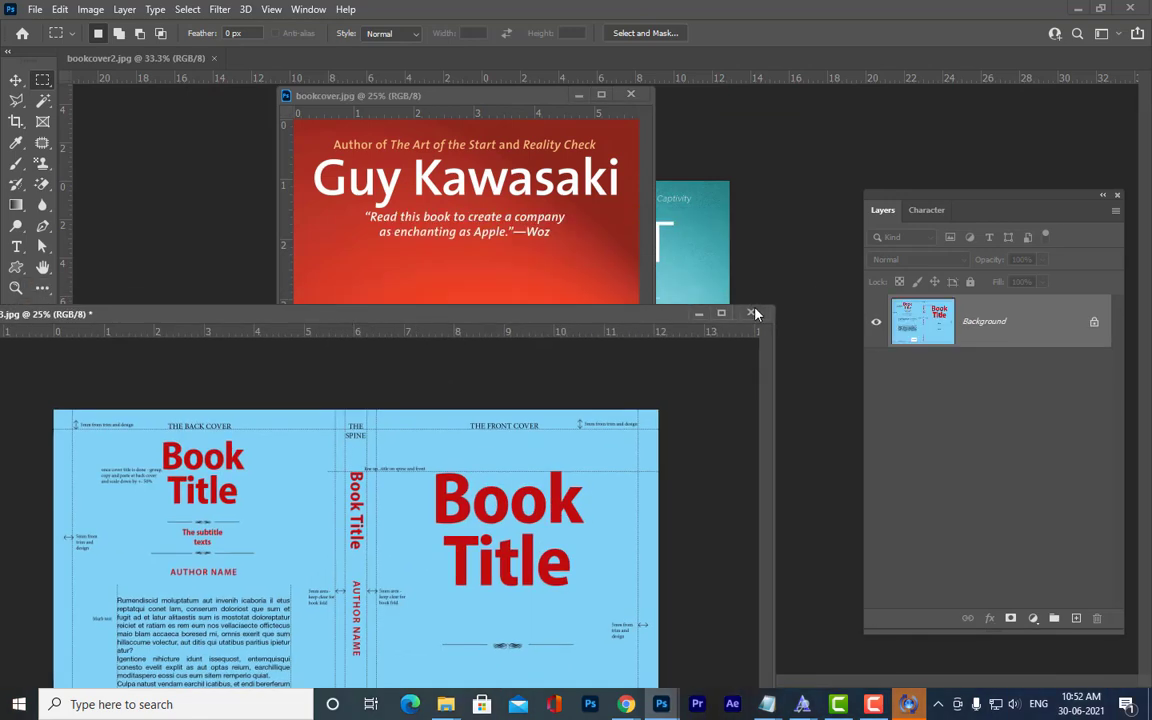
pyautogui.click(754, 313)
pyautogui.click(568, 265)
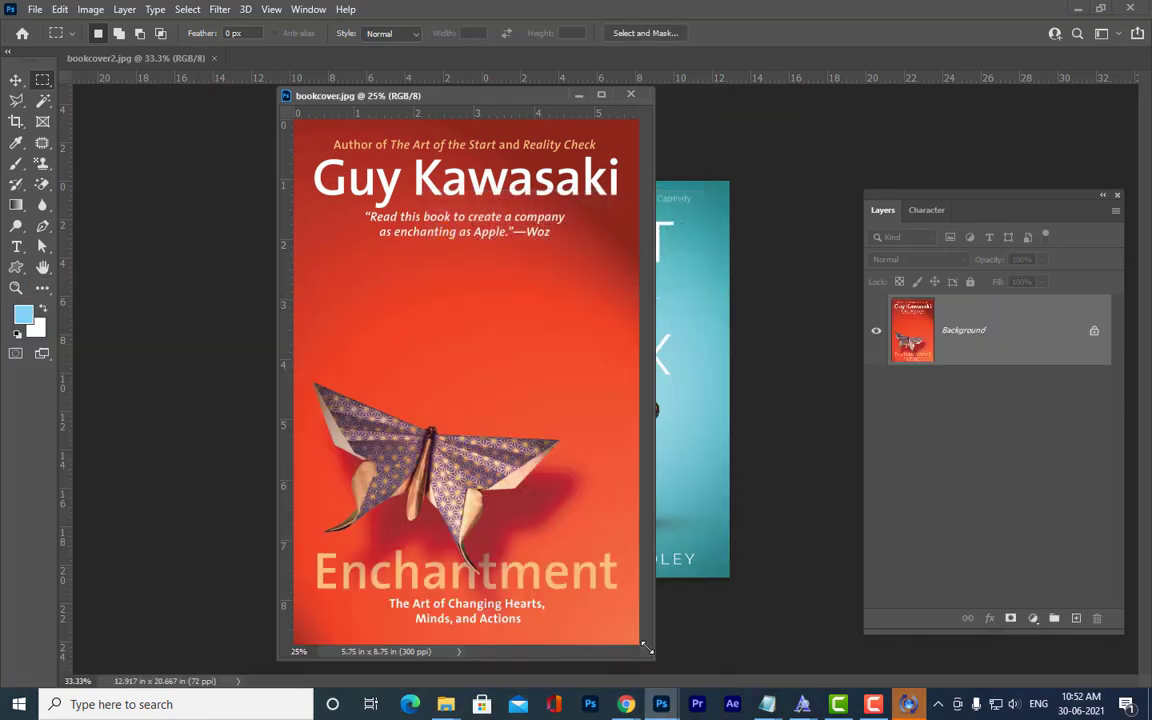
# Widen the bookcover.jpg window, marquee the quote beginning 'Read this book', and fill it with the adjacent sampled red, #cc3929.
pyautogui.moveTo(646, 648); pyautogui.dragTo(822, 636)
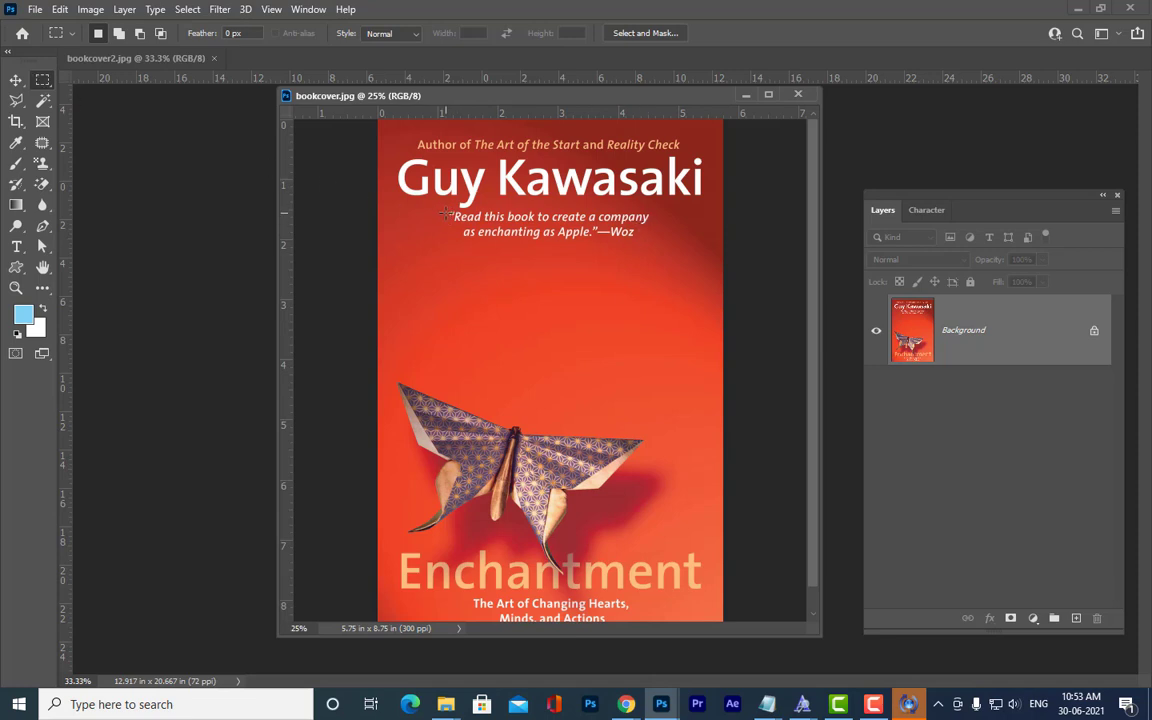
pyautogui.moveTo(446, 212); pyautogui.dragTo(465, 217)
pyautogui.moveTo(536, 221); pyautogui.dragTo(648, 248)
pyautogui.click(23, 315)
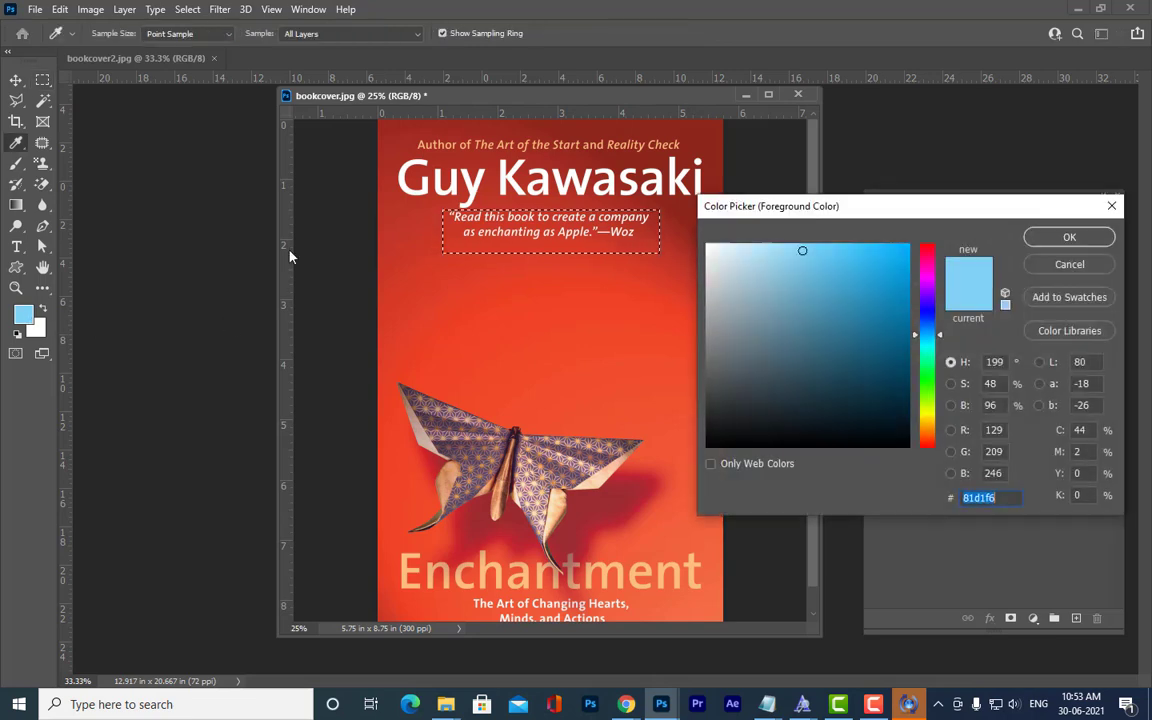
pyautogui.click(455, 229)
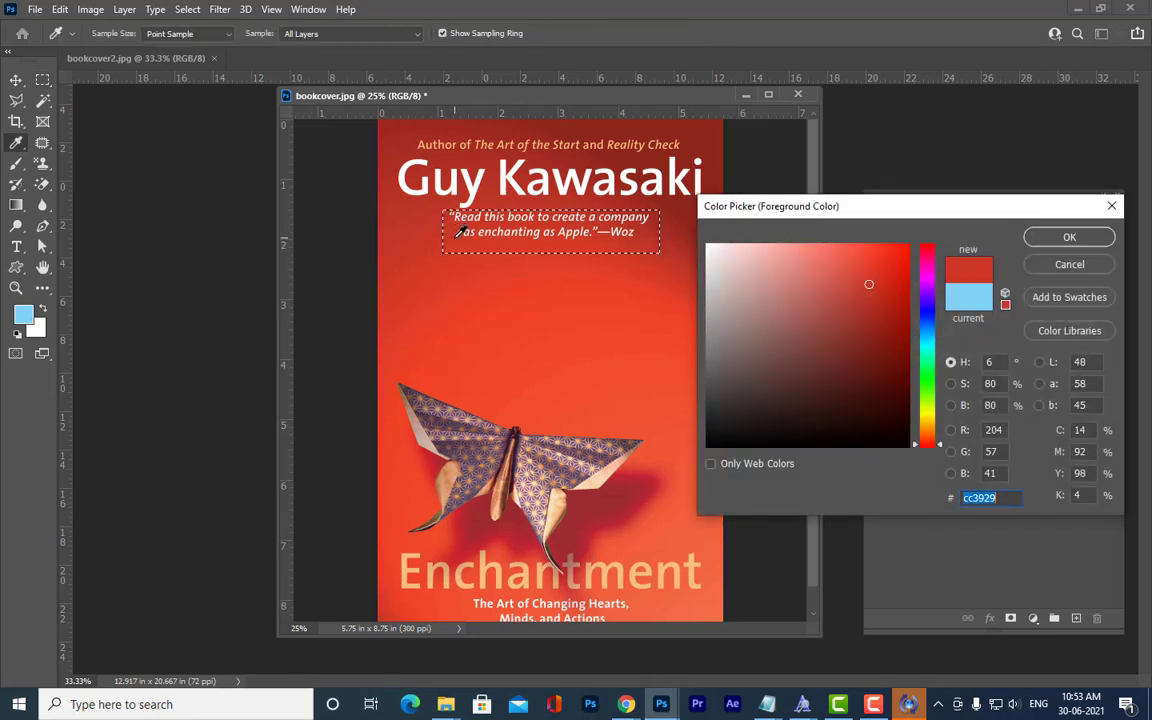
pyautogui.click(1067, 237)
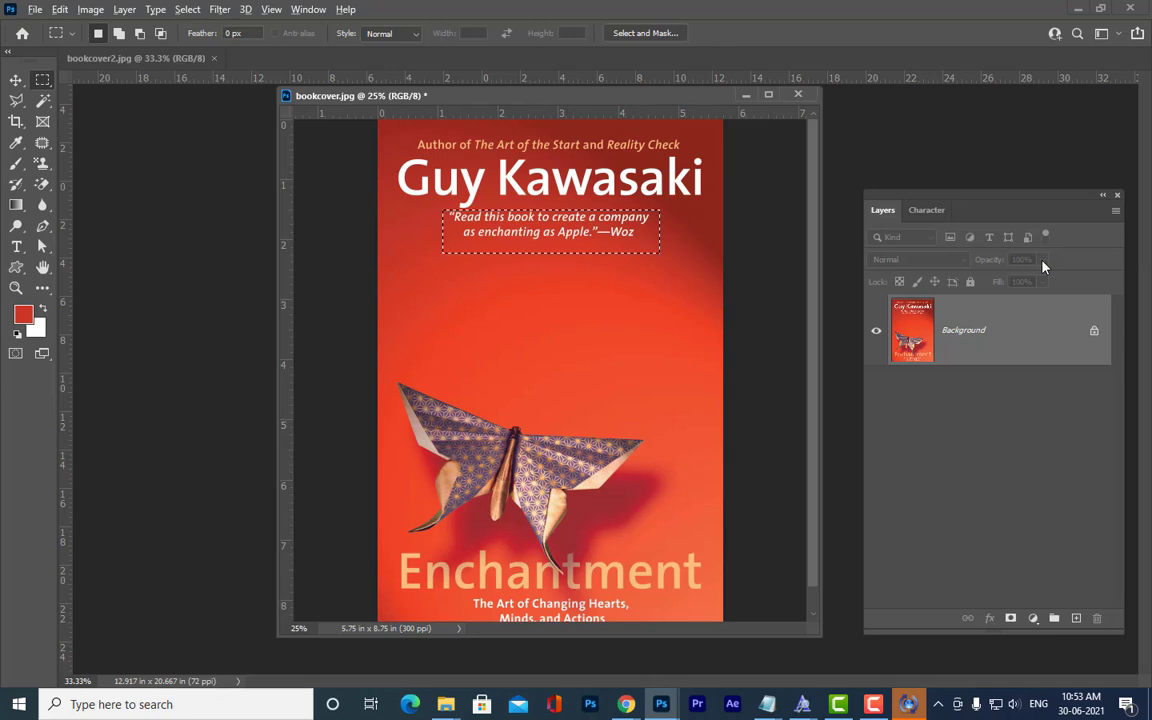
pyautogui.hotkey('alt', 'BackSpace')
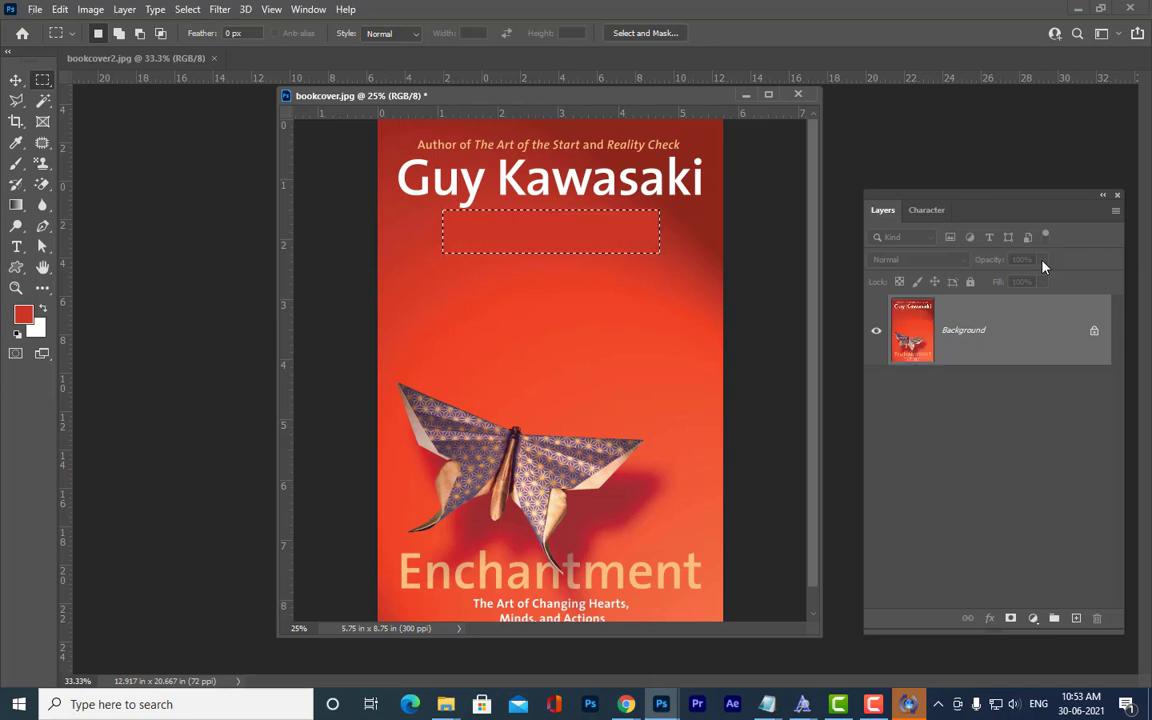
# Undo the red fill over the 'Read this book' quote, clear the selection, and reposition the bookcover.jpg window slightly lower.
pyautogui.hotkey('ctrl', 'd')
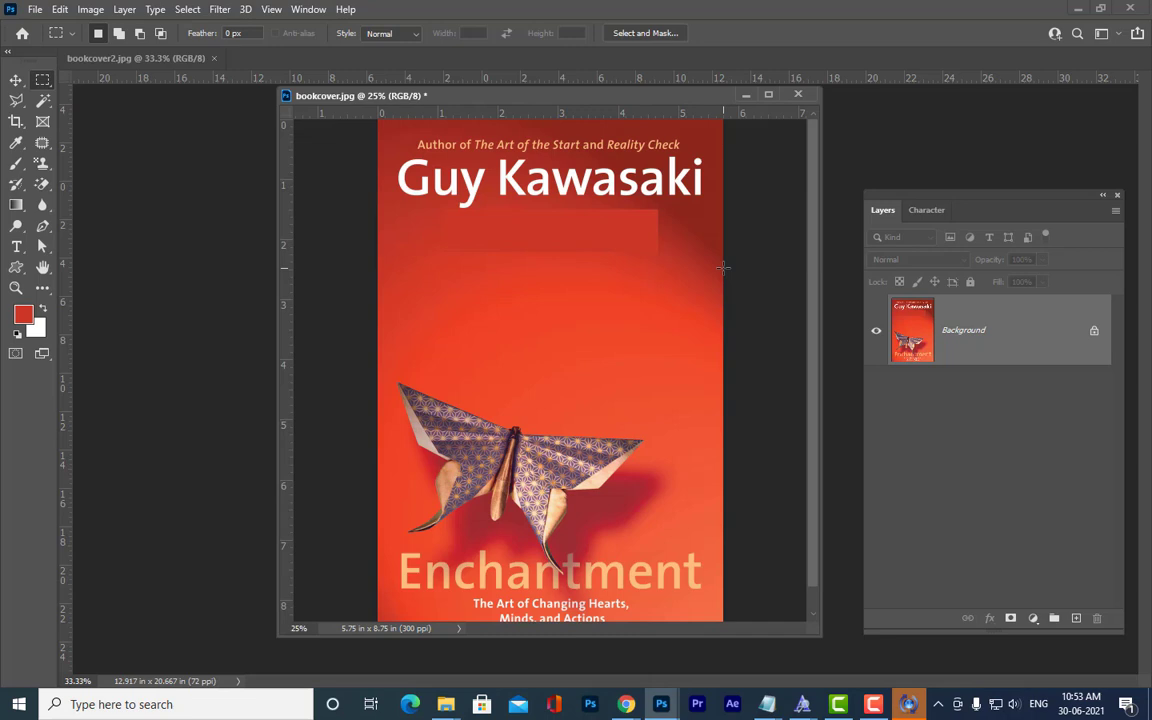
pyautogui.hotkey('ctrl', 'z')
pyautogui.hotkey('ctrl', 'z')
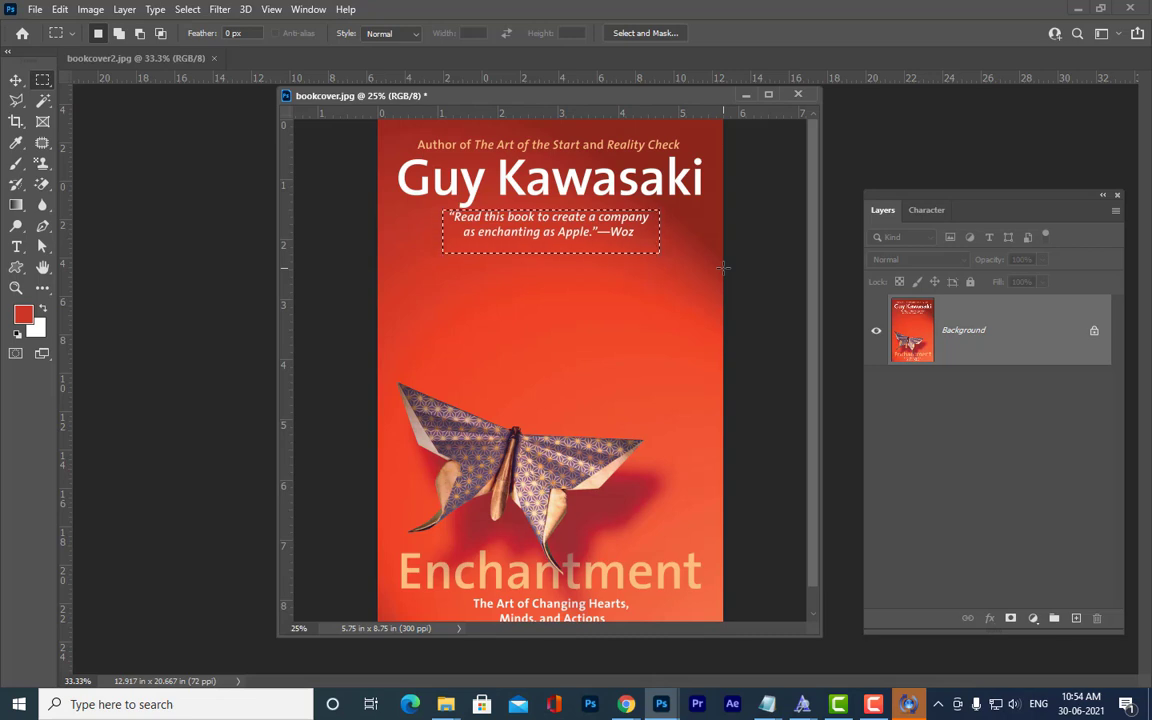
pyautogui.hotkey('ctrl', 'd')
pyautogui.moveTo(581, 97); pyautogui.dragTo(562, 145)
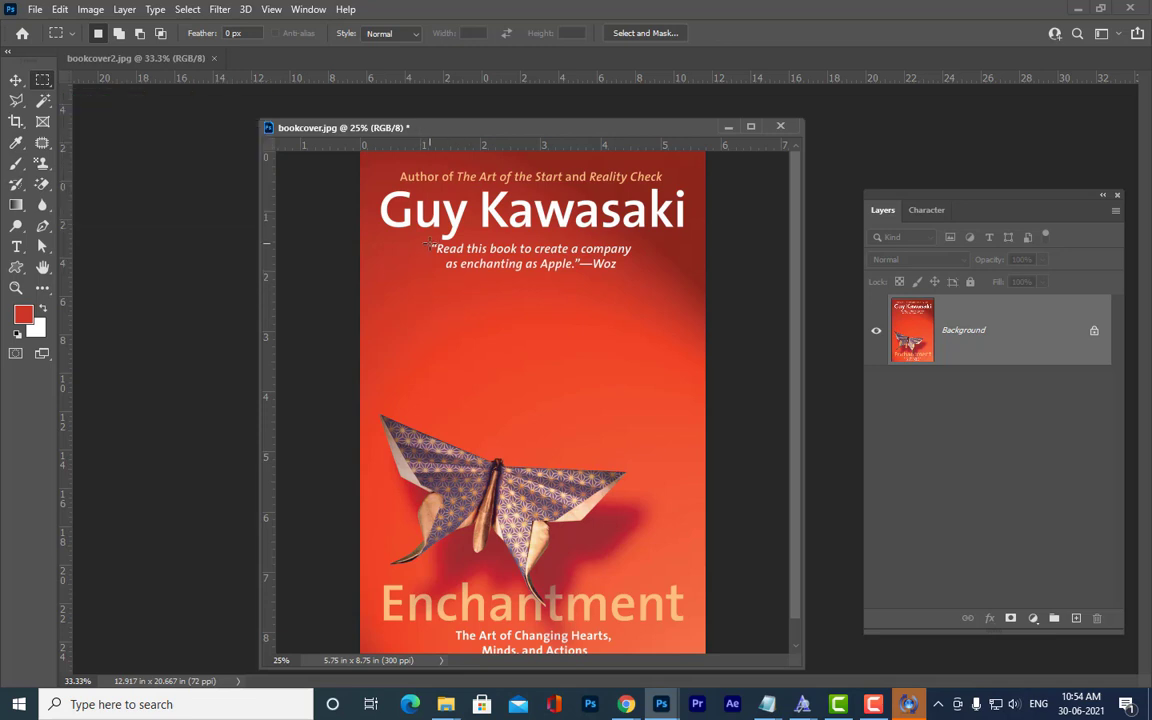
# Marquee the 'Read this book' quote, fill it using Content-Aware with Color Adaptation at 100% opacity, and deselect.
pyautogui.moveTo(430, 242); pyautogui.dragTo(623, 288)
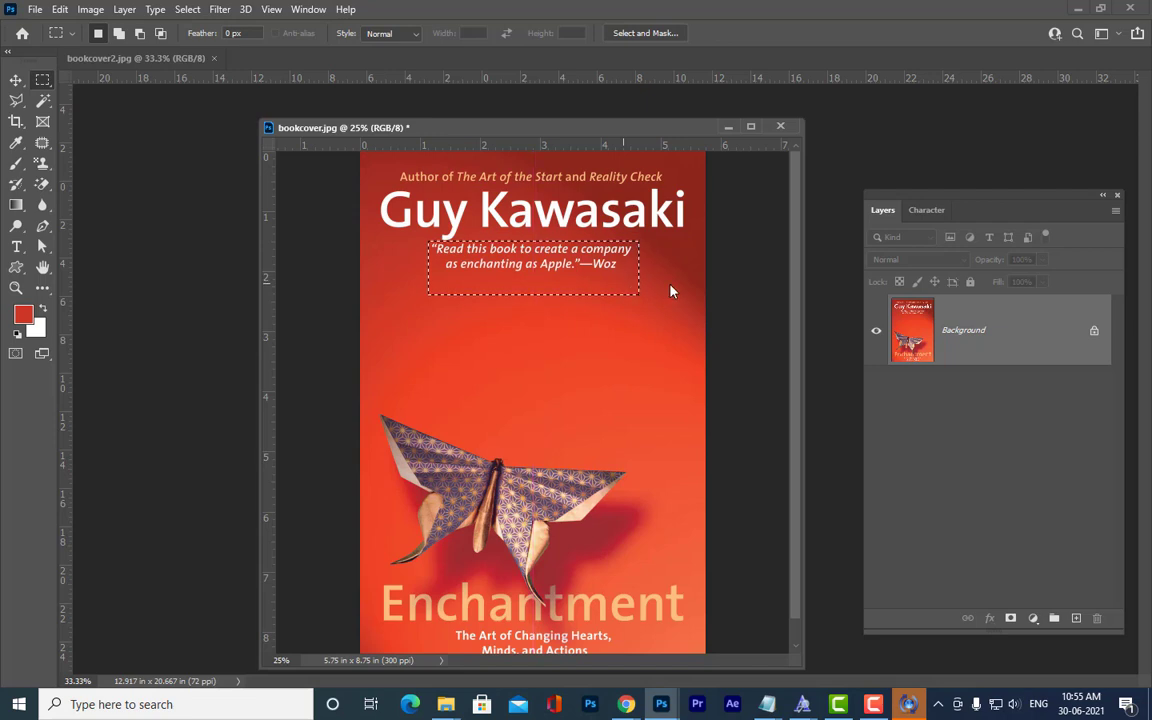
pyautogui.rightClick(592, 262)
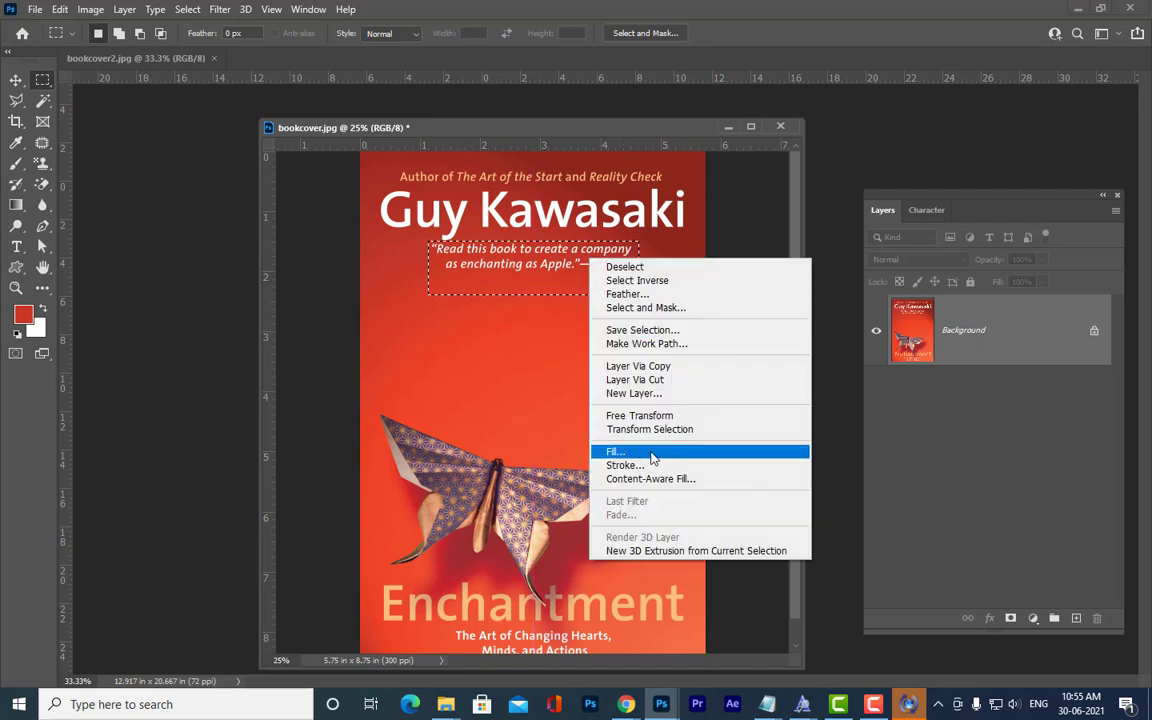
pyautogui.click(648, 458)
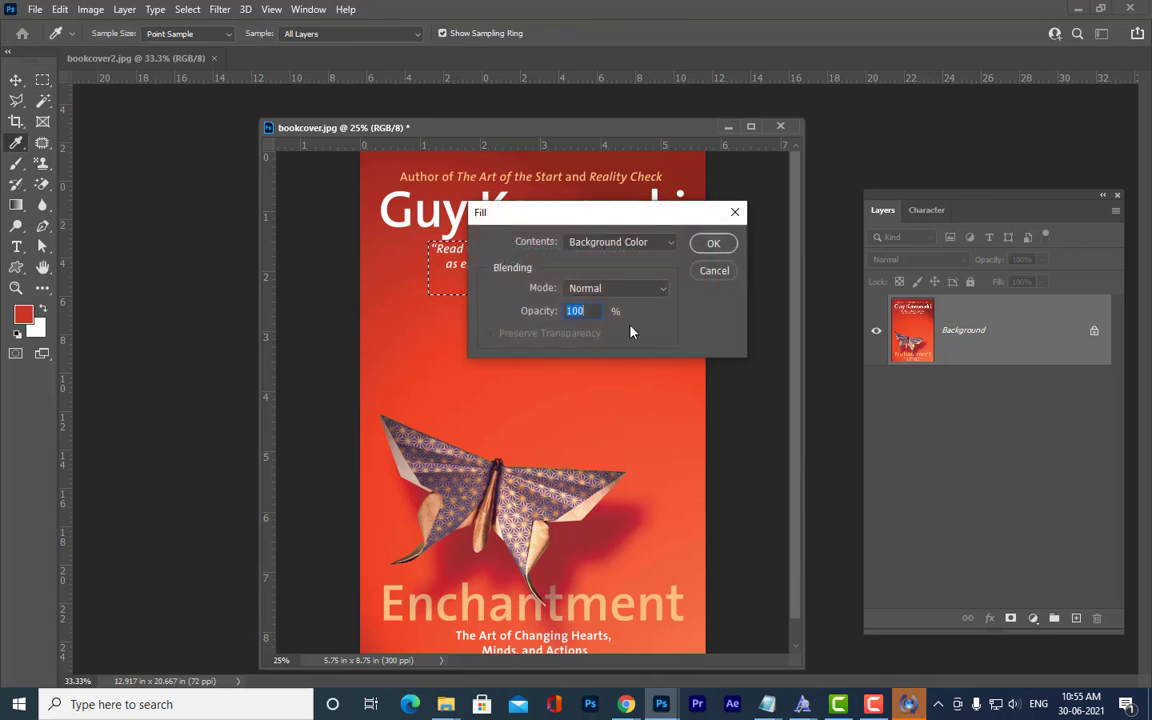
pyautogui.moveTo(609, 218); pyautogui.dragTo(791, 126)
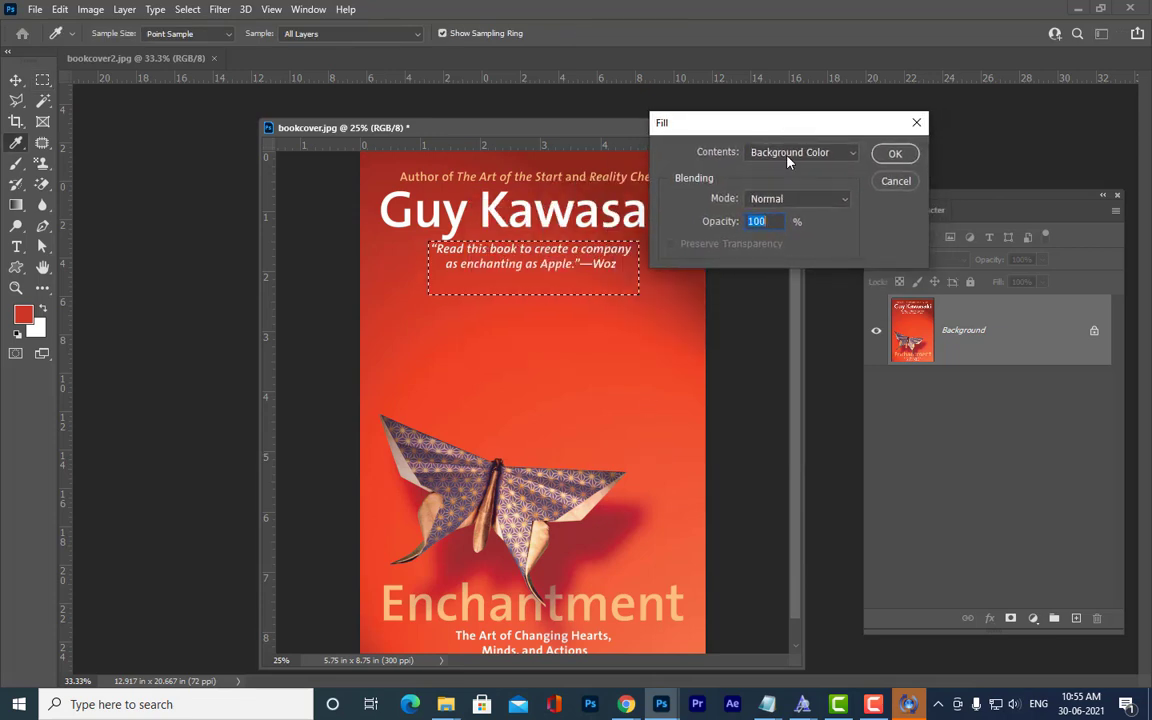
pyautogui.click(790, 153)
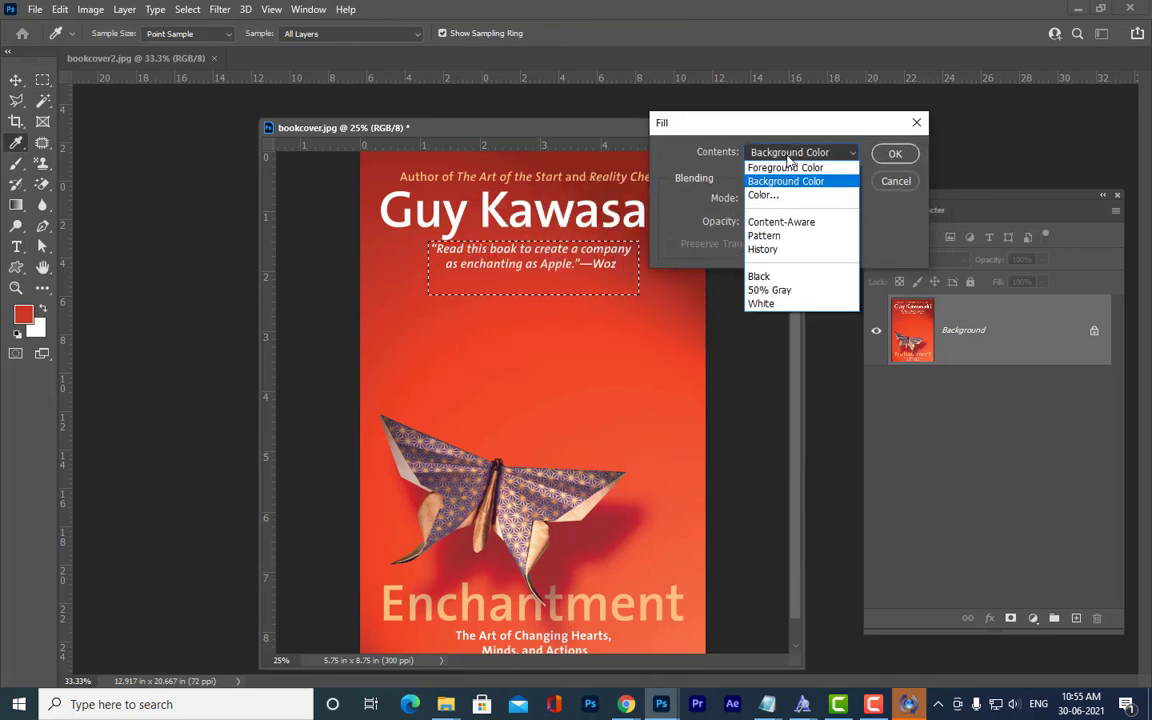
pyautogui.click(782, 223)
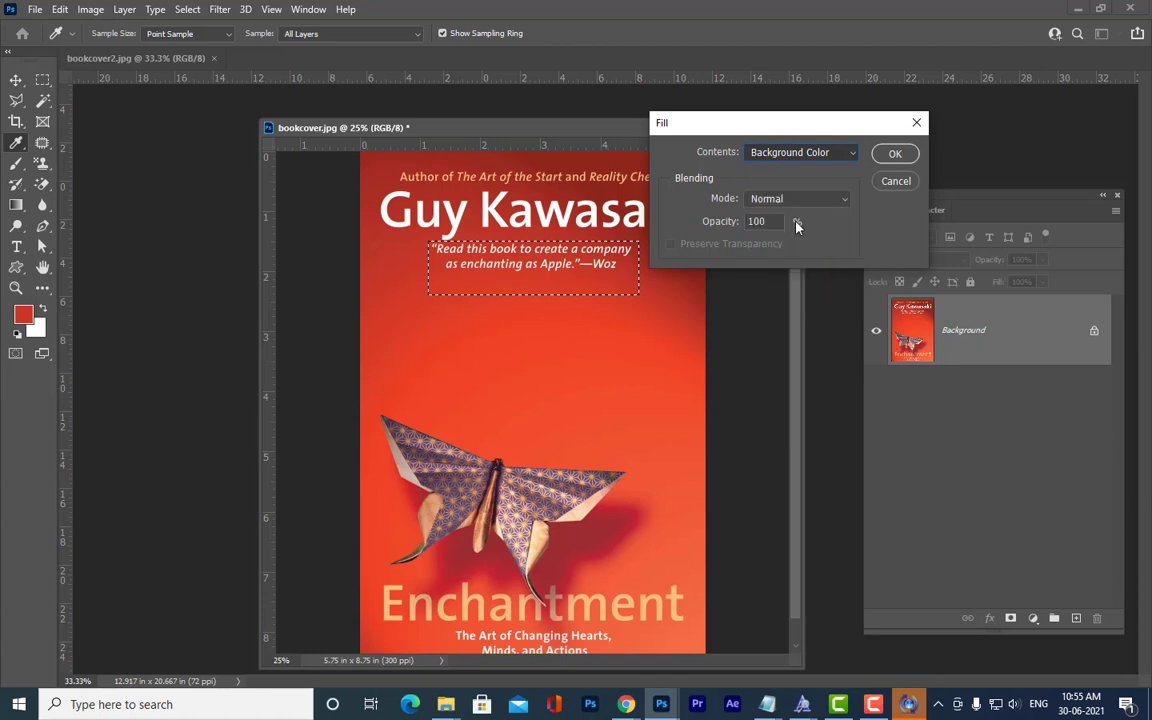
pyautogui.click(889, 157)
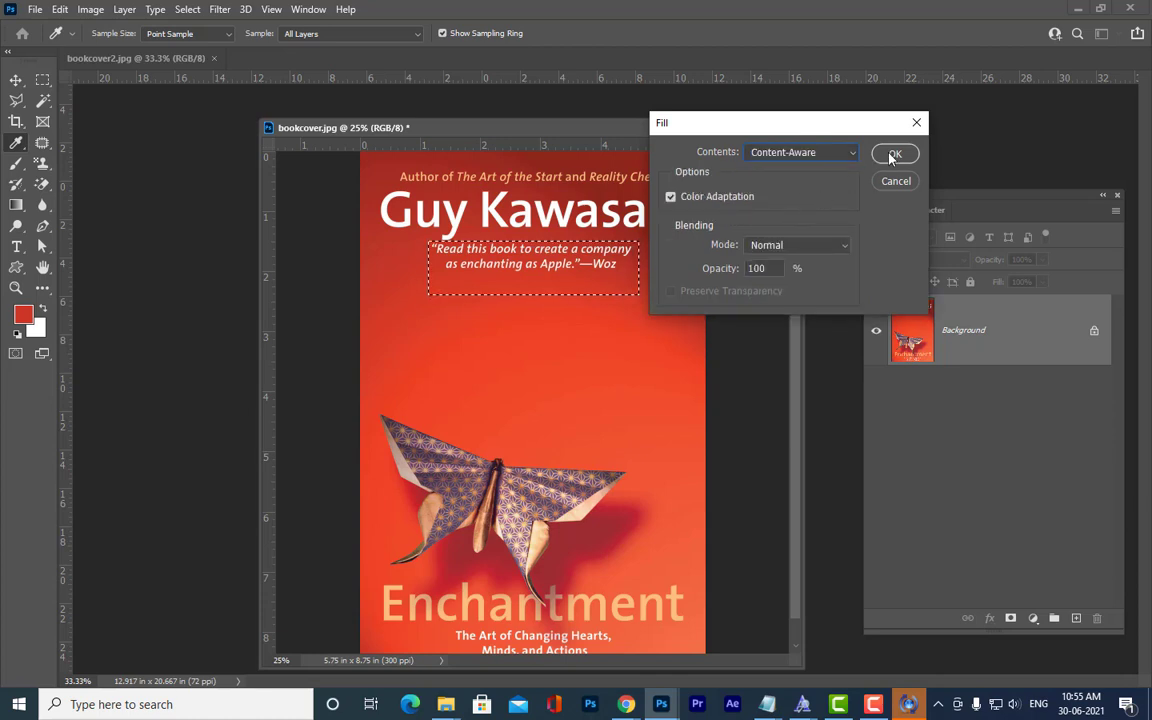
pyautogui.hotkey('ctrl', 'd')
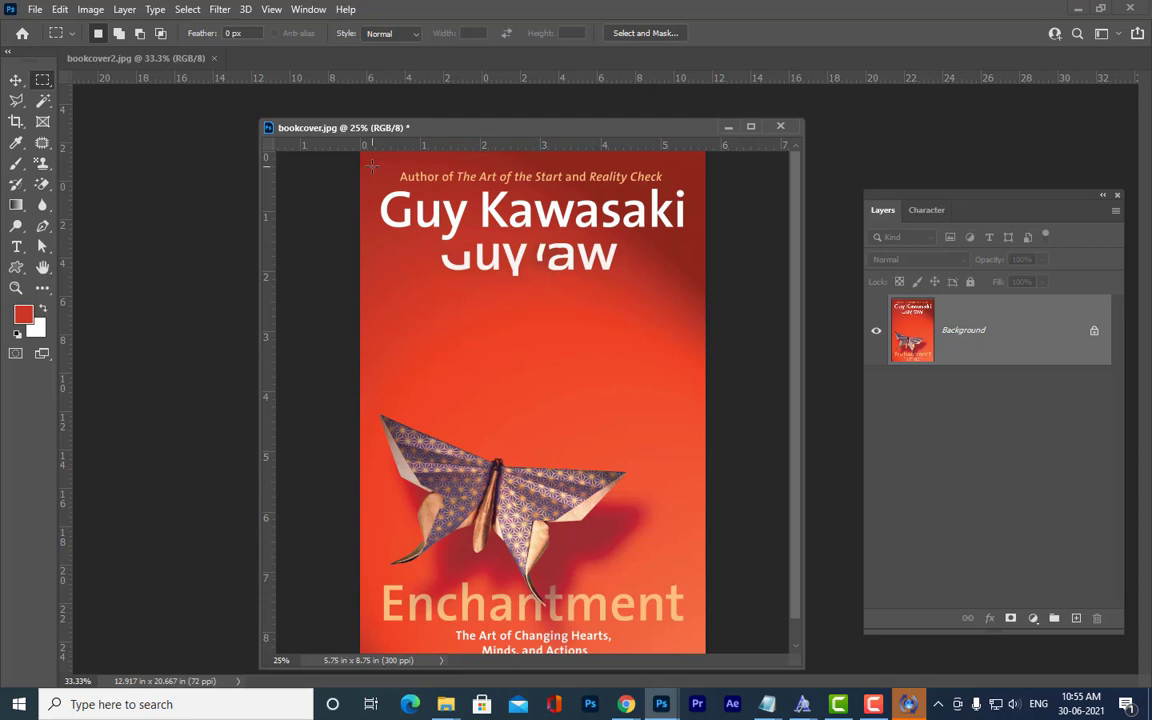
# Select the whole block of text above the butterfly, from the 'Author of' line down, fill it Content-Aware, and deselect.
pyautogui.moveTo(371, 160); pyautogui.dragTo(691, 289)
pyautogui.rightClick(607, 214)
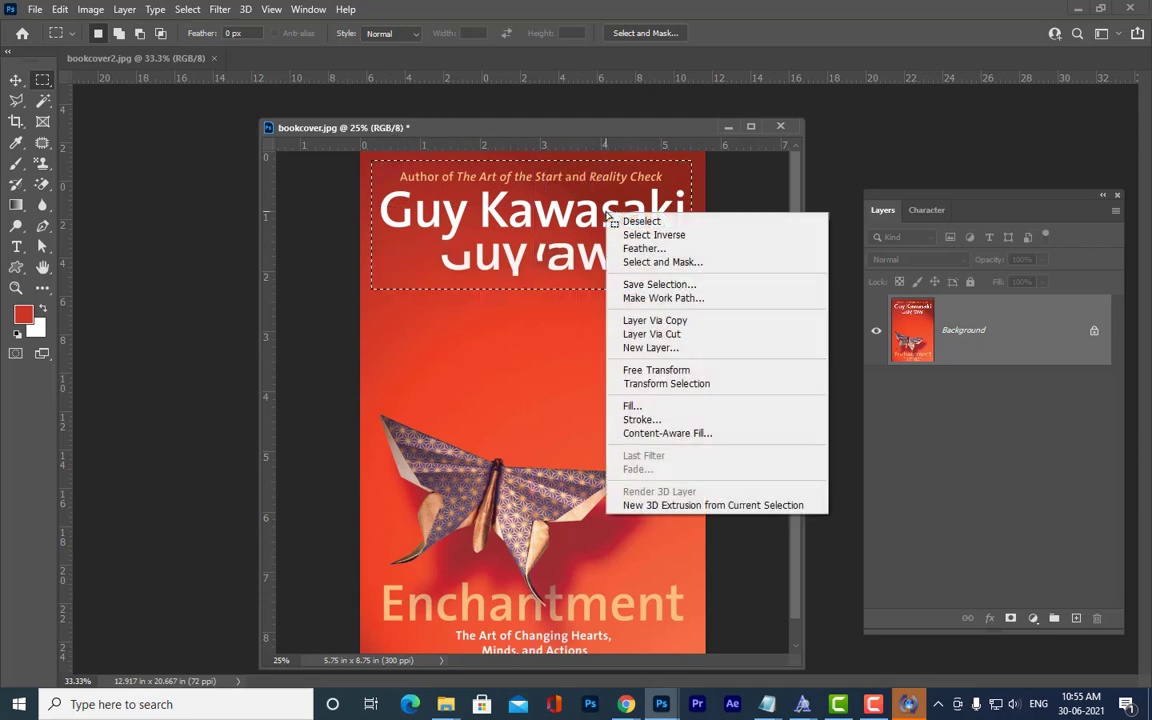
pyautogui.click(640, 406)
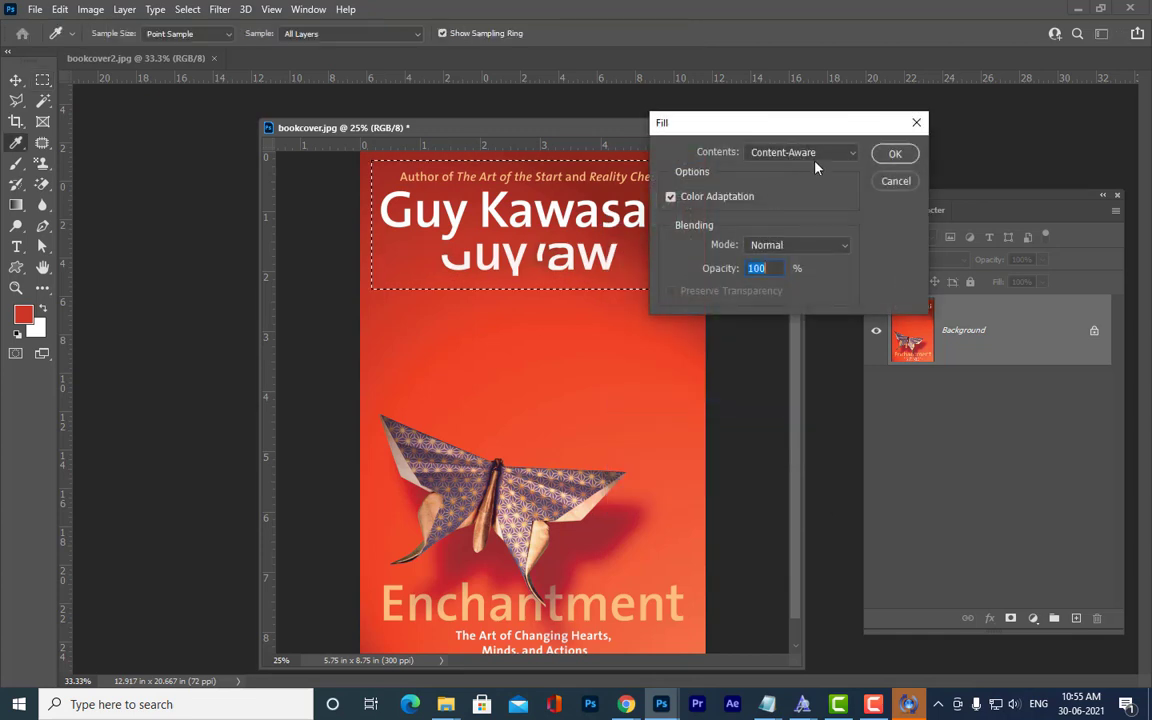
pyautogui.click(896, 154)
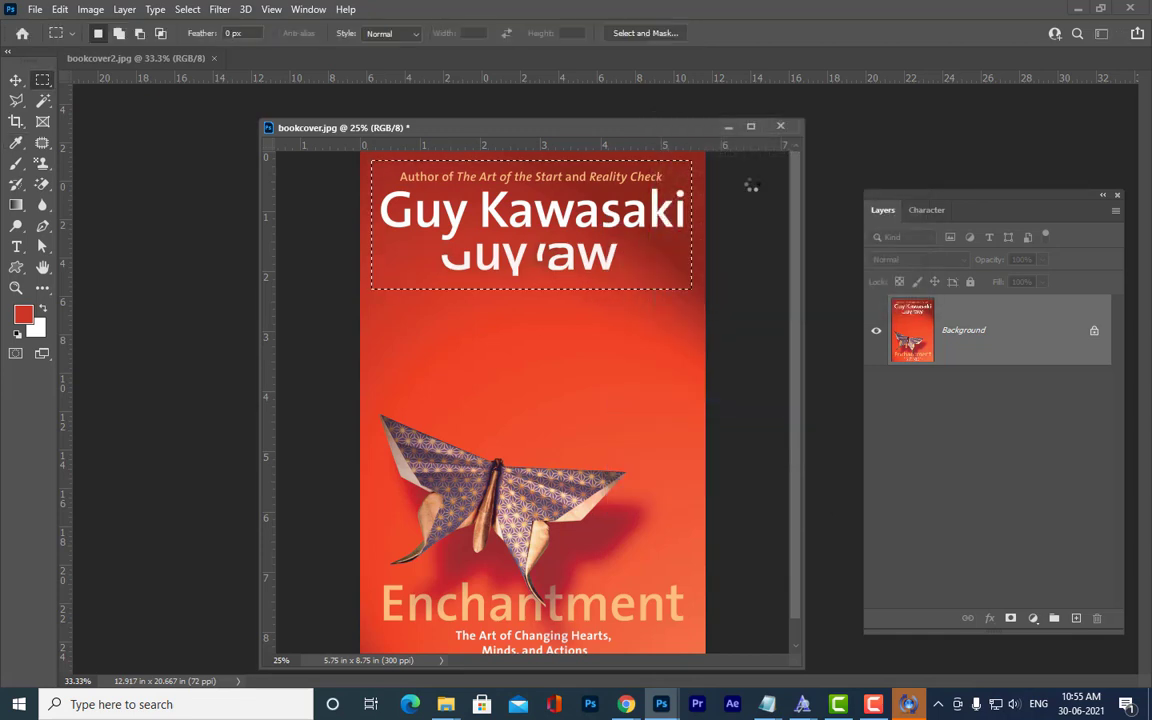
pyautogui.hotkey('ctrl', 'd')
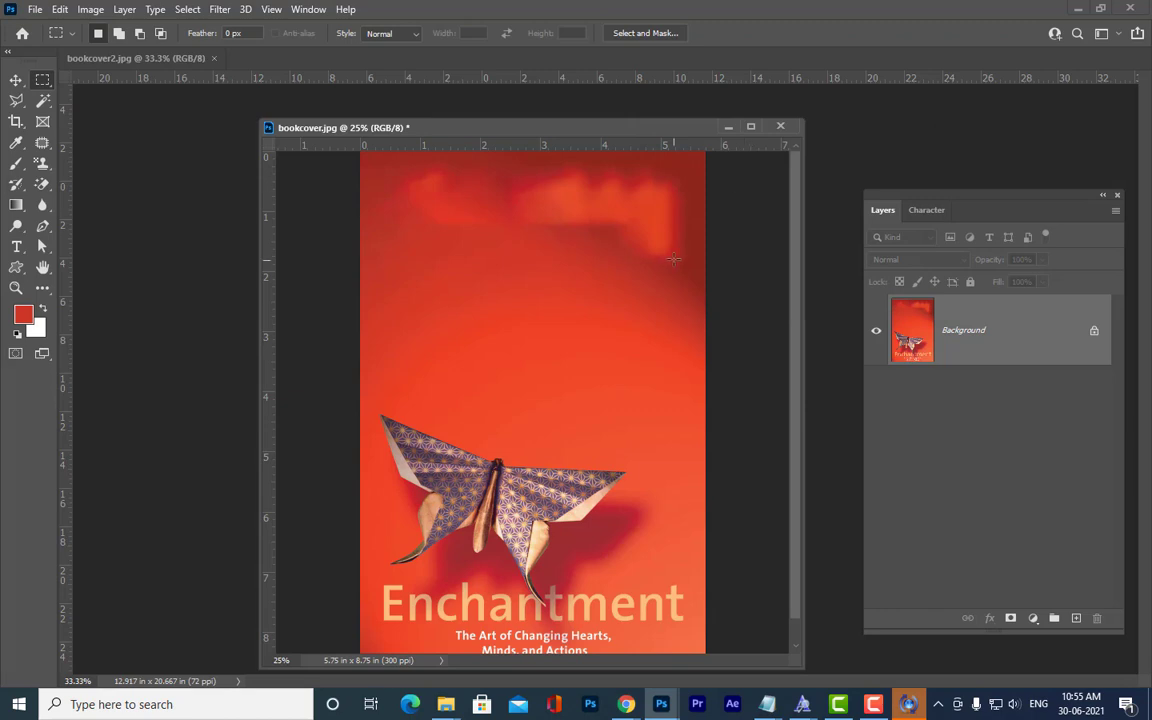
# Marquee the smudged patch in the cover's upper right area, apply a Content-Aware fill, and deselect.
pyautogui.moveTo(507, 167); pyautogui.dragTo(689, 278)
pyautogui.rightClick(647, 240)
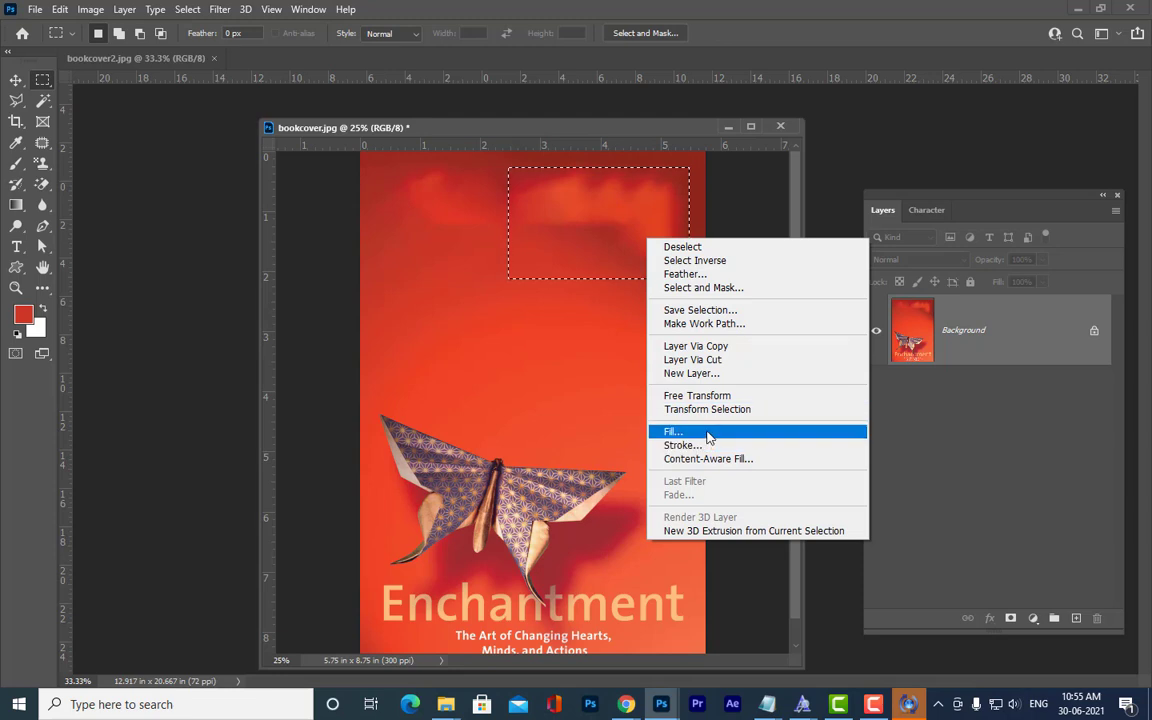
pyautogui.click(708, 436)
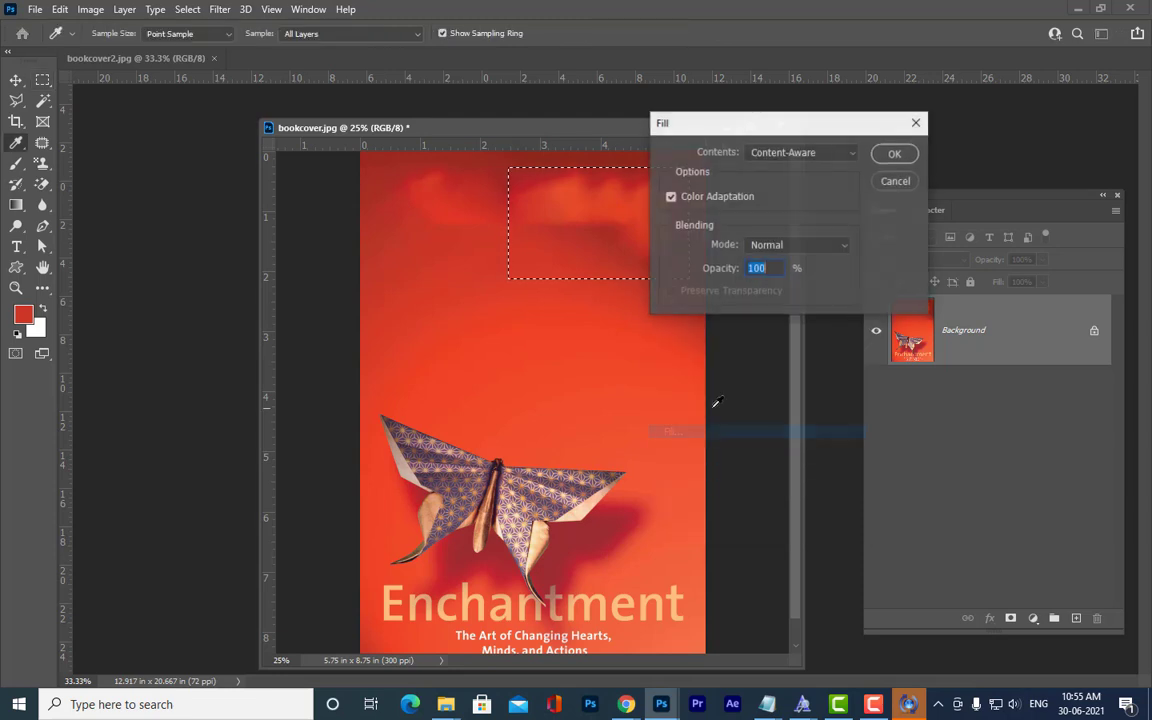
pyautogui.click(896, 154)
pyautogui.hotkey('ctrl', 'd')
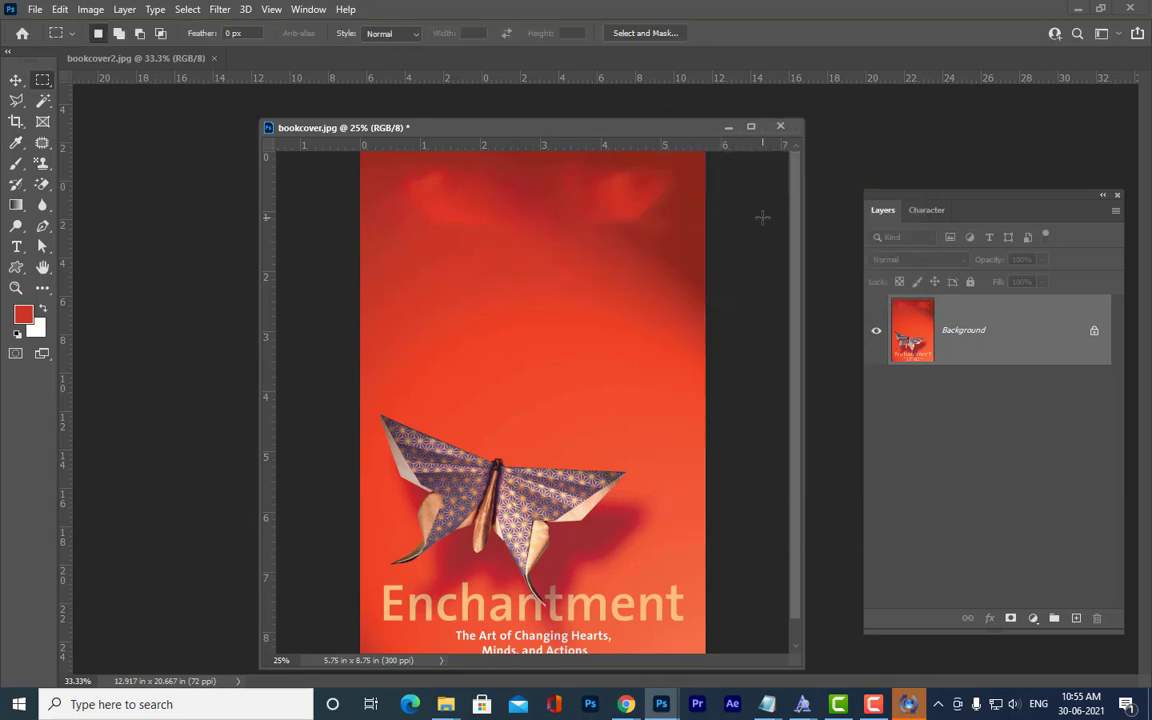
# Blend the remaining smudges along the top of the red cover with a wide rectangular Content-Aware fill, and deselect.
pyautogui.moveTo(391, 157); pyautogui.dragTo(679, 236)
pyautogui.rightClick(627, 206)
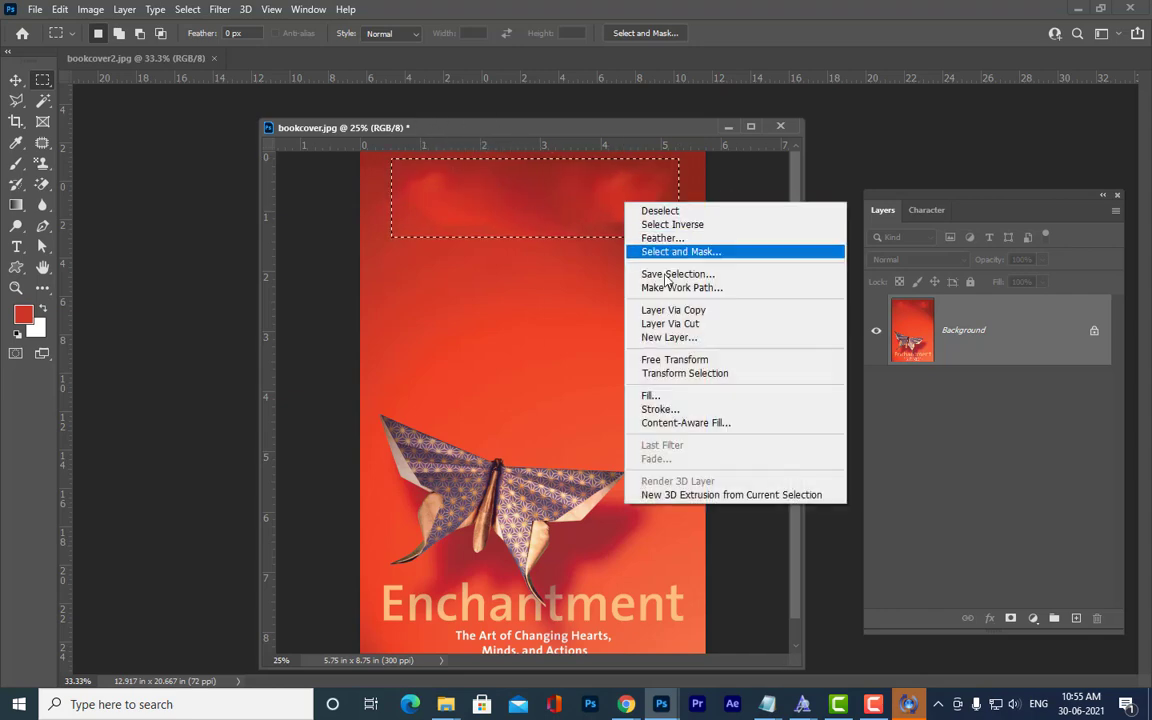
pyautogui.click(683, 395)
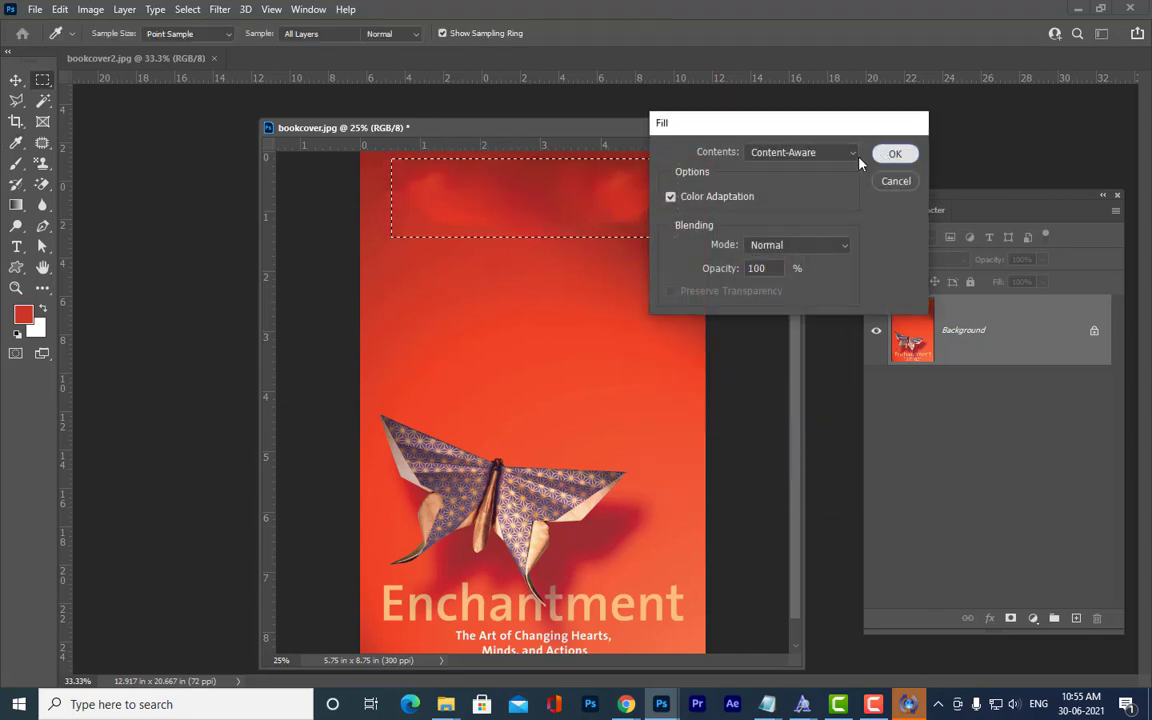
pyautogui.press('Return')
pyautogui.hotkey('ctrl', 'd')
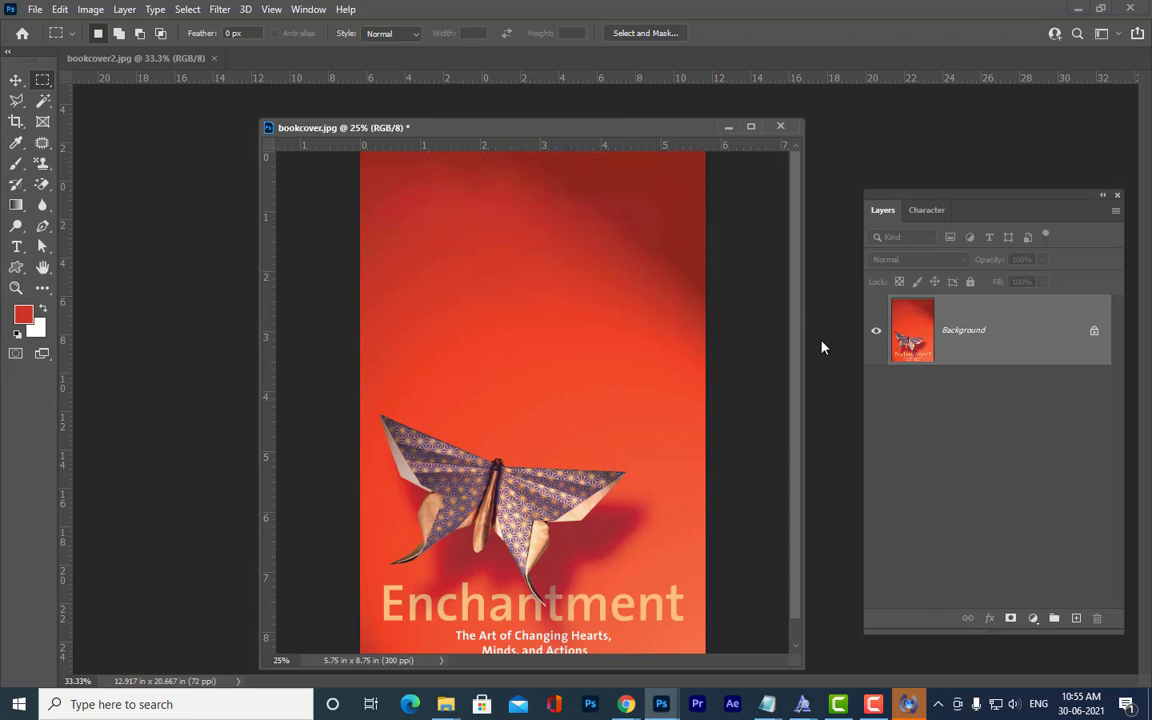
# Move the bookcover.jpg window aside and close the document without saving its changes.
pyautogui.moveTo(500, 128); pyautogui.dragTo(872, 142)
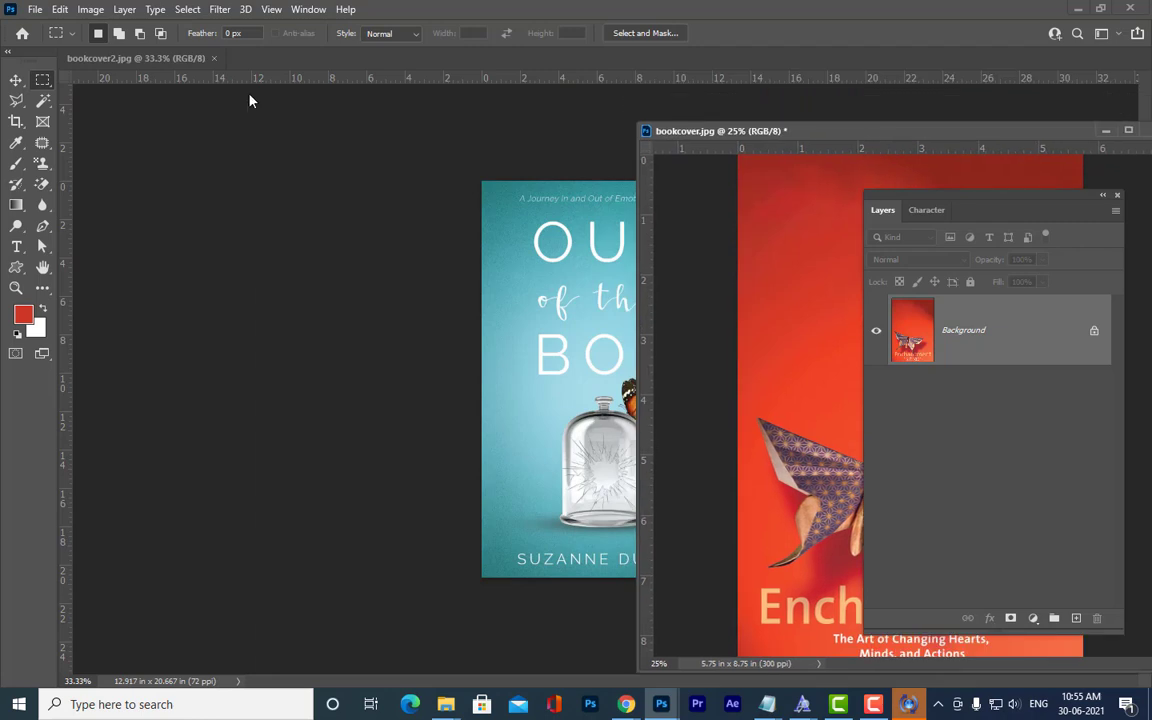
pyautogui.moveTo(748, 125); pyautogui.dragTo(197, 140)
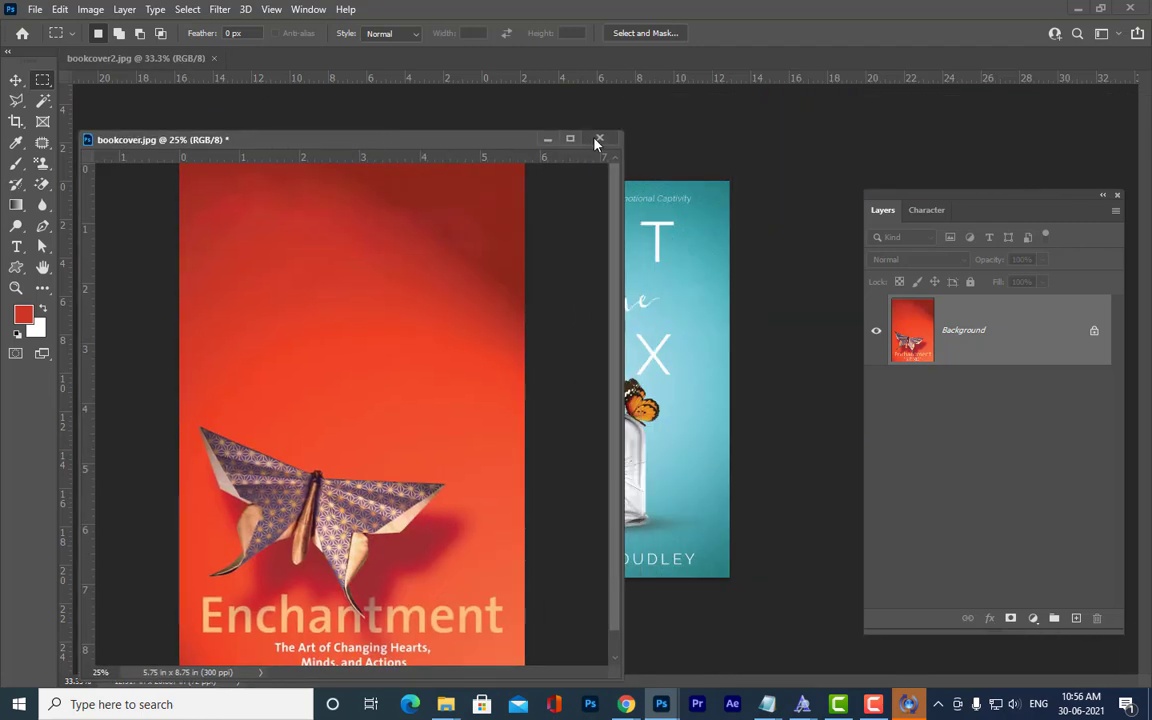
pyautogui.click(599, 137)
pyautogui.click(568, 268)
# Float and enlarge the bookcover2.jpg window, and remove the tagline 'A Journey In and Out of Emotional Captivity' with a Content-Aware fill, deselecting at the end.
pyautogui.moveTo(166, 66); pyautogui.dragTo(249, 72)
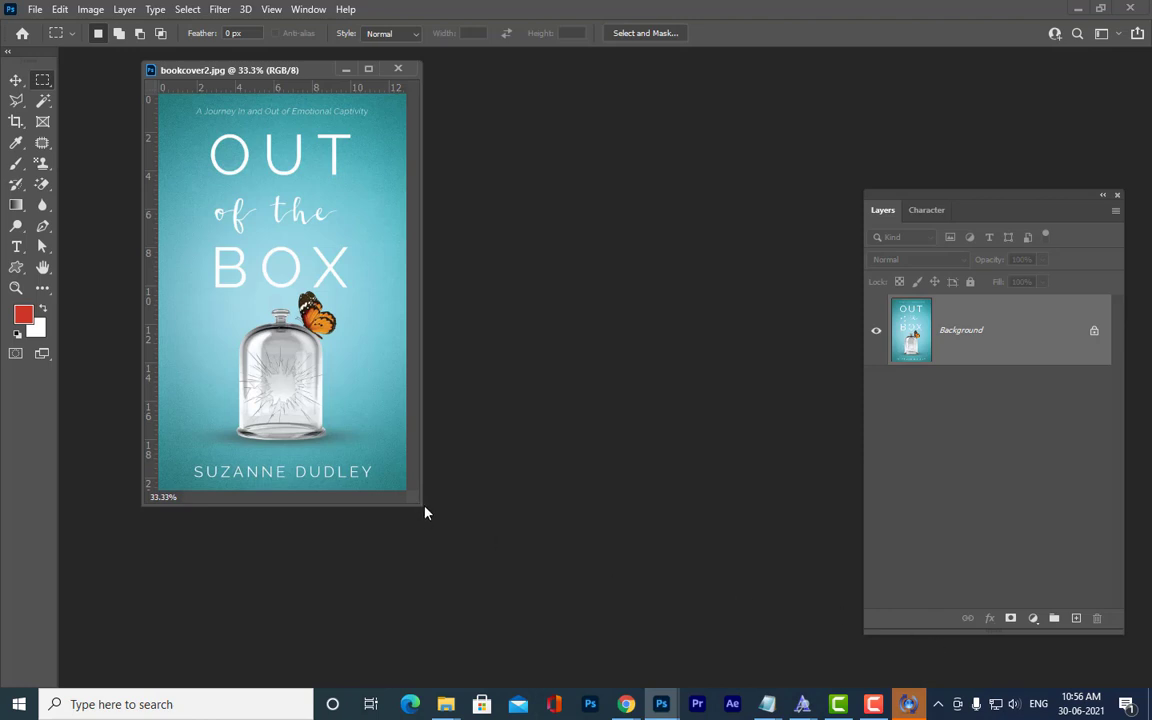
pyautogui.moveTo(418, 500); pyautogui.dragTo(958, 666)
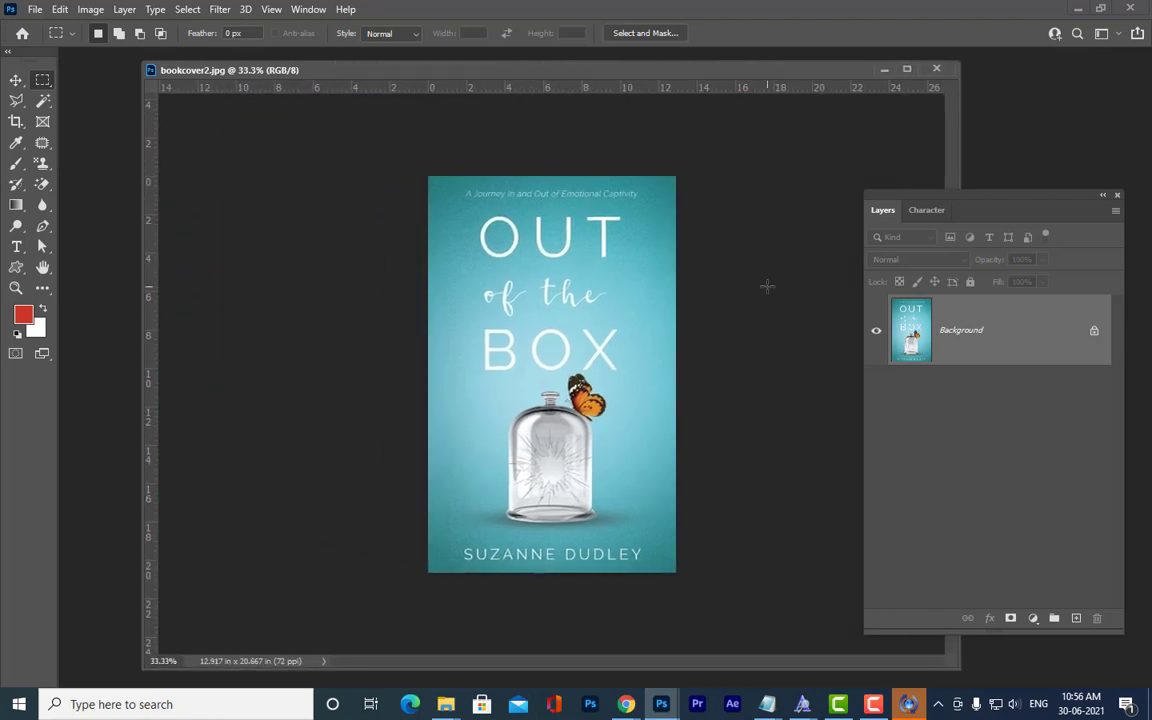
pyautogui.hotkey('ctrl', '+')
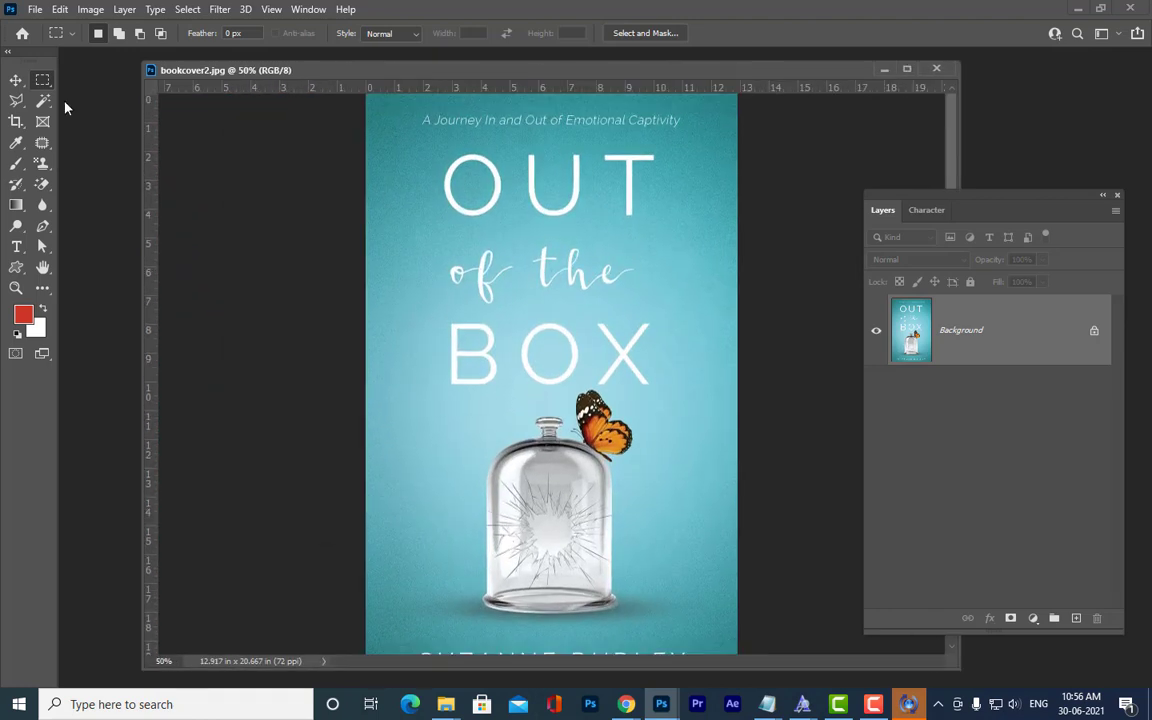
pyautogui.moveTo(413, 110); pyautogui.dragTo(680, 139)
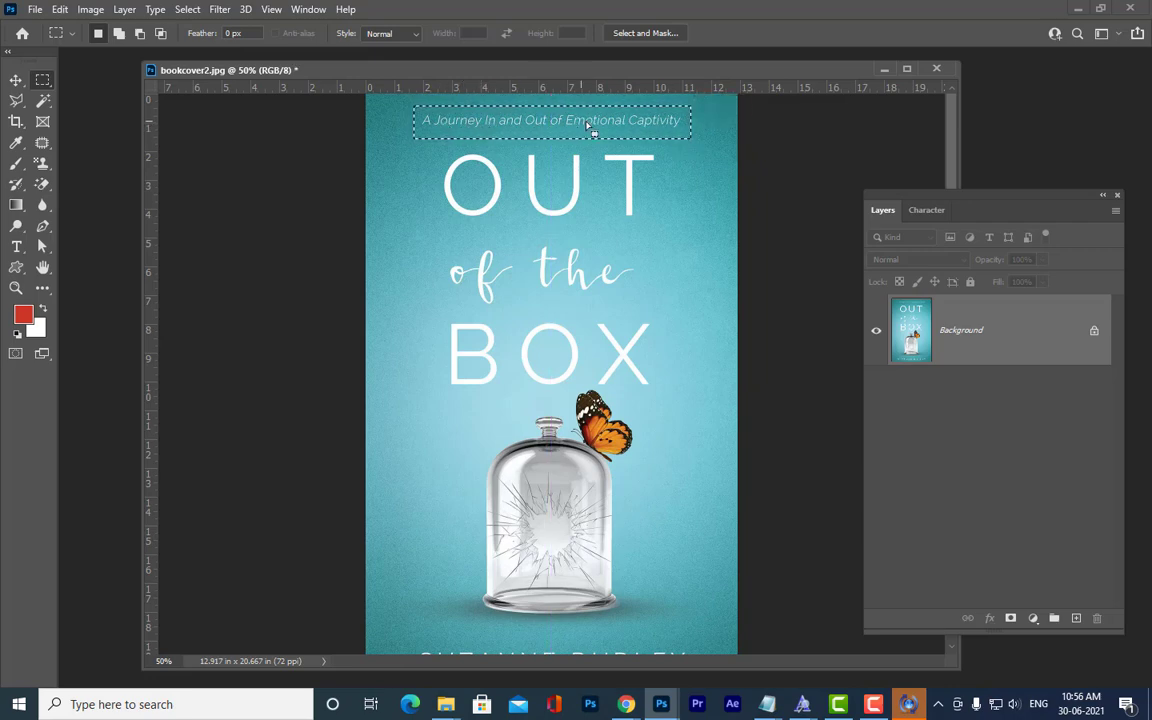
pyautogui.rightClick(666, 122)
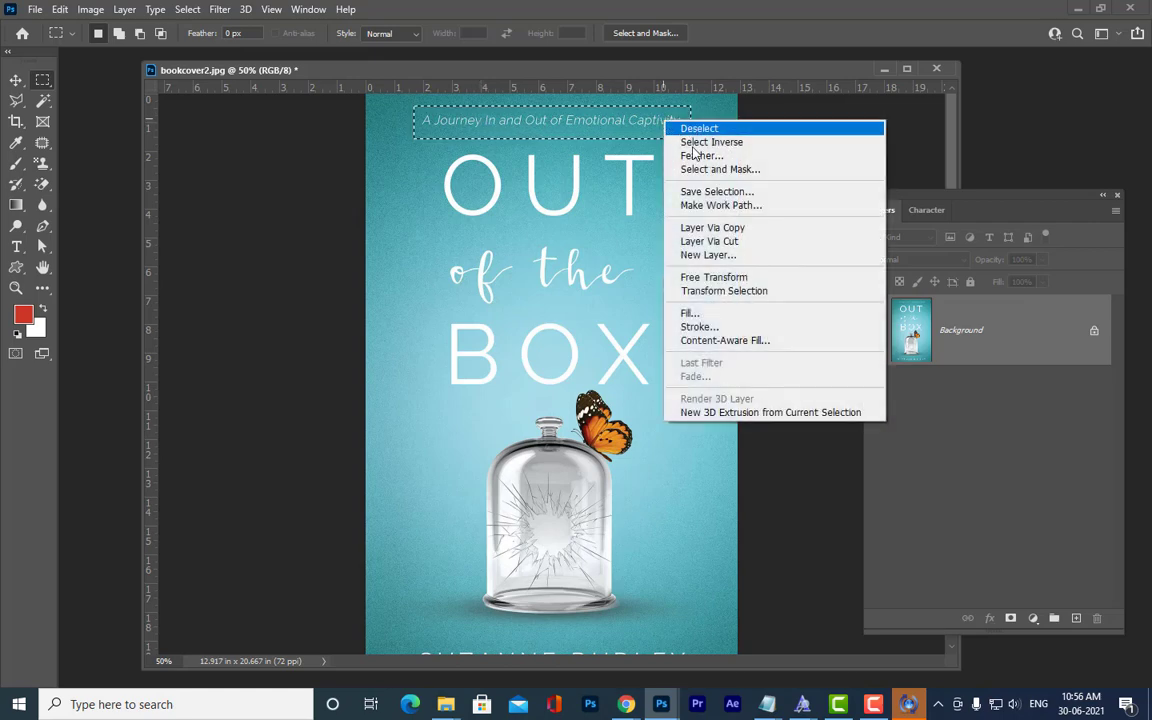
pyautogui.click(726, 312)
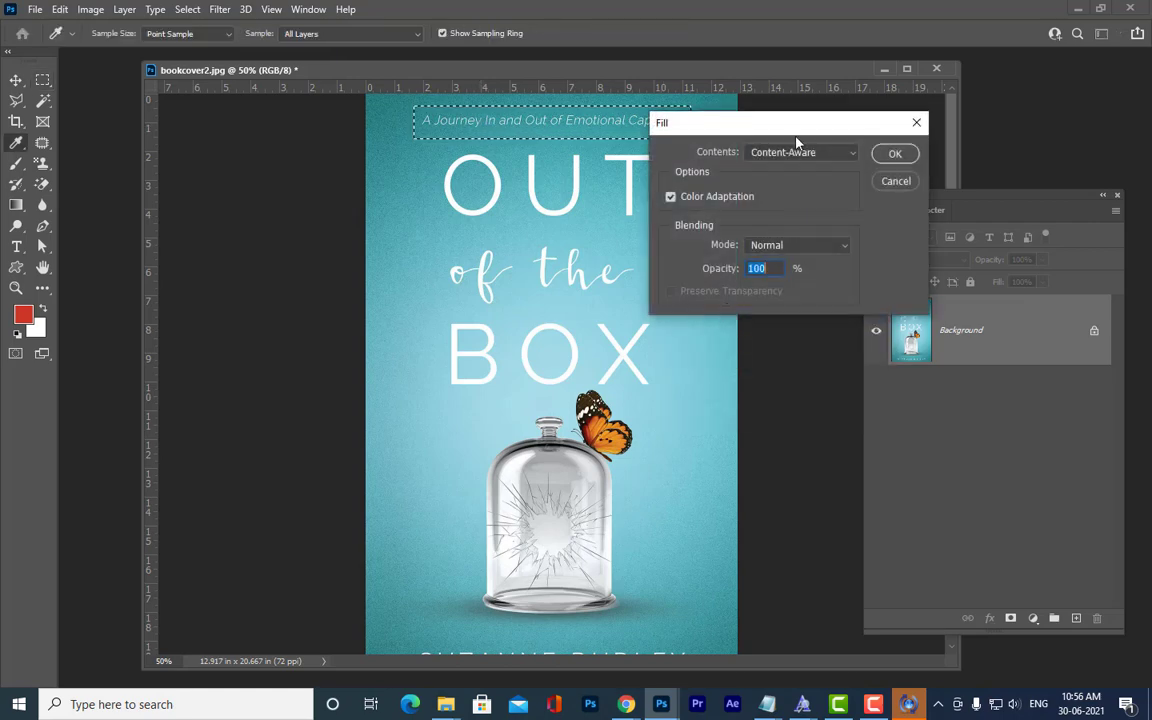
pyautogui.click(906, 154)
pyautogui.hotkey('ctrl', 'd')
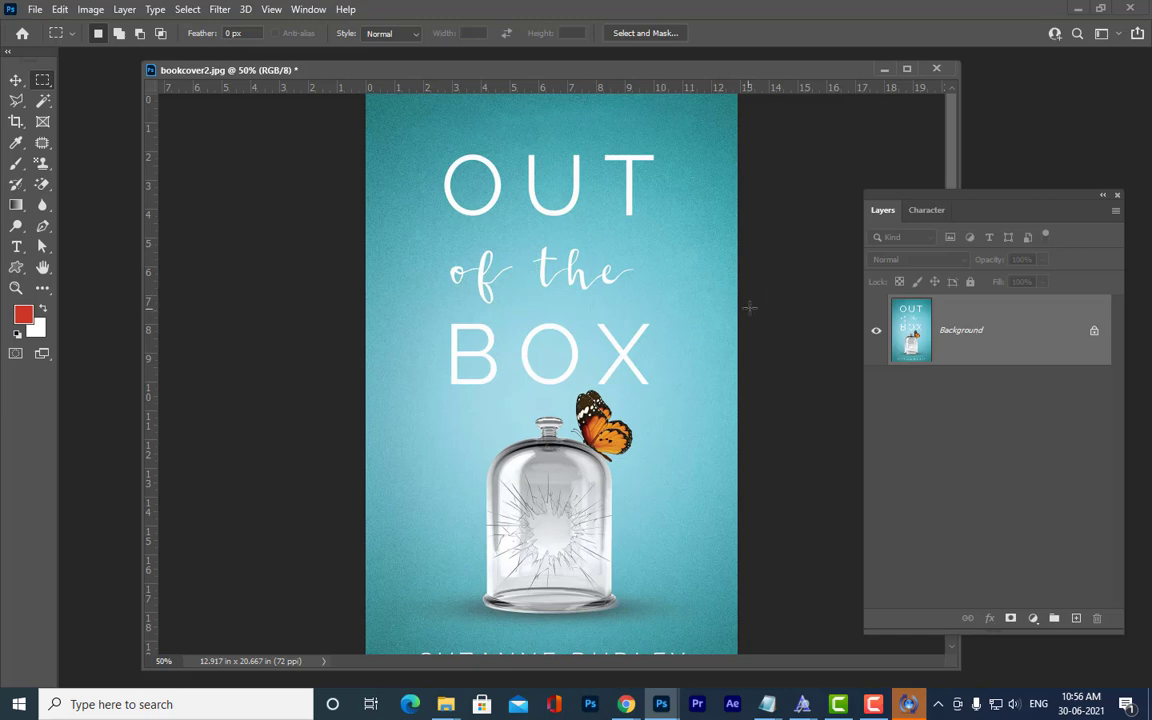
# Remove the title word 'OUT' from the teal cover with a rectangular selection filled Content-Aware, and deselect.
pyautogui.hotkey('ctrl', '-')
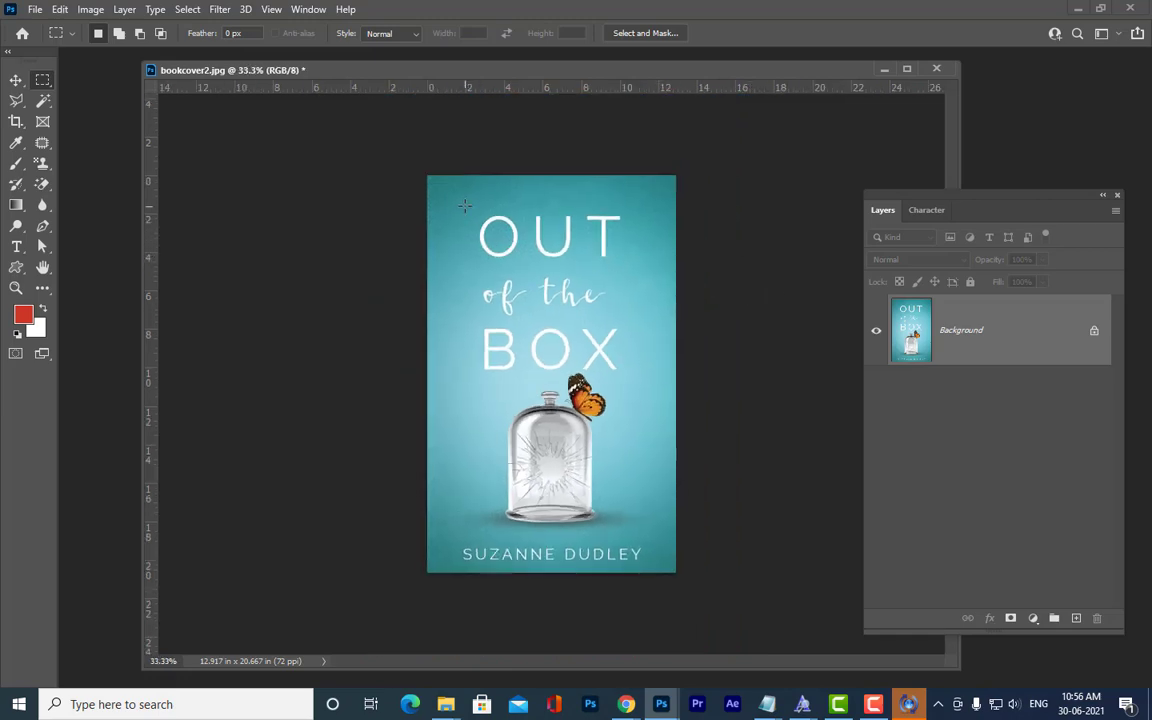
pyautogui.moveTo(467, 202); pyautogui.dragTo(641, 268)
pyautogui.rightClick(607, 236)
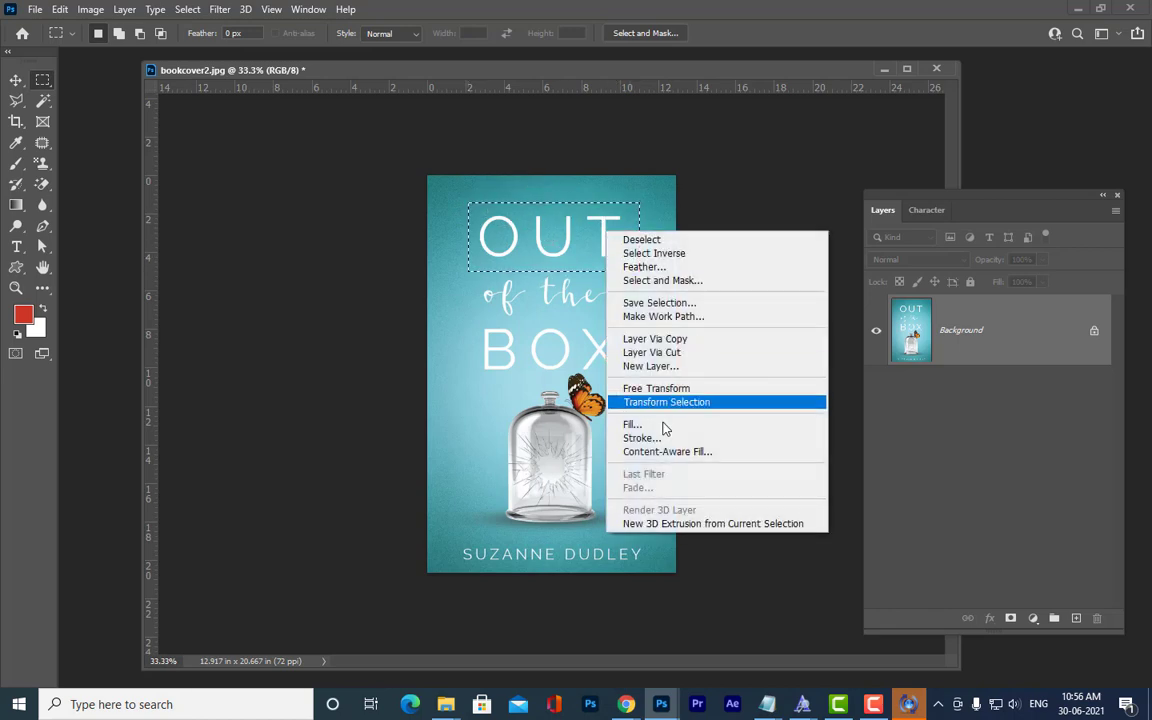
pyautogui.click(663, 428)
pyautogui.click(893, 154)
pyautogui.press('m')
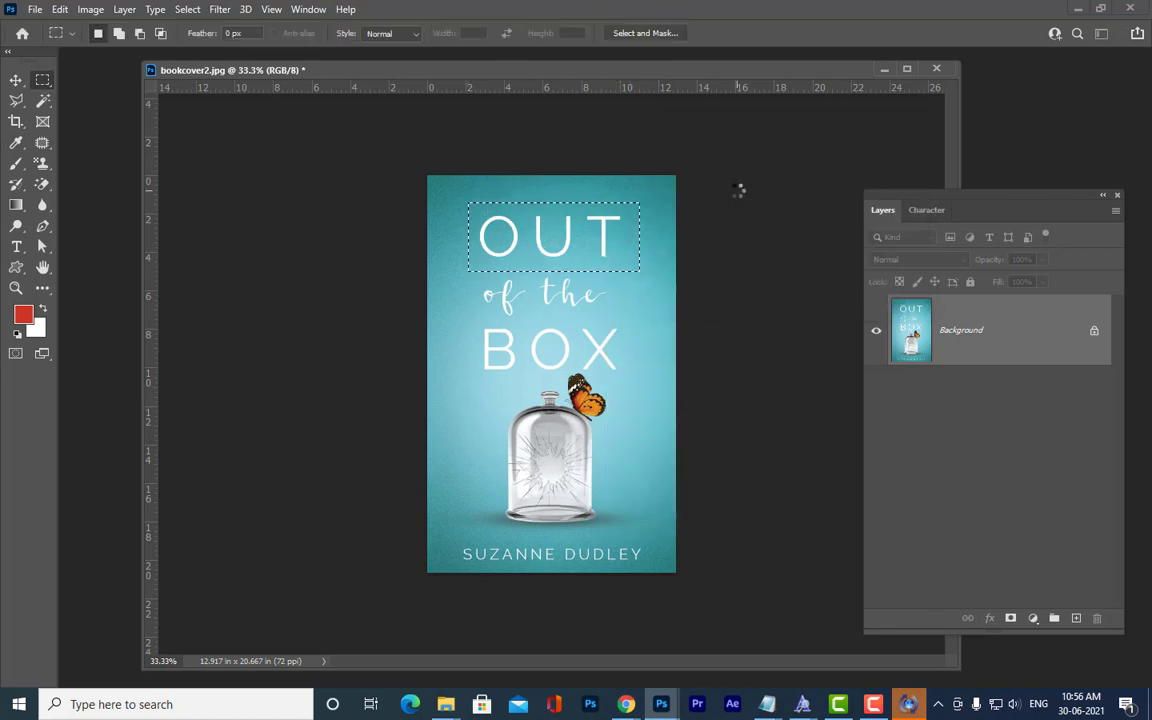
pyautogui.hotkey('ctrl', 'd')
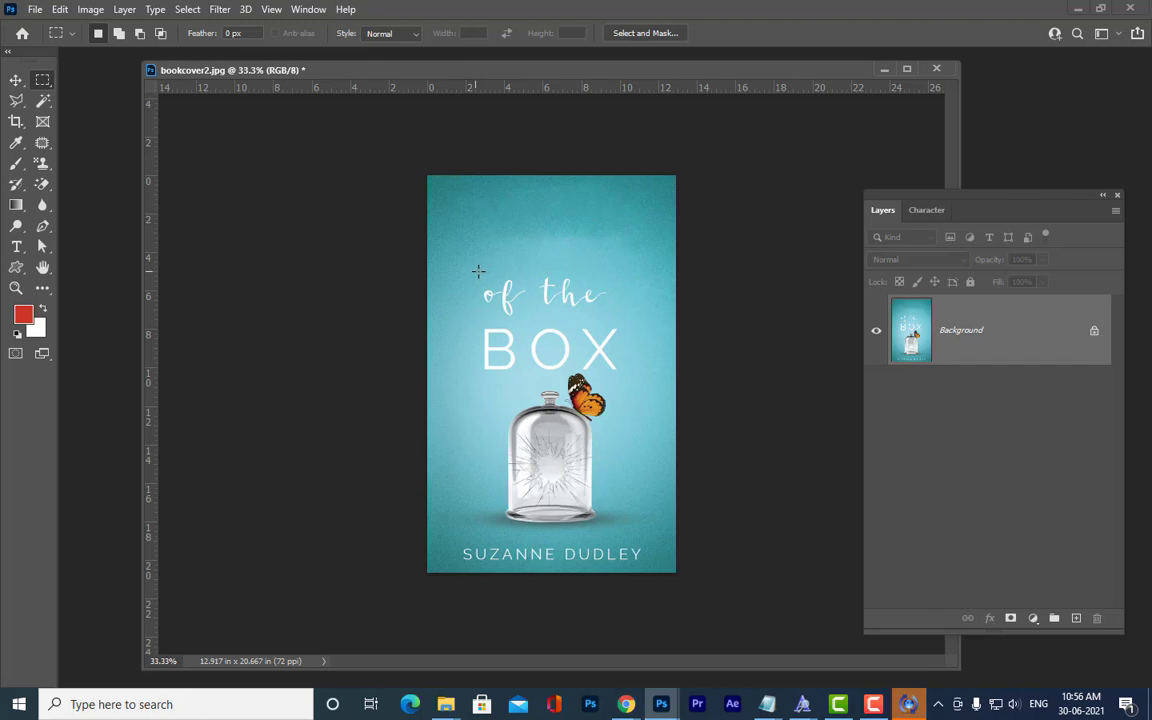
# Remove the title words 'of the' from the teal cover with a rectangular selection filled Content-Aware, and deselect.
pyautogui.moveTo(526, 284); pyautogui.dragTo(625, 322)
pyautogui.rightClick(566, 290)
pyautogui.click(640, 478)
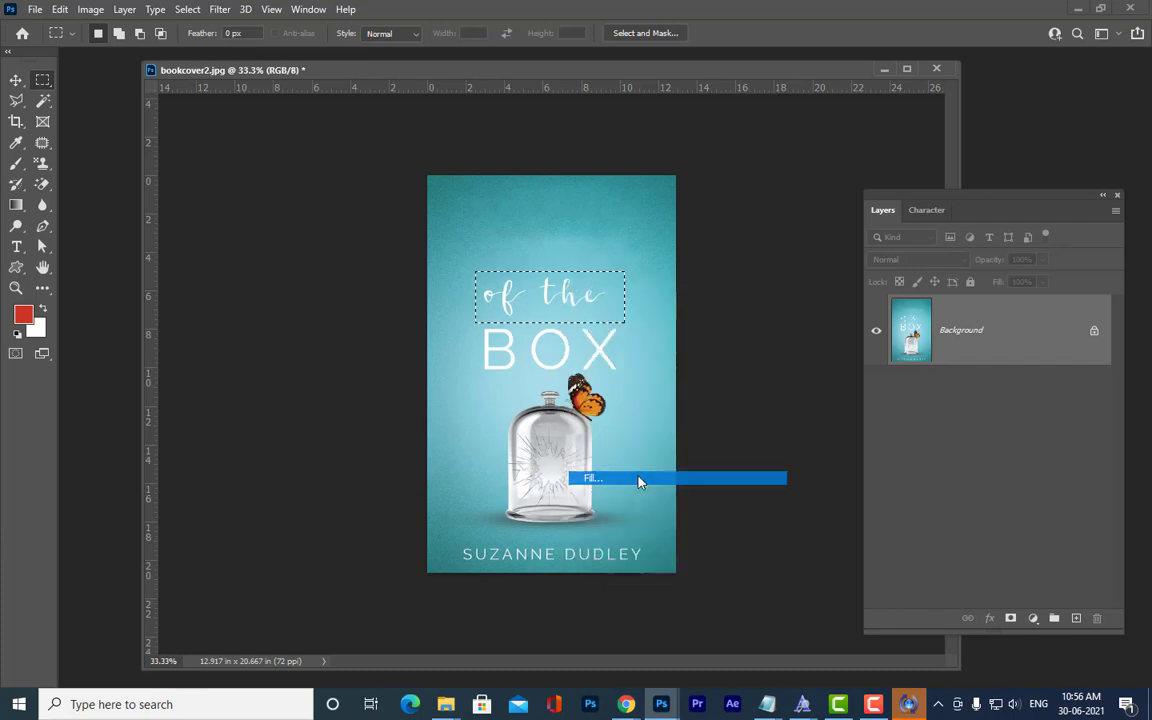
pyautogui.click(895, 153)
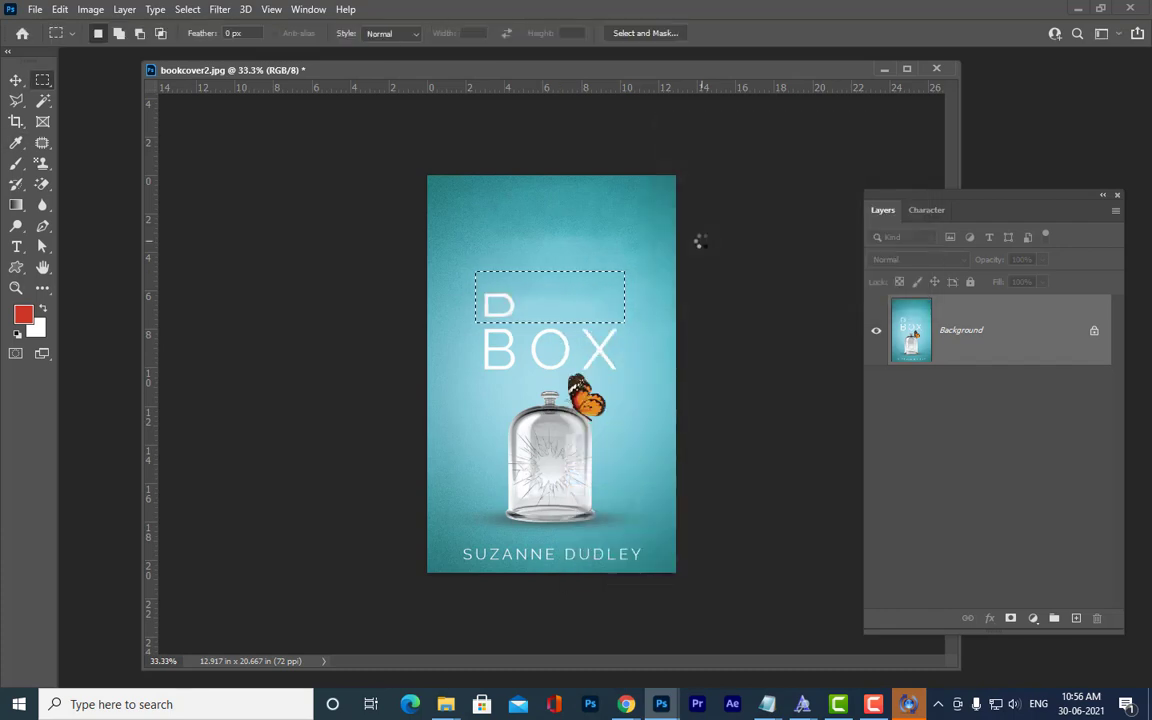
pyautogui.hotkey('ctrl', 'd')
# Remove the title word 'BOX' and the stray letter fragment above it with one rectangular Content-Aware fill, and deselect.
pyautogui.moveTo(474, 286); pyautogui.dragTo(634, 372)
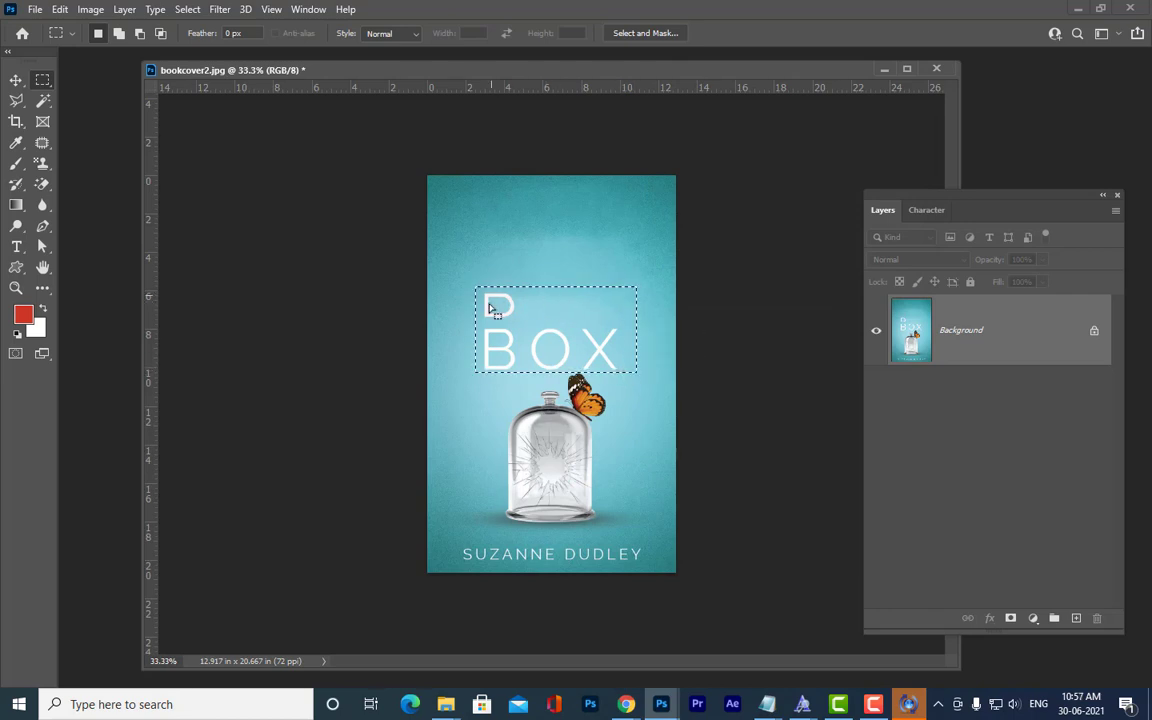
pyautogui.rightClick(553, 346)
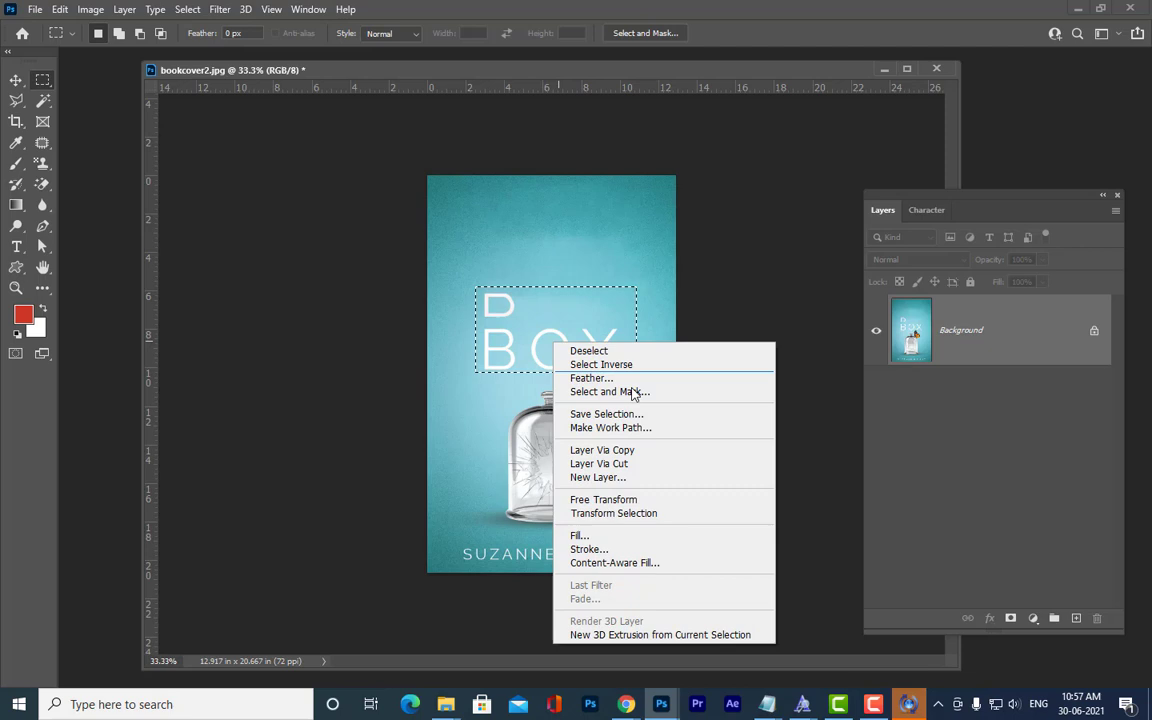
pyautogui.click(615, 536)
pyautogui.click(894, 153)
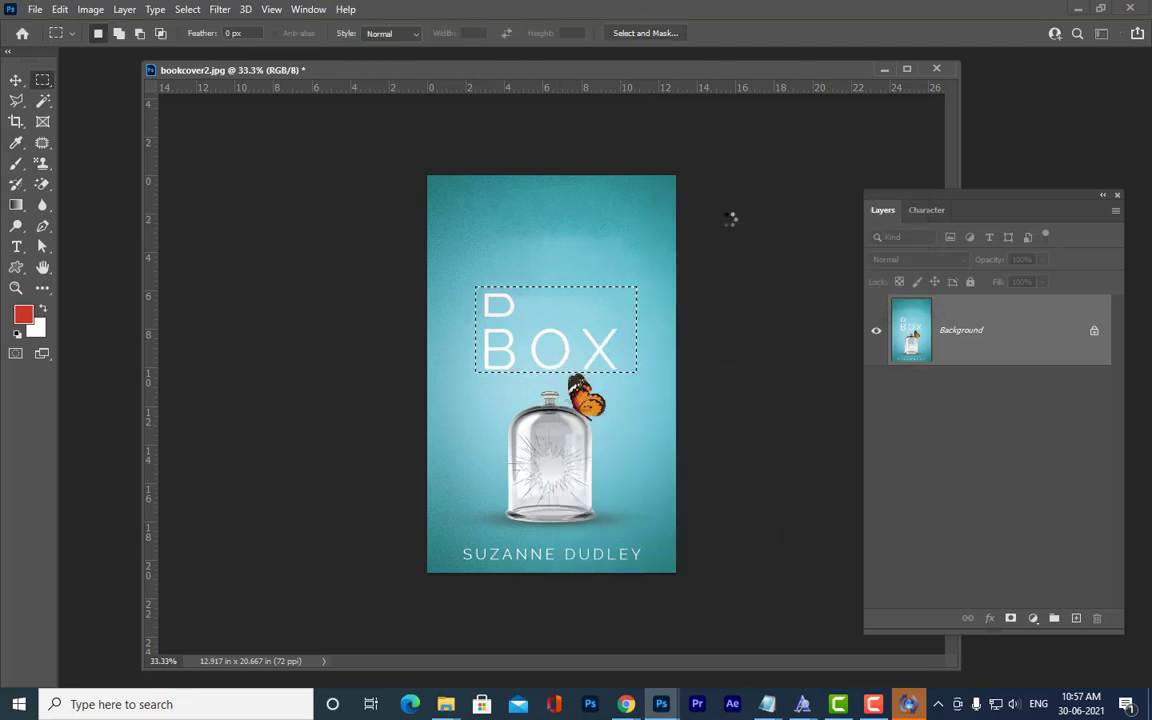
pyautogui.hotkey('ctrl', 'd')
# Select the smudged area above the glass jar with a rectangular marquee and fill it Content-Aware to smooth the background.
pyautogui.moveTo(494, 316); pyautogui.dragTo(619, 353)
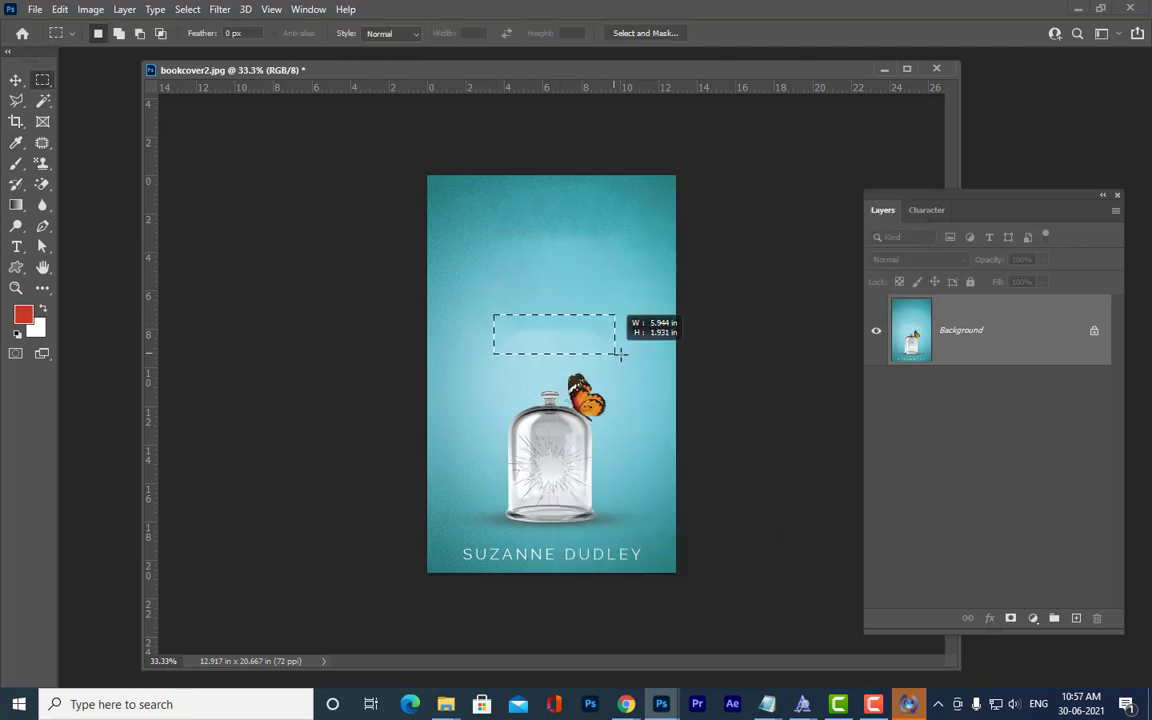
pyautogui.rightClick(590, 346)
pyautogui.click(650, 531)
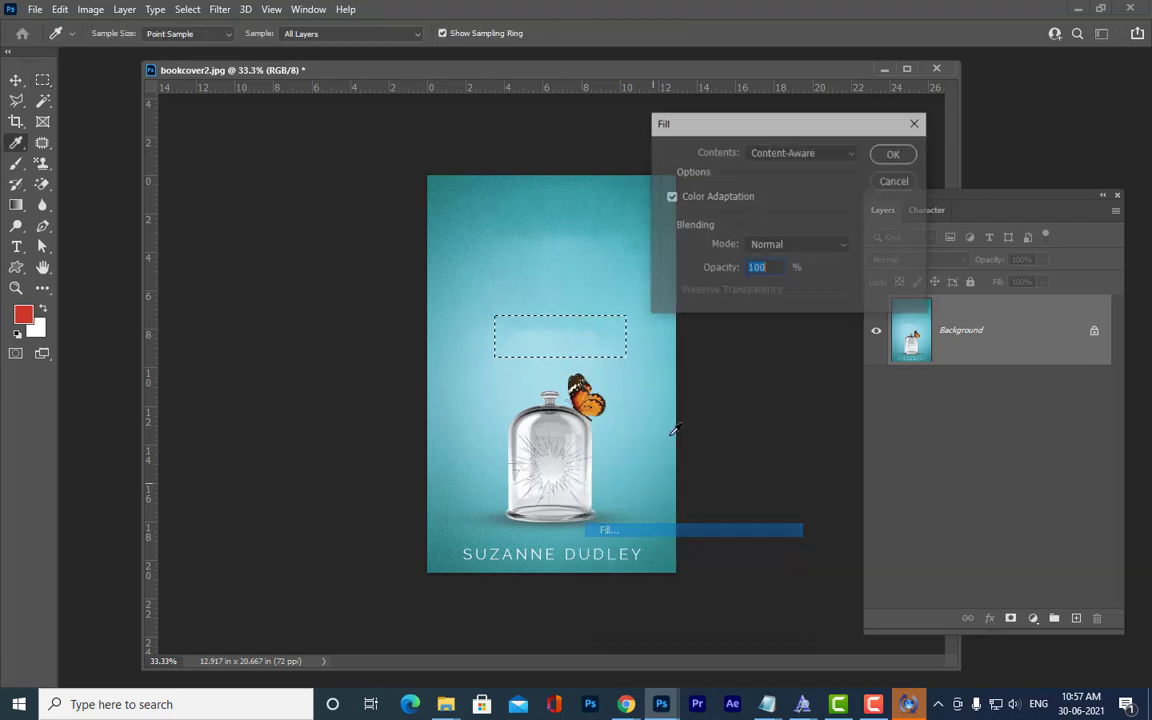
# Fill the current selection, then a wide strip above the glass dome, with Content-Aware to blend the teal background.
pyautogui.click(900, 157)
pyautogui.hotkey('ctrl', 'd')
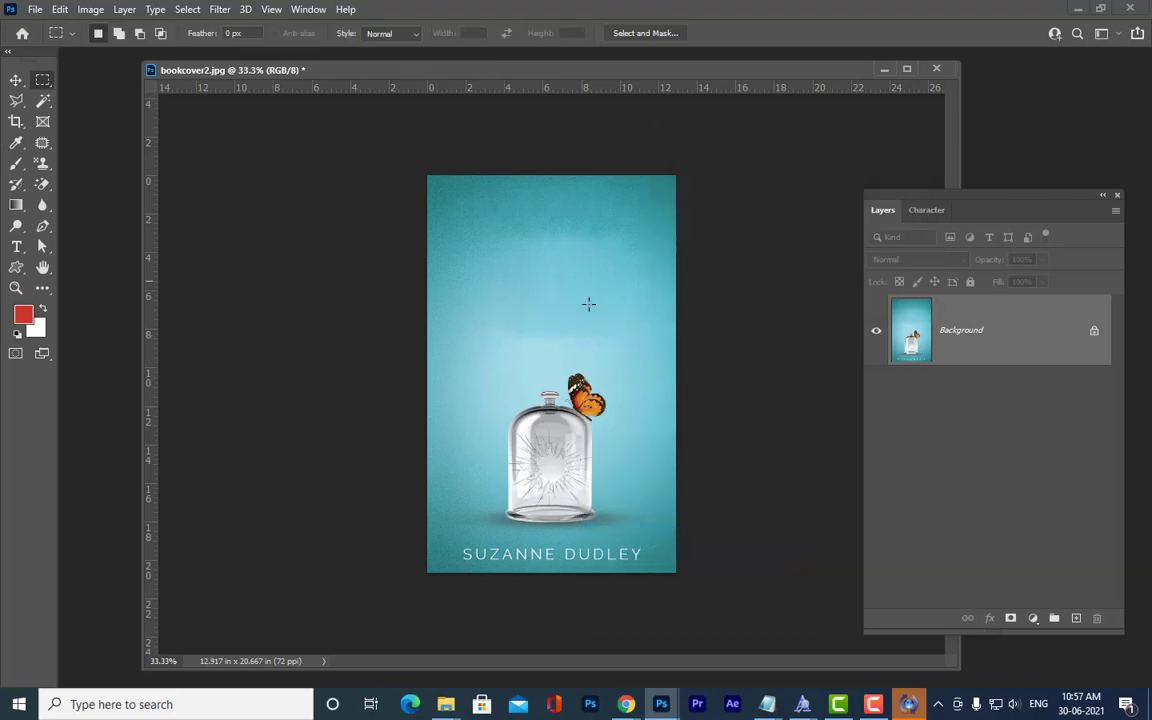
pyautogui.moveTo(471, 324); pyautogui.dragTo(618, 361)
pyautogui.rightClick(555, 342)
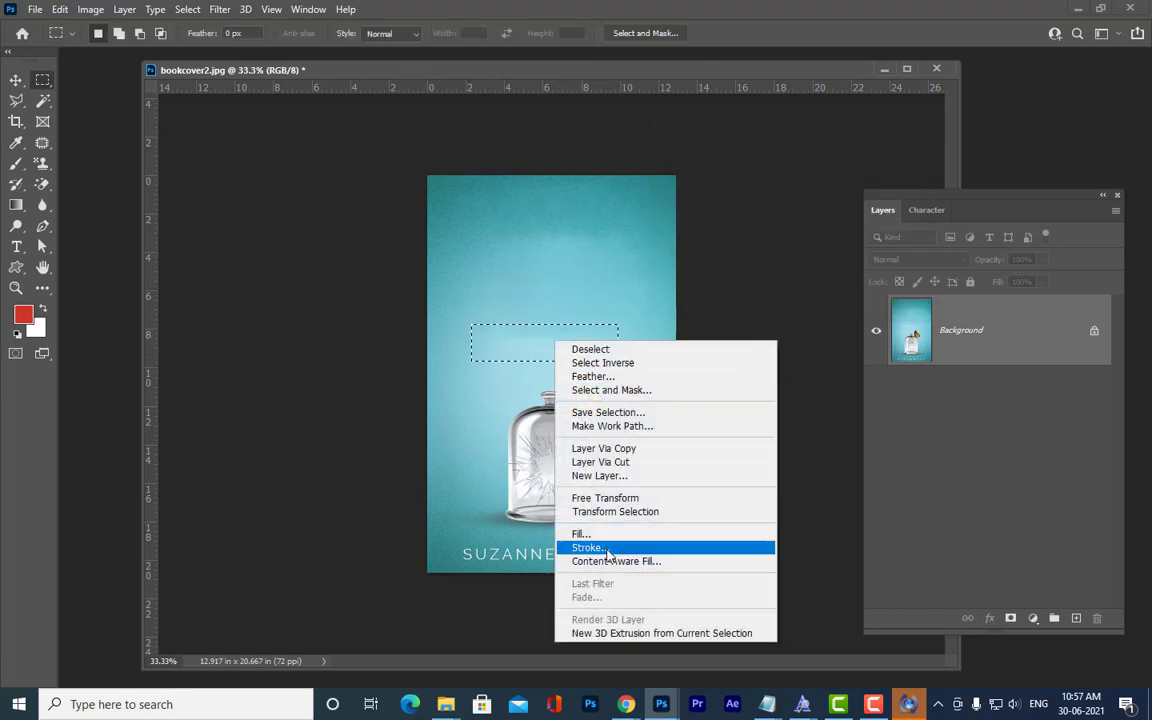
pyautogui.click(610, 536)
pyautogui.click(890, 156)
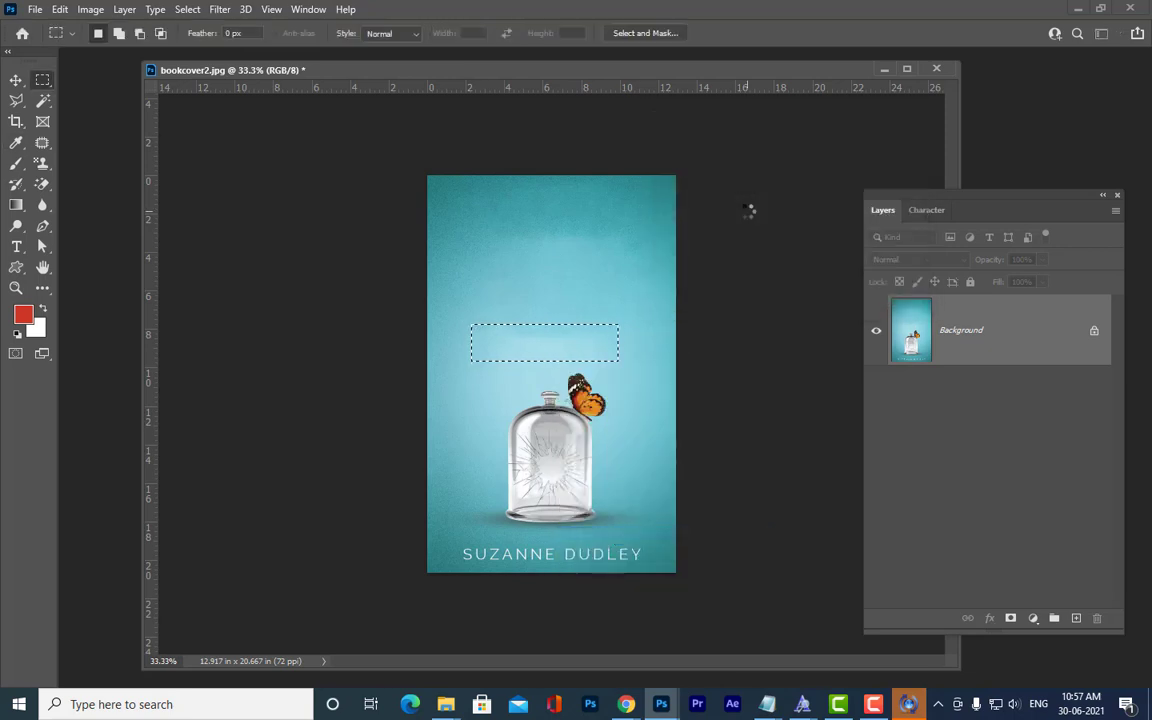
pyautogui.hotkey('ctrl', 'd')
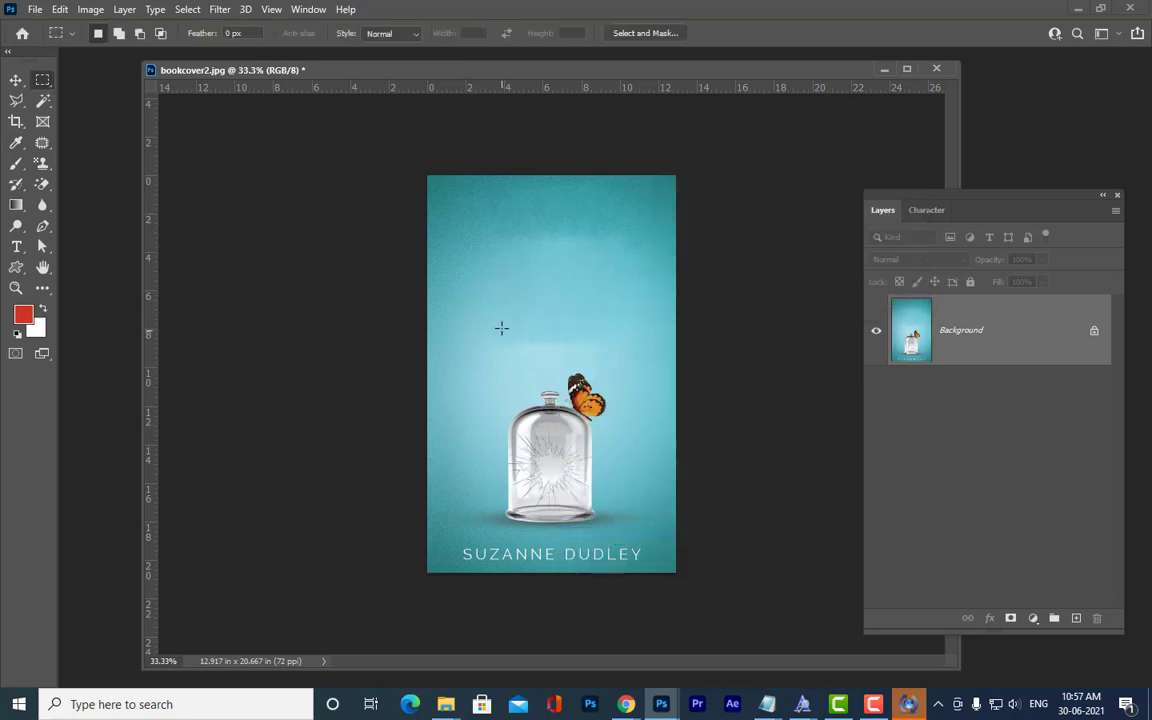
# Select a slightly lower, wider strip just above the butterfly and fill it with Content-Aware, then deselect.
pyautogui.moveTo(468, 337); pyautogui.dragTo(621, 366)
pyautogui.rightClick(621, 366)
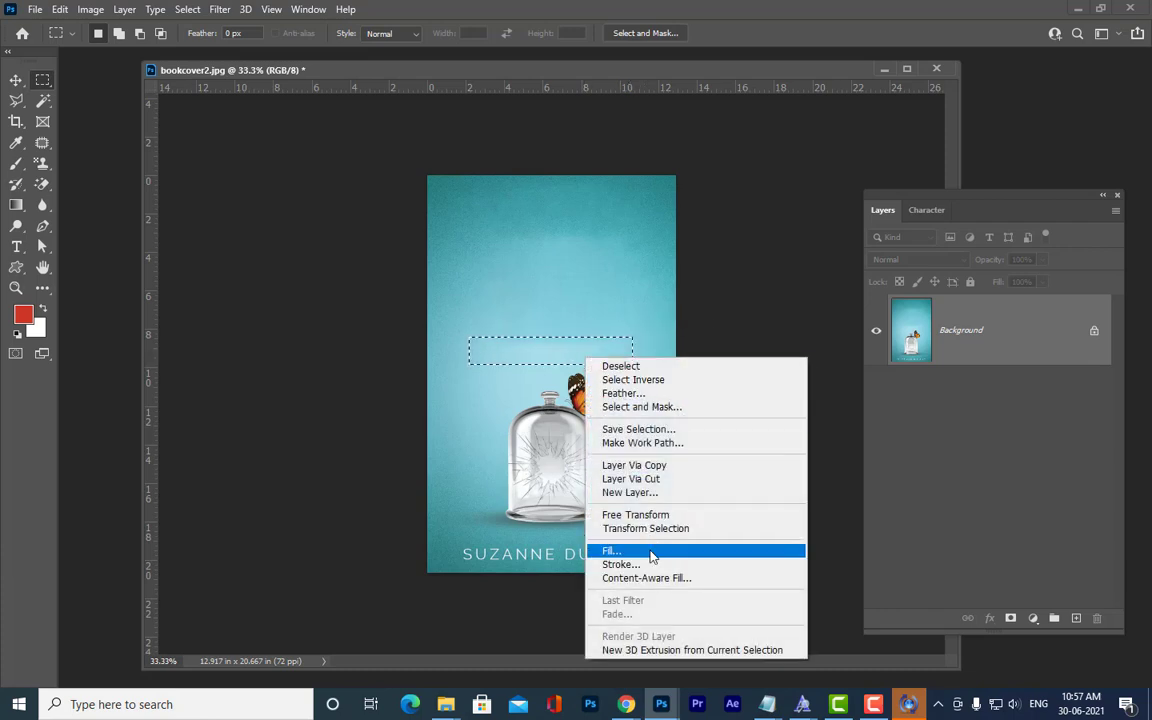
pyautogui.click(650, 548)
pyautogui.click(890, 154)
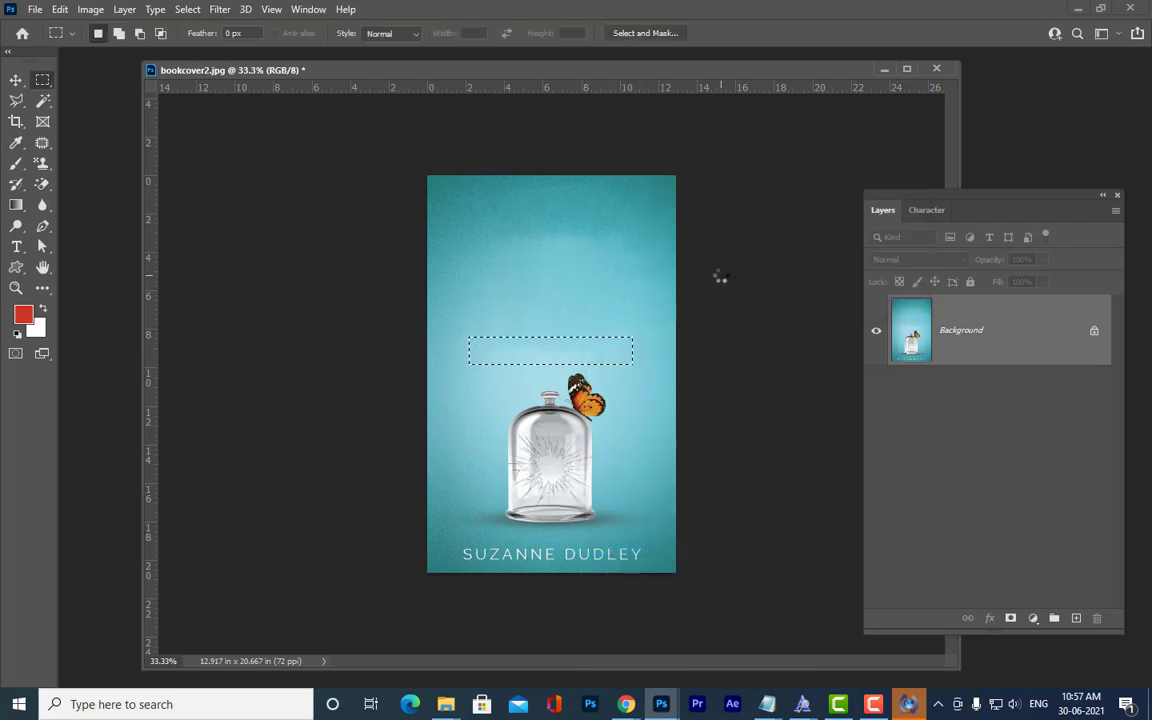
pyautogui.hotkey('ctrl', 'd')
# Smooth the small patch directly above the dome's knob with a Content-Aware fill and clear the selection.
pyautogui.moveTo(535, 341); pyautogui.dragTo(589, 367)
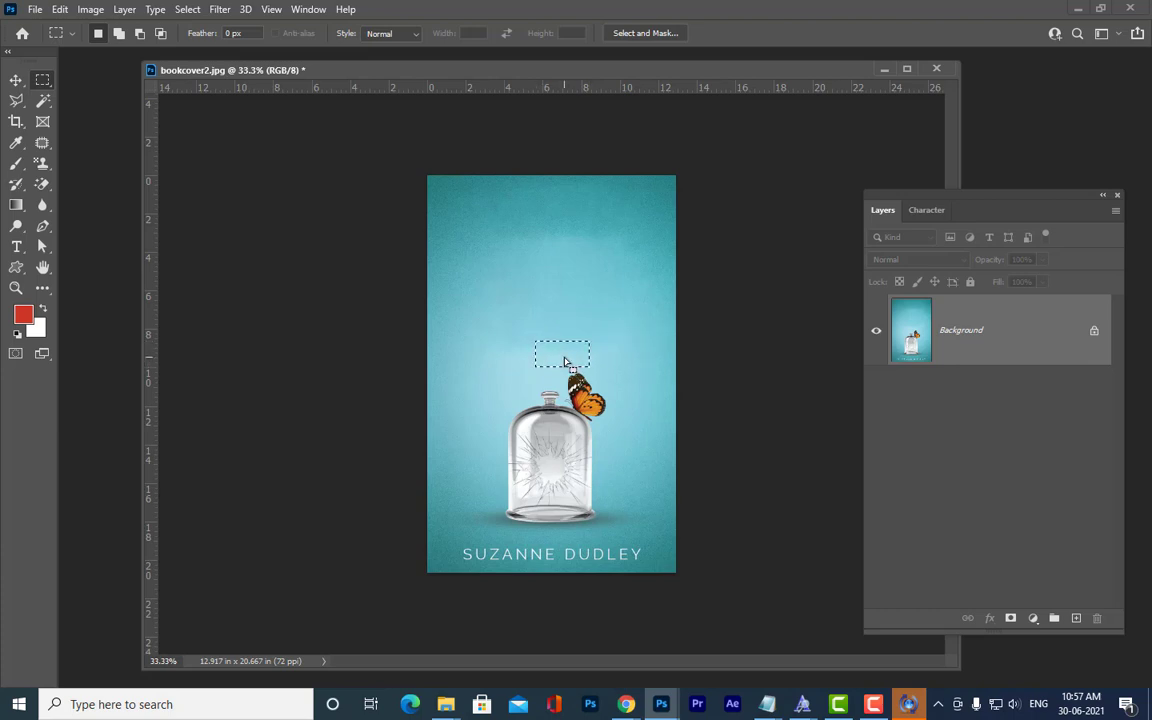
pyautogui.rightClick(565, 360)
pyautogui.click(588, 552)
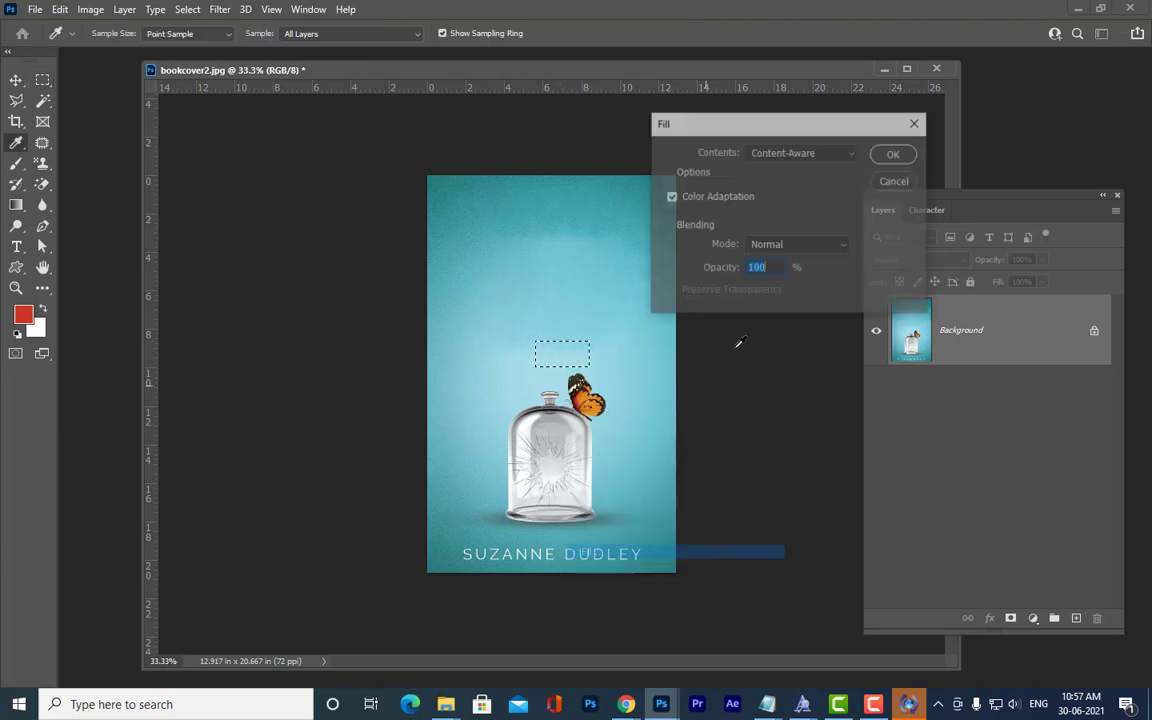
pyautogui.click(905, 154)
pyautogui.hotkey('ctrl', 'd')
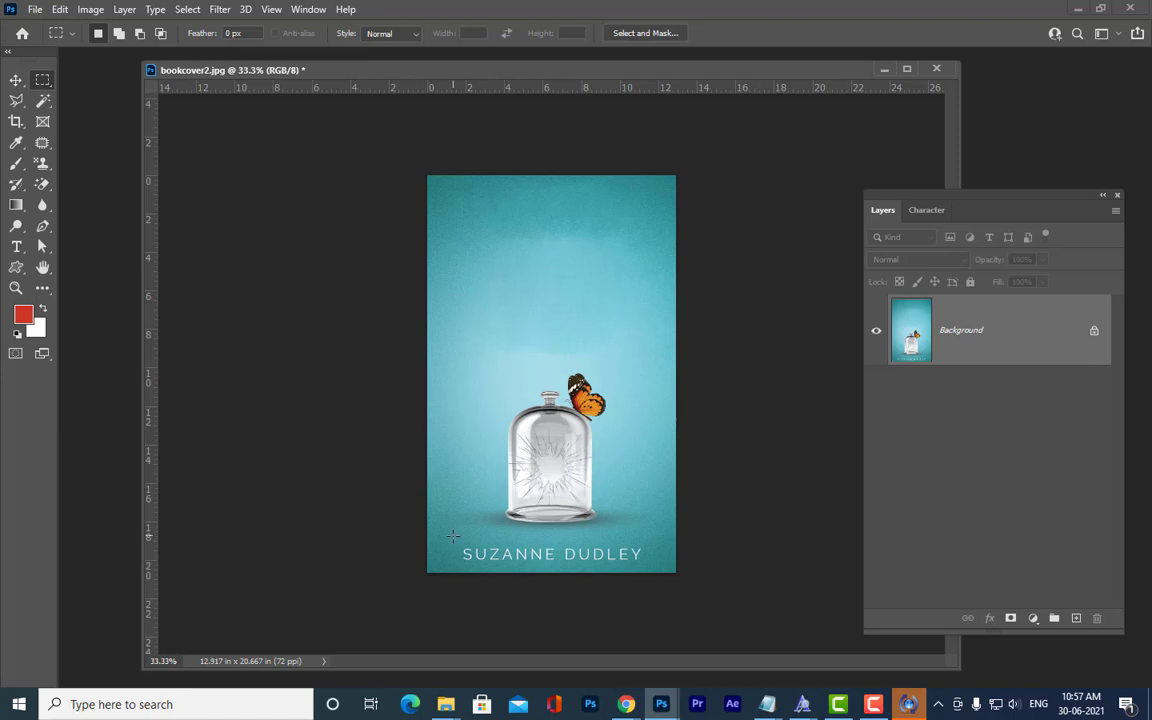
# Remove the author name at the bottom of the cover with a rectangular selection and a Content-Aware fill.
pyautogui.moveTo(448, 540); pyautogui.dragTo(655, 568)
pyautogui.rightClick(640, 556)
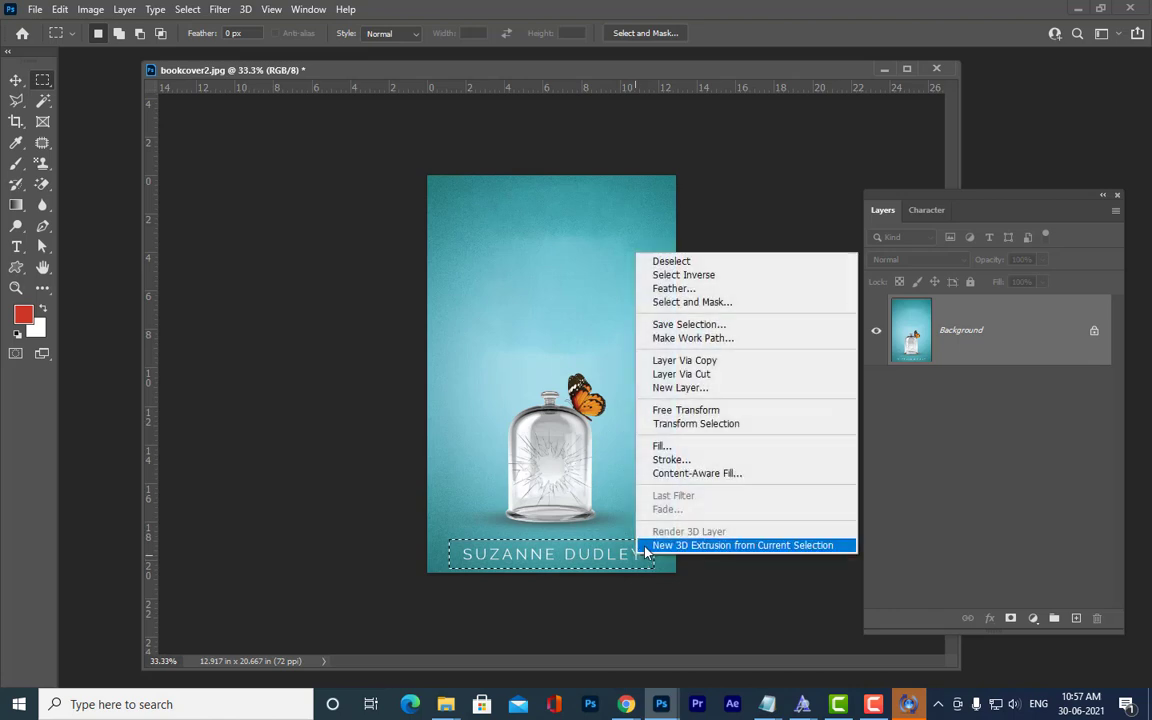
pyautogui.click(711, 449)
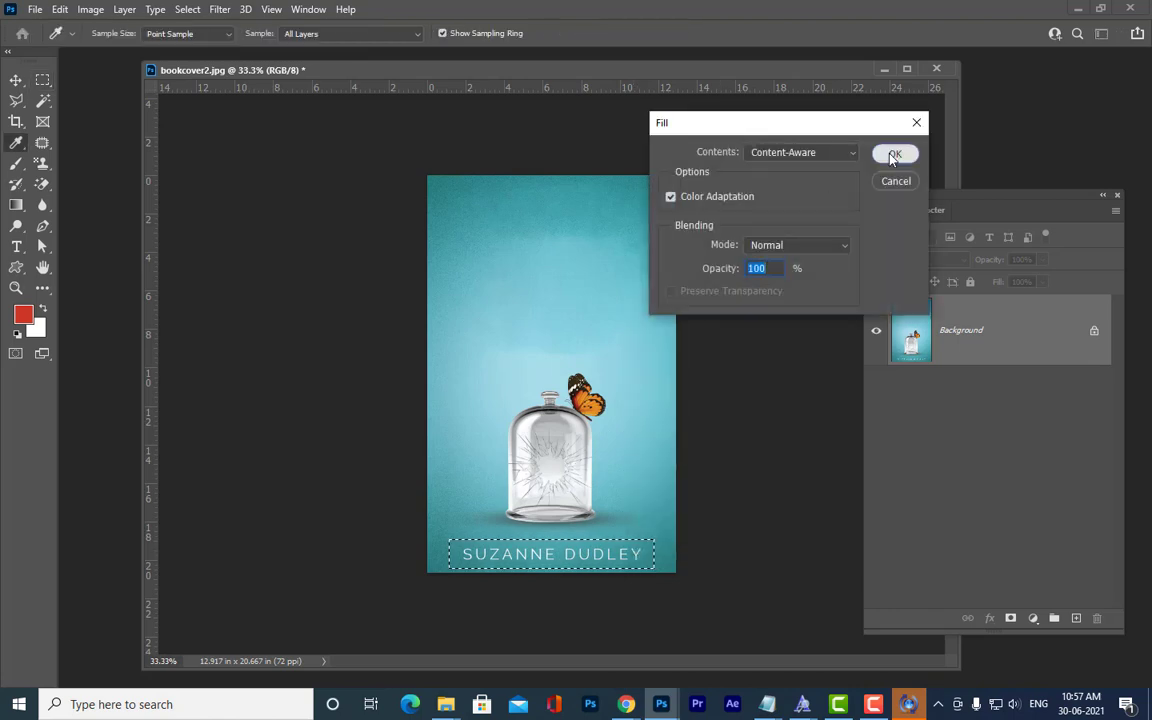
pyautogui.click(882, 154)
pyautogui.click(636, 557)
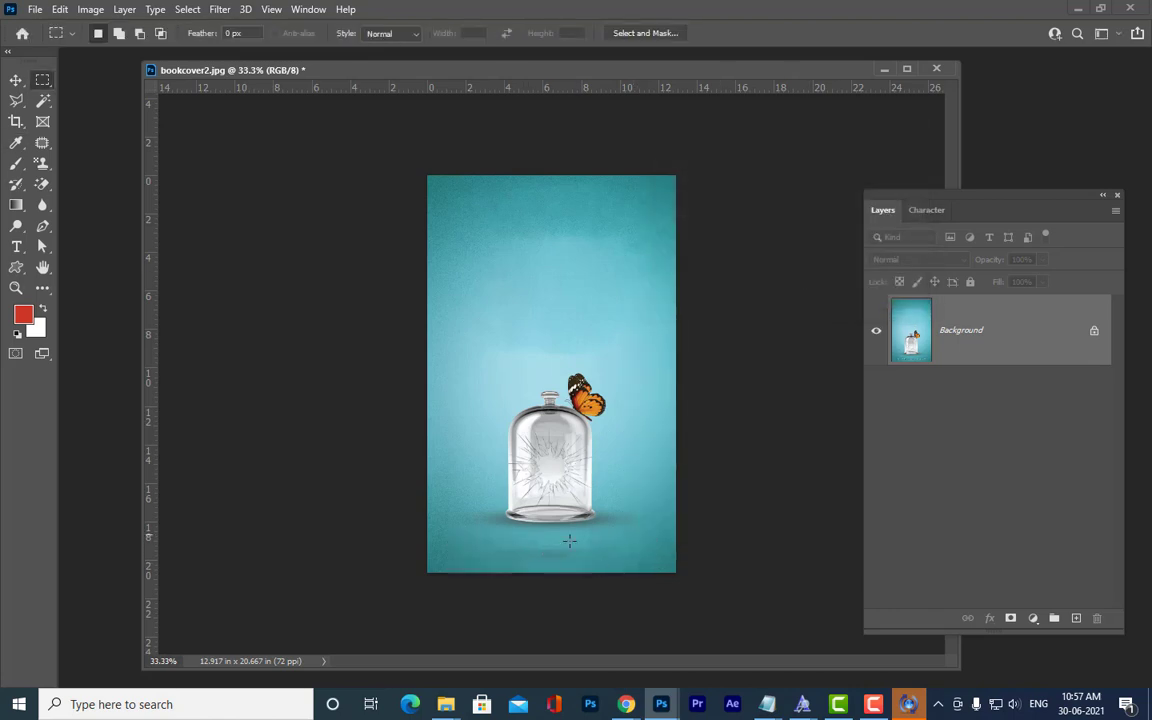
# Clean up the leftover smudge below the dome by selecting it and filling it with Content-Aware.
pyautogui.moveTo(509, 545); pyautogui.dragTo(612, 567)
pyautogui.rightClick(591, 559)
pyautogui.click(690, 445)
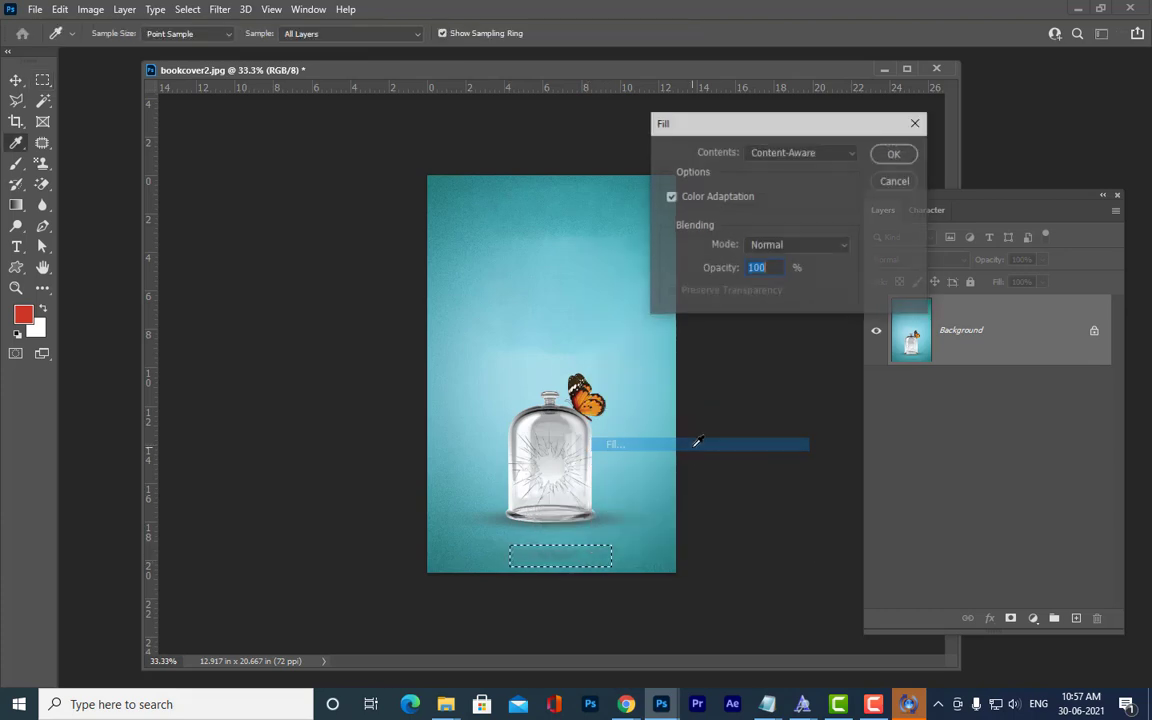
pyautogui.click(903, 154)
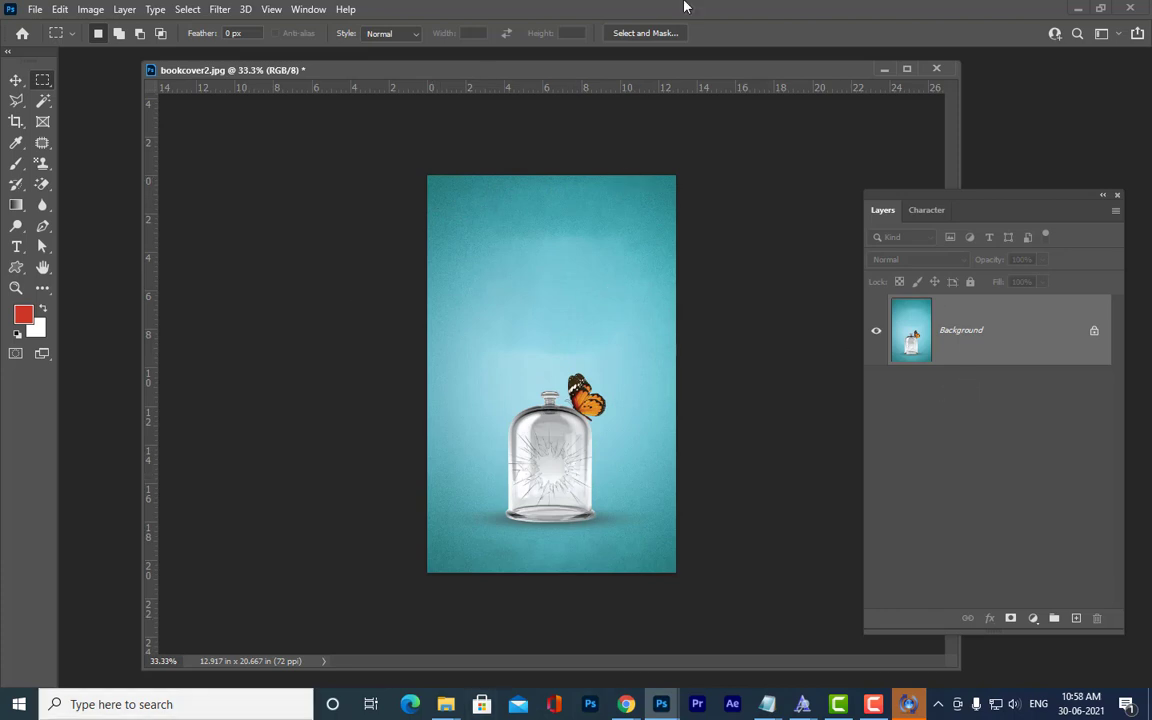
# Close bookcover2.jpg without saving and open the cleanplate image, searching the photoshop ref images folder for "cleanplate".
pyautogui.click(935, 68)
pyautogui.click(568, 266)
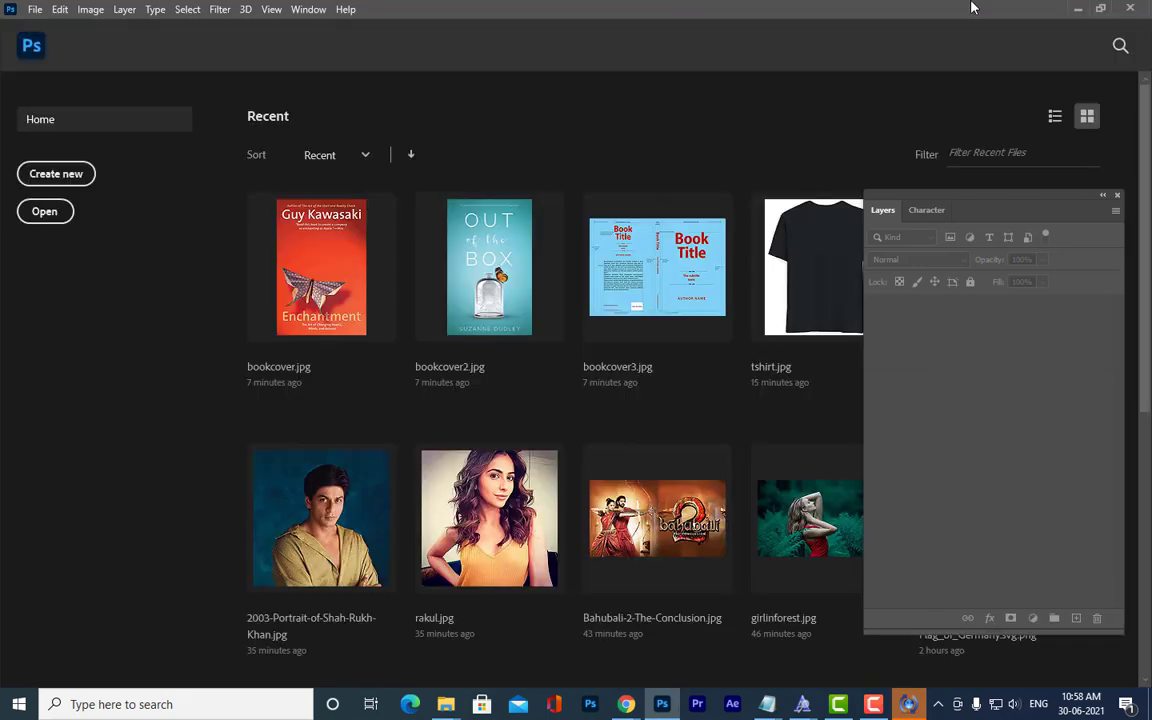
pyautogui.hotkey('ctrl', 'o')
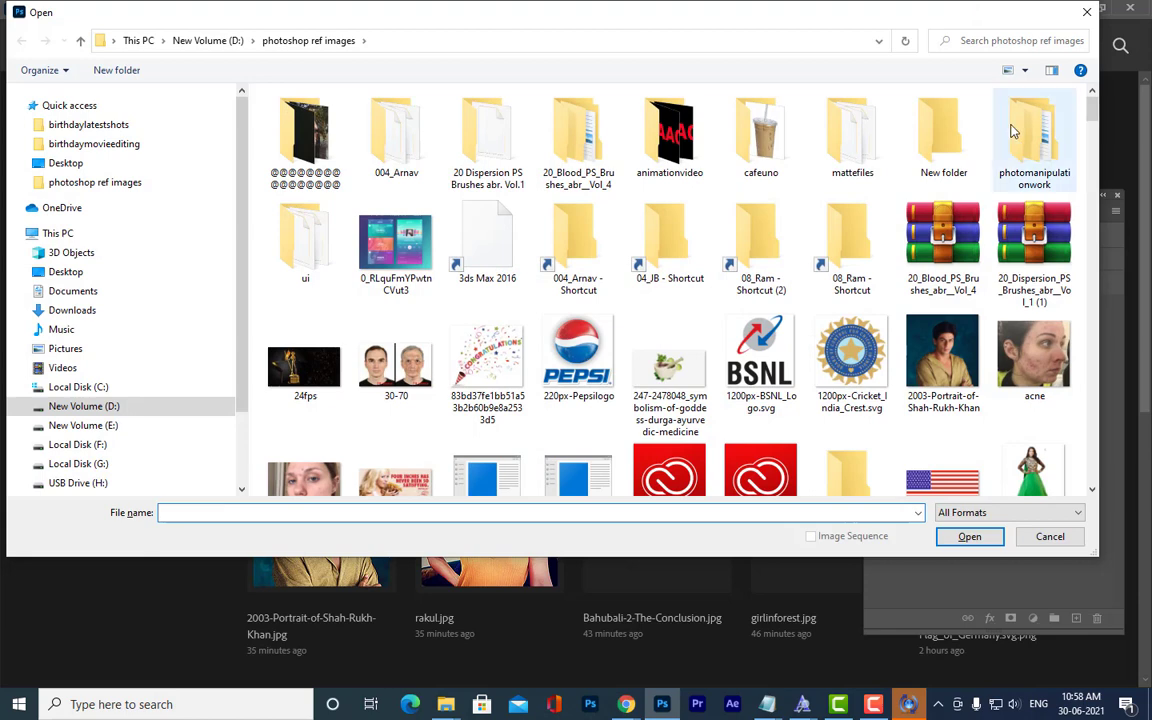
pyautogui.write('cle')
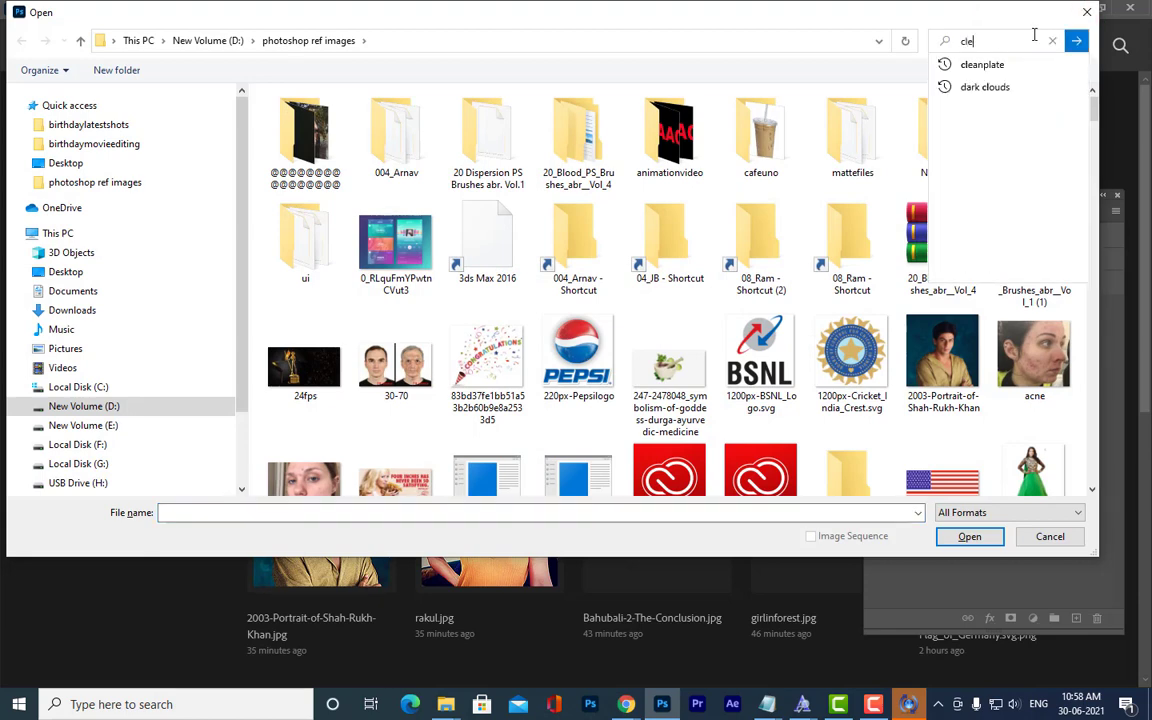
pyautogui.write('anplate')
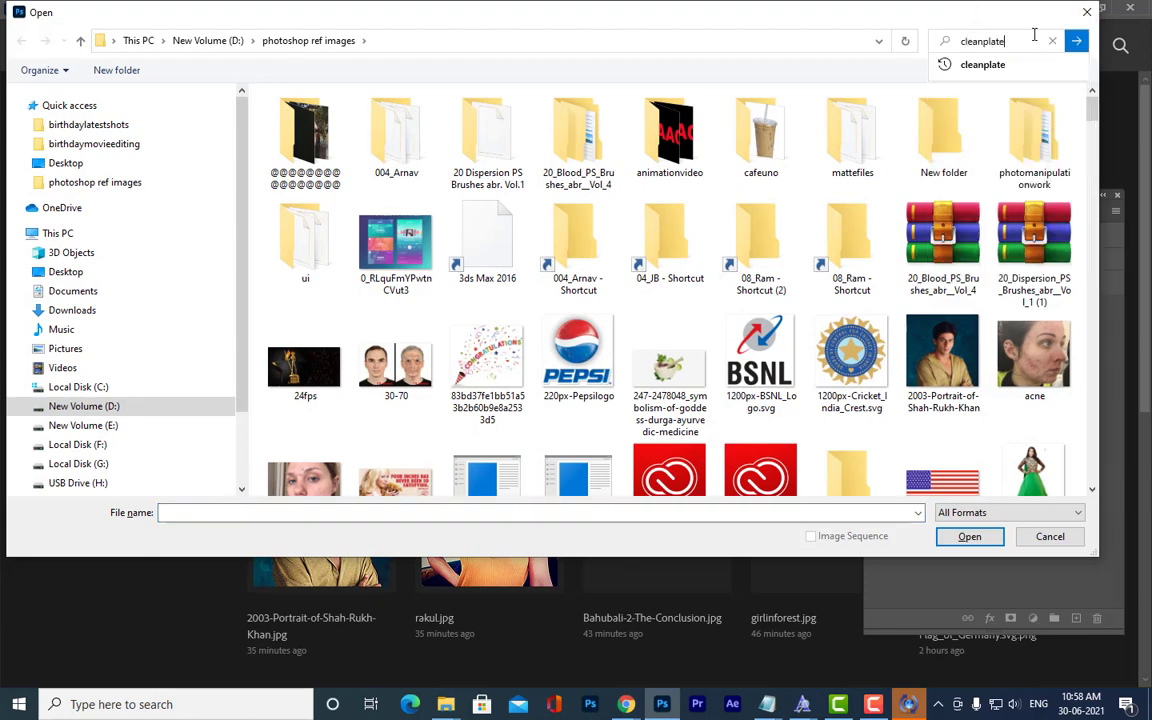
pyautogui.press('Return')
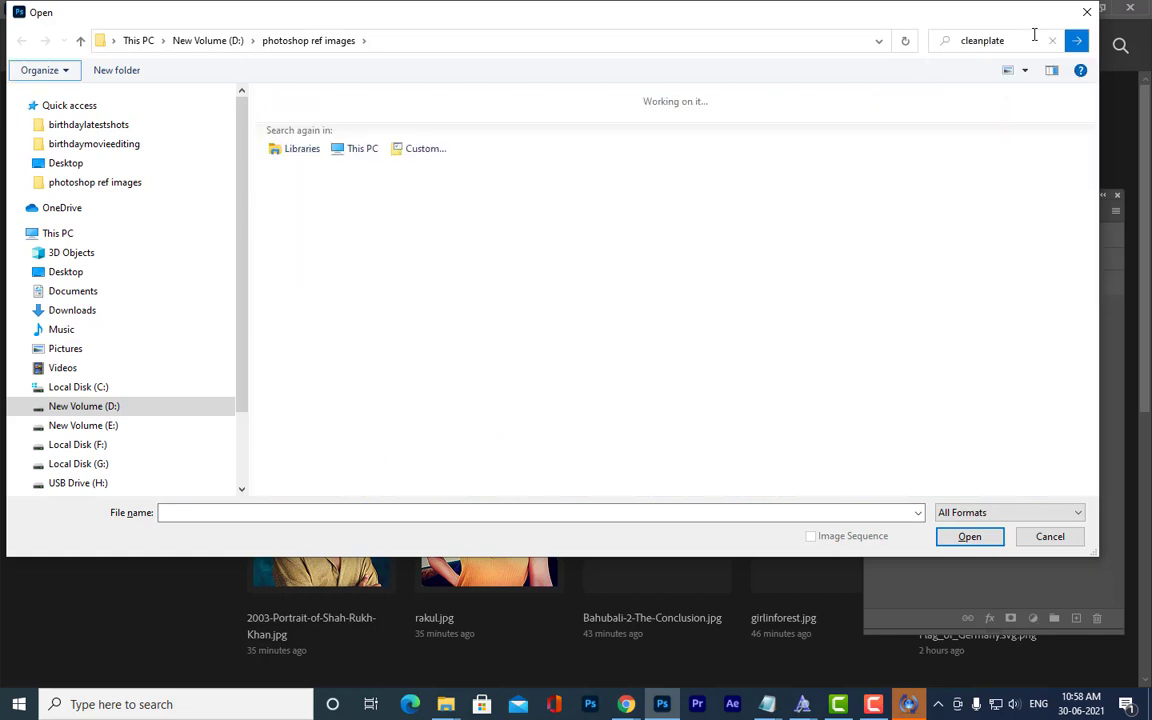
pyautogui.click(310, 130)
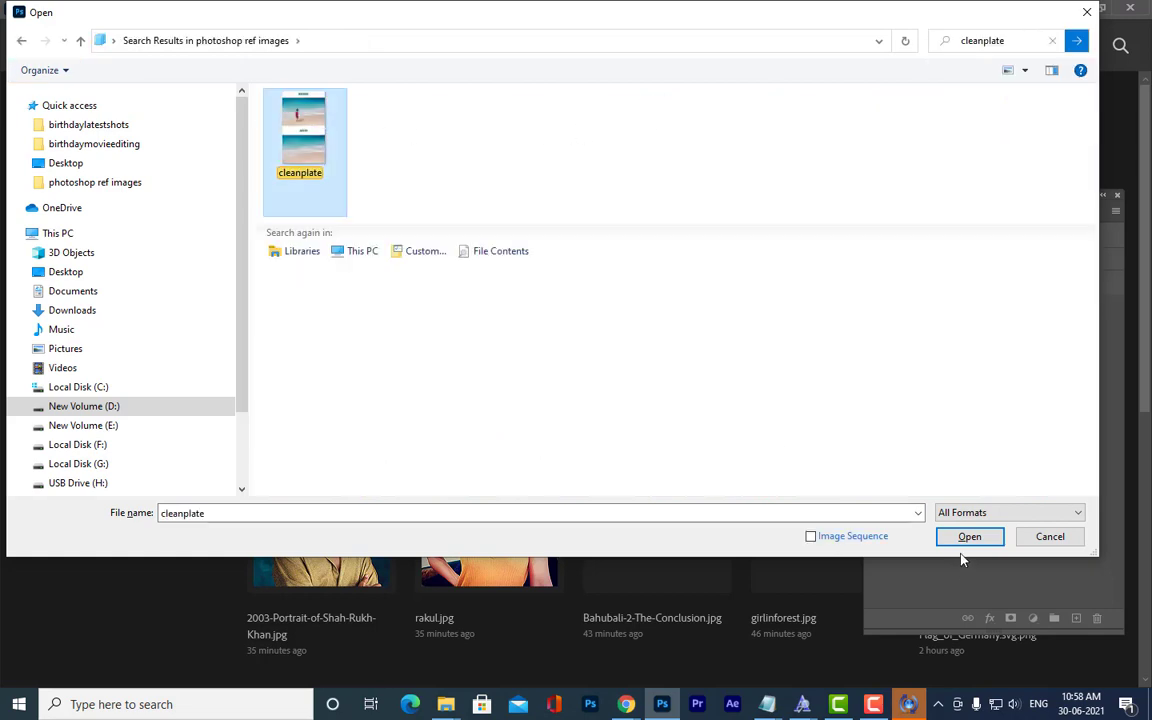
pyautogui.click(968, 537)
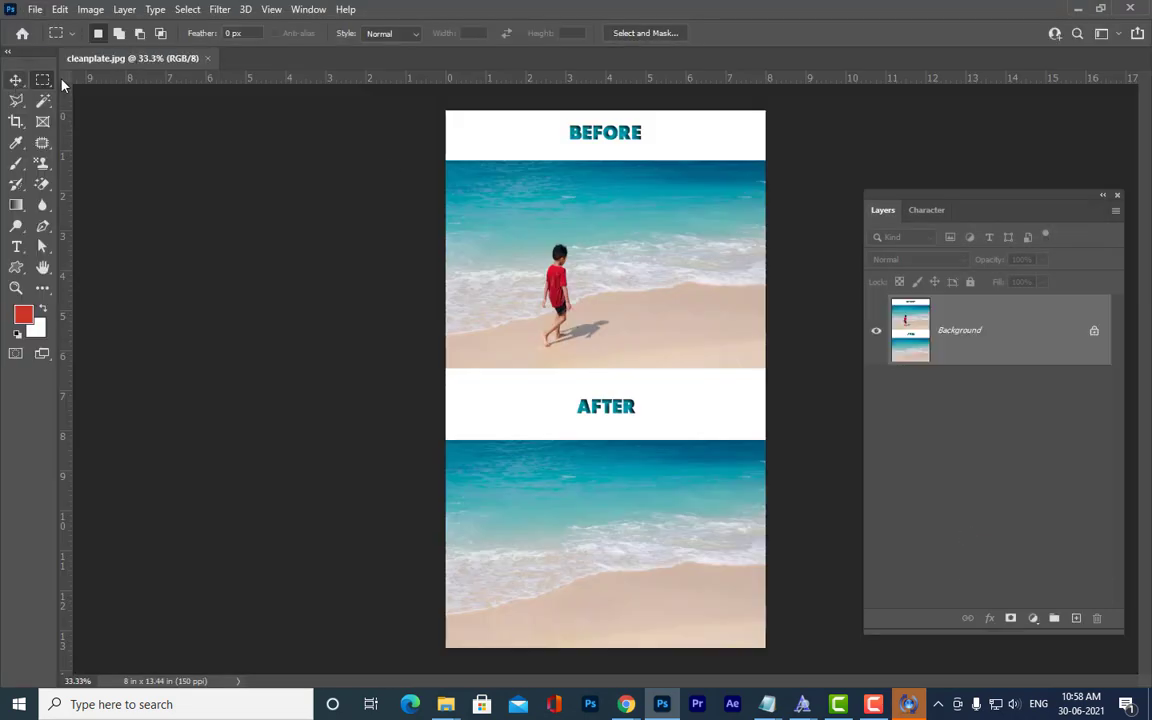
# Crop the image to the beach photo with the boy under the BEFORE heading.
pyautogui.moveTo(447, 157); pyautogui.dragTo(800, 366)
pyautogui.click(90, 9)
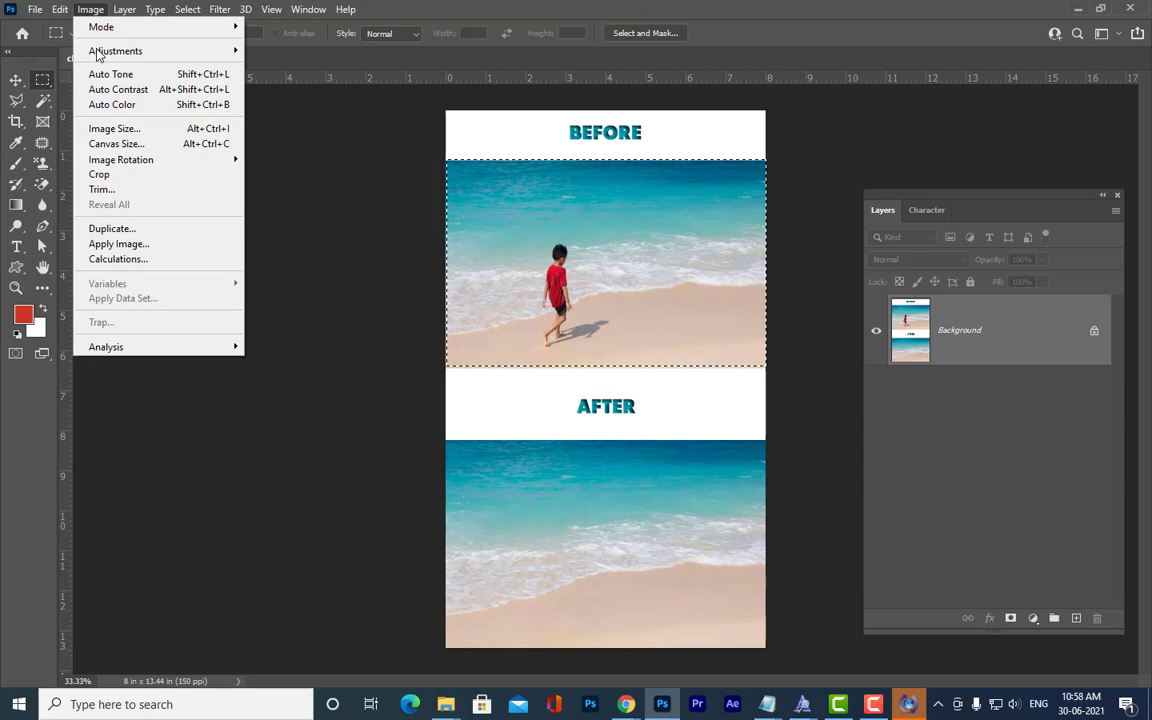
pyautogui.click(105, 161)
pyautogui.click(591, 226)
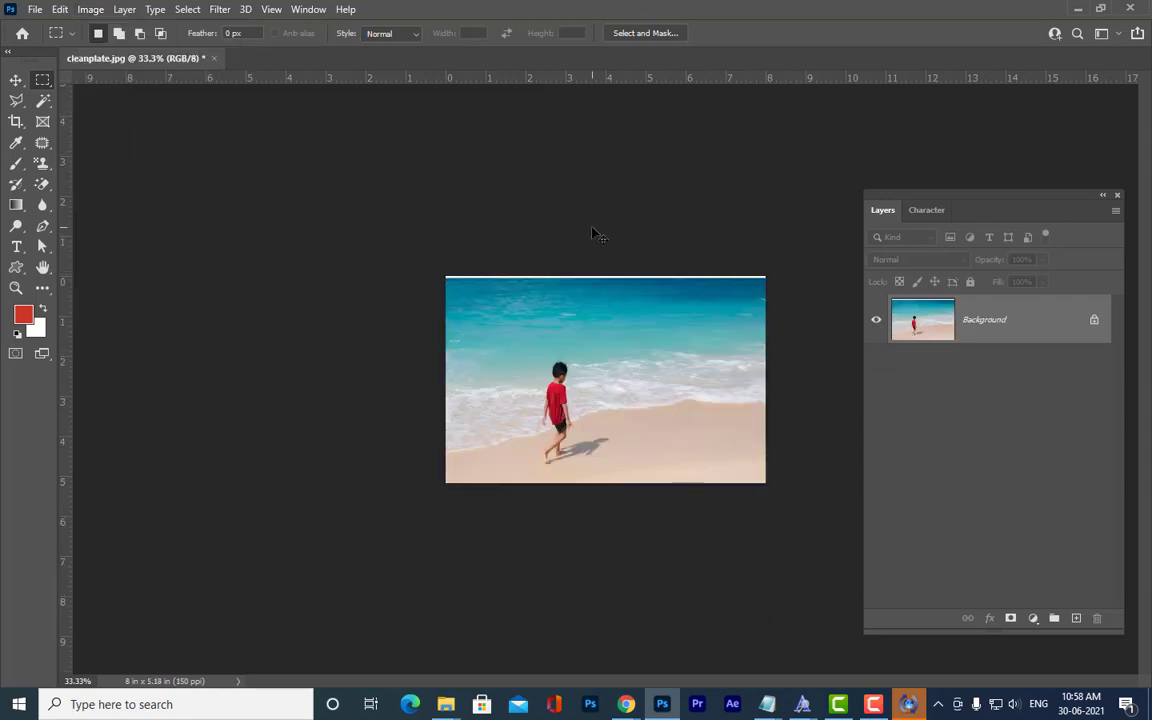
# View cleanplate.jpg at 50% in a floating document window, enlarged to leave space around the image.
pyautogui.hotkey('ctrl', '+')
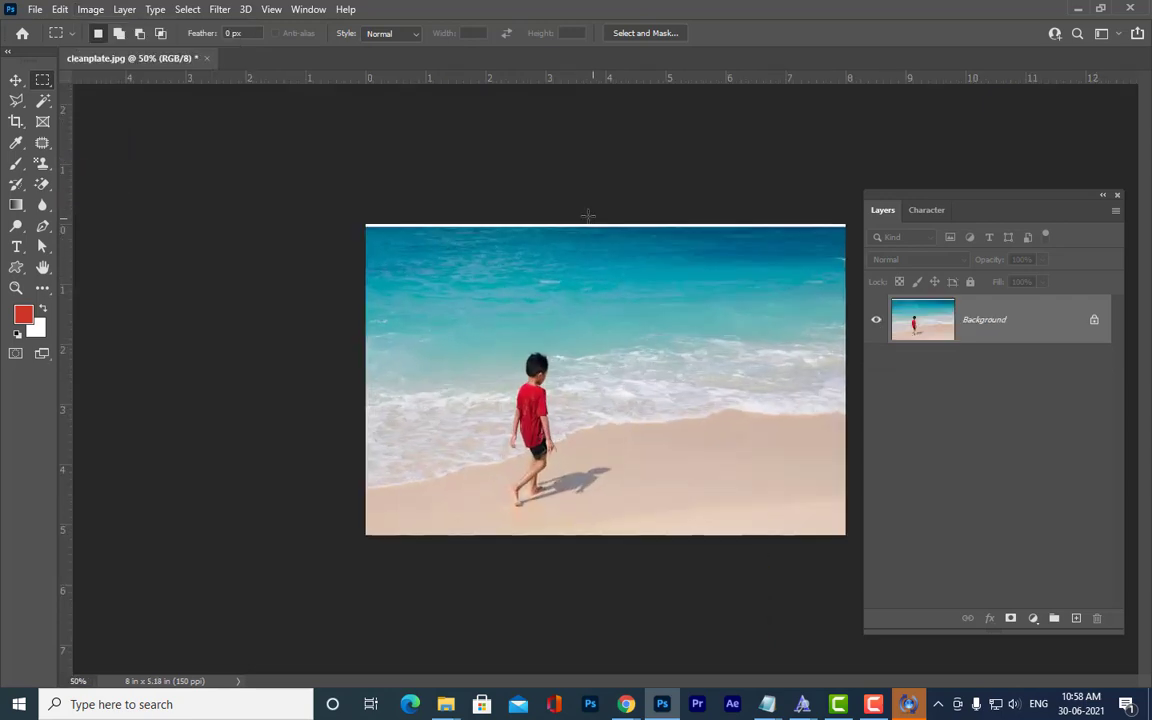
pyautogui.moveTo(149, 58); pyautogui.dragTo(177, 84)
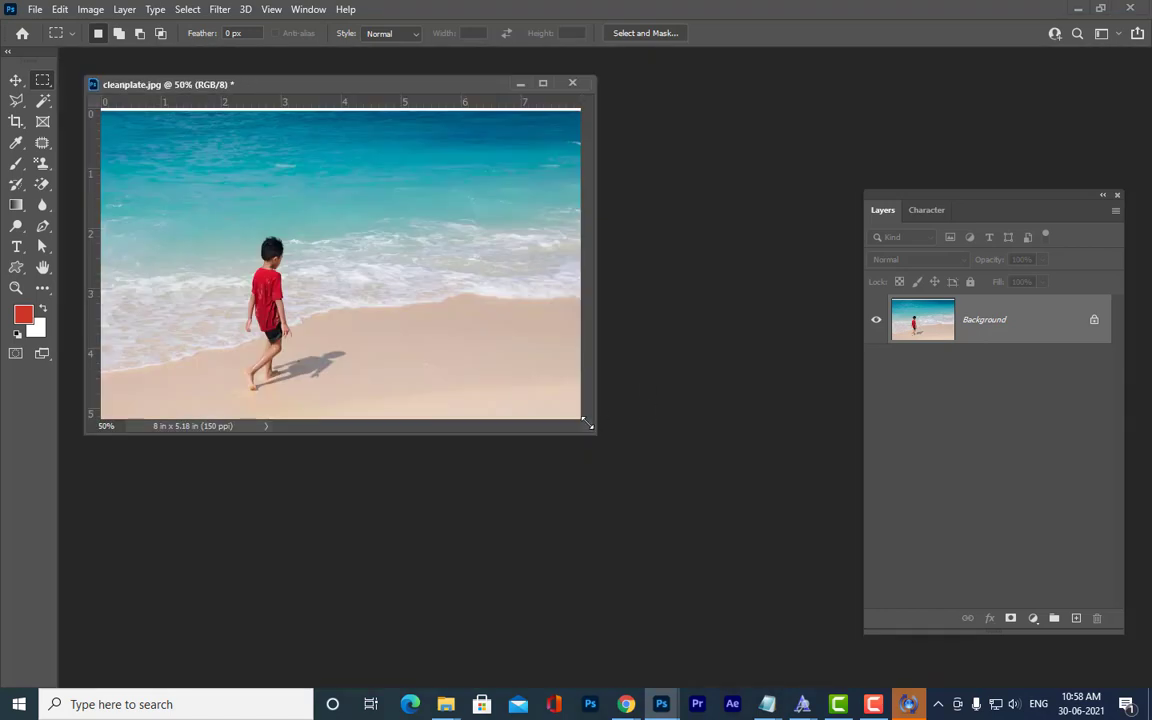
pyautogui.moveTo(597, 429); pyautogui.dragTo(835, 588)
pyautogui.moveTo(527, 90); pyautogui.dragTo(540, 108)
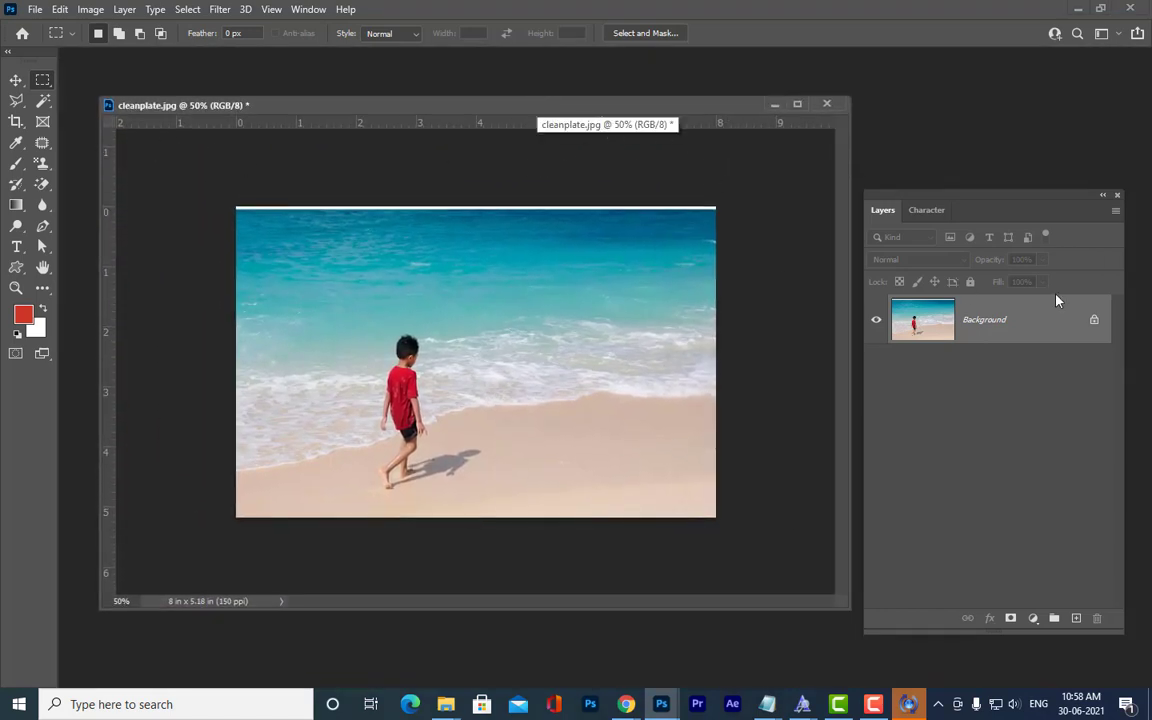
# Convert the Background into the regular layer Layer 0 and scale it up slightly to cover the white strip along the top edge.
pyautogui.click(15, 85)
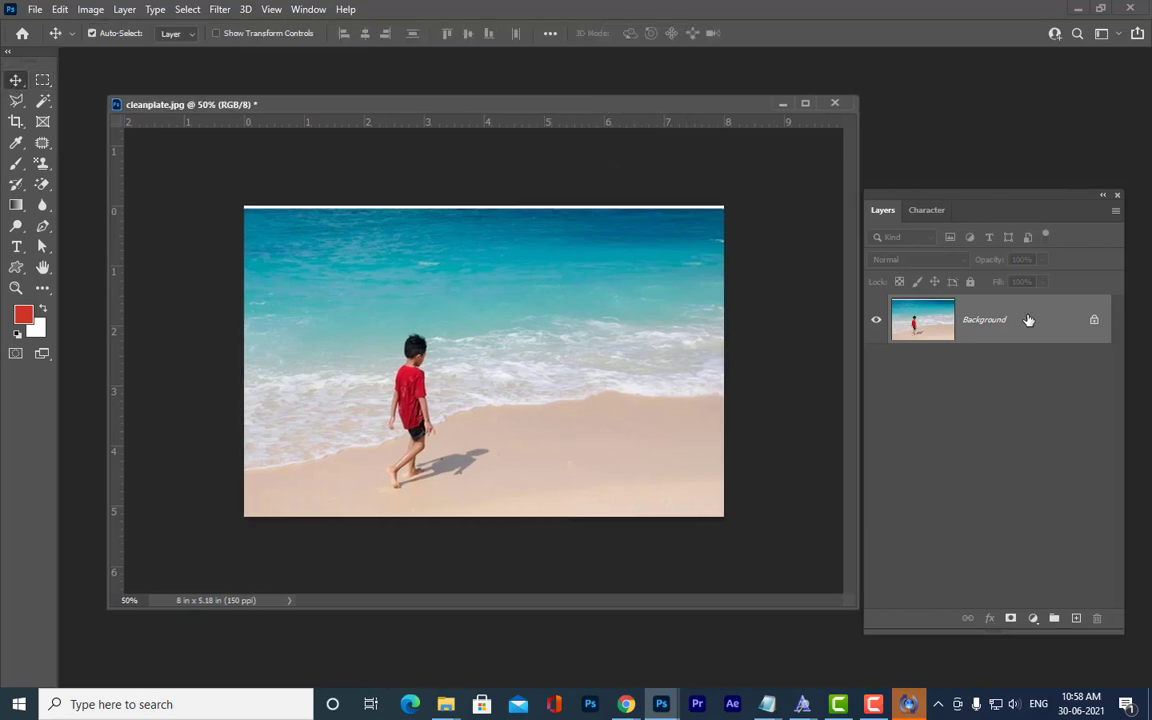
pyautogui.doubleClick(1008, 318)
pyautogui.click(718, 114)
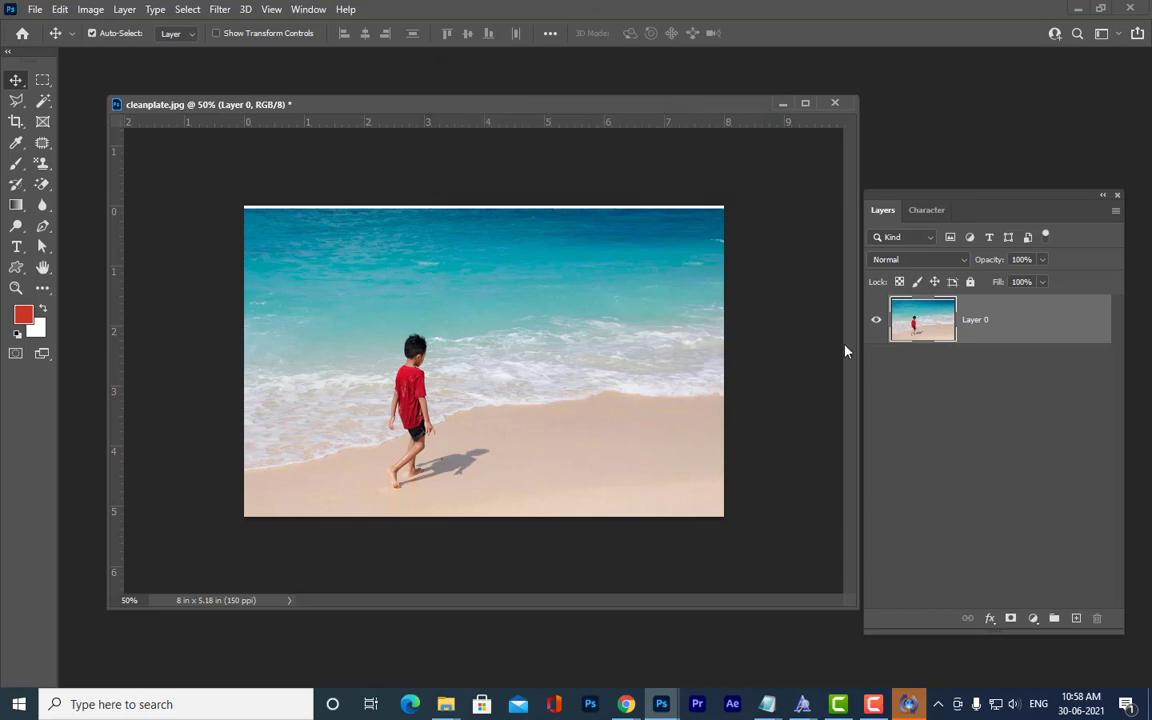
pyautogui.hotkey('ctrl', 't')
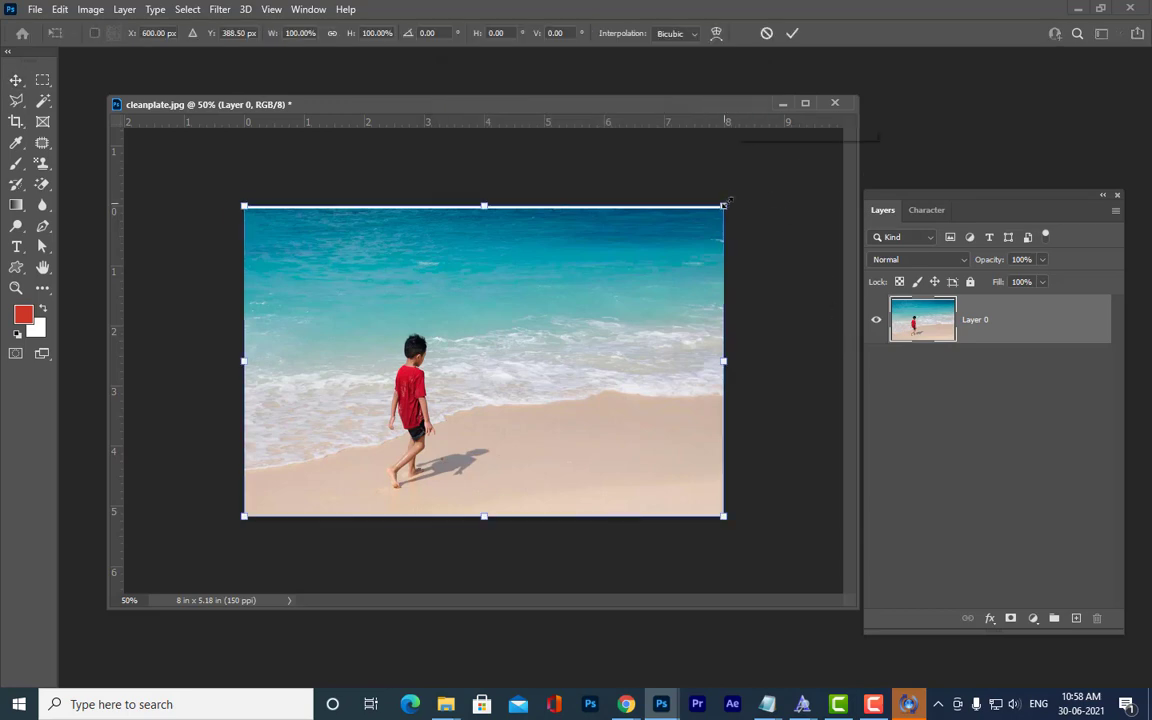
pyautogui.moveTo(725, 205); pyautogui.dragTo(735, 197)
pyautogui.press('Return')
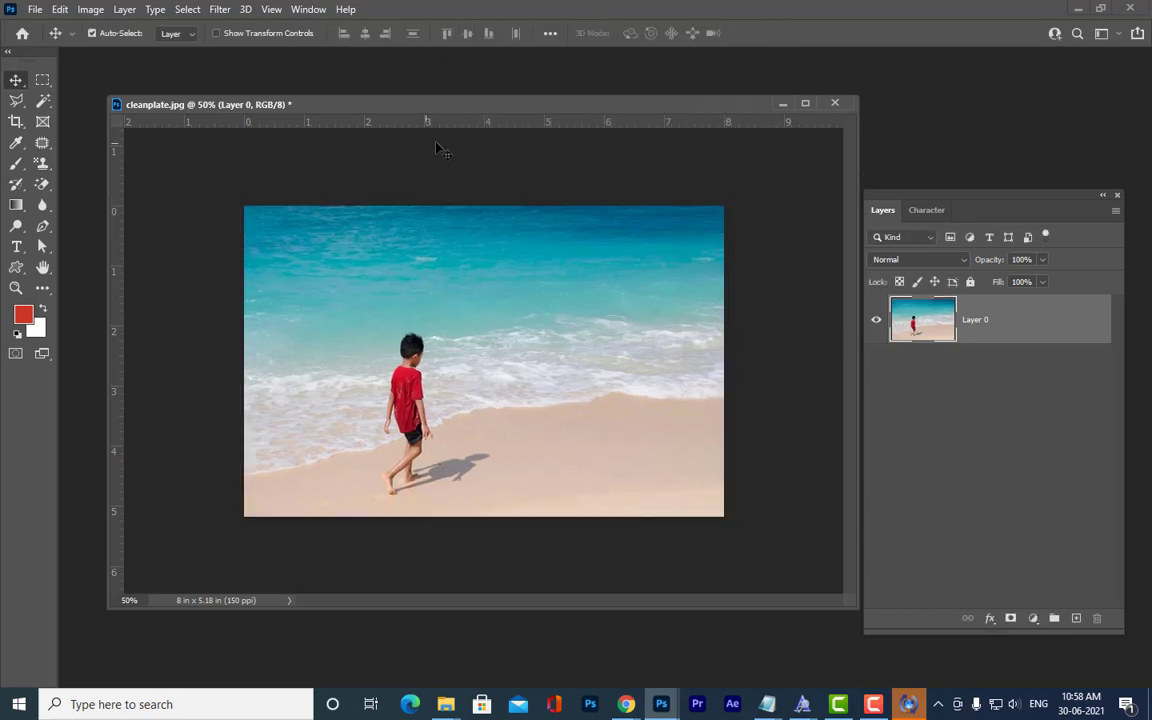
# Remove the boy and his shadow by filling a rectangular selection around them with Content-Aware contents, and deselect.
pyautogui.moveTo(463, 104); pyautogui.dragTo(461, 73)
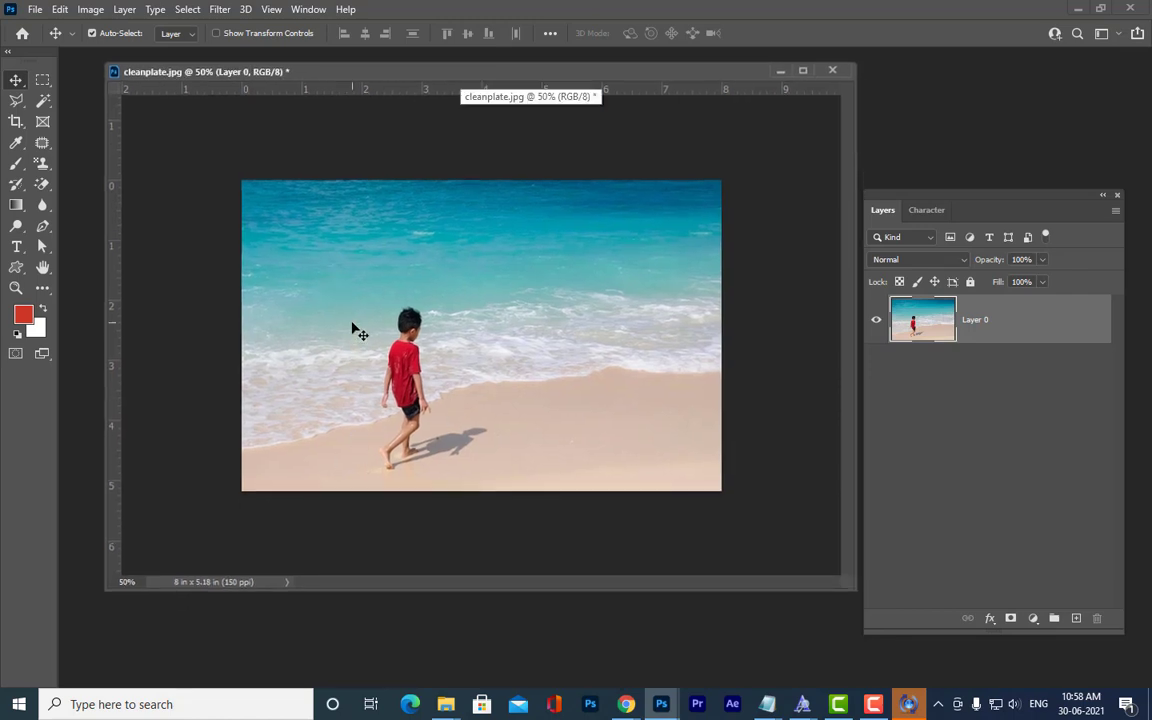
pyautogui.click(41, 78)
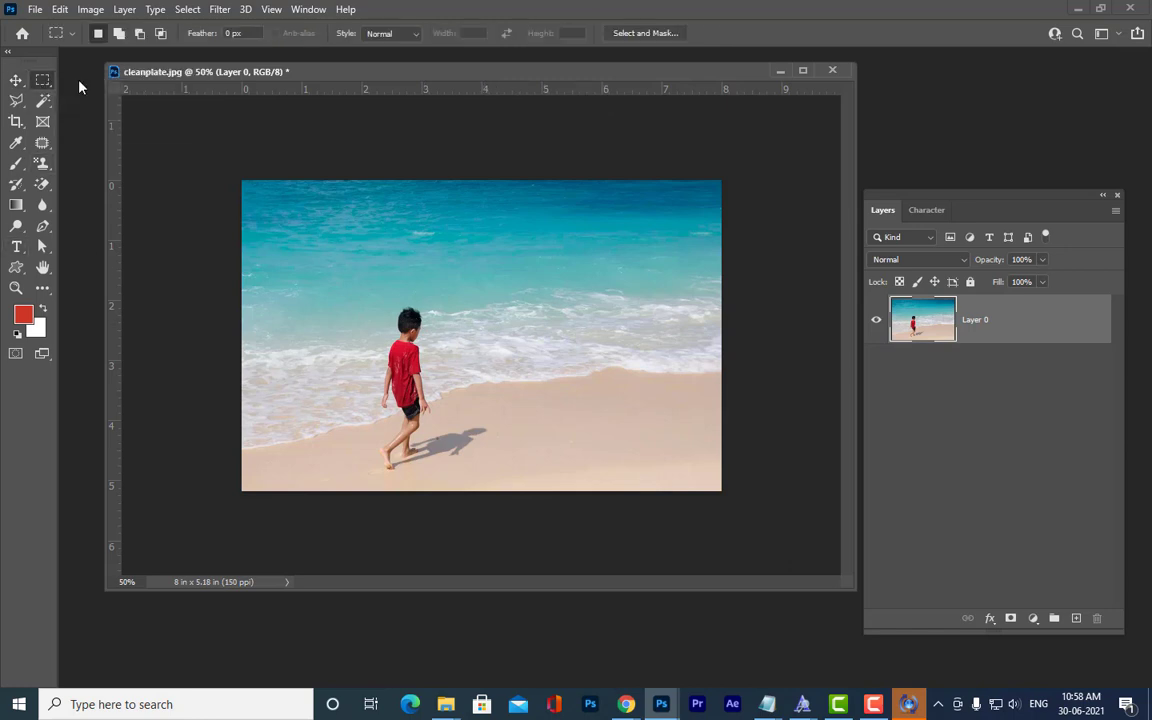
pyautogui.moveTo(339, 293); pyautogui.dragTo(521, 479)
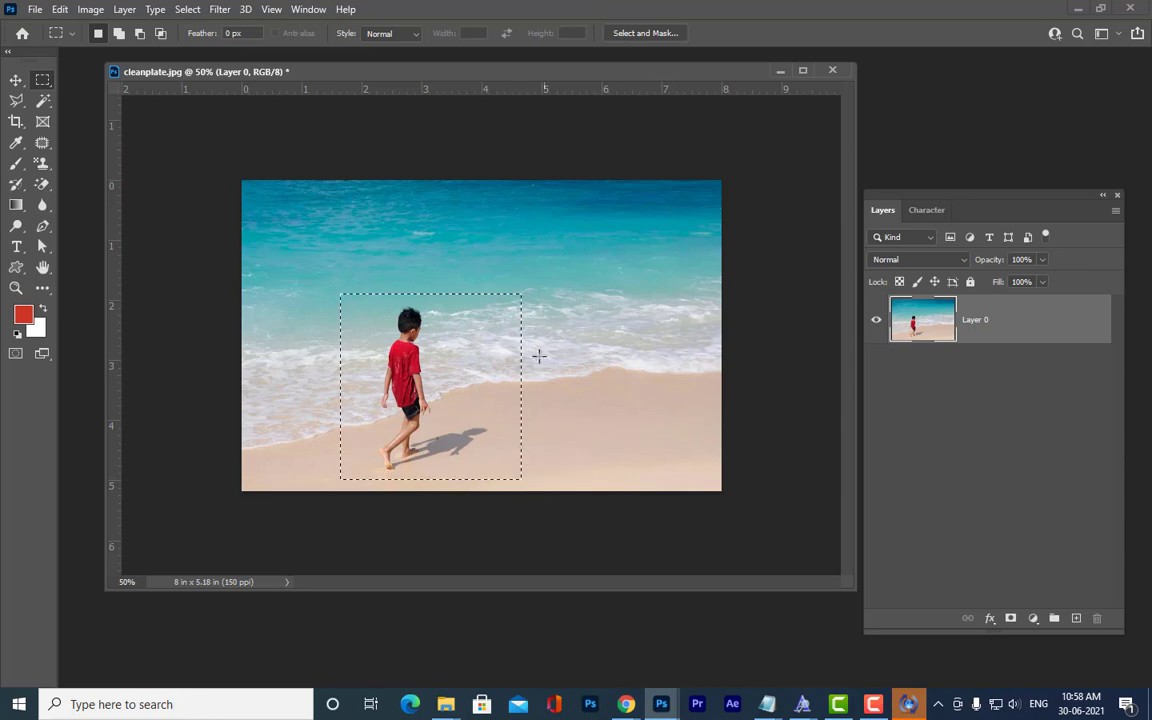
pyautogui.rightClick(441, 435)
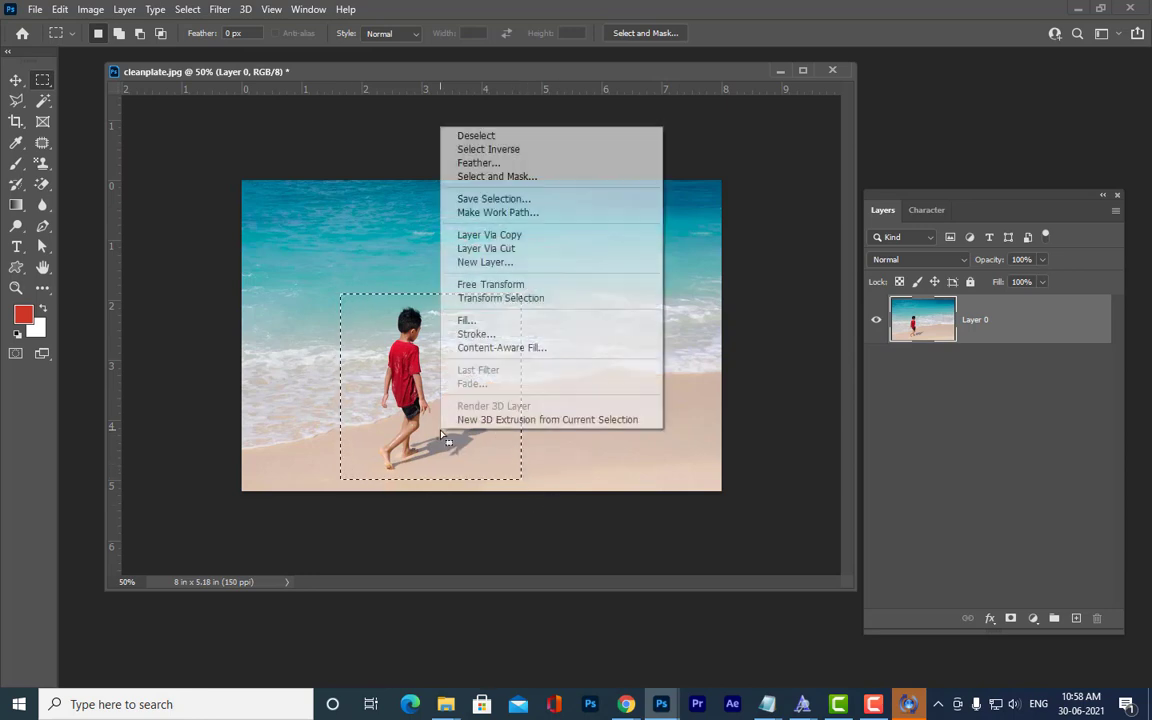
pyautogui.click(486, 321)
pyautogui.click(820, 152)
pyautogui.click(848, 153)
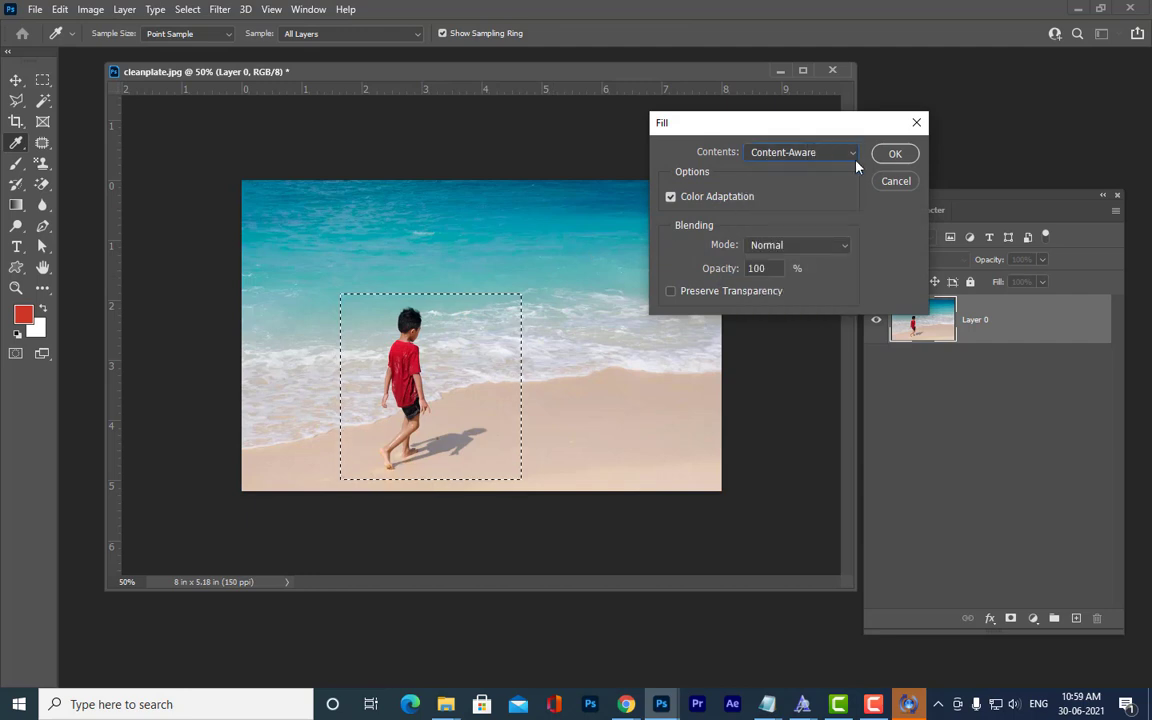
pyautogui.click(895, 153)
pyautogui.press('m')
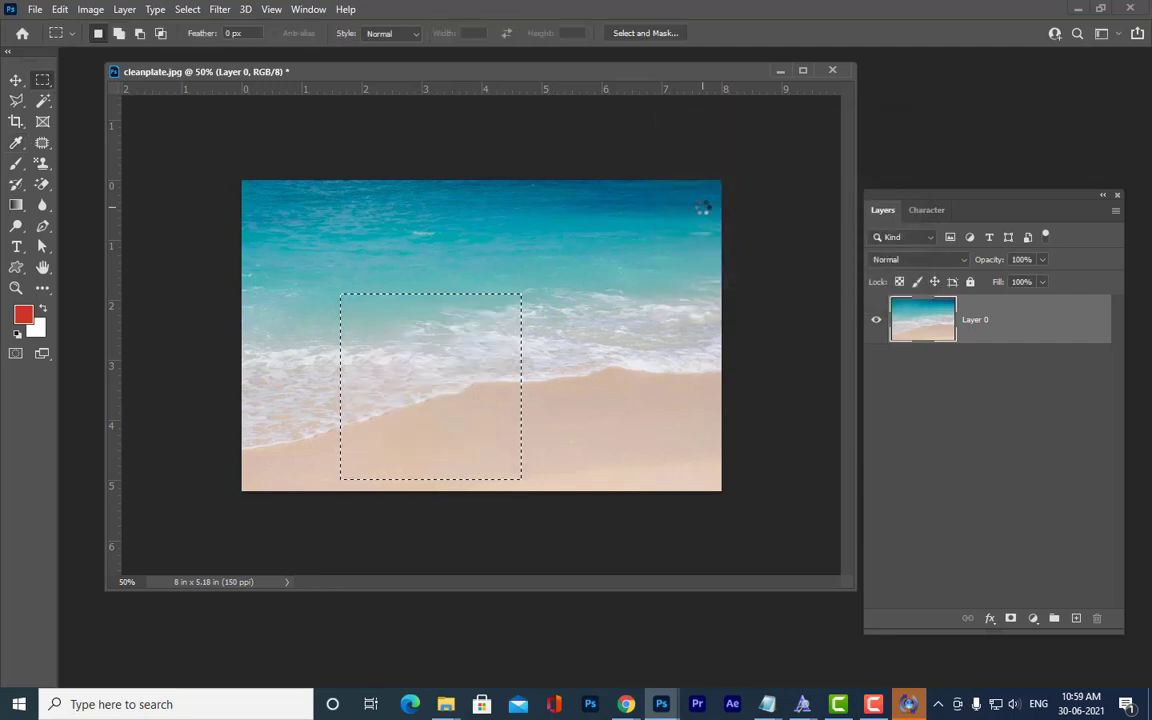
pyautogui.hotkey('ctrl', 'd')
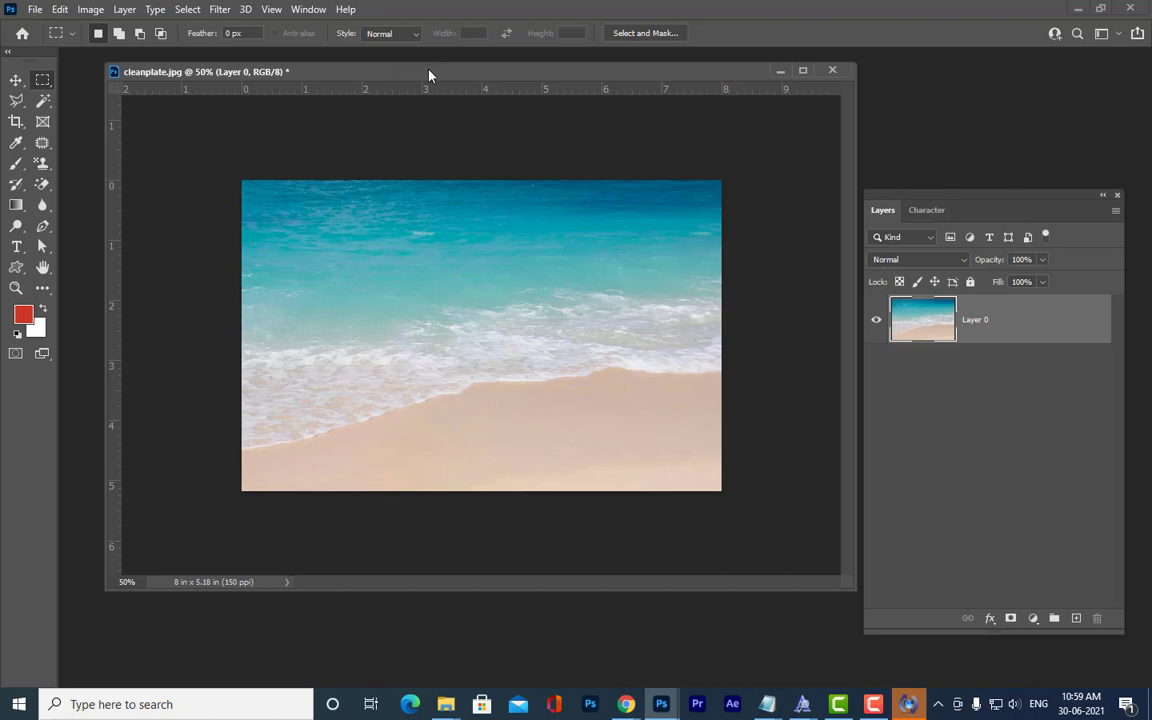
# Open the design image from the photoshop ref images folder and view it at 50% in a widened document window.
pyautogui.moveTo(428, 72); pyautogui.dragTo(436, 107)
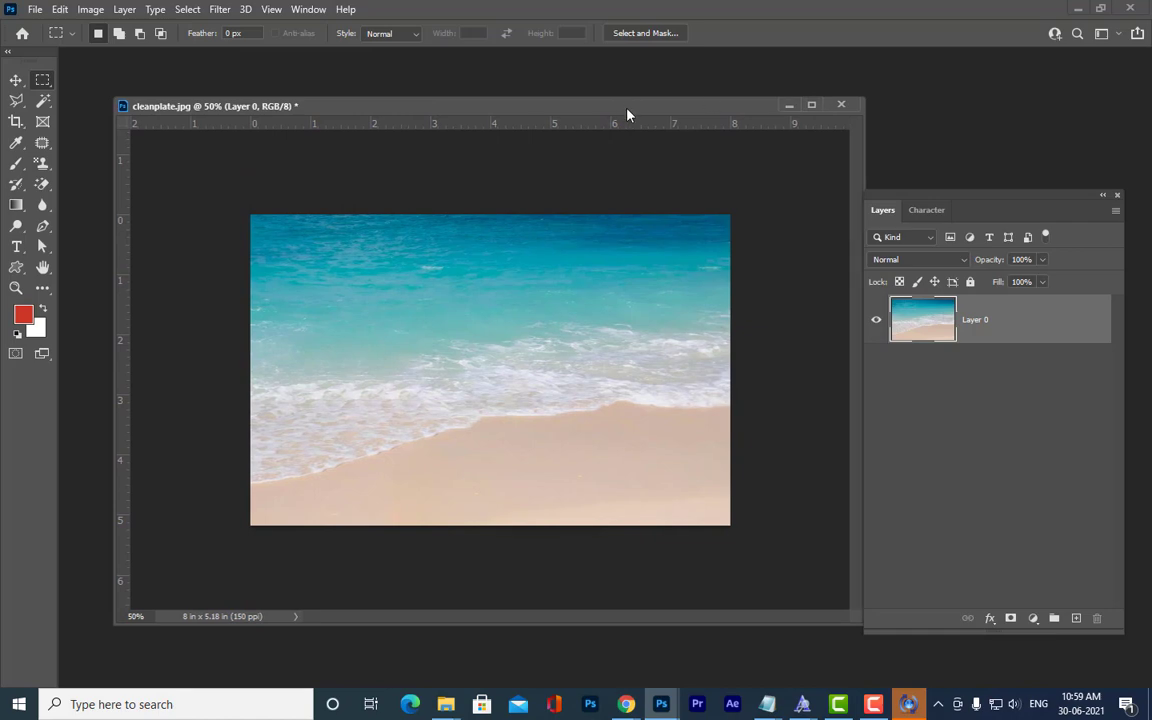
pyautogui.moveTo(627, 113); pyautogui.dragTo(601, 130)
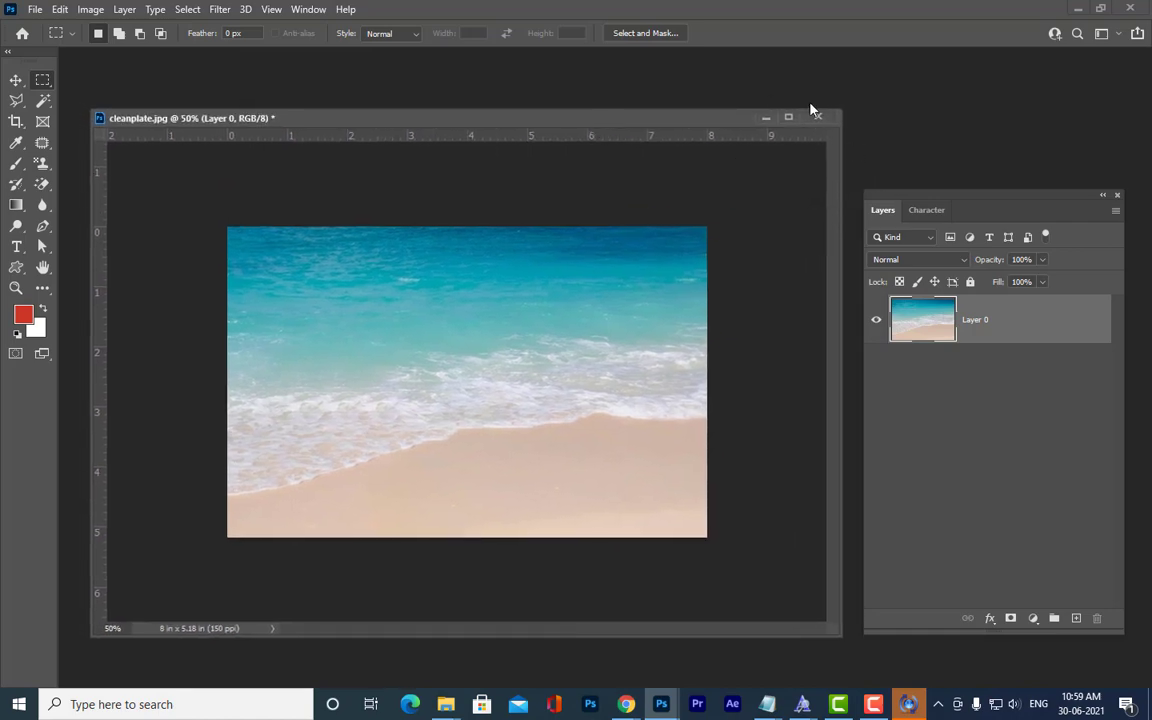
pyautogui.hotkey('ctrl', 'o')
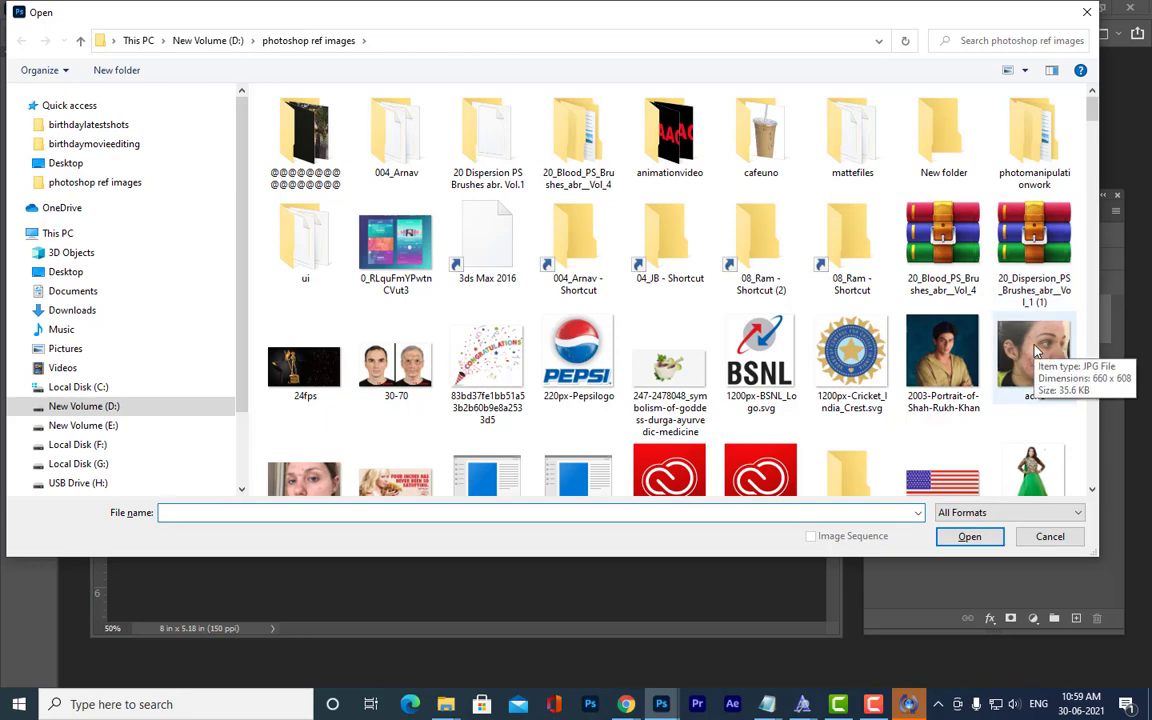
pyautogui.scroll(-4, 1035, 350)
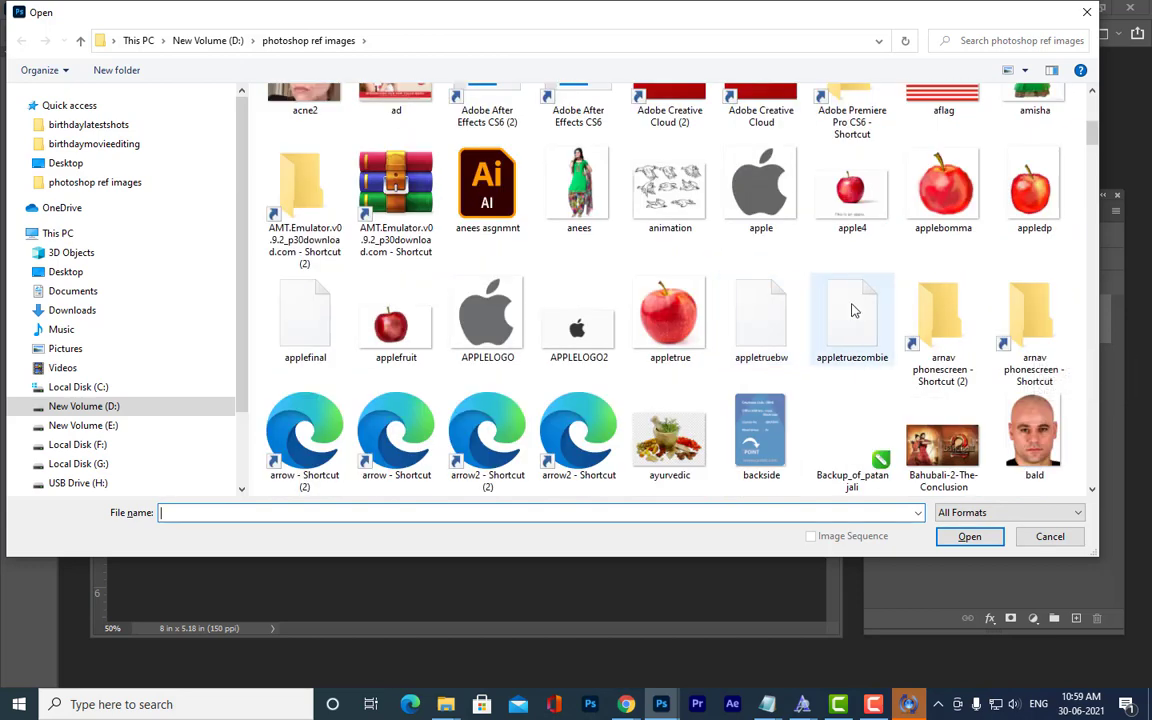
pyautogui.scroll(-3, 899, 287)
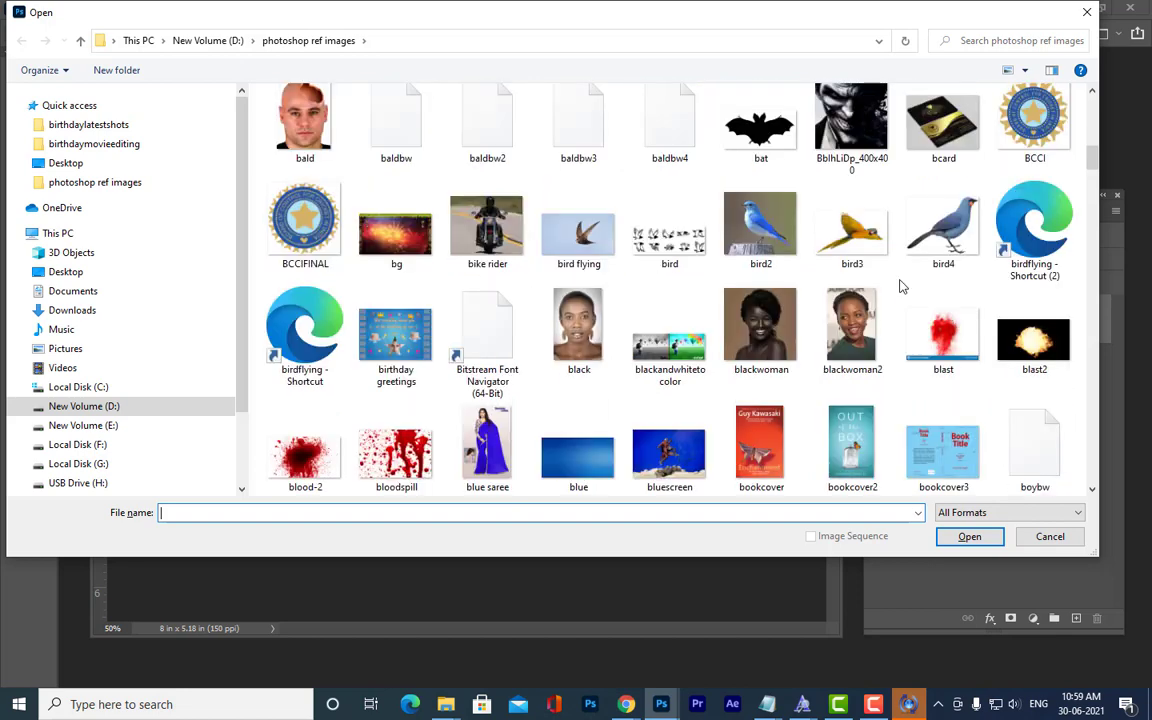
pyautogui.scroll(-5, 899, 287)
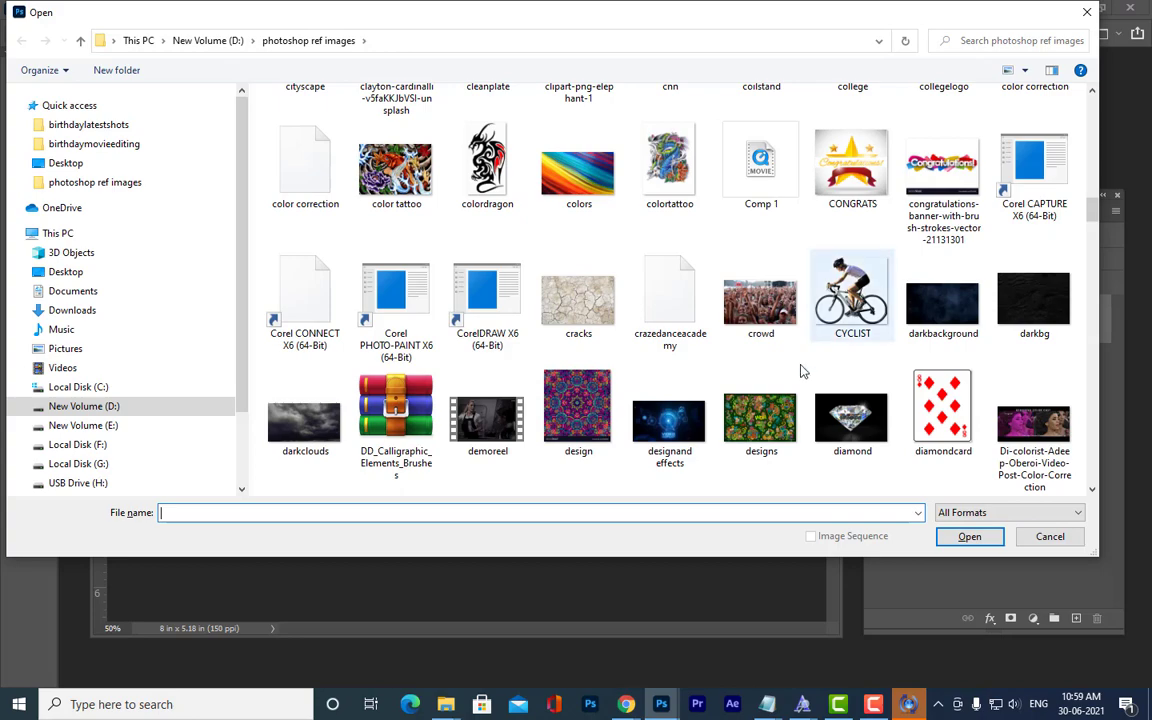
pyautogui.click(560, 405)
pyautogui.click(971, 537)
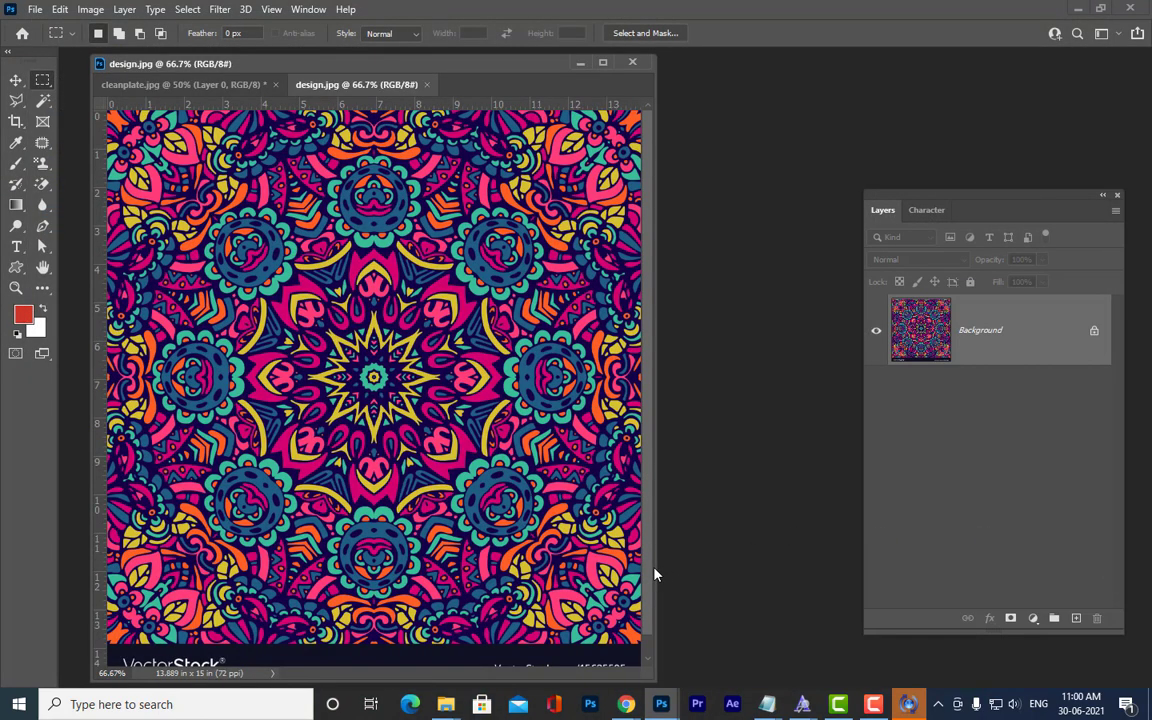
pyautogui.moveTo(655, 565); pyautogui.dragTo(858, 560)
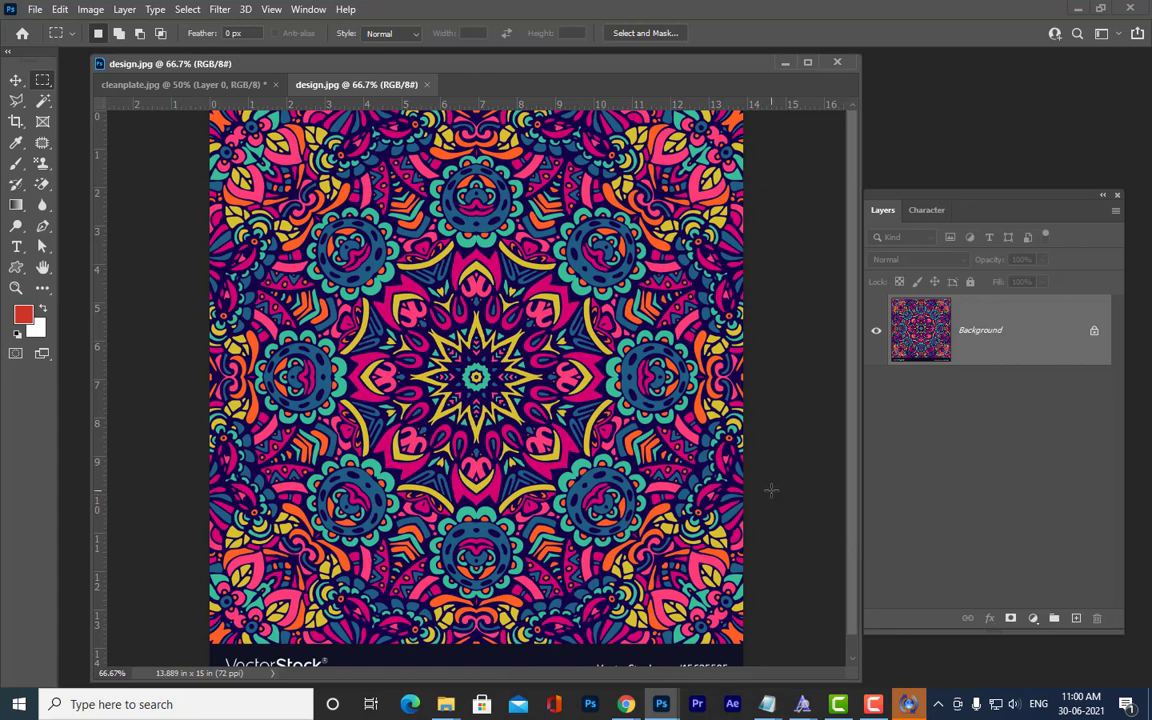
pyautogui.hotkey('ctrl', '-')
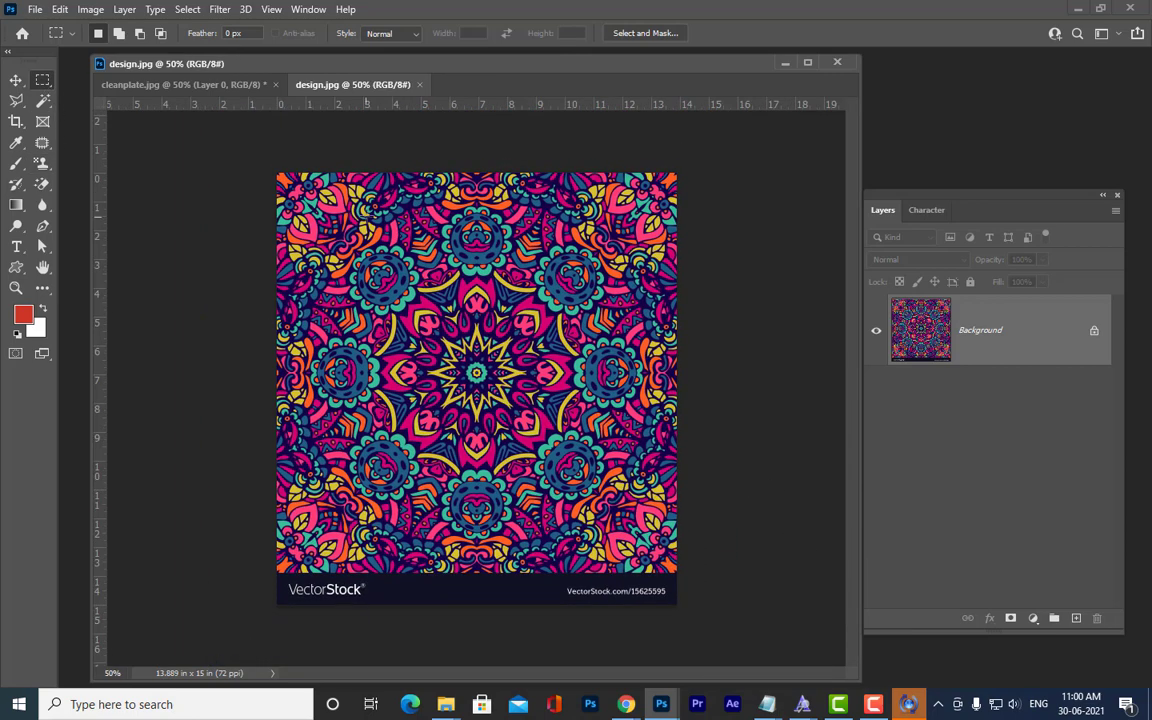
# Cut the square pattern above the VectorStock strip, paste it on its own layer, and delete the Background layer.
pyautogui.moveTo(277, 172); pyautogui.dragTo(679, 573)
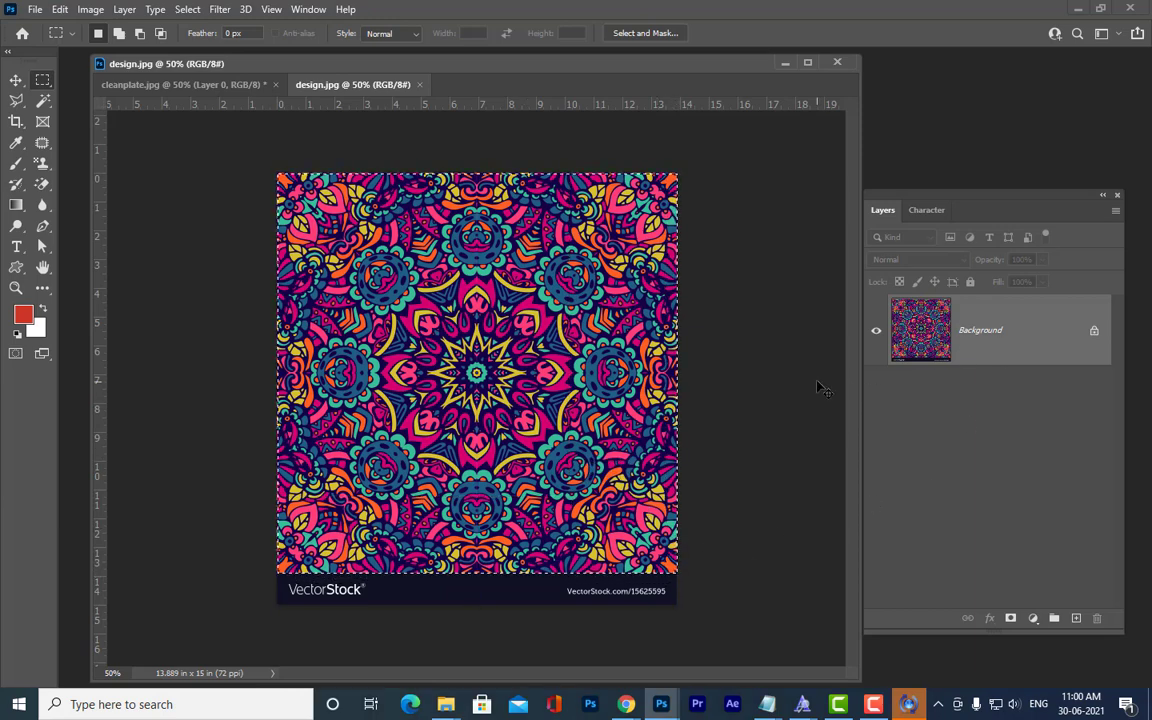
pyautogui.hotkey('ctrl', 'BackSpace')
pyautogui.hotkey('ctrl', 'v')
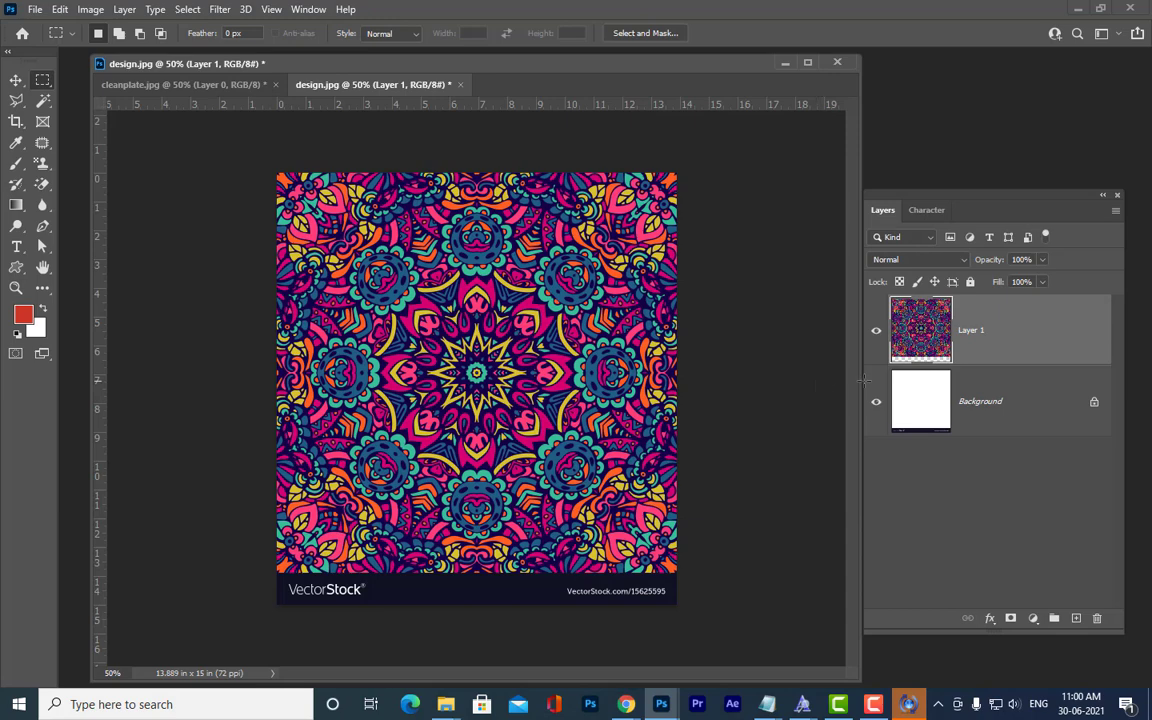
pyautogui.click(1035, 413)
pyautogui.press('Delete')
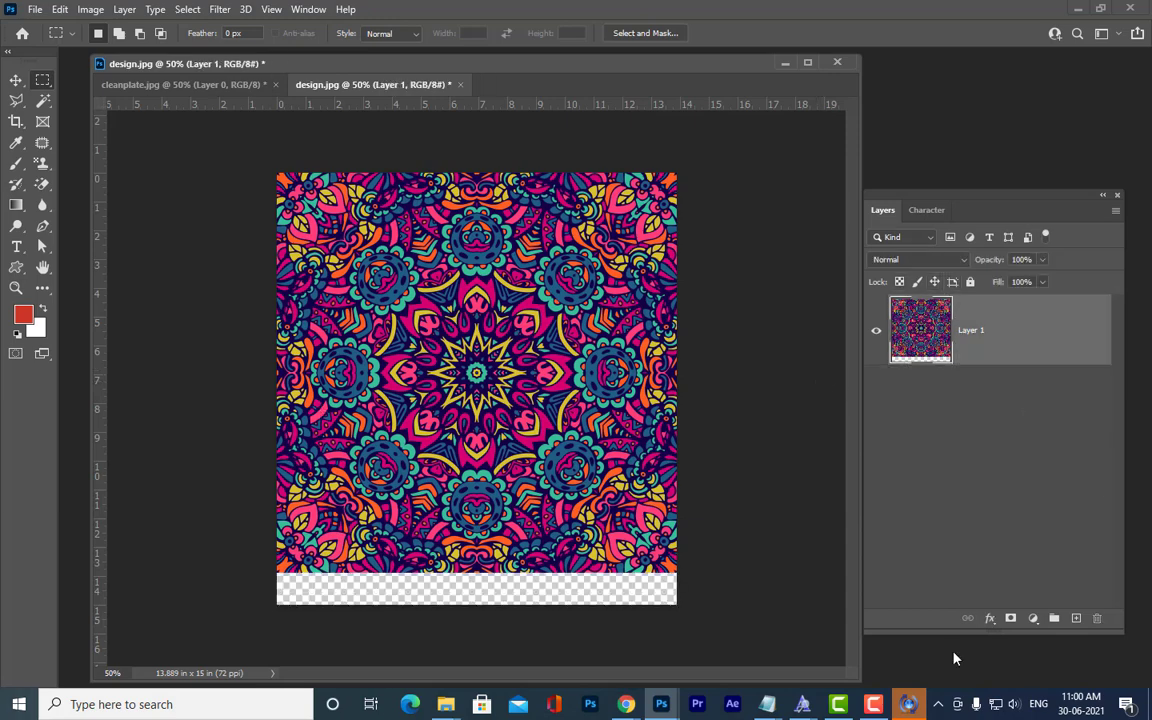
# Scale the pattern on Layer 1 down to 69% around its centre, and shrink it slightly further with a second transform.
pyautogui.moveTo(930, 197); pyautogui.dragTo(988, 160)
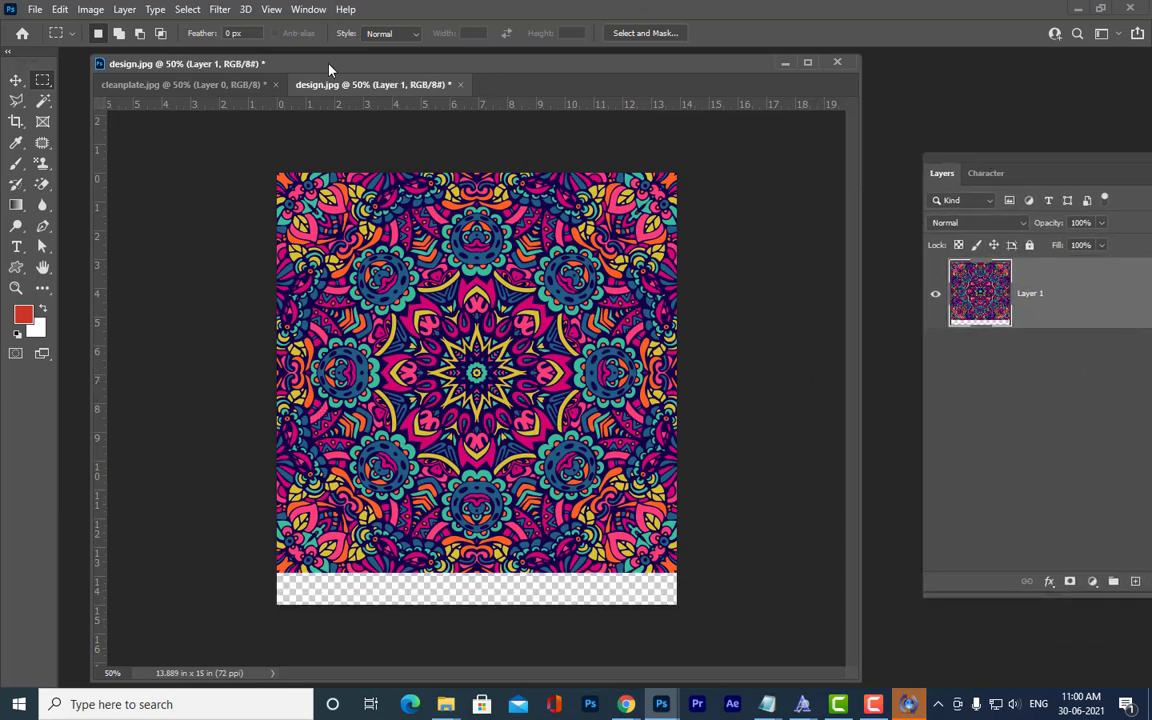
pyautogui.moveTo(300, 65); pyautogui.dragTo(361, 67)
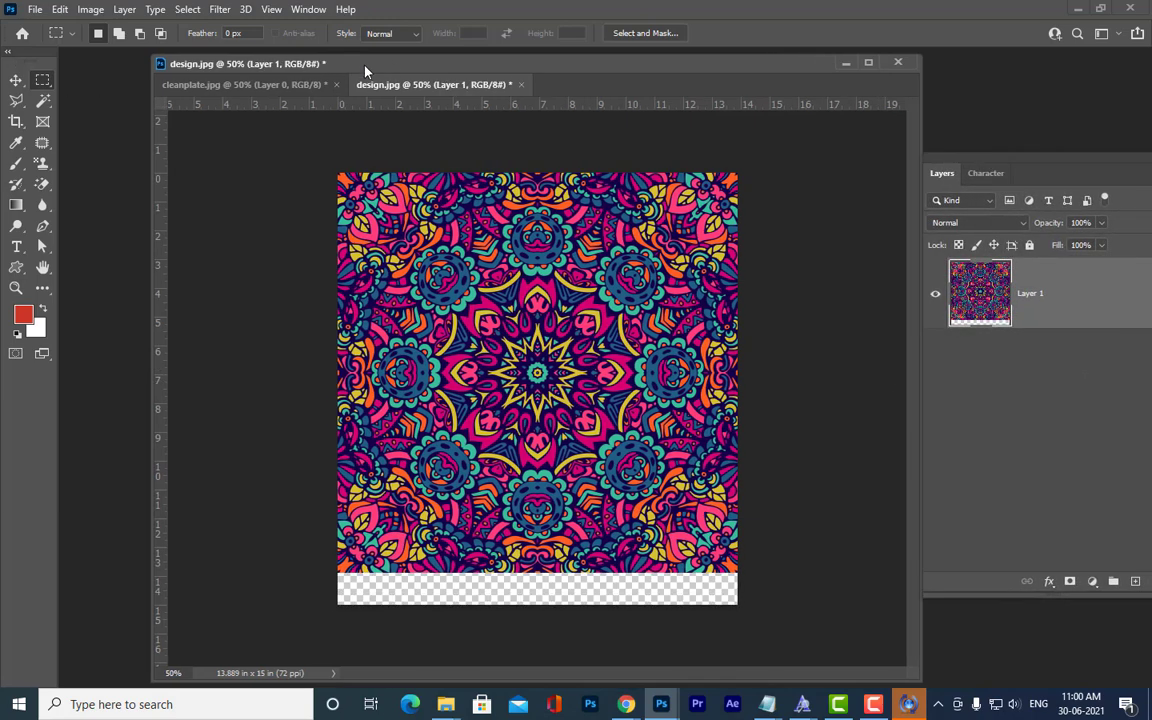
pyautogui.click(15, 84)
pyautogui.hotkey('ctrl', 't')
pyautogui.moveTo(662, 242)
pyautogui.mouseDown()
pyautogui.moveTo(662, 264)
pyautogui.moveTo(668, 240)
pyautogui.mouseUp()
pyautogui.moveTo(738, 186); pyautogui.dragTo(675, 250)
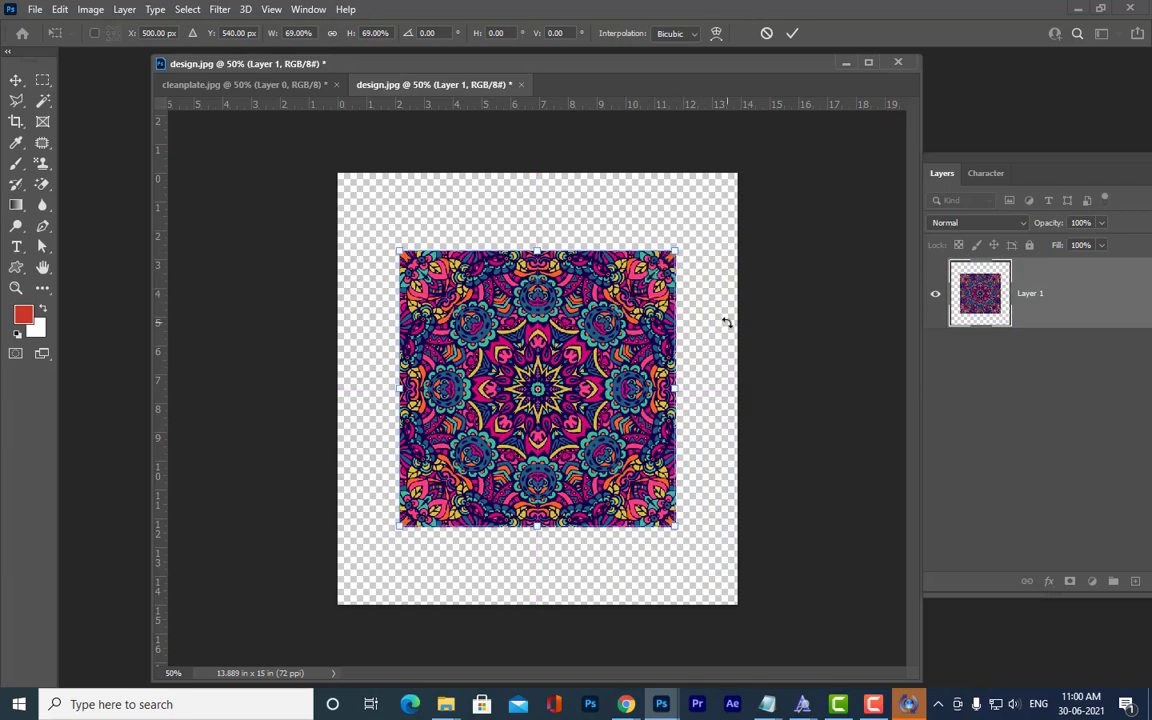
pyautogui.press('Return')
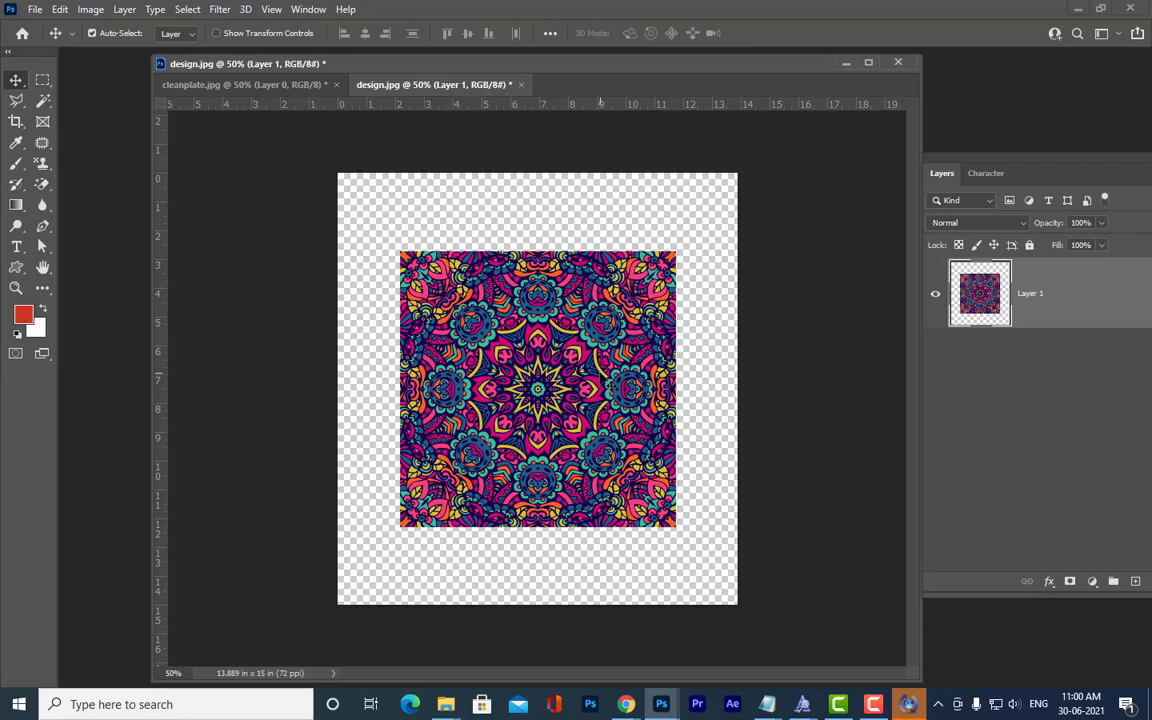
pyautogui.hotkey('ctrl', 't')
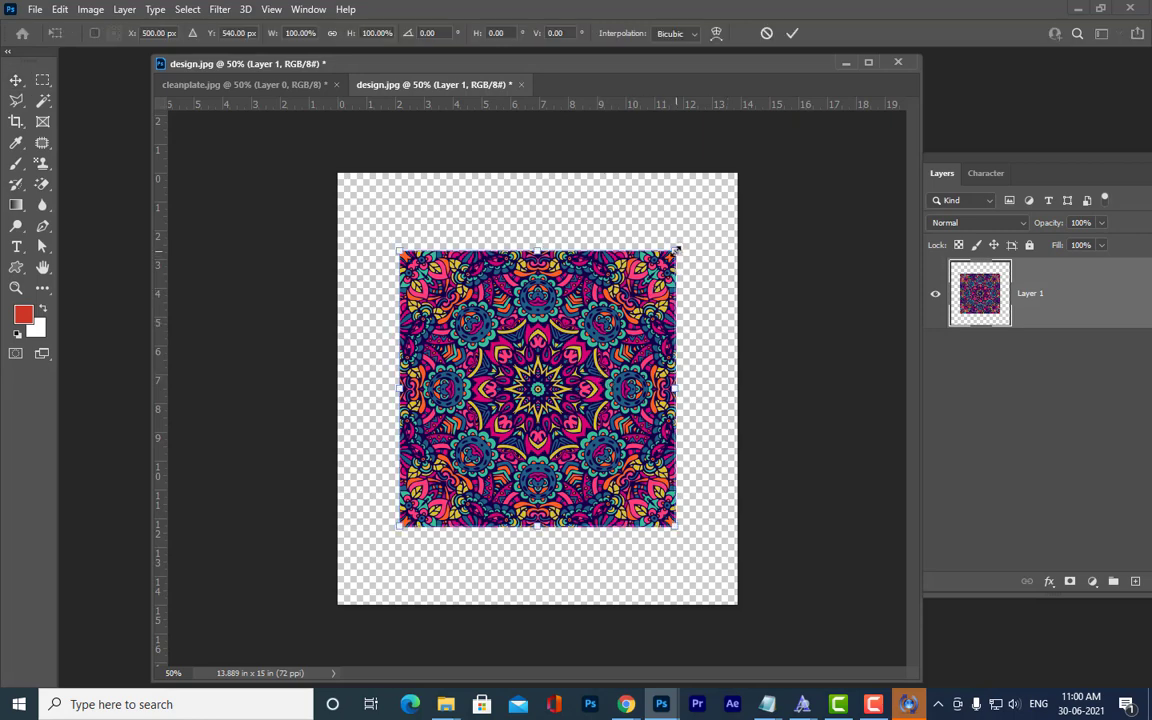
pyautogui.moveTo(677, 249); pyautogui.dragTo(669, 257)
pyautogui.press('Return')
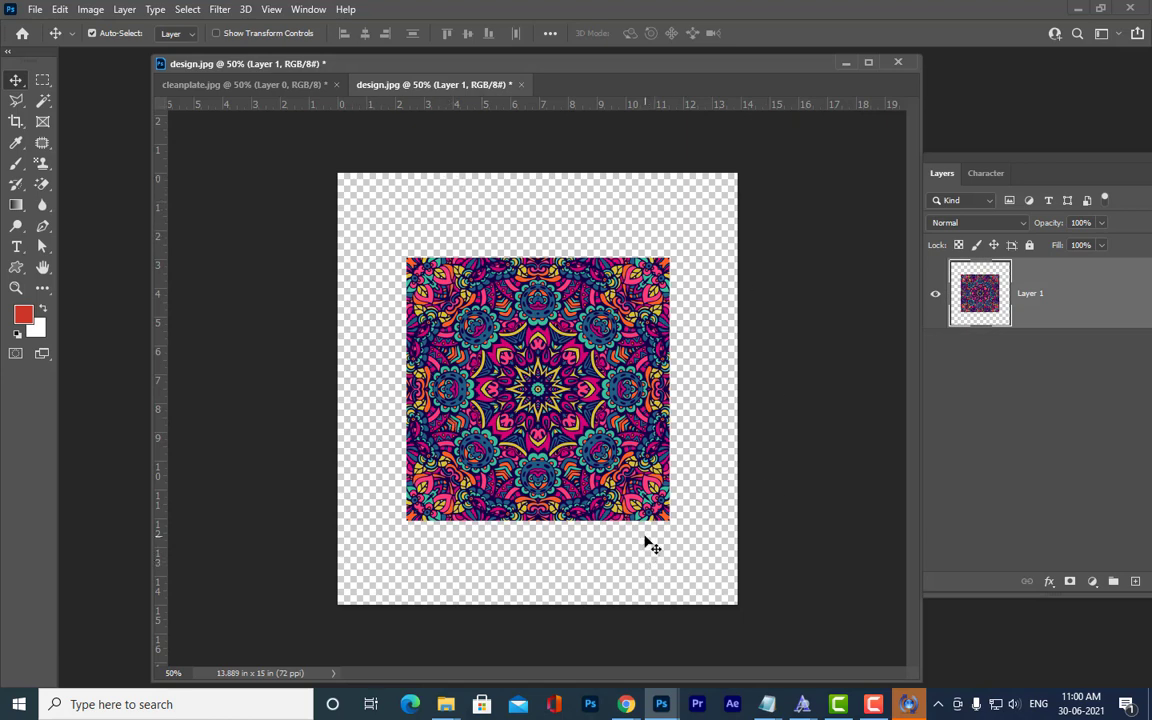
# Content-Aware Fill a full-height strip along the canvas's left side, overlapping the pattern's edge, with Rectangular sampling and output to a new layer.
pyautogui.click(43, 79)
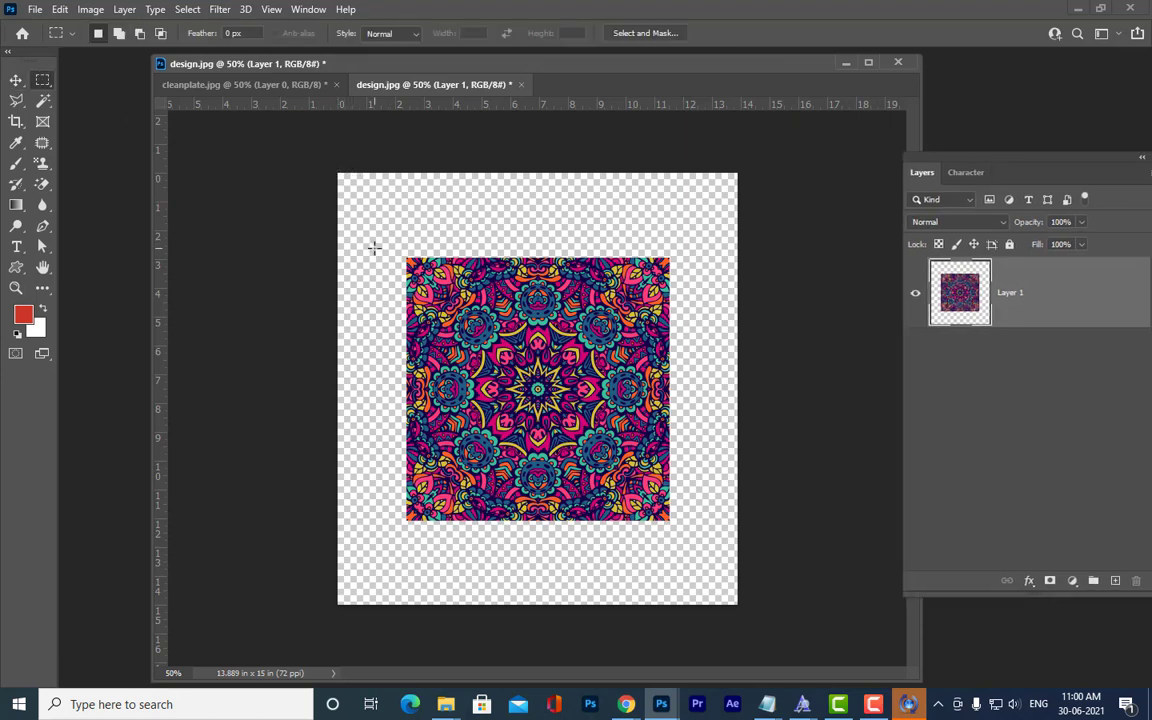
pyautogui.moveTo(340, 225); pyautogui.dragTo(446, 583)
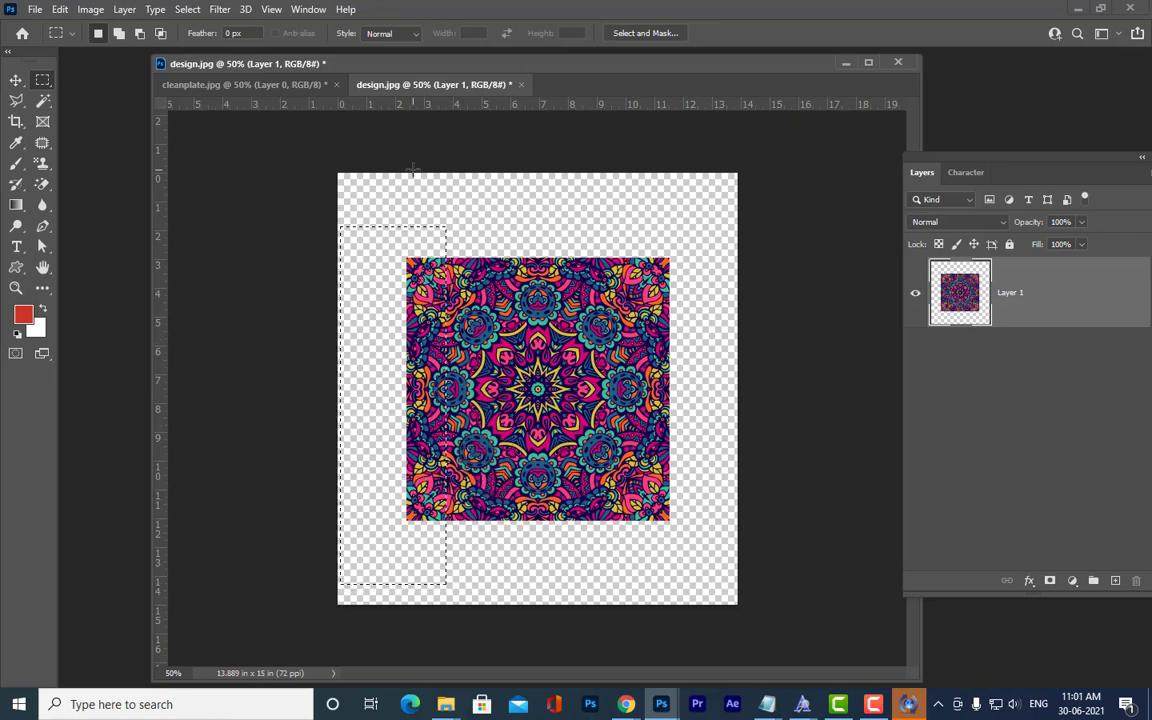
pyautogui.click(333, 168)
pyautogui.moveTo(335, 171); pyautogui.dragTo(430, 613)
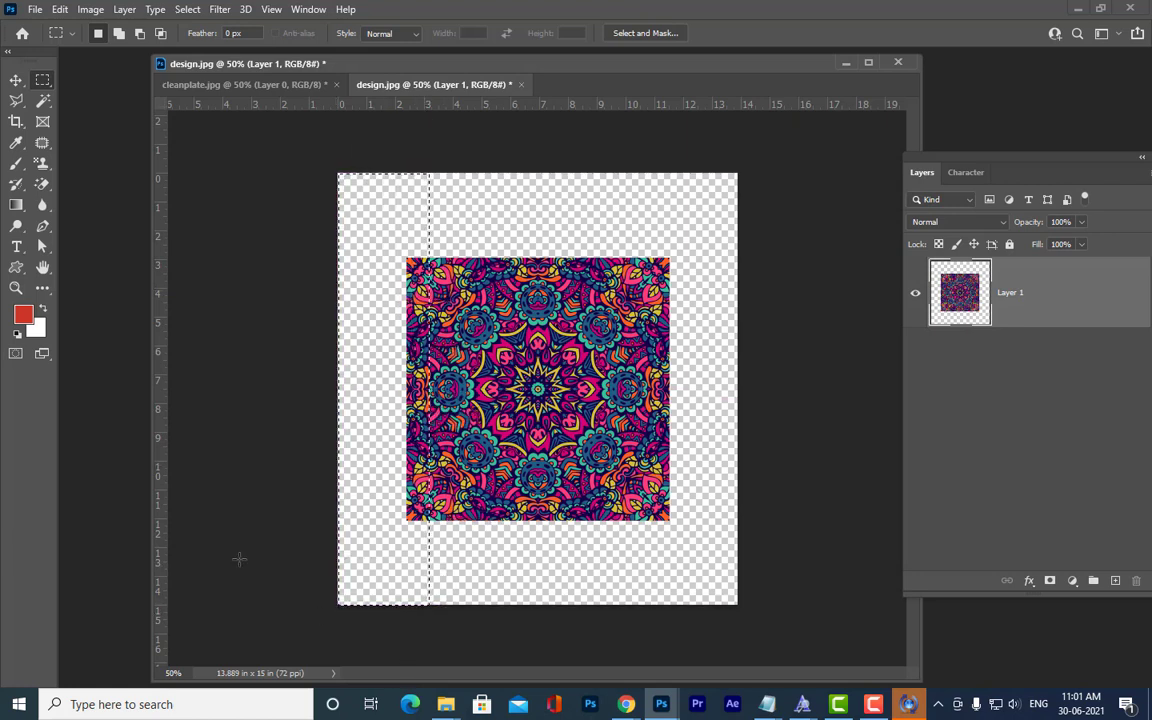
pyautogui.click(62, 12)
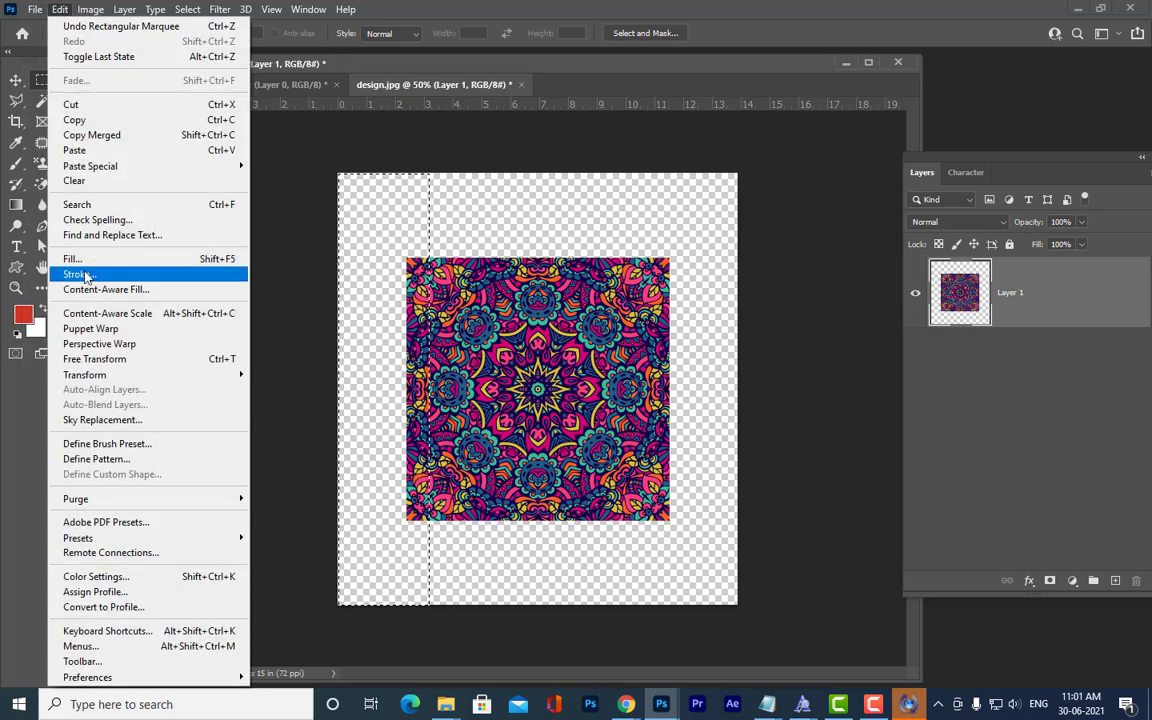
pyautogui.click(148, 290)
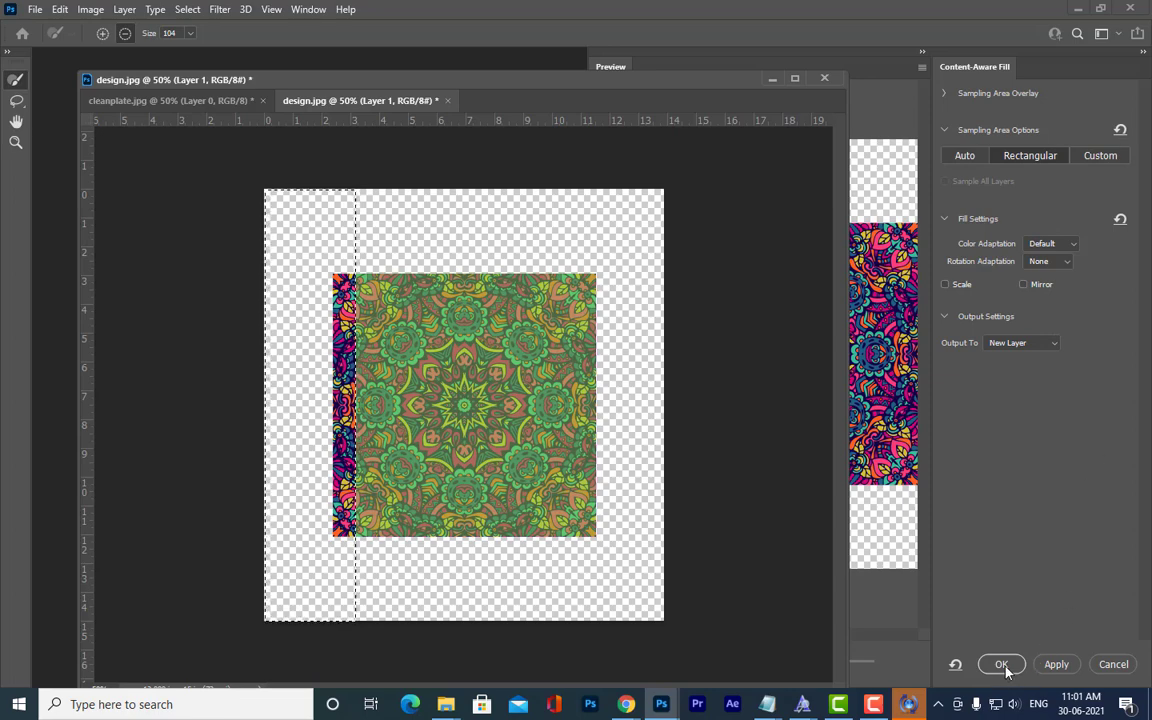
pyautogui.click(1054, 665)
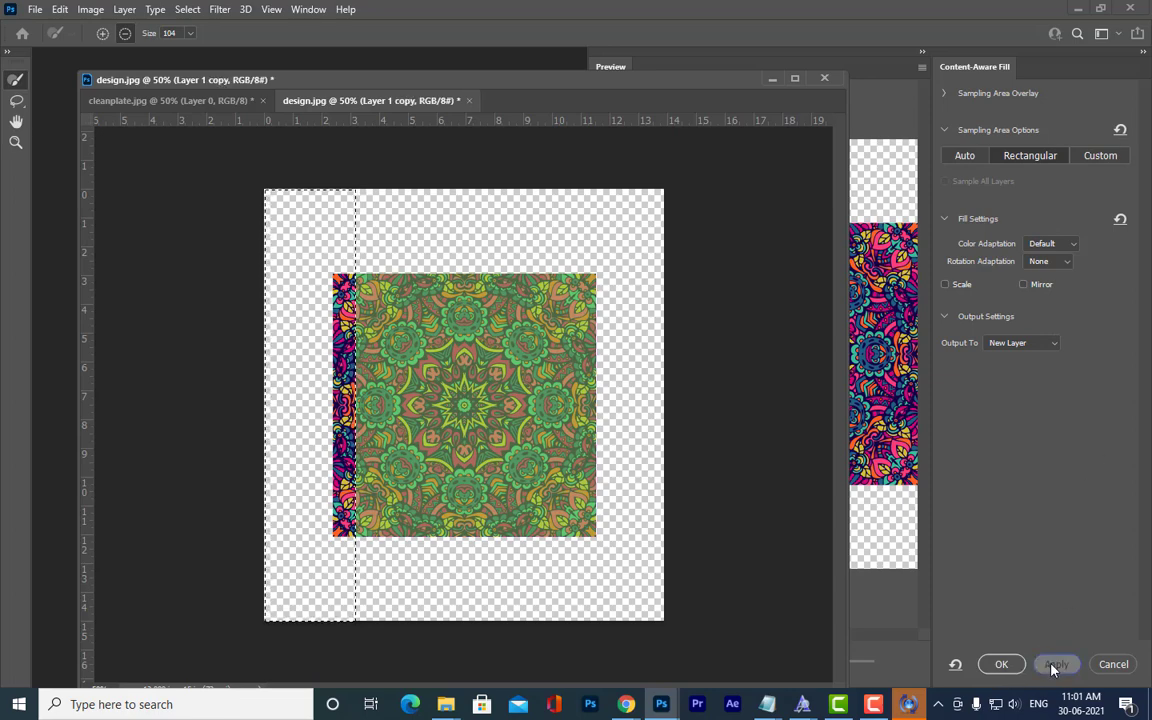
pyautogui.click(992, 666)
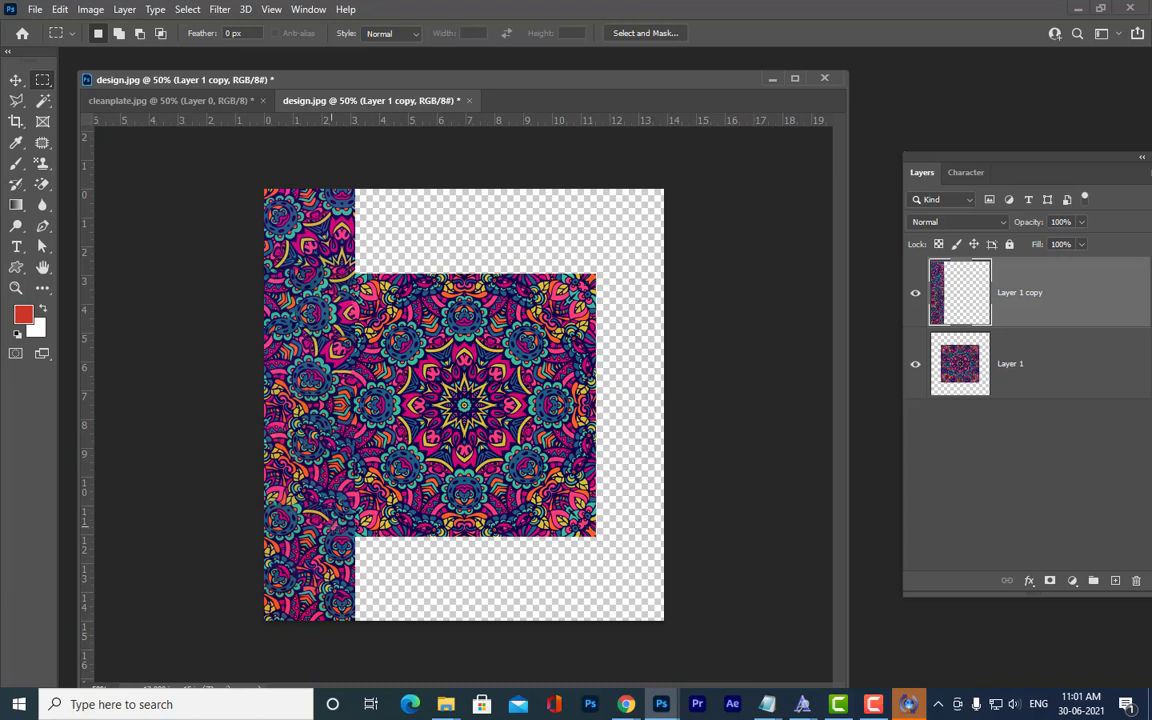
# Content-Aware Fill the empty strip below the pattern, overlapping its lower edge and the filled side strip, with output to a new layer.
pyautogui.moveTo(330, 527); pyautogui.dragTo(663, 630)
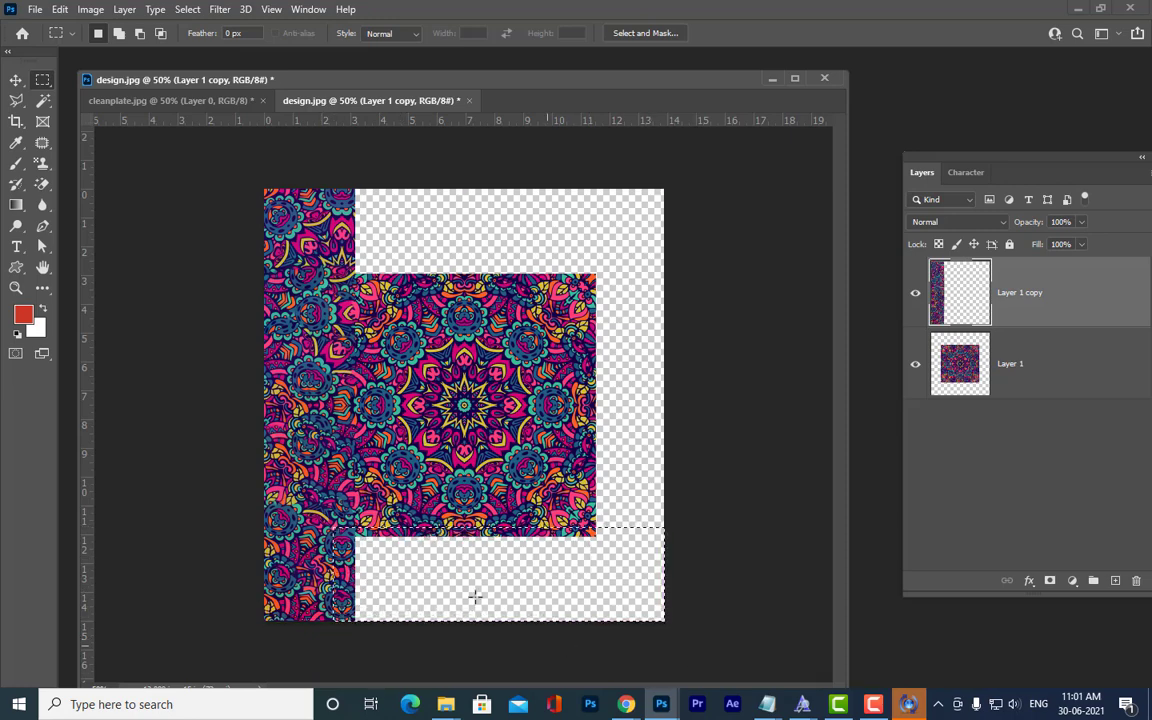
pyautogui.click(60, 9)
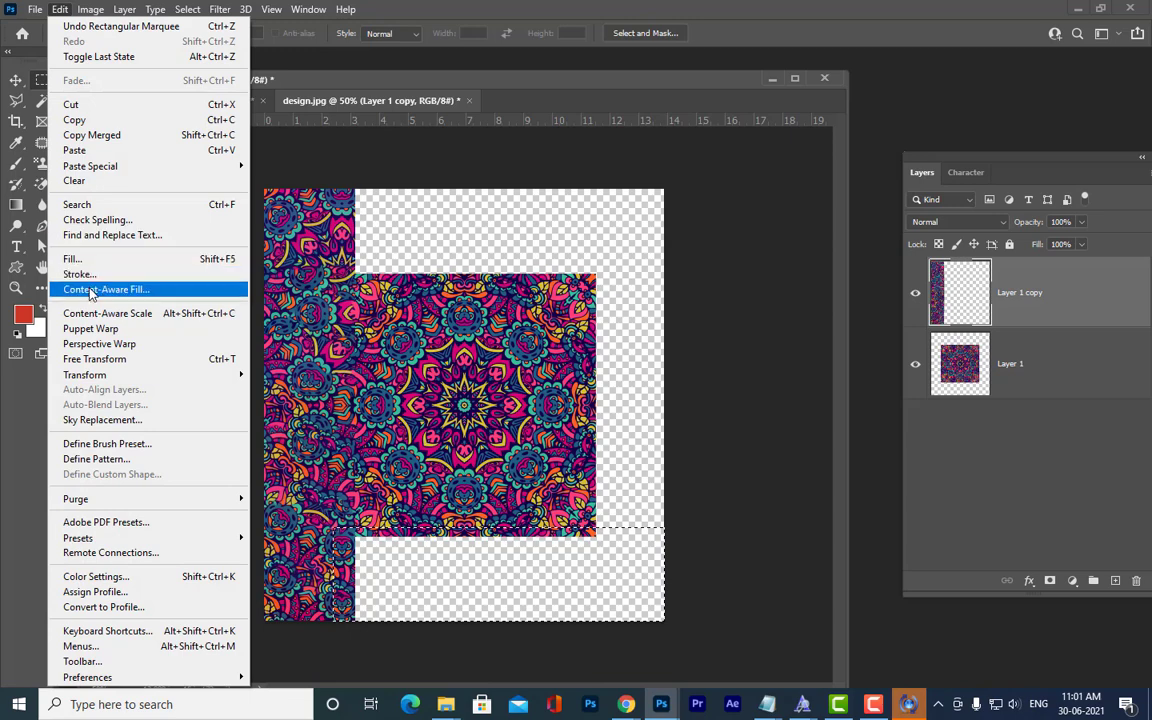
pyautogui.click(90, 290)
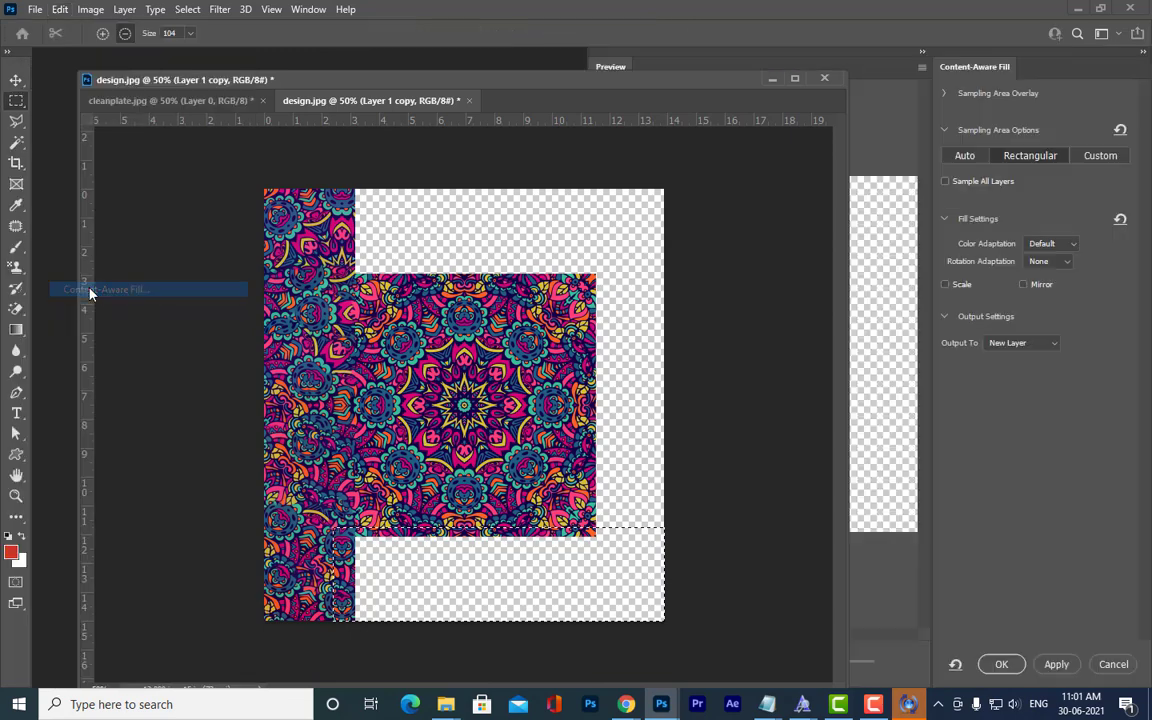
pyautogui.click(1056, 665)
pyautogui.click(1001, 664)
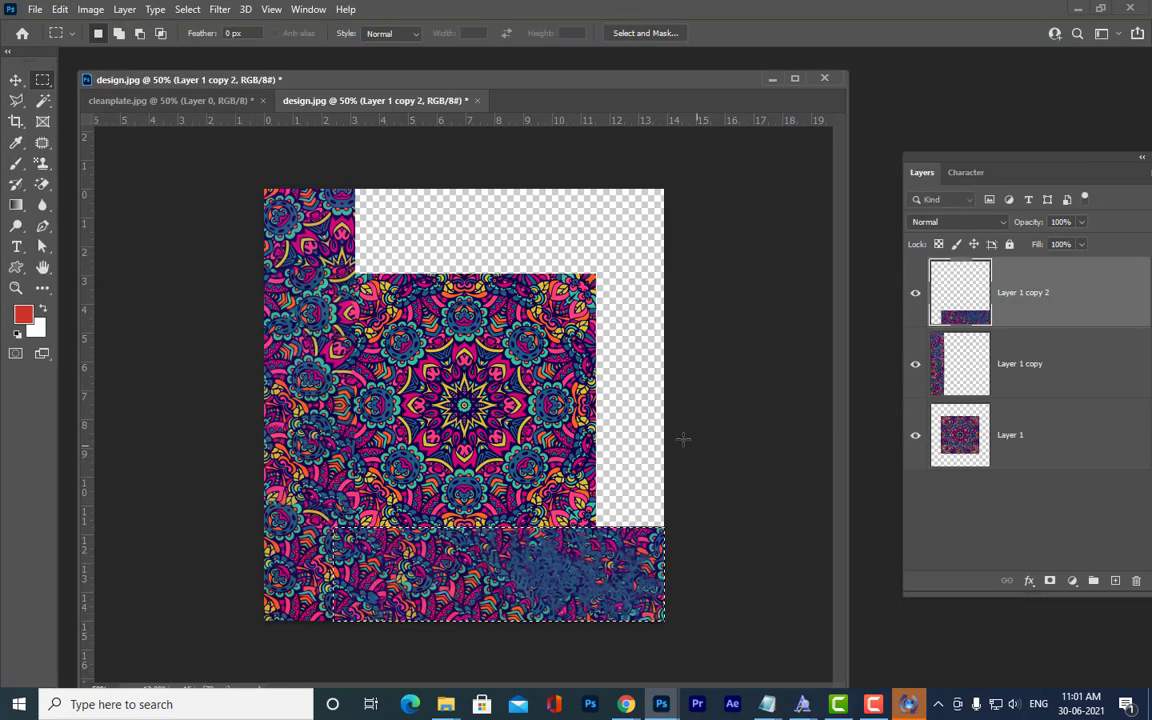
pyautogui.hotkey('ctrl', 'd')
# Try to Content-Aware Fill a full-height strip along the canvas's right edge with Rectangular sampling, then undo the fill and deselect.
pyautogui.moveTo(577, 187); pyautogui.dragTo(738, 674)
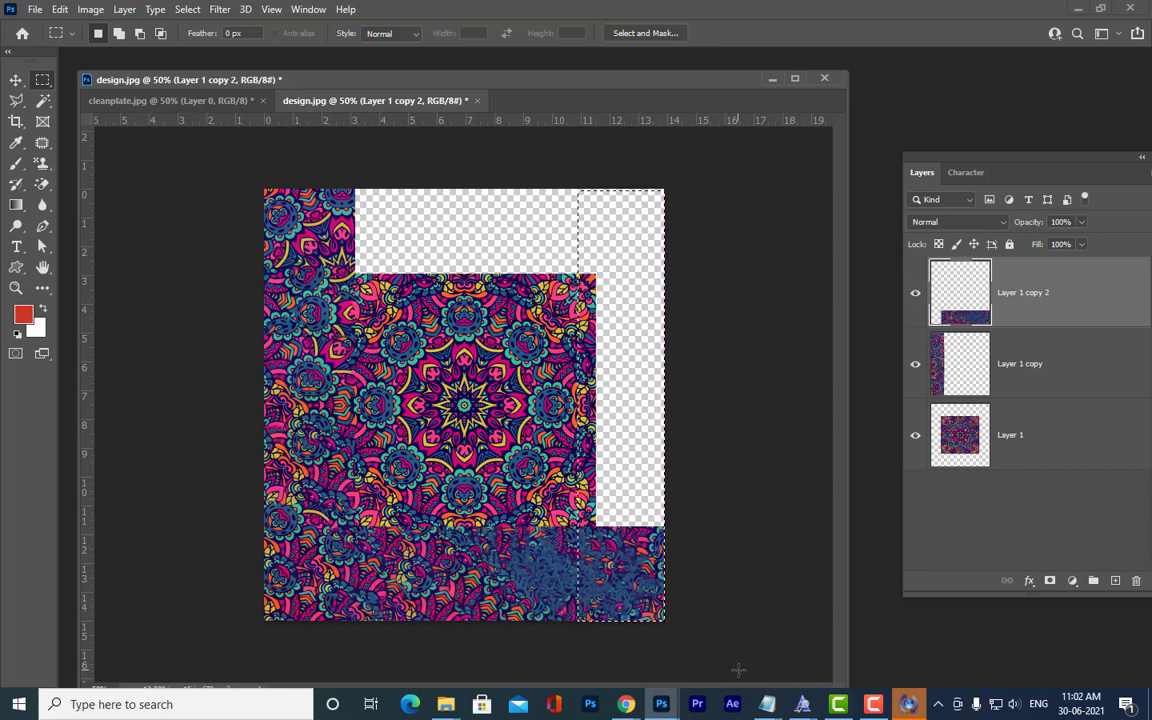
pyautogui.click(60, 9)
pyautogui.click(107, 289)
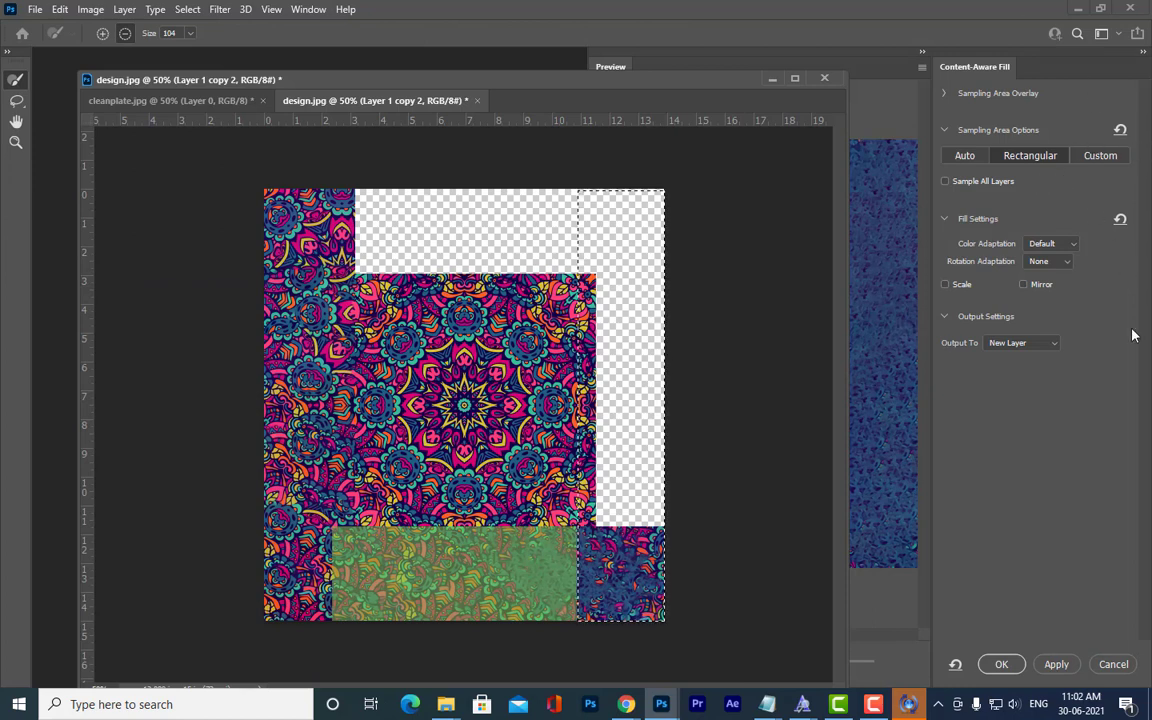
pyautogui.click(1057, 664)
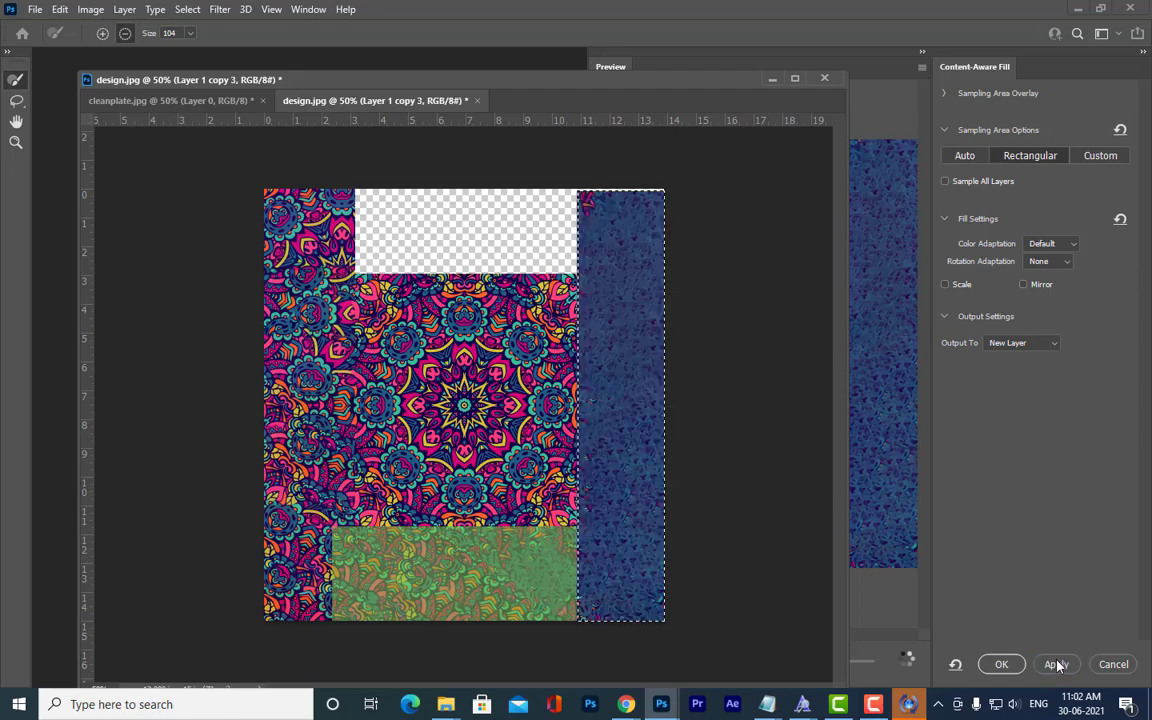
pyautogui.click(1001, 664)
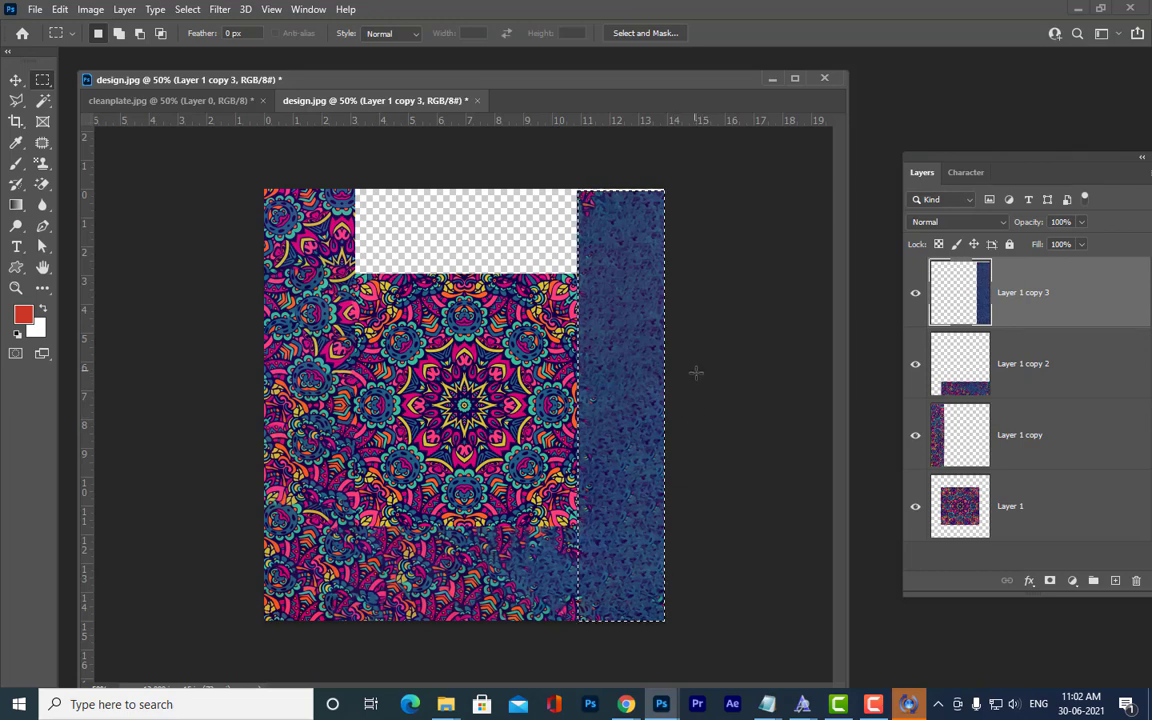
pyautogui.hotkey('ctrl', 'z')
pyautogui.hotkey('ctrl', 'd')
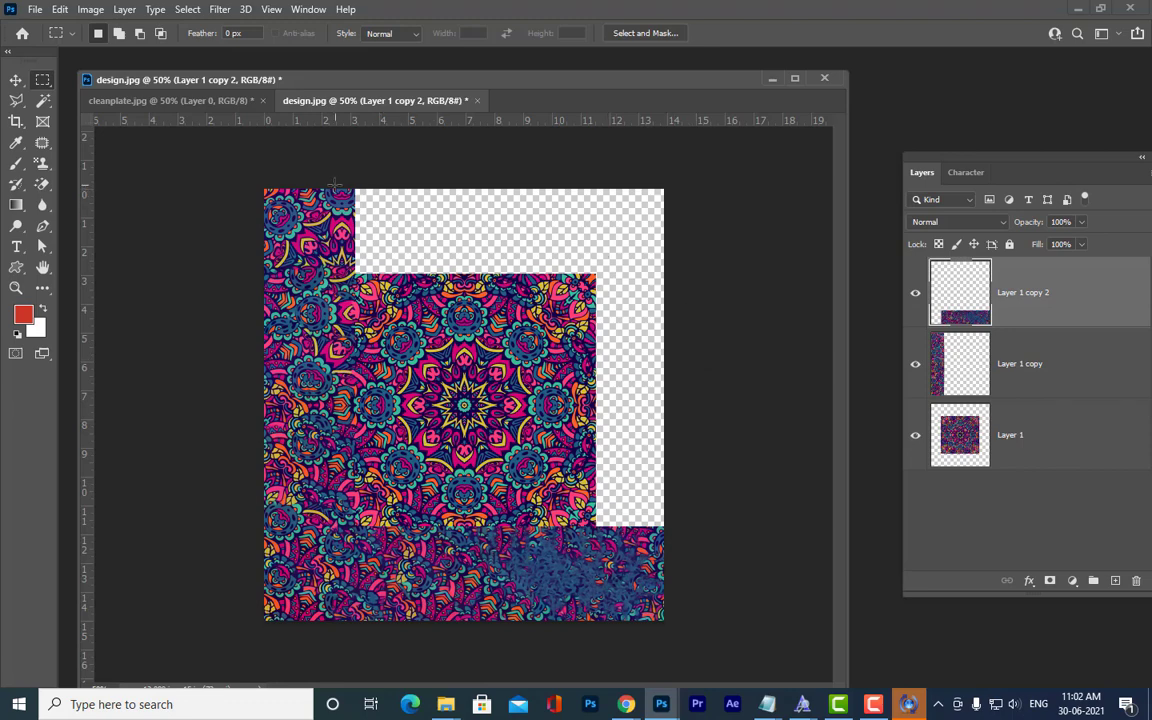
# Try a Content-Aware Fill over the pattern and the empty area above and beside it, with Color Adaptation set to Very High, and cancel it.
pyautogui.moveTo(336, 187); pyautogui.dragTo(677, 538)
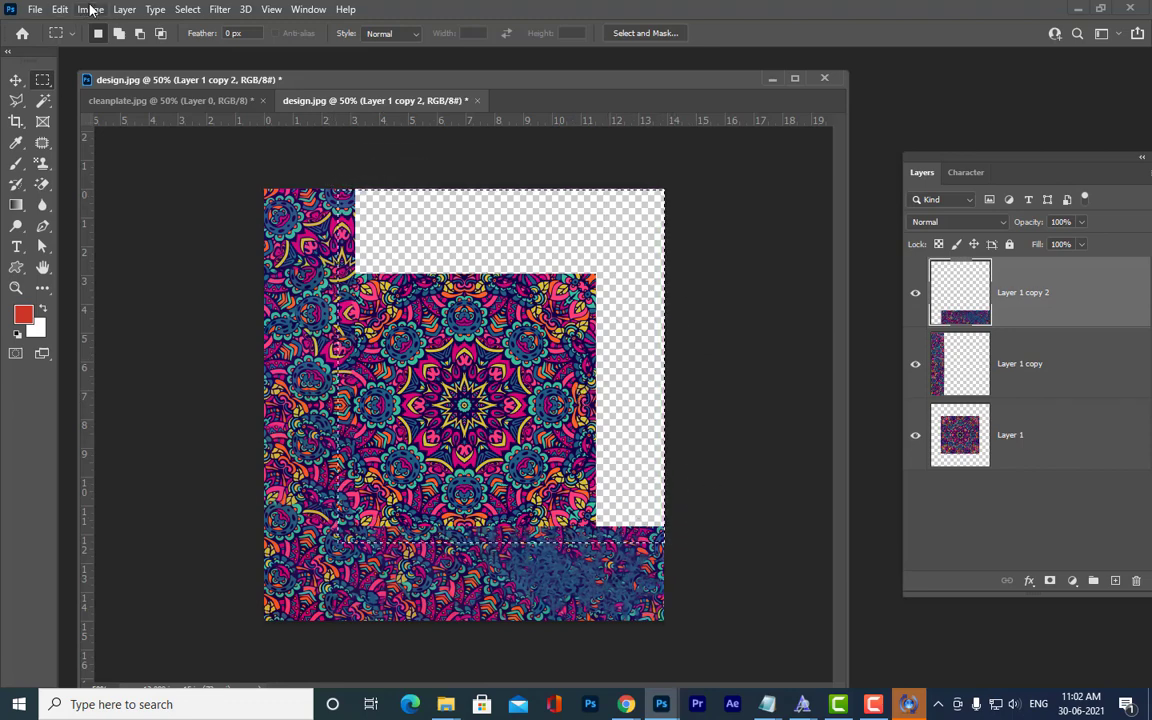
pyautogui.click(59, 9)
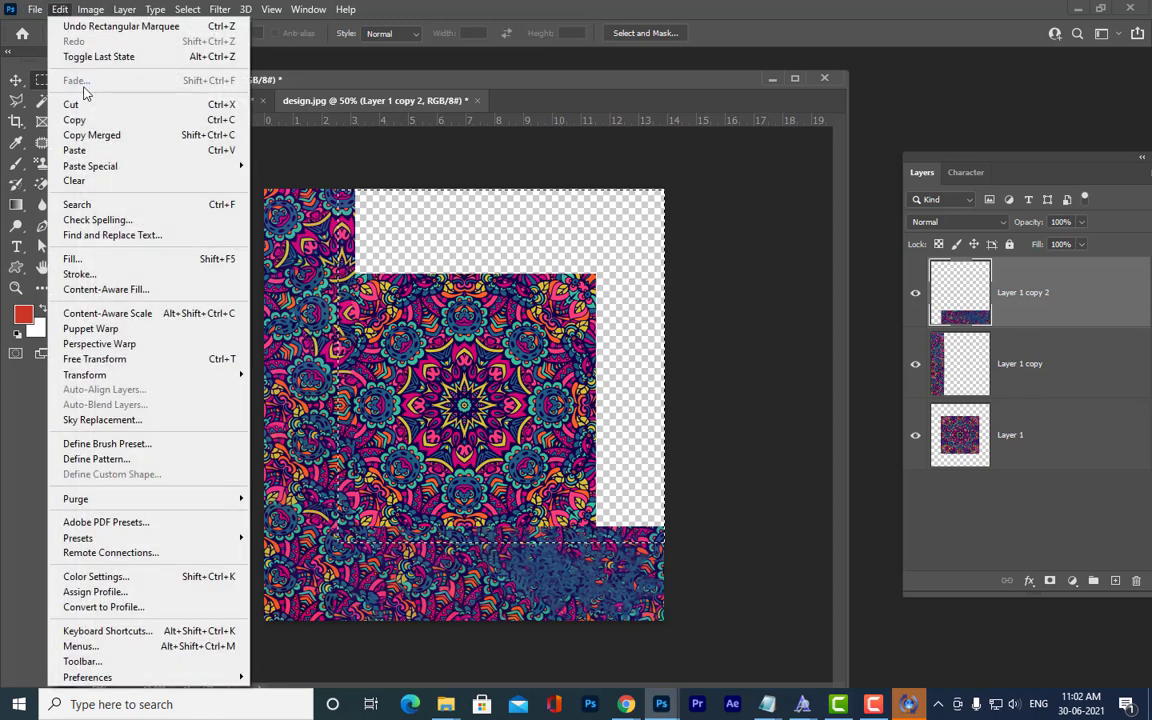
pyautogui.click(105, 289)
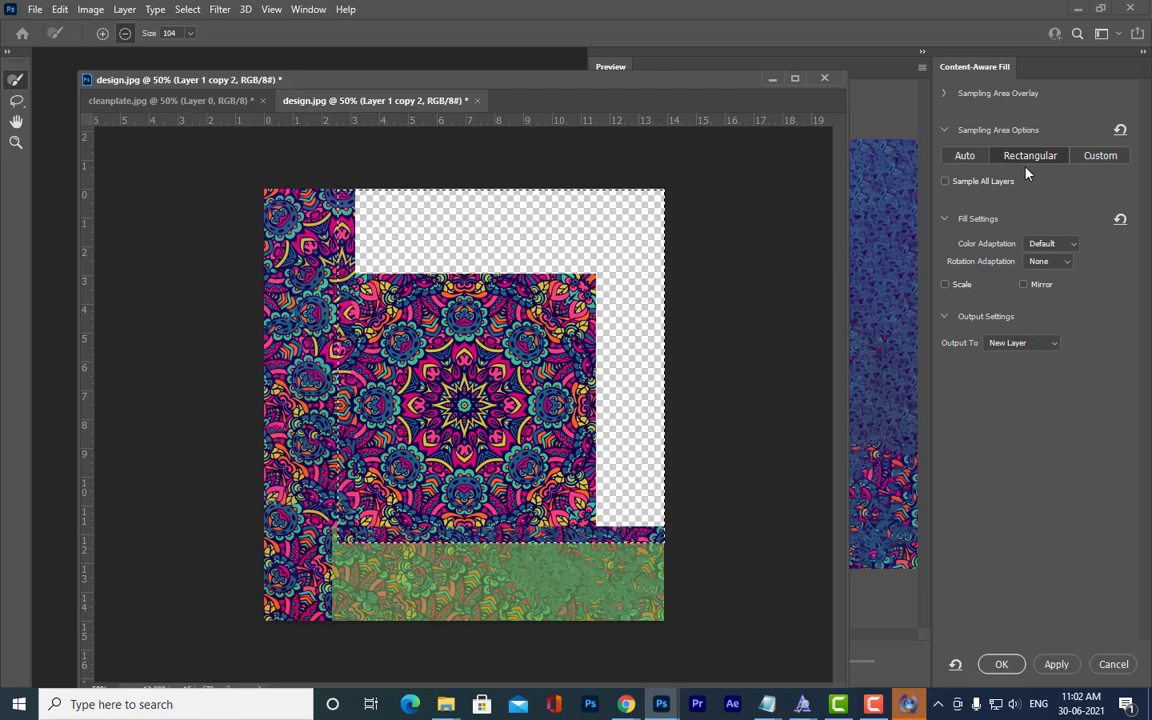
pyautogui.click(1056, 664)
pyautogui.click(1070, 244)
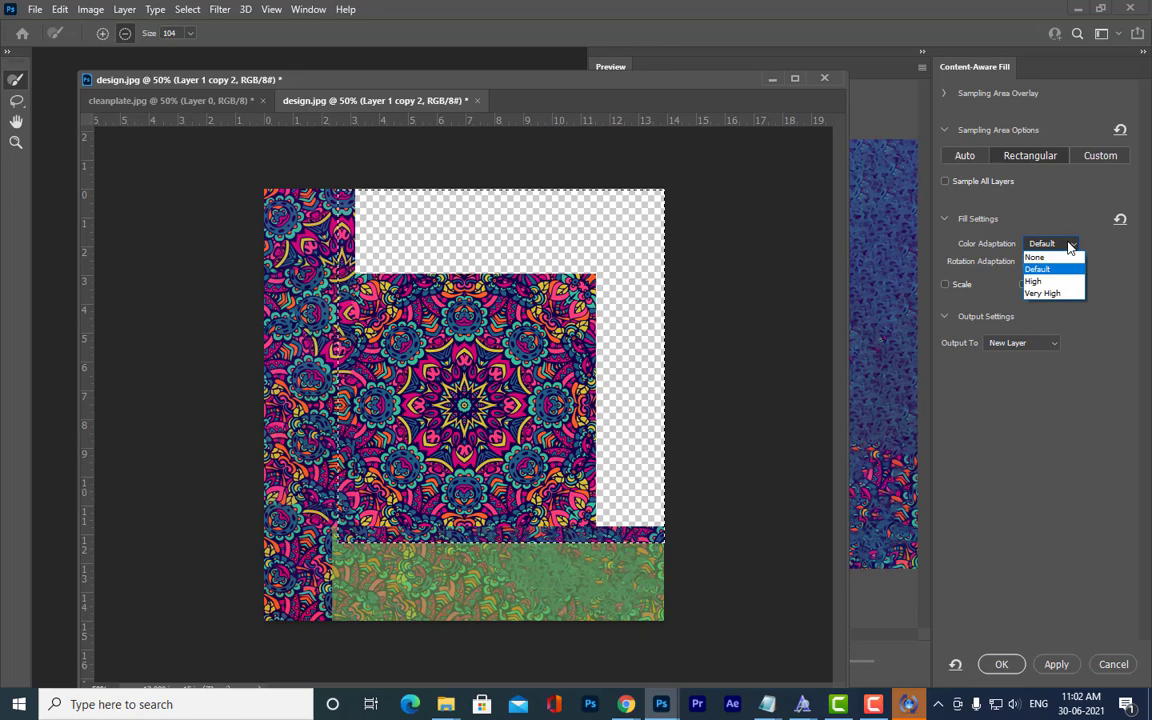
pyautogui.click(1053, 295)
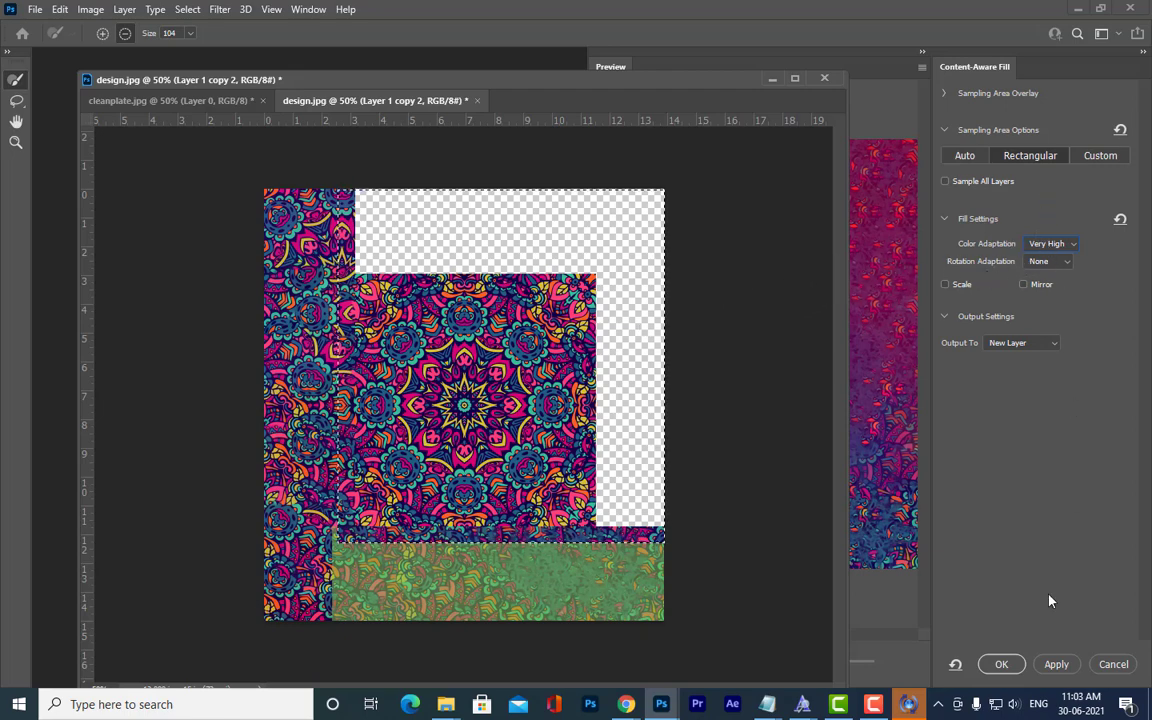
pyautogui.click(1113, 664)
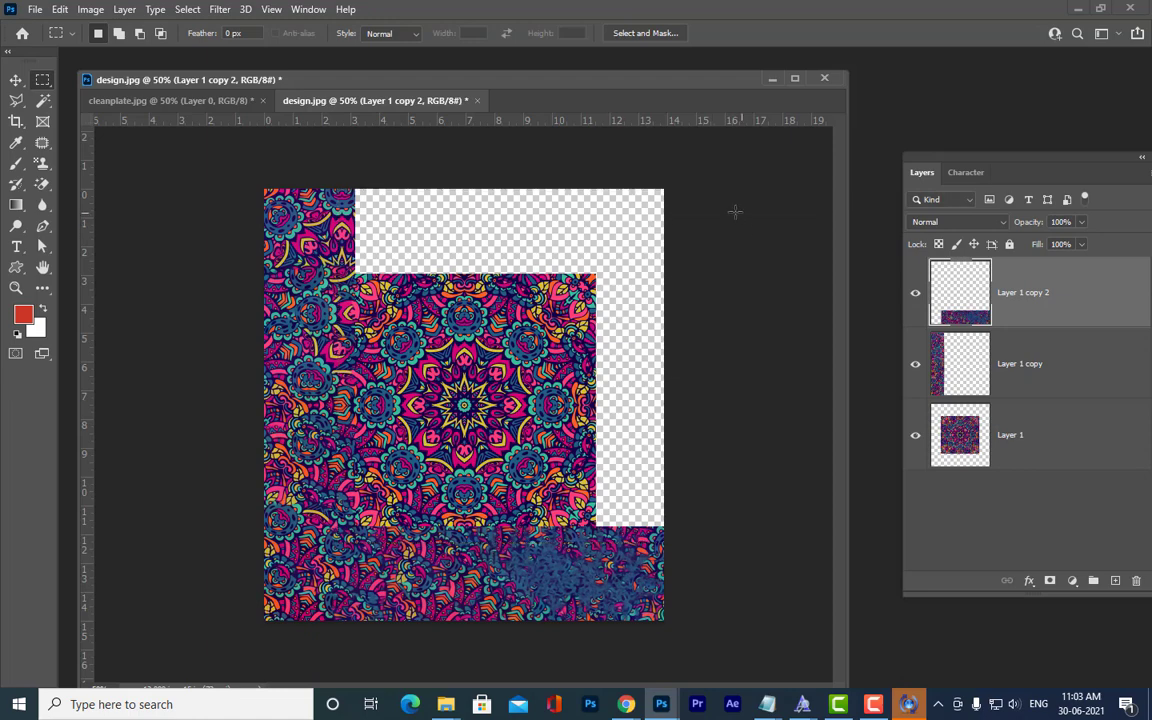
# Try to Content-Aware Fill the empty strip above the pattern into a new layer, then delete that layer and deselect.
pyautogui.moveTo(340, 186); pyautogui.dragTo(664, 301)
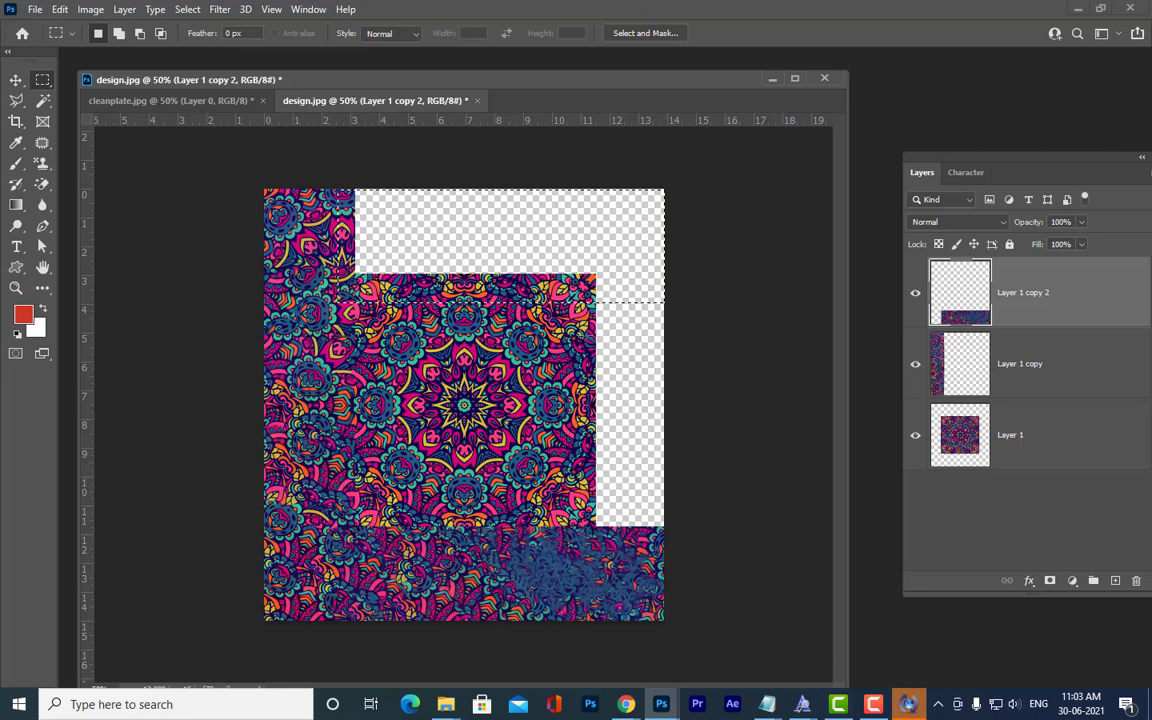
pyautogui.click(60, 9)
pyautogui.click(143, 291)
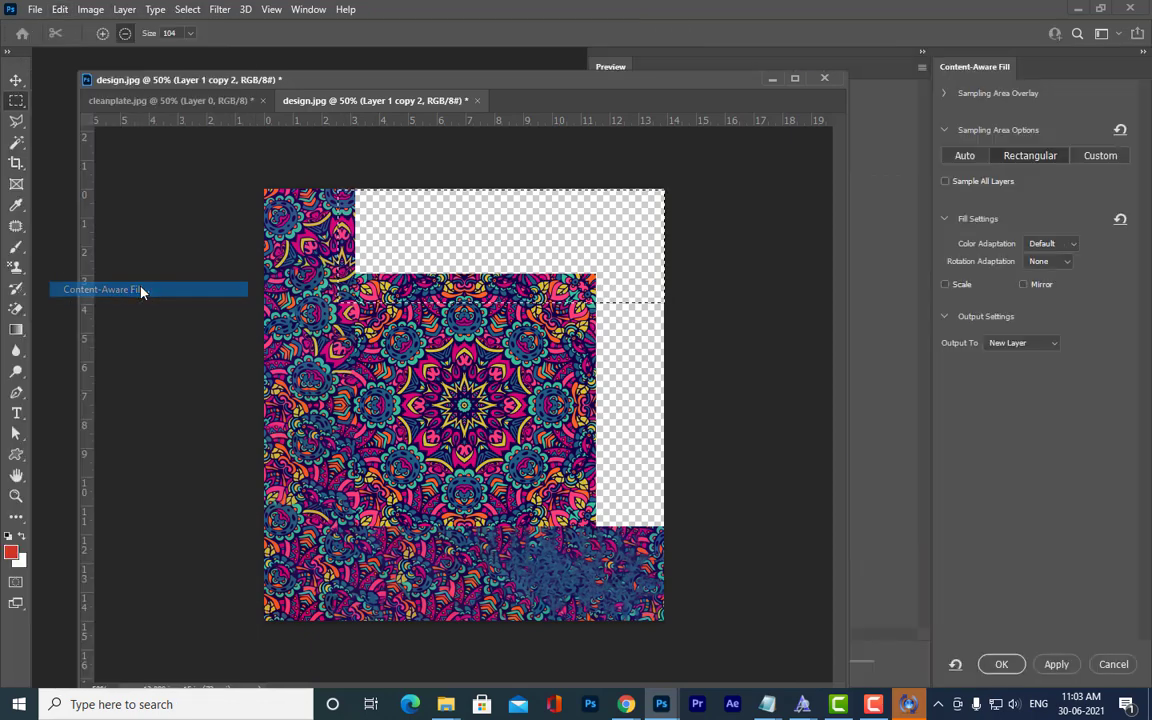
pyautogui.click(1056, 664)
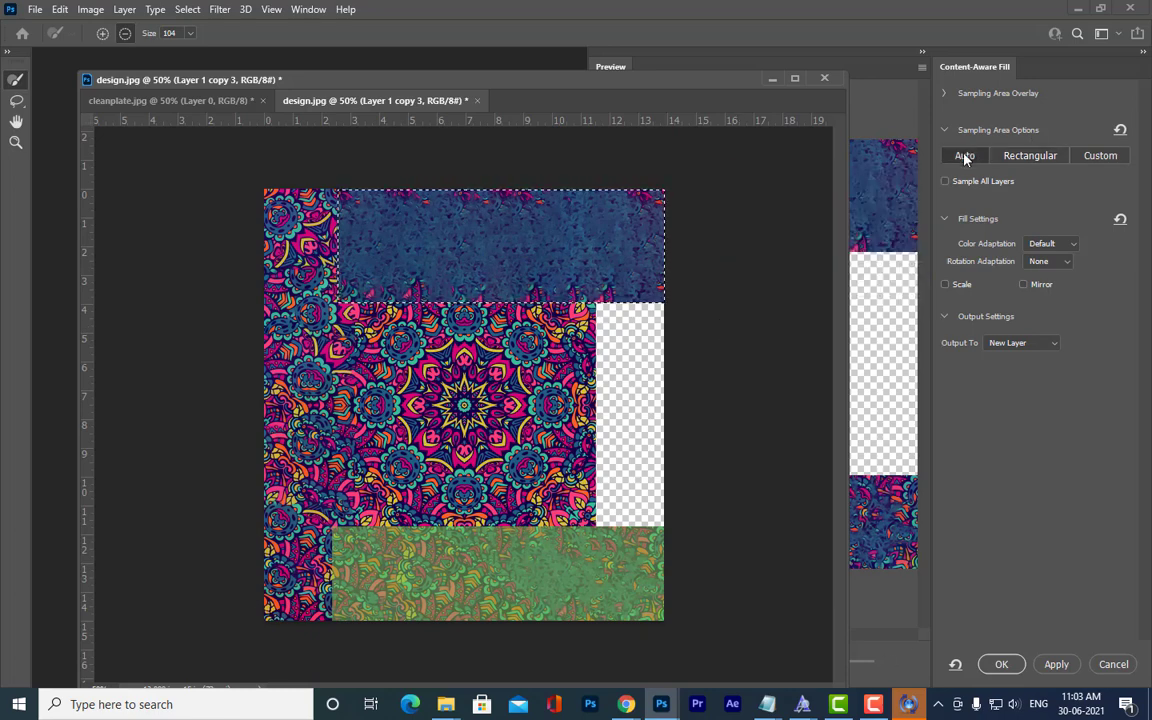
pyautogui.click(1072, 245)
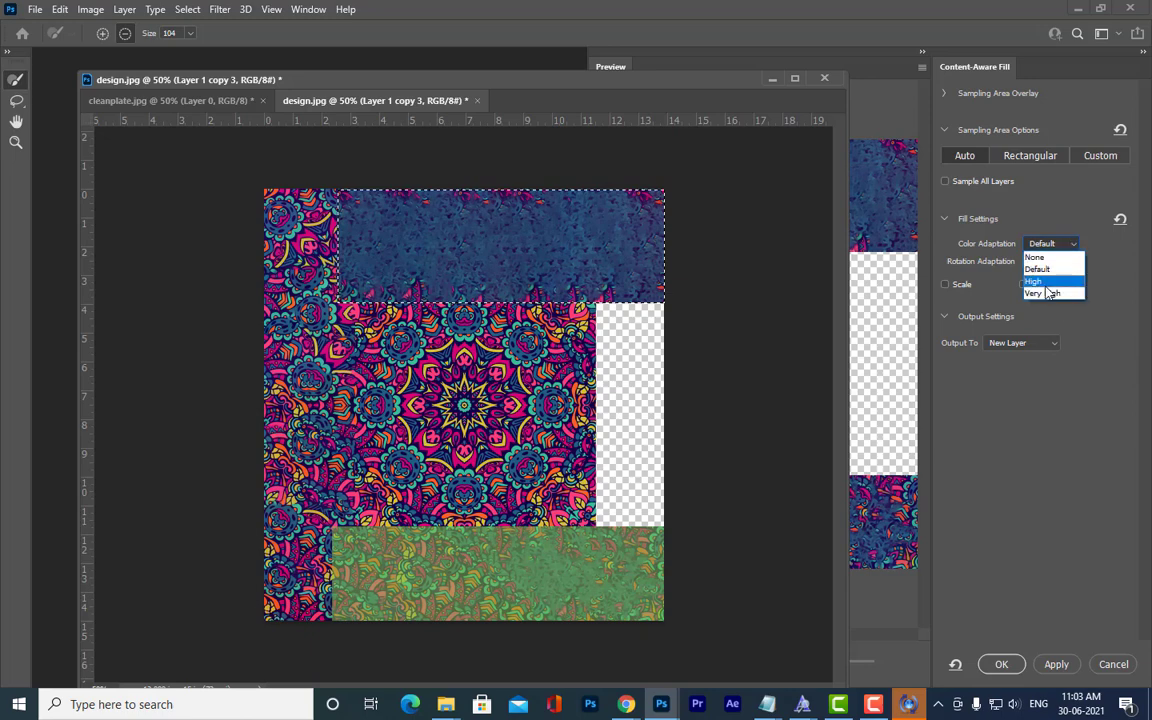
pyautogui.click(1105, 666)
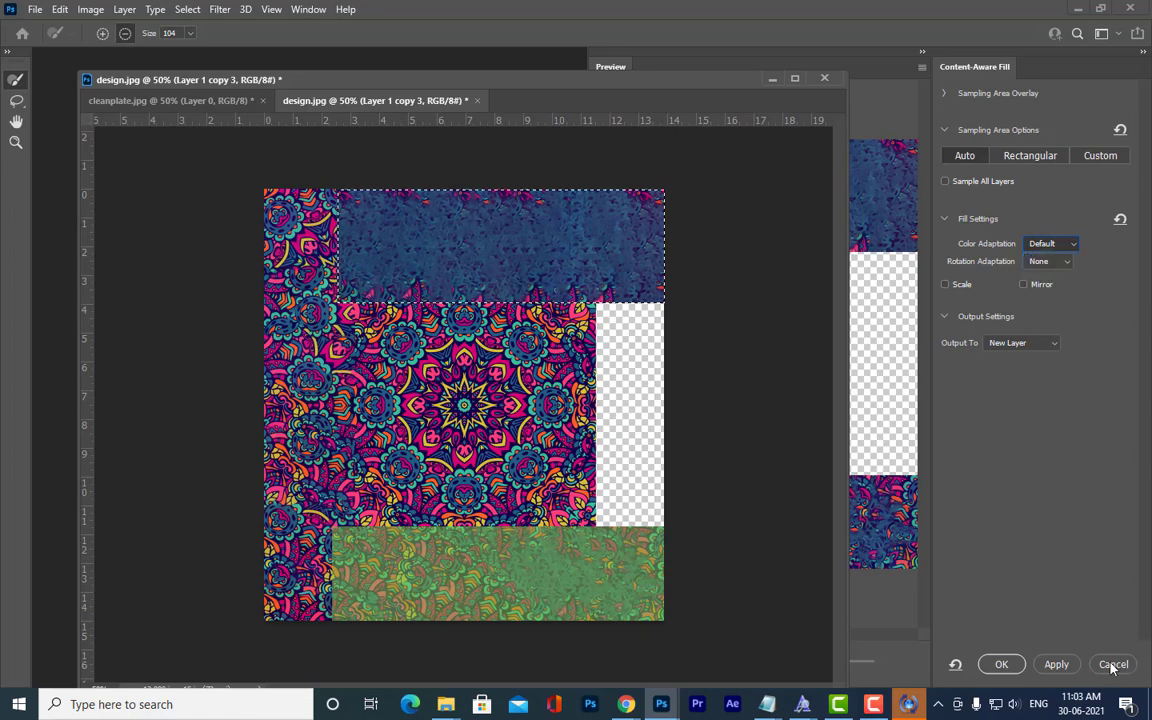
pyautogui.click(1110, 665)
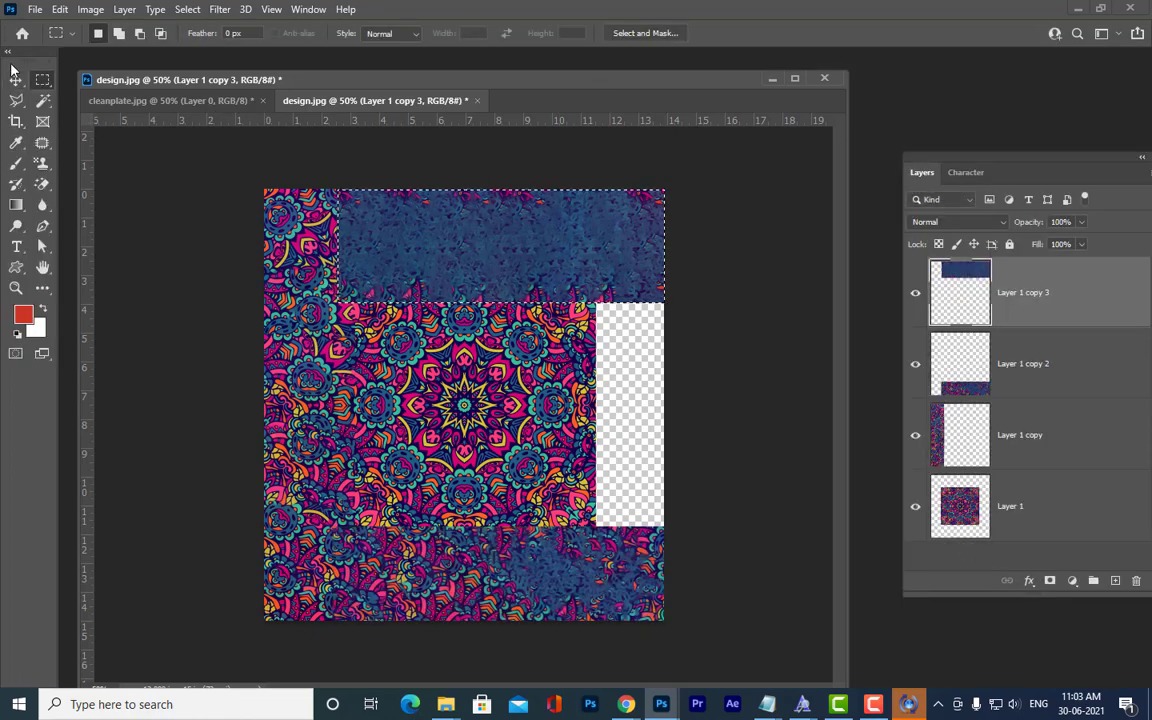
pyautogui.press('v')
pyautogui.press('Delete')
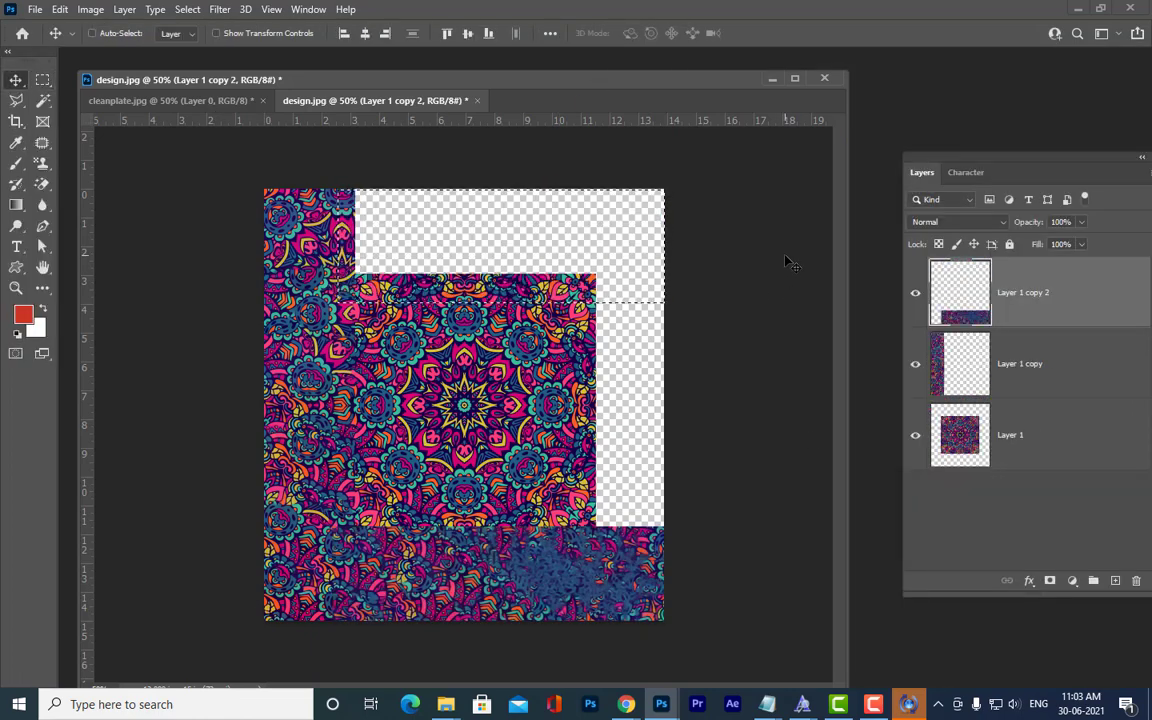
pyautogui.hotkey('ctrl', 'd')
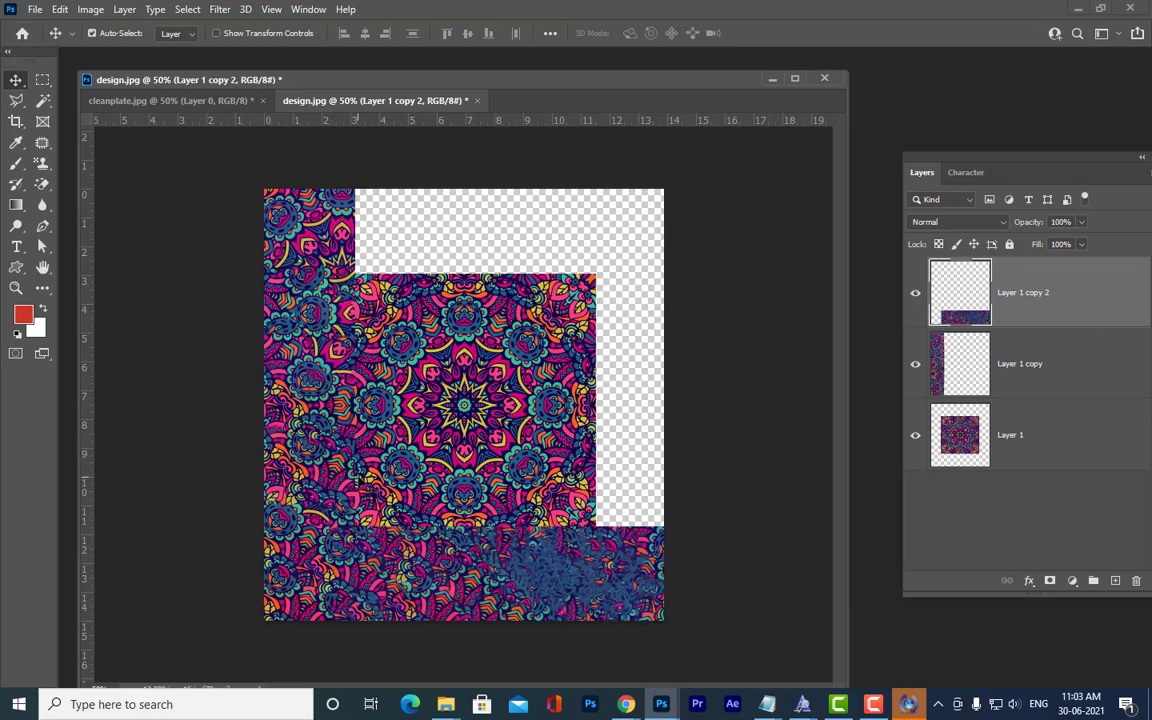
# Move the square pattern up and right until it meets the filled side strip, and merge all three layers.
pyautogui.moveTo(493, 410); pyautogui.dragTo(505, 336)
pyautogui.keyDown('shift'); pyautogui.click(1066, 295); pyautogui.keyUp('shift')
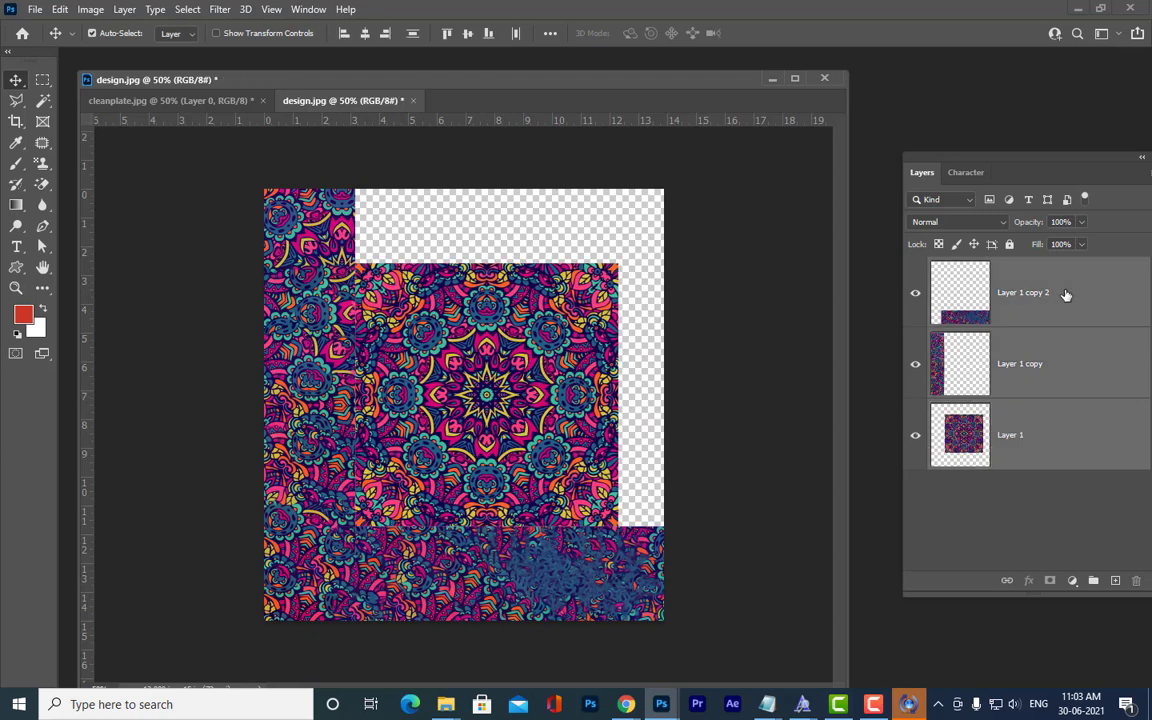
pyautogui.hotkey('ctrl', 'e')
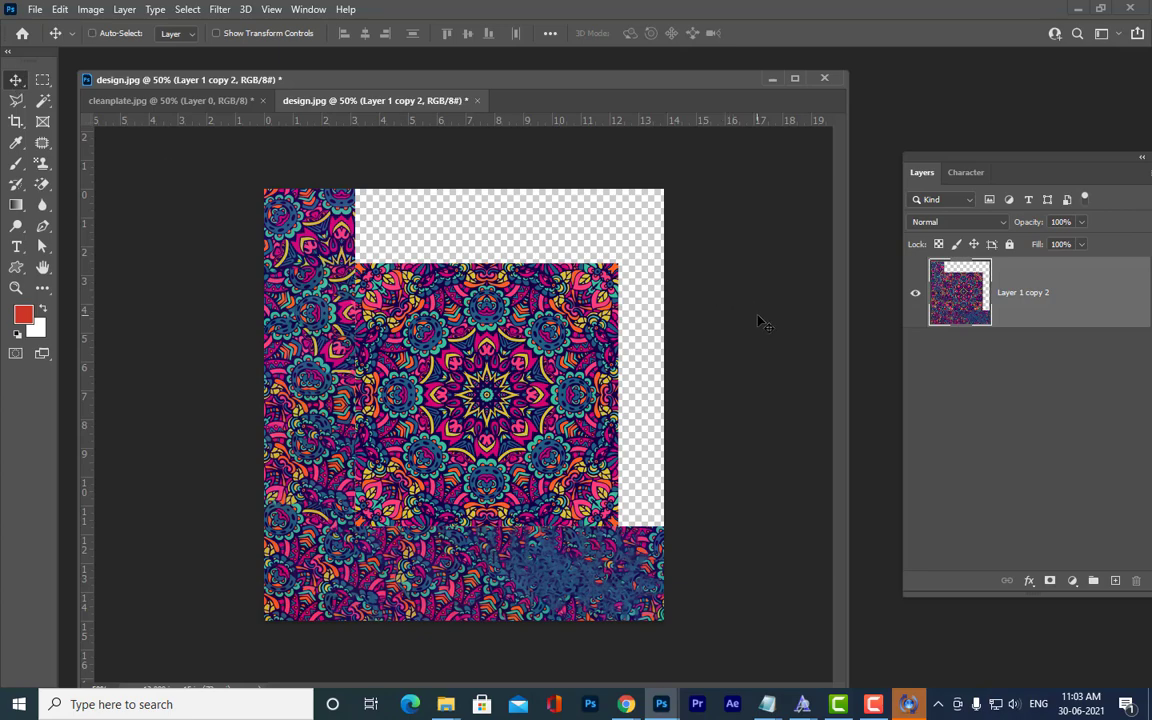
# Scale the merged layer up proportionally from its upper-left corner until the pattern reaches past the canvas's right edge.
pyautogui.hotkey('ctrl', 't')
pyautogui.moveTo(664, 621); pyautogui.dragTo(731, 675)
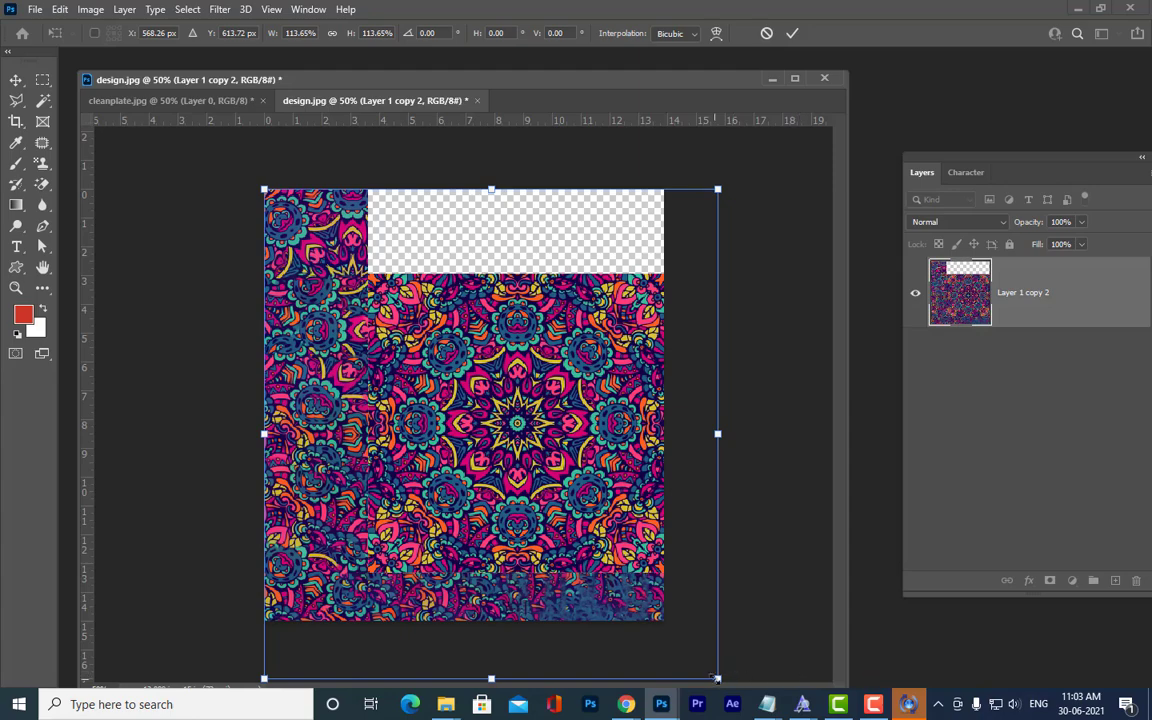
pyautogui.moveTo(717, 679); pyautogui.dragTo(775, 713)
pyautogui.press('Return')
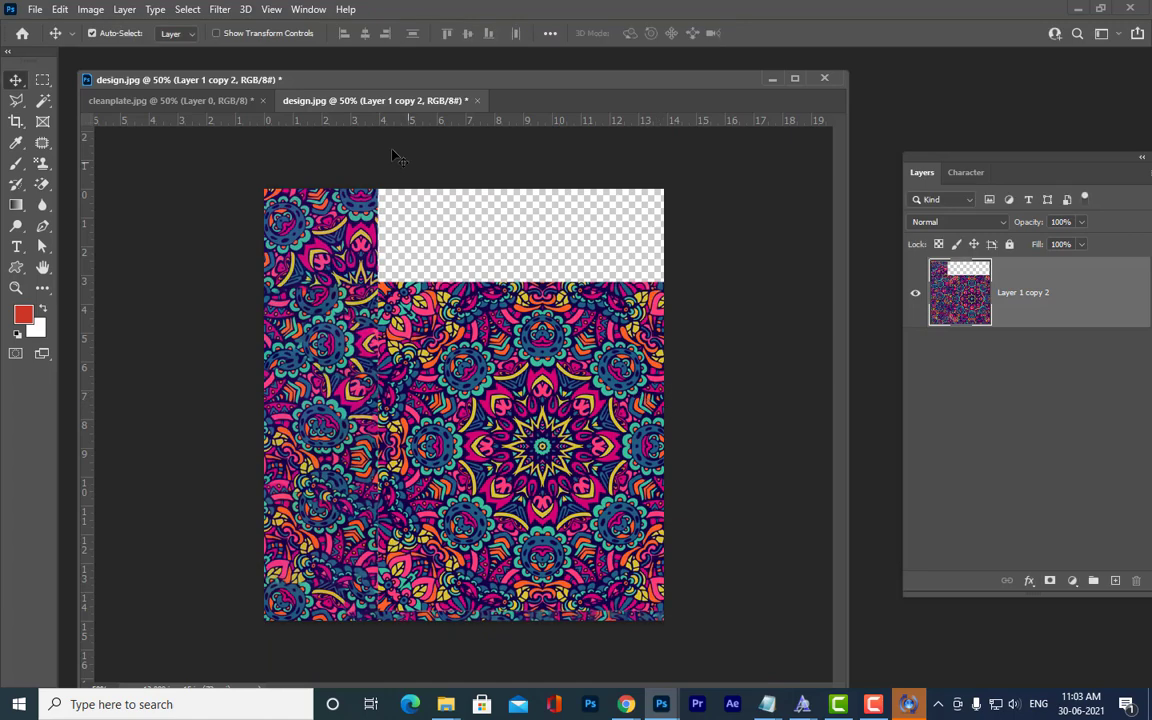
# Content-Aware Fill the empty area above the enlarged pattern, overlapping its edges, with Rectangular sampling and output to a new layer, and deselect.
pyautogui.click(44, 80)
pyautogui.moveTo(361, 178); pyautogui.dragTo(612, 313)
pyautogui.rightClick(611, 315)
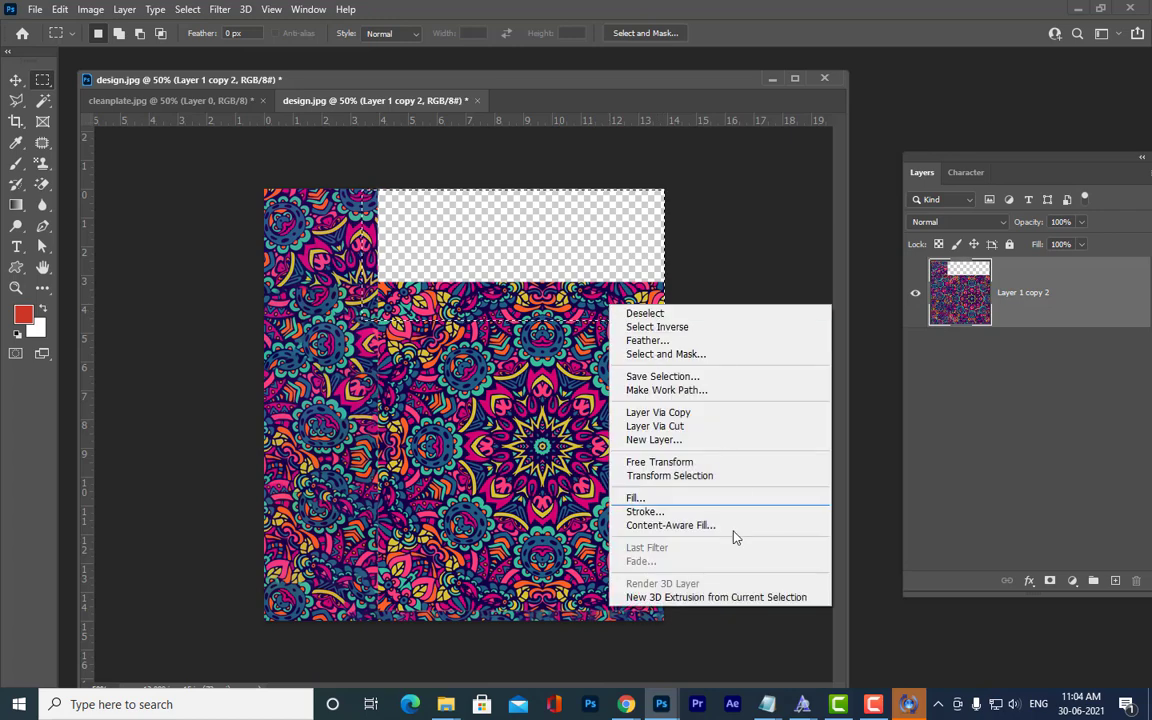
pyautogui.click(703, 527)
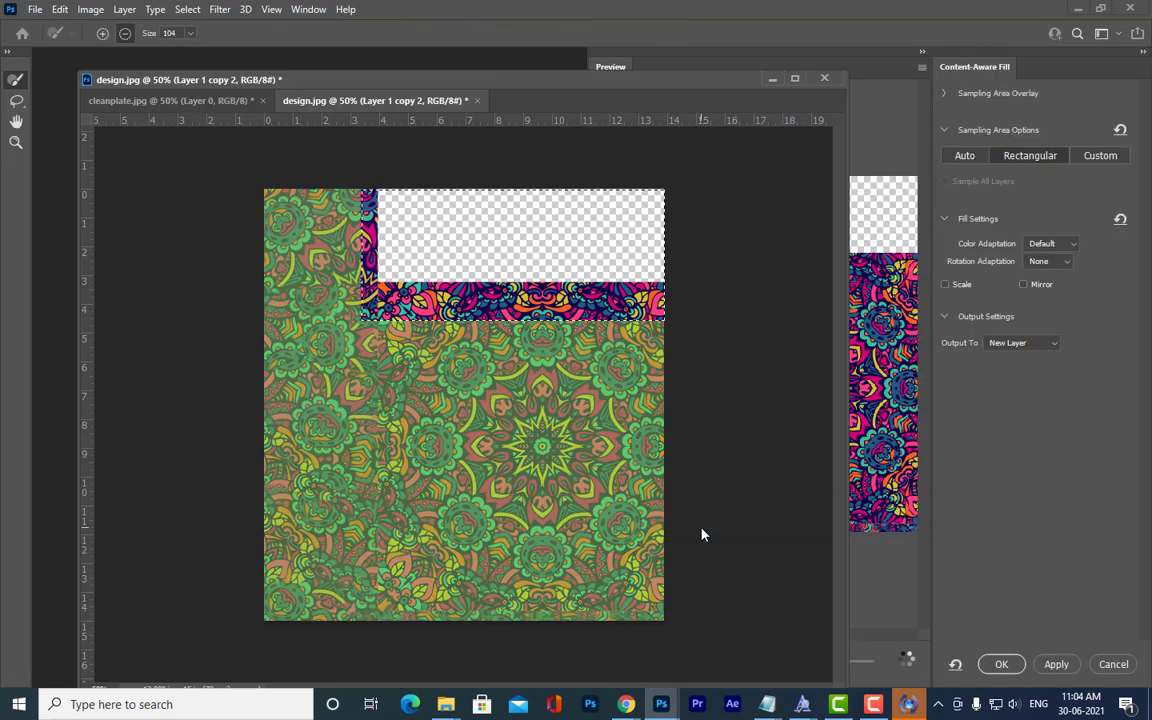
pyautogui.click(1056, 664)
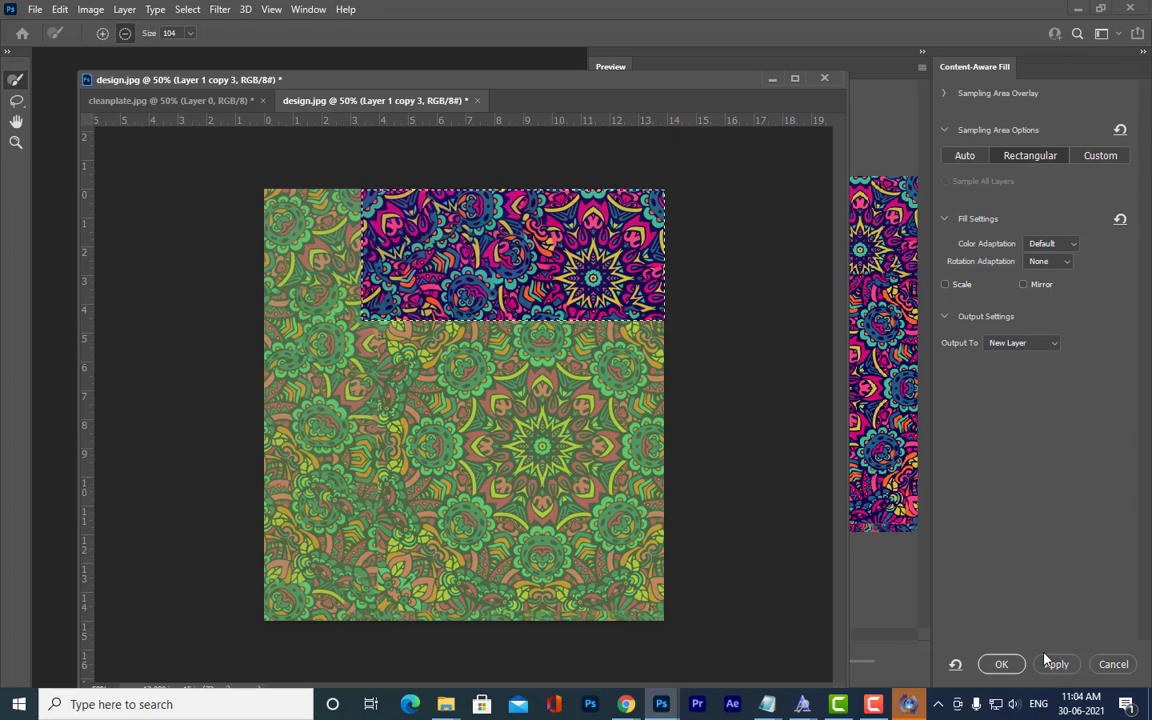
pyautogui.click(1000, 663)
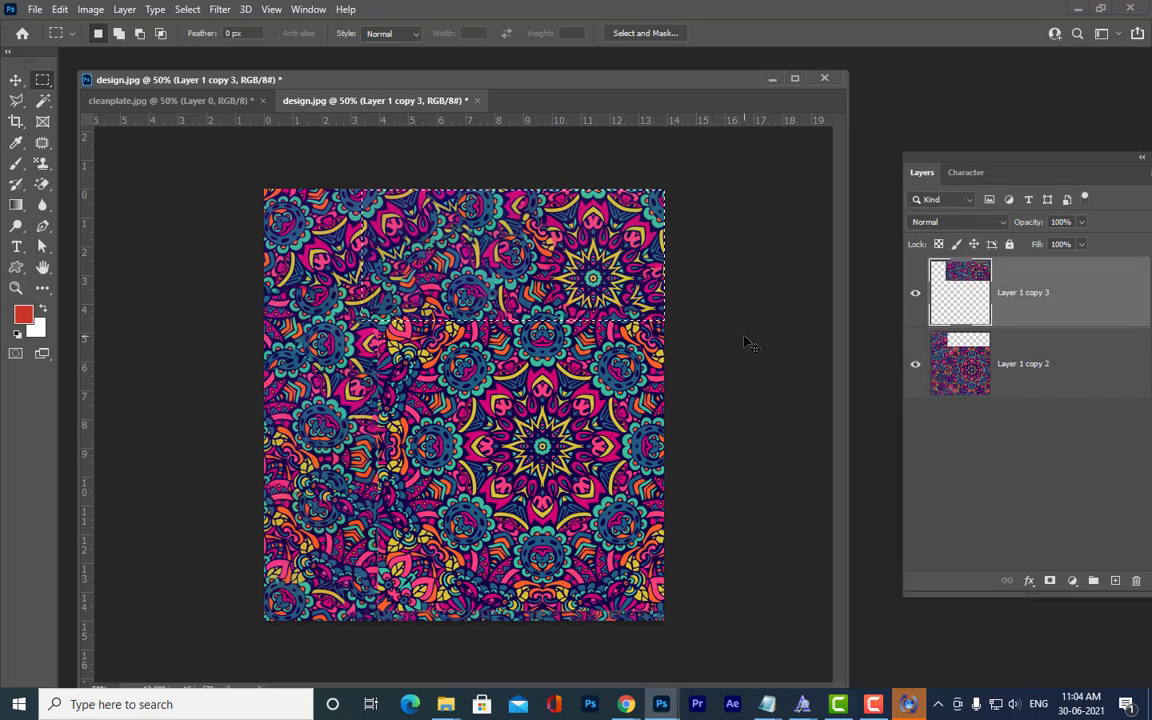
pyautogui.hotkey('ctrl', 'd')
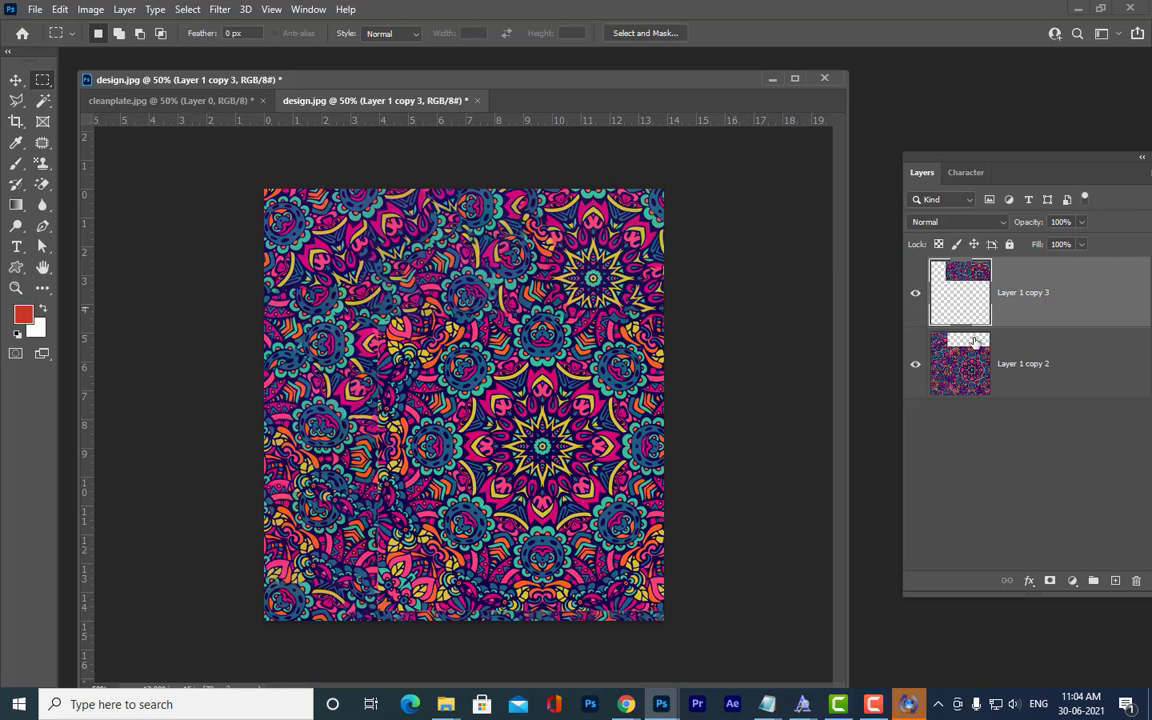
# Delete the layer holding the large pattern and move the remaining filled strip down to the middle of the canvas.
pyautogui.click(1068, 372)
pyautogui.press('Delete')
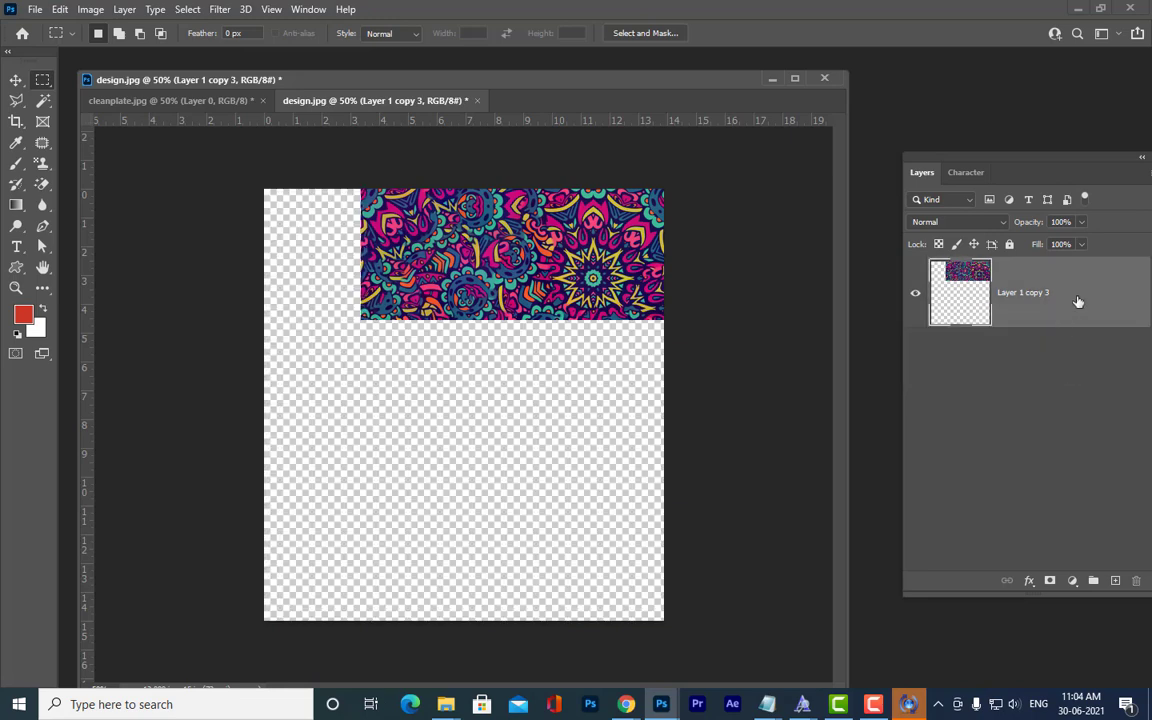
pyautogui.press('v')
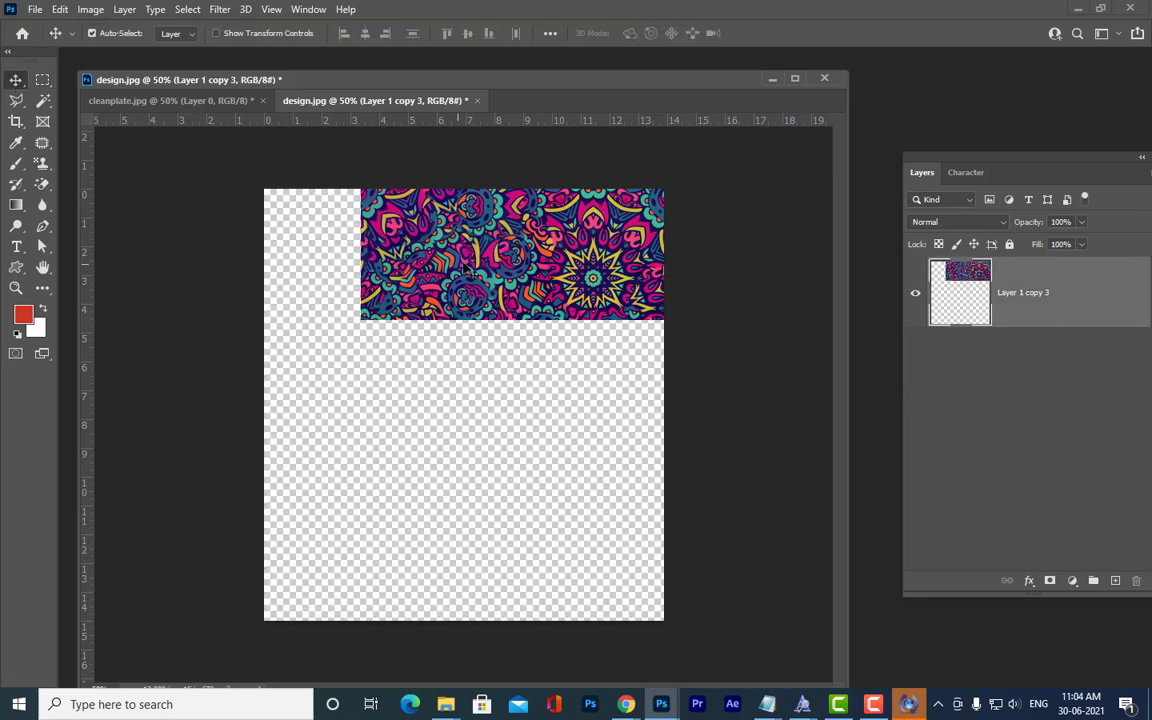
pyautogui.moveTo(538, 250); pyautogui.dragTo(496, 380)
# Scale the pattern strip down proportionally about its centre to well under half its size.
pyautogui.hotkey('ctrl', 't')
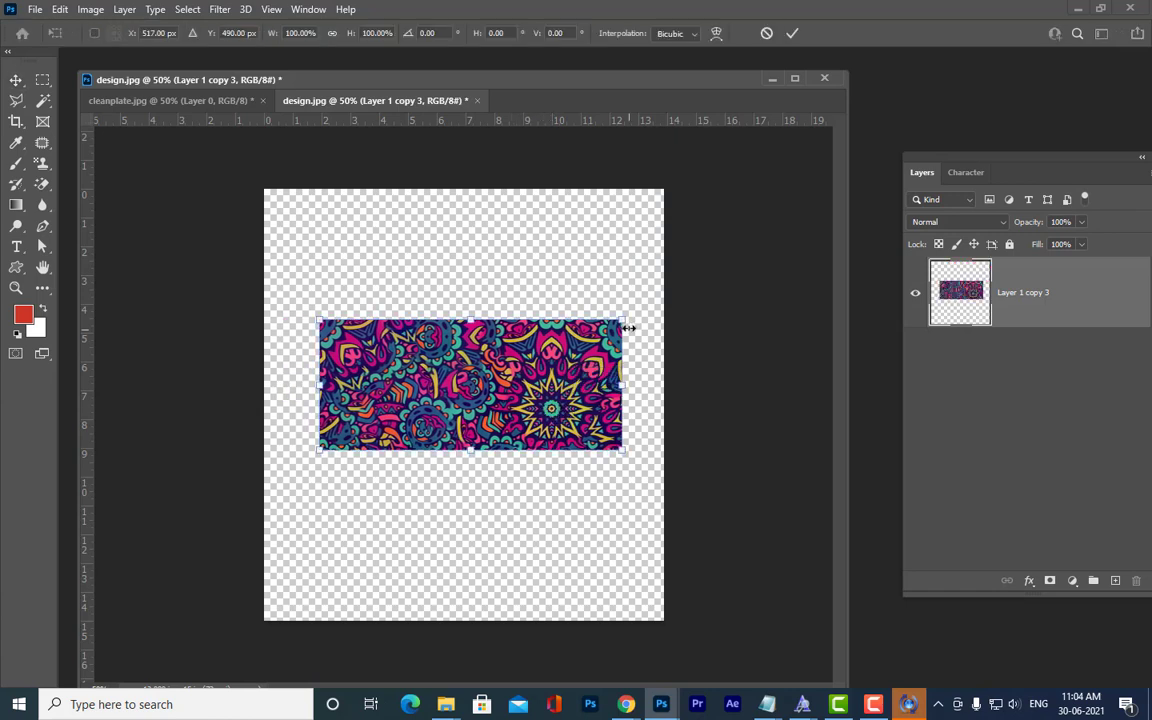
pyautogui.moveTo(622, 318); pyautogui.dragTo(507, 403)
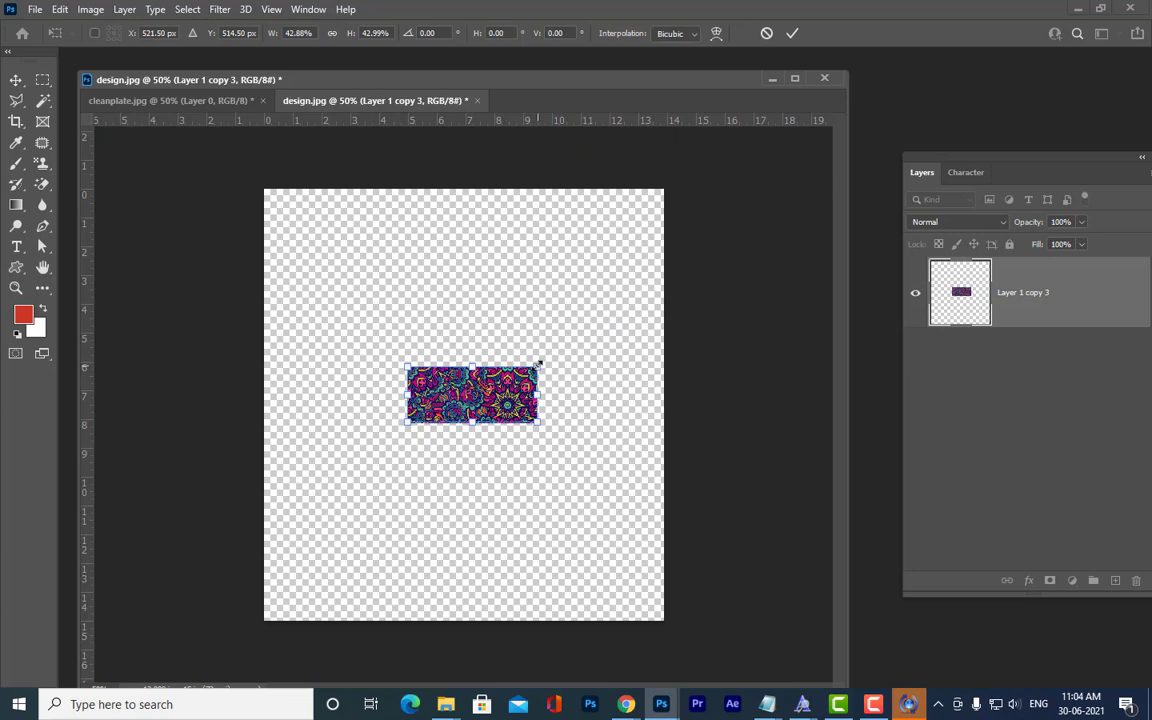
pyautogui.moveTo(540, 364); pyautogui.dragTo(531, 369)
pyautogui.press('Return')
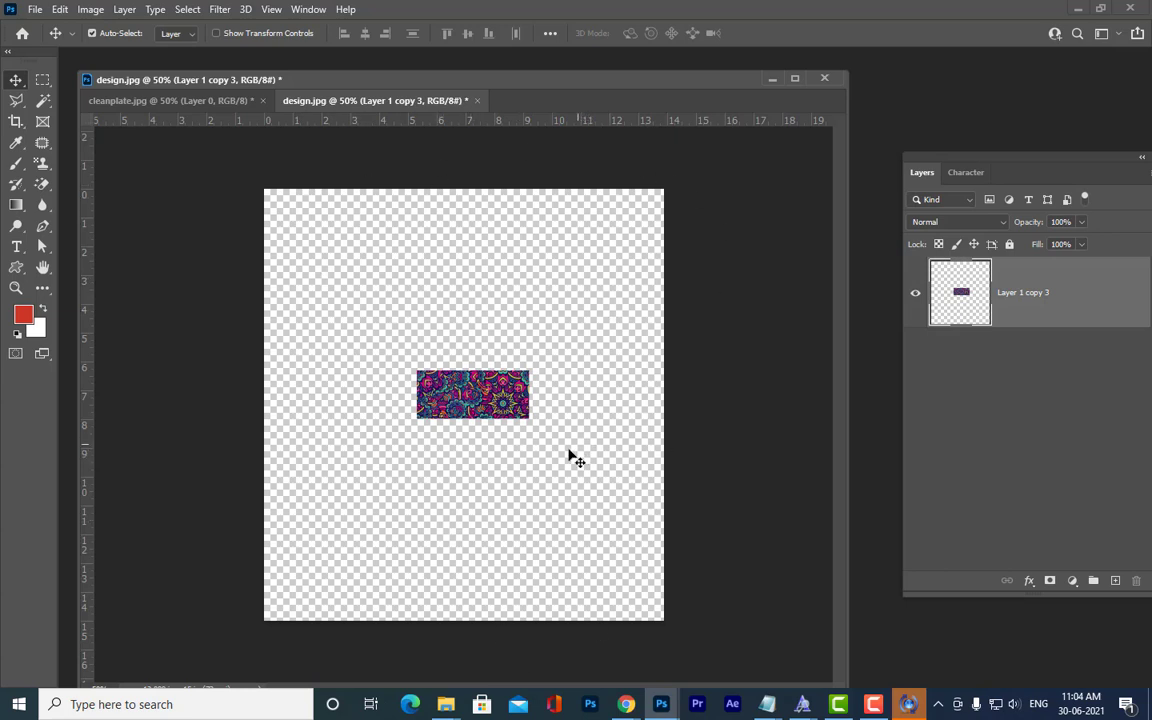
# Try to duplicate the small strip directly above itself, and undo the duplicate.
pyautogui.moveTo(503, 405); pyautogui.dragTo(503, 360)
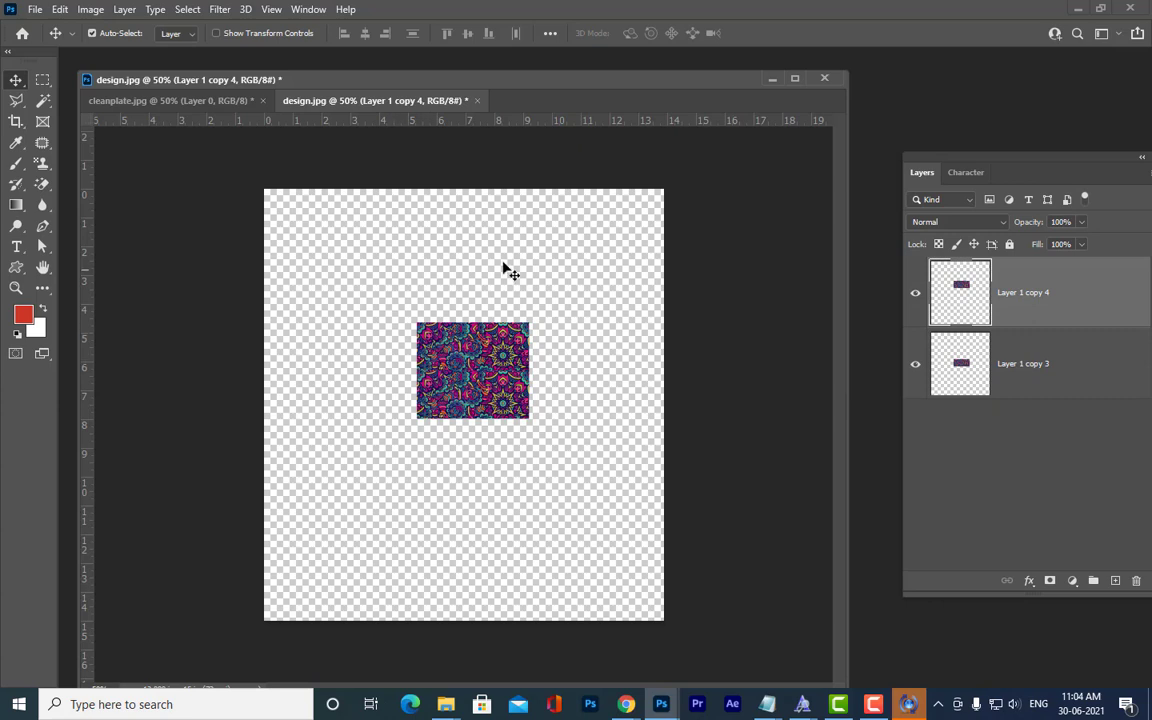
pyautogui.hotkey('ctrl', 'z')
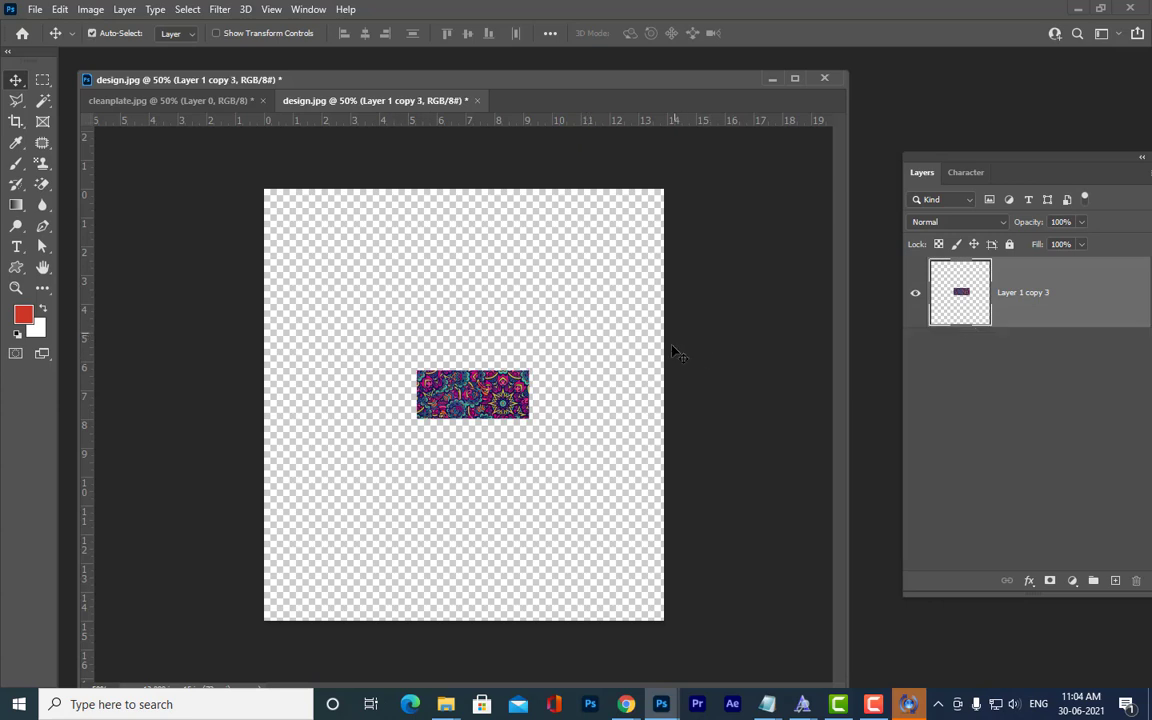
pyautogui.click(59, 9)
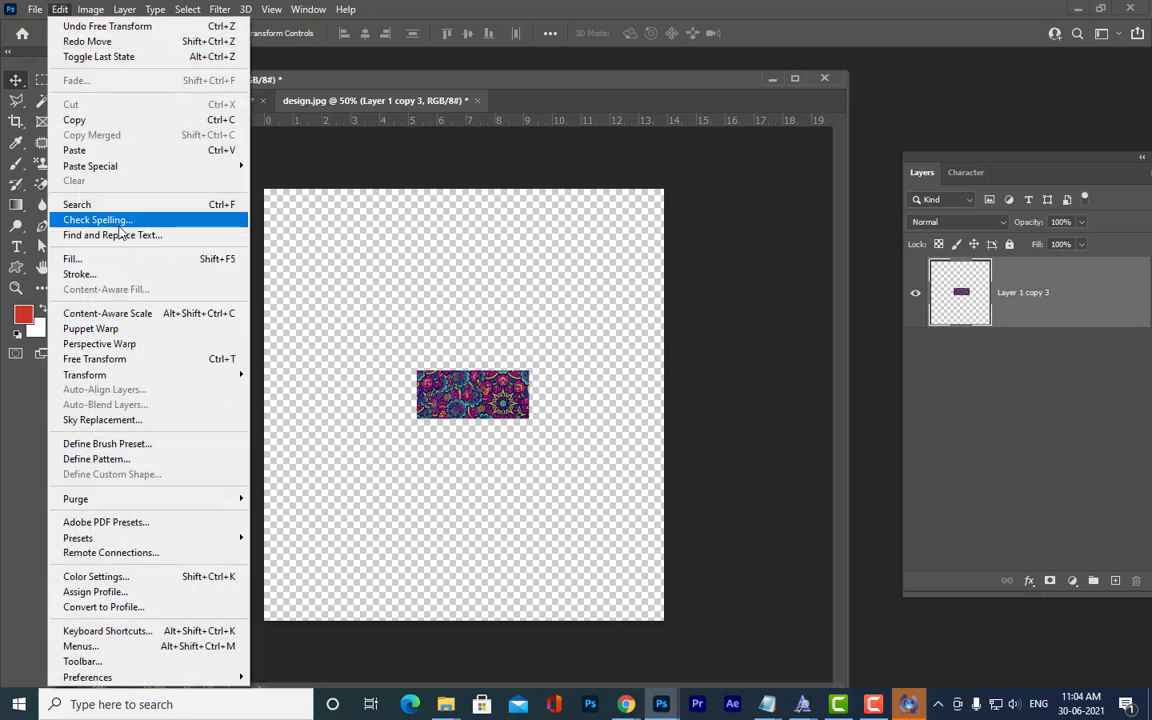
pyautogui.click(678, 313)
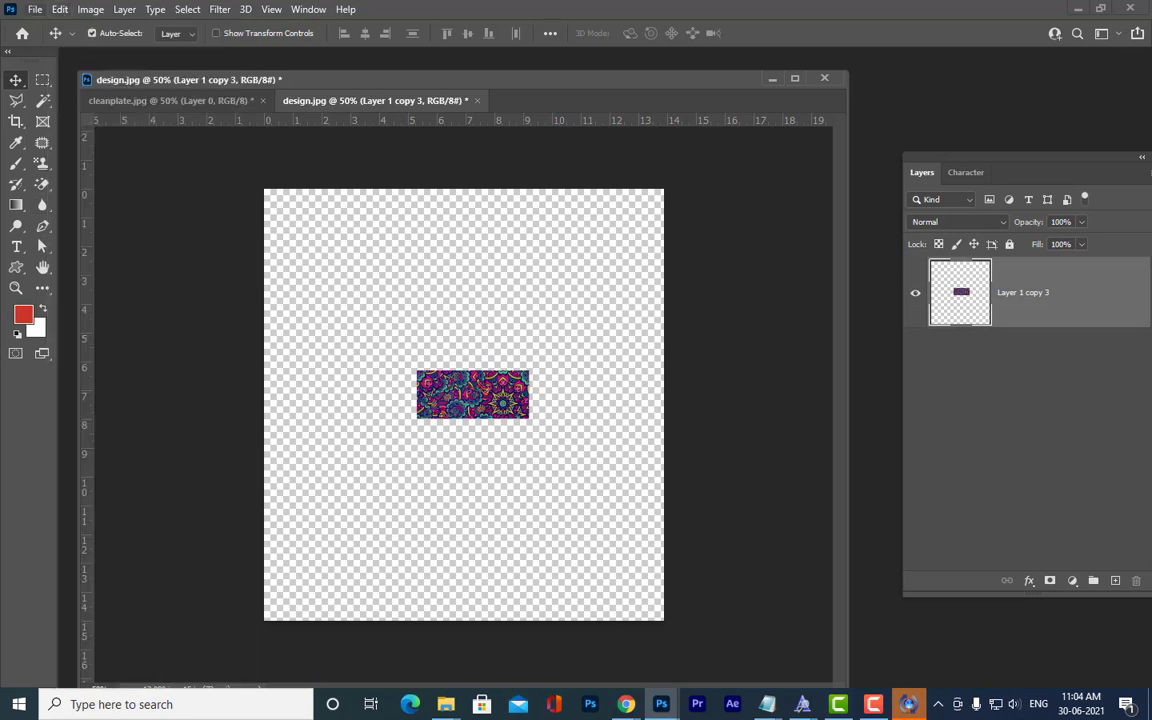
pyautogui.click(59, 9)
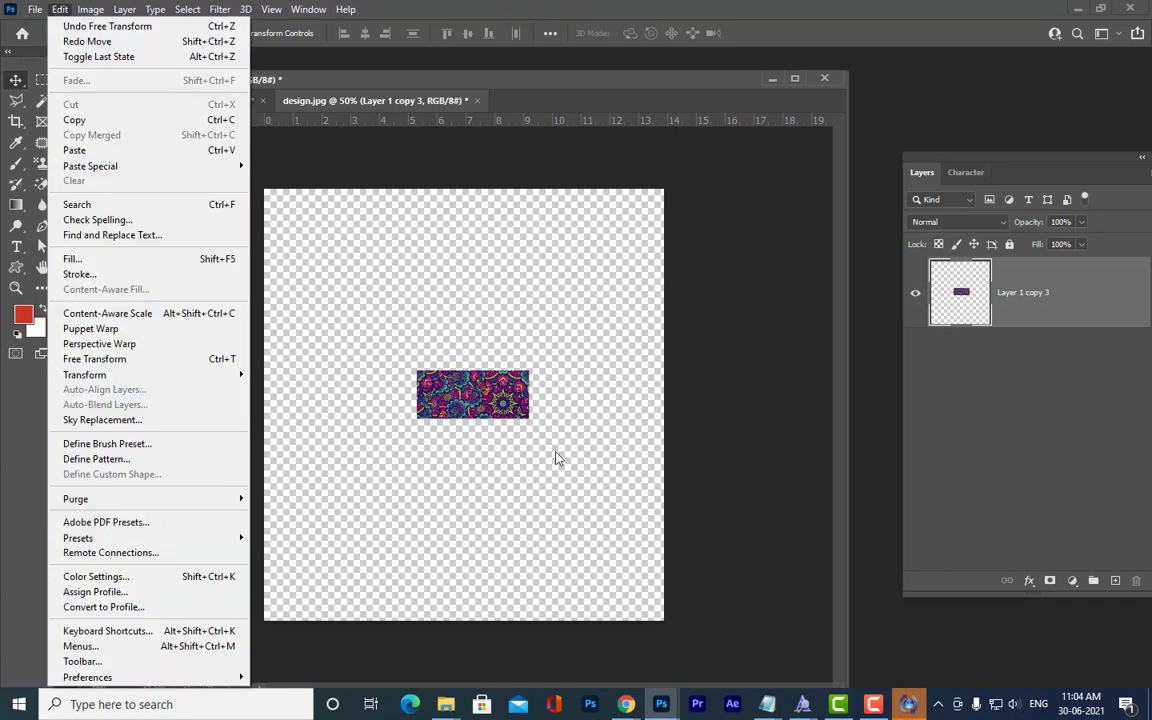
pyautogui.moveTo(565, 84); pyautogui.dragTo(596, 84)
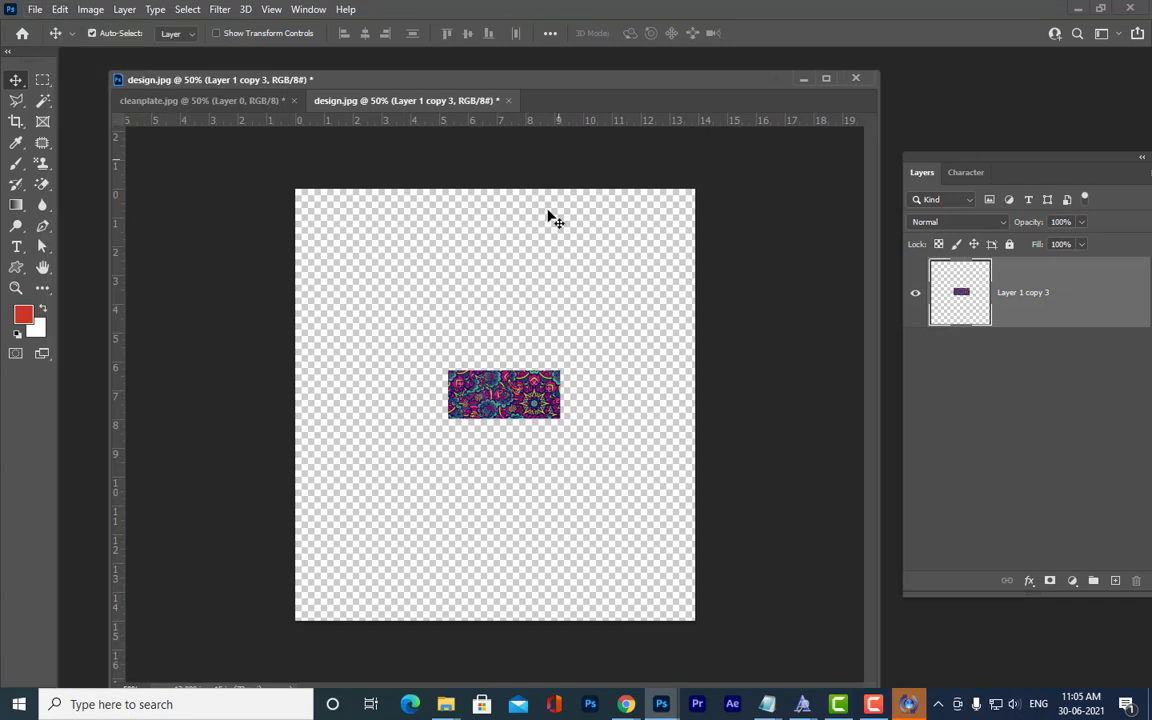
# Nudge the small pattern strip slightly up and left, leaving it untransformed and without an active selection.
pyautogui.moveTo(529, 402); pyautogui.dragTo(526, 395)
pyautogui.hotkey('ctrl', 't')
pyautogui.rightClick(524, 391)
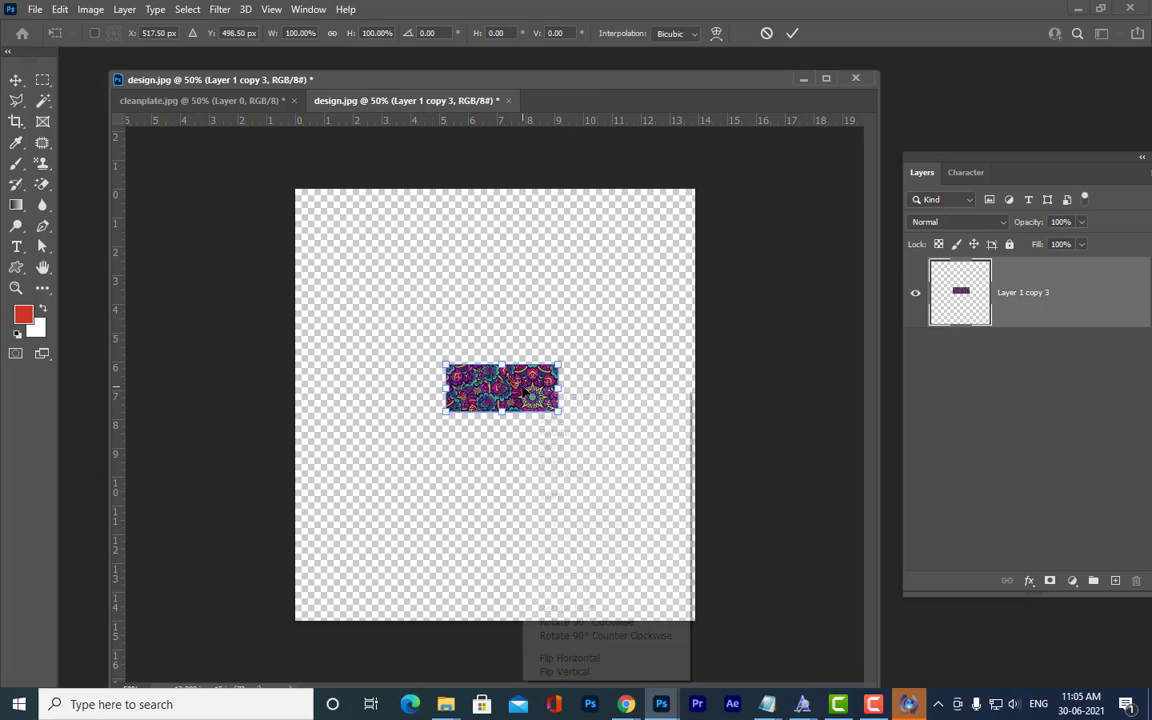
pyautogui.click(606, 328)
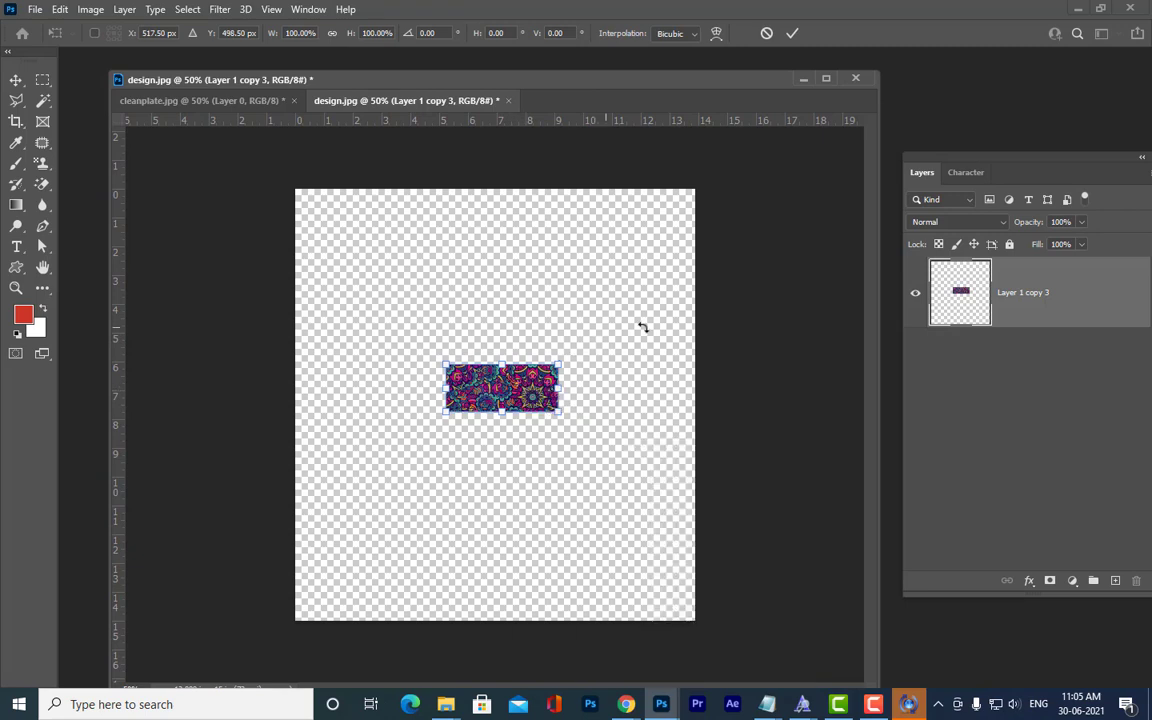
pyautogui.press('Return')
pyautogui.keyDown('ctrl'); pyautogui.click(967, 300); pyautogui.keyUp('ctrl')
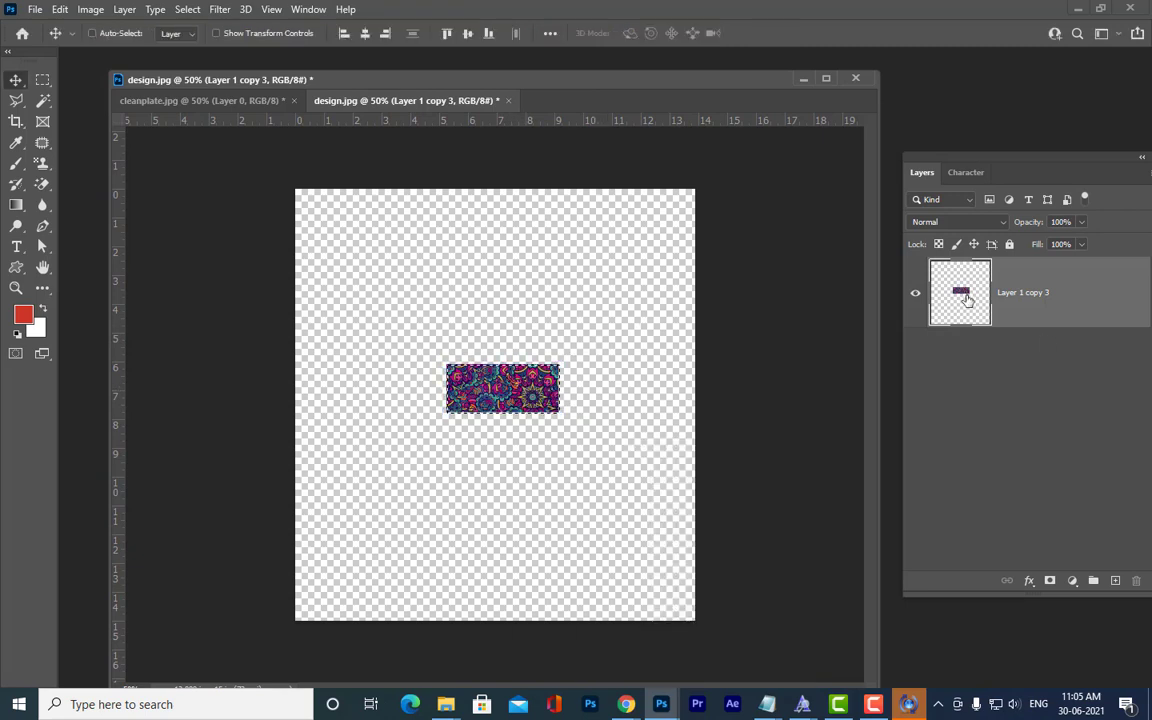
pyautogui.hotkey('ctrl', 'd')
# Try to Content-Aware Fill a selection of nearly the whole canvas into a new layer with Custom sampling, and deselect.
pyautogui.click(42, 81)
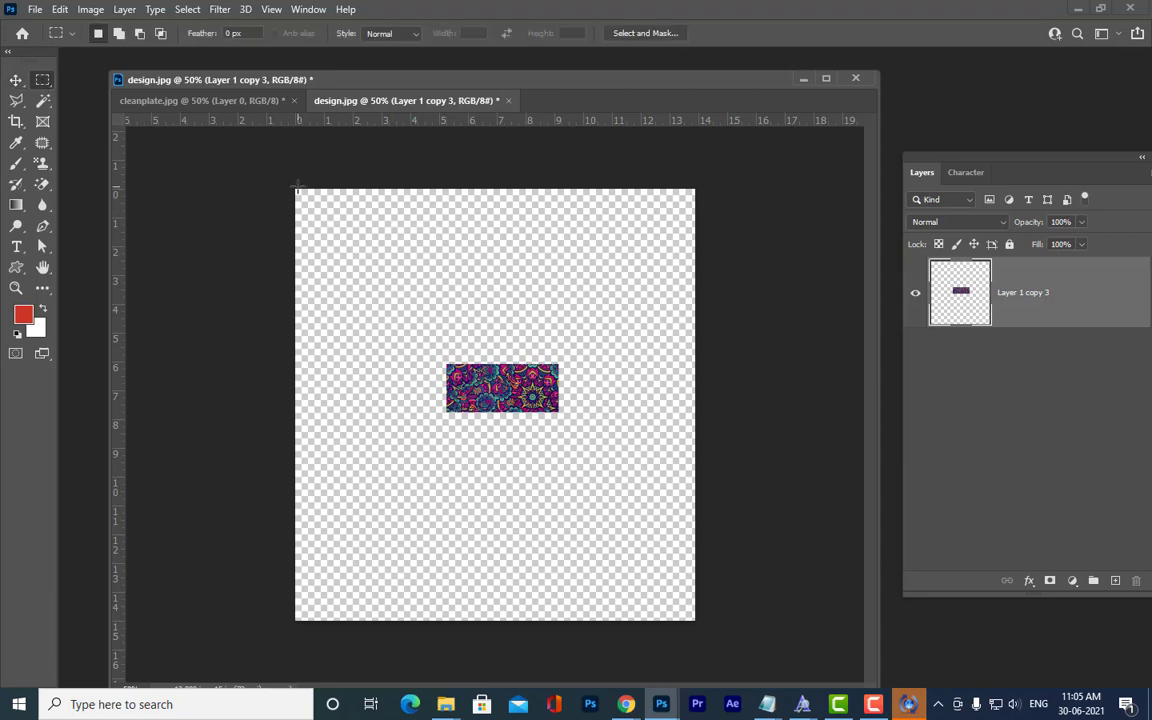
pyautogui.moveTo(297, 188); pyautogui.dragTo(733, 657)
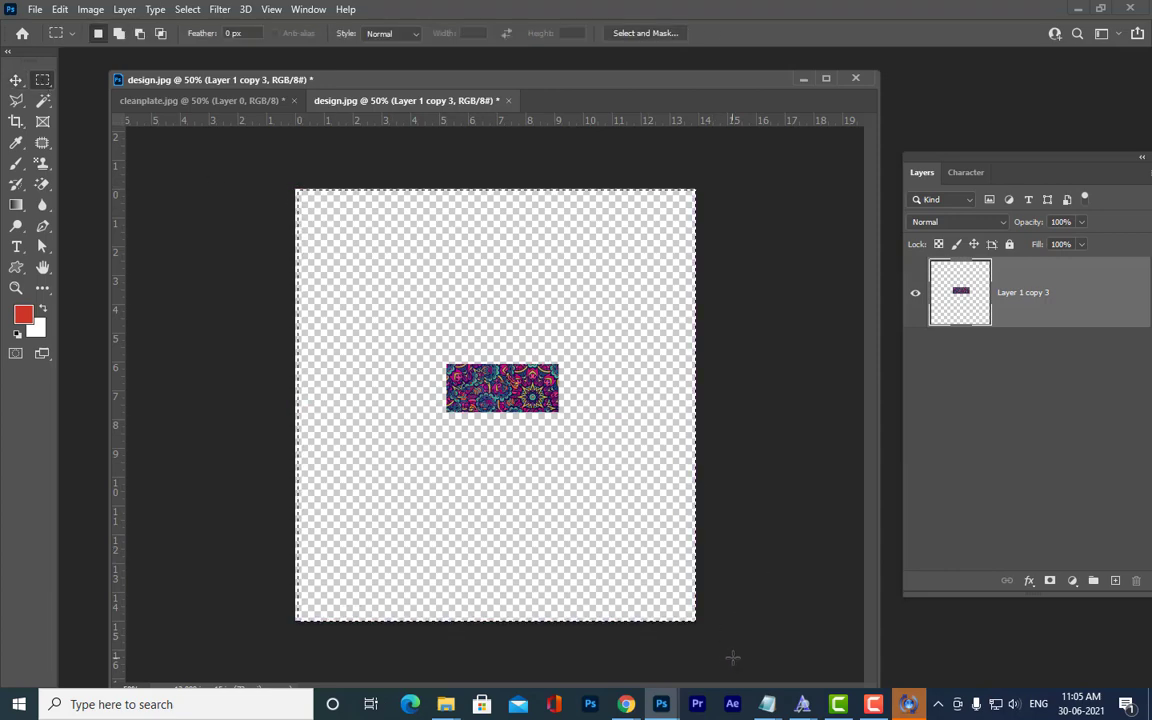
pyautogui.click(59, 9)
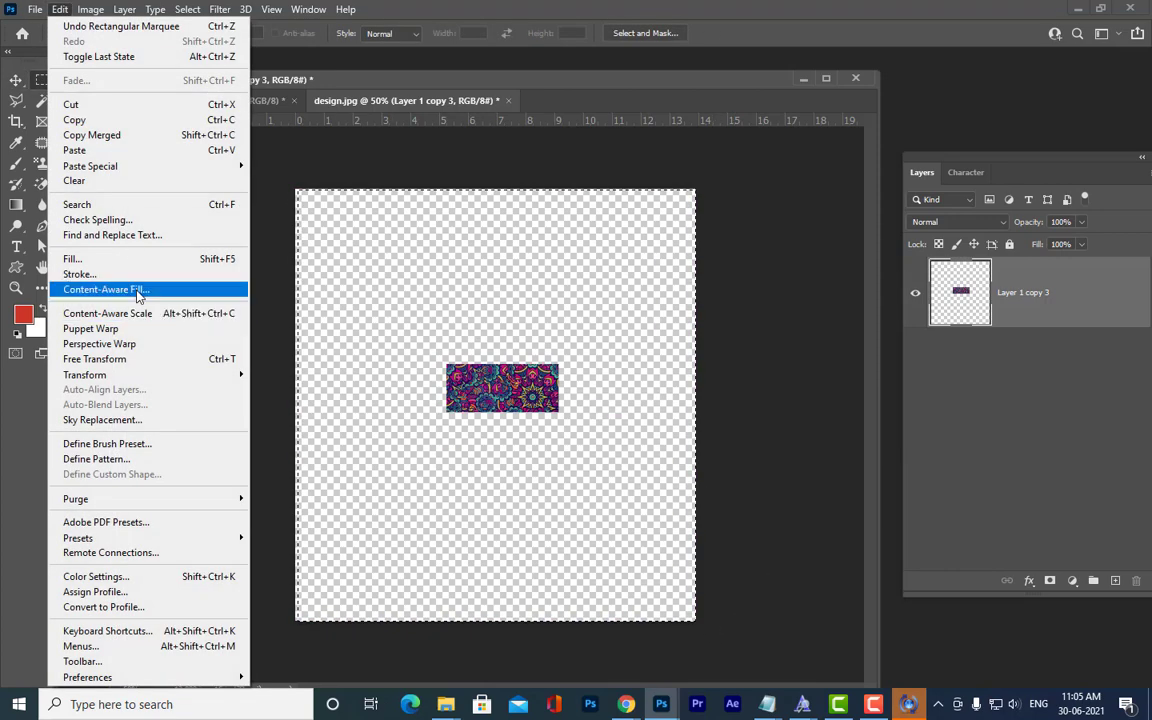
pyautogui.click(139, 290)
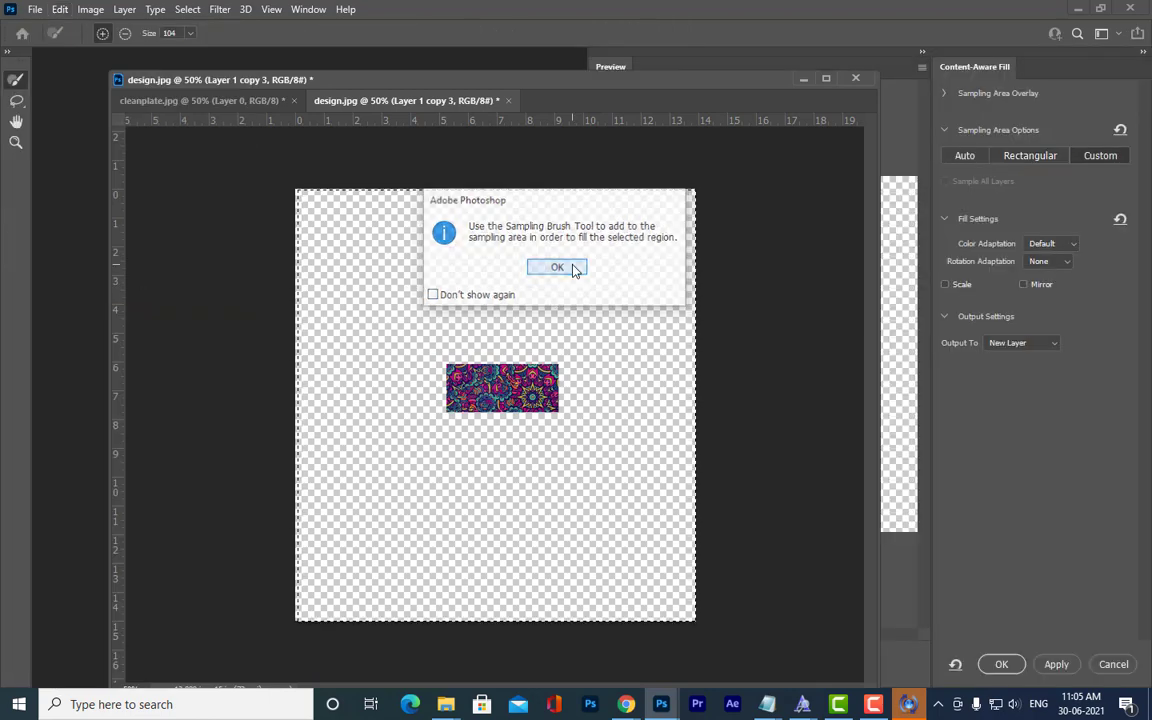
pyautogui.click(556, 267)
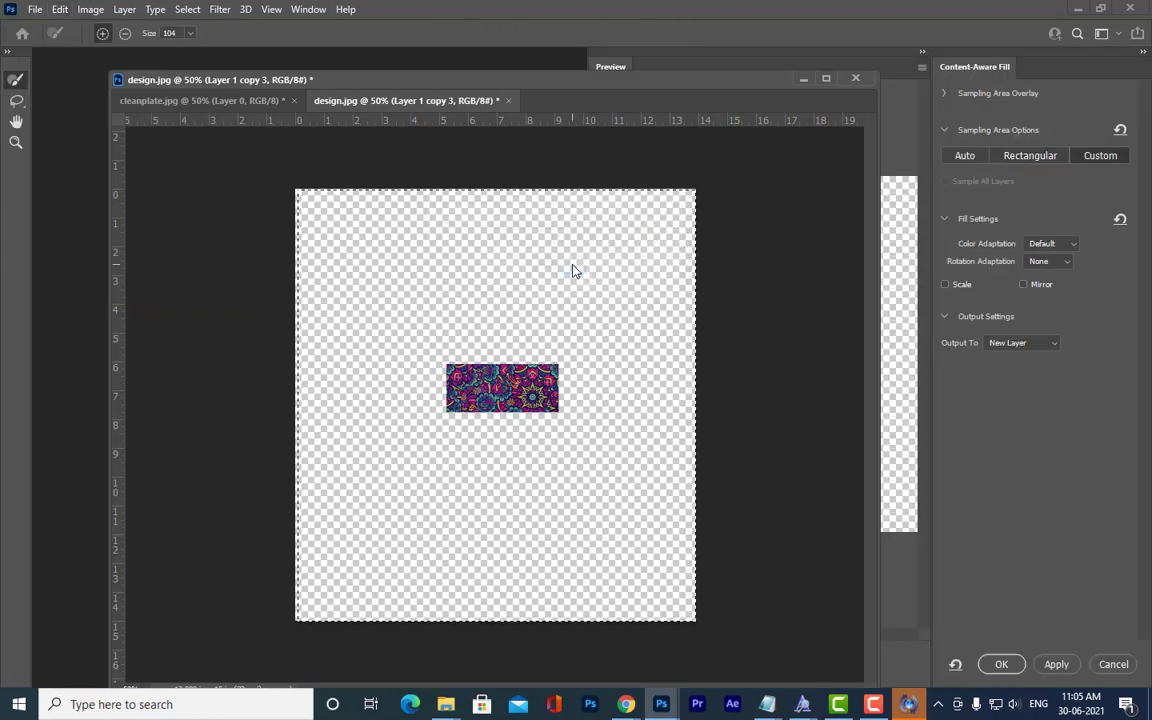
pyautogui.click(499, 222)
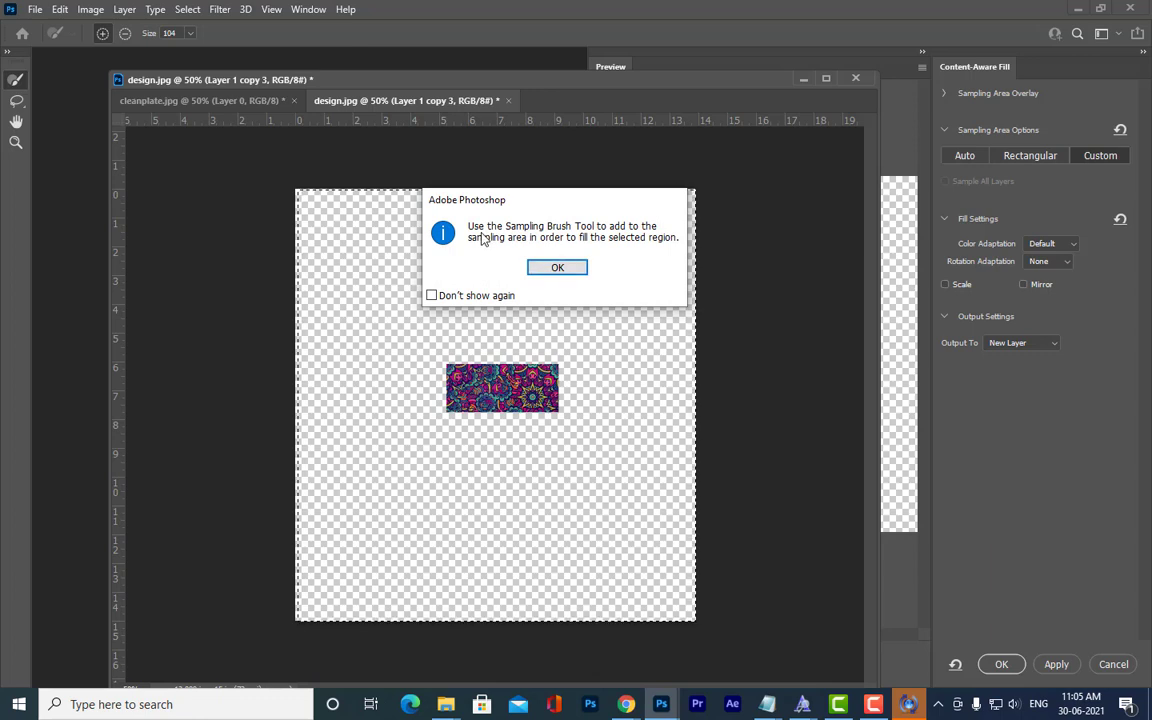
pyautogui.click(553, 272)
pyautogui.moveTo(508, 330)
pyautogui.mouseDown()
pyautogui.moveTo(498, 368)
pyautogui.moveTo(562, 352)
pyautogui.mouseUp()
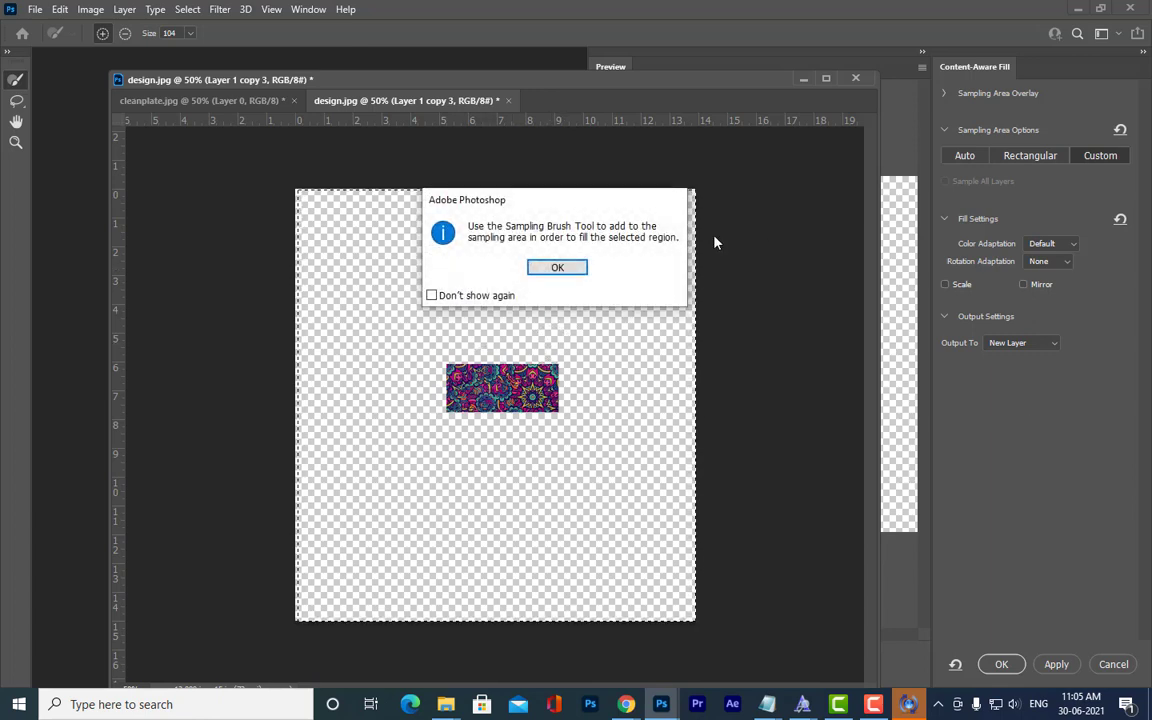
pyautogui.click(557, 267)
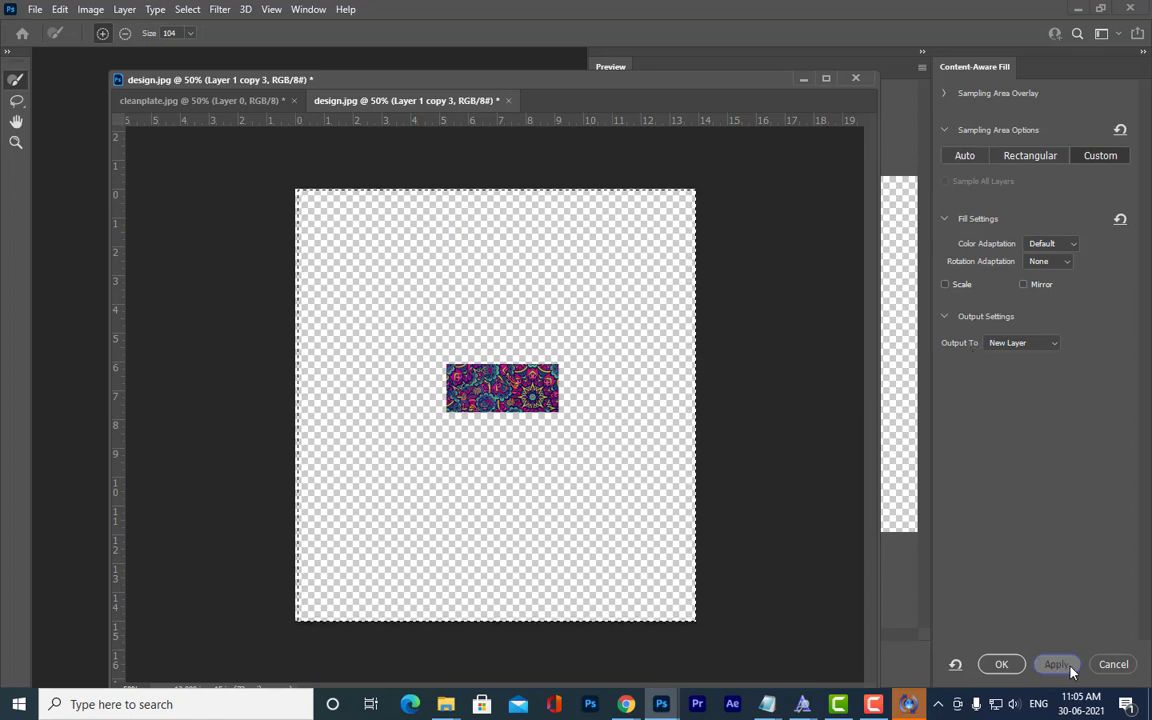
pyautogui.click(1001, 664)
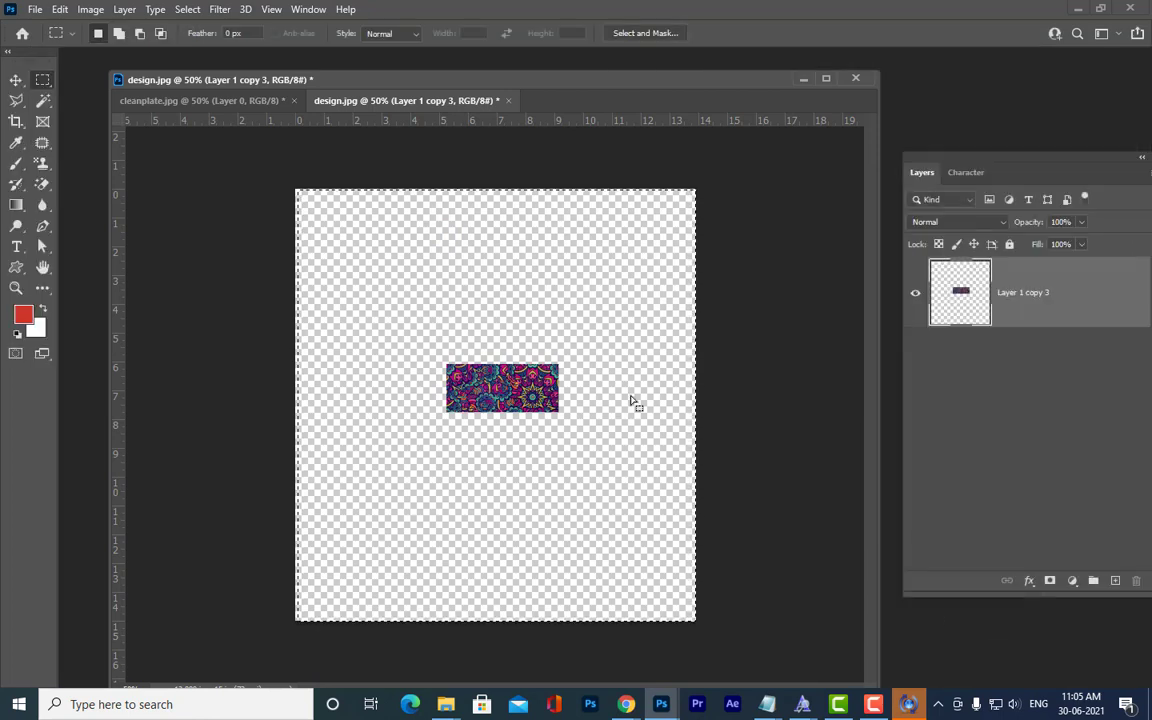
pyautogui.hotkey('ctrl', 'd')
# Enlarge the pattern strip about its centre to about 11.36 in wide and 5.22 in high.
pyautogui.press('v')
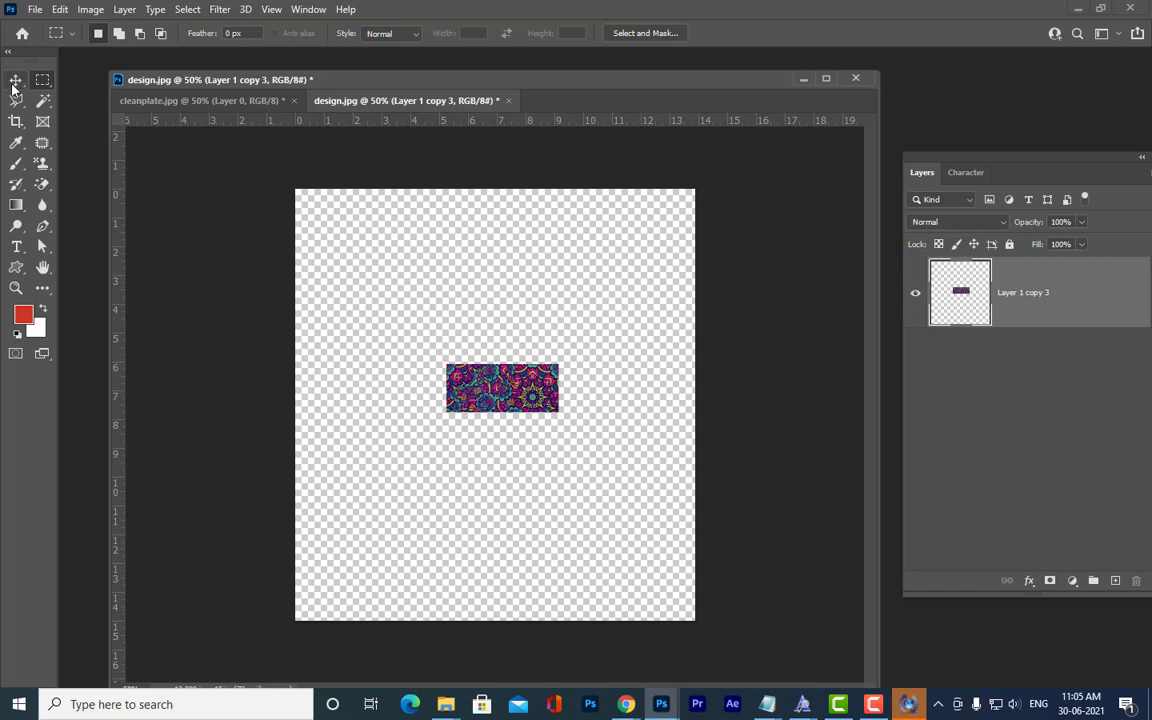
pyautogui.hotkey('ctrl', 't')
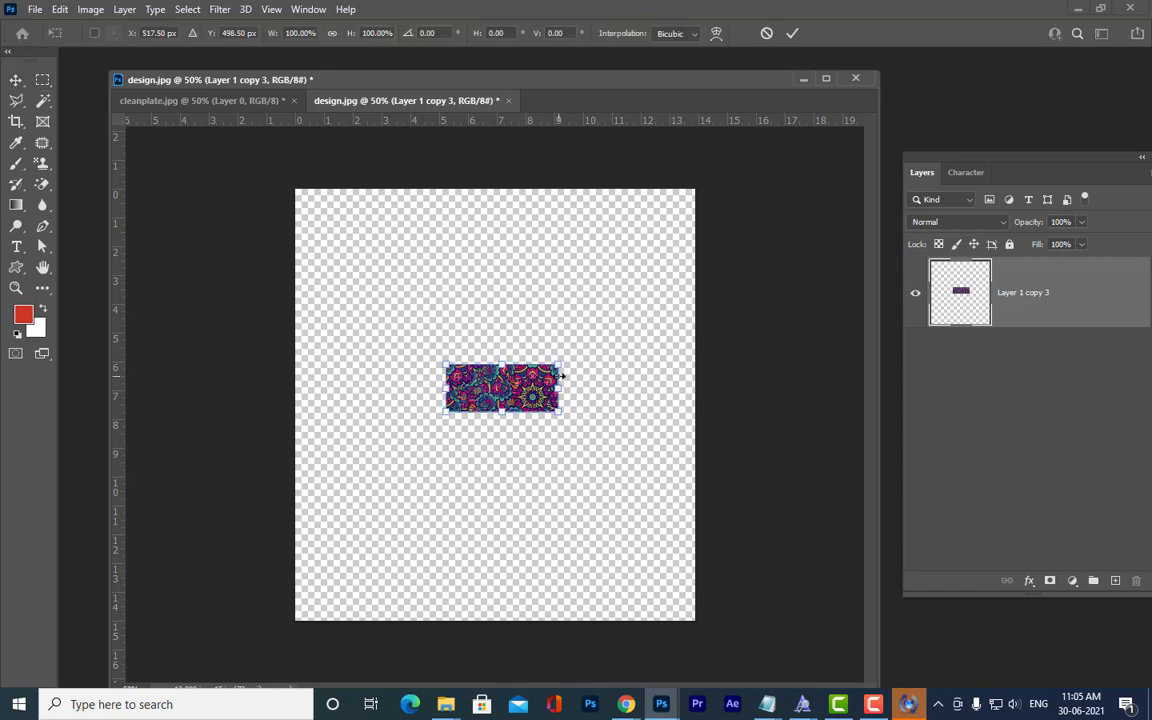
pyautogui.moveTo(563, 363); pyautogui.dragTo(667, 316)
pyautogui.moveTo(502, 459); pyautogui.dragTo(504, 466)
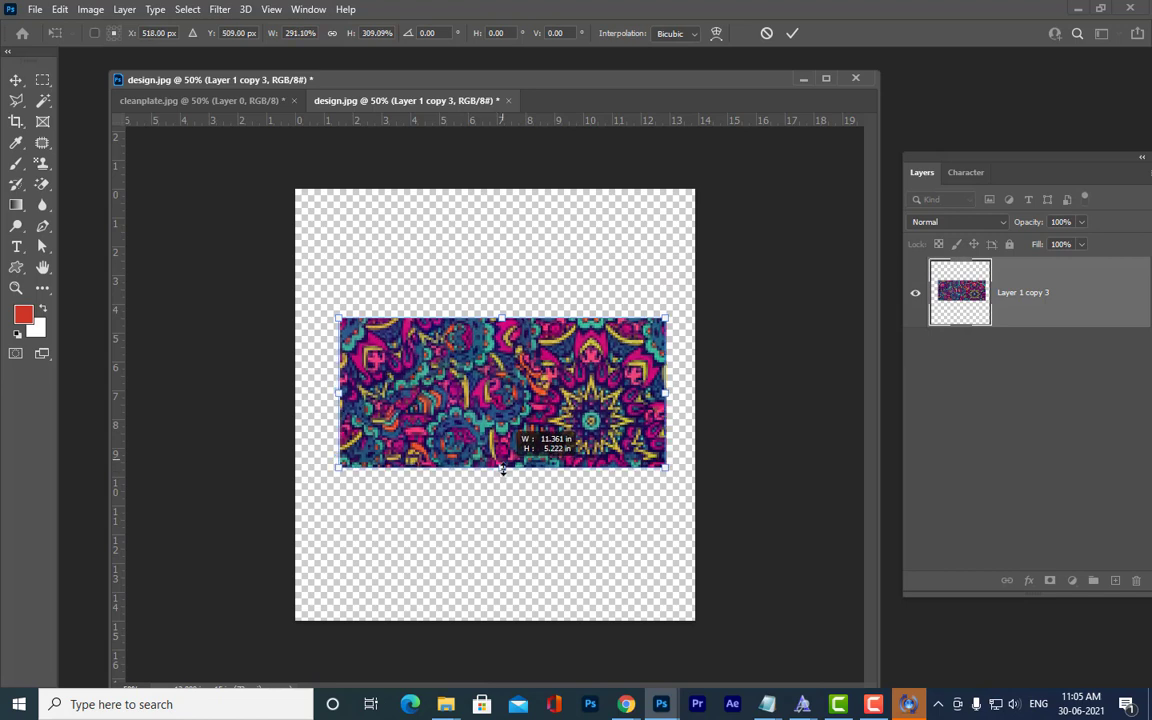
pyautogui.press('Return')
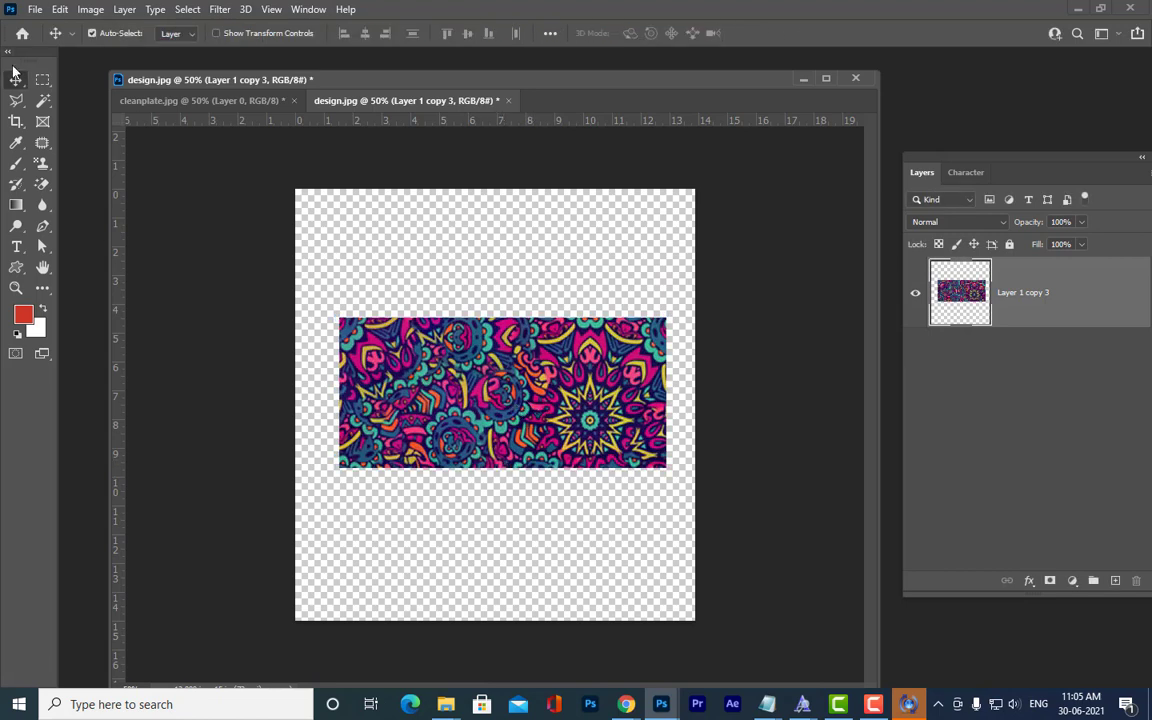
# Select the upper canvas area overlapping the top edge of the pattern strip and start Content-Aware Fill on it.
pyautogui.click(42, 79)
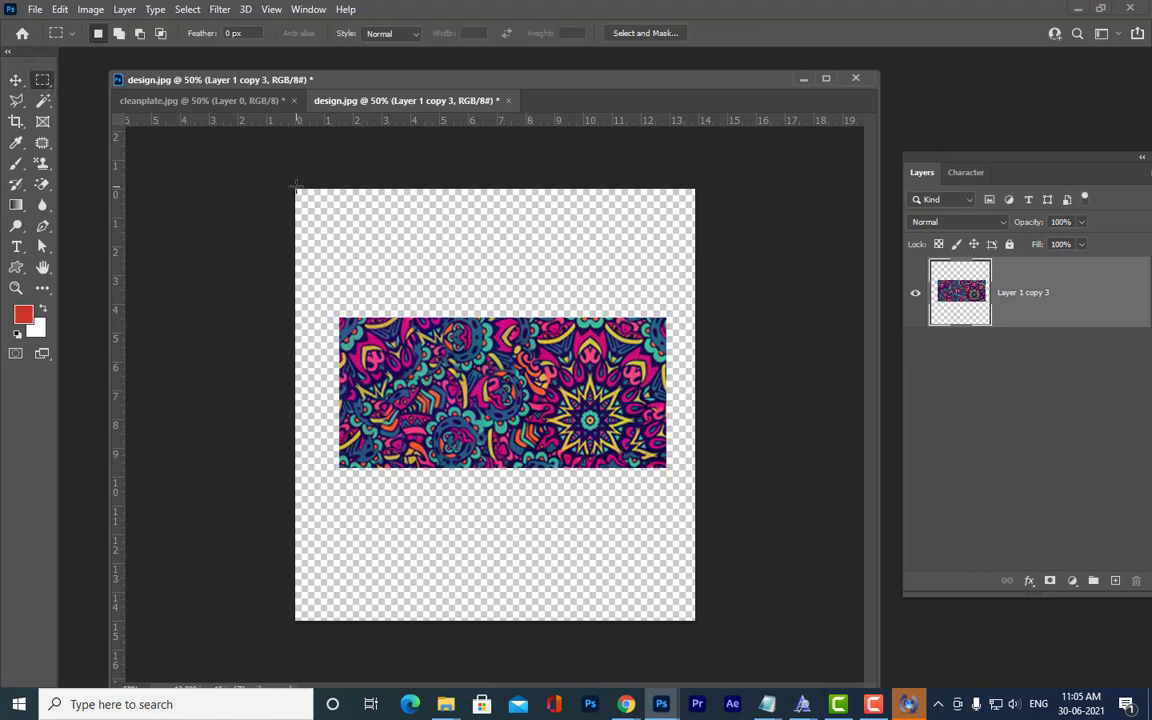
pyautogui.moveTo(296, 186); pyautogui.dragTo(700, 361)
pyautogui.click(60, 9)
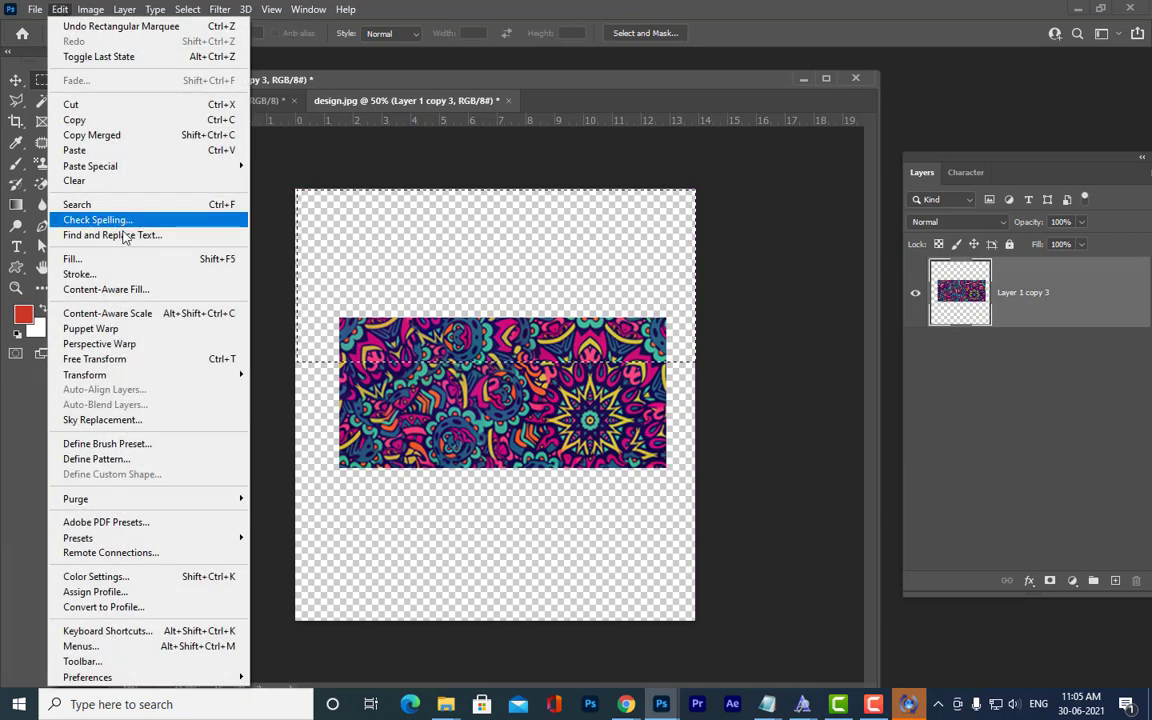
pyautogui.click(120, 288)
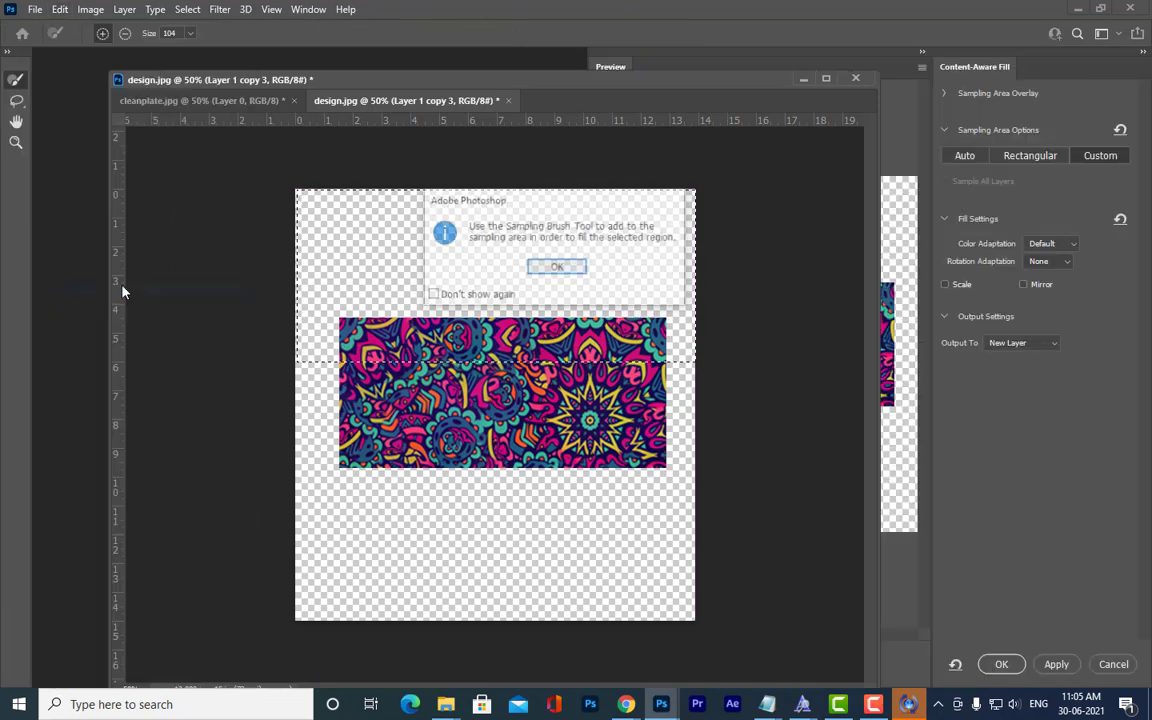
pyautogui.click(556, 266)
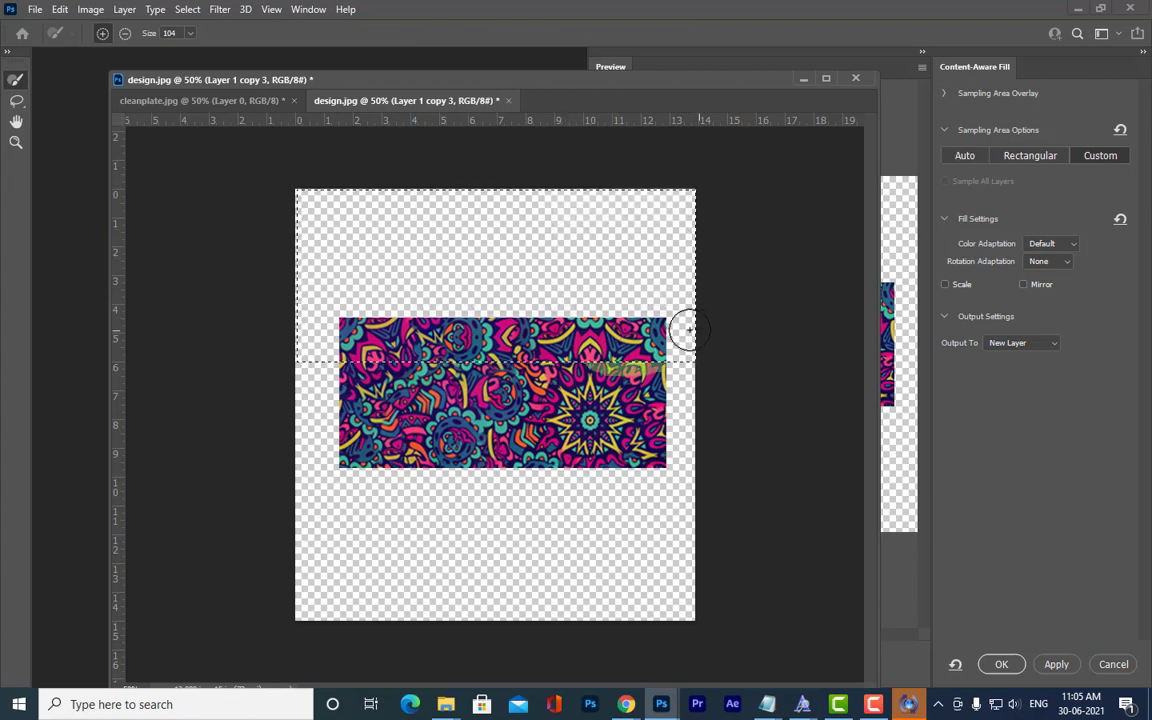
# Paint a trial sampling area over the pattern's right part, reset it, and set the sampling overlay opacity to 57%.
pyautogui.moveTo(666, 338)
pyautogui.mouseDown()
pyautogui.moveTo(754, 400)
pyautogui.moveTo(677, 403)
pyautogui.moveTo(622, 377)
pyautogui.moveTo(710, 360)
pyautogui.mouseUp()
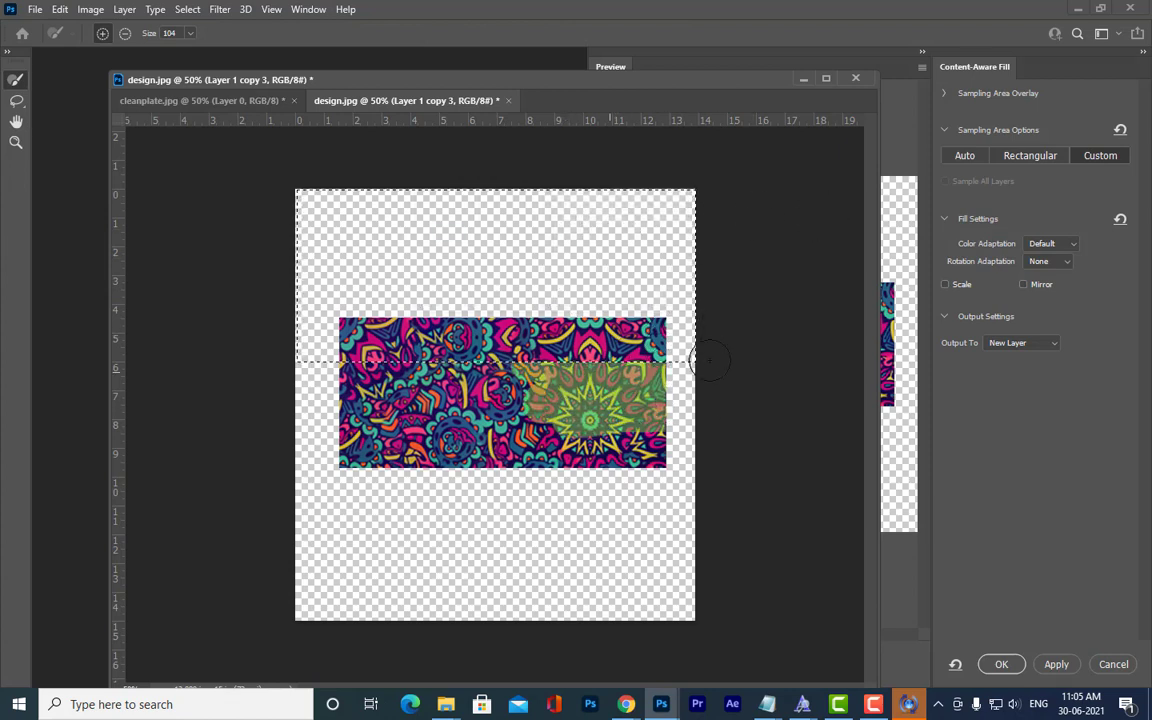
pyautogui.click(1120, 130)
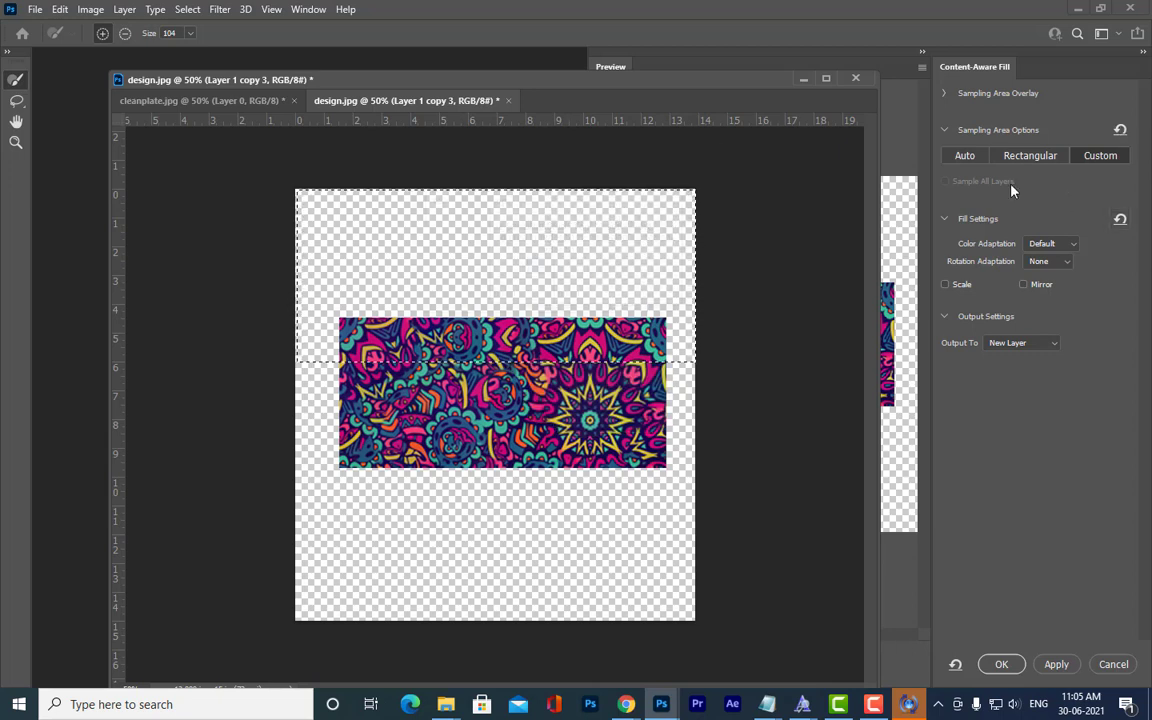
pyautogui.click(943, 94)
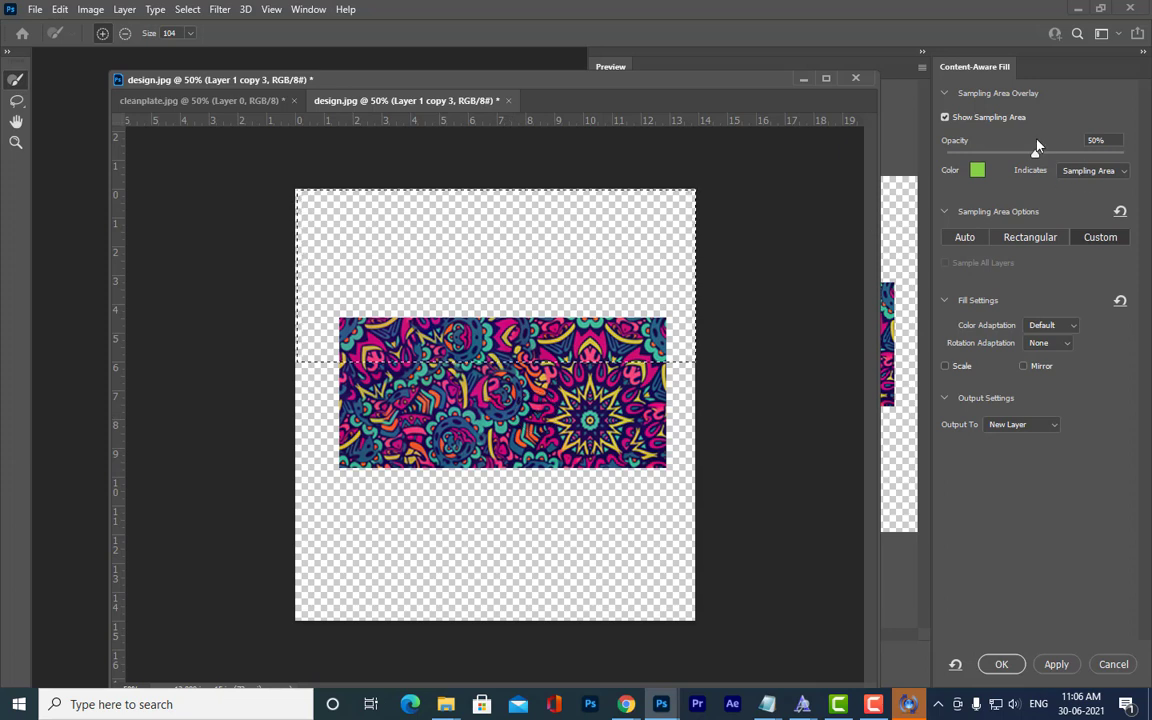
pyautogui.moveTo(959, 153); pyautogui.dragTo(1047, 153)
pyautogui.click(1121, 171)
pyautogui.click(1121, 171)
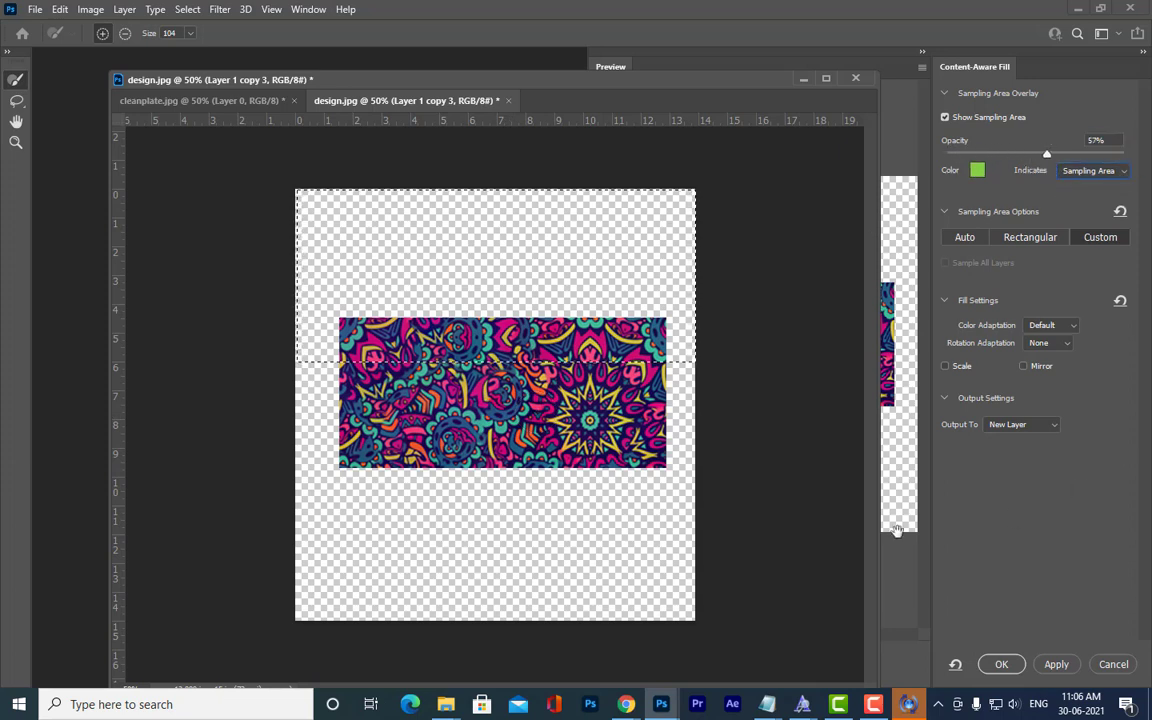
# Content-Aware Fill the selected upper canvas area into a new layer with Rectangular sampling, and deselect.
pyautogui.click(1010, 239)
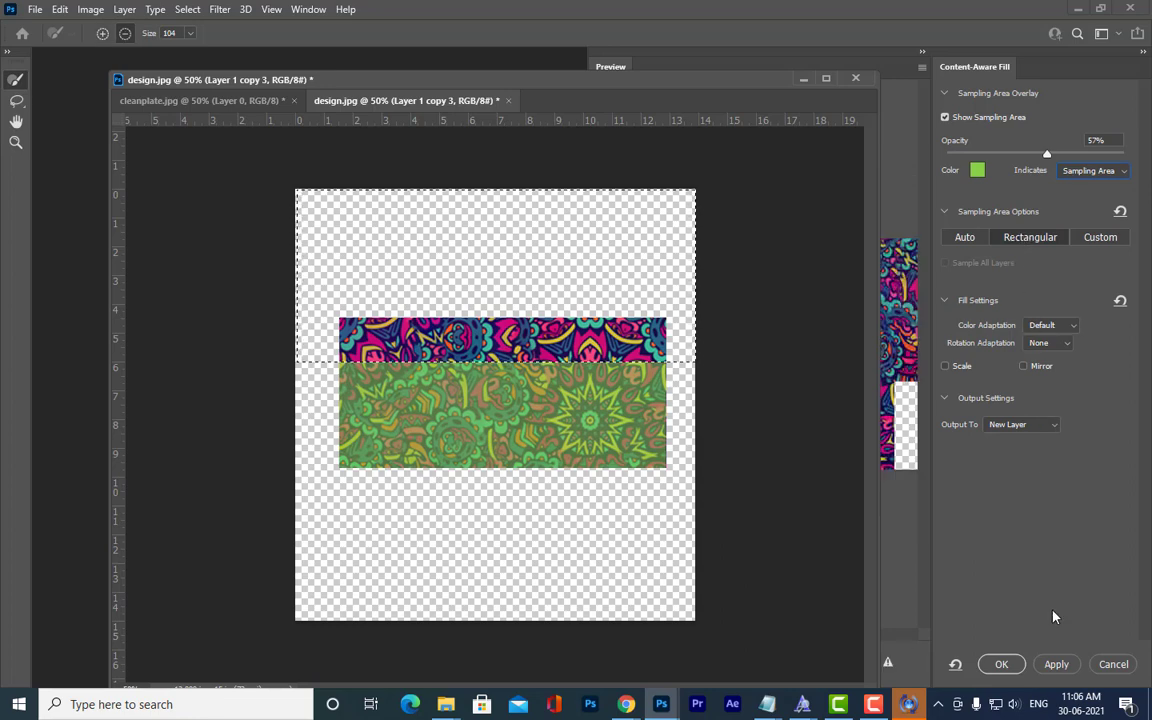
pyautogui.click(1054, 665)
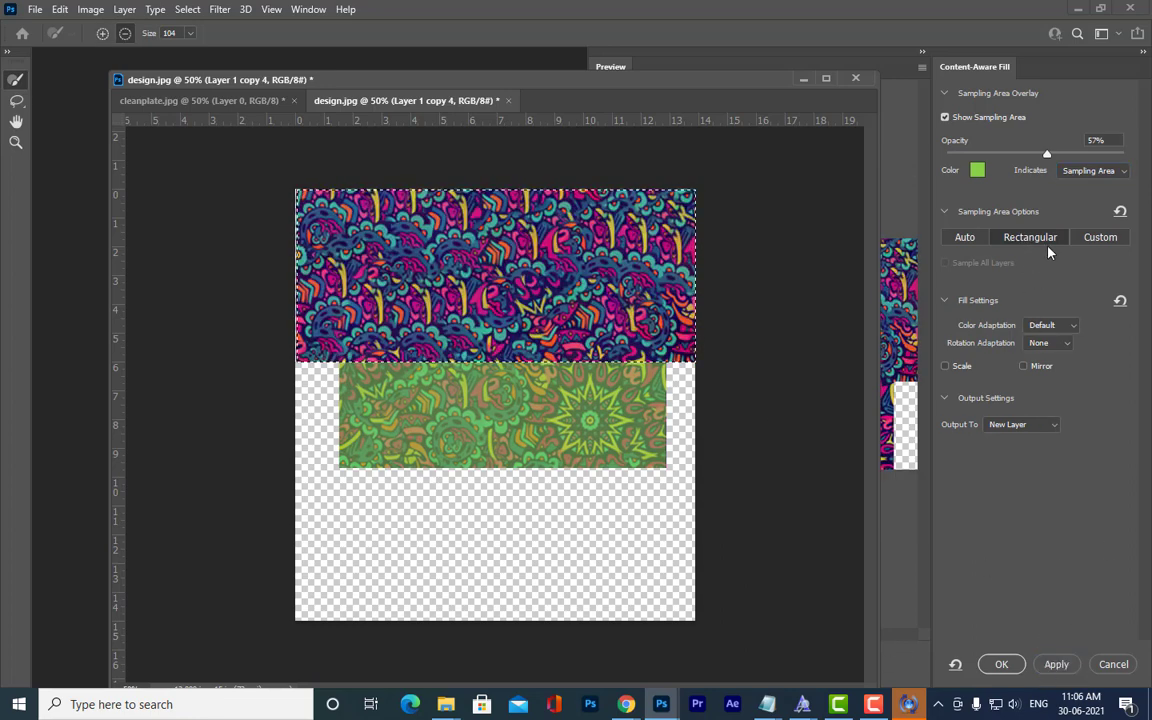
pyautogui.click(1001, 664)
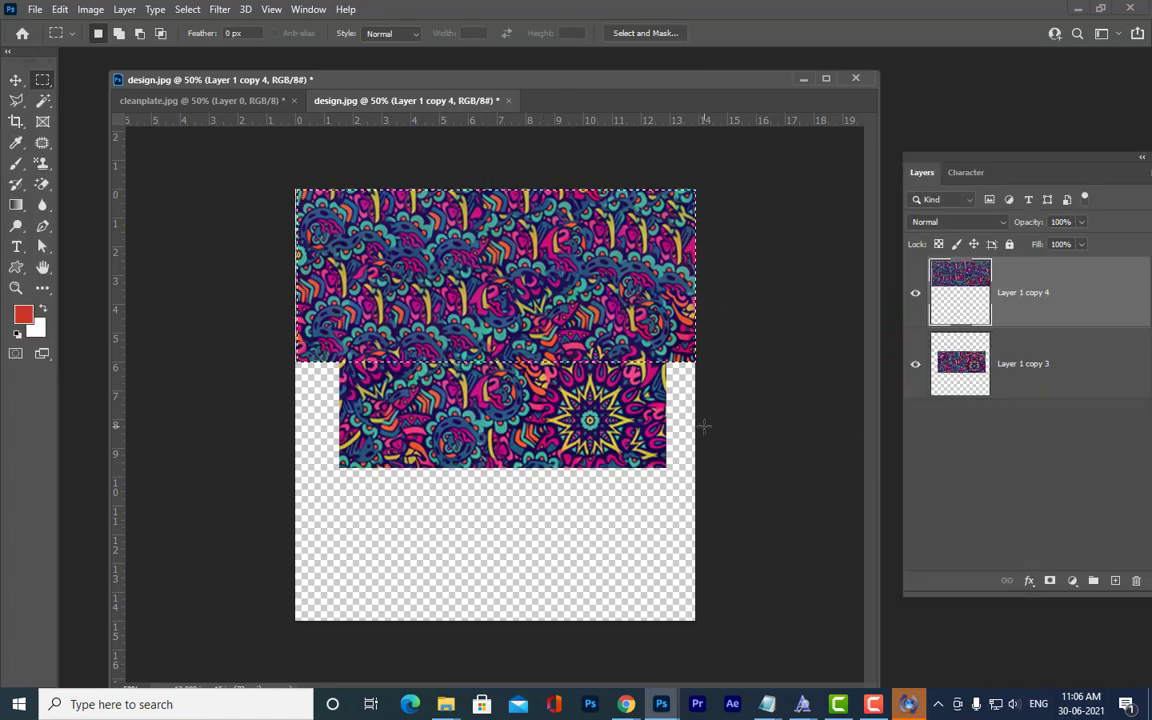
pyautogui.hotkey('ctrl', 'd')
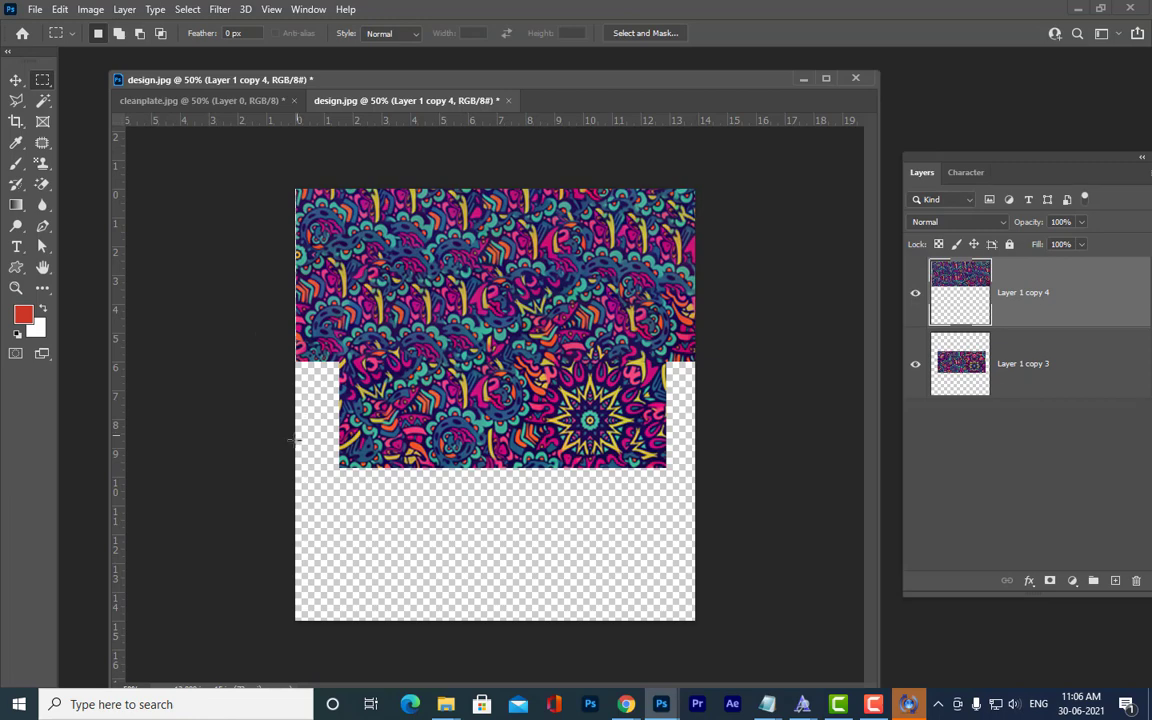
# Select the lower canvas area overlapping the pattern strip's bottom and Content-Aware Fill it into a new layer with Rectangular sampling, overlay opacity 58%.
pyautogui.moveTo(290, 422); pyautogui.dragTo(694, 621)
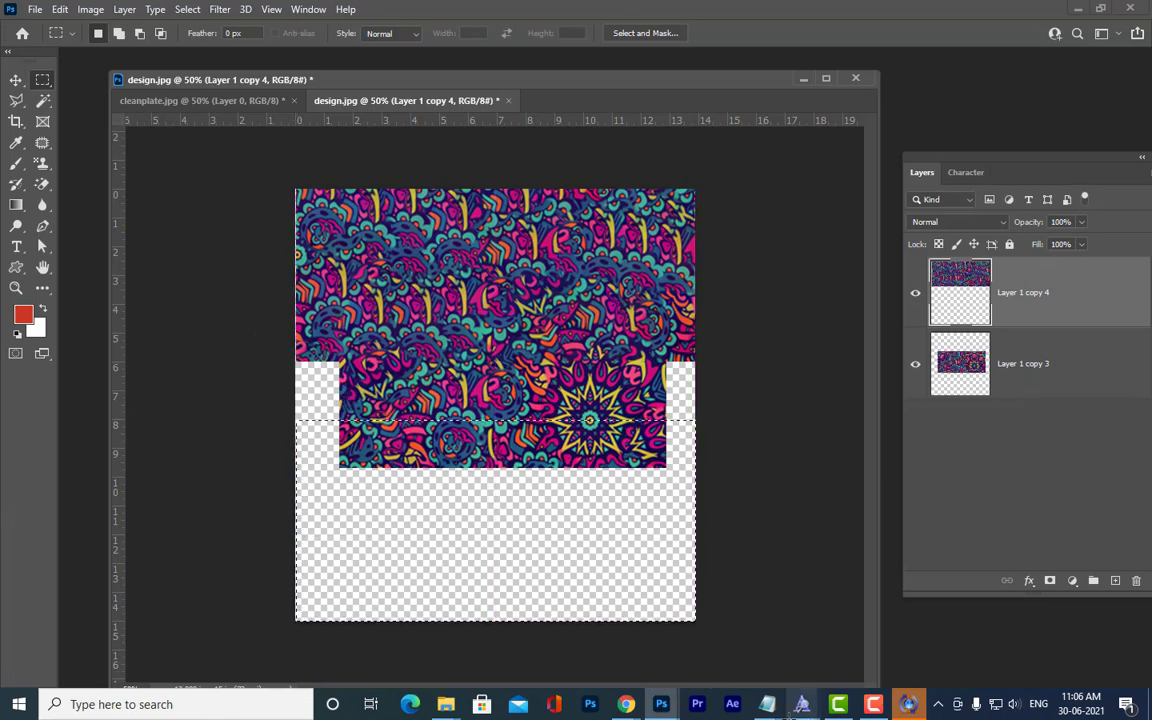
pyautogui.moveTo(802, 704)
pyautogui.click(60, 9)
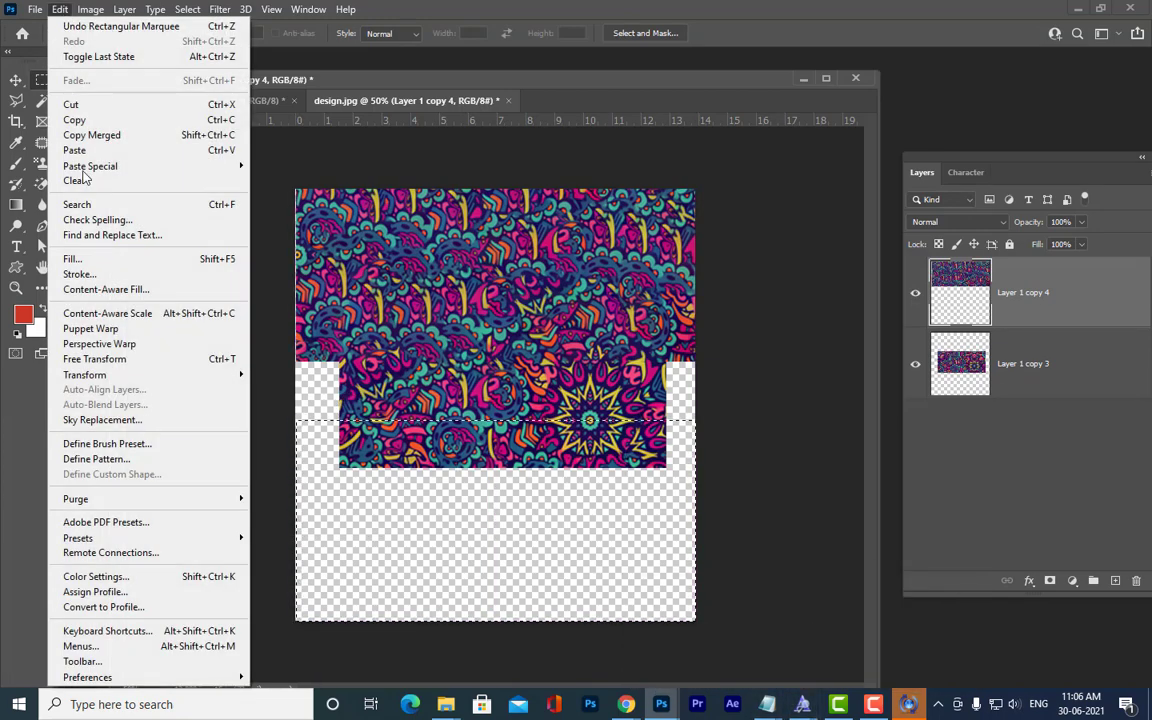
pyautogui.click(104, 290)
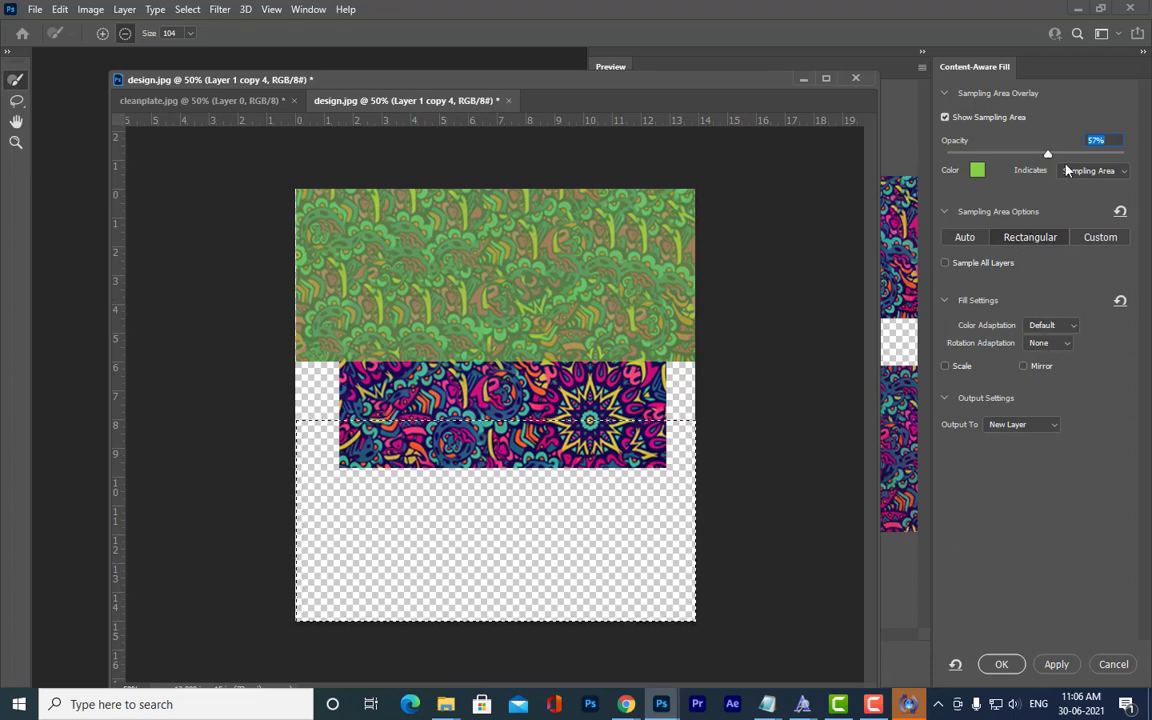
pyautogui.moveTo(1048, 156)
pyautogui.mouseDown()
pyautogui.moveTo(1084, 157)
pyautogui.moveTo(1049, 160)
pyautogui.mouseUp()
pyautogui.click(1063, 665)
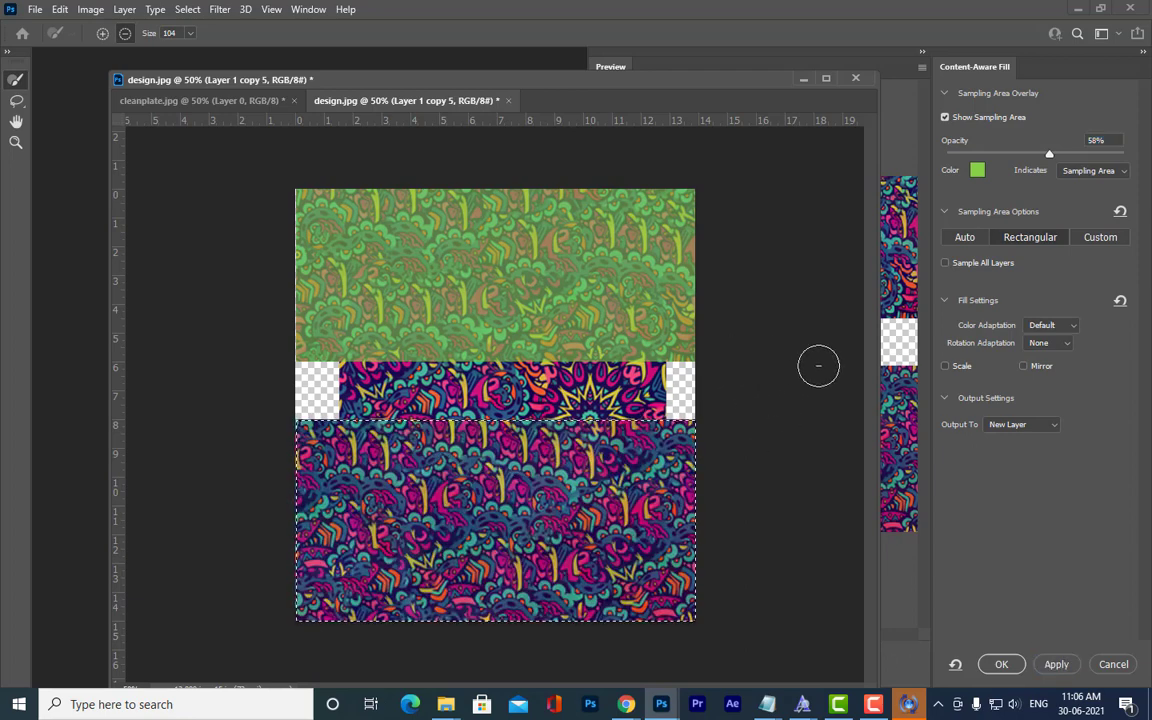
pyautogui.click(1001, 665)
# Select the full-width middle band covering both transparent gaps, Content-Aware Fill it into a new layer with Rectangular sampling, and deselect.
pyautogui.moveTo(254, 341); pyautogui.dragTo(758, 471)
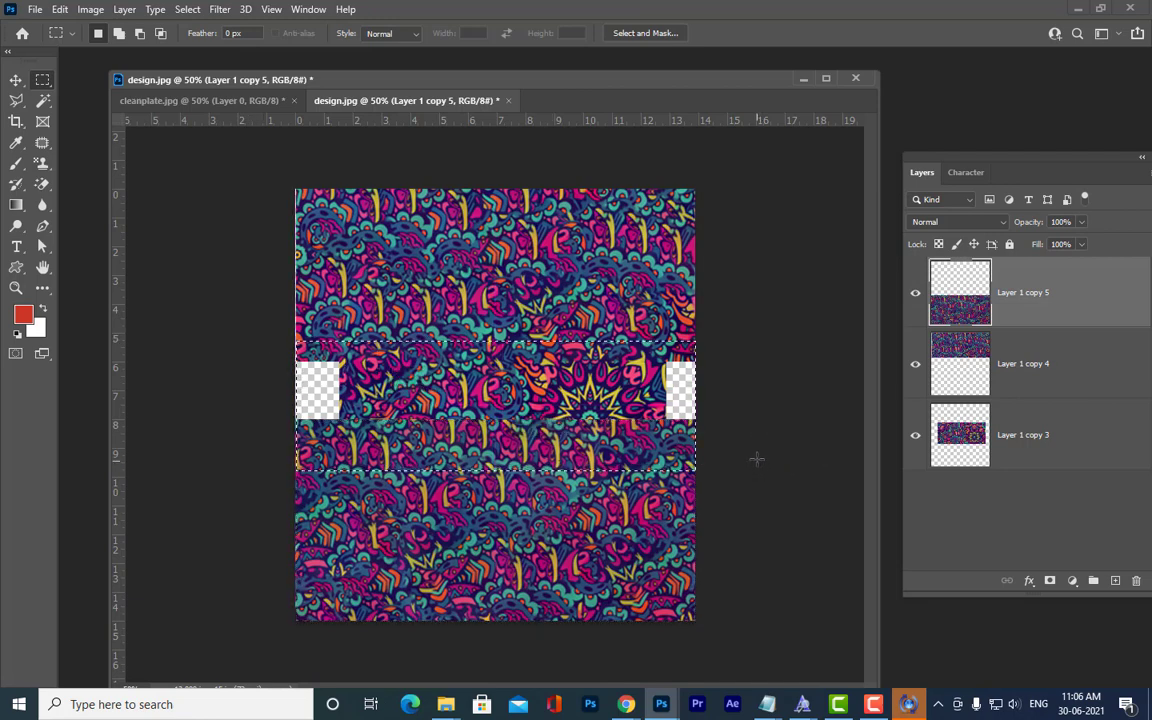
pyautogui.click(58, 10)
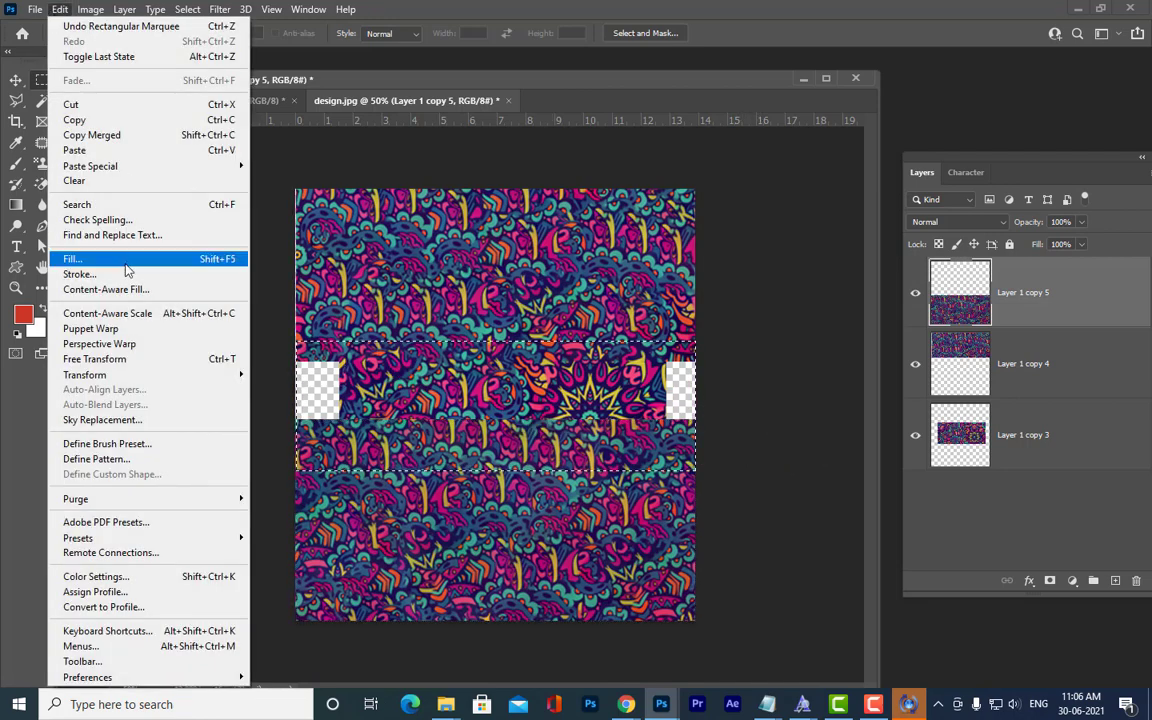
pyautogui.click(125, 289)
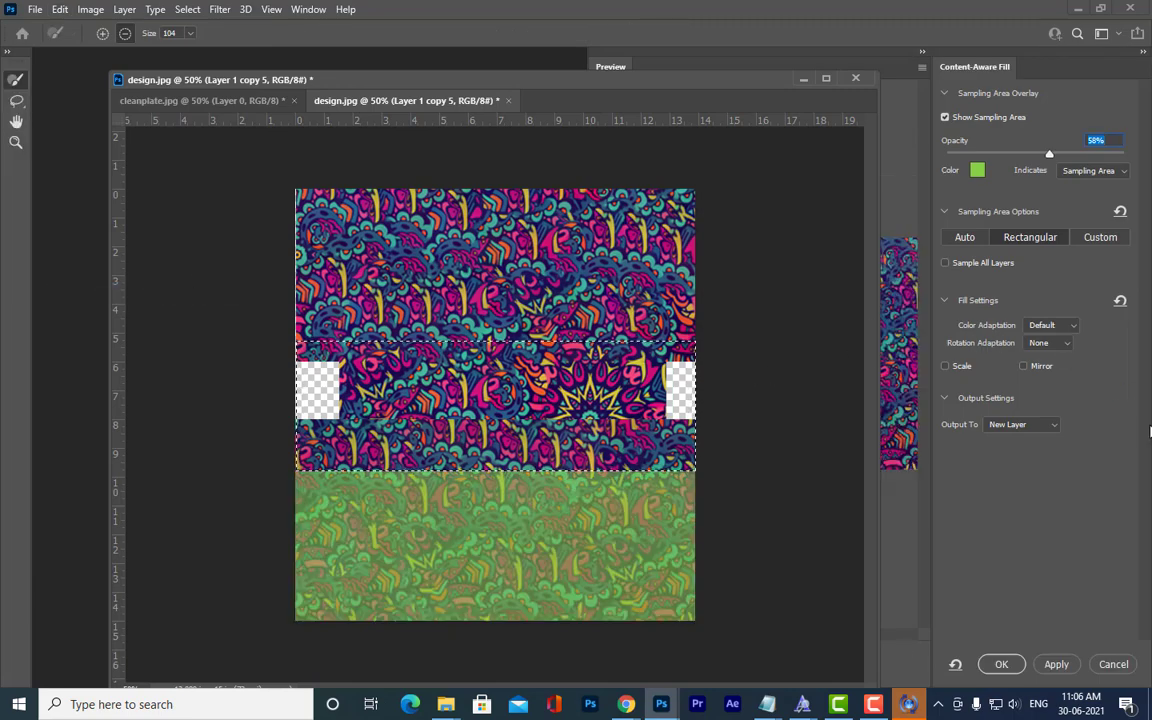
pyautogui.click(1058, 664)
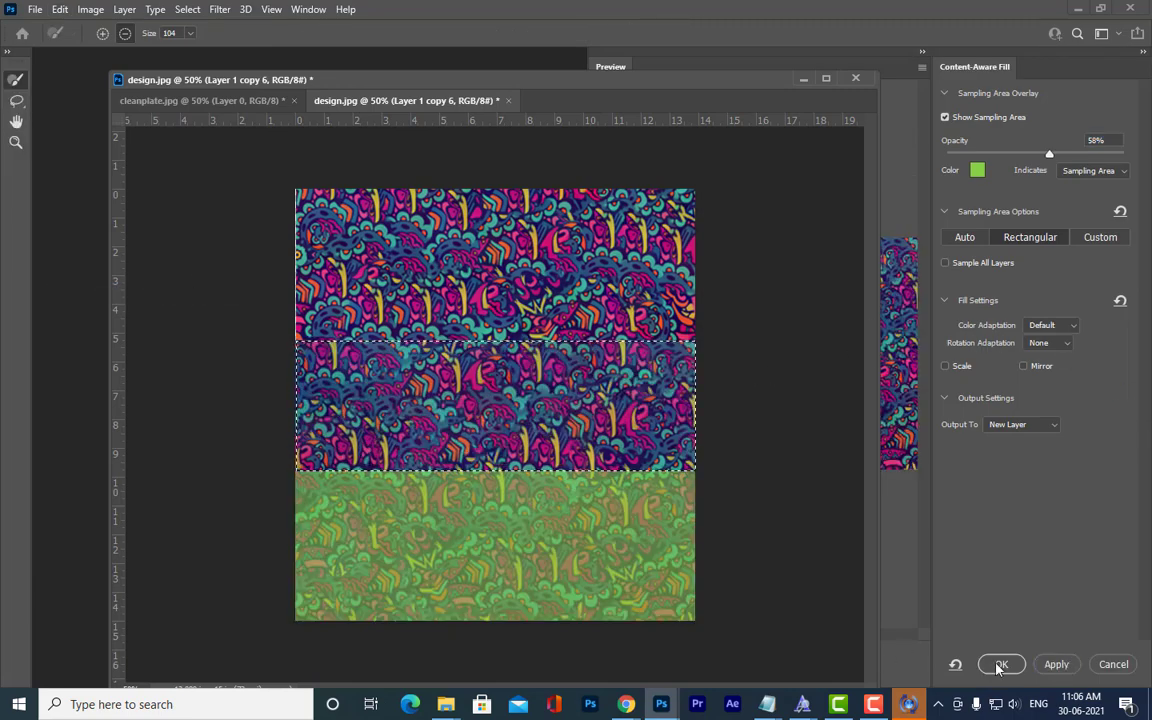
pyautogui.click(1003, 664)
pyautogui.hotkey('ctrl', 'd')
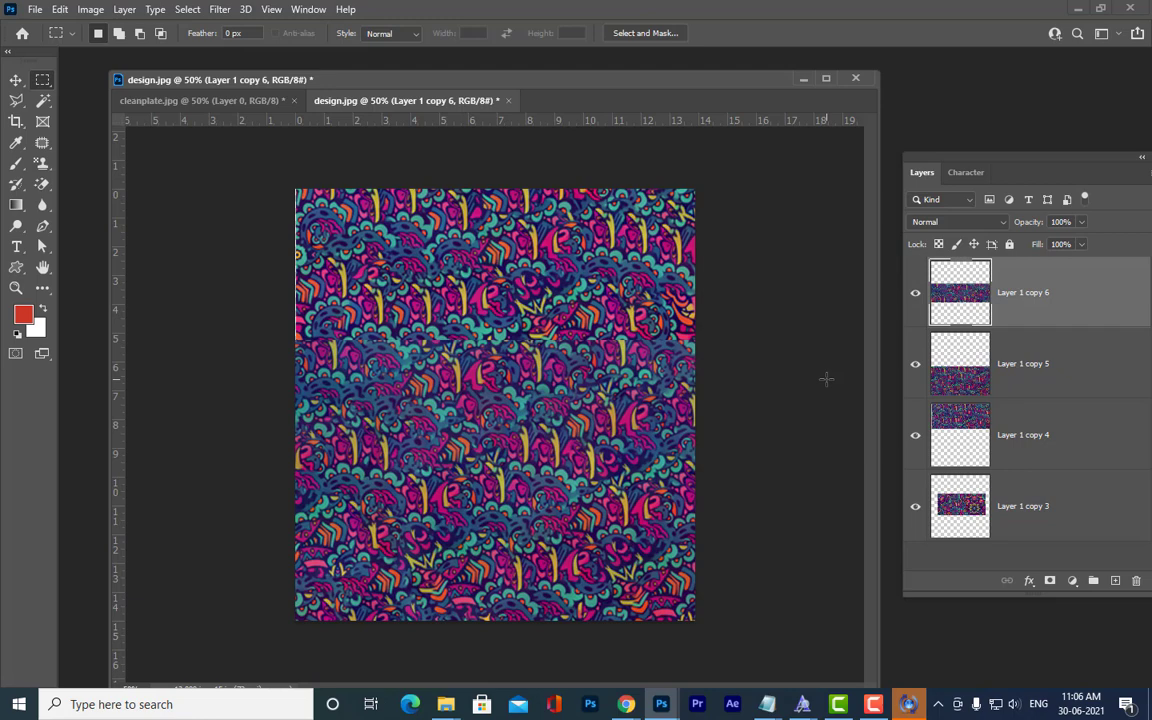
# Close design.jpg without saving and reposition the cleanplate.jpg window slightly lower.
pyautogui.click(508, 101)
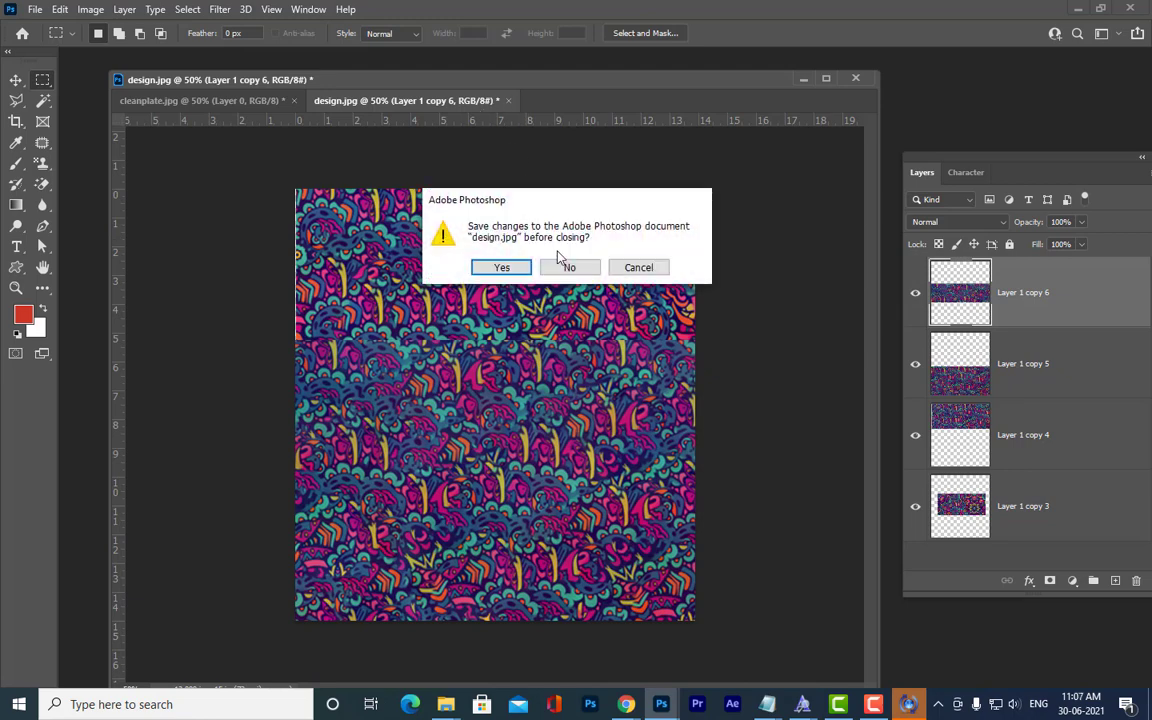
pyautogui.click(570, 266)
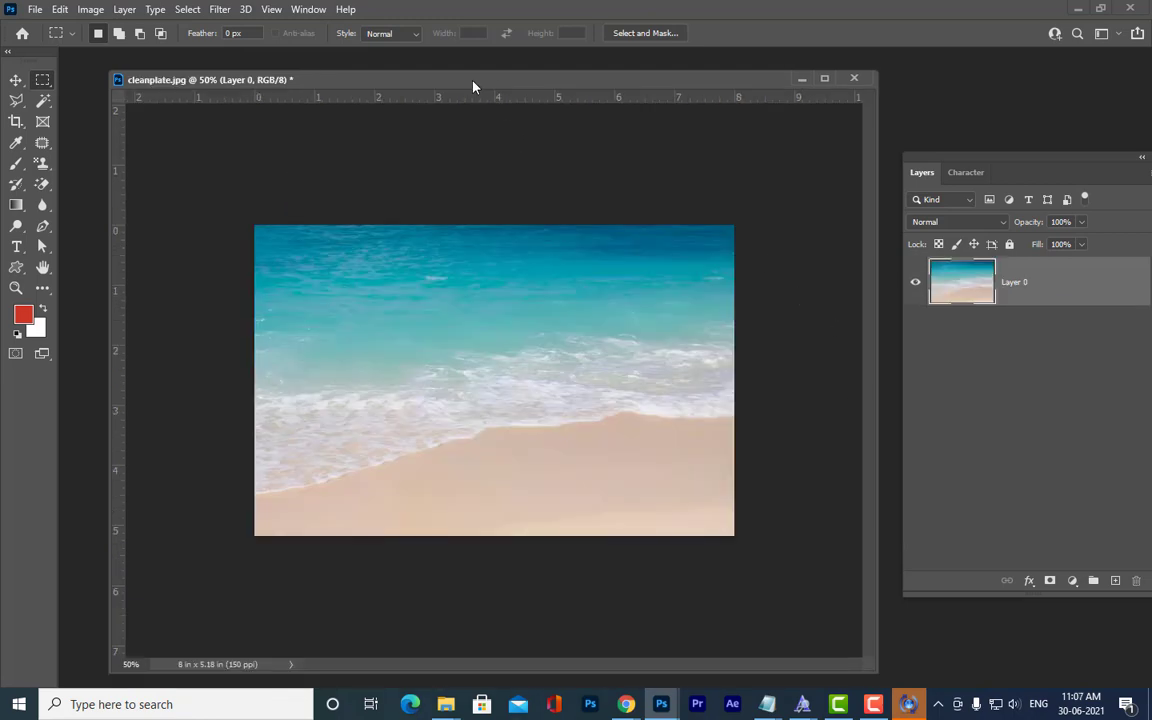
pyautogui.moveTo(474, 87)
pyautogui.mouseDown()
pyautogui.moveTo(460, 105)
pyautogui.moveTo(470, 98)
pyautogui.mouseUp()
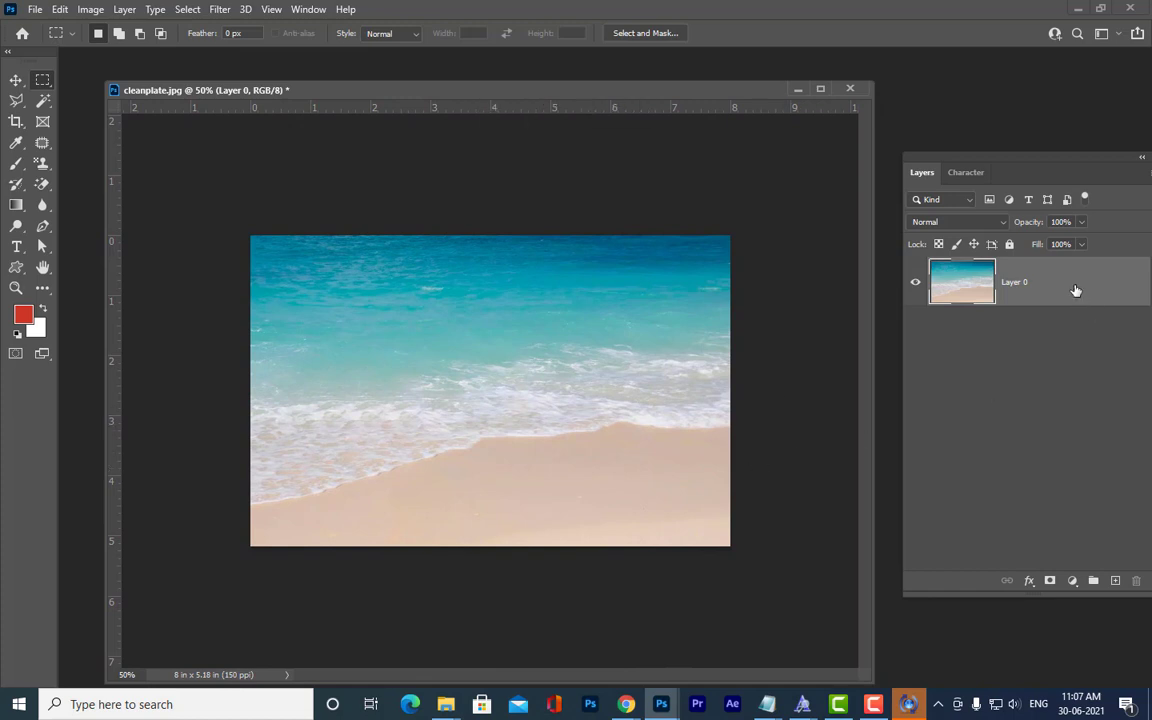
# Scale the beach layer to about 98% and shift it right, leaving a transparent strip along the canvas's left edge.
pyautogui.hotkey('ctrl', 't')
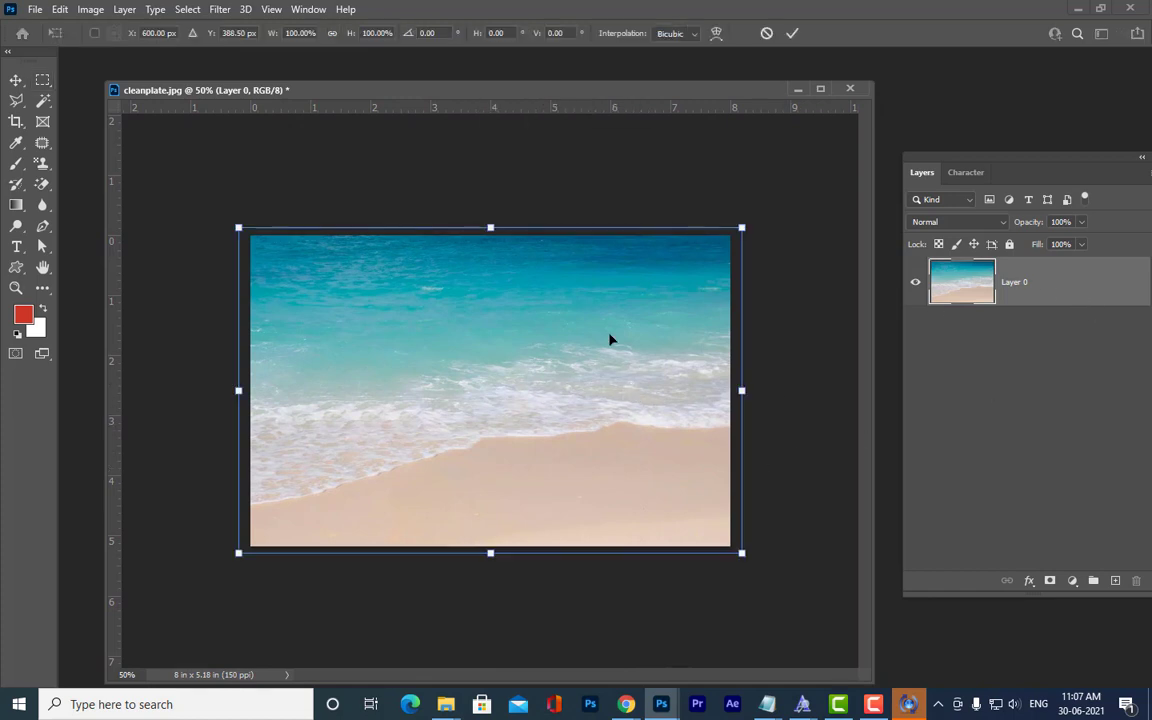
pyautogui.moveTo(741, 227); pyautogui.dragTo(697, 255)
pyautogui.moveTo(596, 296); pyautogui.dragTo(630, 283)
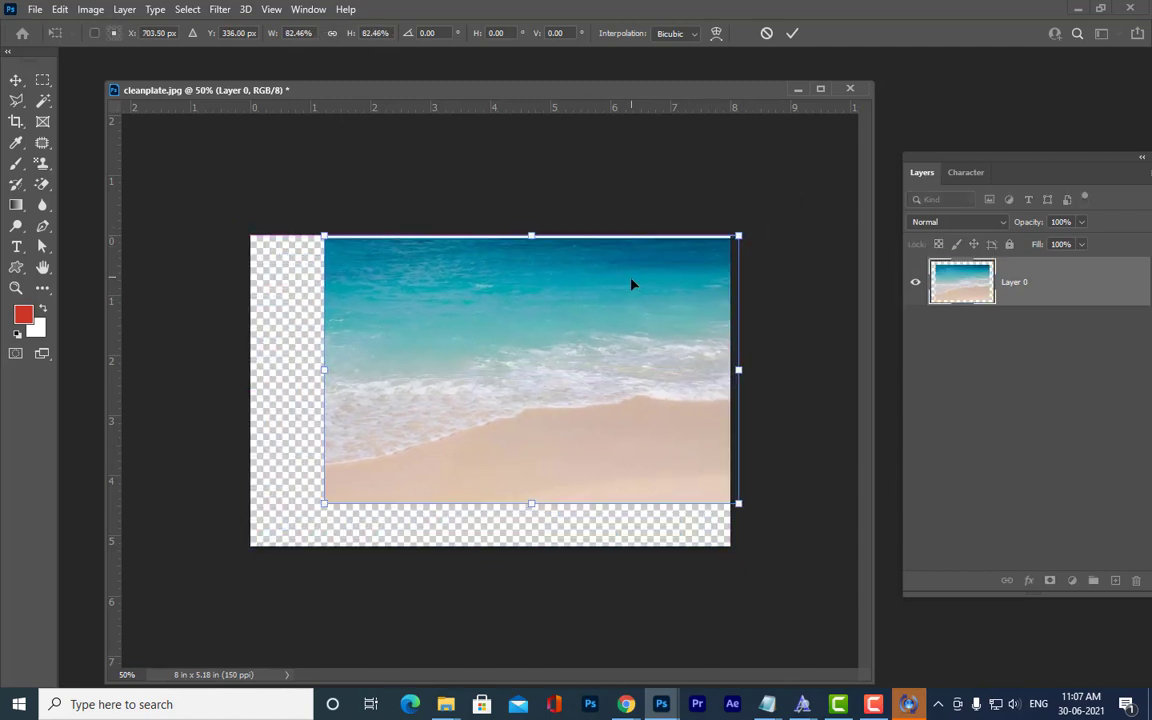
pyautogui.moveTo(738, 501); pyautogui.dragTo(816, 550)
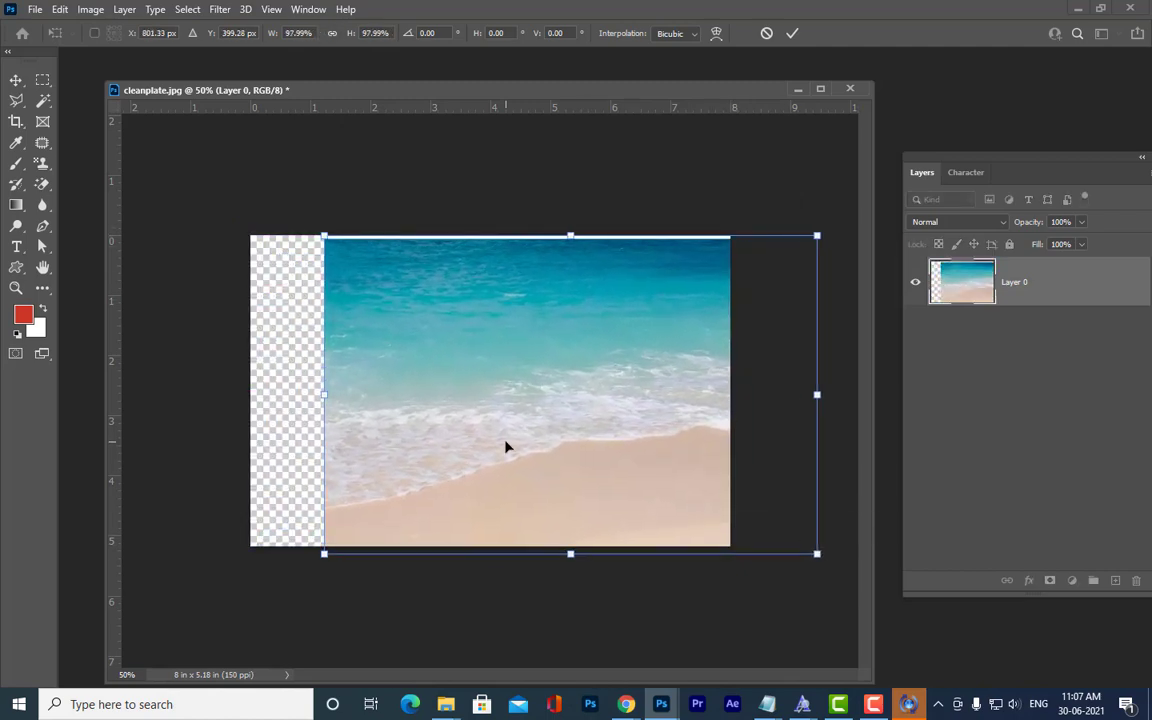
pyautogui.moveTo(506, 445); pyautogui.dragTo(510, 437)
pyautogui.press('m')
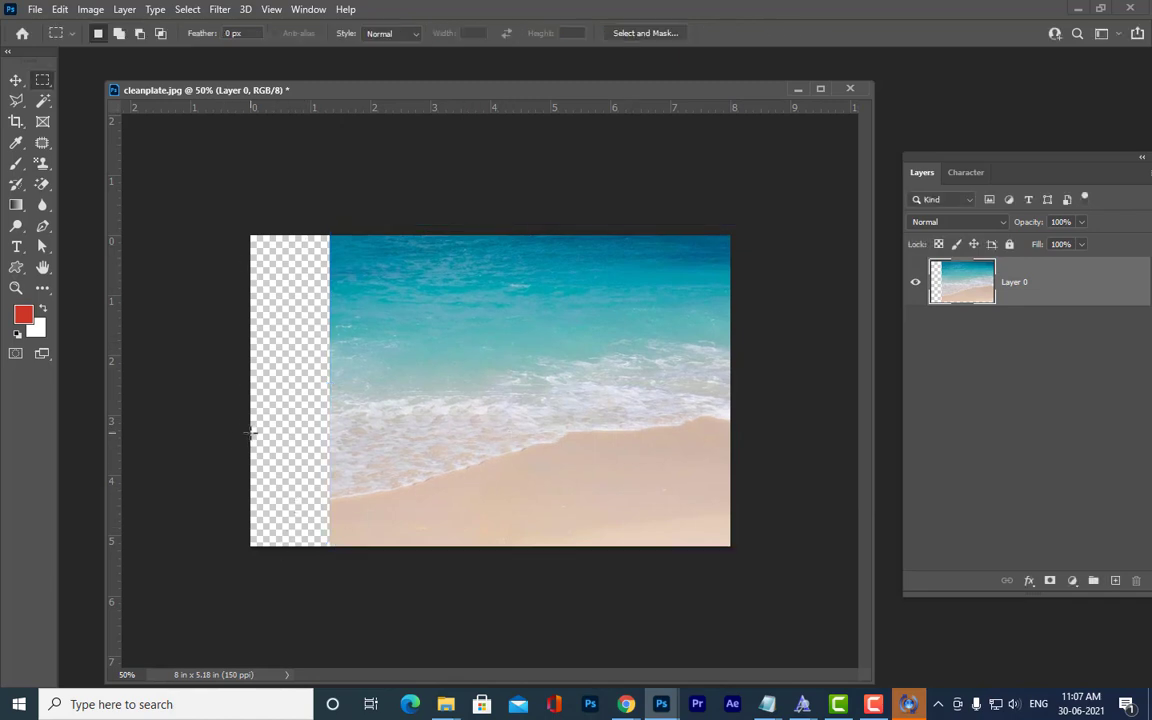
# Transform the beach layer to 101.86% scale and place it at X 921 px, Y 389 px, widening the transparent strip.
pyautogui.hotkey('ctrl', 't')
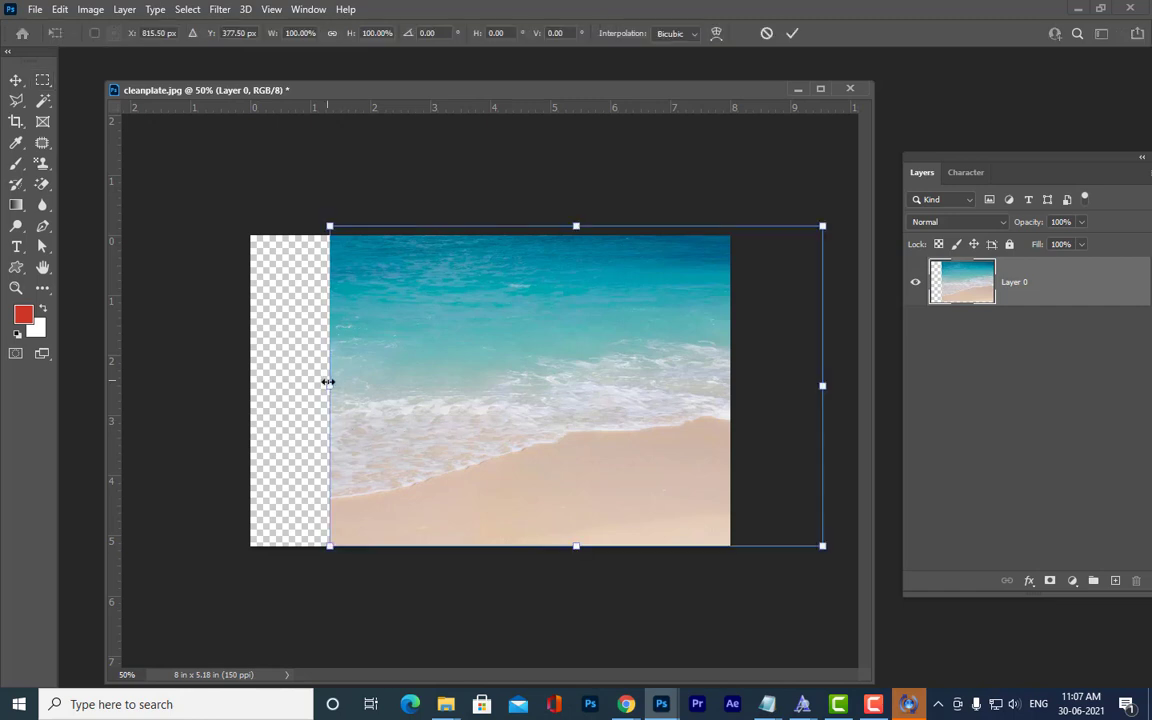
pyautogui.moveTo(328, 382); pyautogui.dragTo(363, 403)
pyautogui.hotkey('ctrl', 'z')
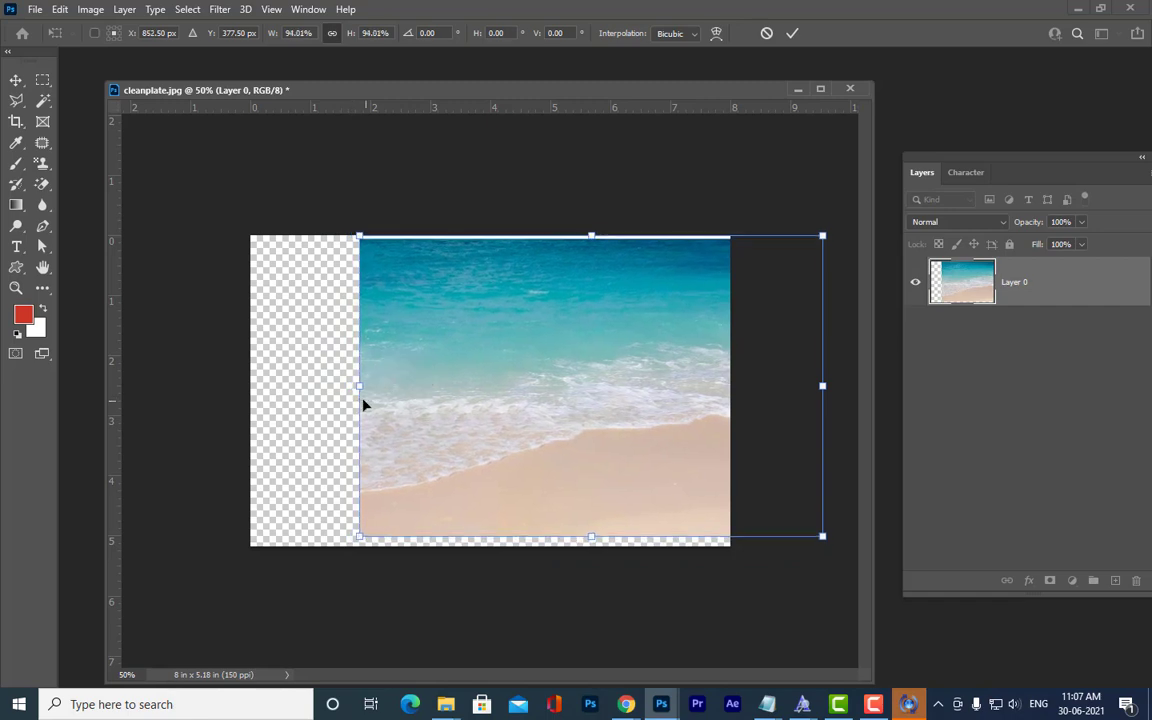
pyautogui.moveTo(485, 406); pyautogui.dragTo(510, 395)
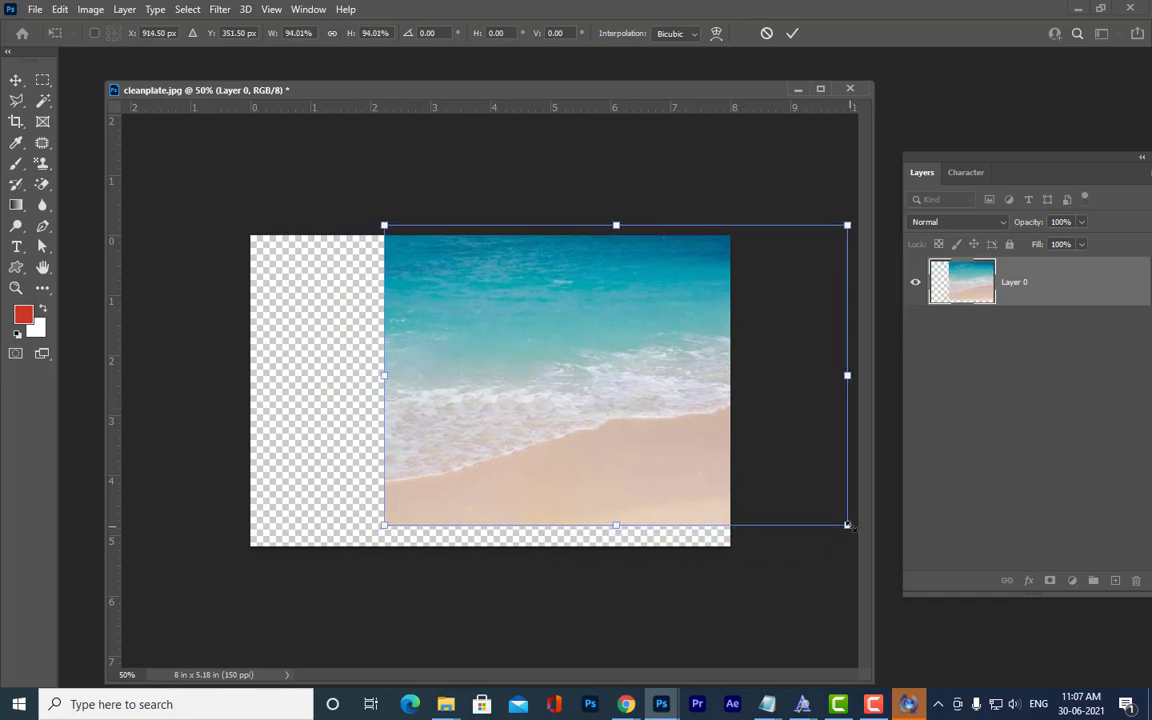
pyautogui.moveTo(847, 524); pyautogui.dragTo(886, 549)
pyautogui.moveTo(577, 456); pyautogui.dragTo(560, 458)
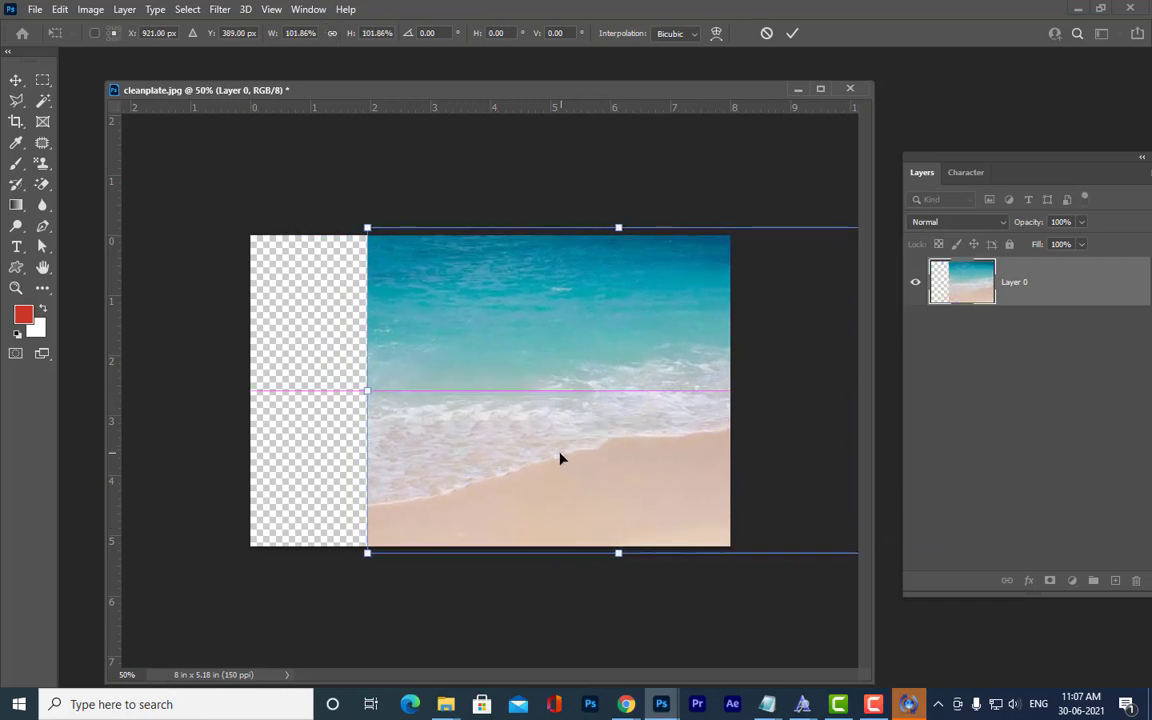
# Try stretching the beach layer horizontally to about 10.84 in wide over the transparent strip, undo the stretch, and commit the transform.
pyautogui.moveTo(365, 393); pyautogui.dragTo(221, 402)
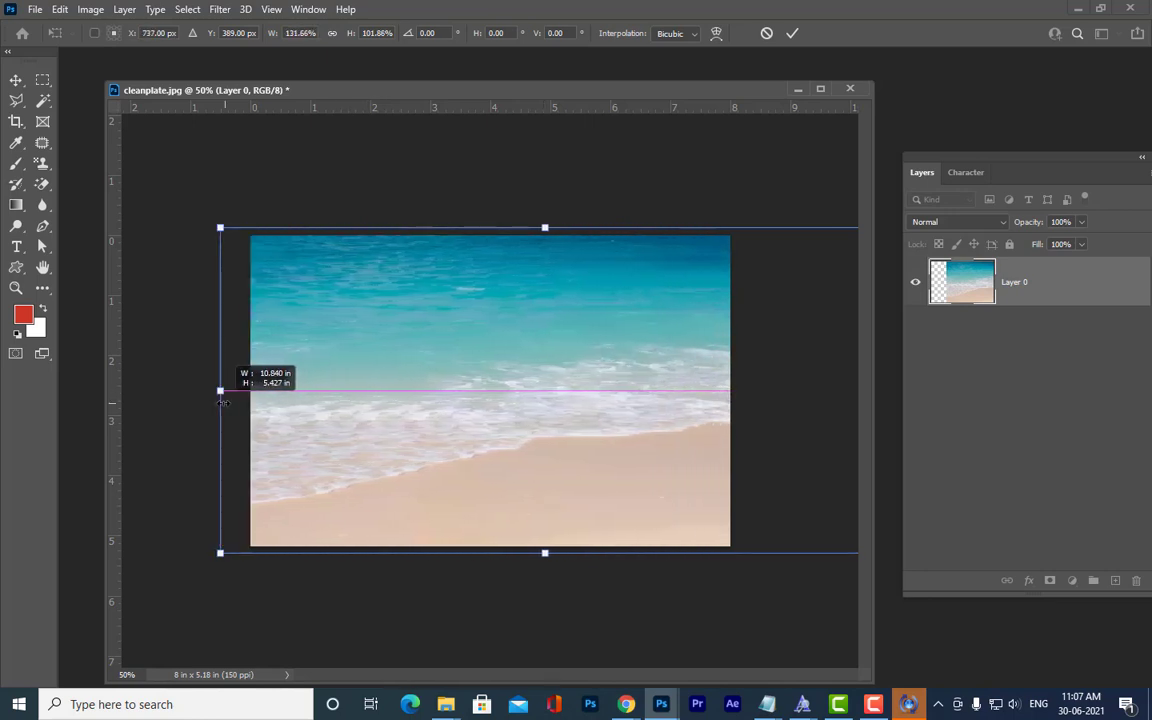
pyautogui.hotkey('ctrl', 'z')
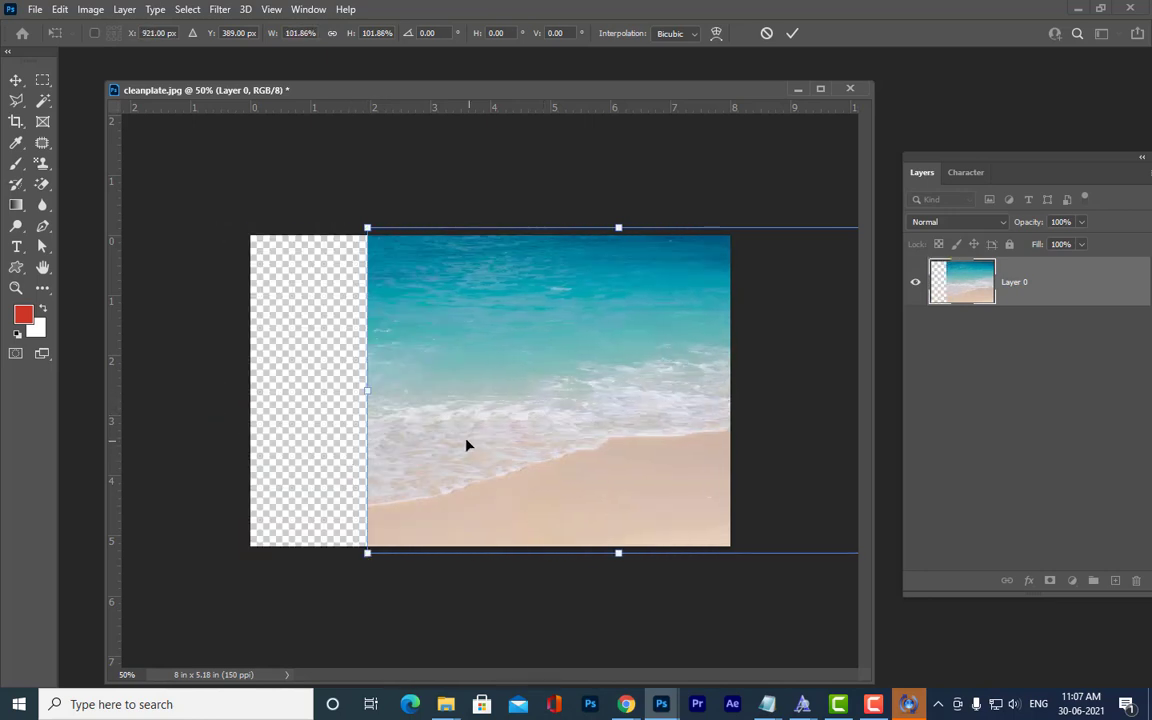
pyautogui.press('Return')
pyautogui.press('m')
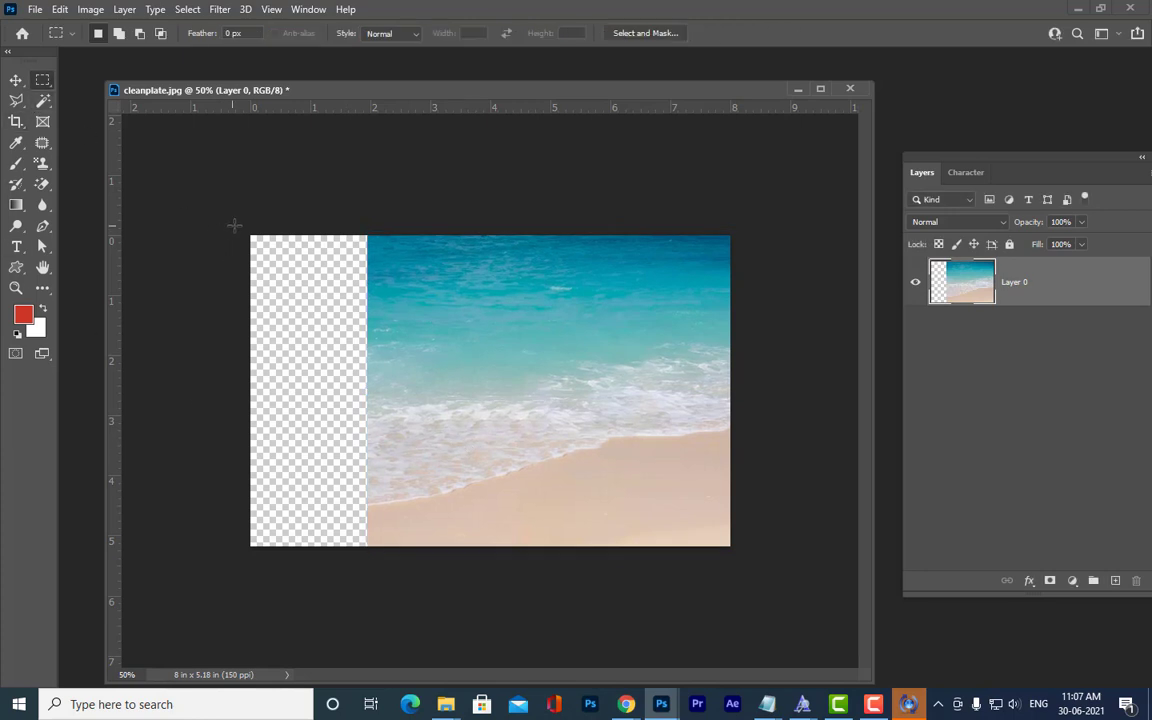
# Select the transparent left strip with some beach overlap, Content-Aware Fill it into a new layer with Rectangular sampling, and deselect.
pyautogui.moveTo(249, 233); pyautogui.dragTo(403, 569)
pyautogui.rightClick(384, 336)
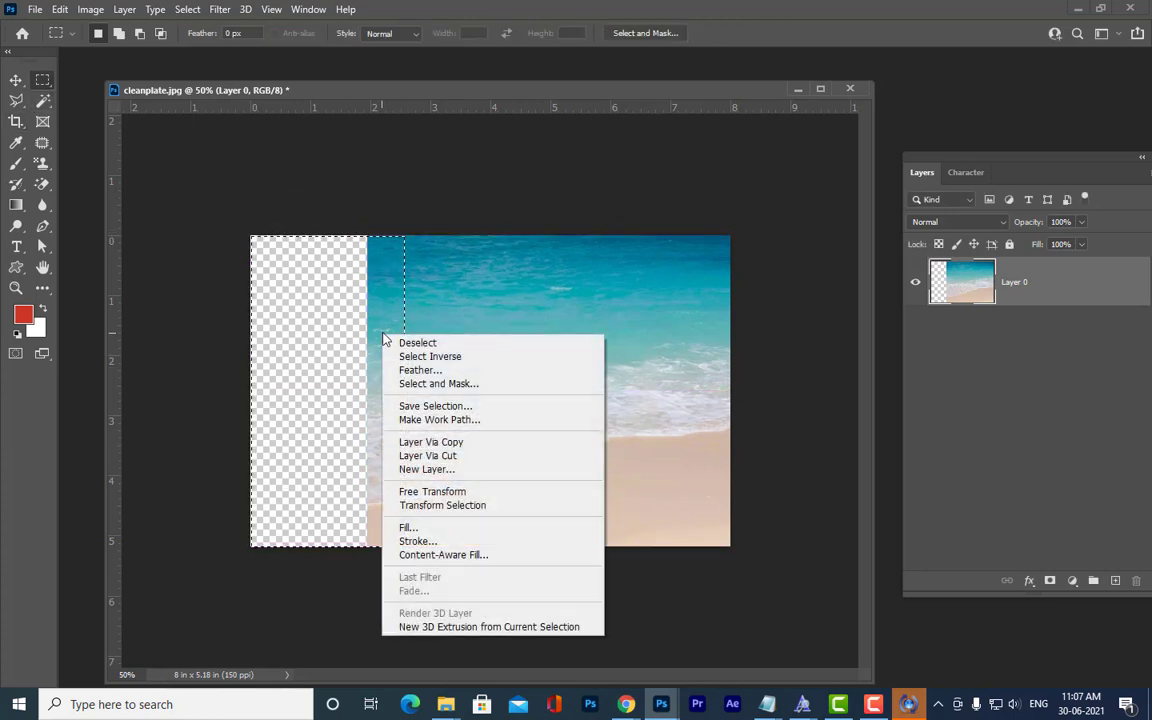
pyautogui.click(455, 558)
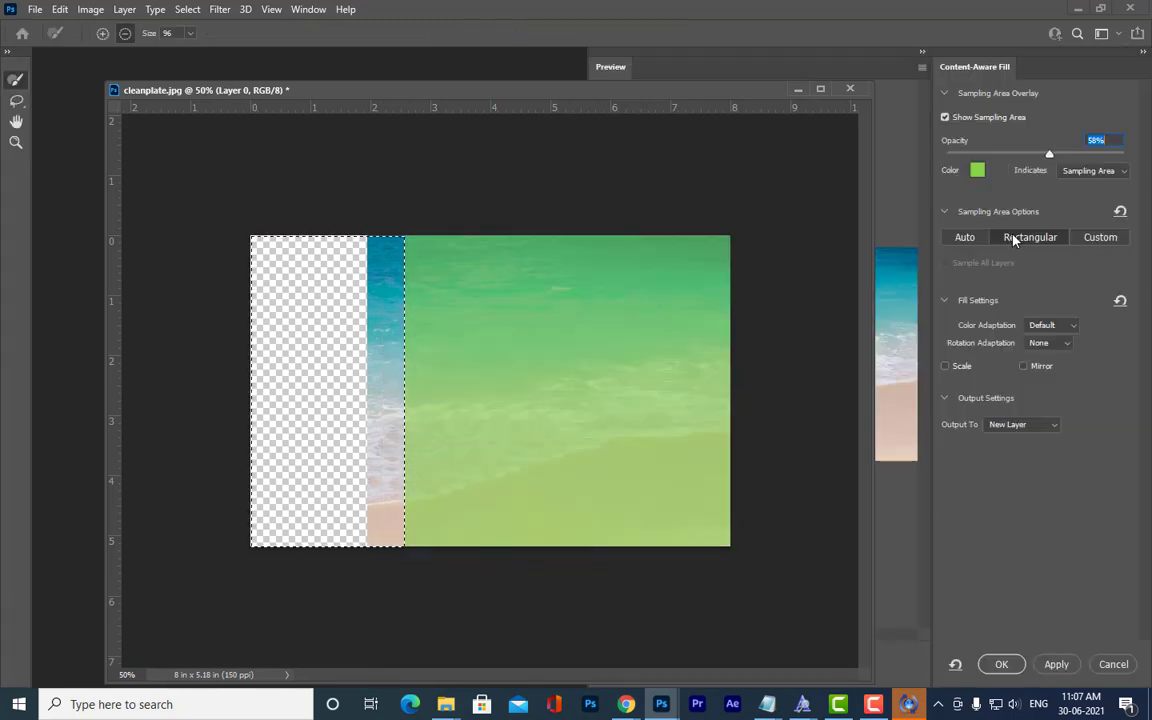
pyautogui.click(1056, 664)
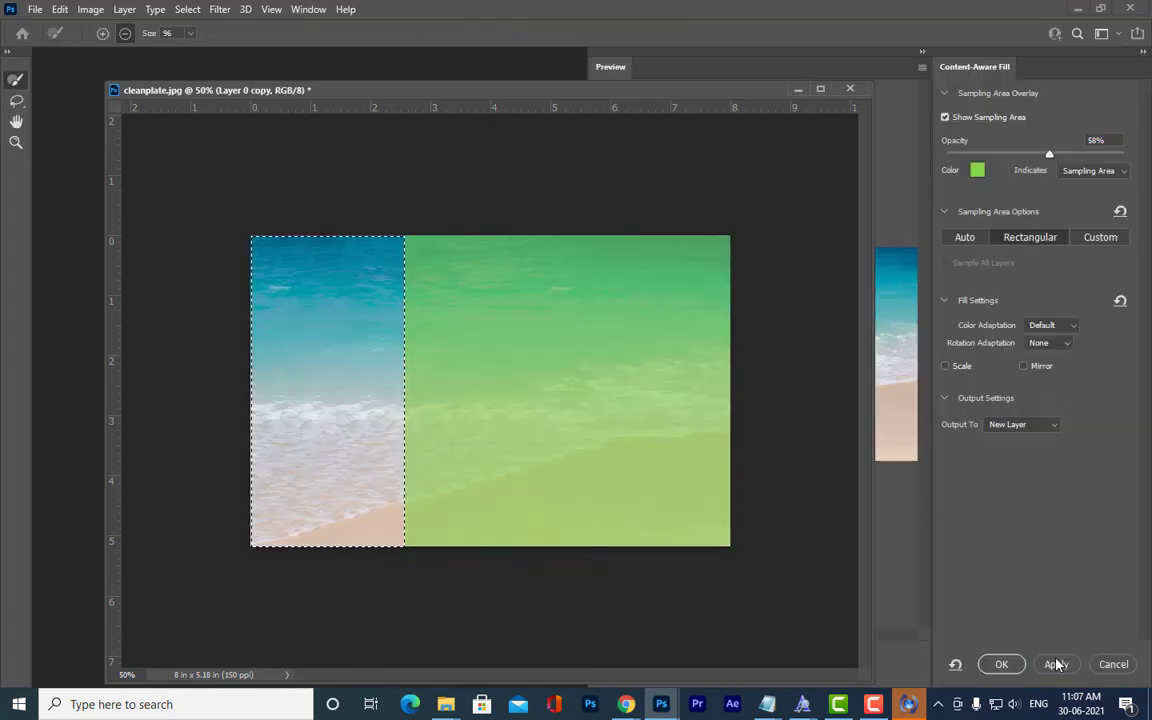
pyautogui.click(1001, 664)
pyautogui.hotkey('ctrl', 'd')
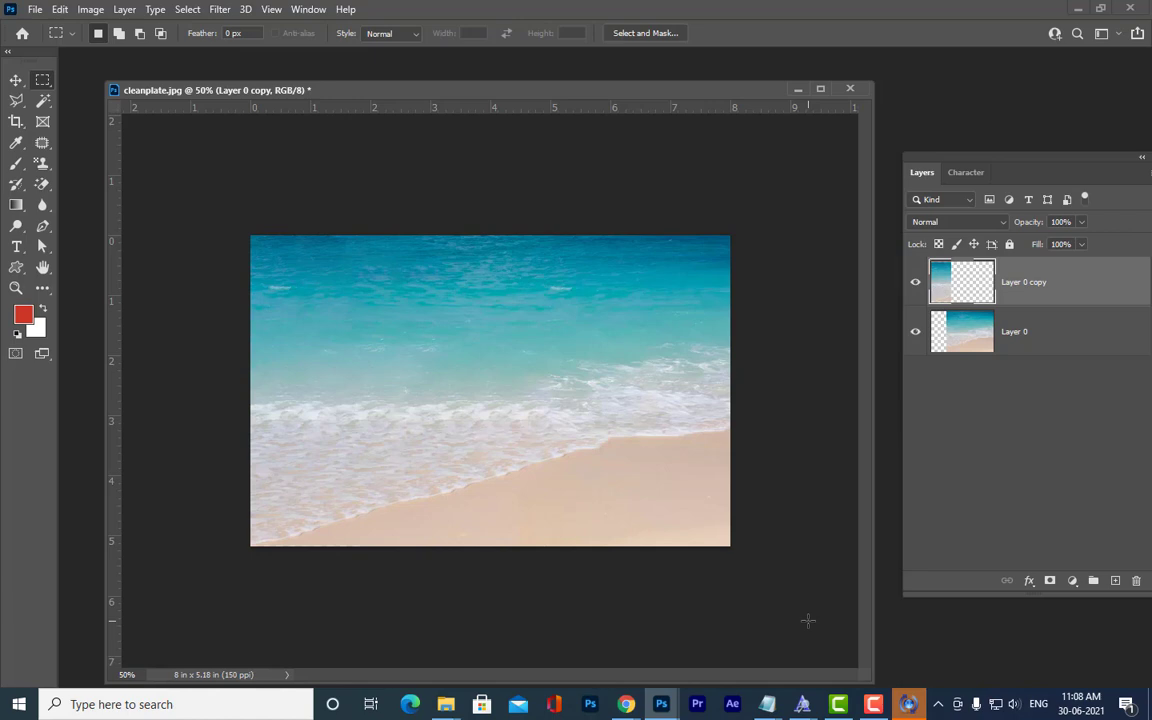
# Undo the deselection, the Content-Aware Fill and the strip selection on the beach image.
pyautogui.hotkey('ctrl', 'z')
pyautogui.hotkey('ctrl', 'z')
pyautogui.hotkey('ctrl', 'z')
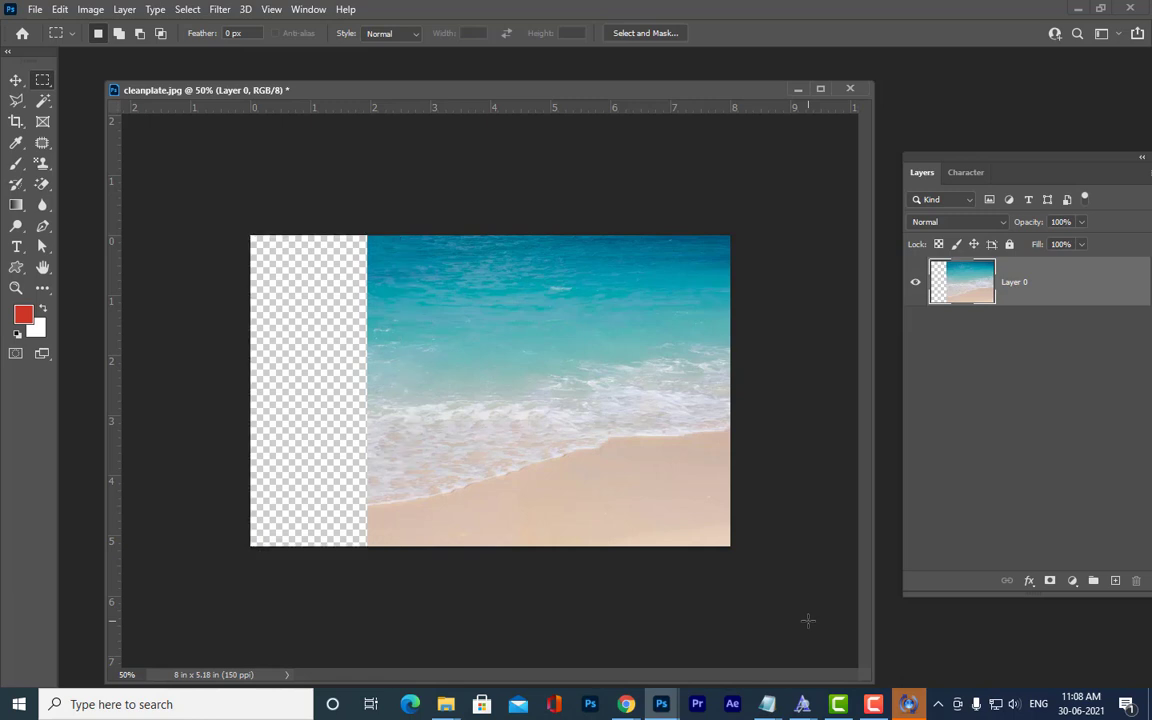
# Move the beach layer slightly to the right with the Move tool.
pyautogui.click(16, 79)
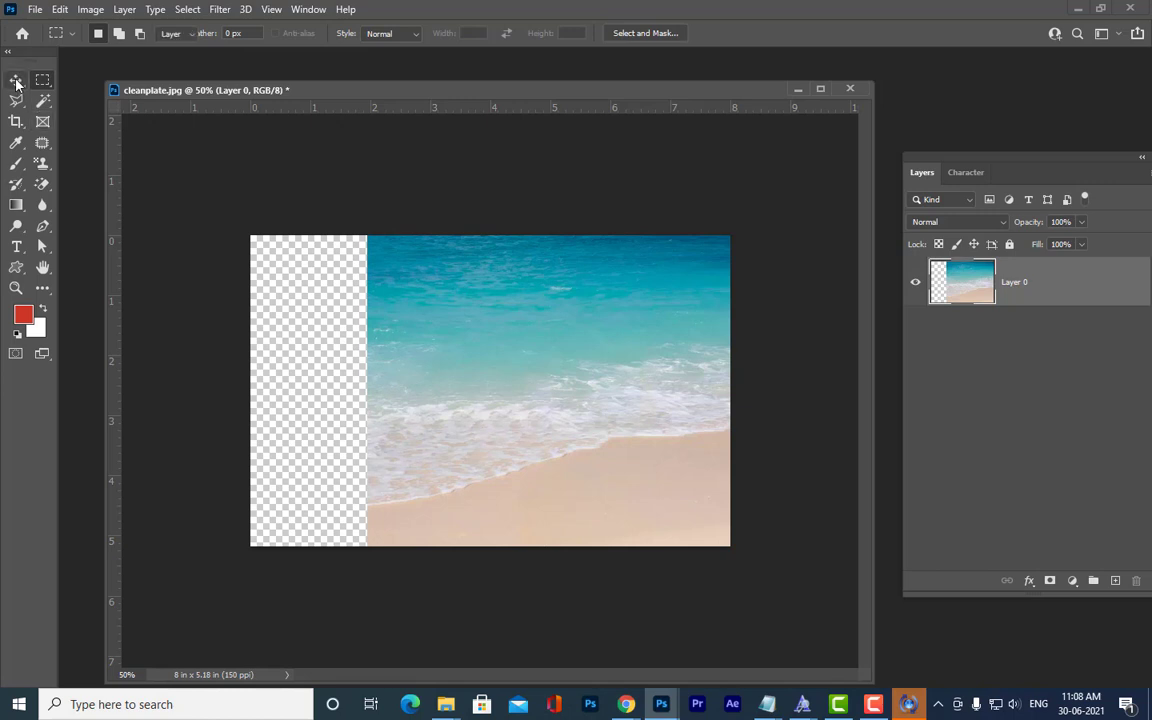
pyautogui.moveTo(496, 298)
pyautogui.mouseDown()
pyautogui.moveTo(517, 301)
pyautogui.moveTo(500, 300)
pyautogui.mouseUp()
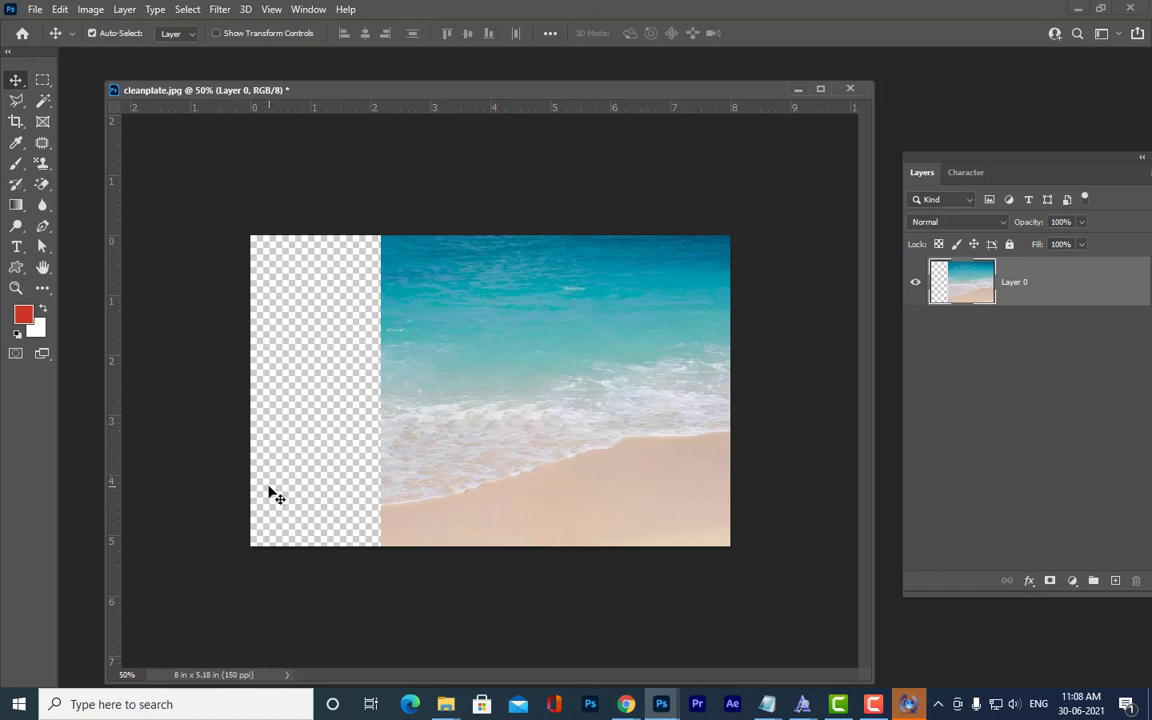
pyautogui.press('ctrl')
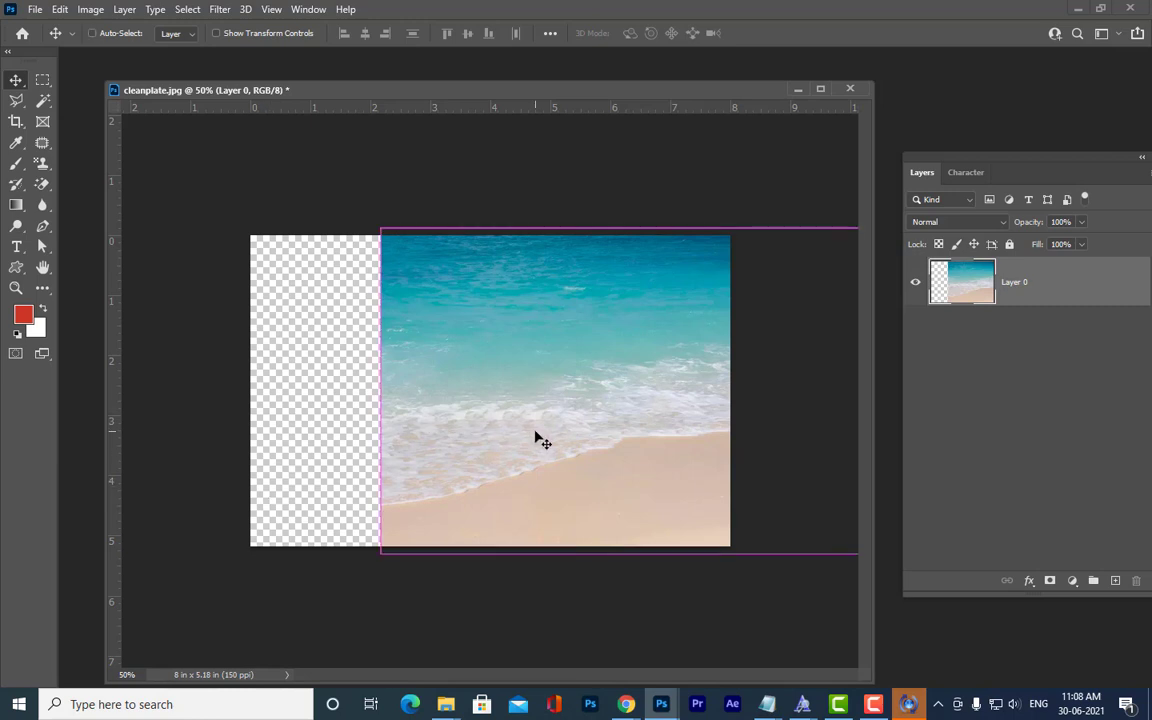
# Try stretching the beach layer horizontally to 125.91% width across the transparent strip.
pyautogui.hotkey('ctrl', 't')
pyautogui.moveTo(383, 393); pyautogui.dragTo(250, 381)
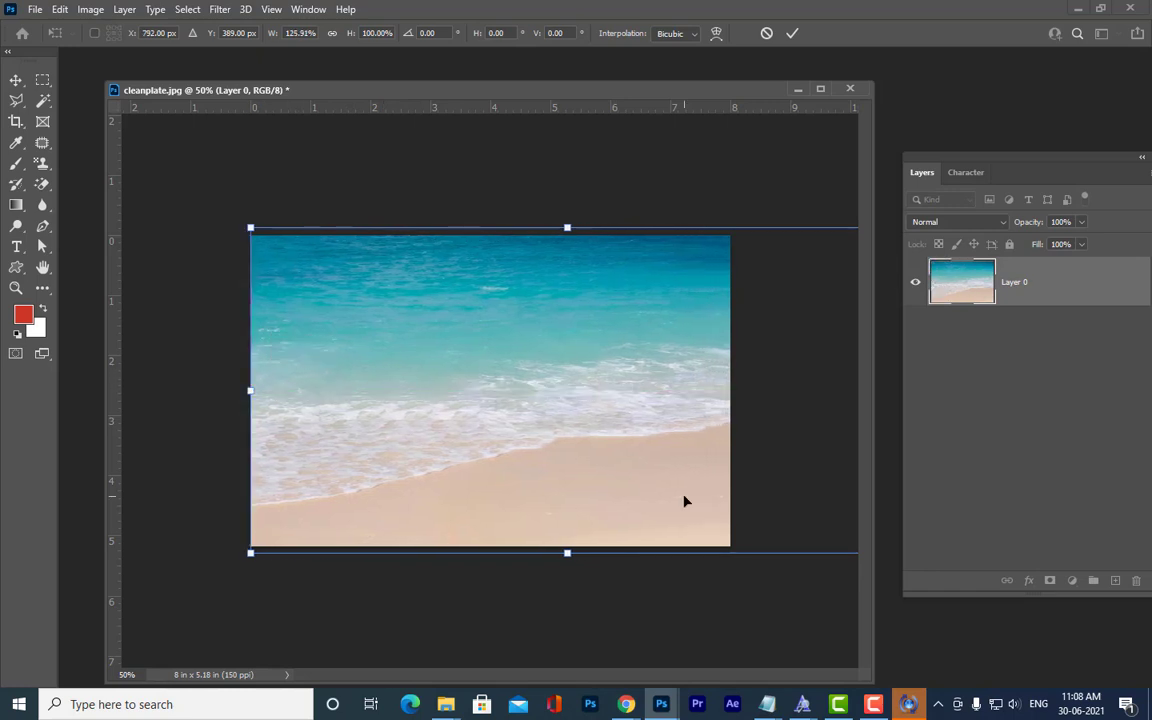
pyautogui.press('Escape')
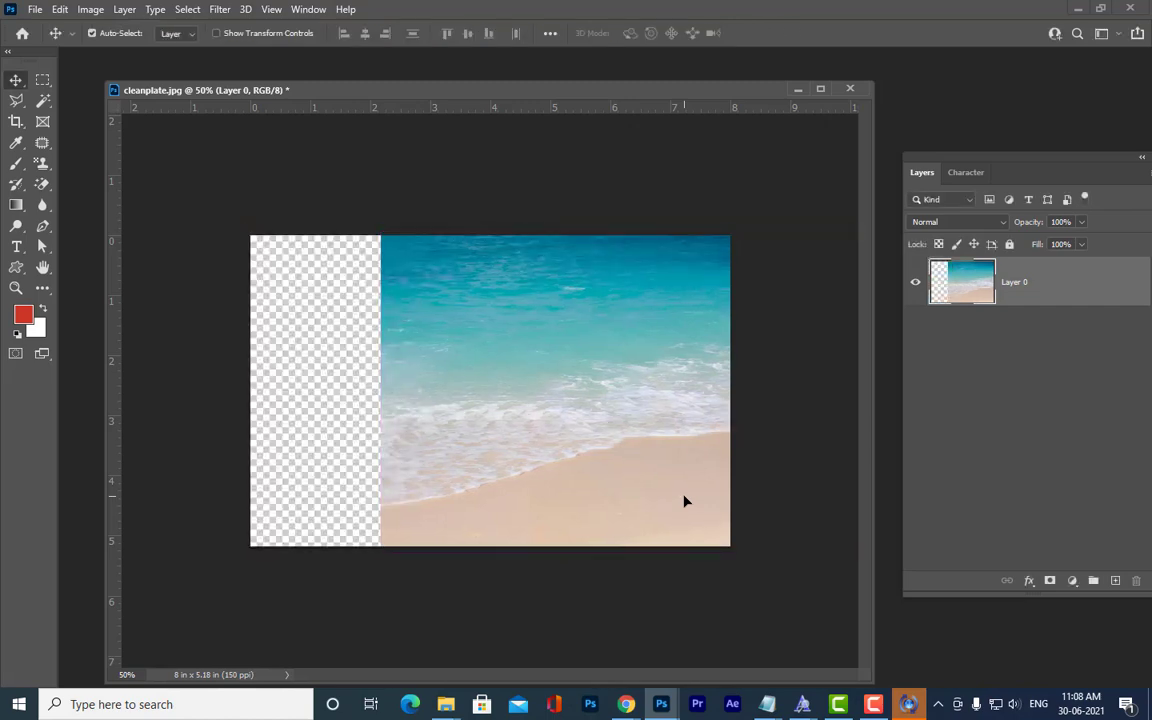
# Select the transparent left strip with some beach overlap, Content-Aware Fill it into a new layer with Rectangular sampling, and deselect.
pyautogui.click(43, 80)
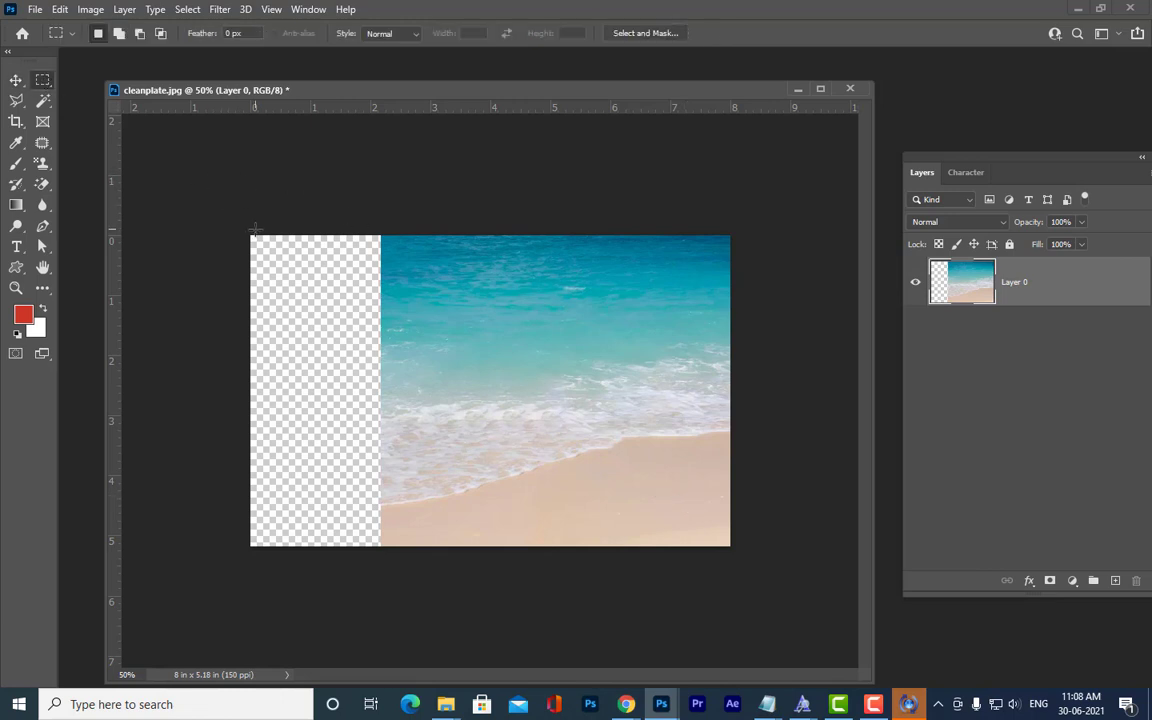
pyautogui.moveTo(290, 255); pyautogui.dragTo(426, 550)
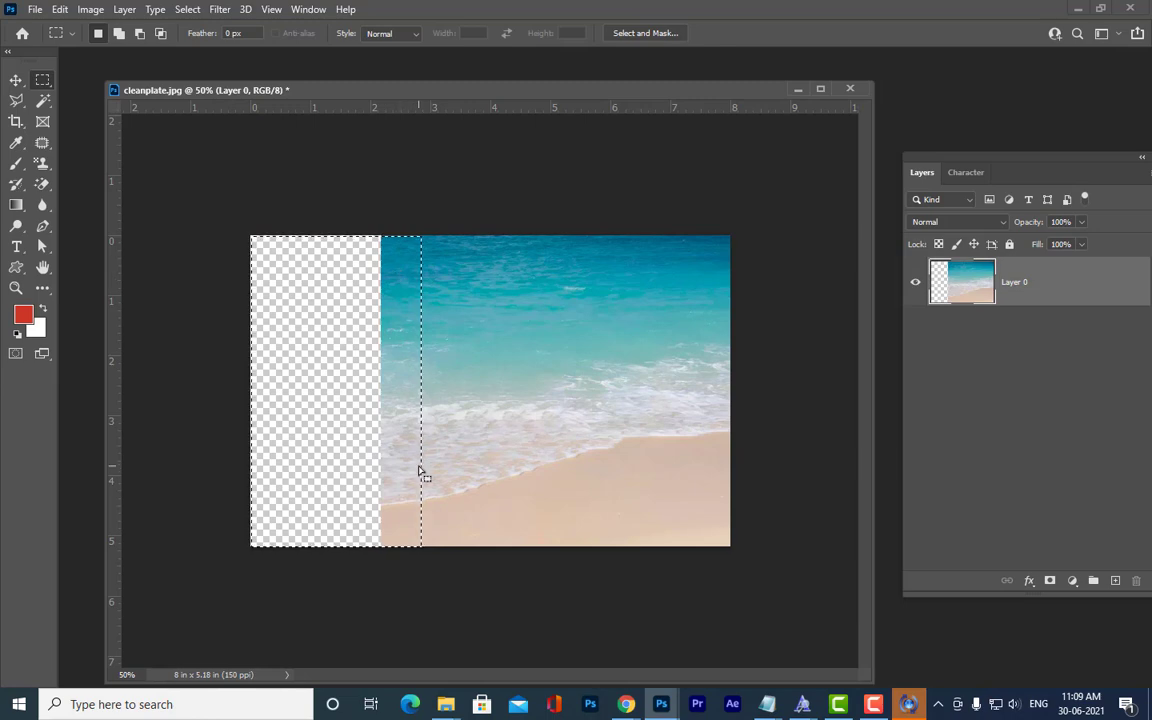
pyautogui.click(60, 9)
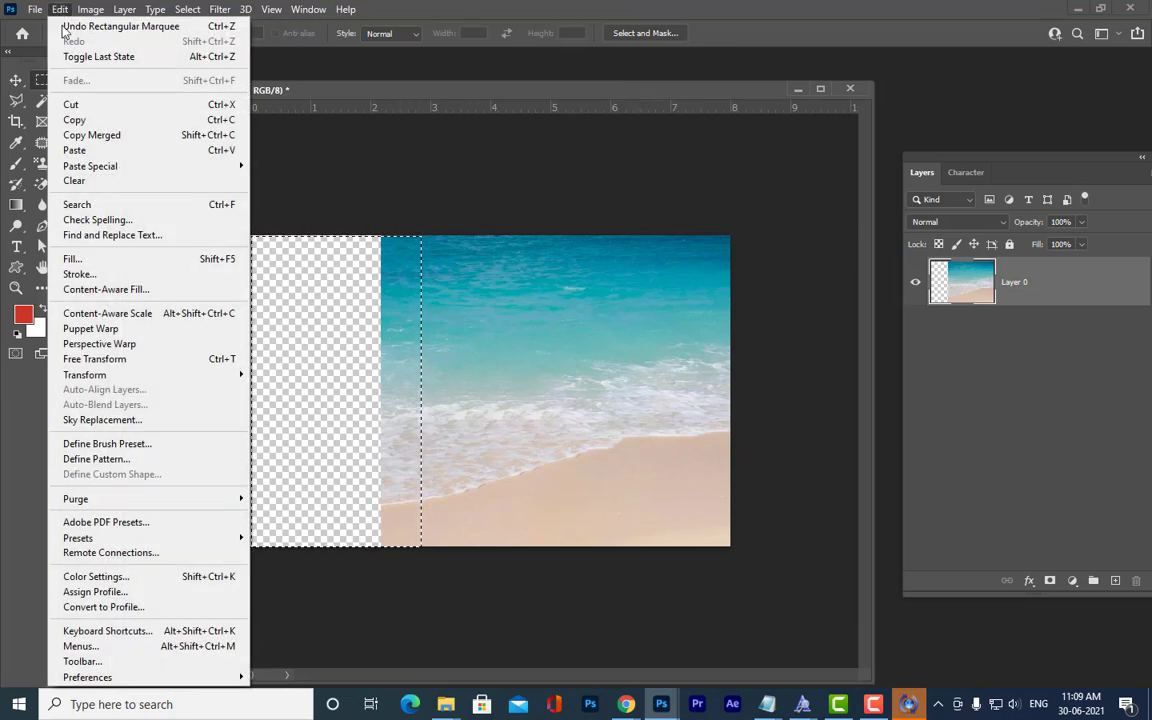
pyautogui.click(104, 291)
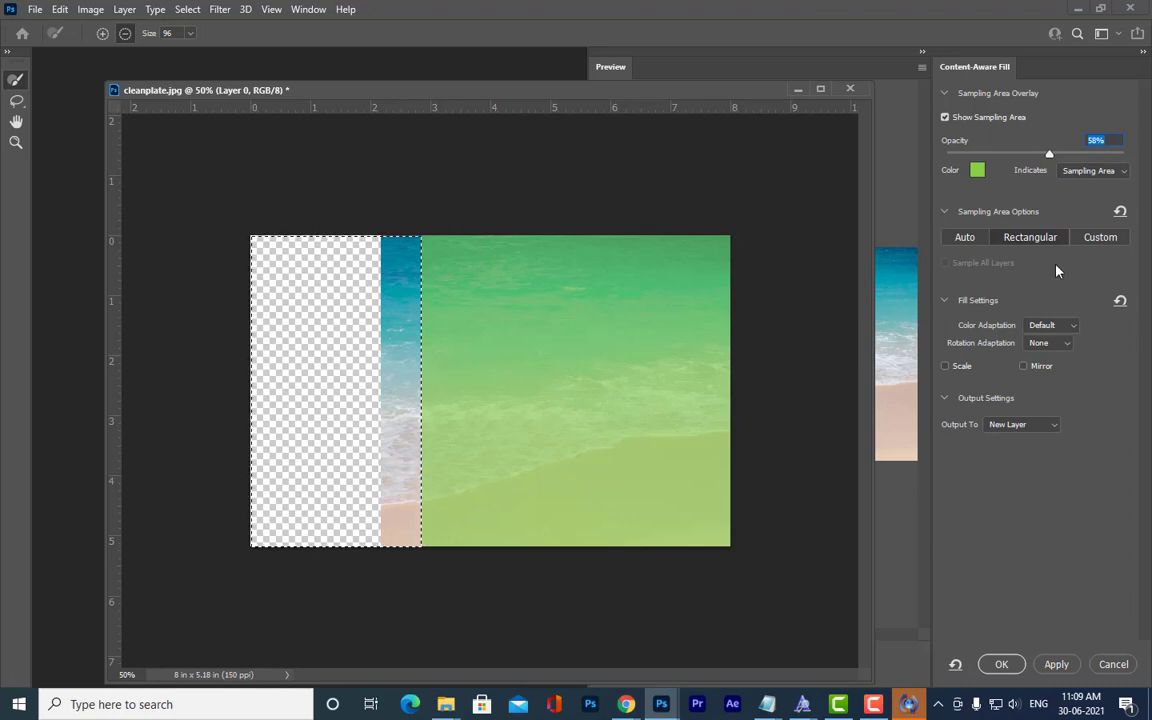
pyautogui.click(1055, 664)
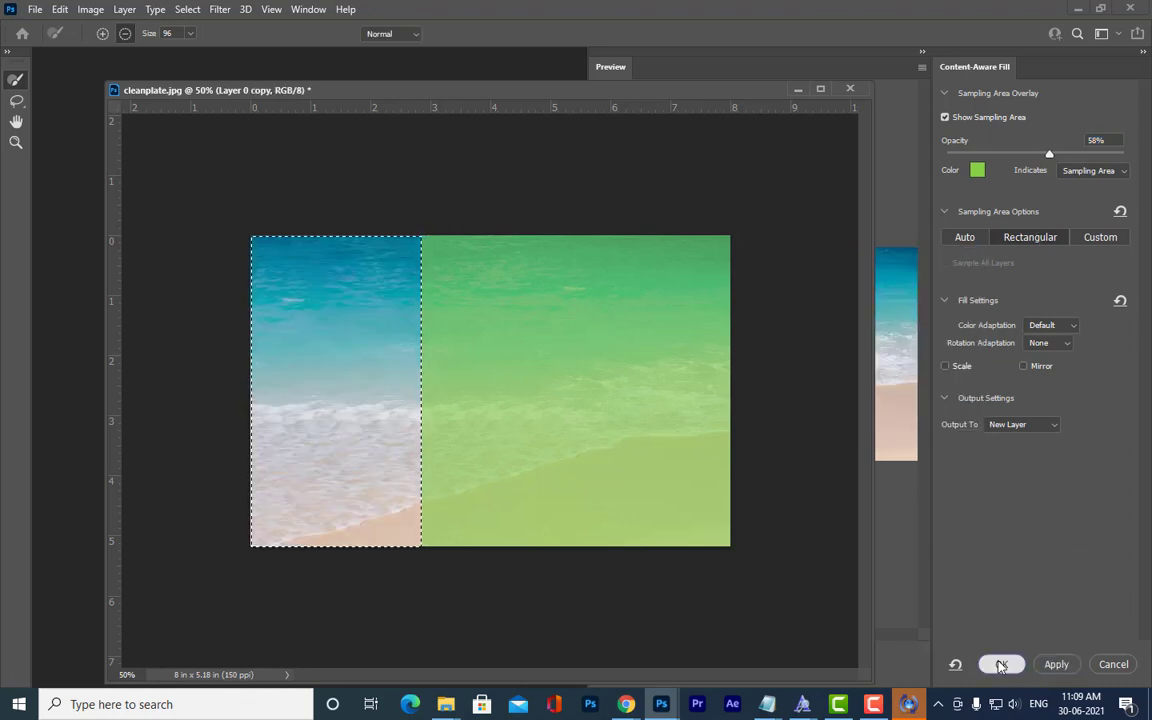
pyautogui.click(1001, 664)
pyautogui.hotkey('ctrl', 'd')
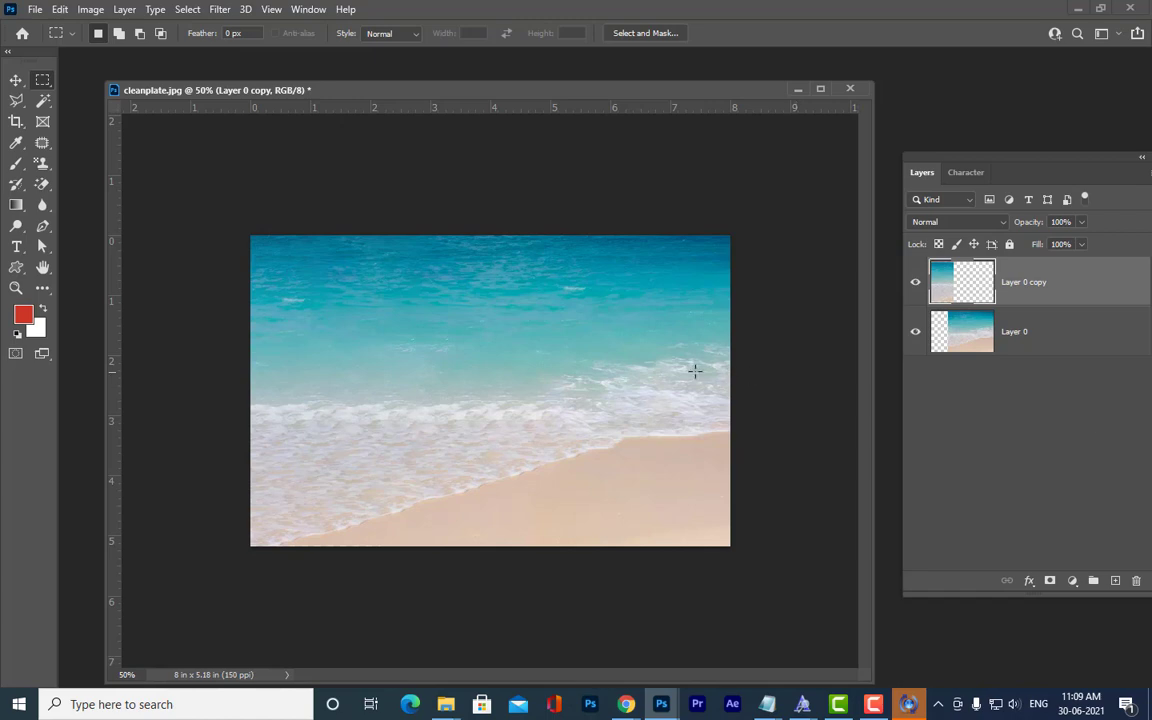
# Merge the two beach layers and shift the merged layer left, leaving a transparent strip along the canvas's right edge.
pyautogui.keyDown('shift'); pyautogui.click(1095, 349); pyautogui.keyUp('shift')
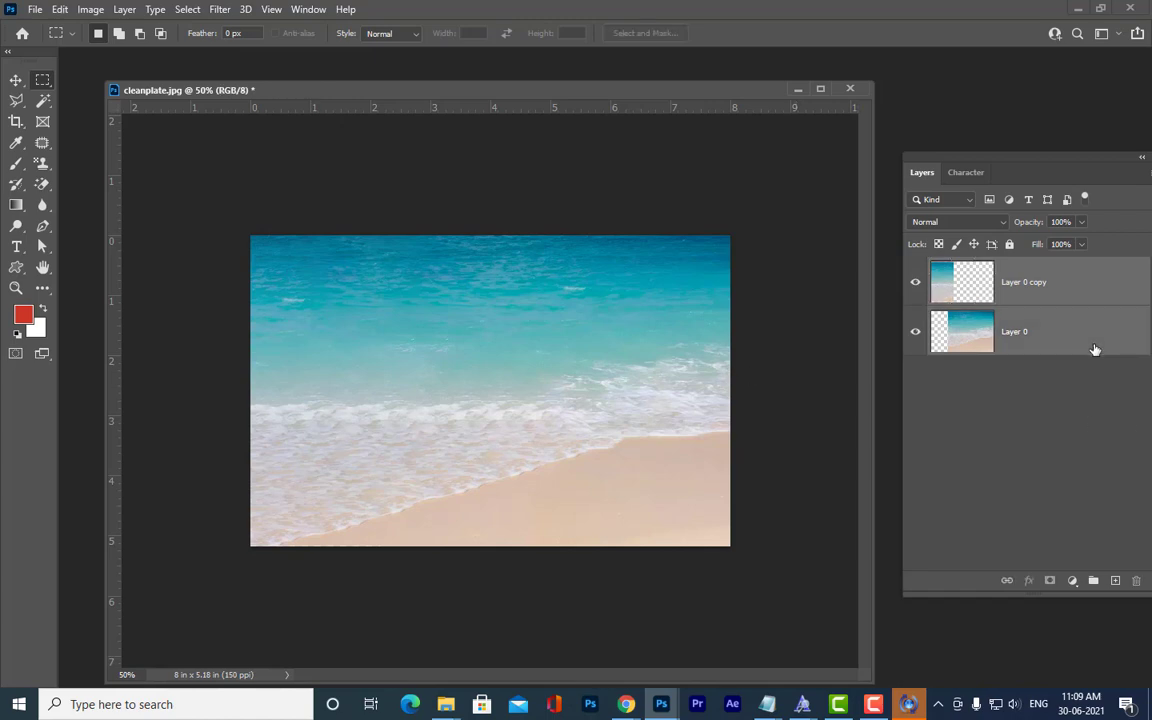
pyautogui.hotkey('ctrl', 'e')
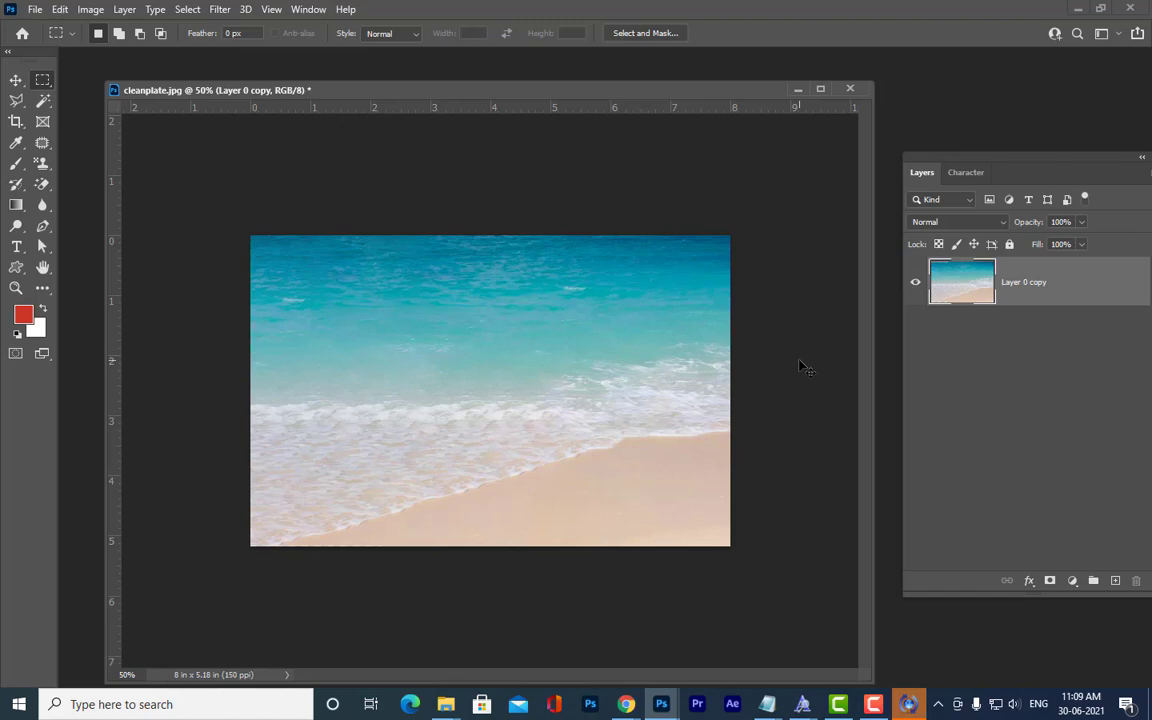
pyautogui.hotkey('ctrl', 't')
pyautogui.moveTo(692, 383); pyautogui.dragTo(437, 386)
pyautogui.press('Return')
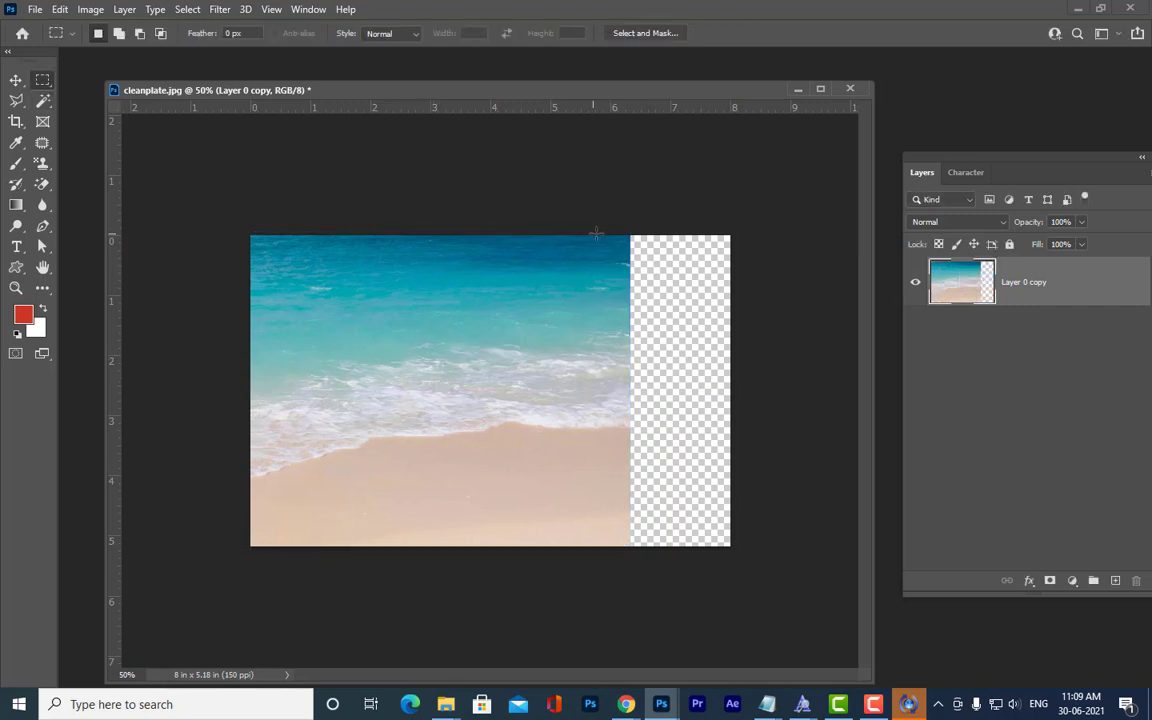
# Select the transparent right strip with some beach overlap, Content-Aware Fill it into a new layer with Rectangular sampling, and deselect.
pyautogui.moveTo(598, 236); pyautogui.dragTo(752, 540)
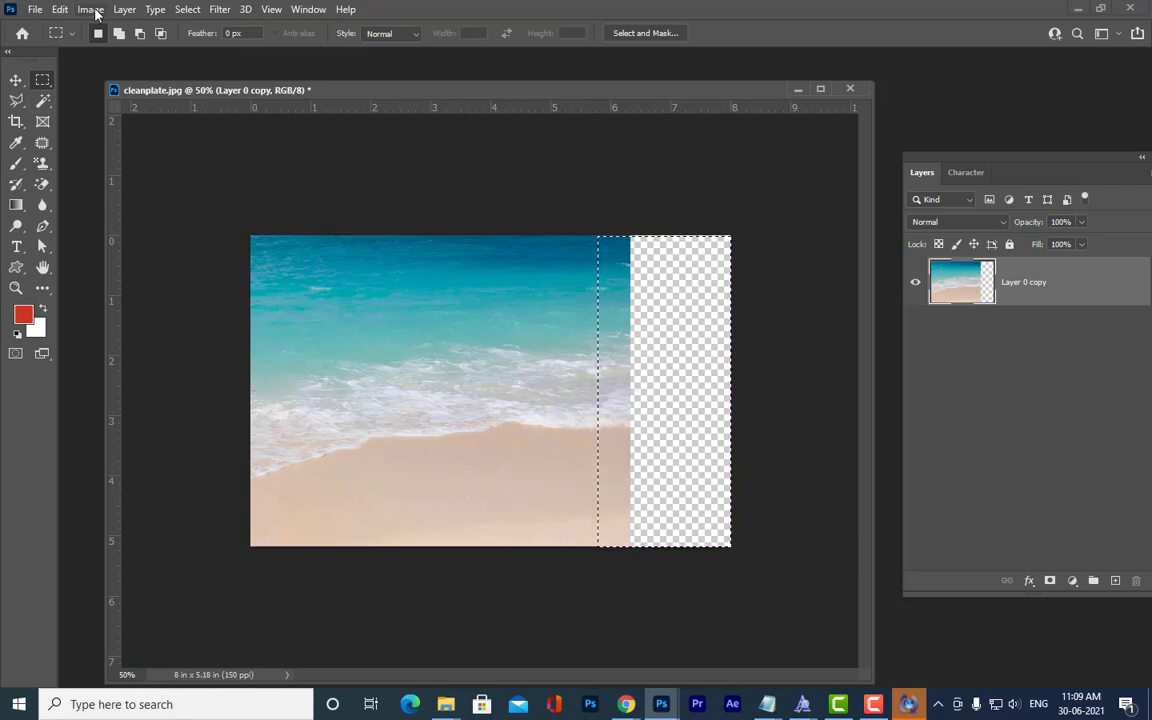
pyautogui.click(60, 9)
pyautogui.click(158, 292)
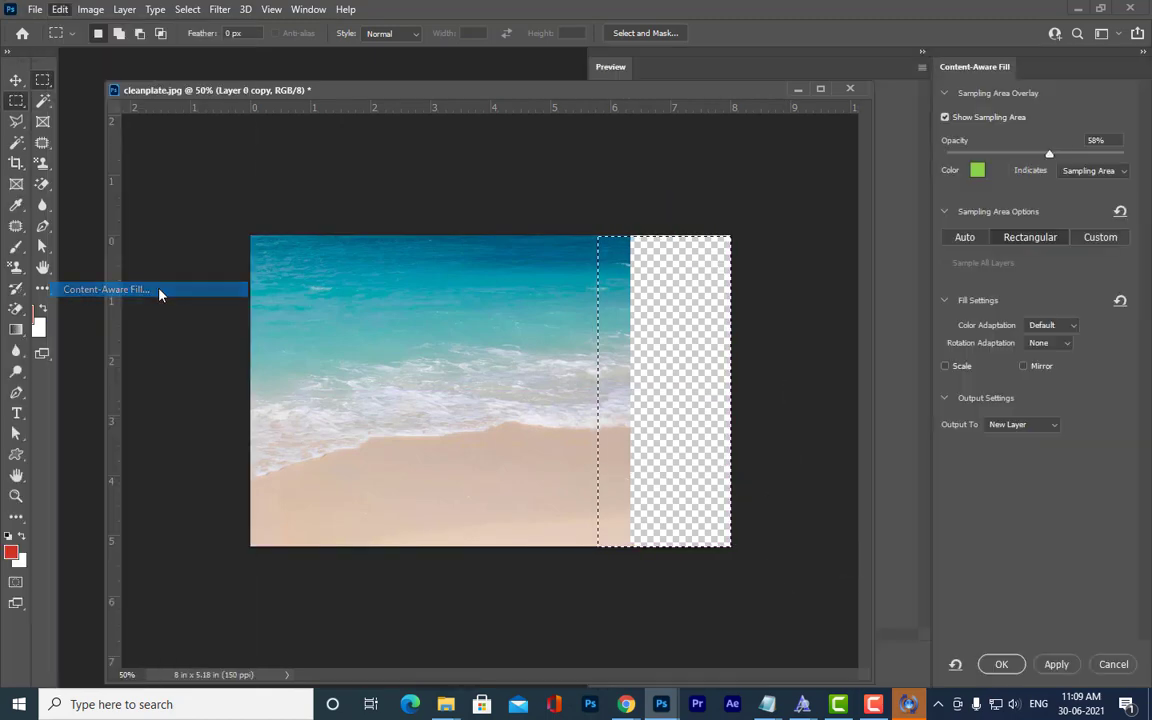
pyautogui.click(1056, 664)
pyautogui.click(1003, 665)
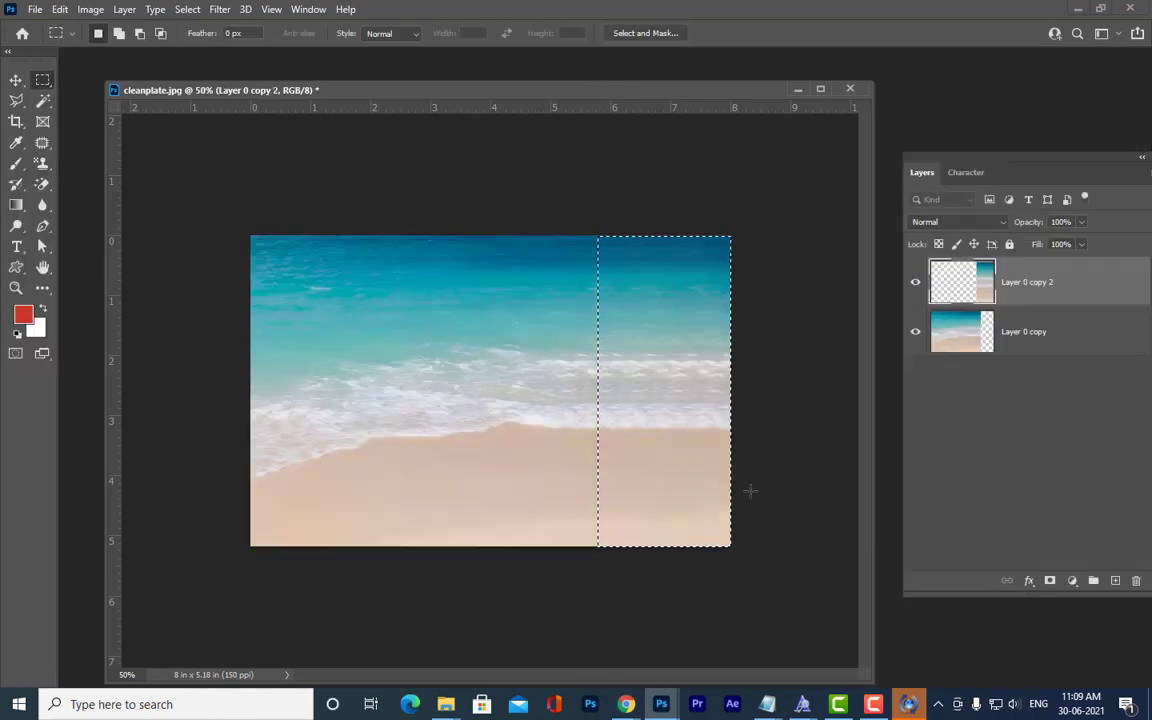
pyautogui.hotkey('ctrl', 'd')
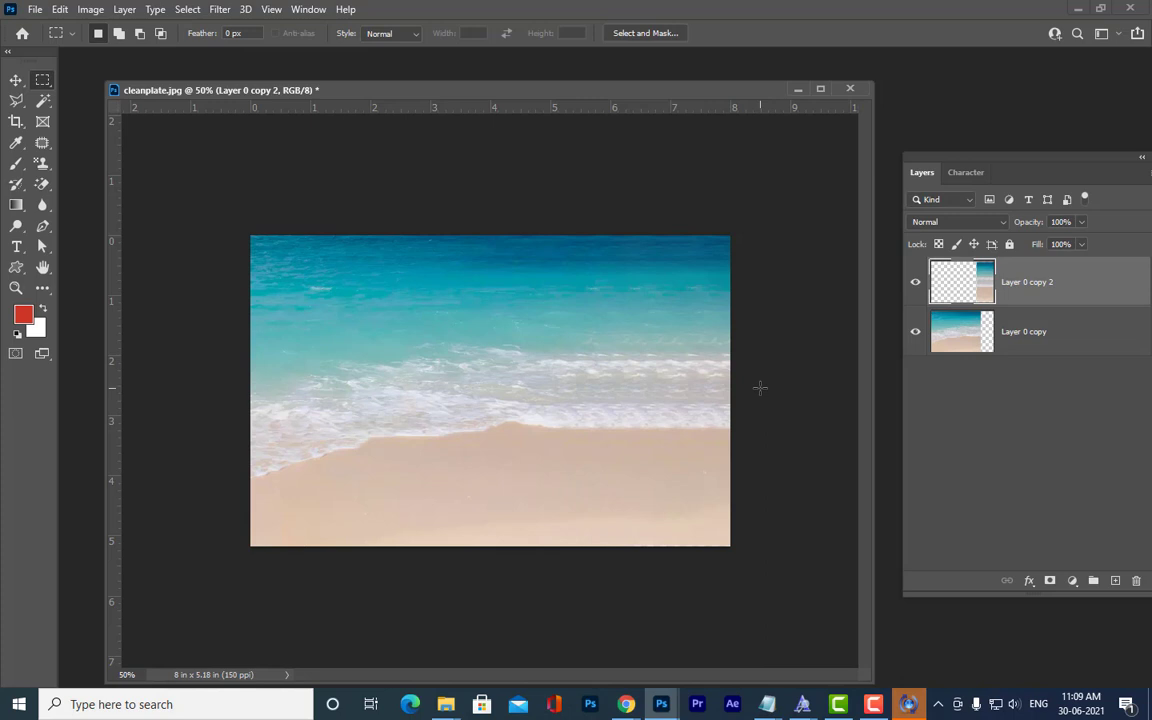
# Close cleanplate.jpg without saving and open the recent file bookcover2.jpg in an enlarged floating window at 50% zoom.
pyautogui.click(852, 89)
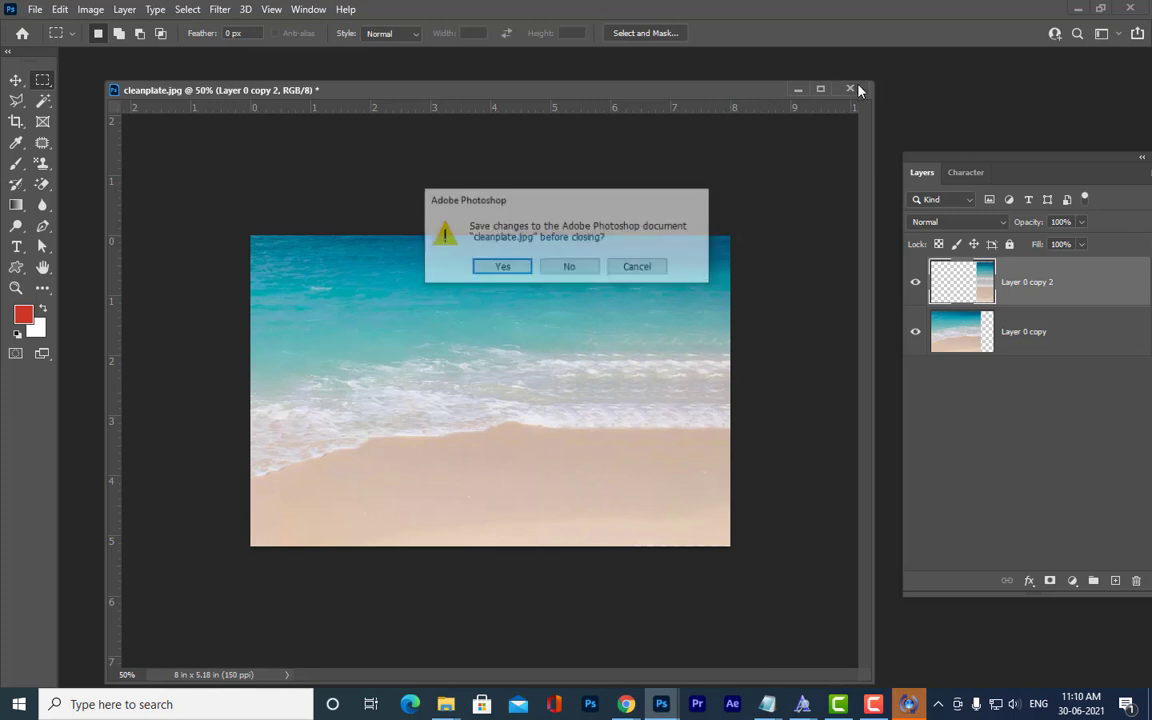
pyautogui.click(569, 268)
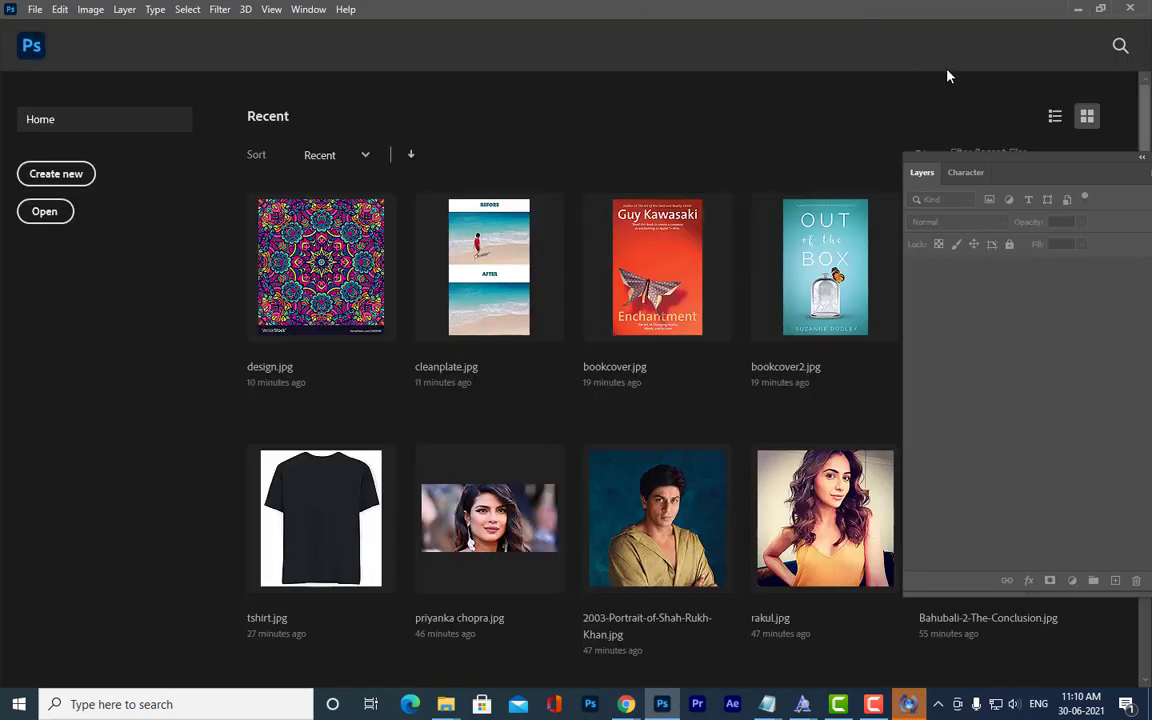
pyautogui.click(825, 267)
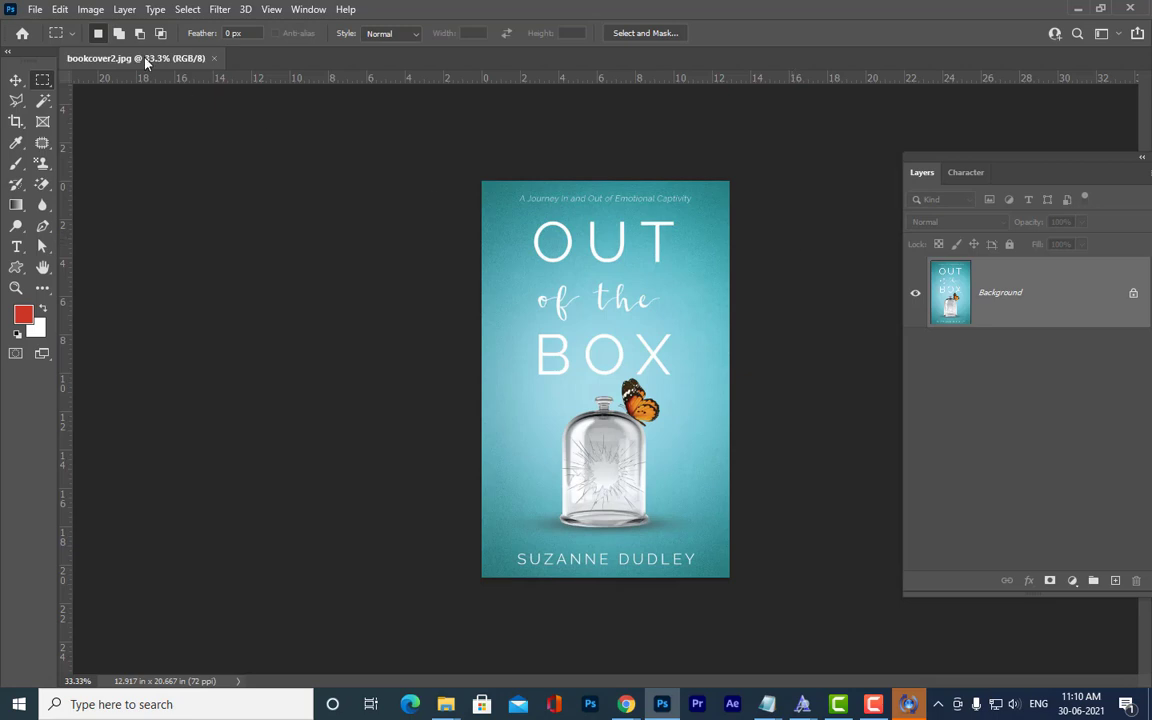
pyautogui.moveTo(145, 62); pyautogui.dragTo(340, 66)
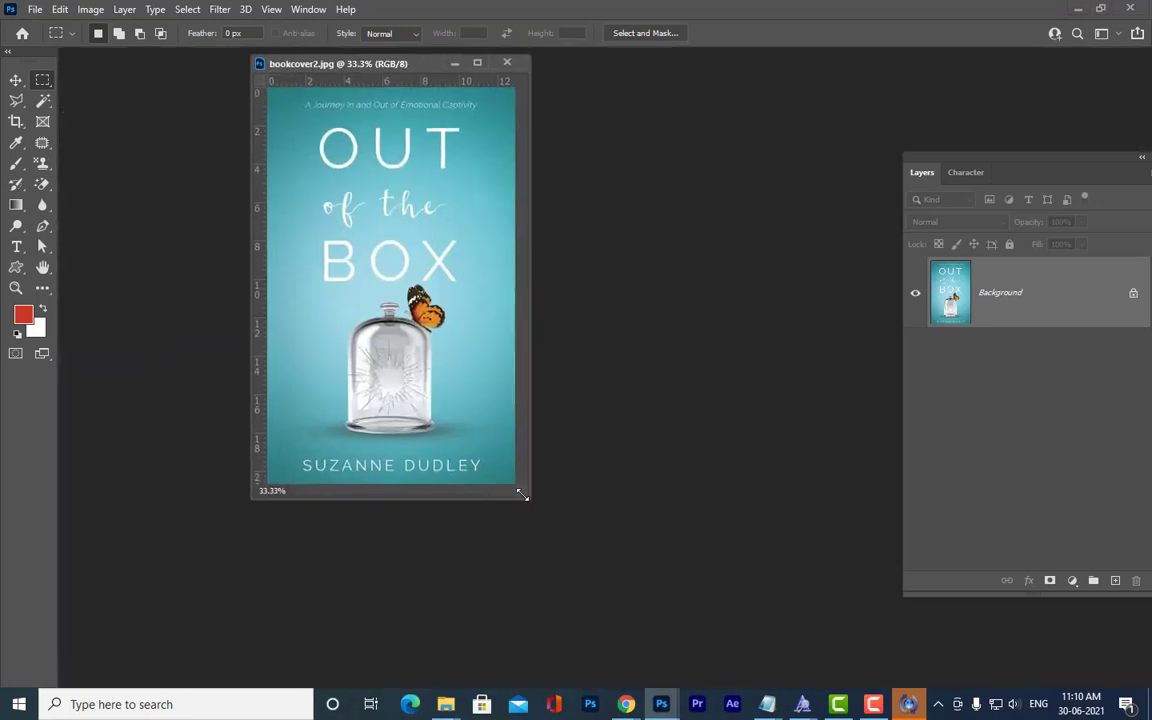
pyautogui.moveTo(521, 494); pyautogui.dragTo(928, 662)
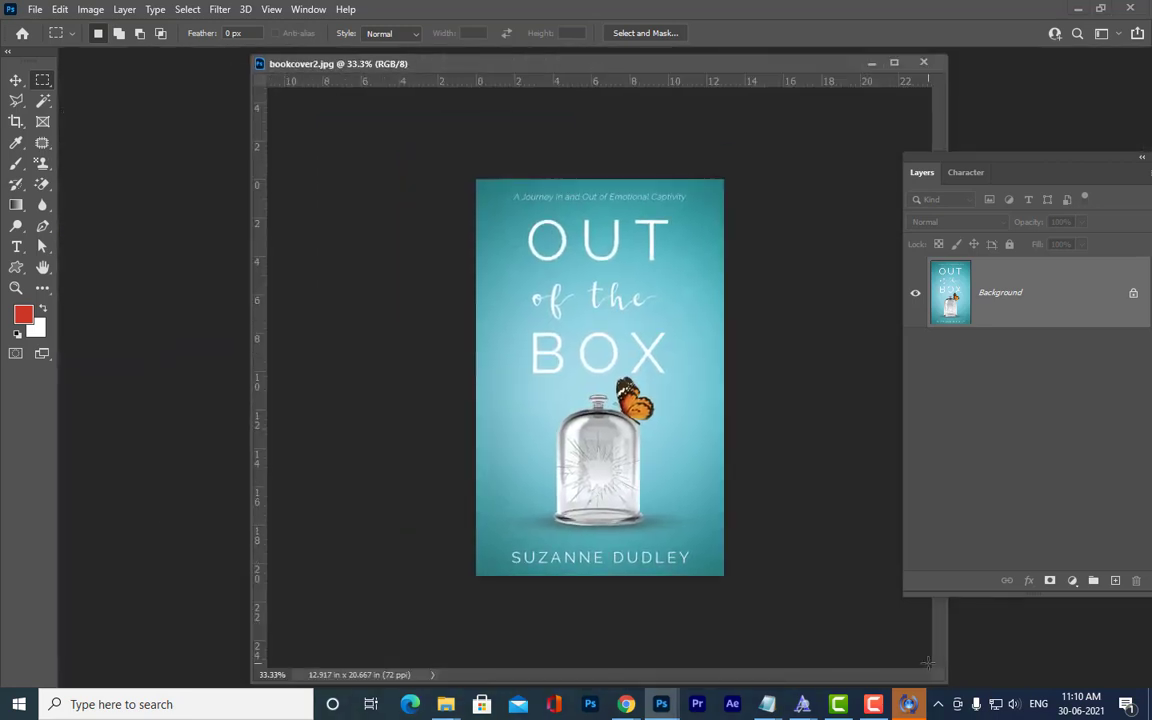
pyautogui.hotkey('ctrl', '+')
pyautogui.hotkey('ctrl', '-')
pyautogui.hotkey('ctrl', '+')
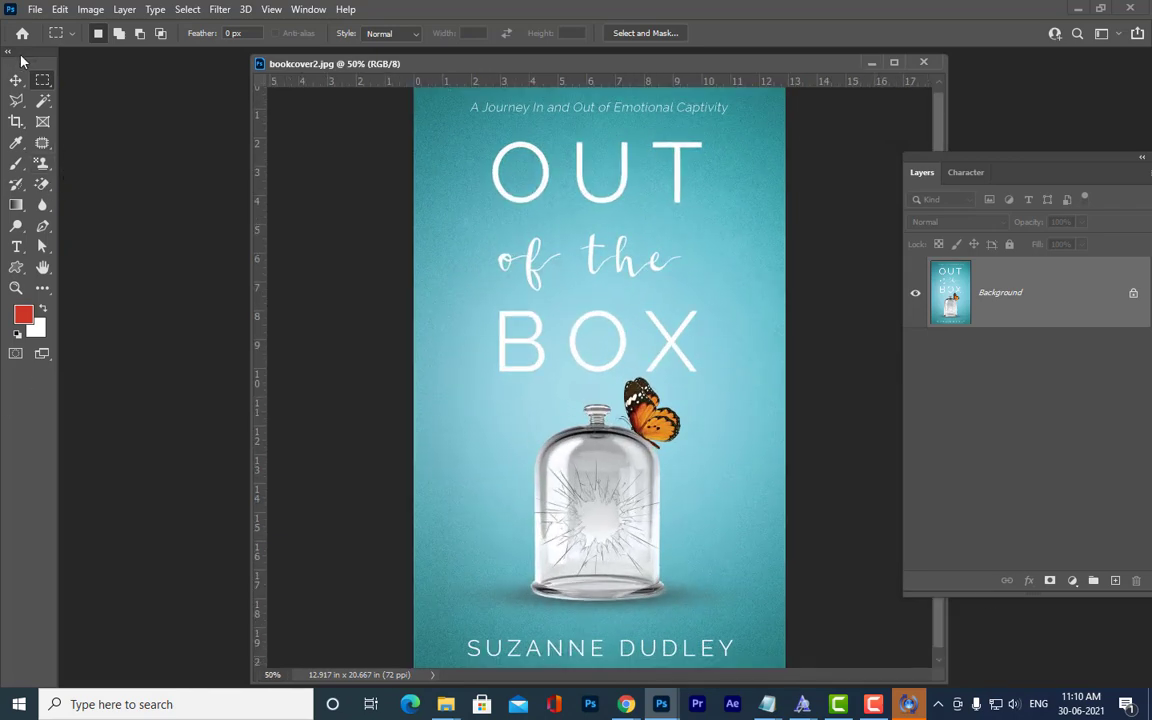
# Float the toolbox beside the document, choose the Patch Tool, and reposition the book cover window slightly lower.
pyautogui.moveTo(30, 50); pyautogui.dragTo(110, 78)
pyautogui.click(120, 170)
pyautogui.rightClick(120, 170)
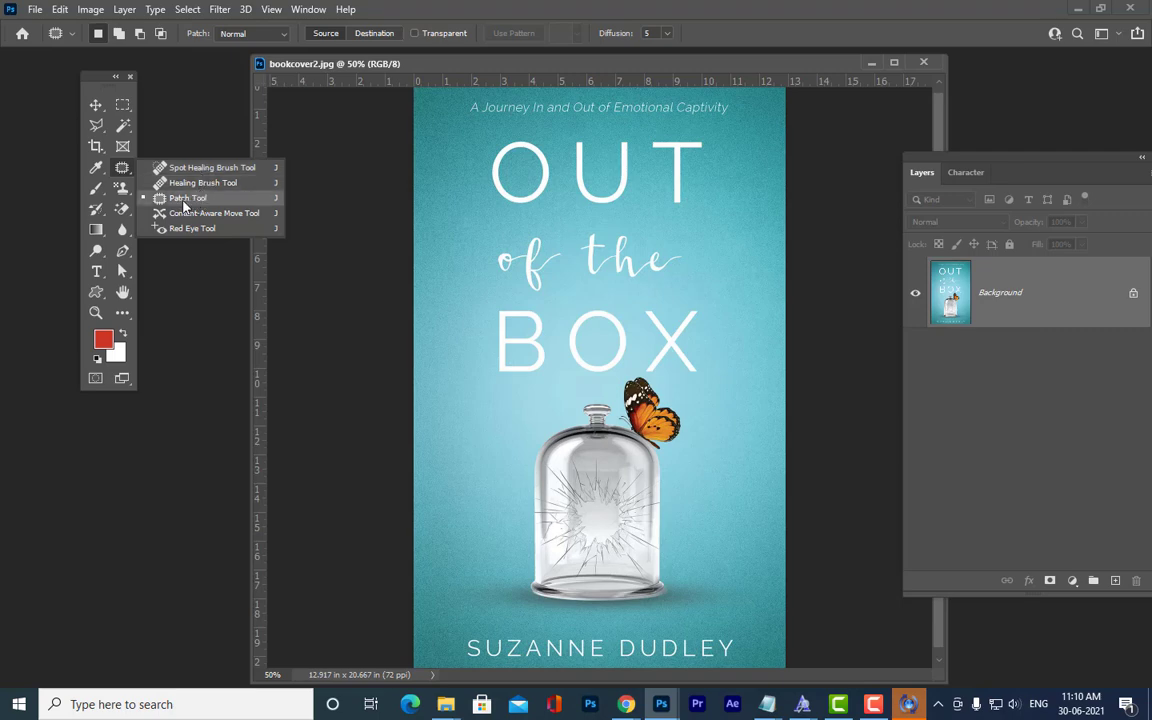
pyautogui.click(184, 200)
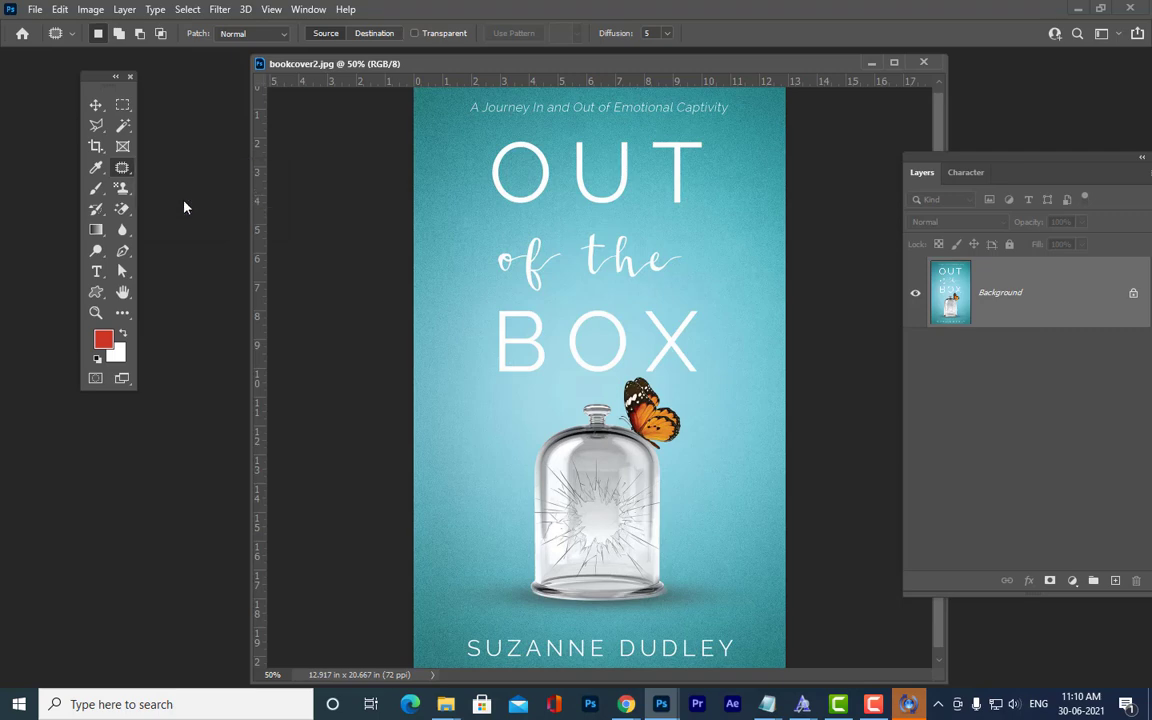
pyautogui.rightClick(122, 172)
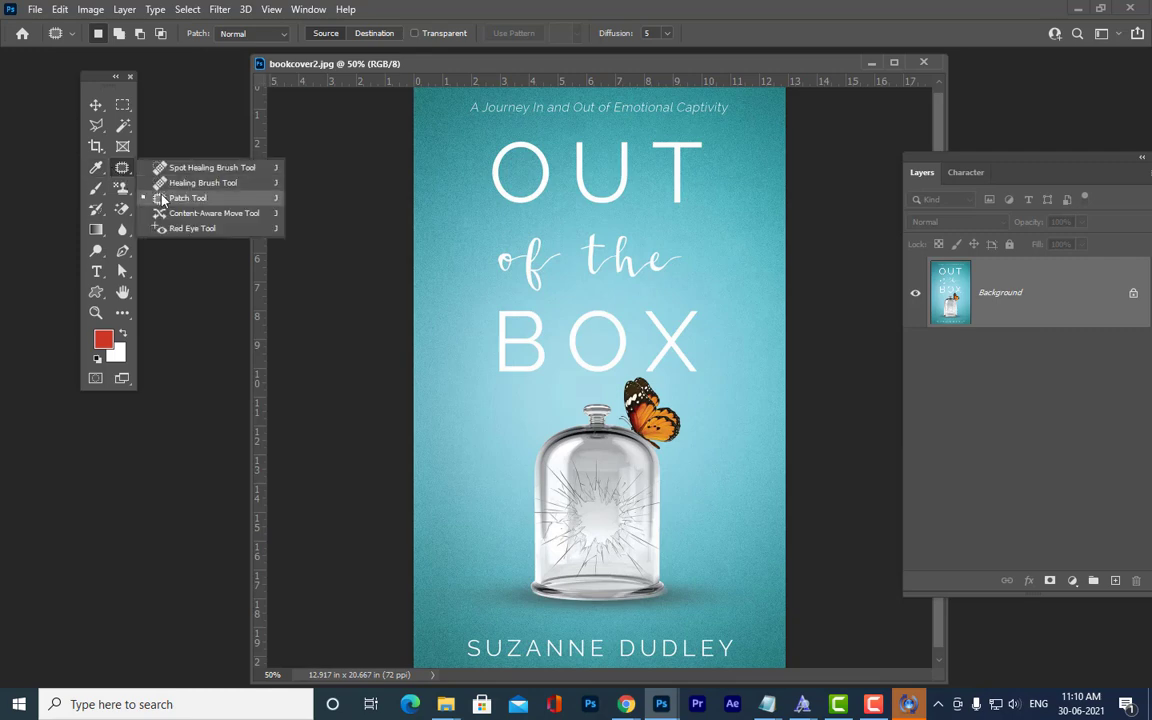
pyautogui.click(163, 200)
pyautogui.moveTo(447, 64); pyautogui.dragTo(419, 121)
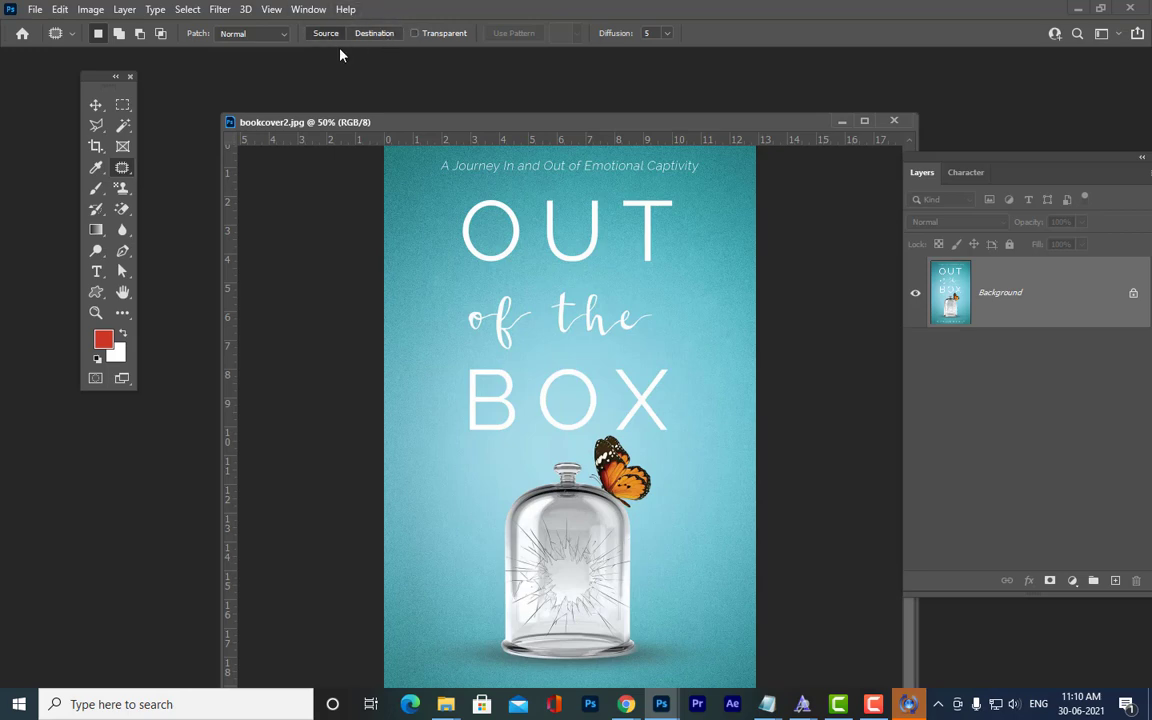
# Make a rectangular selection around the letter O of "OUT" on the book cover.
pyautogui.click(119, 107)
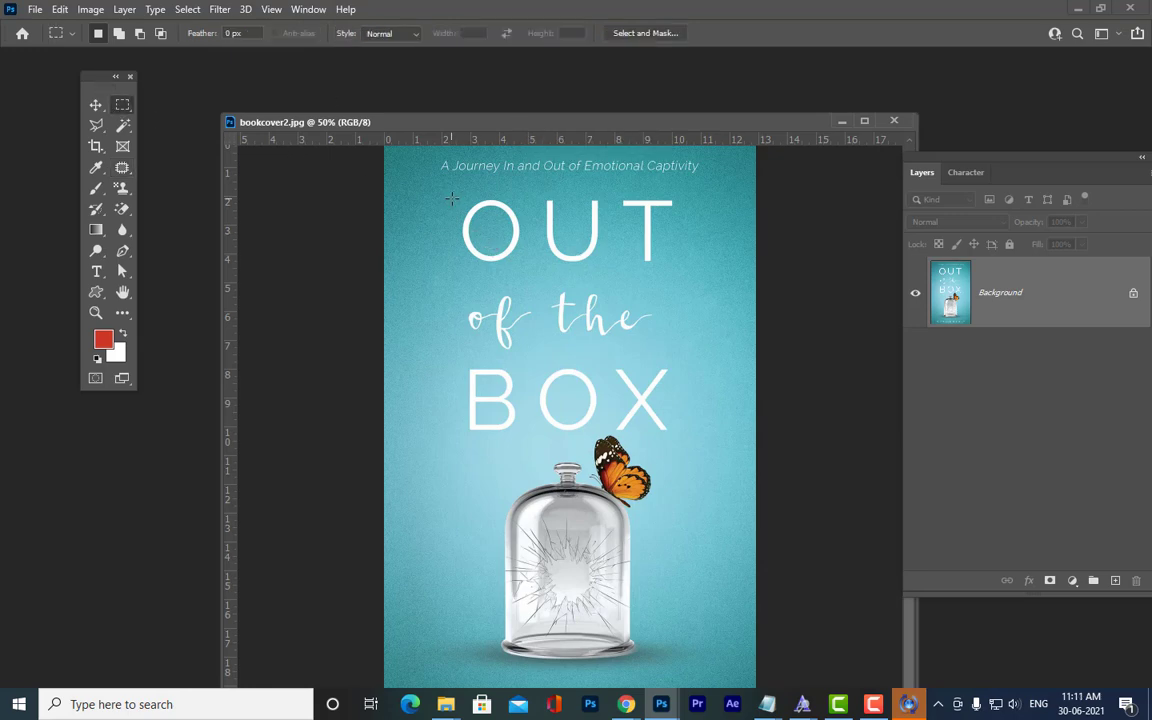
pyautogui.moveTo(461, 196); pyautogui.dragTo(517, 269)
# Try removing the selected O with a Content-Aware fill, deselect, and undo both changes.
pyautogui.rightClick(487, 207)
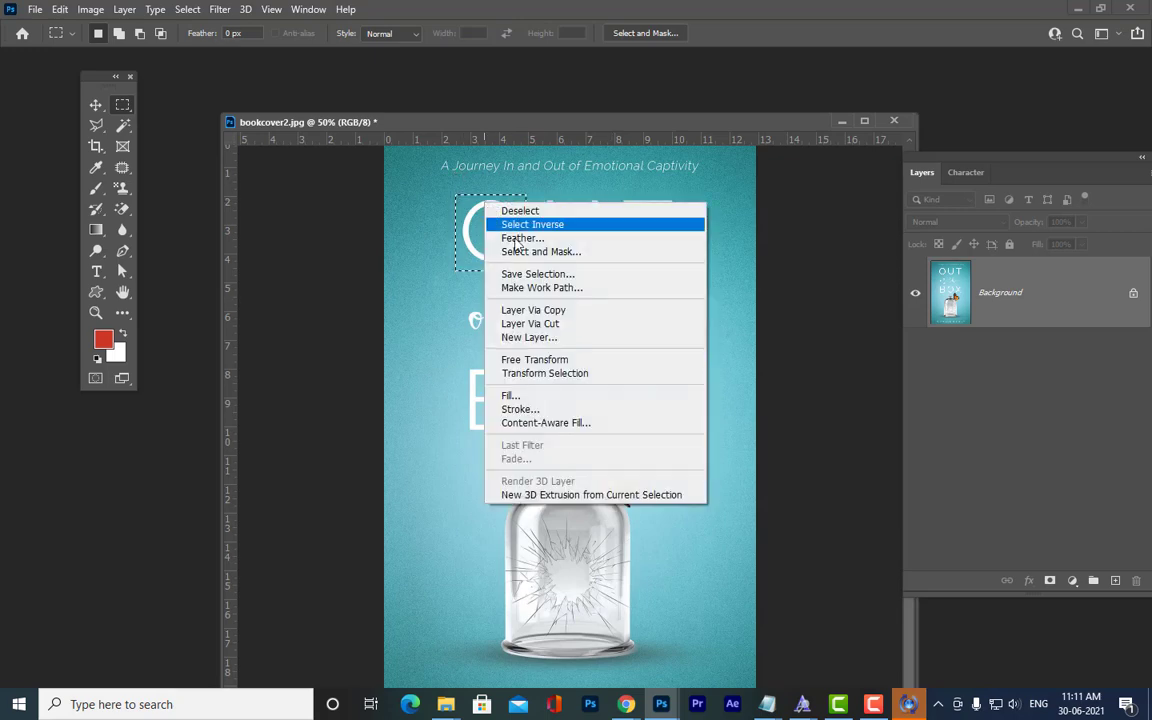
pyautogui.click(500, 393)
pyautogui.click(800, 152)
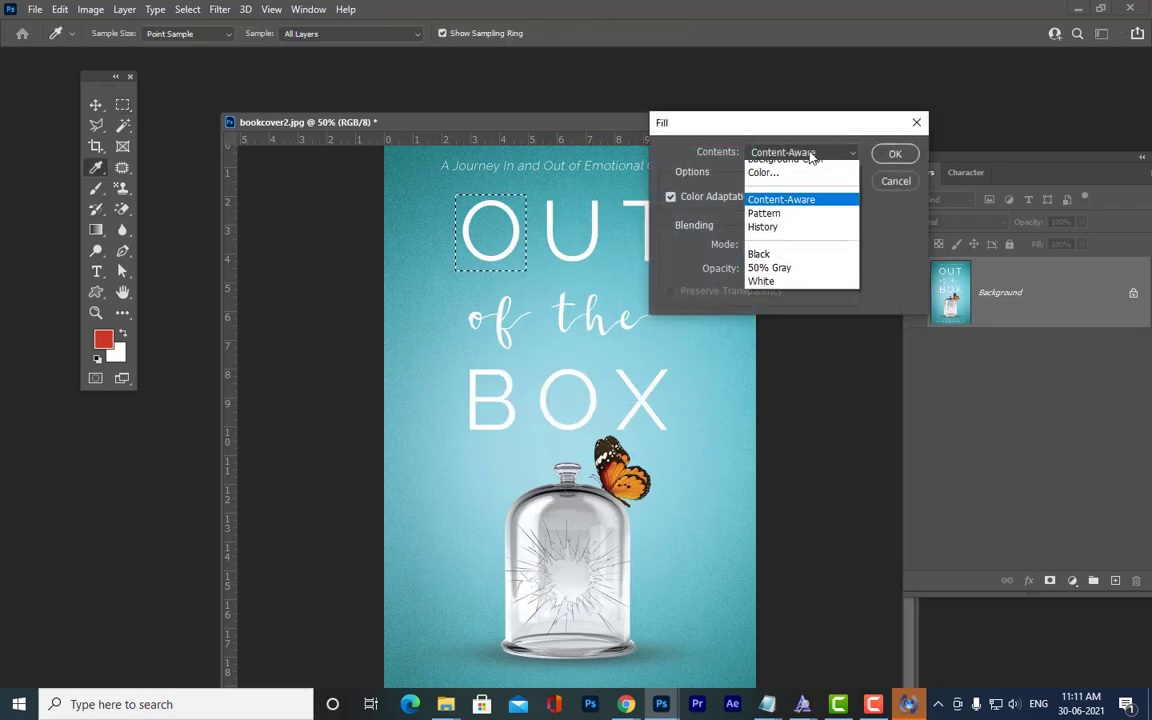
pyautogui.click(784, 195)
pyautogui.click(895, 153)
pyautogui.hotkey('ctrl', 'd')
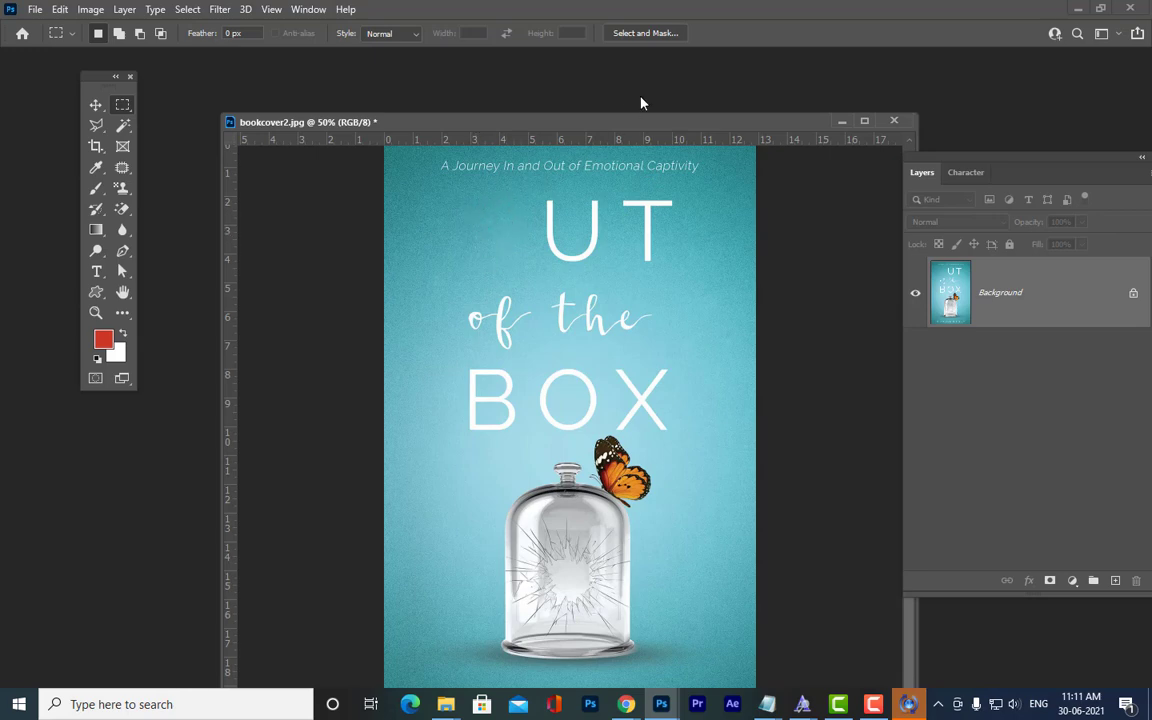
pyautogui.hotkey('ctrl', 'z')
pyautogui.hotkey('ctrl', 'z')
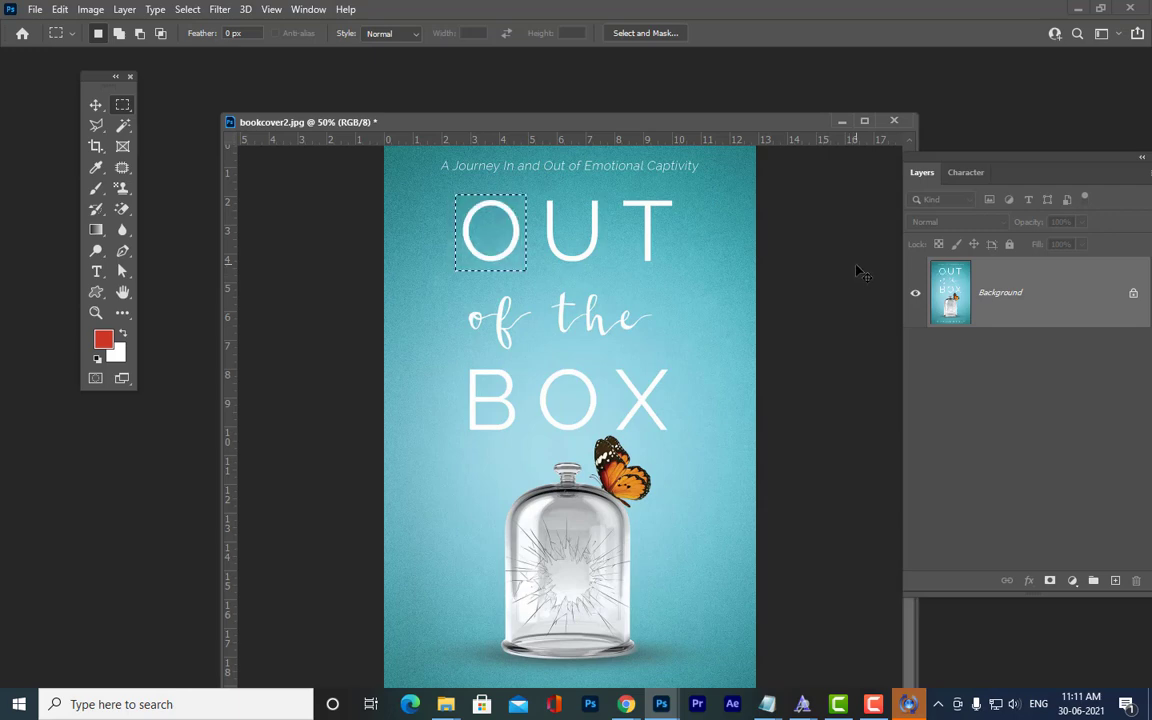
# Patch the selected O of "OUT" with the plain teal background beside it using the Patch Tool, and deselect.
pyautogui.moveTo(546, 121)
pyautogui.mouseDown()
pyautogui.moveTo(577, 123)
pyautogui.moveTo(564, 125)
pyautogui.mouseUp()
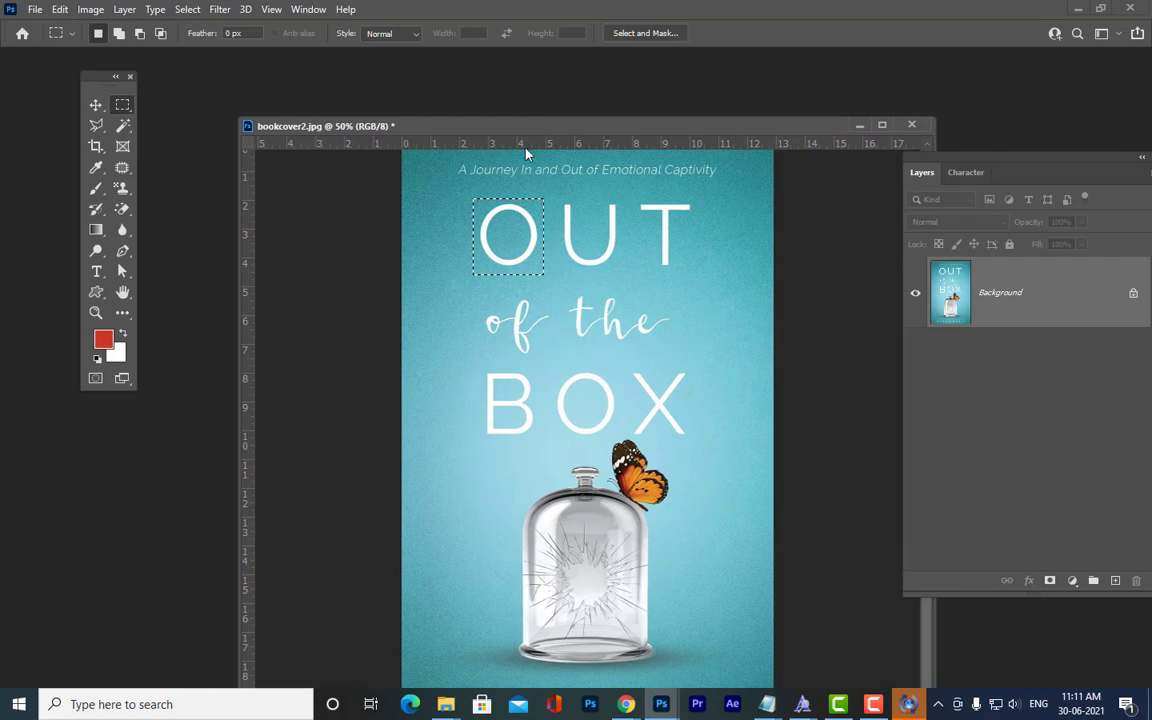
pyautogui.click(122, 168)
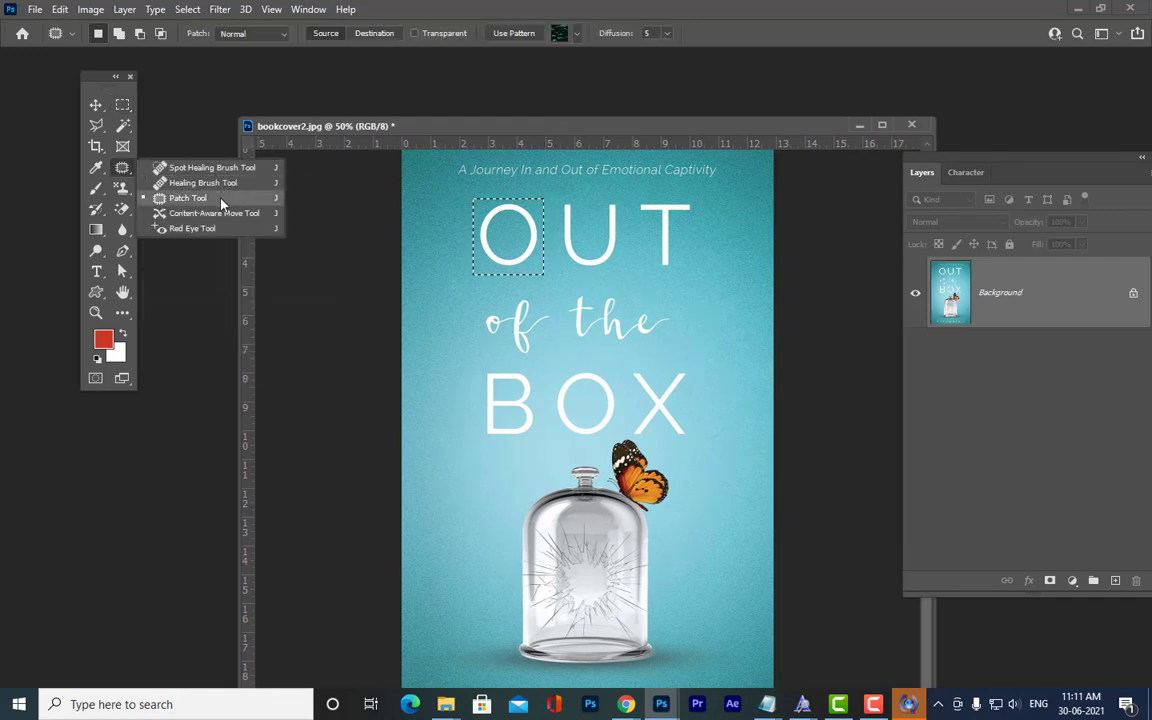
pyautogui.click(221, 201)
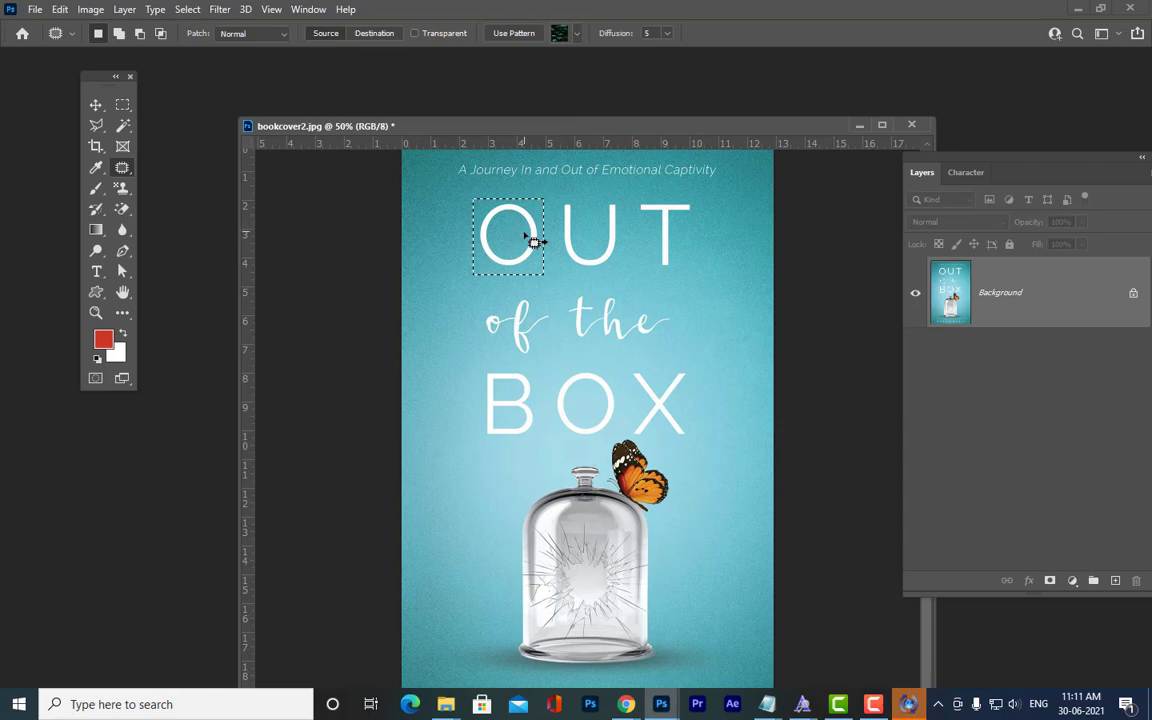
pyautogui.moveTo(534, 241); pyautogui.dragTo(463, 225)
pyautogui.hotkey('ctrl', 'd')
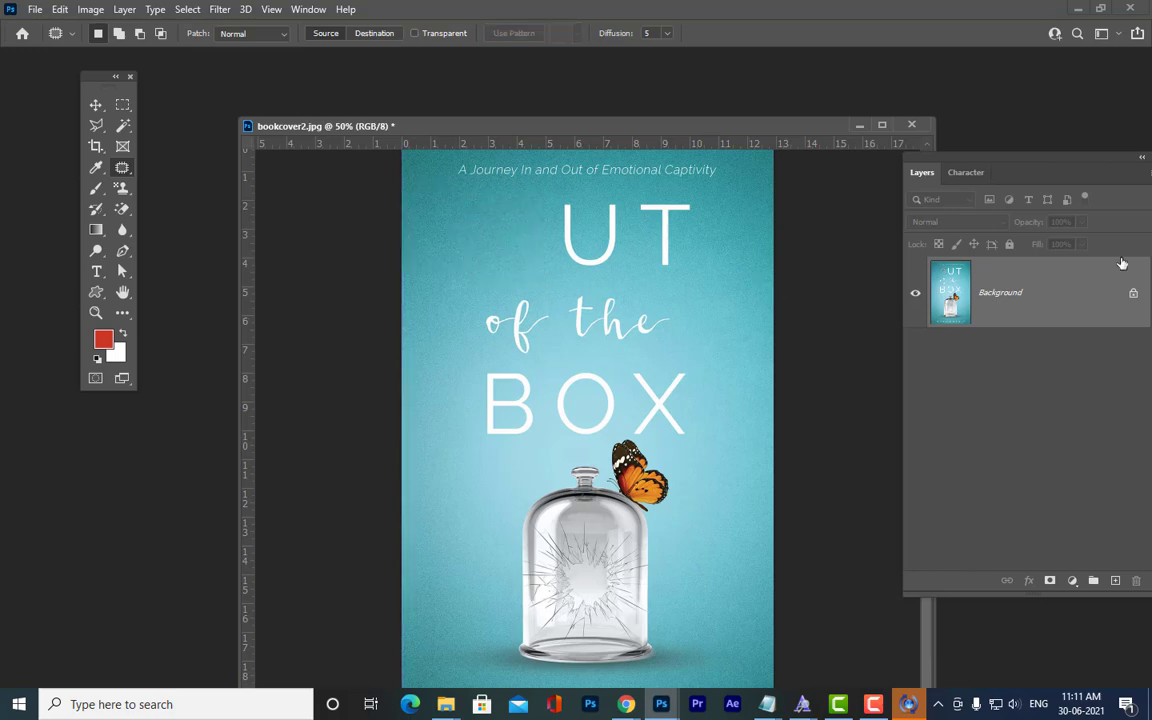
pyautogui.moveTo(728, 127); pyautogui.dragTo(546, 157)
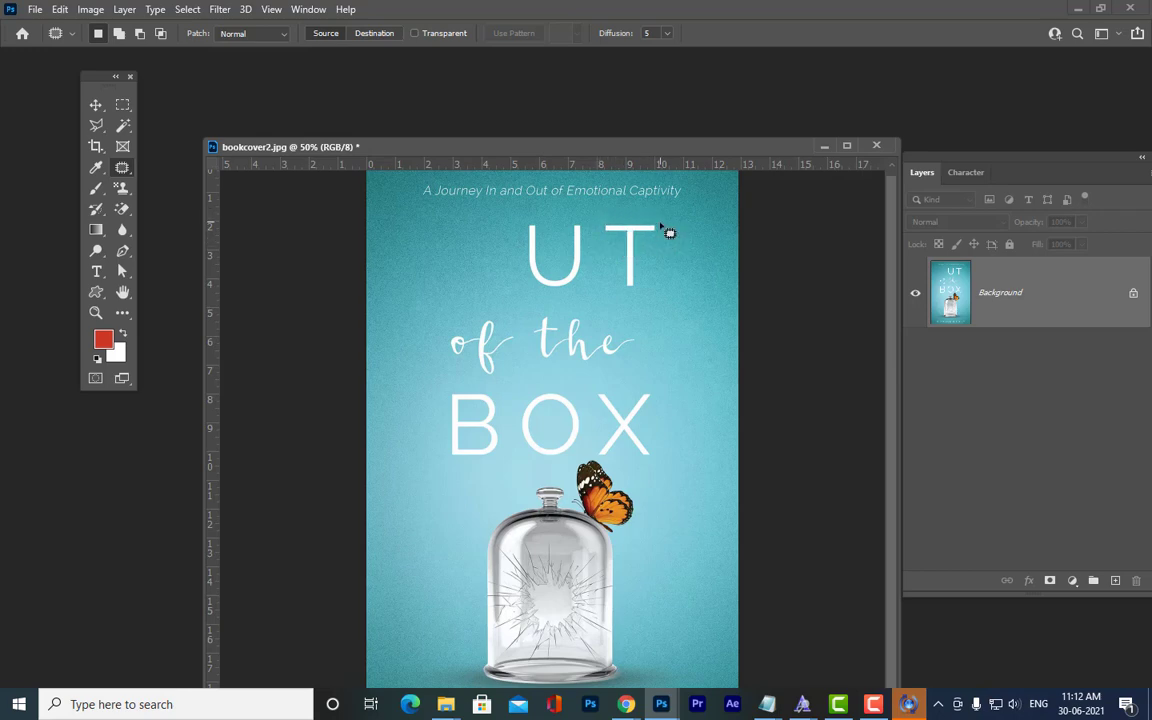
# Patch the letters T and U of "OUT" with the plain teal background beside them, deselecting after each patch.
pyautogui.moveTo(622, 240)
pyautogui.mouseDown()
pyautogui.moveTo(597, 215)
pyautogui.moveTo(670, 228)
pyautogui.moveTo(649, 241)
pyautogui.moveTo(631, 297)
pyautogui.moveTo(624, 240)
pyautogui.mouseUp()
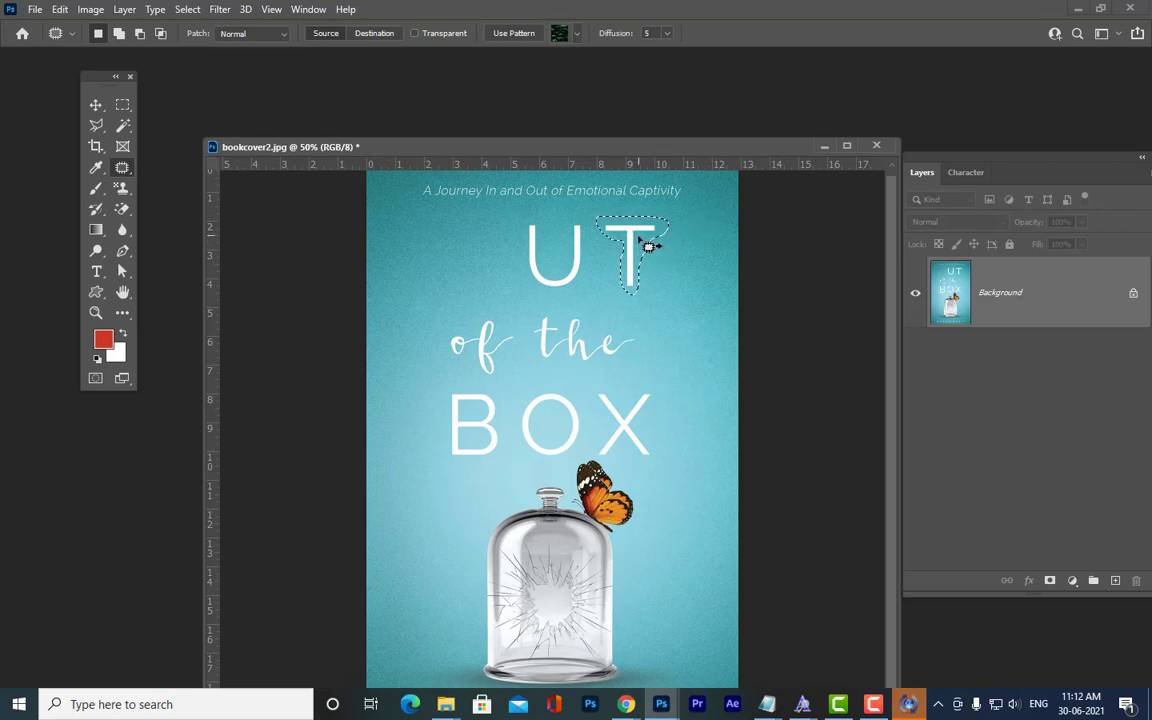
pyautogui.moveTo(648, 248); pyautogui.dragTo(705, 252)
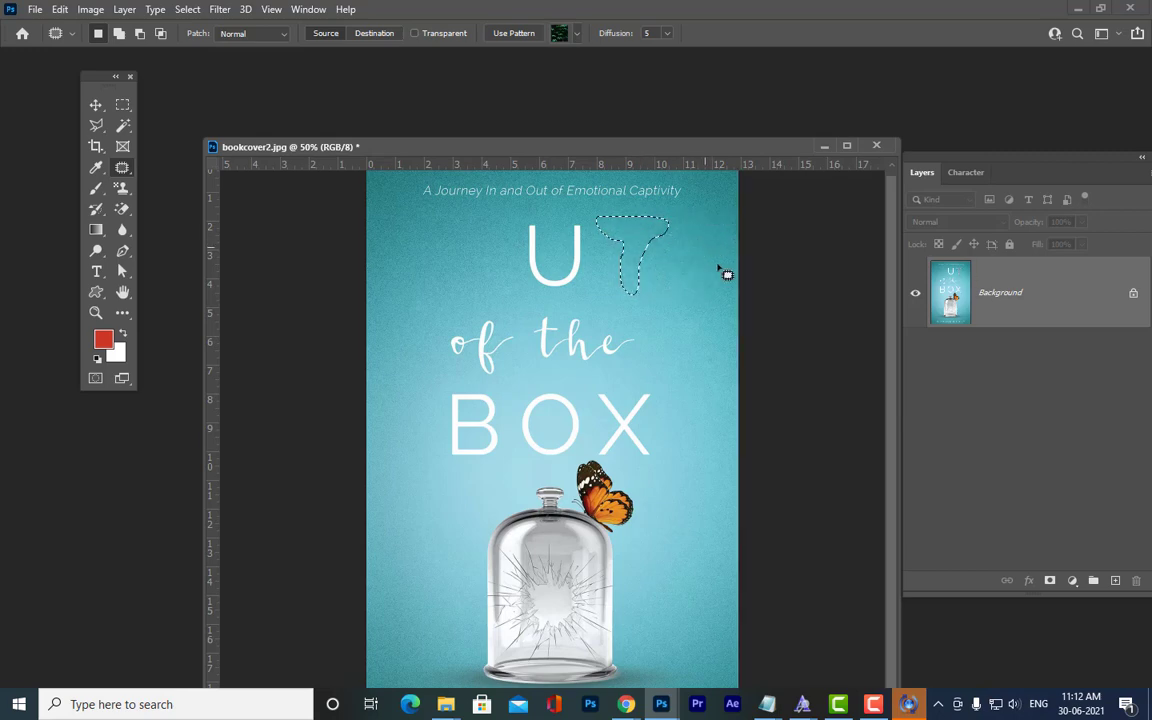
pyautogui.hotkey('ctrl', 'd')
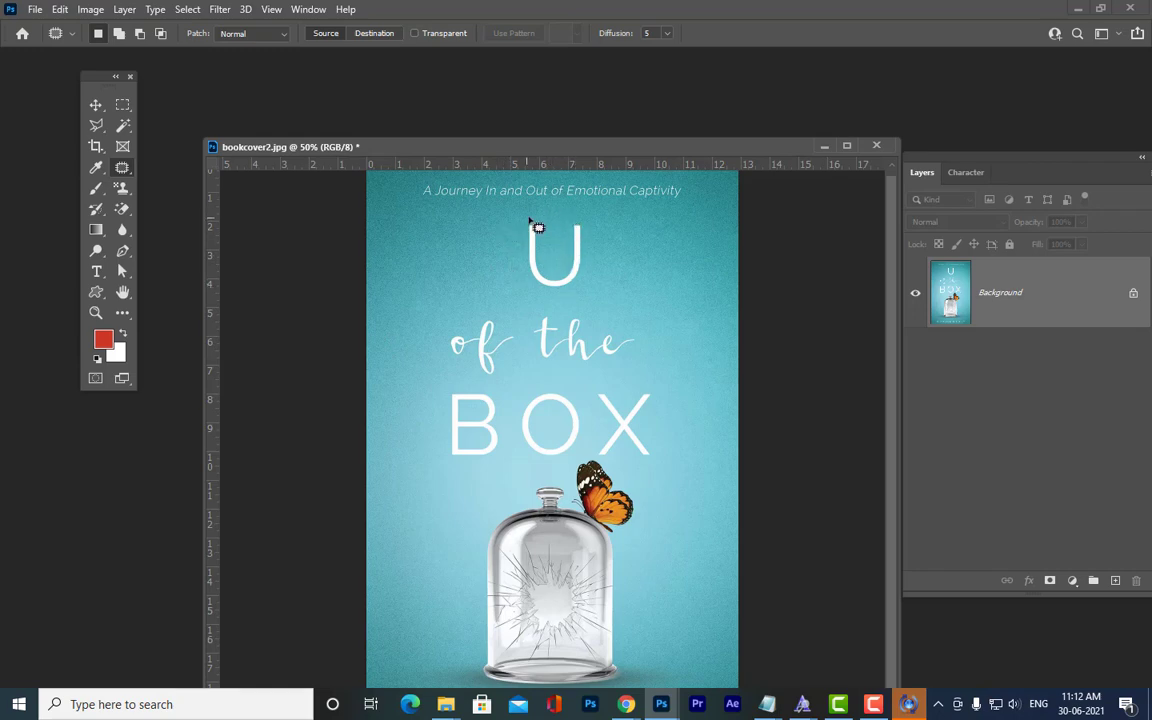
pyautogui.moveTo(532, 215)
pyautogui.mouseDown()
pyautogui.moveTo(558, 258)
pyautogui.moveTo(582, 220)
pyautogui.moveTo(594, 227)
pyautogui.mouseUp()
pyautogui.moveTo(577, 298)
pyautogui.mouseDown()
pyautogui.moveTo(530, 300)
pyautogui.moveTo(508, 240)
pyautogui.moveTo(530, 217)
pyautogui.mouseUp()
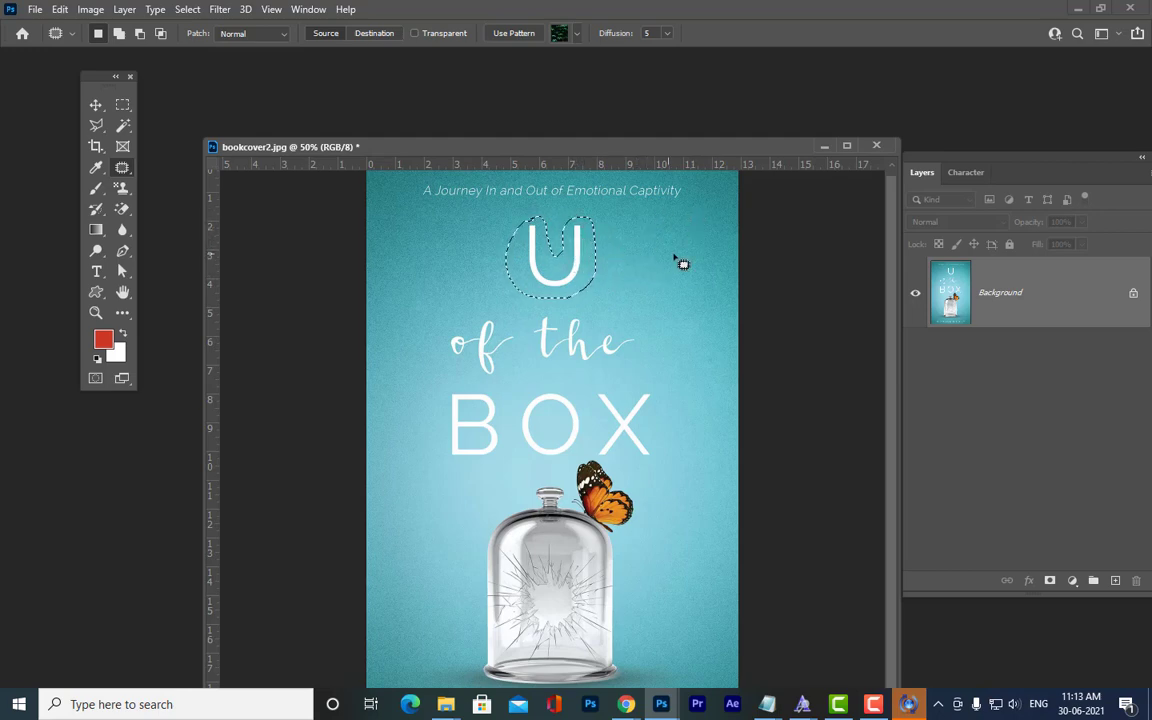
pyautogui.moveTo(568, 278); pyautogui.dragTo(666, 265)
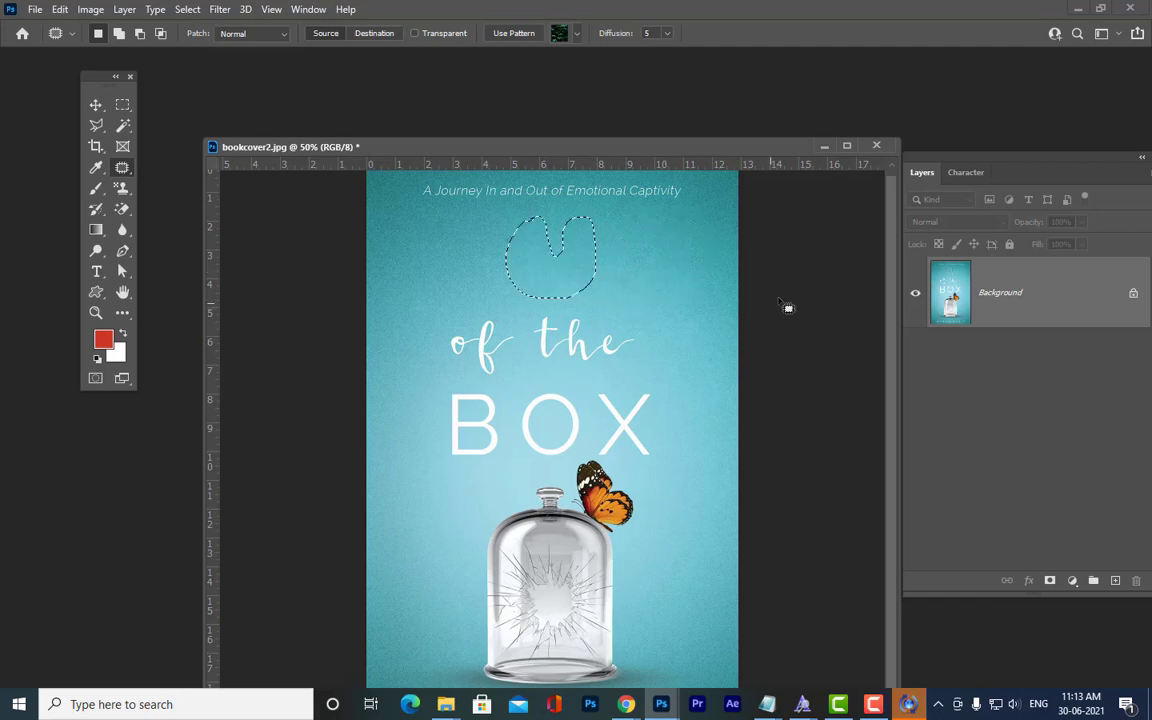
pyautogui.click(808, 279)
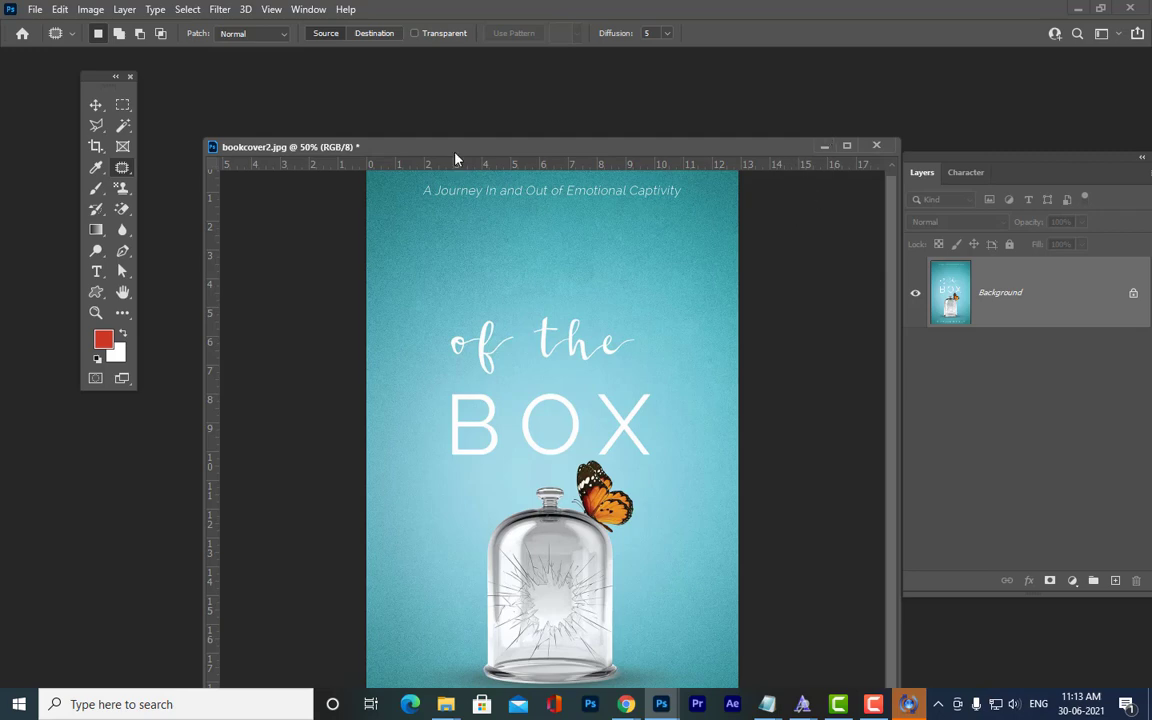
# Patch out the tagline at the top of the cover and the word "of" using nearby plain teal background.
pyautogui.moveTo(420, 182)
pyautogui.mouseDown()
pyautogui.moveTo(668, 184)
pyautogui.moveTo(617, 212)
pyautogui.moveTo(487, 211)
pyautogui.moveTo(441, 210)
pyautogui.moveTo(416, 181)
pyautogui.mouseUp()
pyautogui.moveTo(561, 196); pyautogui.dragTo(566, 239)
pyautogui.hotkey('ctrl', 'd')
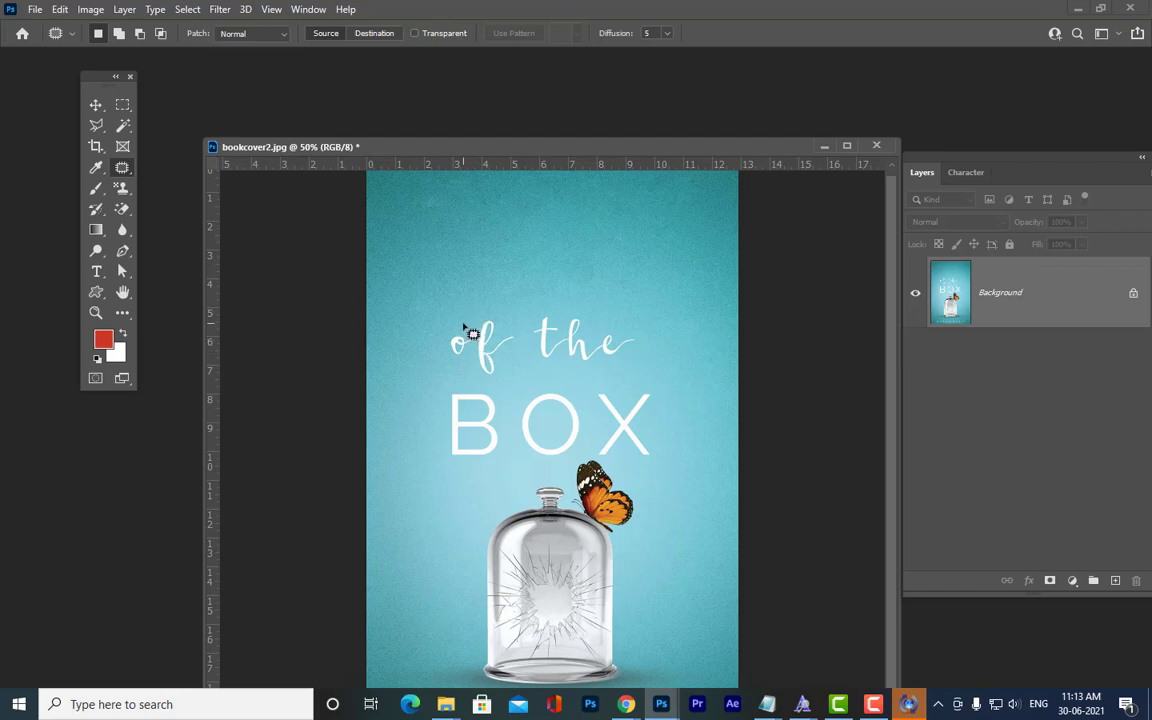
pyautogui.moveTo(463, 325)
pyautogui.mouseDown()
pyautogui.moveTo(522, 321)
pyautogui.moveTo(513, 379)
pyautogui.moveTo(437, 357)
pyautogui.moveTo(458, 325)
pyautogui.moveTo(508, 314)
pyautogui.moveTo(531, 250)
pyautogui.moveTo(540, 272)
pyautogui.mouseUp()
pyautogui.hotkey('ctrl', 'd')
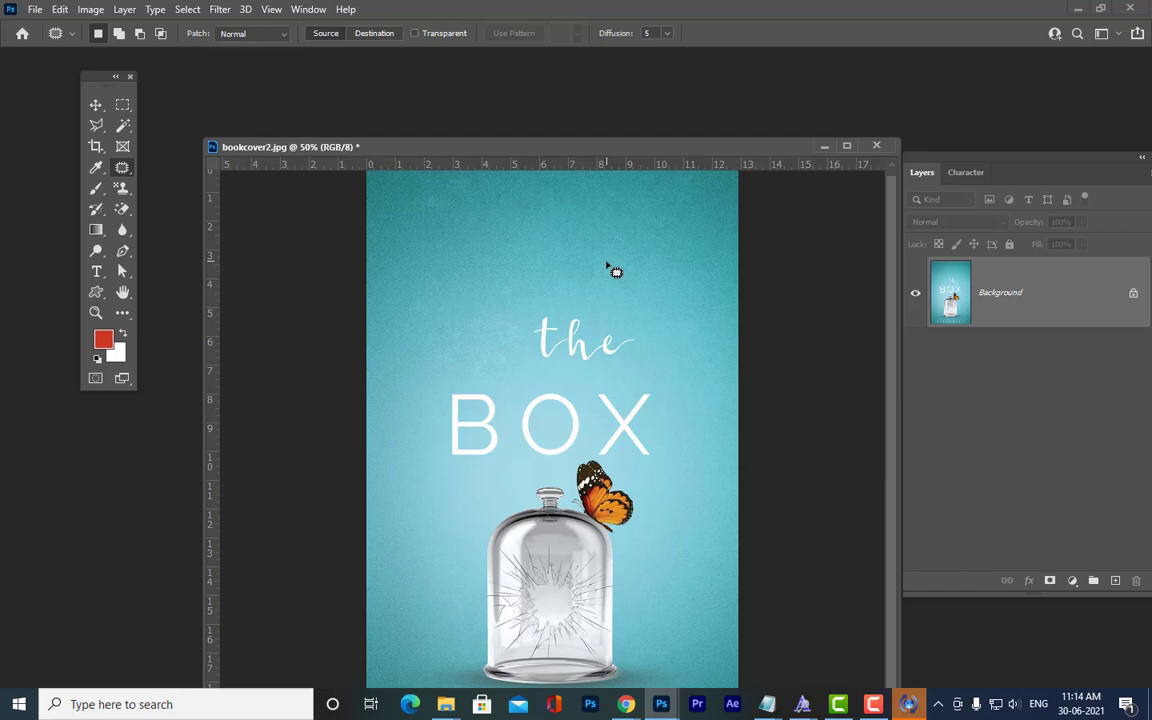
# Close the bookcover2.jpg document without saving the changes.
pyautogui.scroll(1, 614, 271)
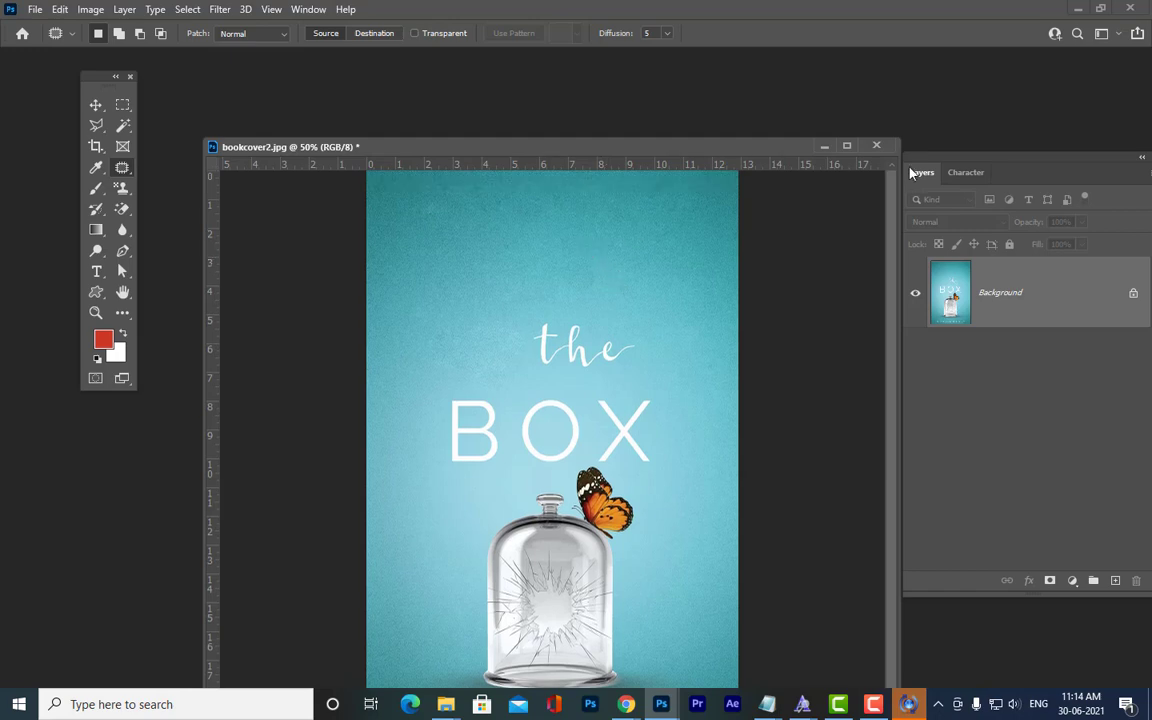
pyautogui.click(876, 146)
pyautogui.click(550, 265)
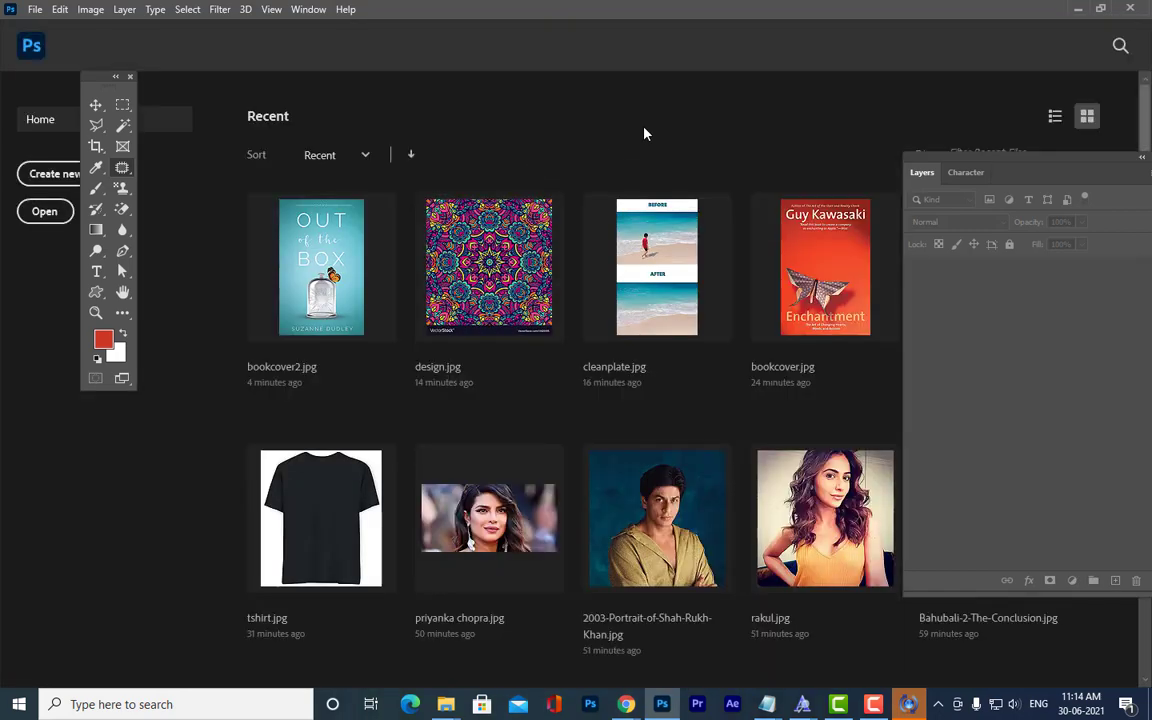
# Open the acne and acne2 images together from the photoshop ref images folder, view acne.jpg, and return to acne2.jpg.
pyautogui.hotkey('ctrl', 'o')
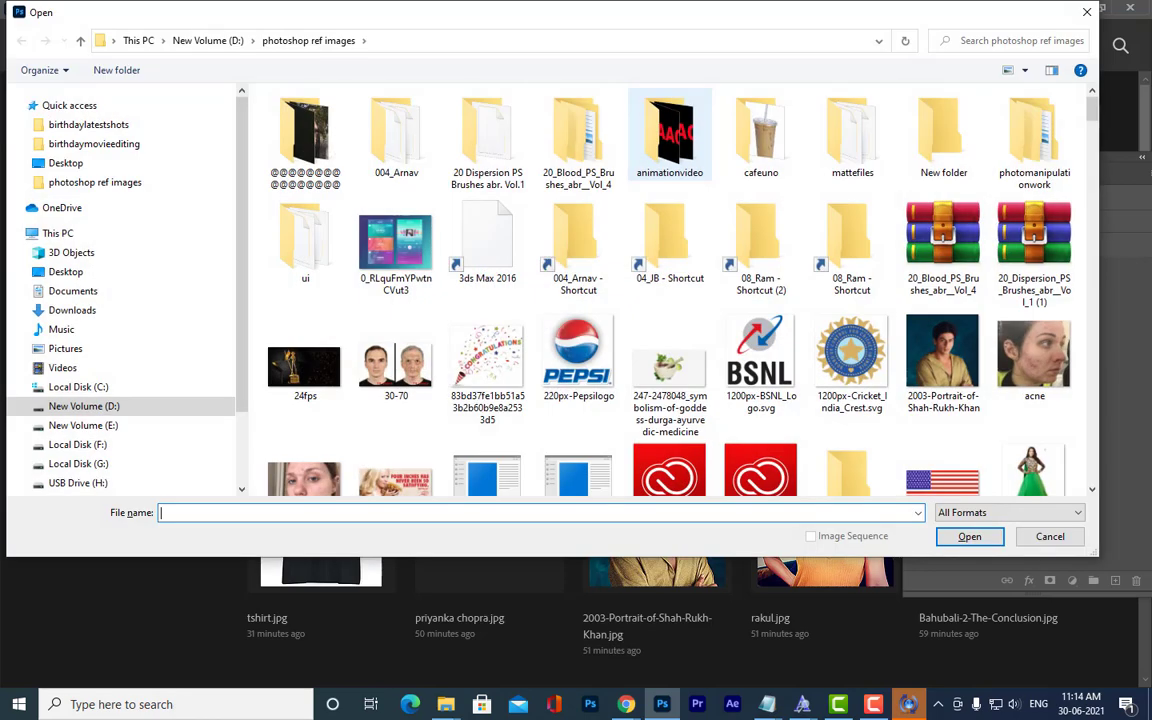
pyautogui.scroll(-1, 289, 467)
pyautogui.click(290, 455)
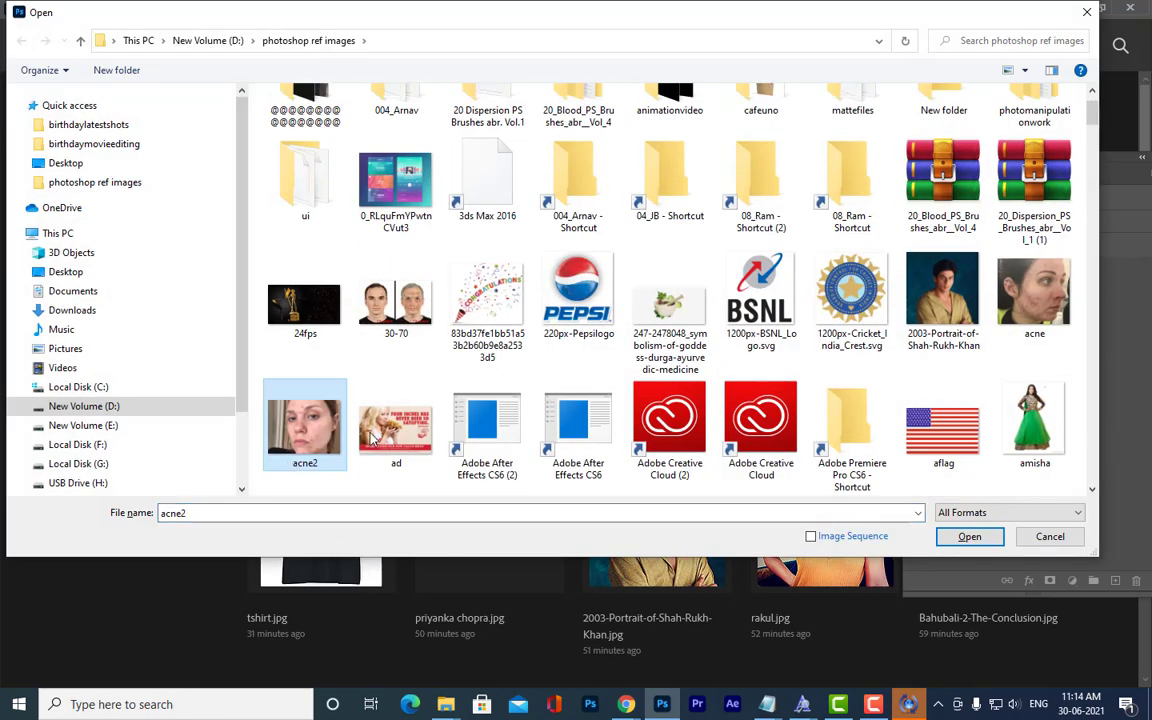
pyautogui.keyDown('ctrl'); pyautogui.click(1035, 316); pyautogui.keyUp('ctrl')
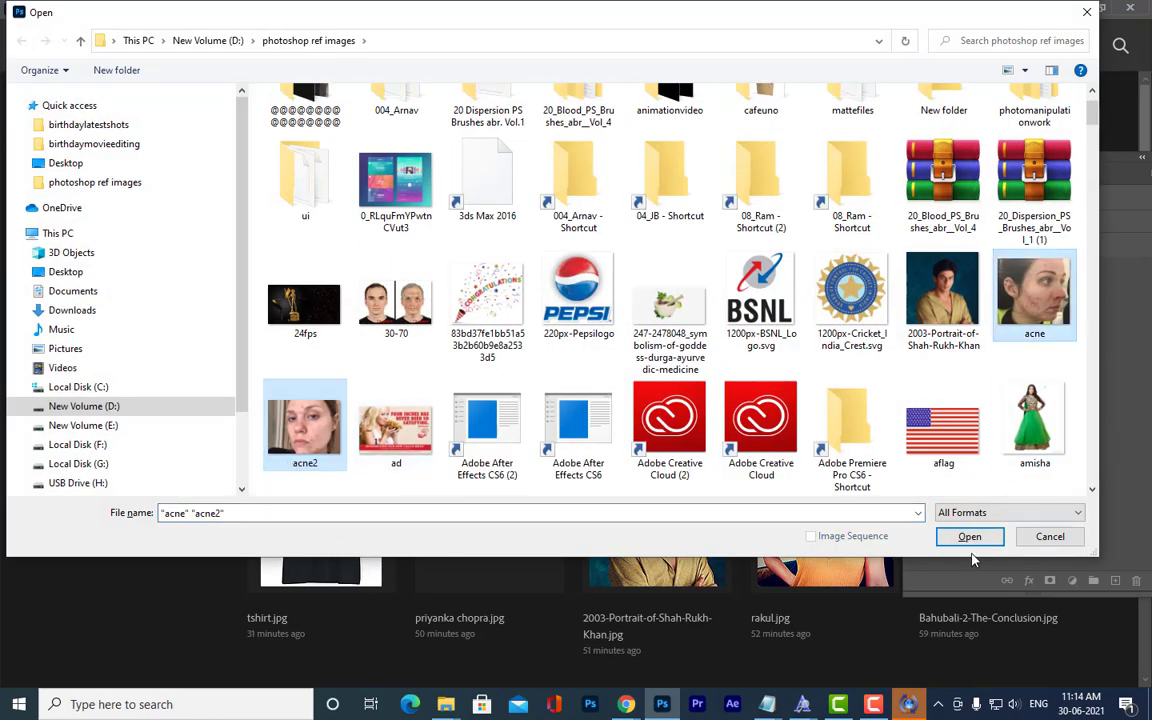
pyautogui.click(969, 536)
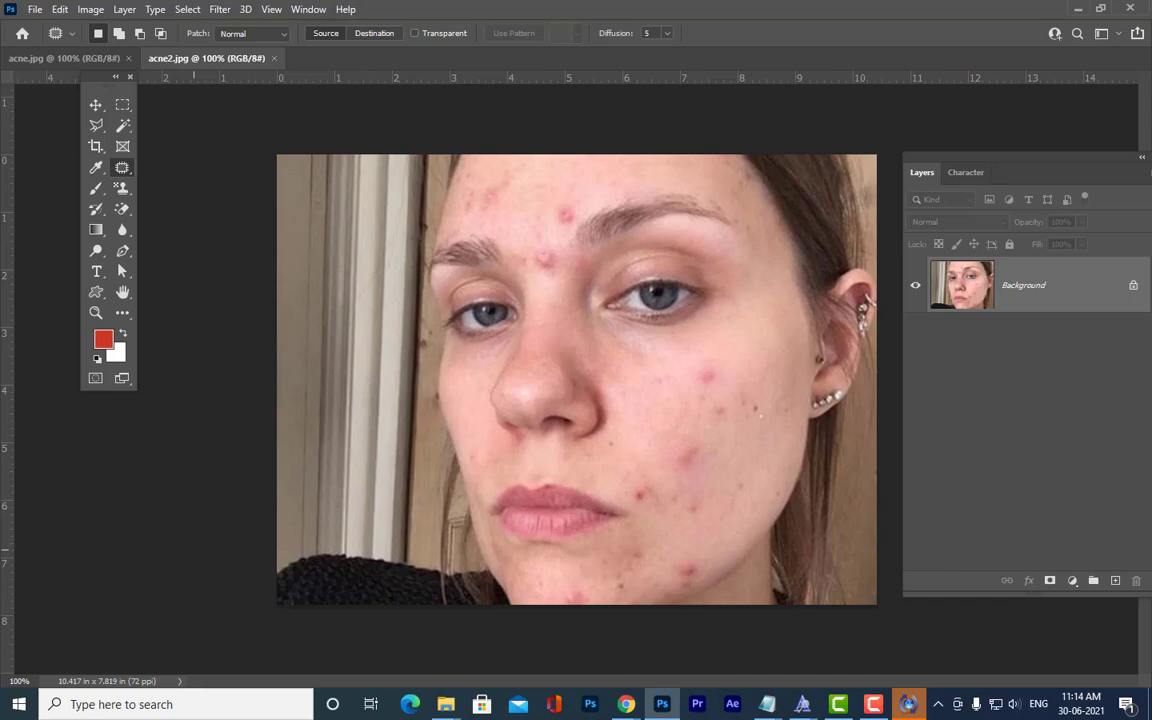
pyautogui.click(50, 57)
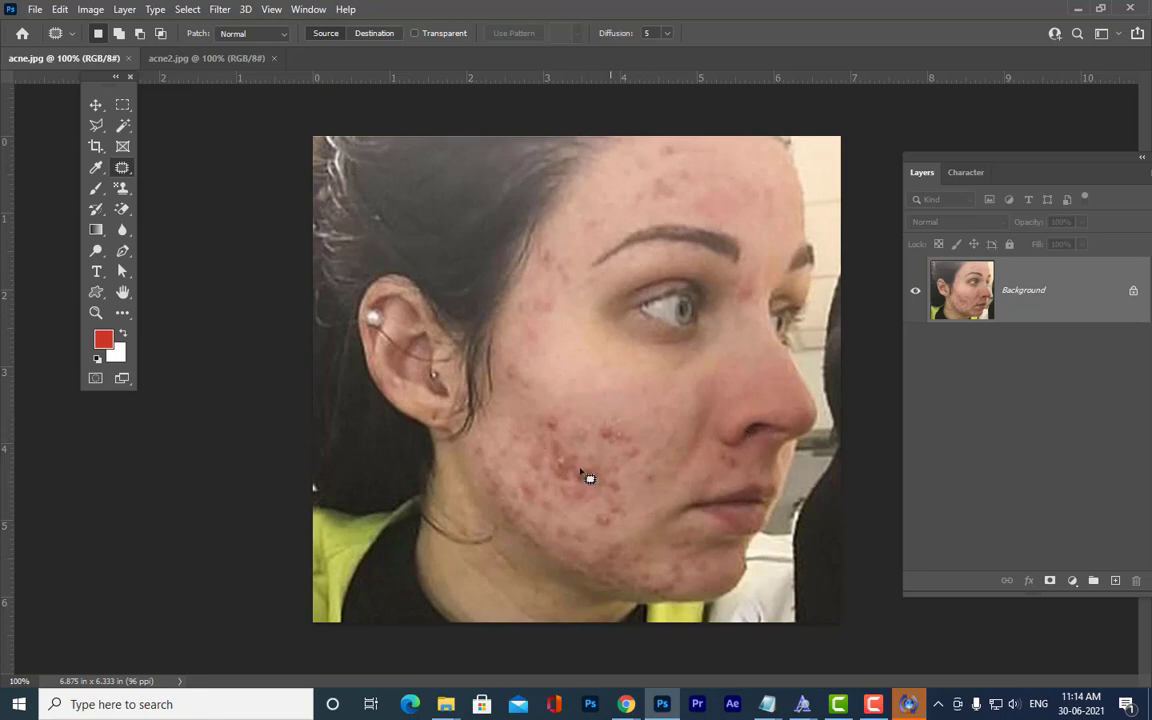
pyautogui.click(205, 58)
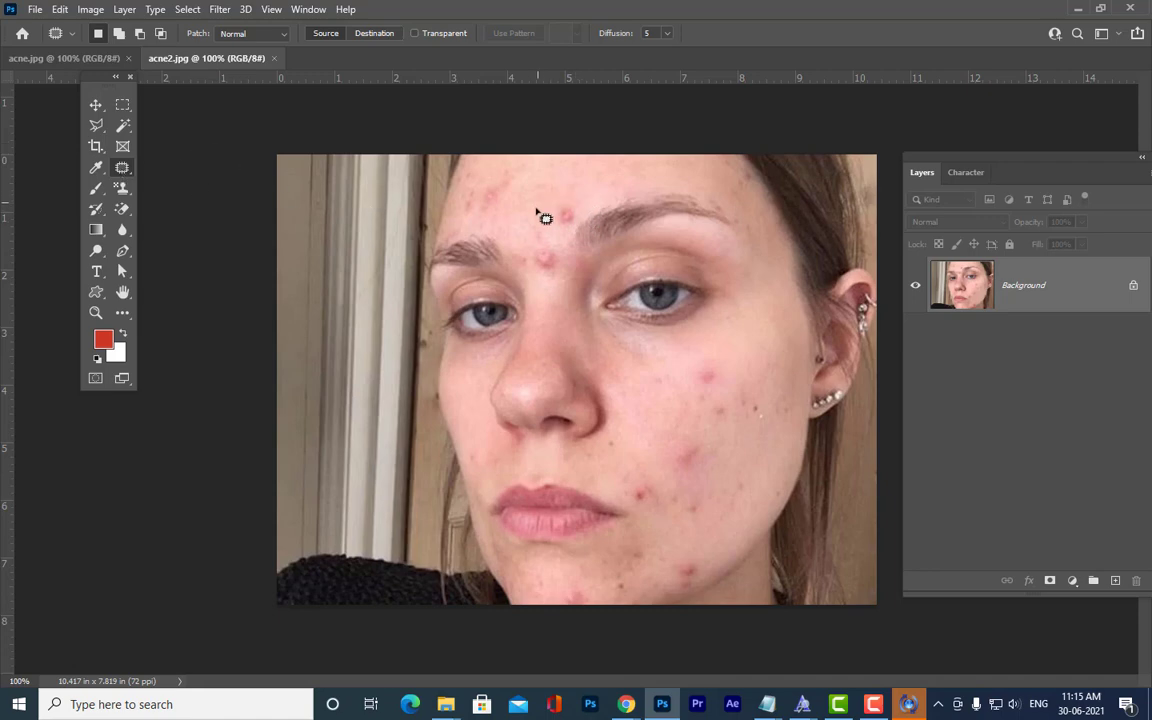
# Patch the red spots on the central forehead and between the eyebrows with clear forehead skin, and deselect.
pyautogui.moveTo(570, 212)
pyautogui.mouseDown()
pyautogui.moveTo(560, 200)
pyautogui.moveTo(552, 226)
pyautogui.moveTo(574, 229)
pyautogui.moveTo(572, 200)
pyautogui.mouseUp()
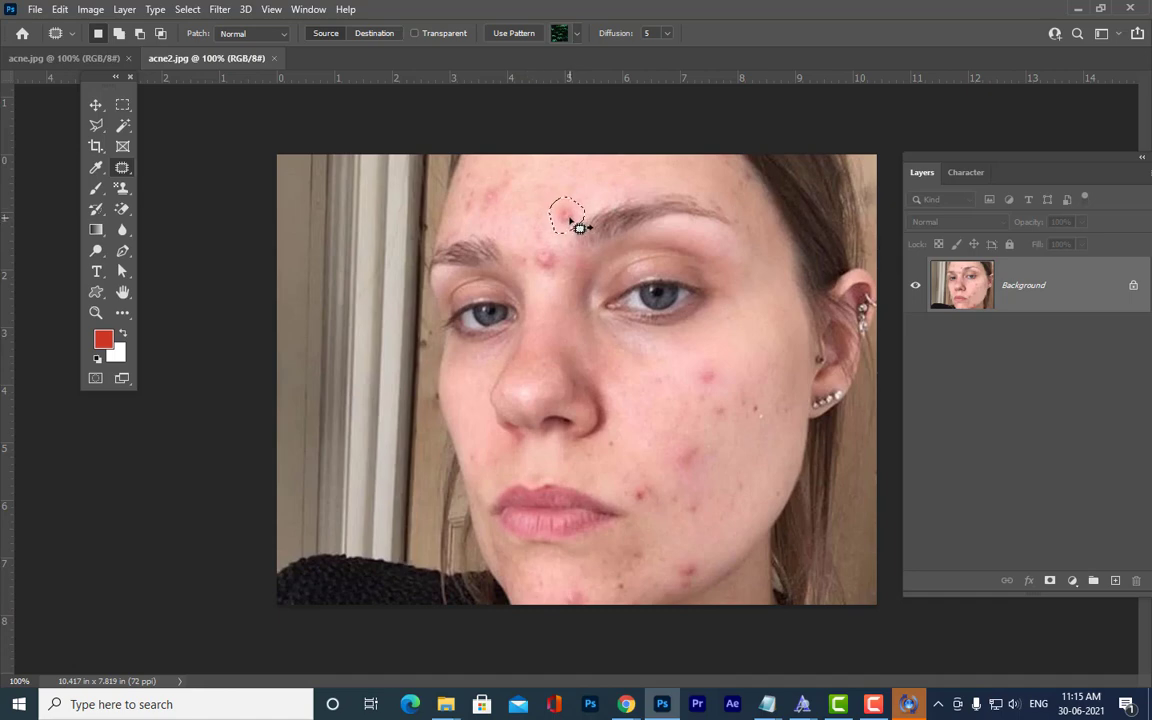
pyautogui.moveTo(578, 224); pyautogui.dragTo(528, 203)
pyautogui.hotkey('ctrl', 'd')
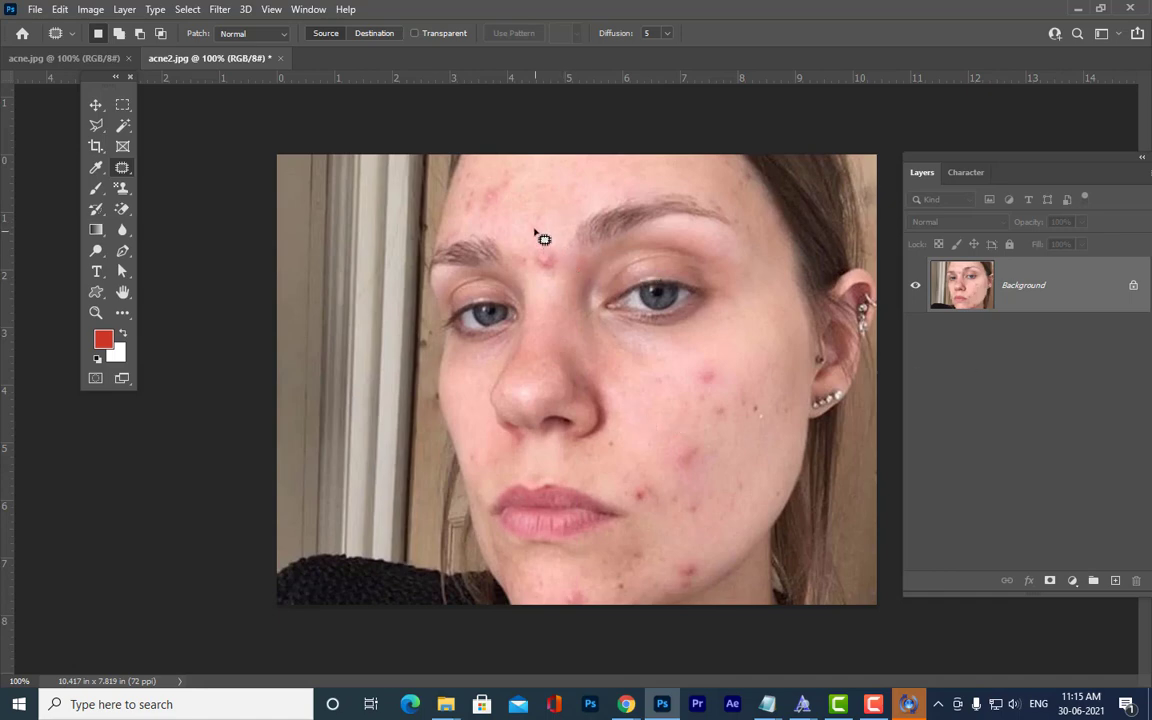
pyautogui.moveTo(542, 245)
pyautogui.mouseDown()
pyautogui.moveTo(555, 278)
pyautogui.moveTo(530, 270)
pyautogui.moveTo(525, 252)
pyautogui.moveTo(552, 237)
pyautogui.moveTo(553, 217)
pyautogui.moveTo(530, 260)
pyautogui.moveTo(544, 288)
pyautogui.moveTo(565, 289)
pyautogui.moveTo(572, 274)
pyautogui.moveTo(557, 208)
pyautogui.mouseUp()
pyautogui.click(575, 203)
pyautogui.click(590, 214)
# Patch the red spots and small moles across the cheek with nearby clear skin, deselecting after each patch.
pyautogui.moveTo(711, 359)
pyautogui.mouseDown()
pyautogui.moveTo(690, 369)
pyautogui.moveTo(710, 398)
pyautogui.moveTo(735, 400)
pyautogui.moveTo(722, 368)
pyautogui.moveTo(725, 380)
pyautogui.moveTo(757, 366)
pyautogui.moveTo(763, 376)
pyautogui.moveTo(695, 400)
pyautogui.moveTo(724, 428)
pyautogui.moveTo(733, 408)
pyautogui.mouseUp()
pyautogui.hotkey('ctrl', 'd')
pyautogui.moveTo(731, 407); pyautogui.dragTo(758, 379)
pyautogui.hotkey('ctrl', 'd')
pyautogui.moveTo(694, 434)
pyautogui.mouseDown()
pyautogui.moveTo(672, 478)
pyautogui.moveTo(697, 479)
pyautogui.moveTo(712, 456)
pyautogui.moveTo(704, 444)
pyautogui.moveTo(746, 457)
pyautogui.mouseUp()
pyautogui.hotkey('ctrl', 'd')
pyautogui.moveTo(766, 384)
pyautogui.mouseDown()
pyautogui.moveTo(739, 416)
pyautogui.moveTo(762, 432)
pyautogui.moveTo(777, 401)
pyautogui.mouseUp()
pyautogui.moveTo(767, 404); pyautogui.dragTo(778, 354)
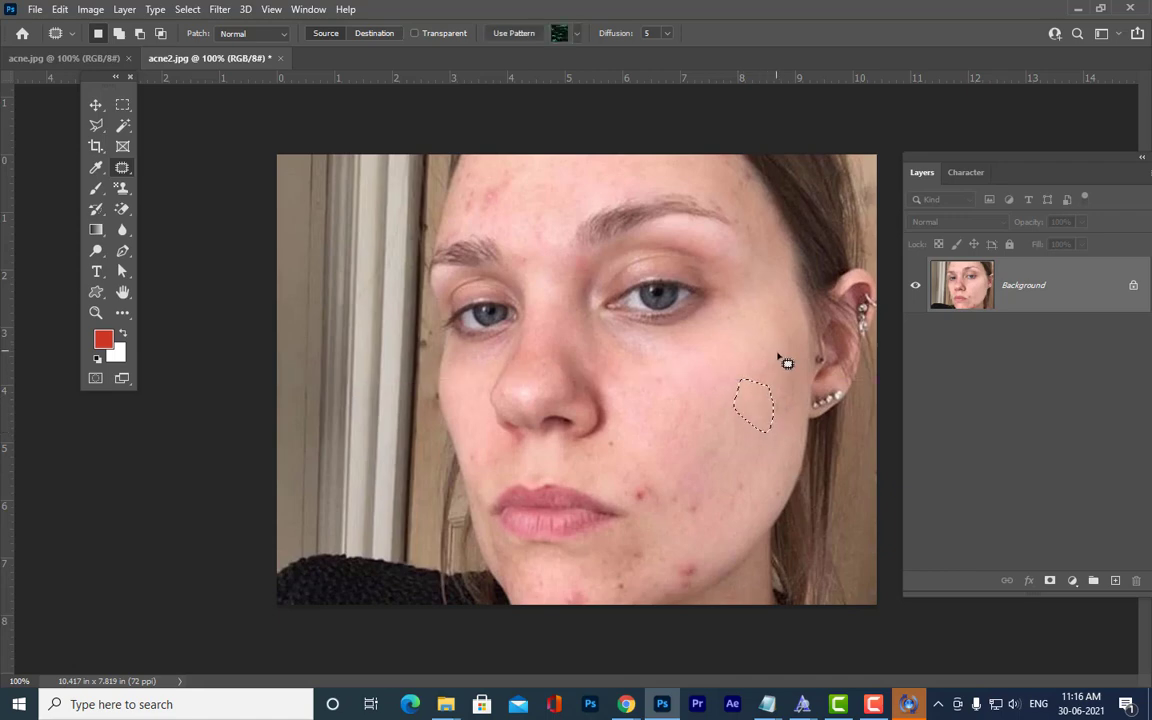
pyautogui.hotkey('ctrl', 'd')
# Patch the blemishes beside the mouth, on the jaw and on the lower cheek with clear cheek skin.
pyautogui.moveTo(658, 483)
pyautogui.mouseDown()
pyautogui.moveTo(645, 486)
pyautogui.moveTo(640, 512)
pyautogui.moveTo(661, 516)
pyautogui.mouseUp()
pyautogui.moveTo(699, 556)
pyautogui.mouseDown()
pyautogui.moveTo(681, 560)
pyautogui.moveTo(669, 588)
pyautogui.moveTo(701, 588)
pyautogui.moveTo(710, 550)
pyautogui.moveTo(737, 537)
pyautogui.moveTo(674, 483)
pyautogui.moveTo(692, 527)
pyautogui.moveTo(714, 528)
pyautogui.moveTo(707, 503)
pyautogui.mouseUp()
pyautogui.hotkey('ctrl', 'd')
pyautogui.hotkey('ctrl', 'd')
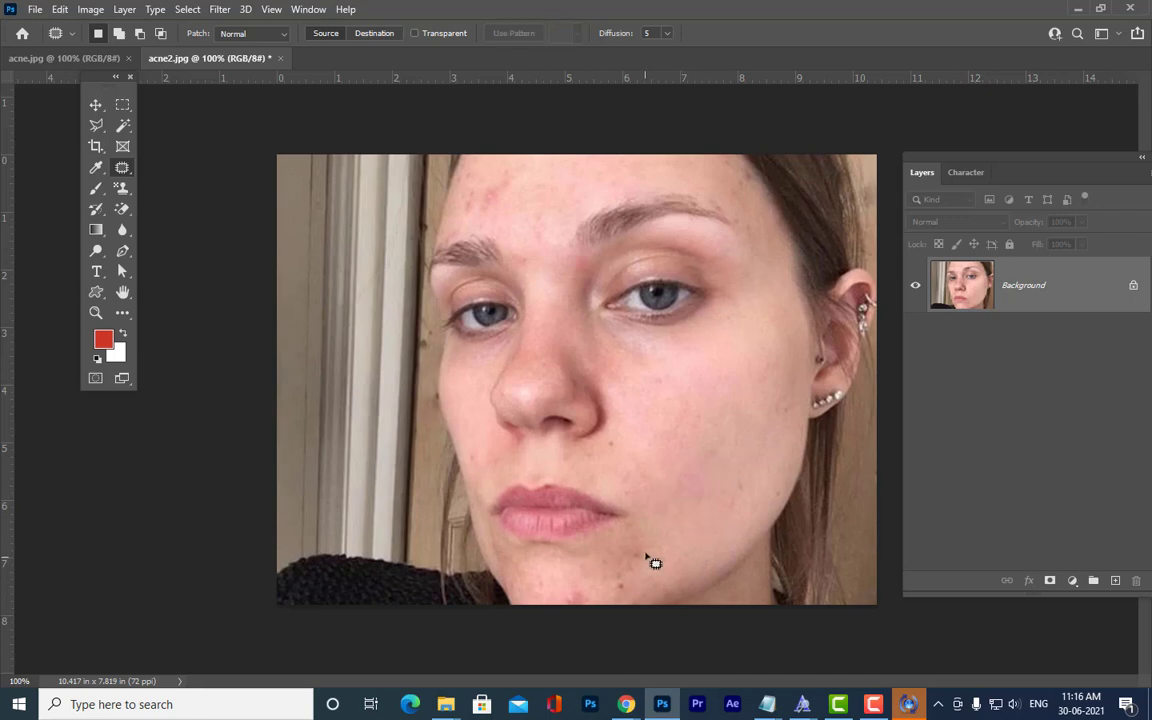
pyautogui.moveTo(645, 551)
pyautogui.mouseDown()
pyautogui.moveTo(640, 537)
pyautogui.moveTo(626, 552)
pyautogui.moveTo(630, 582)
pyautogui.moveTo(653, 566)
pyautogui.moveTo(652, 546)
pyautogui.moveTo(648, 556)
pyautogui.moveTo(681, 533)
pyautogui.moveTo(699, 542)
pyautogui.mouseUp()
pyautogui.hotkey('ctrl', 'd')
pyautogui.moveTo(729, 478)
pyautogui.mouseDown()
pyautogui.moveTo(753, 501)
pyautogui.moveTo(764, 437)
pyautogui.mouseUp()
pyautogui.hotkey('ctrl', 'd')
# Patch the remaining chin spots and the red area on the side of the forehead with clear skin, and deselect.
pyautogui.moveTo(586, 584)
pyautogui.mouseDown()
pyautogui.moveTo(563, 590)
pyautogui.moveTo(581, 609)
pyautogui.moveTo(597, 592)
pyautogui.mouseUp()
pyautogui.moveTo(581, 600)
pyautogui.mouseDown()
pyautogui.moveTo(540, 586)
pyautogui.moveTo(550, 587)
pyautogui.mouseUp()
pyautogui.moveTo(627, 581)
pyautogui.mouseDown()
pyautogui.moveTo(617, 589)
pyautogui.moveTo(632, 604)
pyautogui.moveTo(642, 592)
pyautogui.moveTo(632, 585)
pyautogui.moveTo(668, 573)
pyautogui.mouseUp()
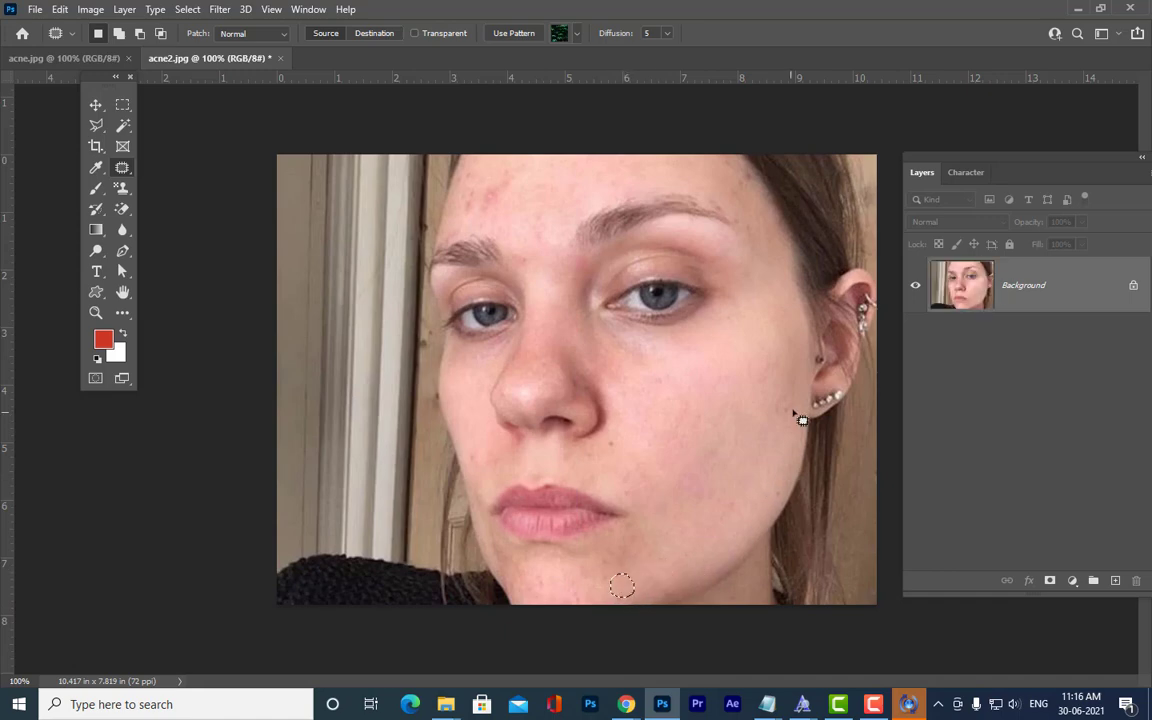
pyautogui.click(736, 382)
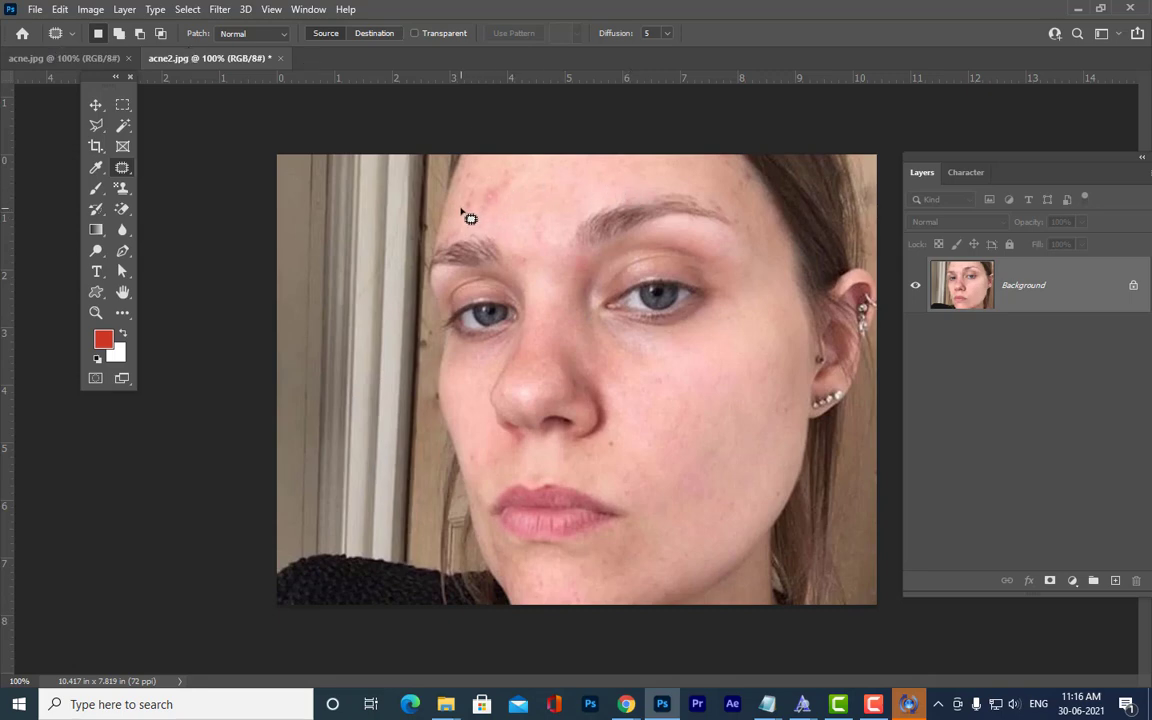
pyautogui.moveTo(461, 209)
pyautogui.mouseDown()
pyautogui.moveTo(481, 180)
pyautogui.moveTo(514, 170)
pyautogui.moveTo(500, 210)
pyautogui.moveTo(470, 224)
pyautogui.moveTo(506, 188)
pyautogui.moveTo(571, 216)
pyautogui.mouseUp()
pyautogui.hotkey('ctrl', 'd')
# Close acne2.jpg without saving and reopen the original acne2 image from the photoshop ref images folder.
pyautogui.click(281, 58)
pyautogui.click(567, 267)
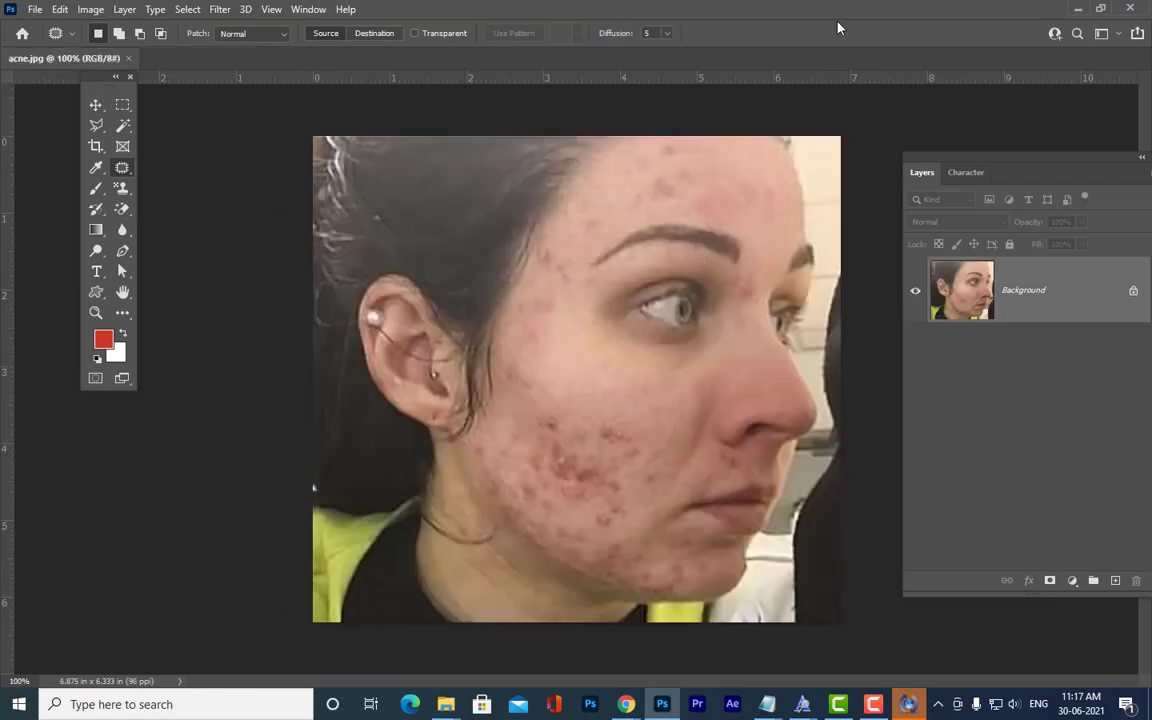
pyautogui.hotkey('ctrl', 'o')
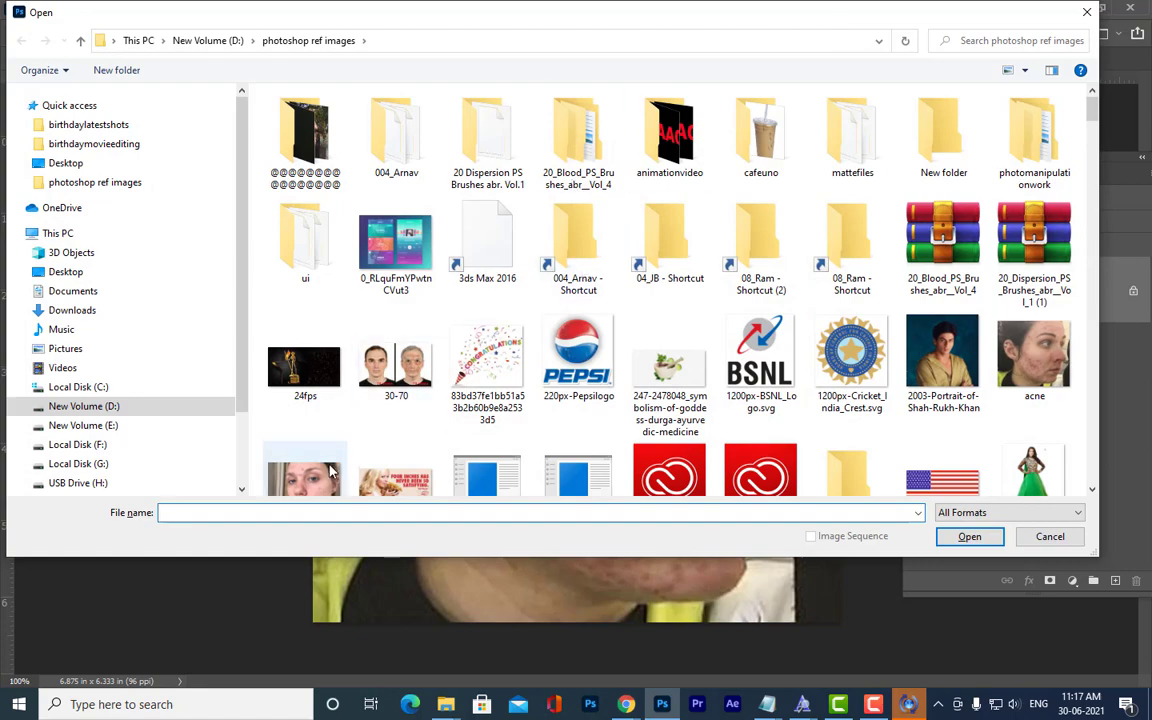
pyautogui.click(333, 472)
pyautogui.click(972, 513)
pyautogui.click(980, 541)
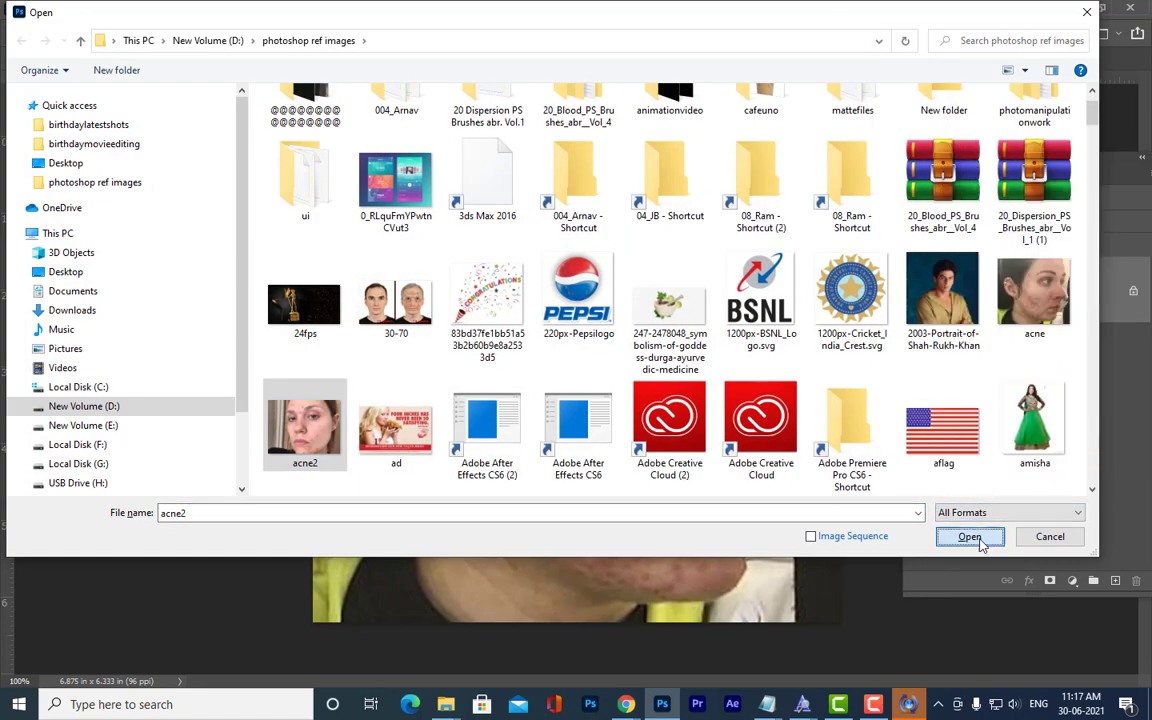
pyautogui.click(969, 537)
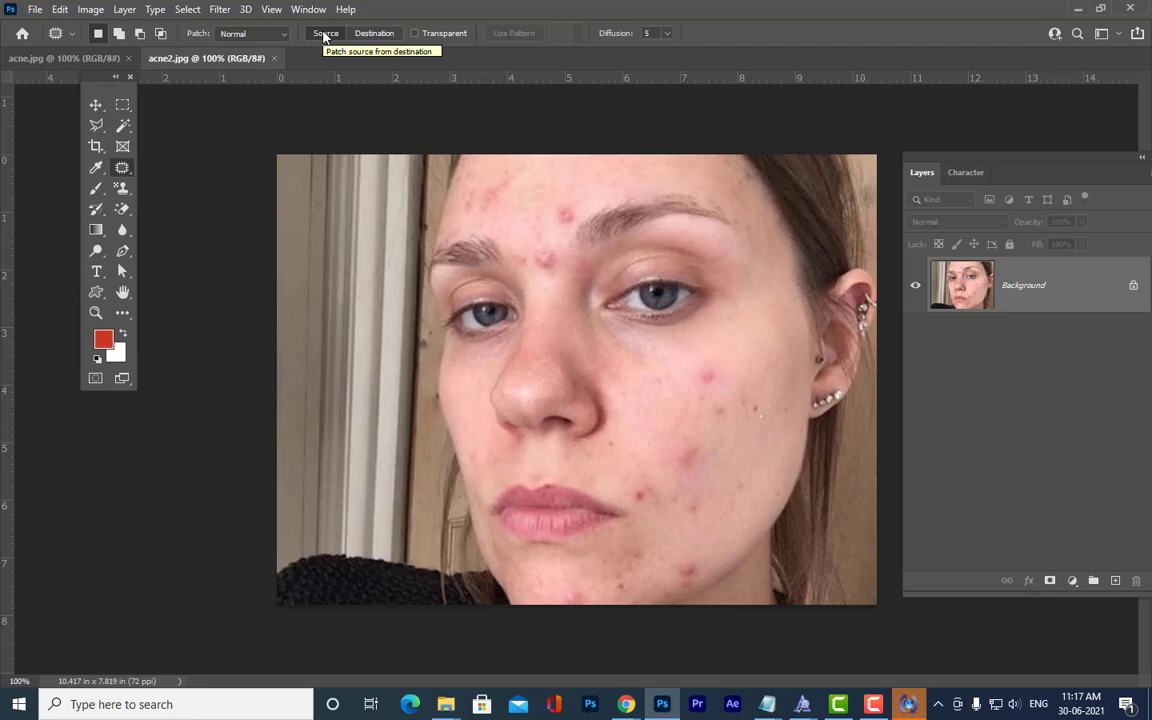
# Try the Patch Tool's Source and Destination modes around the central forehead spot, and undo the trial patch.
pyautogui.click(376, 36)
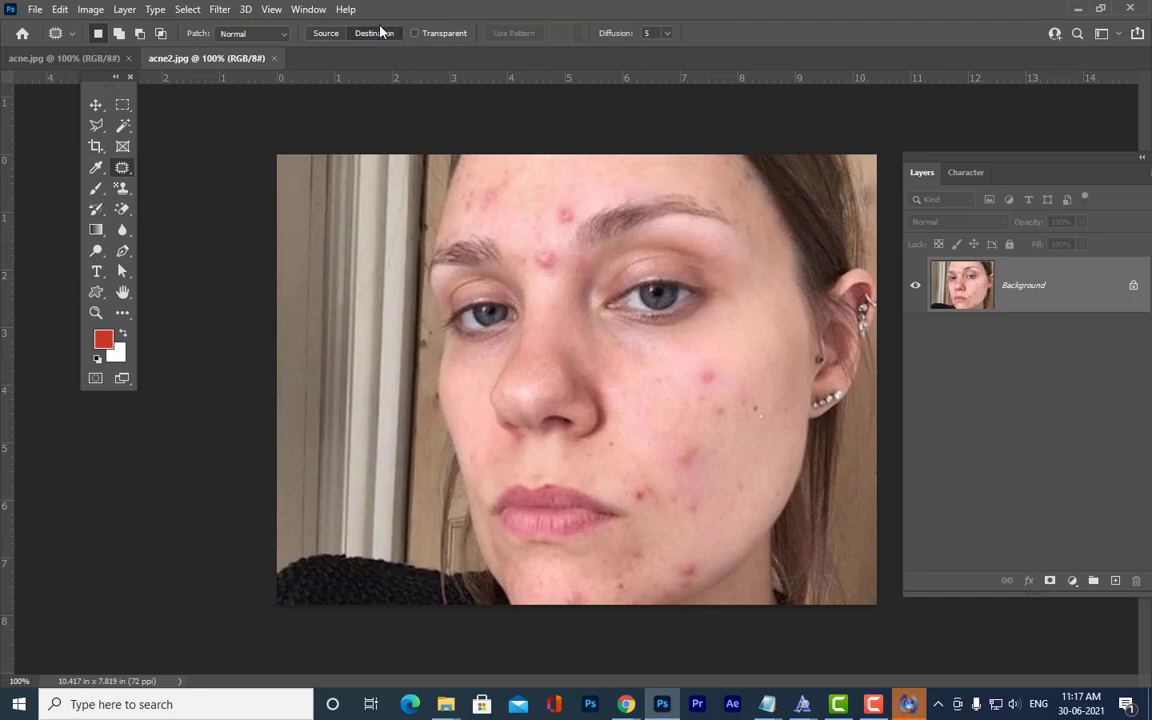
pyautogui.click(320, 34)
pyautogui.moveTo(552, 221)
pyautogui.mouseDown()
pyautogui.moveTo(560, 203)
pyautogui.moveTo(586, 218)
pyautogui.moveTo(576, 236)
pyautogui.mouseUp()
pyautogui.click(567, 192)
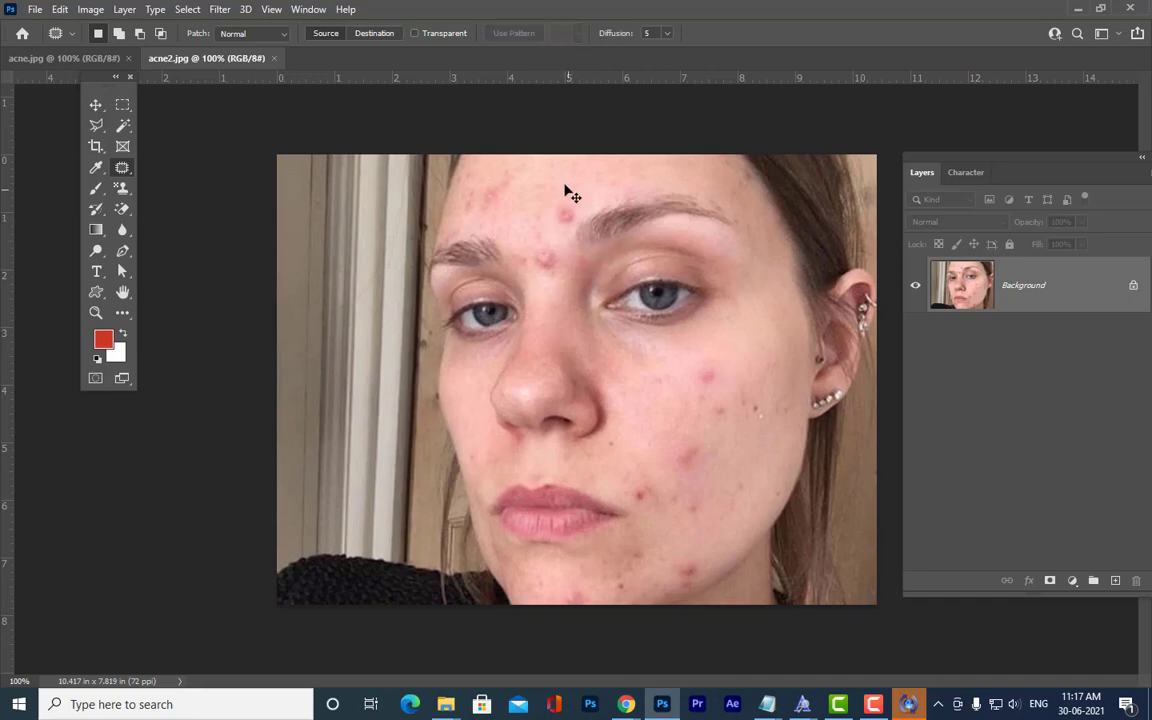
pyautogui.click(376, 36)
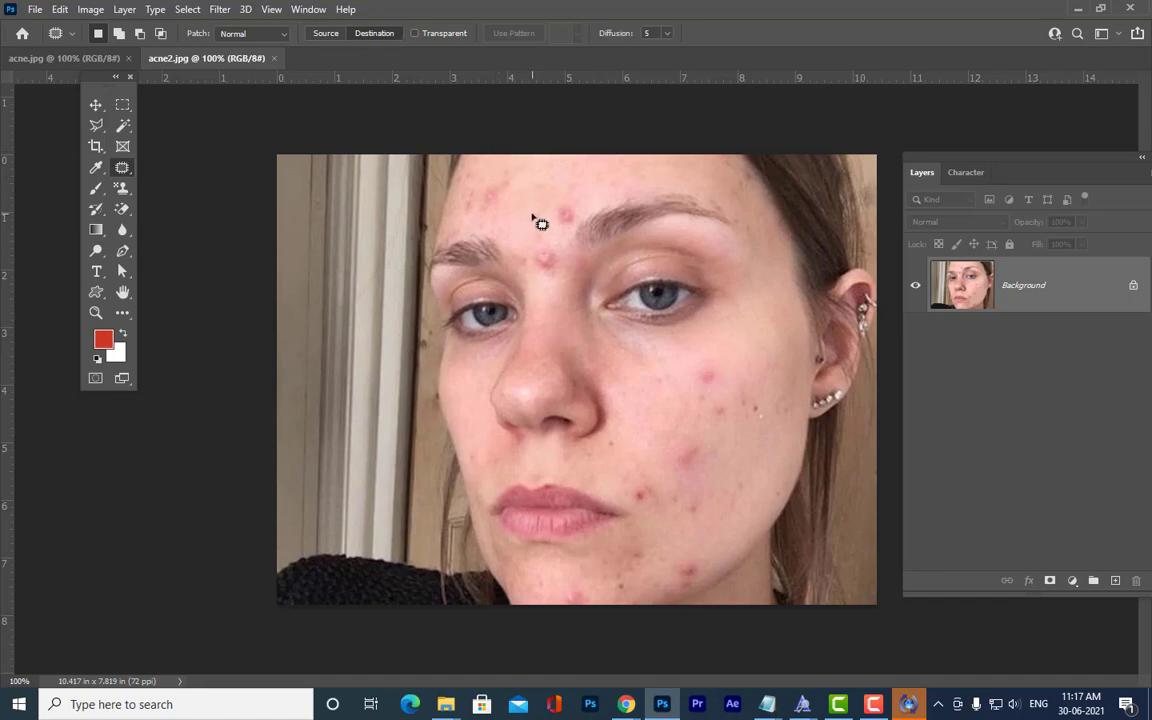
pyautogui.moveTo(533, 214)
pyautogui.mouseDown()
pyautogui.moveTo(544, 190)
pyautogui.moveTo(546, 213)
pyautogui.mouseUp()
pyautogui.hotkey('ctrl', 'd')
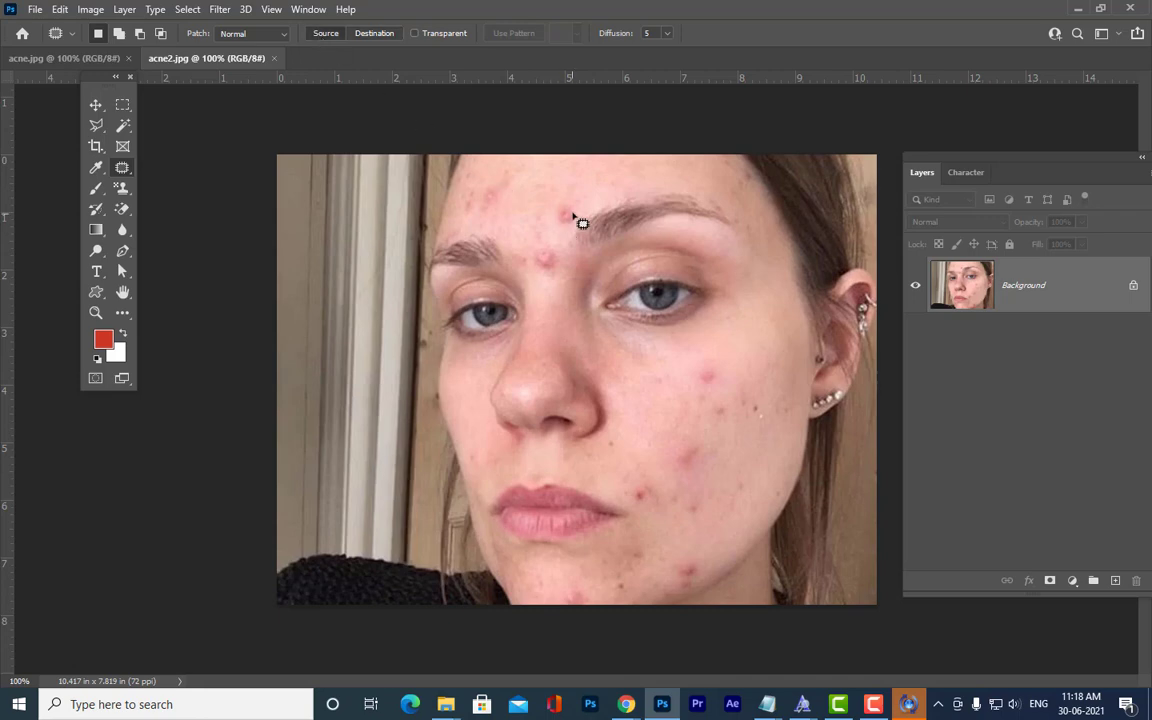
pyautogui.moveTo(557, 205)
pyautogui.mouseDown()
pyautogui.moveTo(566, 231)
pyautogui.moveTo(551, 218)
pyautogui.moveTo(557, 203)
pyautogui.moveTo(528, 216)
pyautogui.mouseUp()
pyautogui.hotkey('ctrl', 'z')
# Set the Patch Tool to Destination, cover the central forehead spot with a selection of clear adjacent skin, and deselect.
pyautogui.click(374, 34)
pyautogui.moveTo(524, 215)
pyautogui.mouseDown()
pyautogui.moveTo(540, 217)
pyautogui.moveTo(545, 185)
pyautogui.moveTo(519, 196)
pyautogui.moveTo(540, 216)
pyautogui.mouseUp()
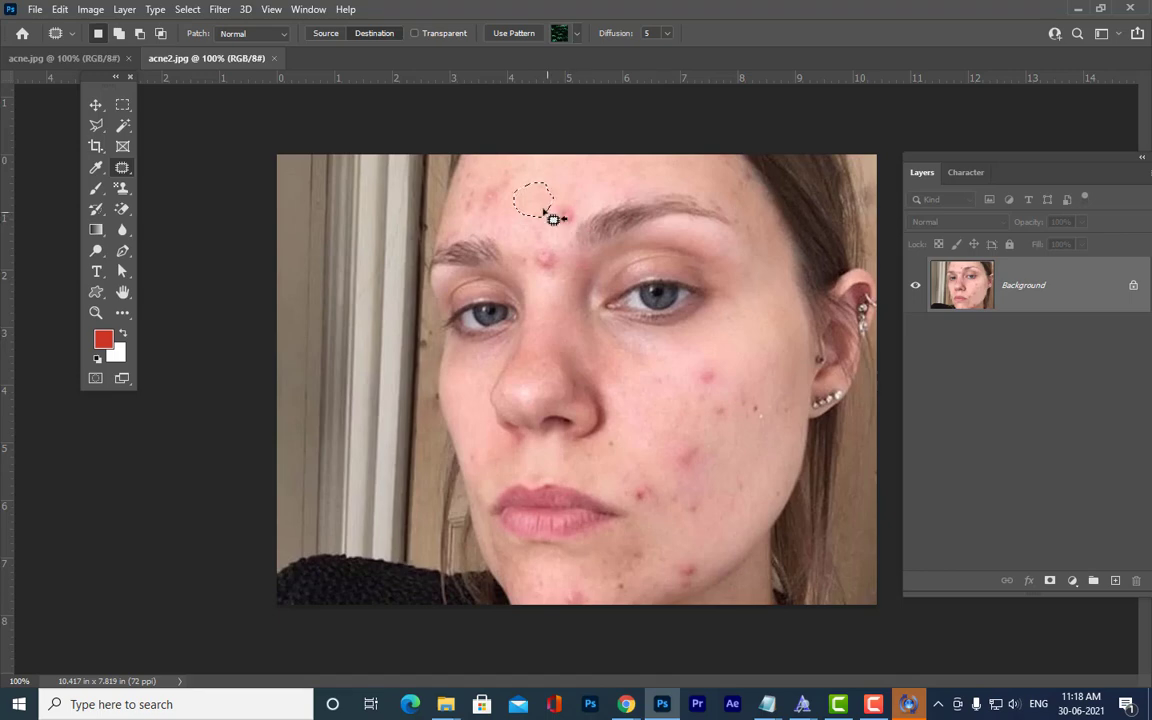
pyautogui.moveTo(540, 205); pyautogui.dragTo(565, 213)
pyautogui.click(630, 162)
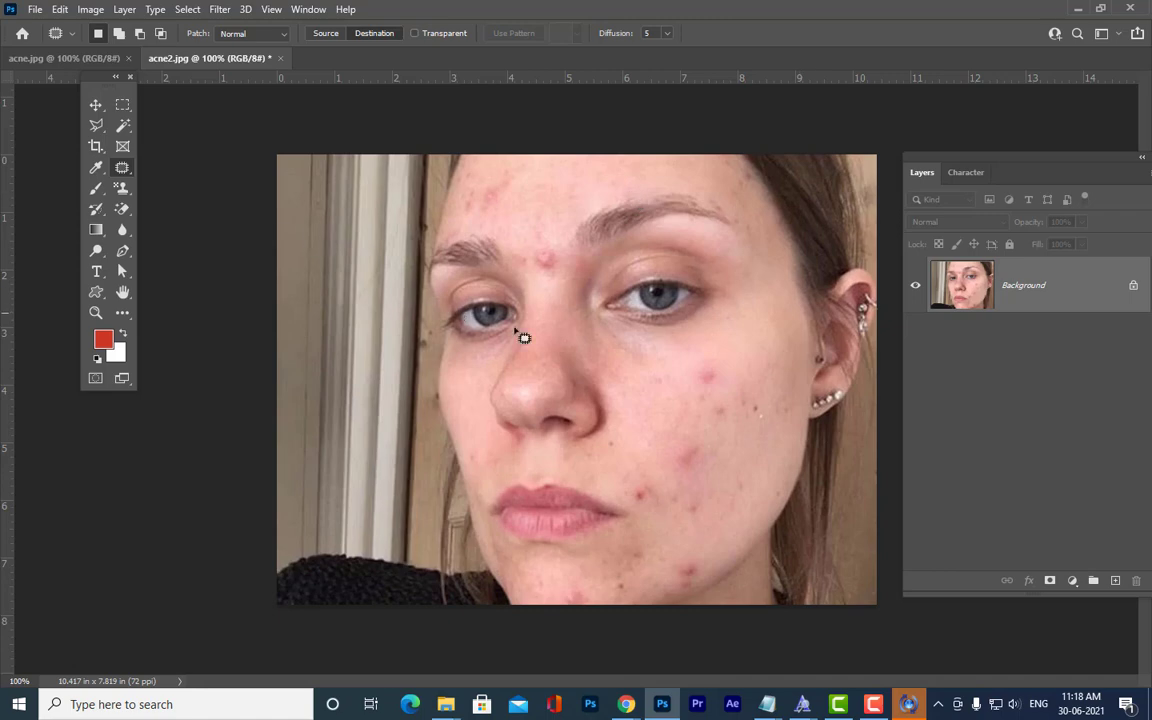
# Cover the upper and middle cheek spots with selections of clear skin in Destination mode, deselecting after each patch.
pyautogui.moveTo(749, 350)
pyautogui.mouseDown()
pyautogui.moveTo(735, 373)
pyautogui.moveTo(777, 393)
pyautogui.moveTo(779, 362)
pyautogui.moveTo(751, 362)
pyautogui.moveTo(730, 380)
pyautogui.mouseUp()
pyautogui.click(764, 366)
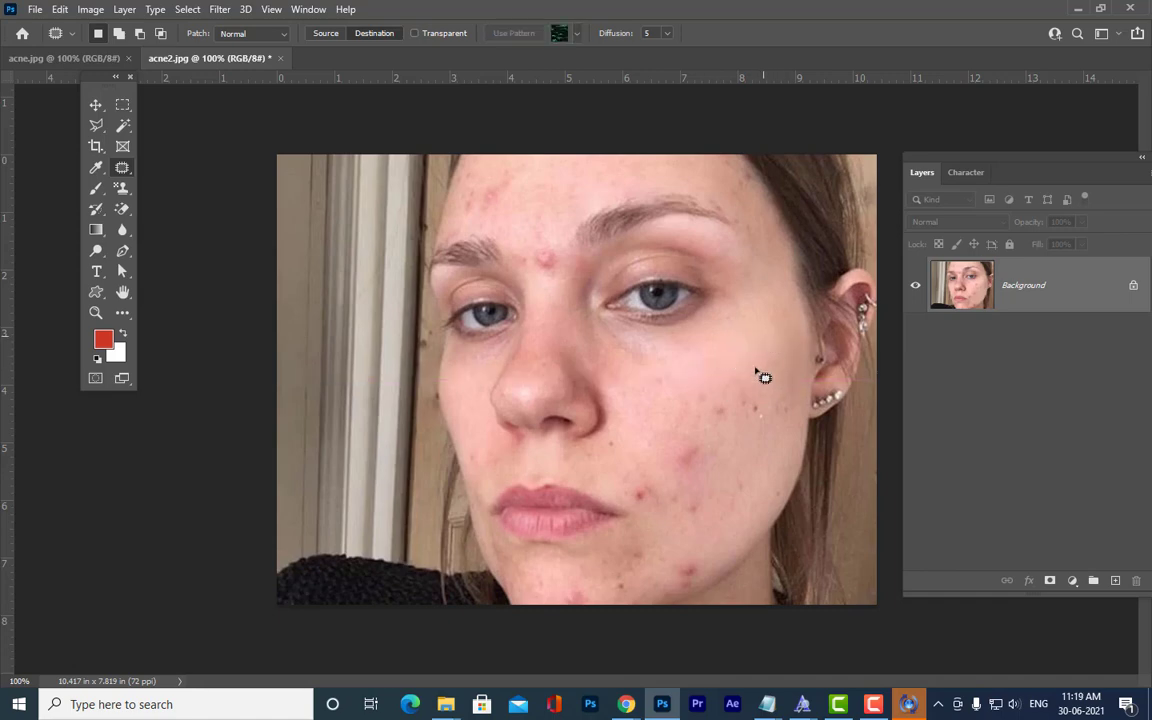
pyautogui.moveTo(743, 430)
pyautogui.mouseDown()
pyautogui.moveTo(723, 468)
pyautogui.moveTo(737, 474)
pyautogui.moveTo(766, 457)
pyautogui.moveTo(769, 444)
pyautogui.moveTo(725, 414)
pyautogui.mouseUp()
pyautogui.click(760, 426)
pyautogui.moveTo(784, 378)
pyautogui.mouseDown()
pyautogui.moveTo(770, 412)
pyautogui.moveTo(788, 413)
pyautogui.moveTo(804, 388)
pyautogui.moveTo(751, 395)
pyautogui.mouseUp()
pyautogui.click(753, 463)
# Cover the lower cheek blemishes and the red jaw spot with clear skin in Destination mode, and deselect.
pyautogui.moveTo(728, 458)
pyautogui.mouseDown()
pyautogui.moveTo(693, 486)
pyautogui.moveTo(702, 500)
pyautogui.moveTo(734, 502)
pyautogui.moveTo(751, 489)
pyautogui.moveTo(745, 468)
pyautogui.moveTo(689, 450)
pyautogui.mouseUp()
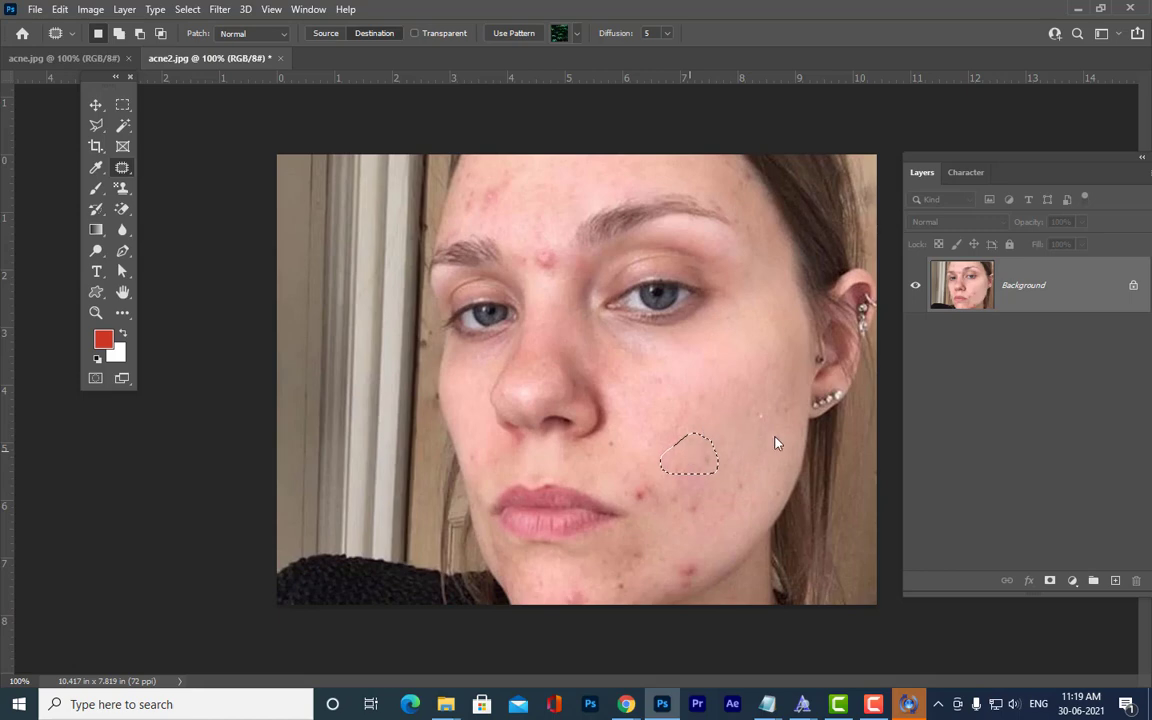
pyautogui.moveTo(711, 513)
pyautogui.mouseDown()
pyautogui.moveTo(710, 545)
pyautogui.moveTo(730, 547)
pyautogui.moveTo(746, 523)
pyautogui.moveTo(704, 508)
pyautogui.mouseUp()
pyautogui.click(757, 496)
pyautogui.moveTo(781, 457)
pyautogui.mouseDown()
pyautogui.moveTo(758, 468)
pyautogui.moveTo(768, 488)
pyautogui.moveTo(792, 463)
pyautogui.moveTo(791, 474)
pyautogui.moveTo(689, 525)
pyautogui.moveTo(703, 530)
pyautogui.moveTo(704, 566)
pyautogui.moveTo(716, 530)
pyautogui.moveTo(696, 563)
pyautogui.mouseUp()
pyautogui.click(720, 535)
pyautogui.click(745, 506)
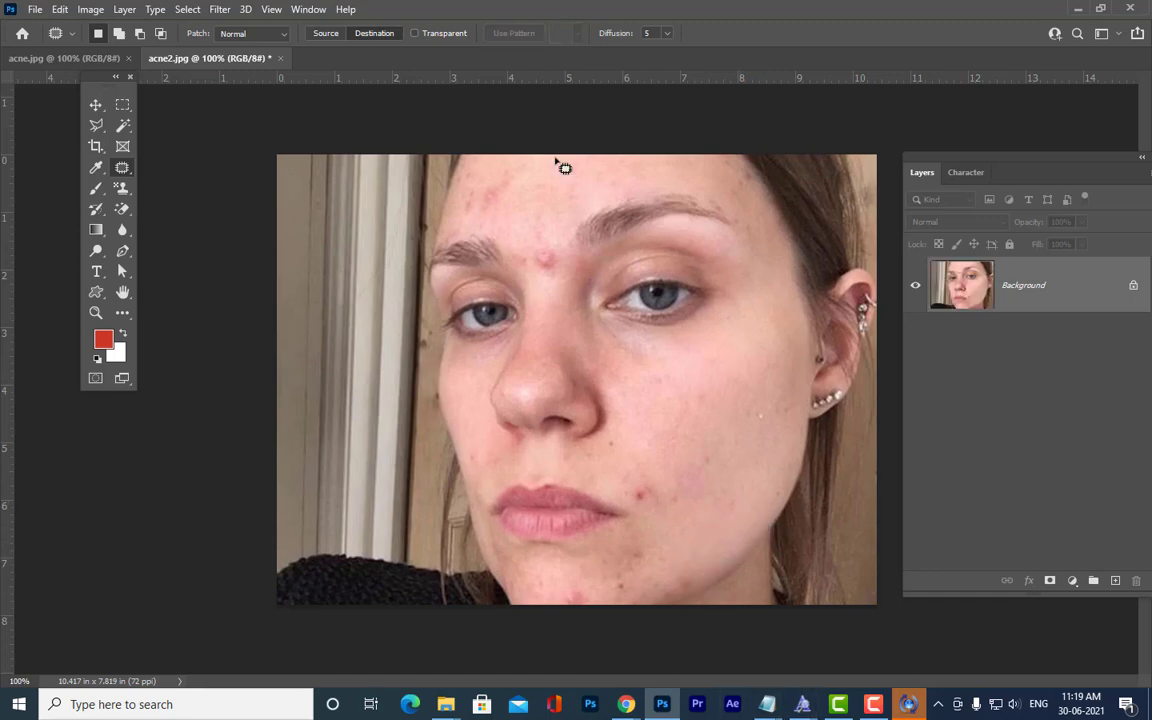
# Cover the red spot between the eyebrows and the red chin spot with clear skin in Destination mode, deselecting after each patch.
pyautogui.moveTo(532, 190)
pyautogui.mouseDown()
pyautogui.moveTo(517, 224)
pyautogui.moveTo(536, 232)
pyautogui.moveTo(586, 212)
pyautogui.moveTo(550, 195)
pyautogui.moveTo(532, 226)
pyautogui.moveTo(545, 263)
pyautogui.moveTo(553, 257)
pyautogui.mouseUp()
pyautogui.hotkey('ctrl', 'd')
pyautogui.moveTo(535, 210)
pyautogui.mouseDown()
pyautogui.moveTo(533, 243)
pyautogui.moveTo(560, 237)
pyautogui.moveTo(555, 210)
pyautogui.moveTo(548, 270)
pyautogui.mouseUp()
pyautogui.hotkey('ctrl', 'd')
pyautogui.moveTo(594, 556)
pyautogui.mouseDown()
pyautogui.moveTo(558, 564)
pyautogui.moveTo(583, 582)
pyautogui.moveTo(614, 566)
pyautogui.moveTo(609, 553)
pyautogui.moveTo(590, 586)
pyautogui.mouseUp()
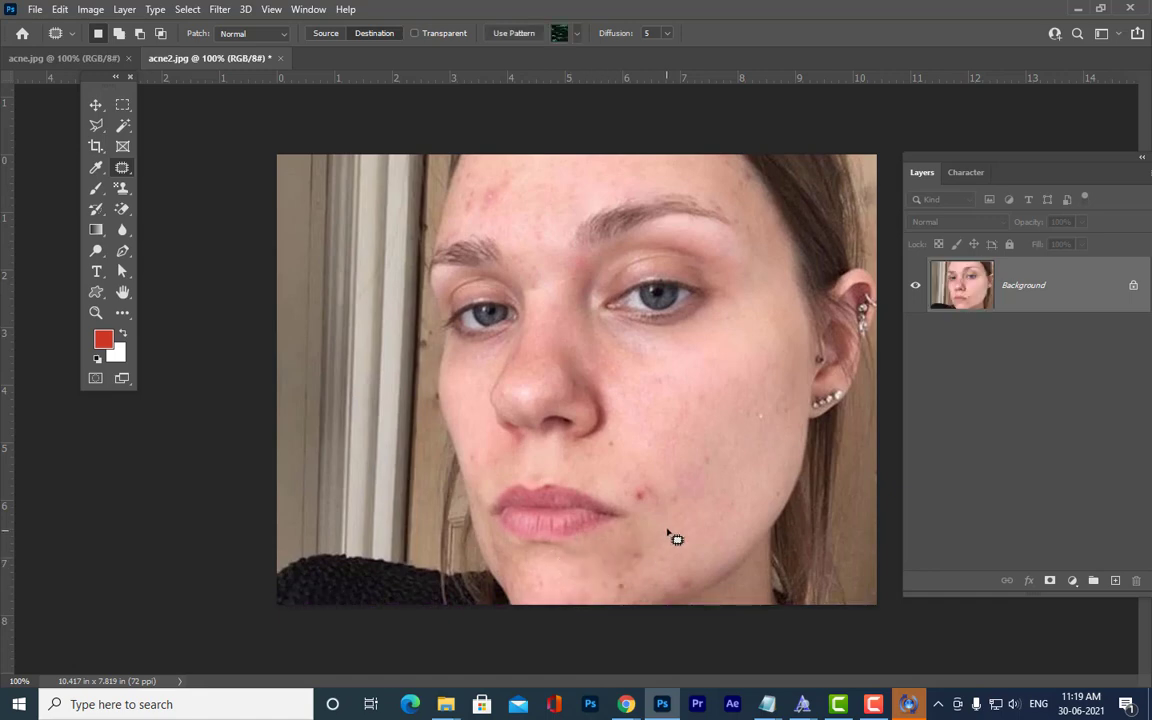
pyautogui.hotkey('ctrl', 'd')
# Cover the spot beside the mouth corner, the dark chin mark and the reddish forehead patch with clear skin, and deselect.
pyautogui.moveTo(688, 455)
pyautogui.mouseDown()
pyautogui.moveTo(655, 452)
pyautogui.moveTo(657, 491)
pyautogui.moveTo(687, 492)
pyautogui.moveTo(696, 468)
pyautogui.moveTo(657, 490)
pyautogui.mouseUp()
pyautogui.hotkey('ctrl', 'd')
pyautogui.moveTo(664, 545)
pyautogui.mouseDown()
pyautogui.moveTo(650, 570)
pyautogui.moveTo(707, 548)
pyautogui.moveTo(645, 550)
pyautogui.moveTo(630, 575)
pyautogui.mouseUp()
pyautogui.hotkey('ctrl', 'd')
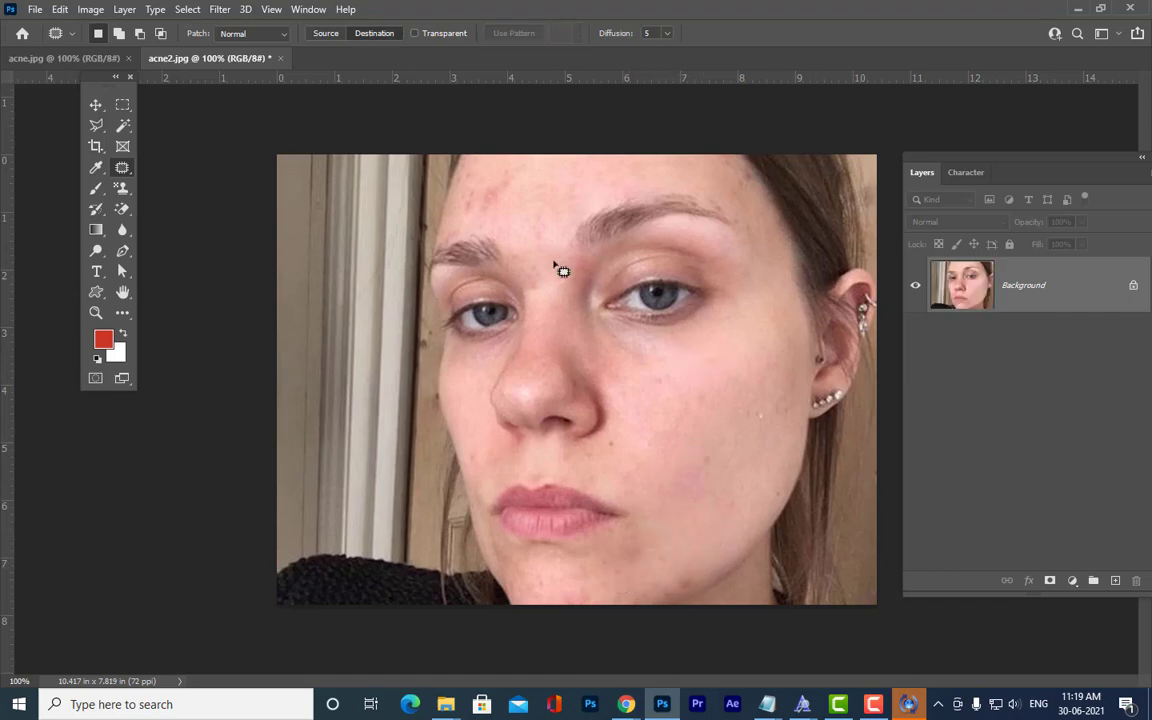
pyautogui.moveTo(522, 190)
pyautogui.mouseDown()
pyautogui.moveTo(527, 221)
pyautogui.moveTo(560, 195)
pyautogui.moveTo(557, 180)
pyautogui.mouseUp()
pyautogui.moveTo(516, 201); pyautogui.dragTo(486, 200)
pyautogui.hotkey('ctrl', 'd')
# Close acne2.jpg without saving and place acne.jpg in an enlarged floating window.
pyautogui.click(280, 58)
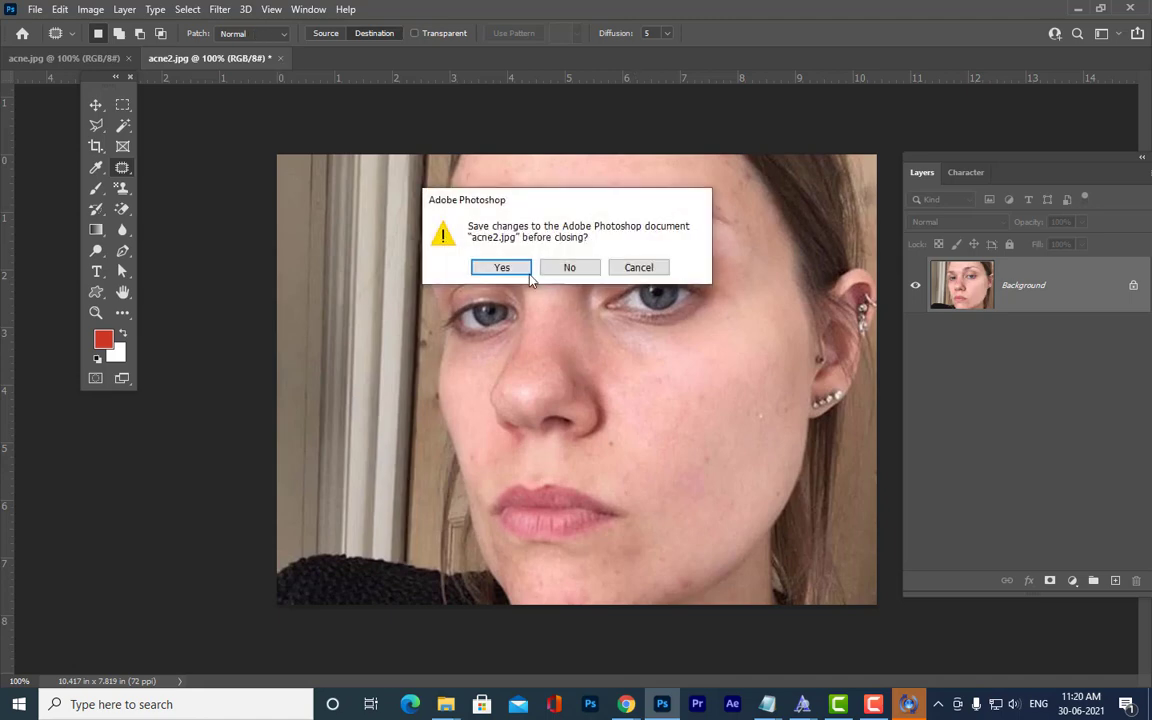
pyautogui.click(569, 267)
pyautogui.moveTo(62, 58); pyautogui.dragTo(405, 73)
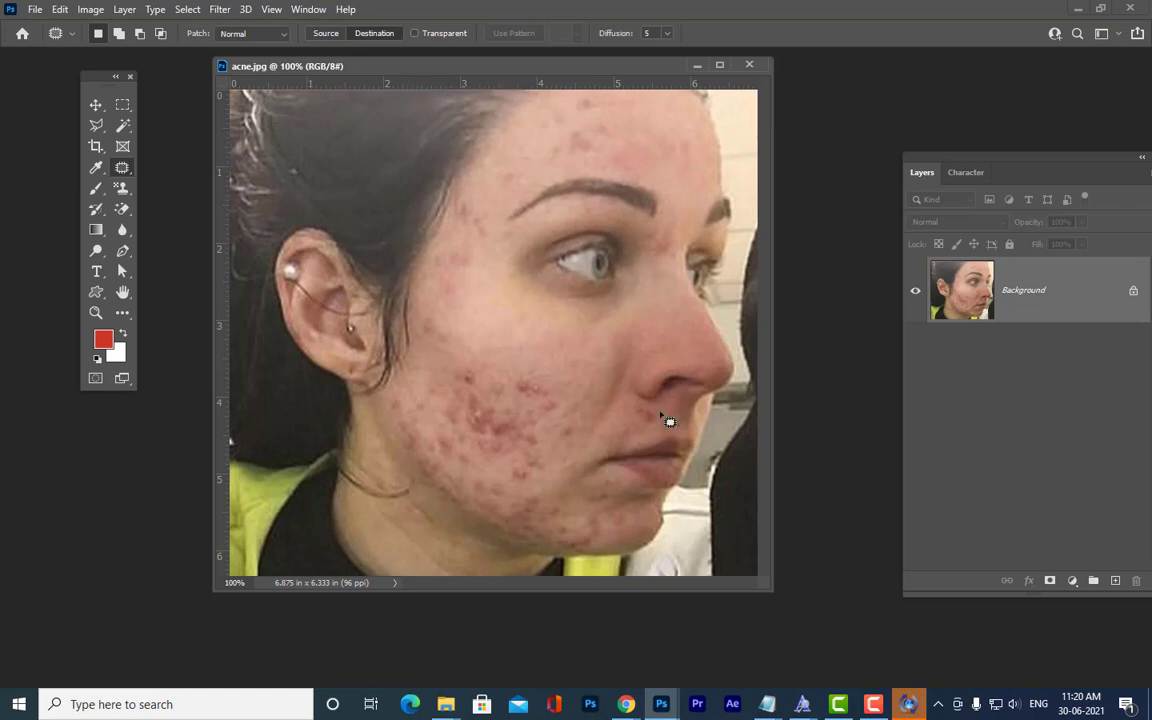
pyautogui.moveTo(760, 583); pyautogui.dragTo(886, 652)
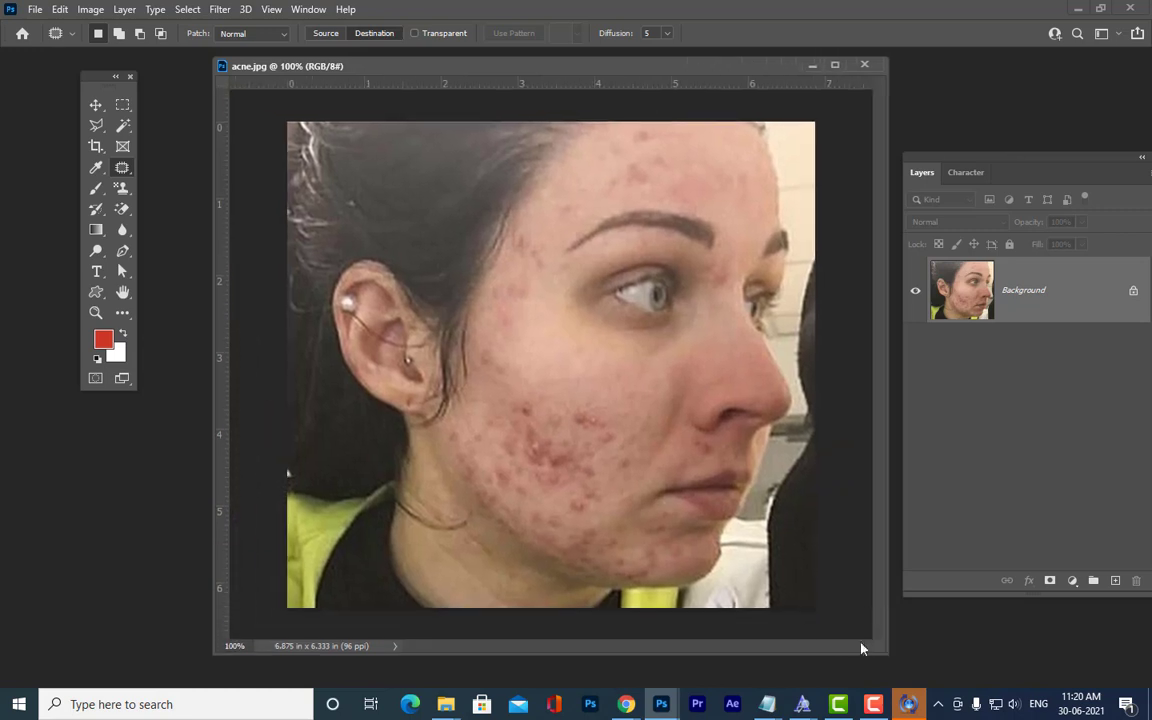
pyautogui.moveTo(466, 74); pyautogui.dragTo(453, 81)
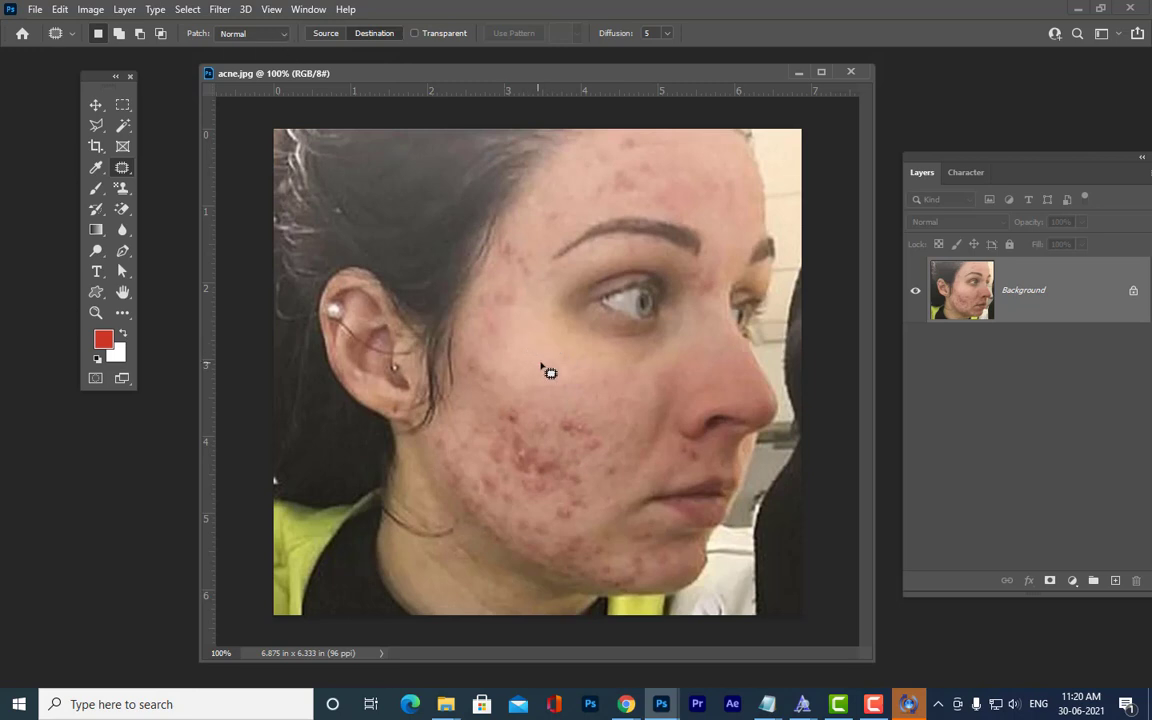
# Patch the inner cheek acne in Destination mode and the dense central cheek cluster in Source mode, deselecting after each patch.
pyautogui.moveTo(549, 350)
pyautogui.mouseDown()
pyautogui.moveTo(516, 366)
pyautogui.moveTo(525, 399)
pyautogui.moveTo(583, 399)
pyautogui.moveTo(593, 378)
pyautogui.moveTo(582, 354)
pyautogui.moveTo(557, 343)
pyautogui.moveTo(590, 425)
pyautogui.mouseUp()
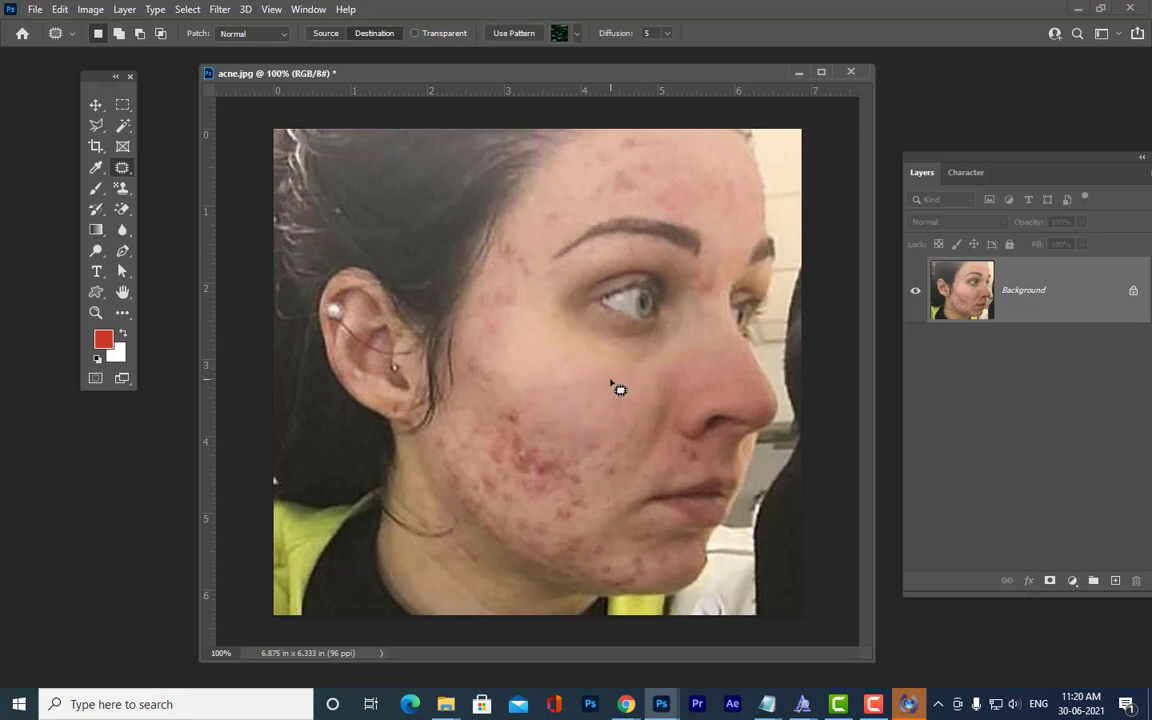
pyautogui.hotkey('ctrl', 'd')
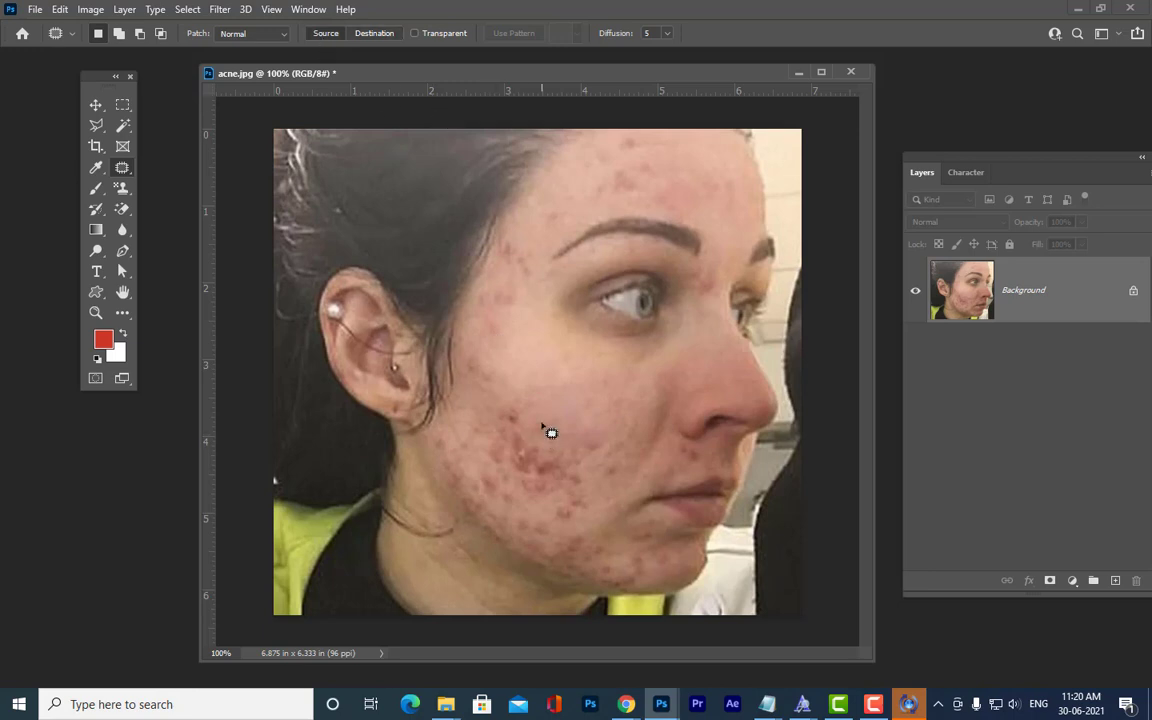
pyautogui.moveTo(540, 421)
pyautogui.mouseDown()
pyautogui.moveTo(500, 406)
pyautogui.moveTo(500, 442)
pyautogui.mouseUp()
pyautogui.moveTo(544, 506)
pyautogui.mouseDown()
pyautogui.moveTo(581, 504)
pyautogui.moveTo(597, 489)
pyautogui.moveTo(540, 380)
pyautogui.moveTo(596, 404)
pyautogui.mouseUp()
pyautogui.hotkey('ctrl', 'd')
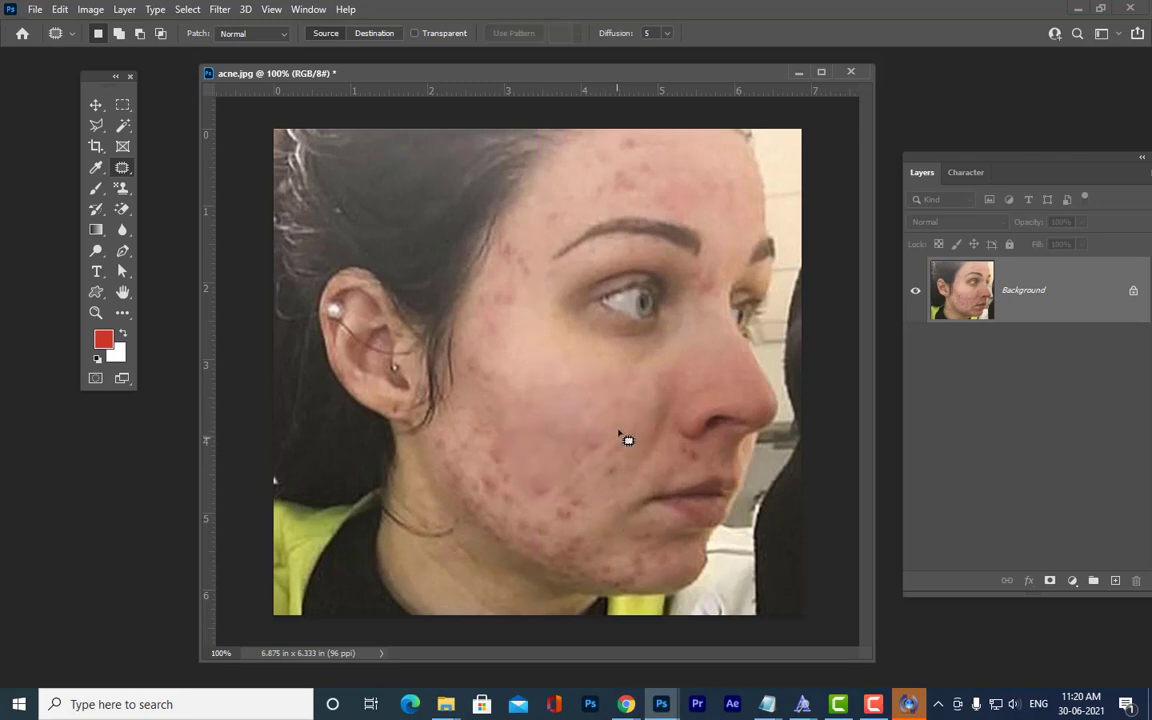
# Replace the remaining spots on the lower cheek with smoother cheek skin in Source mode, deselecting after each patch.
pyautogui.moveTo(574, 473)
pyautogui.mouseDown()
pyautogui.moveTo(620, 488)
pyautogui.moveTo(632, 404)
pyautogui.moveTo(627, 424)
pyautogui.mouseUp()
pyautogui.hotkey('ctrl', 'd')
pyautogui.moveTo(590, 490)
pyautogui.mouseDown()
pyautogui.moveTo(540, 478)
pyautogui.moveTo(528, 508)
pyautogui.moveTo(572, 532)
pyautogui.moveTo(596, 512)
pyautogui.moveTo(590, 495)
pyautogui.moveTo(612, 445)
pyautogui.moveTo(607, 463)
pyautogui.mouseUp()
pyautogui.hotkey('ctrl', 'd')
pyautogui.moveTo(532, 498)
pyautogui.mouseDown()
pyautogui.moveTo(518, 467)
pyautogui.moveTo(485, 448)
pyautogui.moveTo(479, 496)
pyautogui.moveTo(511, 511)
pyautogui.moveTo(528, 508)
pyautogui.moveTo(596, 436)
pyautogui.mouseUp()
pyautogui.hotkey('ctrl', 'd')
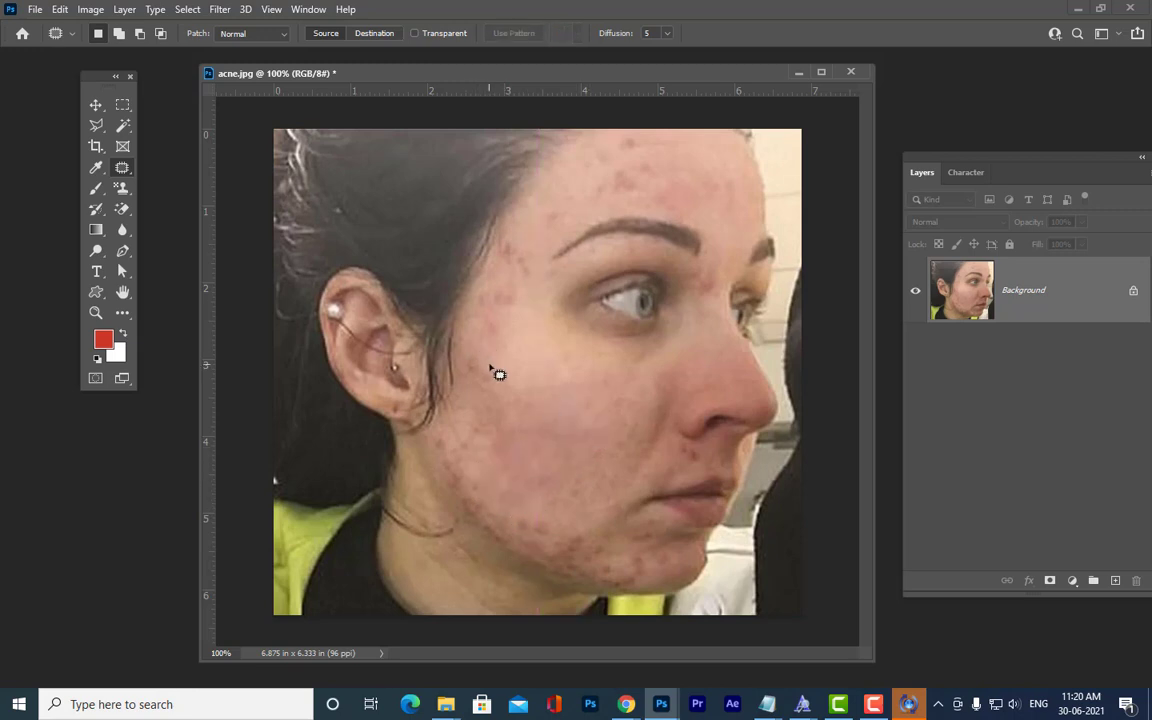
# Replace the spots on the temple and along the cheek beside the ear with nearby clear skin in Source mode.
pyautogui.moveTo(515, 312)
pyautogui.mouseDown()
pyautogui.moveTo(539, 256)
pyautogui.moveTo(530, 243)
pyautogui.moveTo(501, 239)
pyautogui.moveTo(515, 316)
pyautogui.mouseUp()
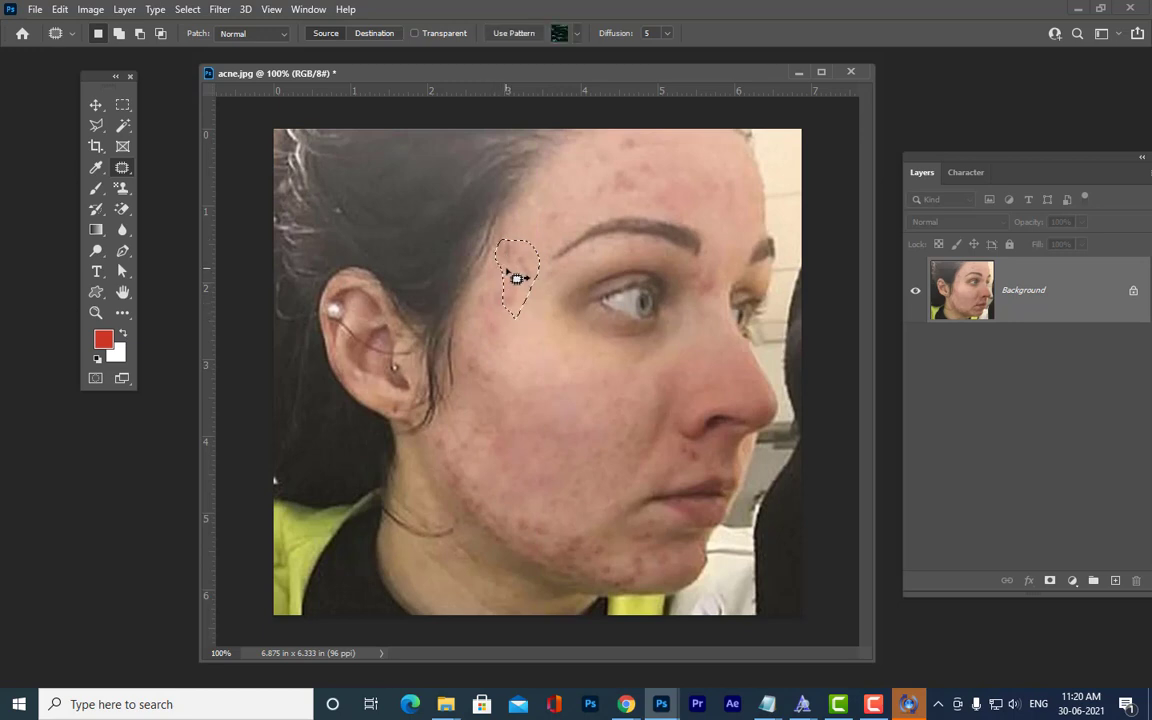
pyautogui.hotkey('ctrl', 'd')
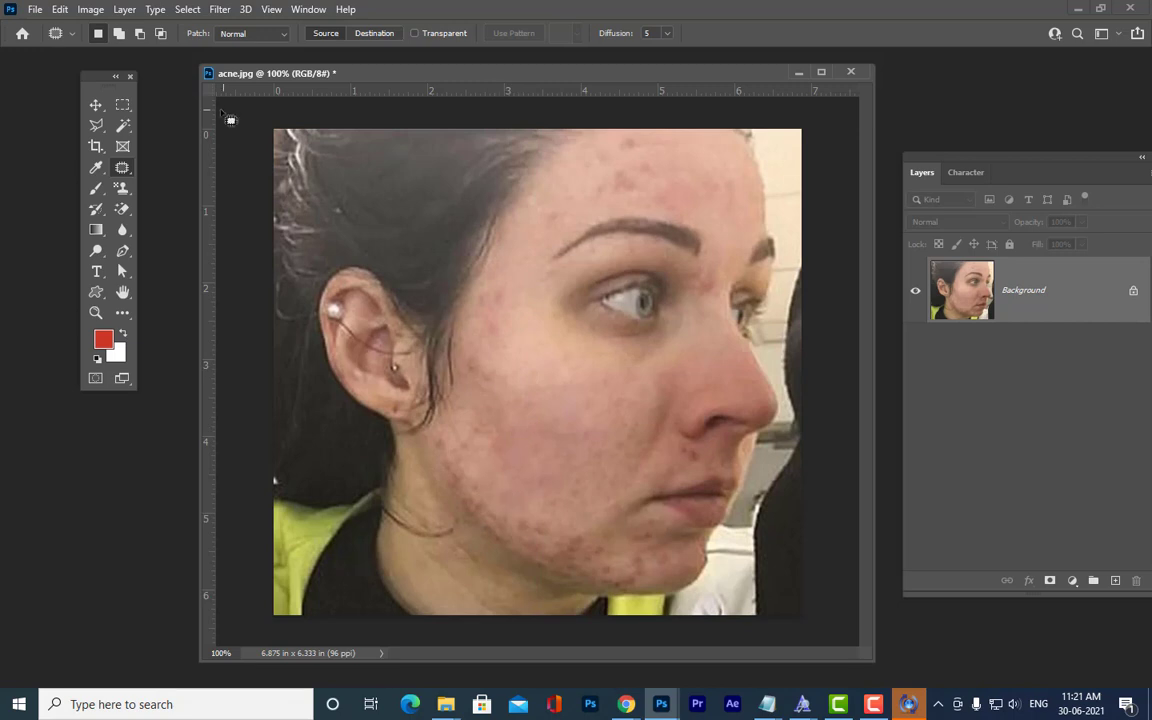
pyautogui.moveTo(499, 349)
pyautogui.mouseDown()
pyautogui.moveTo(514, 301)
pyautogui.moveTo(499, 286)
pyautogui.moveTo(476, 292)
pyautogui.moveTo(499, 347)
pyautogui.moveTo(468, 353)
pyautogui.moveTo(467, 383)
pyautogui.moveTo(496, 388)
pyautogui.moveTo(483, 355)
pyautogui.moveTo(511, 369)
pyautogui.mouseUp()
pyautogui.click(536, 373)
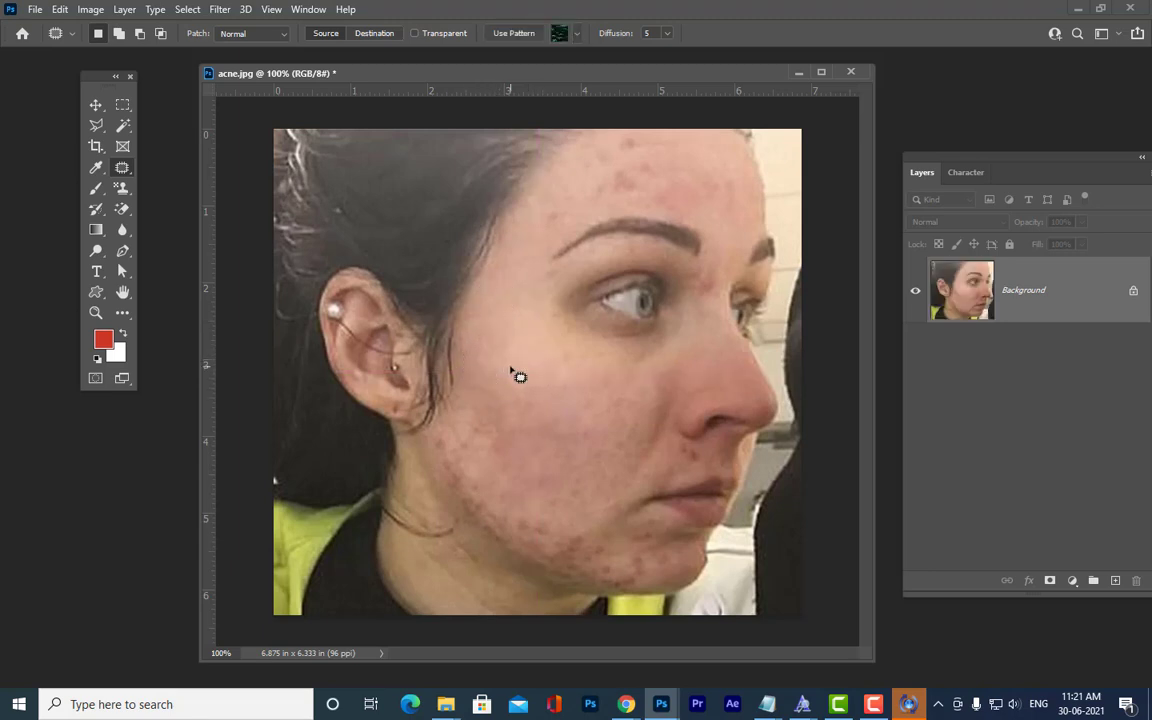
pyautogui.click(511, 369)
pyautogui.moveTo(472, 455)
pyautogui.mouseDown()
pyautogui.moveTo(491, 420)
pyautogui.moveTo(477, 417)
pyautogui.moveTo(472, 455)
pyautogui.mouseUp()
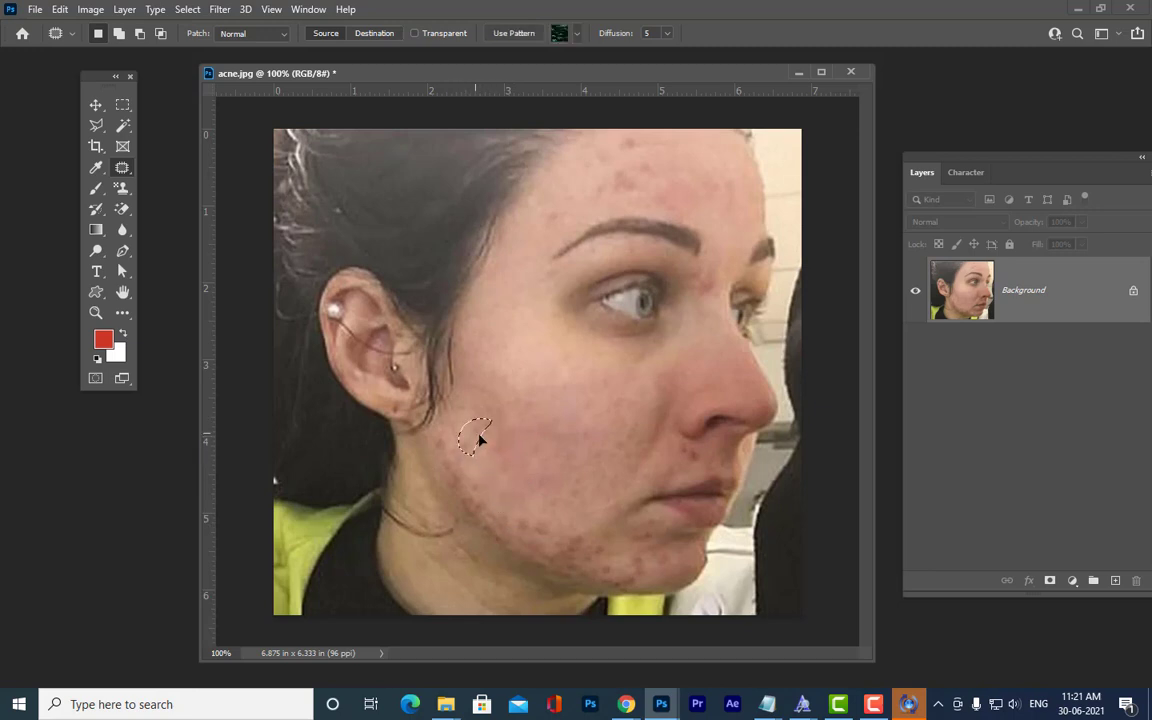
pyautogui.click(530, 474)
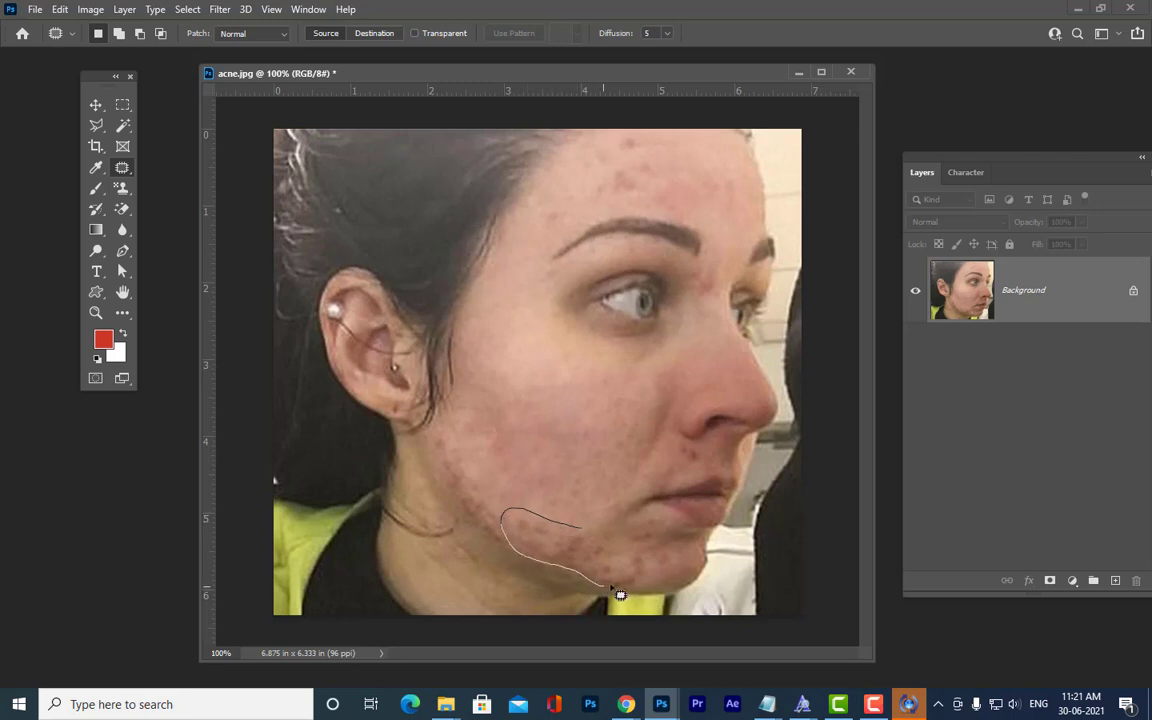
# Outline the acne along the jawline below the cheek and replace it with smoother skin from the cheek above.
pyautogui.moveTo(611, 588); pyautogui.dragTo(618, 569)
pyautogui.moveTo(564, 530); pyautogui.dragTo(567, 460)
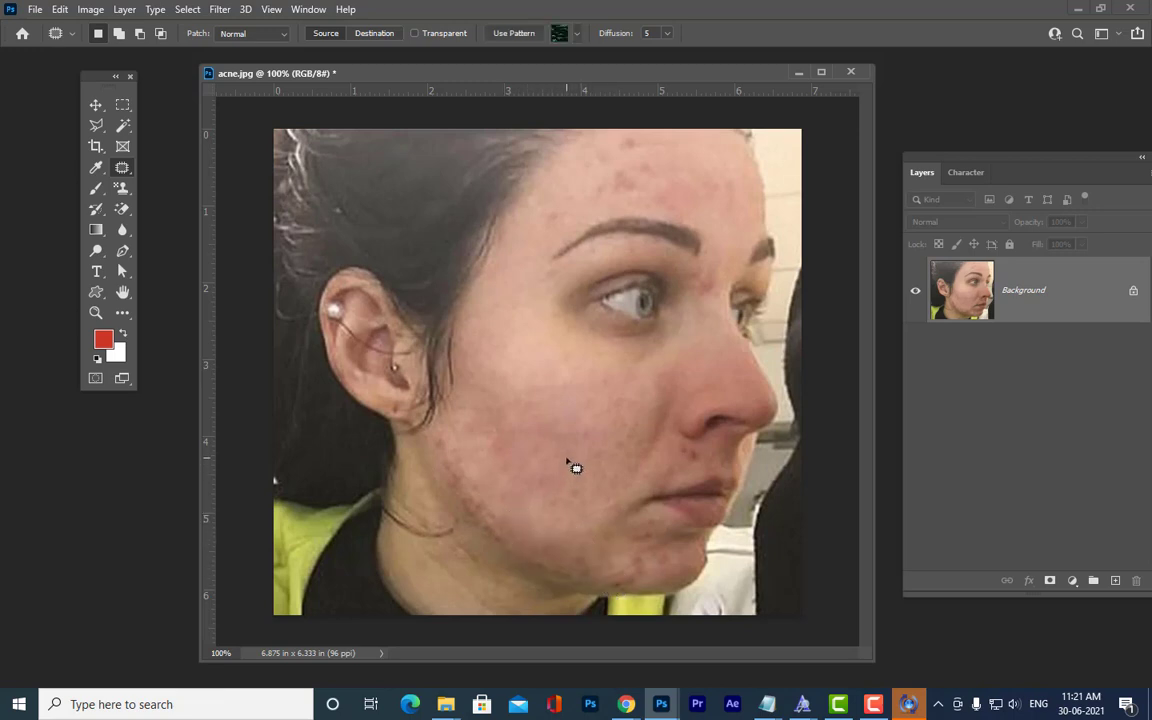
pyautogui.moveTo(562, 524)
pyautogui.mouseDown()
pyautogui.moveTo(560, 554)
pyautogui.moveTo(610, 566)
pyautogui.moveTo(608, 545)
pyautogui.mouseUp()
# Patch the small spots on the cheek beside the nose and the acne along the outer cheek edge, and deselect.
pyautogui.moveTo(594, 425)
pyautogui.mouseDown()
pyautogui.moveTo(552, 420)
pyautogui.moveTo(552, 445)
pyautogui.moveTo(593, 449)
pyautogui.moveTo(595, 426)
pyautogui.moveTo(568, 395)
pyautogui.moveTo(599, 386)
pyautogui.mouseUp()
pyautogui.click(631, 428)
pyautogui.moveTo(618, 436)
pyautogui.mouseDown()
pyautogui.moveTo(641, 449)
pyautogui.moveTo(625, 388)
pyautogui.moveTo(612, 393)
pyautogui.moveTo(484, 320)
pyautogui.mouseUp()
pyautogui.hotkey('ctrl', 'd')
pyautogui.moveTo(470, 458)
pyautogui.mouseDown()
pyautogui.moveTo(444, 441)
pyautogui.moveTo(438, 452)
pyautogui.moveTo(474, 512)
pyautogui.moveTo(500, 518)
pyautogui.moveTo(523, 453)
pyautogui.mouseUp()
pyautogui.hotkey('ctrl', 'd')
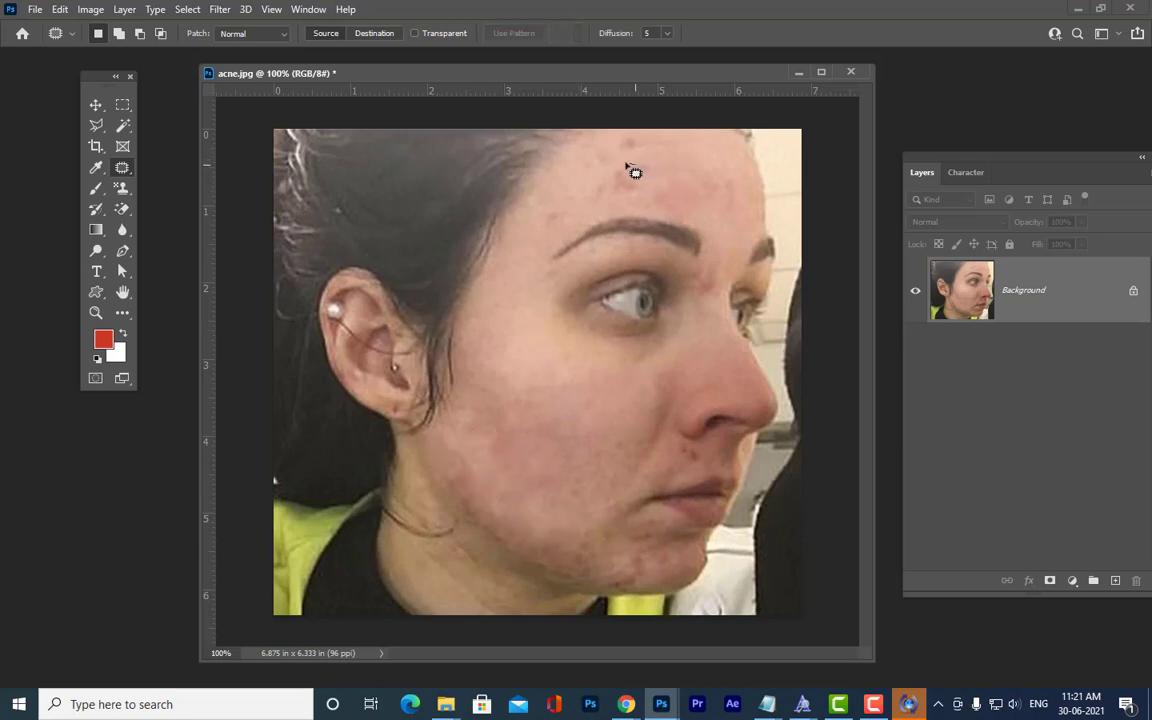
# Patch the dark forehead spots and the acne at the bottom of the chin with clearer skin.
pyautogui.moveTo(633, 163)
pyautogui.mouseDown()
pyautogui.moveTo(606, 173)
pyautogui.moveTo(630, 193)
pyautogui.moveTo(653, 188)
pyautogui.moveTo(645, 172)
pyautogui.moveTo(676, 177)
pyautogui.mouseUp()
pyautogui.hotkey('ctrl', 'd')
pyautogui.moveTo(632, 566)
pyautogui.mouseDown()
pyautogui.moveTo(610, 575)
pyautogui.moveTo(650, 575)
pyautogui.mouseUp()
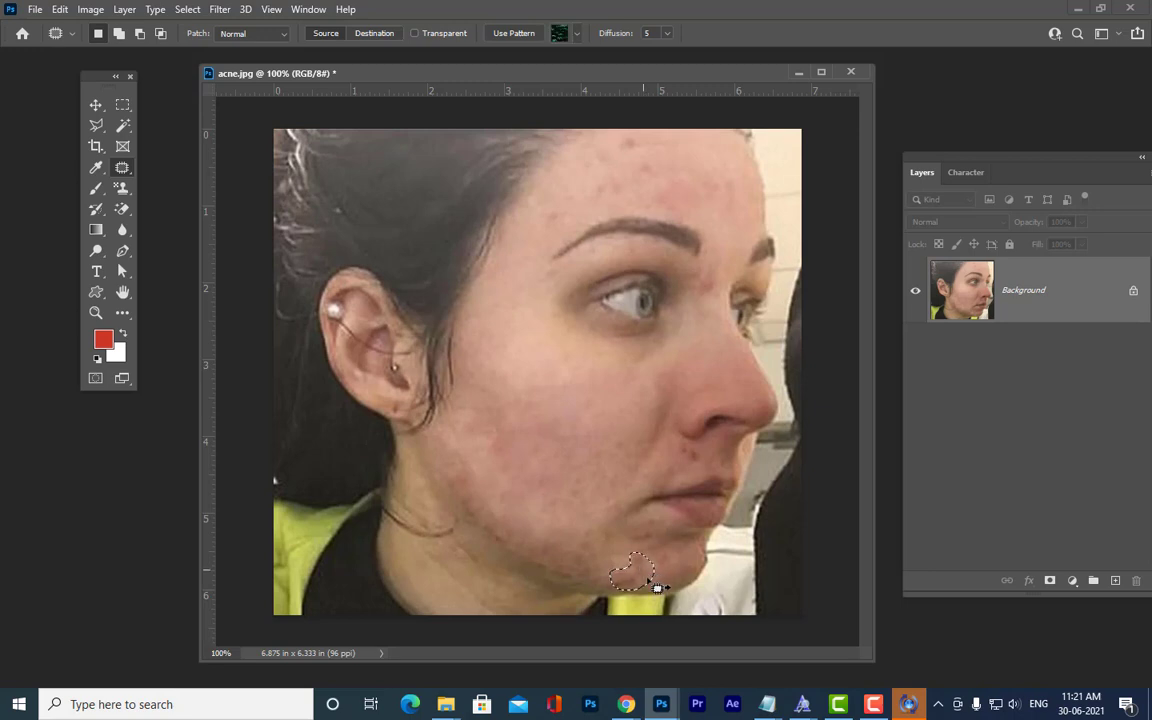
pyautogui.moveTo(648, 580); pyautogui.dragTo(601, 463)
pyautogui.moveTo(650, 153)
pyautogui.mouseDown()
pyautogui.moveTo(638, 141)
pyautogui.moveTo(635, 170)
pyautogui.moveTo(666, 177)
pyautogui.moveTo(650, 153)
pyautogui.moveTo(604, 158)
pyautogui.mouseUp()
pyautogui.click(597, 171)
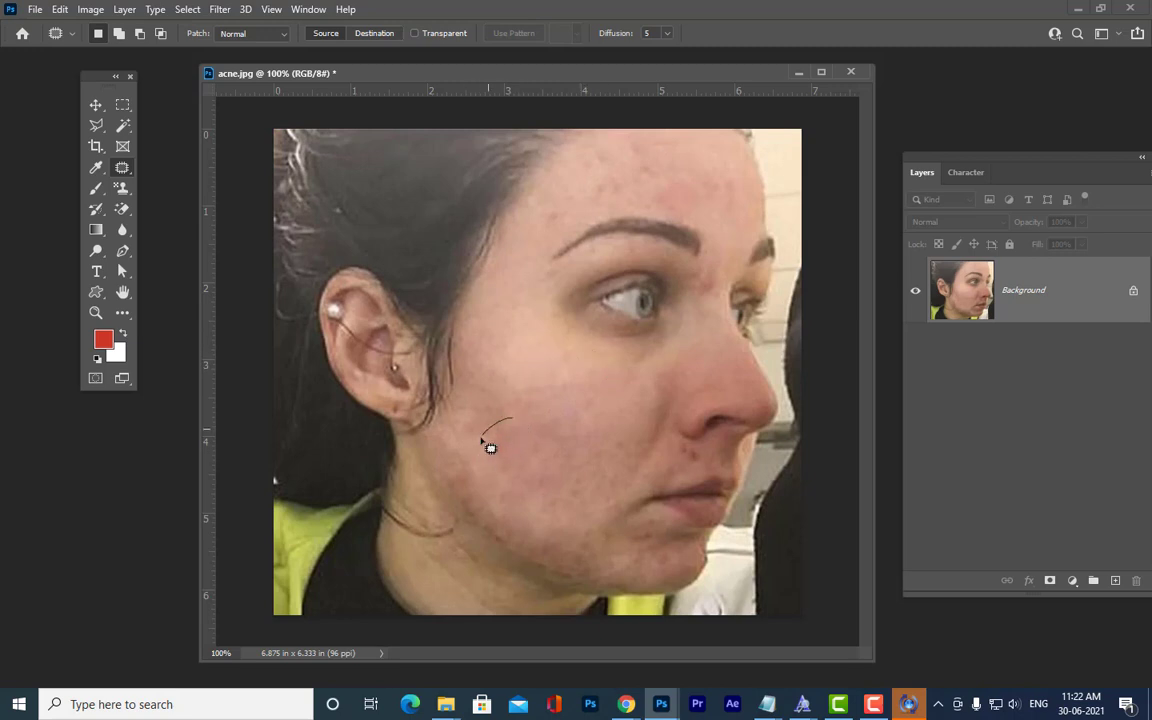
# Smooth the outer cheek and replace the blemishes below the mouth with cheek skin, deselecting after each patch.
pyautogui.moveTo(481, 438)
pyautogui.mouseDown()
pyautogui.moveTo(511, 453)
pyautogui.moveTo(526, 440)
pyautogui.moveTo(521, 425)
pyautogui.moveTo(565, 462)
pyautogui.mouseUp()
pyautogui.hotkey('ctrl', 'd')
pyautogui.moveTo(659, 536)
pyautogui.mouseDown()
pyautogui.moveTo(648, 566)
pyautogui.moveTo(670, 562)
pyautogui.moveTo(669, 542)
pyautogui.moveTo(635, 503)
pyautogui.moveTo(618, 436)
pyautogui.mouseUp()
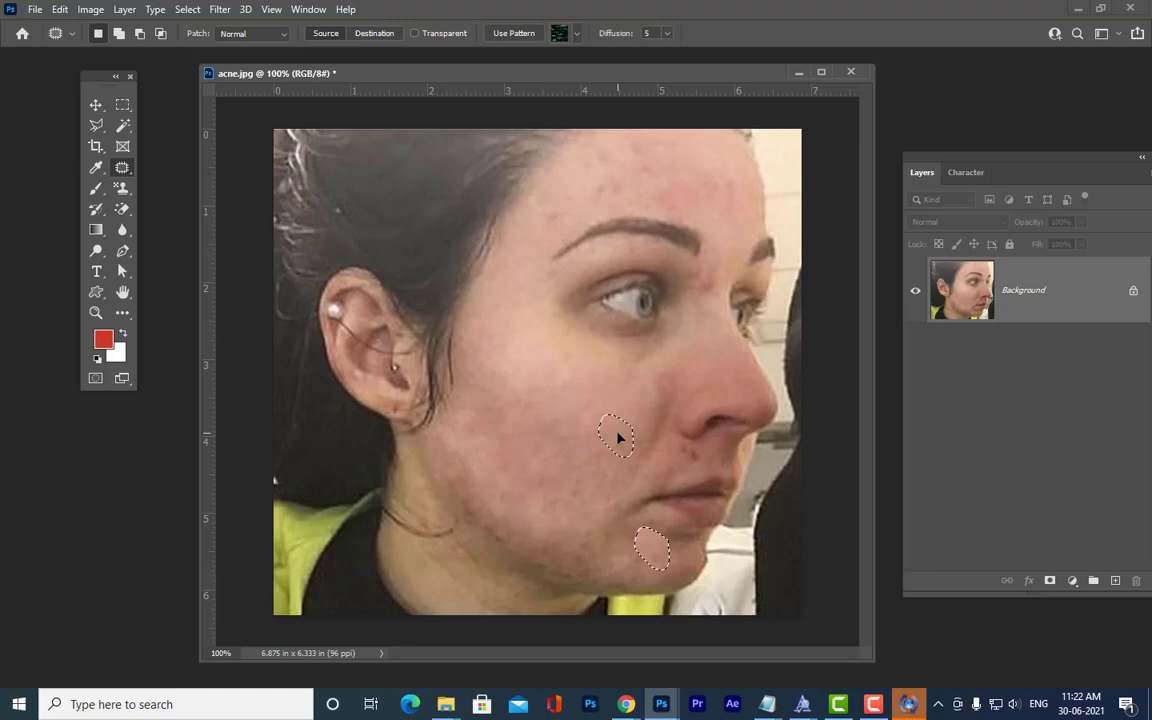
pyautogui.moveTo(618, 436); pyautogui.dragTo(612, 452)
pyautogui.hotkey('ctrl', 'd')
pyautogui.moveTo(640, 533)
pyautogui.mouseDown()
pyautogui.moveTo(628, 542)
pyautogui.moveTo(656, 553)
pyautogui.moveTo(597, 437)
pyautogui.moveTo(604, 445)
pyautogui.mouseUp()
pyautogui.hotkey('ctrl', 'd')
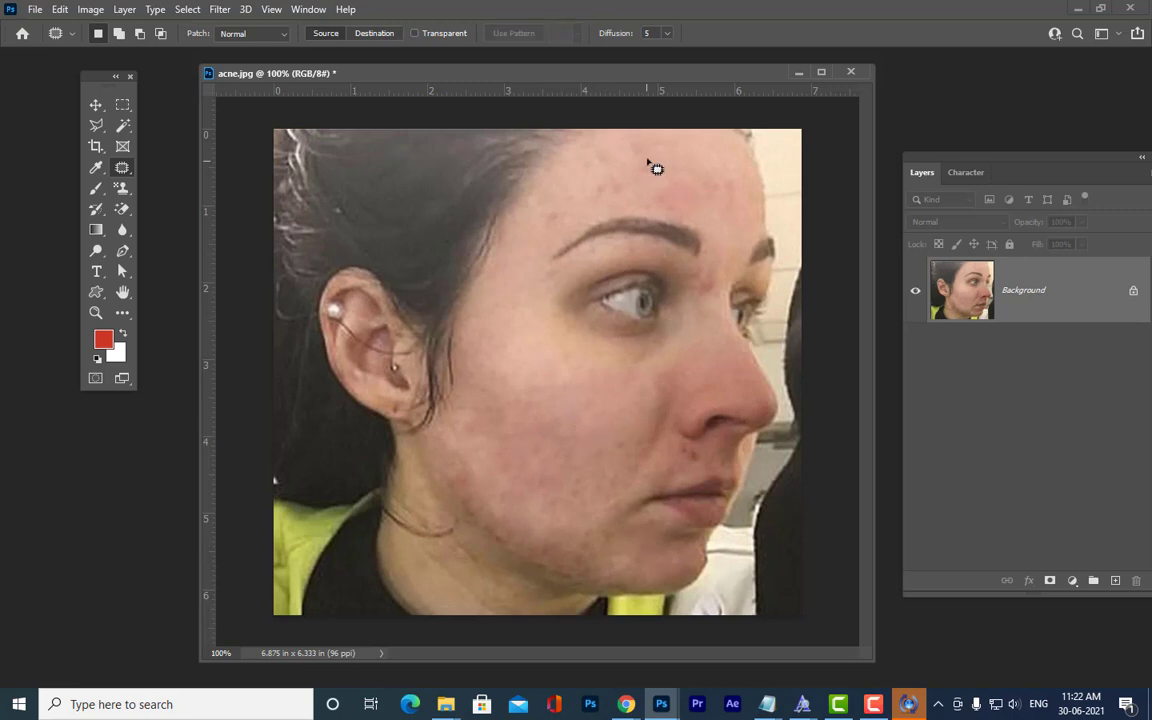
# Patch the remaining mid-forehead spot and the small spots above the eyebrow near the hairline with clear skin.
pyautogui.moveTo(644, 160)
pyautogui.mouseDown()
pyautogui.moveTo(638, 180)
pyautogui.moveTo(658, 203)
pyautogui.moveTo(670, 191)
pyautogui.moveTo(658, 180)
pyautogui.mouseUp()
pyautogui.click(720, 218)
pyautogui.moveTo(557, 195)
pyautogui.mouseDown()
pyautogui.moveTo(535, 216)
pyautogui.moveTo(545, 230)
pyautogui.moveTo(576, 228)
pyautogui.moveTo(587, 206)
pyautogui.moveTo(517, 300)
pyautogui.mouseUp()
pyautogui.click(515, 319)
# Patch the small cheek spot beside the nose and the red spots above the upper lip.
pyautogui.moveTo(623, 427)
pyautogui.mouseDown()
pyautogui.moveTo(607, 437)
pyautogui.moveTo(608, 462)
pyautogui.moveTo(636, 445)
pyautogui.moveTo(623, 396)
pyautogui.mouseUp()
pyautogui.click(678, 452)
pyautogui.moveTo(700, 449); pyautogui.dragTo(662, 478)
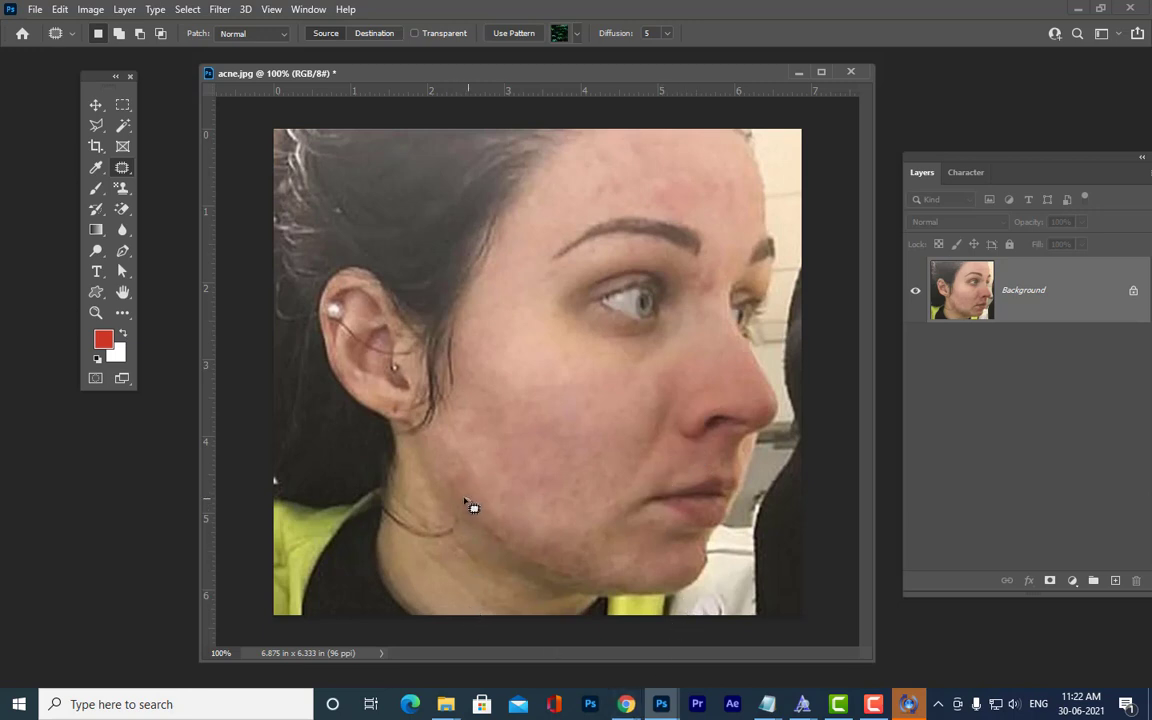
# Replace the uneven skin along the jawline and the reddish outer cheek with smoother cheek skin.
pyautogui.moveTo(510, 552); pyautogui.dragTo(504, 512)
pyautogui.click(596, 577)
pyautogui.moveTo(475, 456)
pyautogui.mouseDown()
pyautogui.moveTo(452, 492)
pyautogui.moveTo(489, 498)
pyautogui.moveTo(530, 444)
pyautogui.mouseUp()
pyautogui.click(532, 445)
# Patch the reddish areas on the forehead above the eyebrows with adjacent clear skin.
pyautogui.moveTo(690, 170)
pyautogui.mouseDown()
pyautogui.moveTo(670, 173)
pyautogui.moveTo(652, 203)
pyautogui.moveTo(702, 213)
pyautogui.moveTo(702, 188)
pyautogui.moveTo(723, 166)
pyautogui.moveTo(716, 196)
pyautogui.moveTo(743, 183)
pyautogui.moveTo(737, 175)
pyautogui.mouseUp()
pyautogui.click(742, 180)
pyautogui.moveTo(731, 183); pyautogui.dragTo(690, 158)
pyautogui.click(694, 184)
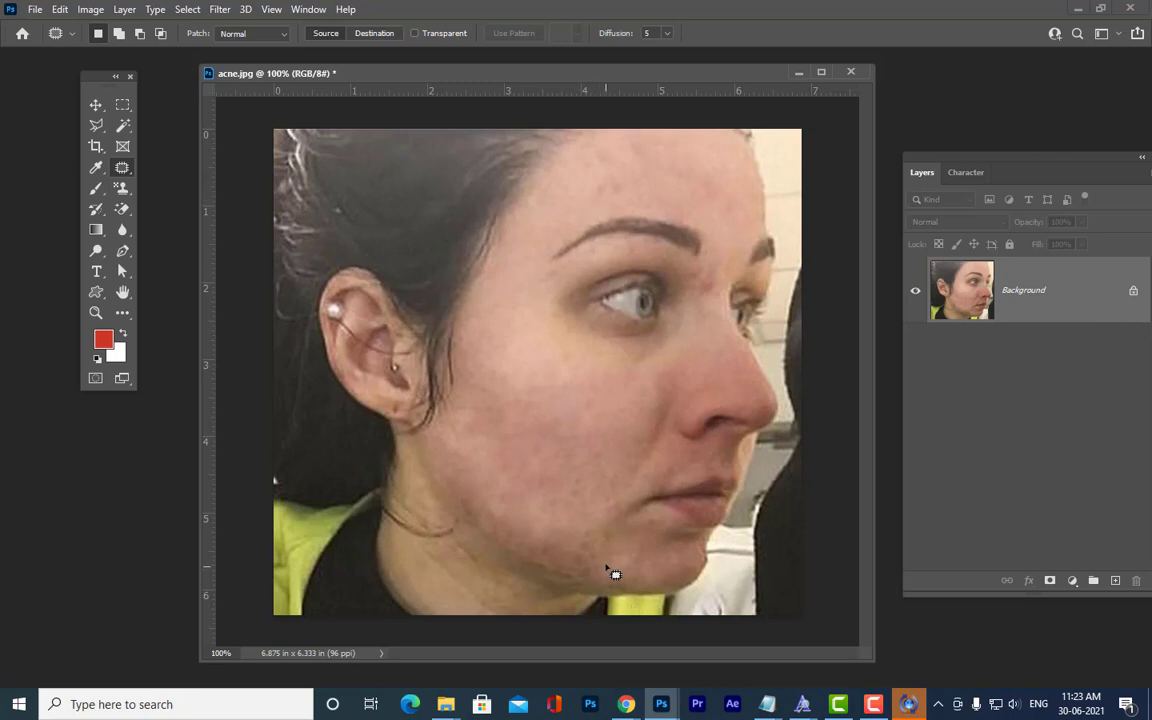
# Patch the blemishes on the jaw beside the chin and the uneven mid-cheek areas, deselecting after each patch.
pyautogui.moveTo(573, 543)
pyautogui.mouseDown()
pyautogui.moveTo(568, 574)
pyautogui.moveTo(608, 585)
pyautogui.moveTo(616, 564)
pyautogui.moveTo(596, 473)
pyautogui.moveTo(650, 557)
pyautogui.mouseUp()
pyautogui.hotkey('ctrl', 'd')
pyautogui.moveTo(590, 463)
pyautogui.mouseDown()
pyautogui.moveTo(564, 485)
pyautogui.moveTo(583, 499)
pyautogui.moveTo(620, 497)
pyautogui.moveTo(622, 430)
pyautogui.mouseUp()
pyautogui.hotkey('ctrl', 'd')
pyautogui.moveTo(554, 396)
pyautogui.mouseDown()
pyautogui.moveTo(524, 414)
pyautogui.moveTo(535, 438)
pyautogui.moveTo(573, 443)
pyautogui.moveTo(545, 366)
pyautogui.mouseUp()
pyautogui.hotkey('ctrl', 'd')
# Close acne.jpg without saving and open acne2.jpg in a floating window.
pyautogui.moveTo(504, 77); pyautogui.dragTo(507, 86)
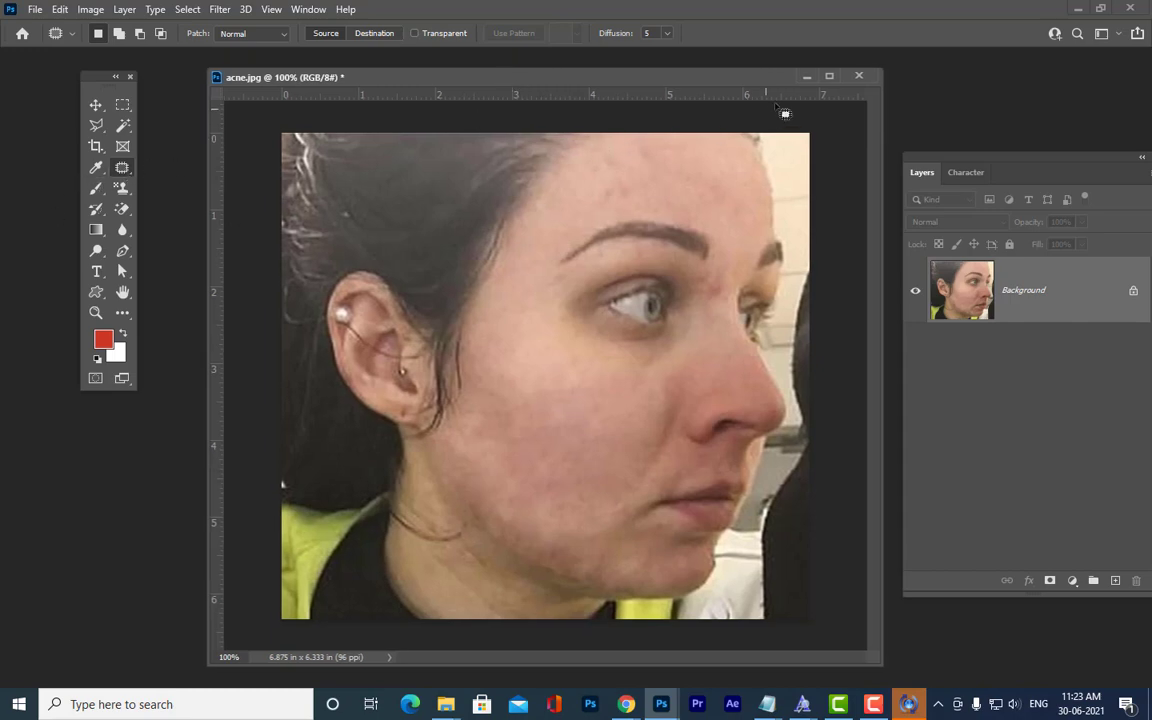
pyautogui.click(857, 77)
pyautogui.click(563, 265)
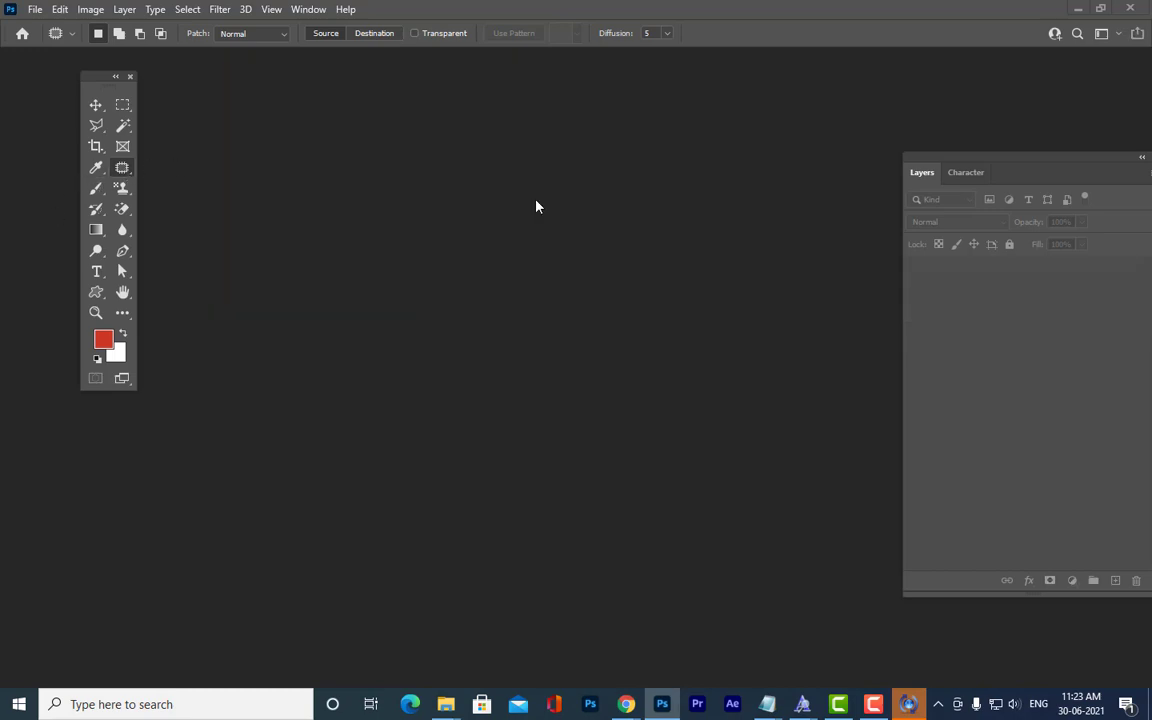
pyautogui.click(320, 222)
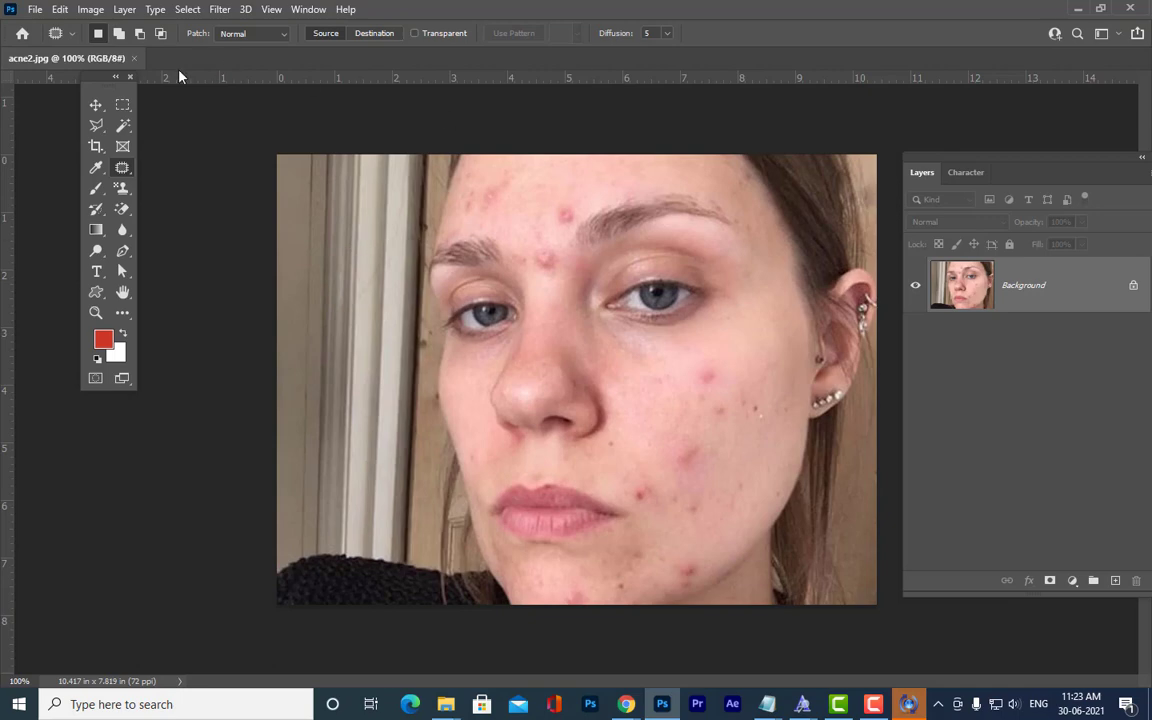
pyautogui.moveTo(138, 59); pyautogui.dragTo(350, 88)
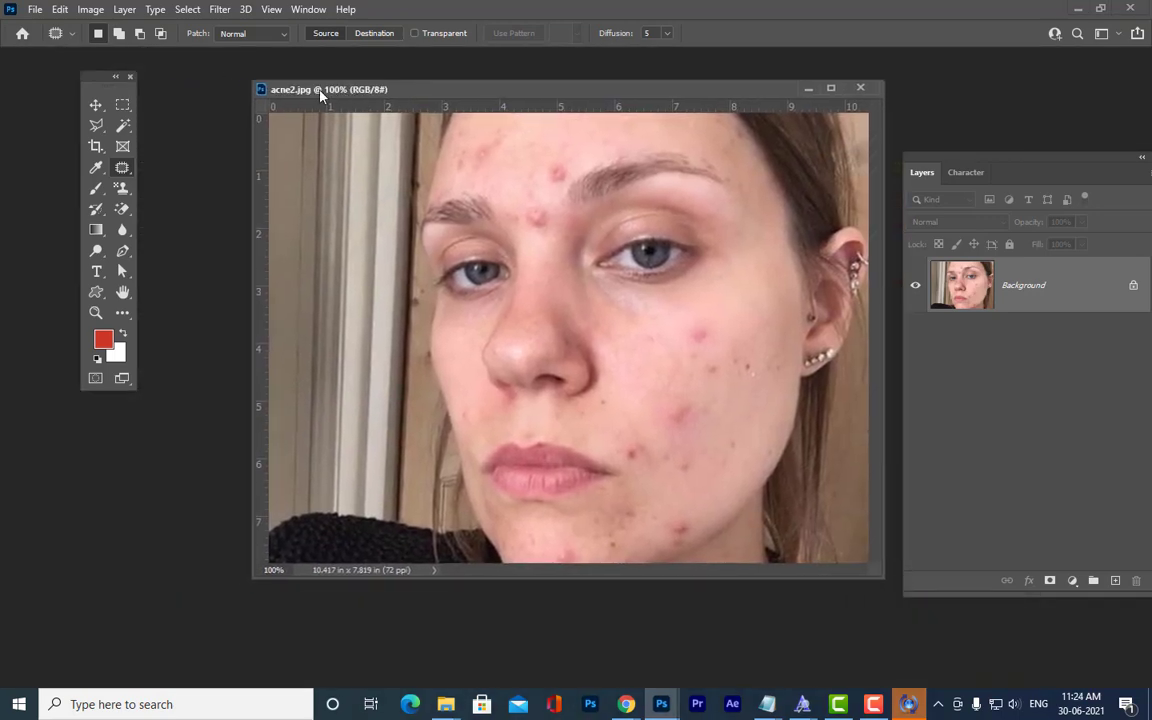
pyautogui.moveTo(576, 92); pyautogui.dragTo(542, 110)
# Reposition the image window and toolbox, and select the Healing Brush Tool from the healing tools group.
pyautogui.rightClick(121, 168)
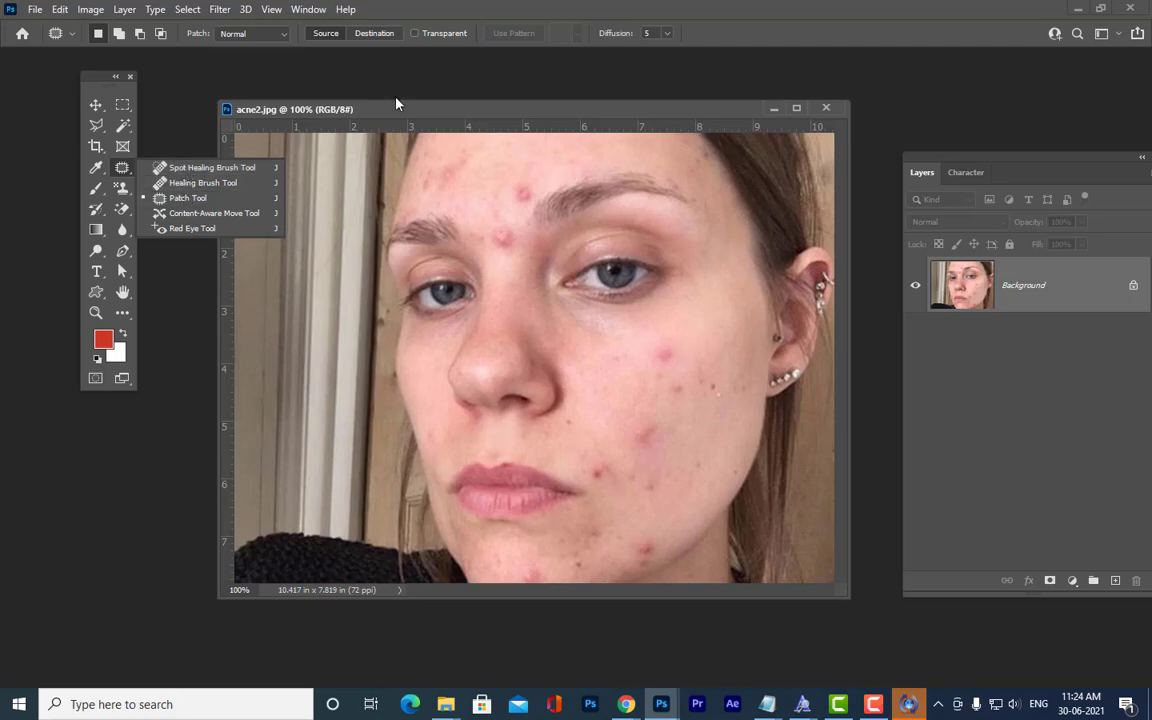
pyautogui.moveTo(398, 111)
pyautogui.mouseDown()
pyautogui.moveTo(442, 118)
pyautogui.moveTo(392, 123)
pyautogui.mouseUp()
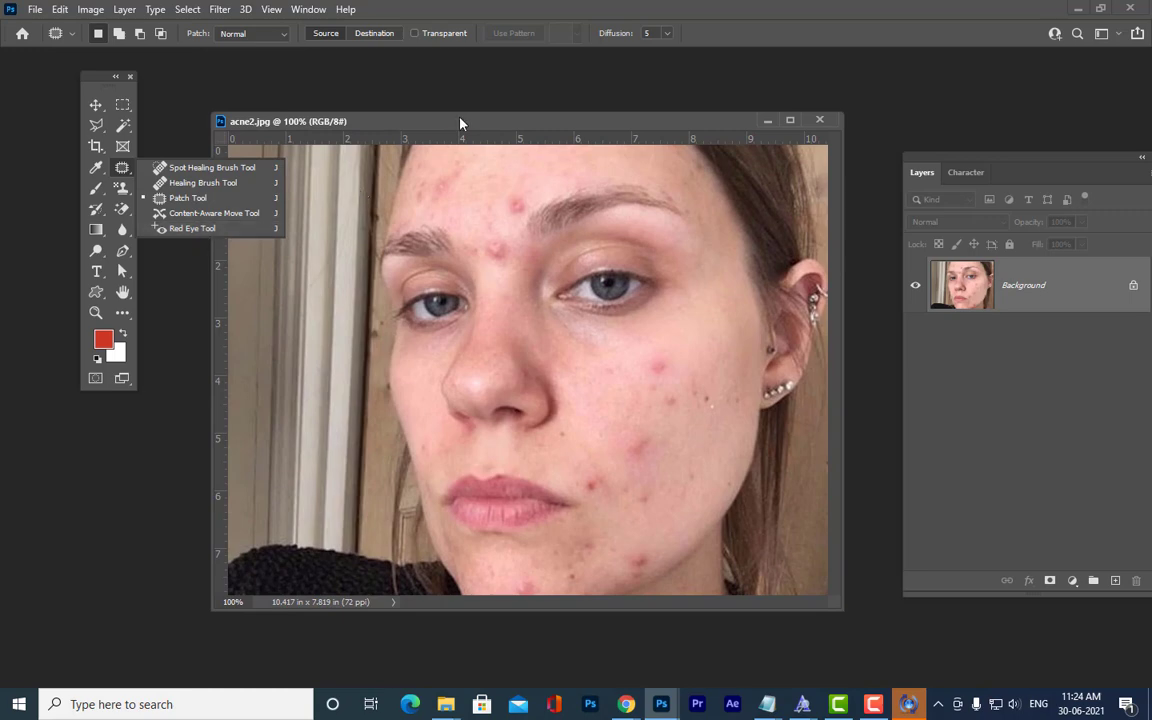
pyautogui.moveTo(460, 120); pyautogui.dragTo(460, 119)
pyautogui.moveTo(121, 188)
pyautogui.mouseDown()
pyautogui.moveTo(168, 202)
pyautogui.moveTo(124, 176)
pyautogui.mouseUp()
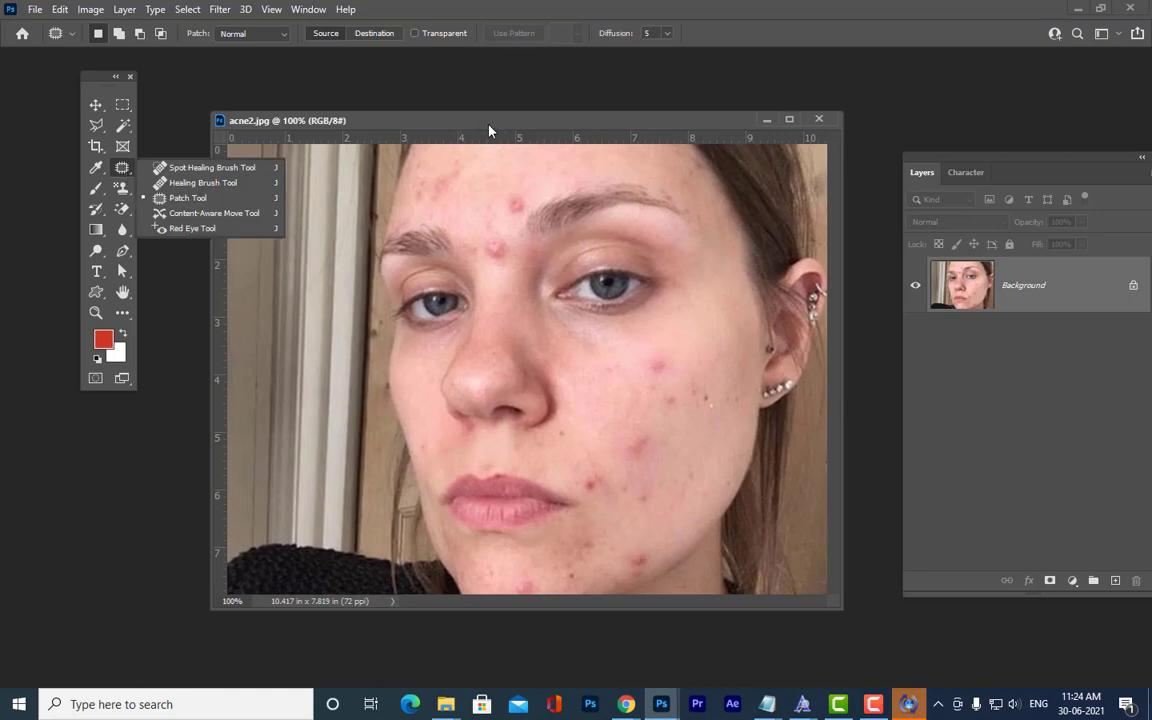
pyautogui.moveTo(490, 126); pyautogui.dragTo(540, 147)
pyautogui.moveTo(94, 84); pyautogui.dragTo(129, 93)
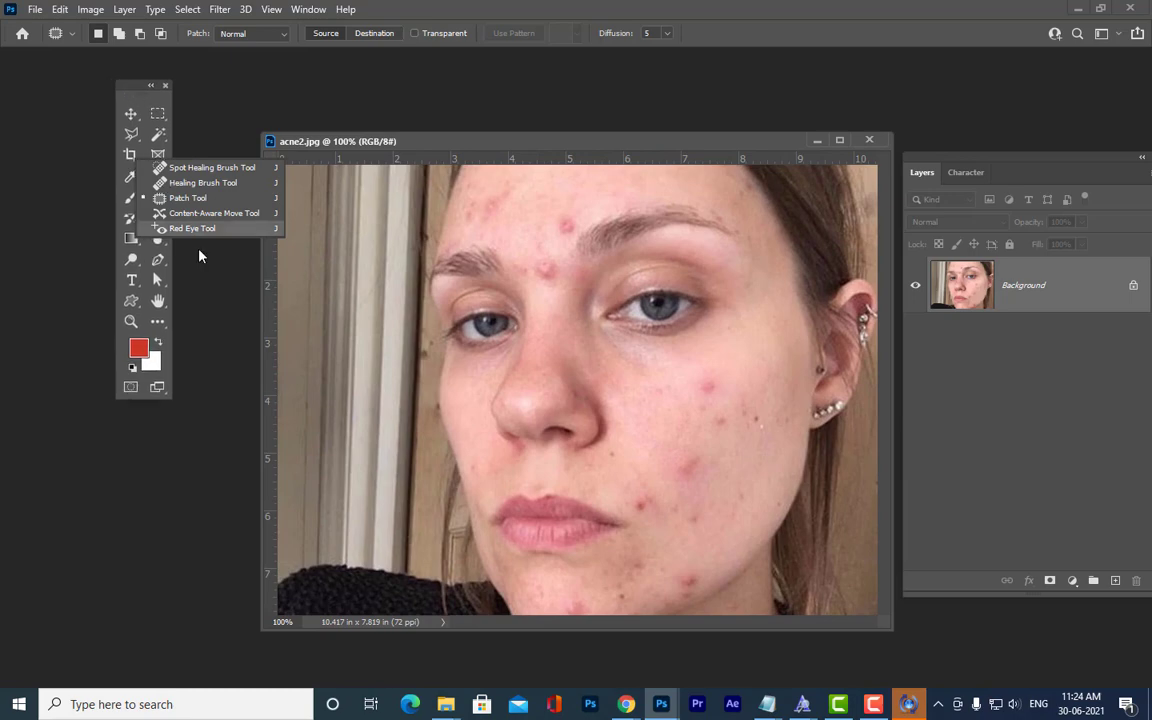
pyautogui.click(195, 186)
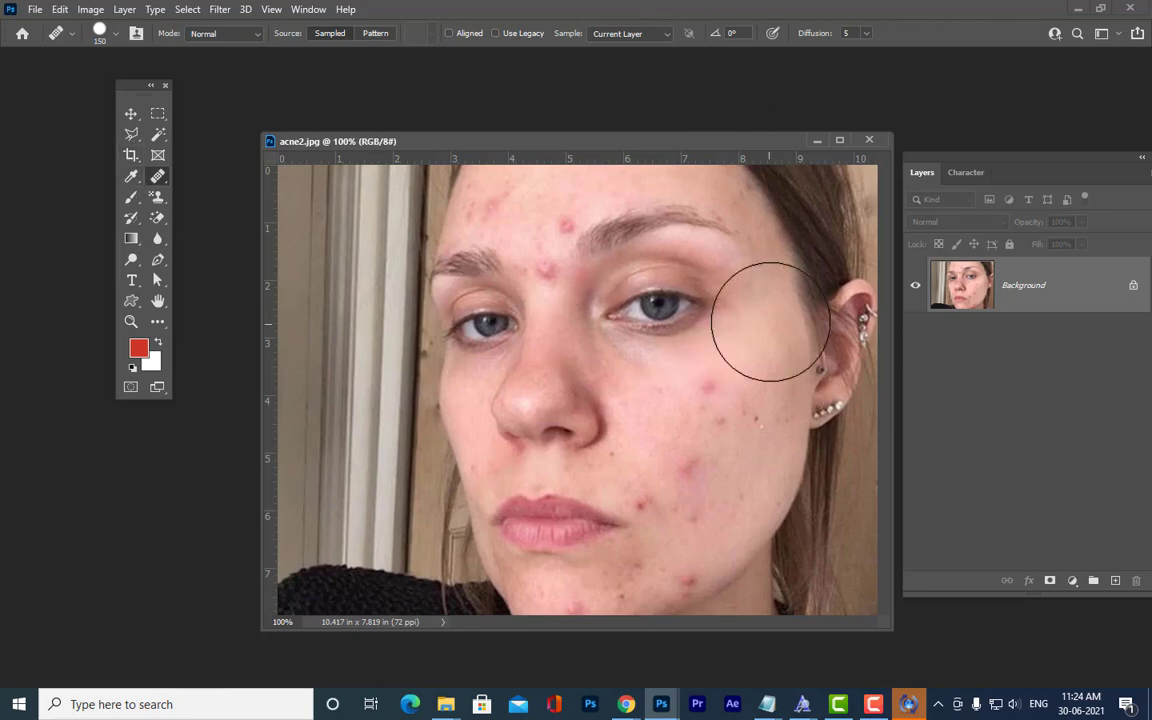
# Move the acne2.jpg window, then search the photoshop ref images folder for brokenraod and open that image.
pyautogui.moveTo(440, 141); pyautogui.dragTo(380, 117)
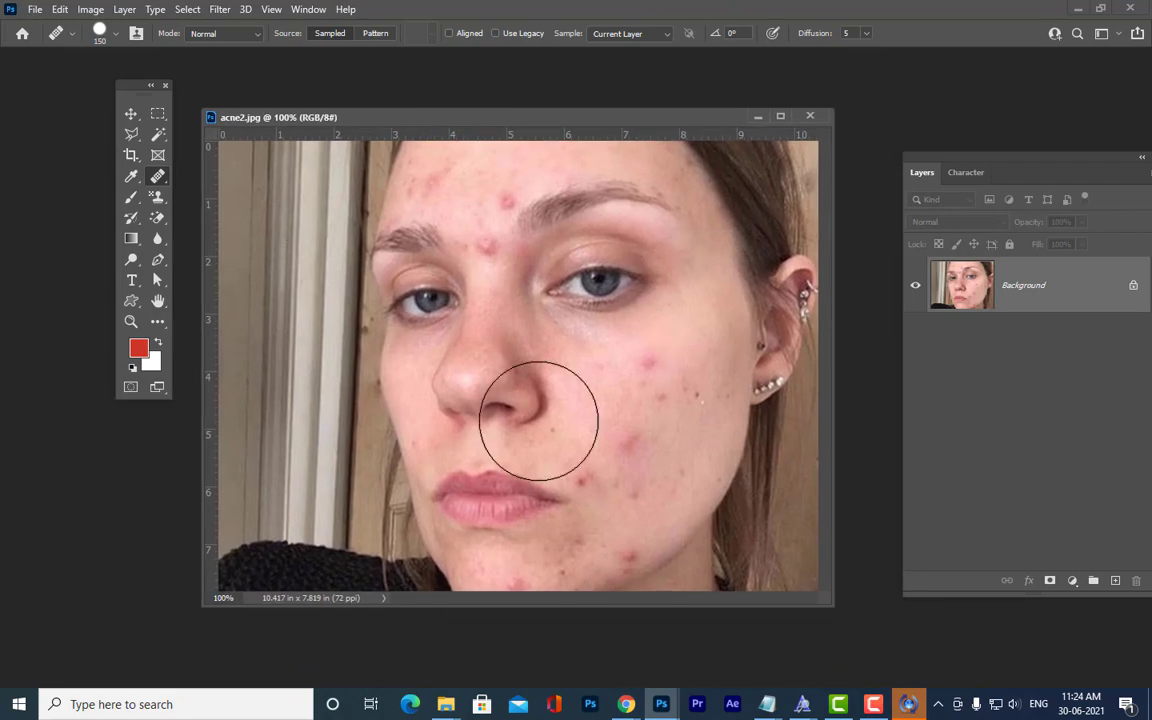
pyautogui.doubleClick(570, 105)
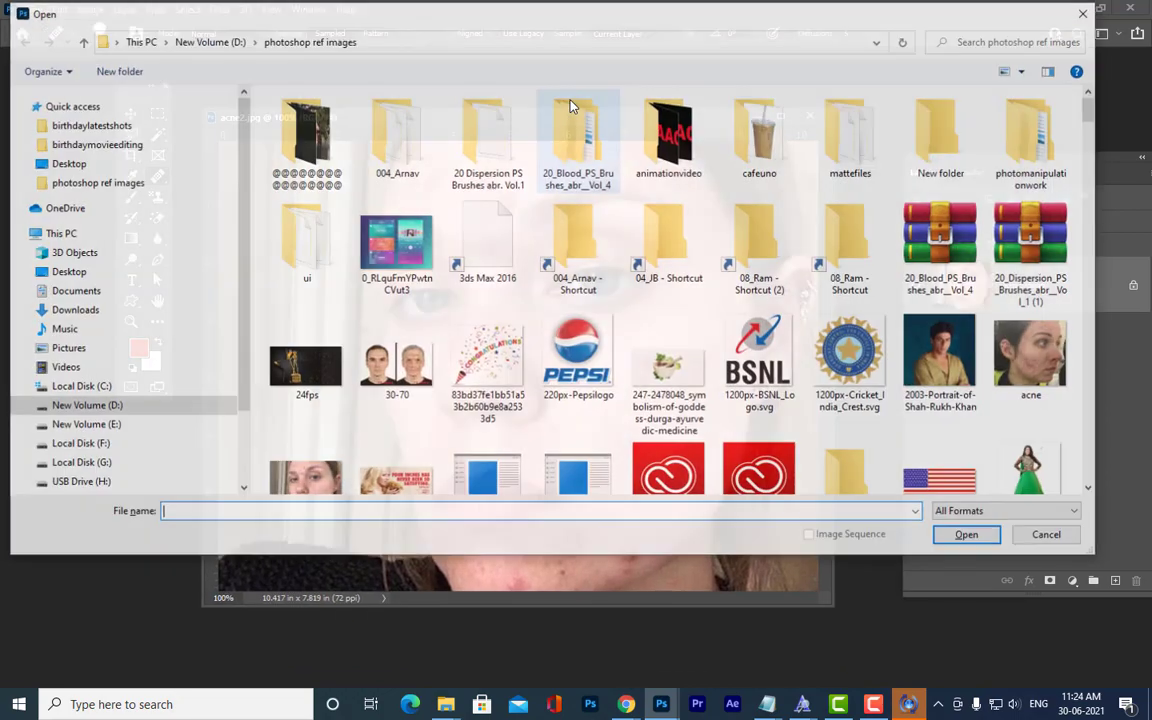
pyautogui.click(1000, 41)
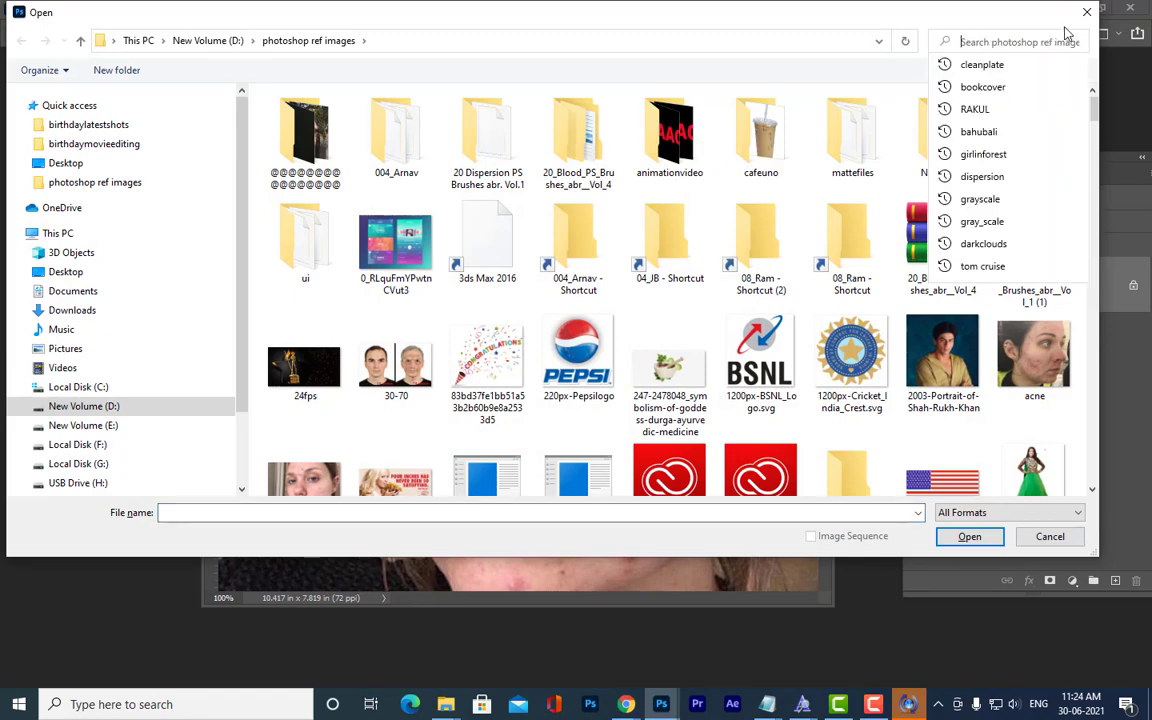
pyautogui.write('brok')
pyautogui.press('Down')
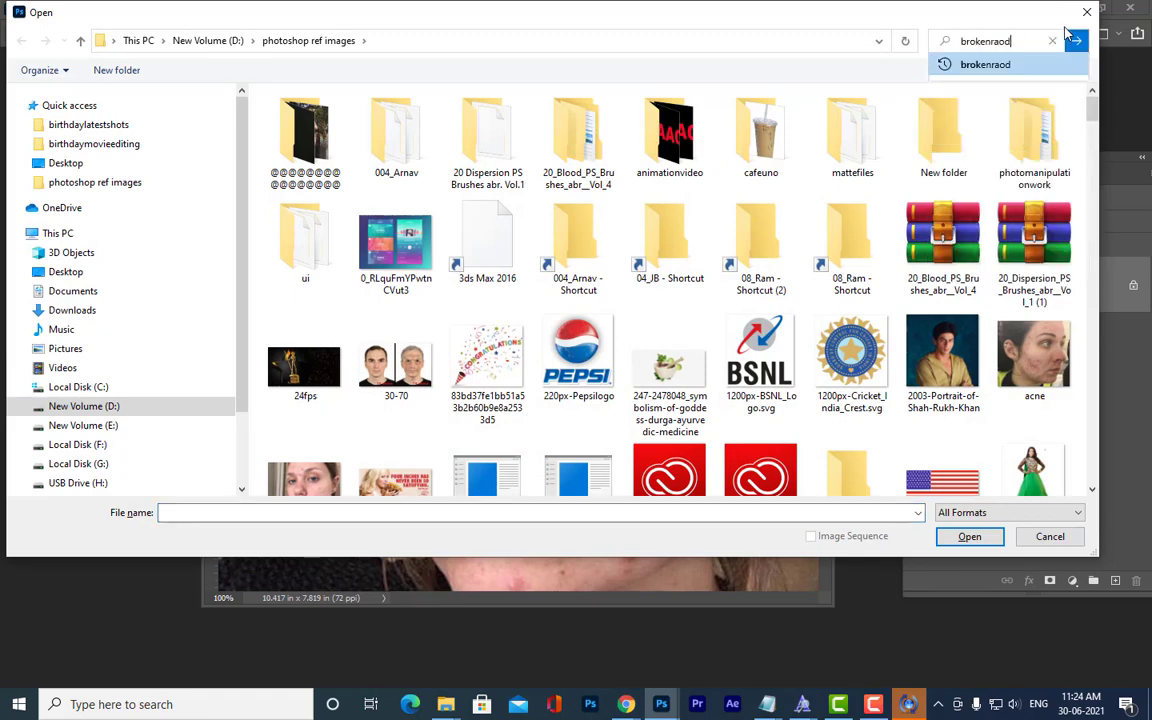
pyautogui.press('Return')
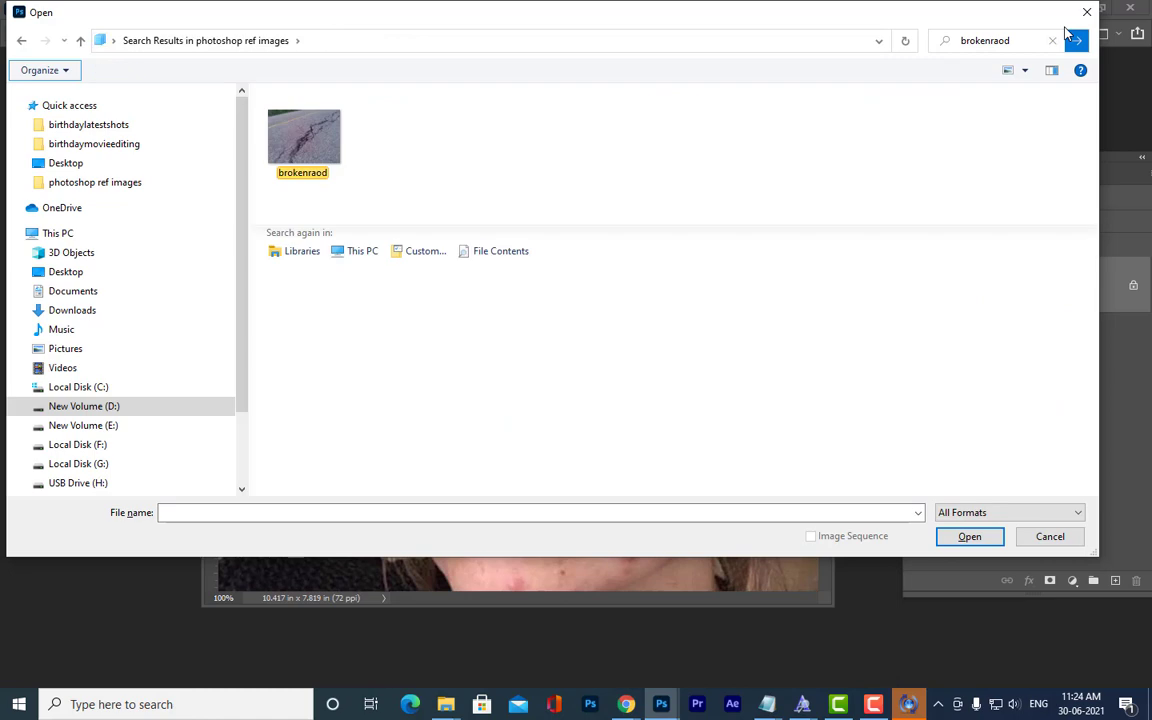
pyautogui.click(280, 105)
pyautogui.click(962, 540)
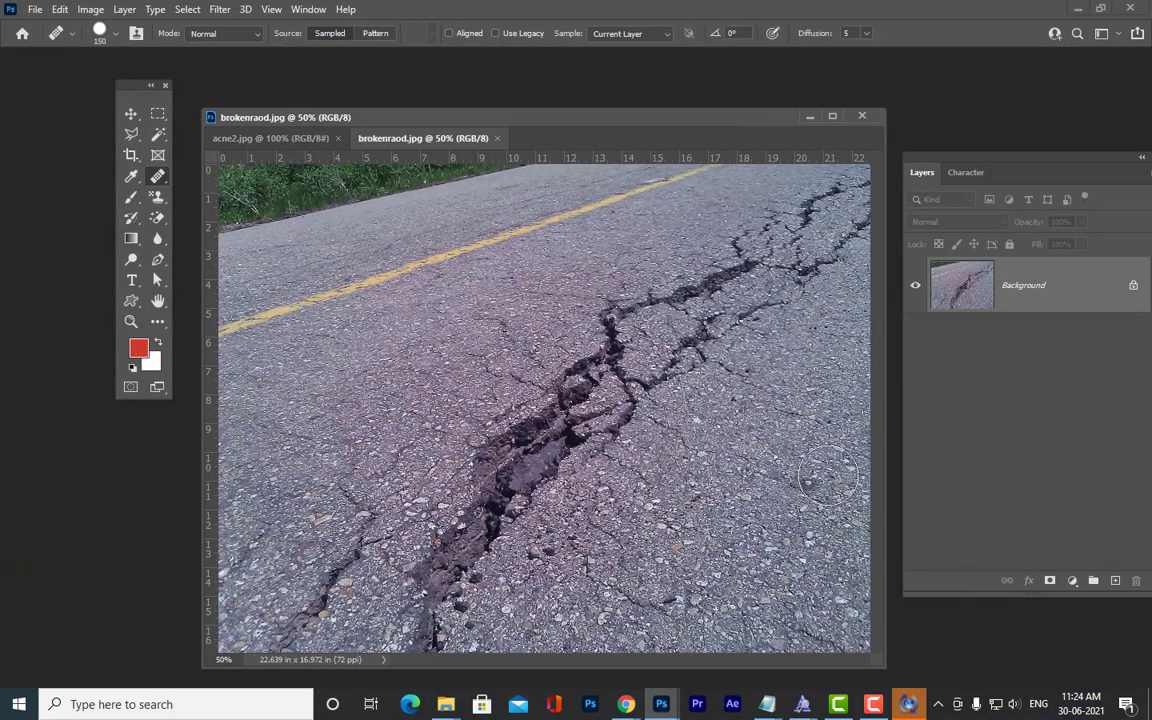
# Move the toolbox clear of the canvas, and widen and reposition the brokenraod.jpg window beside it.
pyautogui.moveTo(445, 117); pyautogui.dragTo(401, 84)
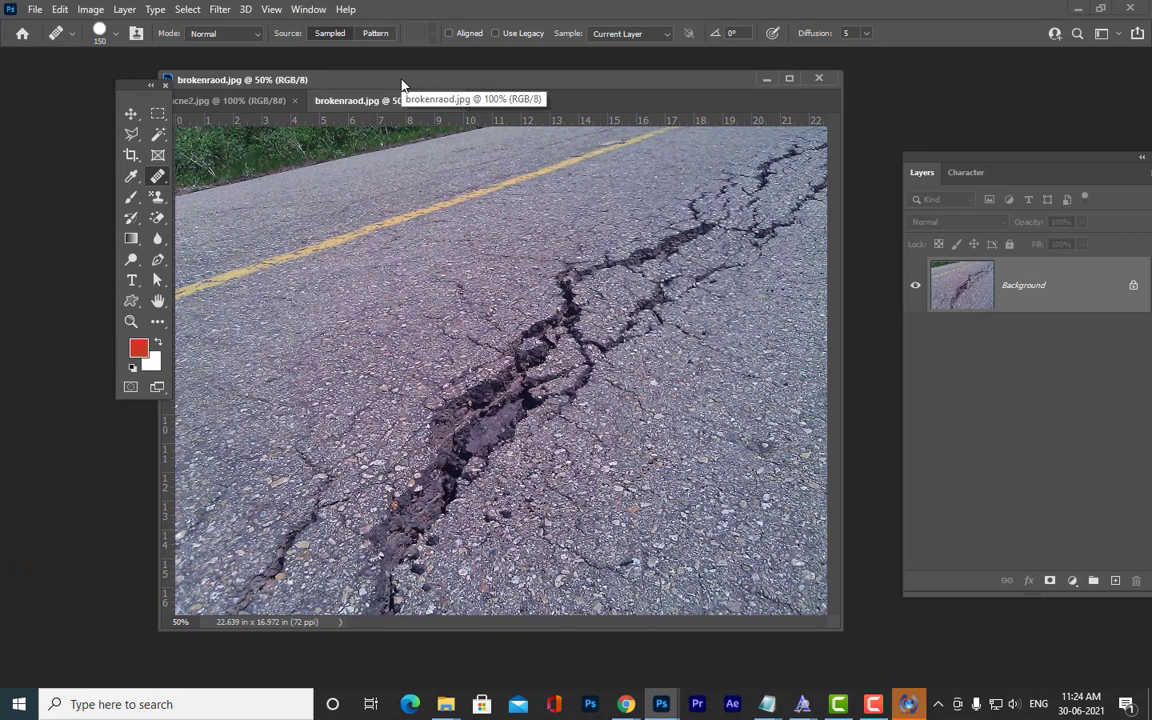
pyautogui.moveTo(128, 87); pyautogui.dragTo(51, 78)
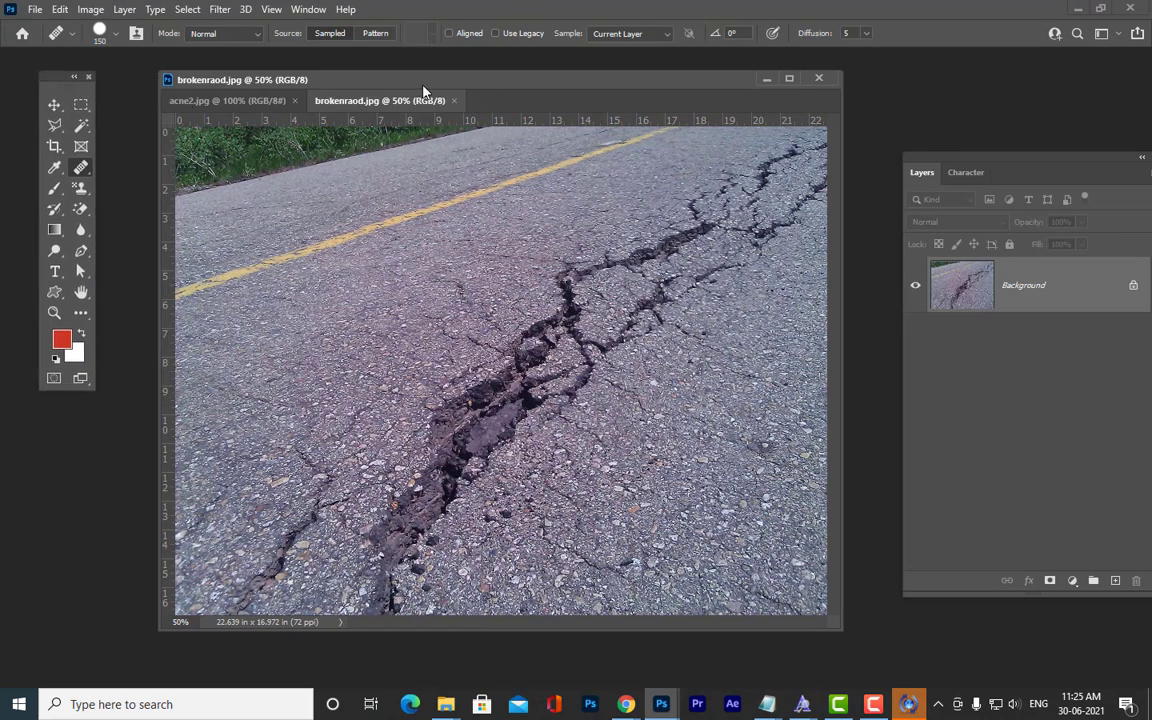
pyautogui.moveTo(424, 87); pyautogui.dragTo(396, 77)
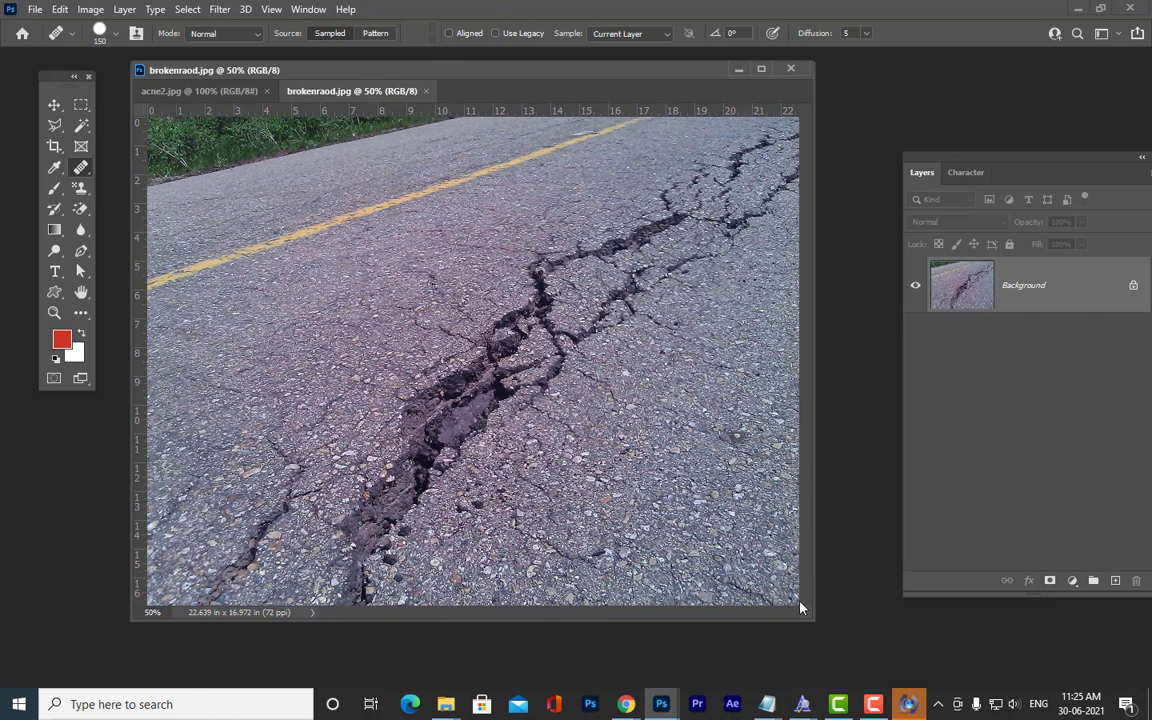
pyautogui.moveTo(820, 612); pyautogui.dragTo(924, 621)
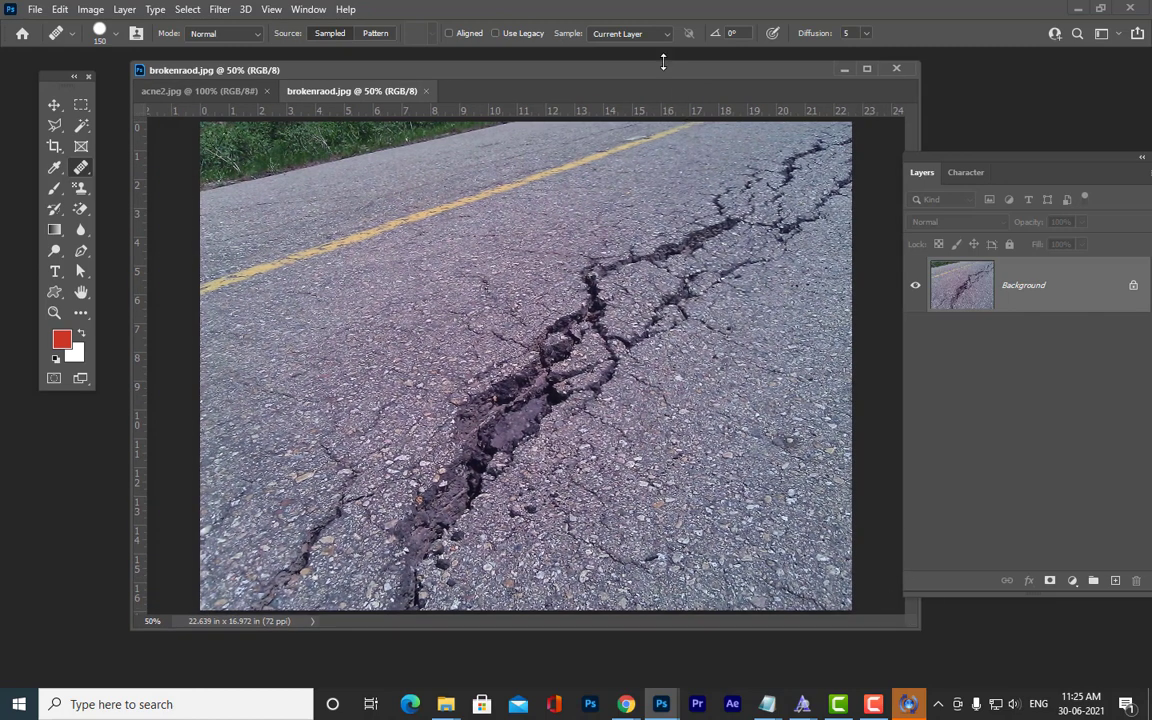
pyautogui.moveTo(663, 70); pyautogui.dragTo(656, 75)
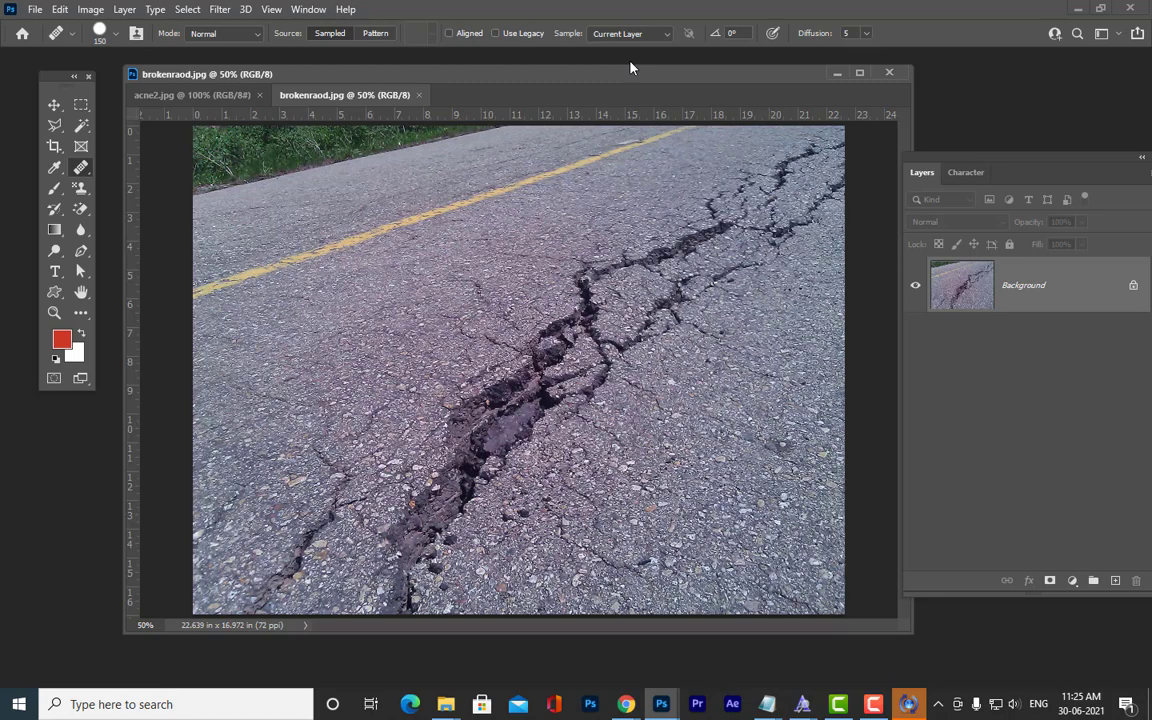
pyautogui.hotkey('ctrl', '-')
pyautogui.hotkey('ctrl', '+')
pyautogui.moveTo(588, 80)
pyautogui.mouseDown()
pyautogui.moveTo(599, 81)
pyautogui.moveTo(531, 93)
pyautogui.mouseUp()
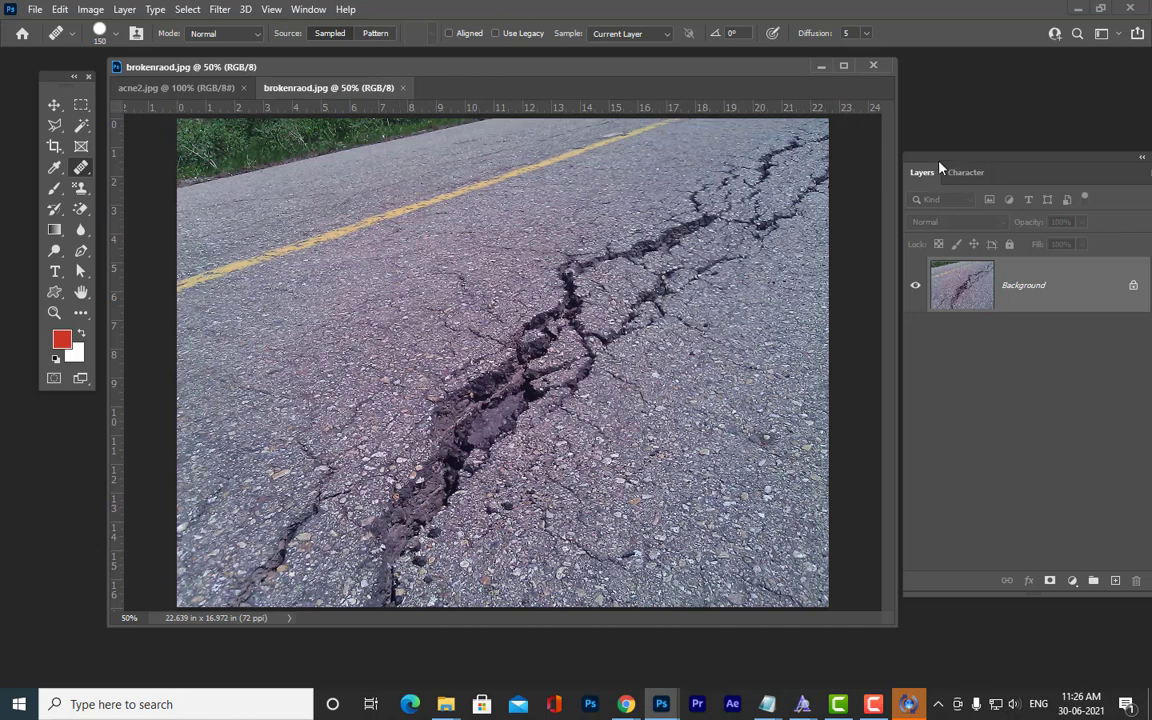
# Convert the road image's Background into an editable layer named Layer 0 and rearrange the Layers panel and image window.
pyautogui.moveTo(940, 166); pyautogui.dragTo(917, 142)
pyautogui.doubleClick(1020, 269)
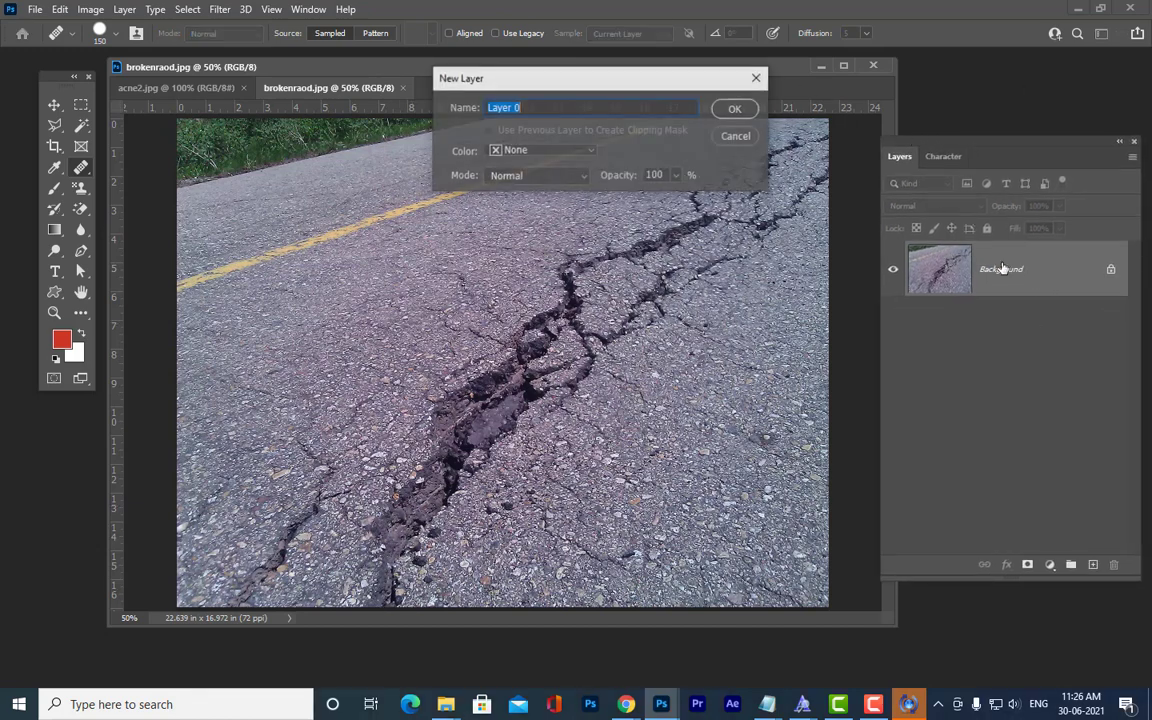
pyautogui.click(736, 109)
pyautogui.moveTo(927, 143); pyautogui.dragTo(944, 116)
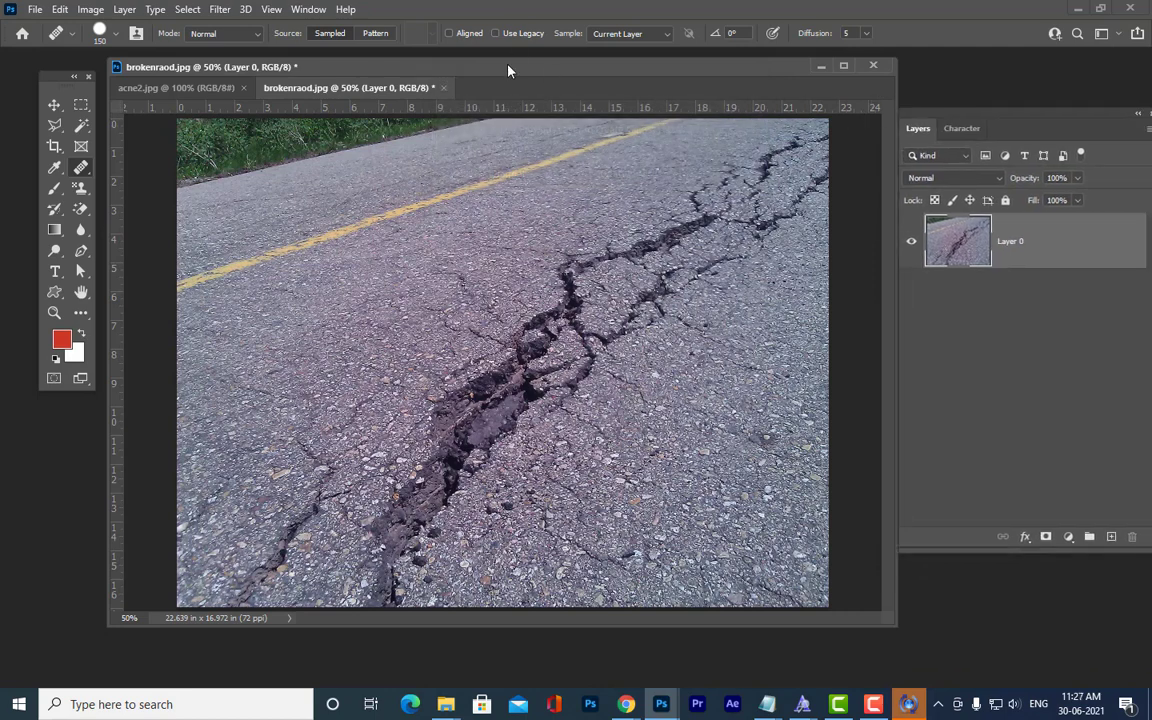
pyautogui.moveTo(507, 69); pyautogui.dragTo(527, 85)
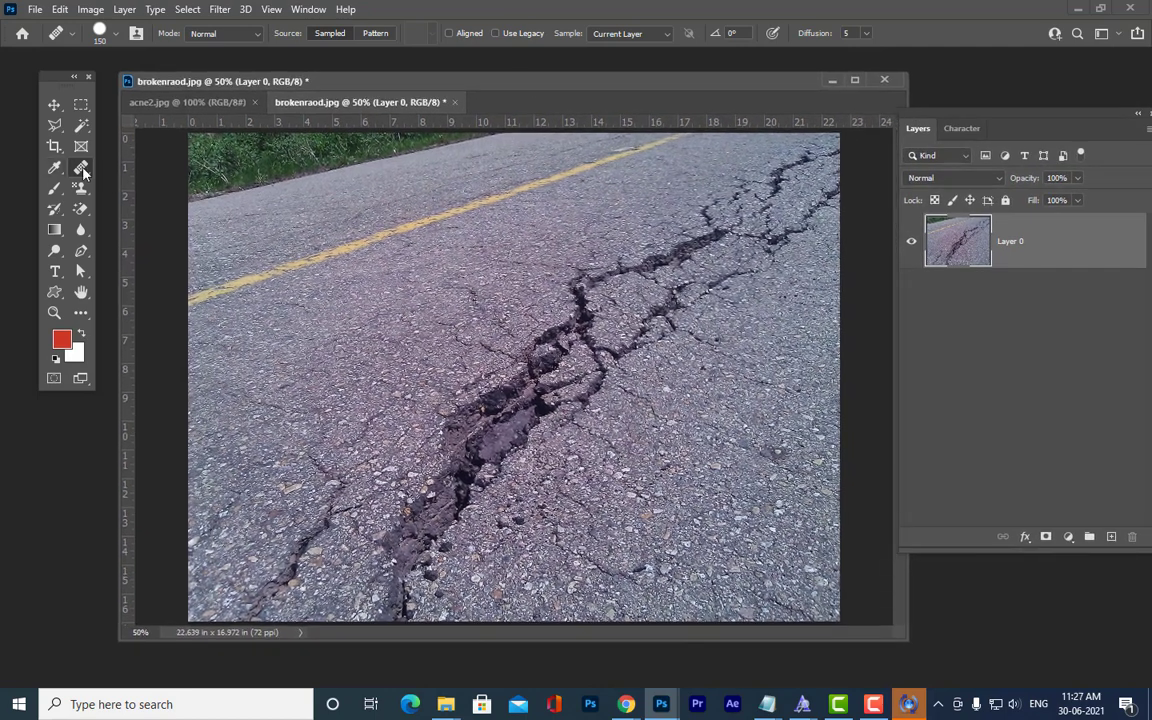
# With a 150-pixel Healing Brush, sample the pavement beside the crack's lower end and paint over that end.
pyautogui.rightClick(84, 172)
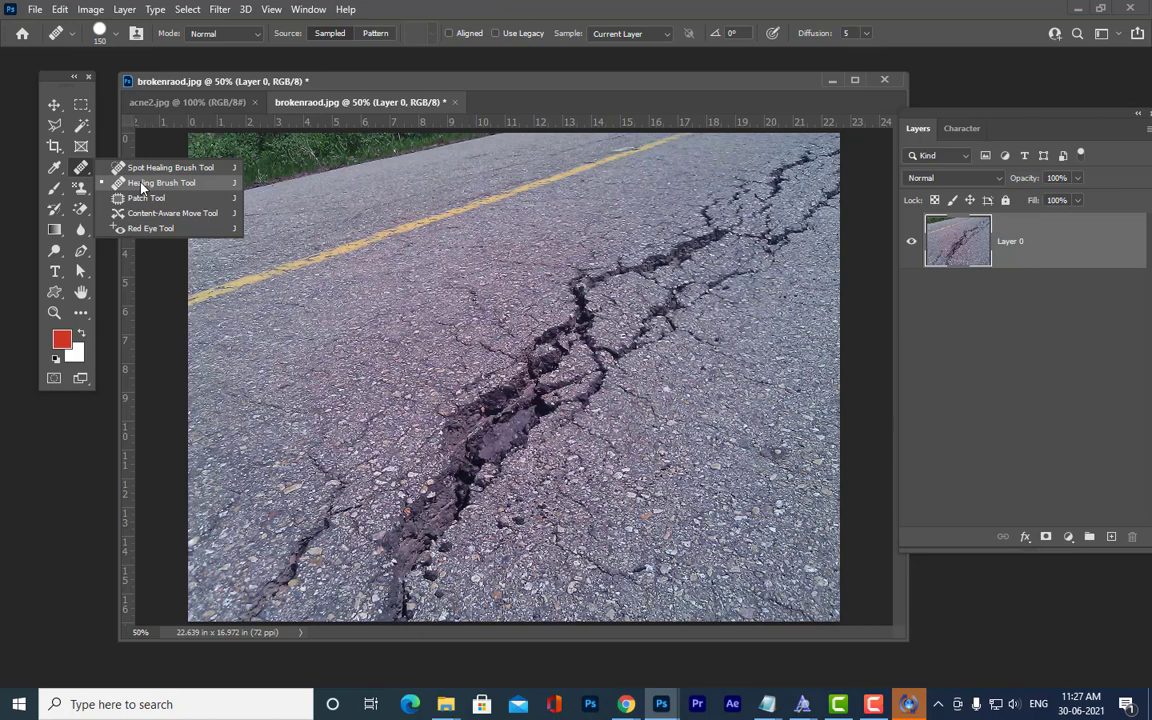
pyautogui.click(141, 184)
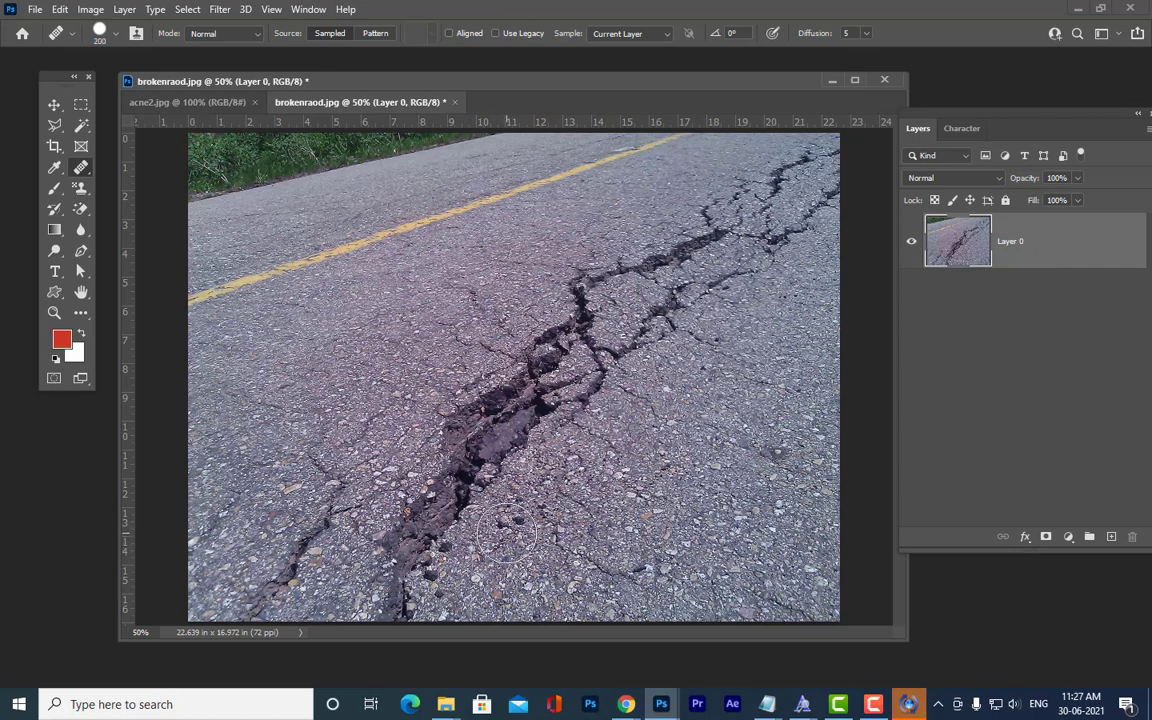
pyautogui.press('[')
pyautogui.press('[')
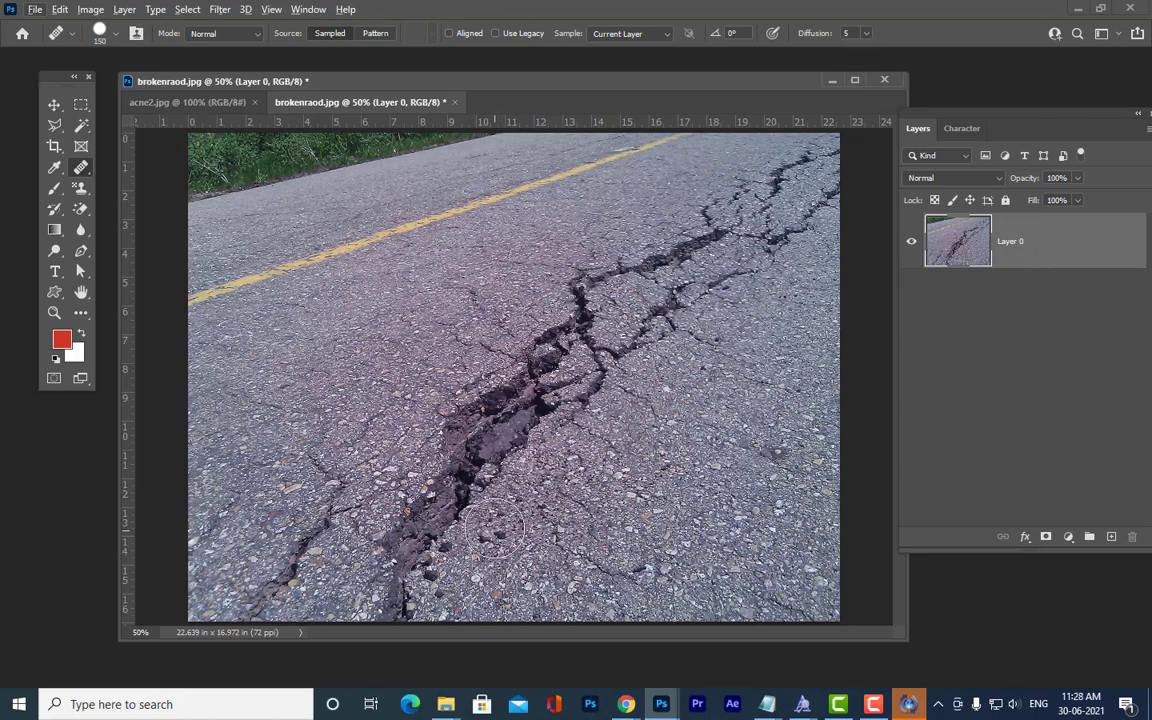
pyautogui.keyDown('alt'); pyautogui.click(494, 527); pyautogui.keyUp('alt')
pyautogui.moveTo(463, 535)
pyautogui.mouseDown()
pyautogui.moveTo(549, 546)
pyautogui.moveTo(533, 560)
pyautogui.moveTo(463, 562)
pyautogui.moveTo(482, 543)
pyautogui.moveTo(421, 529)
pyautogui.mouseUp()
pyautogui.click(468, 556)
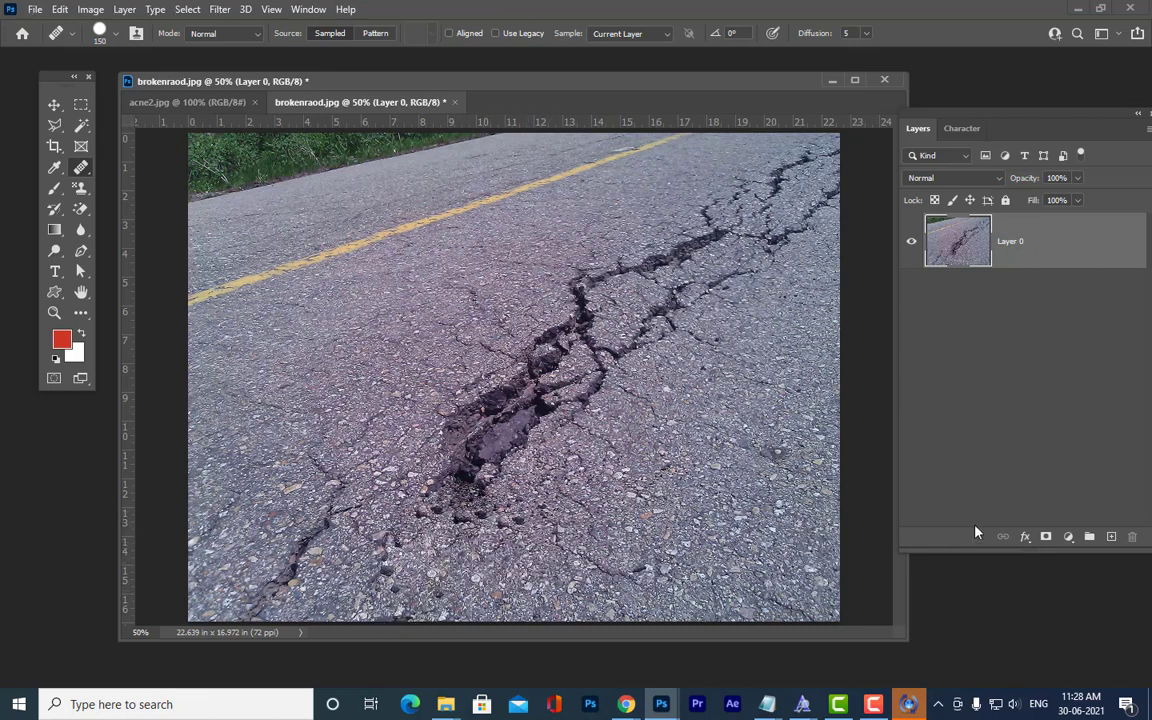
pyautogui.click(489, 592)
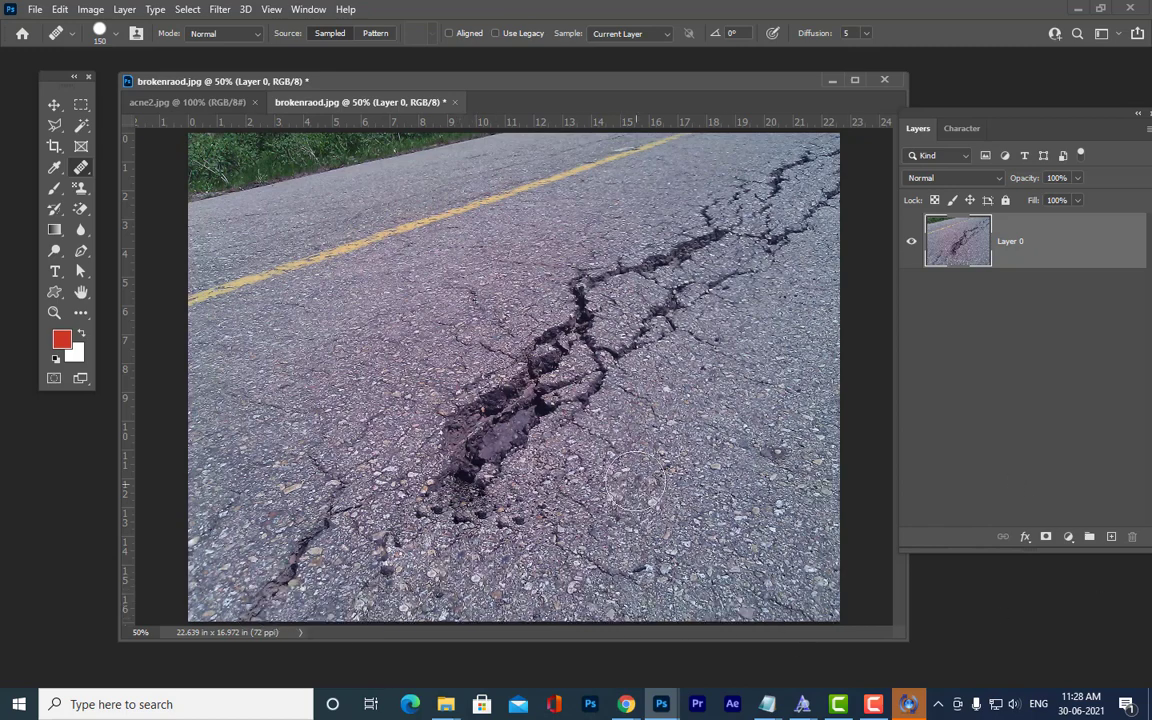
# Sample clean pavement beside the crack's widest part and heal it with the 150-pixel brush.
pyautogui.press(']')
pyautogui.press(']')
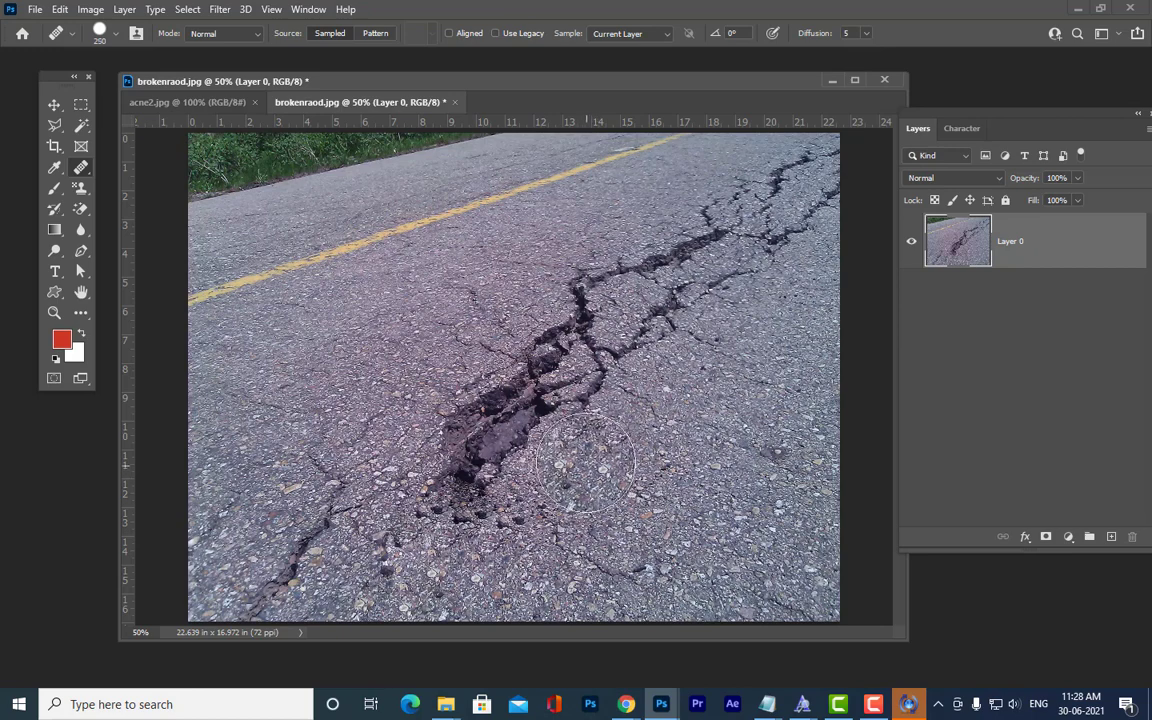
pyautogui.press('[')
pyautogui.press('[')
pyautogui.keyDown('alt'); pyautogui.click(547, 472); pyautogui.keyUp('alt')
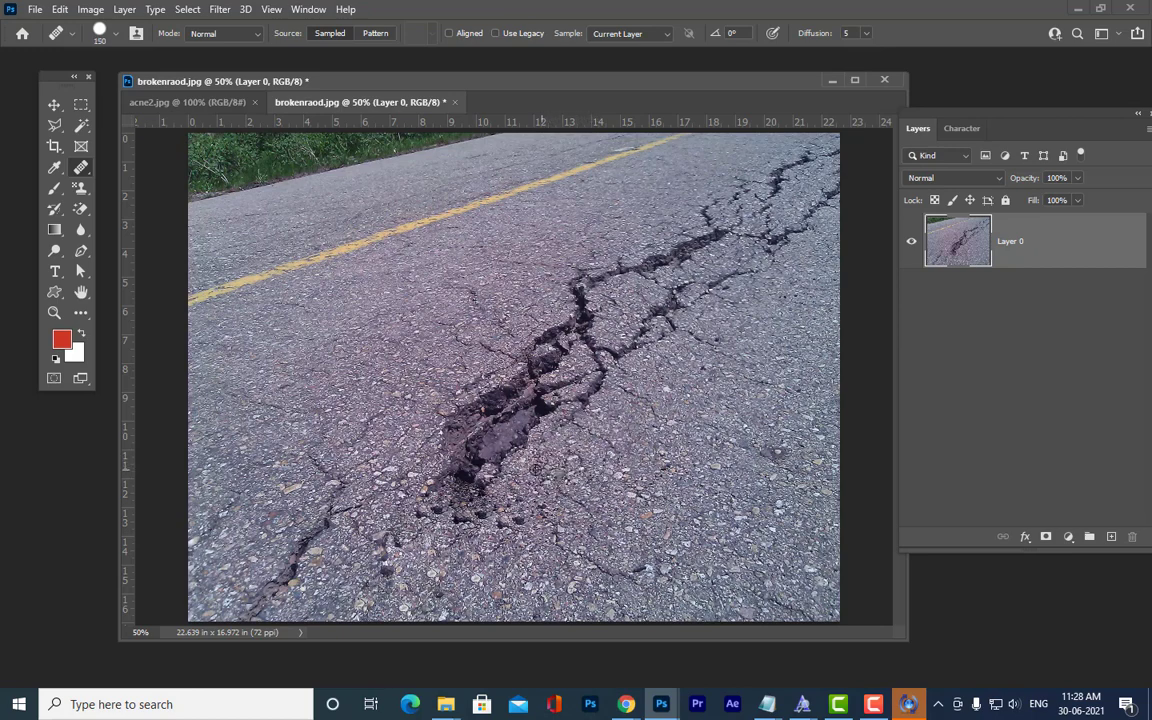
pyautogui.moveTo(494, 474)
pyautogui.mouseDown()
pyautogui.moveTo(472, 488)
pyautogui.moveTo(476, 505)
pyautogui.moveTo(455, 505)
pyautogui.moveTo(446, 483)
pyautogui.mouseUp()
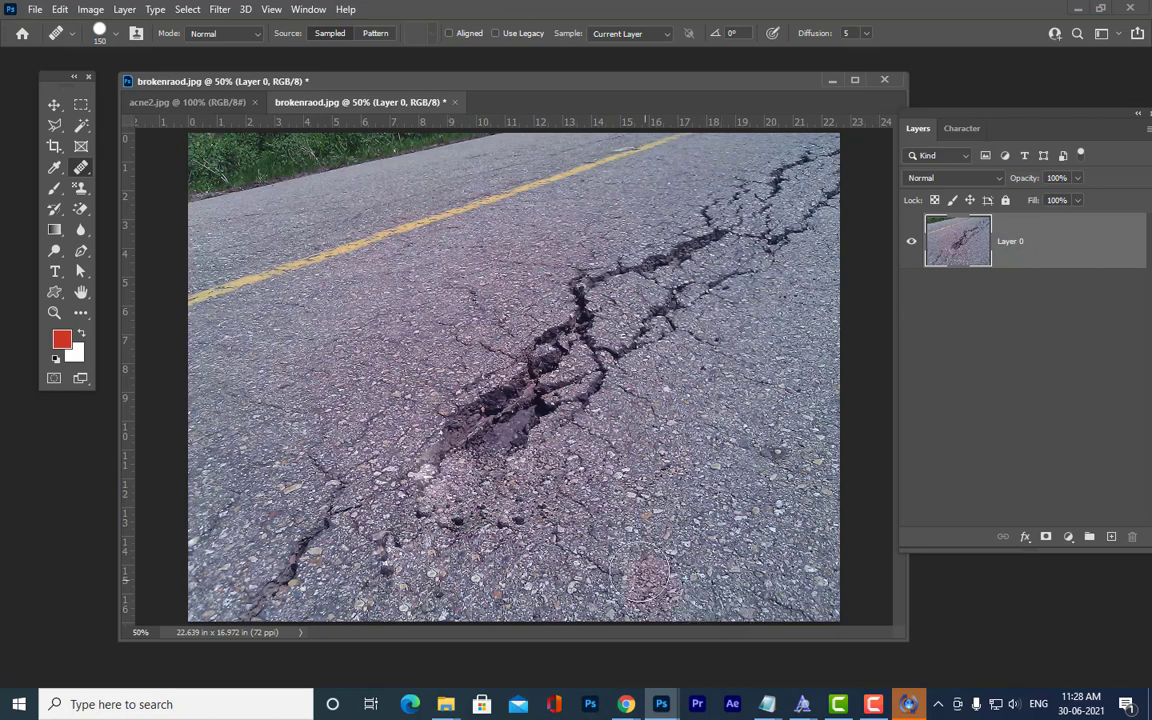
pyautogui.keyDown('alt'); pyautogui.click(539, 448); pyautogui.keyUp('alt')
pyautogui.moveTo(539, 448)
pyautogui.mouseDown()
pyautogui.moveTo(519, 410)
pyautogui.moveTo(500, 434)
pyautogui.moveTo(467, 443)
pyautogui.moveTo(495, 451)
pyautogui.moveTo(469, 441)
pyautogui.moveTo(501, 412)
pyautogui.mouseUp()
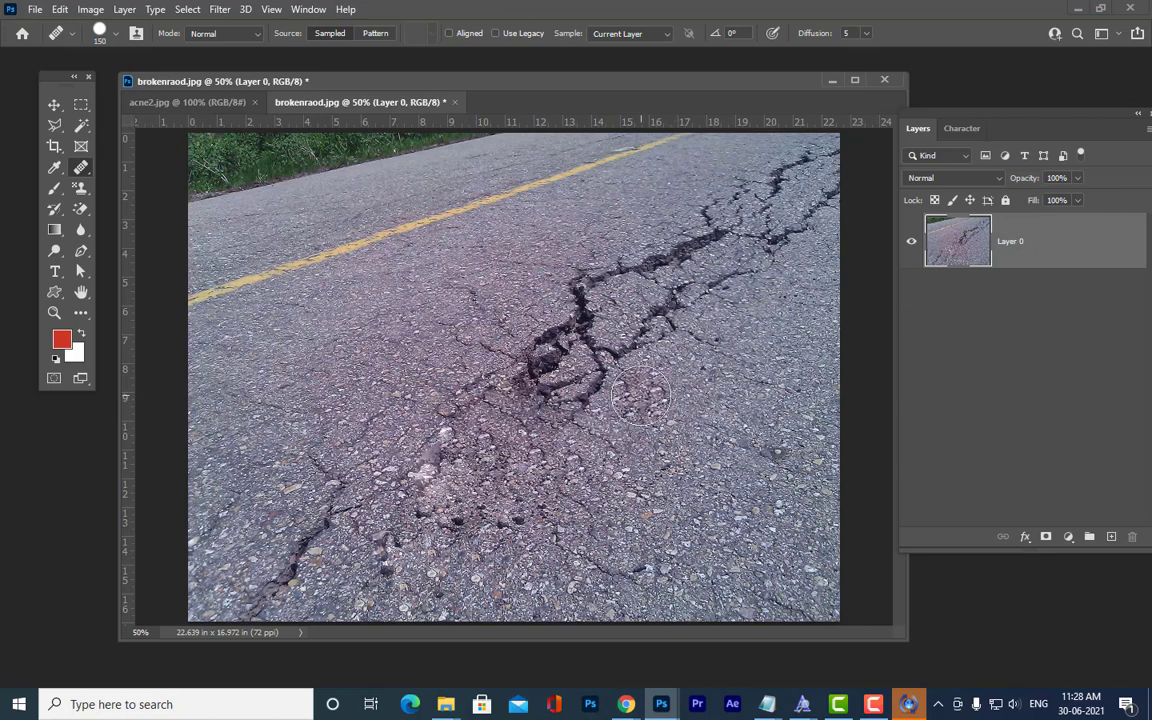
# Heal the lower side branches of the crack from its middle out to the image edge.
pyautogui.click(571, 354)
pyautogui.moveTo(590, 364); pyautogui.dragTo(663, 331)
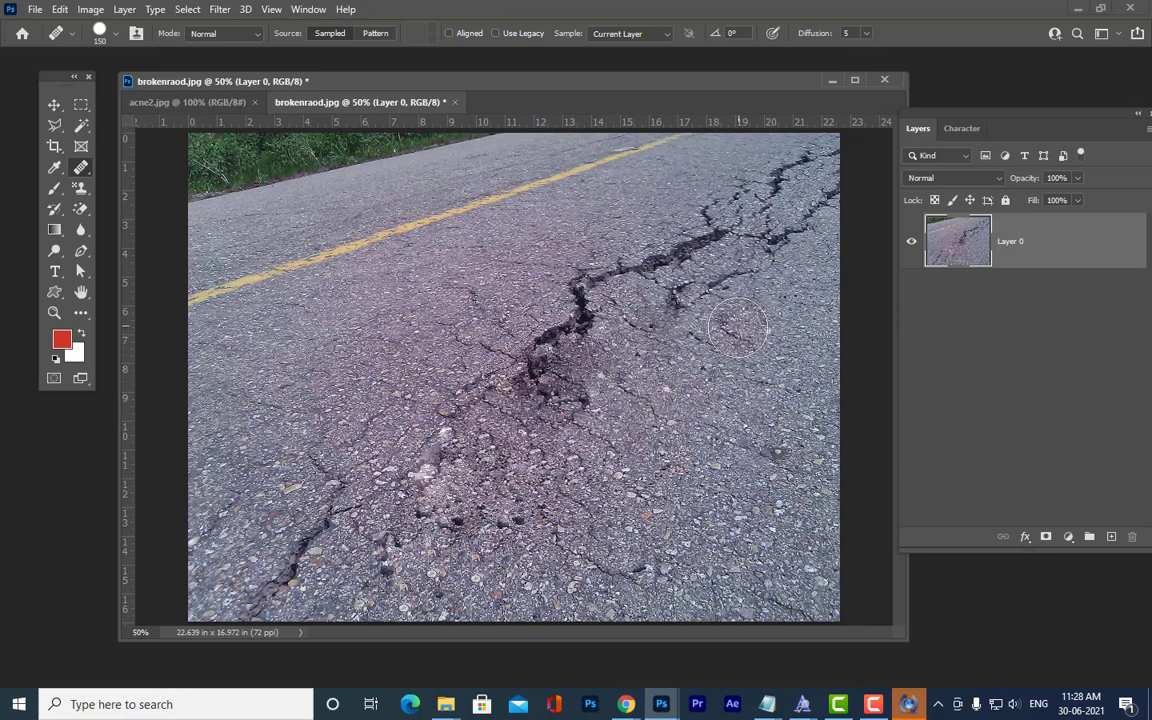
pyautogui.moveTo(688, 290)
pyautogui.mouseDown()
pyautogui.moveTo(758, 262)
pyautogui.moveTo(840, 201)
pyautogui.mouseUp()
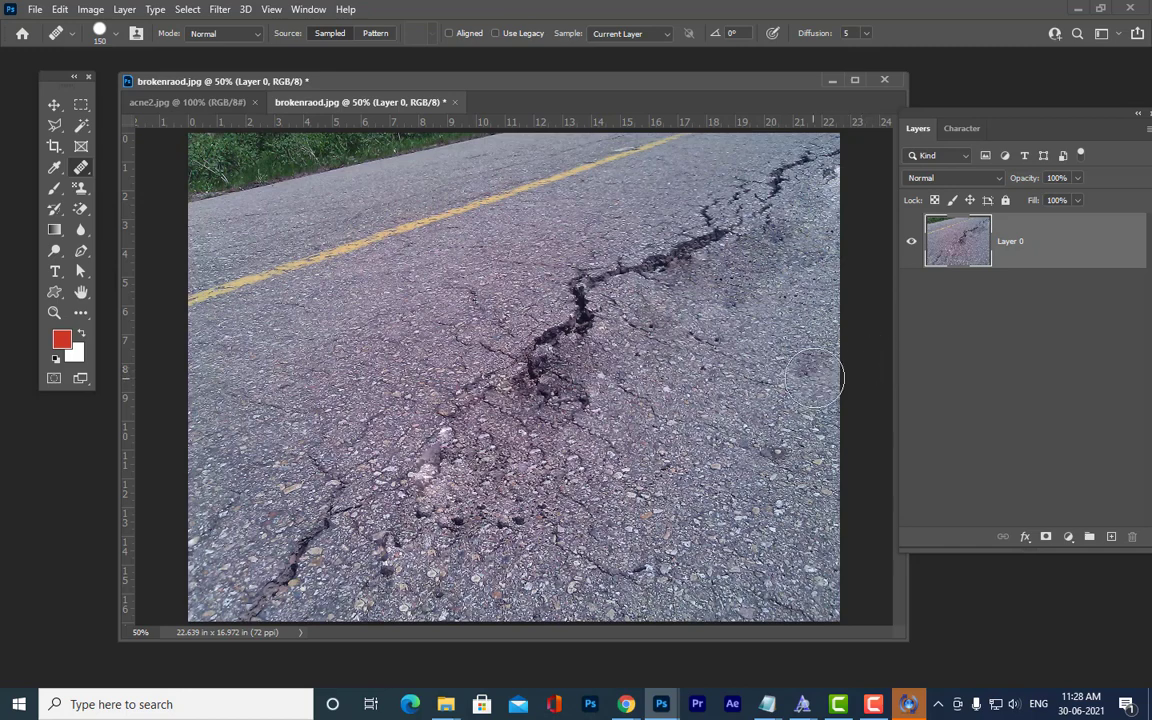
# Resample nearby pavement and heal the far upper end of the crack using a smaller brush.
pyautogui.click(815, 186)
pyautogui.keyDown('alt'); pyautogui.click(816, 185); pyautogui.keyUp('alt')
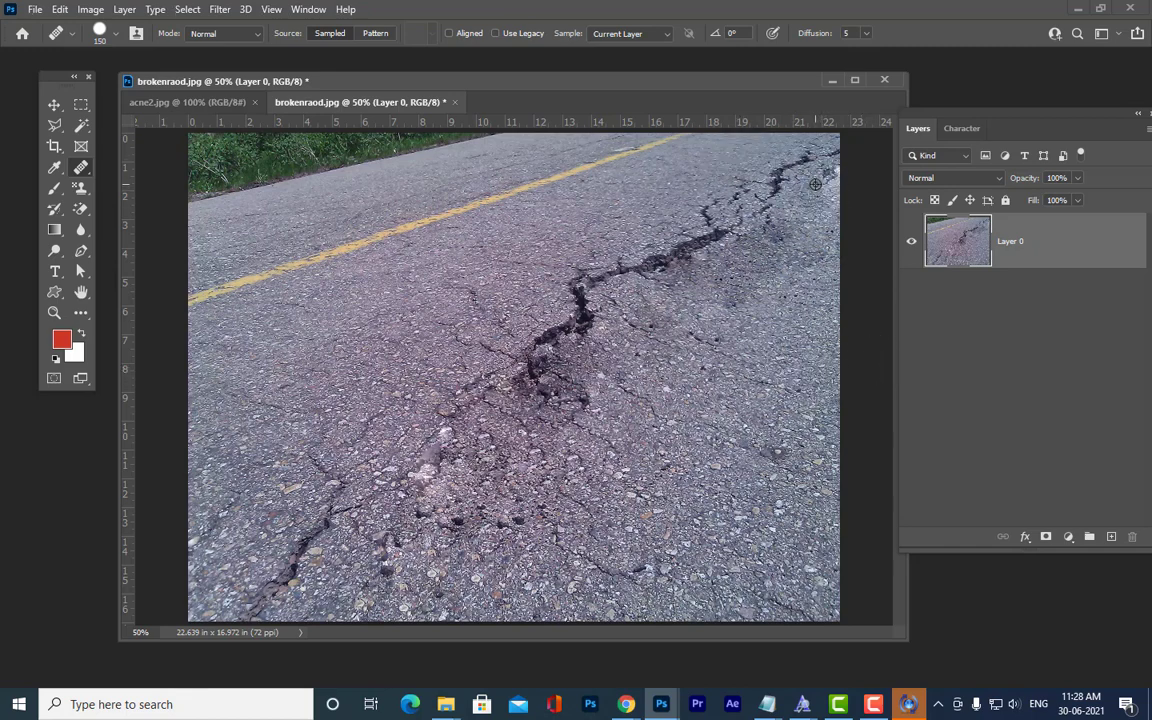
pyautogui.click(830, 161)
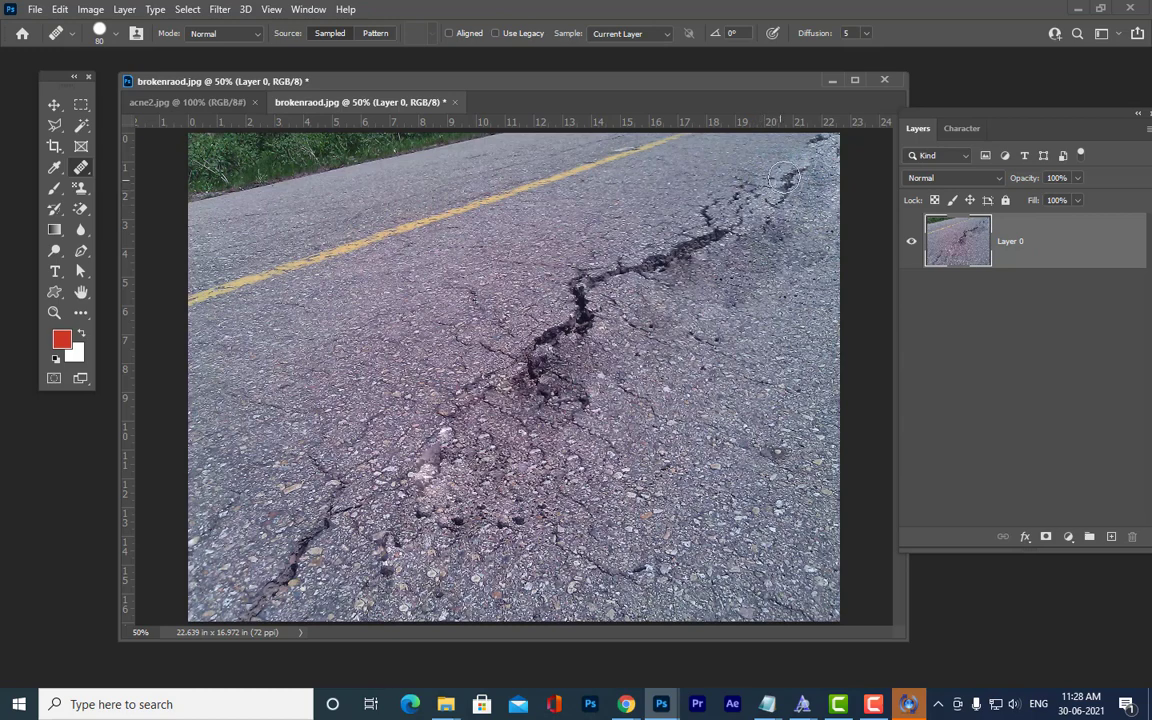
pyautogui.keyDown('alt'); pyautogui.click(798, 259); pyautogui.keyUp('alt')
pyautogui.moveTo(778, 200); pyautogui.dragTo(802, 175)
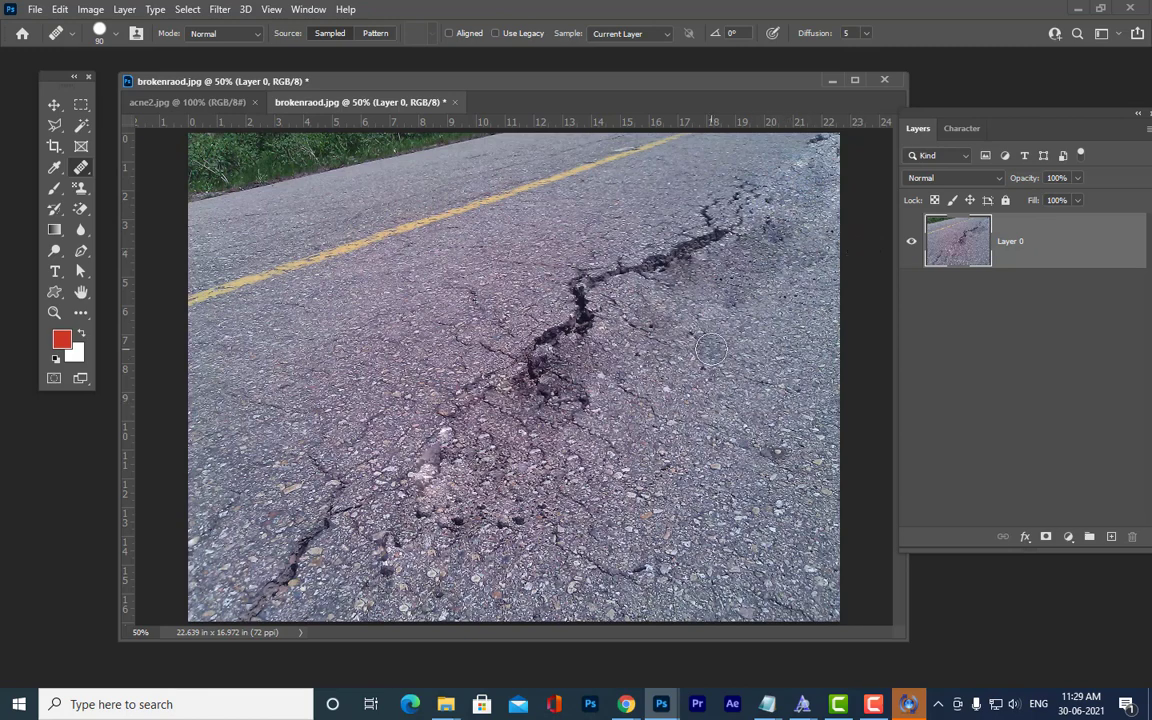
# Try to heal the remaining main crack from its upper branches down to the middle with a 150-pixel brush.
pyautogui.press(']')
pyautogui.press(']')
pyautogui.press(']')
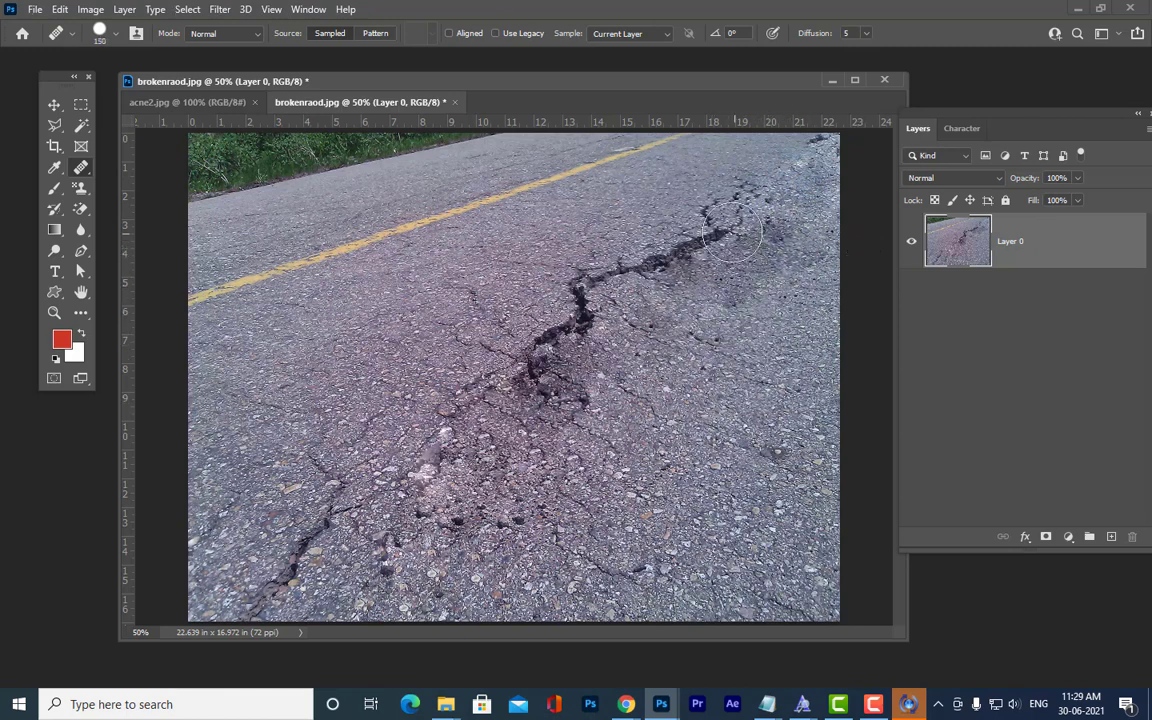
pyautogui.moveTo(732, 232)
pyautogui.mouseDown()
pyautogui.moveTo(722, 208)
pyautogui.moveTo(744, 192)
pyautogui.moveTo(764, 202)
pyautogui.moveTo(772, 222)
pyautogui.moveTo(600, 250)
pyautogui.moveTo(636, 274)
pyautogui.moveTo(548, 300)
pyautogui.moveTo(520, 330)
pyautogui.moveTo(548, 378)
pyautogui.moveTo(500, 350)
pyautogui.mouseUp()
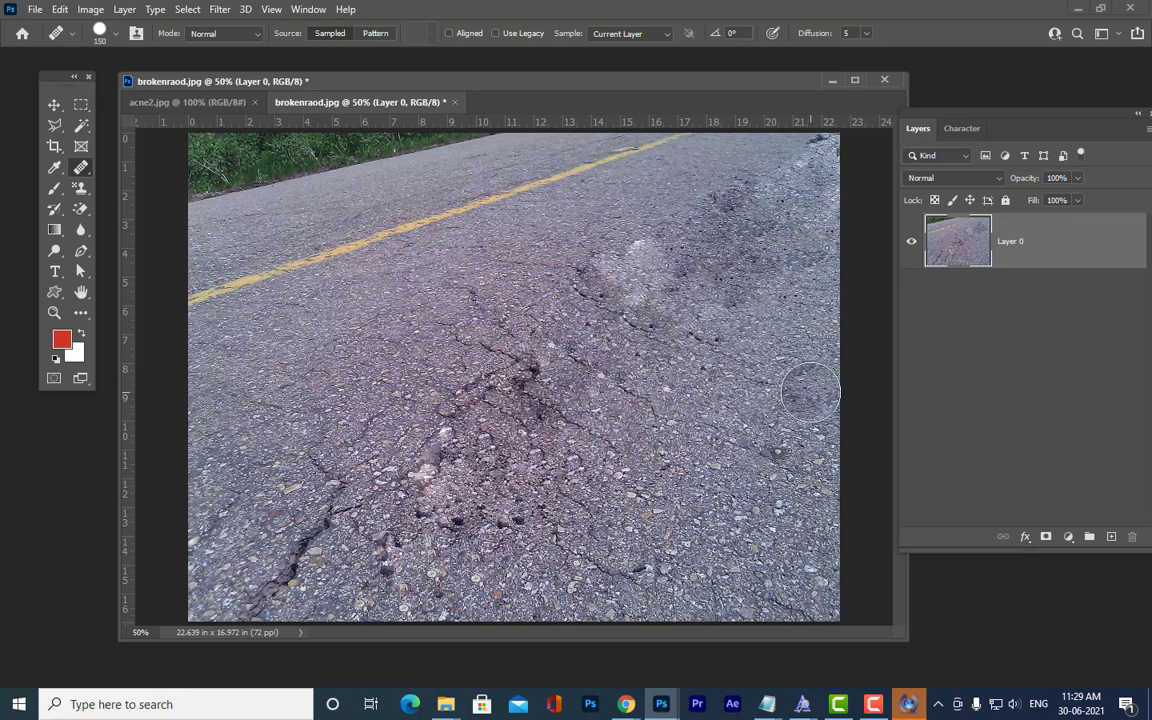
pyautogui.hotkey('ctrl', 'z')
pyautogui.hotkey('ctrl', 'z')
pyautogui.hotkey('ctrl', 'z')
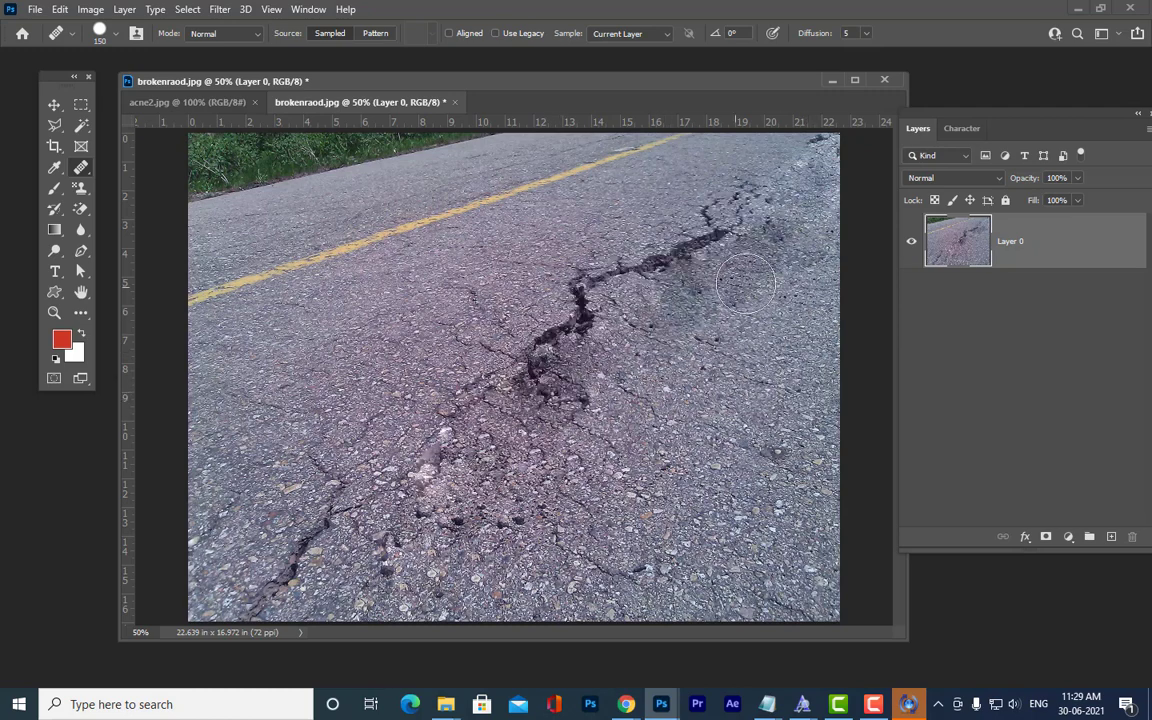
# Heal the main crack just below its upper branches again, undoing the last stroke.
pyautogui.moveTo(745, 283)
pyautogui.mouseDown()
pyautogui.moveTo(648, 222)
pyautogui.moveTo(697, 258)
pyautogui.moveTo(600, 238)
pyautogui.moveTo(630, 250)
pyautogui.mouseUp()
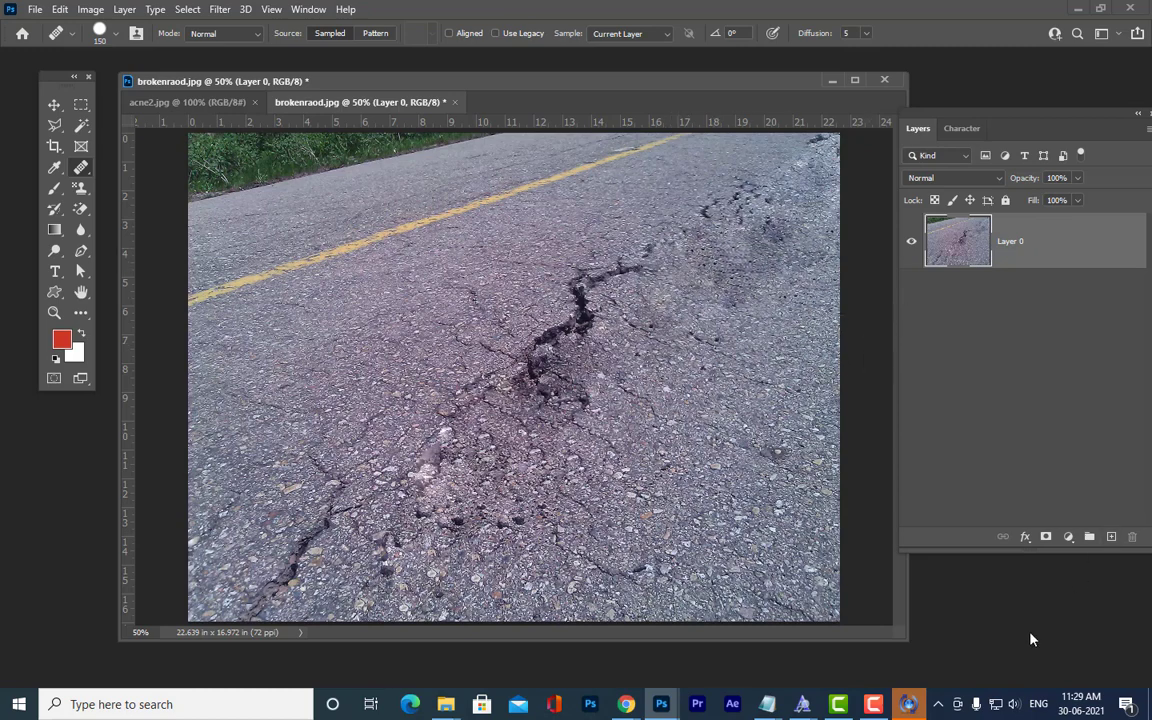
pyautogui.hotkey('ctrl', 'z')
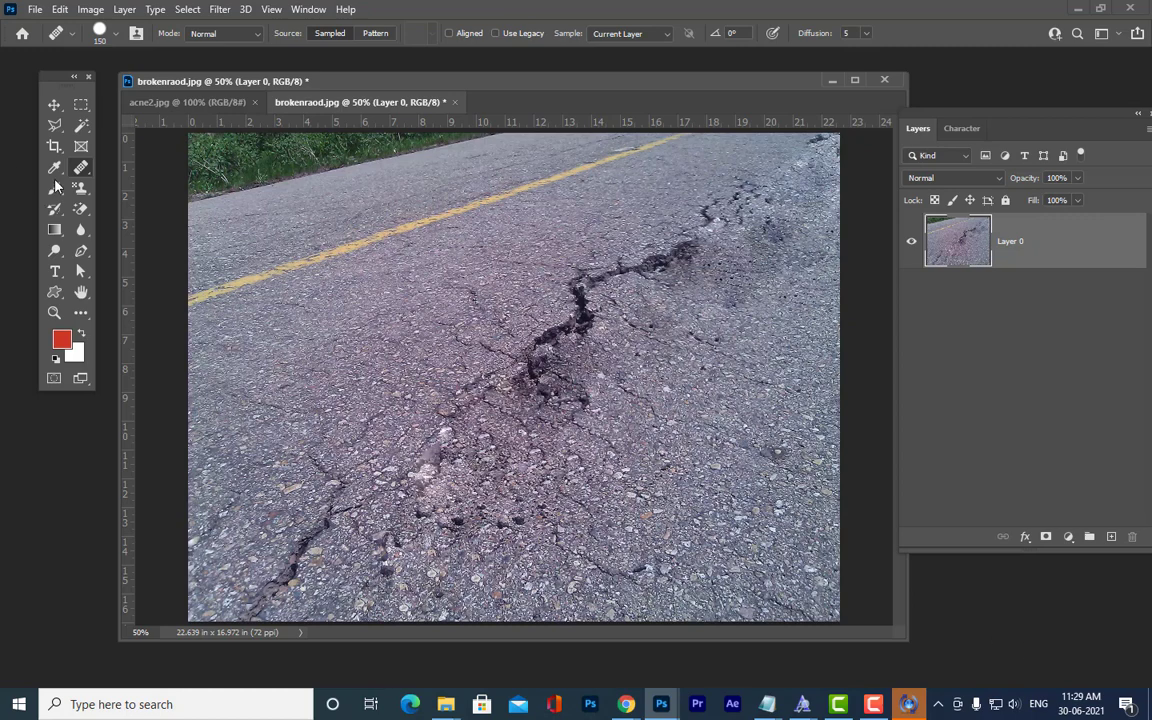
# Use the Patch Tool to replace the middle section of the main crack with clean pavement from beside it.
pyautogui.rightClick(81, 168)
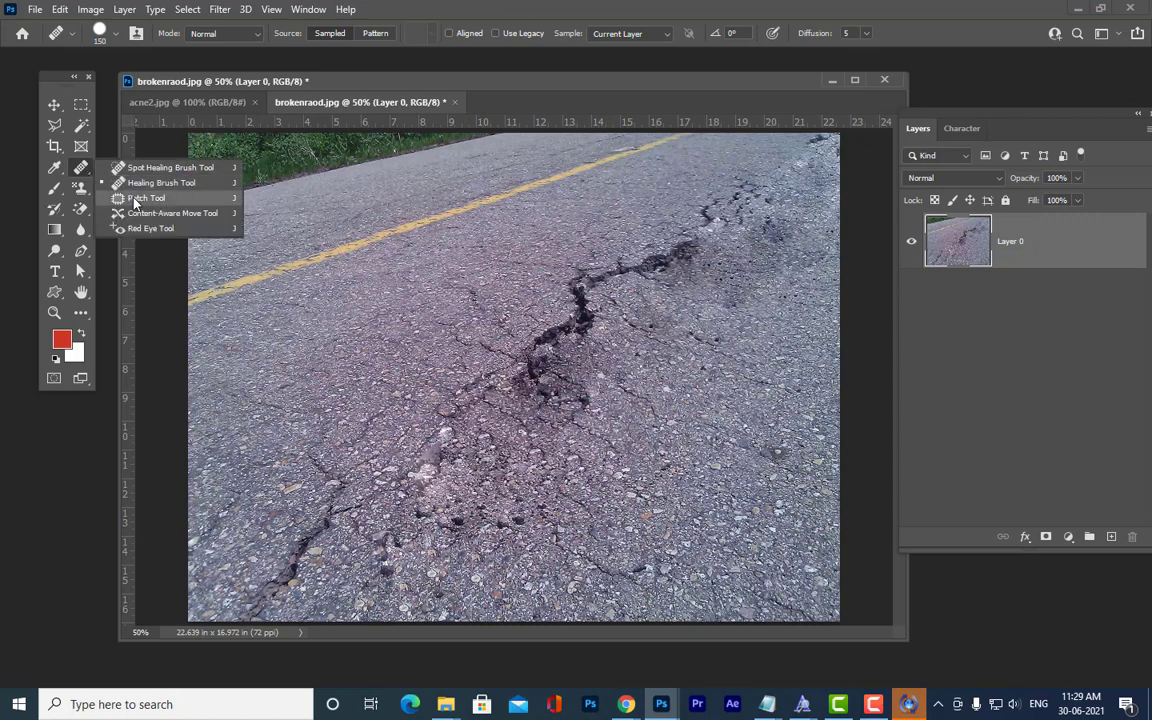
pyautogui.click(150, 200)
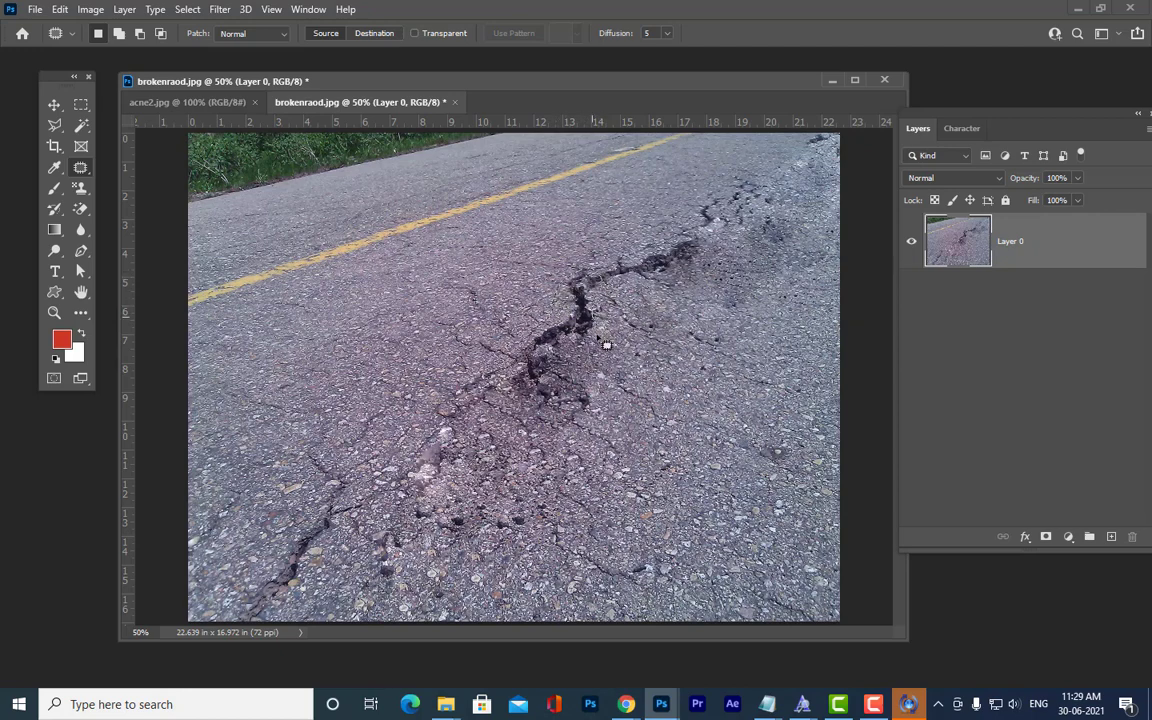
pyautogui.moveTo(565, 388); pyautogui.dragTo(648, 423)
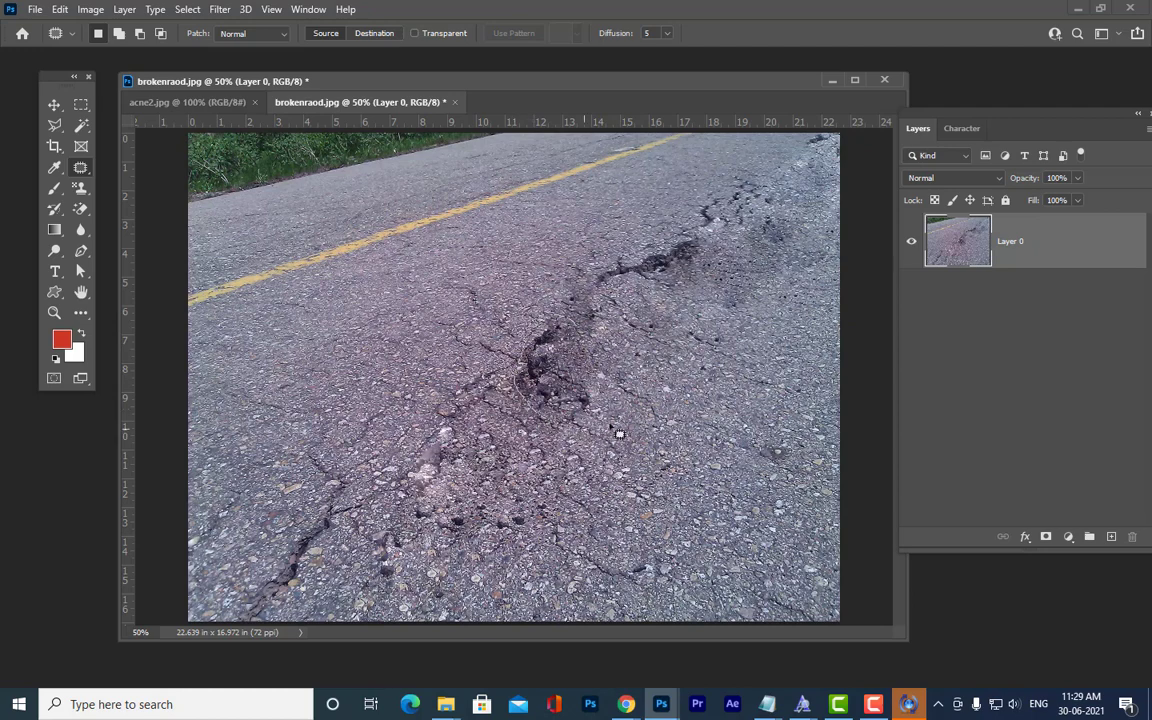
pyautogui.moveTo(611, 426)
pyautogui.mouseDown()
pyautogui.moveTo(583, 401)
pyautogui.moveTo(689, 401)
pyautogui.mouseUp()
pyautogui.click(756, 270)
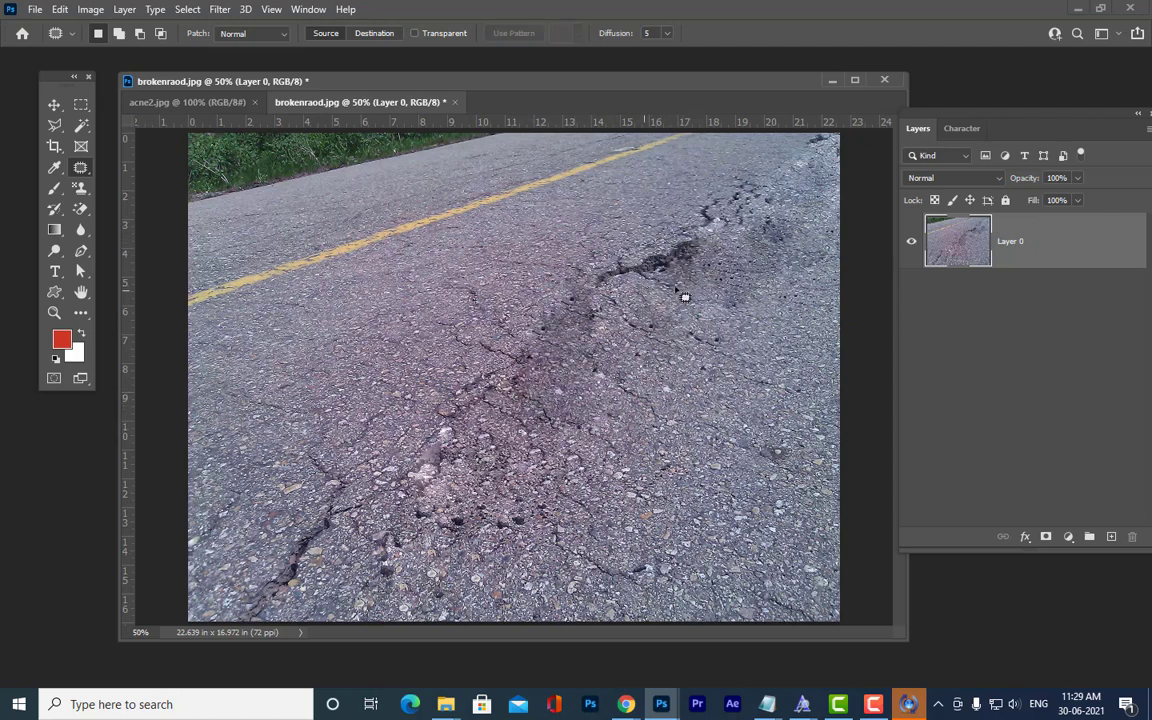
# Patch the upper section of the main crack and its upper branches with smoother pavement nearer the yellow line.
pyautogui.moveTo(718, 236)
pyautogui.mouseDown()
pyautogui.moveTo(632, 254)
pyautogui.moveTo(565, 250)
pyautogui.mouseUp()
pyautogui.click(706, 234)
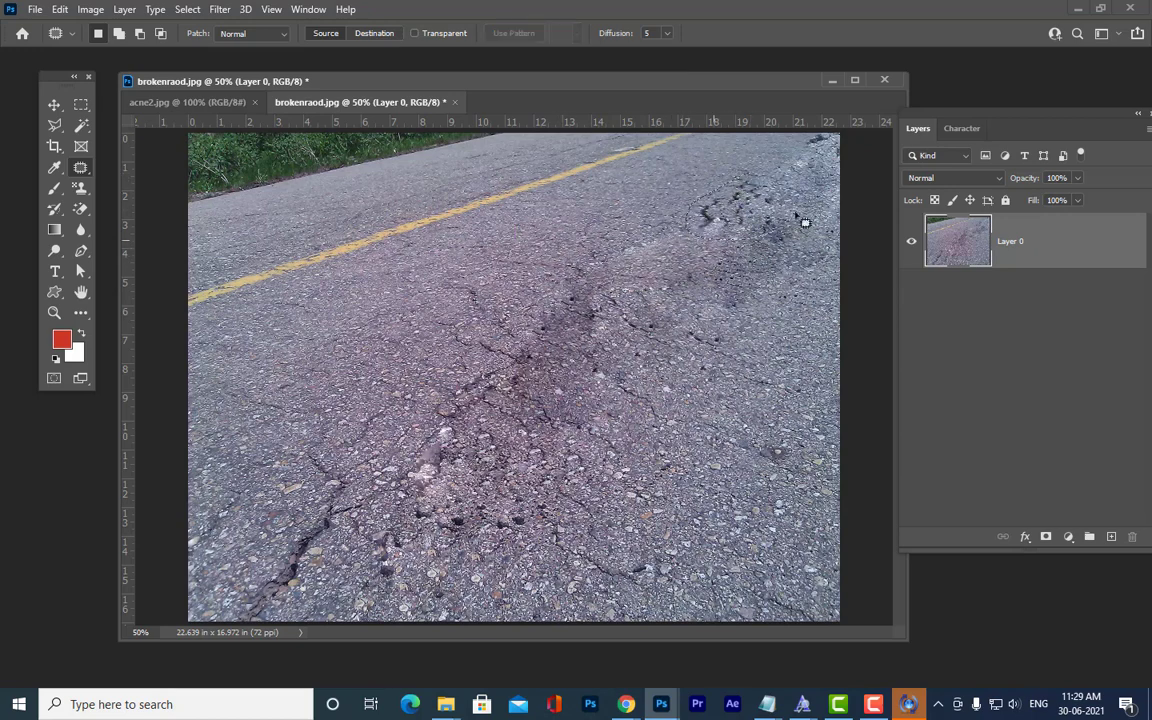
pyautogui.moveTo(796, 216); pyautogui.dragTo(624, 211)
pyautogui.click(714, 192)
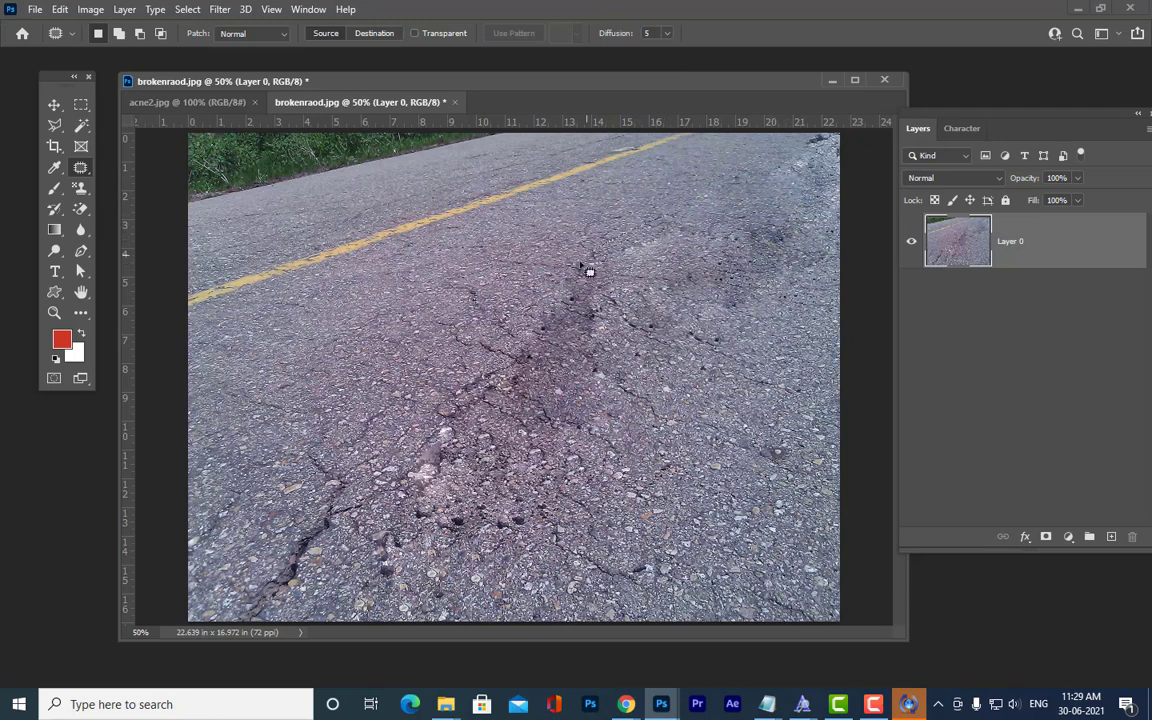
pyautogui.moveTo(706, 219)
pyautogui.mouseDown()
pyautogui.moveTo(674, 243)
pyautogui.moveTo(532, 256)
pyautogui.mouseUp()
pyautogui.click(532, 256)
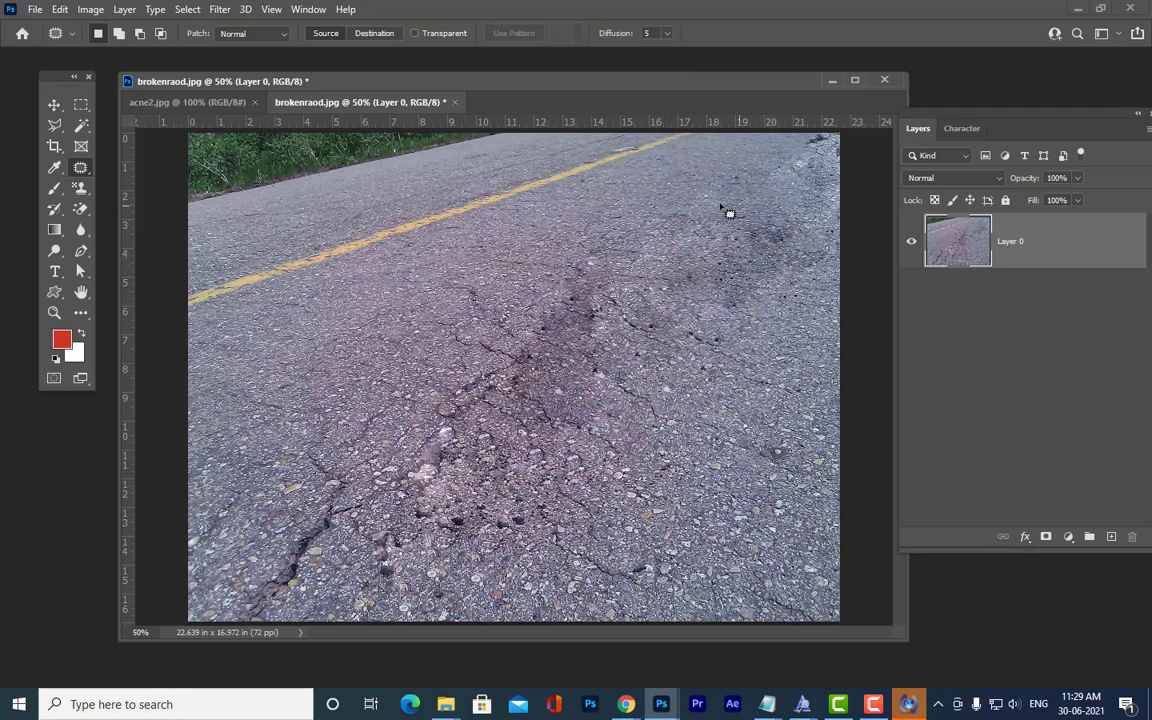
# Patch the dark smudge beside the removed upper branches with clean pavement from lower on the road.
pyautogui.moveTo(688, 234); pyautogui.dragTo(712, 226)
pyautogui.click(747, 232)
pyautogui.moveTo(716, 235); pyautogui.dragTo(728, 209)
pyautogui.click(730, 319)
pyautogui.moveTo(781, 282); pyautogui.dragTo(788, 278)
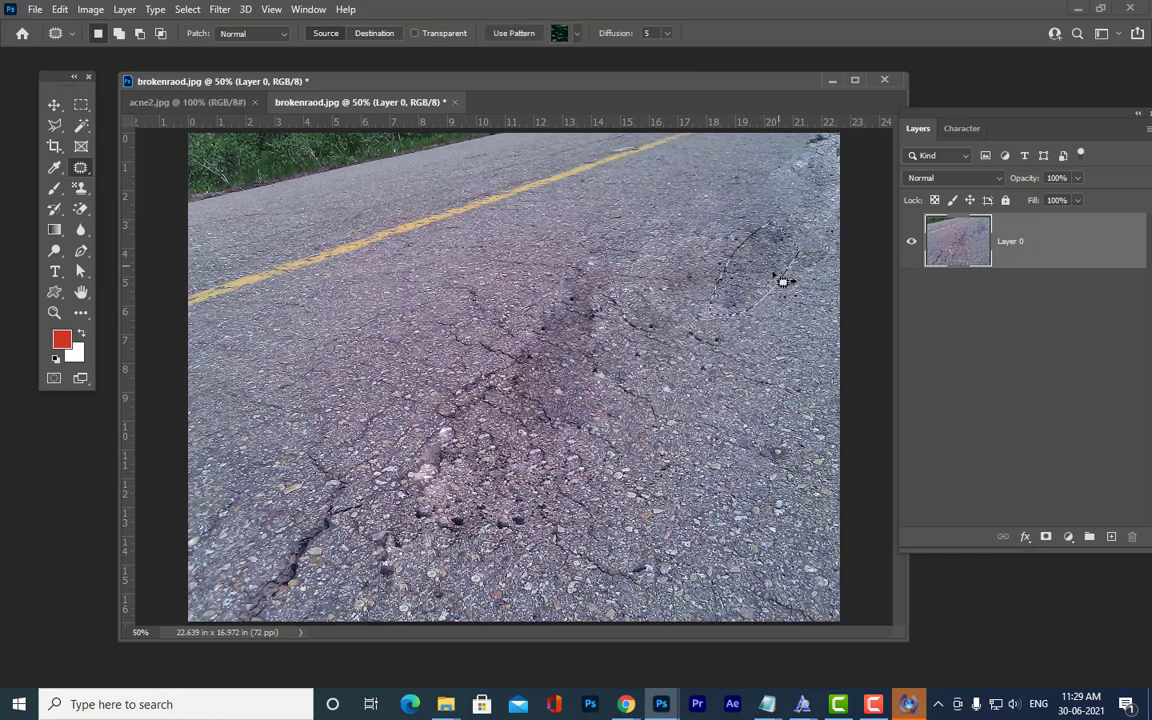
pyautogui.moveTo(746, 240); pyautogui.dragTo(832, 330)
pyautogui.moveTo(778, 369); pyautogui.dragTo(778, 355)
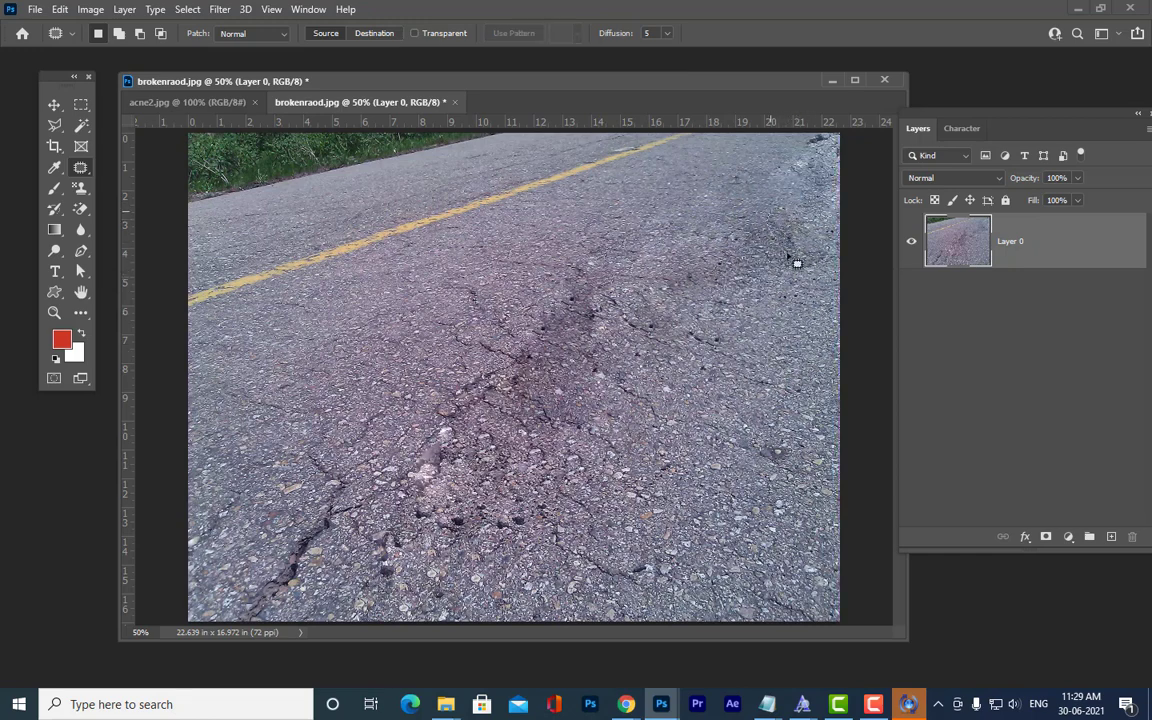
# Patch the far upper end of the crack at the photo's upper-right corner with neighbouring clean pavement.
pyautogui.moveTo(818, 254)
pyautogui.mouseDown()
pyautogui.moveTo(797, 229)
pyautogui.moveTo(808, 200)
pyautogui.mouseUp()
pyautogui.click(808, 200)
pyautogui.moveTo(776, 183)
pyautogui.mouseDown()
pyautogui.moveTo(841, 155)
pyautogui.moveTo(843, 135)
pyautogui.moveTo(813, 160)
pyautogui.moveTo(722, 174)
pyautogui.mouseUp()
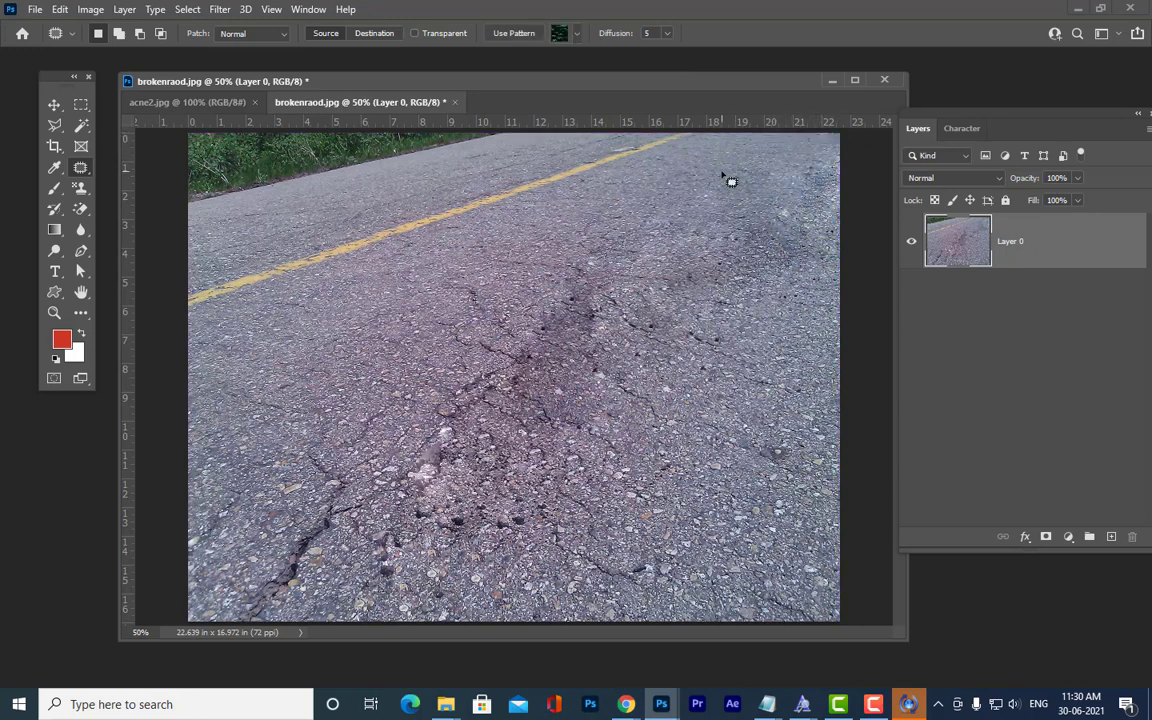
pyautogui.click(731, 181)
# Patch the dark crack remnants in the middle of the road with surrounding pavement texture.
pyautogui.moveTo(609, 306)
pyautogui.mouseDown()
pyautogui.moveTo(555, 388)
pyautogui.moveTo(482, 404)
pyautogui.moveTo(470, 375)
pyautogui.mouseUp()
pyautogui.moveTo(563, 342)
pyautogui.mouseDown()
pyautogui.moveTo(467, 368)
pyautogui.moveTo(525, 431)
pyautogui.moveTo(500, 398)
pyautogui.moveTo(577, 372)
pyautogui.mouseUp()
pyautogui.click(455, 370)
pyautogui.click(550, 442)
pyautogui.moveTo(509, 437)
pyautogui.mouseDown()
pyautogui.moveTo(476, 411)
pyautogui.moveTo(483, 444)
pyautogui.moveTo(508, 445)
pyautogui.moveTo(493, 432)
pyautogui.moveTo(445, 447)
pyautogui.moveTo(470, 466)
pyautogui.mouseUp()
pyautogui.click(586, 454)
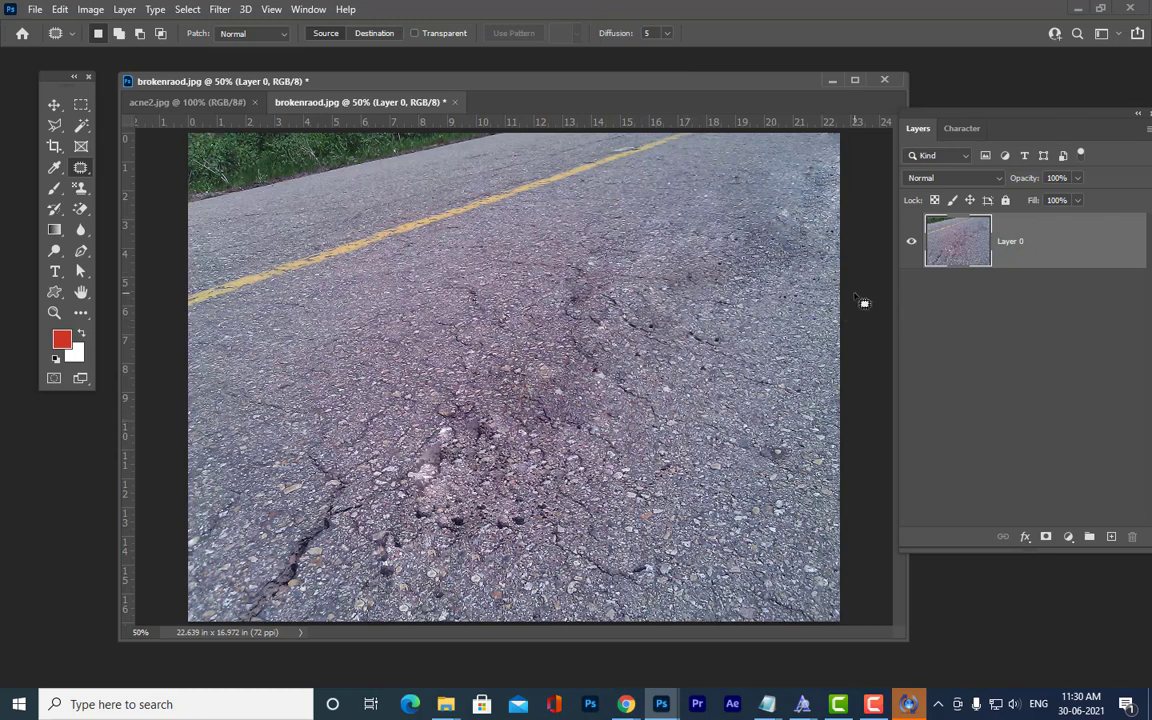
# Patch the remaining crack near the photo's lower-left corner with nearby pavement, and switch to the acne2.jpg document.
pyautogui.moveTo(268, 580)
pyautogui.mouseDown()
pyautogui.moveTo(276, 490)
pyautogui.moveTo(308, 468)
pyautogui.moveTo(276, 538)
pyautogui.moveTo(281, 590)
pyautogui.moveTo(245, 525)
pyautogui.mouseUp()
pyautogui.click(355, 424)
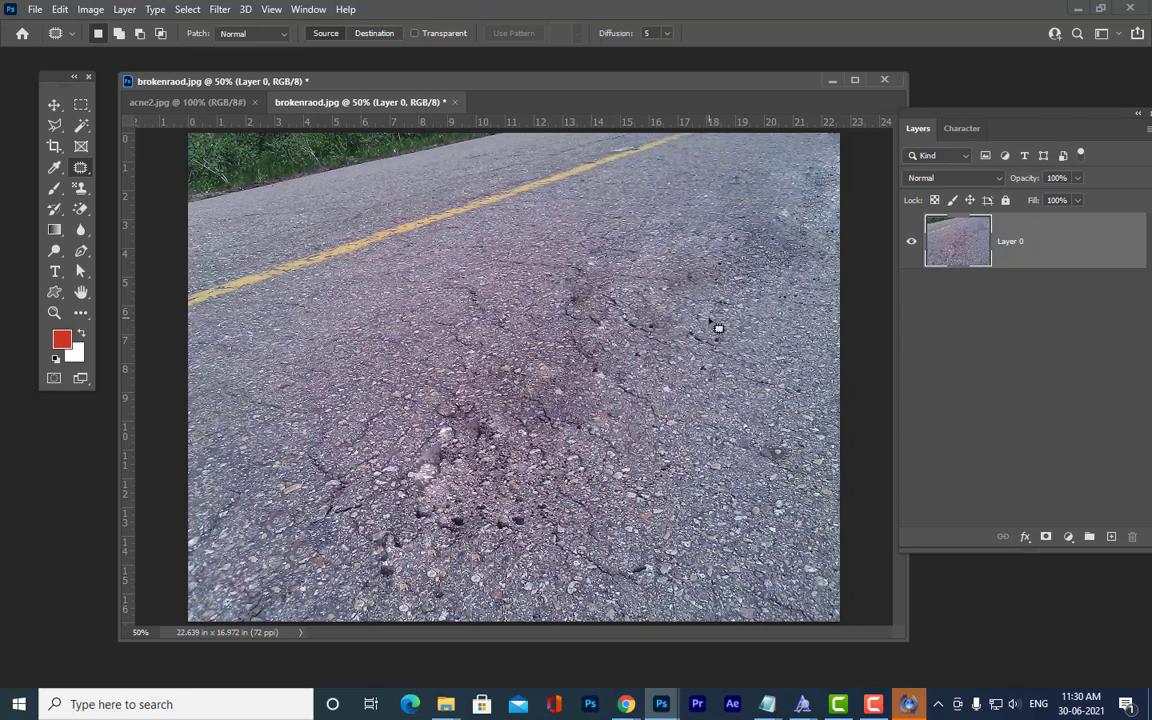
pyautogui.click(232, 104)
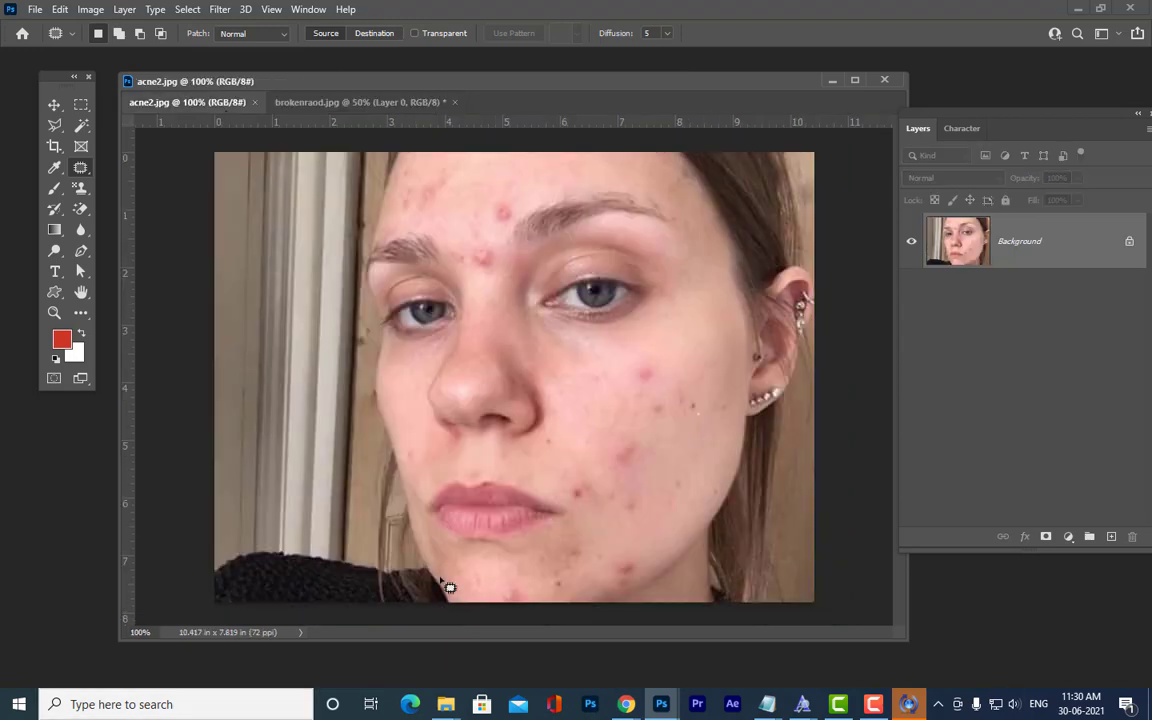
# Switch to the Healing Brush and set its brush size to 50 px.
pyautogui.rightClick(79, 171)
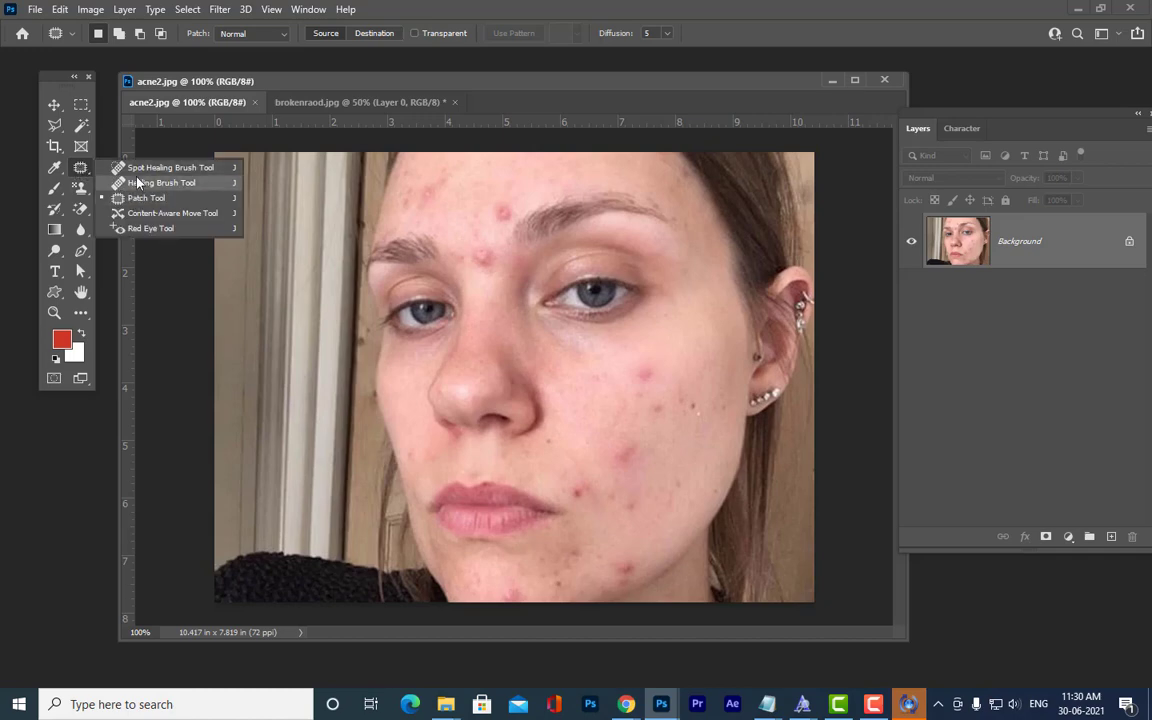
pyautogui.click(140, 183)
pyautogui.moveTo(391, 76); pyautogui.dragTo(371, 94)
pyautogui.press('[')
pyautogui.press('[')
pyautogui.press('[')
pyautogui.press('[')
pyautogui.press('[')
pyautogui.press('[')
pyautogui.press('[')
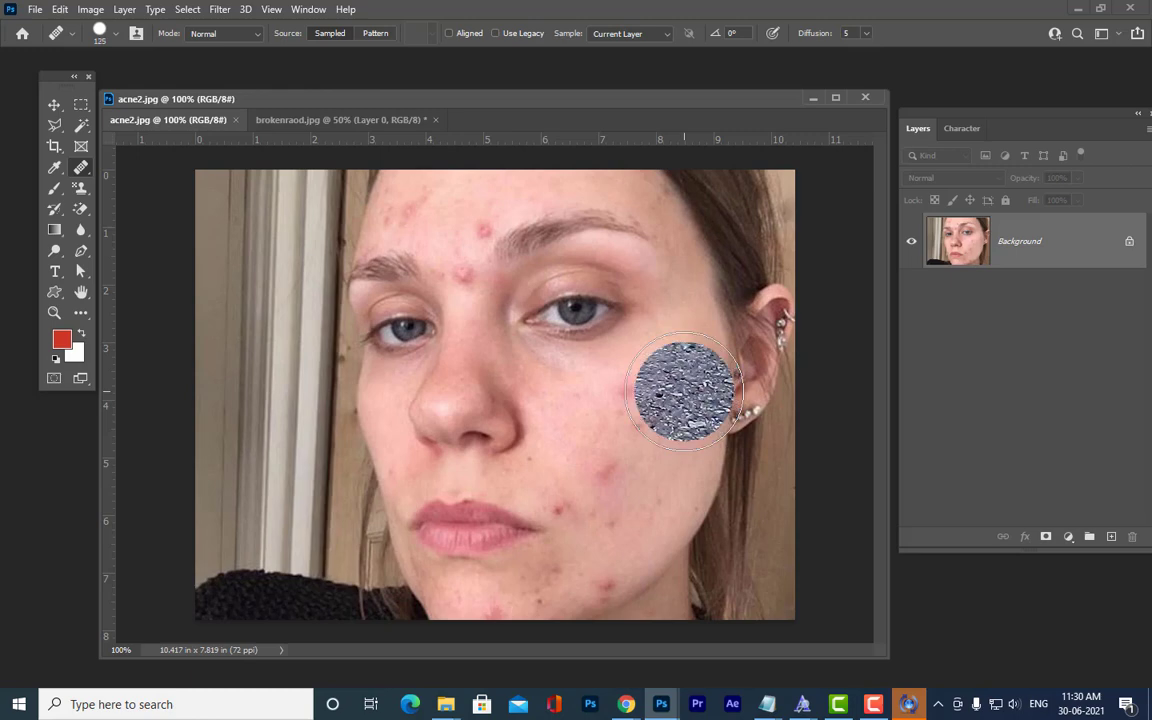
pyautogui.press('[')
pyautogui.press('[')
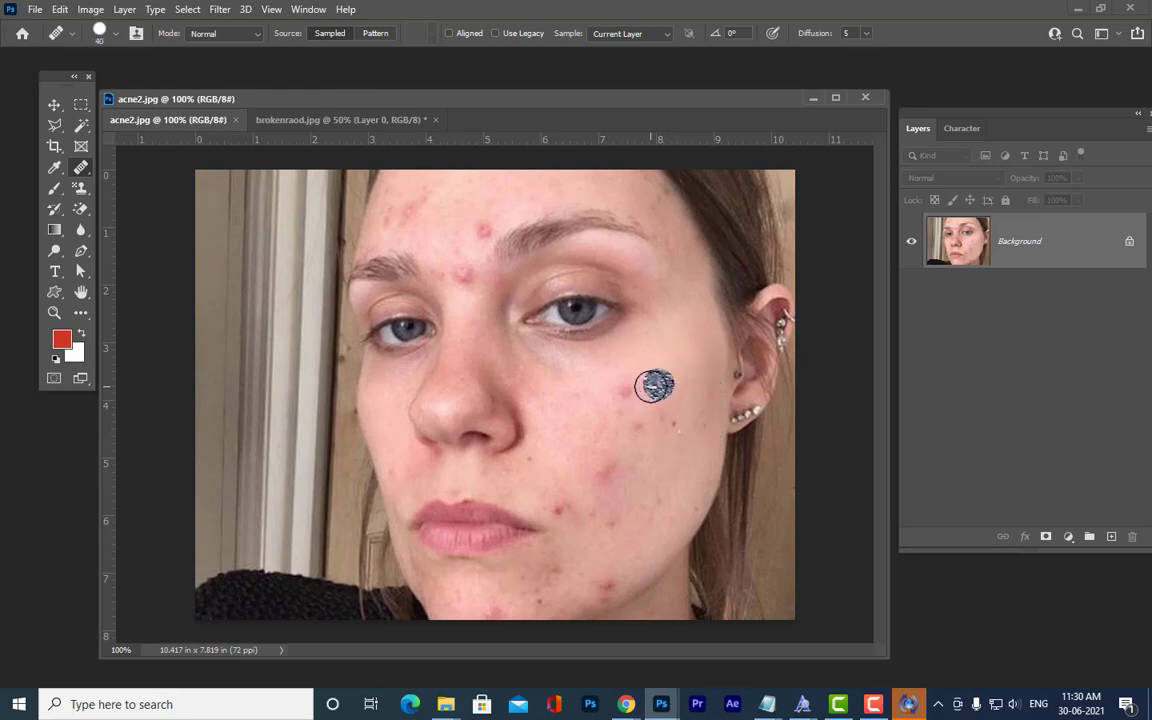
pyautogui.press(']')
pyautogui.press(']')
pyautogui.press(']')
pyautogui.press('[')
pyautogui.press('[')
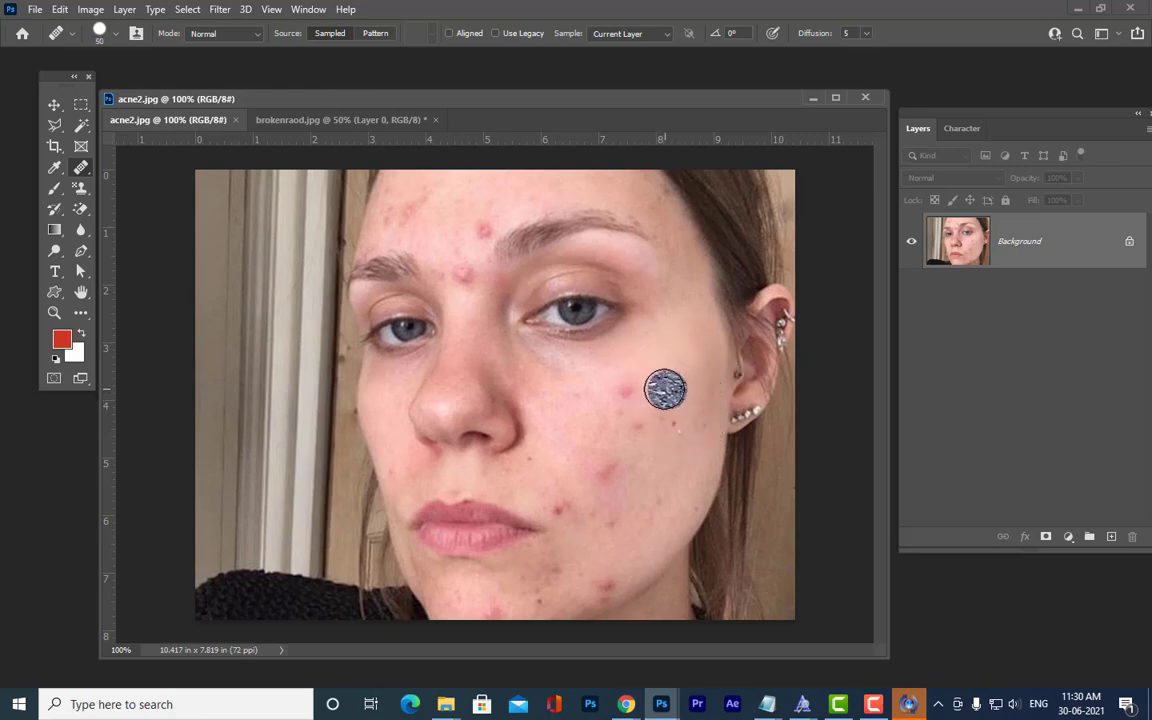
pyautogui.press(']')
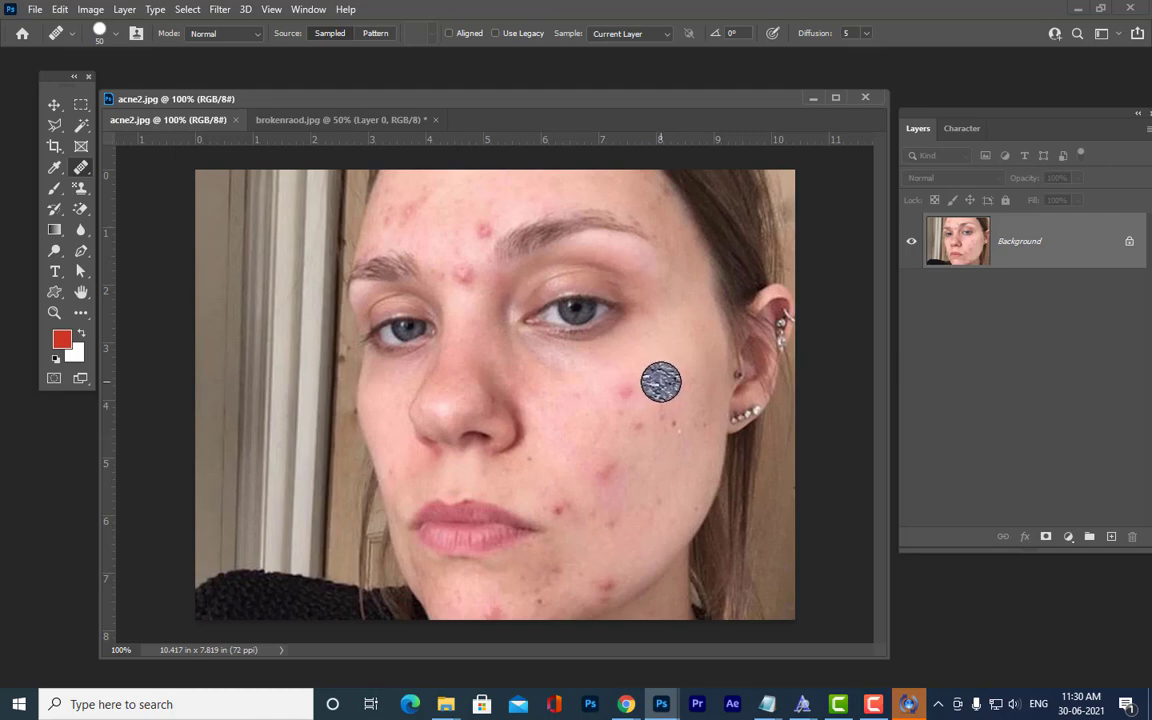
# Heal the red spot on the upper cheek and the pimples between and above the eyebrows, sampling nearby clear skin.
pyautogui.moveTo(643, 386); pyautogui.dragTo(635, 398)
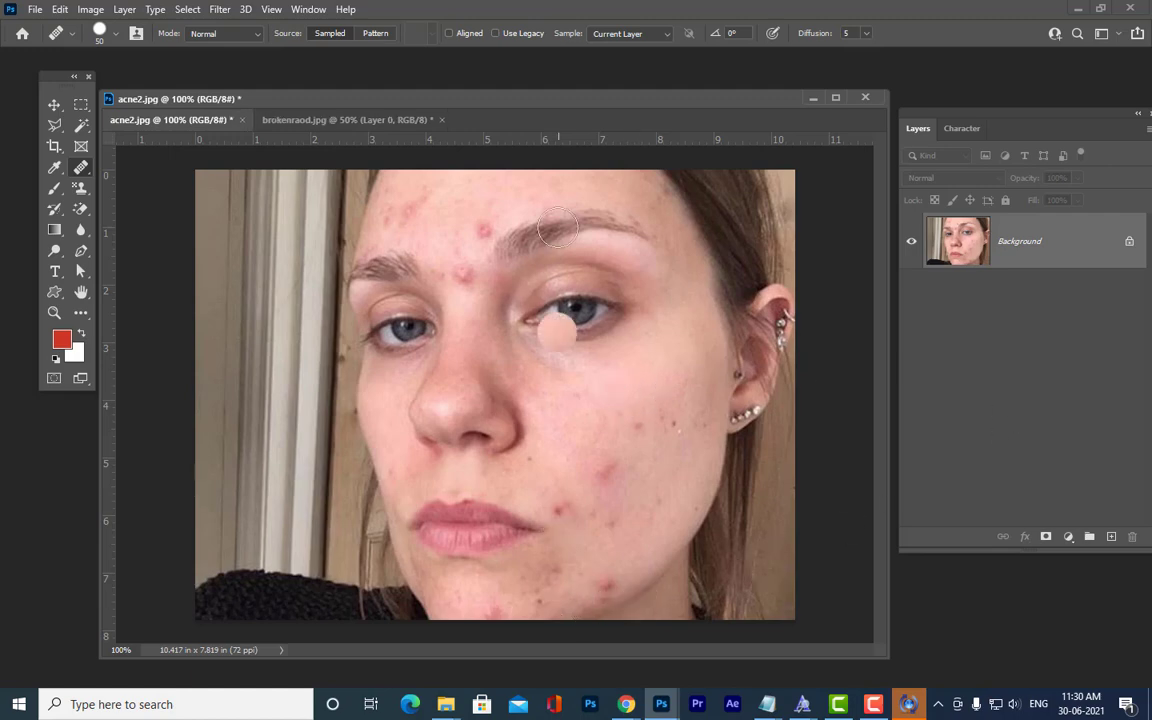
pyautogui.keyDown('alt'); pyautogui.click(480, 250); pyautogui.keyUp('alt')
pyautogui.moveTo(473, 270); pyautogui.dragTo(464, 278)
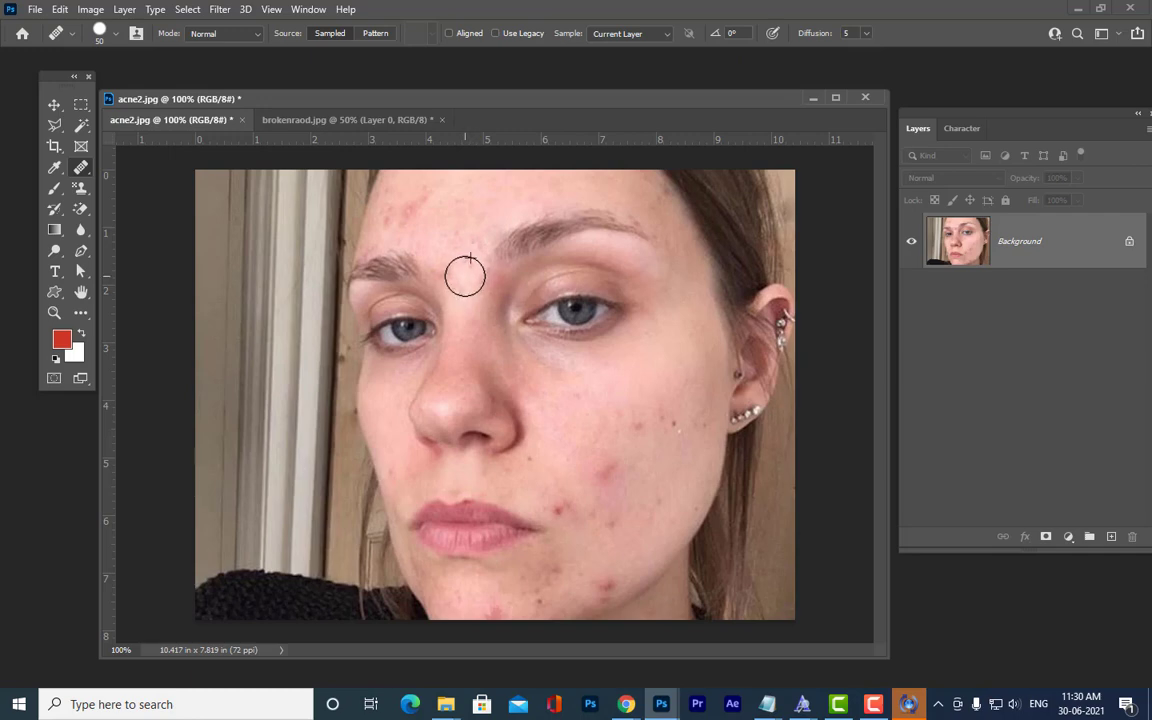
pyautogui.keyDown('alt'); pyautogui.click(462, 222); pyautogui.keyUp('alt')
pyautogui.moveTo(460, 257); pyautogui.dragTo(474, 282)
pyautogui.keyDown('alt'); pyautogui.click(451, 249); pyautogui.keyUp('alt')
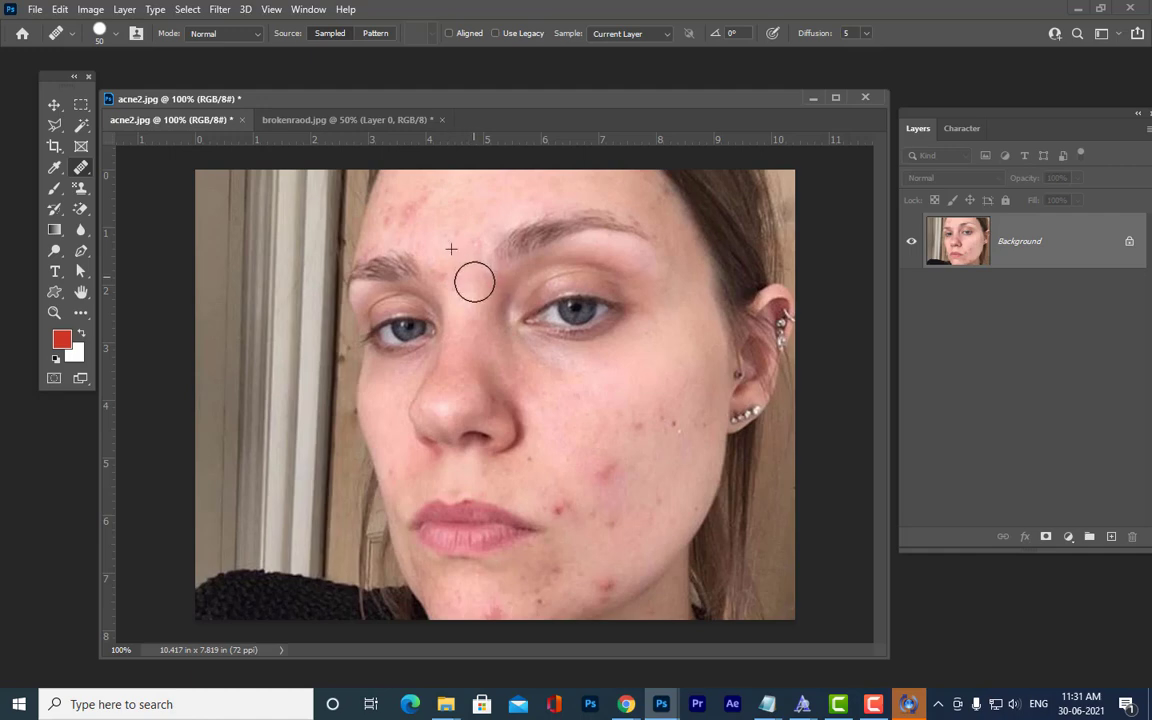
# Heal the small dark spots on the cheek beside the ear with skin sampled just above them.
pyautogui.keyDown('alt'); pyautogui.click(674, 401); pyautogui.keyUp('alt')
pyautogui.click(674, 422)
pyautogui.keyDown('alt'); pyautogui.click(646, 401); pyautogui.keyUp('alt')
pyautogui.moveTo(629, 420); pyautogui.dragTo(636, 424)
# Heal the red blemish in the middle of the cheek and the fainter marks above and below it.
pyautogui.click(642, 480)
pyautogui.keyDown('alt'); pyautogui.click(631, 498); pyautogui.keyUp('alt')
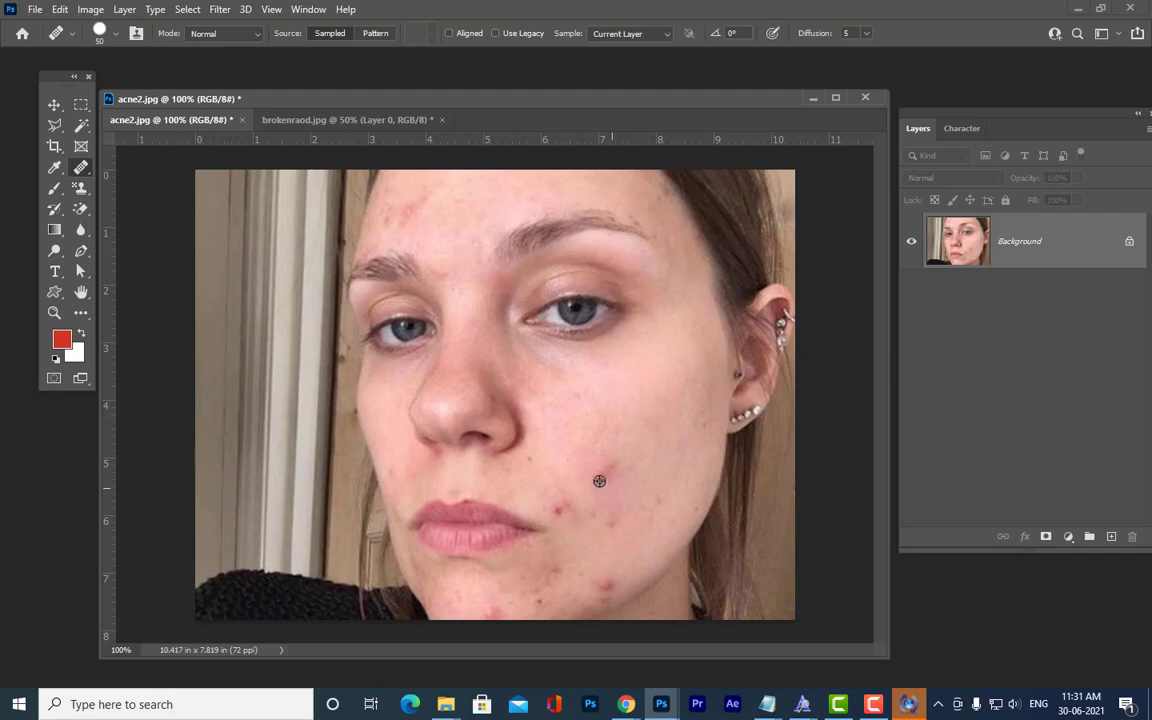
pyautogui.moveTo(597, 476); pyautogui.dragTo(614, 481)
pyautogui.keyDown('alt'); pyautogui.click(632, 455); pyautogui.keyUp('alt')
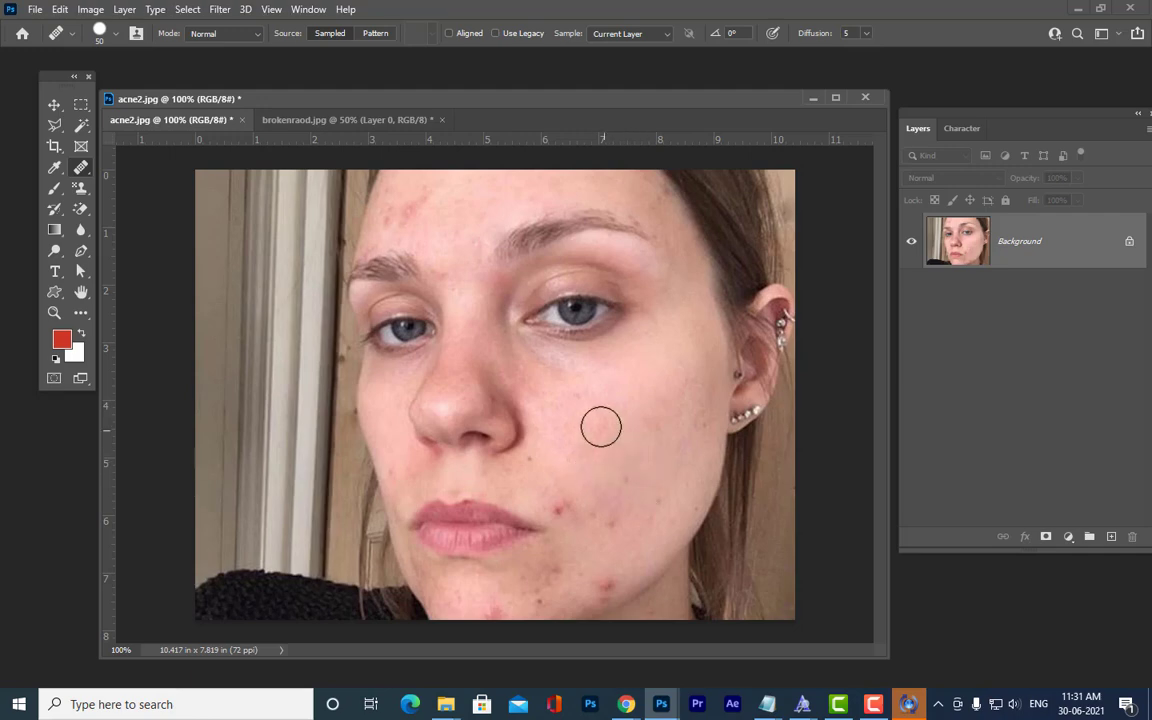
pyautogui.moveTo(590, 405); pyautogui.dragTo(604, 409)
pyautogui.keyDown('alt'); pyautogui.click(637, 532); pyautogui.keyUp('alt')
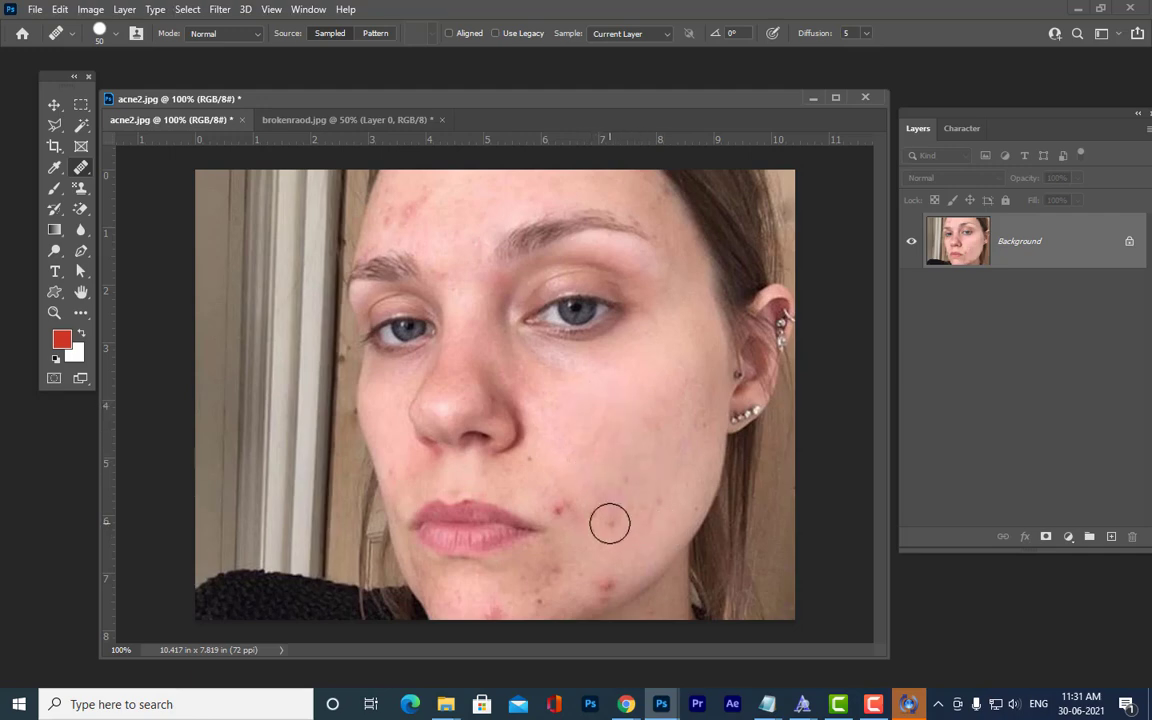
pyautogui.click(611, 522)
pyautogui.keyDown('alt'); pyautogui.click(655, 477); pyautogui.keyUp('alt')
pyautogui.click(627, 478)
# Heal the pimple beside the corner of the mouth and the blemishes along the lower jaw.
pyautogui.keyDown('alt'); pyautogui.click(582, 526); pyautogui.keyUp('alt')
pyautogui.click(570, 510)
pyautogui.keyDown('alt'); pyautogui.click(620, 562); pyautogui.keyUp('alt')
pyautogui.moveTo(610, 583); pyautogui.dragTo(604, 596)
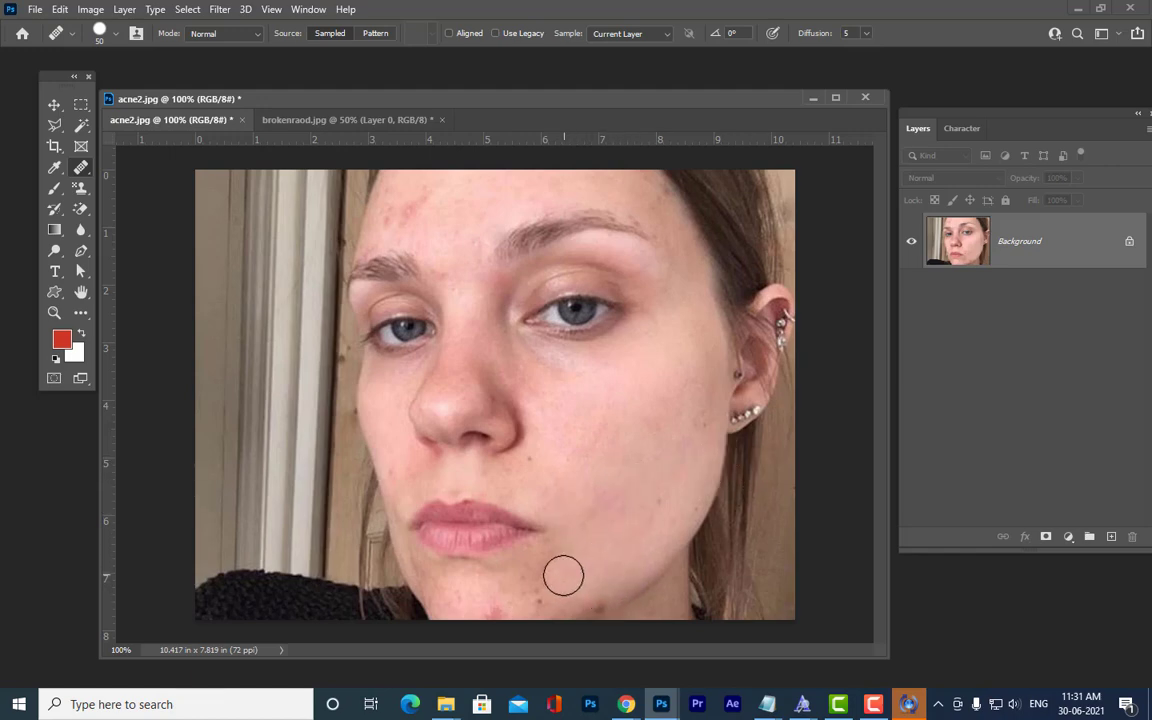
pyautogui.keyDown('alt'); pyautogui.click(587, 576); pyautogui.keyUp('alt')
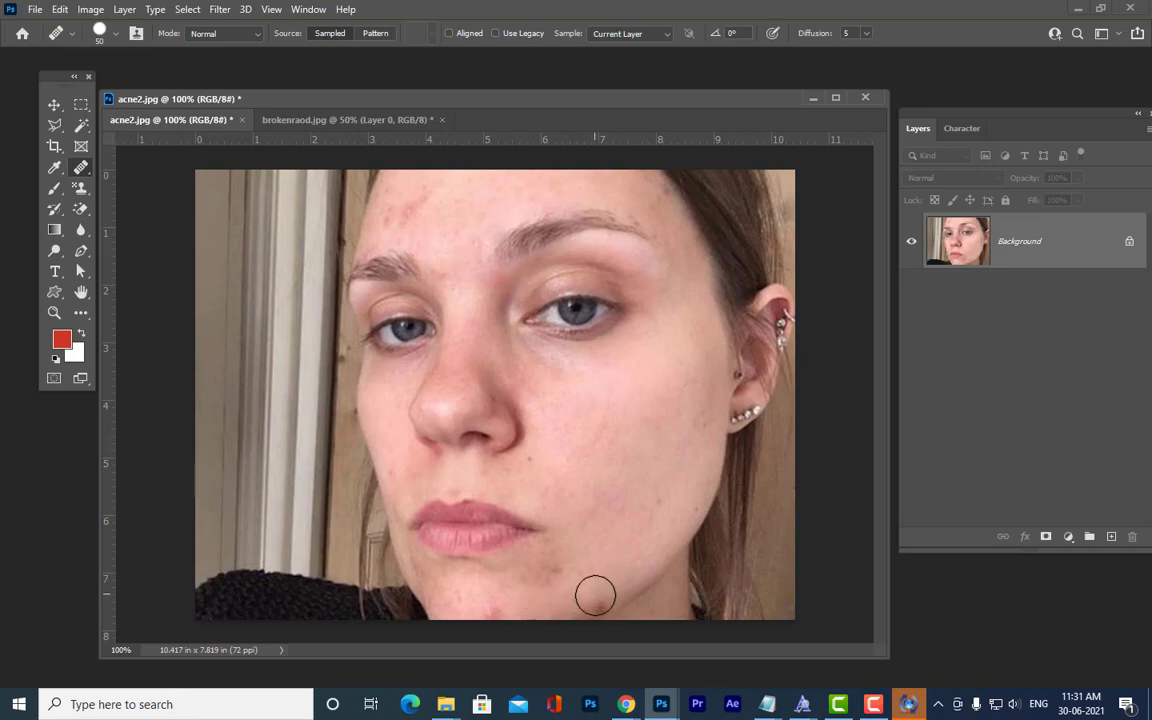
pyautogui.click(596, 601)
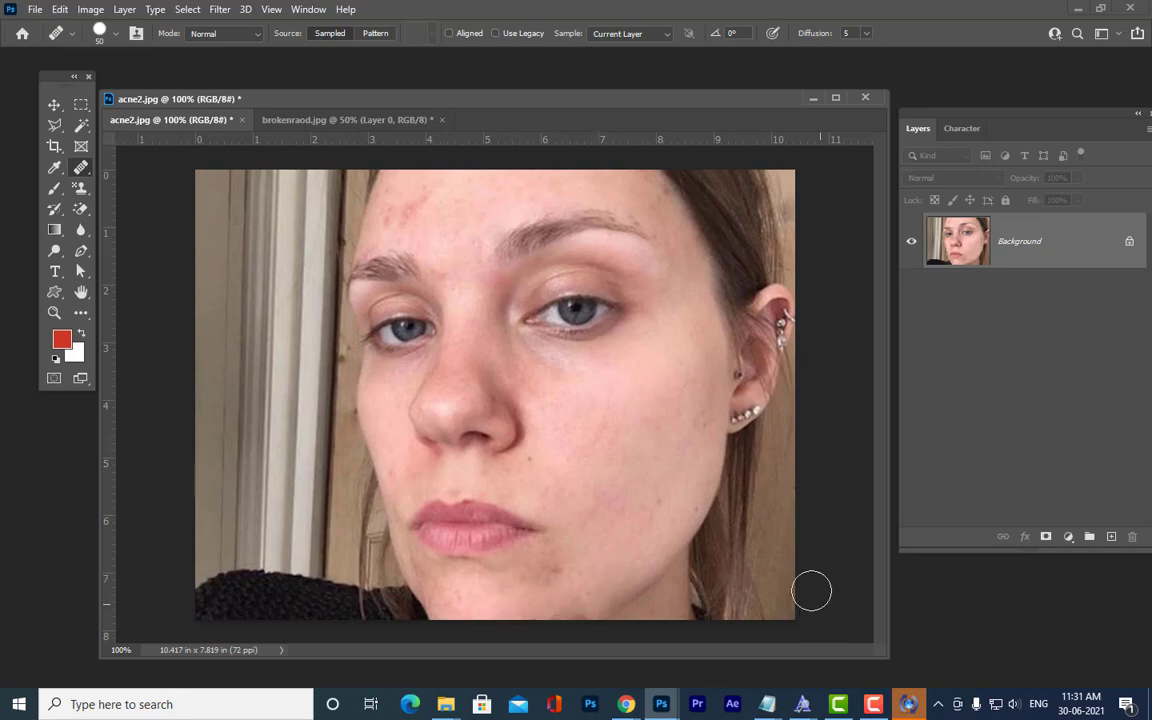
# Heal the red patch on the forehead above the outer eyebrow using adjacent clear skin.
pyautogui.keyDown('alt'); pyautogui.click(428, 231); pyautogui.keyUp('alt')
pyautogui.moveTo(408, 219)
pyautogui.mouseDown()
pyautogui.moveTo(424, 203)
pyautogui.moveTo(418, 228)
pyautogui.mouseUp()
pyautogui.keyDown('alt'); pyautogui.click(409, 229); pyautogui.keyUp('alt')
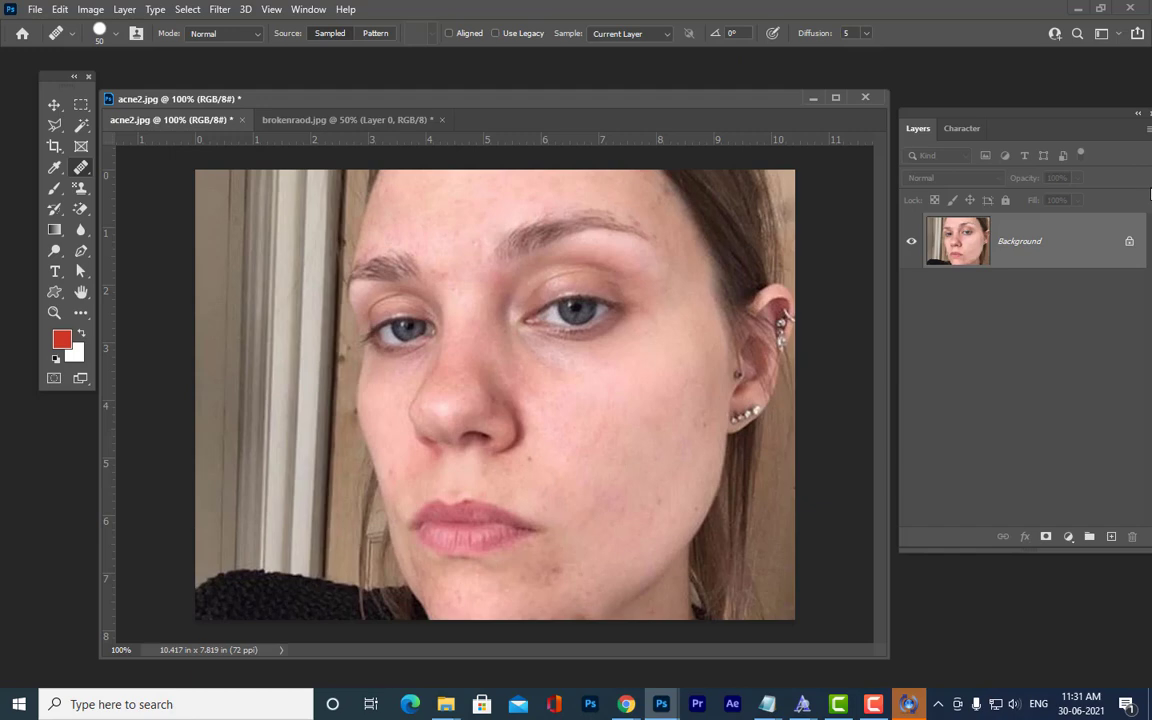
# Close acne2.jpg without saving the changes.
pyautogui.click(337, 116)
pyautogui.click(190, 119)
pyautogui.click(241, 119)
pyautogui.click(572, 266)
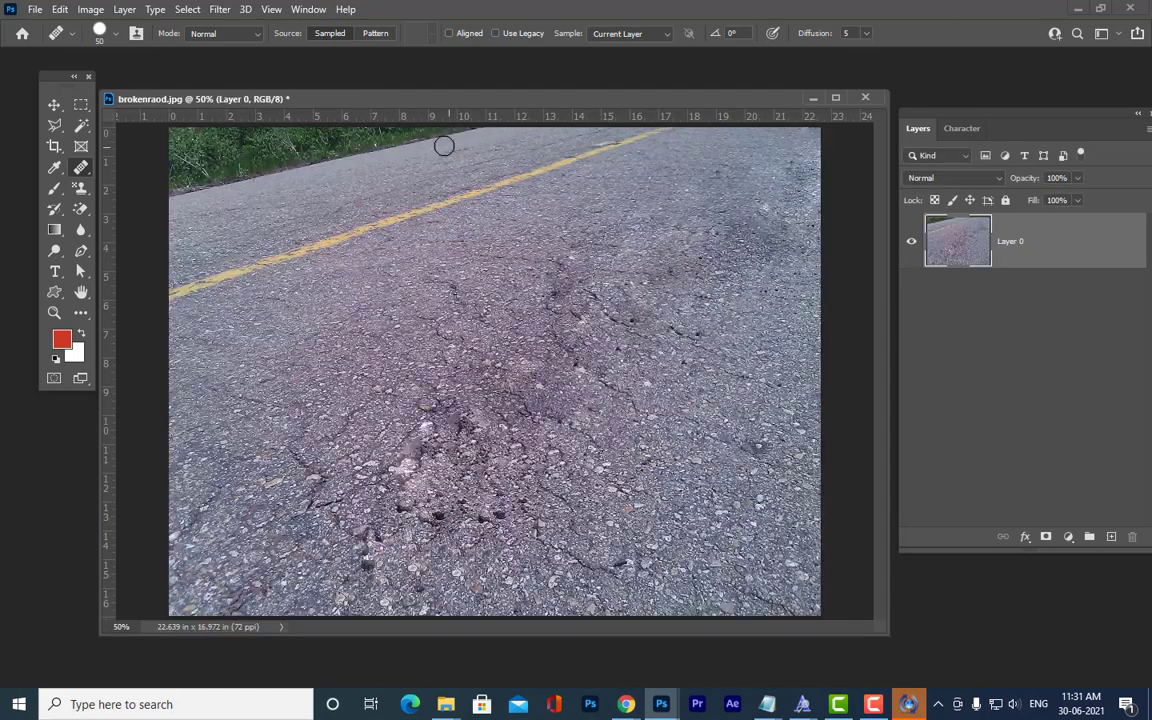
# Close brokenraod.jpg and discard its unsaved changes.
pyautogui.moveTo(498, 101); pyautogui.dragTo(448, 140)
pyautogui.moveTo(533, 146); pyautogui.dragTo(551, 128)
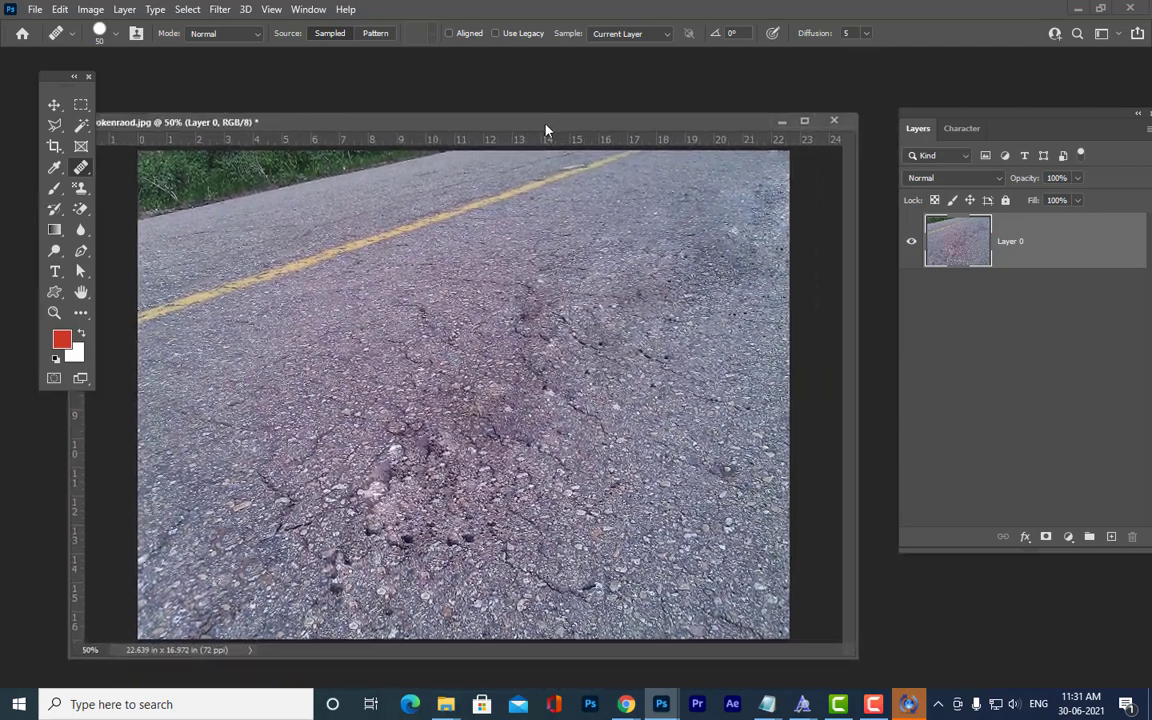
pyautogui.rightClick(84, 167)
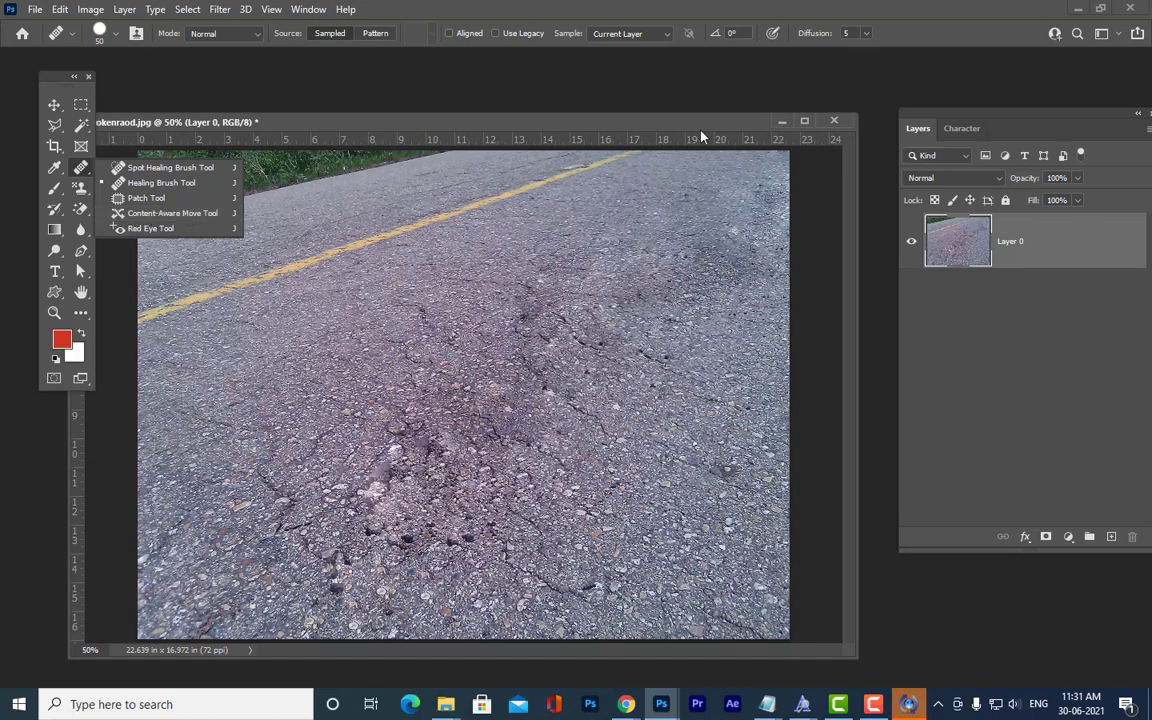
pyautogui.moveTo(714, 126); pyautogui.dragTo(646, 184)
pyautogui.click(766, 181)
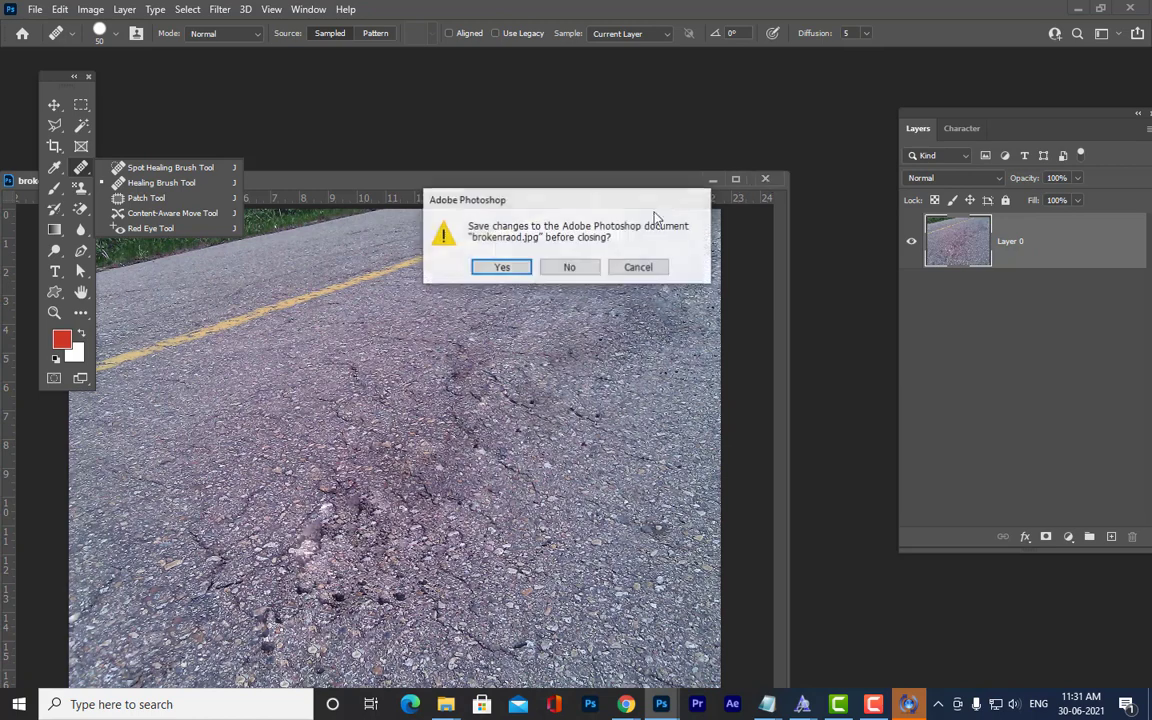
pyautogui.click(566, 264)
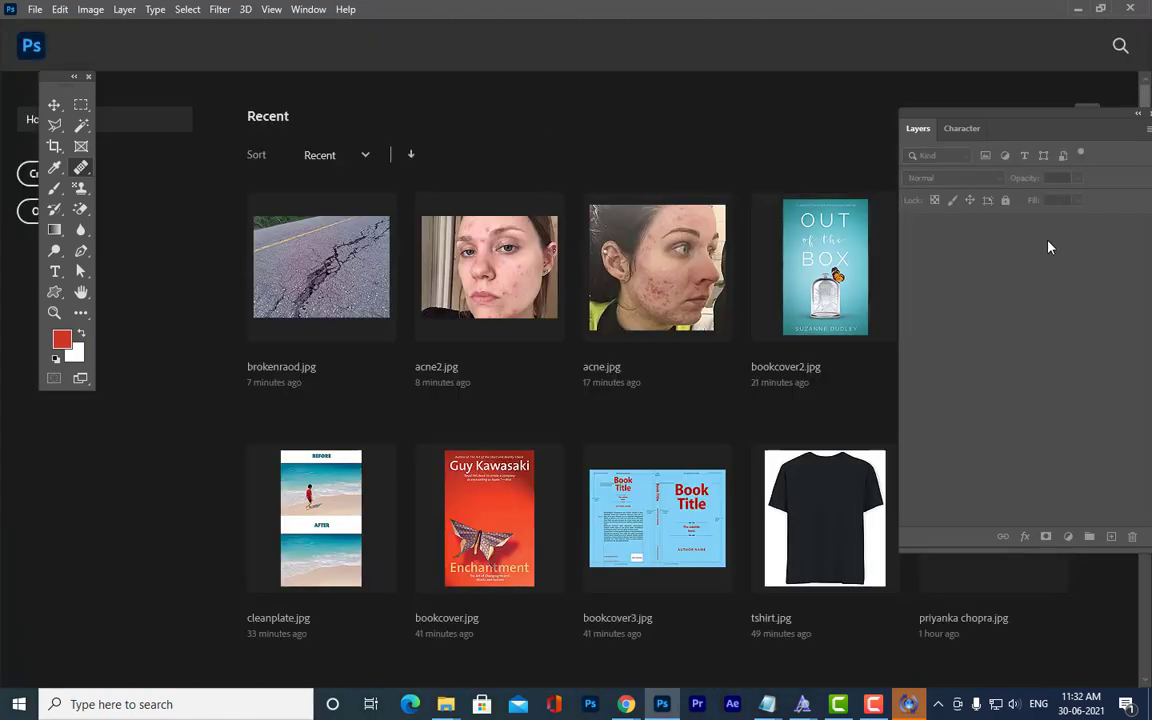
# Open bookcover3.jpg from the recent files and float it in its own document window.
pyautogui.moveTo(955, 128); pyautogui.dragTo(882, 96)
pyautogui.click(689, 497)
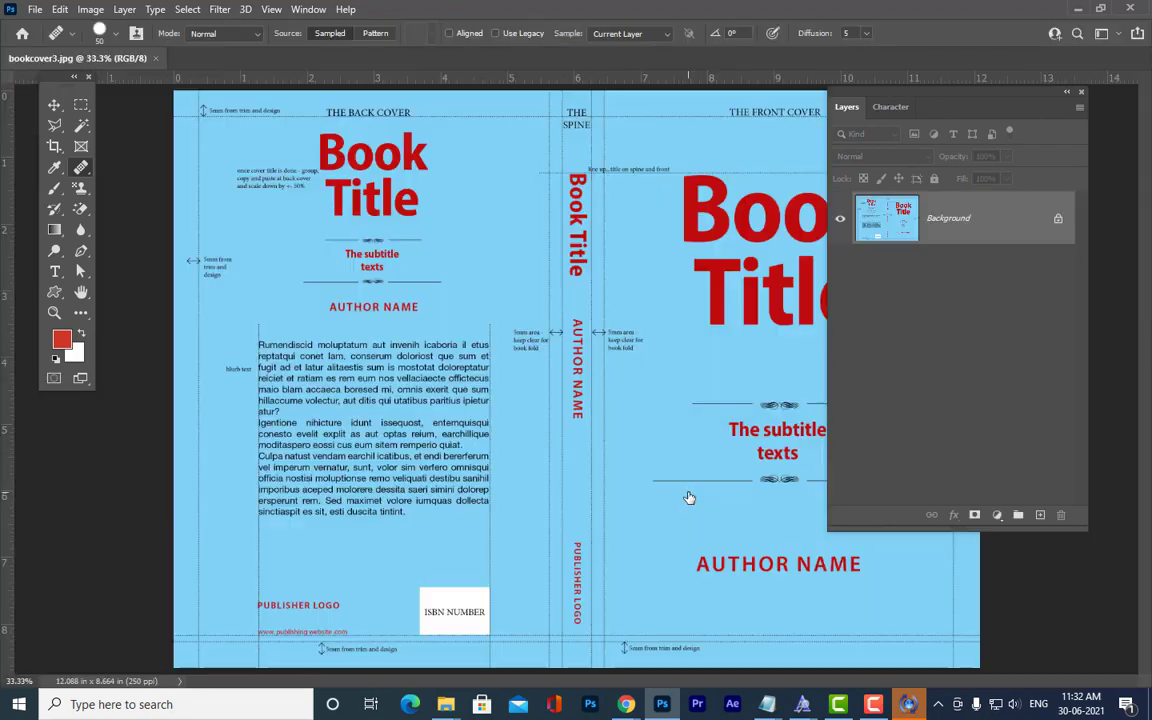
pyautogui.moveTo(167, 62); pyautogui.dragTo(163, 95)
# Select AUTHOR NAME on the front cover with a rectangular marquee and remove it using Fill.
pyautogui.click(81, 104)
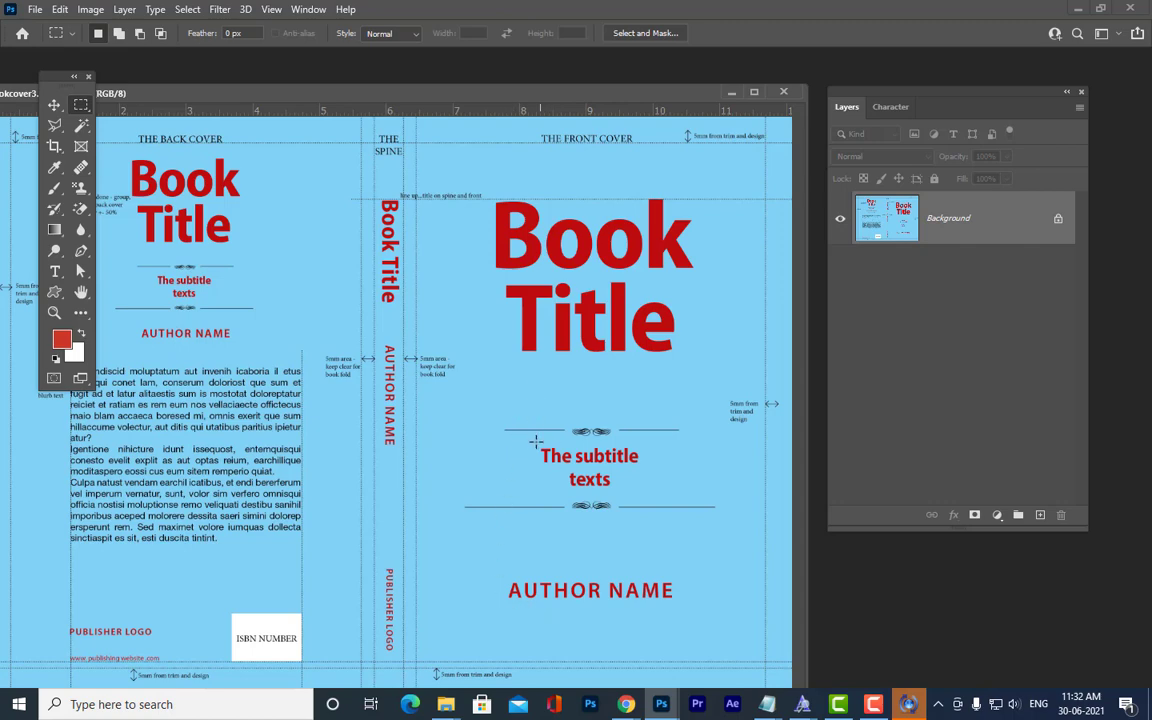
pyautogui.moveTo(493, 559); pyautogui.dragTo(678, 620)
pyautogui.rightClick(642, 612)
pyautogui.click(688, 496)
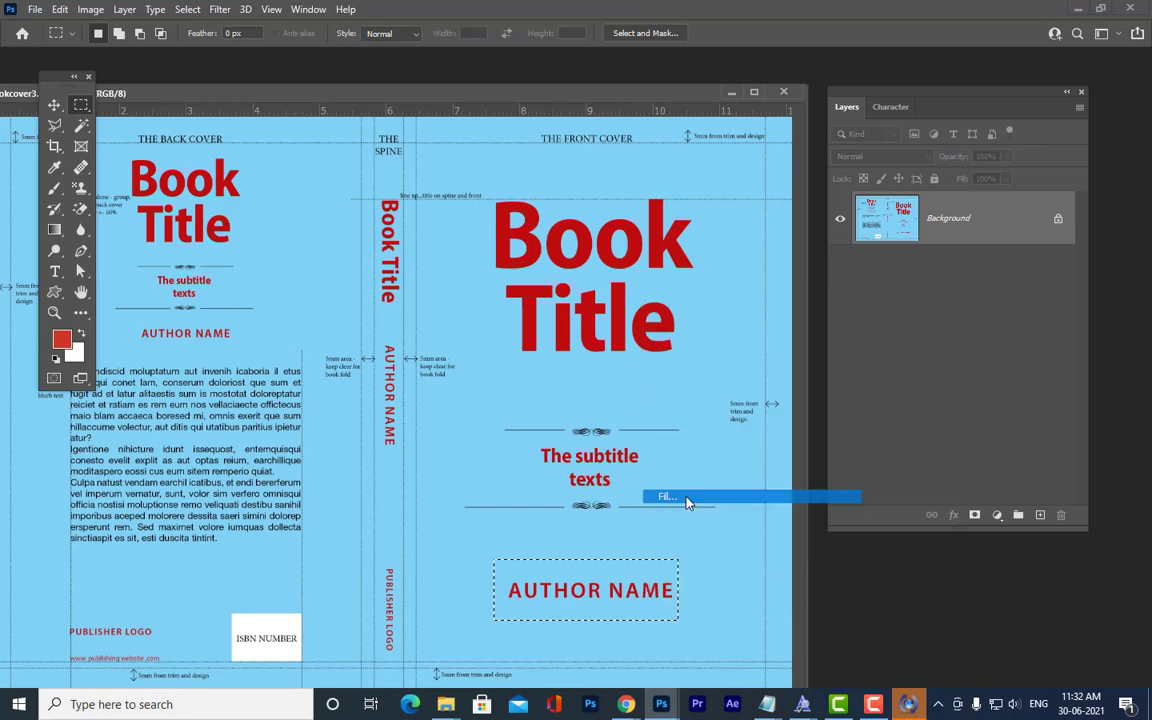
pyautogui.click(893, 154)
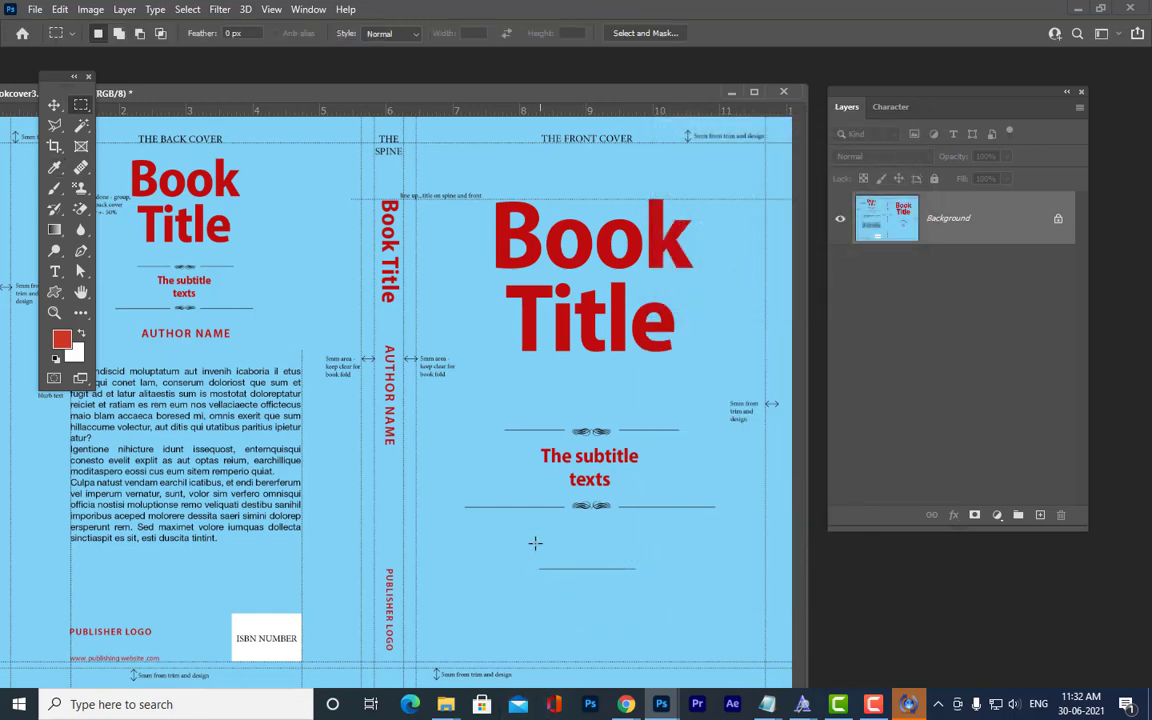
# Select the stray line where the front cover's author name was and remove it with another Fill.
pyautogui.moveTo(527, 549); pyautogui.dragTo(650, 585)
pyautogui.rightClick(630, 575)
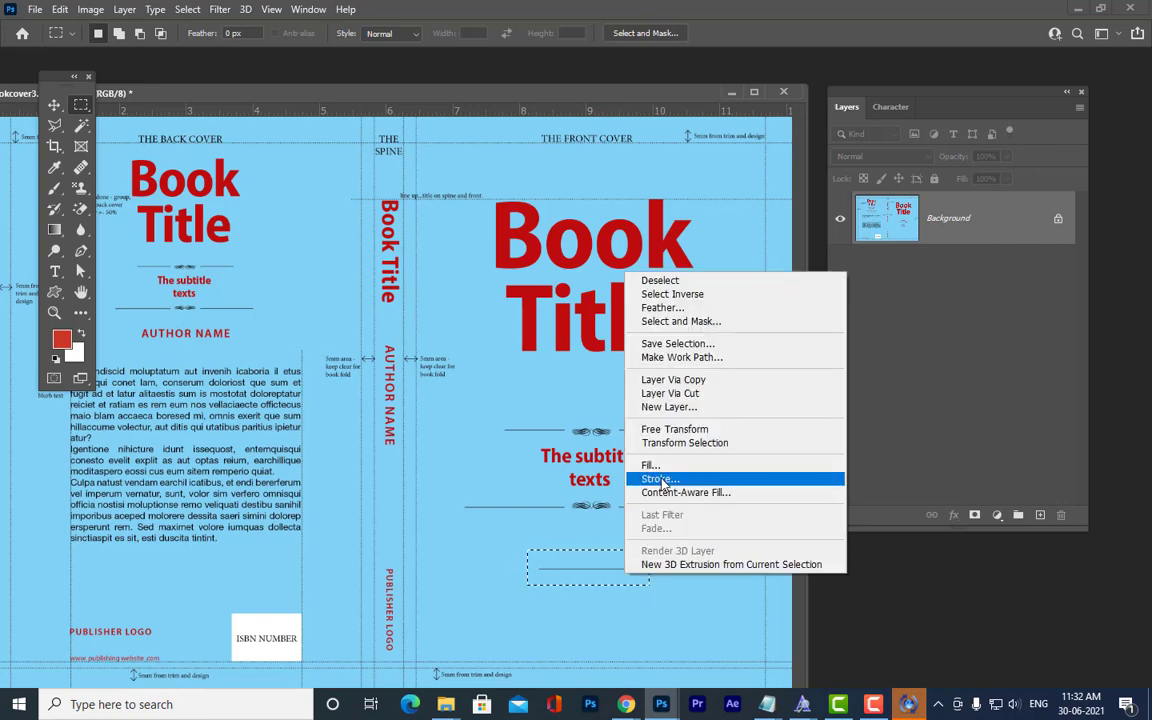
pyautogui.click(650, 427)
pyautogui.click(894, 154)
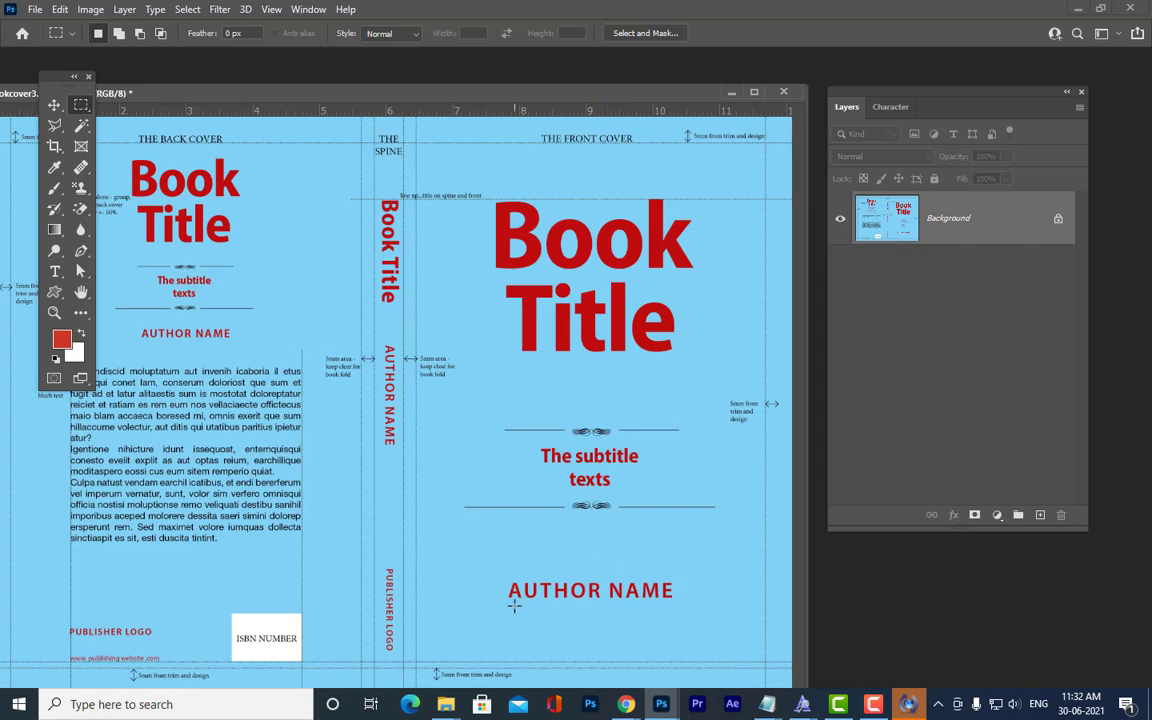
# Select AUTHOR NAME on the front cover with a rectangular marquee and switch to the Content-Aware Move tool.
pyautogui.moveTo(656, 615); pyautogui.dragTo(689, 623)
pyautogui.click(80, 170)
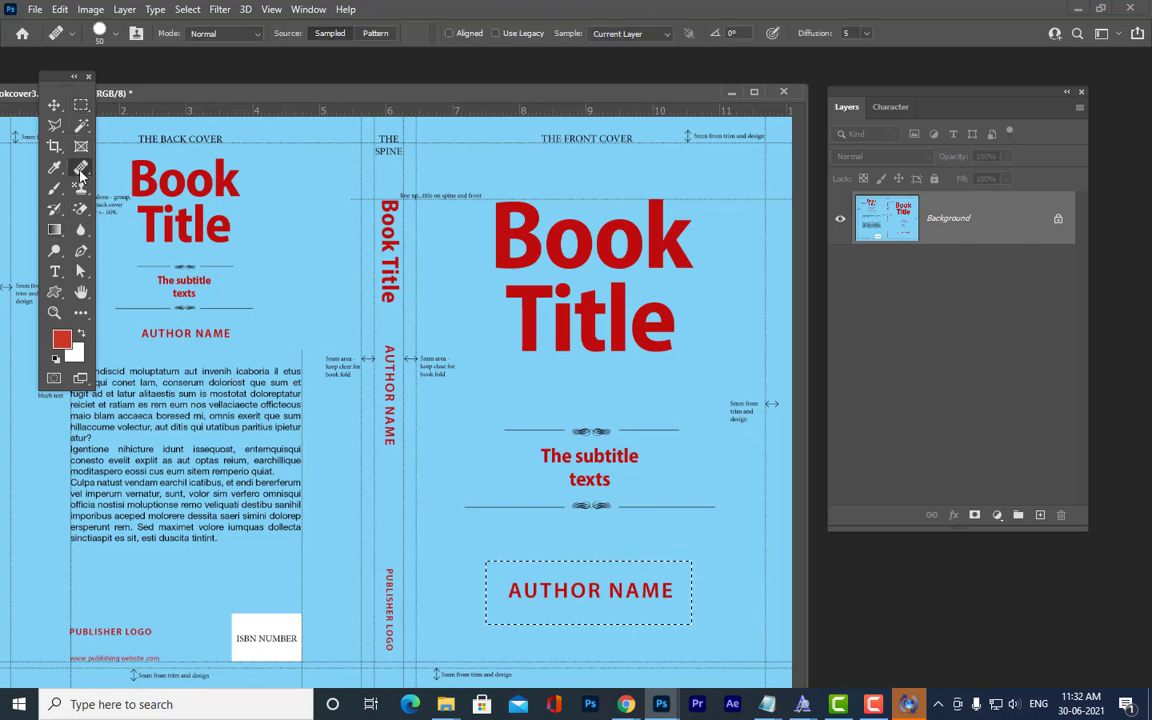
pyautogui.rightClick(80, 170)
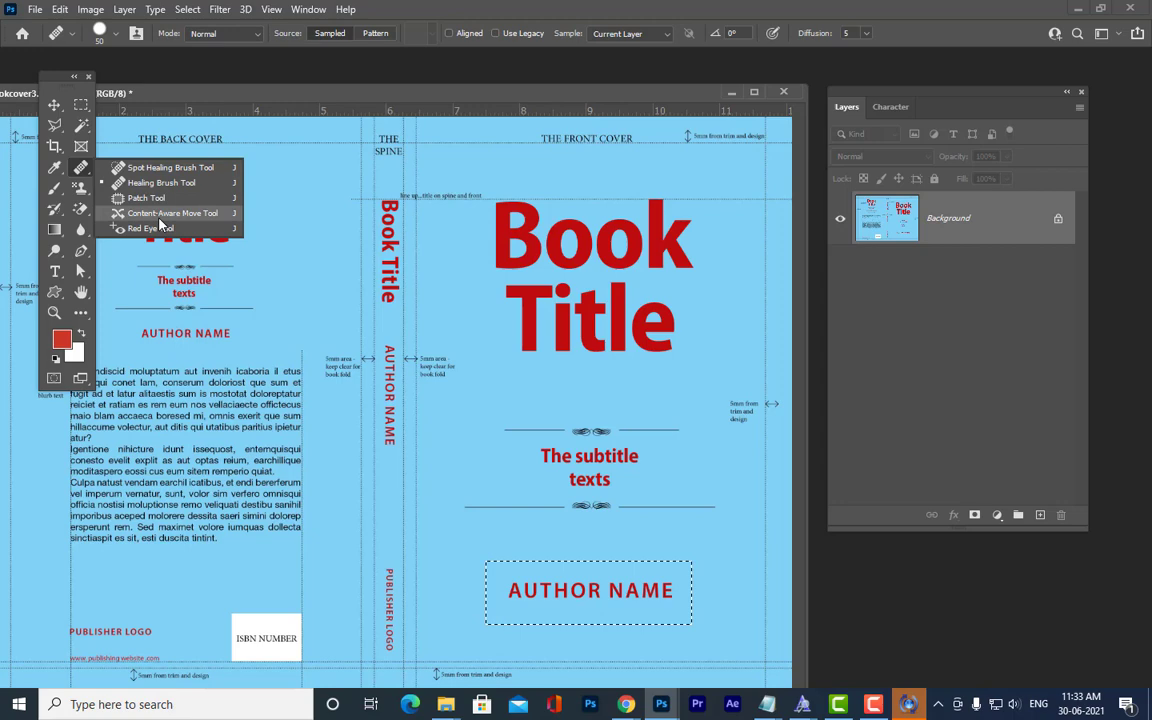
pyautogui.click(228, 213)
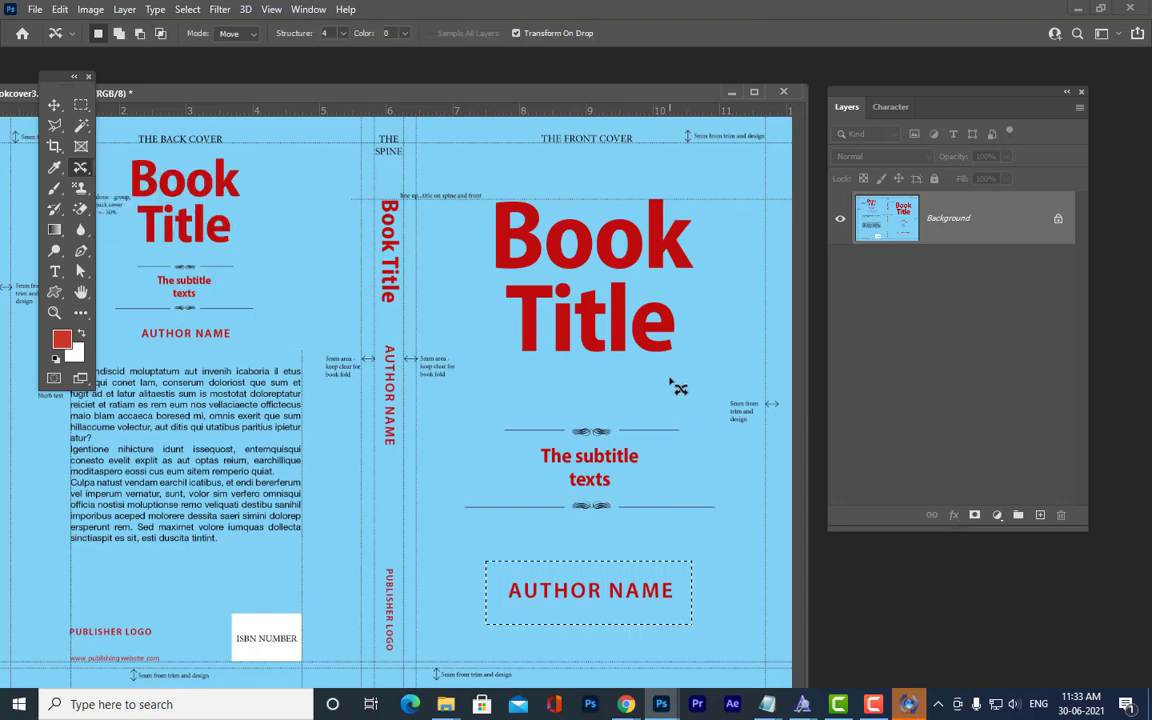
# Cycle through the grouped retouching tools from Red Eye round to the Patch tool.
pyautogui.press('shift')
pyautogui.hotkey('shift', 'j')
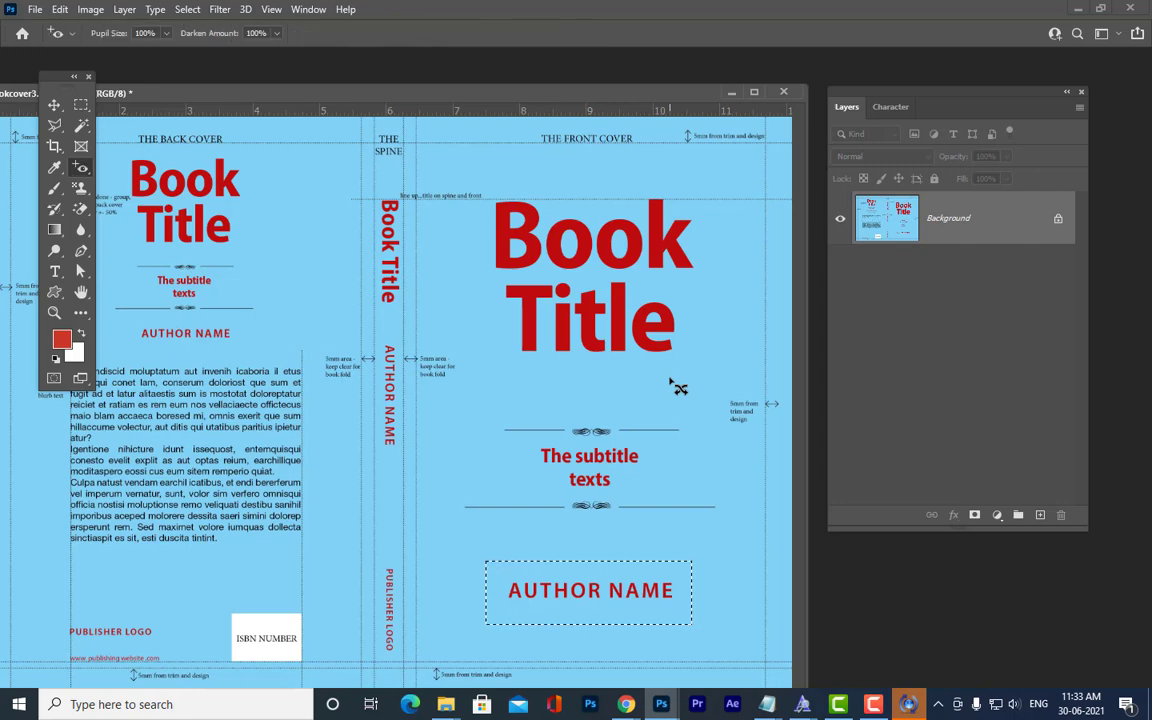
pyautogui.hotkey('shift', 'j')
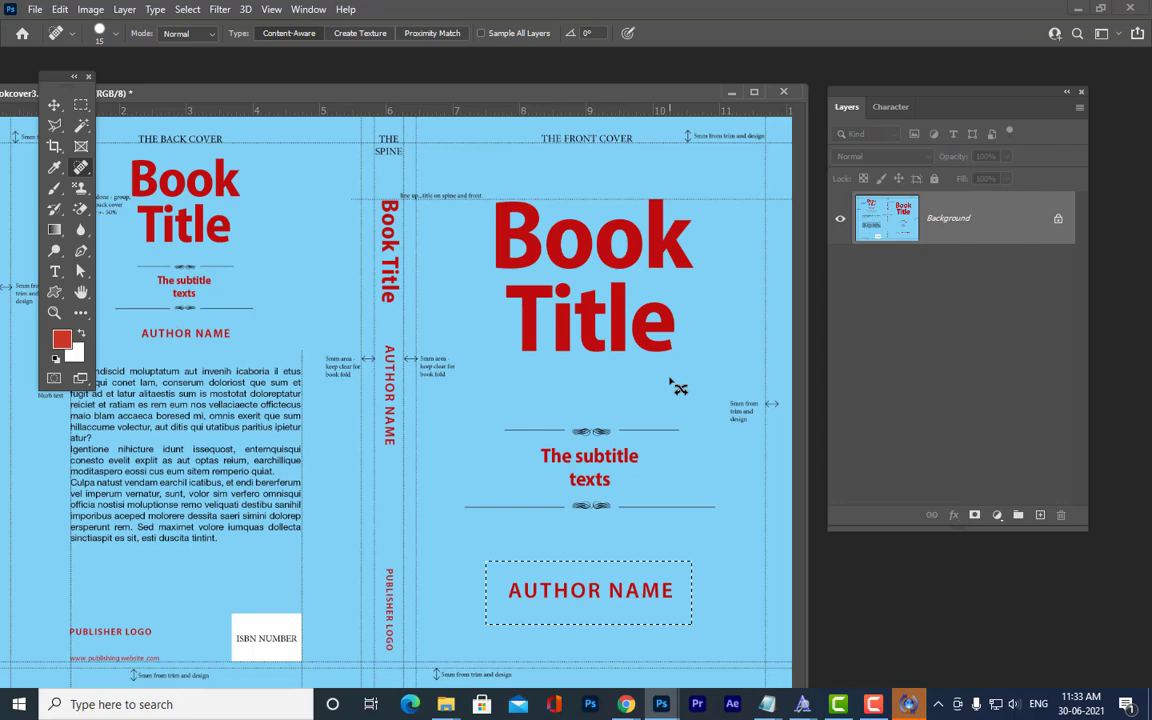
pyautogui.hotkey('shift', 'j')
pyautogui.hotkey('shift', 'j')
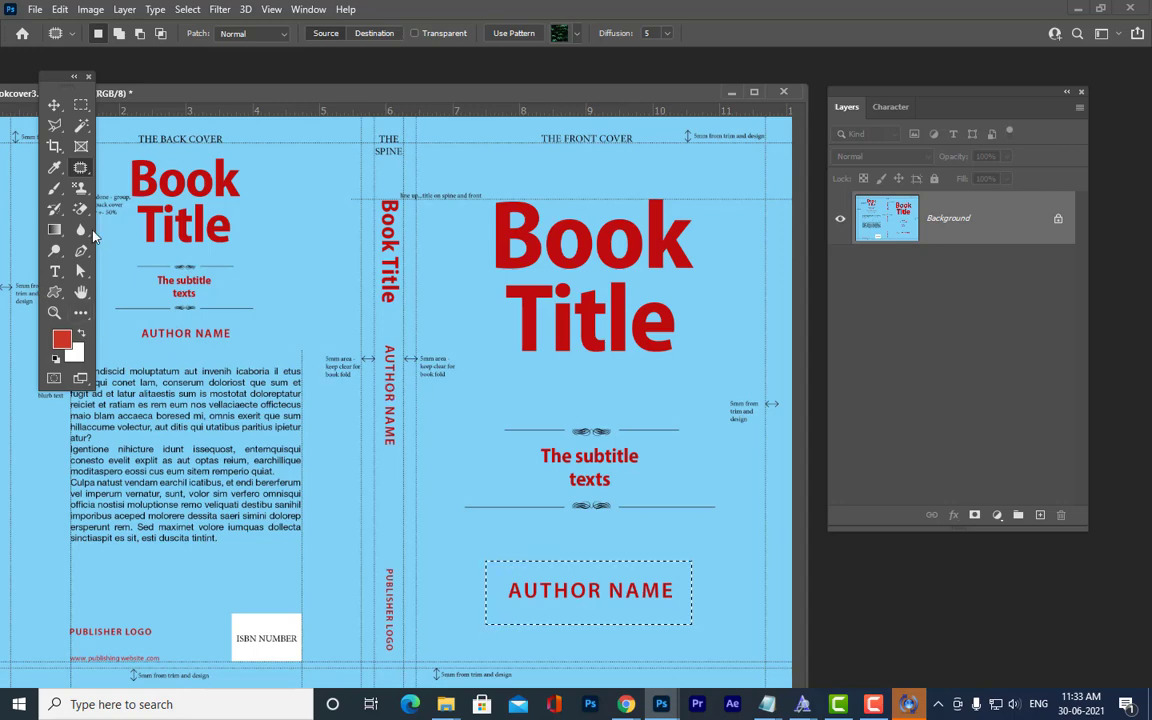
# Move the selected AUTHOR NAME on the front cover up to just below the book title with Content-Aware Move and deselect.
pyautogui.rightClick(82, 172)
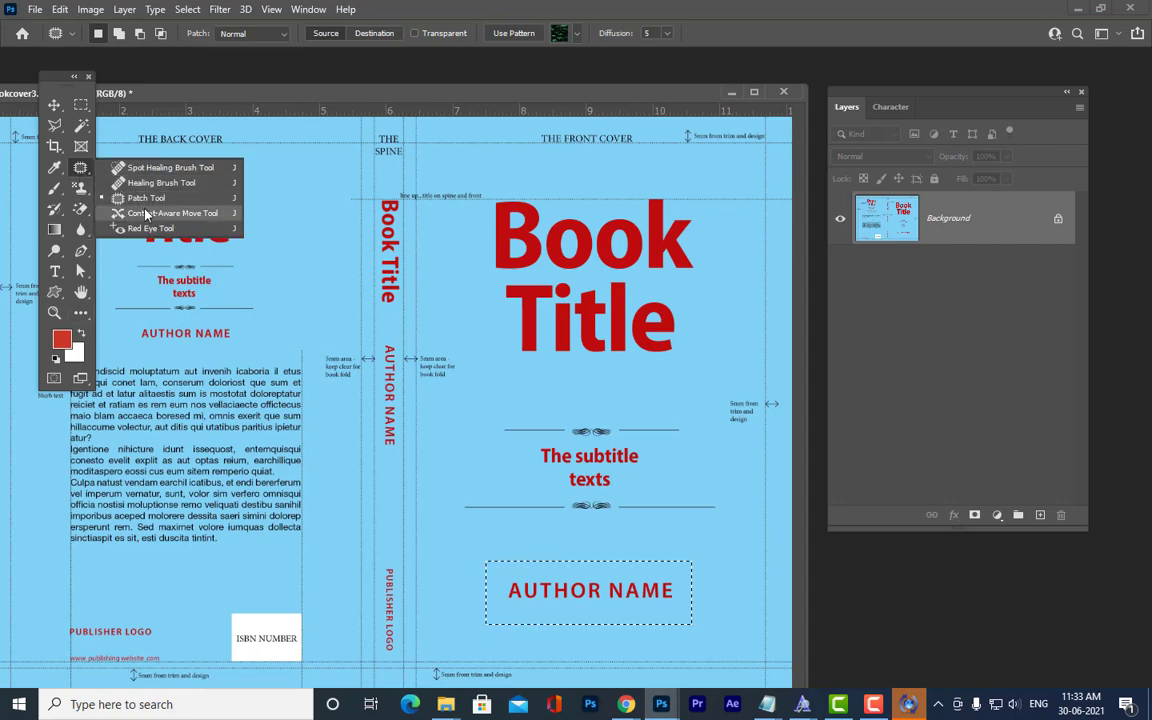
pyautogui.click(150, 213)
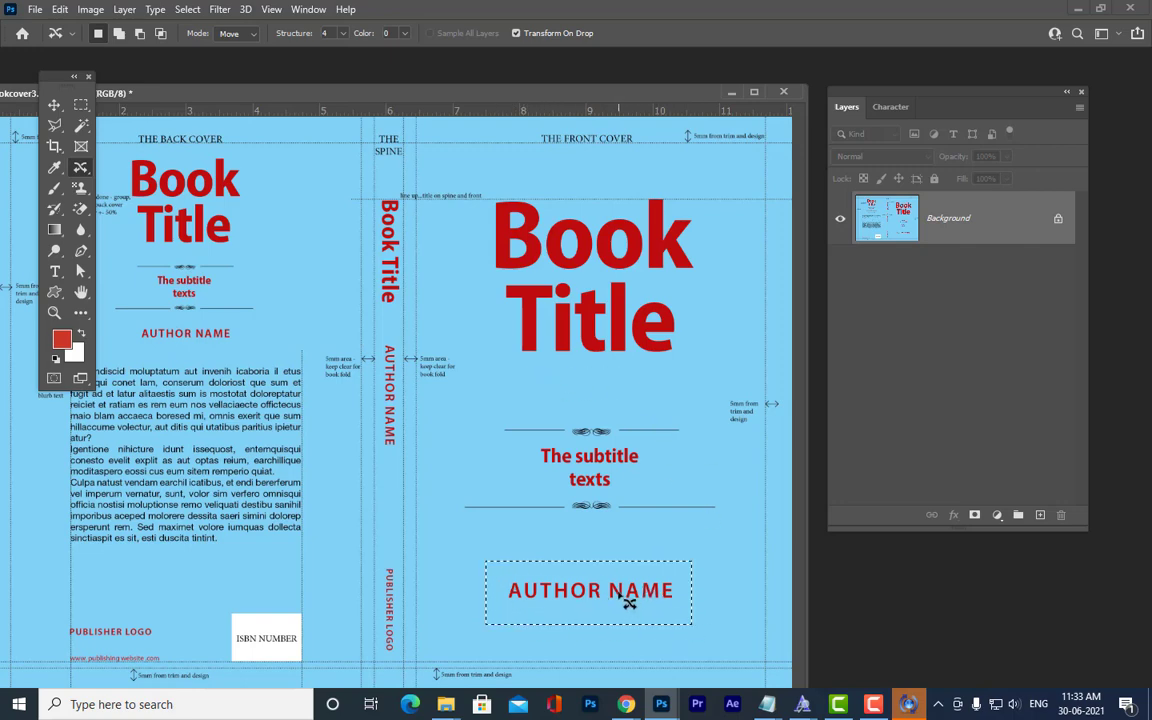
pyautogui.moveTo(618, 583); pyautogui.dragTo(622, 393)
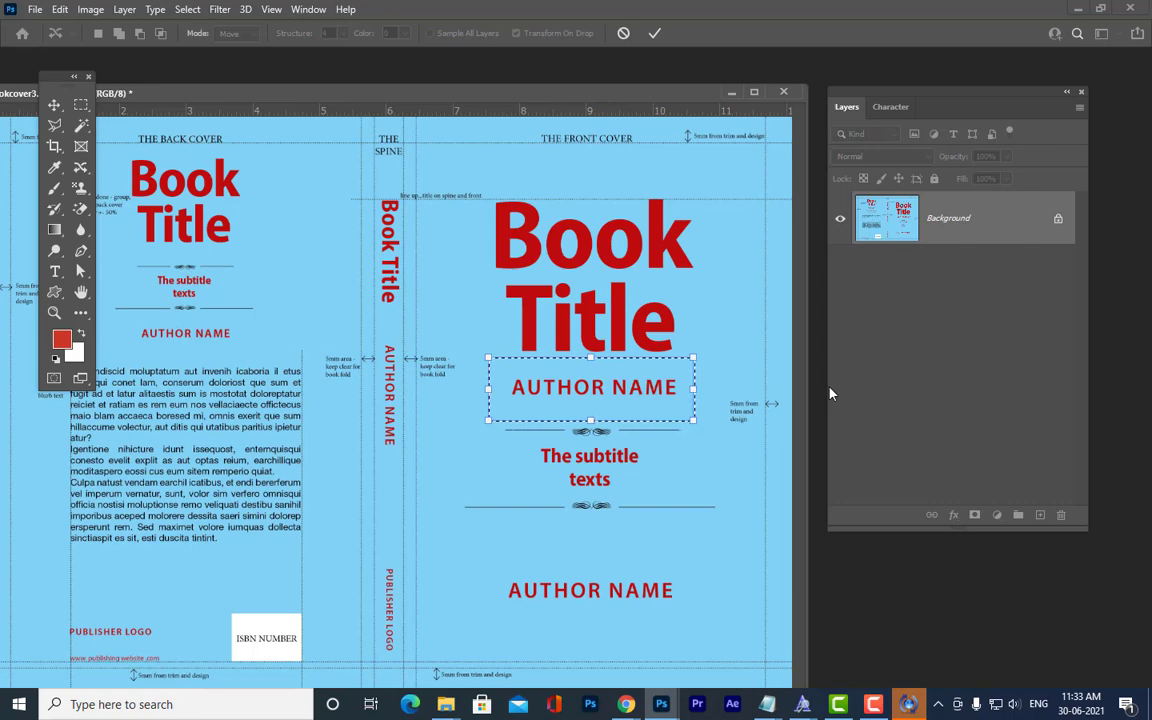
pyautogui.press('Return')
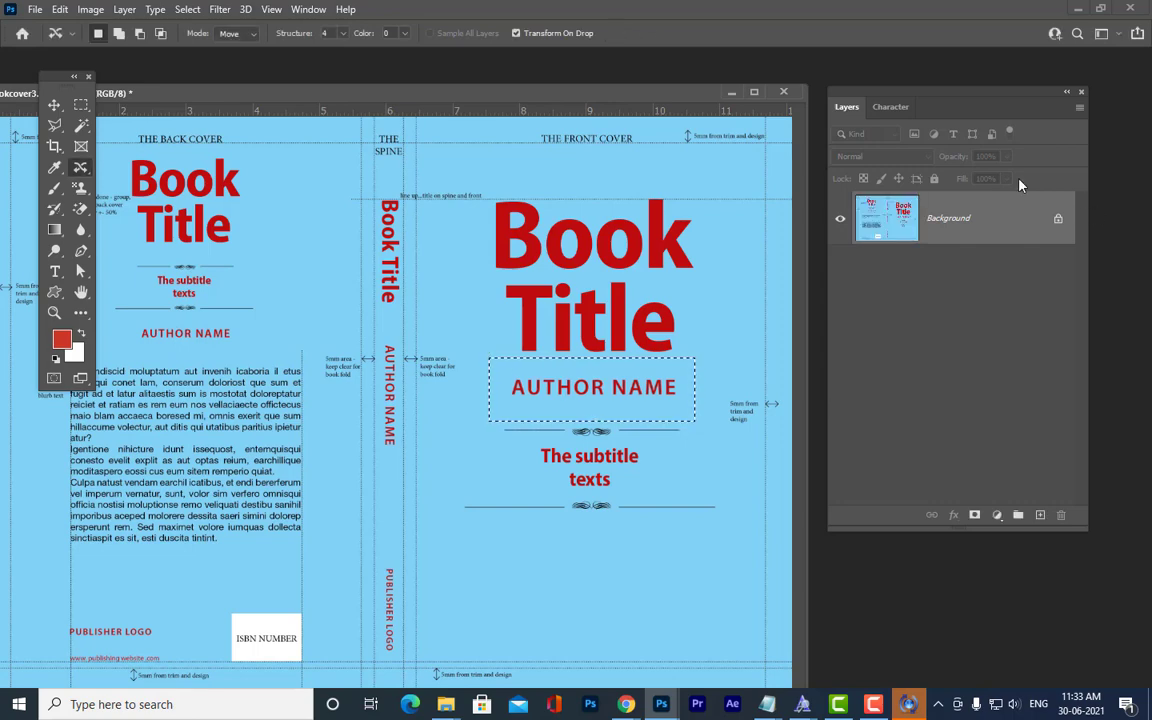
pyautogui.click(722, 347)
# Select the front cover's subtitle with a rectangular marquee, move it below the lower ornament line with Content-Aware Move, and deselect.
pyautogui.press('m')
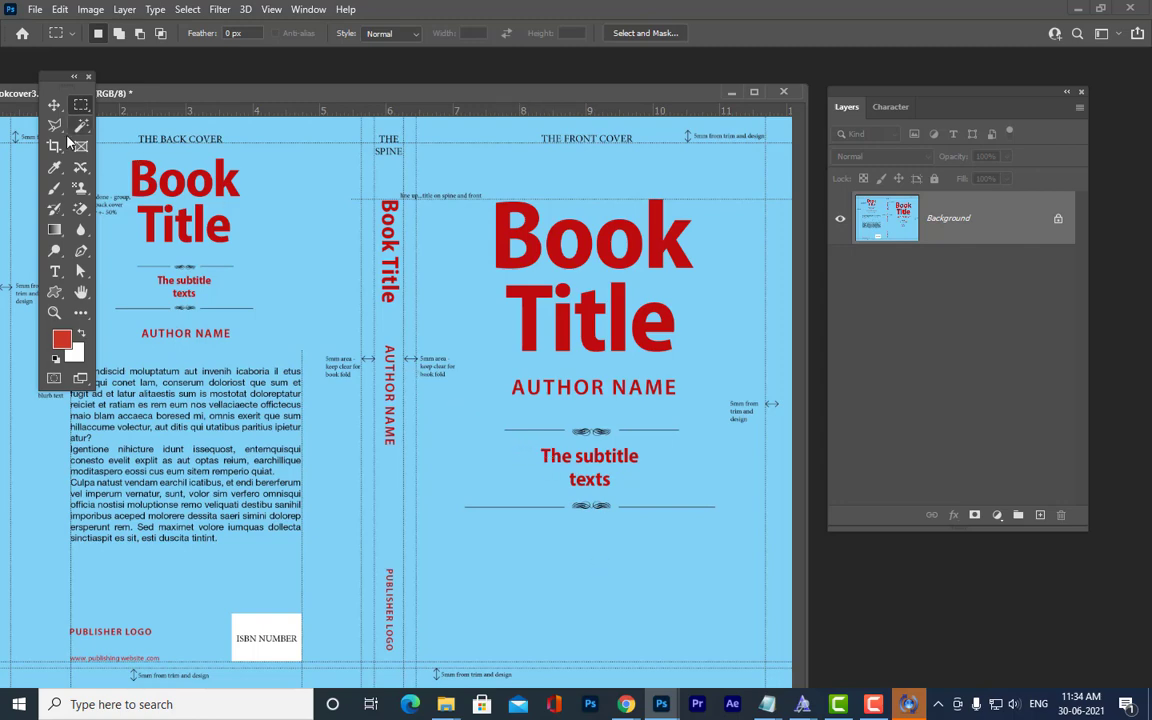
pyautogui.rightClick(79, 105)
pyautogui.click(128, 107)
pyautogui.moveTo(484, 437); pyautogui.dragTo(692, 497)
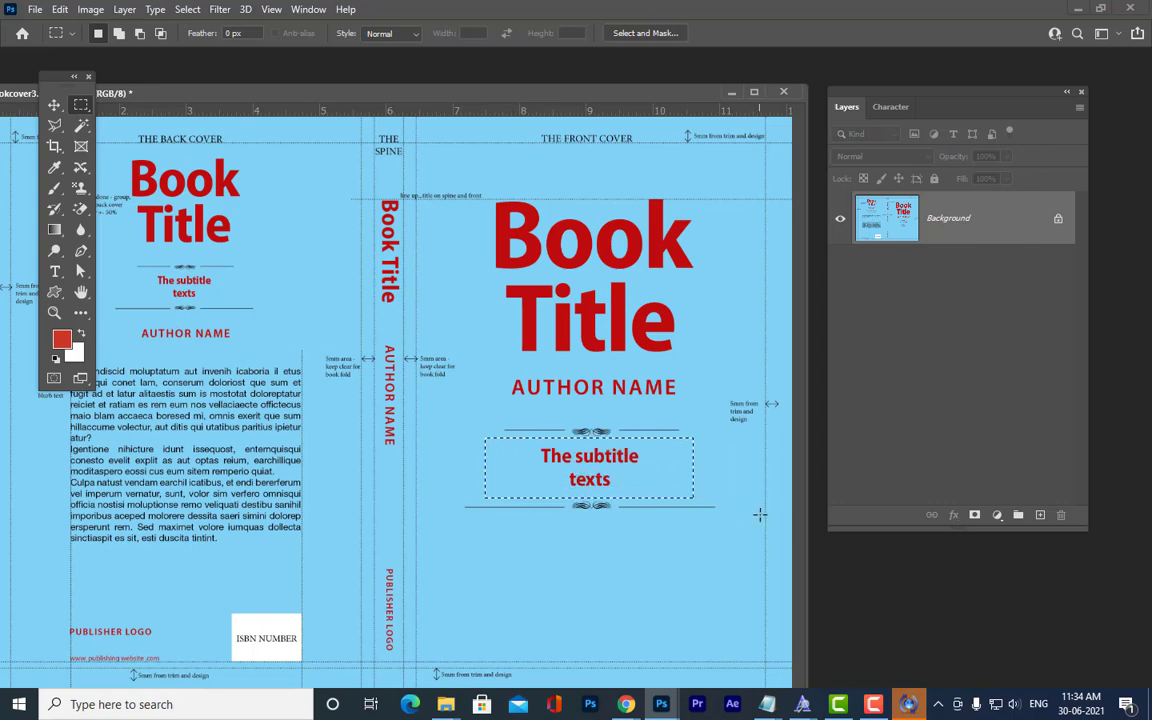
pyautogui.click(81, 167)
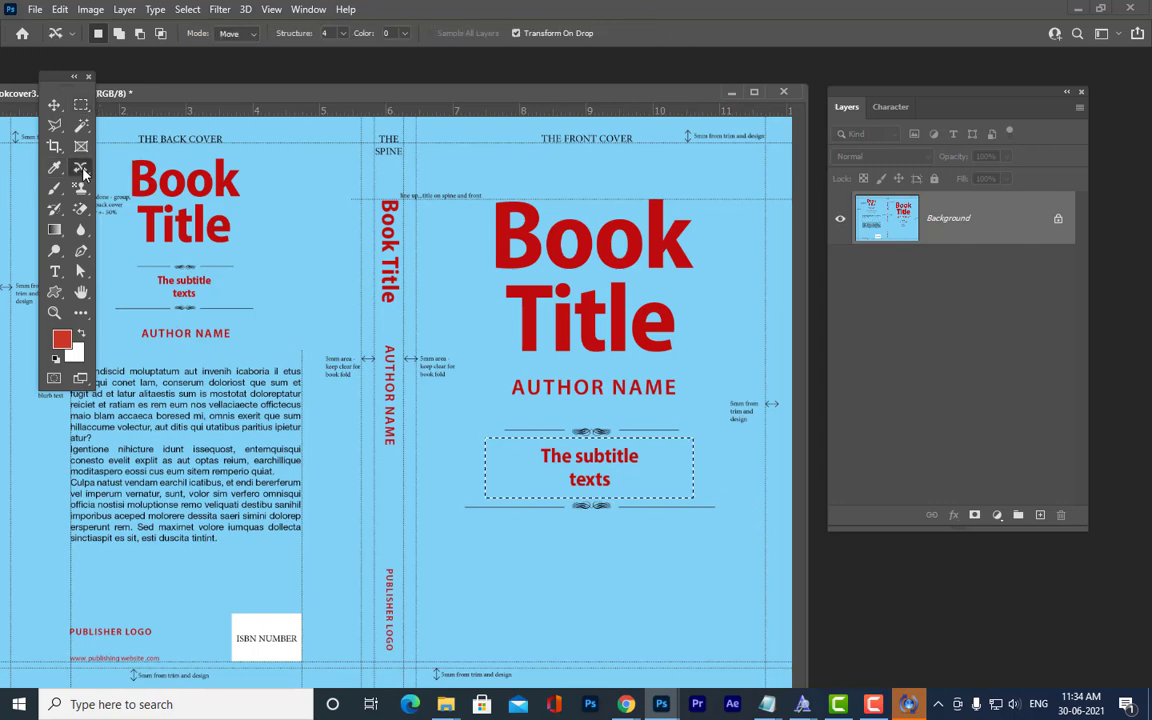
pyautogui.rightClick(81, 167)
pyautogui.click(160, 215)
pyautogui.moveTo(610, 472); pyautogui.dragTo(617, 569)
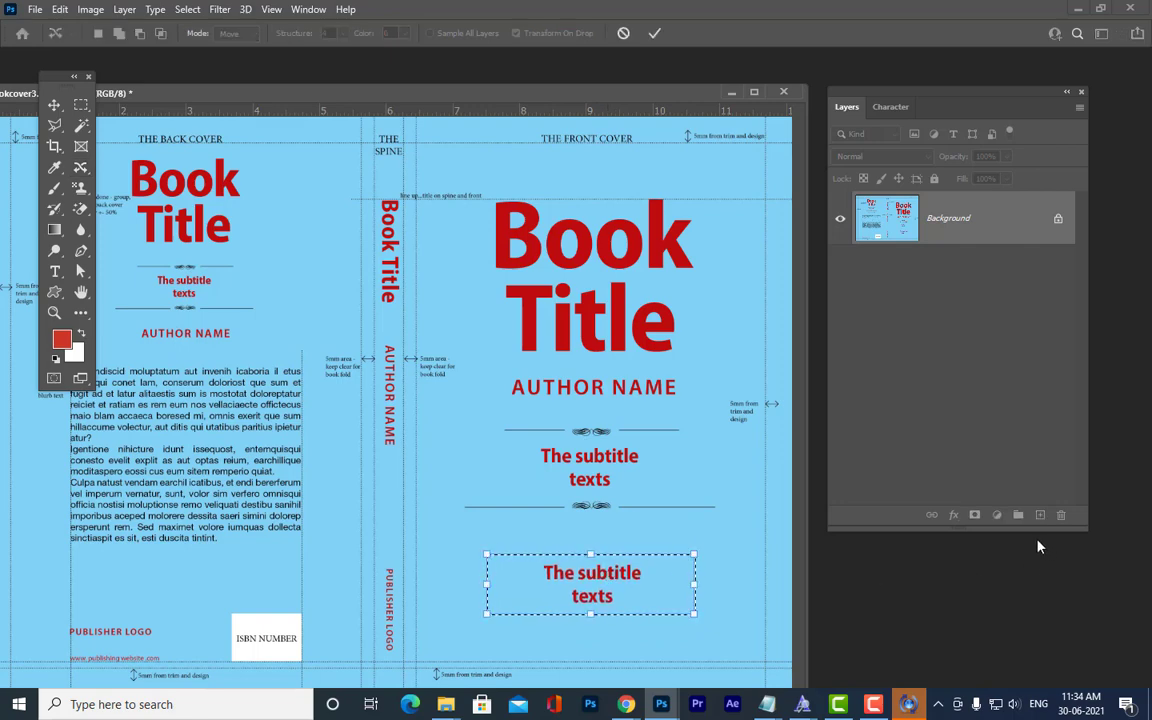
pyautogui.press('Return')
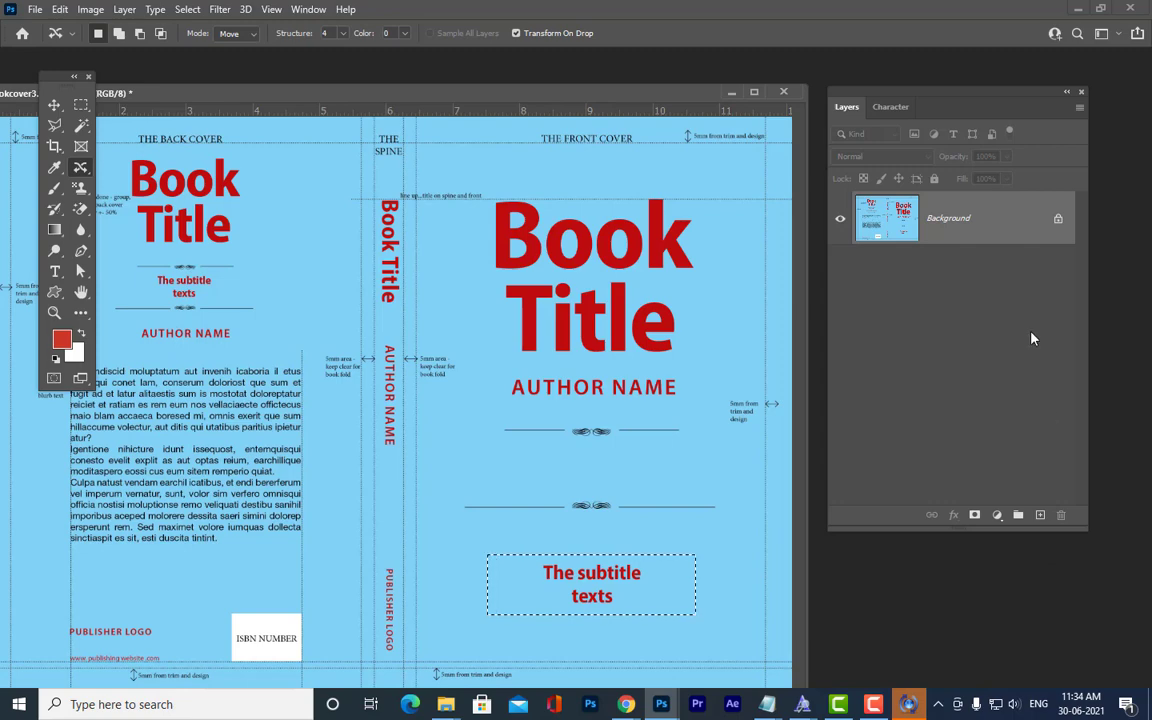
pyautogui.hotkey('ctrl', 'd')
# Close the book cover document and open cleanplate.jpg from the recent files.
pyautogui.click(783, 91)
pyautogui.click(530, 250)
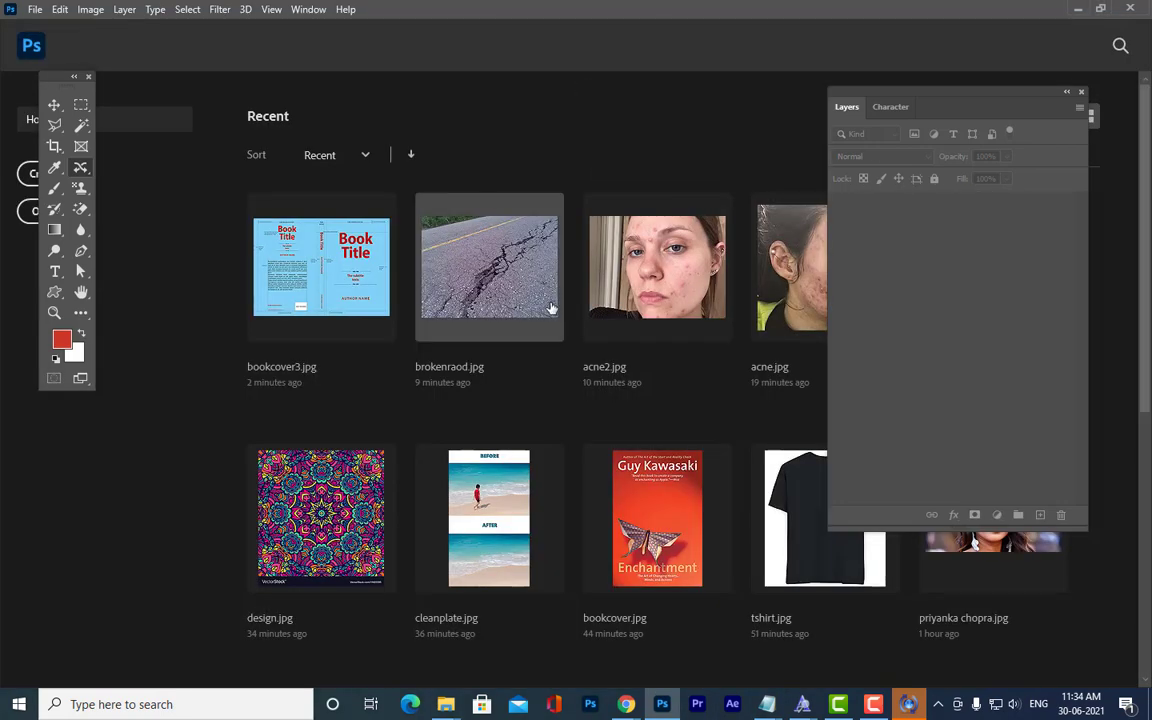
pyautogui.scroll(-3, 765, 229)
pyautogui.scroll(3, 765, 229)
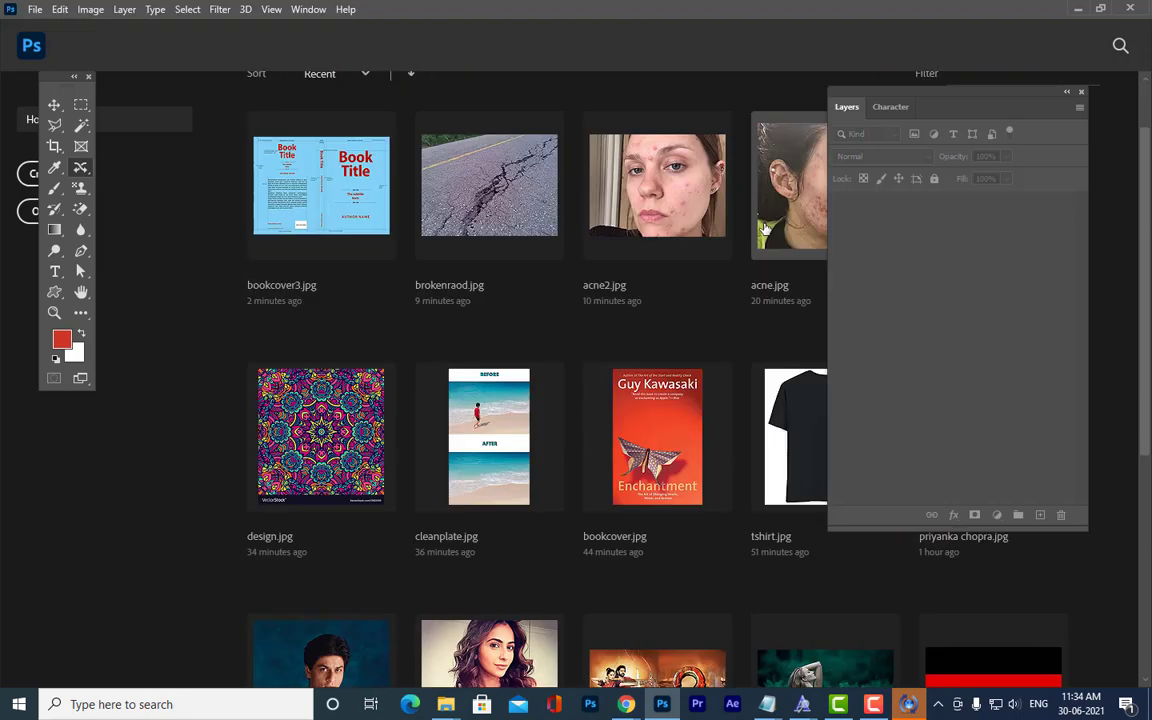
pyautogui.click(470, 366)
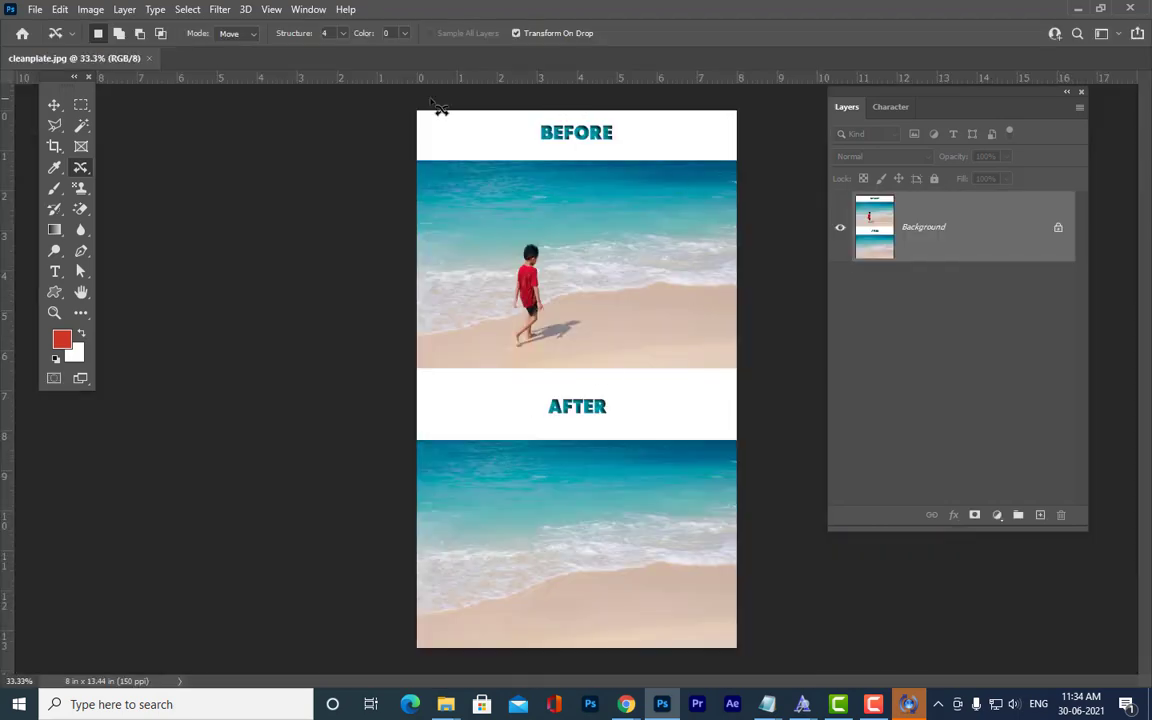
# Float the cleanplate.jpg document in its own window and crop it to the BEFORE beach photo using a rectangular marquee.
pyautogui.moveTo(117, 60); pyautogui.dragTo(385, 82)
pyautogui.click(80, 104)
pyautogui.moveTo(566, 645); pyautogui.dragTo(835, 689)
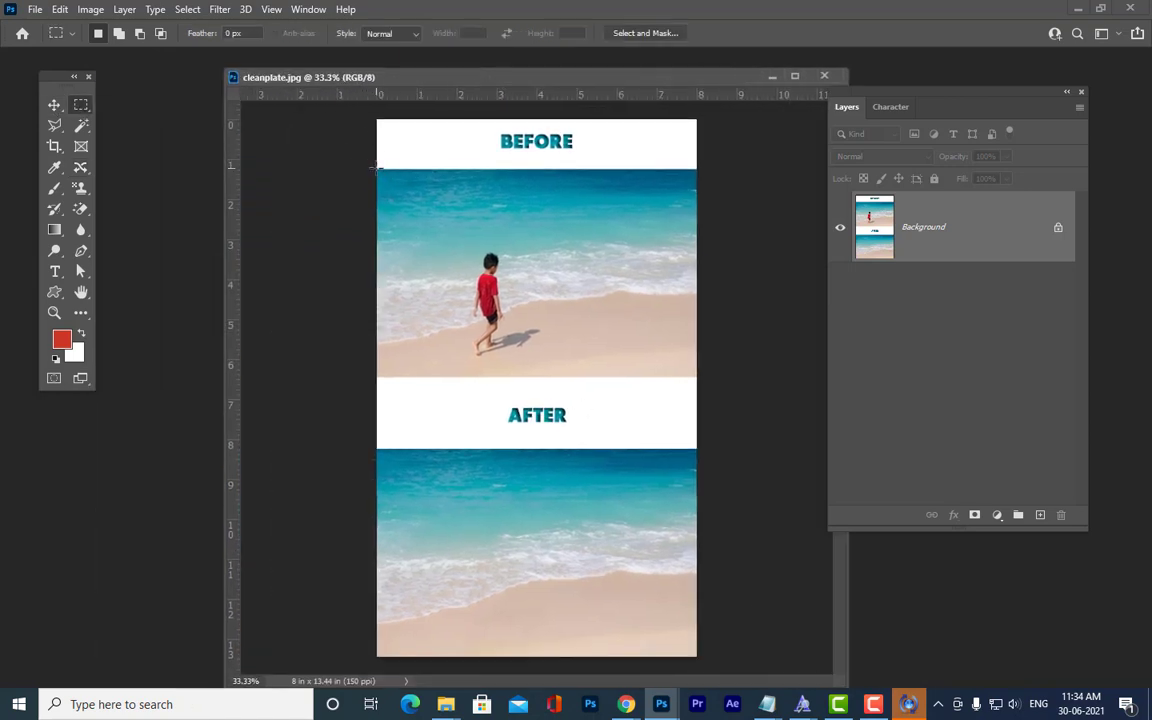
pyautogui.moveTo(378, 169); pyautogui.dragTo(726, 379)
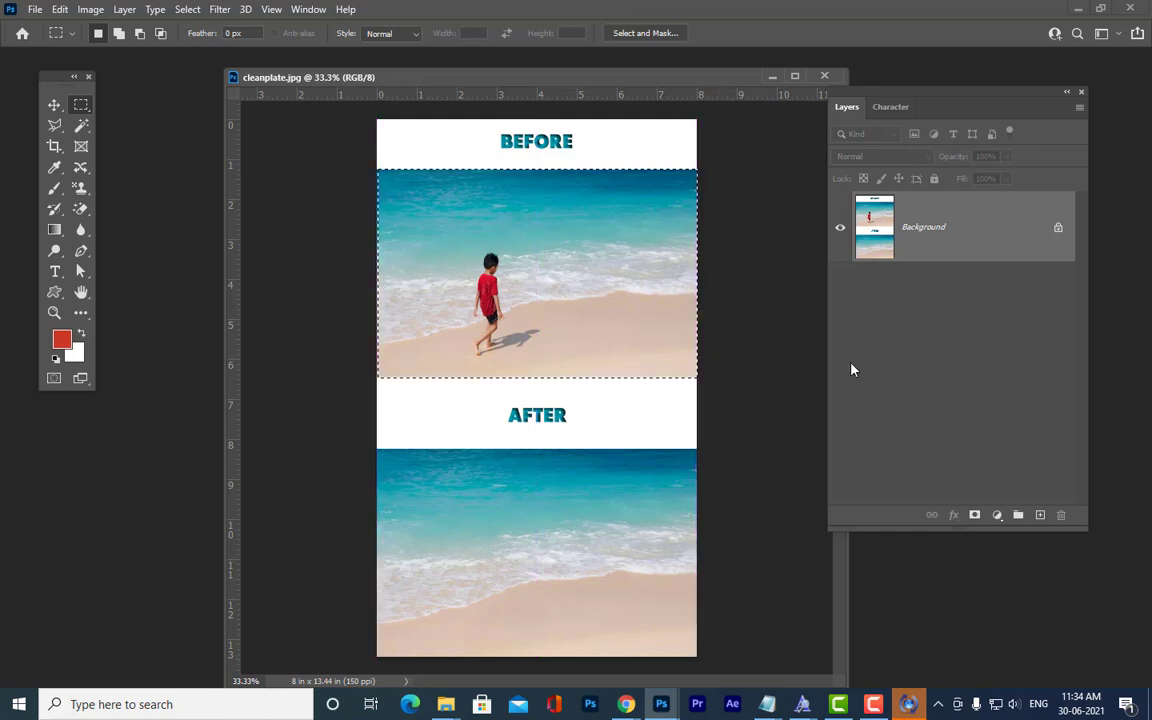
pyautogui.click(90, 9)
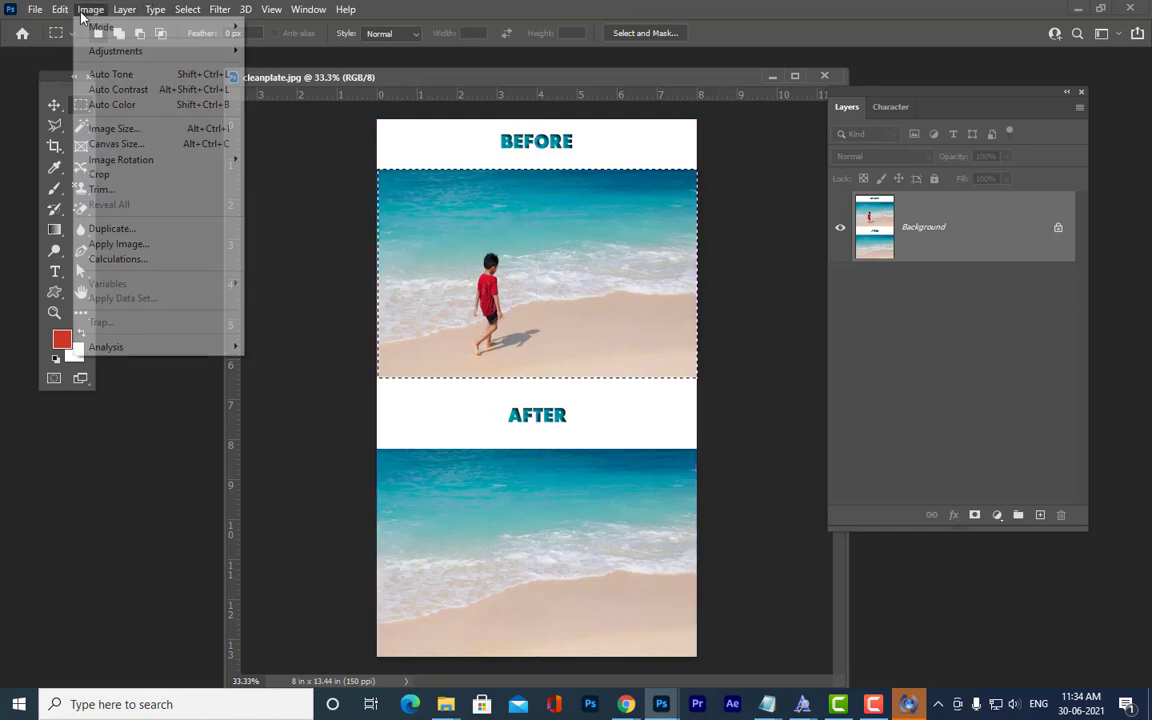
pyautogui.click(108, 175)
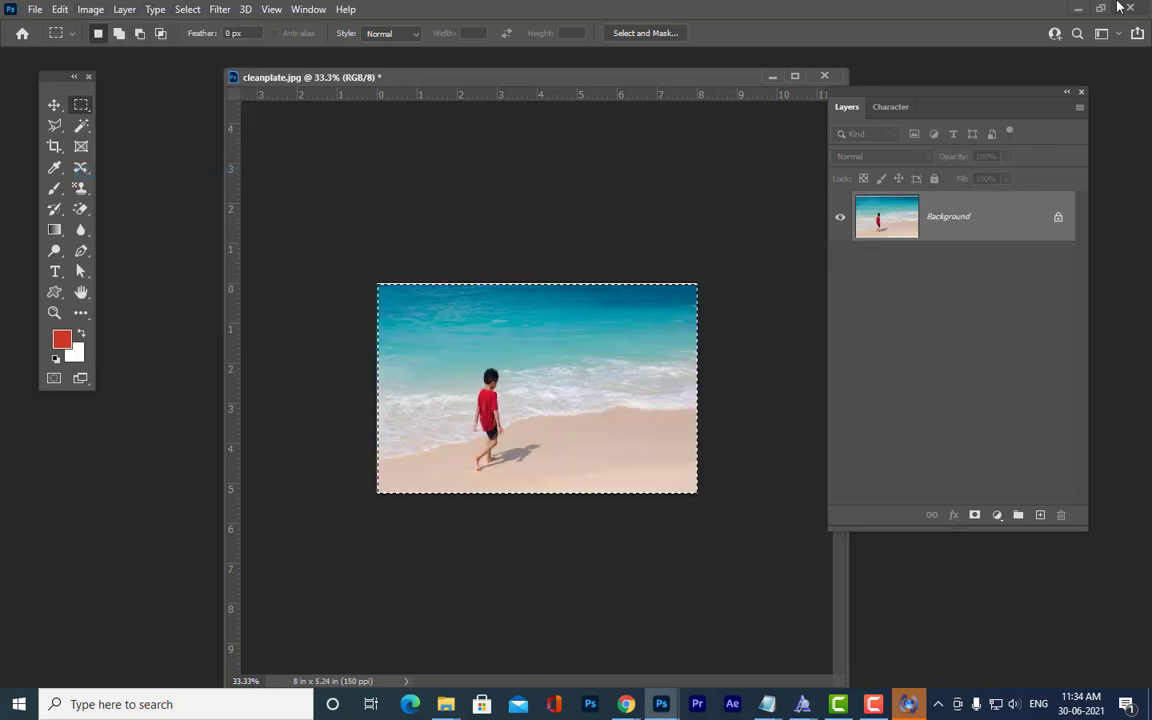
# Try to move the boy to the right side of the beach with a rectangular marquee and Content-Aware Move, and undo it.
pyautogui.hotkey('ctrl', '+')
pyautogui.hotkey('ctrl', '+')
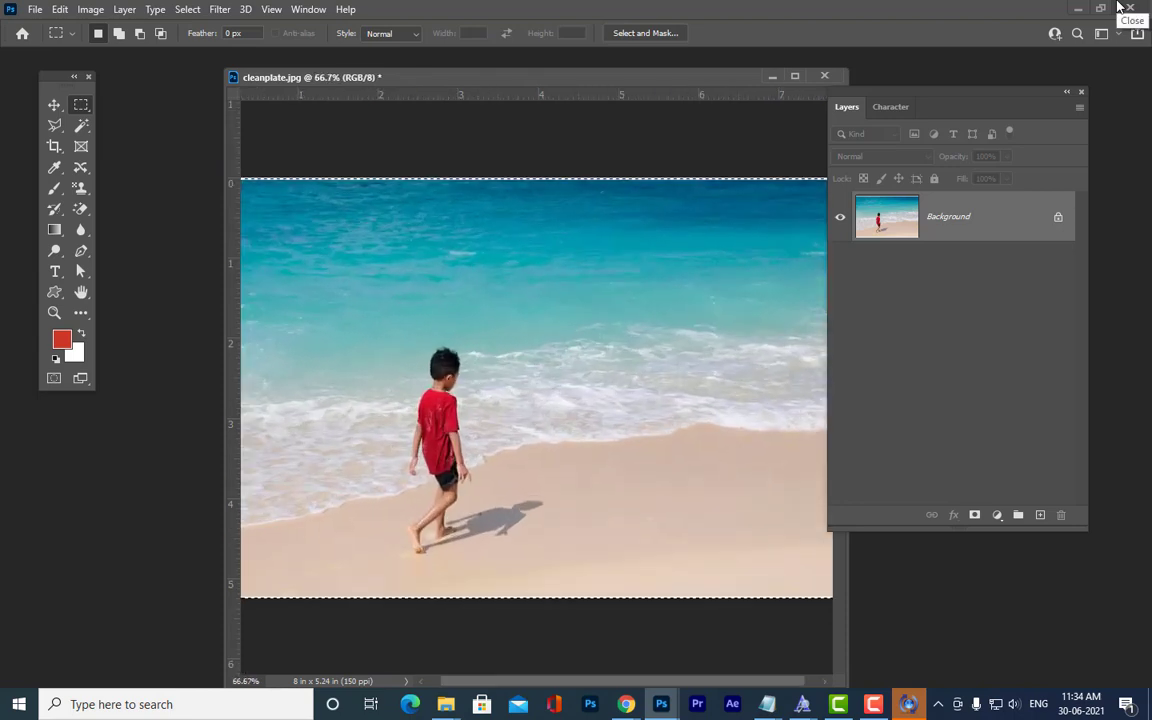
pyautogui.hotkey('ctrl', '-')
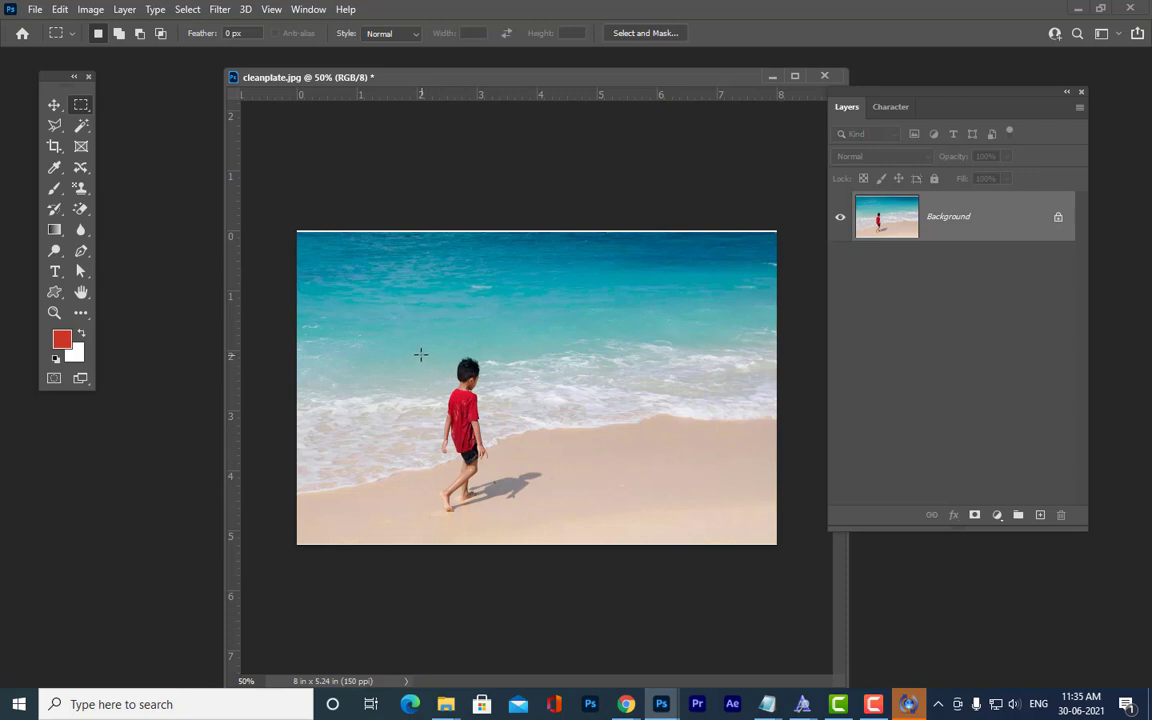
pyautogui.moveTo(410, 347); pyautogui.dragTo(550, 519)
pyautogui.click(82, 168)
pyautogui.rightClick(82, 168)
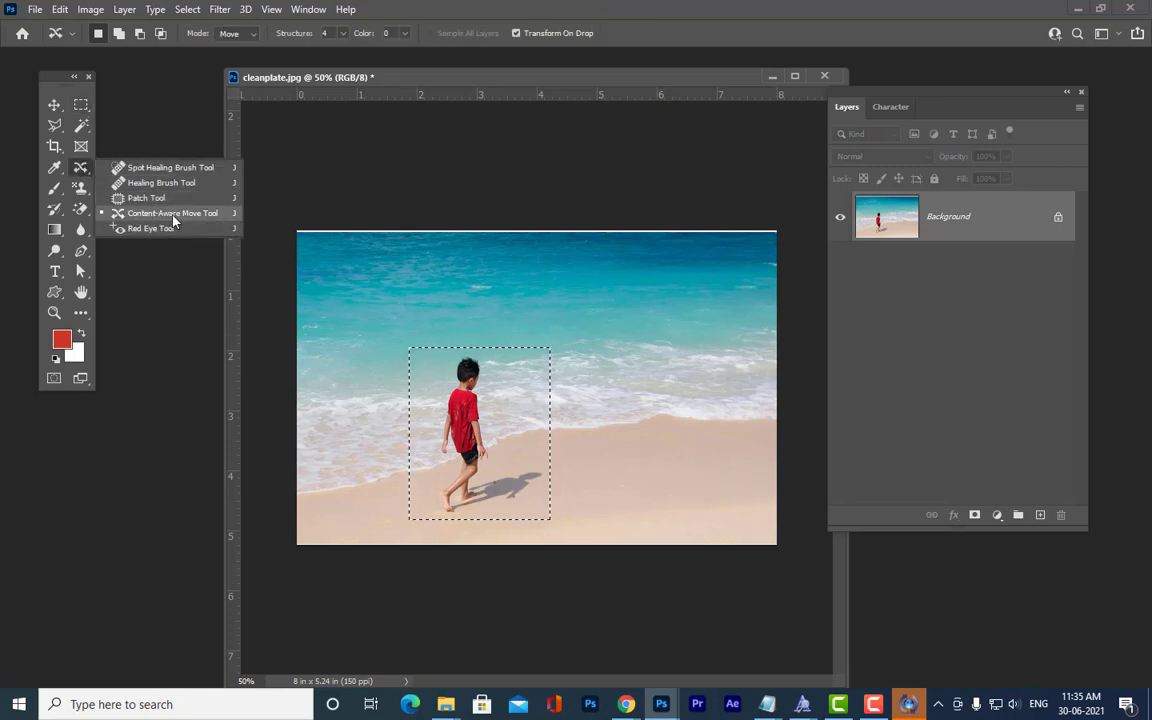
pyautogui.click(150, 211)
pyautogui.moveTo(481, 428); pyautogui.dragTo(678, 402)
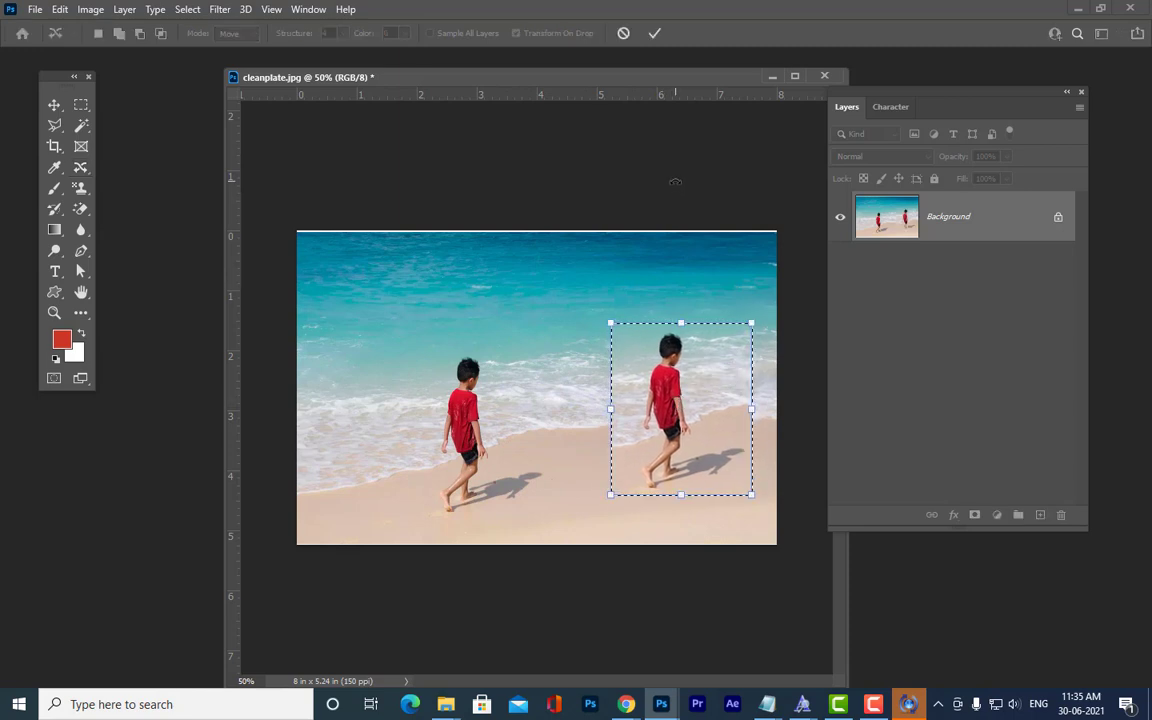
pyautogui.press('Return')
pyautogui.hotkey('ctrl', 'd')
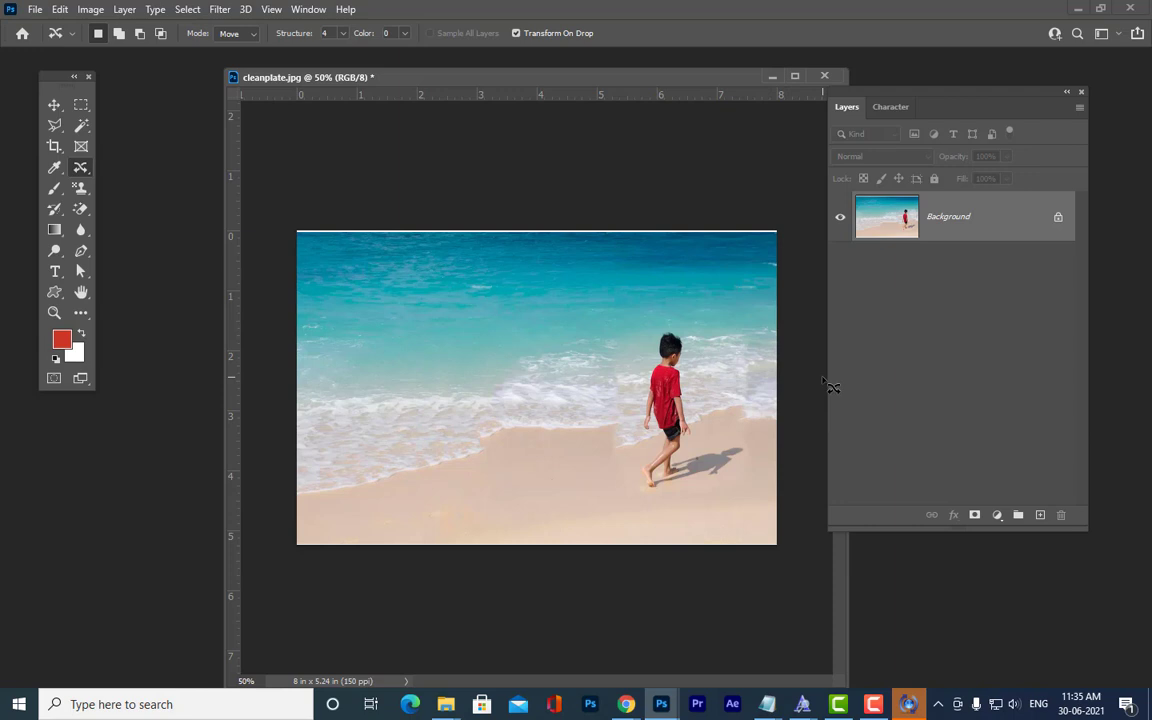
pyautogui.hotkey('ctrl', 'shift', 'z')
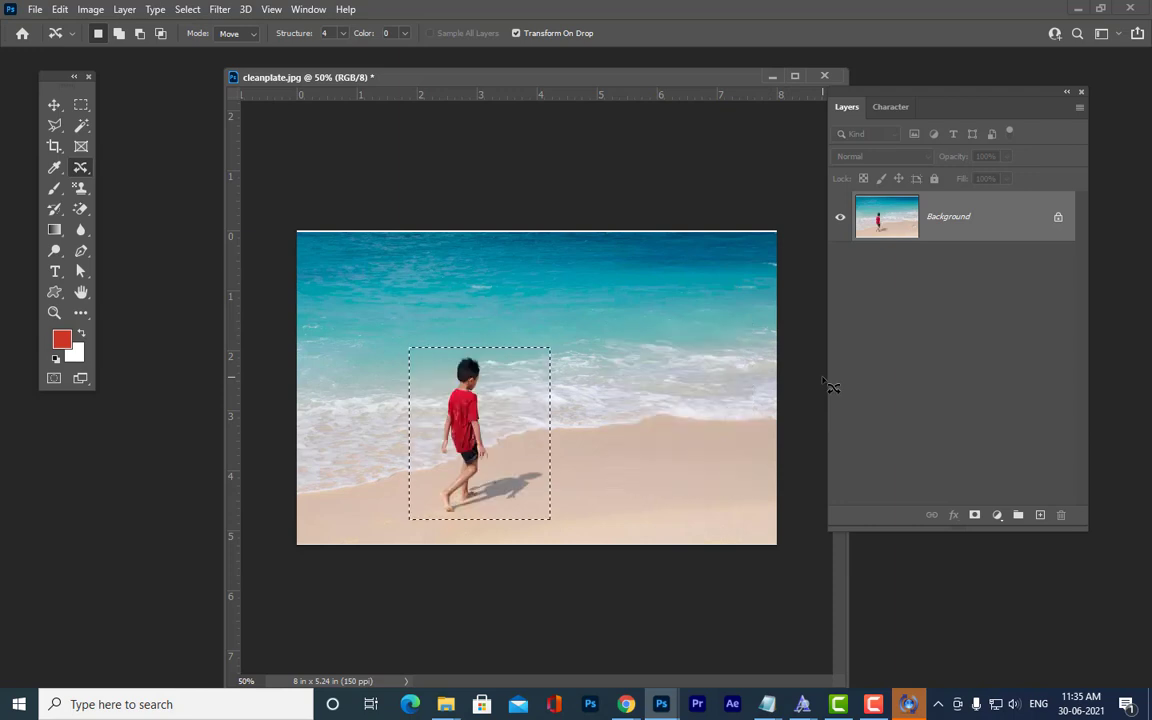
pyautogui.hotkey('ctrl', 'd')
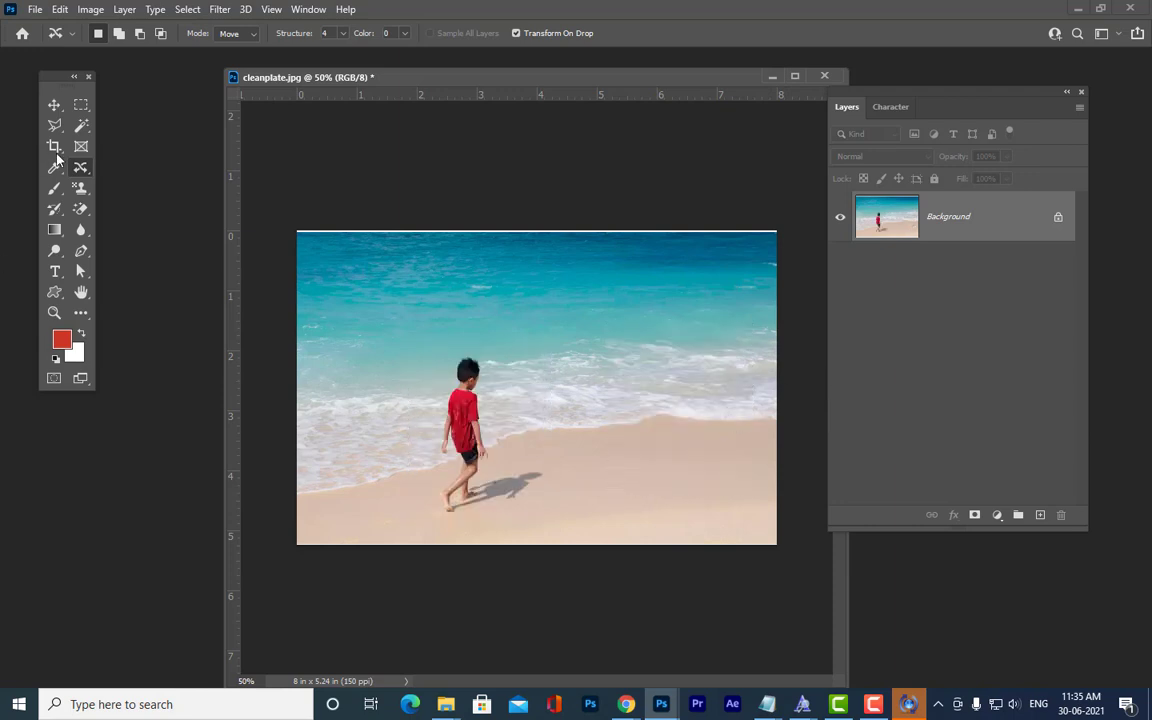
# Lasso the boy and his shadow, move them to the right side of the beach with Content-Aware Move, and deselect.
pyautogui.moveTo(55, 125); pyautogui.dragTo(100, 121)
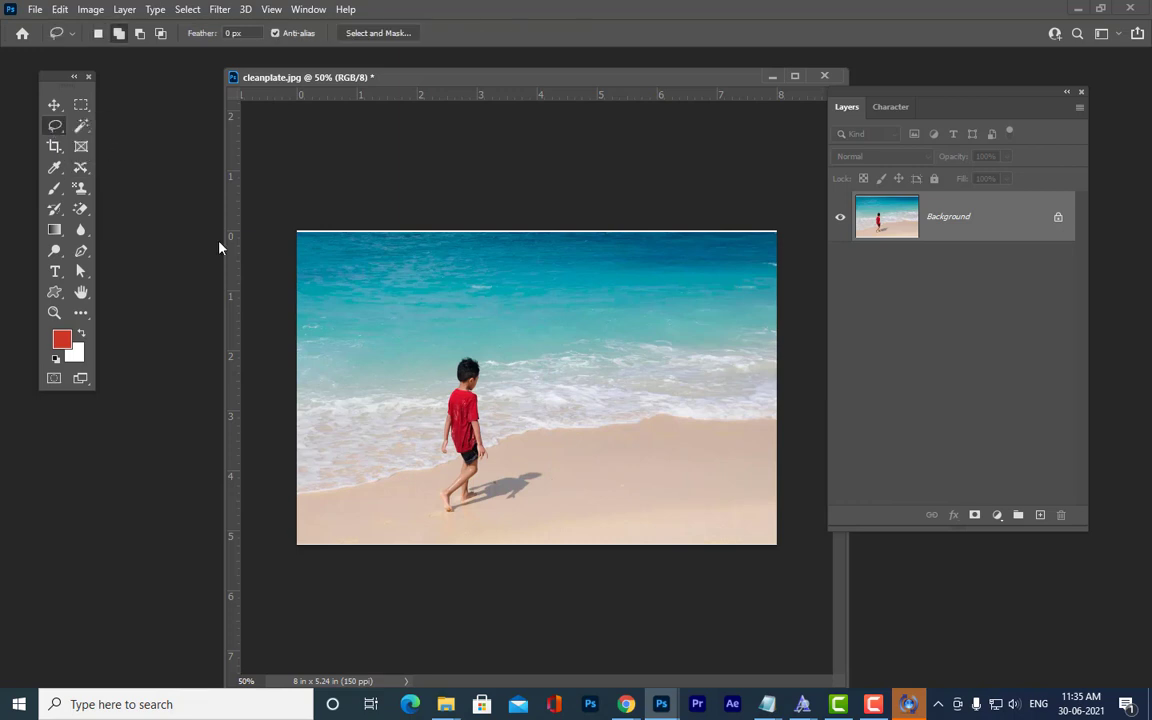
pyautogui.moveTo(410, 488)
pyautogui.mouseDown()
pyautogui.moveTo(430, 387)
pyautogui.moveTo(456, 346)
pyautogui.moveTo(479, 346)
pyautogui.moveTo(493, 363)
pyautogui.moveTo(494, 450)
pyautogui.mouseUp()
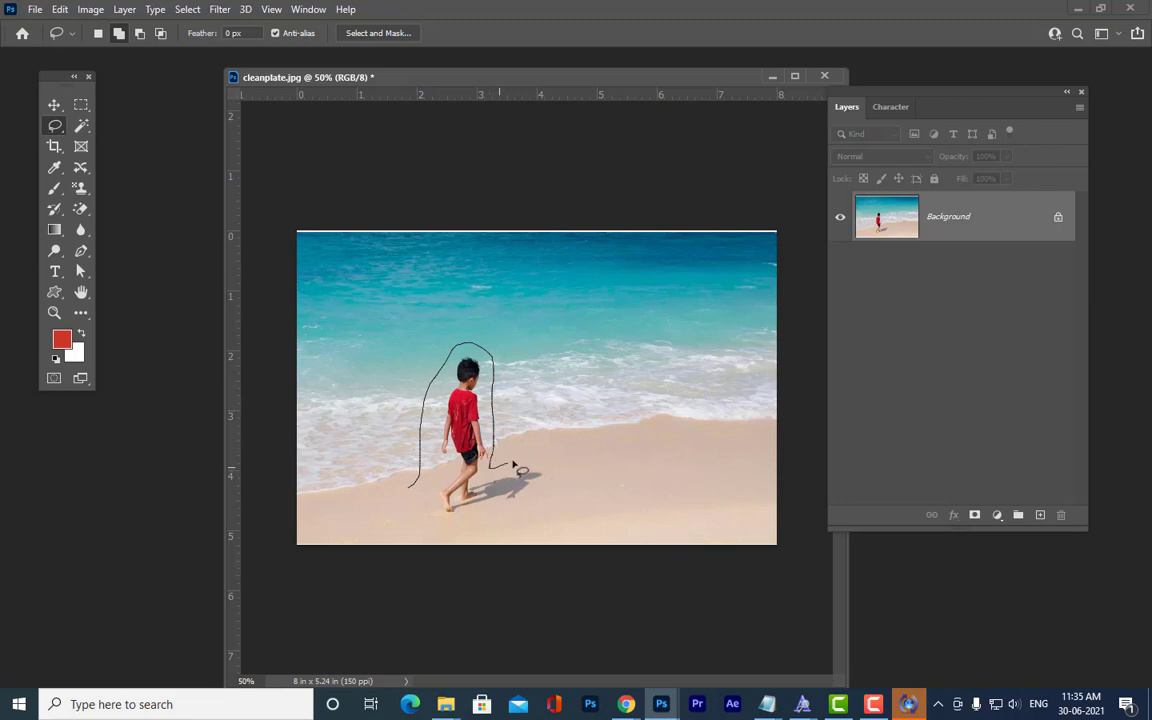
pyautogui.moveTo(561, 490)
pyautogui.mouseDown()
pyautogui.moveTo(459, 525)
pyautogui.moveTo(434, 525)
pyautogui.moveTo(411, 490)
pyautogui.mouseUp()
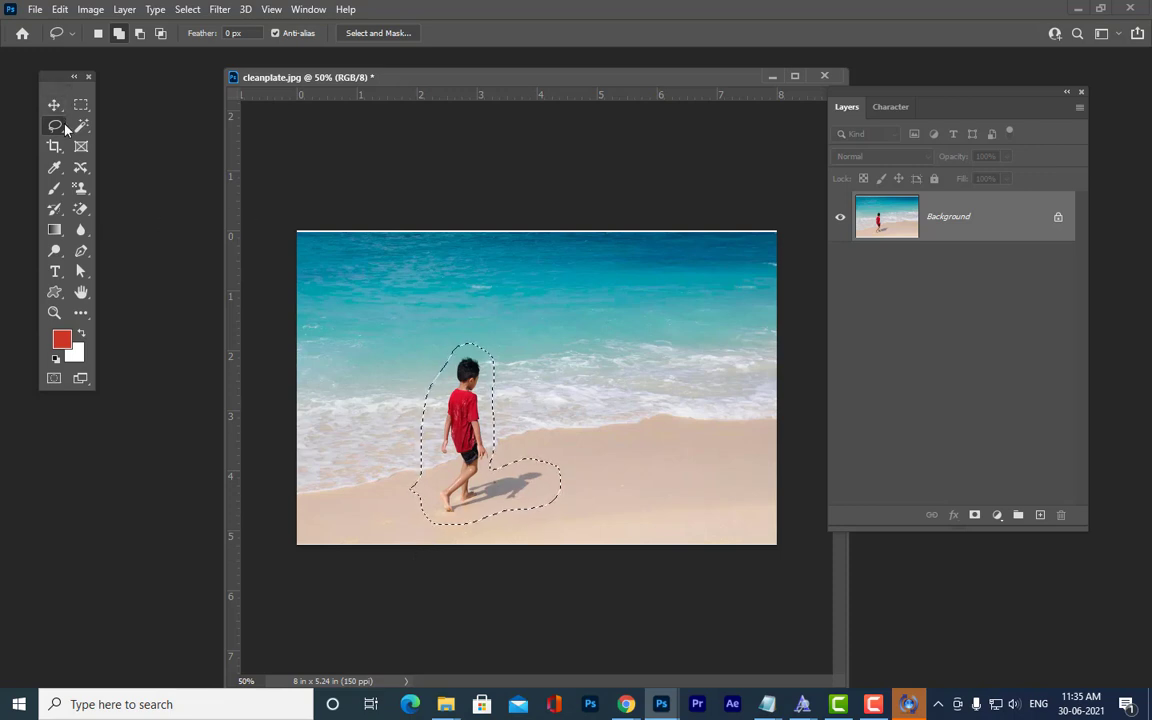
pyautogui.click(81, 167)
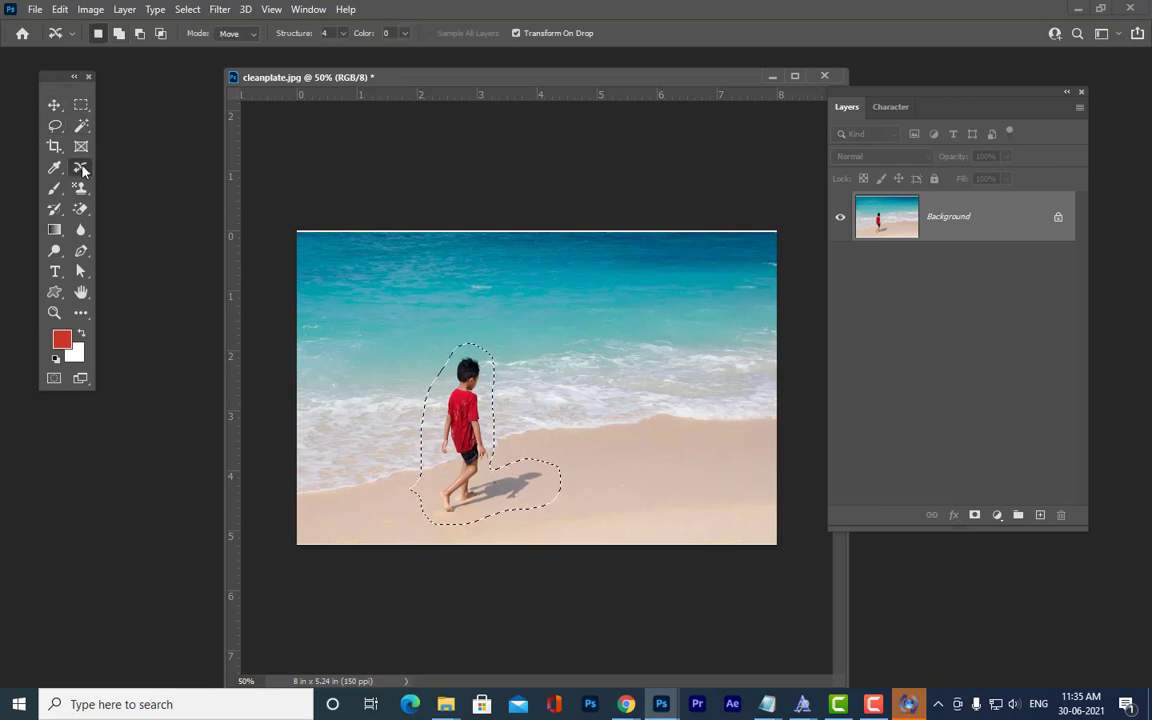
pyautogui.click(140, 220)
pyautogui.moveTo(463, 473); pyautogui.dragTo(664, 441)
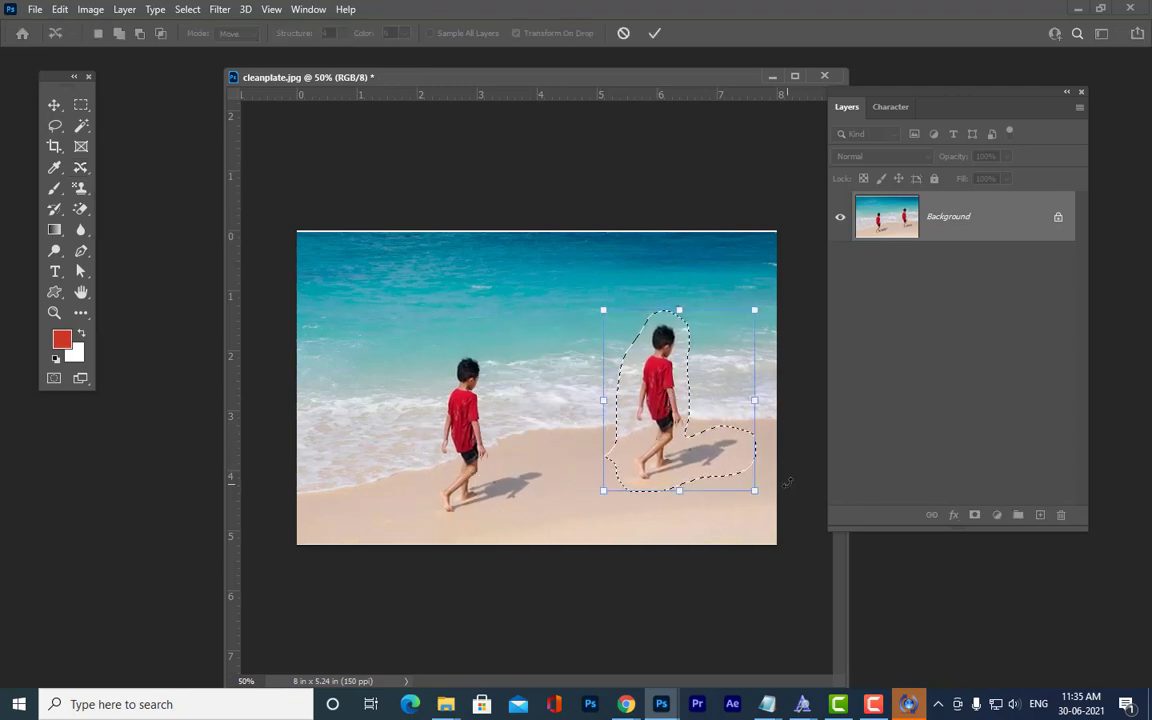
pyautogui.press('Return')
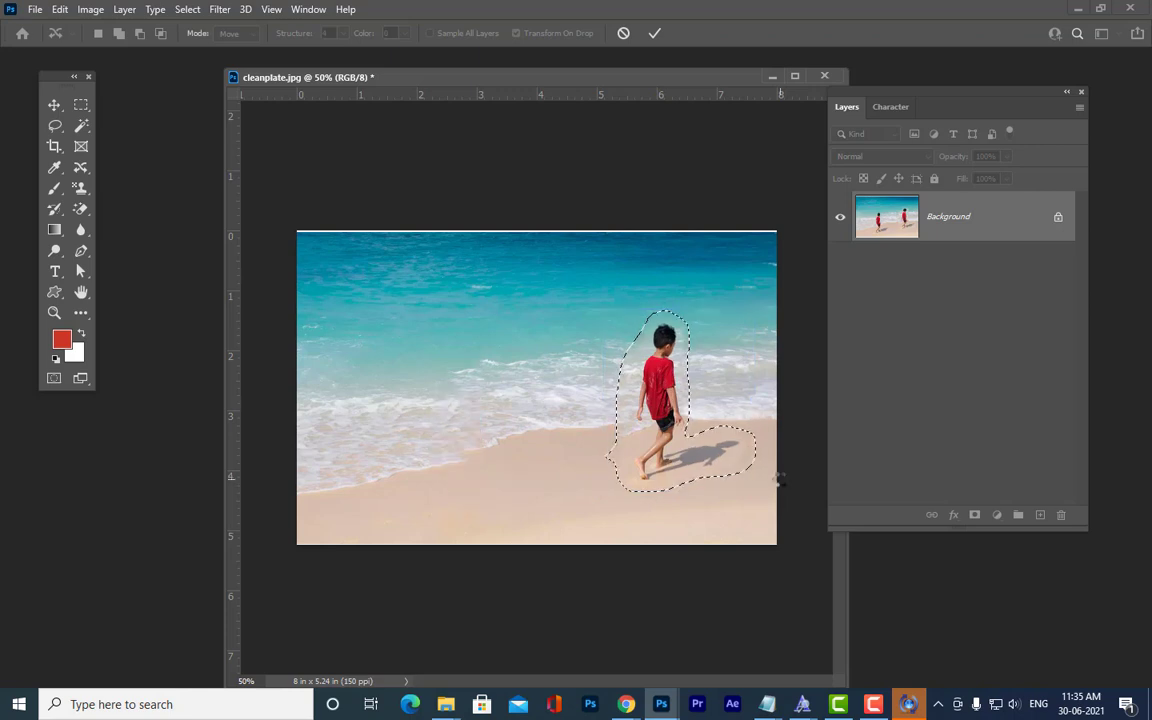
pyautogui.hotkey('ctrl', 'd')
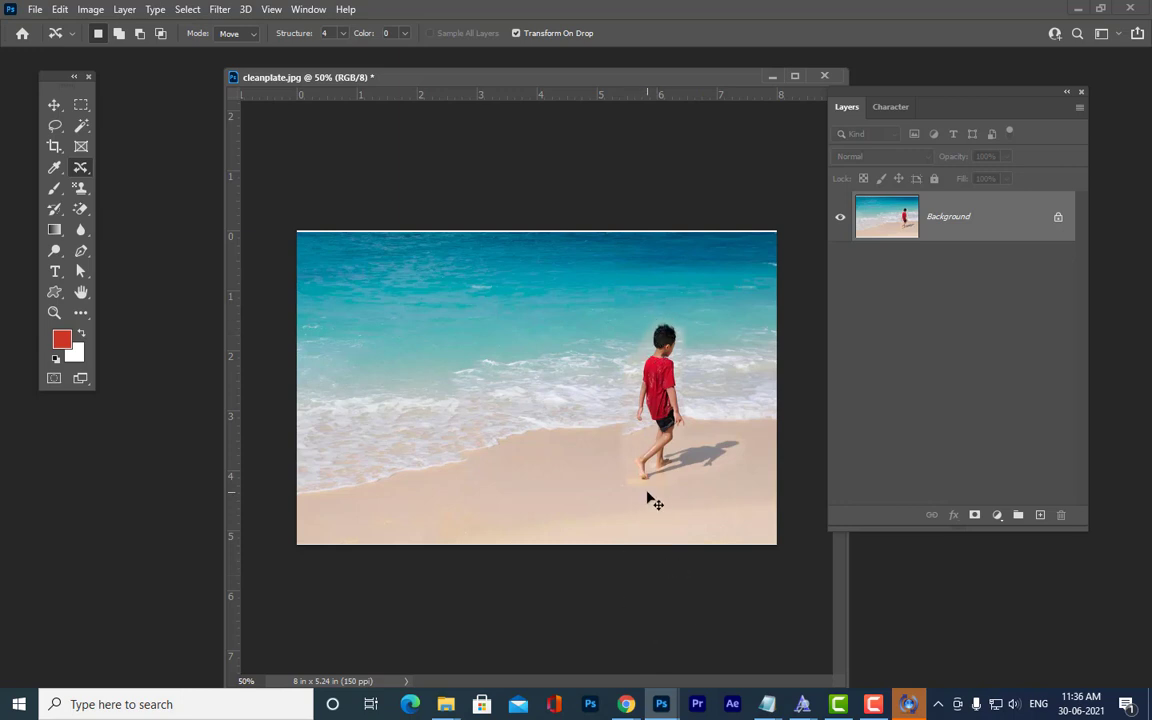
# Patch the pale halo around the moved boy's head with clean water from beside it, using the Patch tool.
pyautogui.hotkey('ctrl', '+')
pyautogui.hotkey('ctrl', '+')
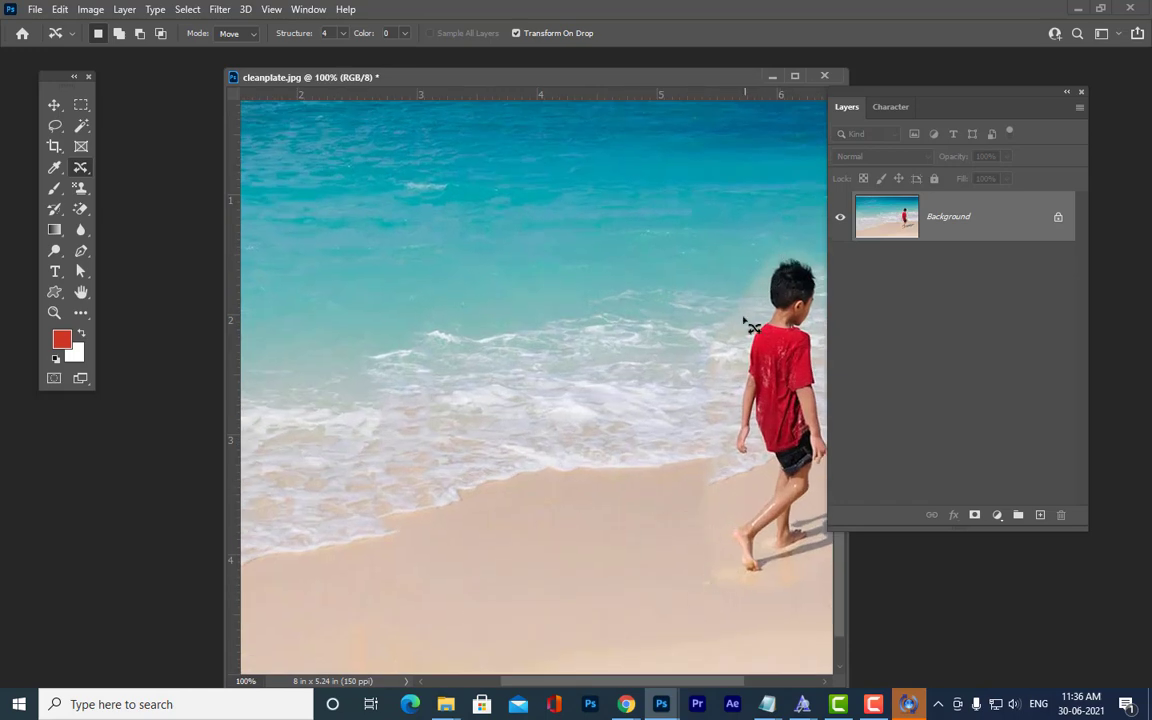
pyautogui.press('space')
pyautogui.moveTo(697, 352); pyautogui.dragTo(479, 460)
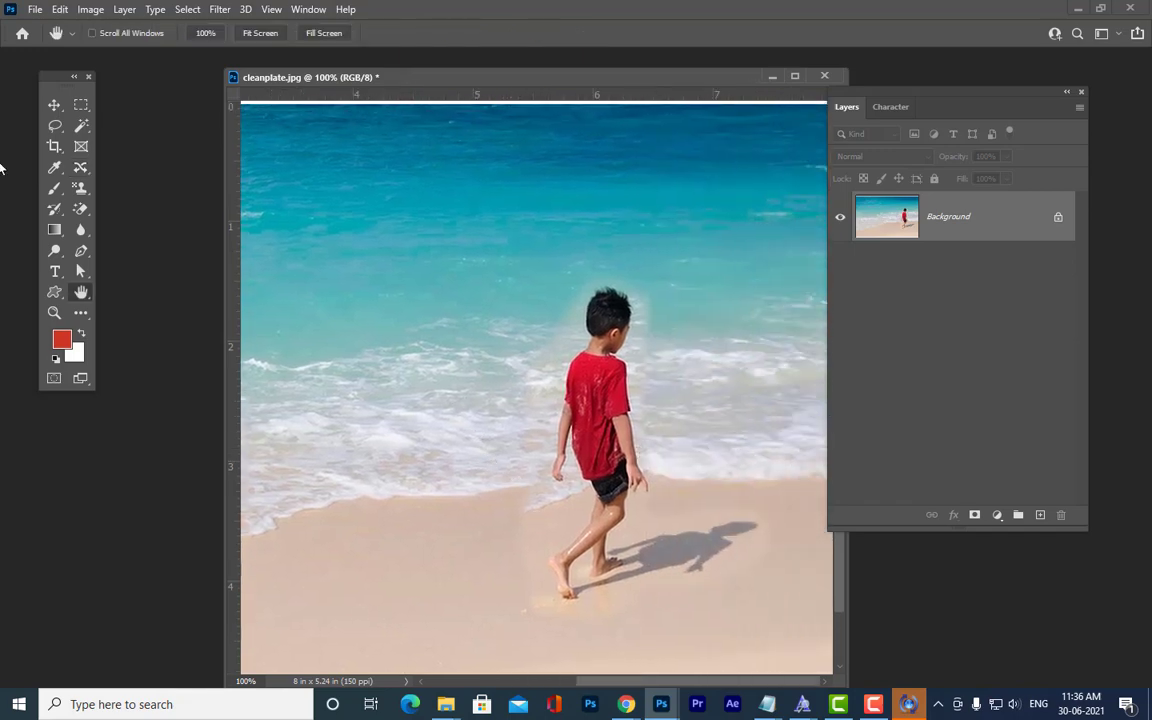
pyautogui.moveTo(82, 166); pyautogui.dragTo(140, 204)
pyautogui.moveTo(557, 266)
pyautogui.mouseDown()
pyautogui.moveTo(589, 257)
pyautogui.moveTo(586, 321)
pyautogui.moveTo(560, 368)
pyautogui.moveTo(522, 342)
pyautogui.moveTo(543, 322)
pyautogui.moveTo(501, 296)
pyautogui.mouseUp()
pyautogui.click(766, 328)
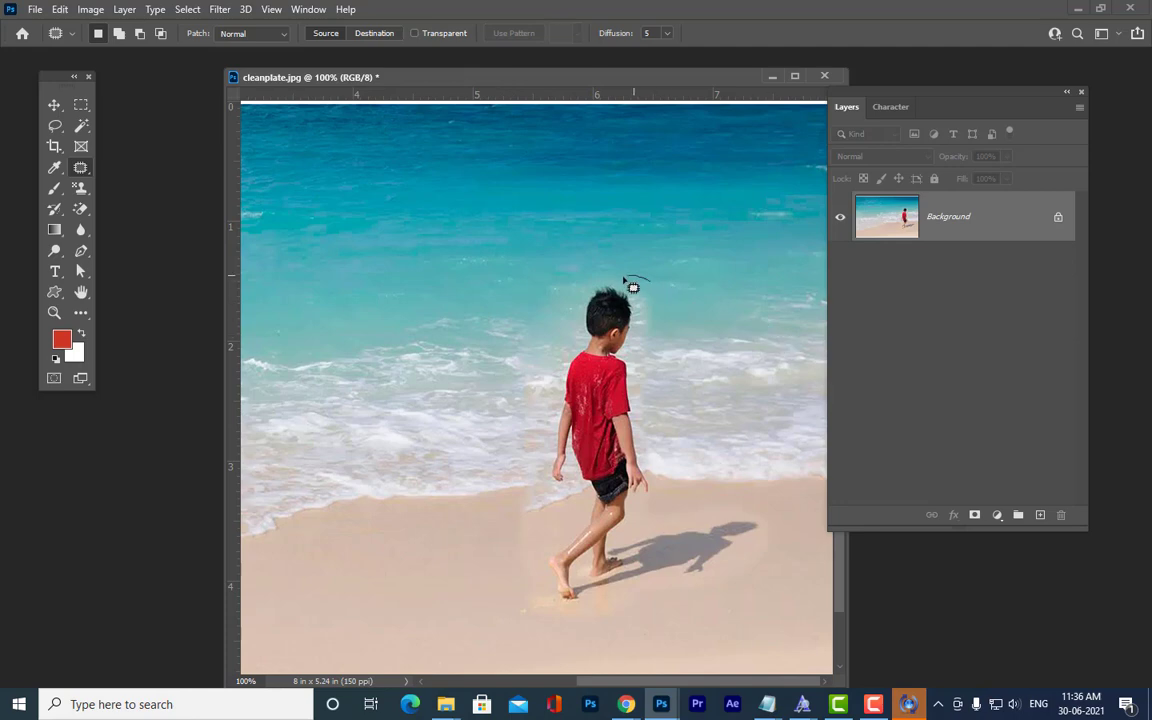
pyautogui.moveTo(624, 281)
pyautogui.mouseDown()
pyautogui.moveTo(631, 344)
pyautogui.moveTo(648, 355)
pyautogui.moveTo(642, 280)
pyautogui.moveTo(634, 351)
pyautogui.moveTo(653, 361)
pyautogui.moveTo(681, 318)
pyautogui.mouseUp()
pyautogui.click(697, 303)
# Switch to Chrome and search Google Images in a new tab for "flower vase window".
pyautogui.click(624, 703)
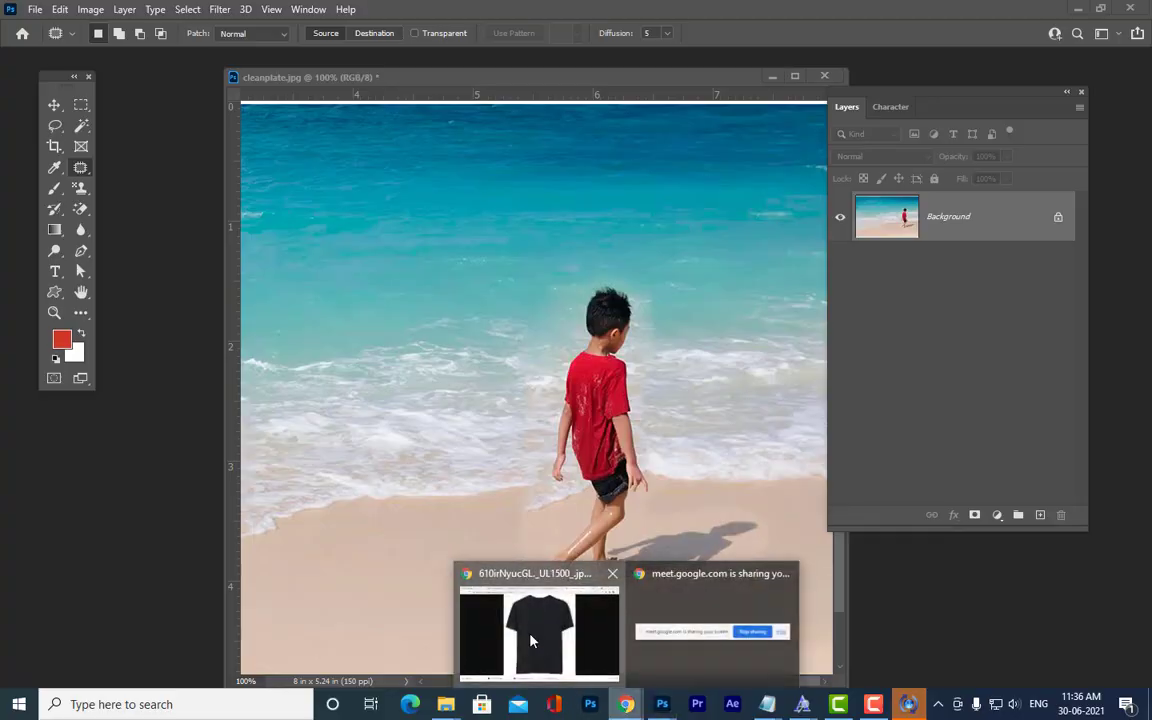
pyautogui.click(476, 570)
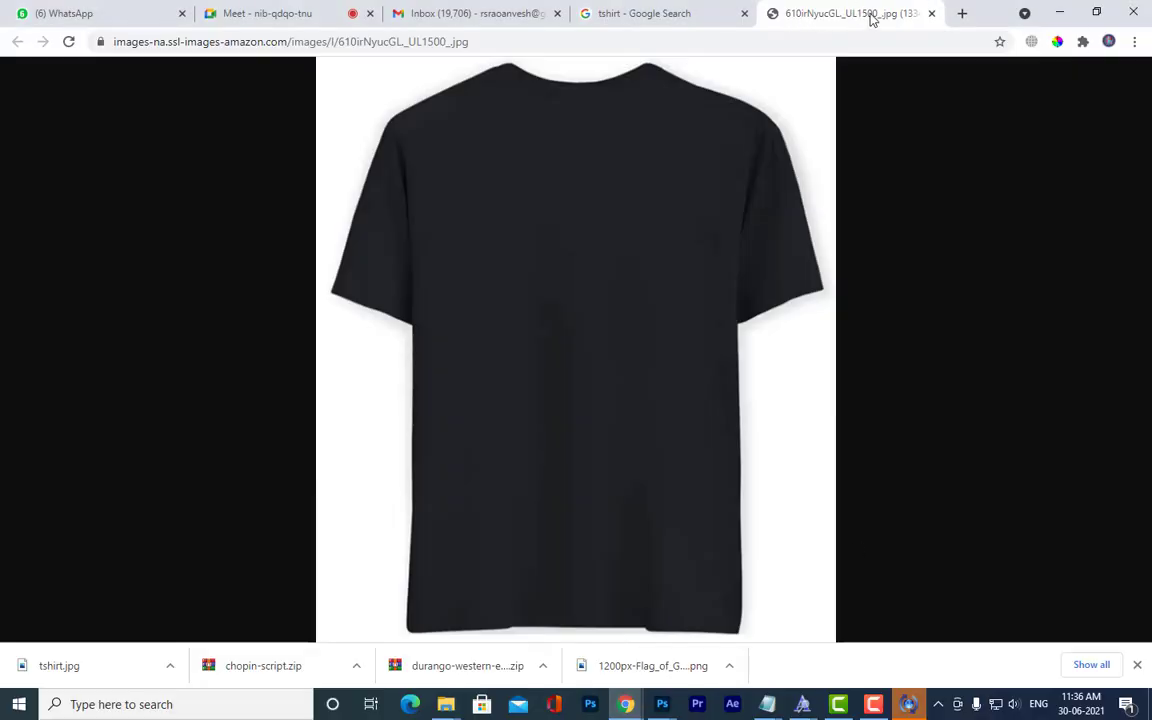
pyautogui.click(960, 13)
pyautogui.click(1040, 108)
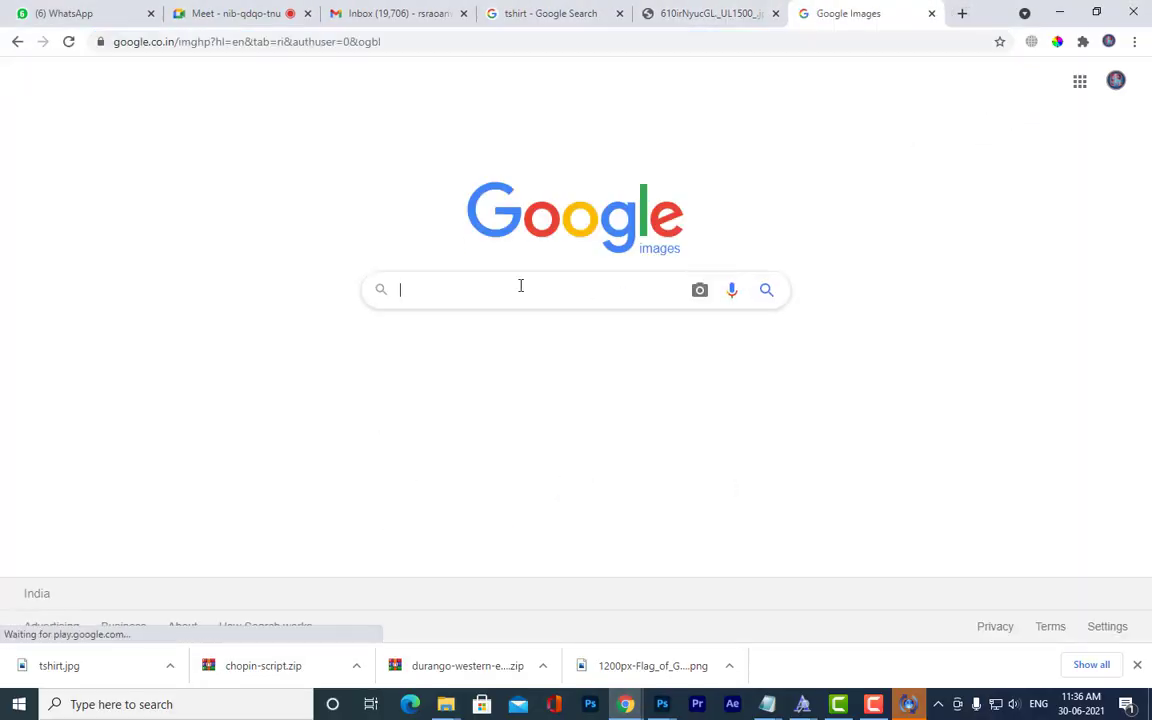
pyautogui.write('flower')
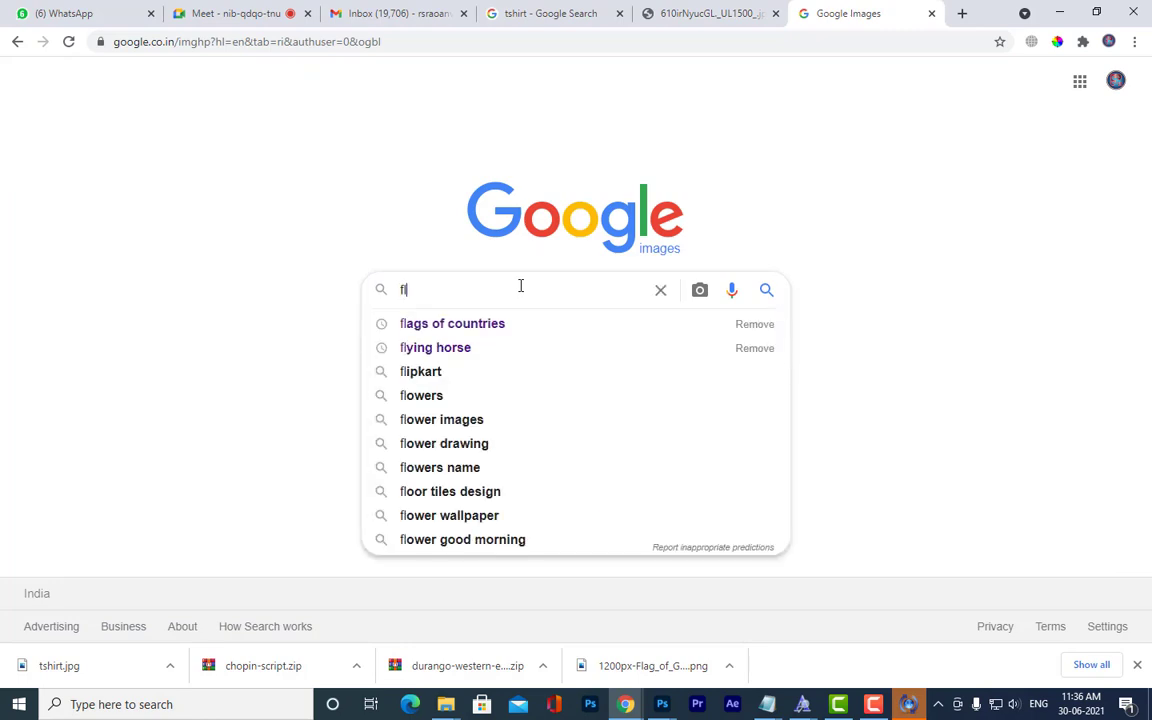
pyautogui.write('va')
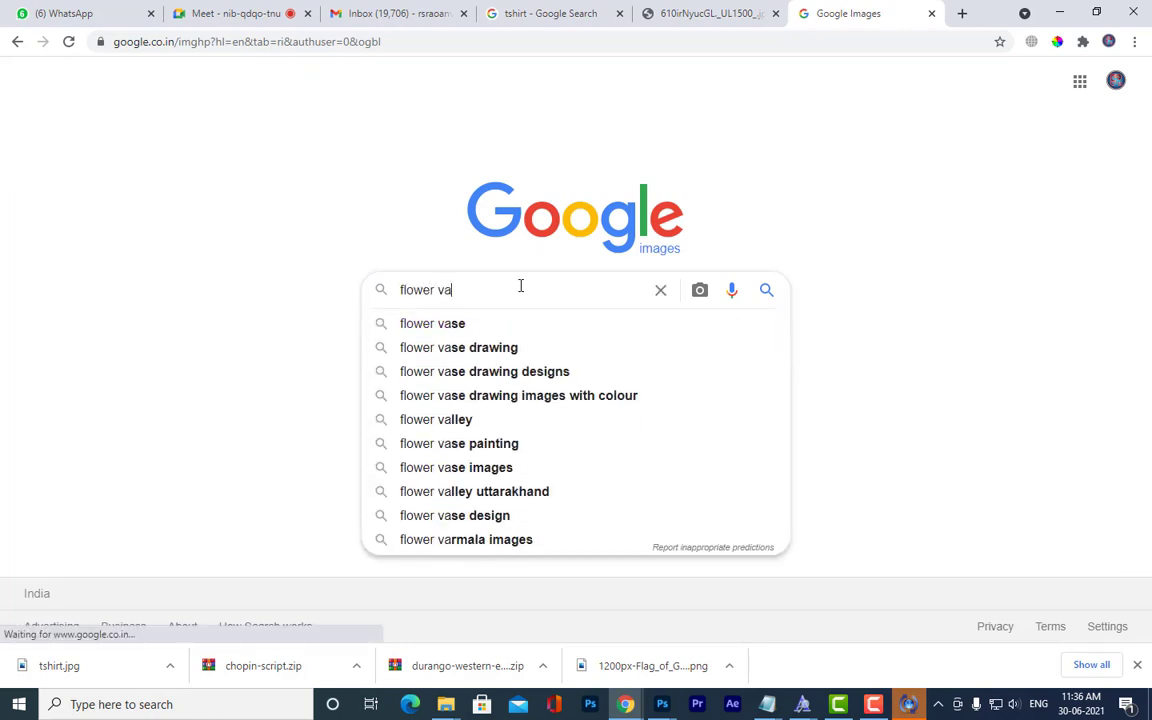
pyautogui.write('se window')
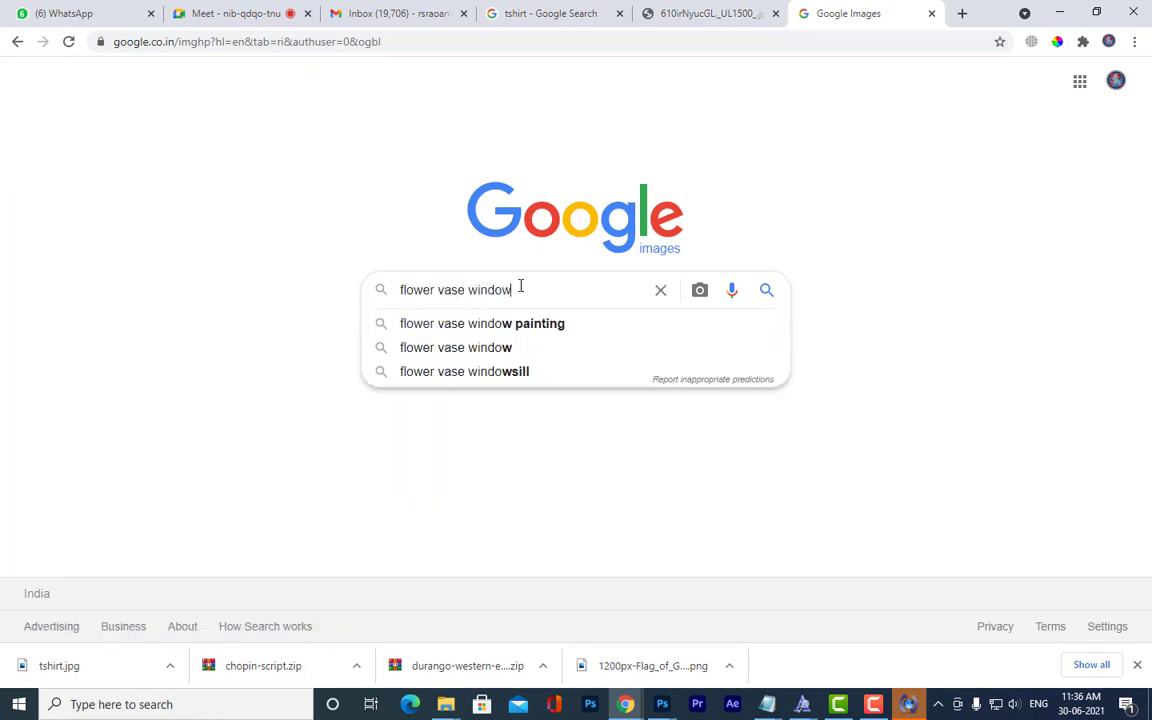
pyautogui.press('Return')
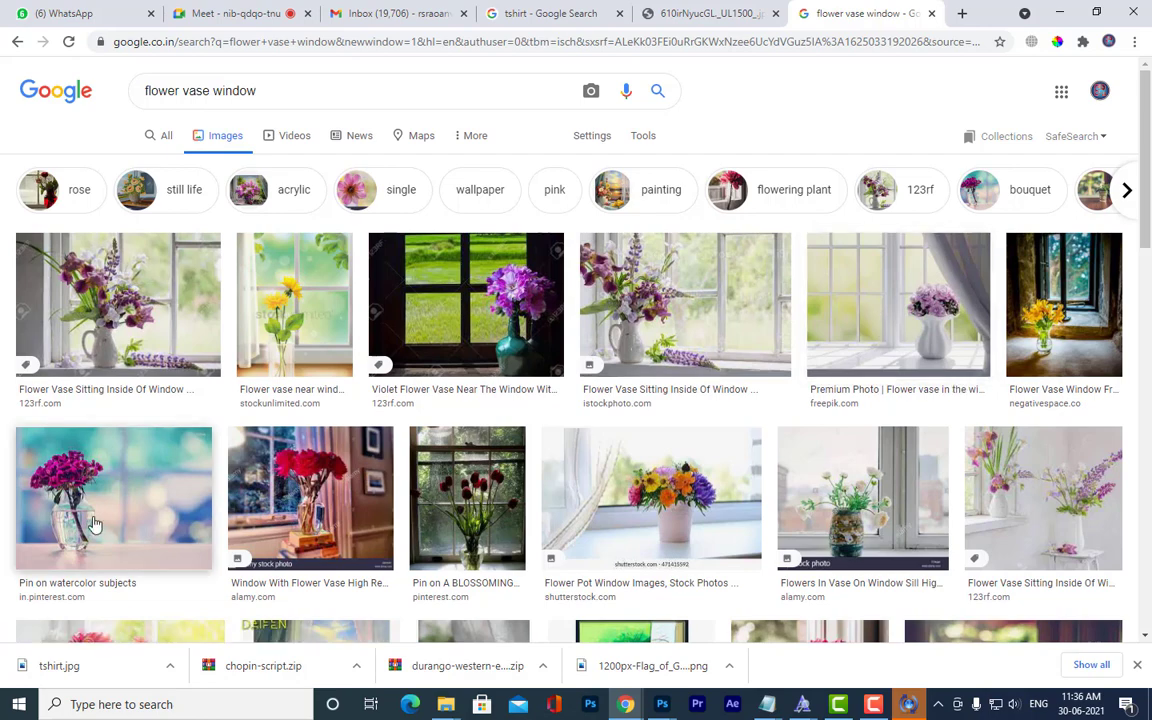
# Preview the "Pin on watercolor subjects" picture, check its related images for a suitable vase photo, and close the preview.
pyautogui.click(123, 496)
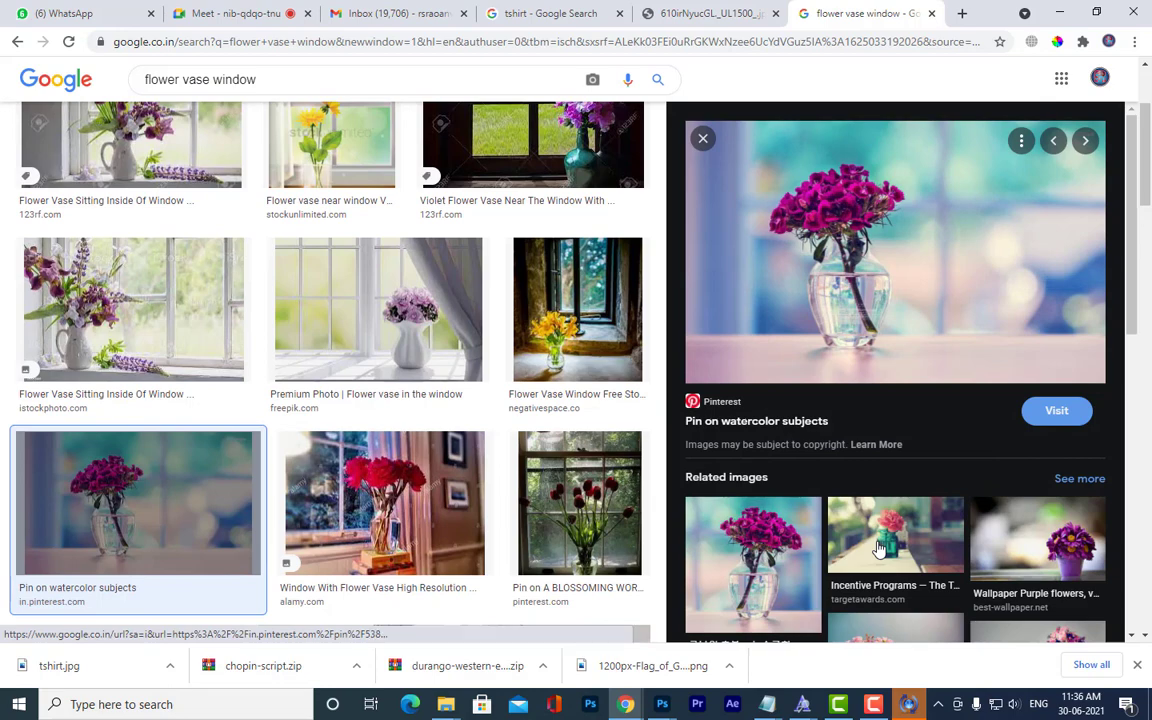
pyautogui.scroll(-5, 909, 493)
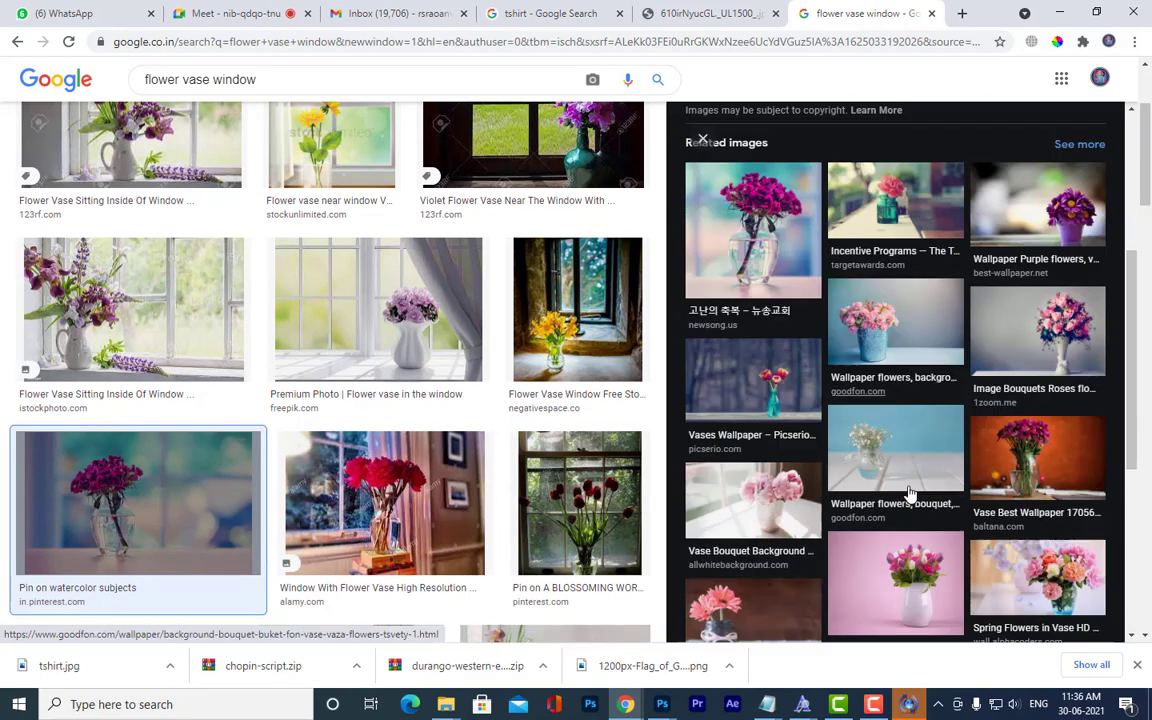
pyautogui.scroll(-3, 480, 514)
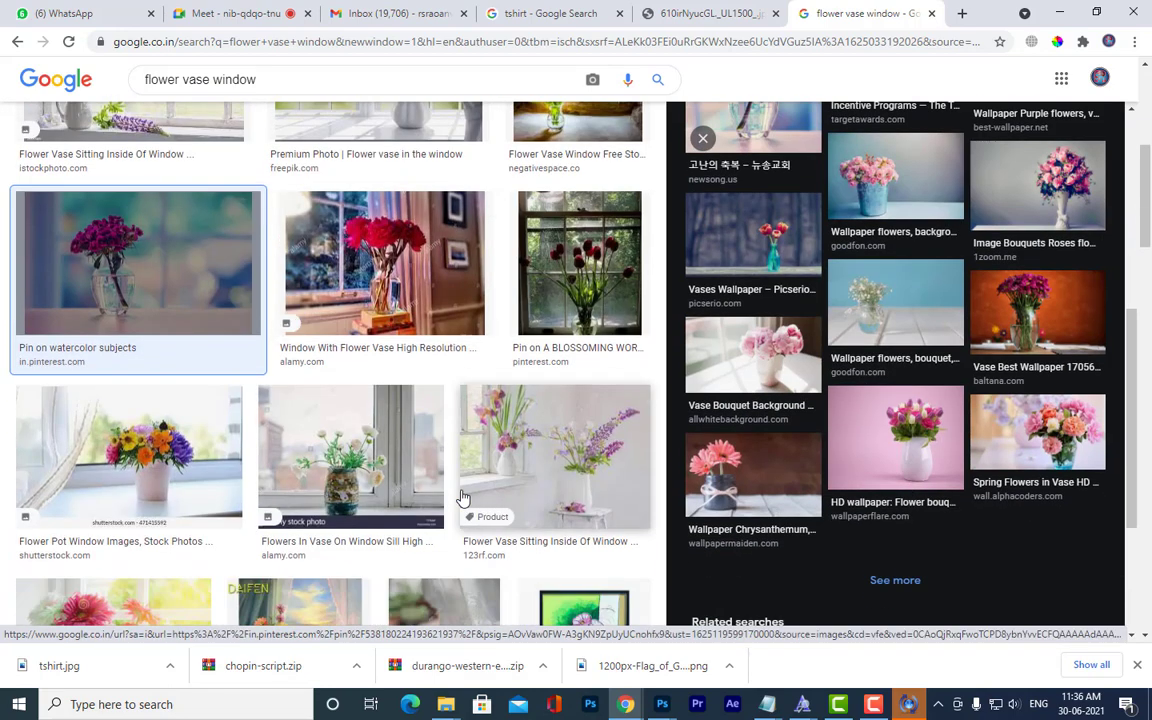
pyautogui.scroll(-2, 463, 497)
pyautogui.scroll(6, 579, 432)
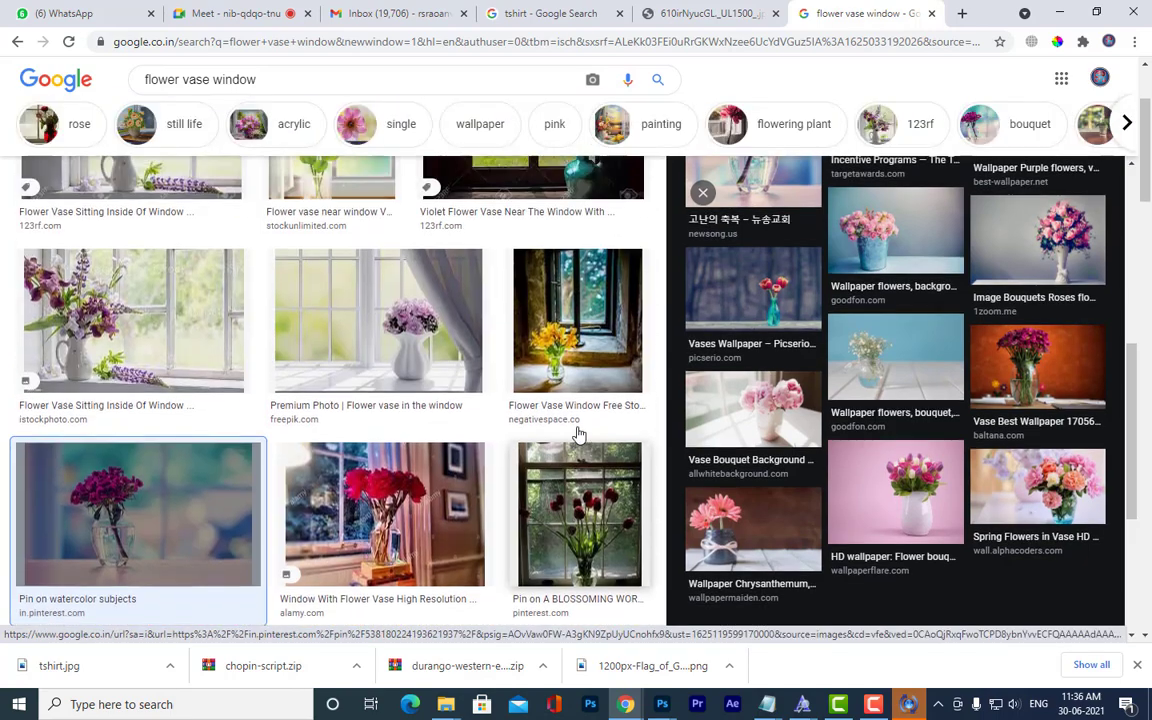
pyautogui.click(704, 265)
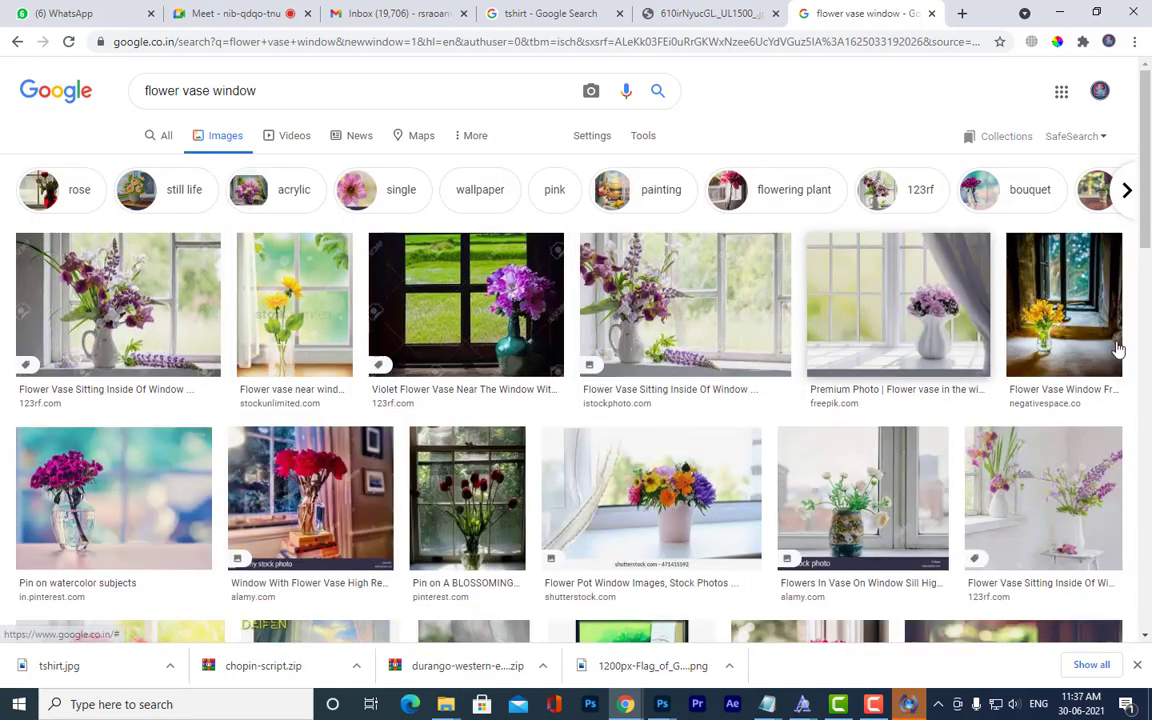
# Look through the flower vase image results for a photo of a vase standing in front of a window.
pyautogui.scroll(-2, 576, 400)
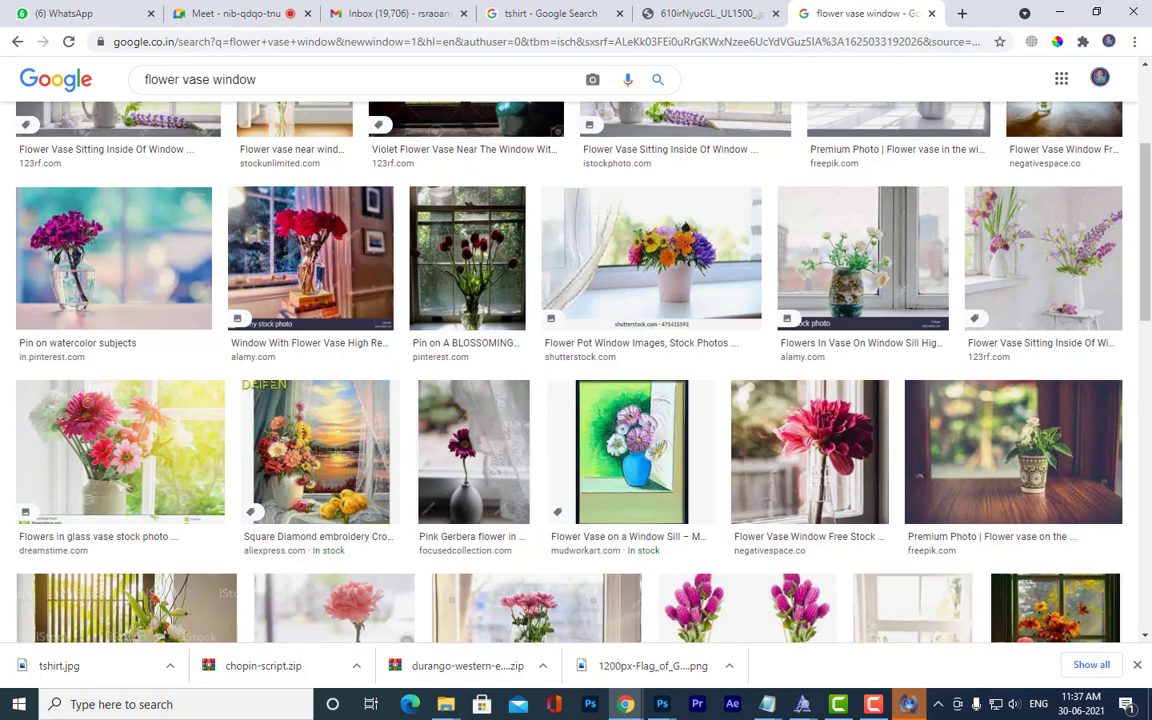
pyautogui.scroll(-2, 576, 370)
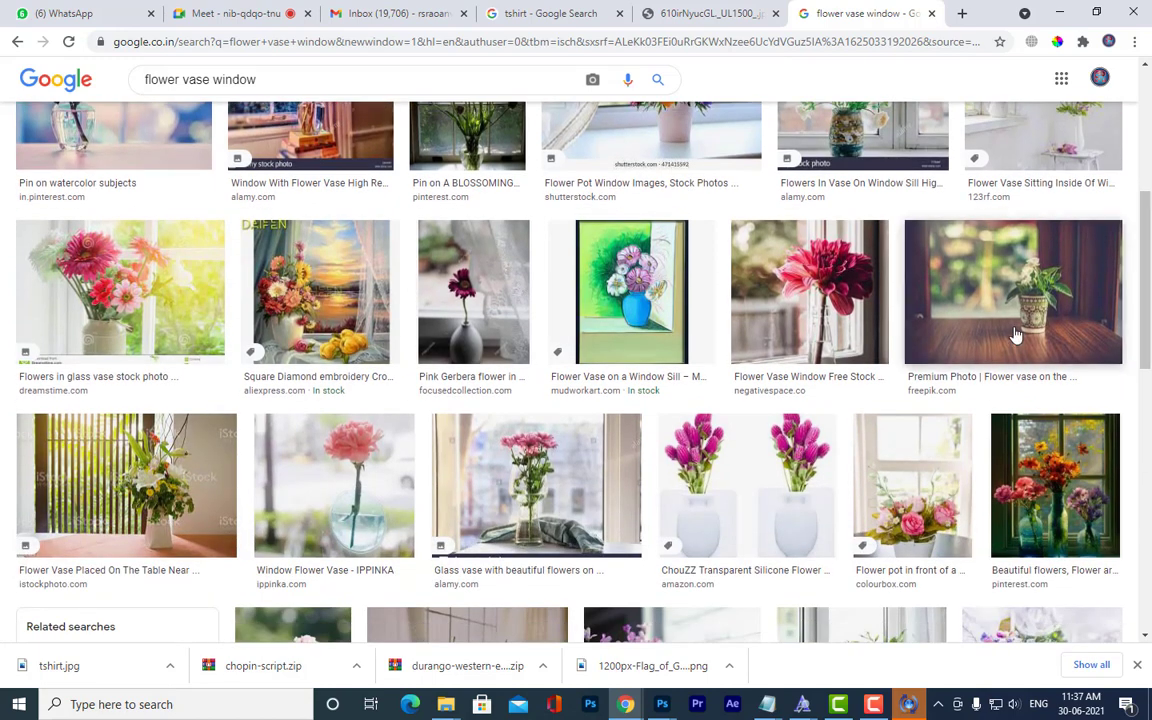
pyautogui.scroll(-2, 1013, 329)
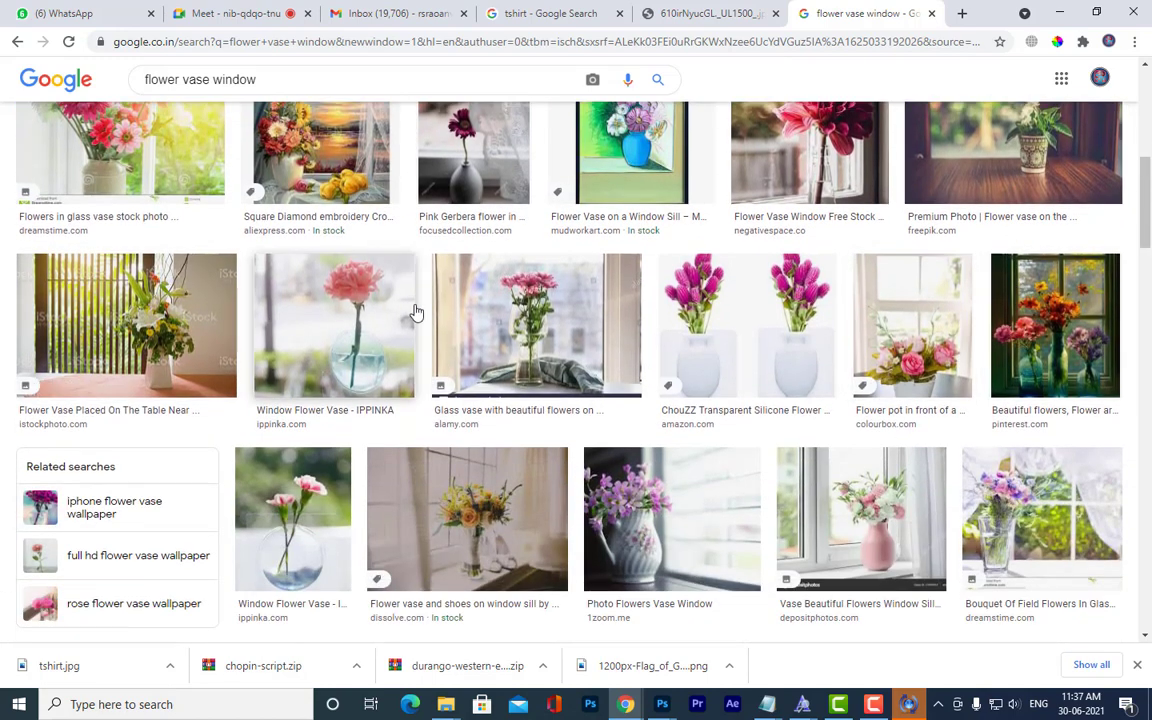
pyautogui.scroll(-4, 427, 311)
pyautogui.scroll(-2, 436, 311)
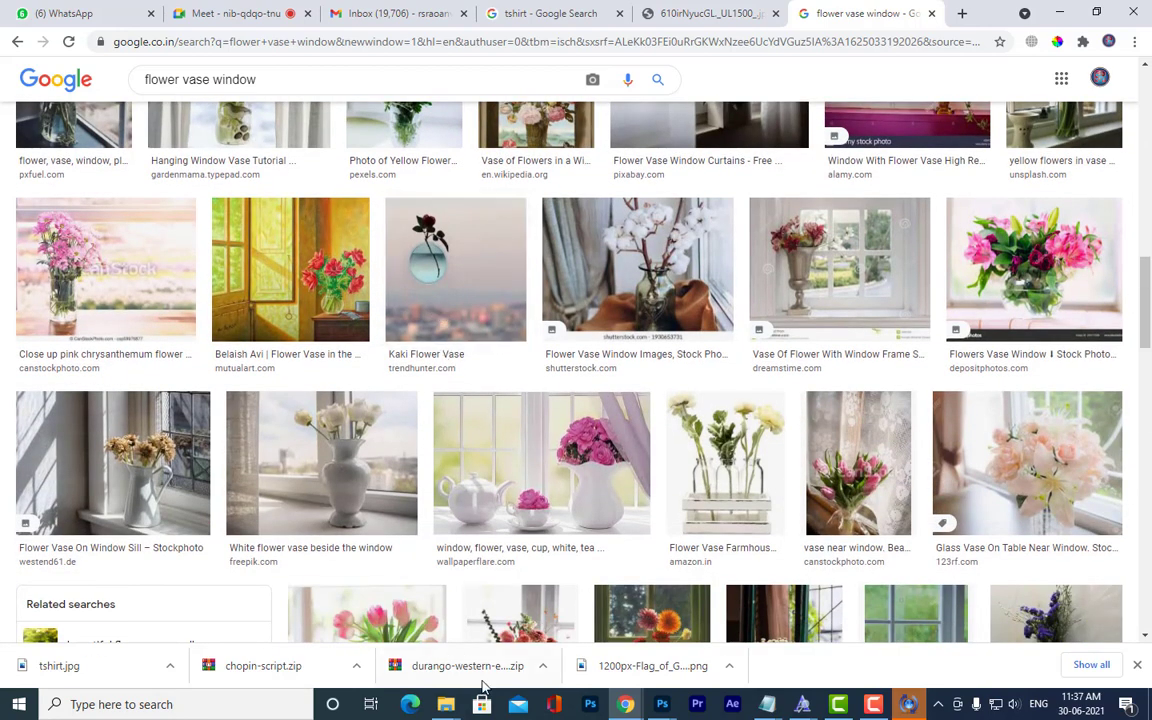
pyautogui.scroll(-2, 429, 500)
pyautogui.scroll(-3, 429, 500)
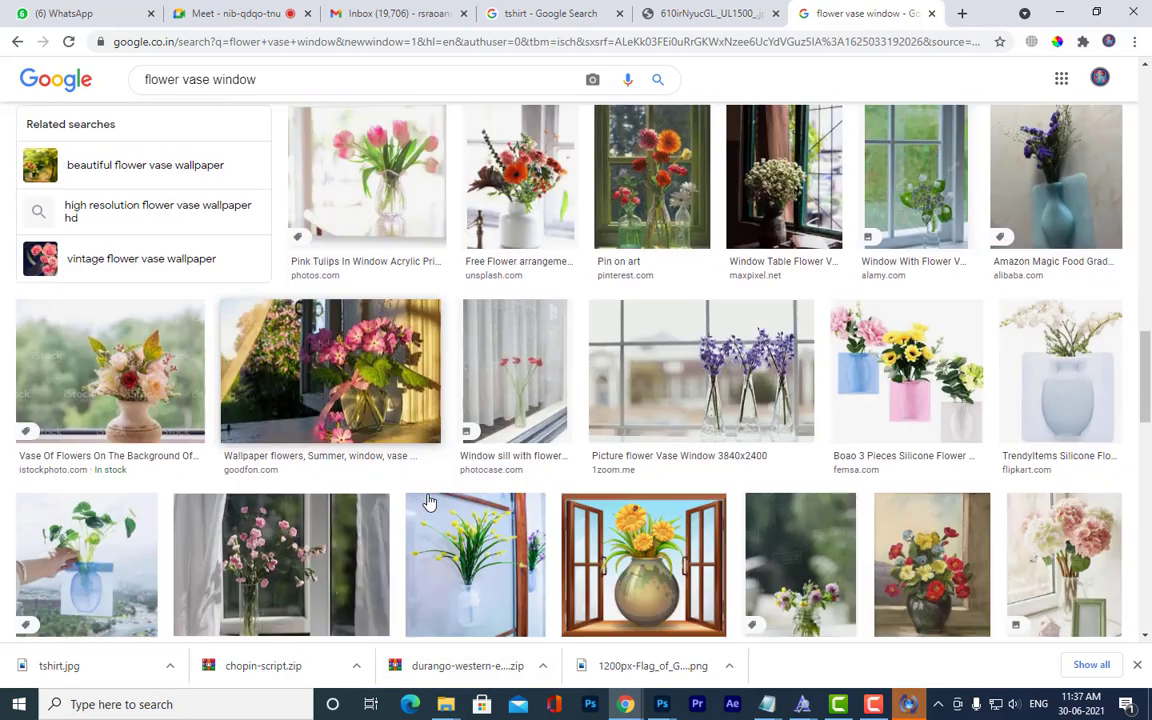
pyautogui.scroll(-3, 429, 500)
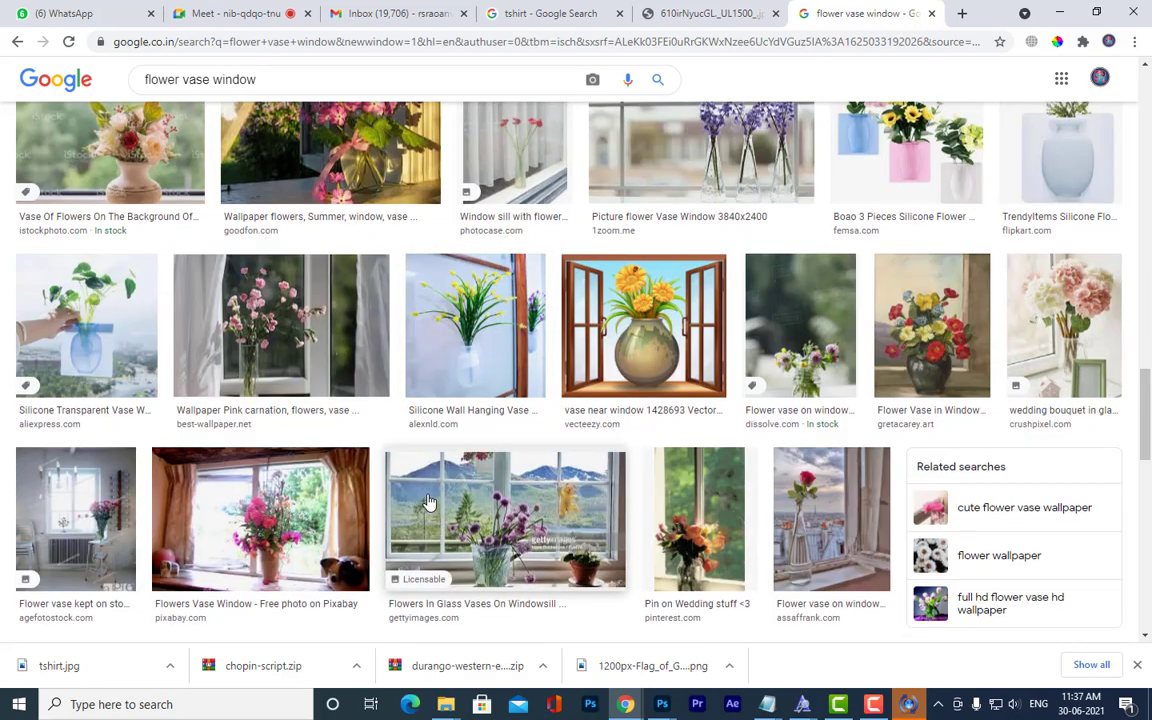
pyautogui.scroll(-8, 429, 500)
pyautogui.scroll(15, 429, 500)
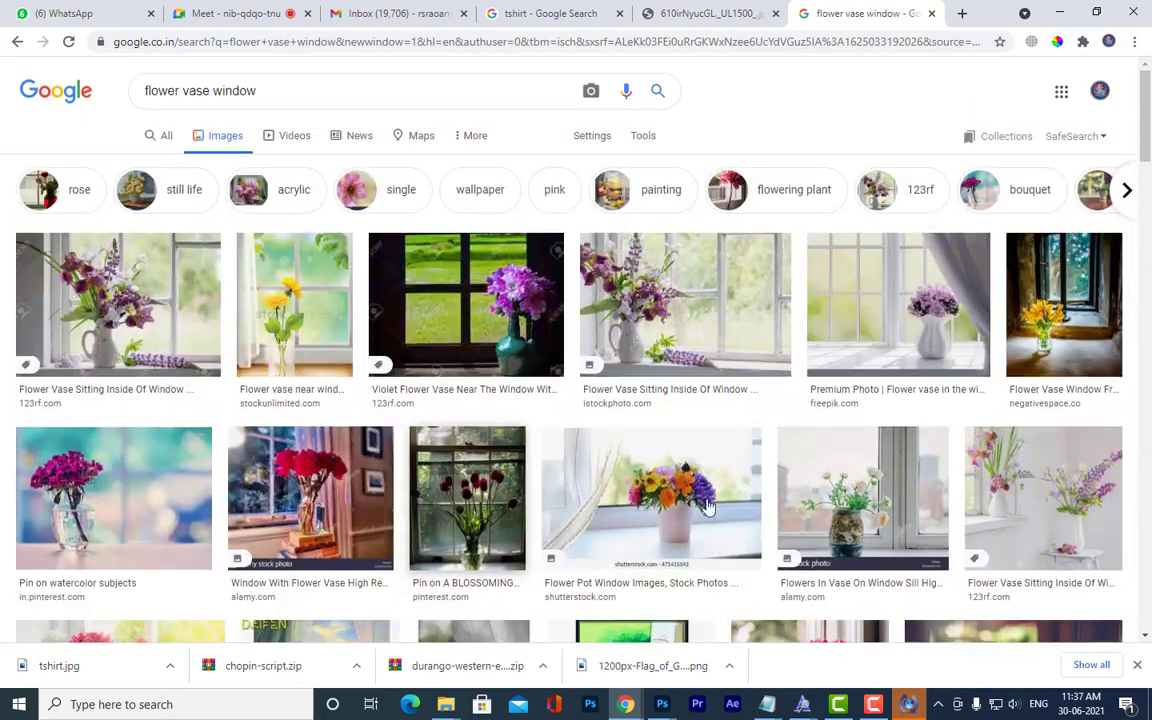
# Preview the Freepik "Flower vase in the window" photo and choose the pataplay.com "Flowers in the window" picture from its related images.
pyautogui.click(856, 368)
pyautogui.scroll(-3, 862, 368)
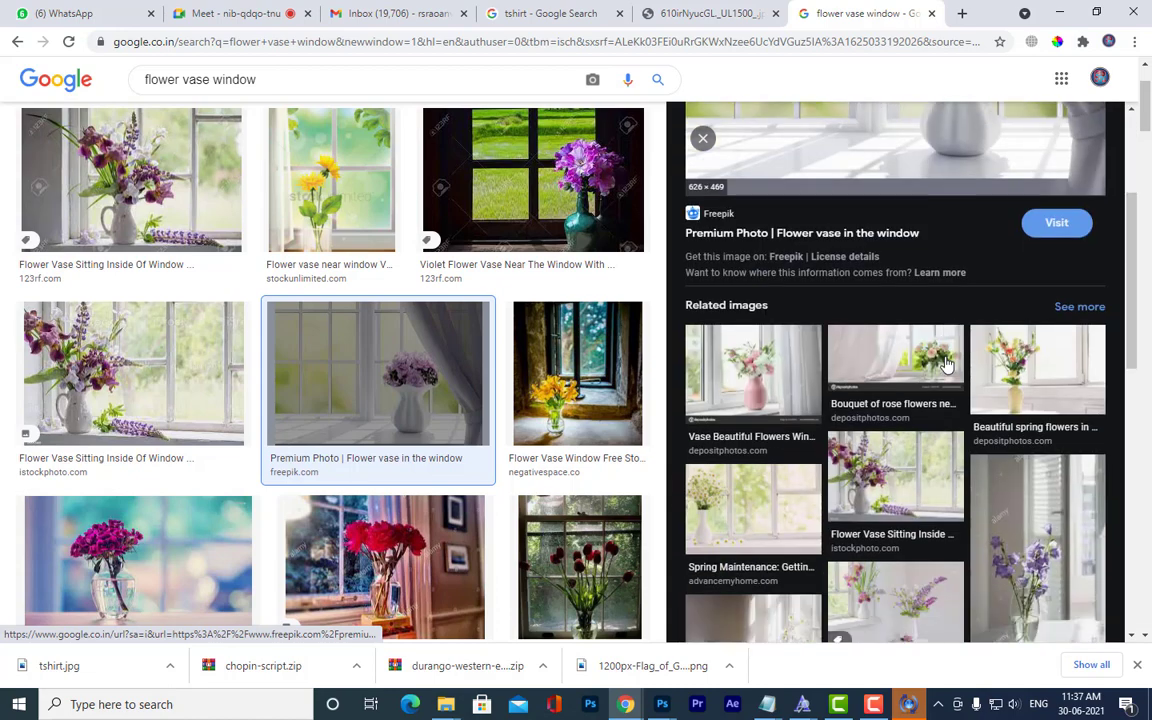
pyautogui.scroll(-3, 946, 365)
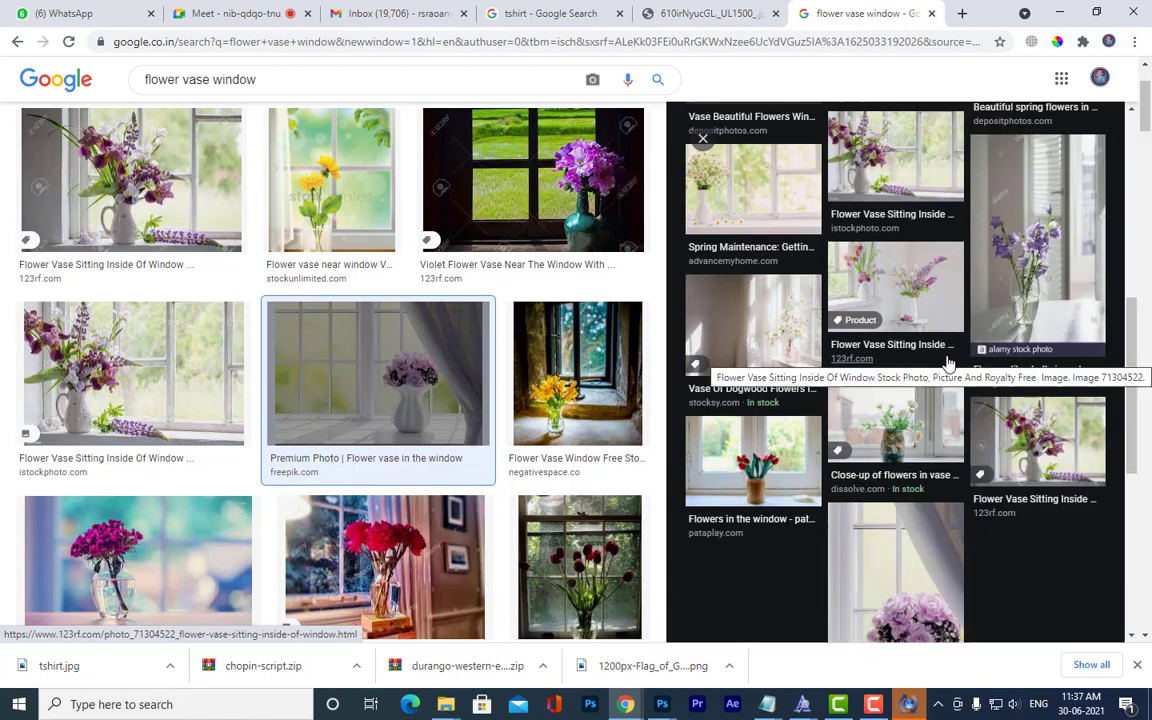
pyautogui.scroll(-3, 946, 365)
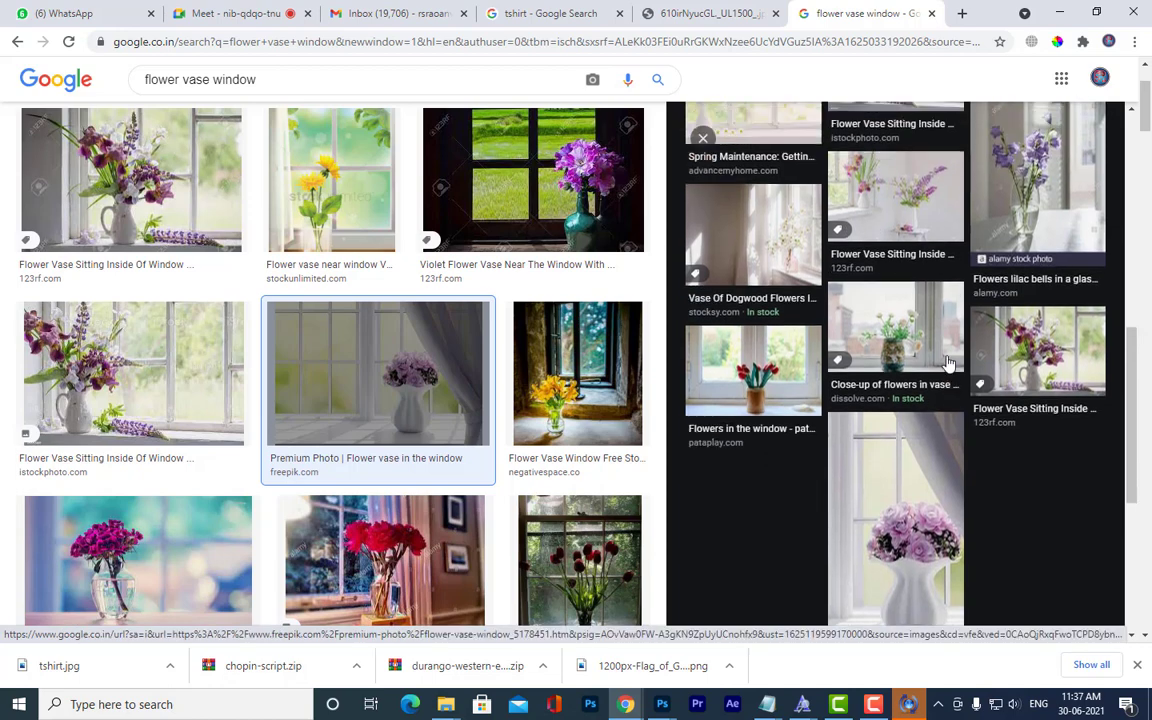
pyautogui.click(752, 390)
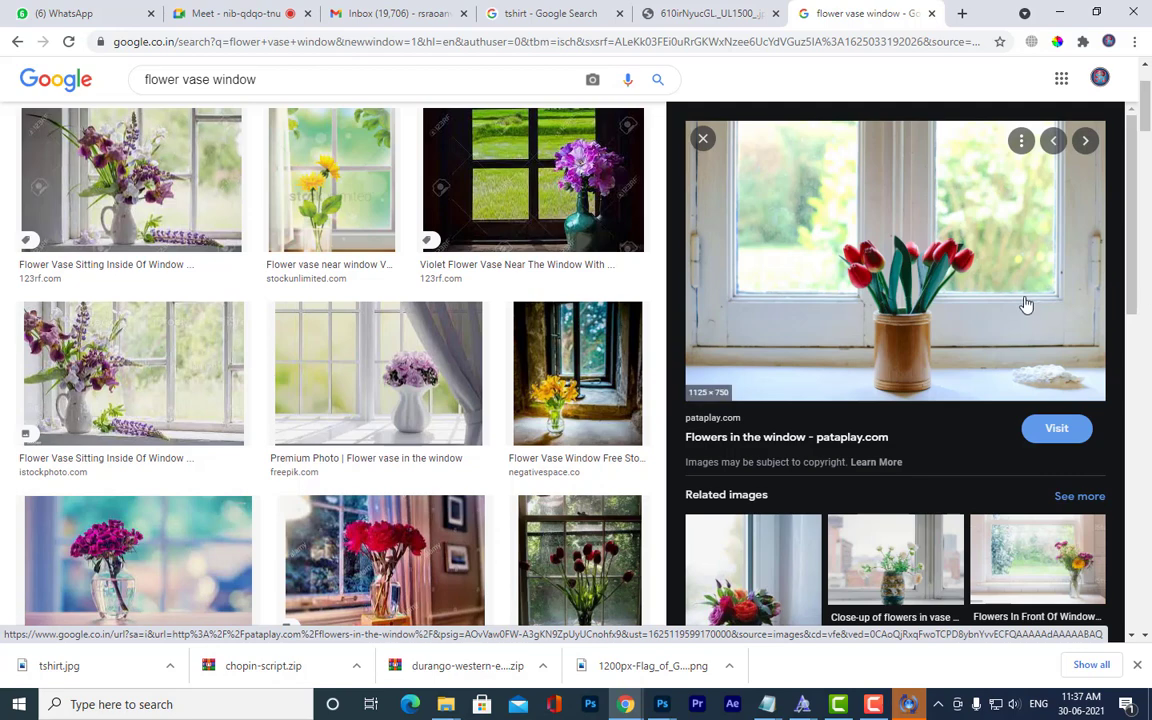
pyautogui.scroll(-3, 1025, 303)
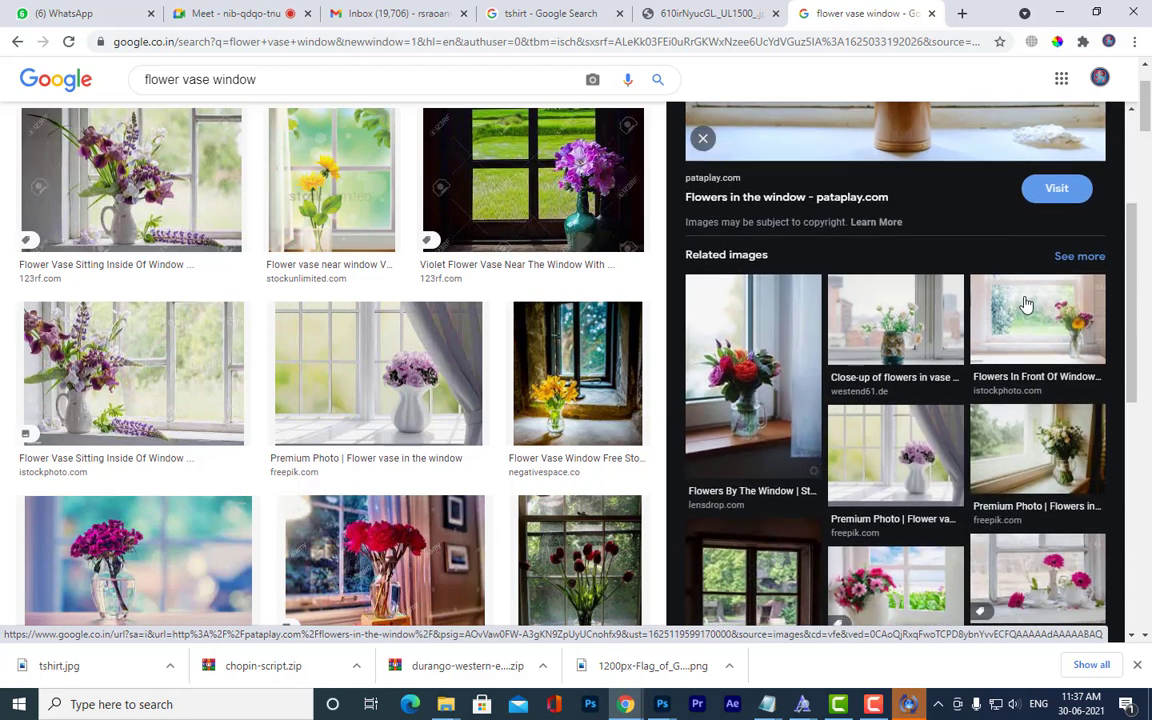
pyautogui.scroll(3, 1025, 302)
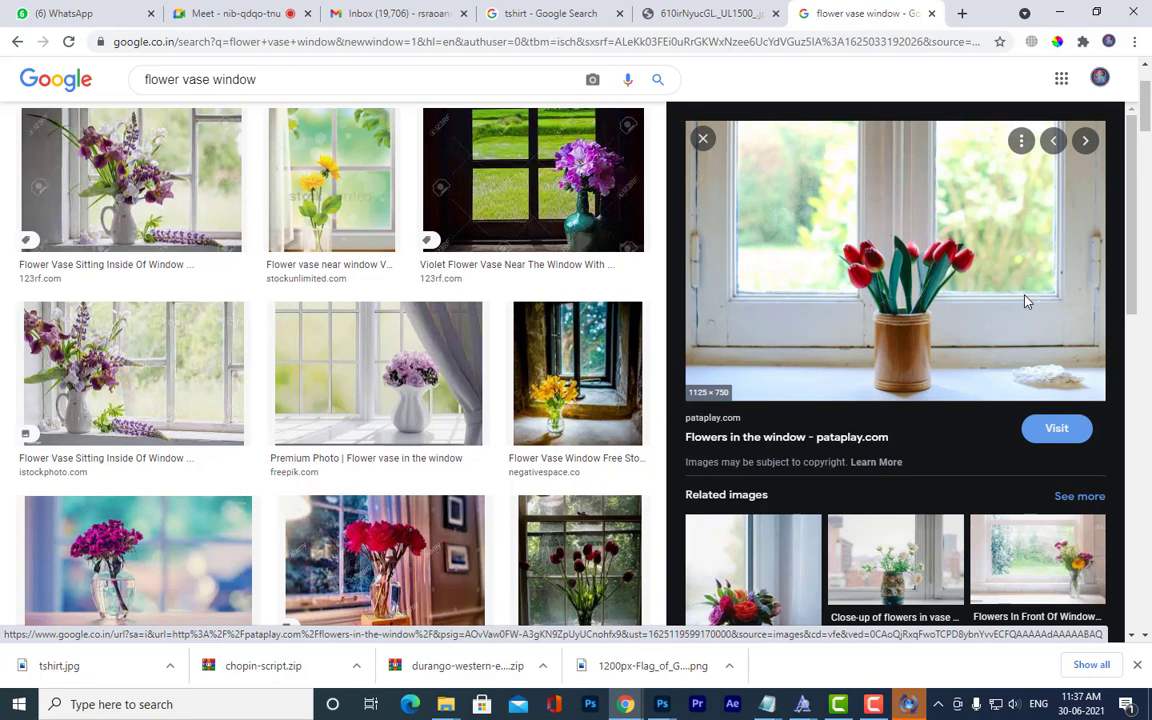
# Try to save the red tulips picture to the Desktop as flowers_in_the_window2, and discard the download.
pyautogui.rightClick(905, 241)
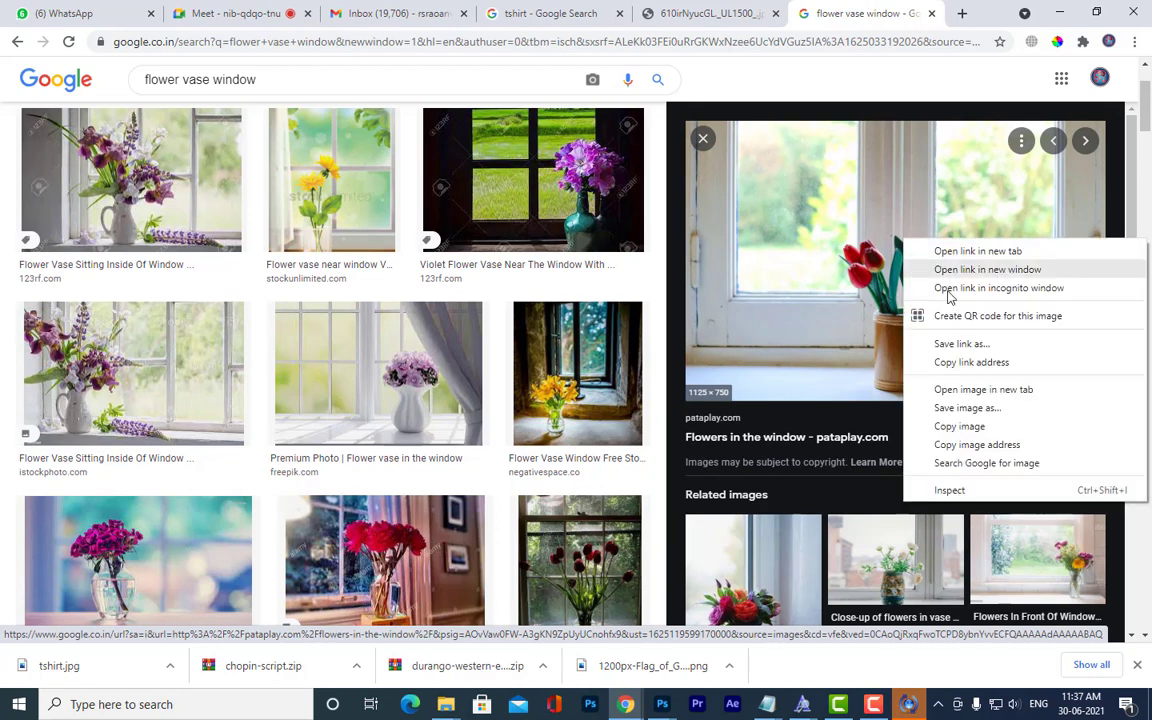
pyautogui.click(968, 408)
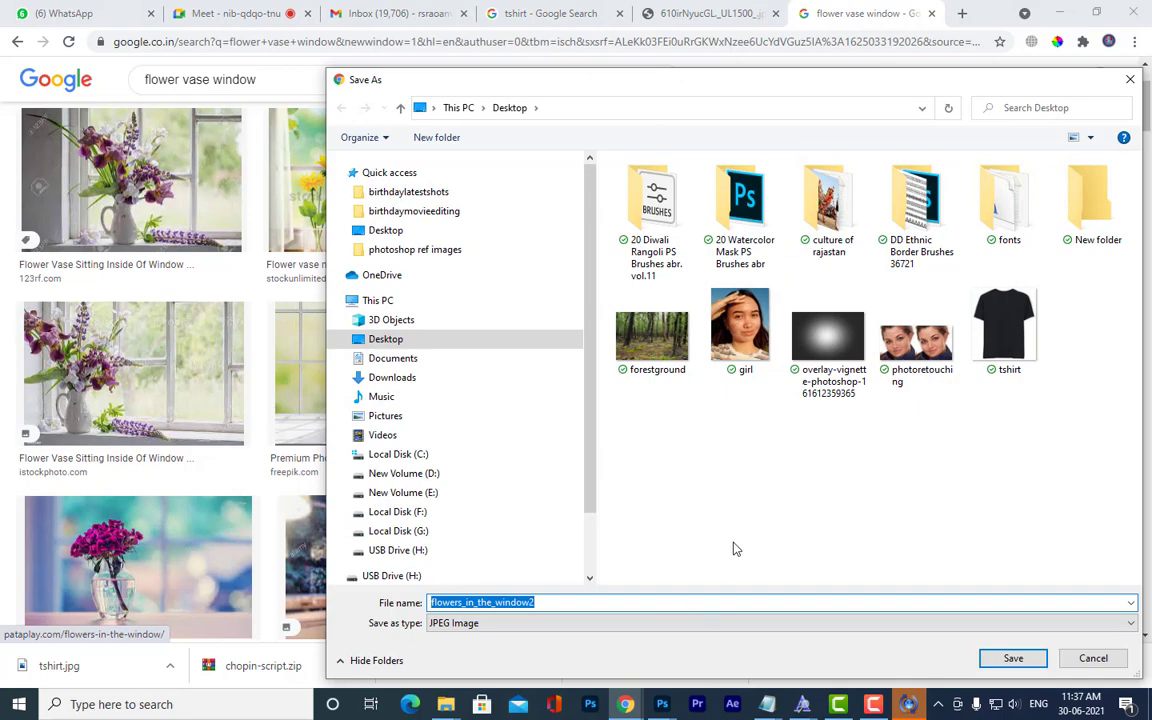
pyautogui.click(1012, 658)
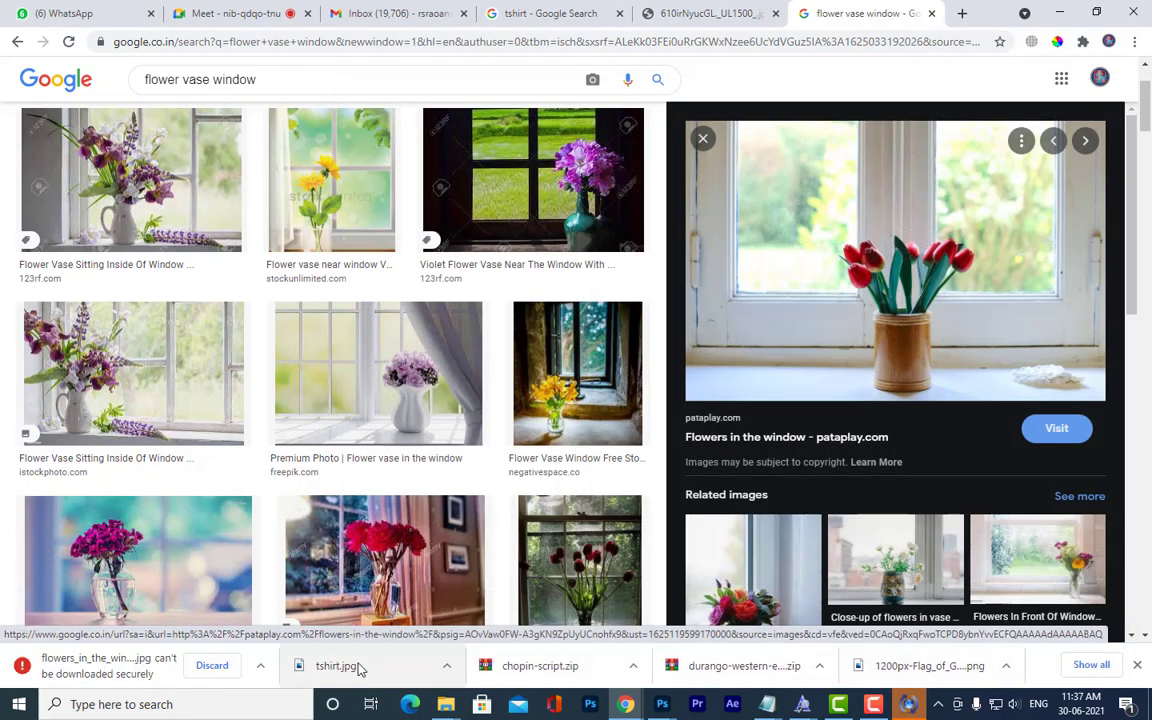
pyautogui.click(213, 665)
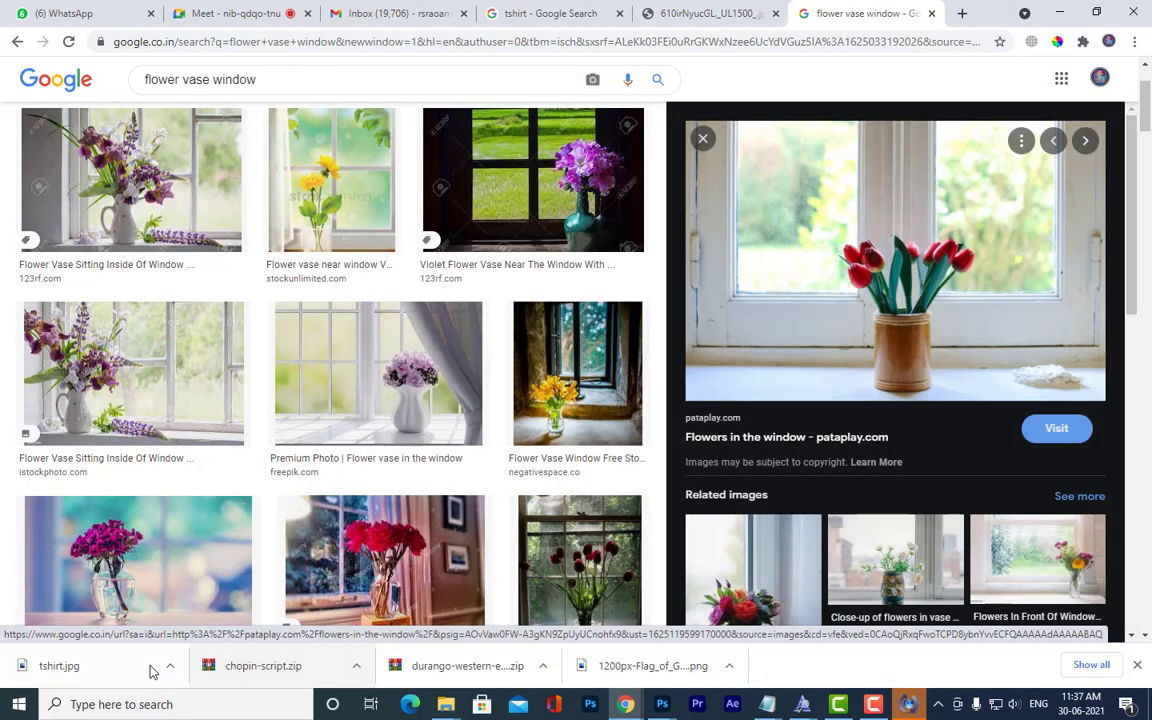
# Save the red tulips picture to the Desktop as the JPEG flowers_in_the_window2 and keep the download.
pyautogui.rightClick(990, 316)
pyautogui.click(1021, 479)
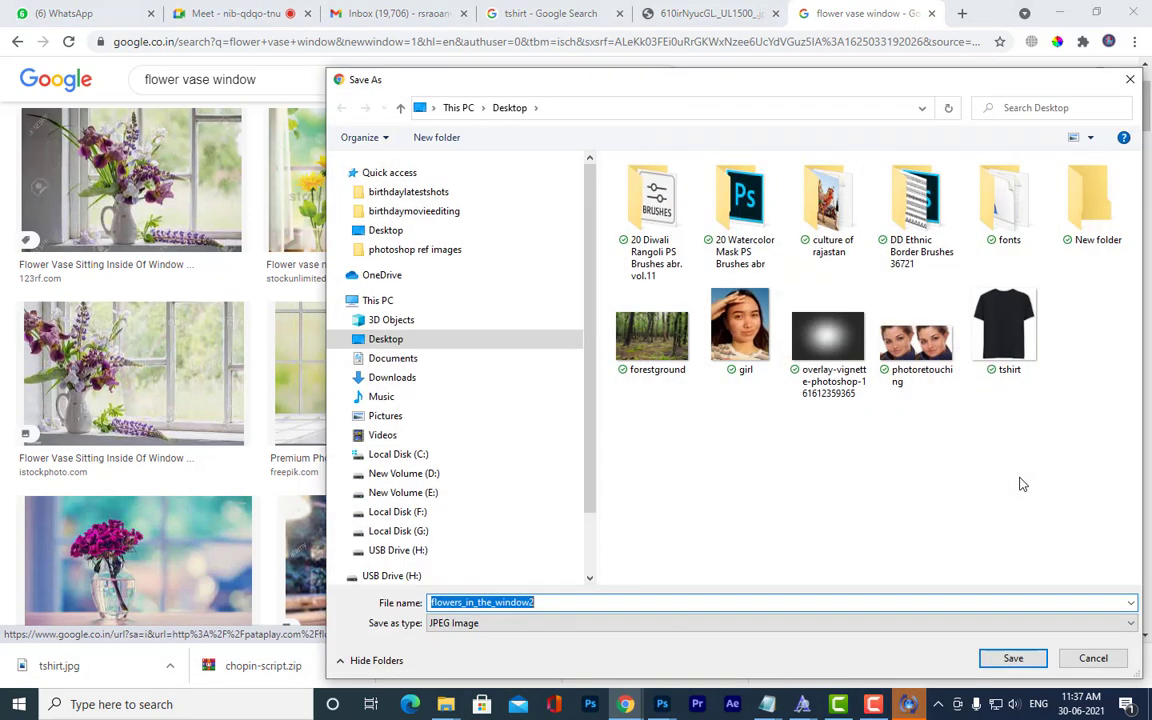
pyautogui.click(1005, 659)
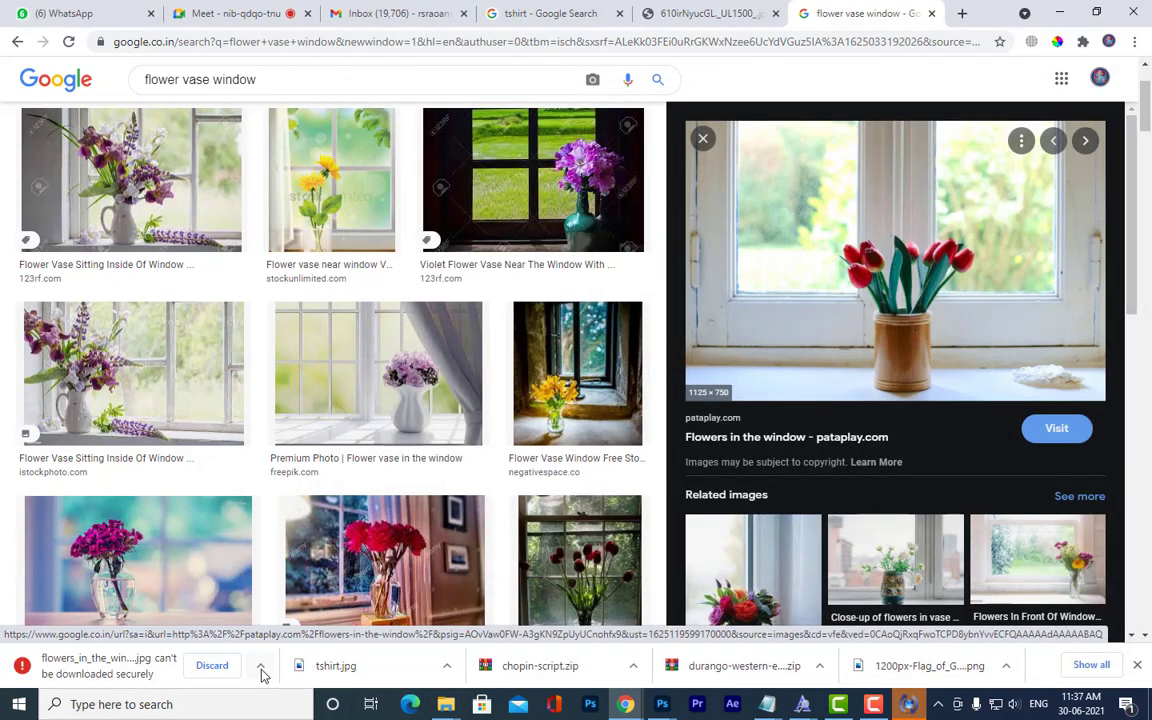
pyautogui.click(261, 670)
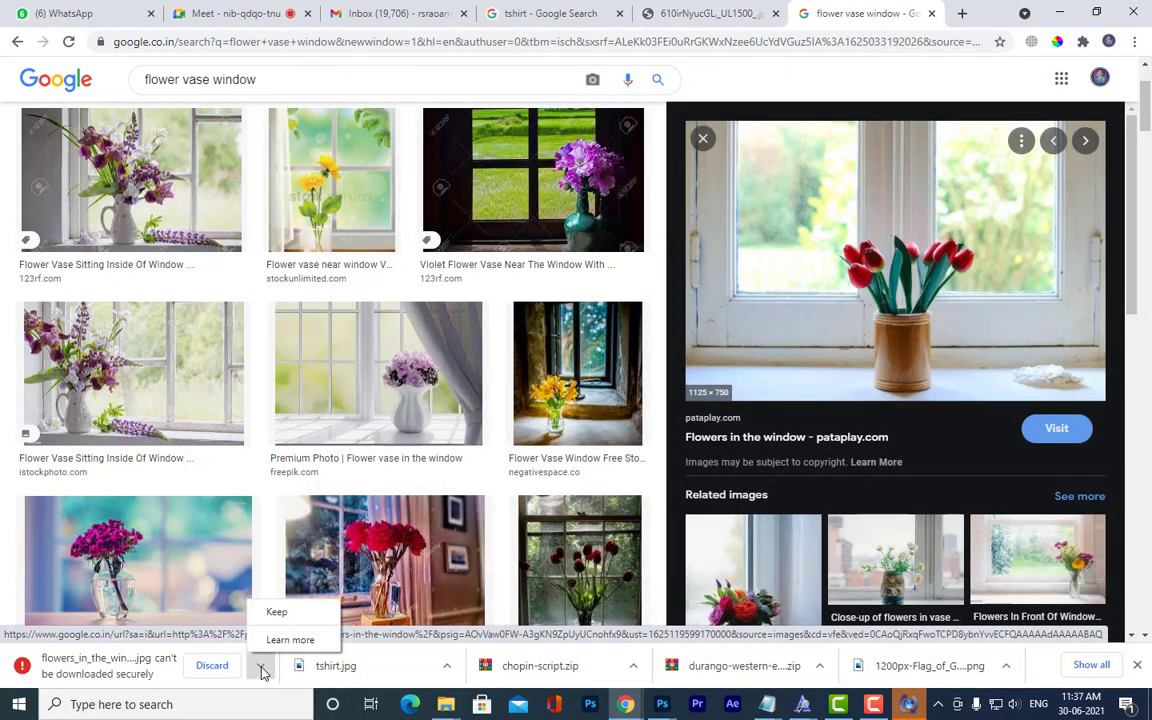
pyautogui.click(298, 620)
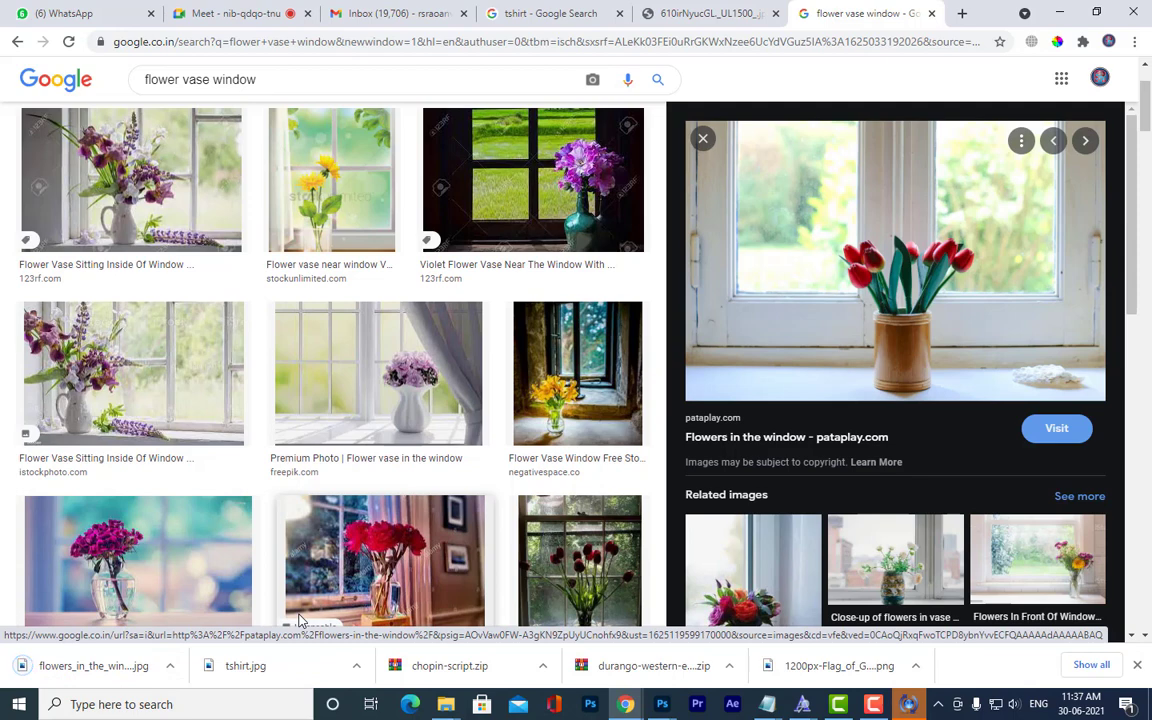
# Show the downloaded flowers_in_the_window2 picture in its Desktop folder and switch to Photoshop with cleanplate.jpg in front.
pyautogui.click(170, 664)
pyautogui.click(222, 611)
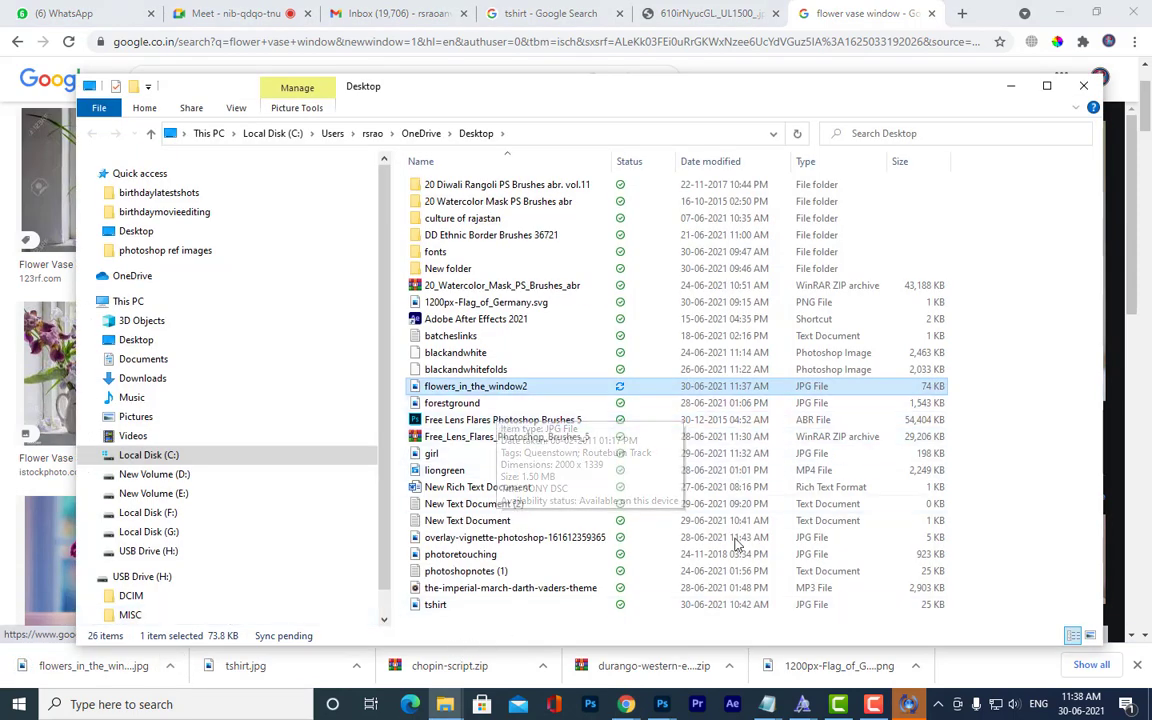
pyautogui.moveTo(670, 710)
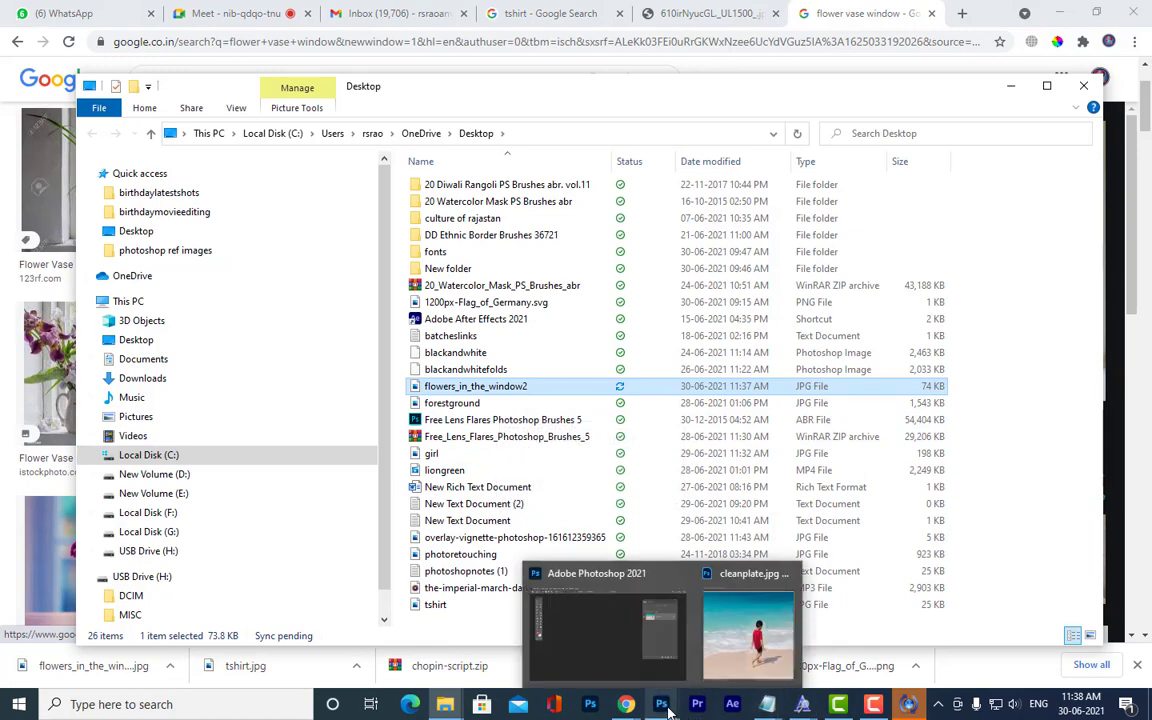
pyautogui.click(627, 652)
# Open the flowers_in_the_window2 picture from the Desktop folder.
pyautogui.click(30, 12)
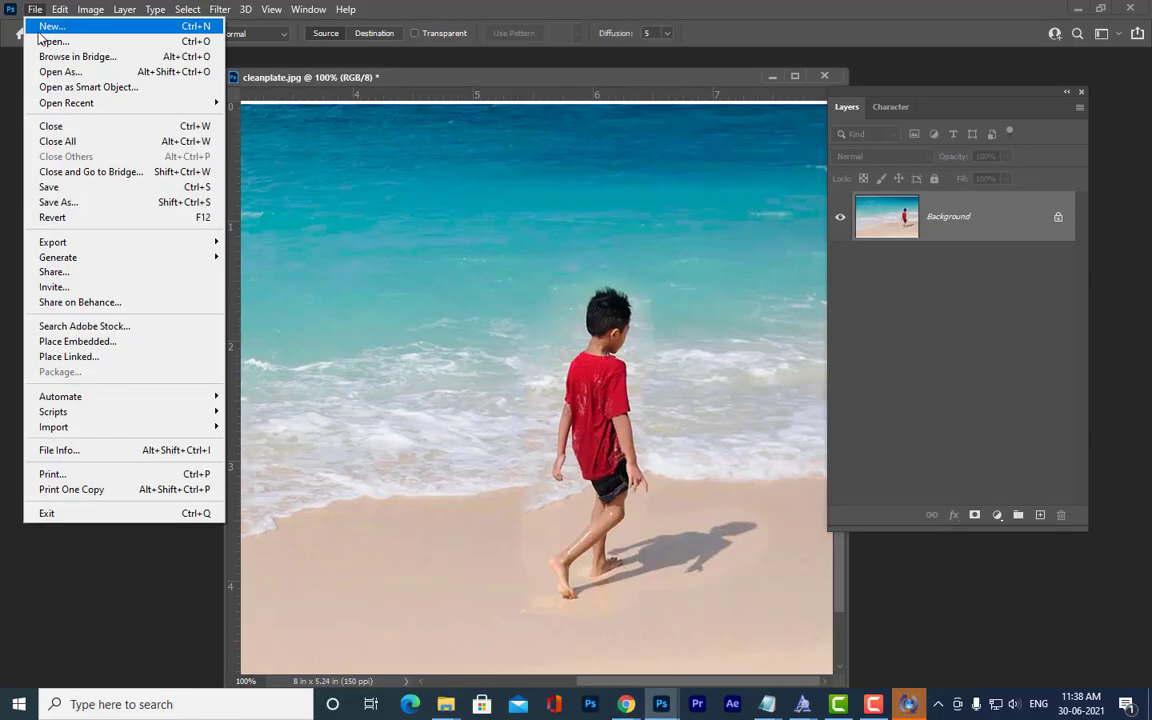
pyautogui.click(40, 40)
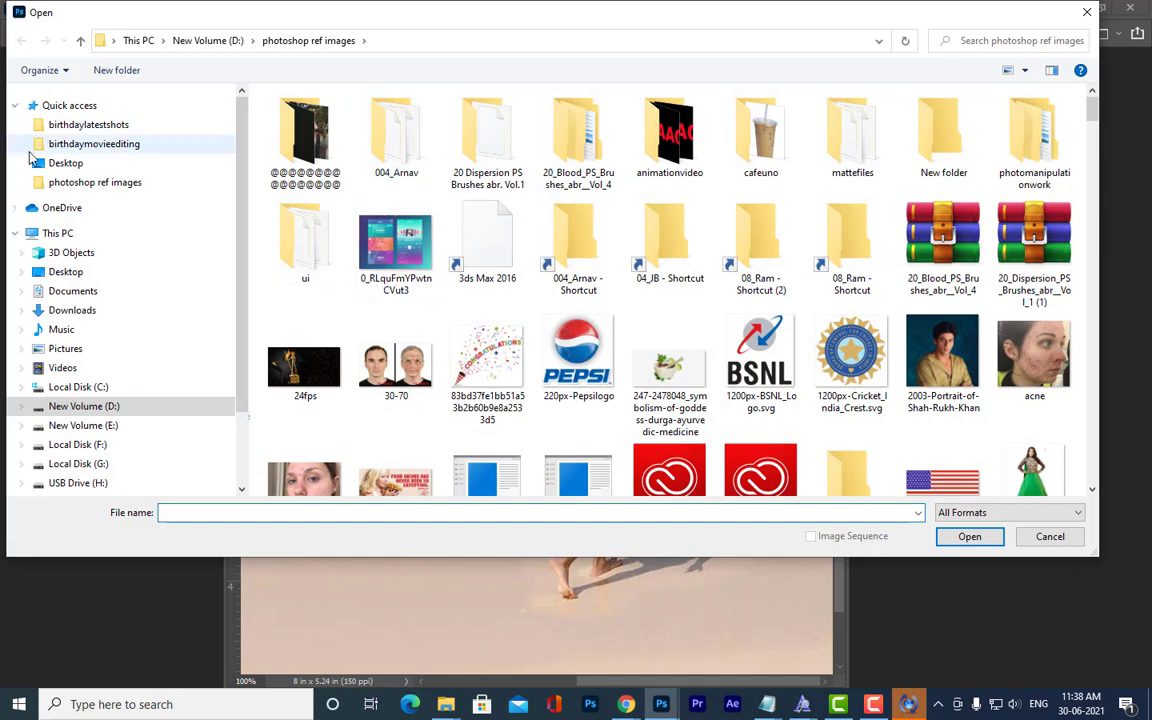
pyautogui.scroll(-10, 105, 160)
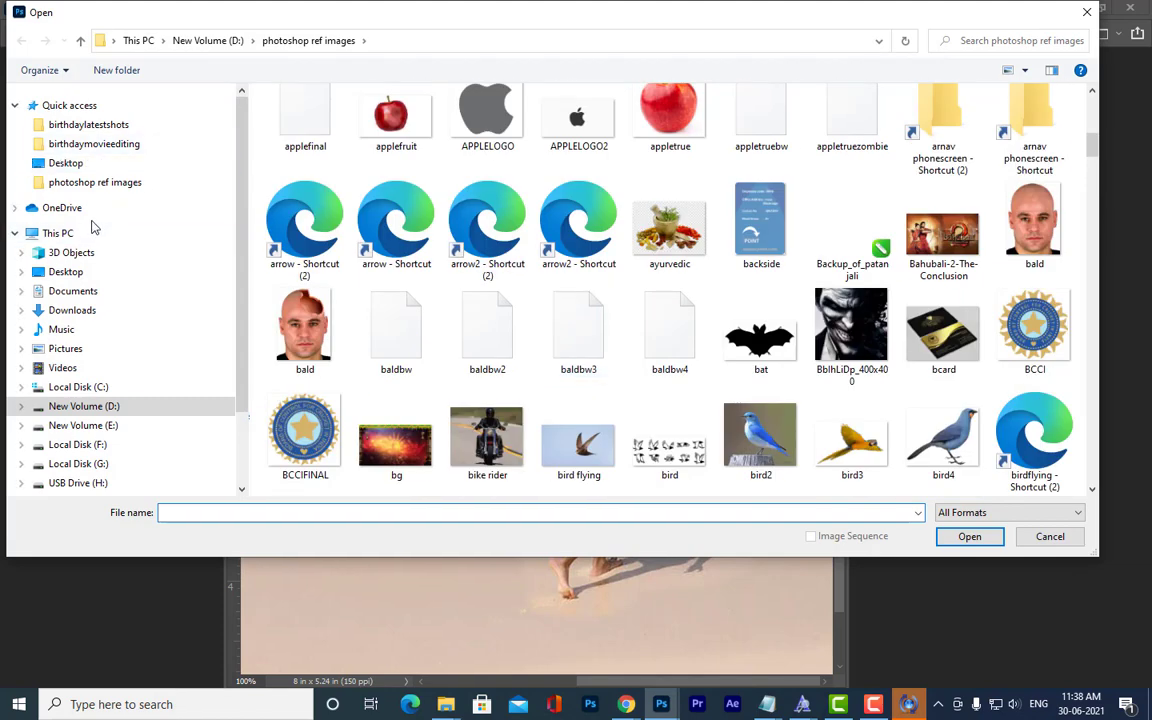
pyautogui.click(63, 166)
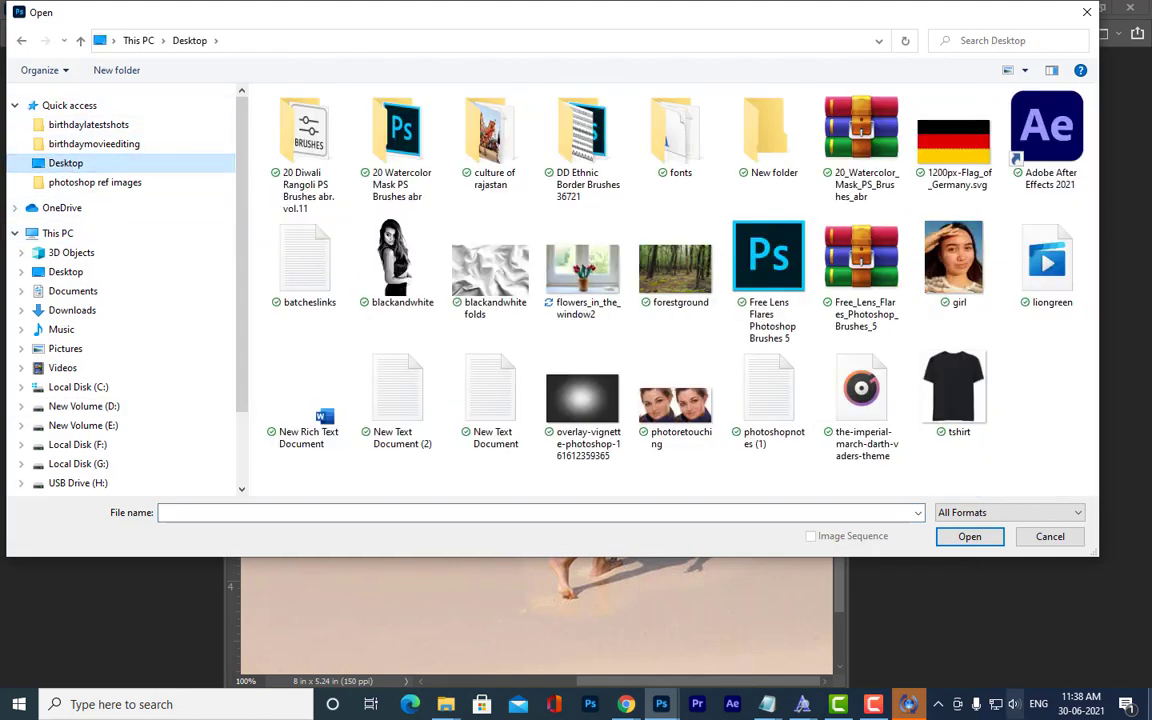
pyautogui.click(585, 270)
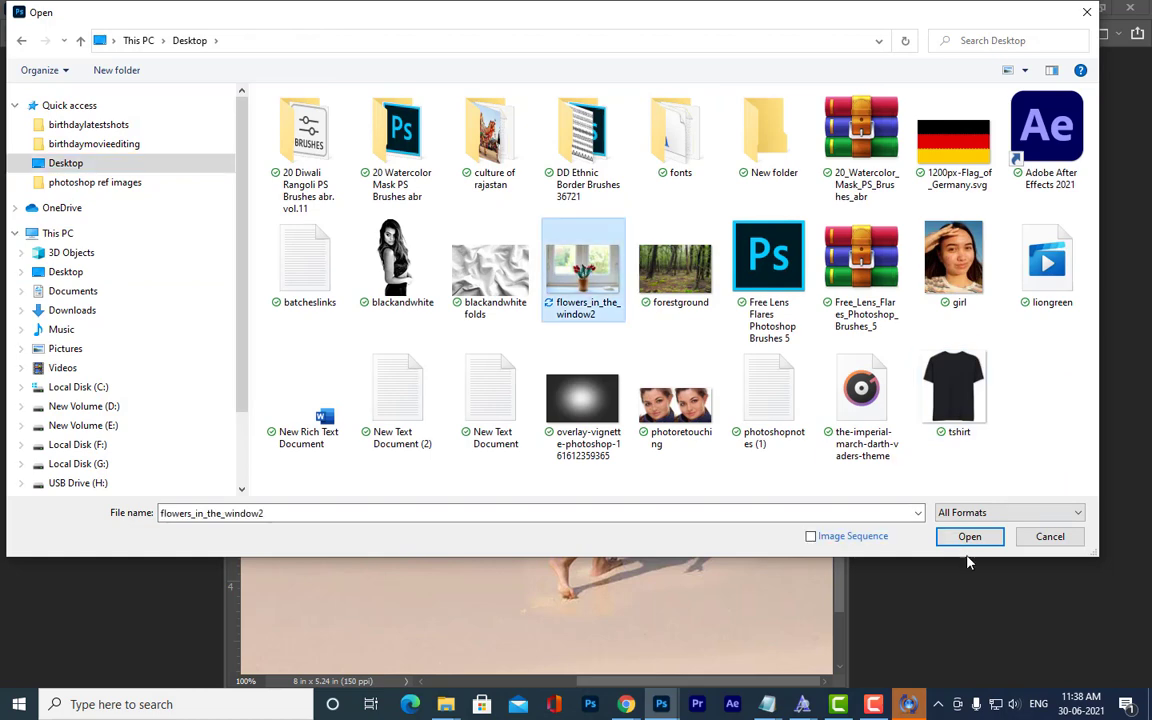
pyautogui.click(969, 536)
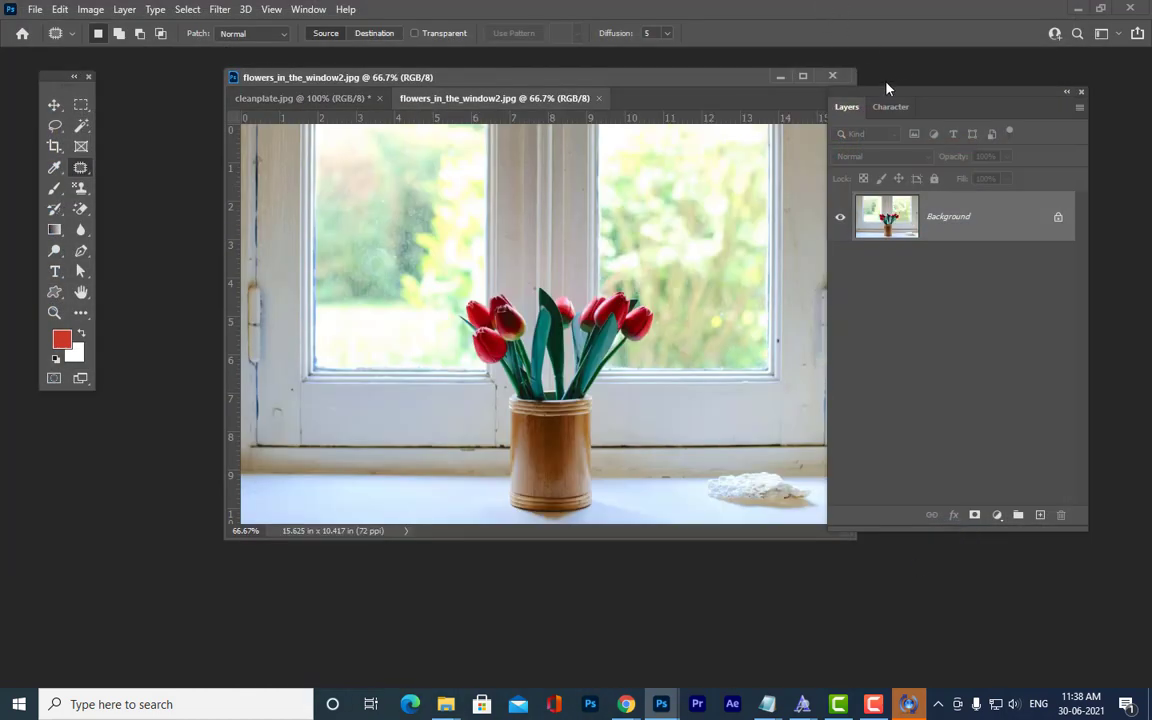
# Convert the locked Background of the tulip picture into a regular layer named Layer 0.
pyautogui.moveTo(888, 92); pyautogui.dragTo(901, 90)
pyautogui.doubleClick(1005, 213)
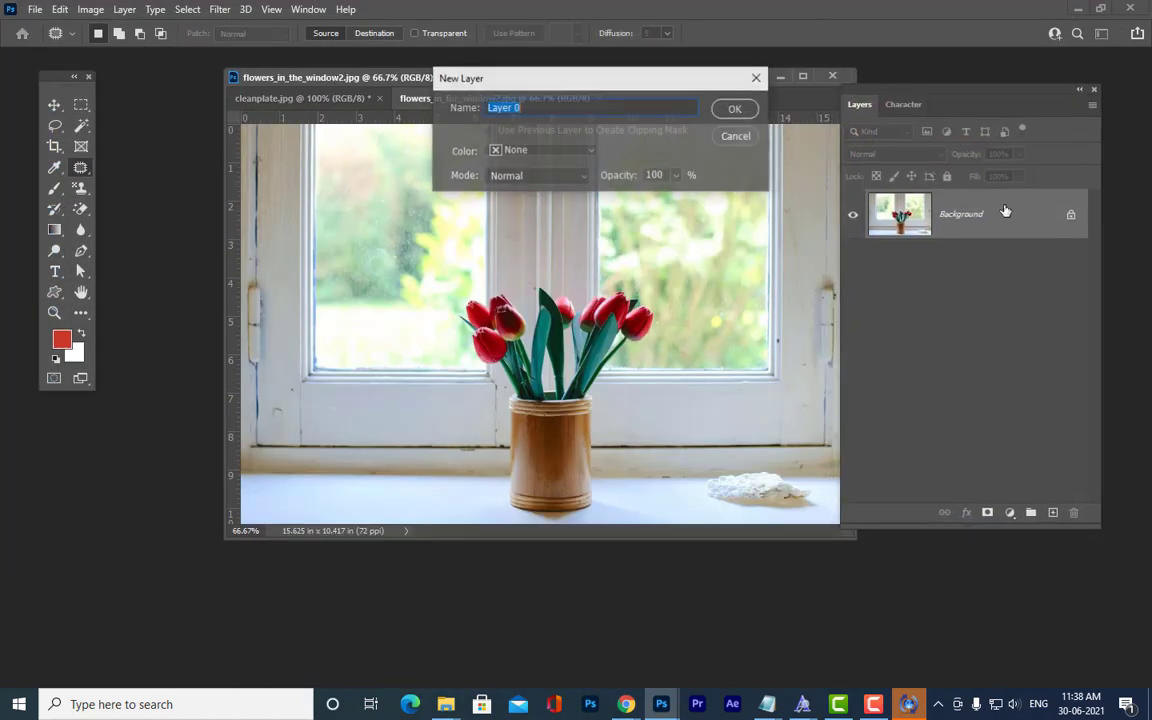
pyautogui.press('Return')
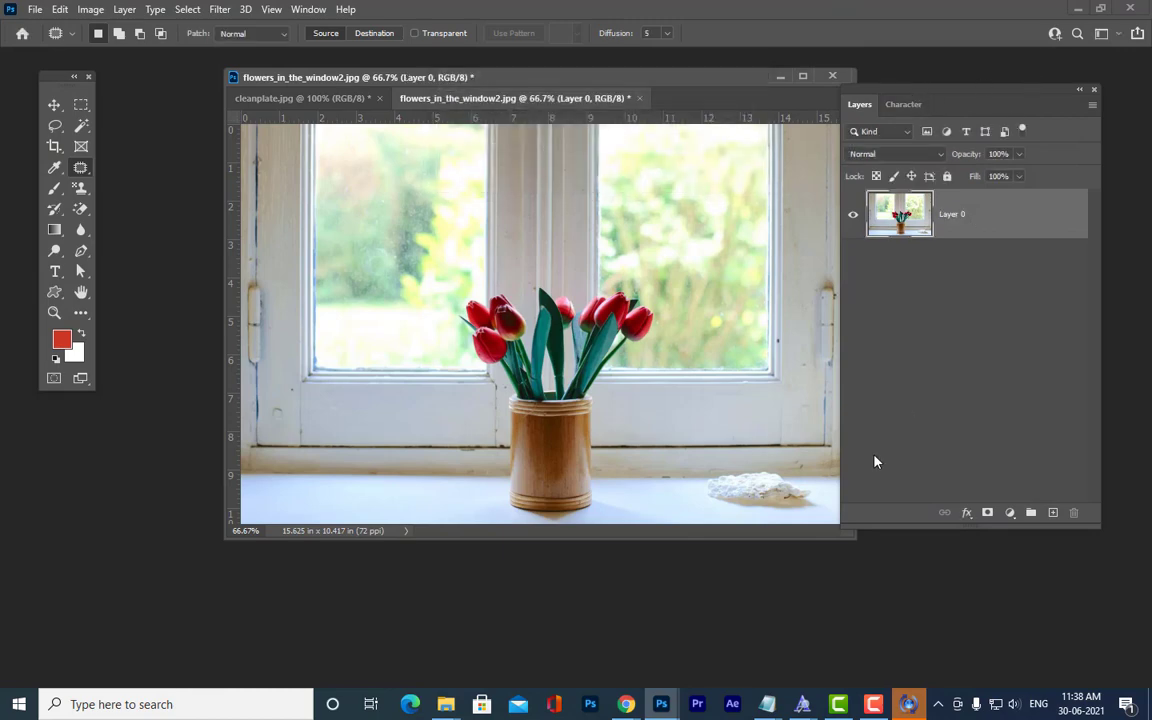
# Move the Layers panel clear of the picture and enlarge and reposition the document window to leave space around the image.
pyautogui.moveTo(914, 90); pyautogui.dragTo(1016, 91)
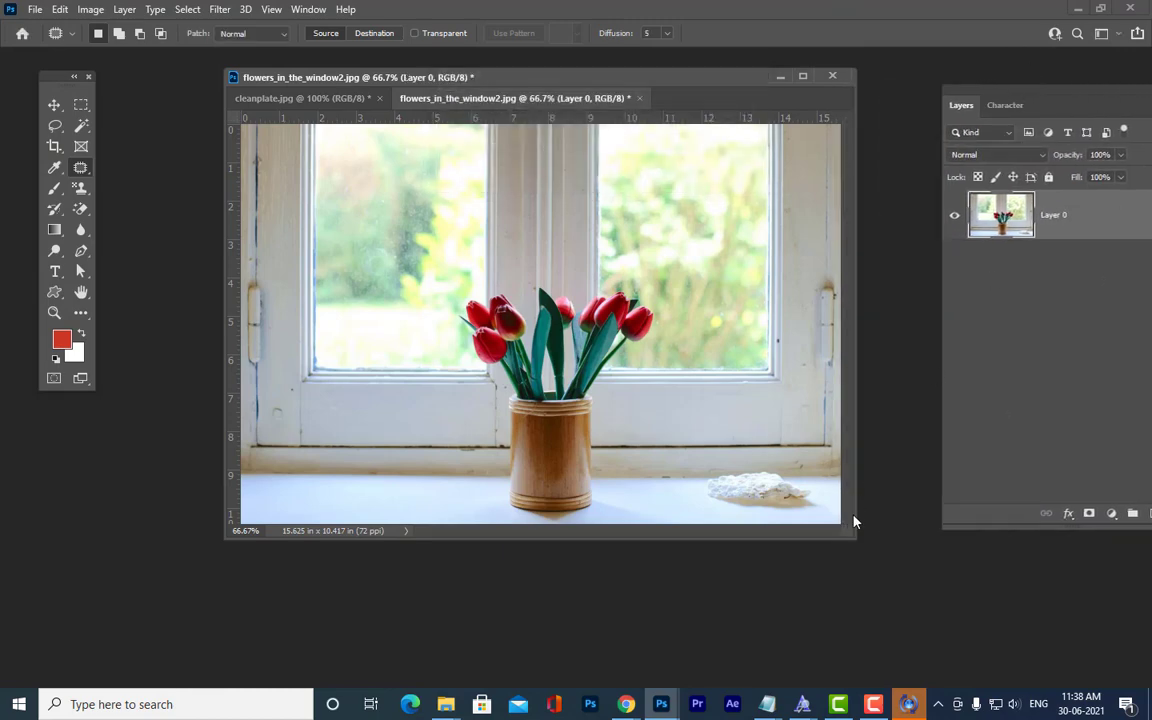
pyautogui.moveTo(849, 541); pyautogui.dragTo(908, 616)
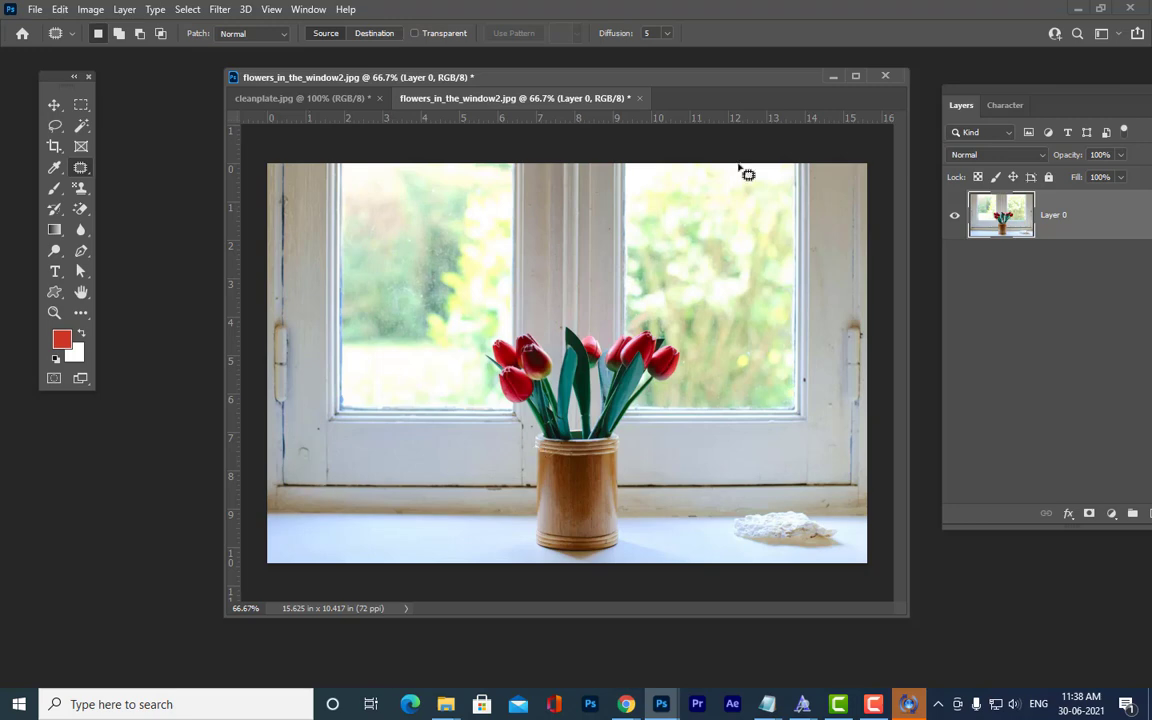
pyautogui.moveTo(614, 88); pyautogui.dragTo(579, 110)
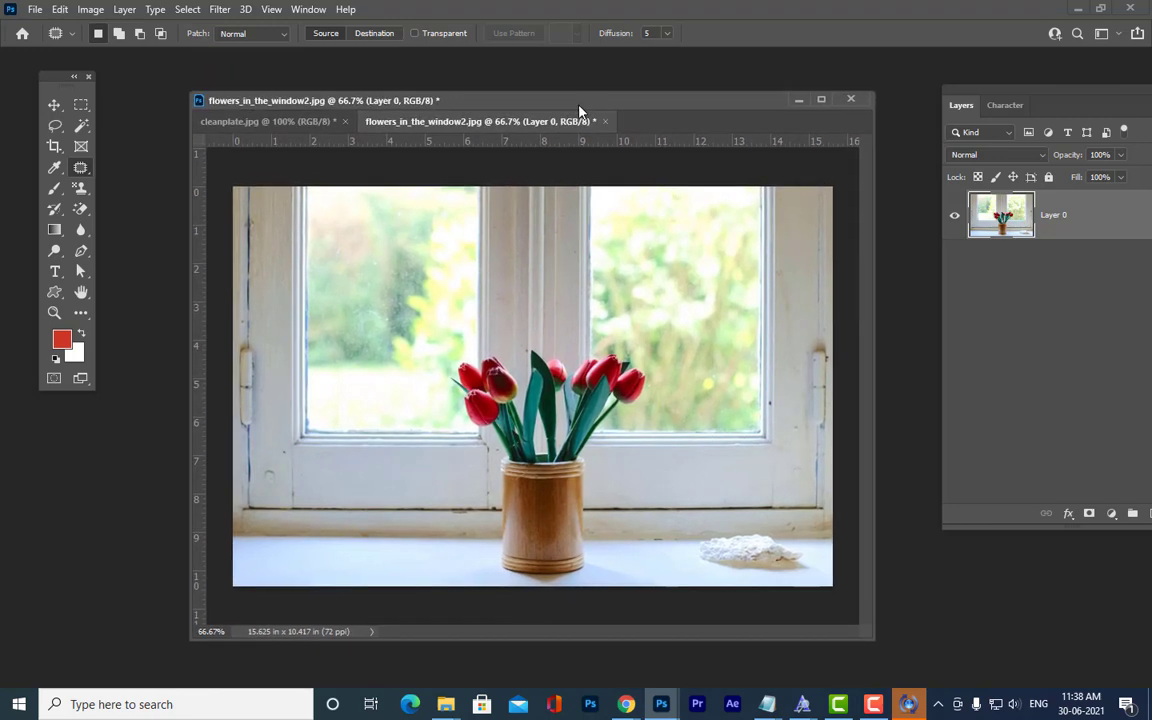
# Draw a rectangular marquee selection enclosing the tulips and the whole wooden vase.
pyautogui.rightClick(83, 171)
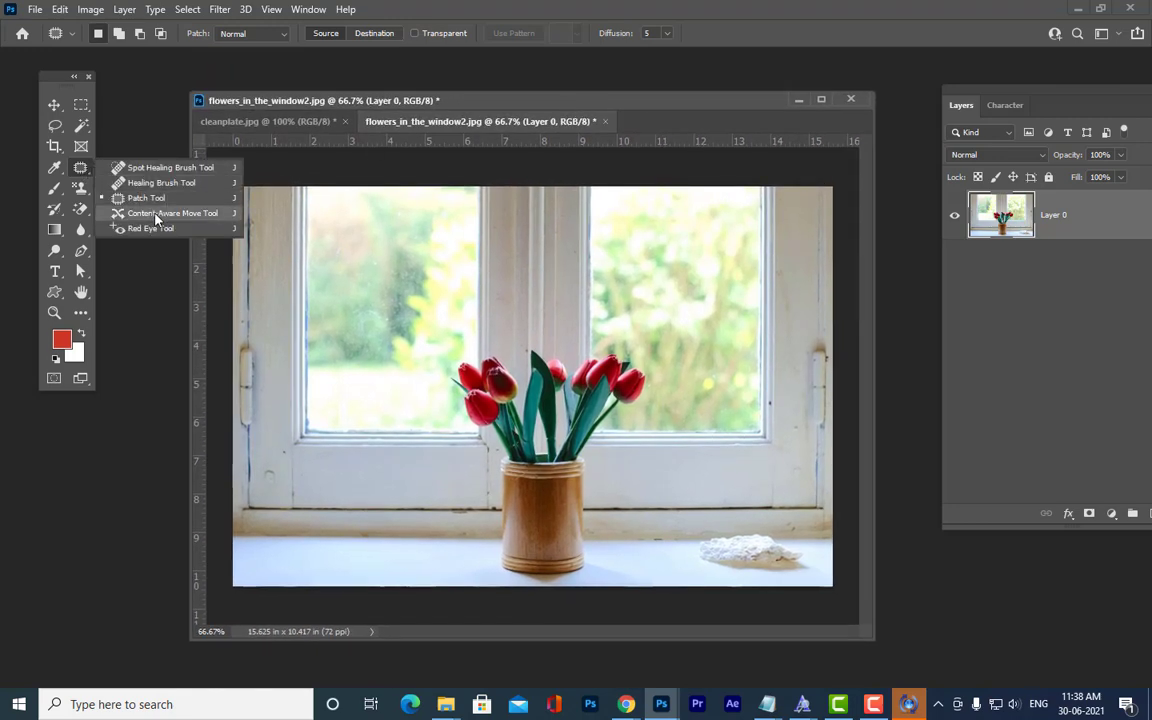
pyautogui.click(79, 105)
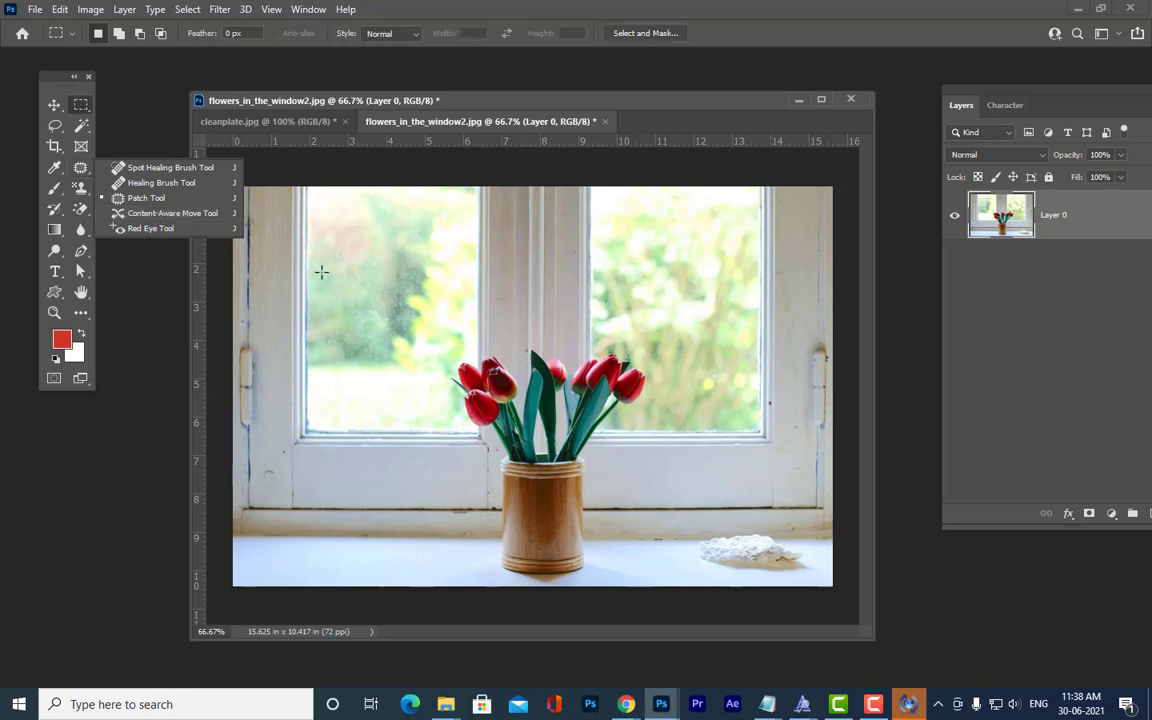
pyautogui.click(447, 330)
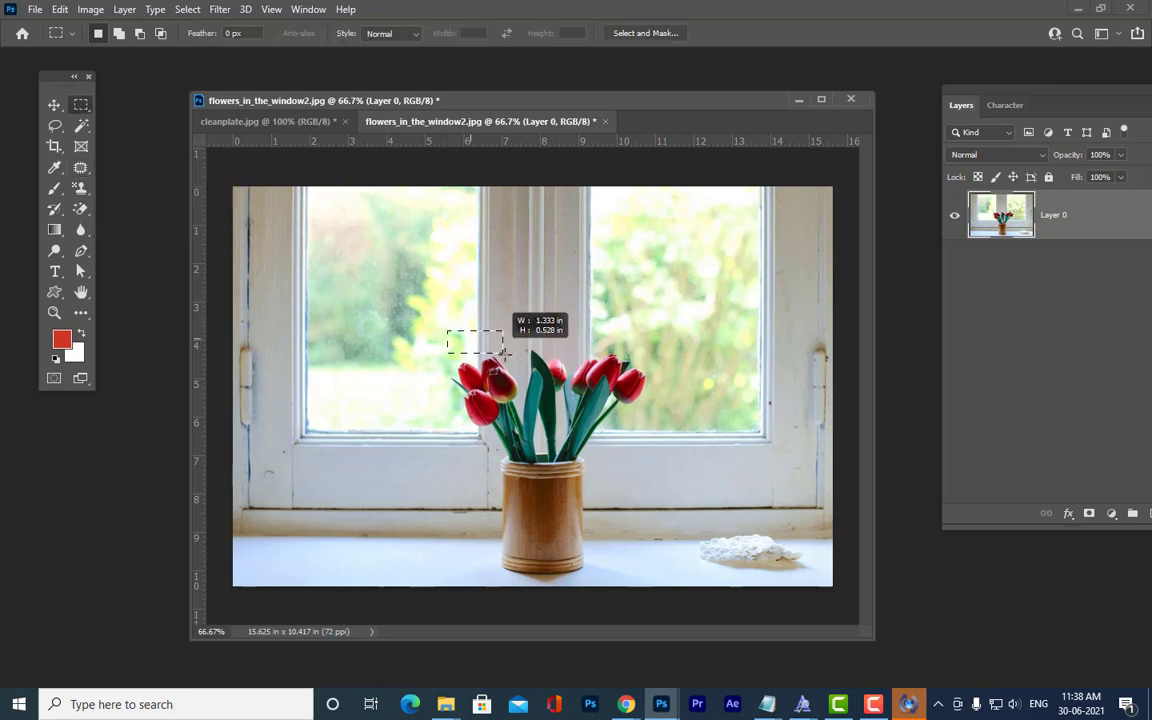
pyautogui.moveTo(503, 352); pyautogui.dragTo(650, 579)
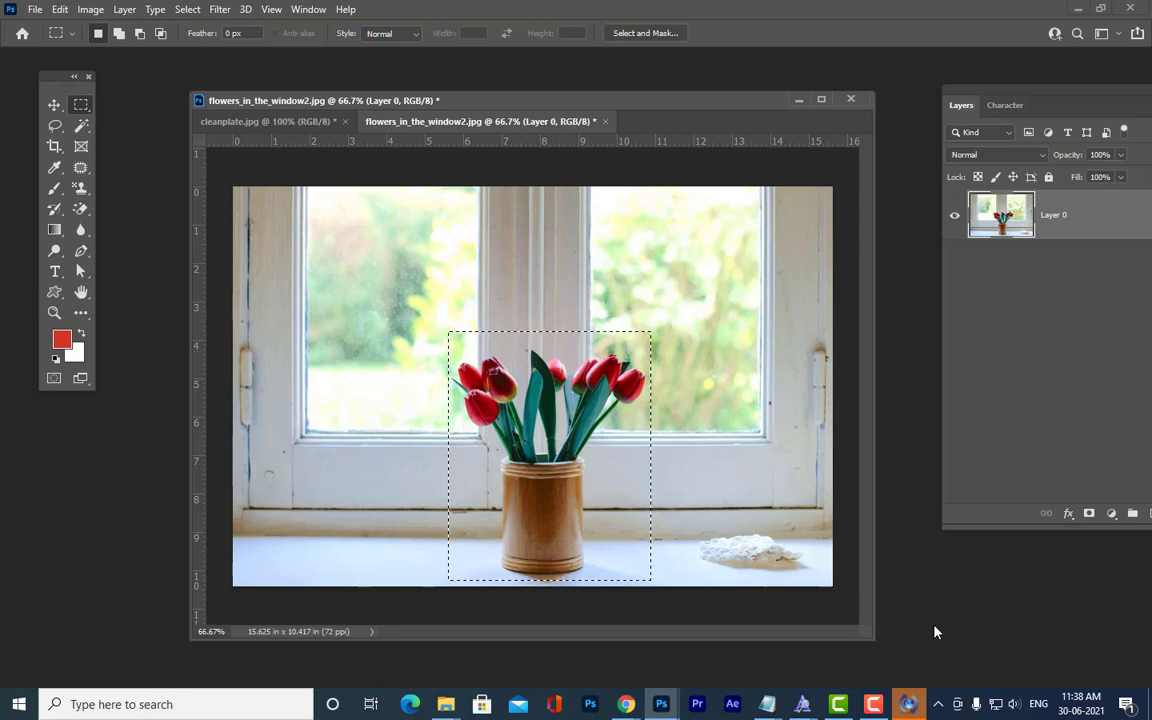
# Use Content-Aware Move to relocate the selected tulip vase to the left end of the windowsill, and deselect it.
pyautogui.moveTo(615, 100); pyautogui.dragTo(617, 85)
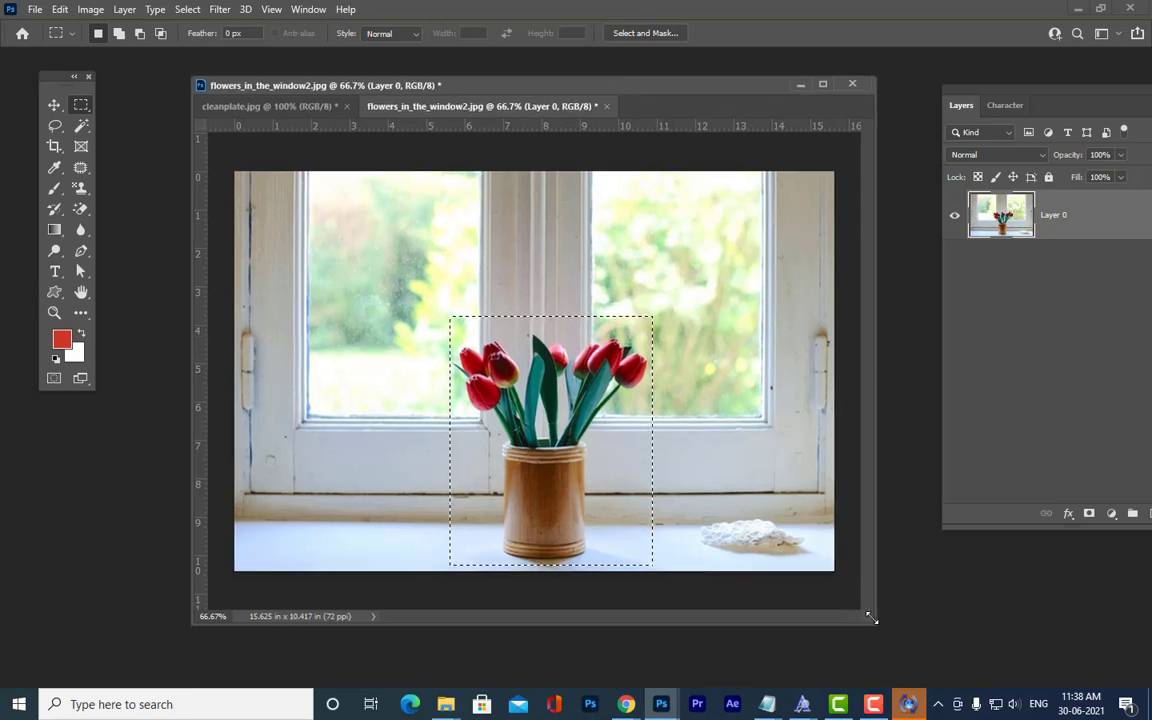
pyautogui.moveTo(870, 618); pyautogui.dragTo(905, 648)
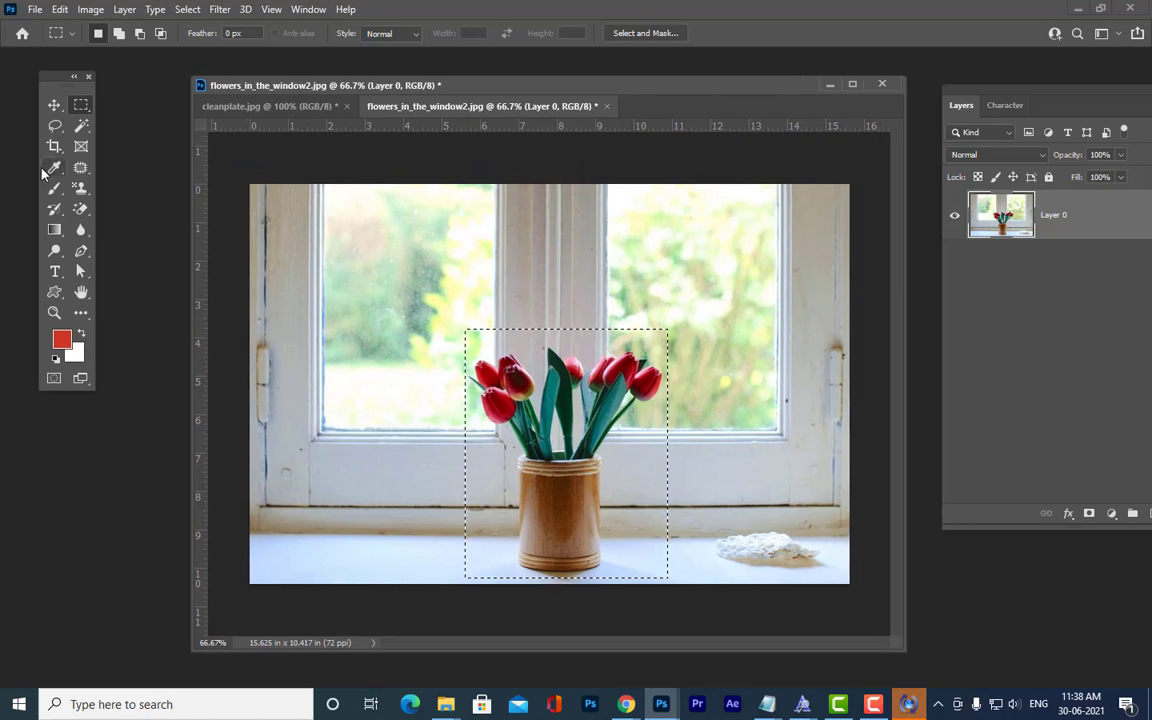
pyautogui.click(80, 167)
pyautogui.rightClick(80, 167)
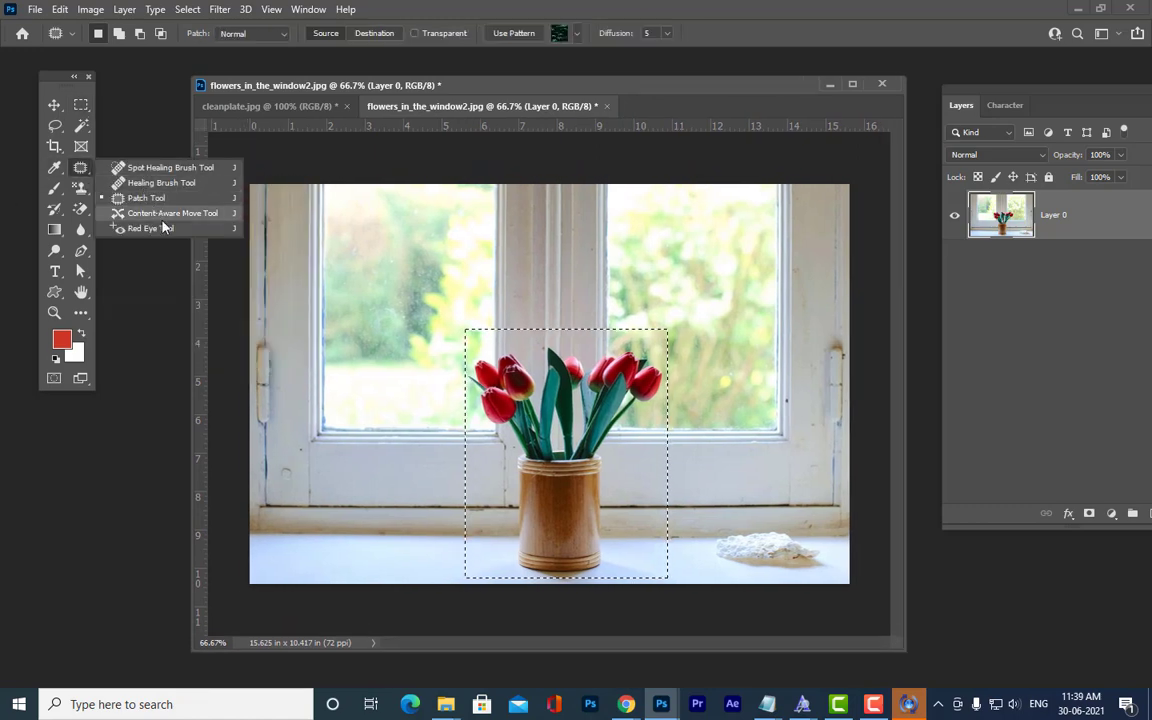
pyautogui.click(165, 213)
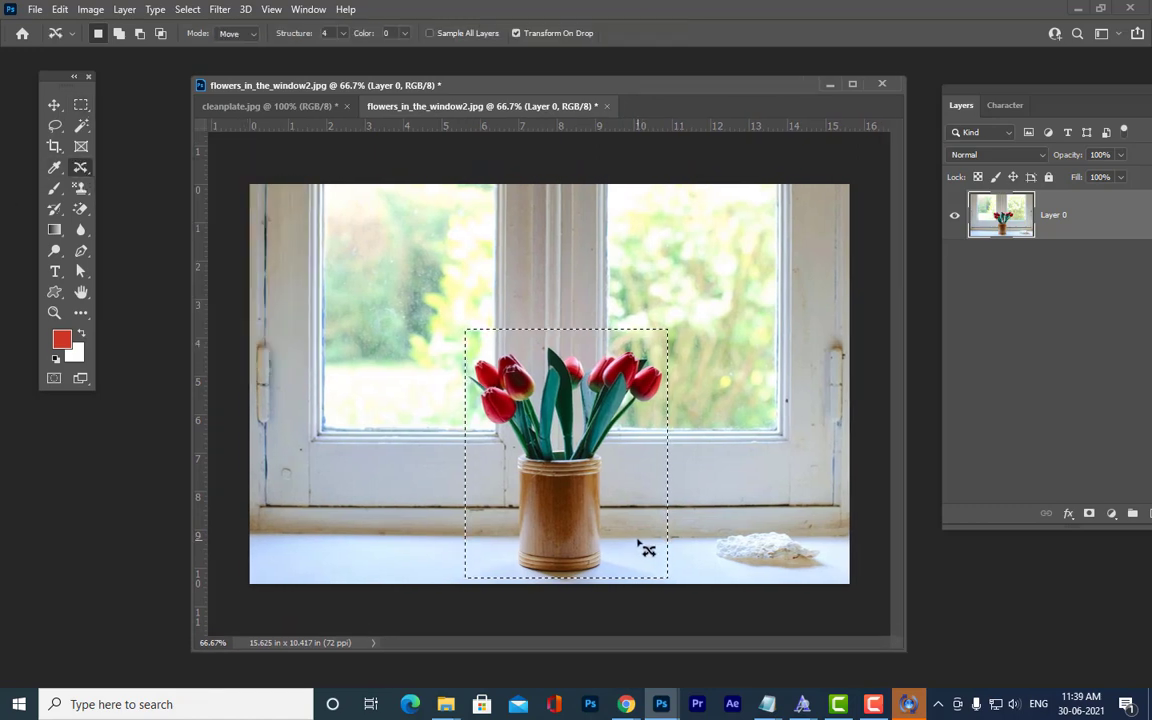
pyautogui.moveTo(573, 481); pyautogui.dragTo(366, 475)
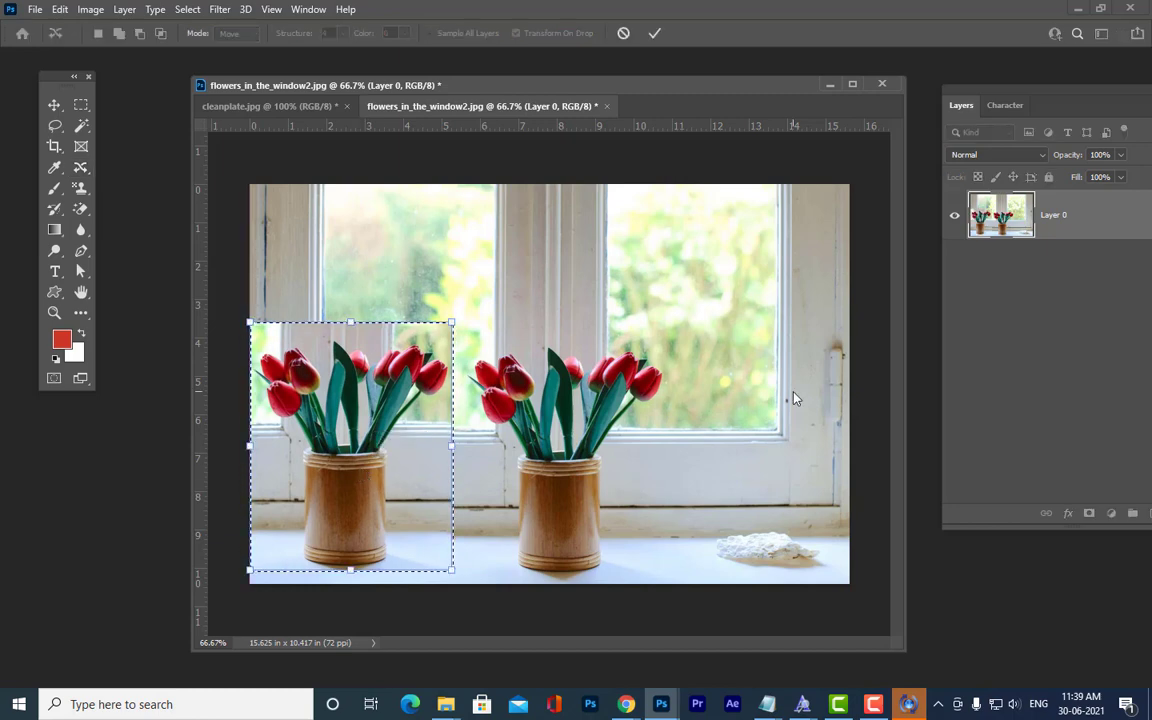
pyautogui.press('Return')
pyautogui.hotkey('ctrl', 'd')
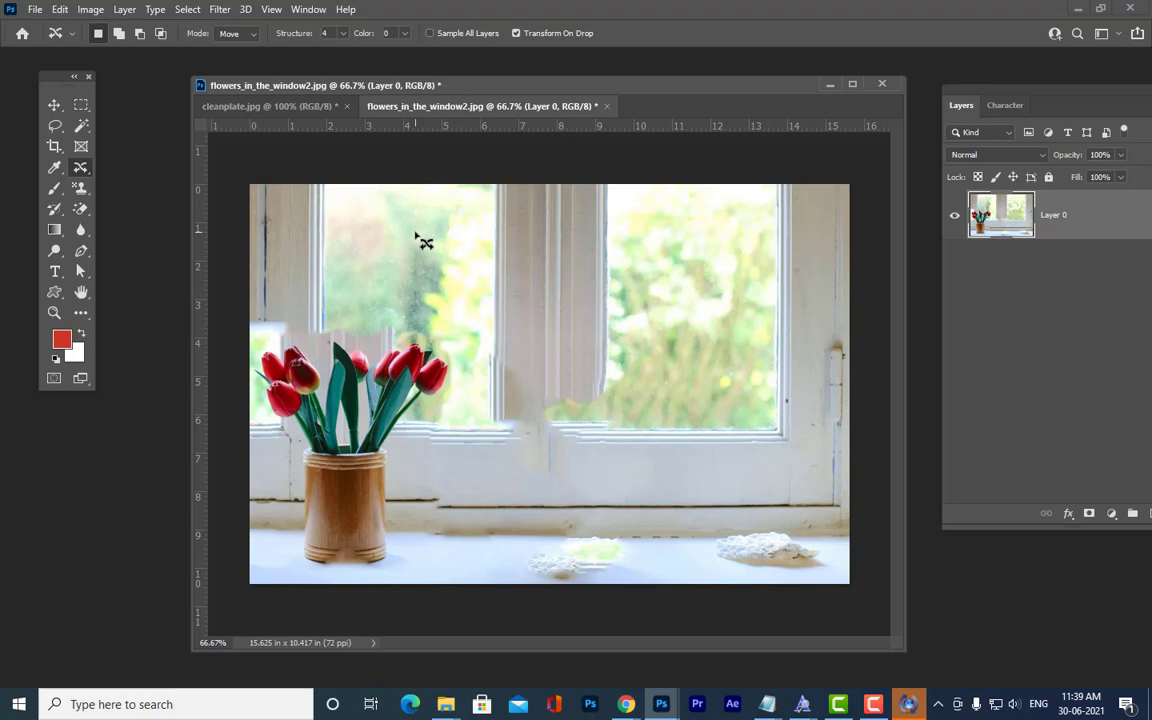
# Use the Patch tool to rebuild the lower inner edge of the right pane's frame and part of the centre post.
pyautogui.click(80, 105)
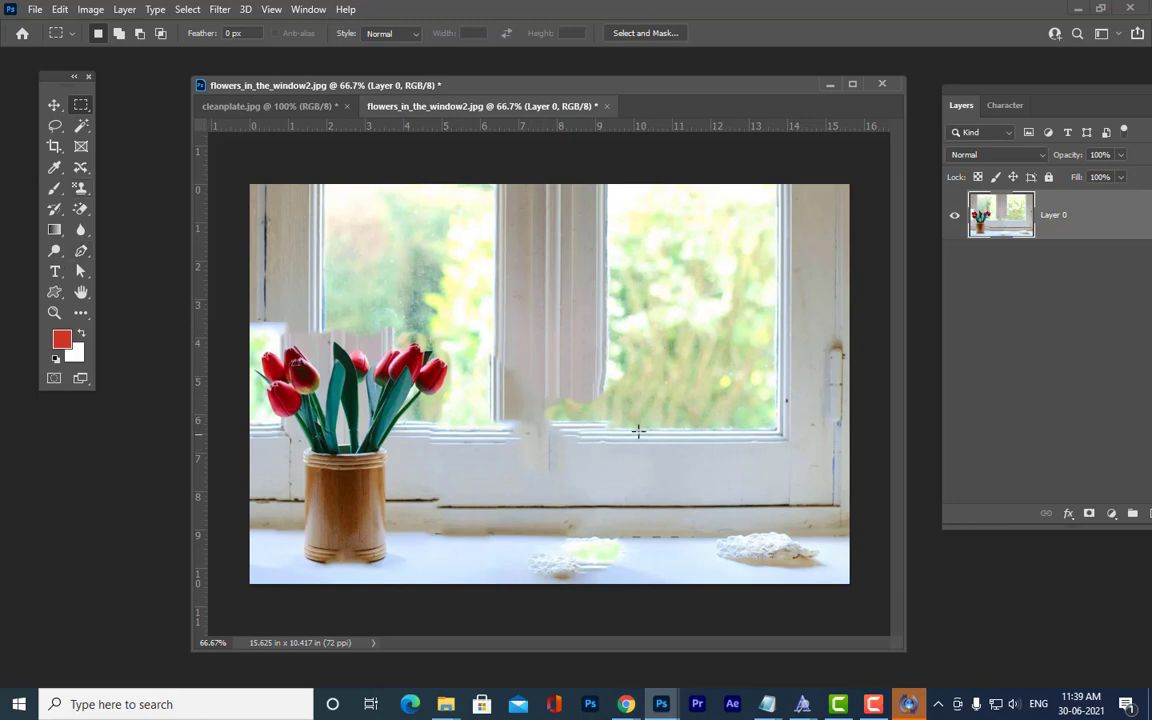
pyautogui.click(81, 168)
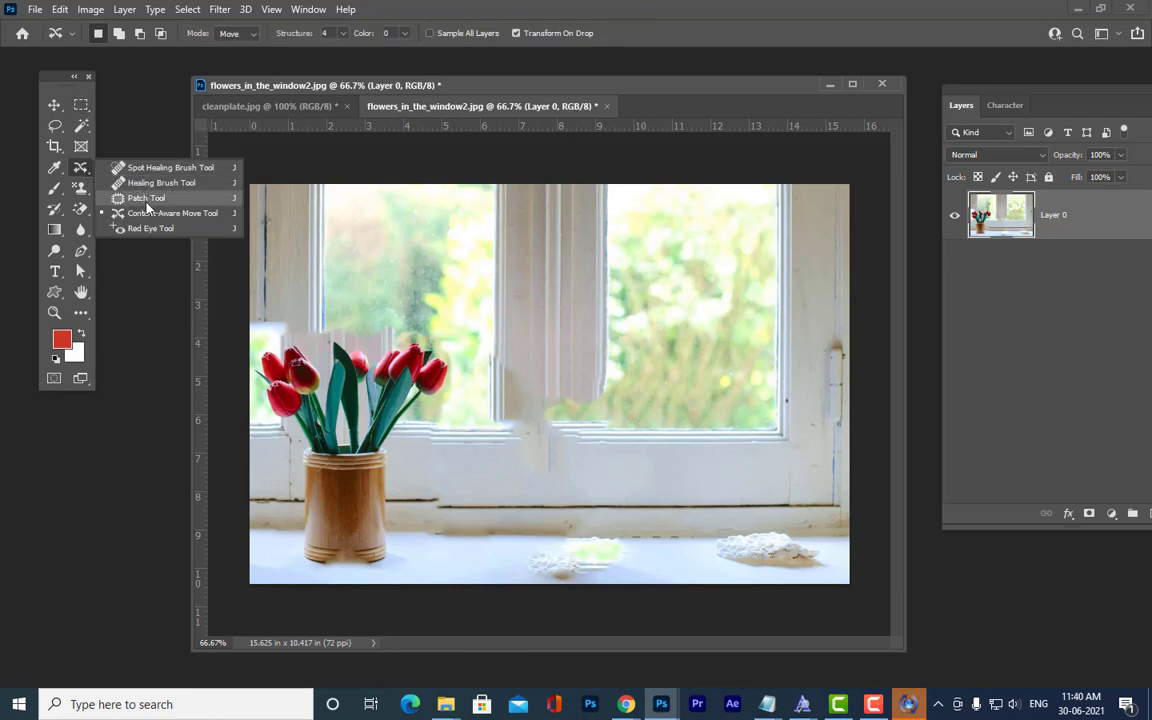
pyautogui.click(146, 200)
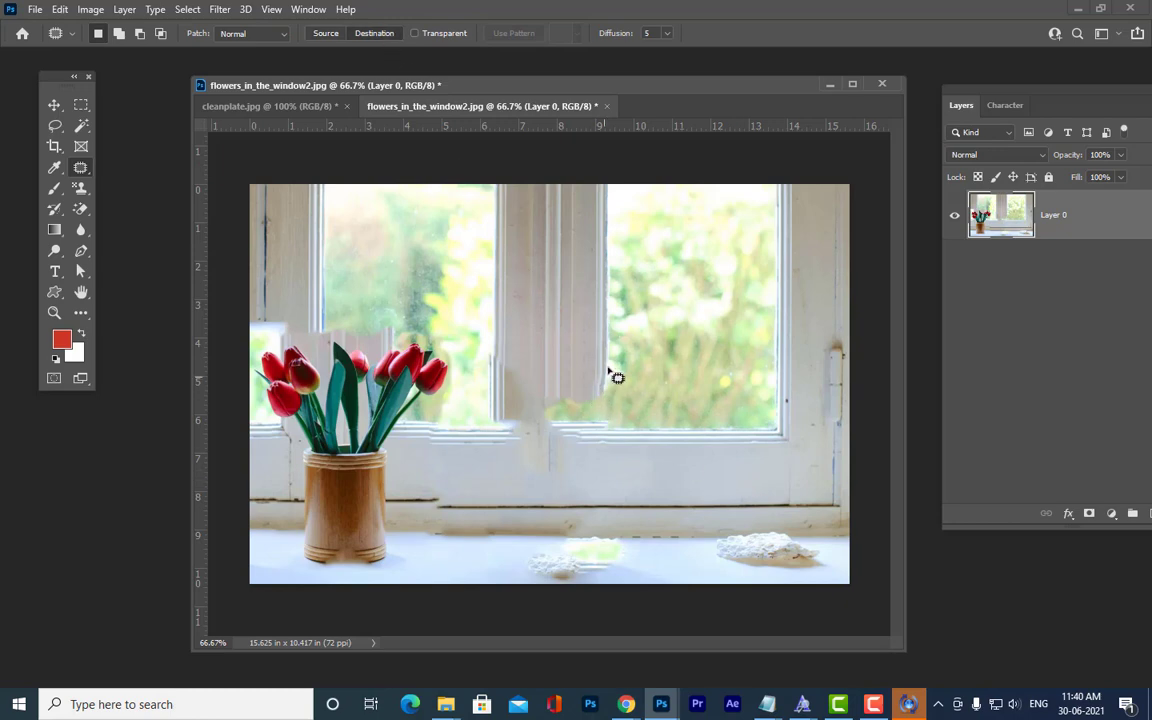
pyautogui.moveTo(607, 363)
pyautogui.mouseDown()
pyautogui.moveTo(582, 361)
pyautogui.moveTo(543, 385)
pyautogui.moveTo(605, 403)
pyautogui.moveTo(617, 375)
pyautogui.moveTo(593, 392)
pyautogui.moveTo(590, 418)
pyautogui.mouseUp()
pyautogui.hotkey('ctrl', 'd')
pyautogui.moveTo(548, 373)
pyautogui.mouseDown()
pyautogui.moveTo(537, 393)
pyautogui.moveTo(549, 418)
pyautogui.moveTo(571, 391)
pyautogui.moveTo(563, 398)
pyautogui.moveTo(560, 350)
pyautogui.moveTo(571, 357)
pyautogui.mouseUp()
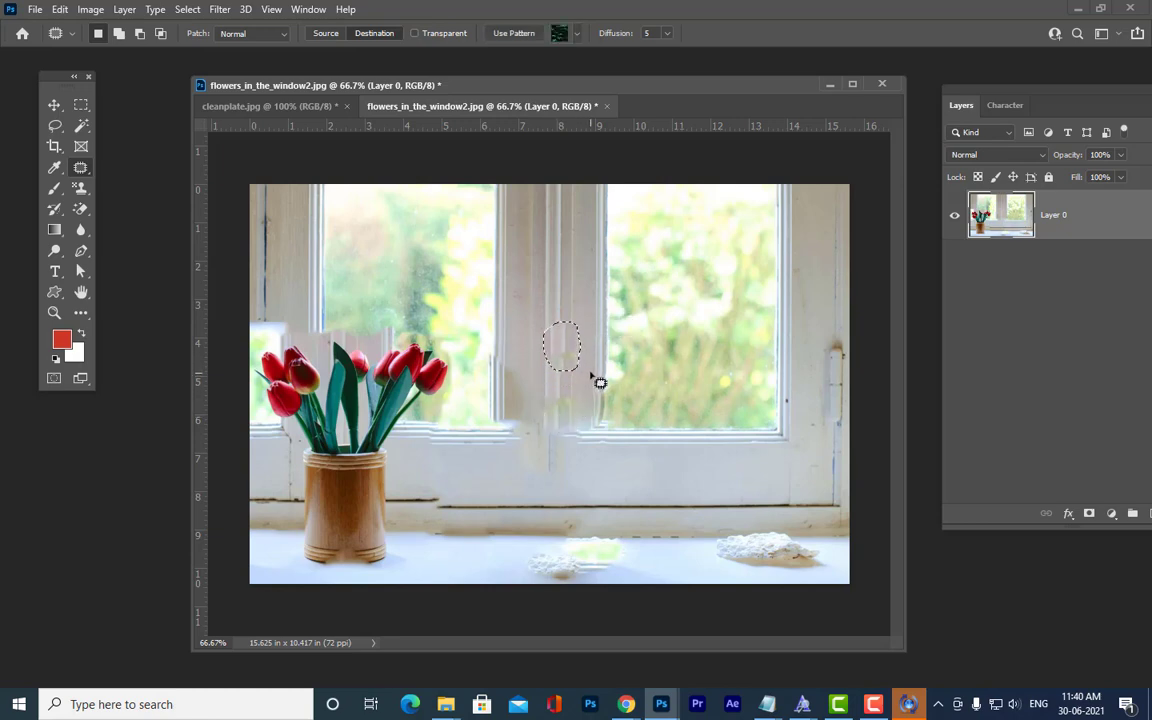
pyautogui.hotkey('ctrl', 'd')
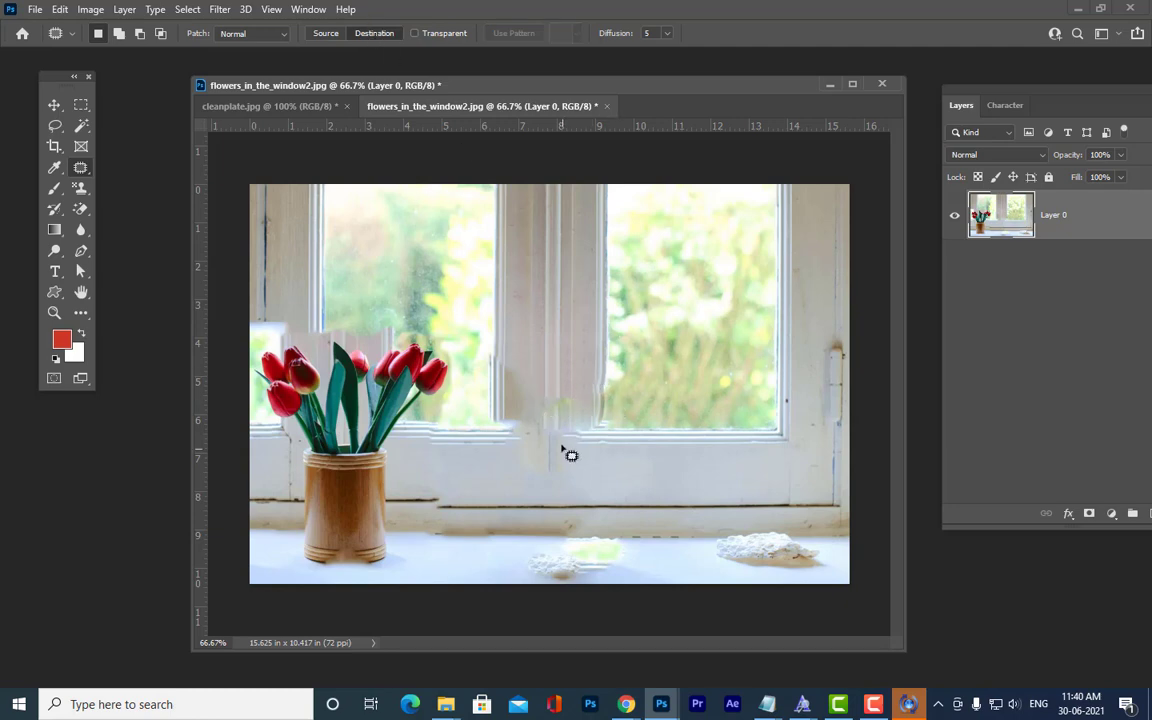
# Outline a clean section of the centre post, try patching the smeared area below with it, and undo that patch.
pyautogui.moveTo(542, 370)
pyautogui.mouseDown()
pyautogui.moveTo(565, 393)
pyautogui.moveTo(566, 358)
pyautogui.moveTo(556, 343)
pyautogui.moveTo(533, 345)
pyautogui.moveTo(529, 388)
pyautogui.moveTo(551, 392)
pyautogui.moveTo(575, 386)
pyautogui.moveTo(579, 347)
pyautogui.moveTo(567, 408)
pyautogui.mouseUp()
pyautogui.click(578, 363)
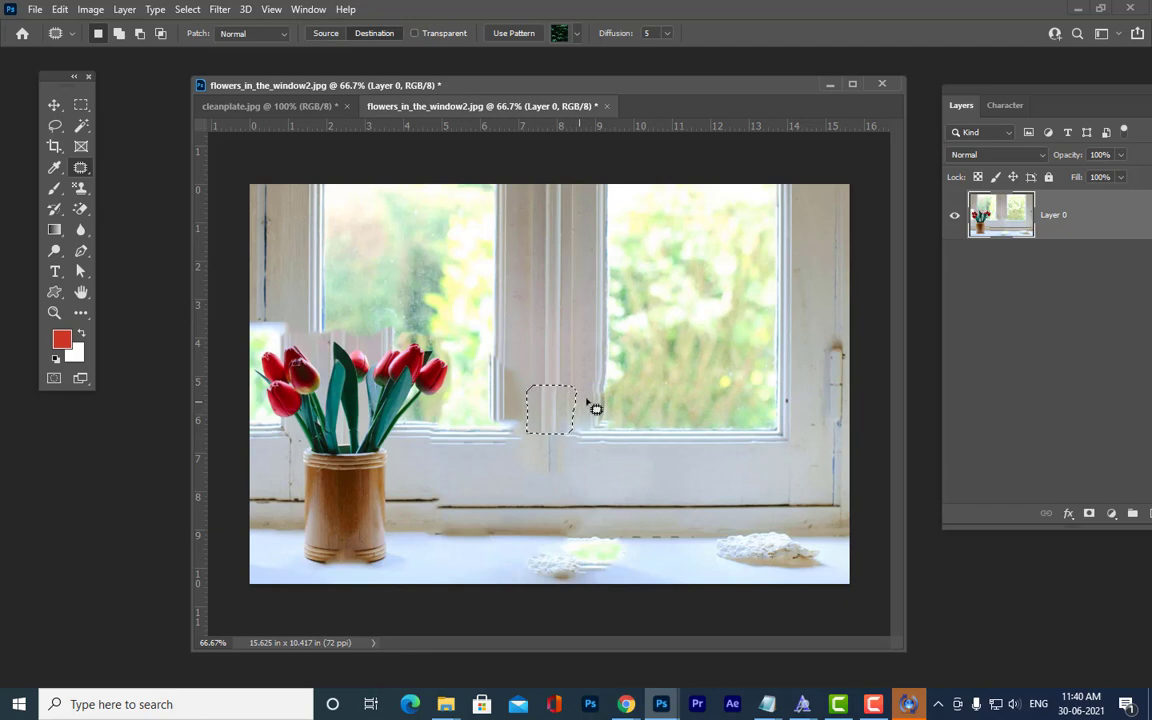
pyautogui.hotkey('ctrl', 'd')
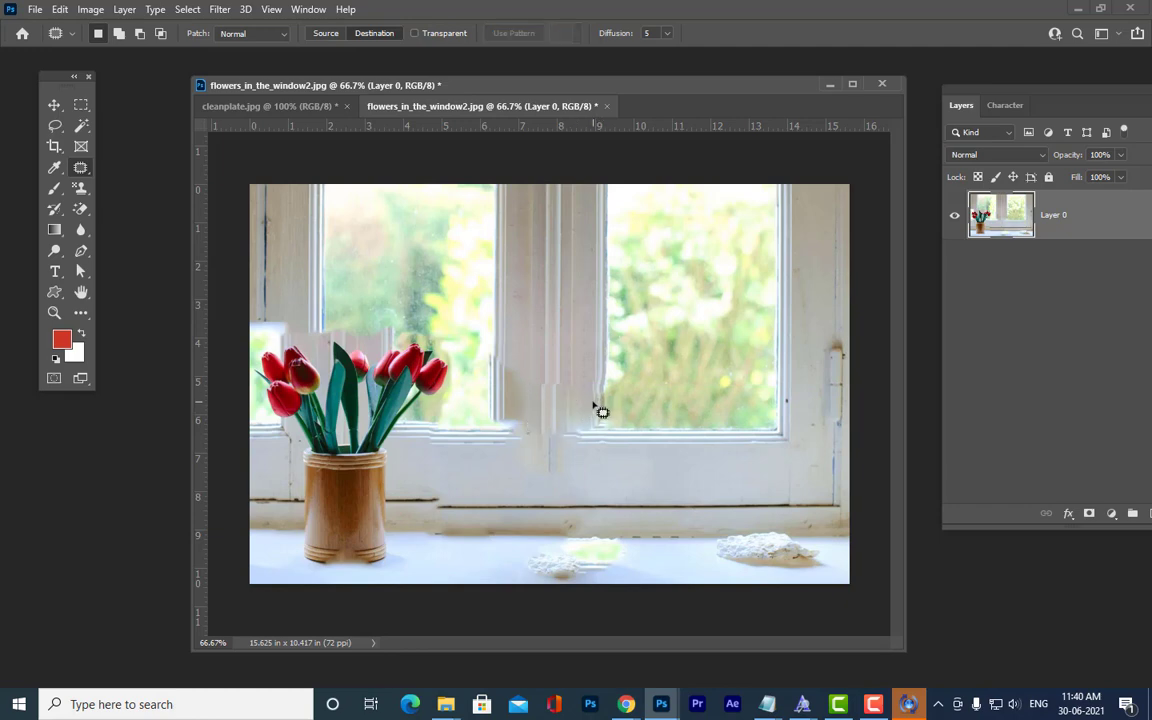
pyautogui.hotkey('ctrl', 'z')
pyautogui.hotkey('ctrl', 'z')
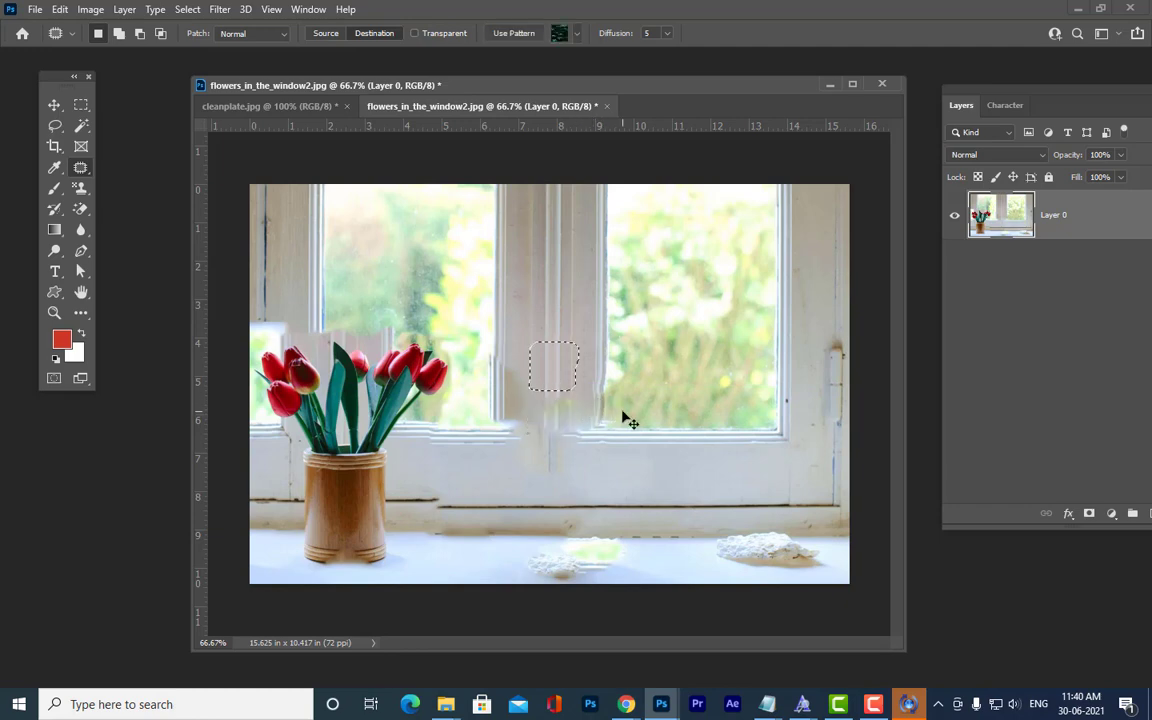
# Patch the smeared lower part of the centre post with the outlined clean section, aligning its vertical grooves, and deselect.
pyautogui.hotkey('ctrl', '+')
pyautogui.hotkey('ctrl', '+')
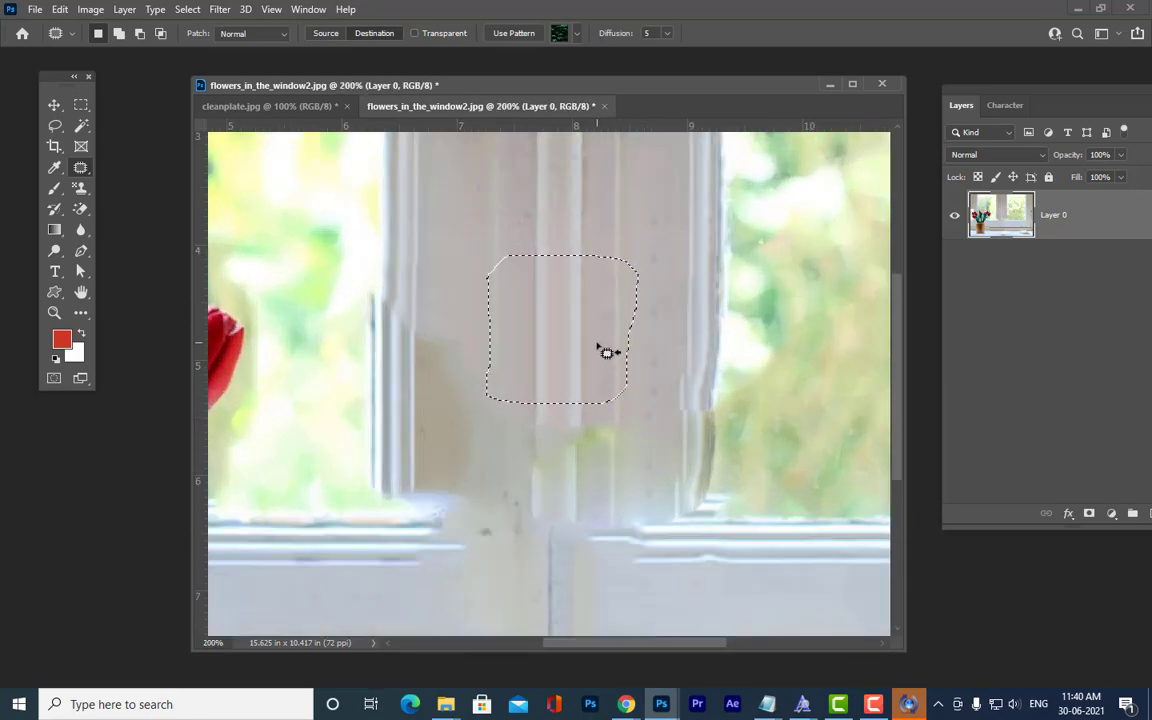
pyautogui.moveTo(606, 354); pyautogui.dragTo(600, 477)
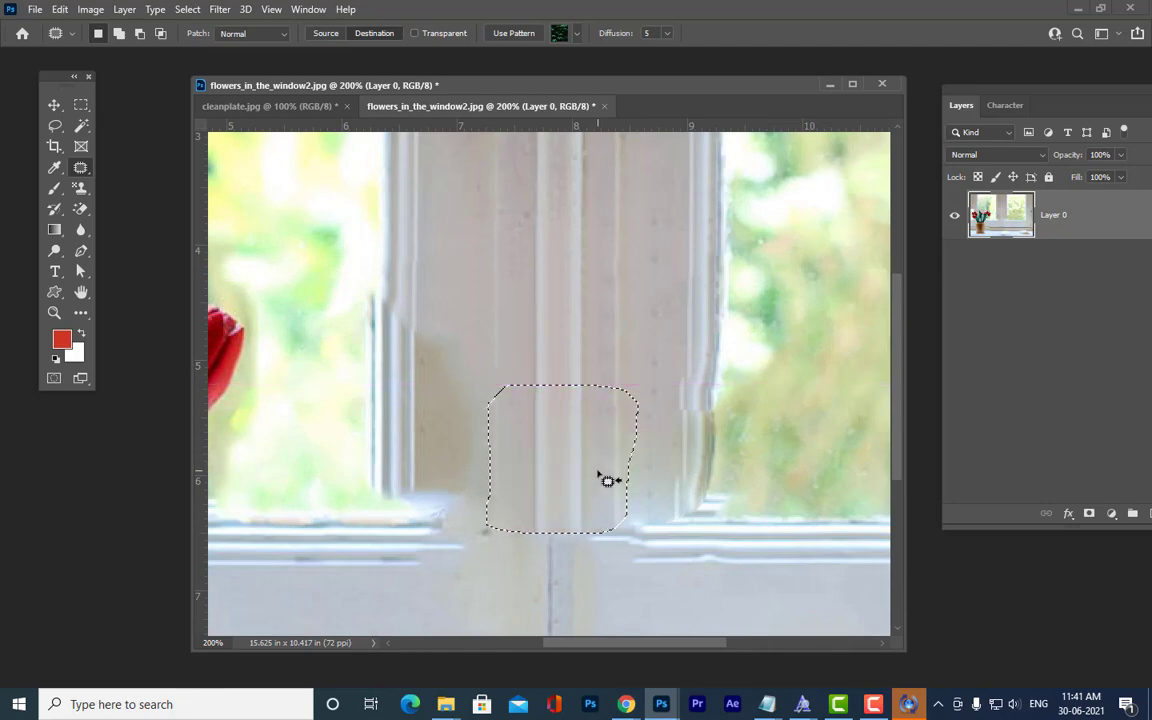
pyautogui.hotkey('ctrl', 'd')
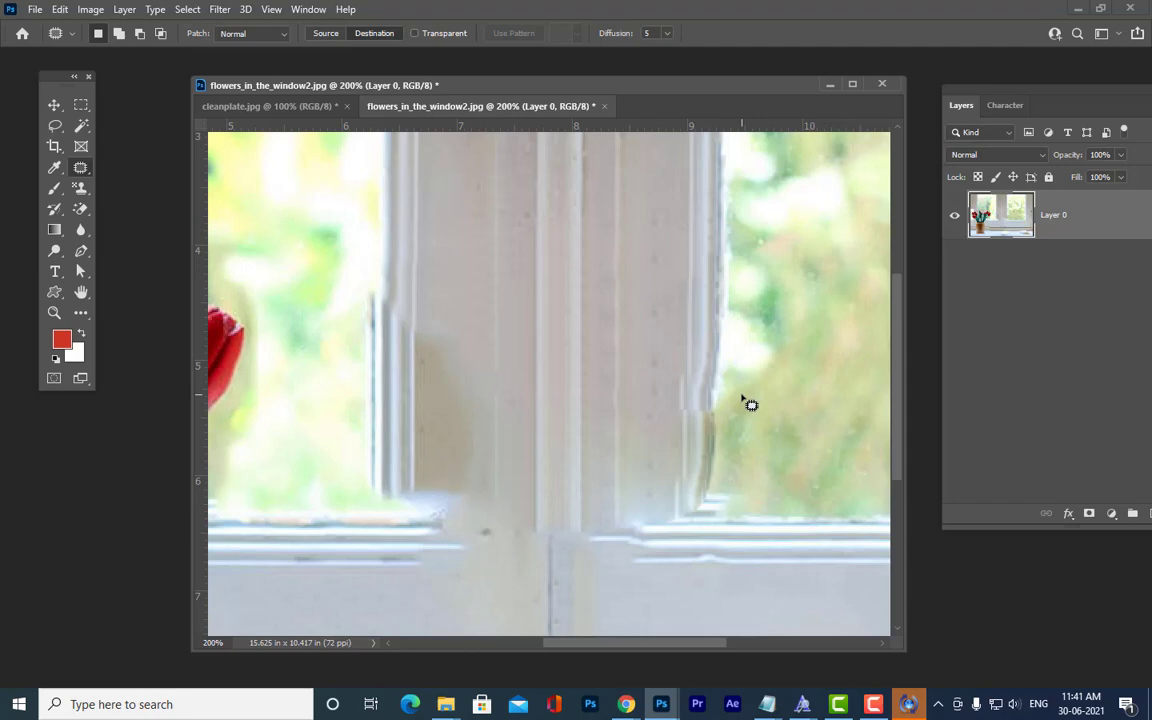
pyautogui.hotkey('ctrl', '-')
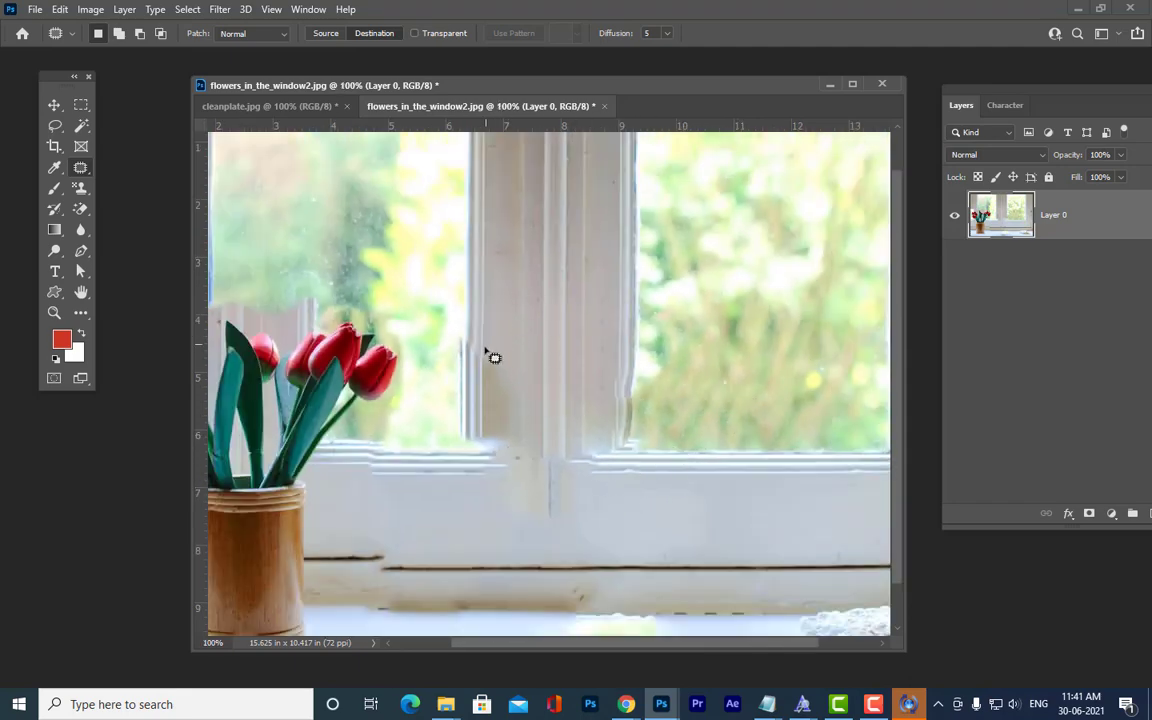
# Patch the discoloured patch on the centre post, and rebuild the horizontal moulding beneath the post from a clean rectangular section beneath the right pane.
pyautogui.moveTo(486, 349)
pyautogui.mouseDown()
pyautogui.moveTo(515, 424)
pyautogui.moveTo(496, 447)
pyautogui.moveTo(482, 429)
pyautogui.moveTo(482, 354)
pyautogui.moveTo(496, 346)
pyautogui.moveTo(502, 270)
pyautogui.mouseUp()
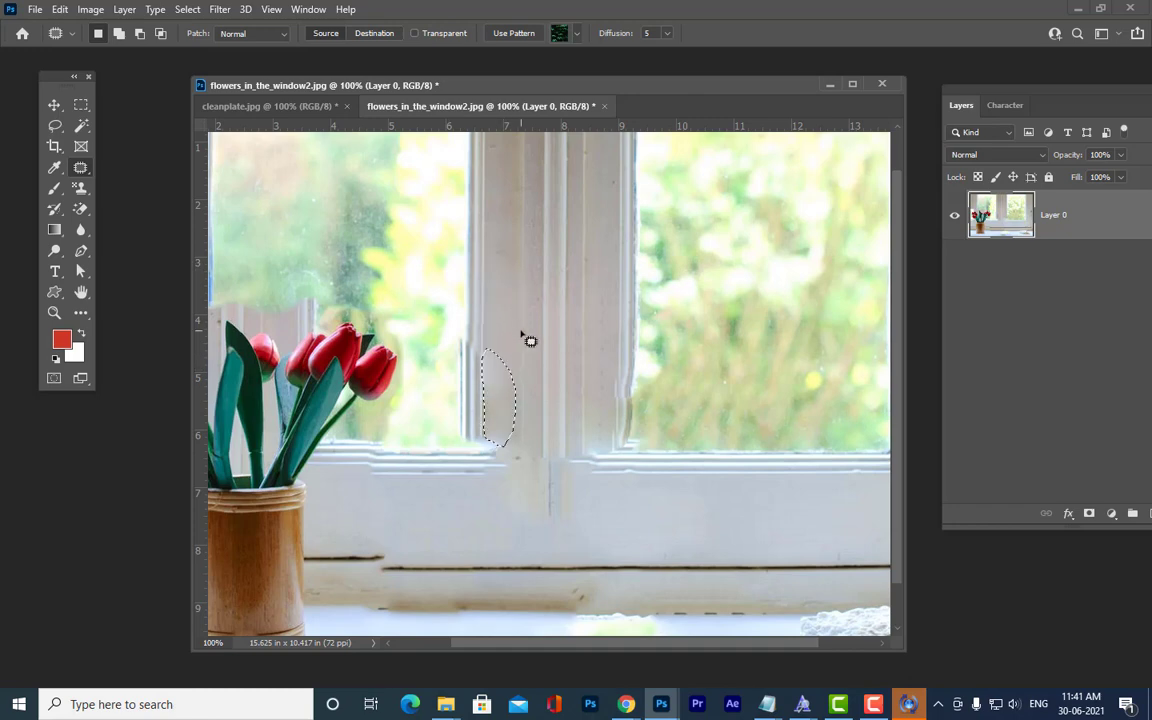
pyautogui.hotkey('ctrl', 'd')
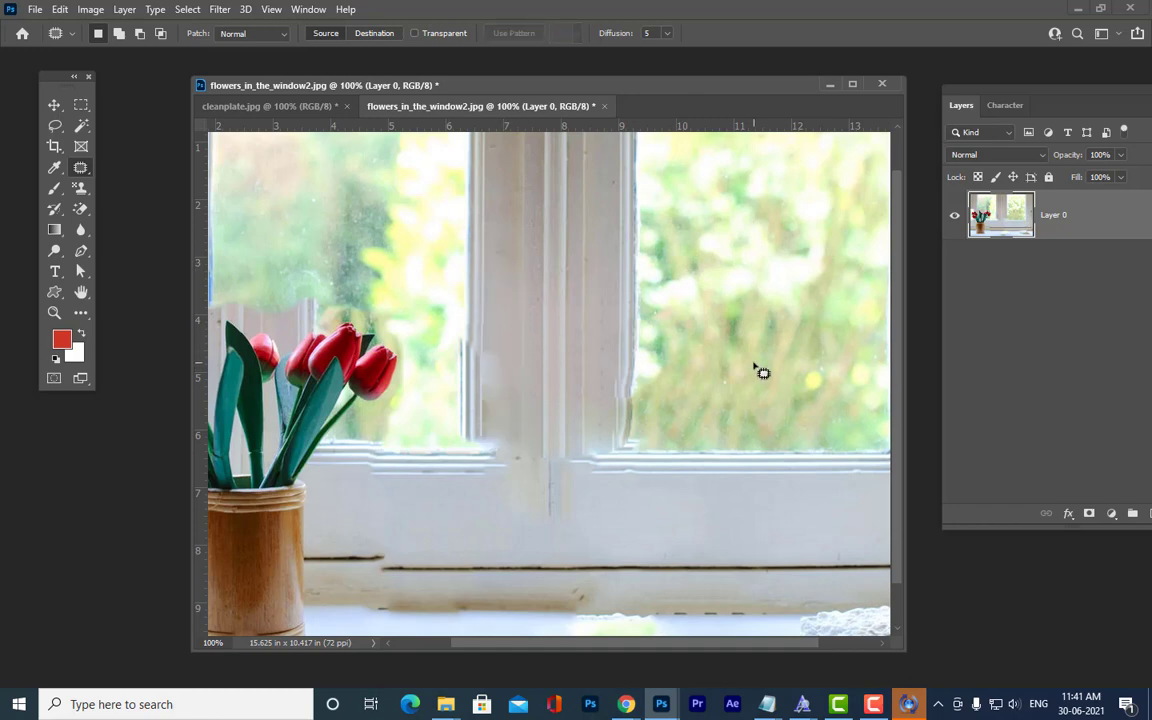
pyautogui.click(80, 104)
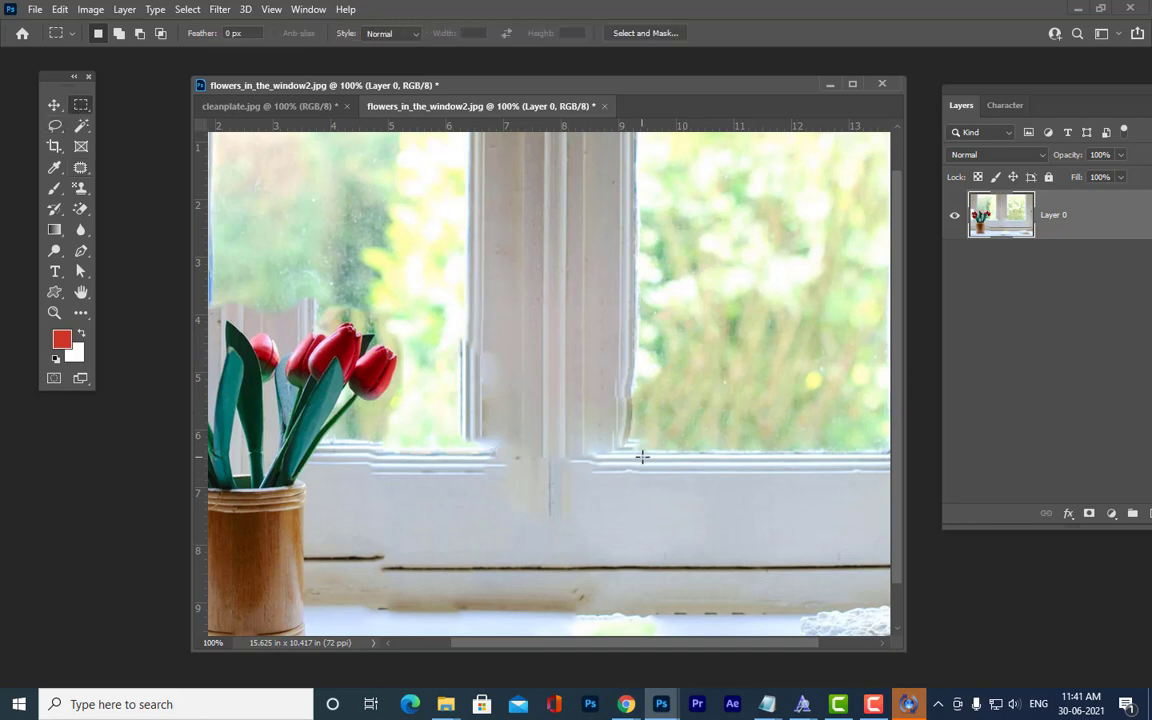
pyautogui.moveTo(614, 451); pyautogui.dragTo(774, 476)
pyautogui.click(79, 168)
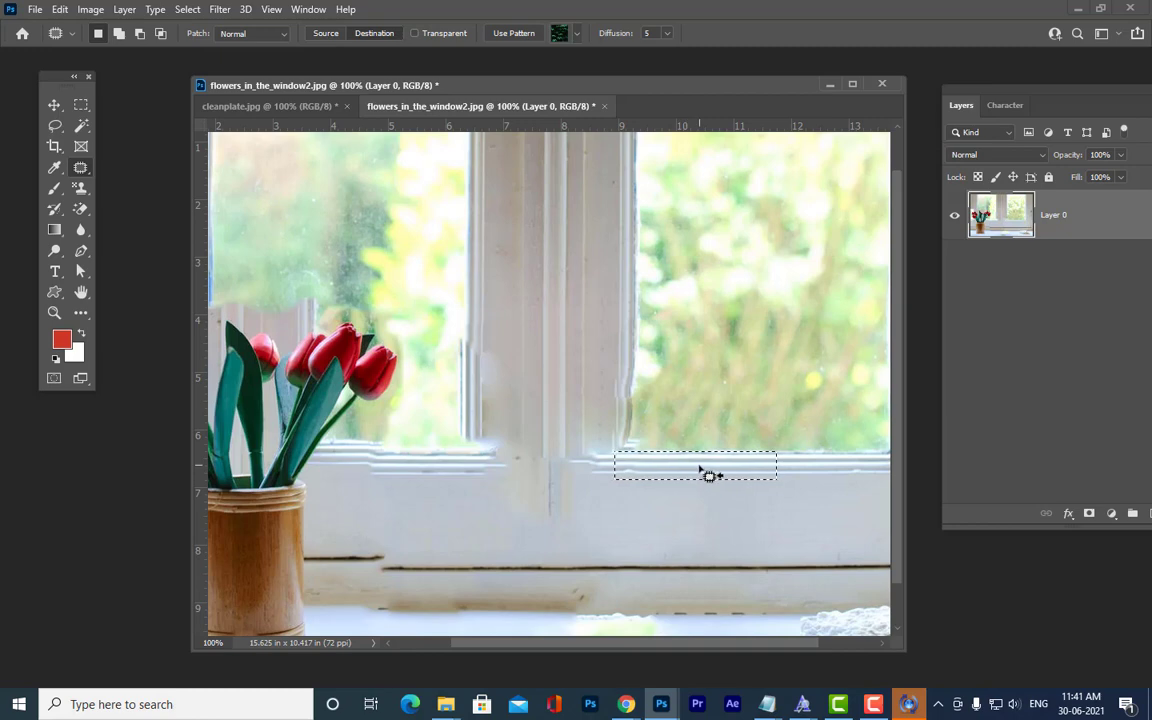
pyautogui.moveTo(687, 471); pyautogui.dragTo(567, 472)
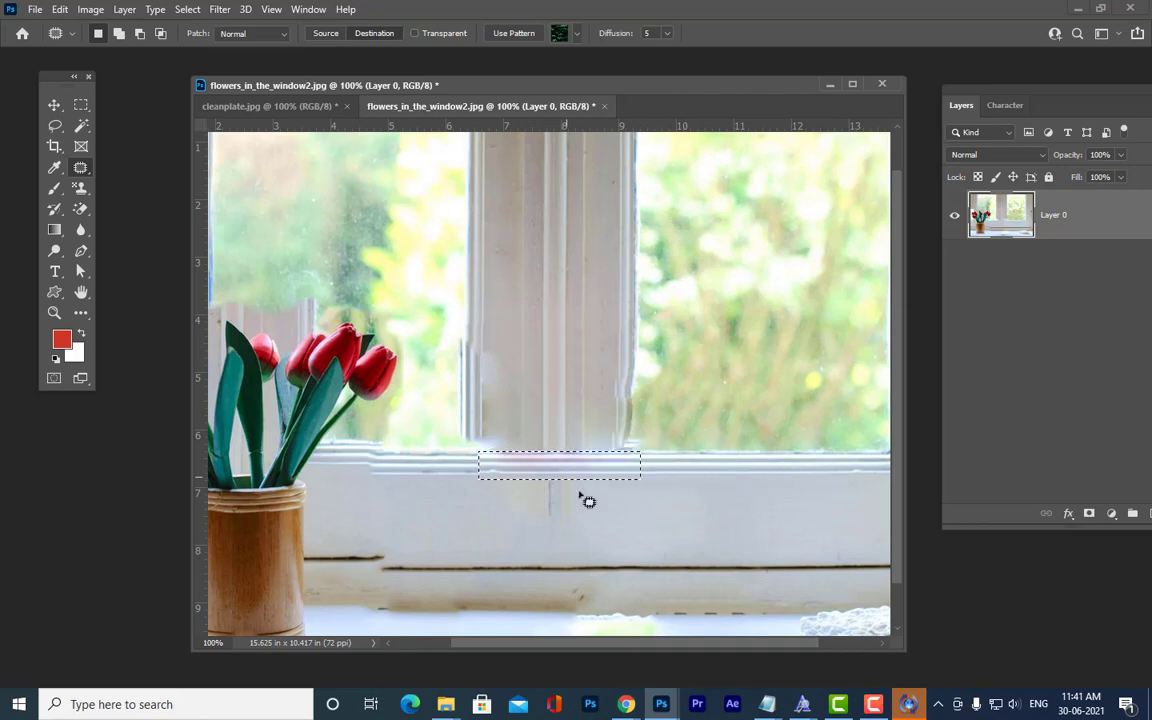
pyautogui.hotkey('ctrl', 'd')
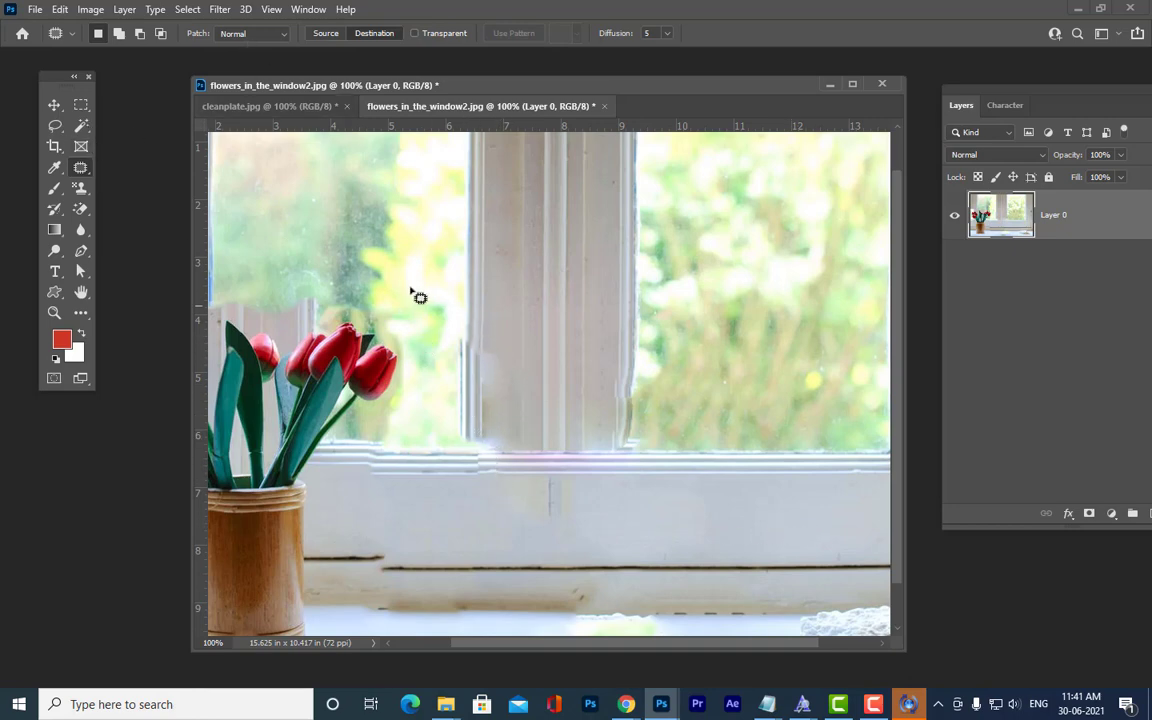
# Patch the damaged lower edge of the left pane's frame beside the centre post with a rectangular section taken from directly above, and deselect.
pyautogui.press('m')
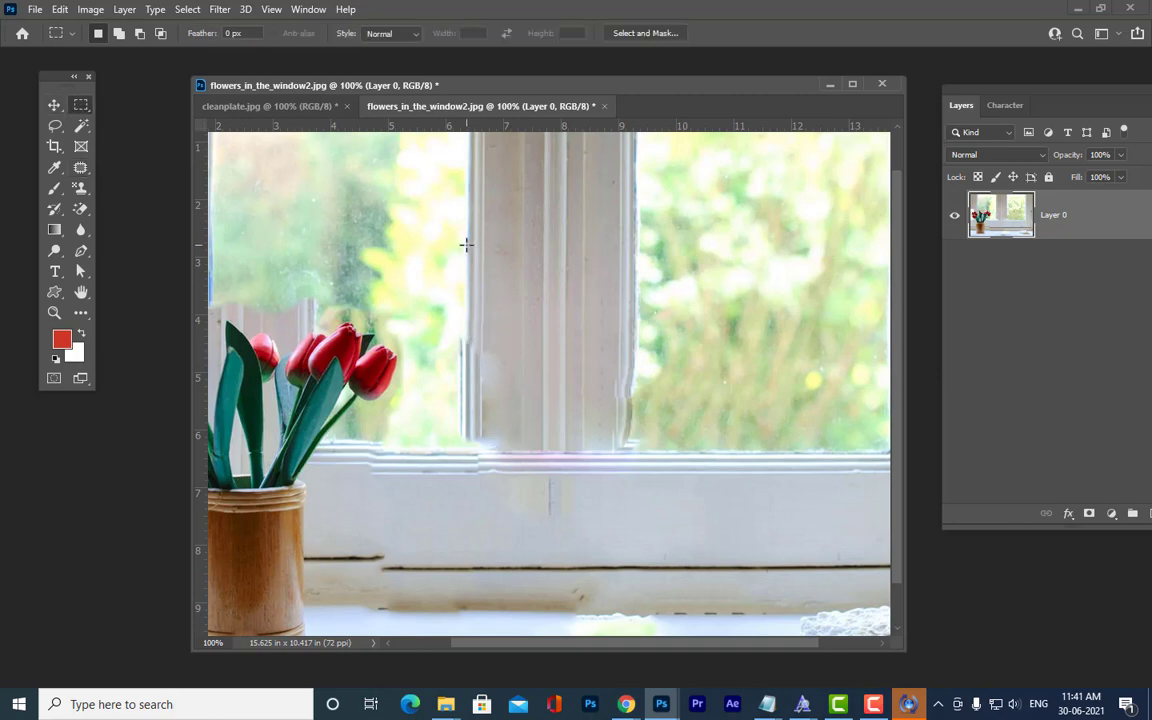
pyautogui.moveTo(466, 244); pyautogui.dragTo(481, 332)
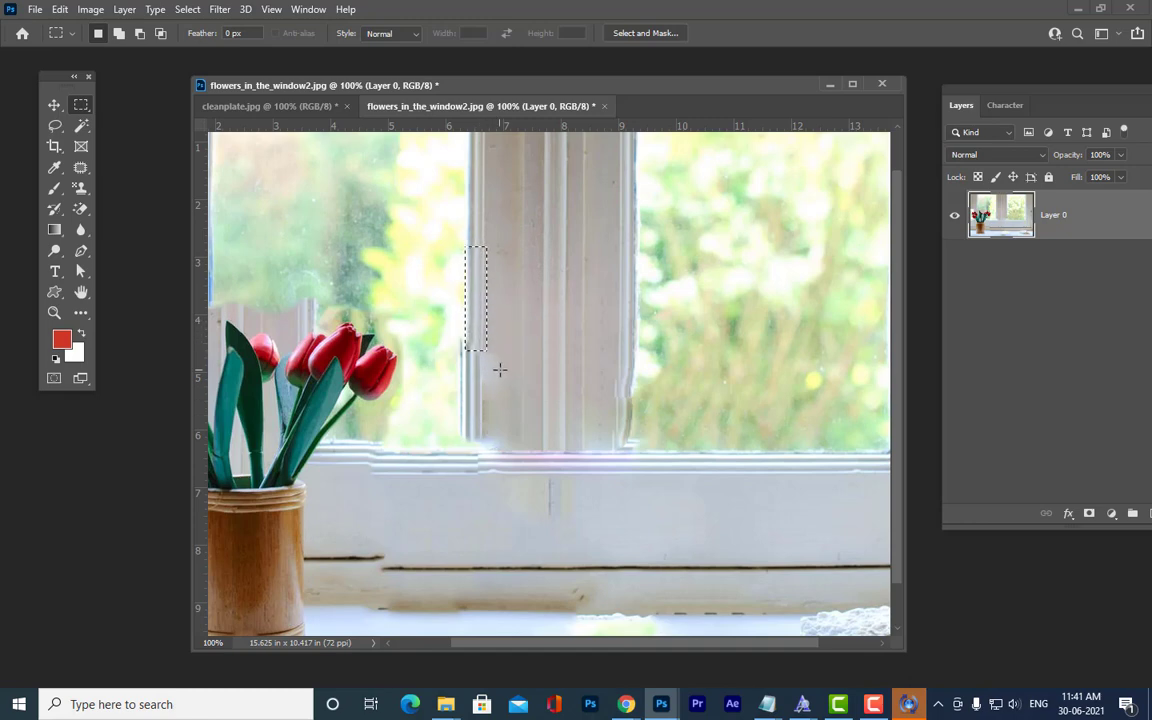
pyautogui.click(76, 168)
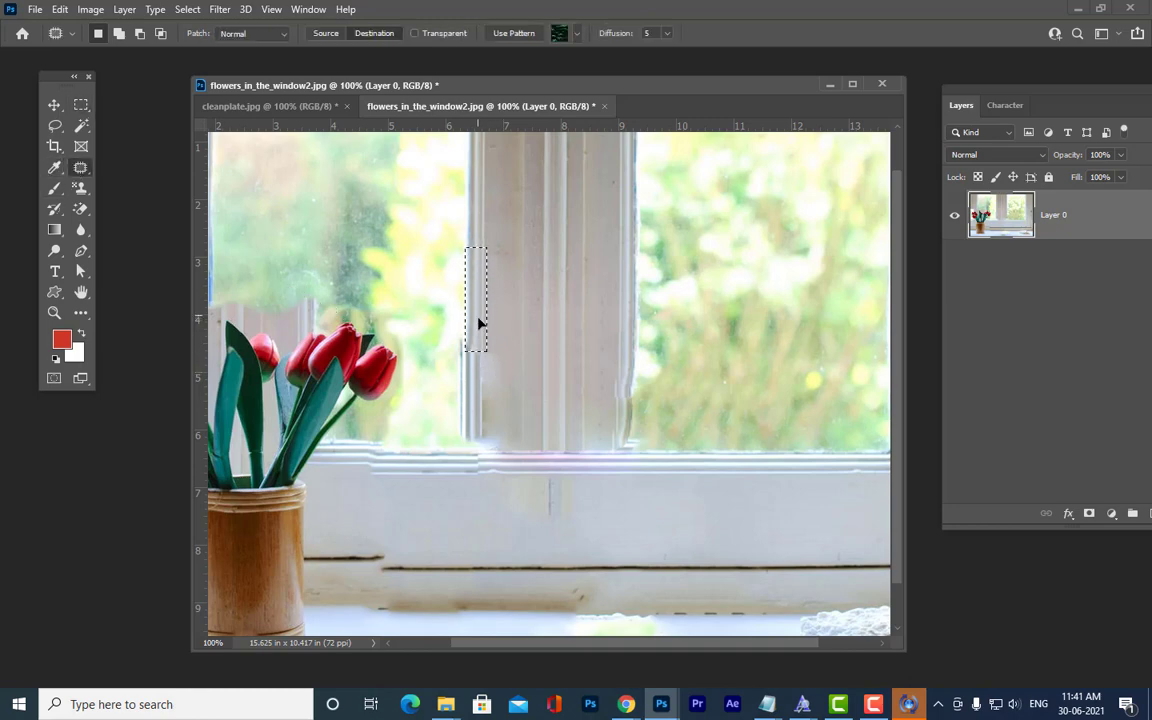
pyautogui.moveTo(478, 323); pyautogui.dragTo(478, 418)
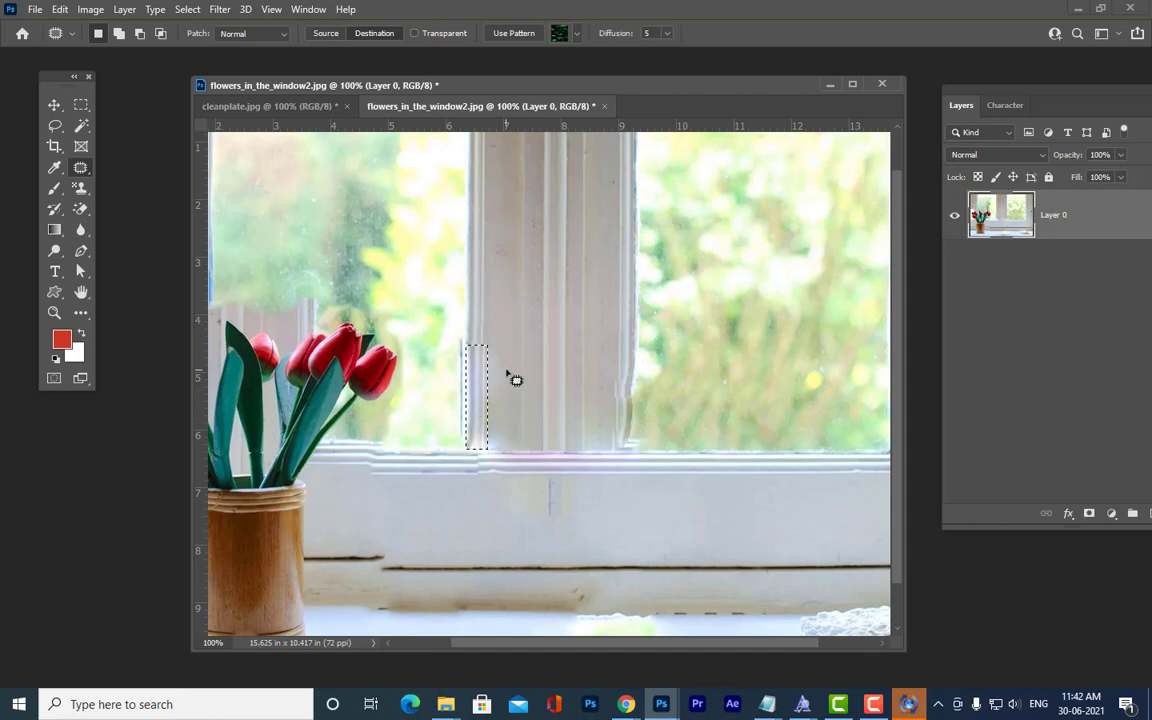
pyautogui.click(515, 368)
# Straighten the lower inner edge of the right pane's frame by patching it with a clean rectangular section of the same edge, and deselect.
pyautogui.click(82, 108)
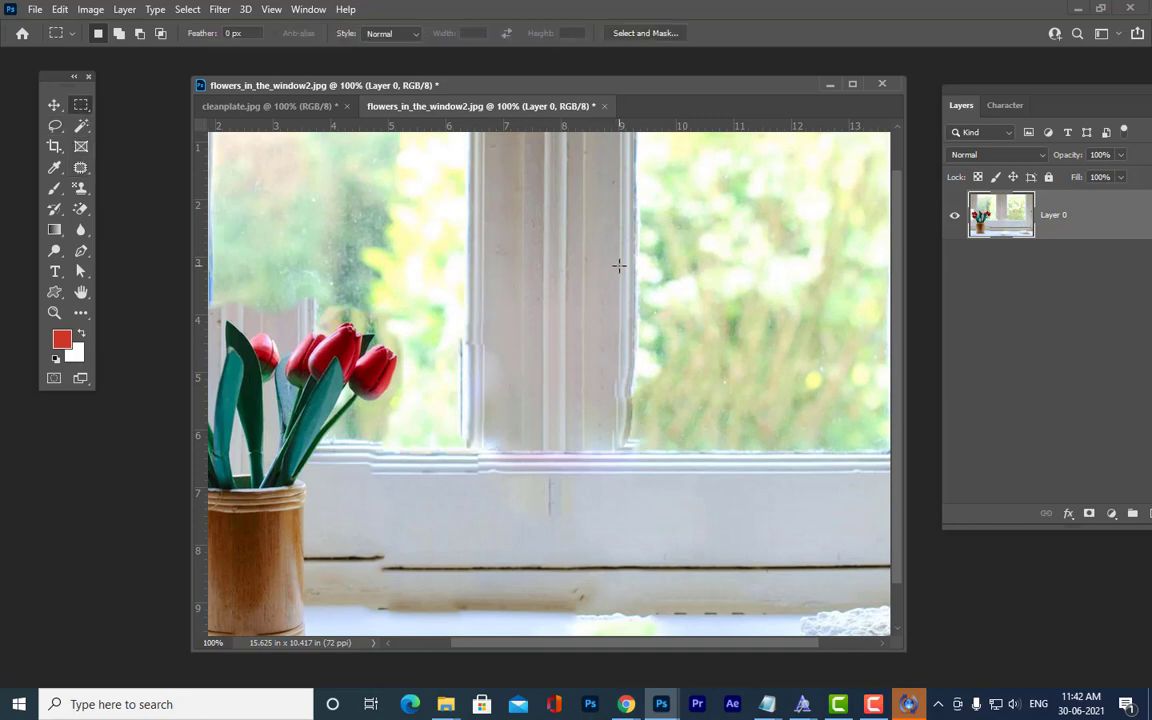
pyautogui.moveTo(619, 265); pyautogui.dragTo(630, 412)
pyautogui.click(80, 167)
pyautogui.hotkey('ctrl', 'd')
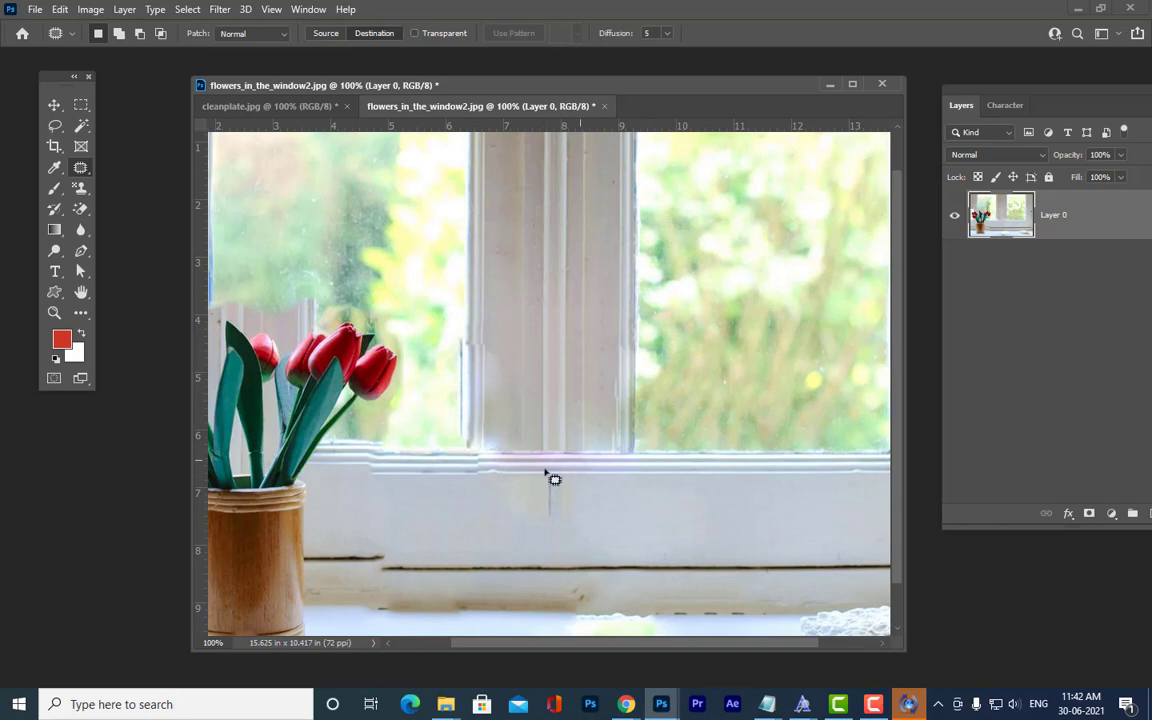
# Extend the dark line below the window frame to the vase by patching in a rectangular section of the intact line, and deselect.
pyautogui.scroll(-2, 521, 432)
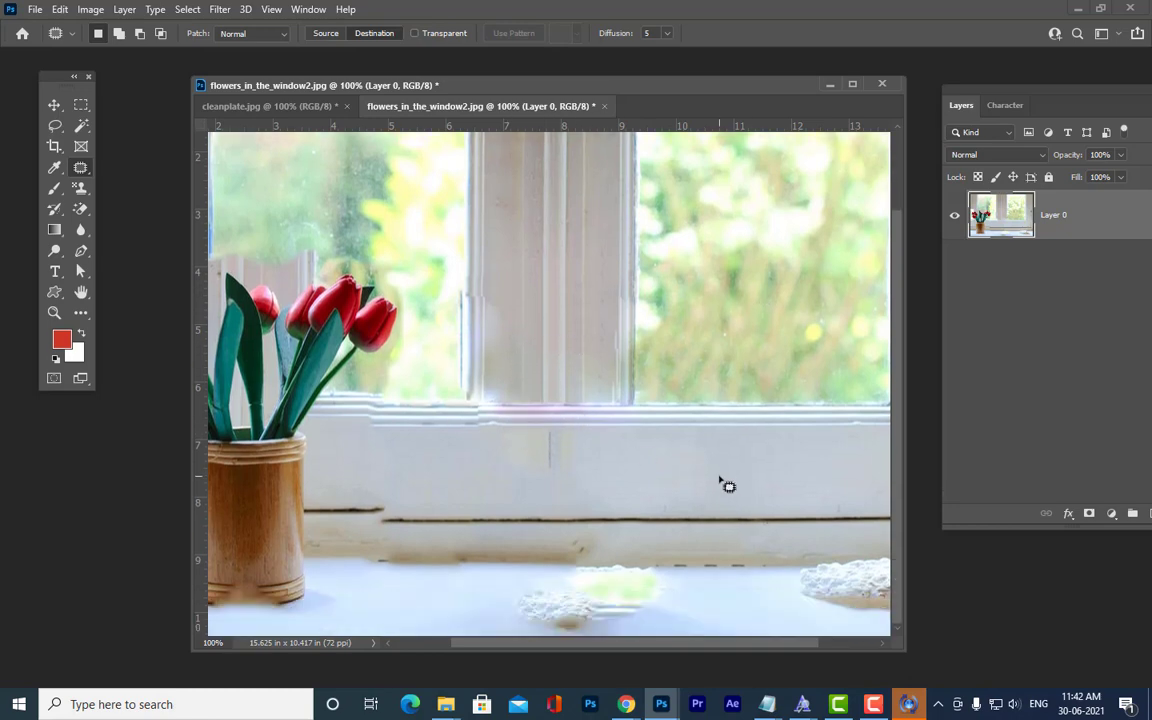
pyautogui.hotkey('ctrl', '-')
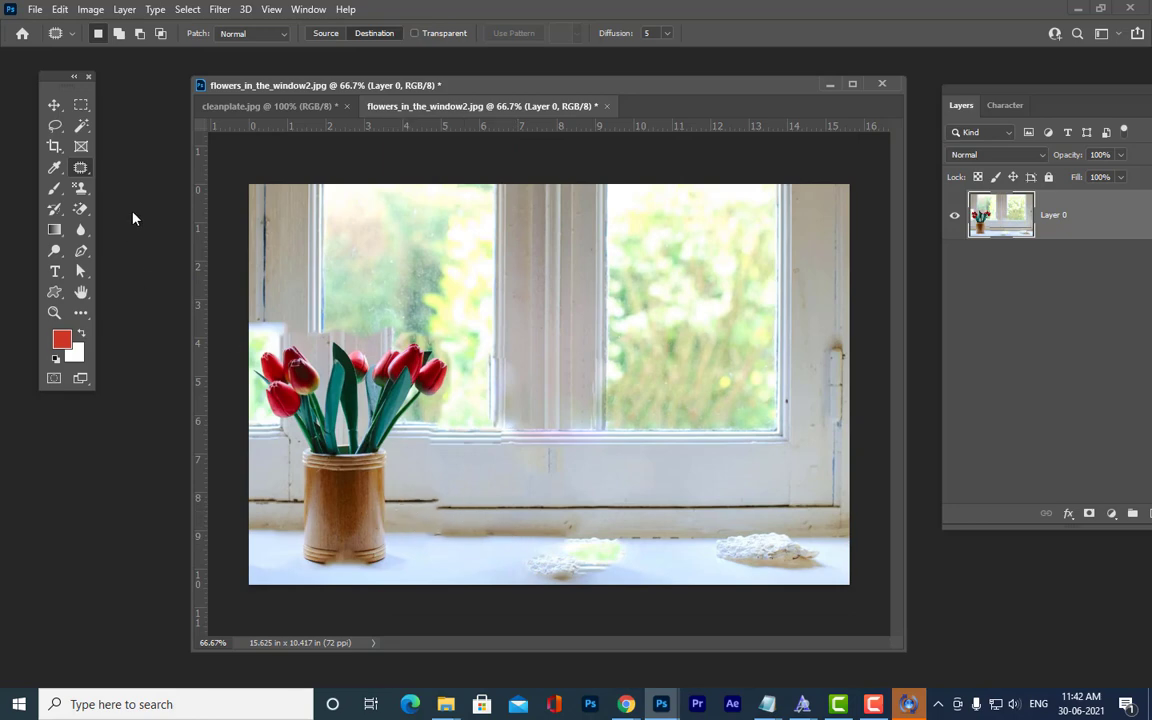
pyautogui.click(81, 104)
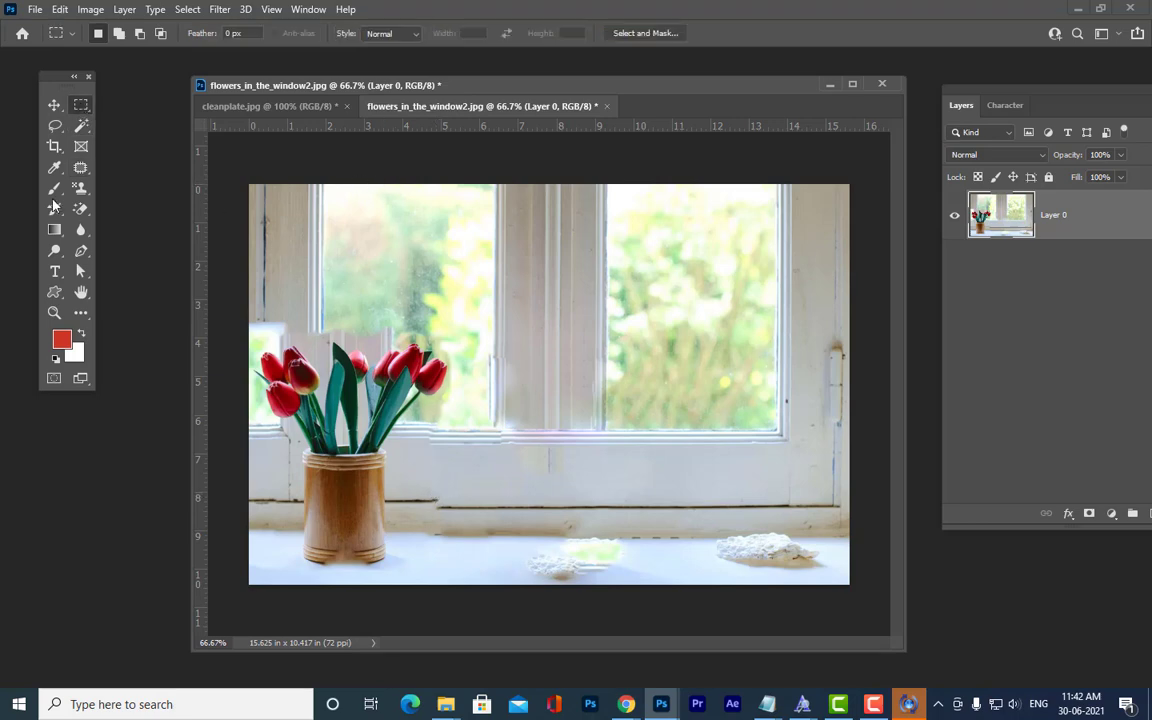
pyautogui.click(81, 167)
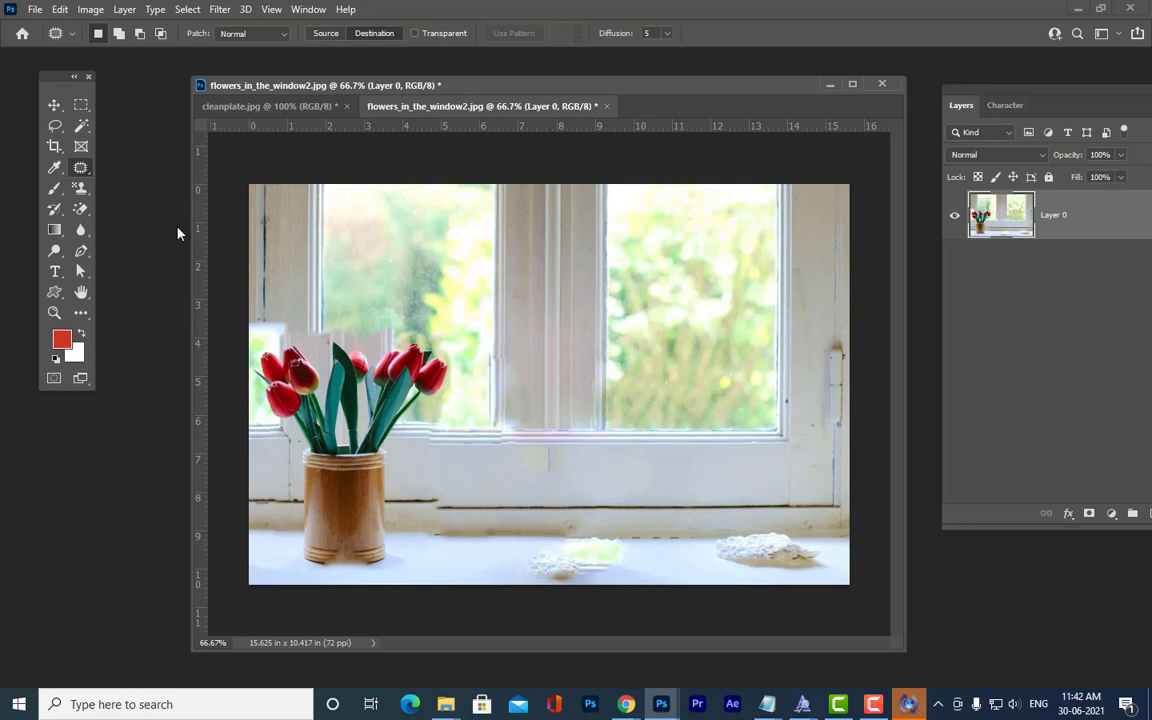
pyautogui.click(81, 104)
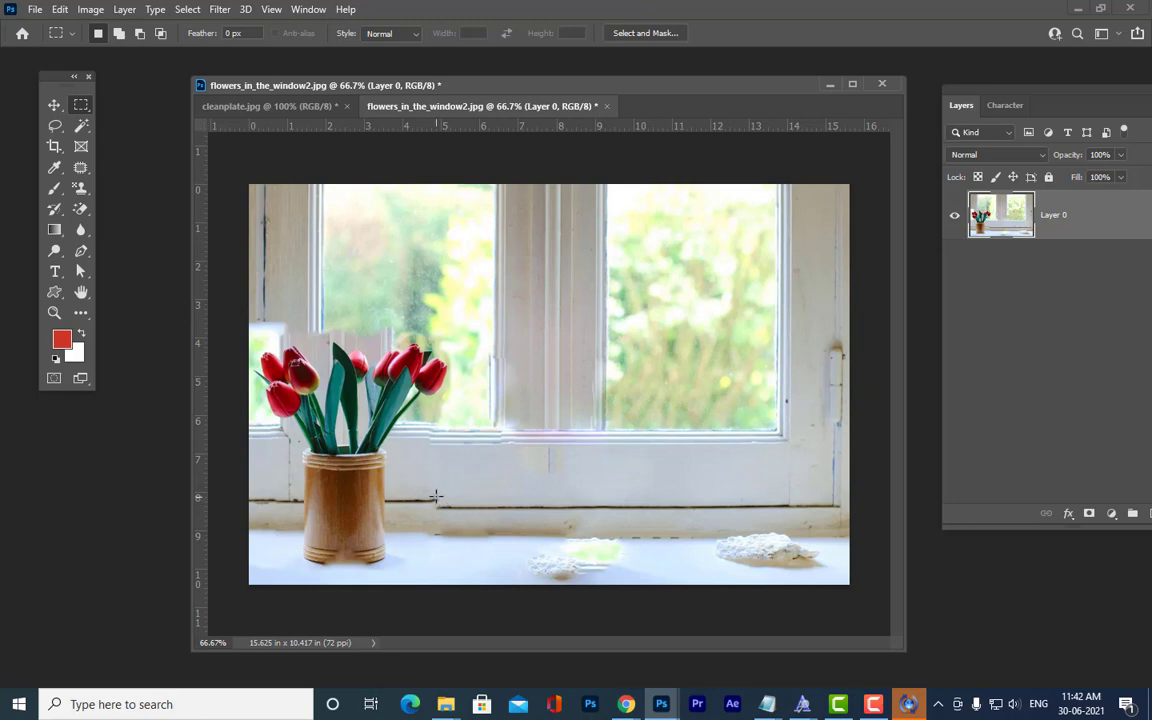
pyautogui.moveTo(432, 491); pyautogui.dragTo(658, 518)
pyautogui.click(512, 476)
pyautogui.moveTo(436, 499); pyautogui.dragTo(573, 521)
pyautogui.click(81, 167)
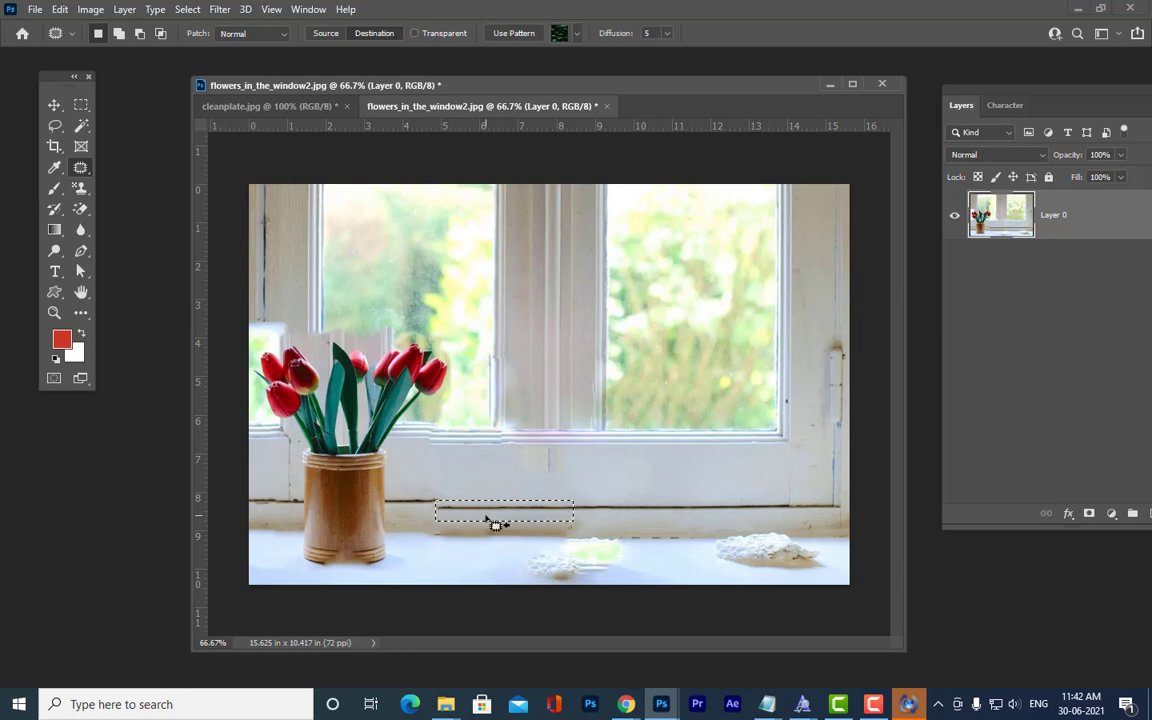
pyautogui.moveTo(491, 513); pyautogui.dragTo(439, 512)
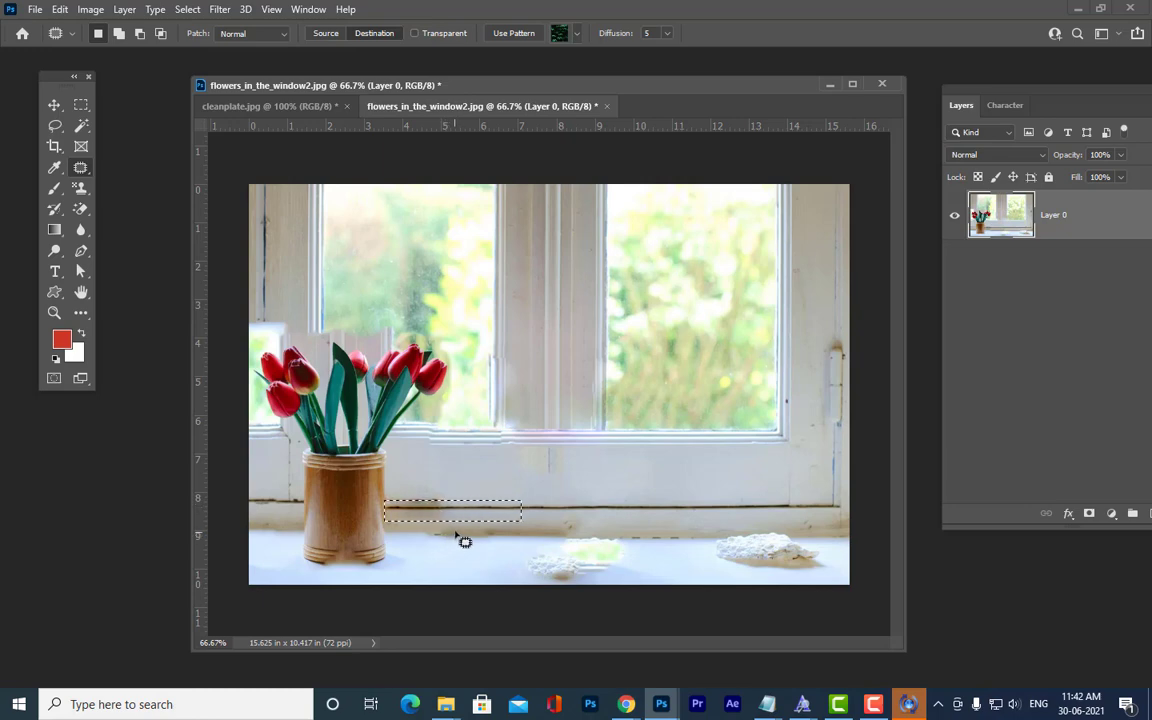
pyautogui.hotkey('ctrl', 'd')
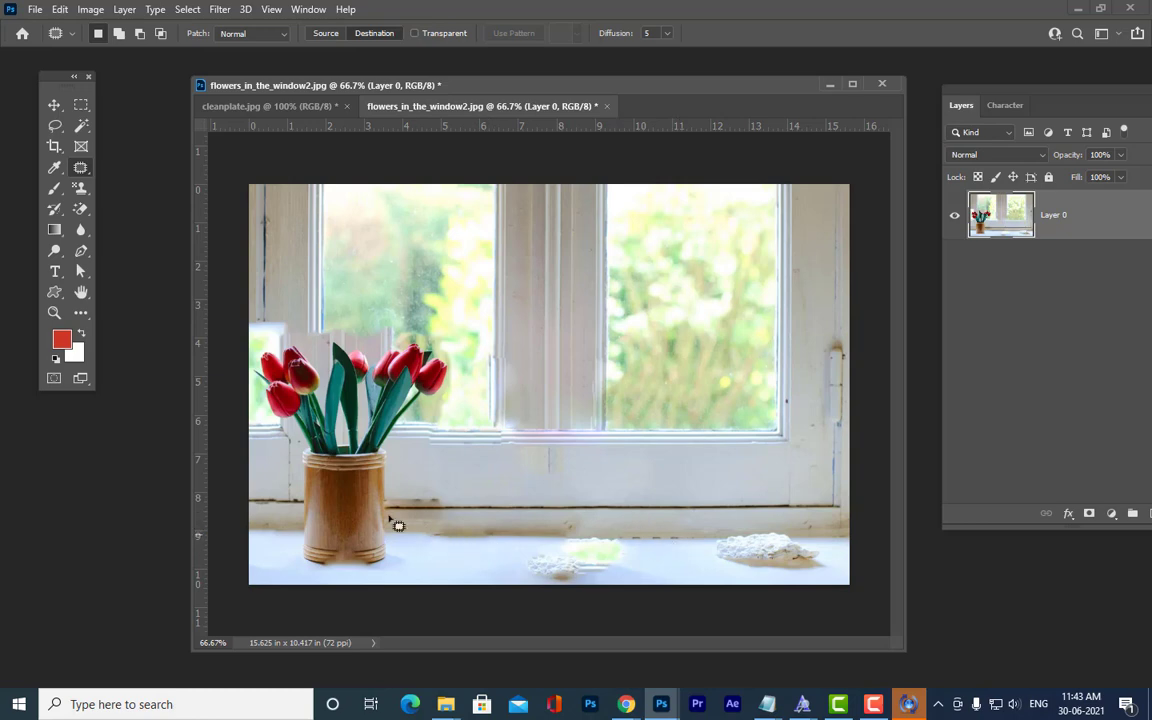
# Select a taller section covering the dark line and the ledge, patch it over the area beside the vase, and deselect.
pyautogui.click(81, 104)
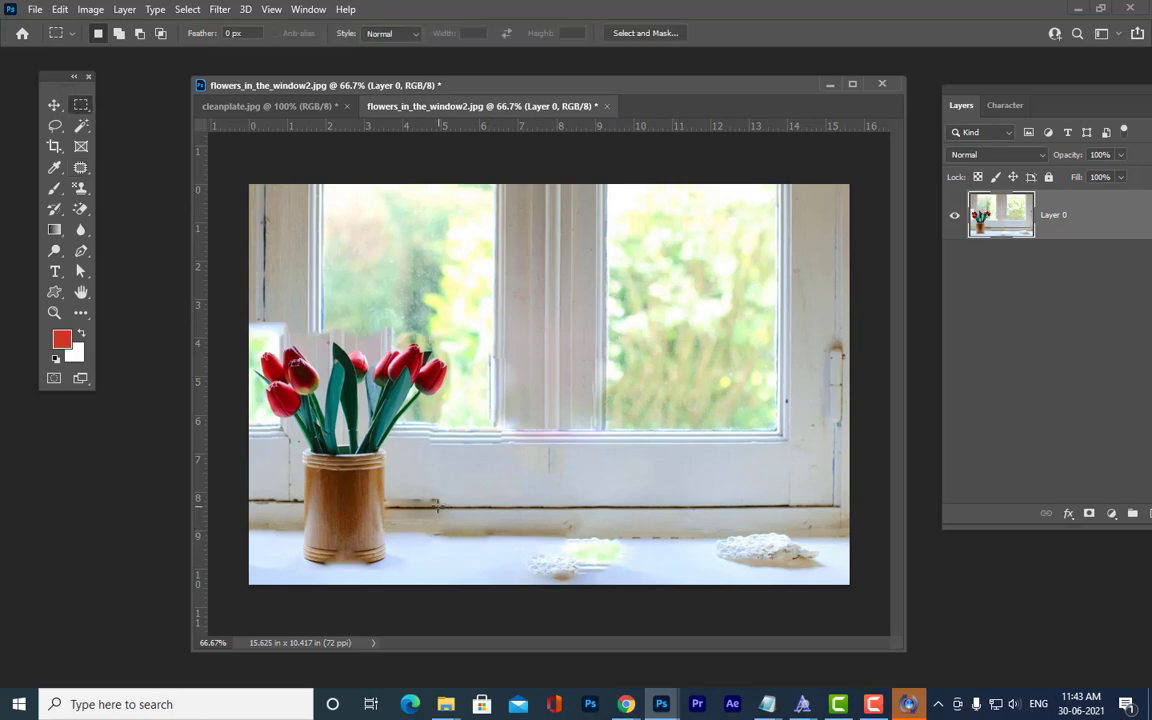
pyautogui.moveTo(440, 499); pyautogui.dragTo(532, 536)
pyautogui.click(80, 170)
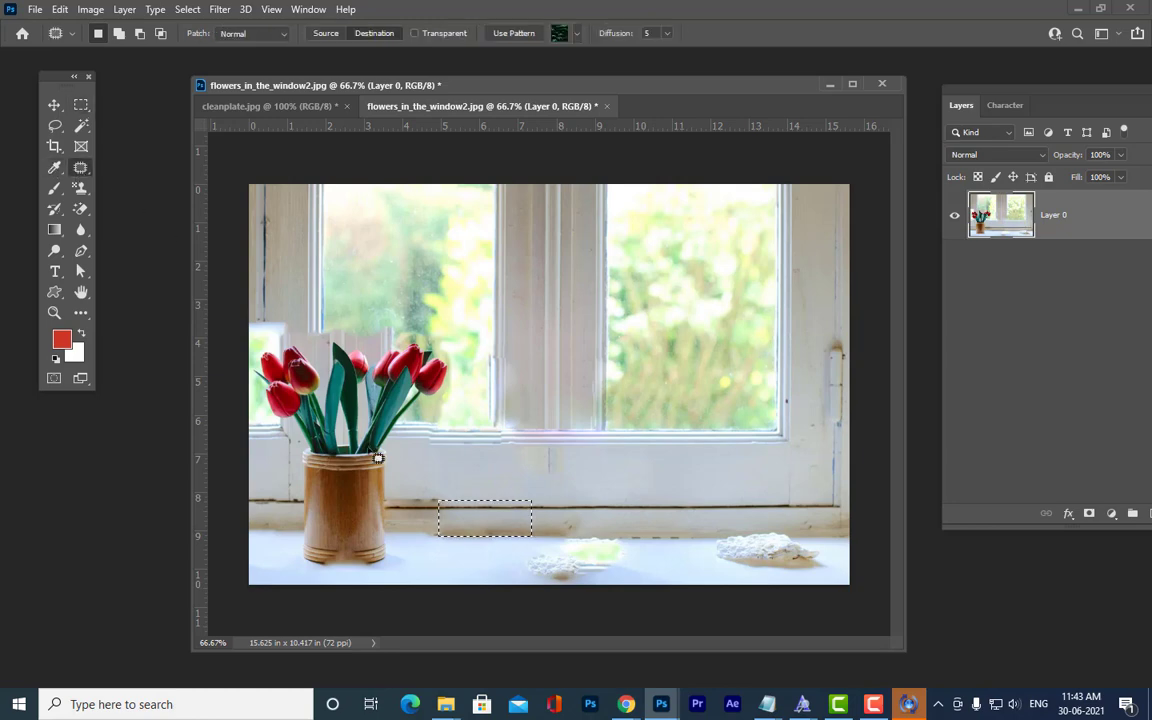
pyautogui.moveTo(474, 516); pyautogui.dragTo(436, 517)
pyautogui.hotkey('ctrl', 'd')
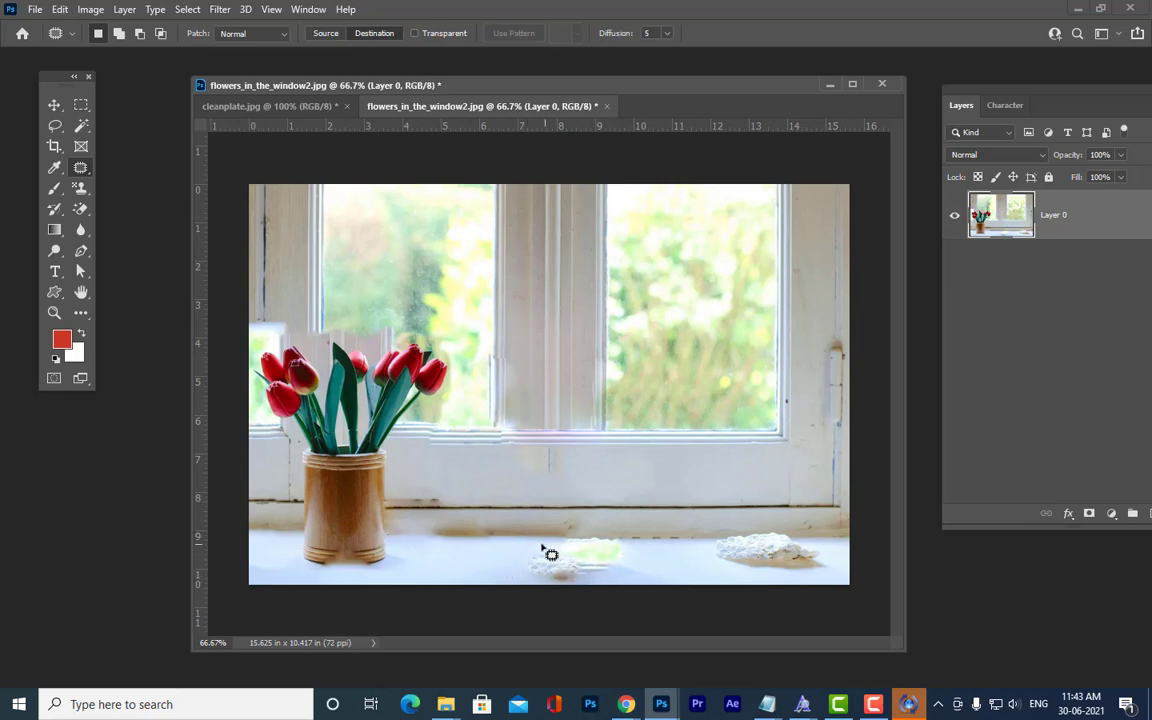
# Remove the leftover lace and green smear from the middle of the windowsill by patching it with clean sill, and deselect.
pyautogui.moveTo(535, 539)
pyautogui.mouseDown()
pyautogui.moveTo(633, 543)
pyautogui.moveTo(600, 582)
pyautogui.moveTo(540, 582)
pyautogui.moveTo(525, 568)
pyautogui.moveTo(542, 532)
pyautogui.moveTo(526, 557)
pyautogui.moveTo(465, 559)
pyautogui.mouseUp()
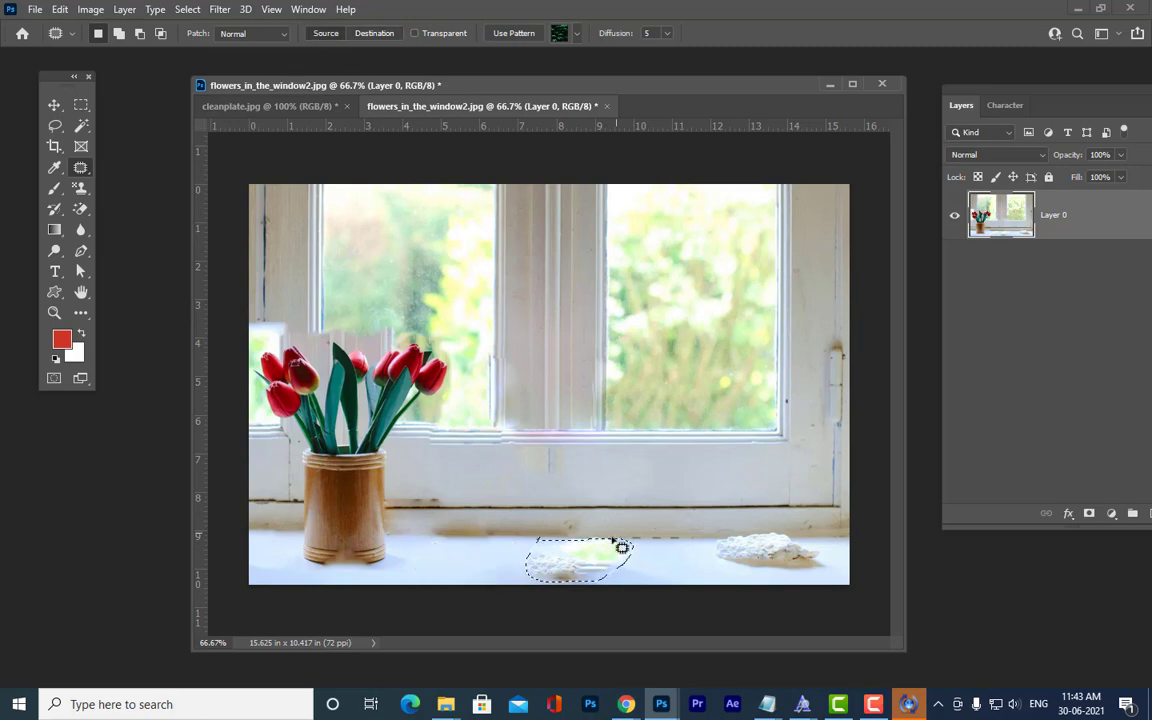
pyautogui.moveTo(622, 547); pyautogui.dragTo(485, 566)
pyautogui.click(670, 558)
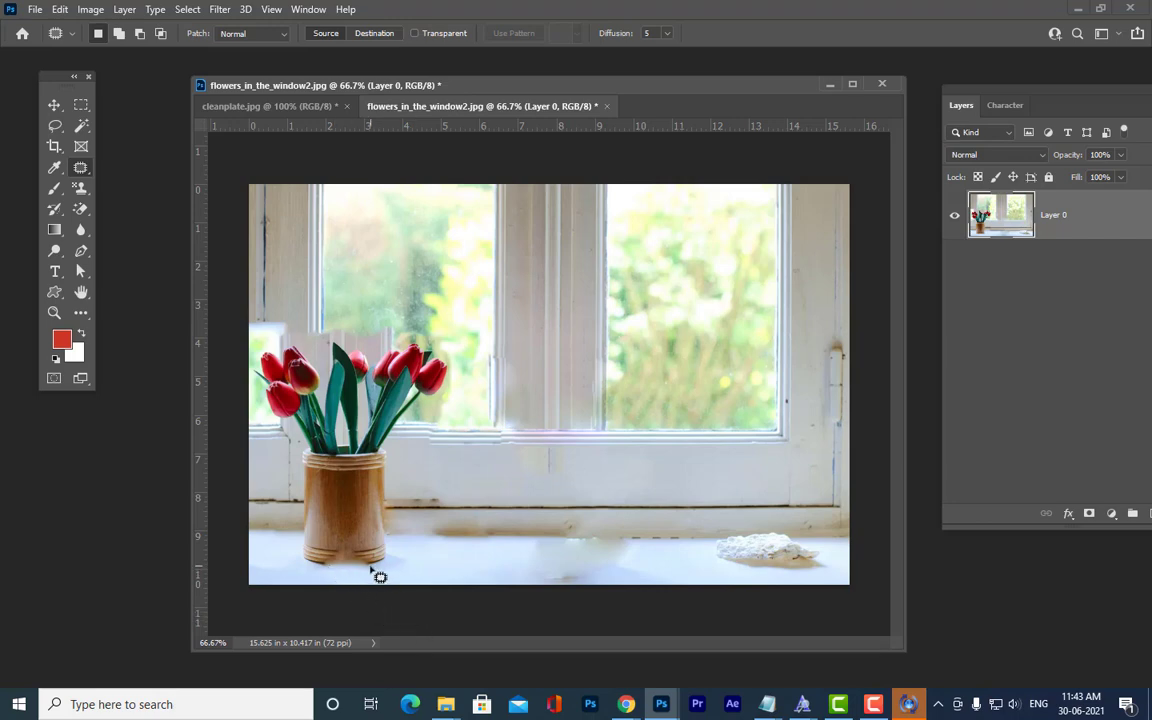
# Try to fill the gap in the vase's base by patching in its outlined right-hand bands with Destination mode, and deselect.
pyautogui.hotkey('ctrl', '+')
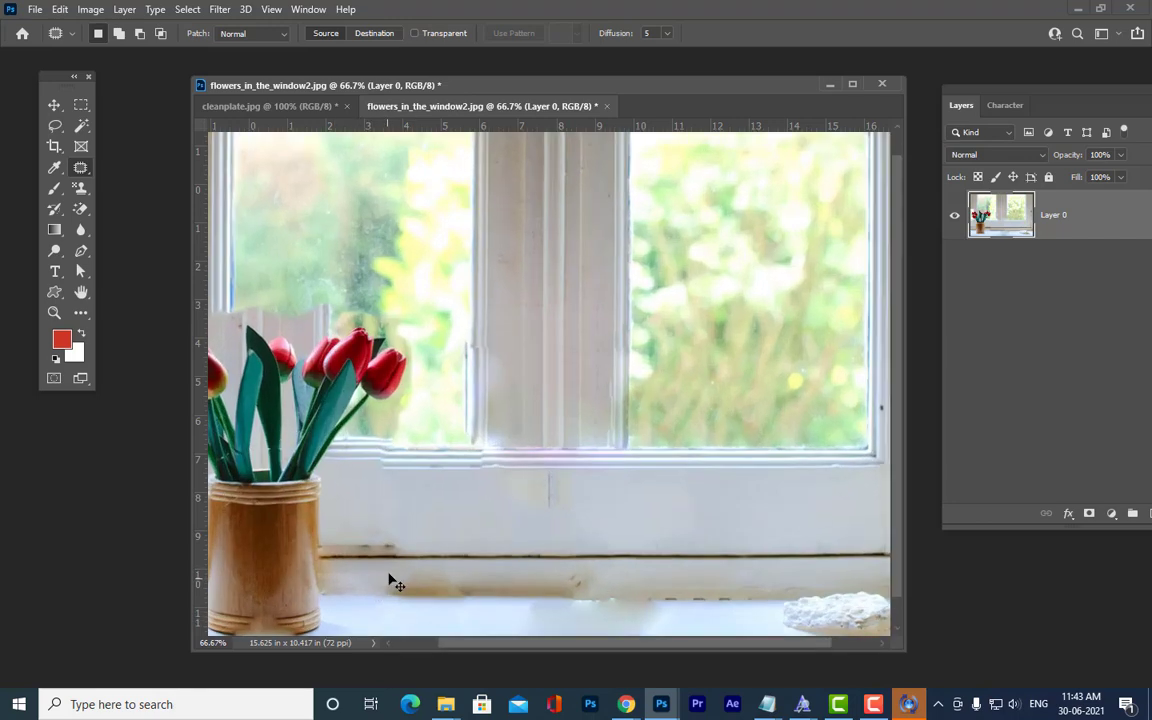
pyautogui.scroll(-1, 424, 540)
pyautogui.moveTo(502, 644); pyautogui.dragTo(364, 640)
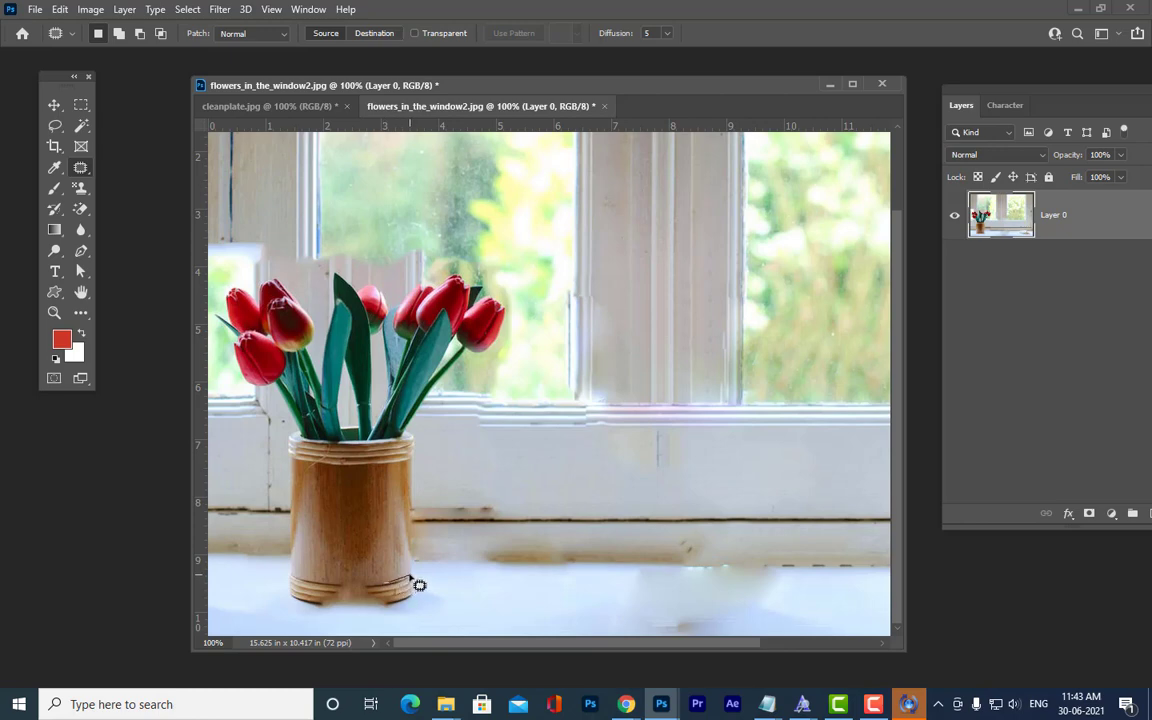
pyautogui.moveTo(410, 592)
pyautogui.mouseDown()
pyautogui.moveTo(393, 602)
pyautogui.moveTo(398, 589)
pyautogui.mouseUp()
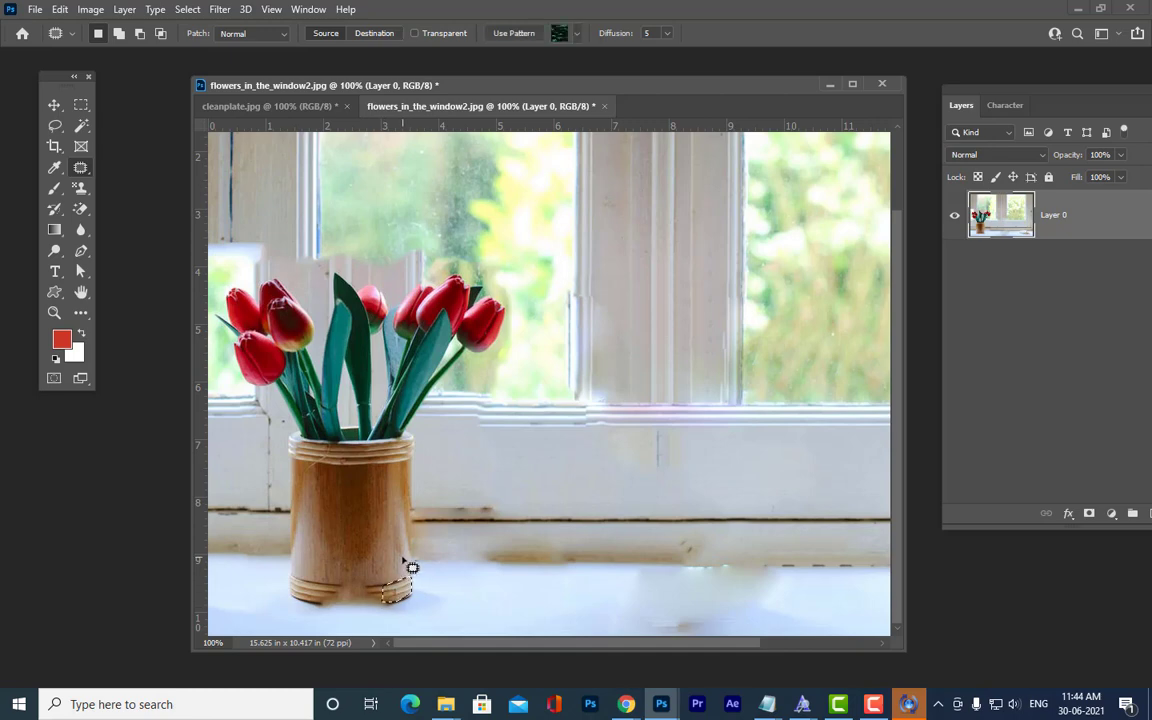
pyautogui.click(382, 586)
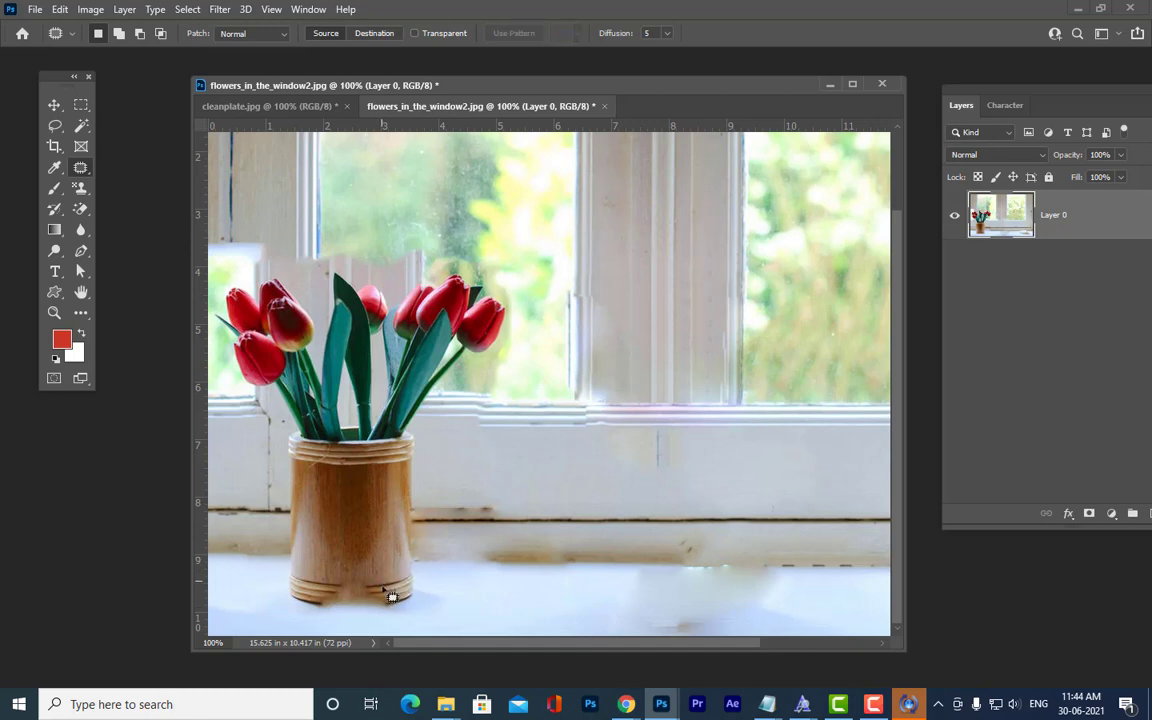
pyautogui.moveTo(393, 604); pyautogui.dragTo(425, 601)
pyautogui.click(408, 593)
pyautogui.moveTo(409, 576)
pyautogui.mouseDown()
pyautogui.moveTo(410, 594)
pyautogui.moveTo(385, 604)
pyautogui.moveTo(392, 590)
pyautogui.mouseUp()
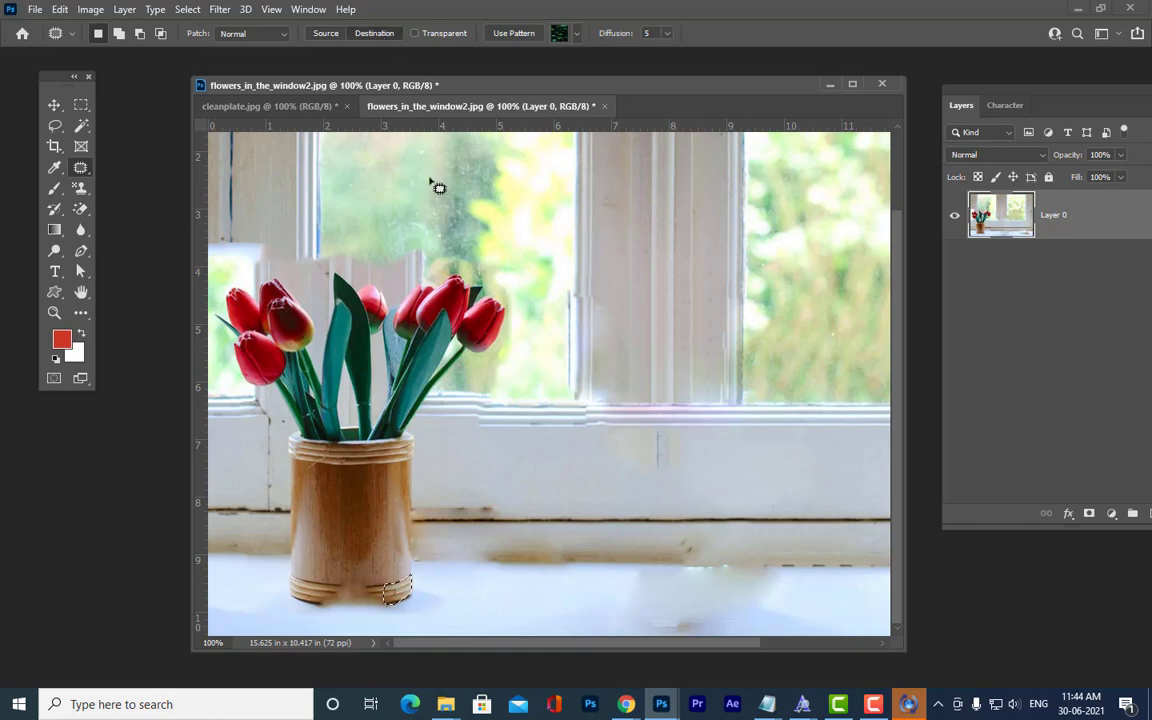
pyautogui.moveTo(405, 591); pyautogui.dragTo(356, 598)
pyautogui.click(473, 566)
pyautogui.hotkey('ctrl', 'shift', 'd')
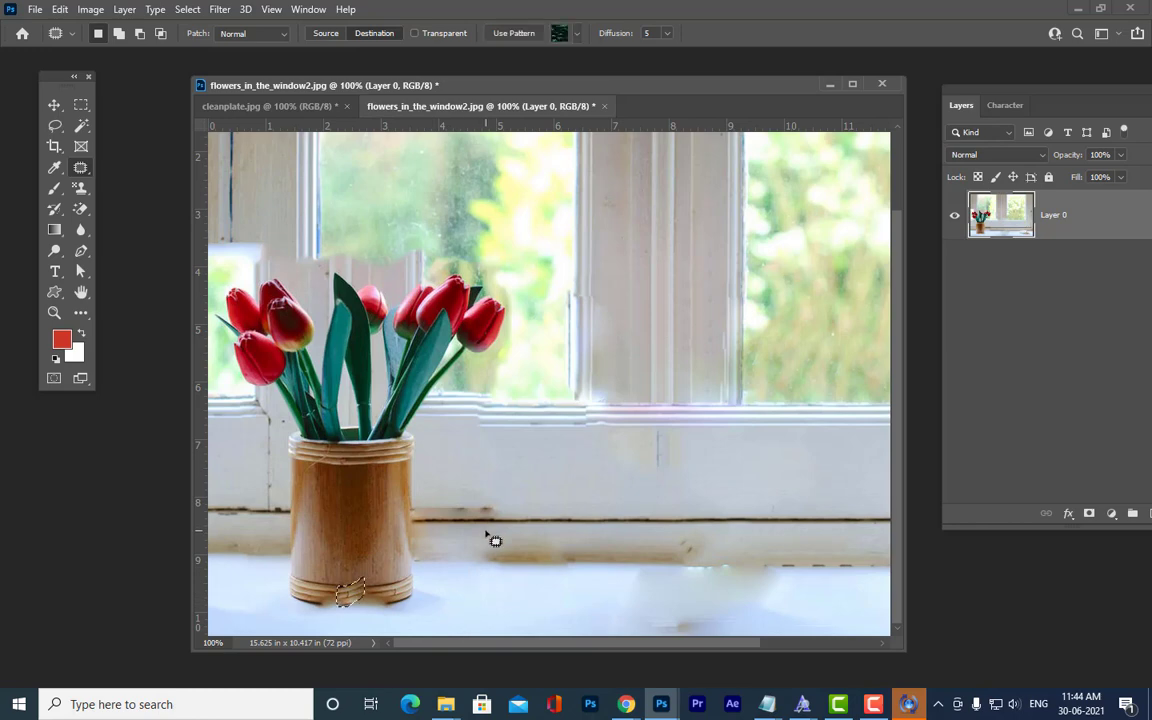
pyautogui.hotkey('ctrl', 'd')
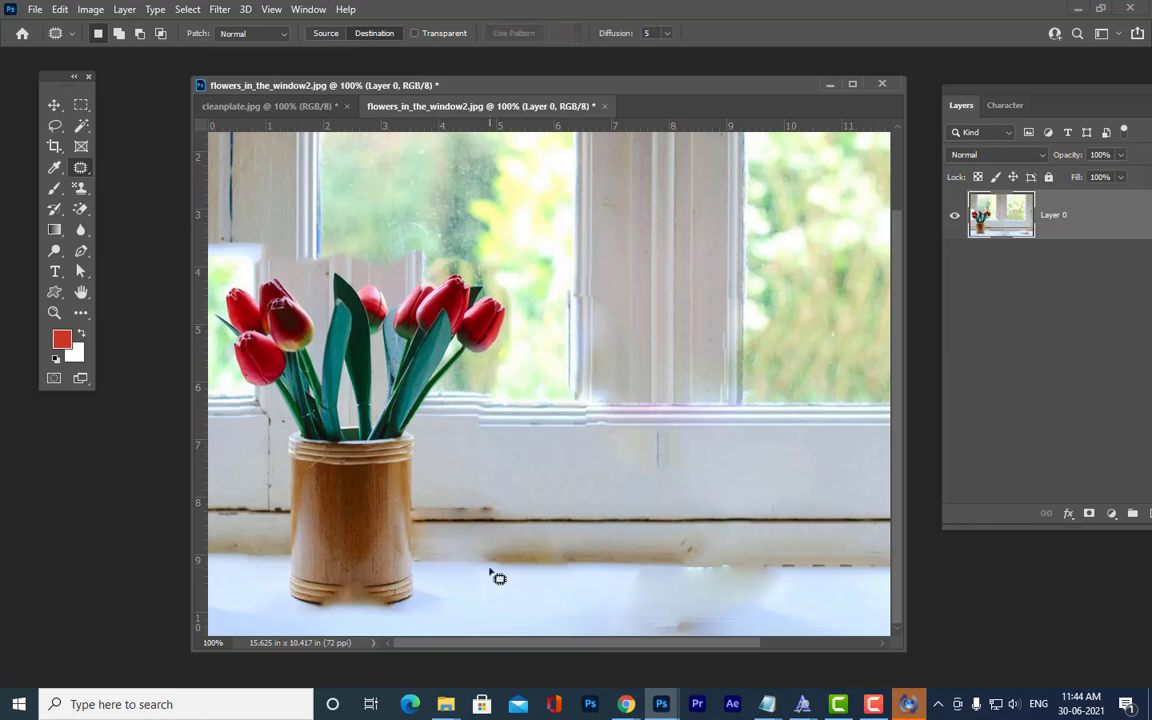
# Outline a small section of the left-hand bands on the vase's base with the Polygonal Lasso.
pyautogui.hotkey('ctrl', '+')
pyautogui.hotkey('ctrl', '+')
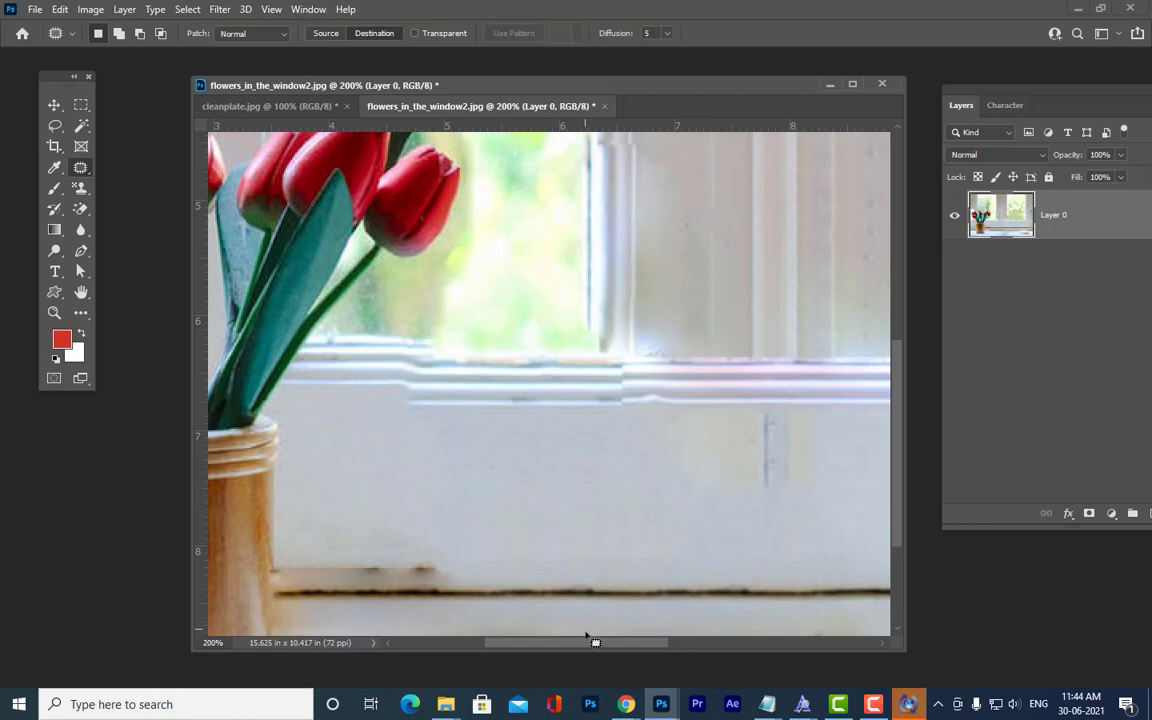
pyautogui.moveTo(587, 642); pyautogui.dragTo(439, 642)
pyautogui.scroll(-2, 568, 485)
pyautogui.scroll(-3, 577, 493)
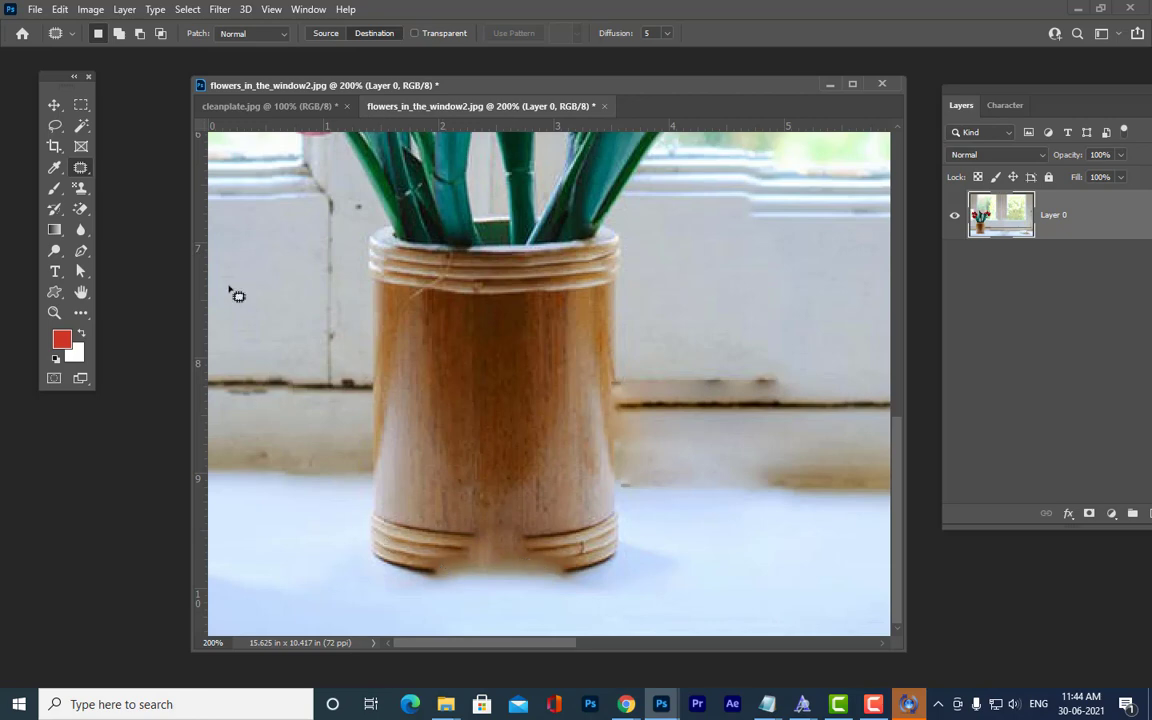
pyautogui.moveTo(52, 125); pyautogui.dragTo(128, 148)
pyautogui.click(128, 148)
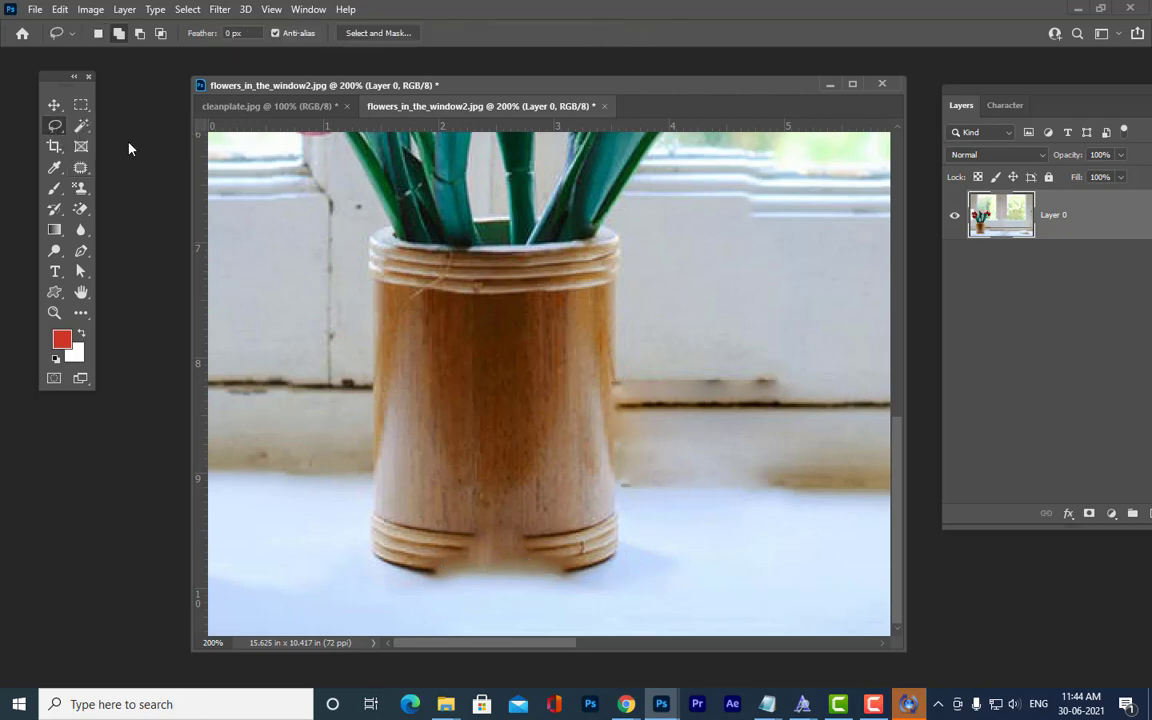
pyautogui.click(391, 524)
pyautogui.click(381, 558)
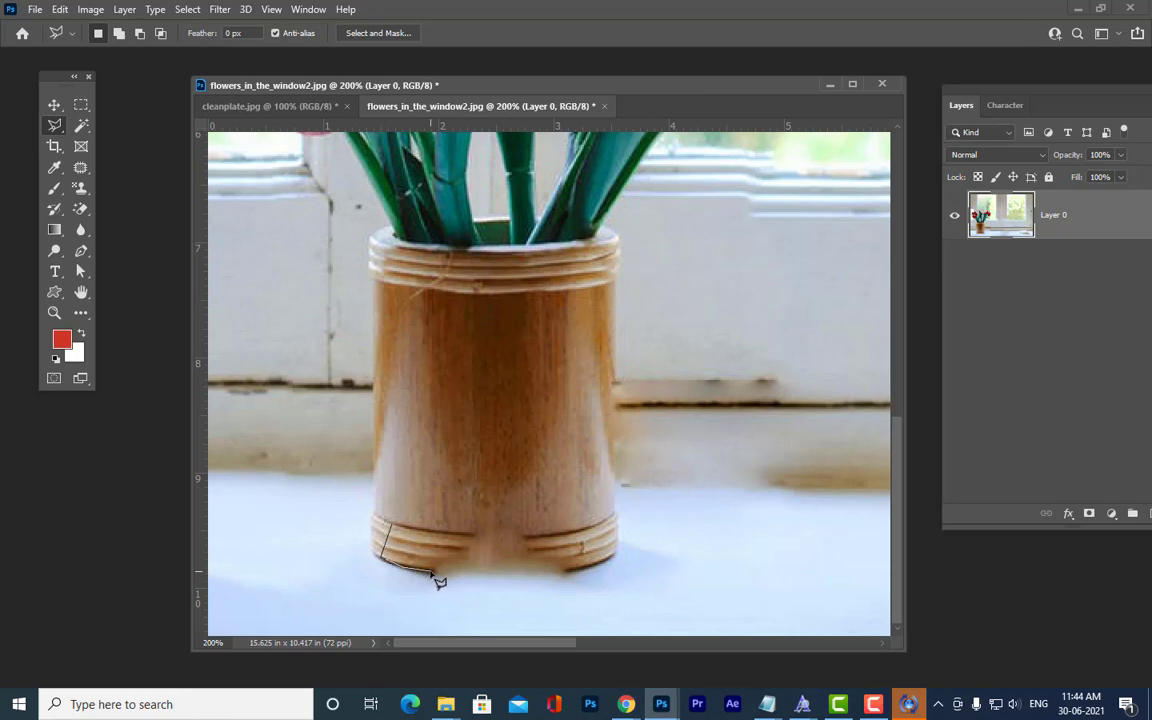
pyautogui.click(429, 571)
pyautogui.click(428, 538)
pyautogui.click(396, 531)
# Try to fill the gap in the vase's base by patching in the outlined left-hand bands with the Patch tool.
pyautogui.click(81, 168)
pyautogui.rightClick(81, 172)
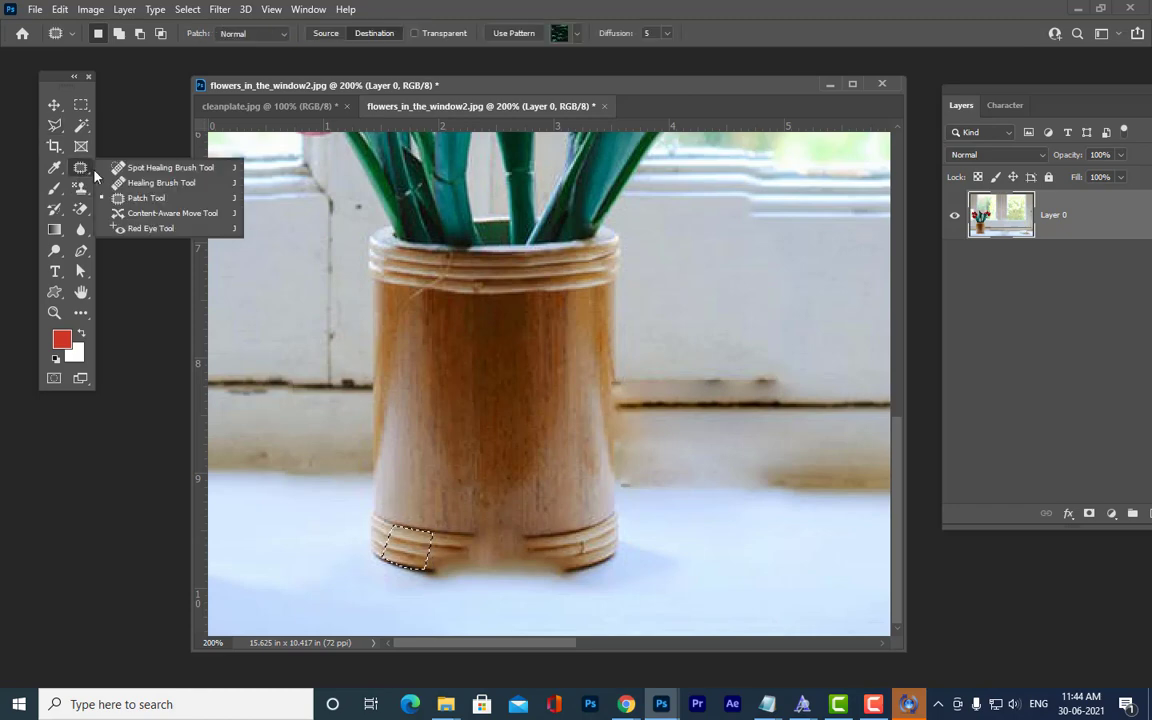
pyautogui.click(116, 181)
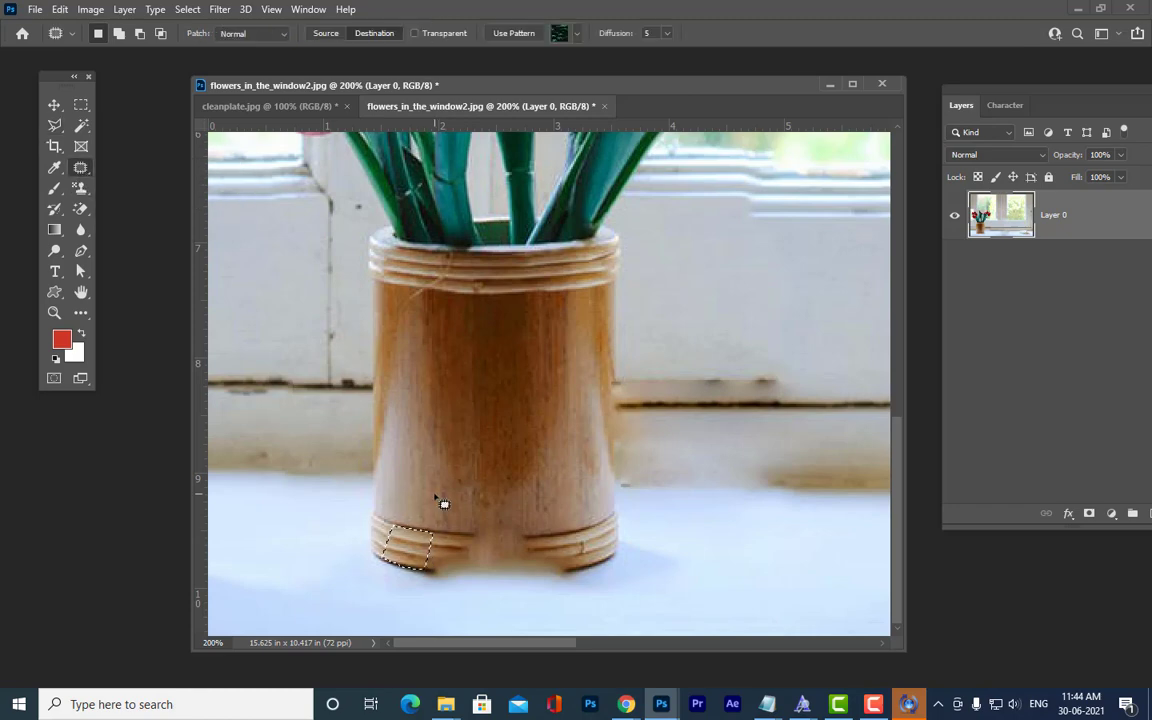
pyautogui.moveTo(427, 562); pyautogui.dragTo(505, 565)
pyautogui.rightClick(419, 568)
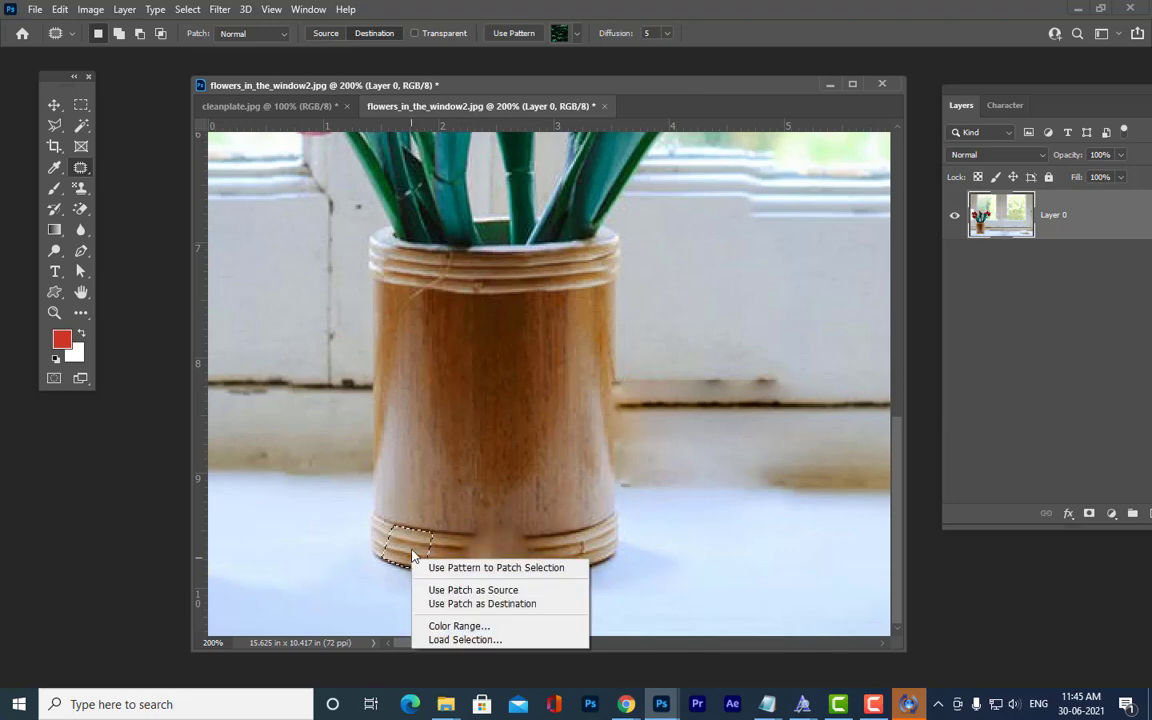
pyautogui.press('Escape')
# Transform the selection outline on the left-hand bands, rotating it about -12.6°.
pyautogui.click(82, 106)
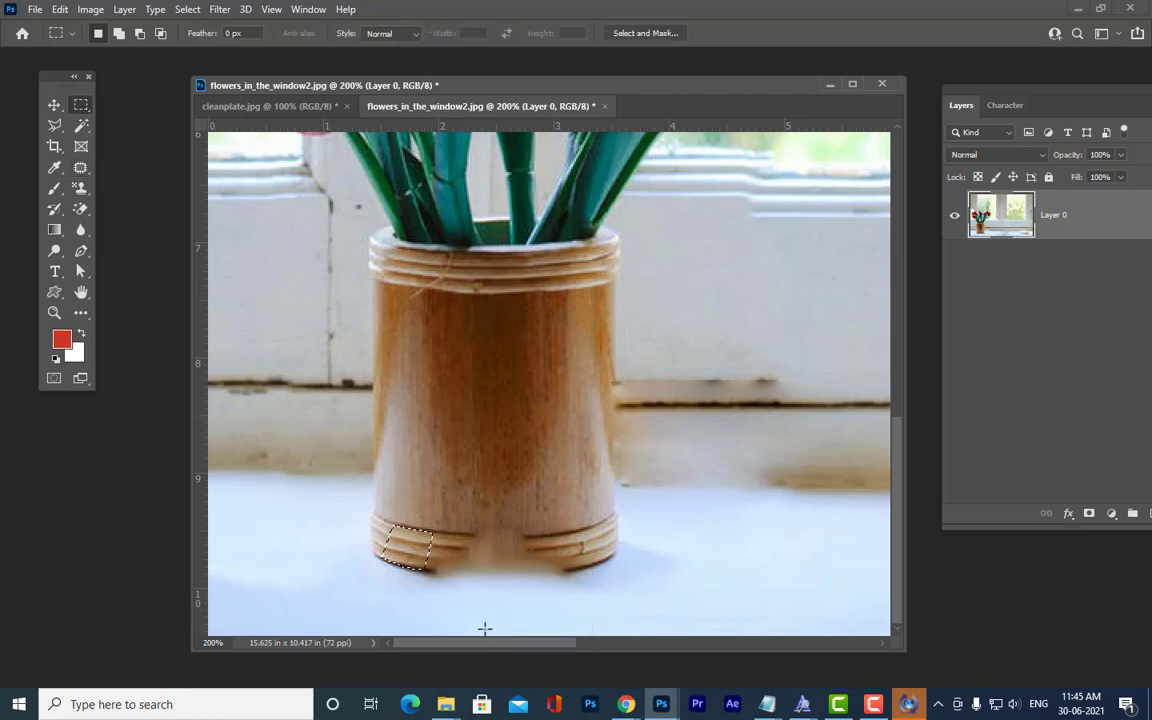
pyautogui.rightClick(421, 550)
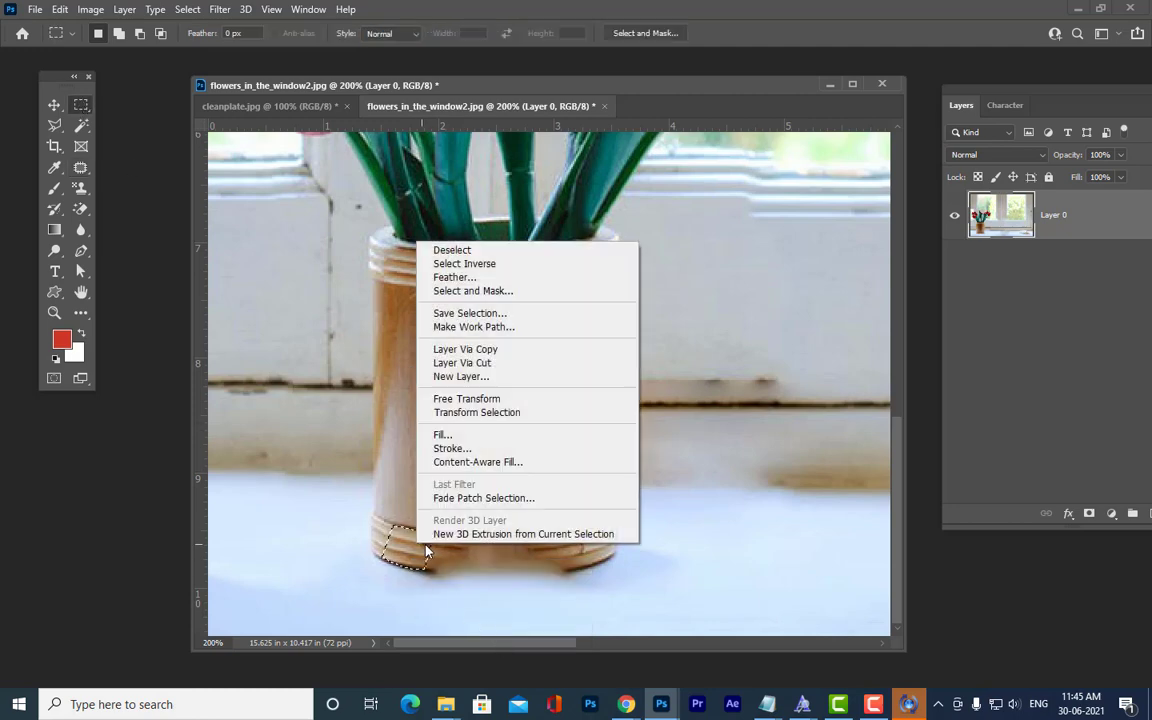
pyautogui.click(476, 412)
pyautogui.moveTo(437, 581); pyautogui.dragTo(447, 575)
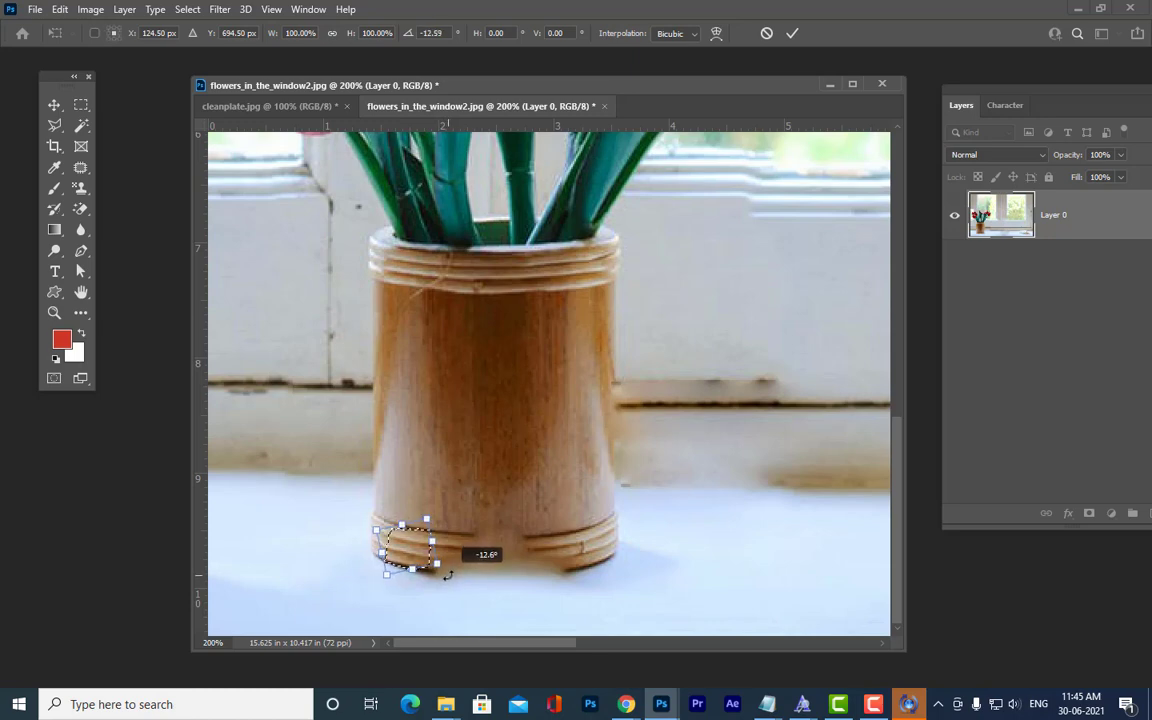
pyautogui.press('Return')
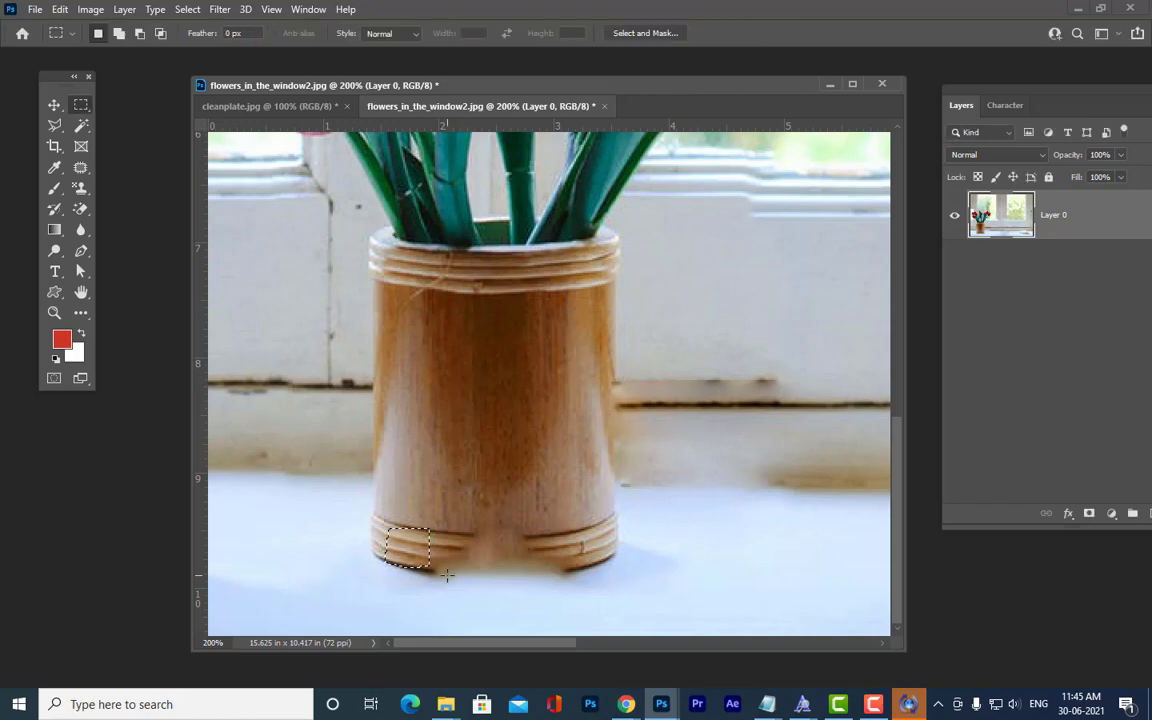
# Patch the rotated selection of left-hand bands over the gap in the vase's base, and deselect.
pyautogui.click(81, 167)
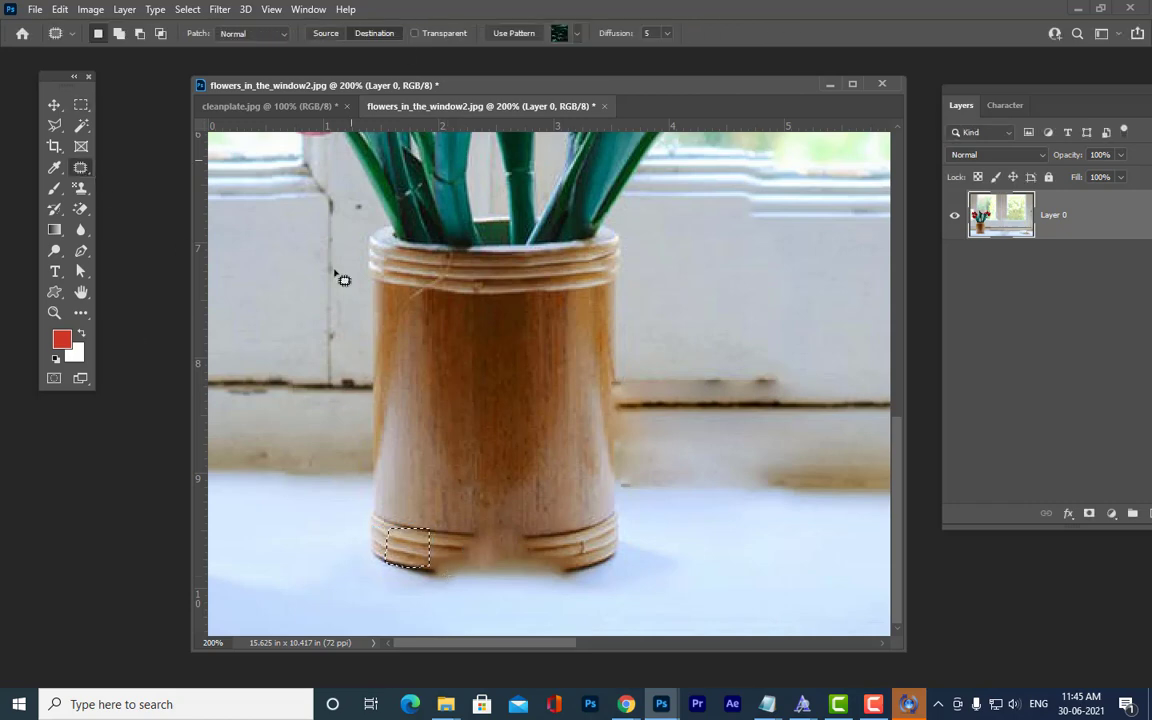
pyautogui.moveTo(422, 553); pyautogui.dragTo(498, 553)
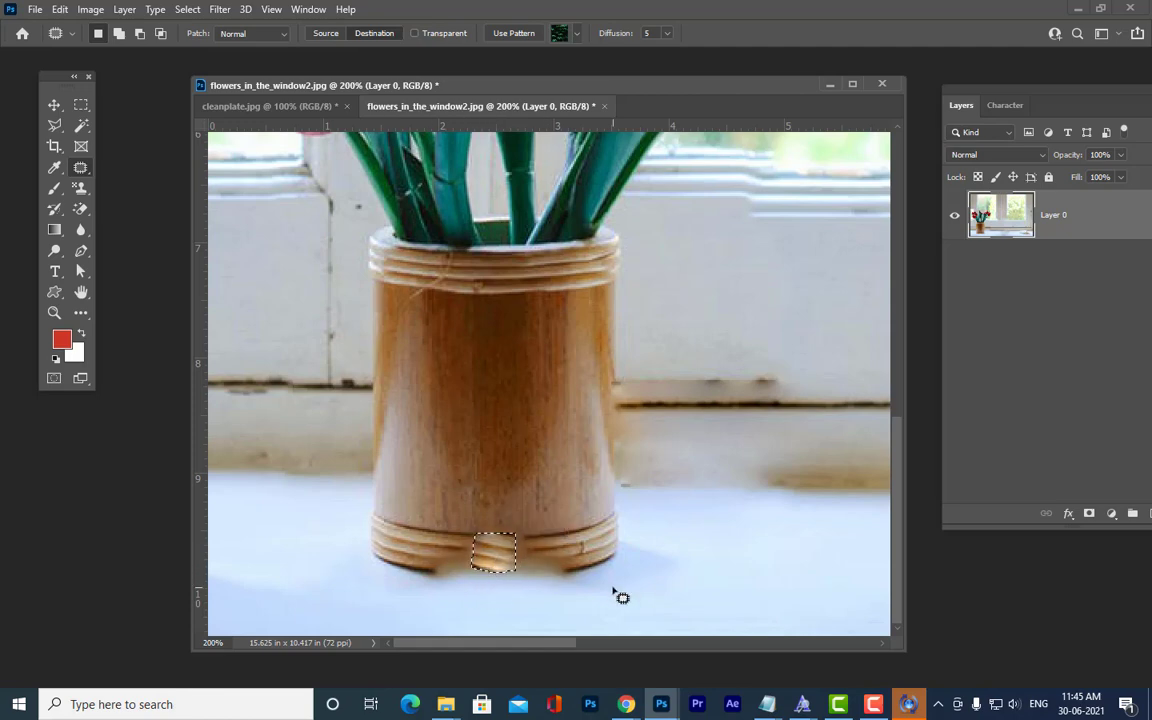
pyautogui.click(587, 606)
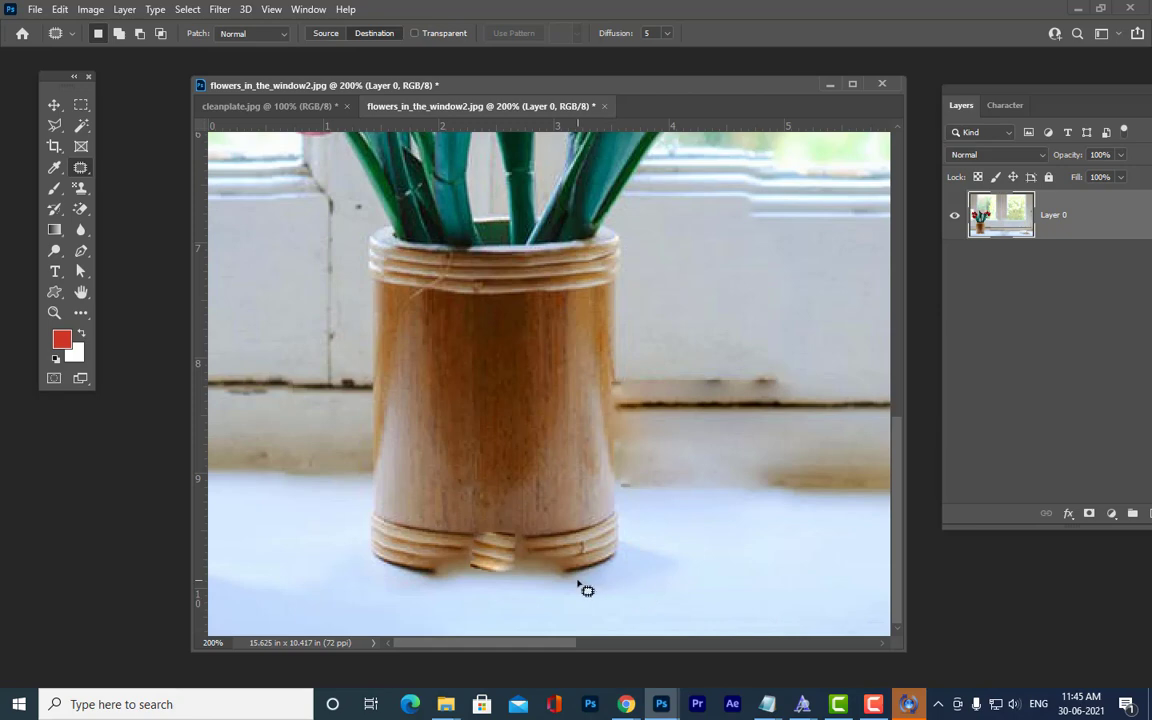
# Undo the patch over the gap in the vase's base and clear the selection.
pyautogui.hotkey('ctrl', 't')
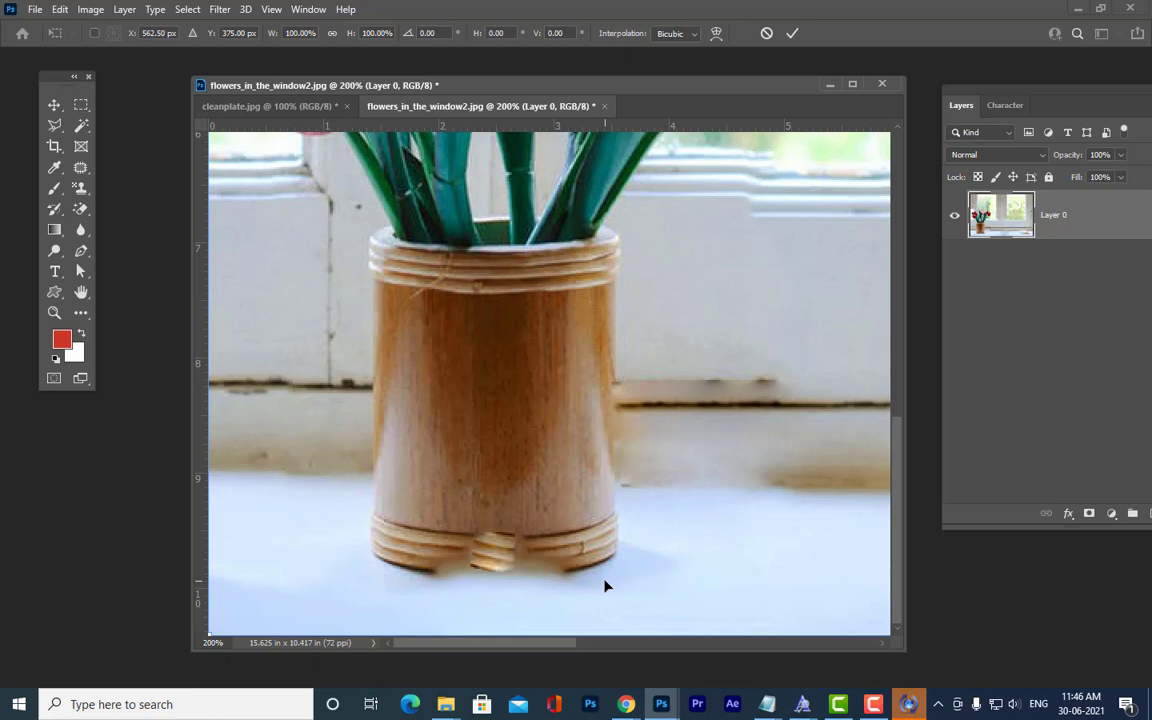
pyautogui.click(54, 104)
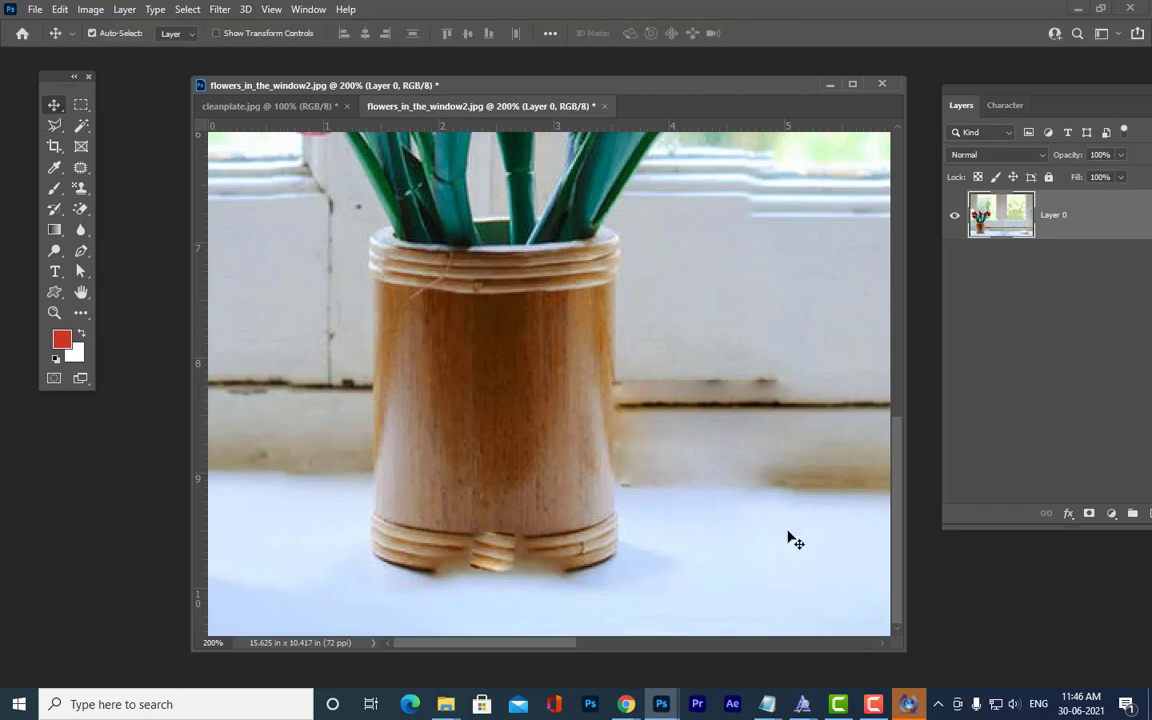
pyautogui.press('ctrl')
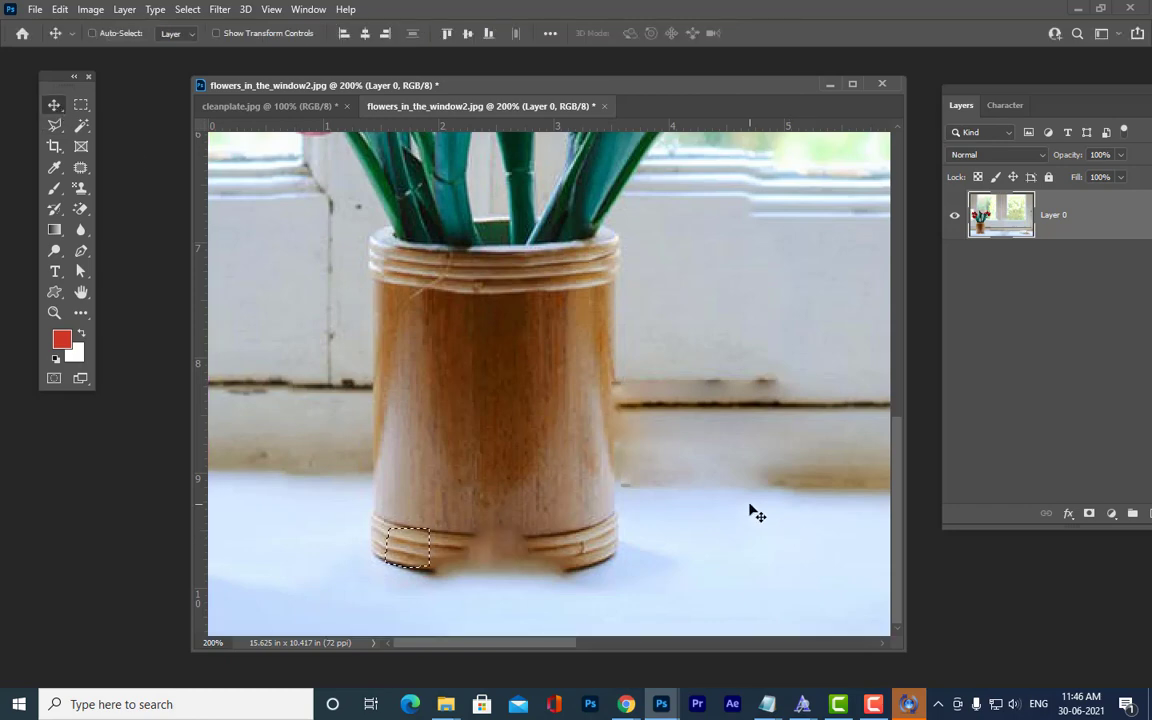
pyautogui.hotkey('ctrl', 'd')
# Try to paint the right-hand bands across the gap in the vase's base with the Healing Brush at size 25.
pyautogui.click(81, 170)
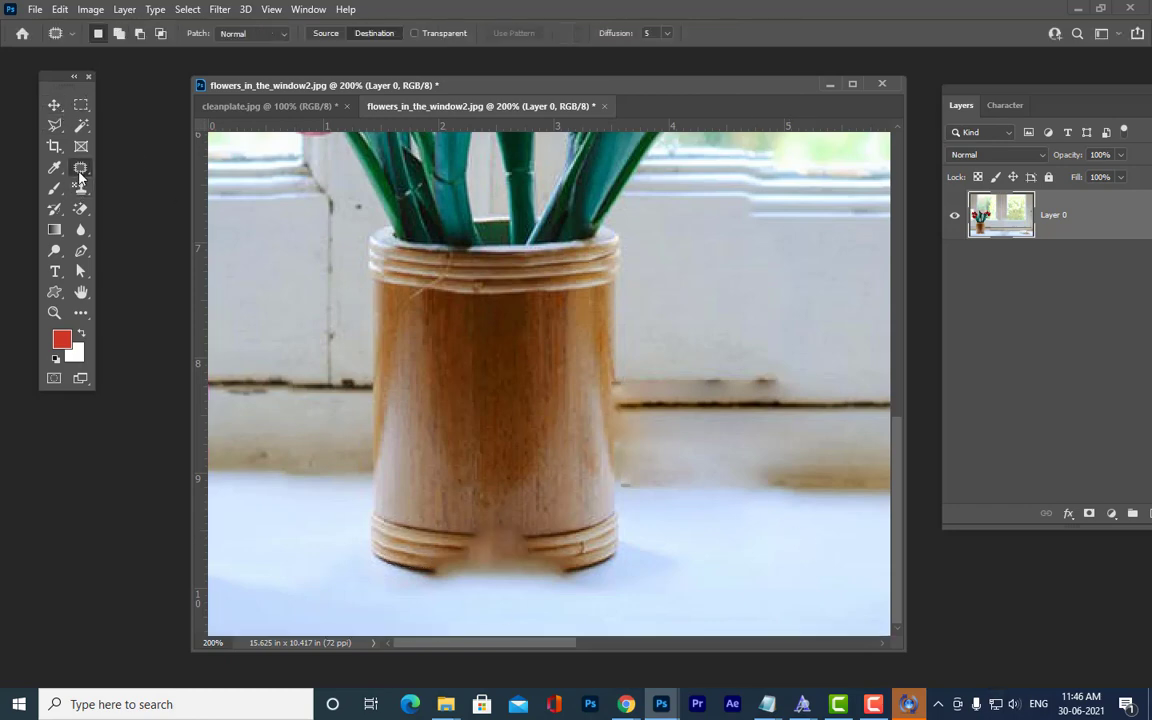
pyautogui.rightClick(81, 170)
pyautogui.click(122, 185)
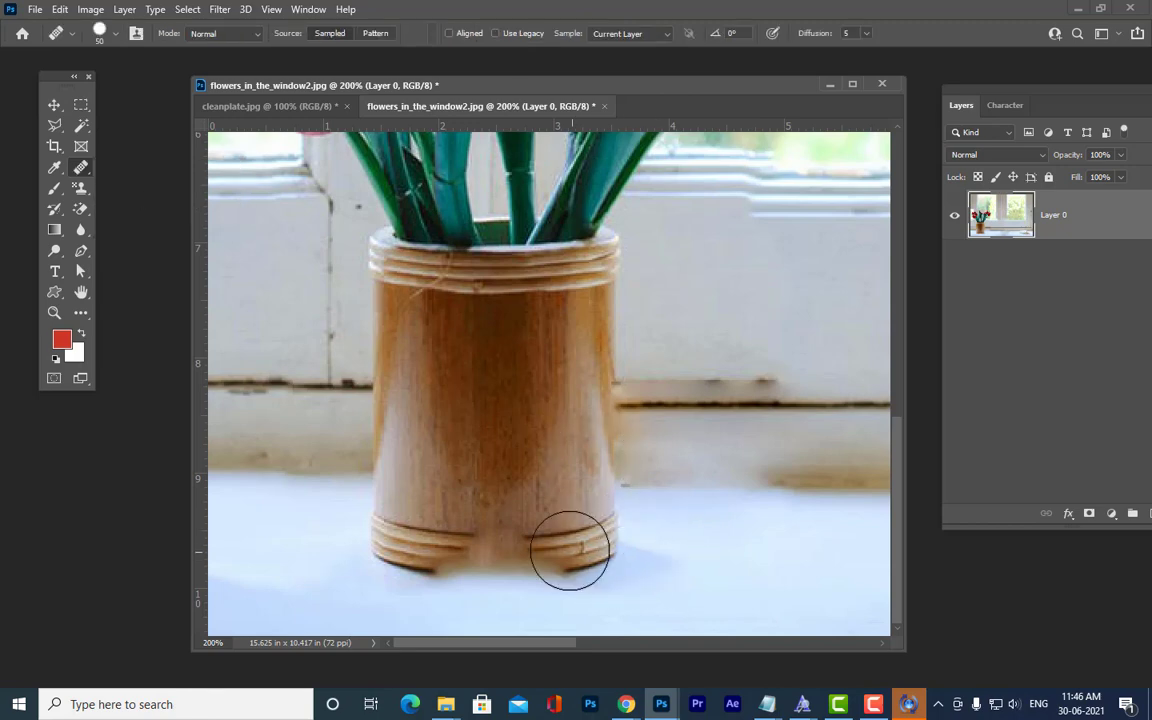
pyautogui.press('[')
pyautogui.press('[')
pyautogui.press('[')
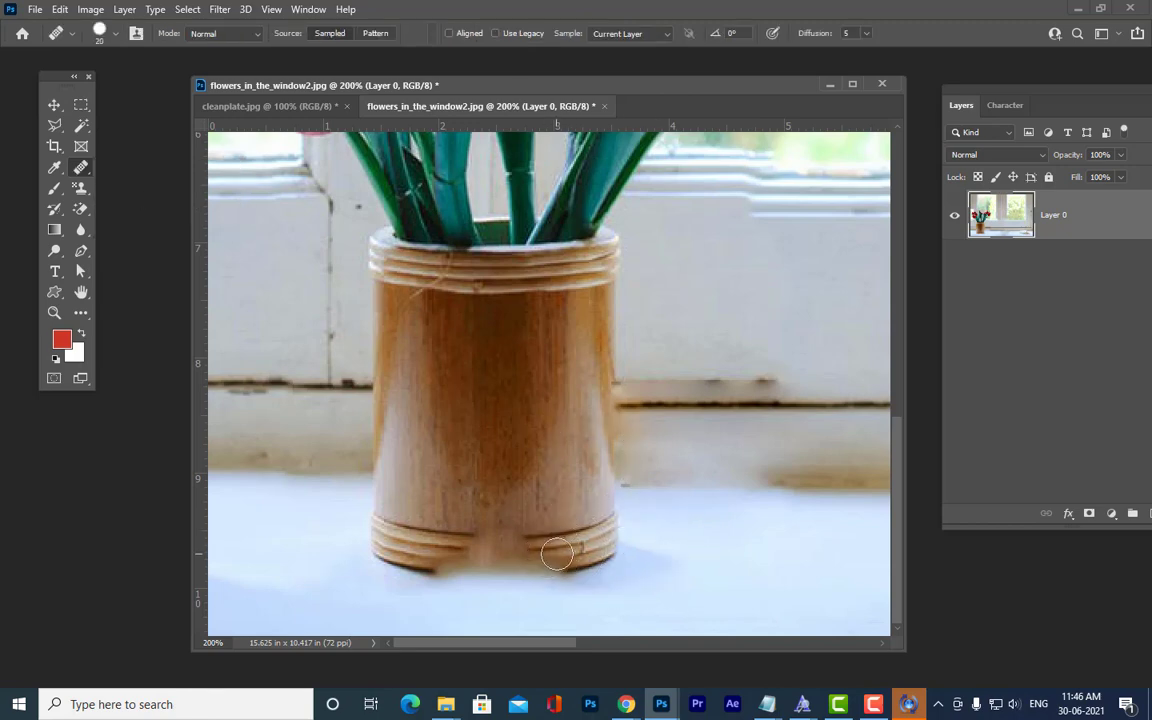
pyautogui.press(']')
pyautogui.press(']')
pyautogui.moveTo(556, 553); pyautogui.dragTo(484, 554)
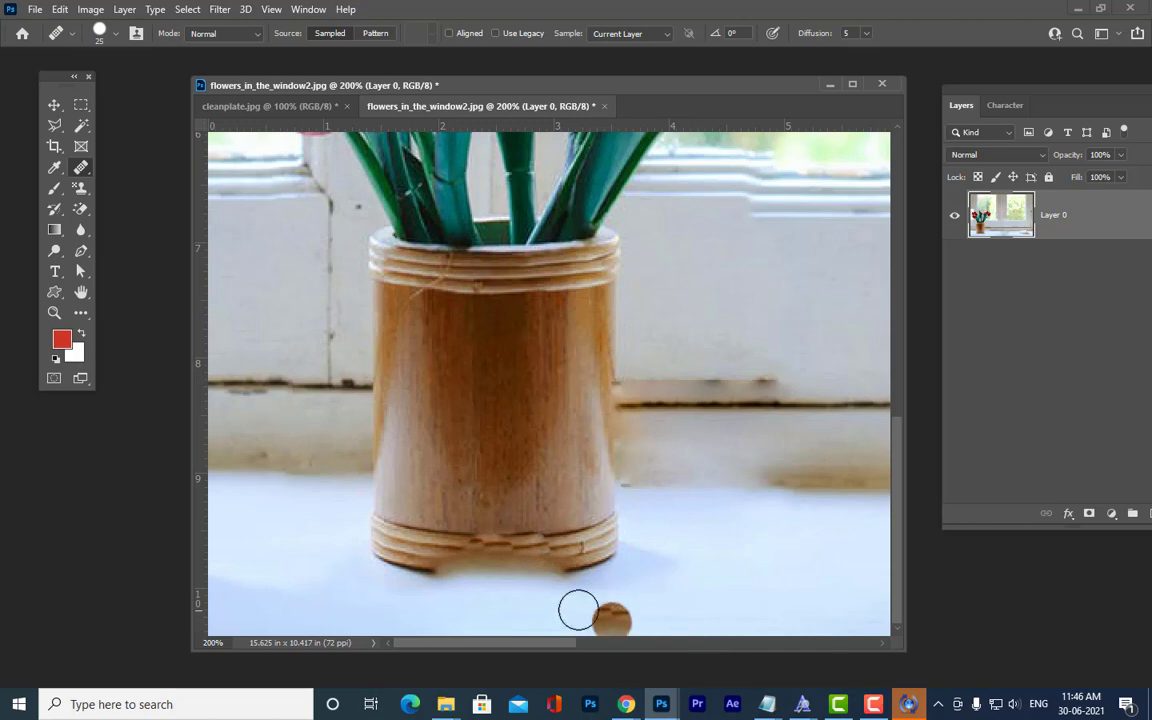
pyautogui.keyDown('alt'); pyautogui.click(570, 550); pyautogui.keyUp('alt')
pyautogui.moveTo(529, 553); pyautogui.dragTo(489, 555)
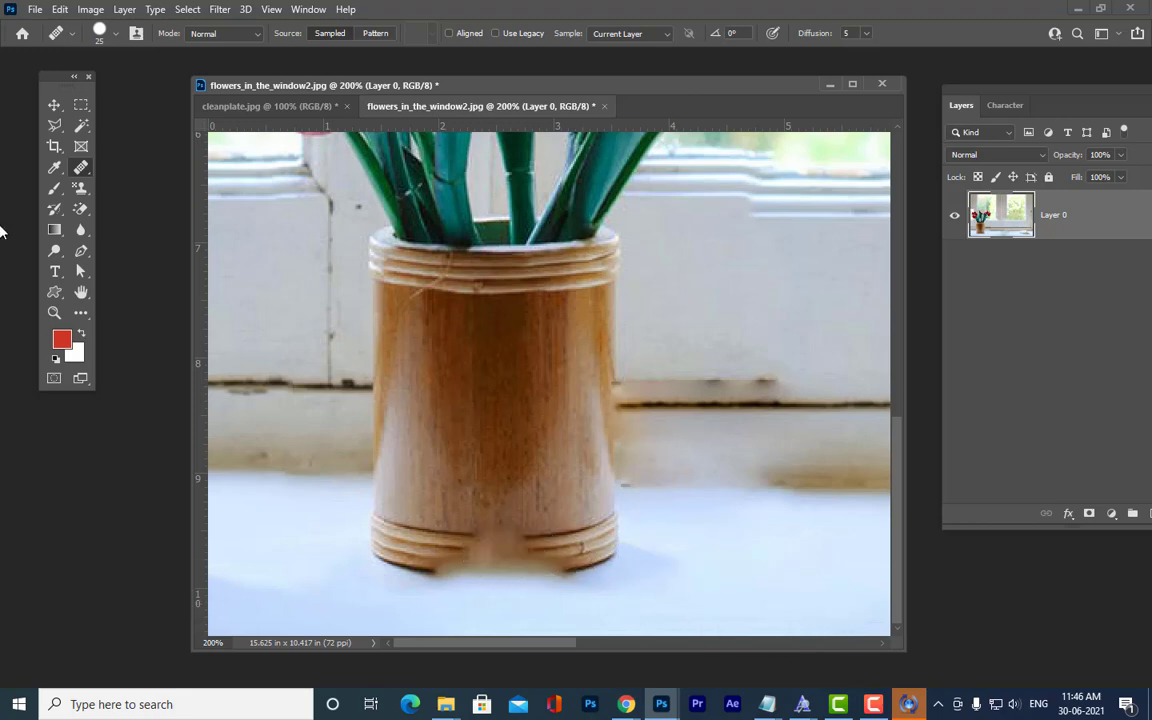
# Outline the damaged part of the vase's base, including most of the bands on both sides, with the Polygonal Lasso.
pyautogui.click(55, 125)
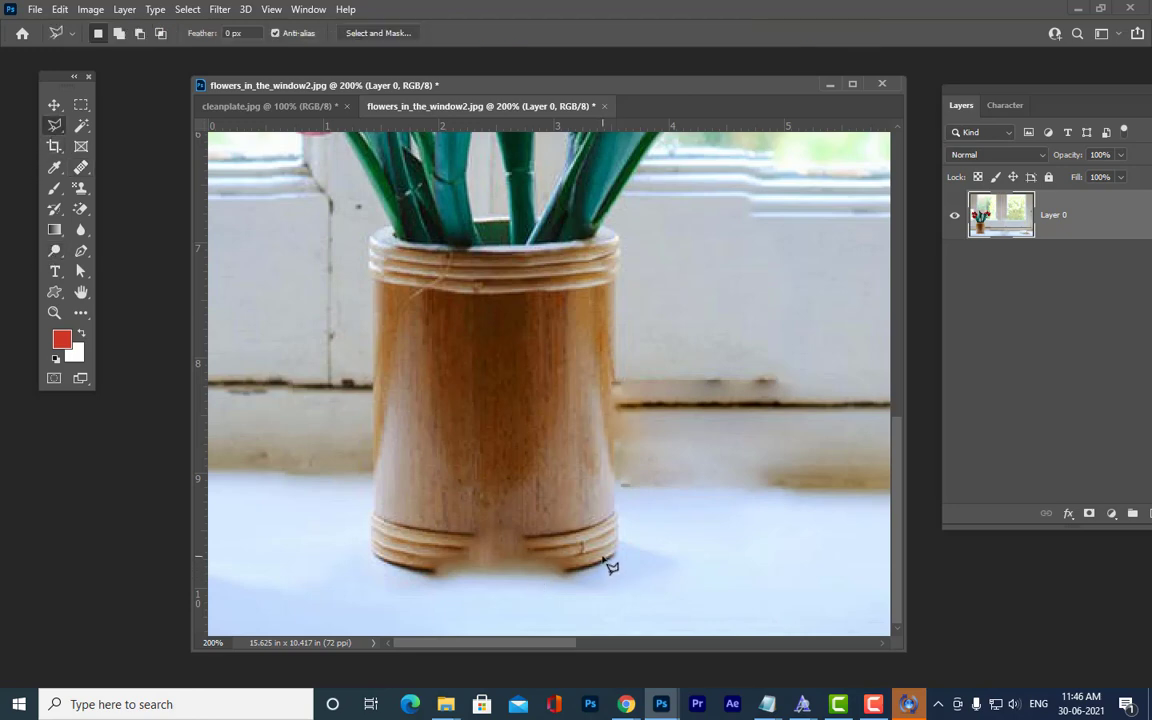
pyautogui.click(413, 532)
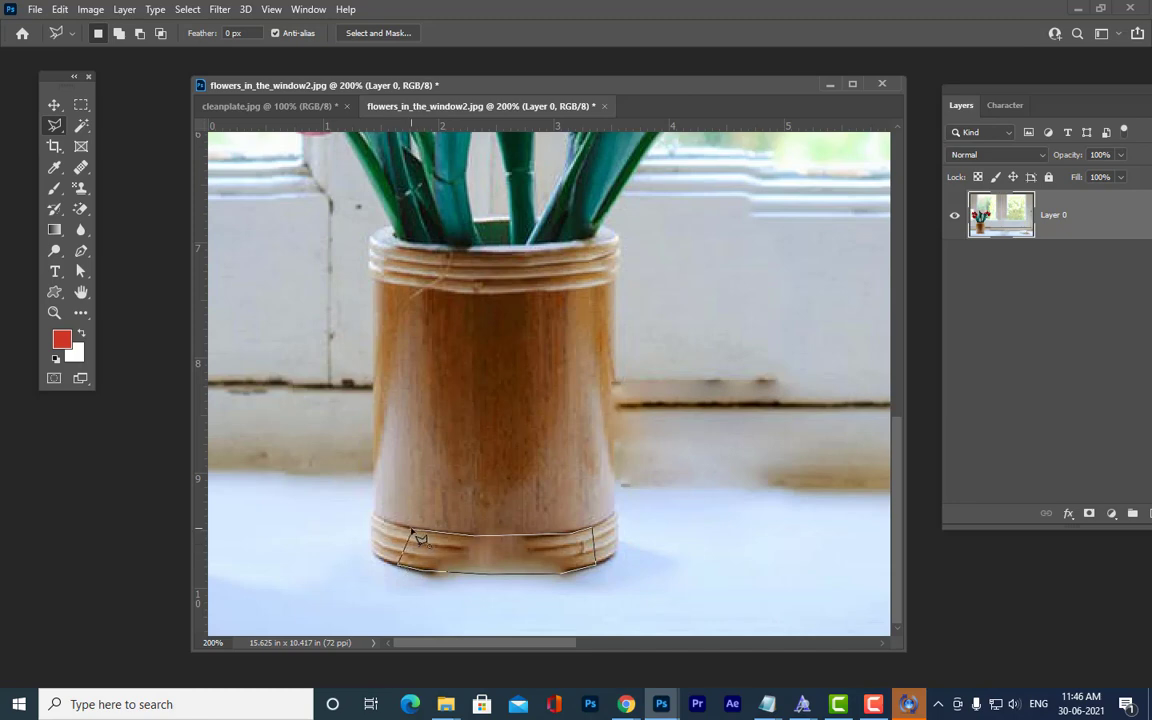
pyautogui.click(420, 540)
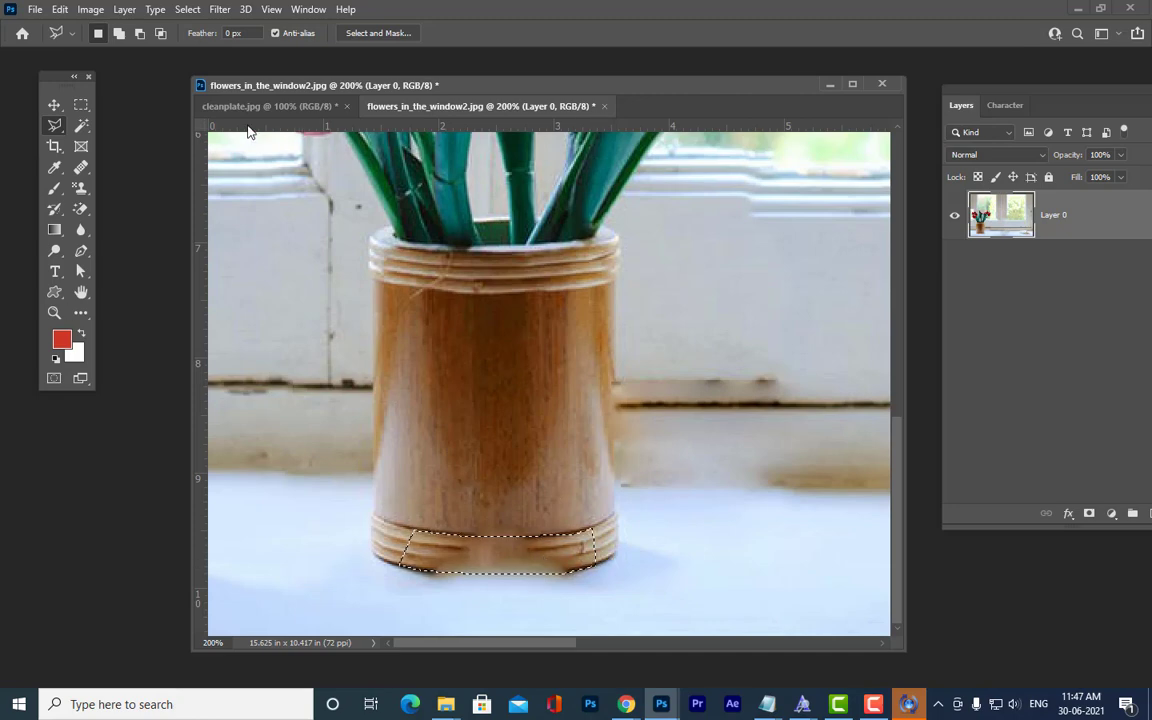
# Move the selection outline up onto the clean wood just above the vase's base bands.
pyautogui.click(81, 167)
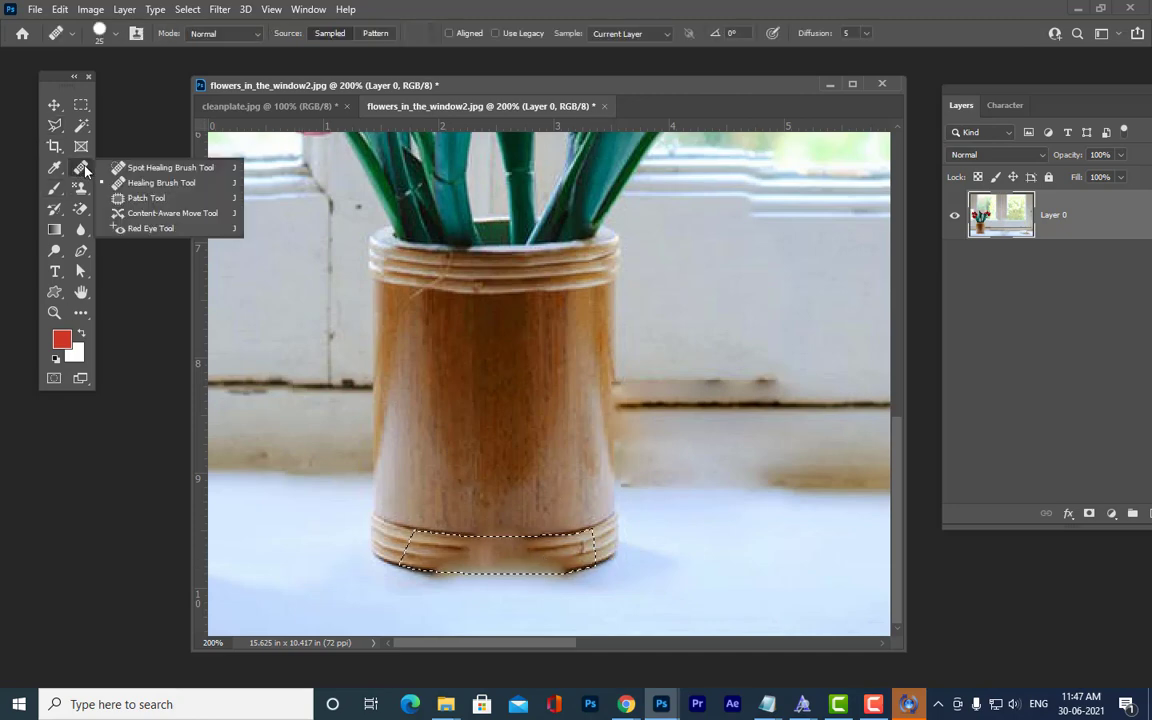
pyautogui.click(151, 199)
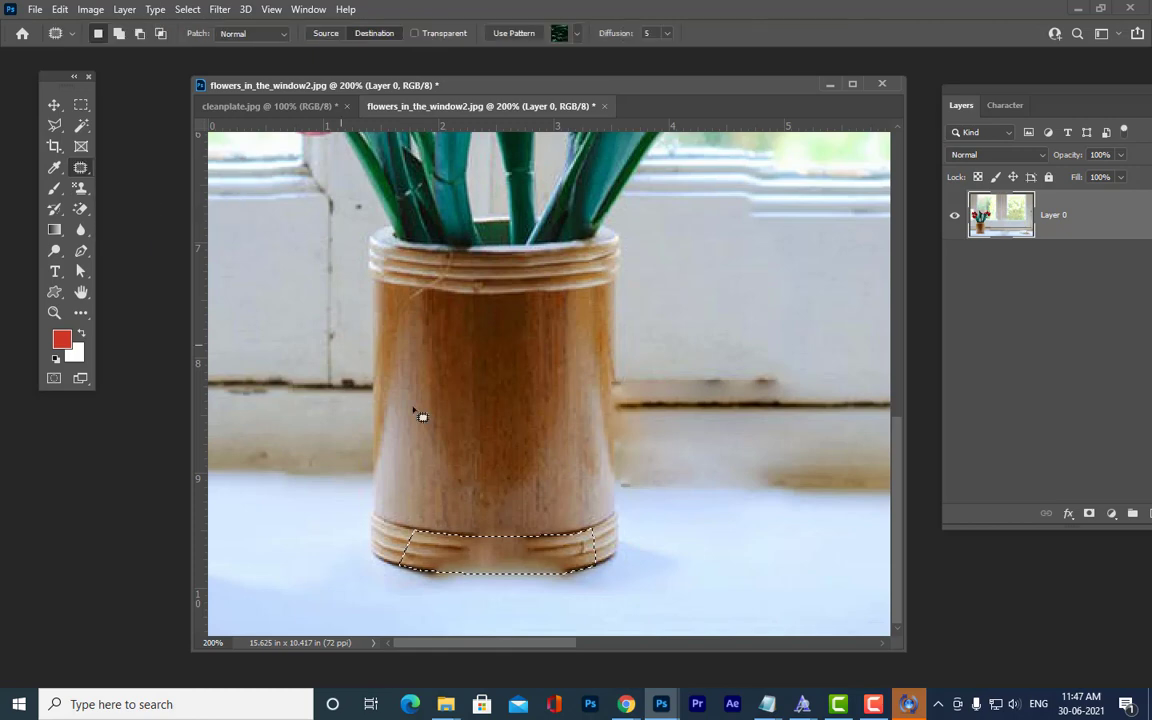
pyautogui.moveTo(509, 553); pyautogui.dragTo(503, 493)
pyautogui.click(81, 104)
pyautogui.moveTo(524, 567); pyautogui.dragTo(523, 511)
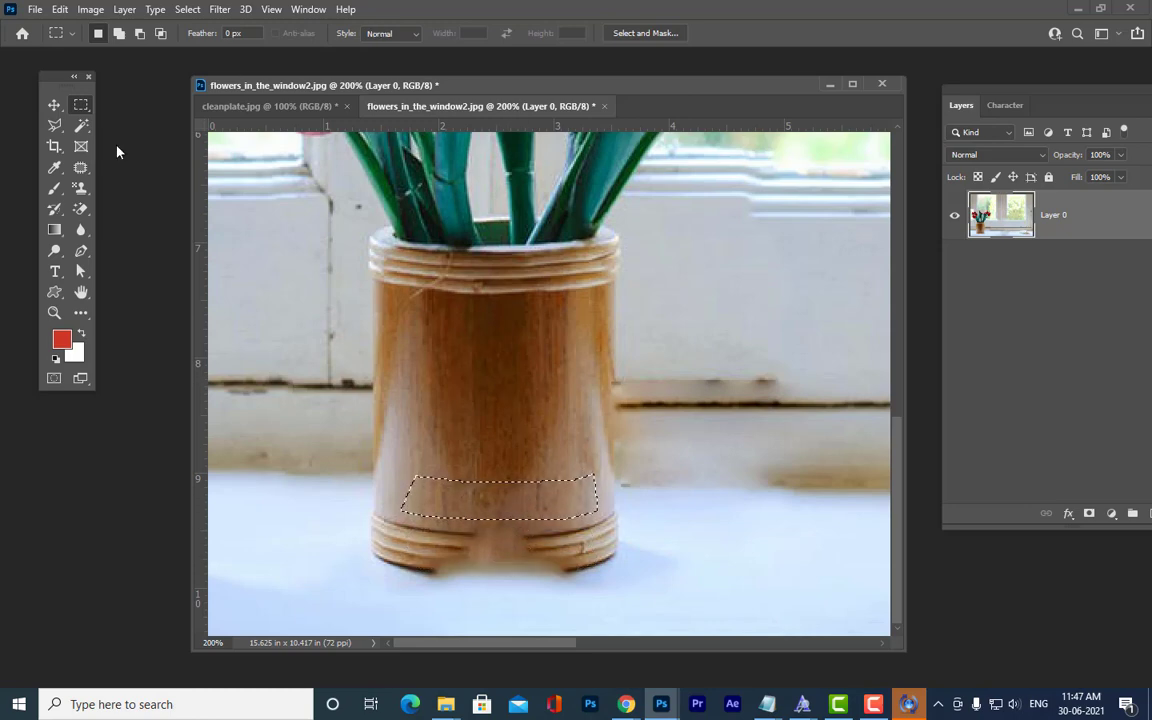
# Patch the selected clean wood down over the gap and bands of the vase's base in Destination mode, and deselect.
pyautogui.click(81, 167)
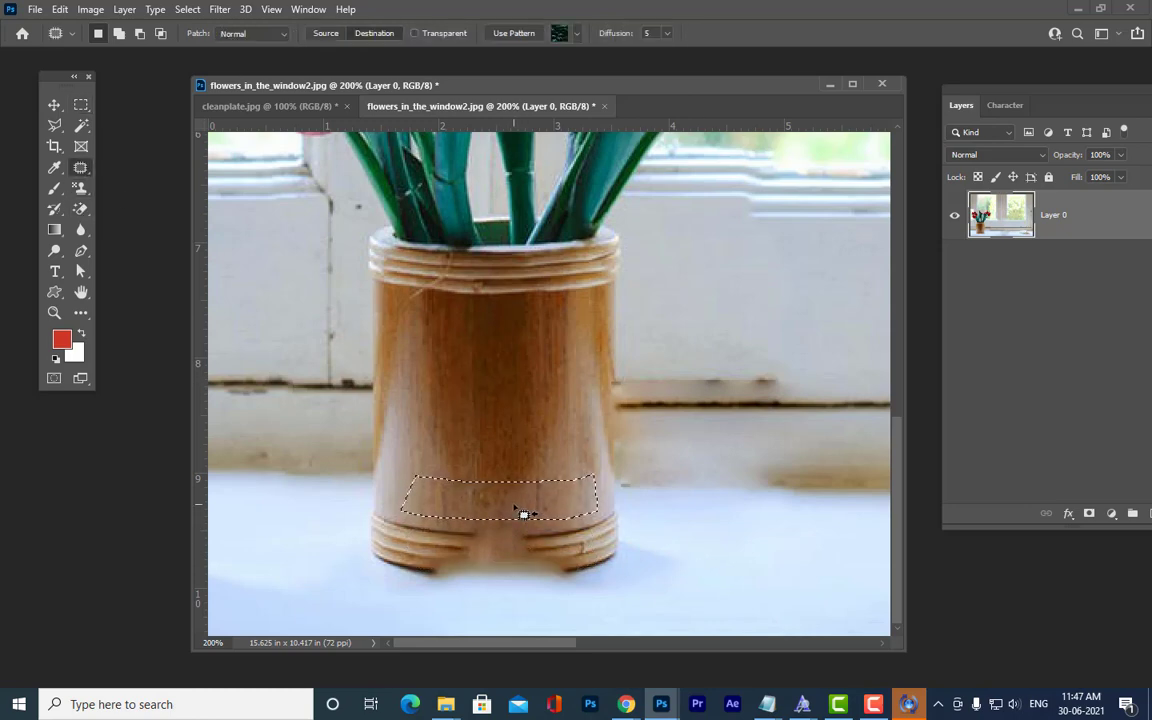
pyautogui.moveTo(522, 512); pyautogui.dragTo(528, 570)
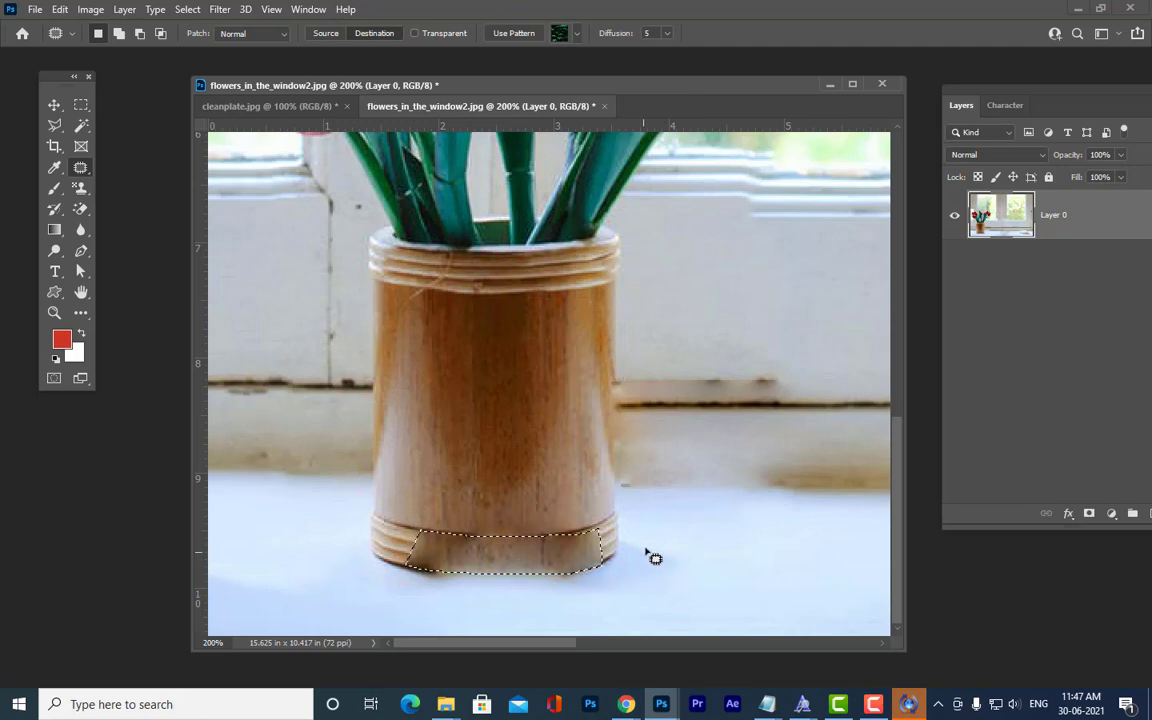
pyautogui.hotkey('ctrl', 'd')
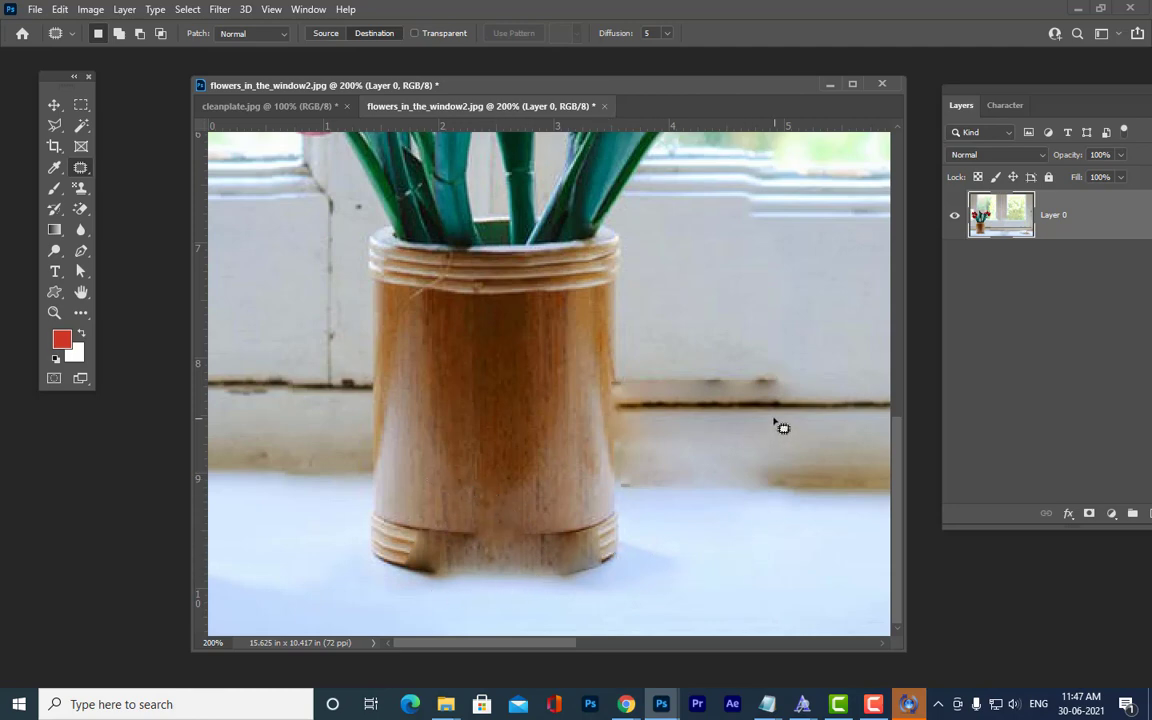
# Try a Content-Aware Fill with colour adaptation on a rectangular selection around the right-hand tulips.
pyautogui.hotkey('ctrl', '-')
pyautogui.hotkey('ctrl', '-')
pyautogui.hotkey('ctrl', '+')
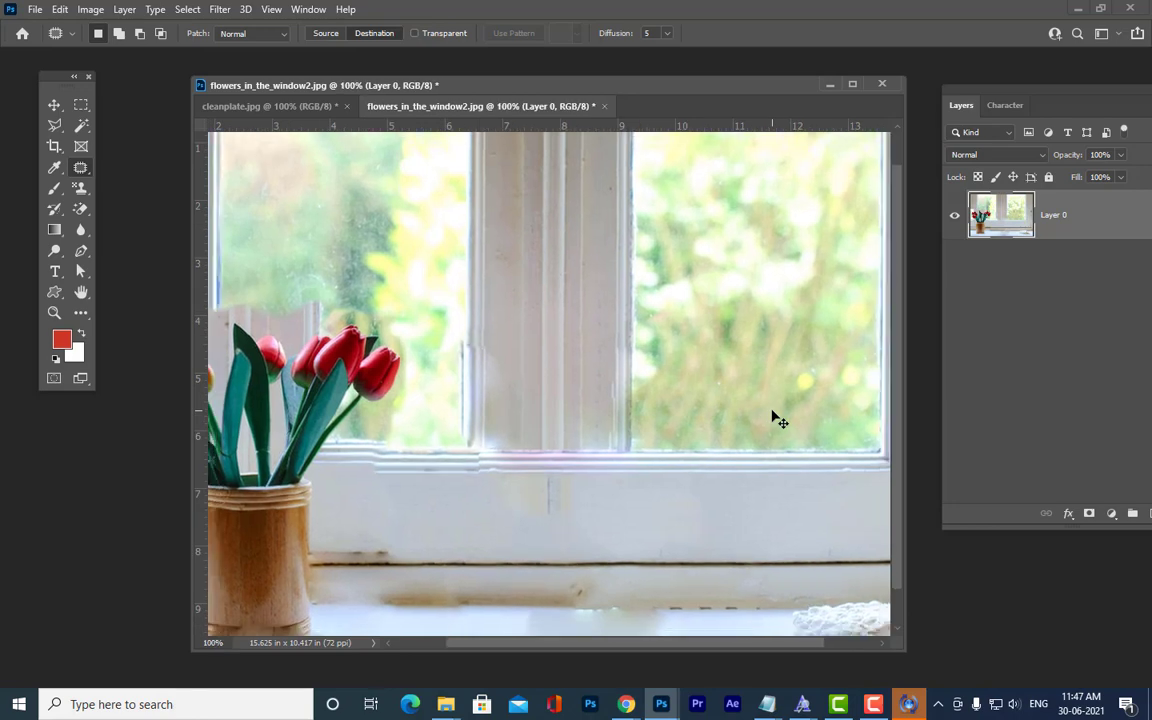
pyautogui.hotkey('ctrl', '-')
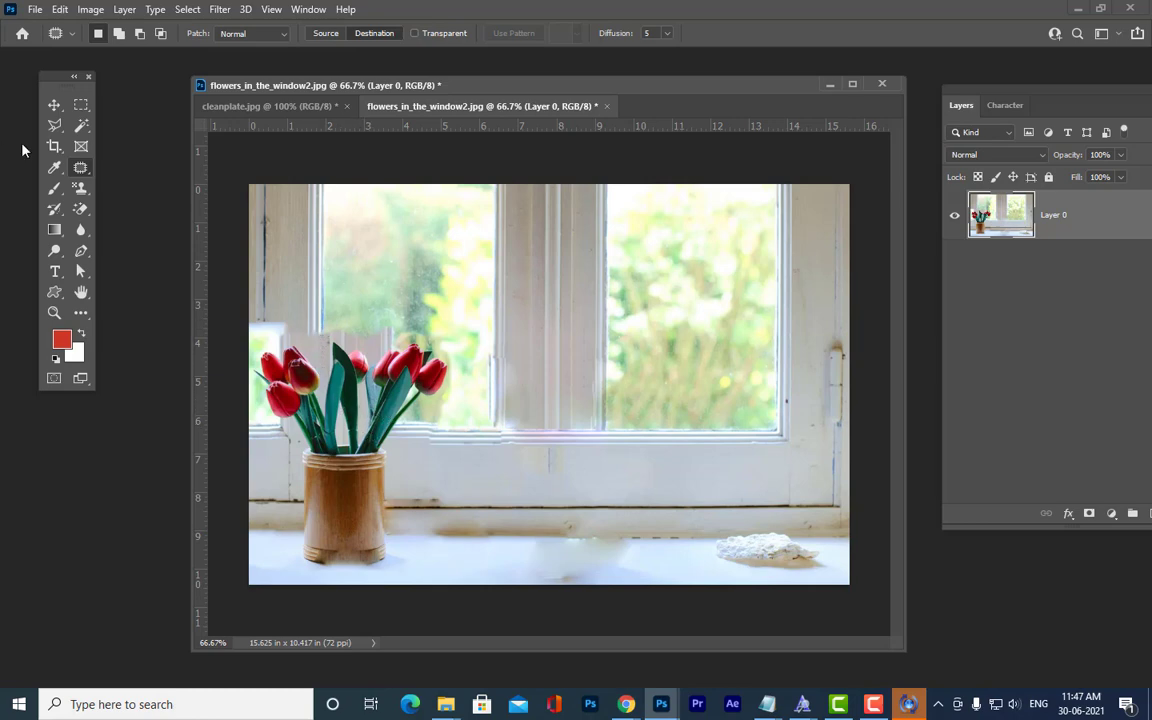
pyautogui.click(81, 104)
pyautogui.moveTo(323, 328); pyautogui.dragTo(452, 422)
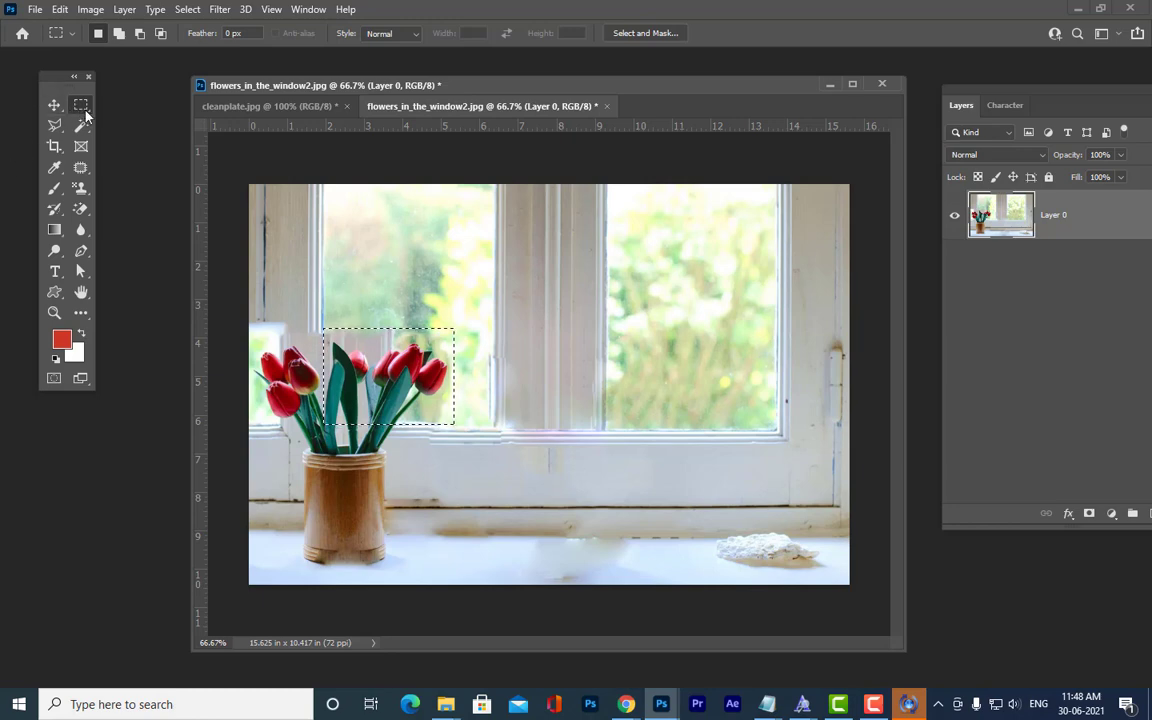
pyautogui.rightClick(440, 376)
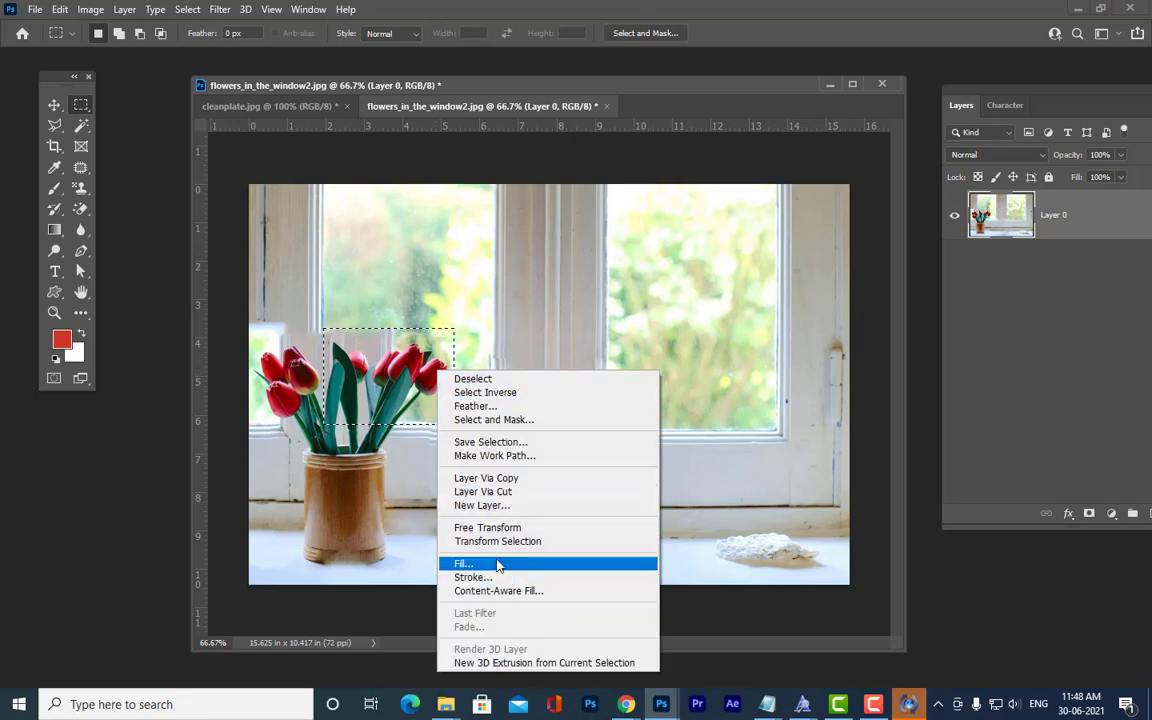
pyautogui.click(497, 566)
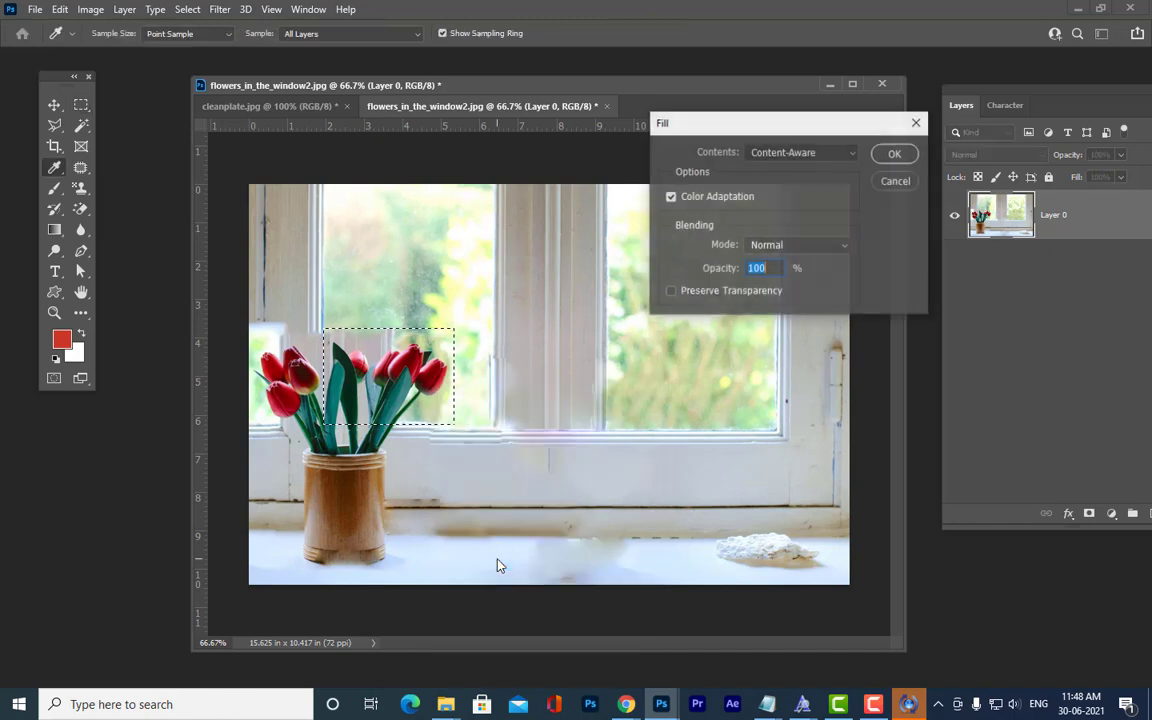
pyautogui.click(890, 155)
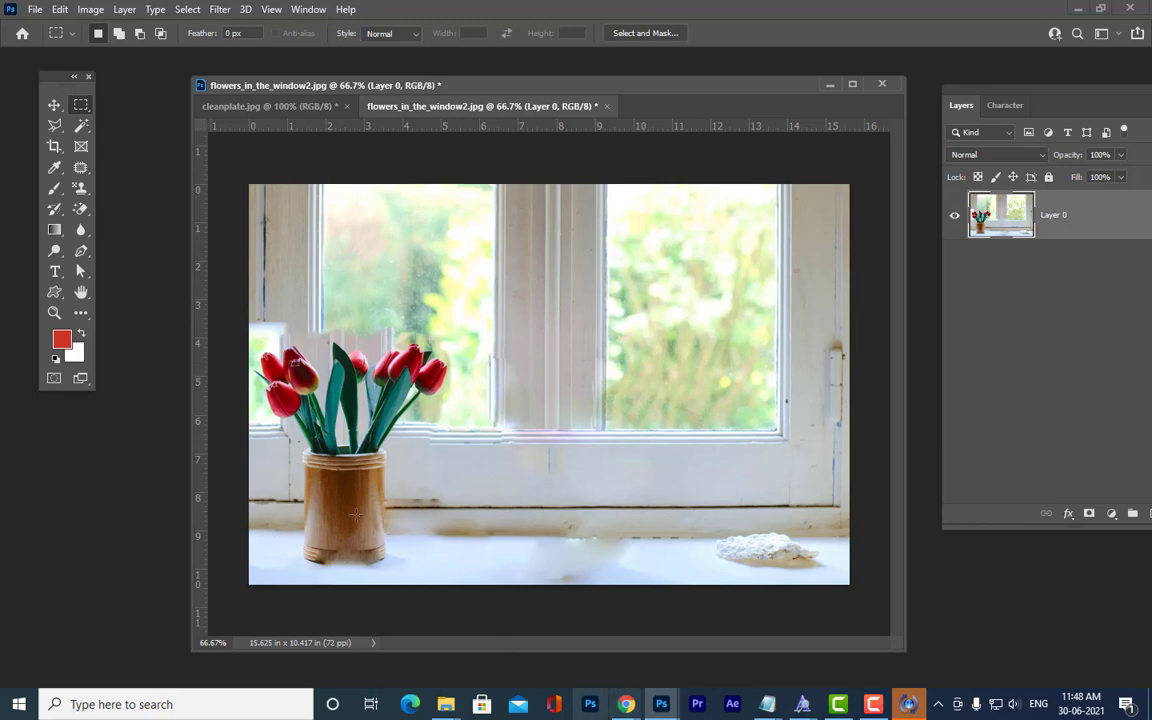
# Delete the two background gaps between the tulip stems using Magic Wand selections at tolerance 60.
pyautogui.click(85, 125)
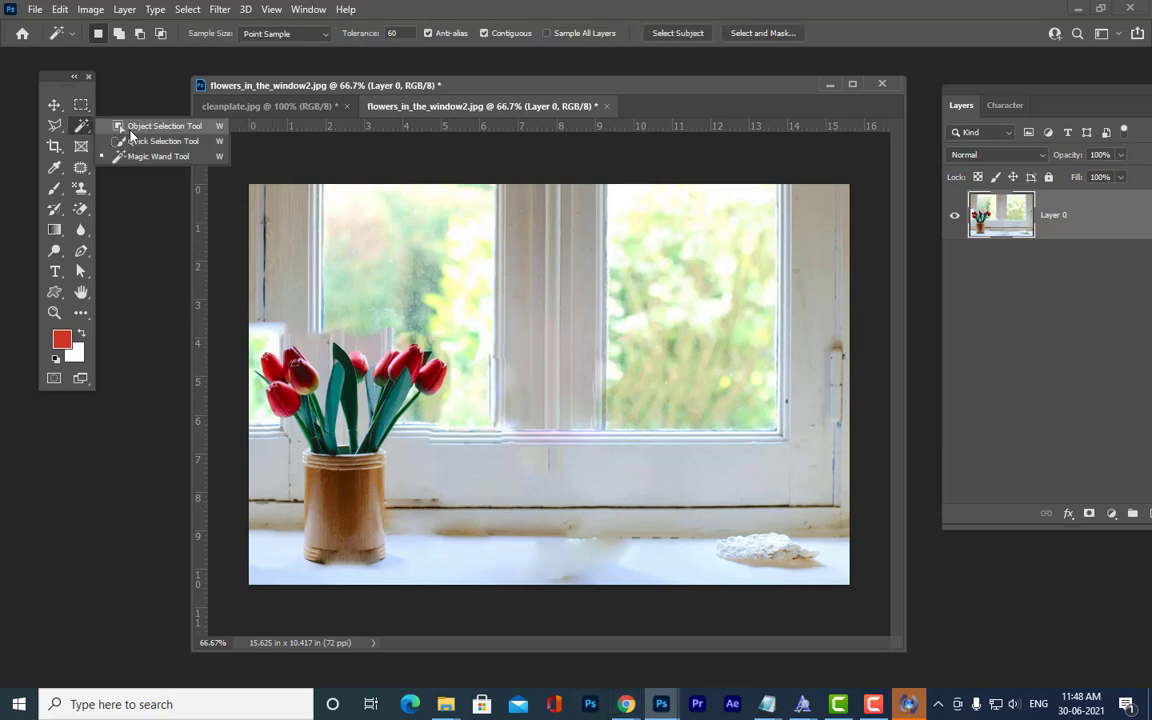
pyautogui.click(143, 157)
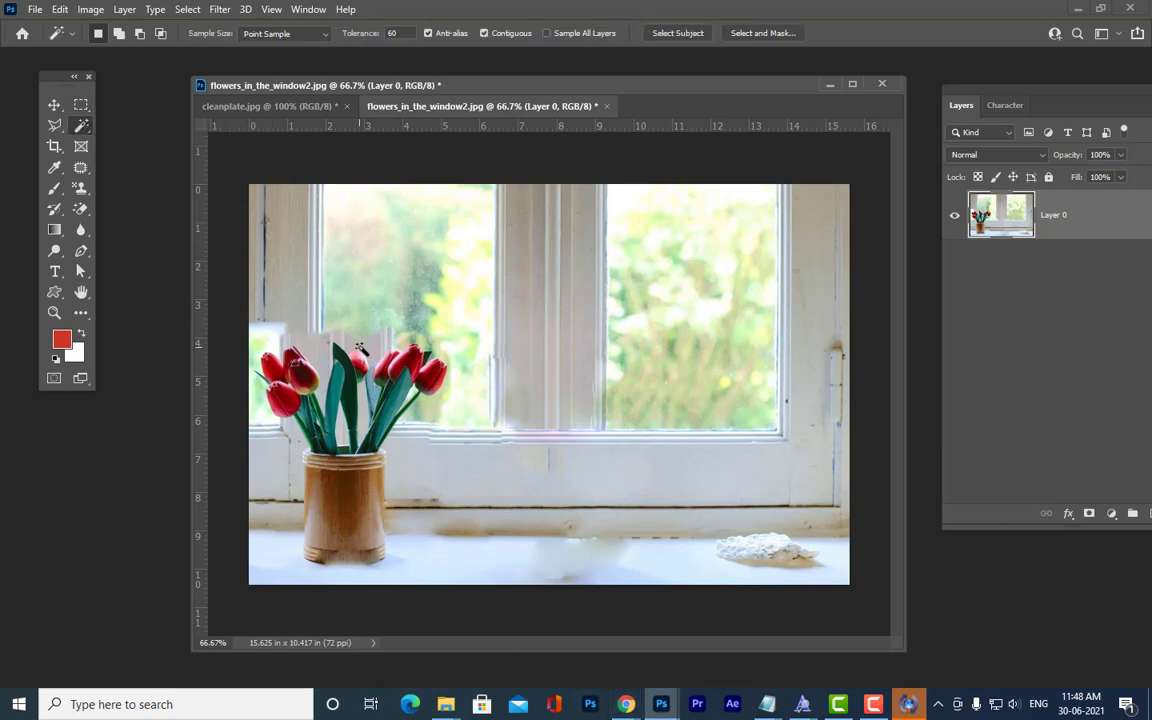
pyautogui.click(330, 312)
pyautogui.hotkey('ctrl', 'd')
pyautogui.click(366, 427)
pyautogui.press('Delete')
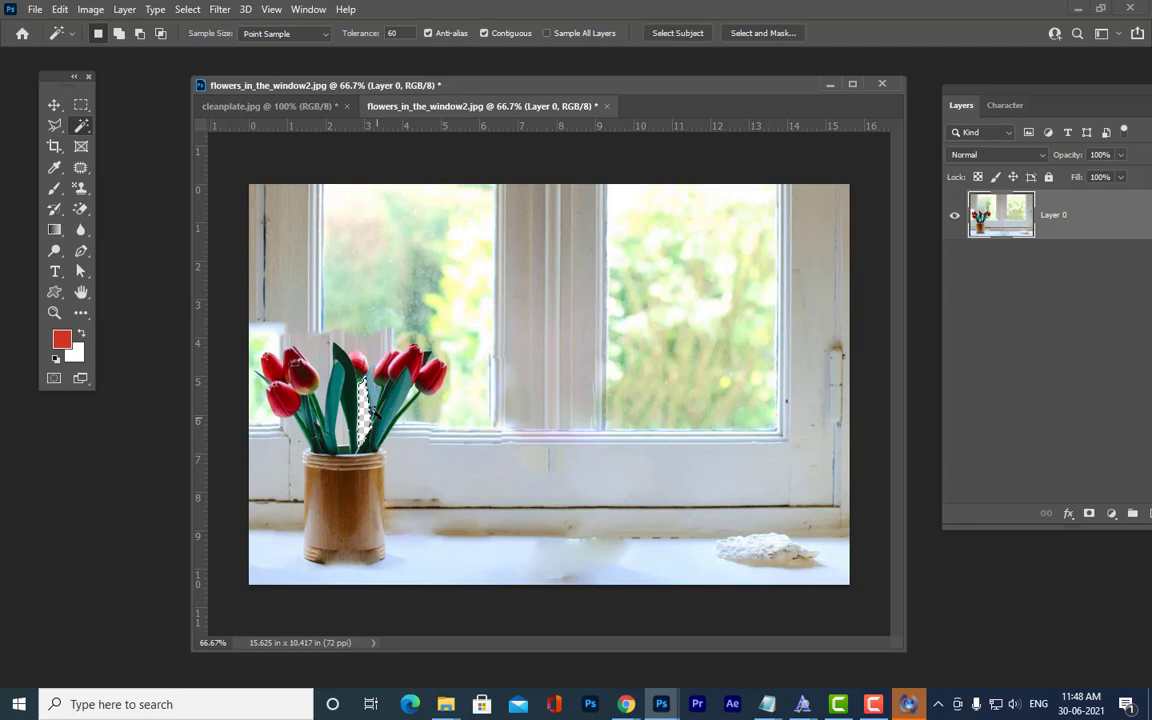
pyautogui.click(345, 436)
pyautogui.press('Delete')
# Try Magic Wand selections on the windowsill and beside the tulips, and undo them along with the deleted stem gaps.
pyautogui.click(489, 547)
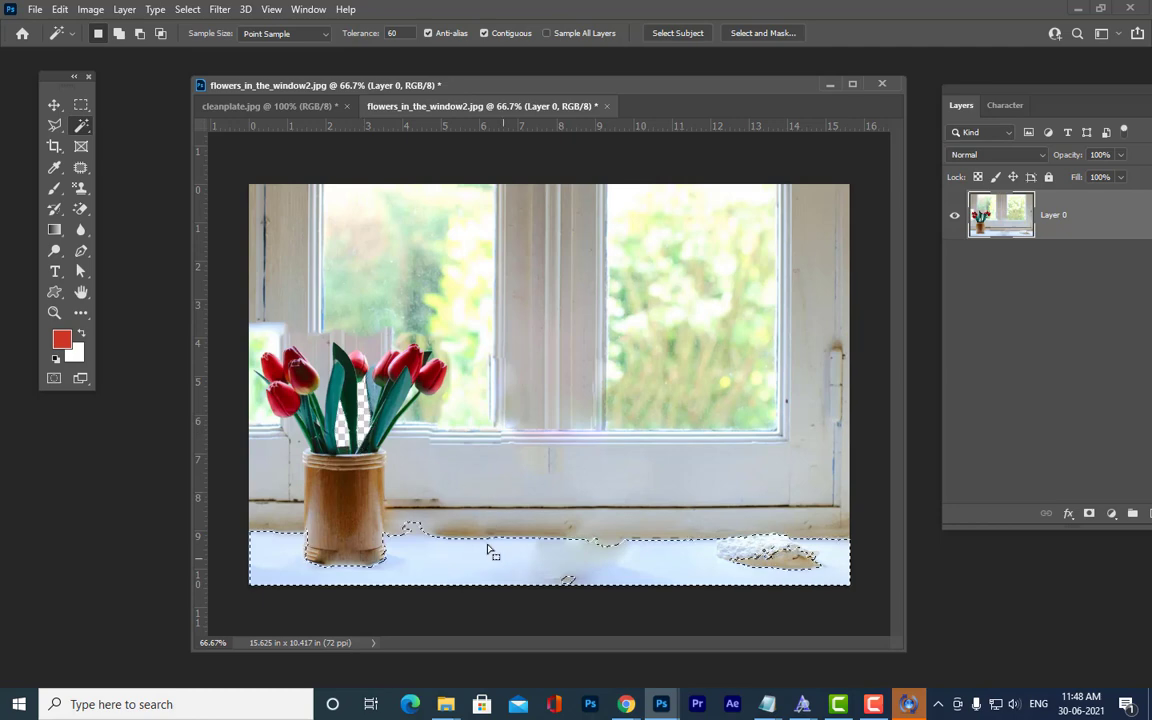
pyautogui.click(395, 340)
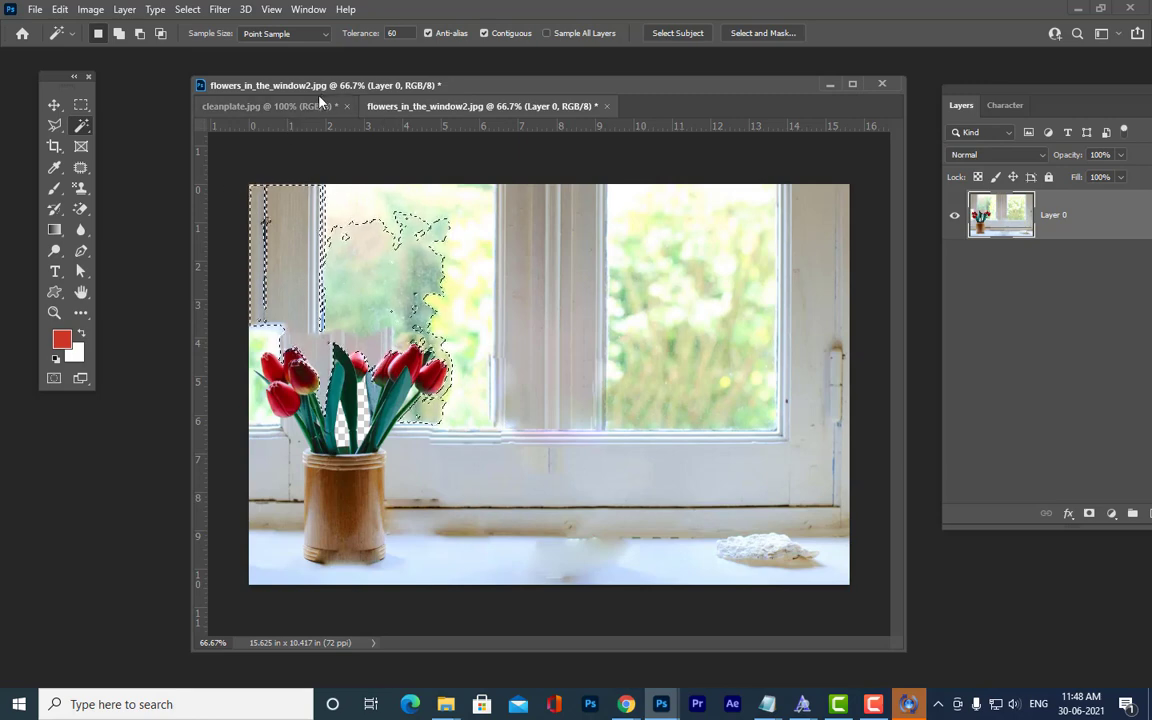
pyautogui.hotkey('ctrl', 'z')
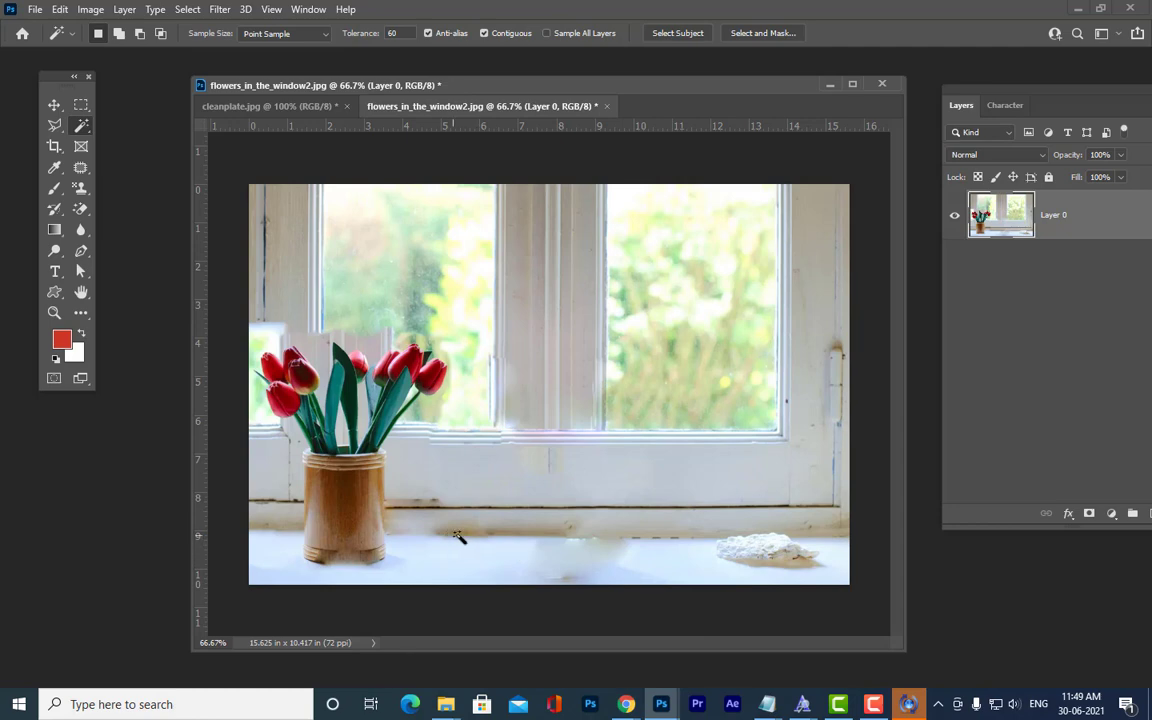
# Remove the white object from the windowsill by patching a rectangular selection around it with clean sill in Source mode.
pyautogui.click(81, 104)
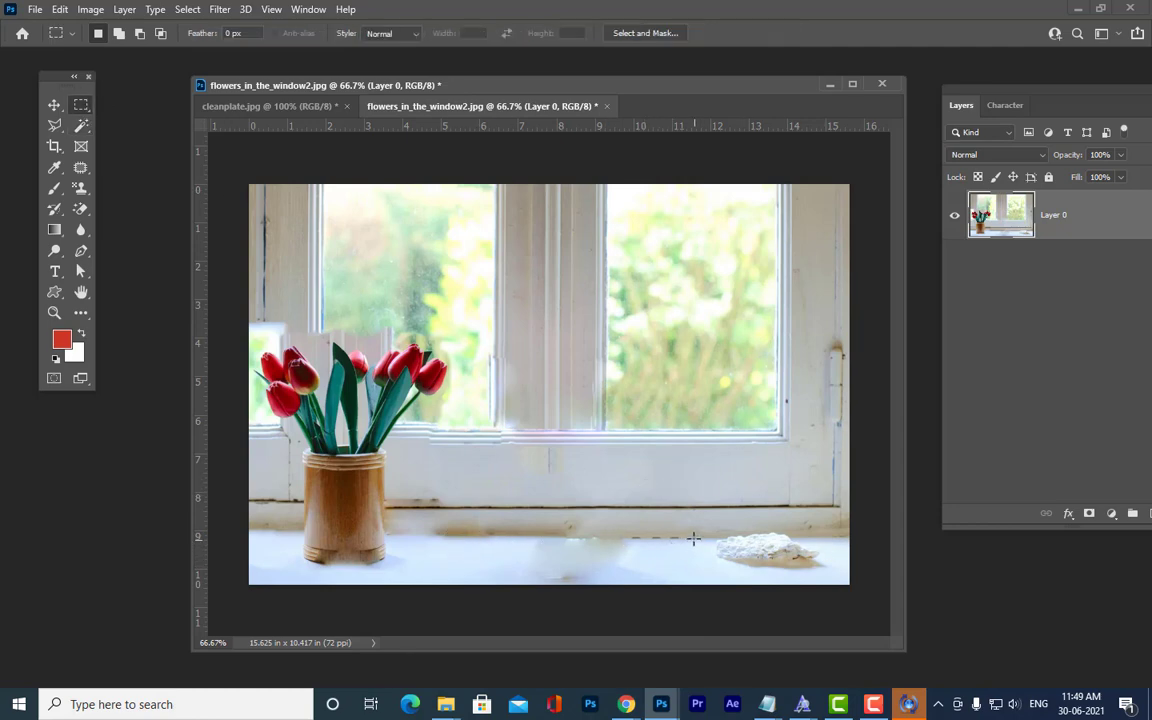
pyautogui.moveTo(676, 536); pyautogui.dragTo(848, 573)
pyautogui.click(80, 168)
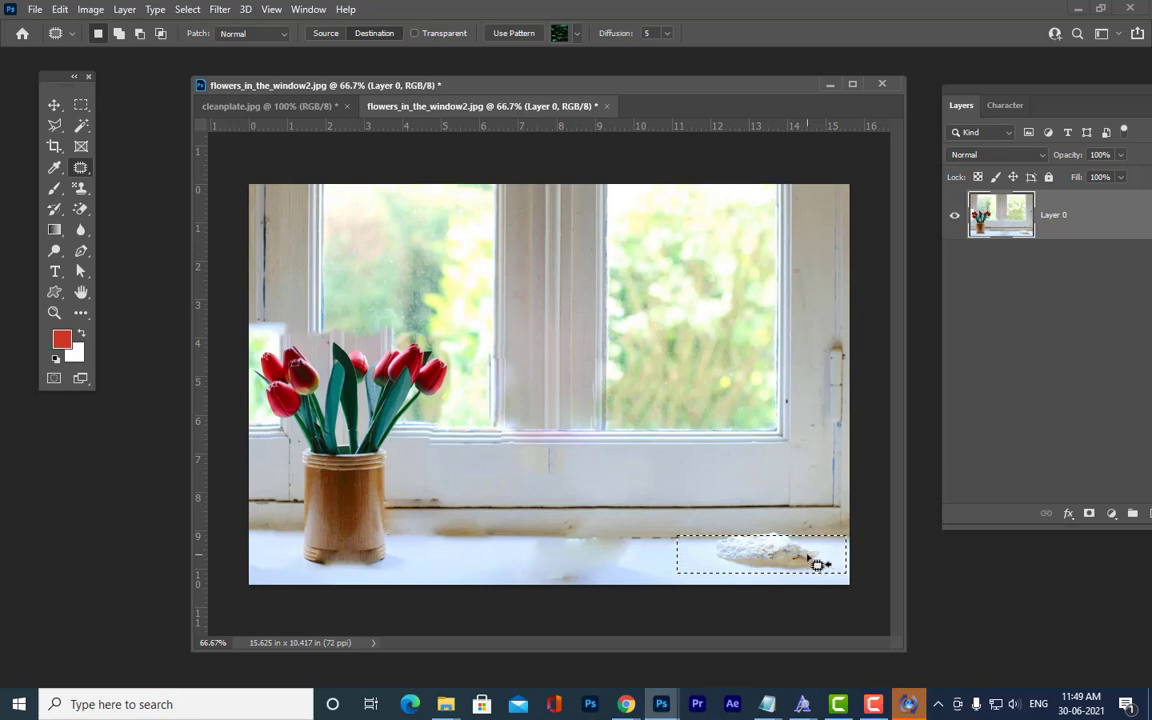
pyautogui.moveTo(816, 565); pyautogui.dragTo(663, 561)
pyautogui.moveTo(795, 550); pyautogui.dragTo(622, 555)
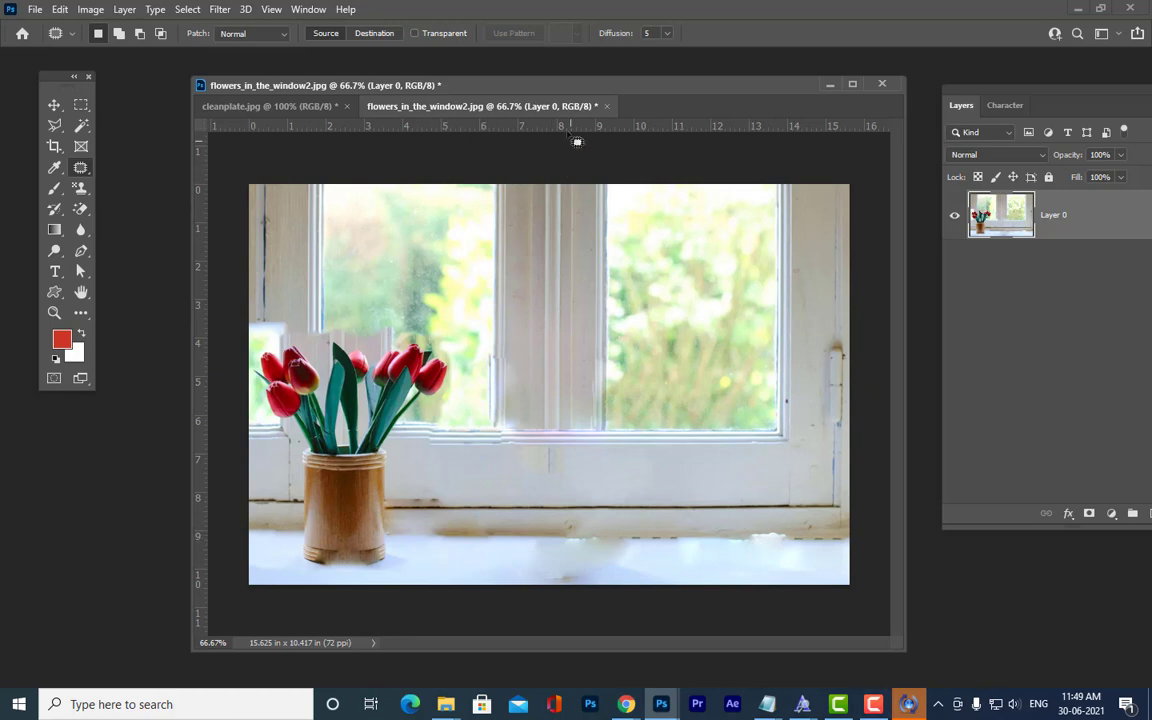
# Close flowers_in_the_window2.jpg and cleanplate.jpg without saving the changes.
pyautogui.moveTo(480, 106); pyautogui.dragTo(149, 252)
pyautogui.click(547, 253)
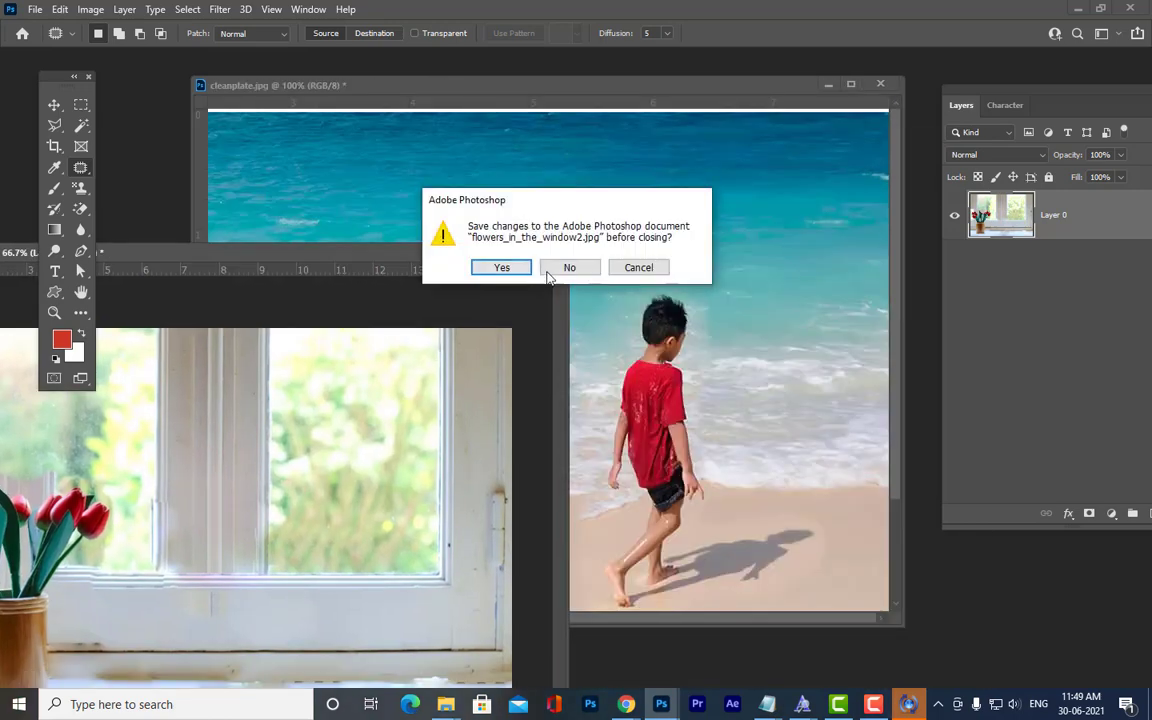
pyautogui.click(548, 272)
pyautogui.moveTo(581, 92); pyautogui.dragTo(599, 181)
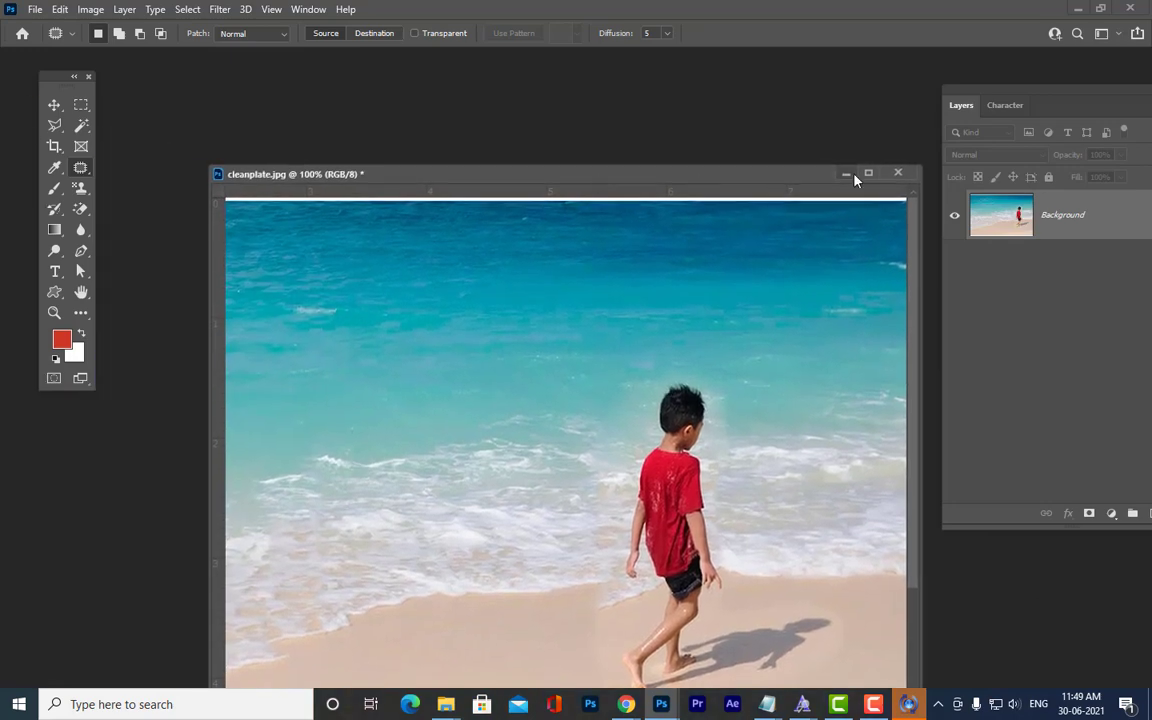
pyautogui.click(898, 173)
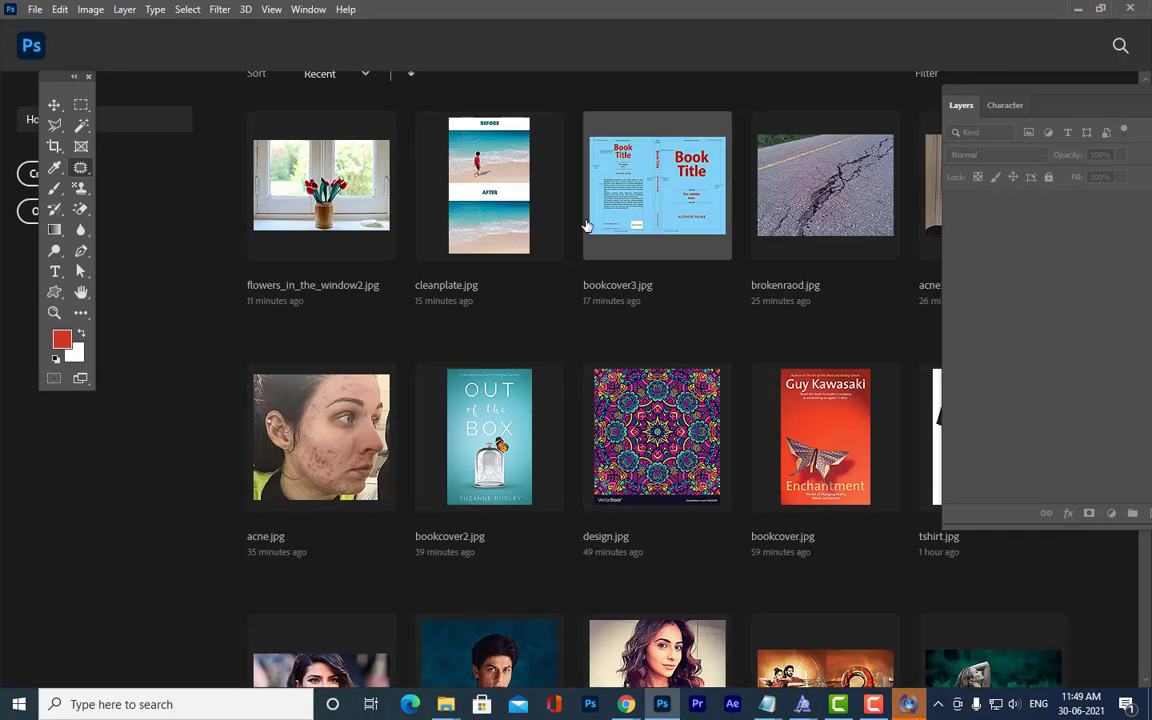
# Open acne2.jpg from the recent files, float it in its own window, and show the list of healing tools.
pyautogui.scroll(-5, 604, 332)
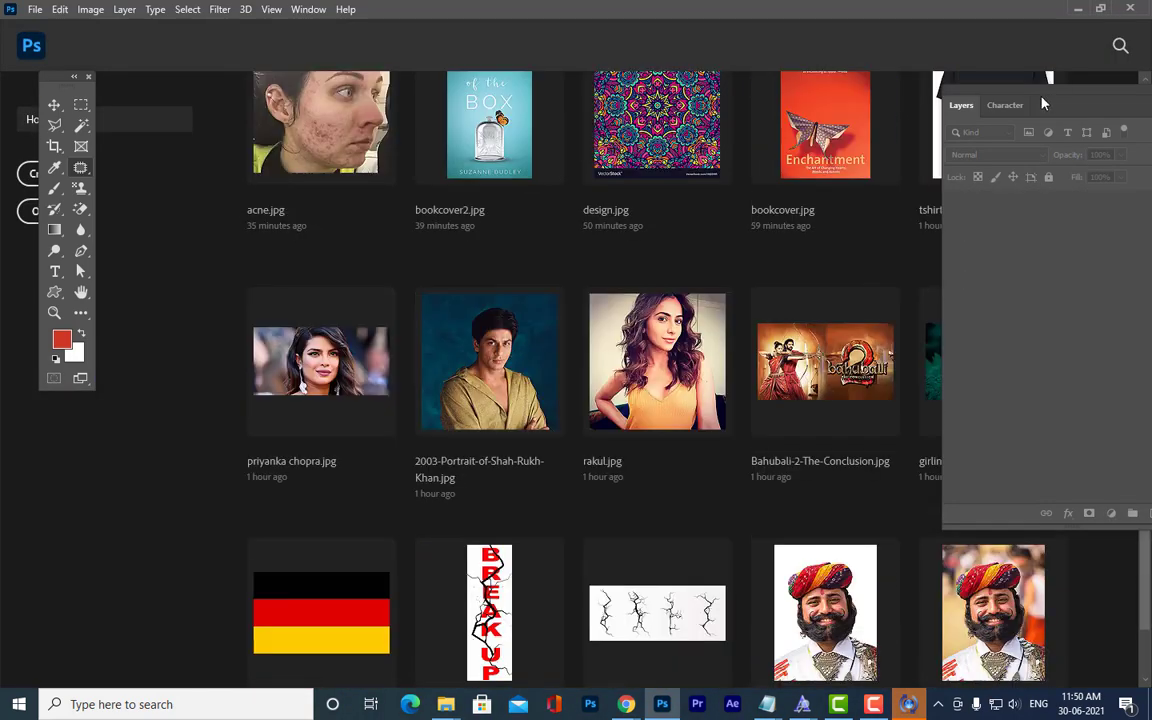
pyautogui.moveTo(985, 92); pyautogui.dragTo(1050, 92)
pyautogui.scroll(5, 766, 291)
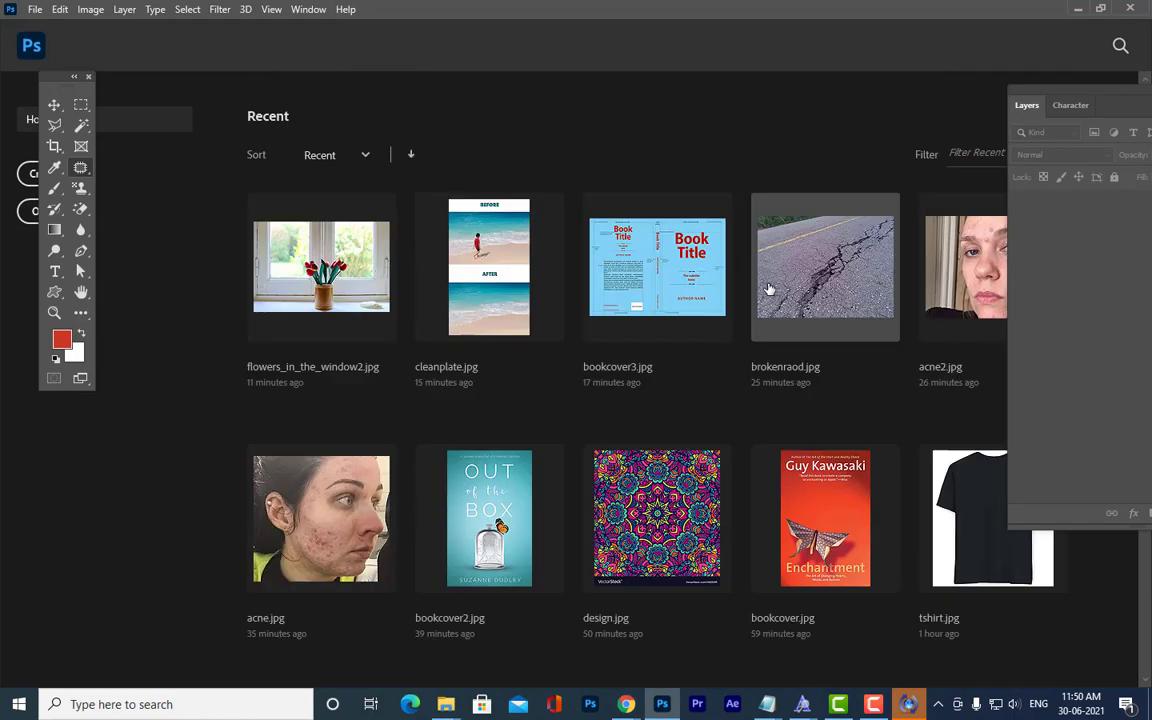
pyautogui.click(946, 283)
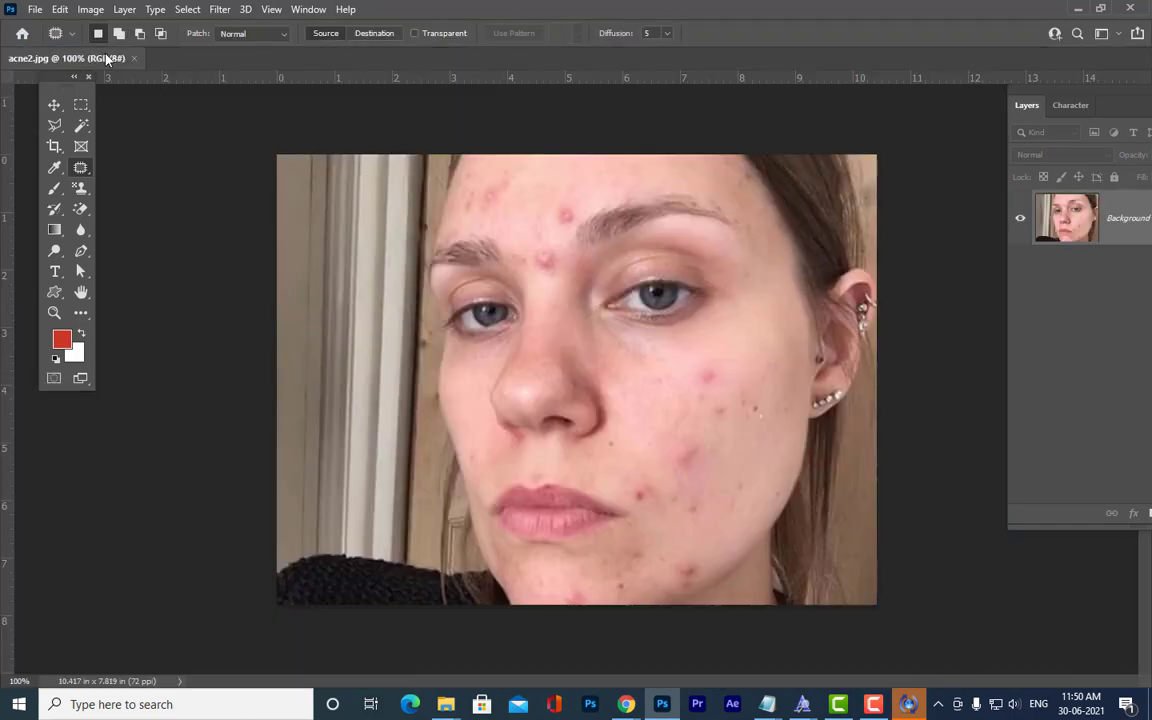
pyautogui.moveTo(125, 121); pyautogui.dragTo(412, 134)
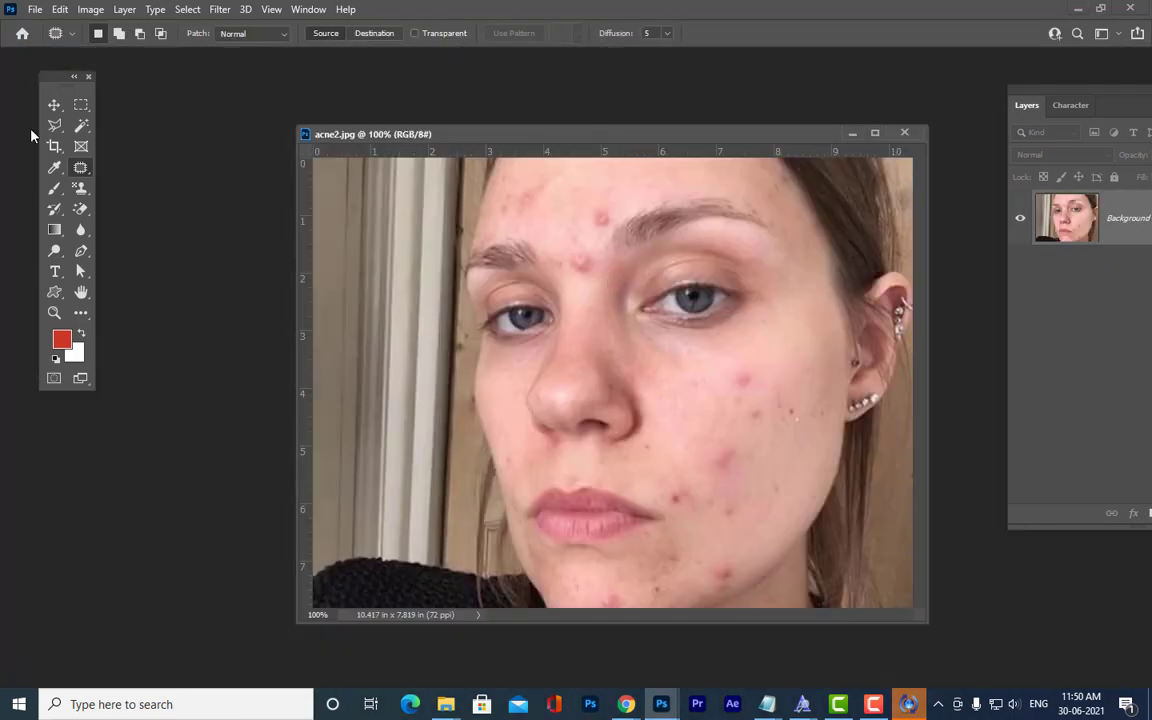
pyautogui.click(80, 168)
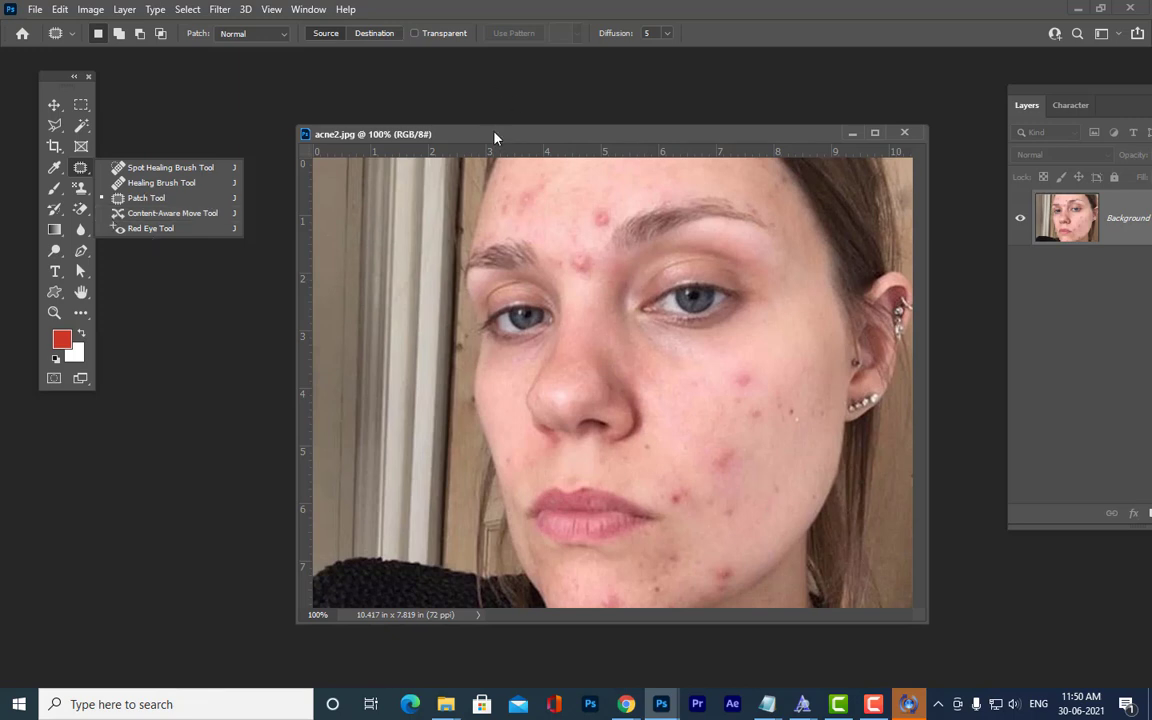
pyautogui.moveTo(494, 137); pyautogui.dragTo(422, 143)
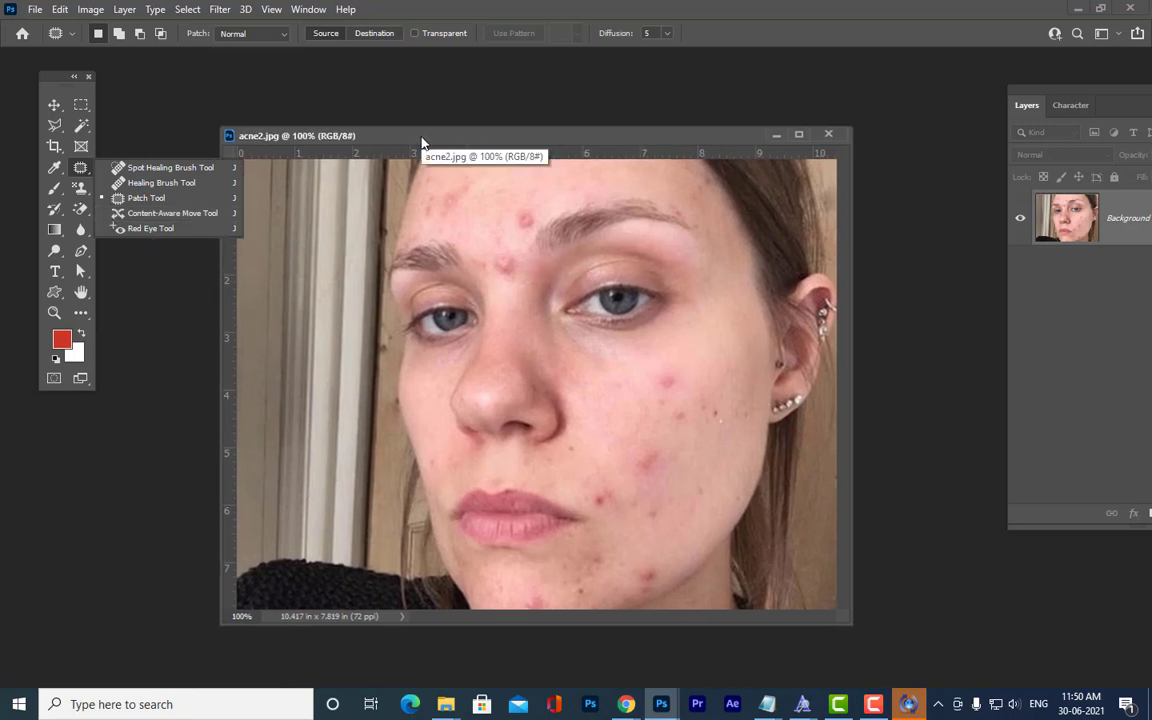
# Switch to Chrome and preview the purple flowers in a glass vase from the "flower vase window" image results.
pyautogui.click(480, 590)
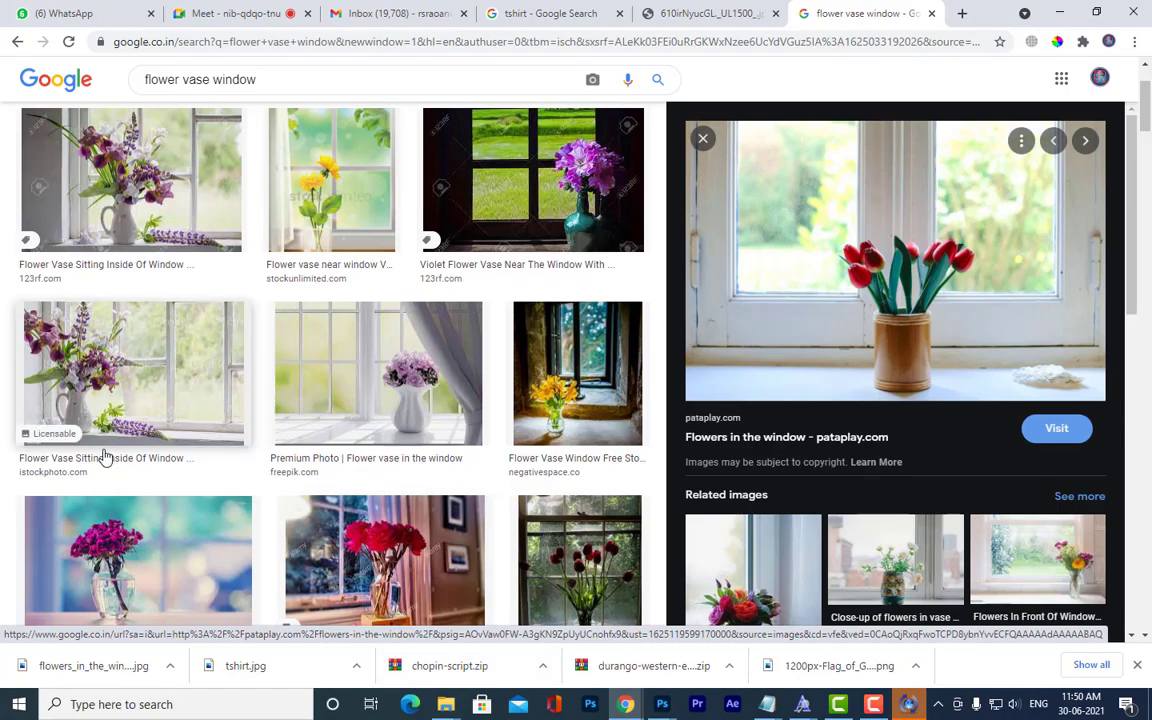
pyautogui.scroll(-4, 362, 490)
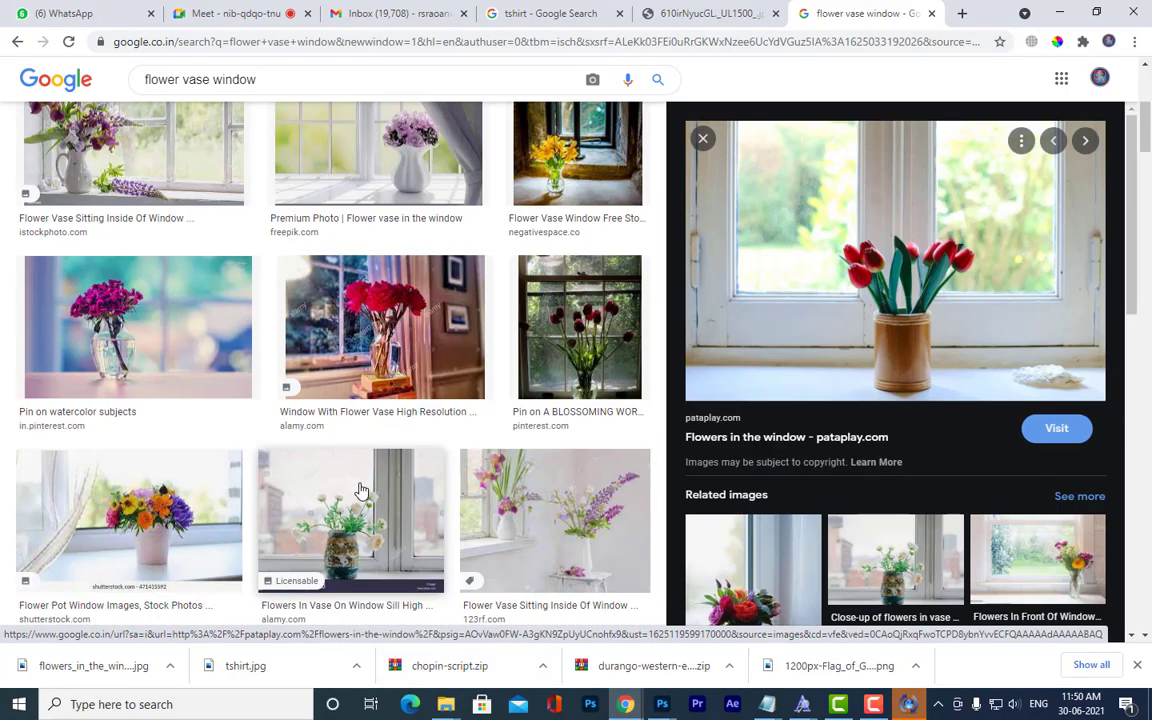
pyautogui.scroll(-3, 360, 489)
pyautogui.scroll(5, 360, 489)
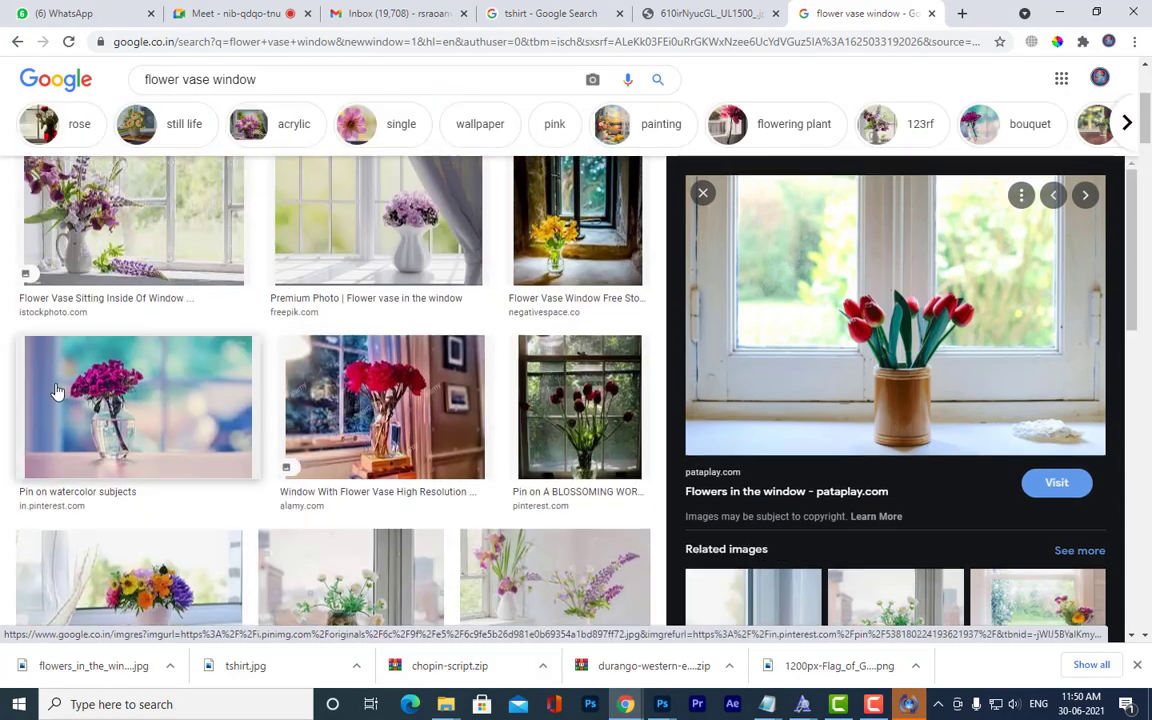
pyautogui.click(137, 428)
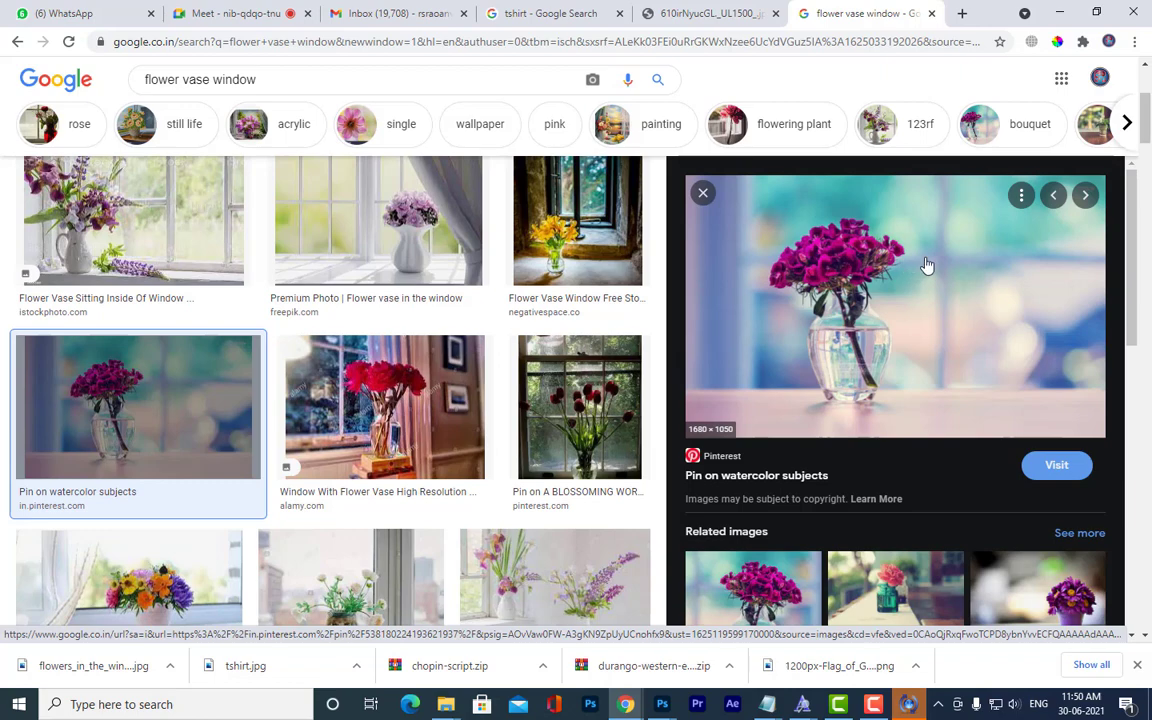
# Browse the related flower vase images and preview the white ceramic vase with pink roses on a blue background.
pyautogui.scroll(-3, 927, 265)
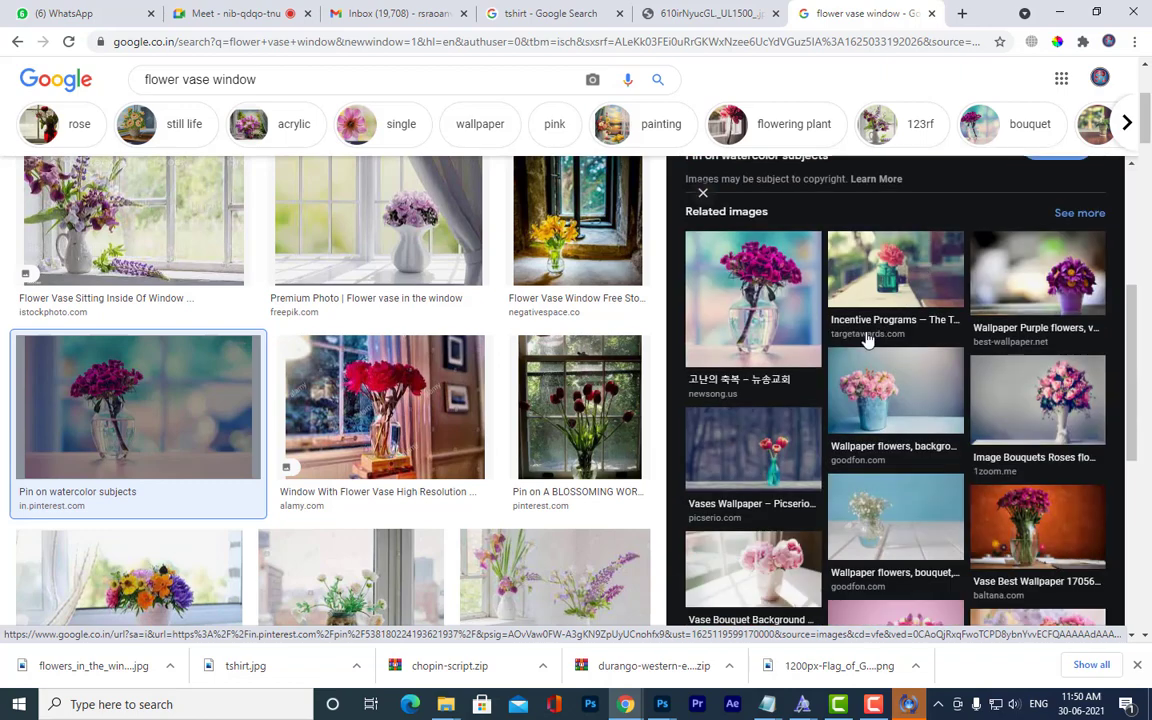
pyautogui.click(920, 393)
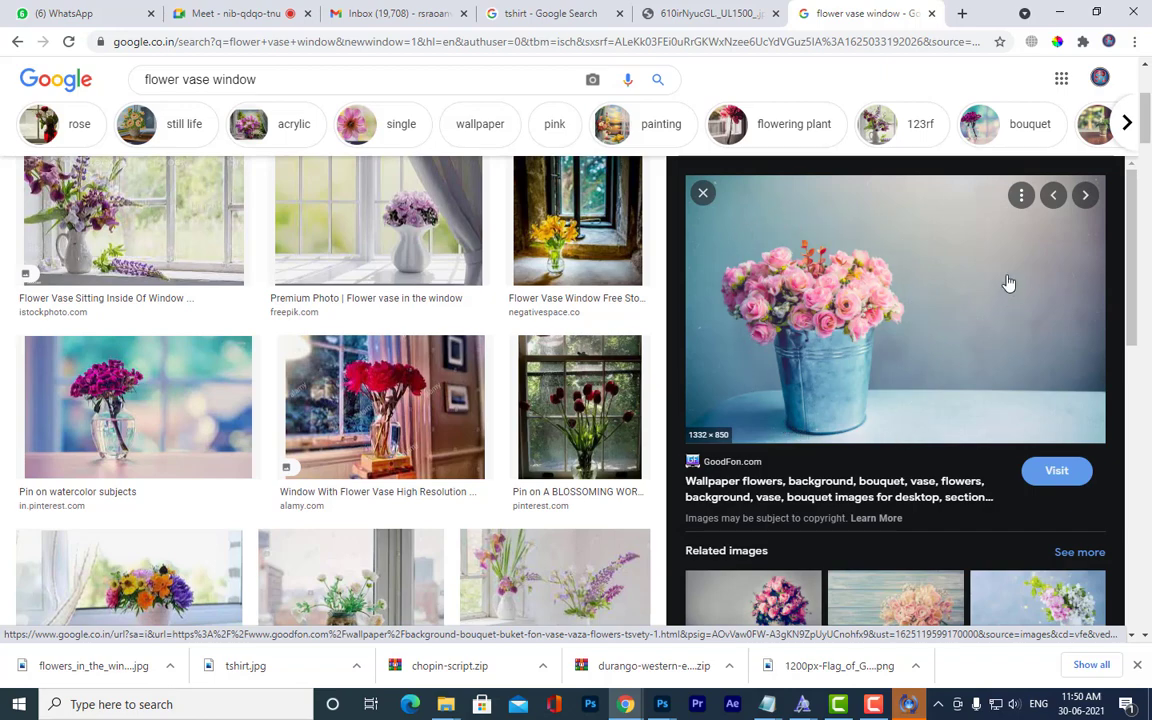
pyautogui.scroll(-5, 1088, 314)
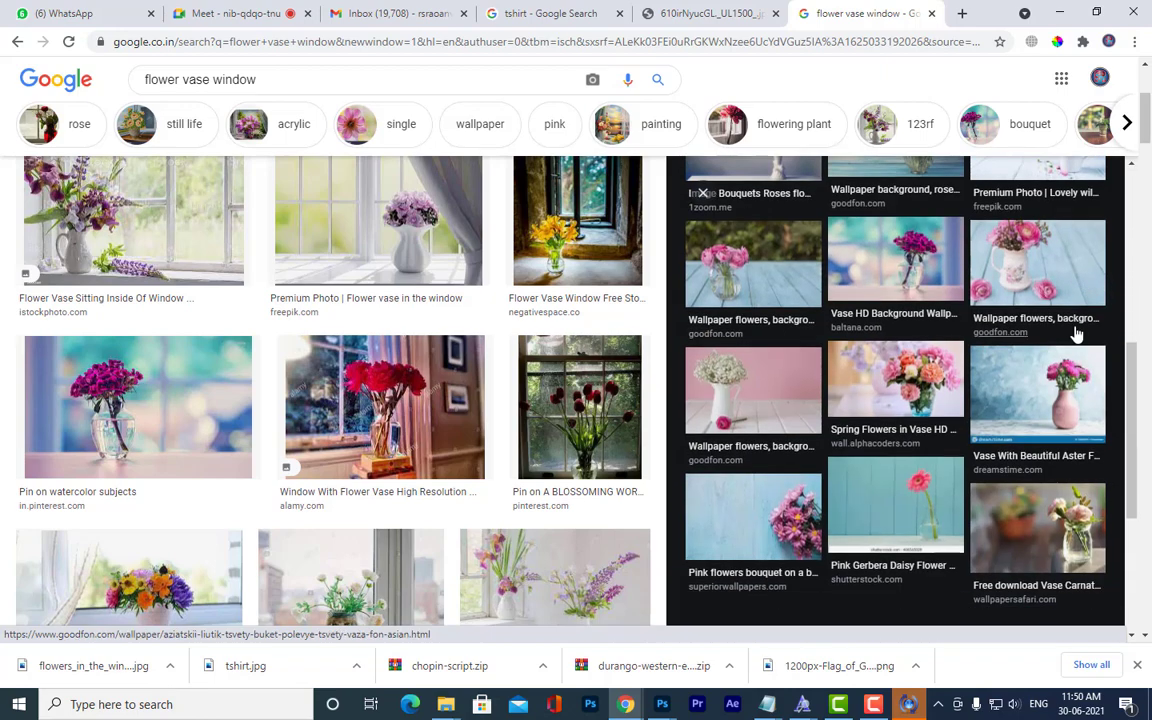
pyautogui.click(1082, 404)
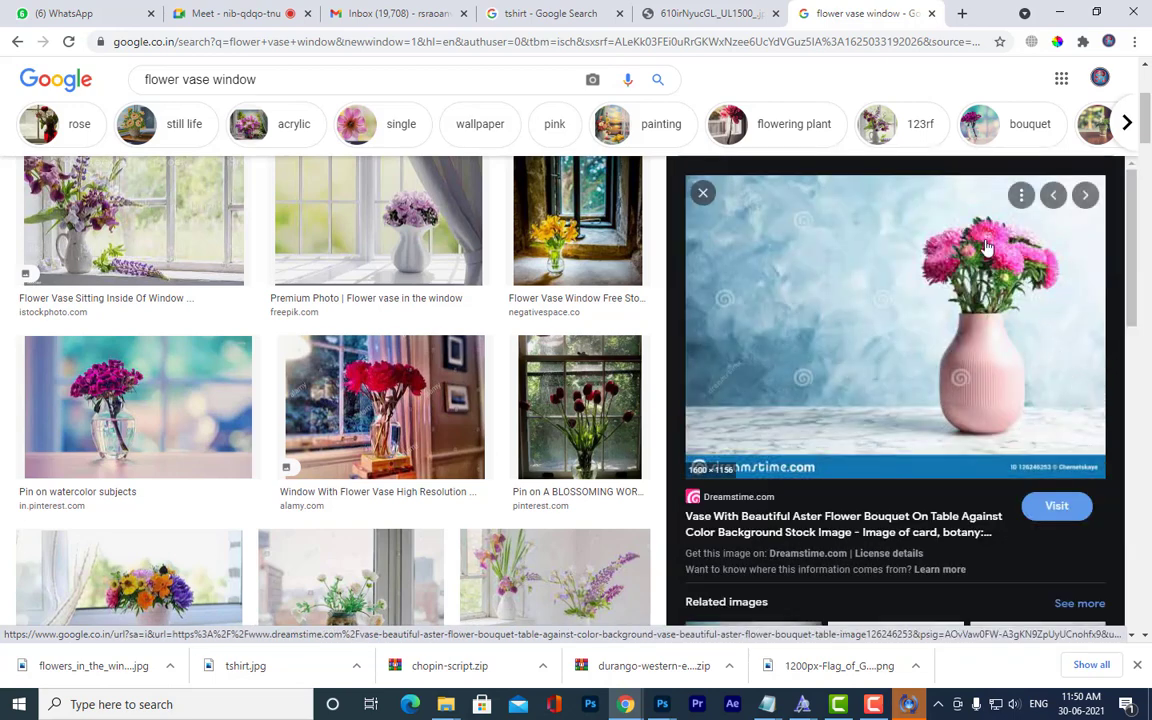
pyautogui.scroll(-3, 1054, 386)
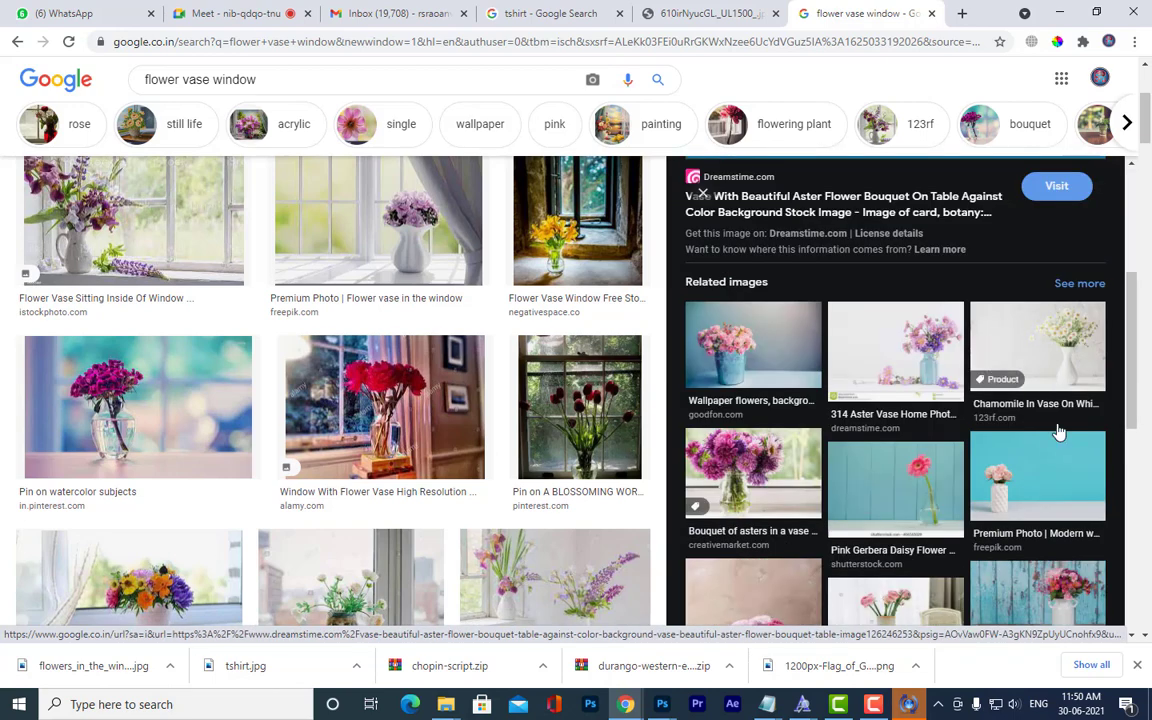
pyautogui.click(1060, 490)
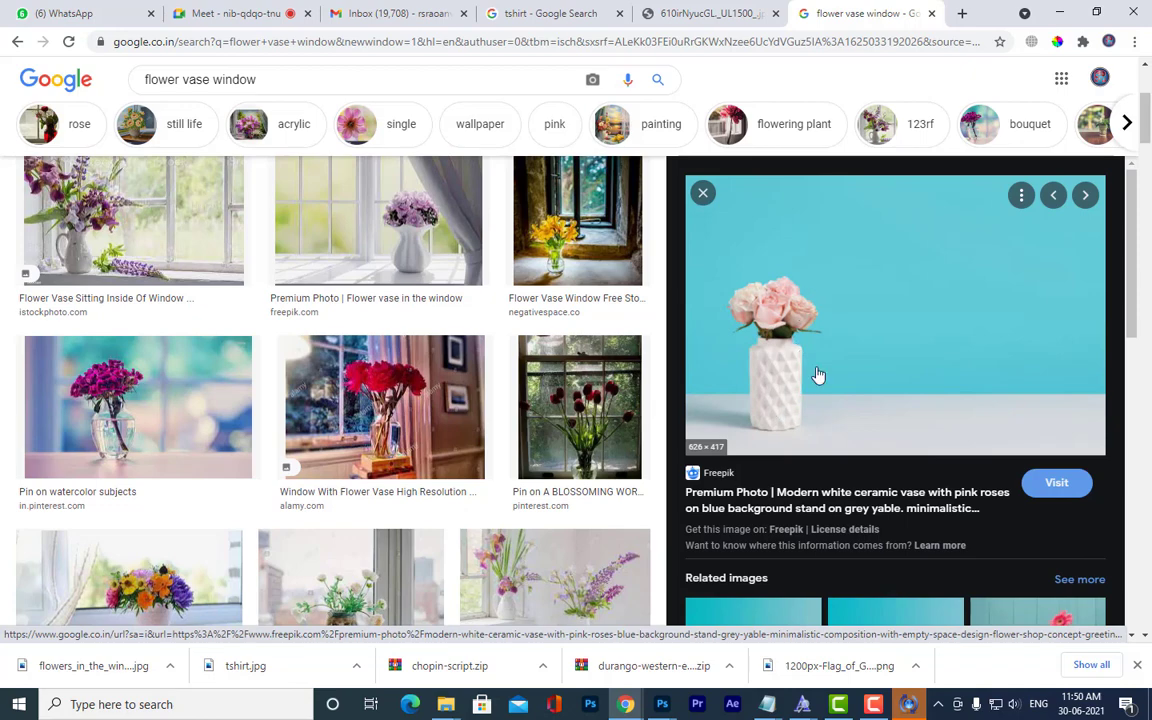
# Save the previewed image to the Desktop as a JPEG named vase and show the downloaded file in its folder.
pyautogui.rightClick(893, 330)
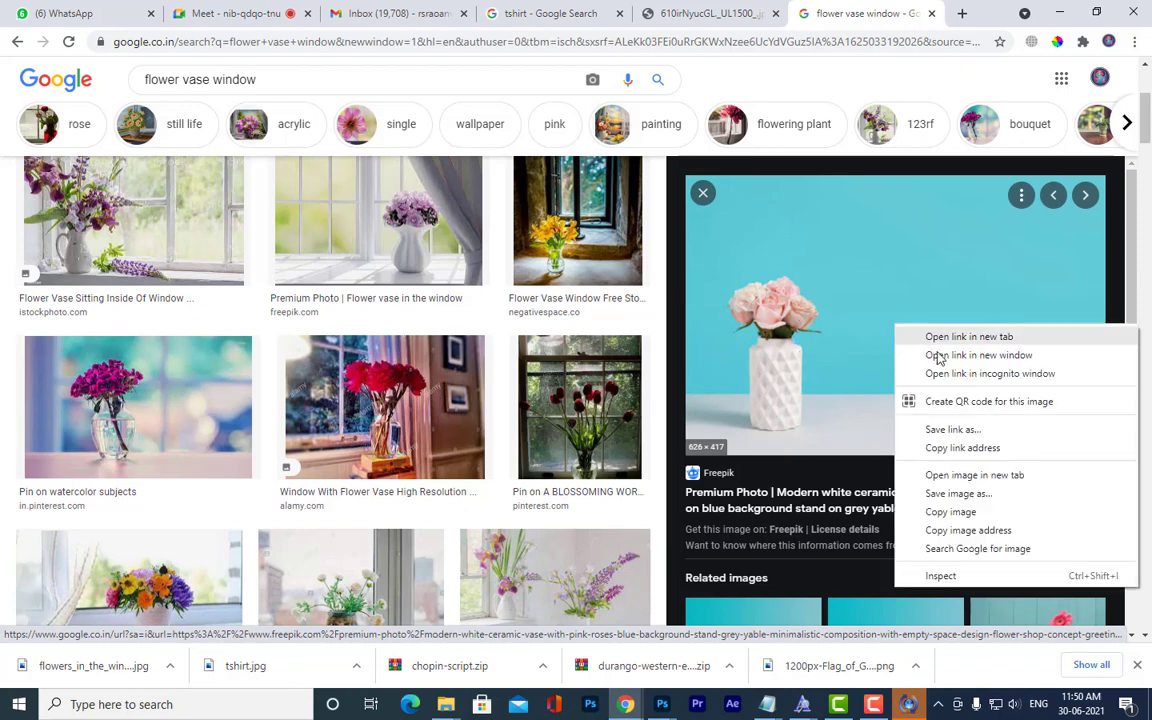
pyautogui.click(958, 497)
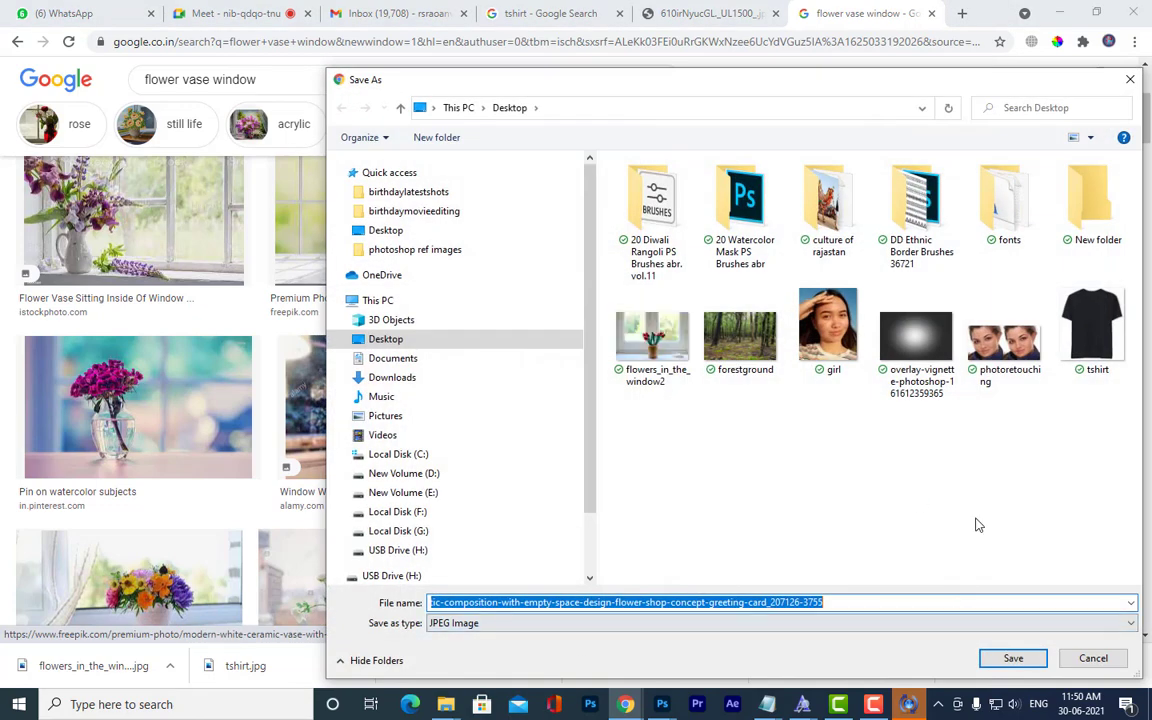
pyautogui.write('vase')
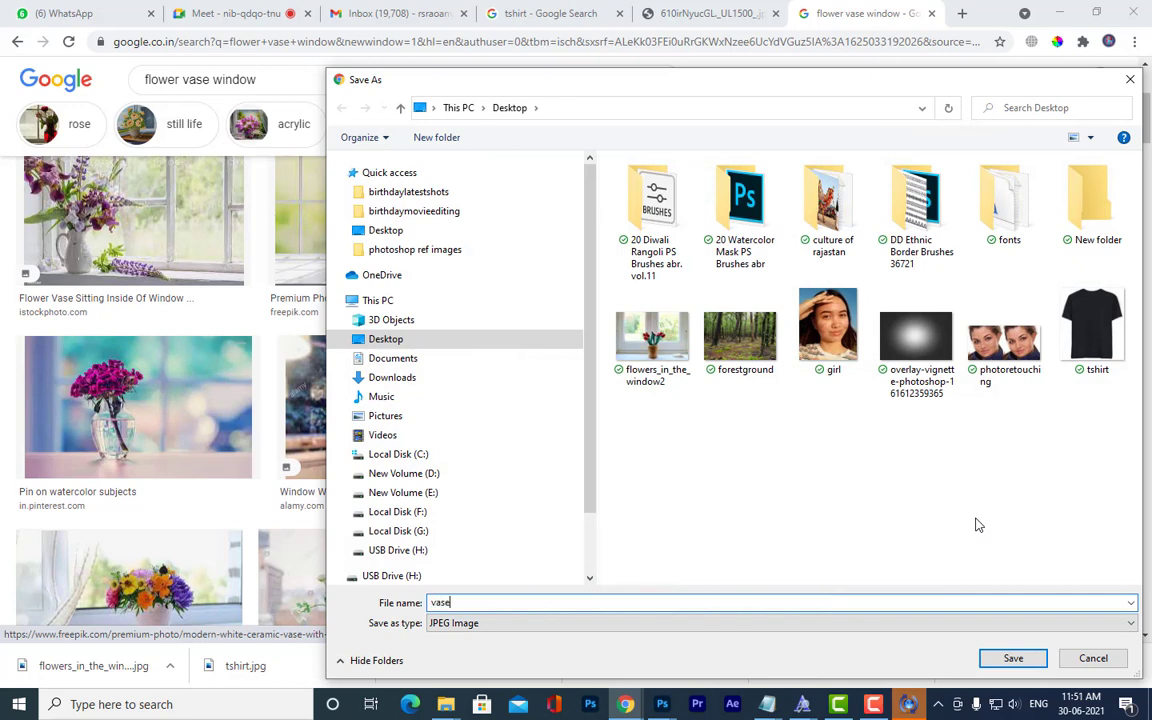
pyautogui.click(1014, 658)
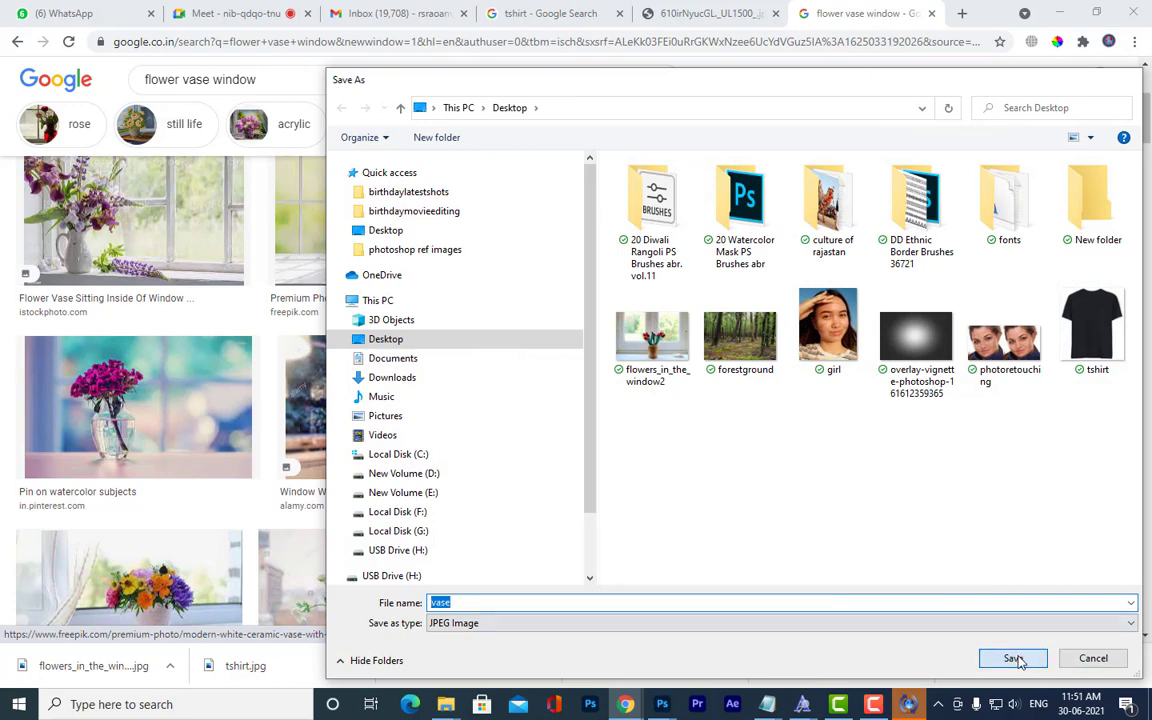
pyautogui.click(170, 665)
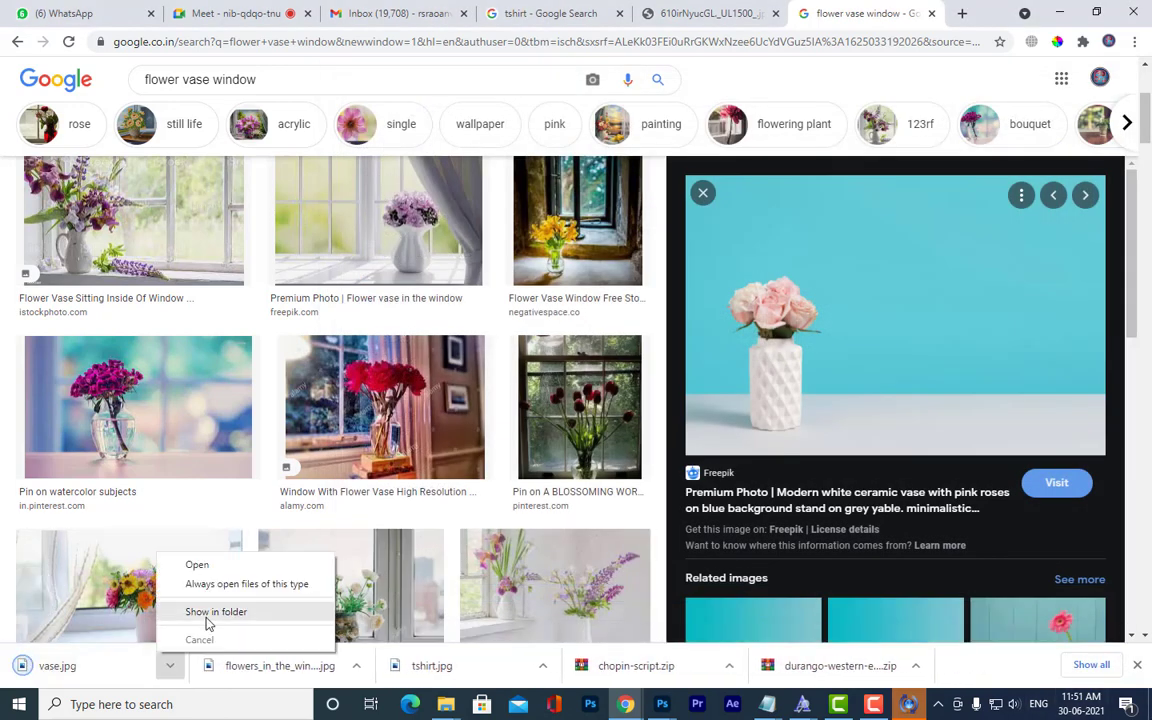
pyautogui.click(208, 620)
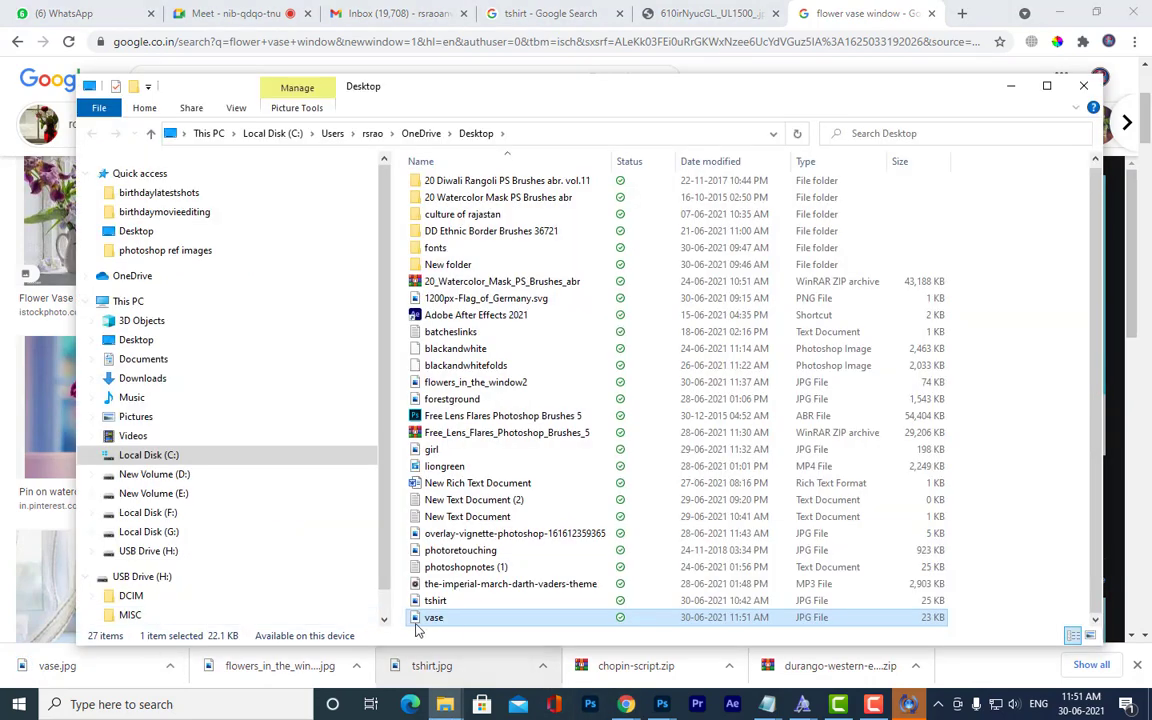
# Switch to Photoshop, open vase.jpg from the Desktop, and enlarge its floating window to leave space around the picture.
pyautogui.click(591, 704)
pyautogui.click(31, 10)
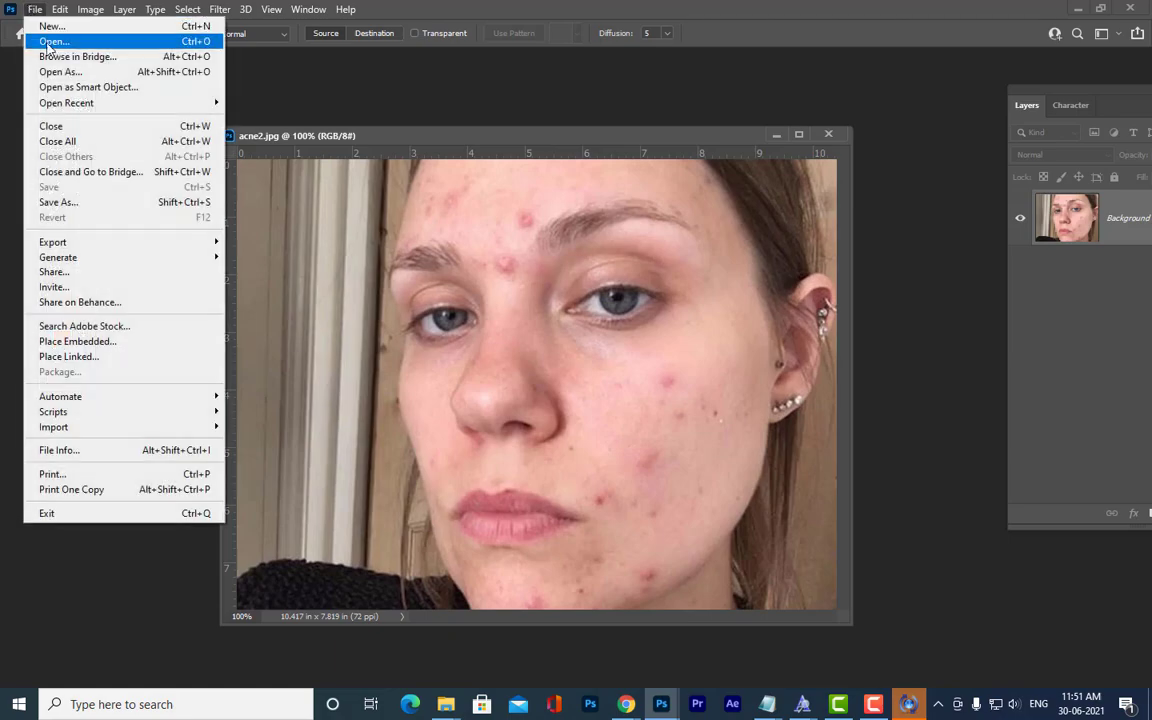
pyautogui.click(45, 42)
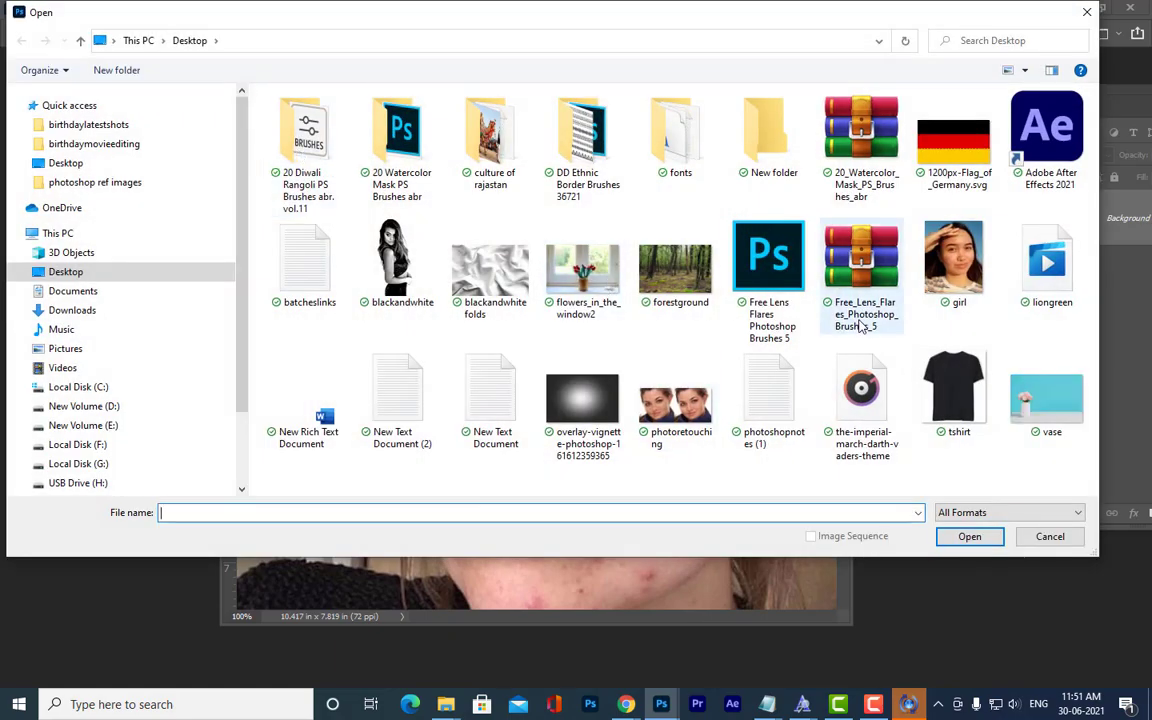
pyautogui.click(1055, 400)
pyautogui.click(969, 537)
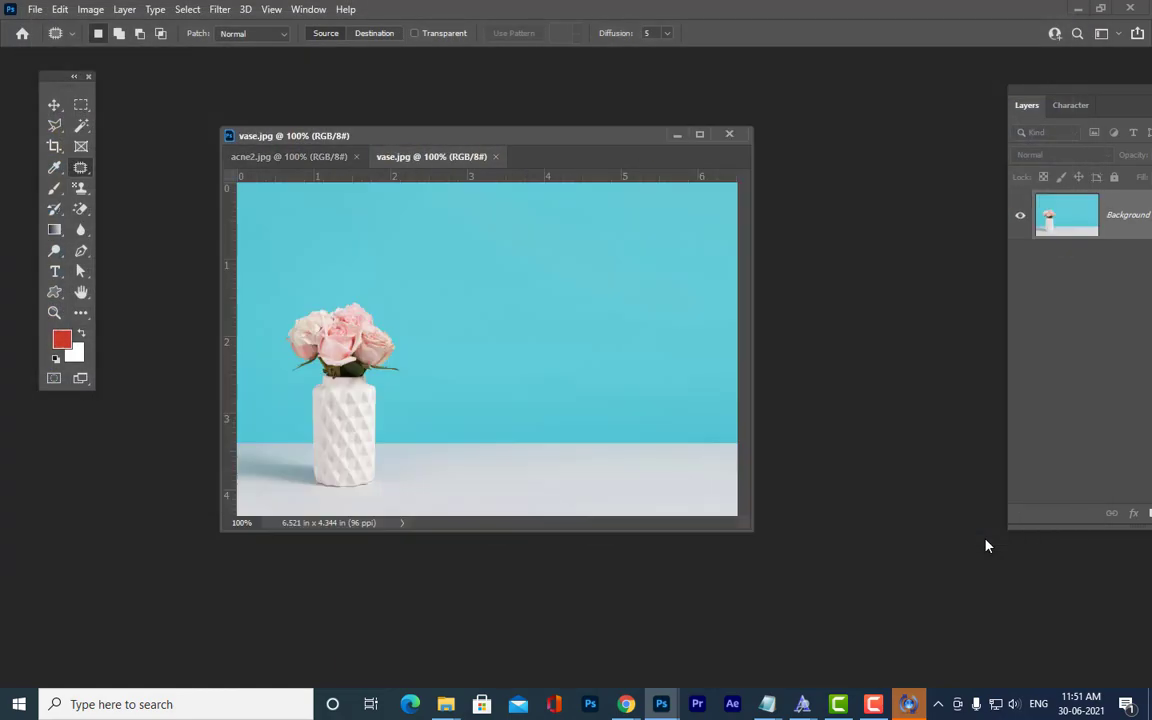
pyautogui.moveTo(741, 521); pyautogui.dragTo(845, 590)
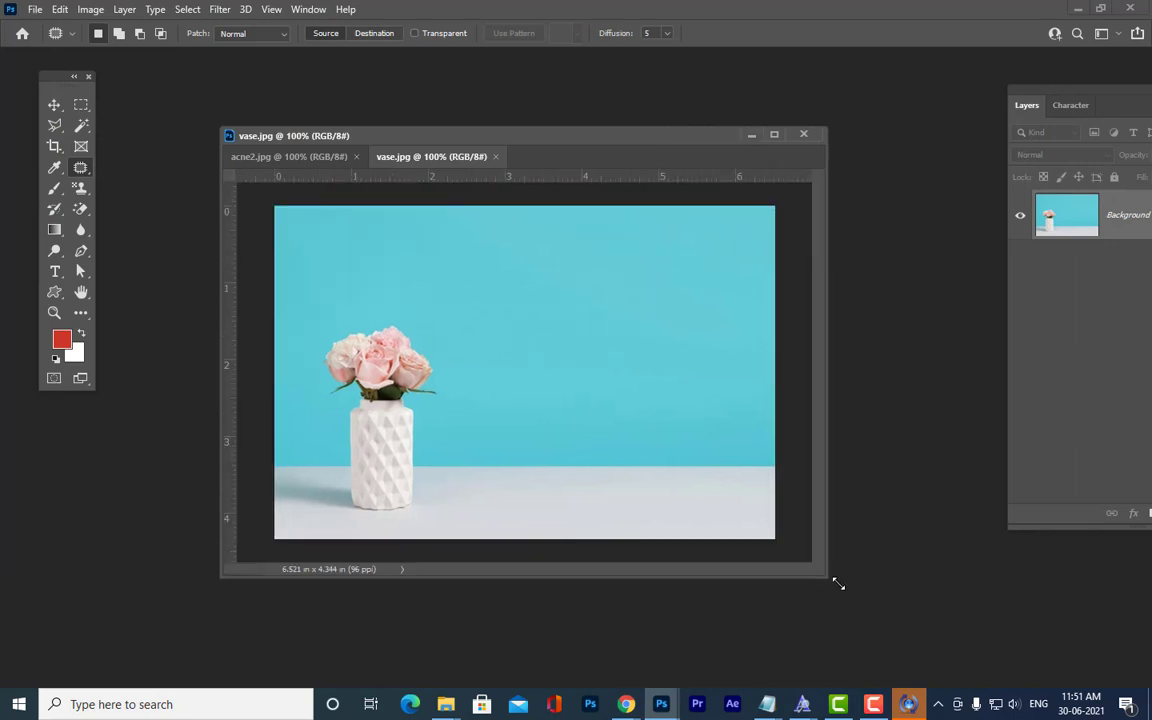
# Draw a rectangular marquee around the vase, flowers and shadow, extending to the picture's left edge.
pyautogui.click(85, 106)
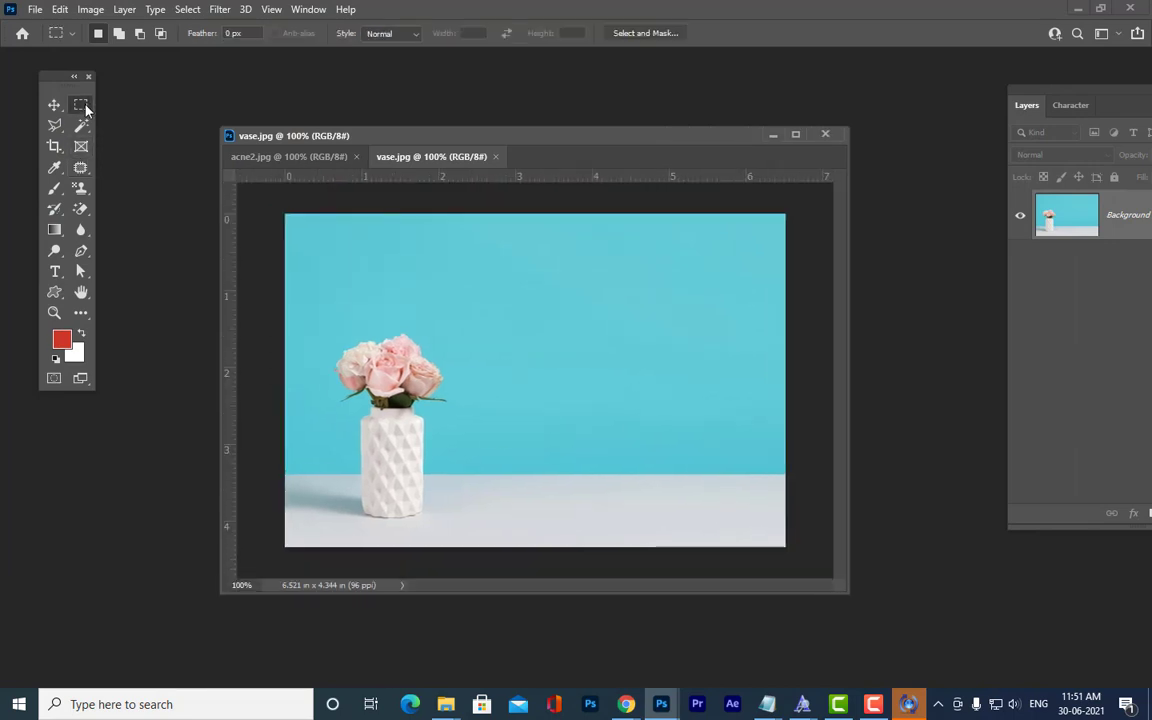
pyautogui.click(136, 106)
pyautogui.moveTo(327, 325); pyautogui.dragTo(448, 530)
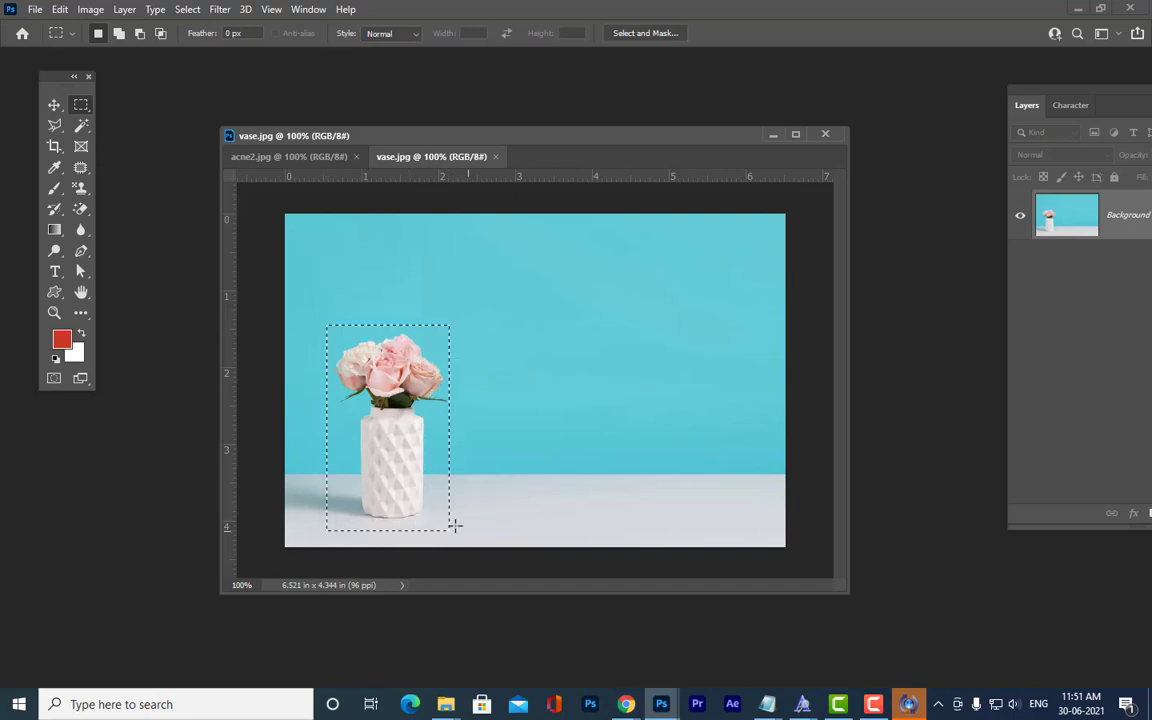
pyautogui.click(474, 493)
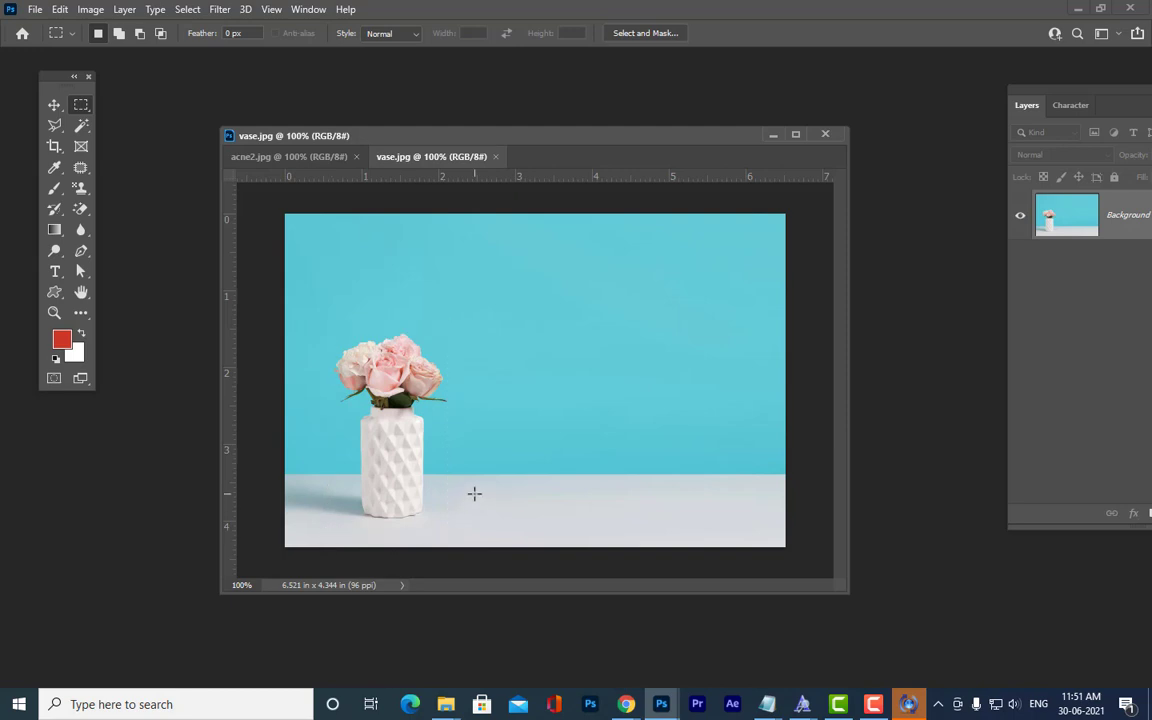
pyautogui.moveTo(286, 326); pyautogui.dragTo(467, 532)
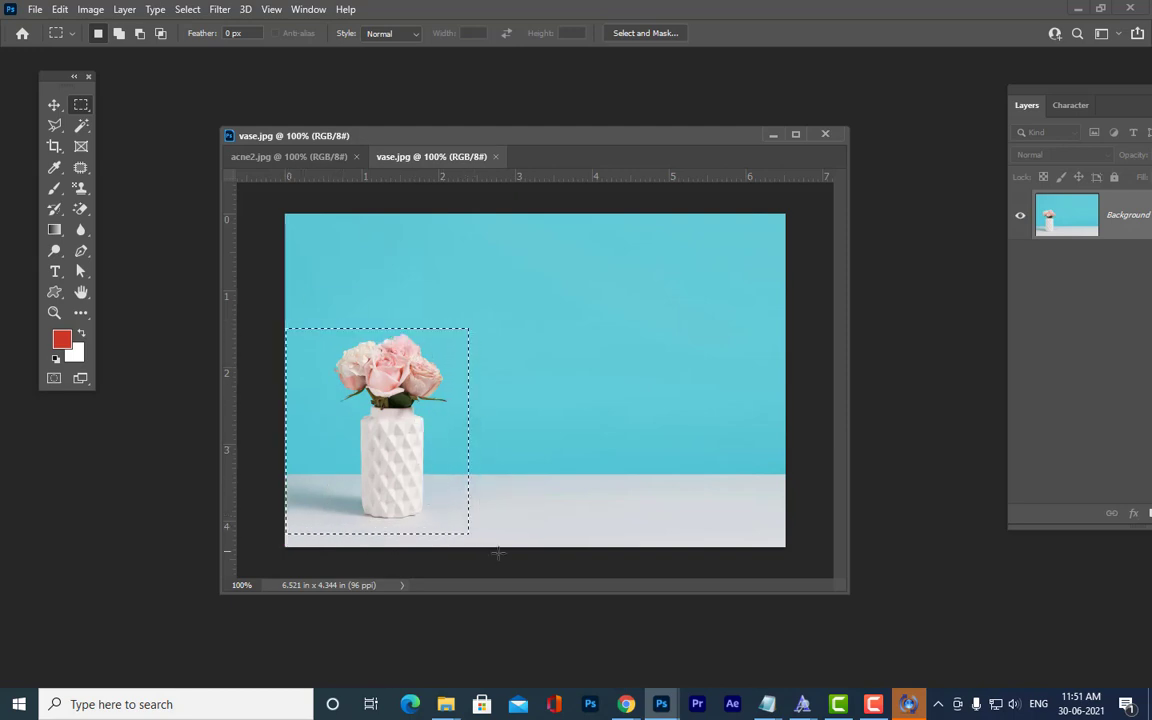
# Move the selected vase horizontally to the picture's right edge with the Content-Aware Move Tool, then deselect it.
pyautogui.click(82, 170)
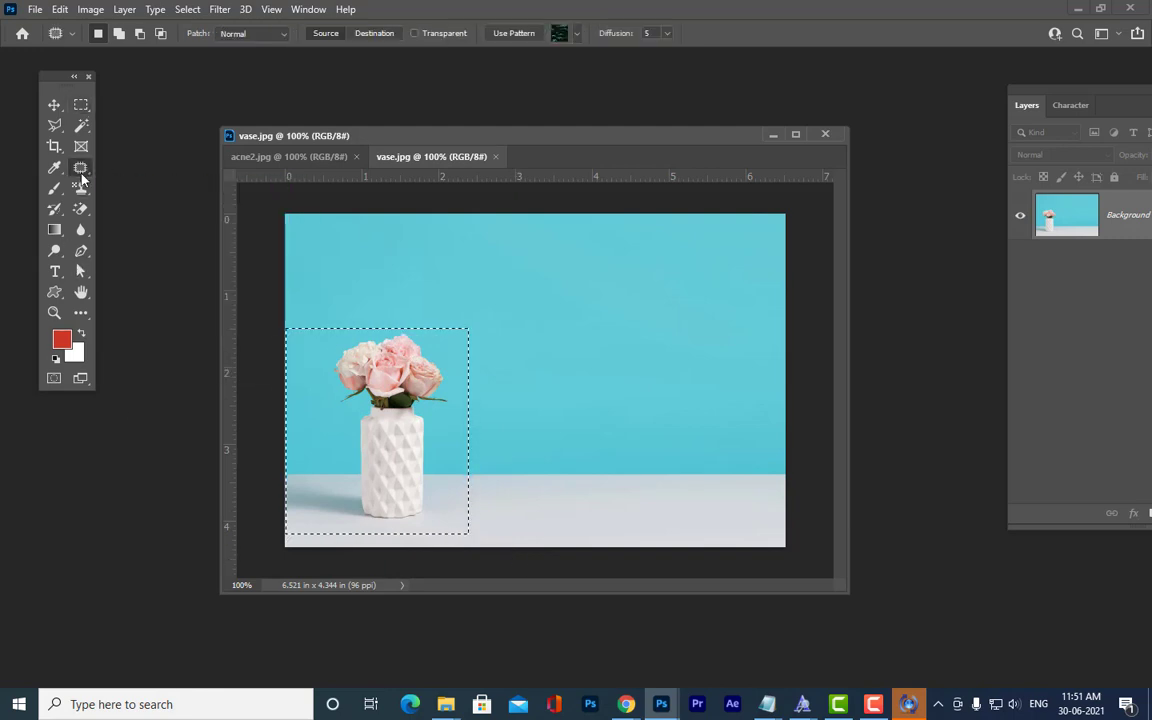
pyautogui.click(144, 212)
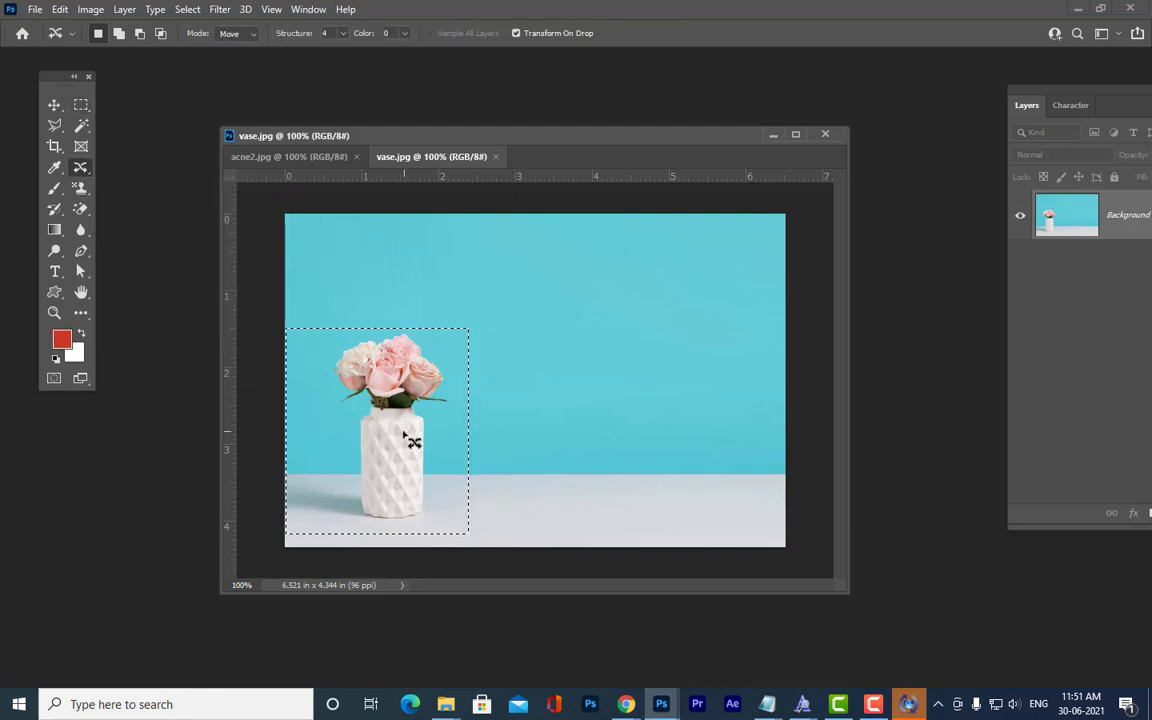
pyautogui.moveTo(402, 436); pyautogui.dragTo(719, 437)
pyautogui.press('Return')
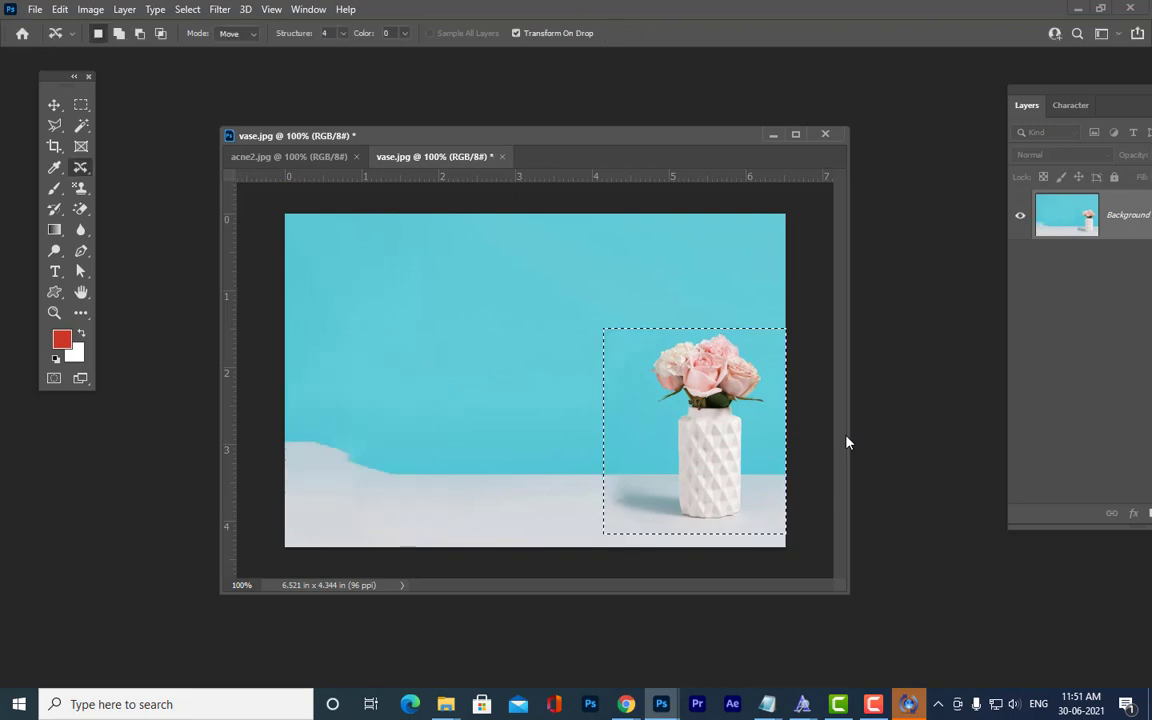
pyautogui.click(666, 203)
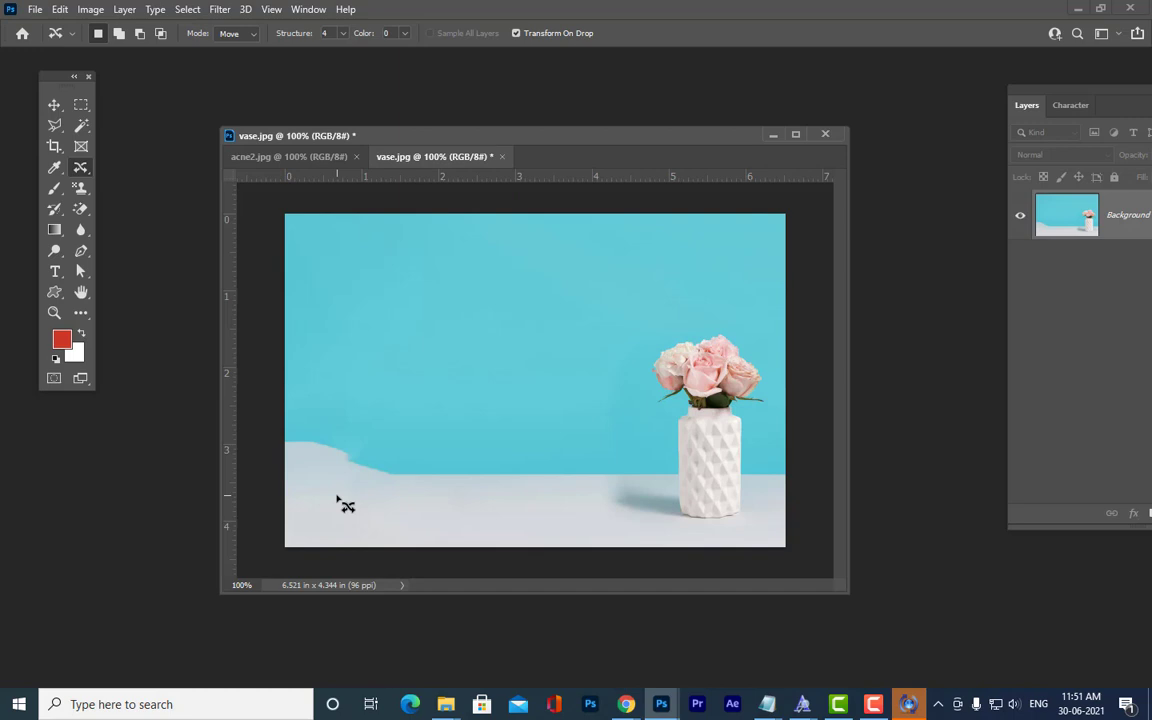
# Select a rectangle of clean blue wall above the uneven table edge, patch it down over that edge in Destination mode, and deselect.
pyautogui.click(81, 104)
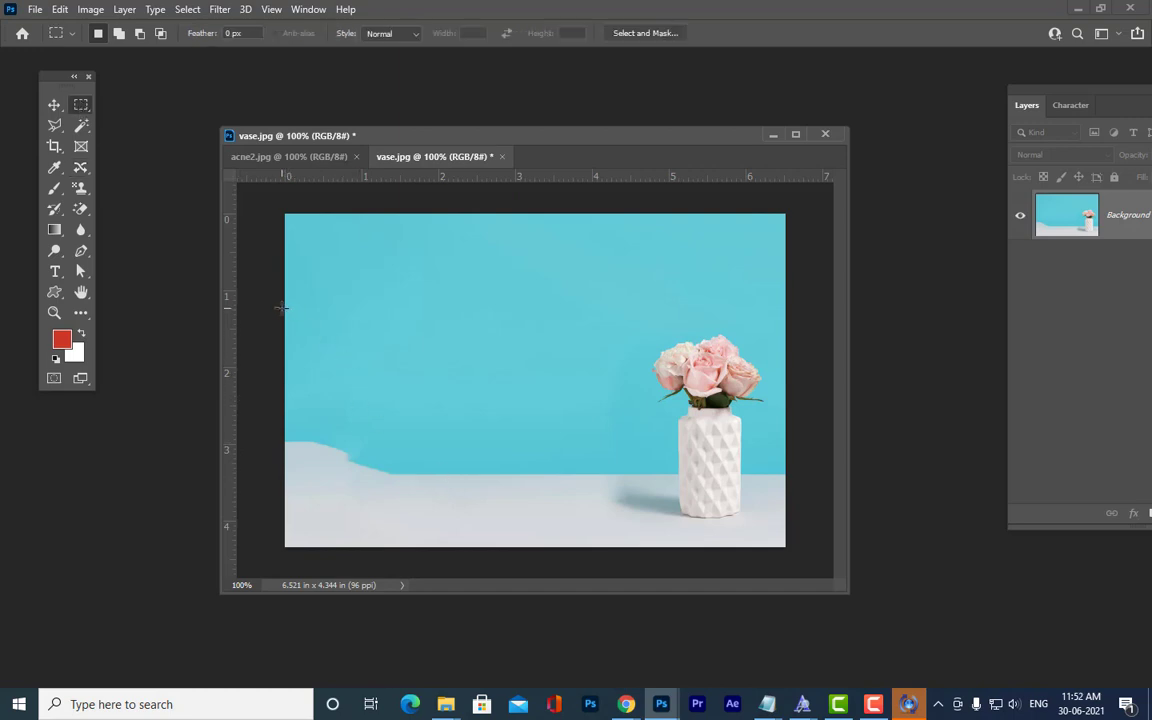
pyautogui.moveTo(284, 308); pyautogui.dragTo(454, 427)
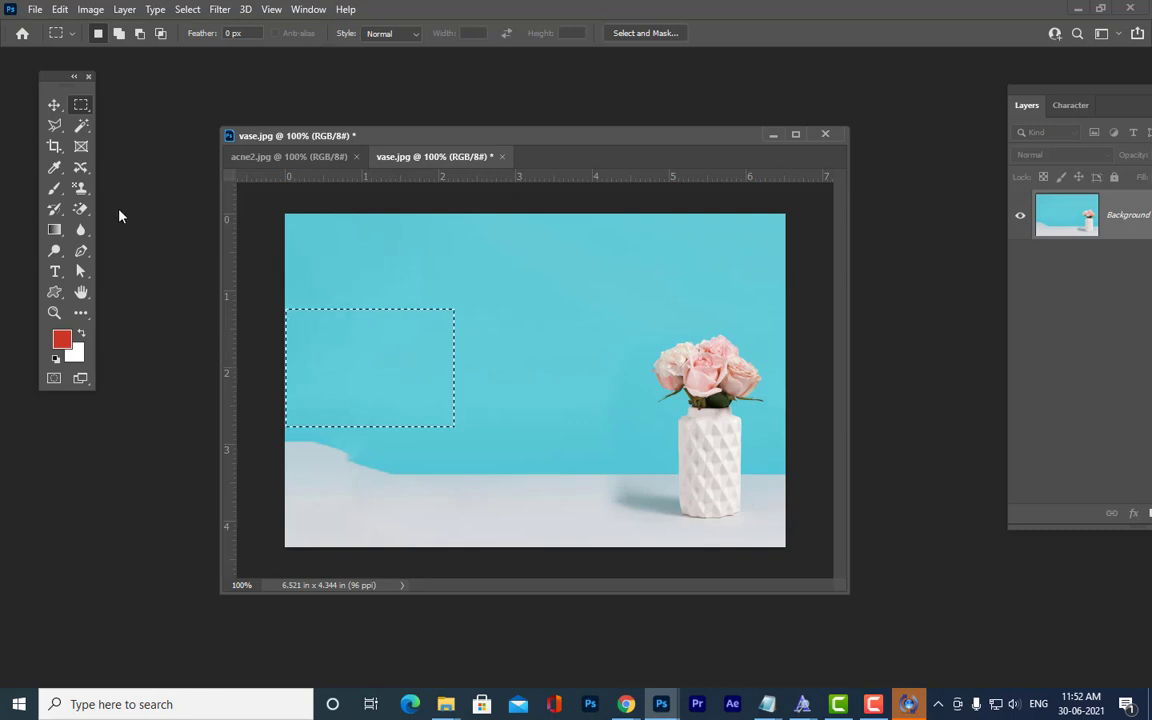
pyautogui.click(81, 167)
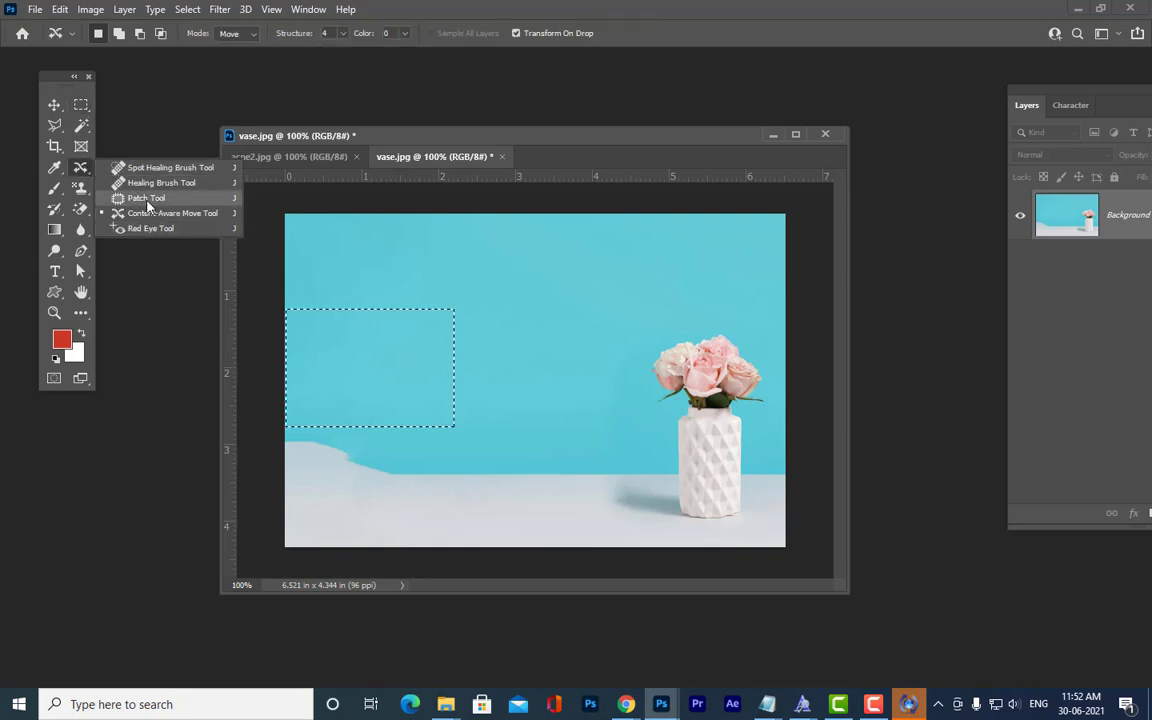
pyautogui.click(146, 198)
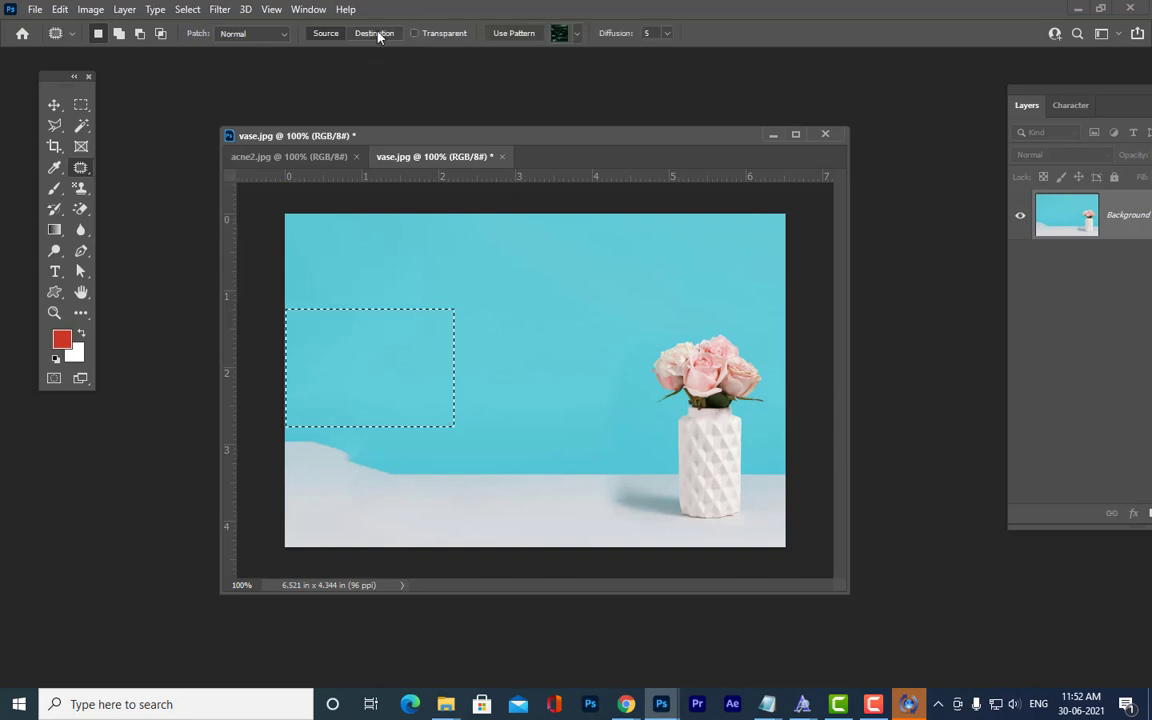
pyautogui.moveTo(377, 400); pyautogui.dragTo(373, 424)
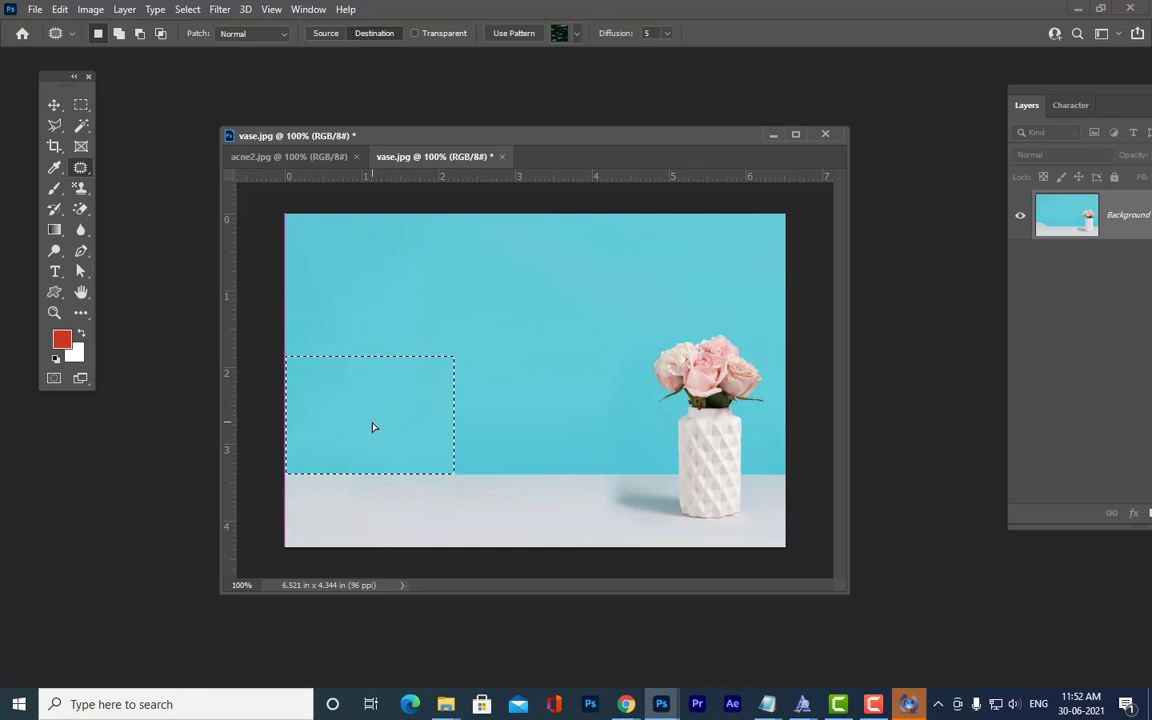
pyautogui.hotkey('ctrl', 'd')
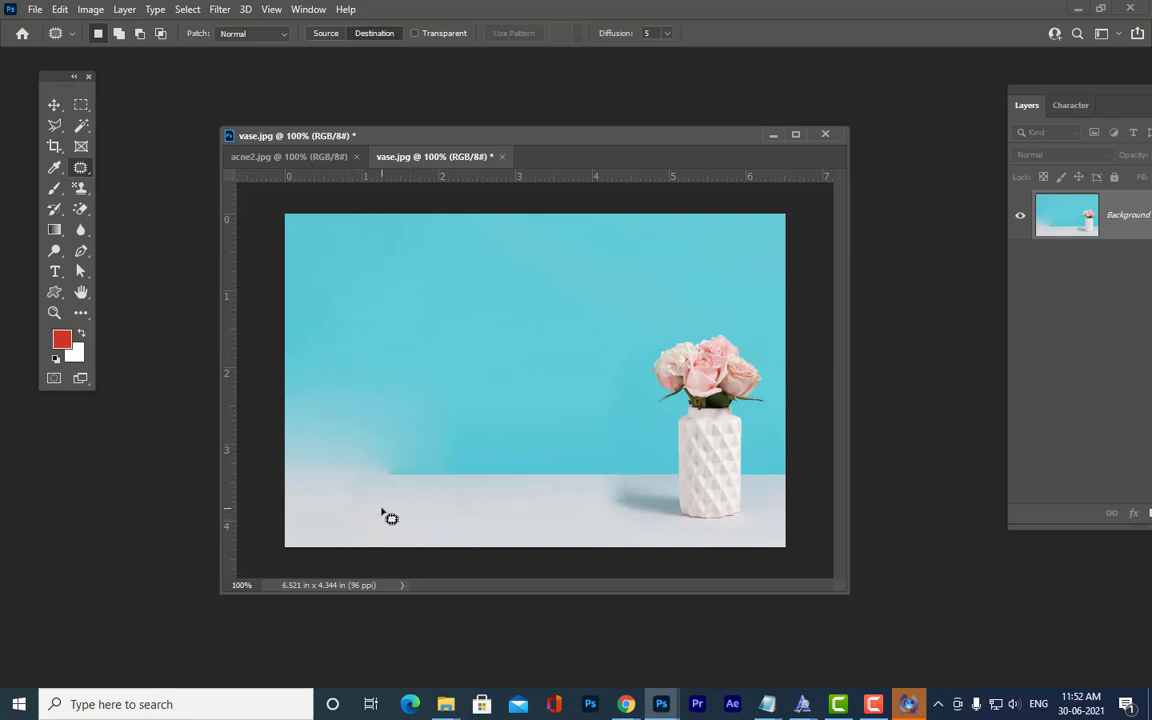
# With the Healing Brush at size 100, sample clean blue wall and paint over the upper part of the pale patch.
pyautogui.rightClick(80, 172)
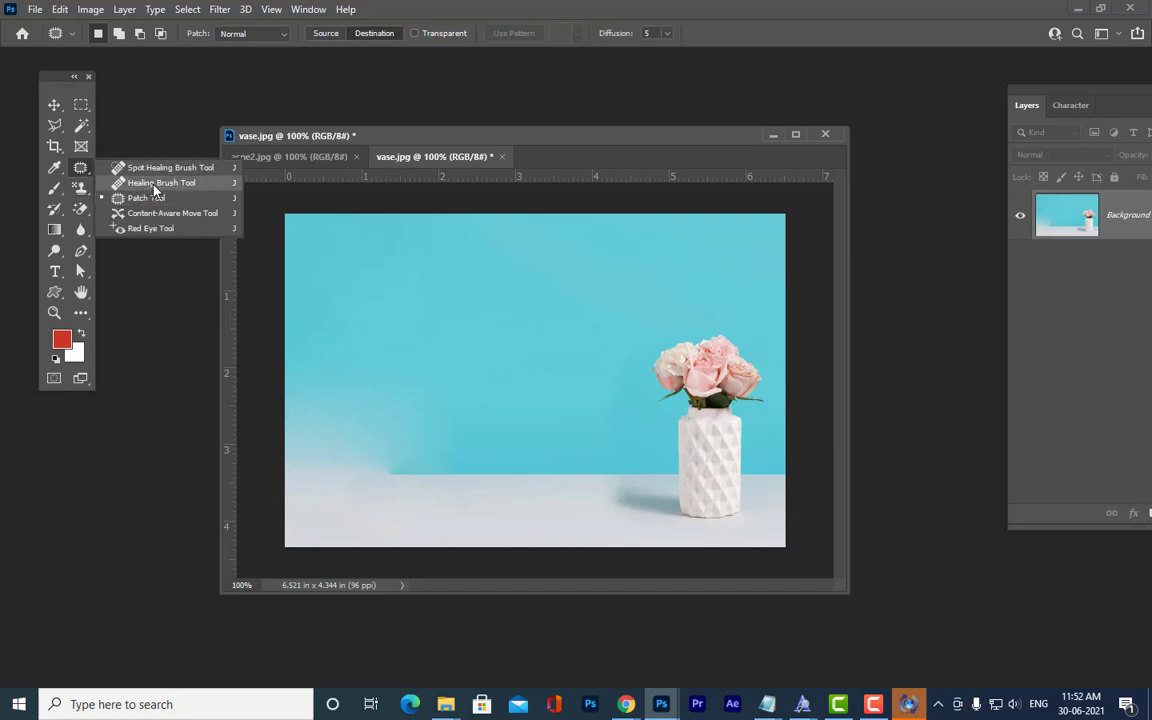
pyautogui.click(150, 183)
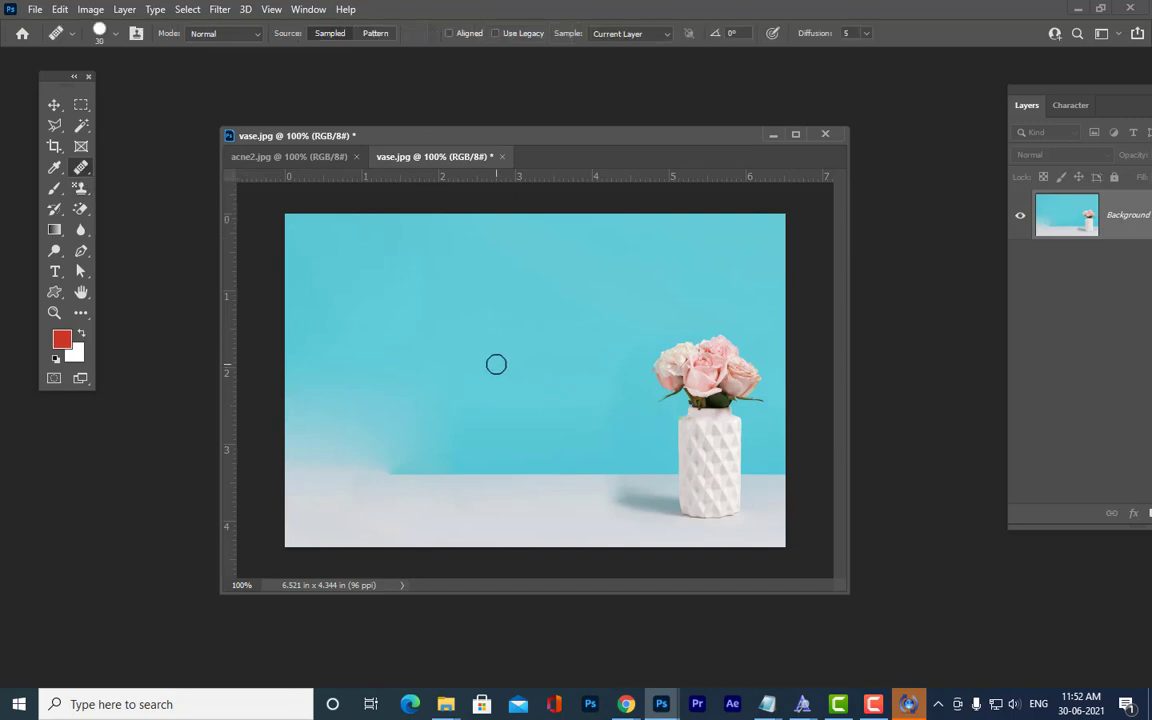
pyautogui.press(']')
pyautogui.press(']')
pyautogui.press(']')
pyautogui.press(']')
pyautogui.press(']')
pyautogui.press(']')
pyautogui.press(']')
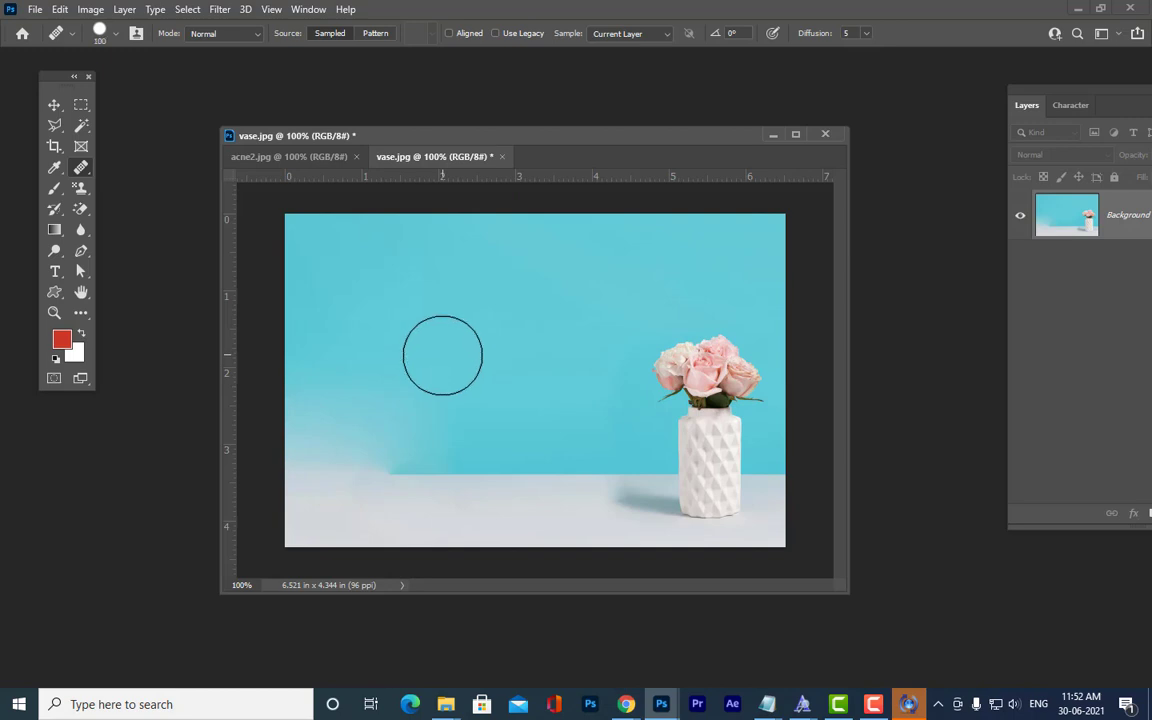
pyautogui.keyDown('alt'); pyautogui.click(506, 373); pyautogui.keyUp('alt')
pyautogui.moveTo(403, 411); pyautogui.dragTo(342, 411)
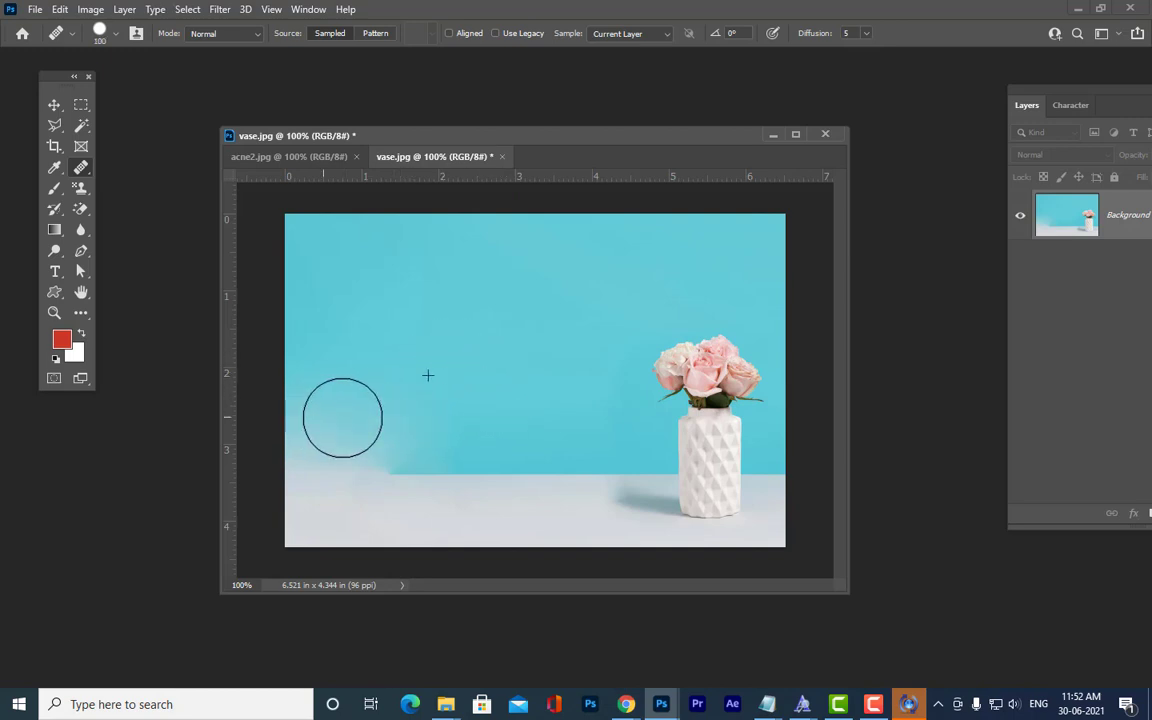
# Resample the clean wall closer to the pale patch and heal the rest of it toward the table edge.
pyautogui.keyDown('alt'); pyautogui.click(467, 413); pyautogui.keyUp('alt')
pyautogui.click(370, 429)
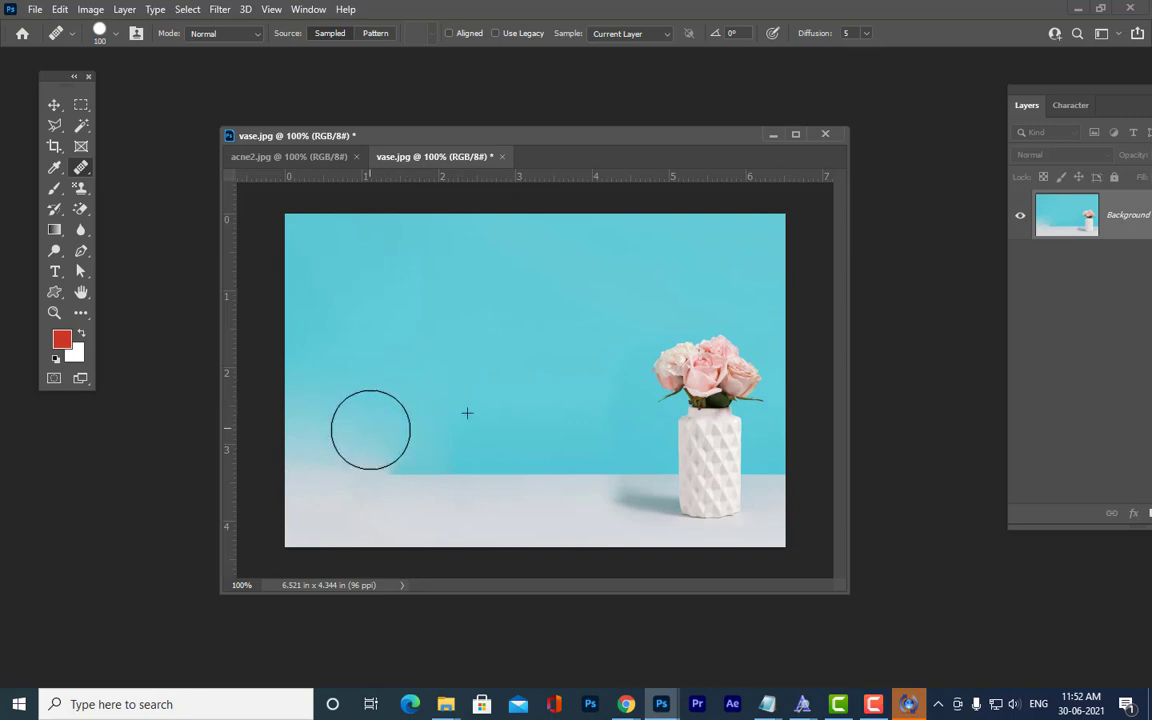
pyautogui.click(338, 430)
pyautogui.click(311, 427)
pyautogui.keyDown('alt'); pyautogui.click(425, 407); pyautogui.keyUp('alt')
pyautogui.click(380, 424)
pyautogui.moveTo(380, 424); pyautogui.dragTo(339, 424)
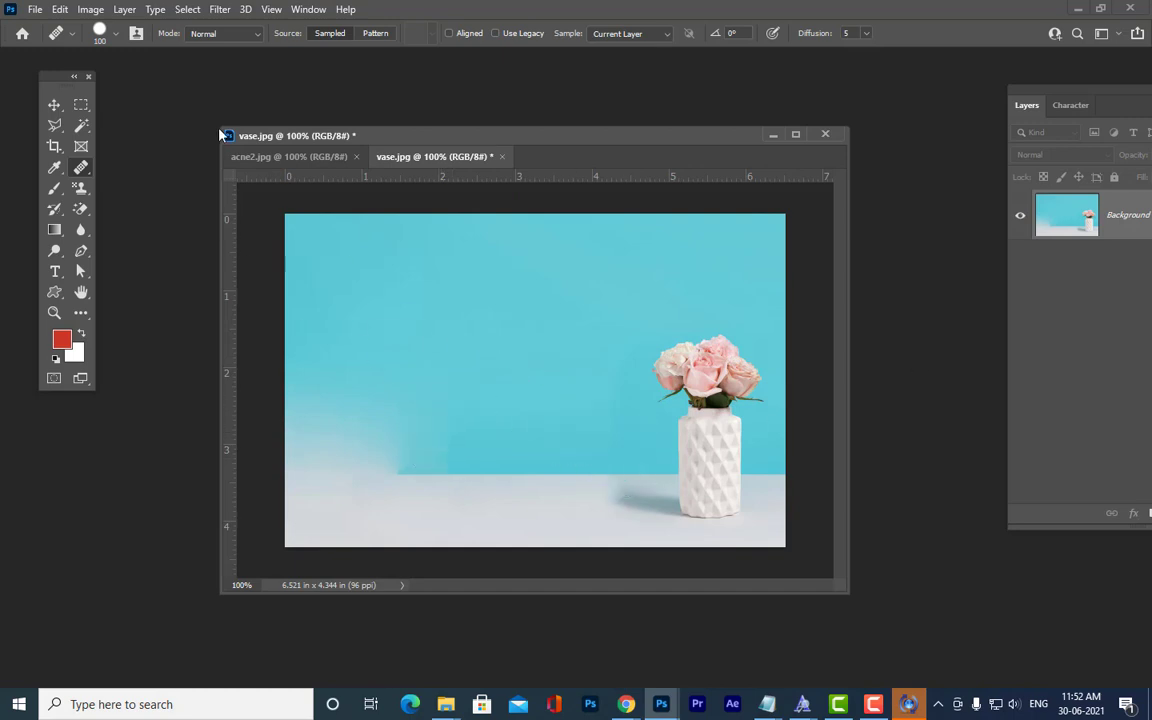
# Select a rectangle across the clean table edge, patch it horizontally over the blurred edge in Destination mode, and deselect.
pyautogui.click(81, 104)
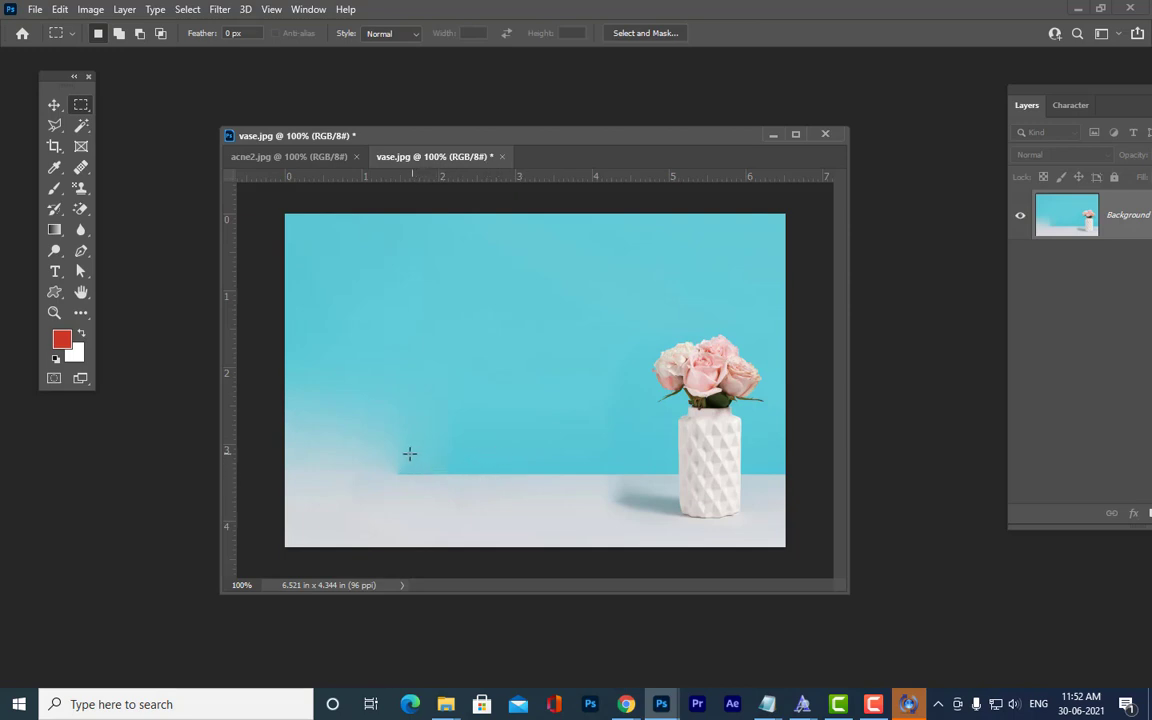
pyautogui.moveTo(402, 450); pyautogui.dragTo(558, 495)
pyautogui.click(81, 167)
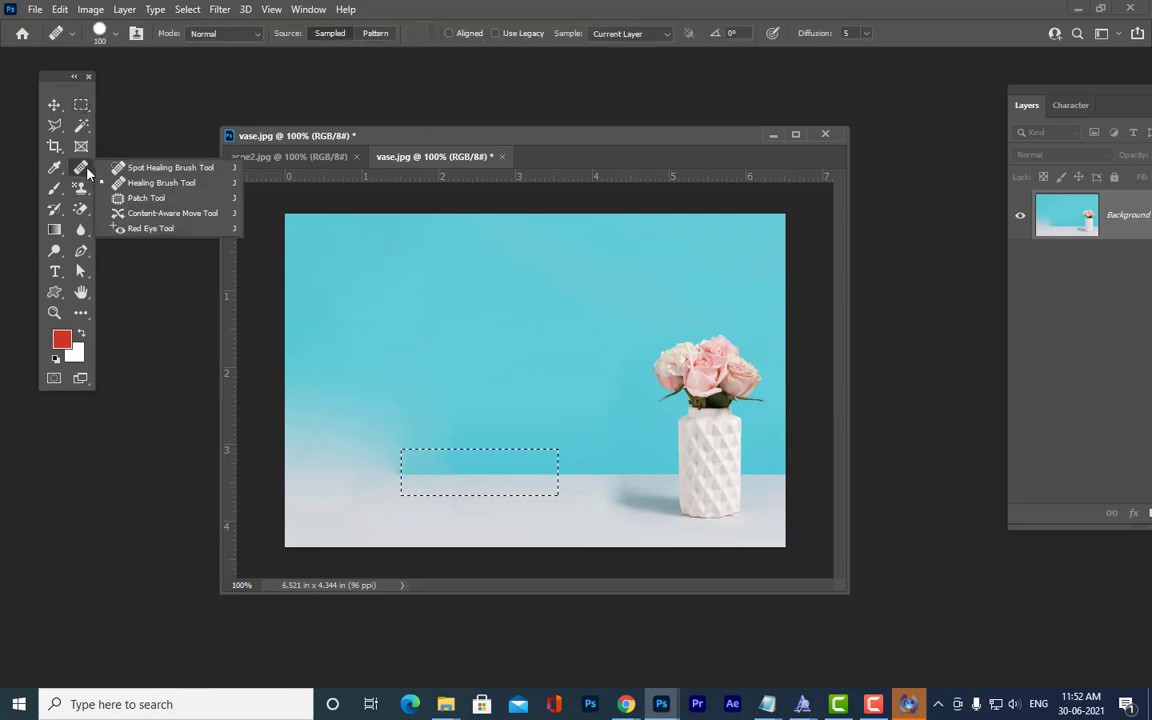
pyautogui.click(140, 198)
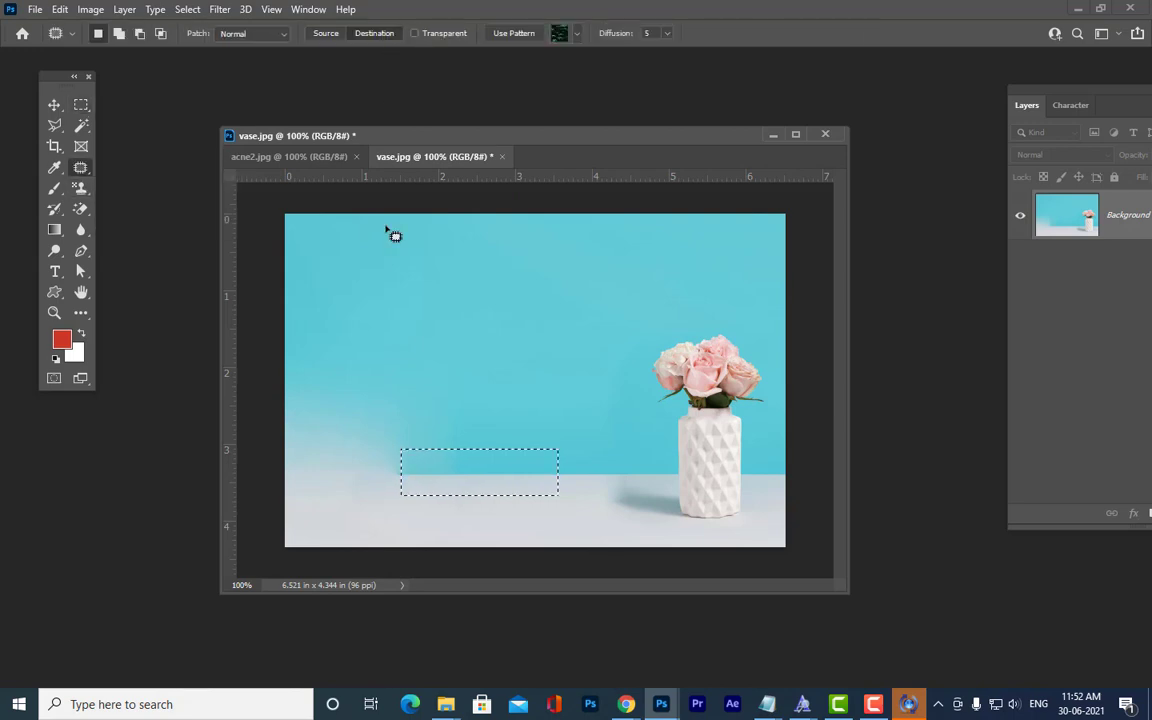
pyautogui.moveTo(479, 478); pyautogui.dragTo(345, 473)
pyautogui.hotkey('ctrl', 'd')
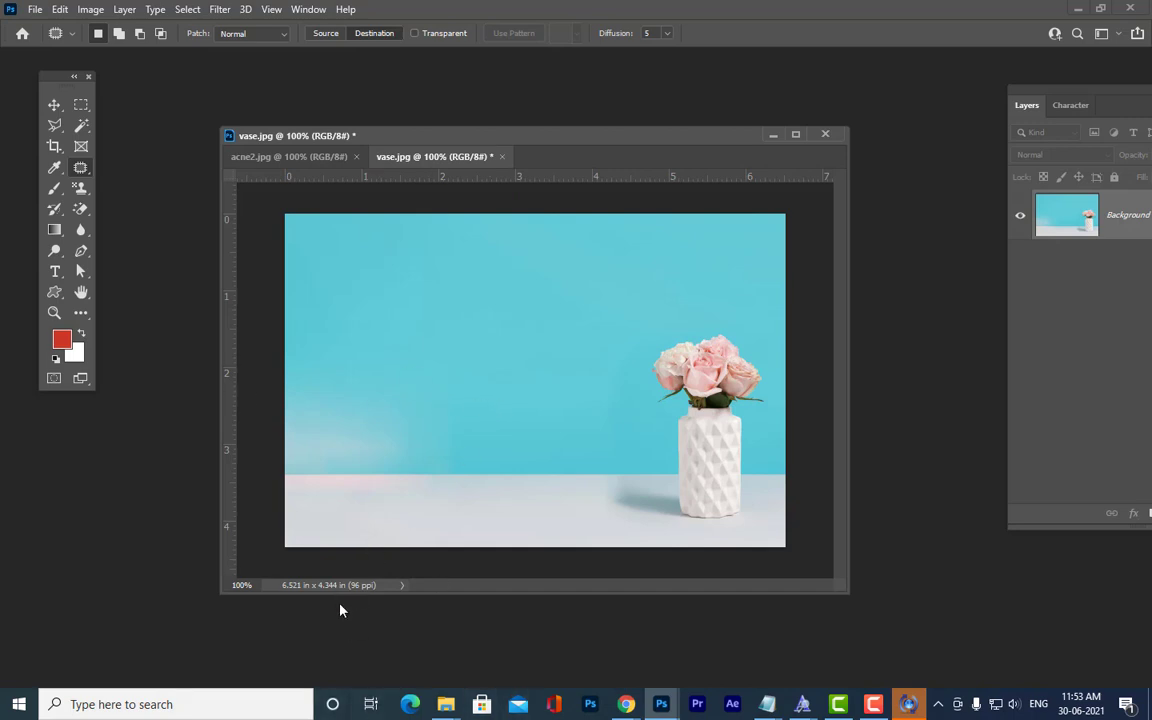
# With the Patch Tool in Source mode, outline the remaining pale patch, replace it with clean wall from above, and deselect.
pyautogui.rightClick(82, 168)
pyautogui.click(120, 197)
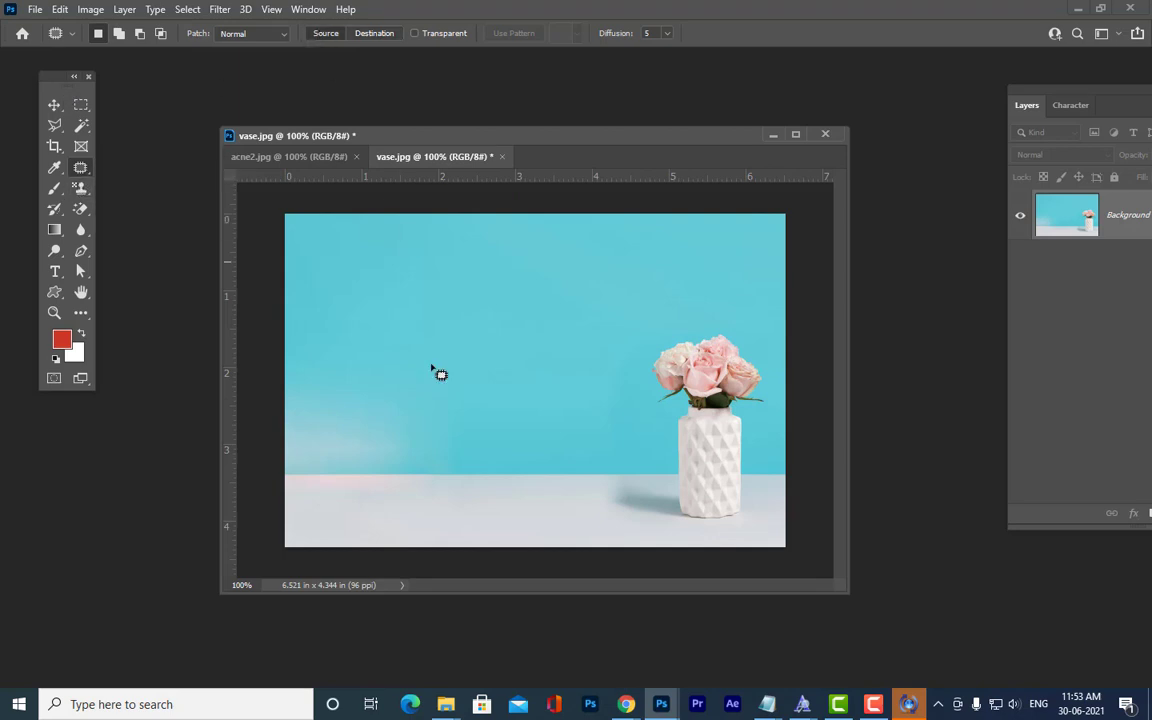
pyautogui.moveTo(433, 421)
pyautogui.mouseDown()
pyautogui.moveTo(356, 402)
pyautogui.moveTo(283, 439)
pyautogui.moveTo(299, 456)
pyautogui.moveTo(405, 463)
pyautogui.mouseUp()
pyautogui.click(409, 468)
pyautogui.moveTo(350, 419)
pyautogui.mouseDown()
pyautogui.moveTo(292, 457)
pyautogui.moveTo(383, 463)
pyautogui.moveTo(395, 450)
pyautogui.moveTo(382, 361)
pyautogui.mouseUp()
pyautogui.hotkey('ctrl', 'd')
# Close vase.jpg without saving, then reposition and enlarge the floating acne2.jpg window.
pyautogui.click(504, 158)
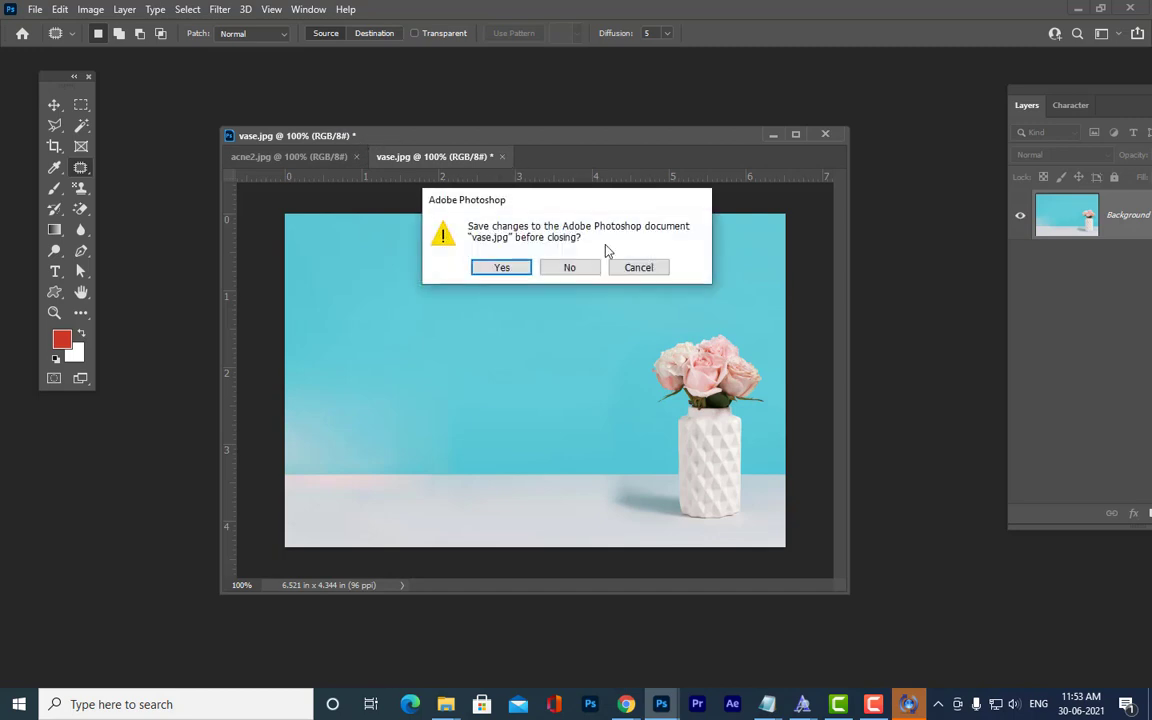
pyautogui.click(583, 267)
pyautogui.moveTo(627, 139); pyautogui.dragTo(567, 125)
pyautogui.moveTo(782, 550); pyautogui.dragTo(852, 585)
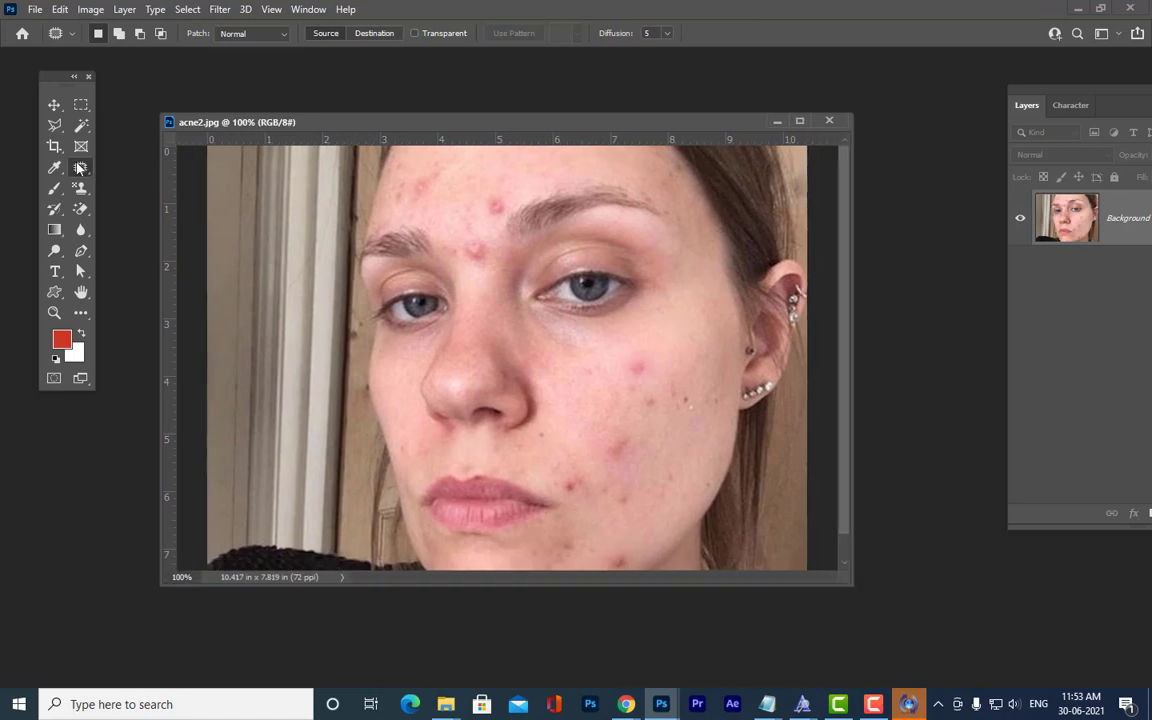
# With the Spot Healing Brush at size 50, remove the large red blemishes on the cheek, forehead and between the eyebrows.
pyautogui.rightClick(81, 169)
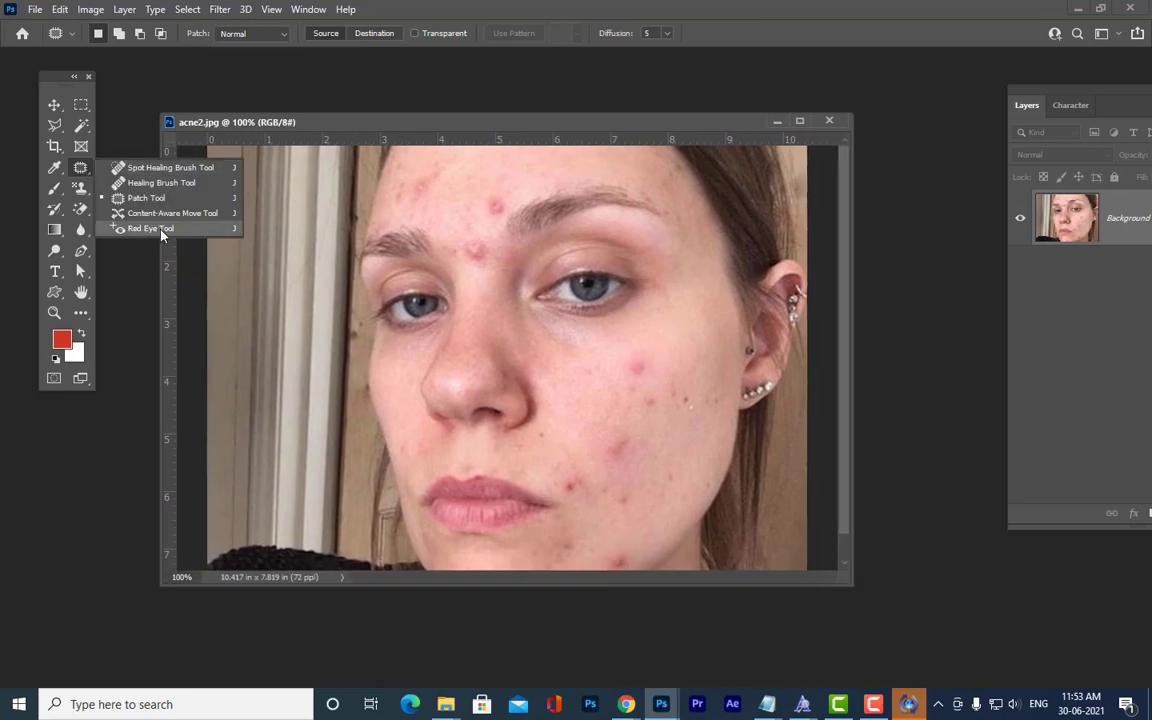
pyautogui.click(154, 170)
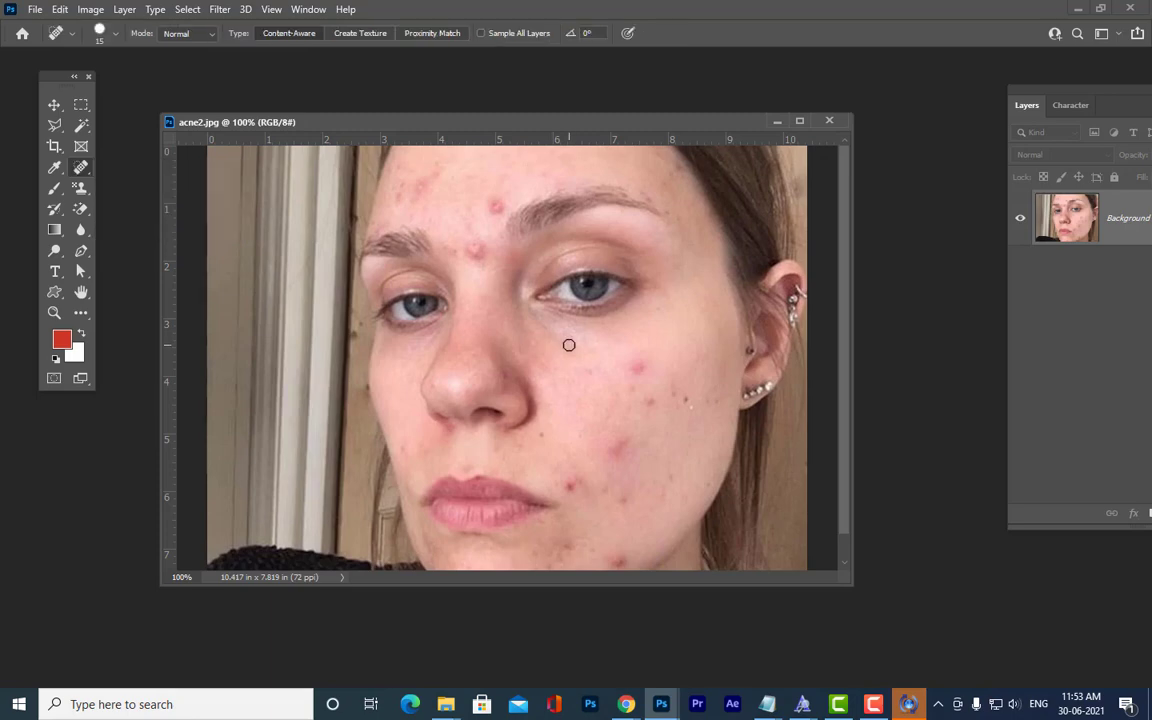
pyautogui.press(']')
pyautogui.press(']')
pyautogui.click(637, 368)
pyautogui.click(496, 202)
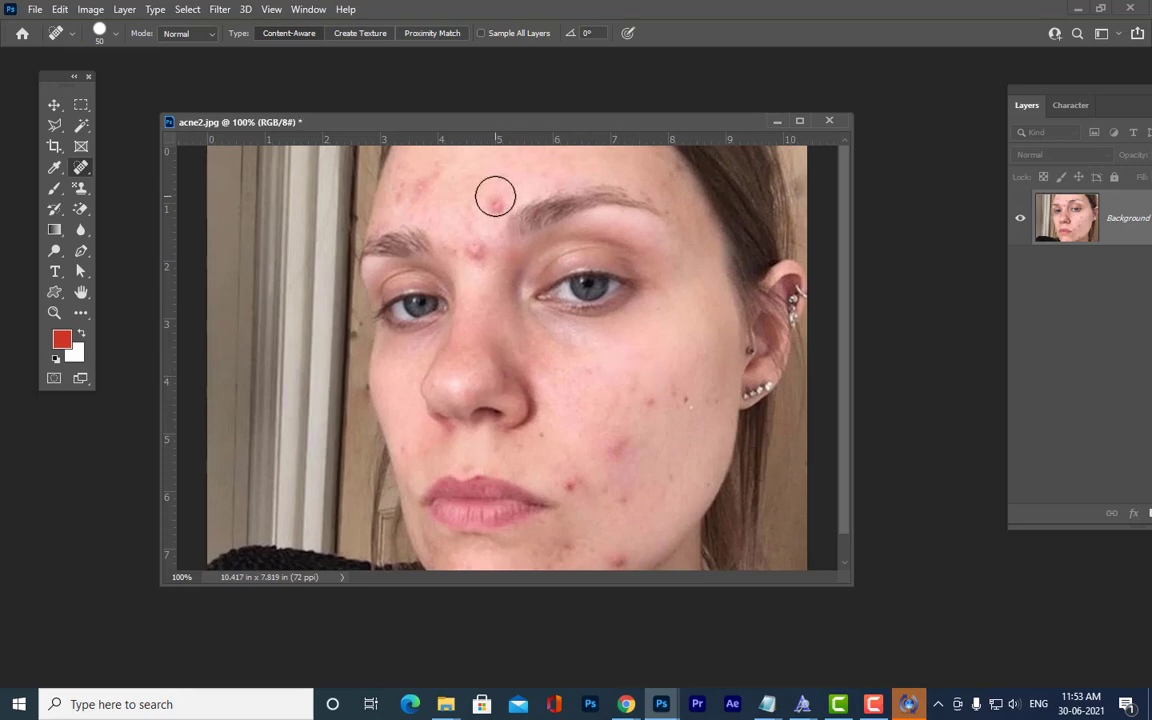
pyautogui.click(478, 249)
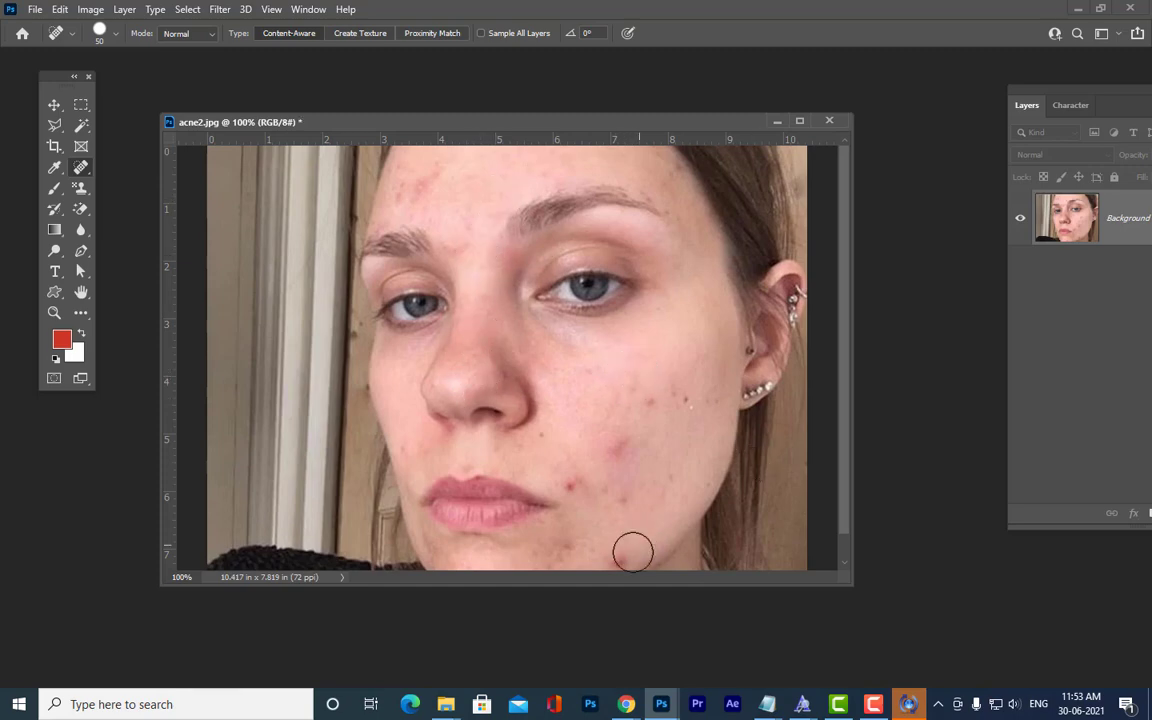
pyautogui.click(625, 447)
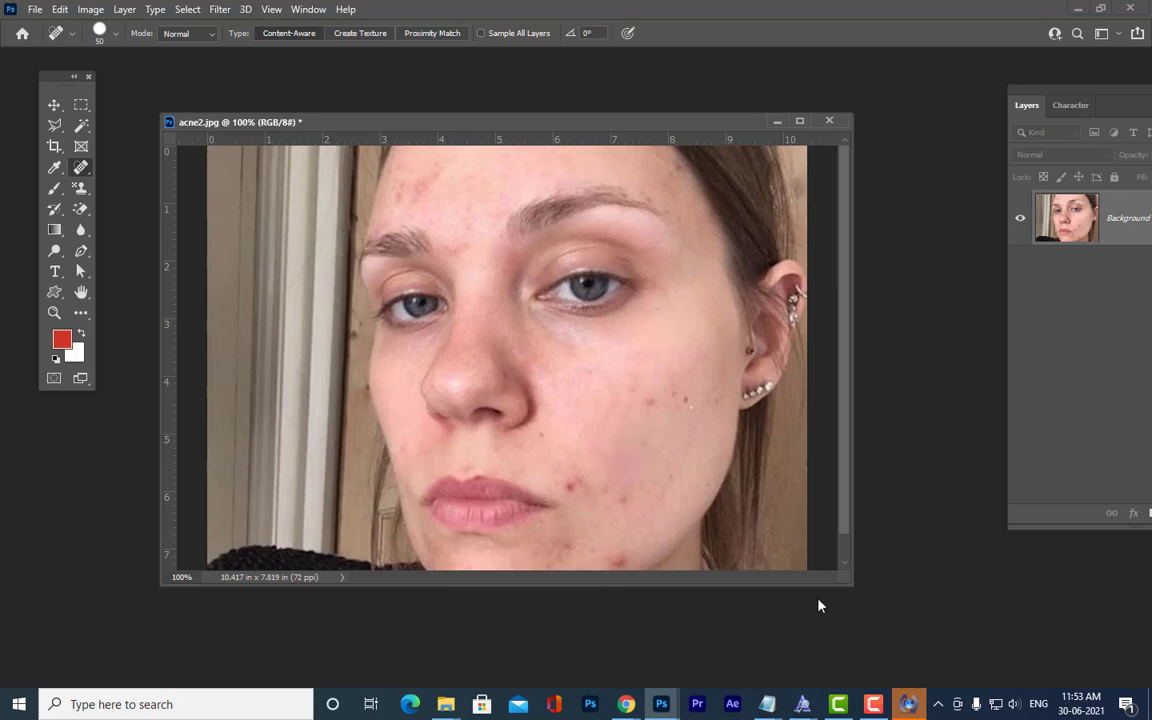
# Remove the smaller spots on the cheek, beside the mouth and on the side of the forehead with the Spot Healing Brush.
pyautogui.click(681, 386)
pyautogui.click(653, 398)
pyautogui.click(622, 498)
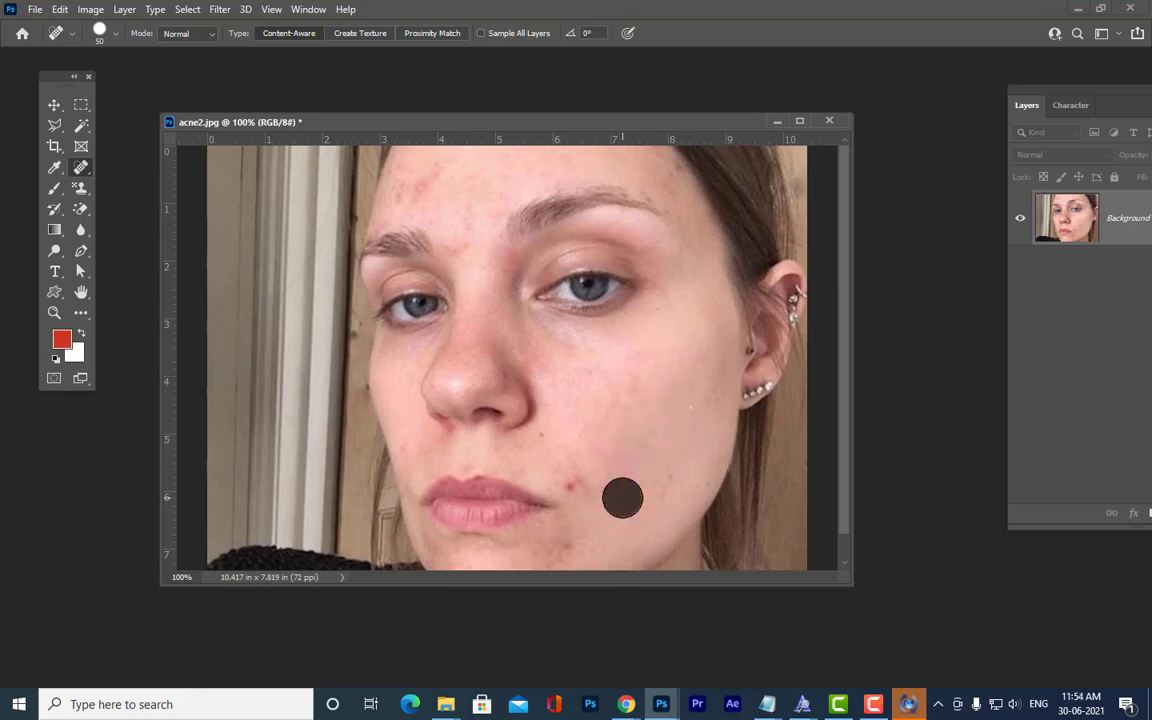
pyautogui.click(570, 484)
pyautogui.click(424, 180)
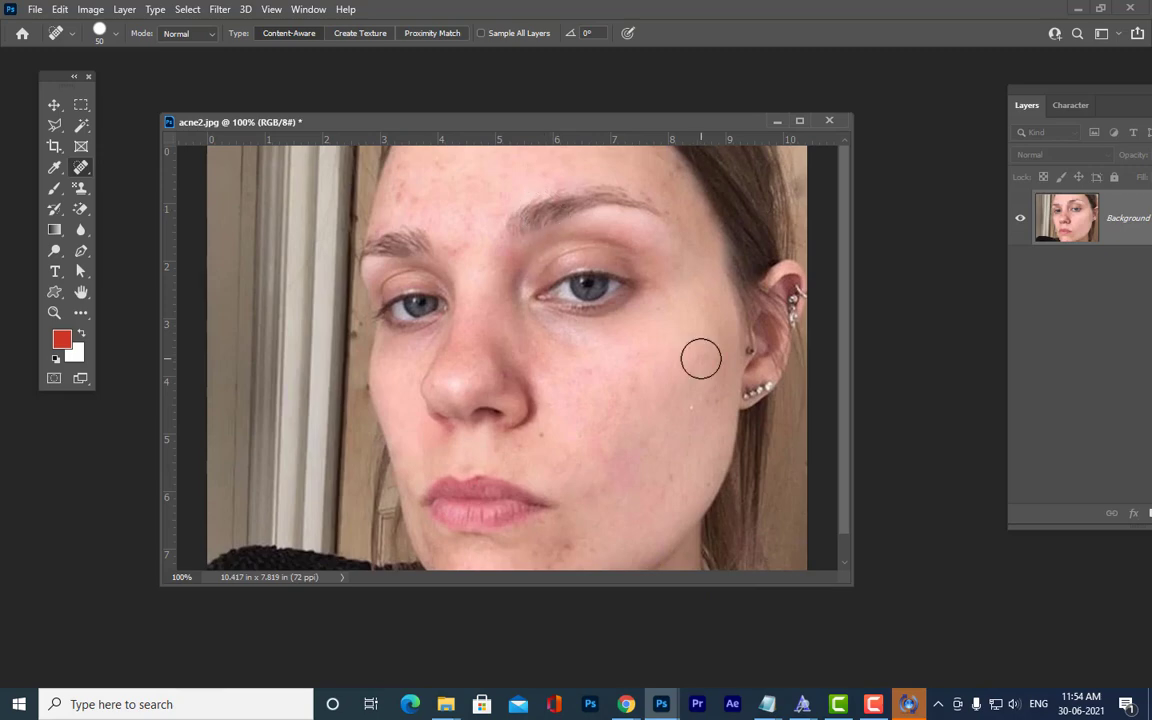
# Open flowers_in_the_window2 from the Desktop.
pyautogui.click(35, 9)
pyautogui.click(45, 43)
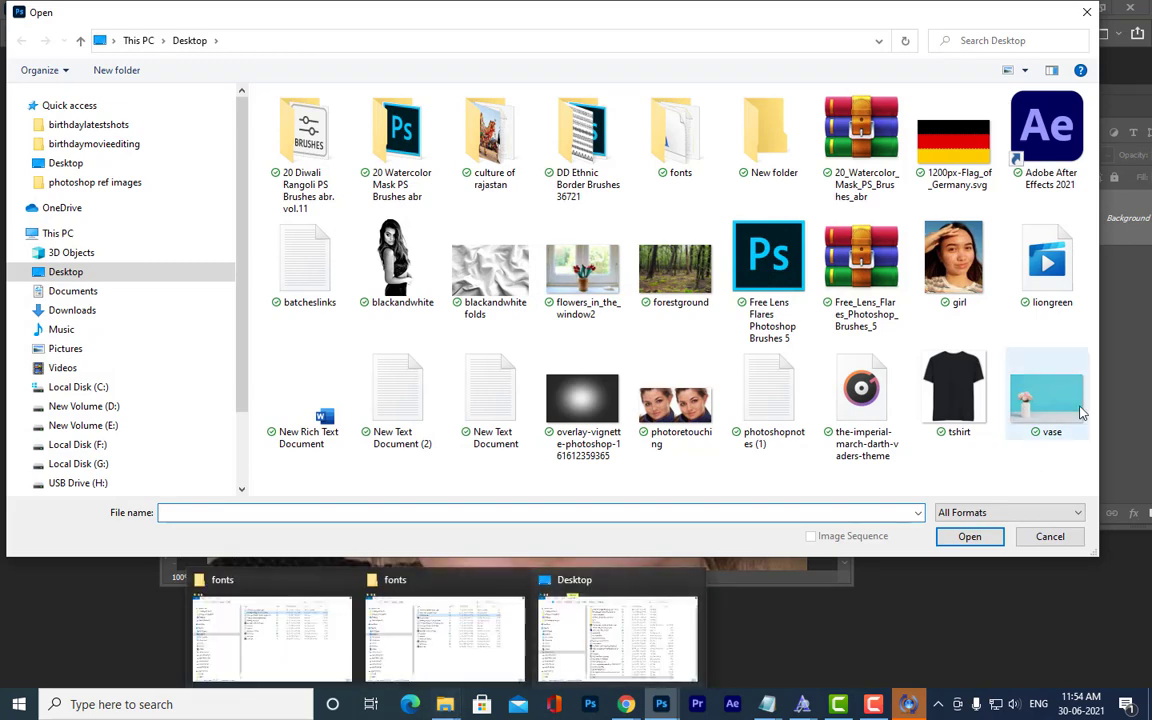
pyautogui.click(583, 268)
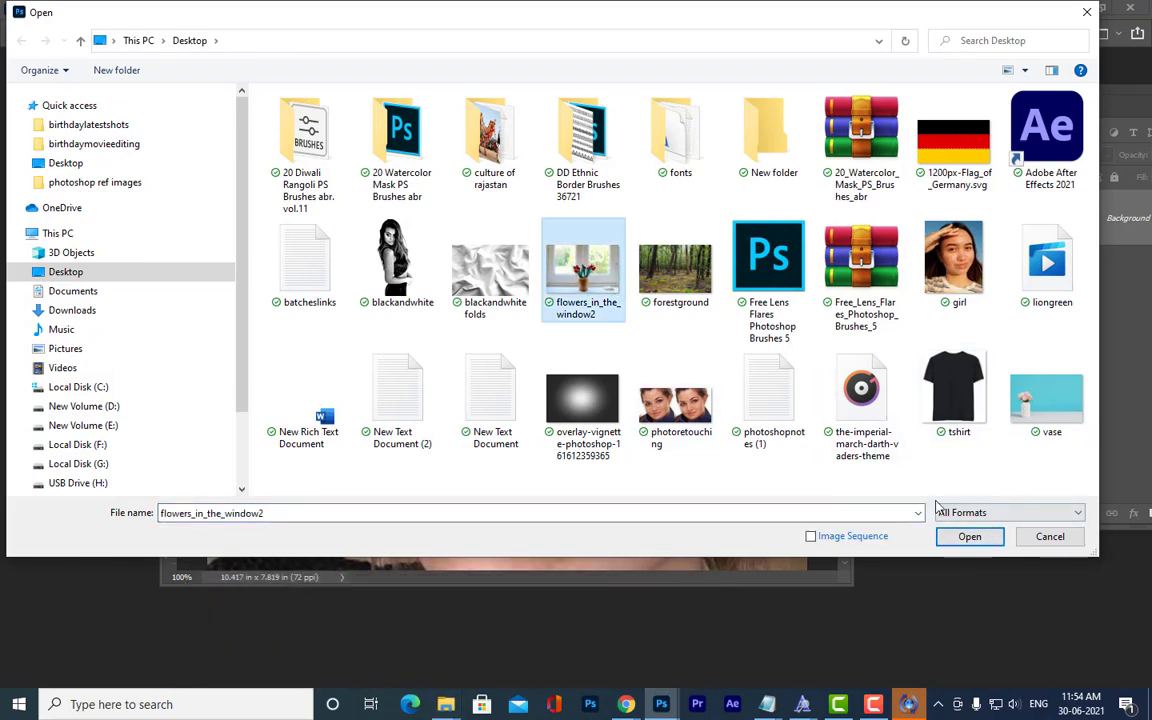
pyautogui.click(968, 540)
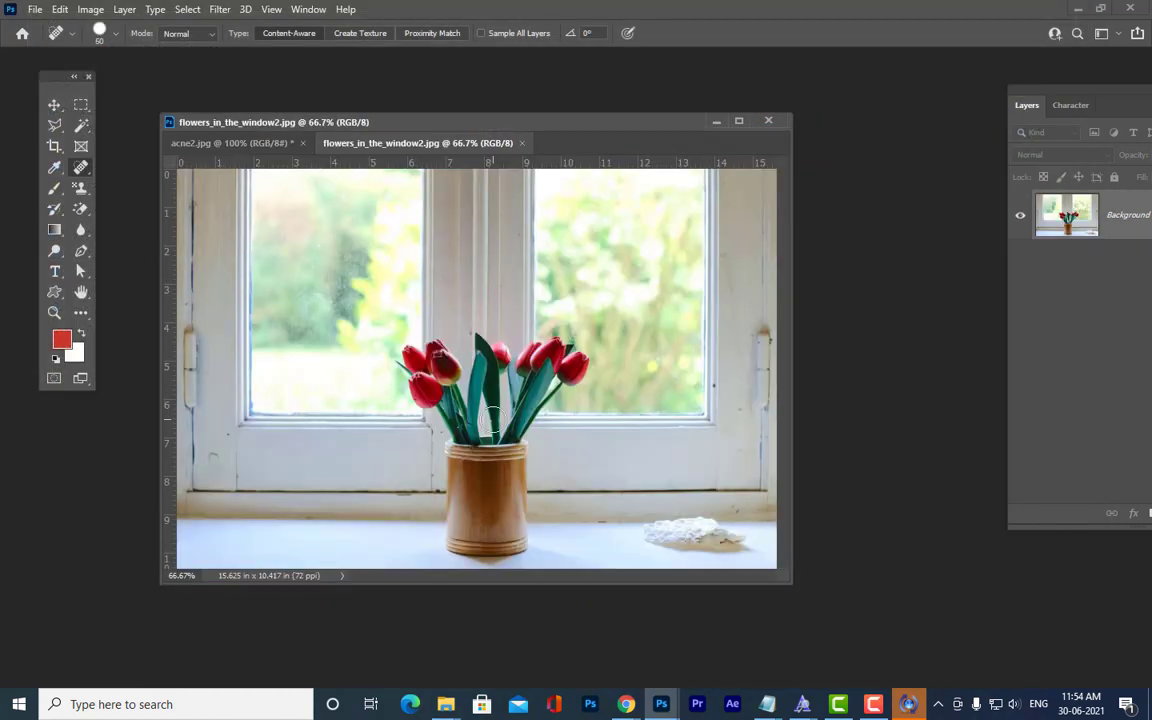
# Try to remove the tulips and their pot with one Spot Healing Brush dab at size 700, and undo it.
pyautogui.press(']')
pyautogui.press(']')
pyautogui.press(']')
pyautogui.press(']')
pyautogui.press(']')
pyautogui.press(']')
pyautogui.press(']')
pyautogui.press(']')
pyautogui.press(']')
pyautogui.press(']')
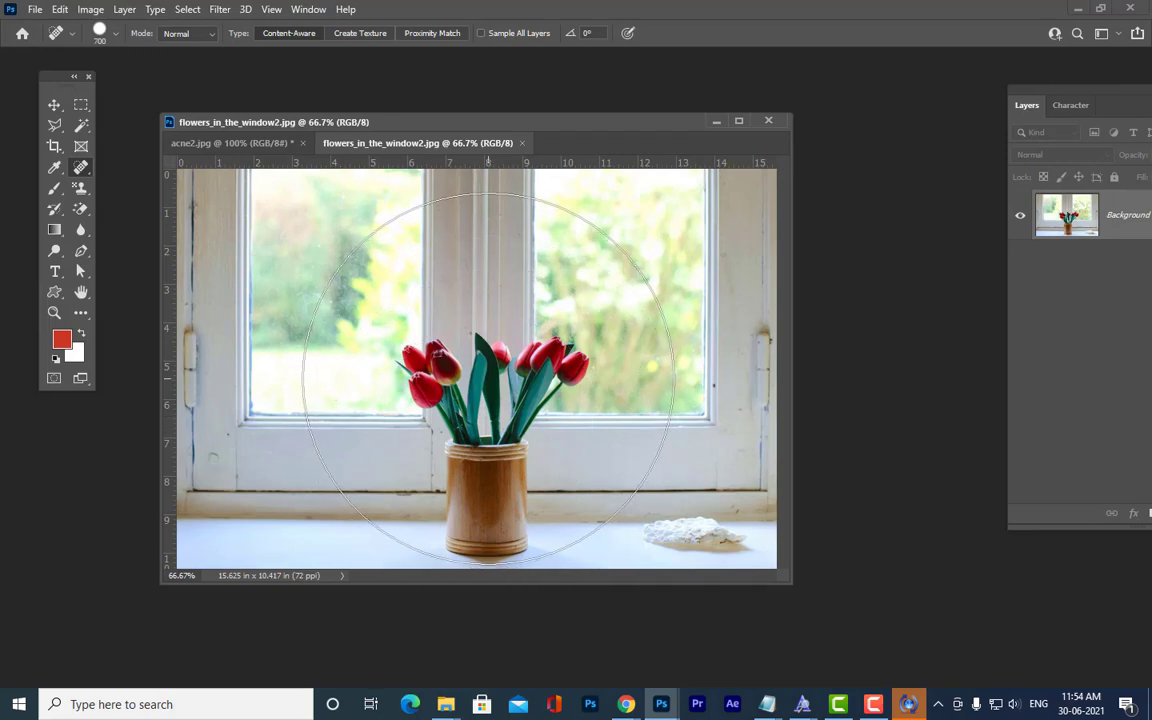
pyautogui.click(488, 378)
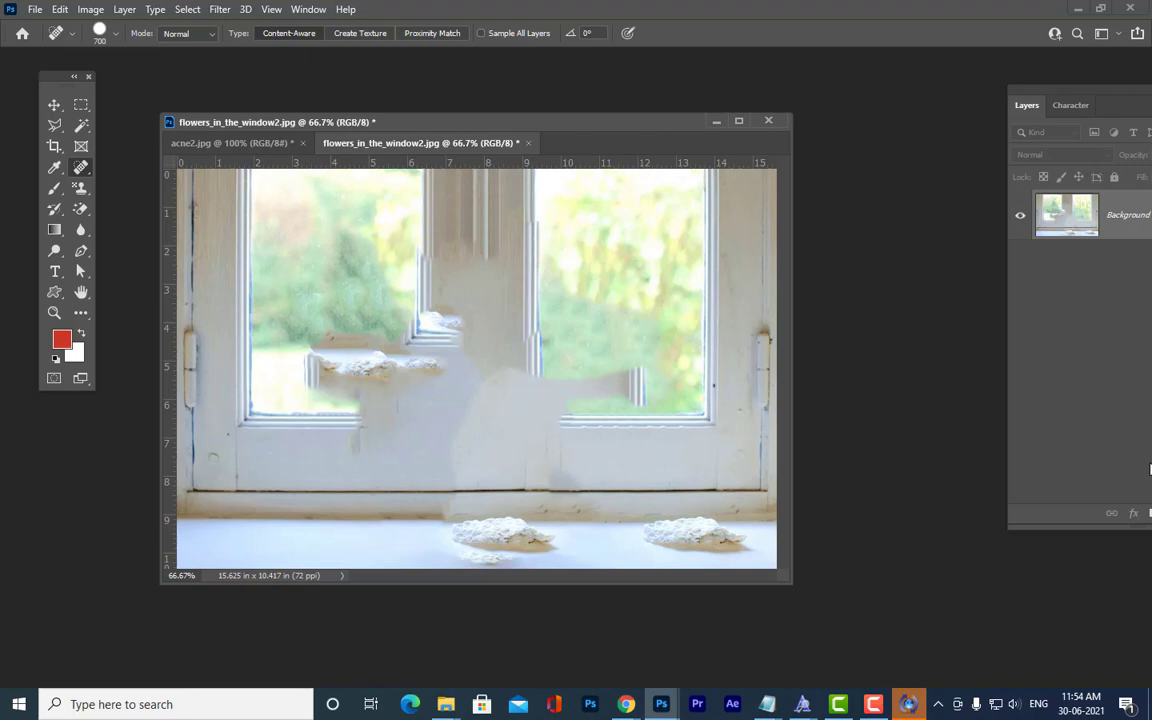
pyautogui.hotkey('ctrl', 'z')
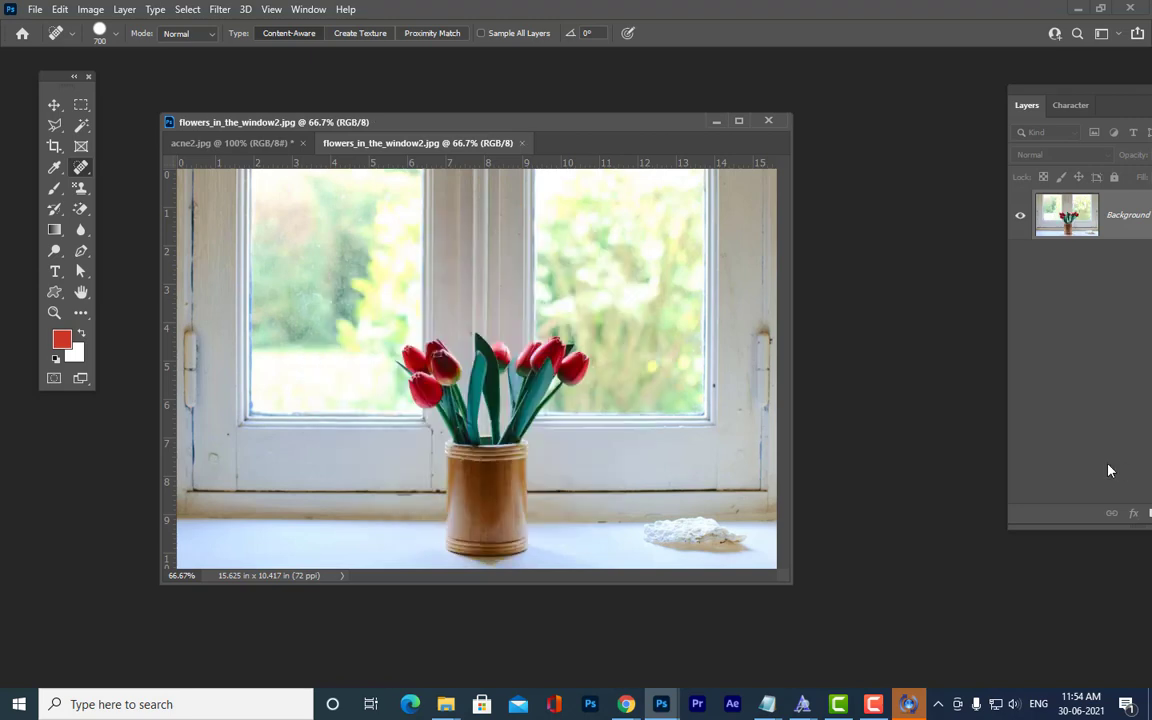
# Open the original vase picture from the Desktop again.
pyautogui.click(241, 155)
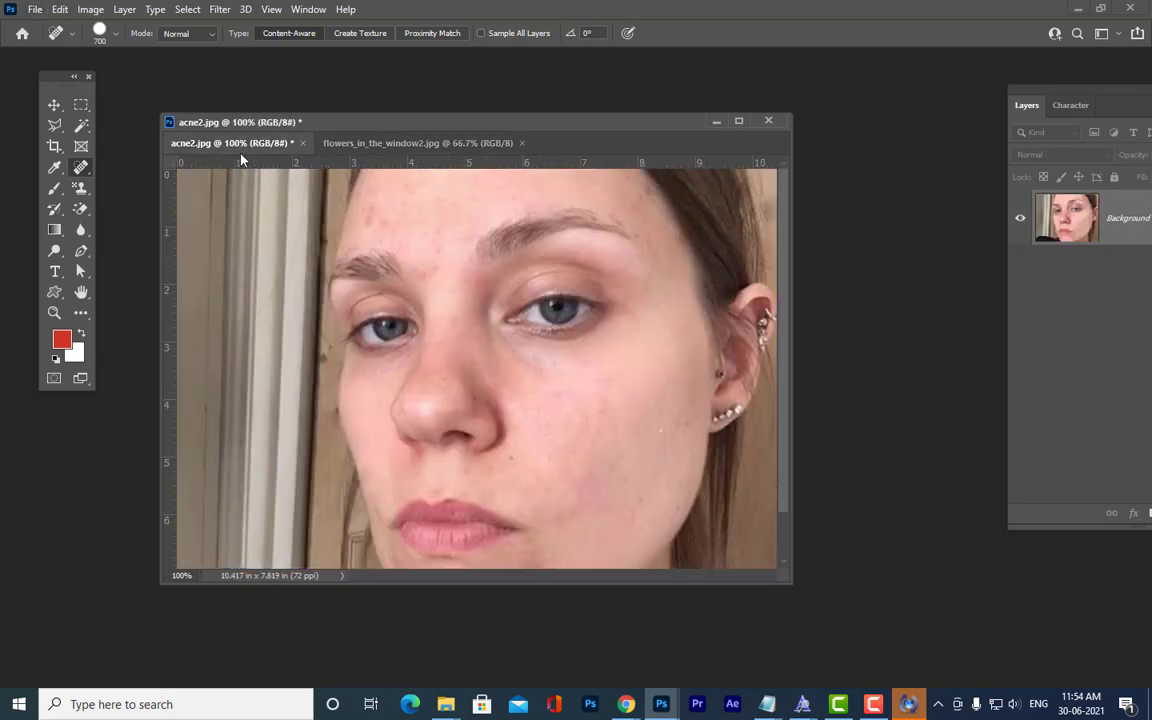
pyautogui.click(34, 9)
pyautogui.click(52, 41)
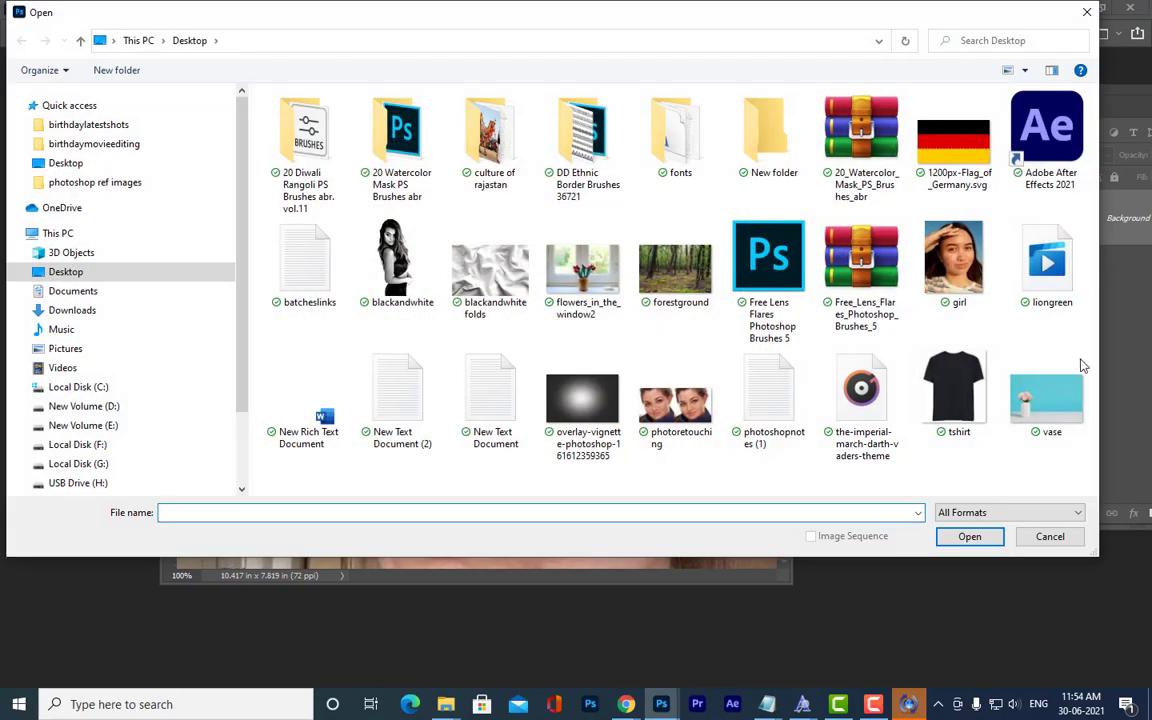
pyautogui.click(1045, 395)
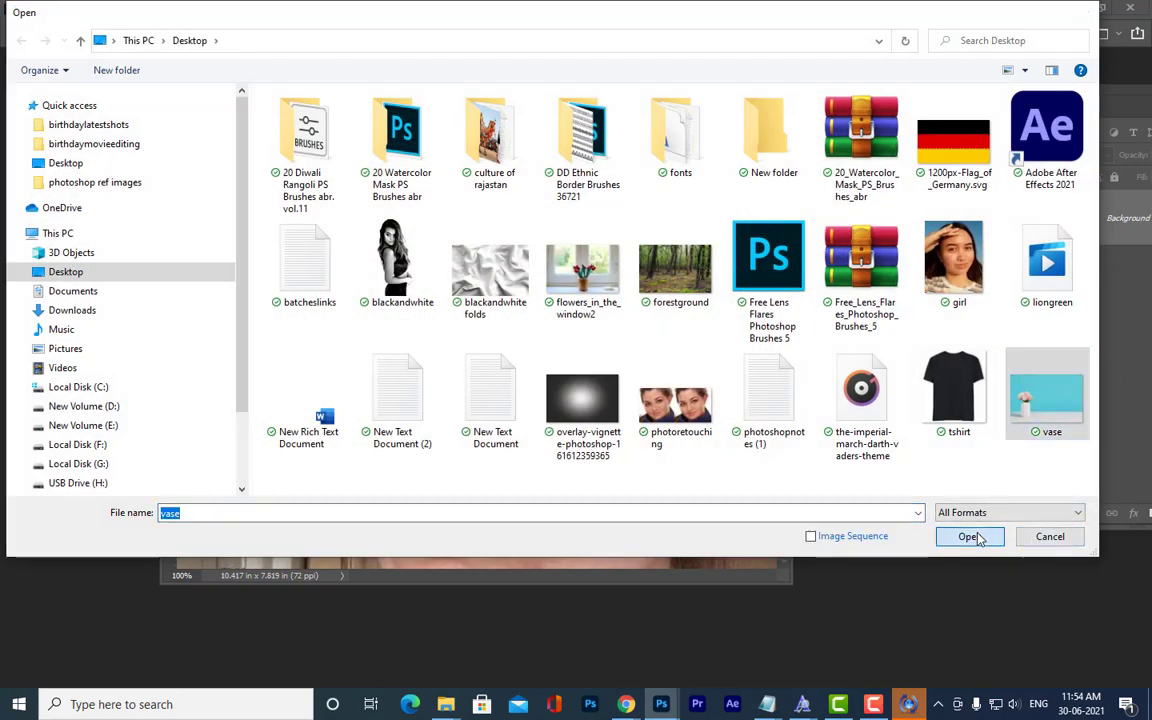
pyautogui.click(969, 536)
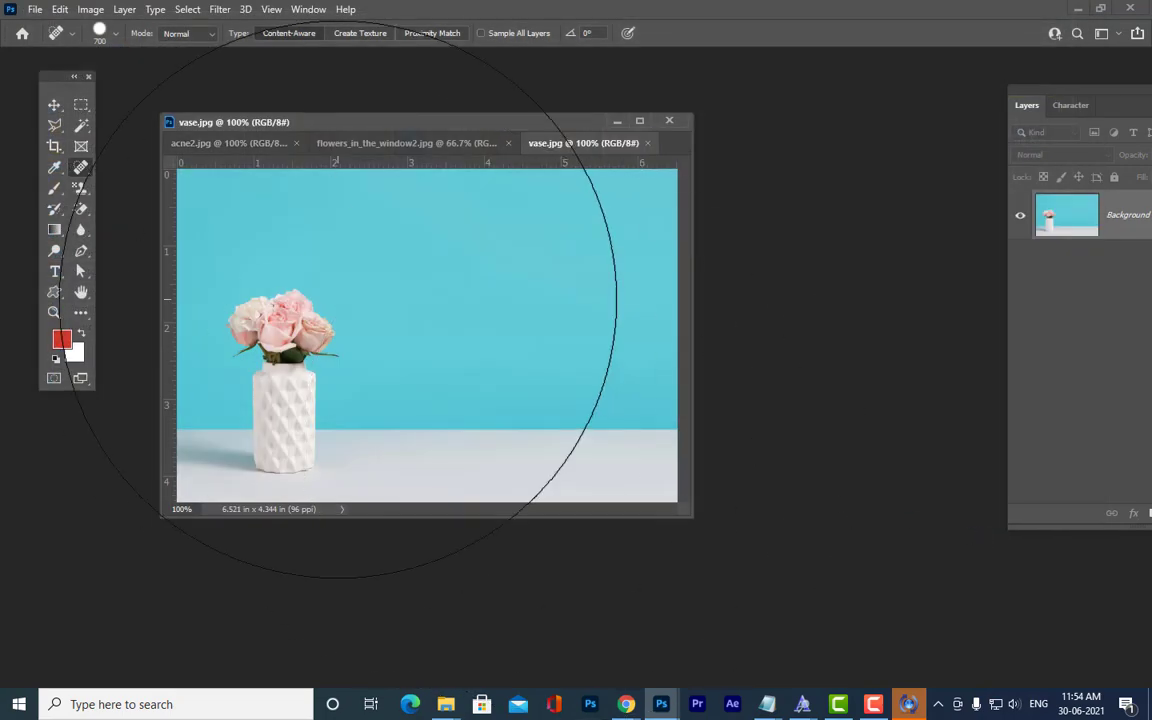
# Remove the vase and its flowers with a single Spot Healing Brush dab at size 300.
pyautogui.press('[')
pyautogui.press('[')
pyautogui.press('[')
pyautogui.press('[')
pyautogui.press('[')
pyautogui.press('[')
pyautogui.press('[')
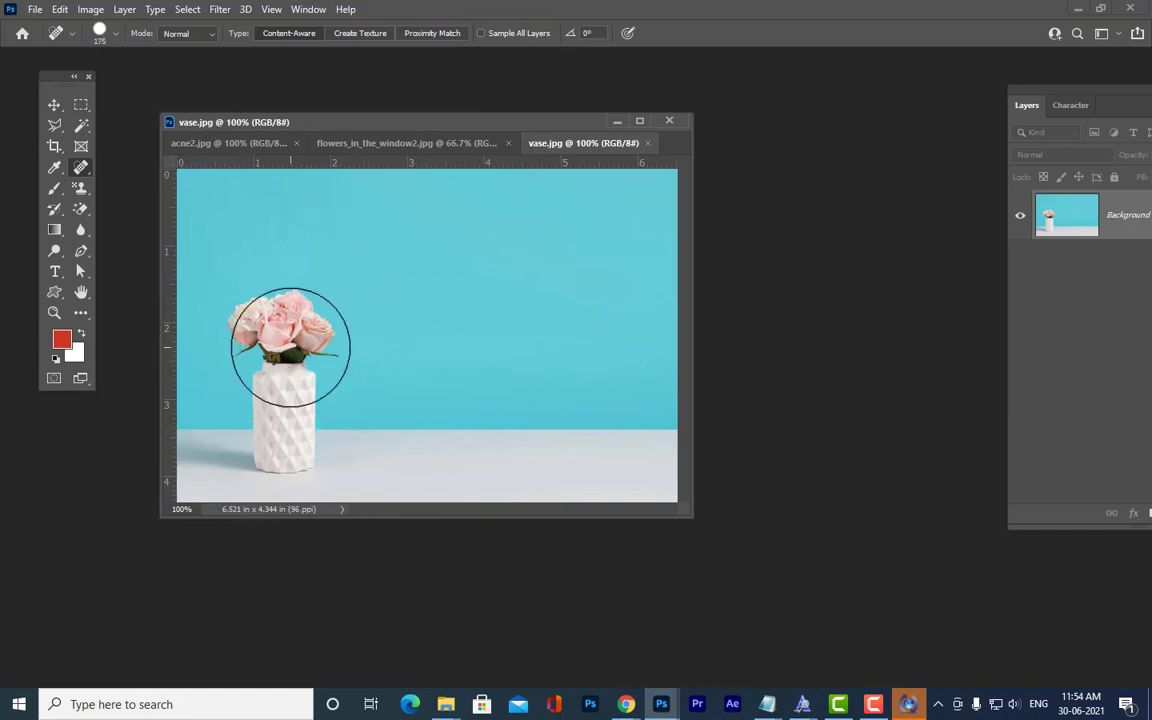
pyautogui.press(']')
pyautogui.press(']')
pyautogui.press(']')
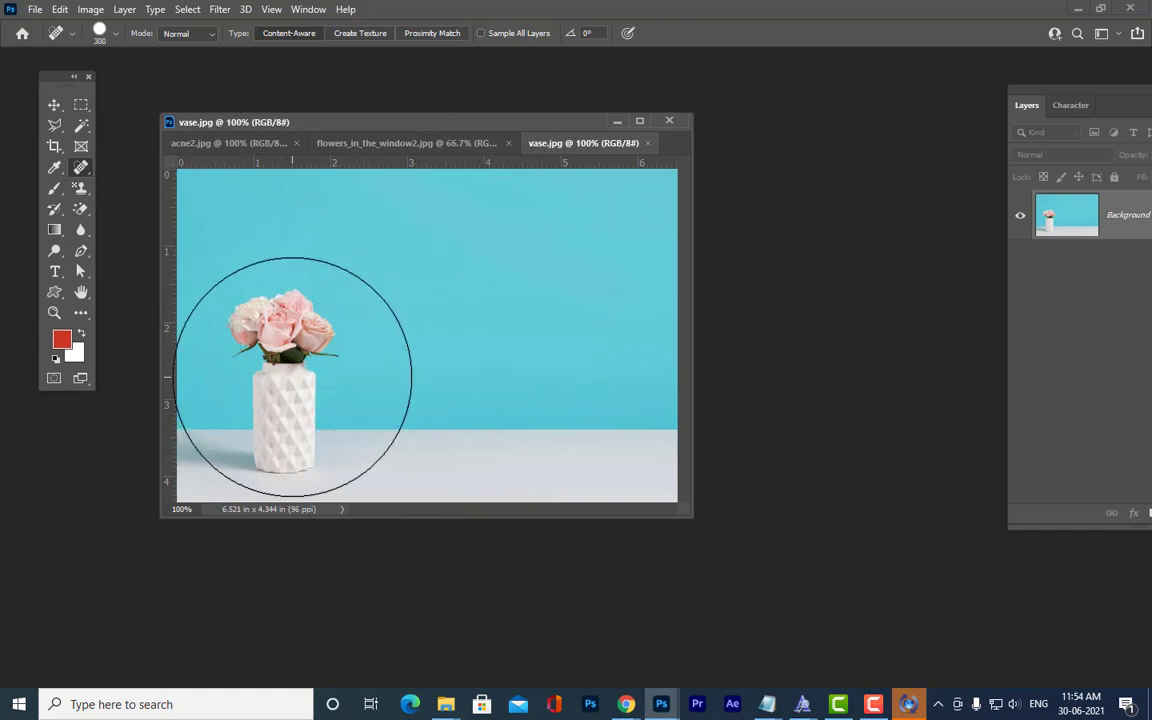
pyautogui.click(292, 377)
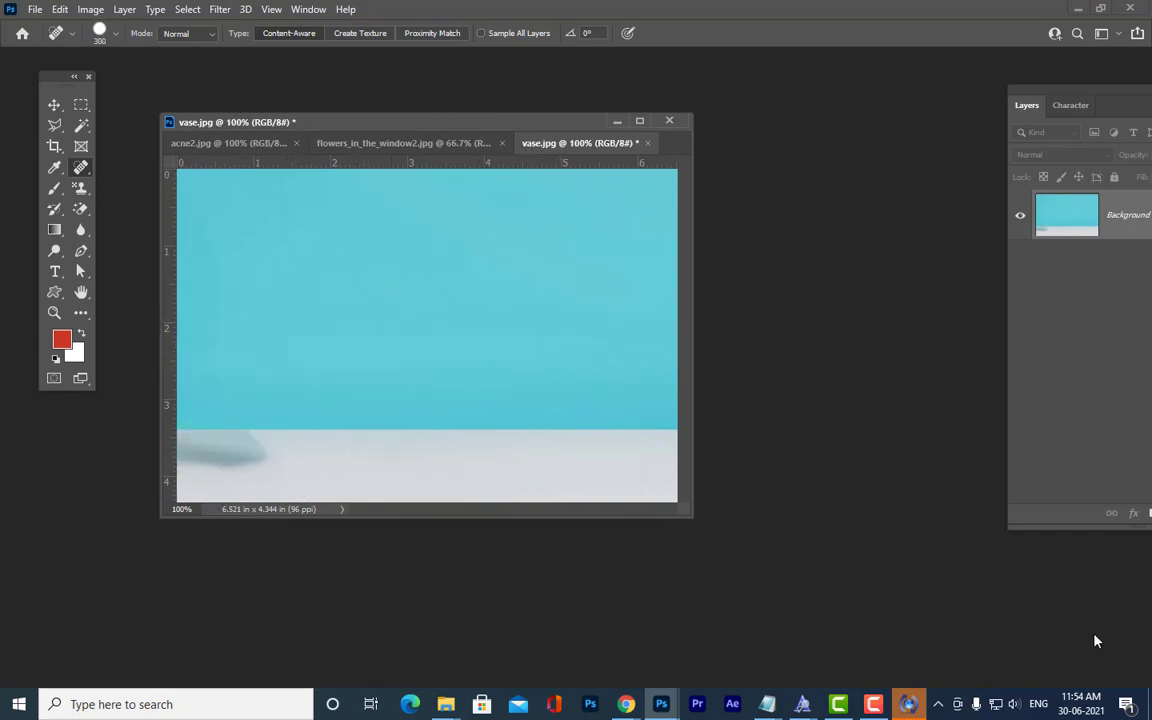
# Enlarge the vase document window, select the leftover shadow with a rectangular marquee, choose the Patch tool and drop the selection.
pyautogui.moveTo(688, 512); pyautogui.dragTo(957, 594)
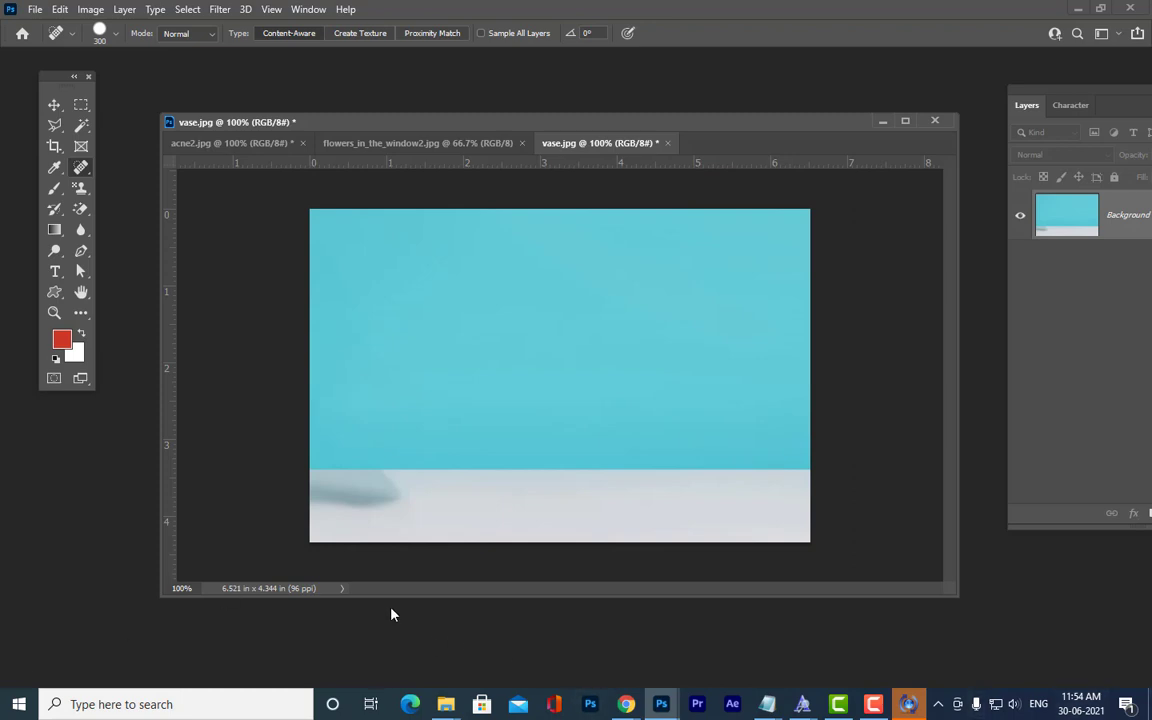
pyautogui.click(81, 105)
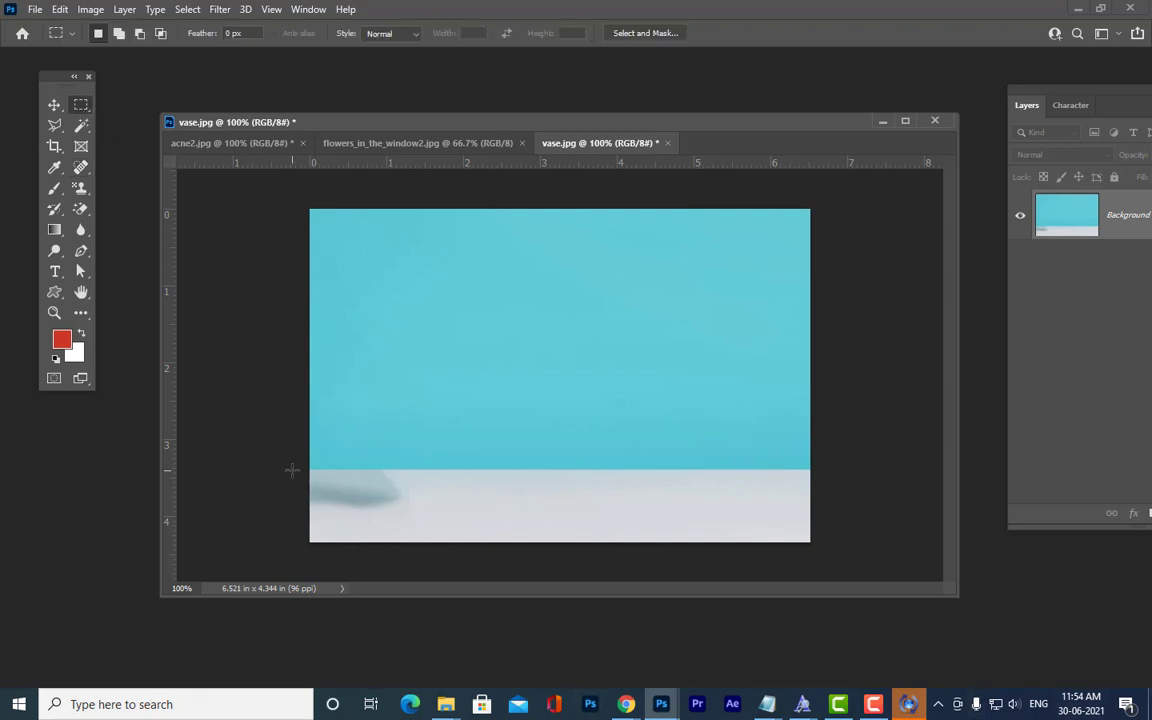
pyautogui.moveTo(303, 466); pyautogui.dragTo(455, 513)
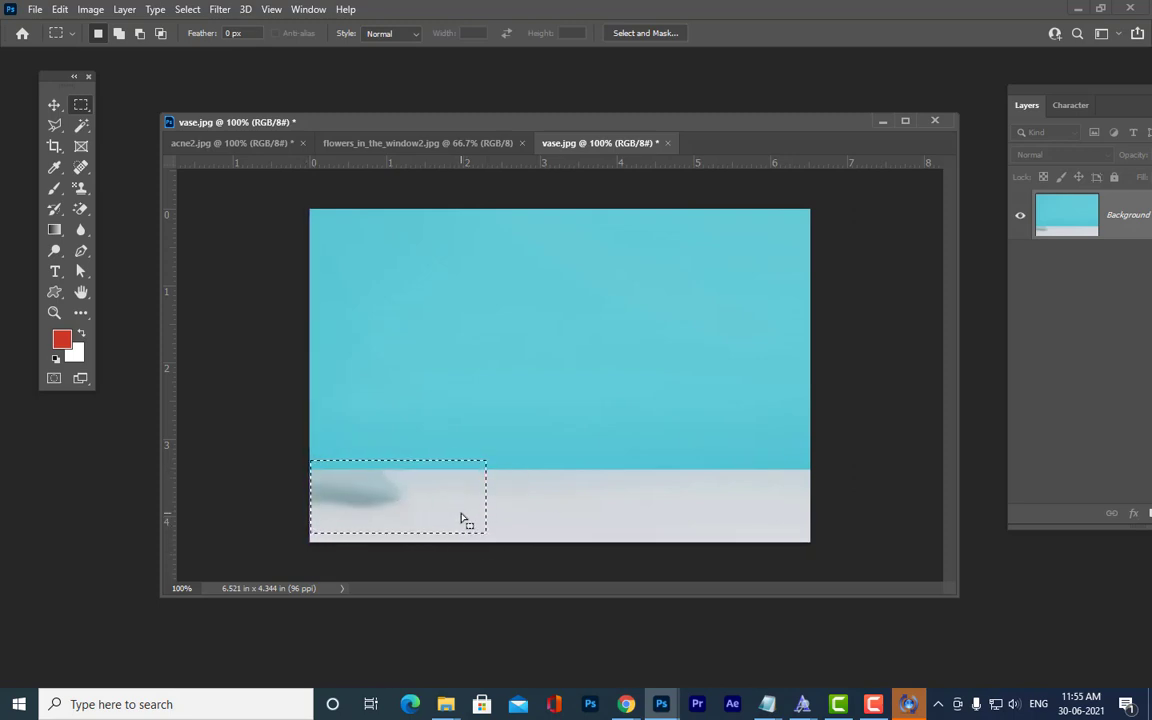
pyautogui.click(80, 167)
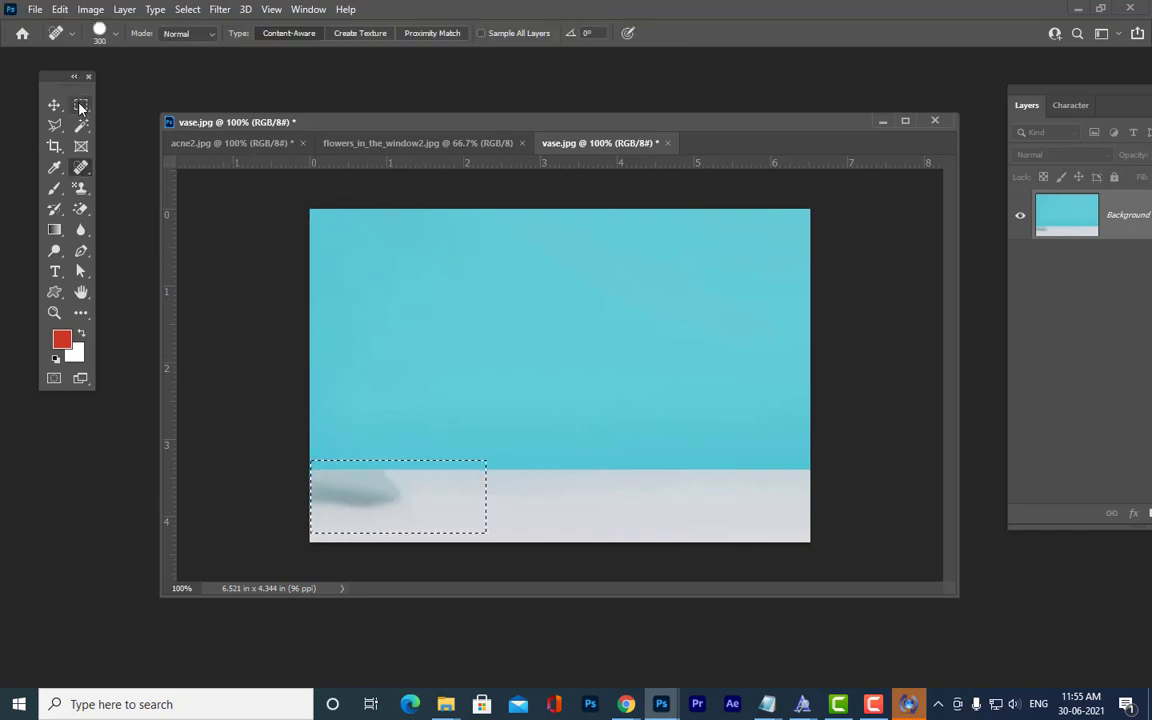
pyautogui.rightClick(80, 167)
pyautogui.click(133, 198)
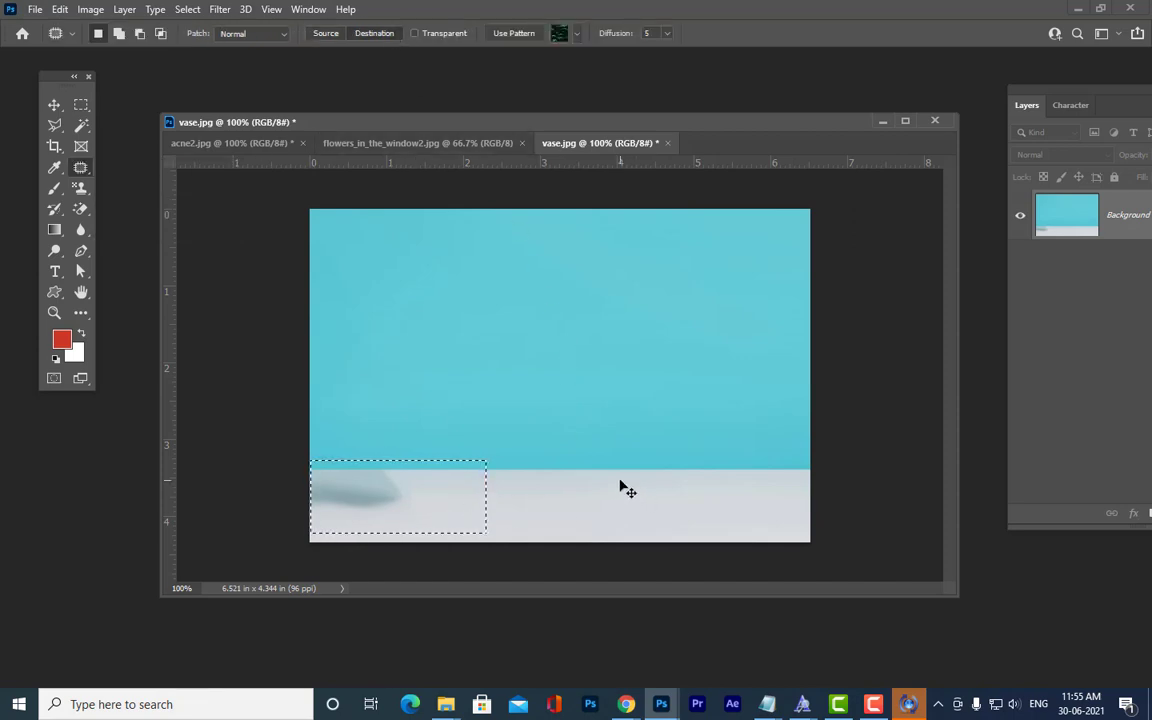
pyautogui.click(562, 467)
# Marquee-select a clean strip of tabletop beside the shadow, patch it over the shadow with the Patch tool, and deselect.
pyautogui.click(81, 104)
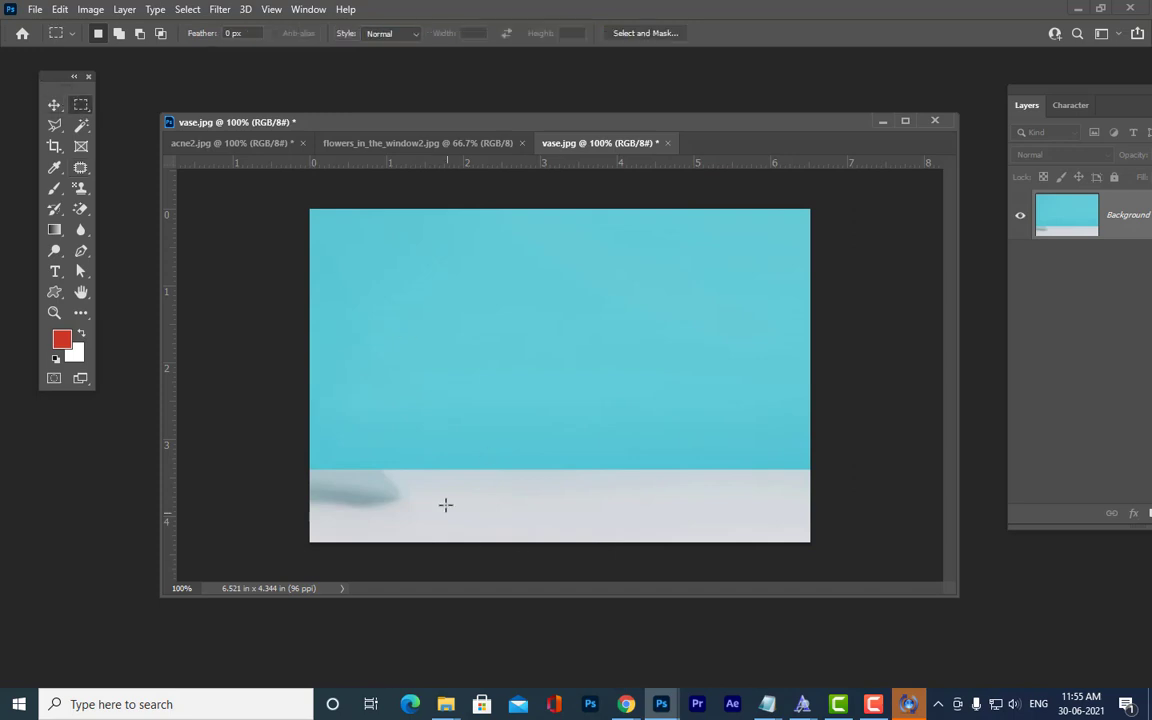
pyautogui.moveTo(421, 460); pyautogui.dragTo(606, 534)
pyautogui.click(81, 167)
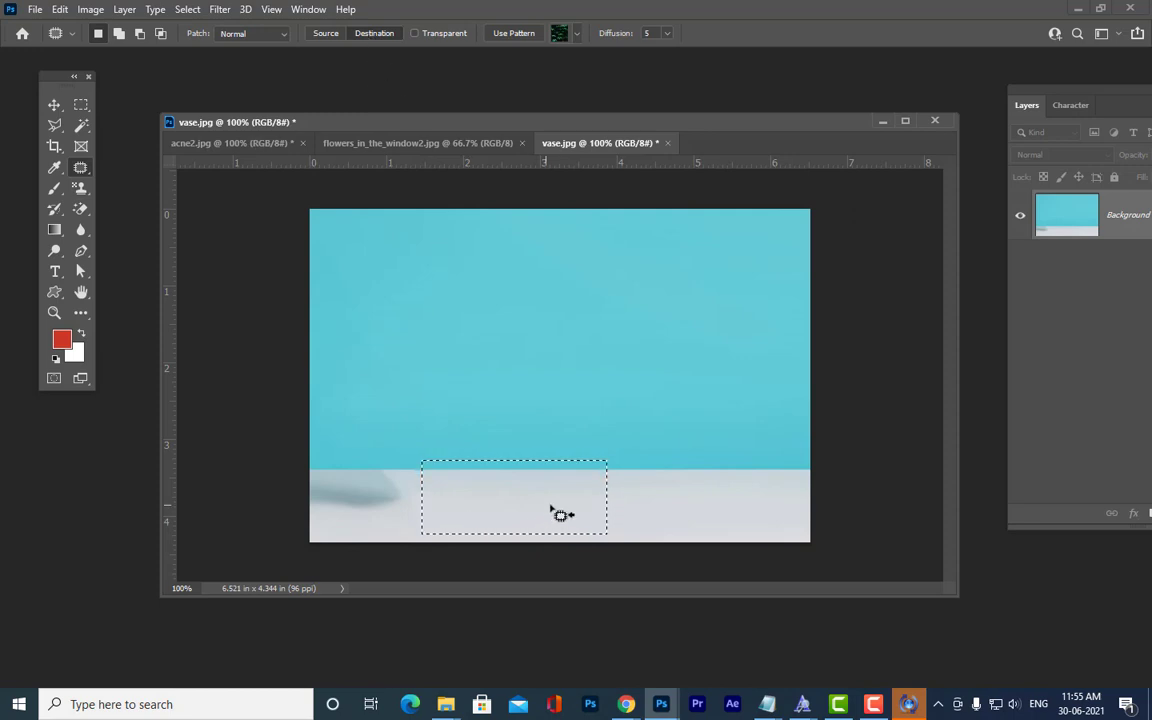
pyautogui.moveTo(555, 511); pyautogui.dragTo(429, 510)
pyautogui.hotkey('ctrl', 'd')
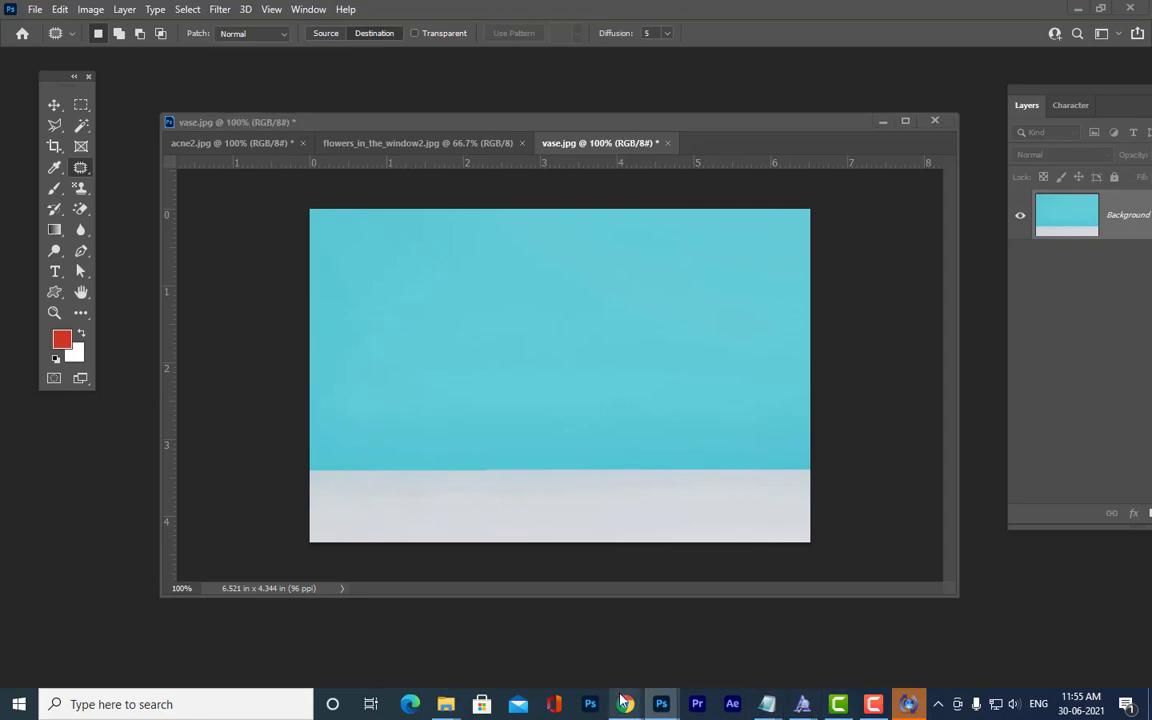
# Switch to Chrome and search Google Images for "clean plate vfx".
pyautogui.moveTo(626, 704)
pyautogui.click(530, 630)
pyautogui.click(705, 194)
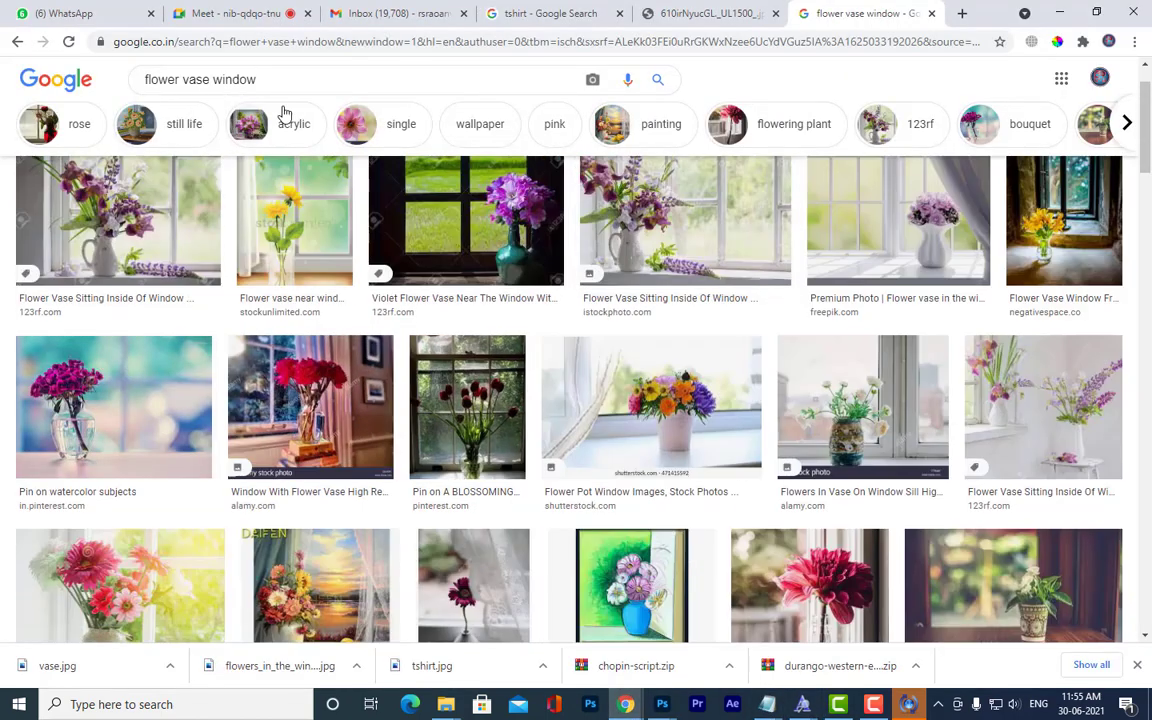
pyautogui.moveTo(262, 80); pyautogui.dragTo(3, 95)
pyautogui.write('clean')
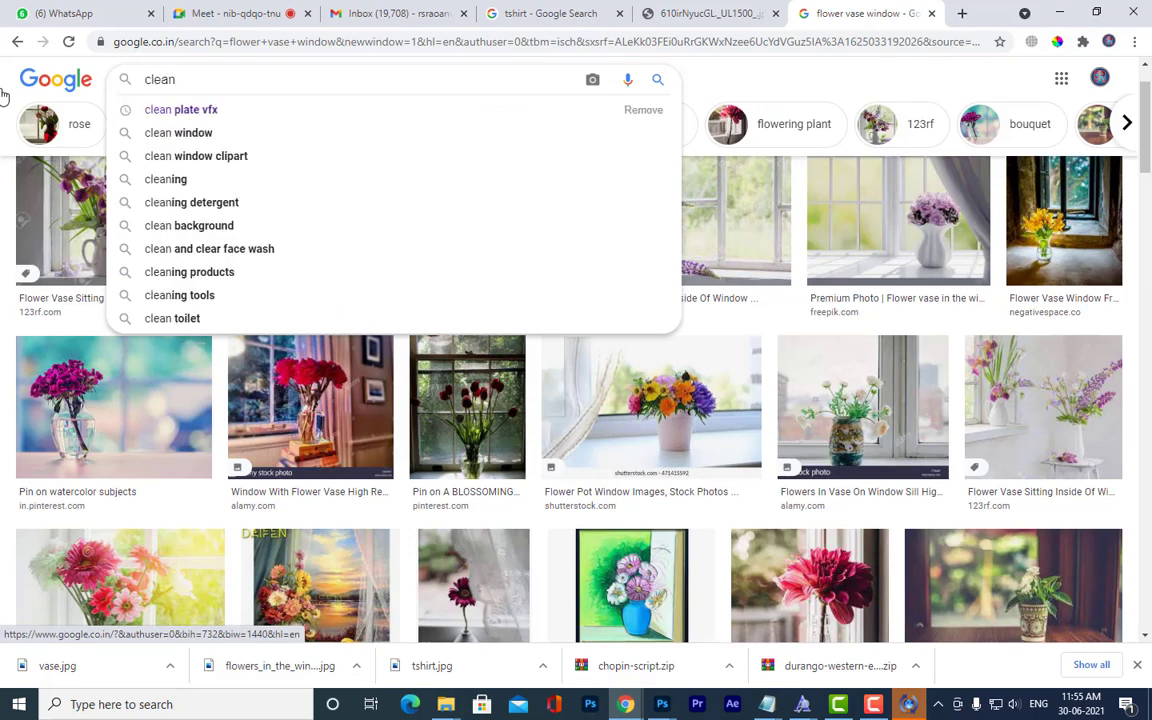
pyautogui.press('Down')
pyautogui.press('Return')
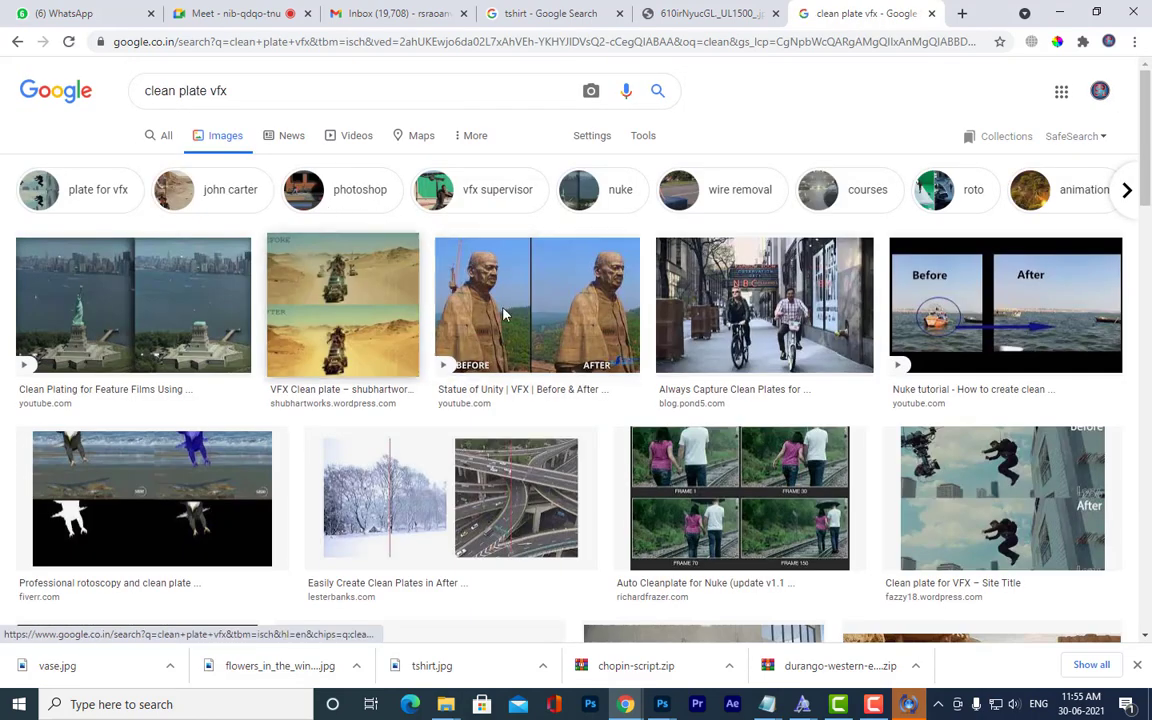
# Save the street photo of two cyclists from the image results to the Desktop as cleanplate.
pyautogui.click(818, 319)
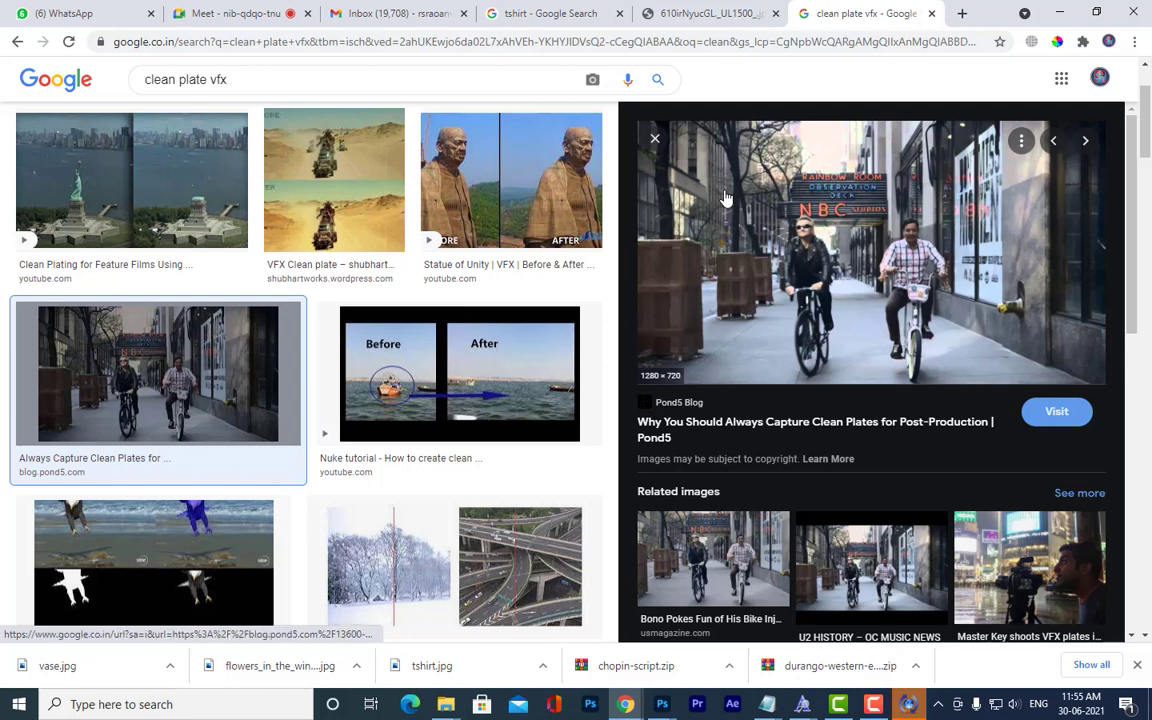
pyautogui.rightClick(832, 245)
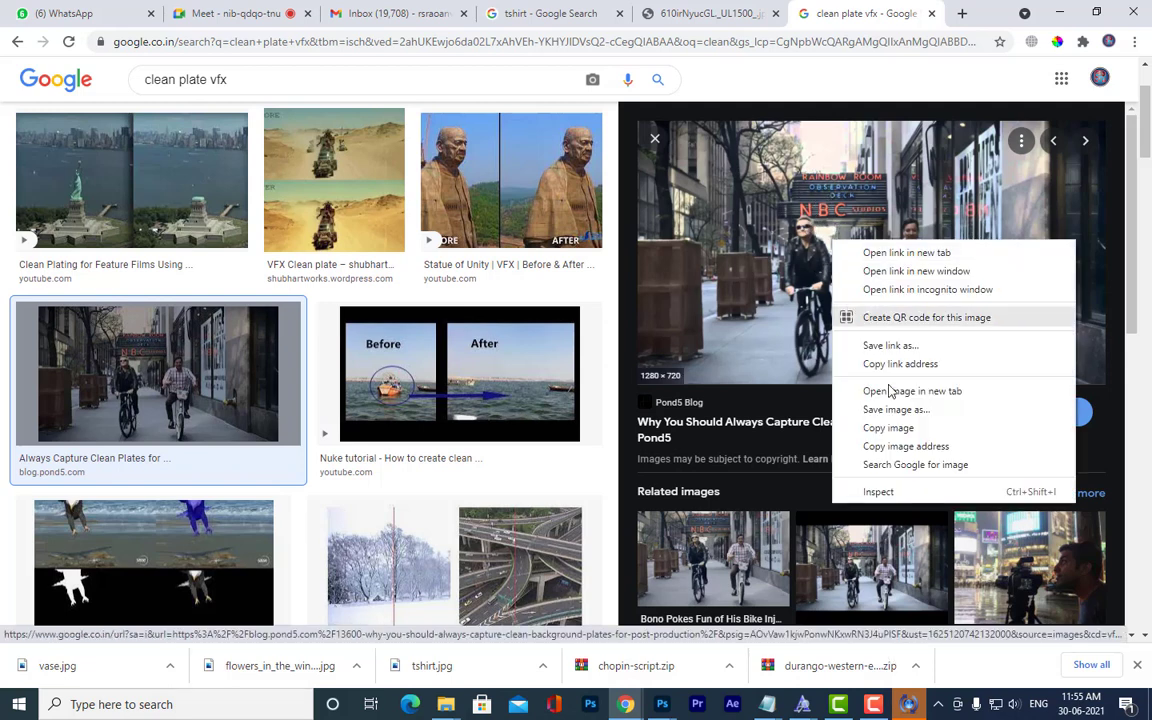
pyautogui.click(920, 407)
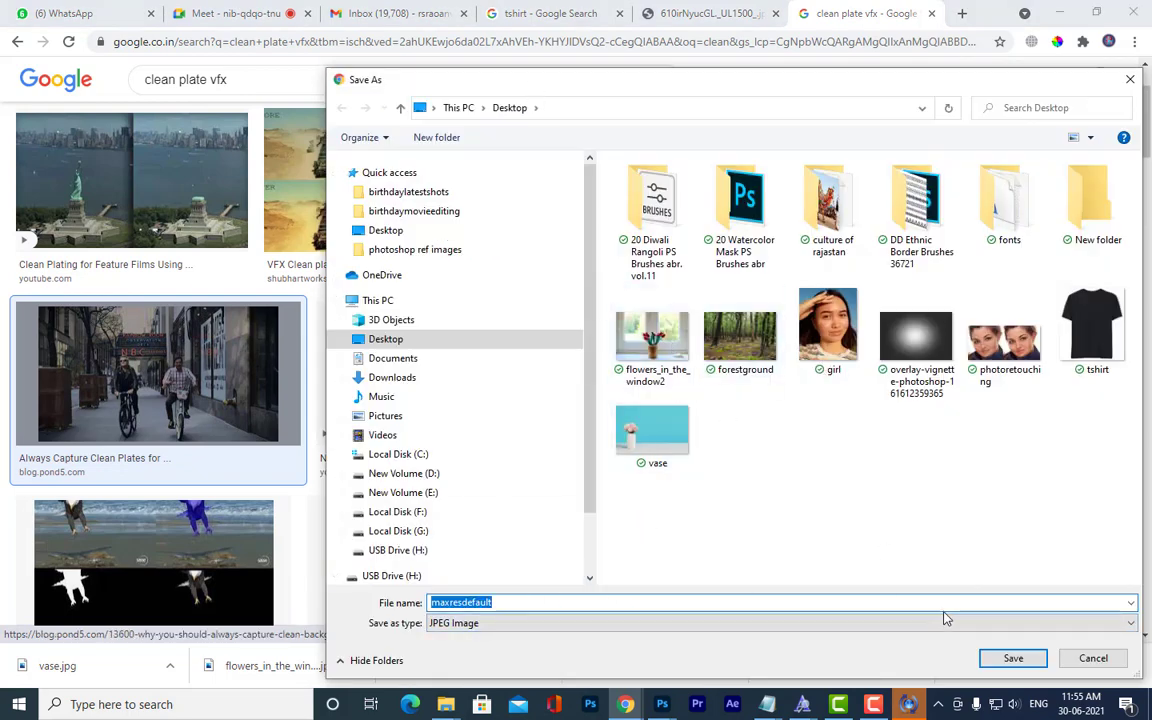
pyautogui.write('cleanplate')
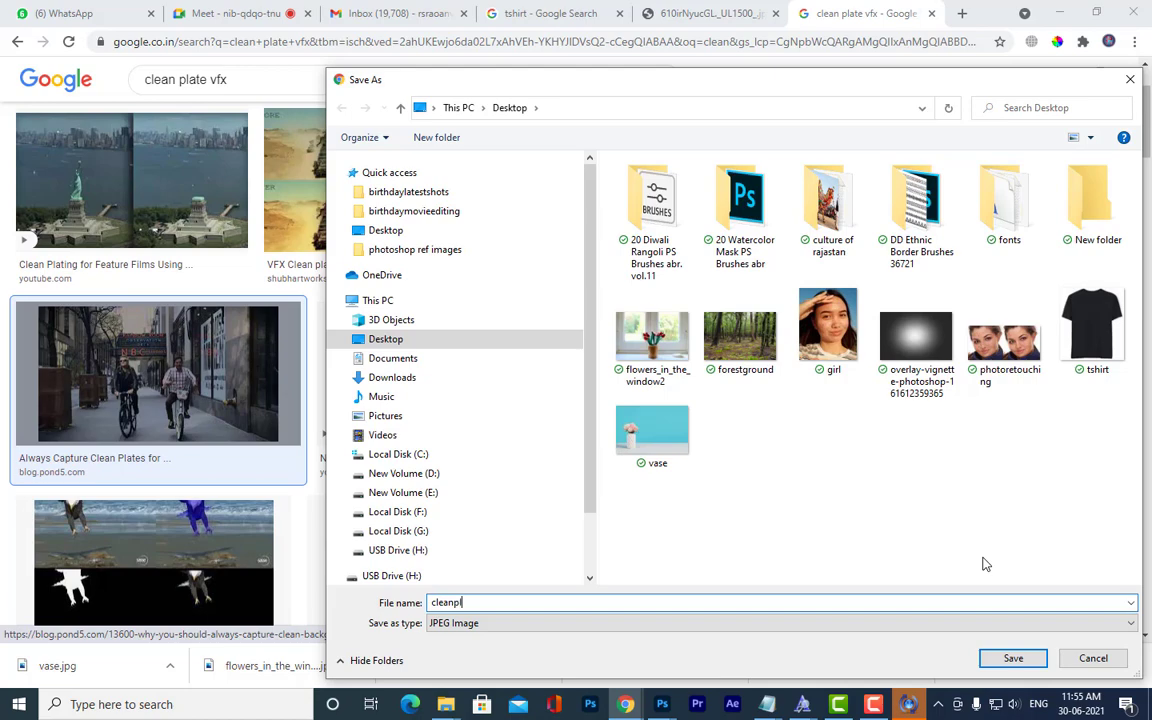
pyautogui.click(1013, 658)
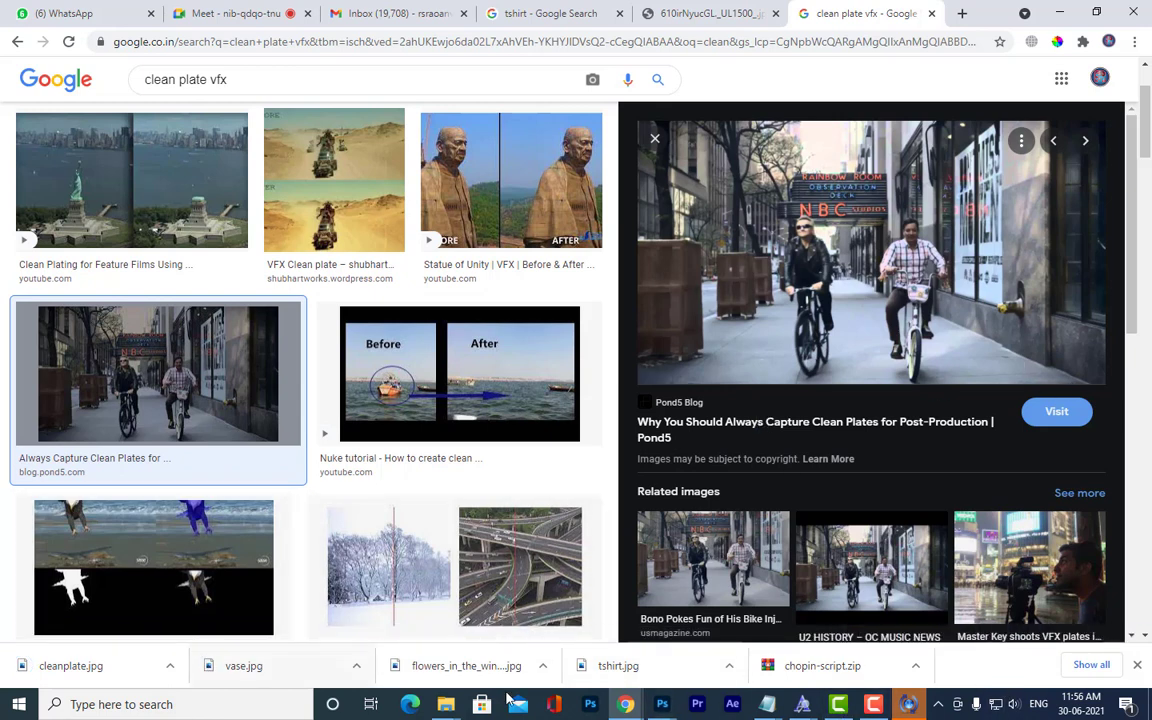
# Send the cleanplate photo from the Desktop to the MWF 10-12pm Photoshop group on WhatsApp Web.
pyautogui.click(45, 13)
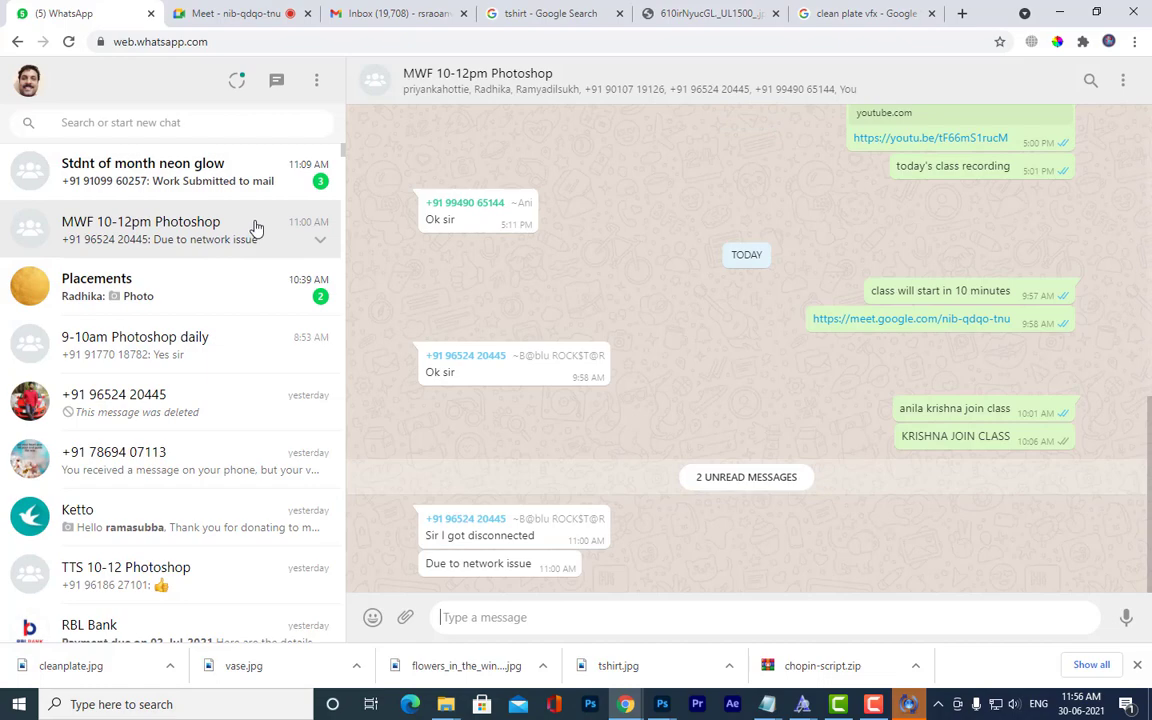
pyautogui.click(405, 617)
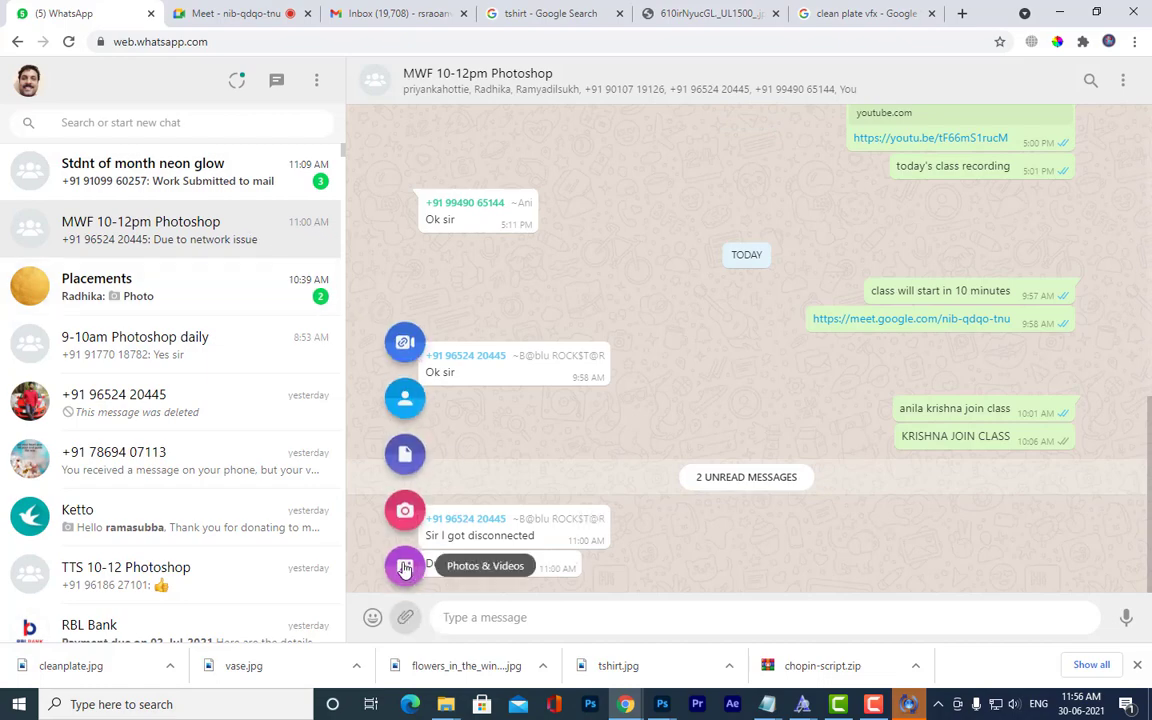
pyautogui.click(405, 568)
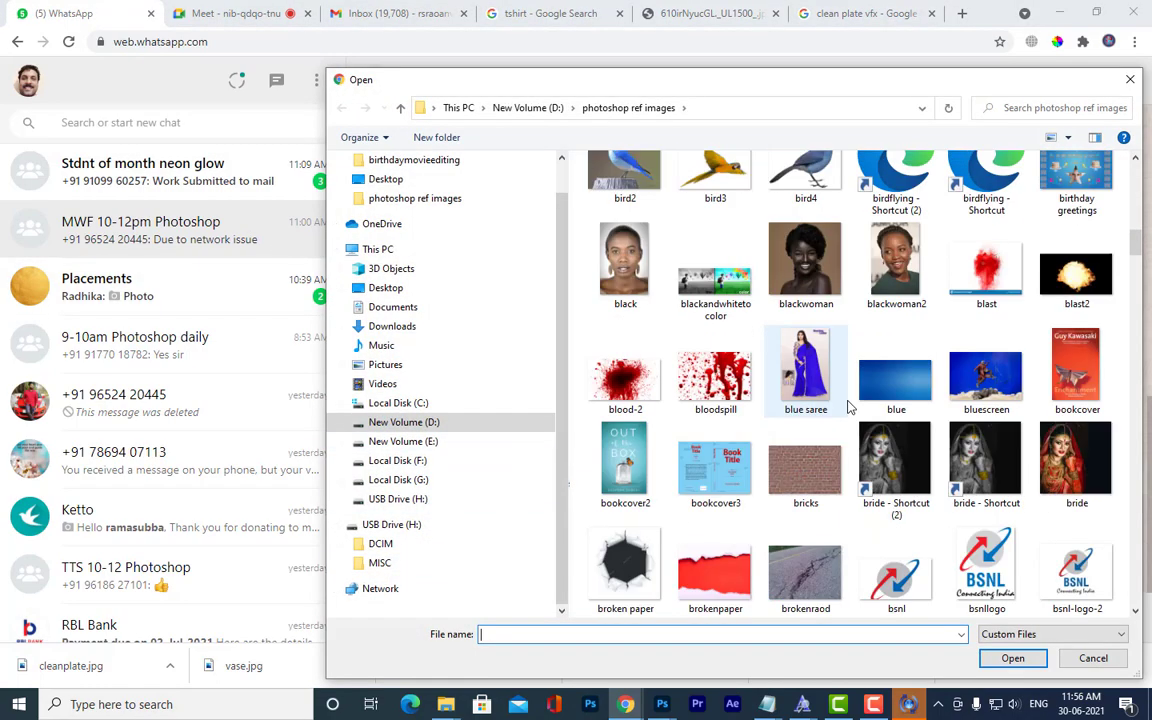
pyautogui.scroll(-10, 847, 407)
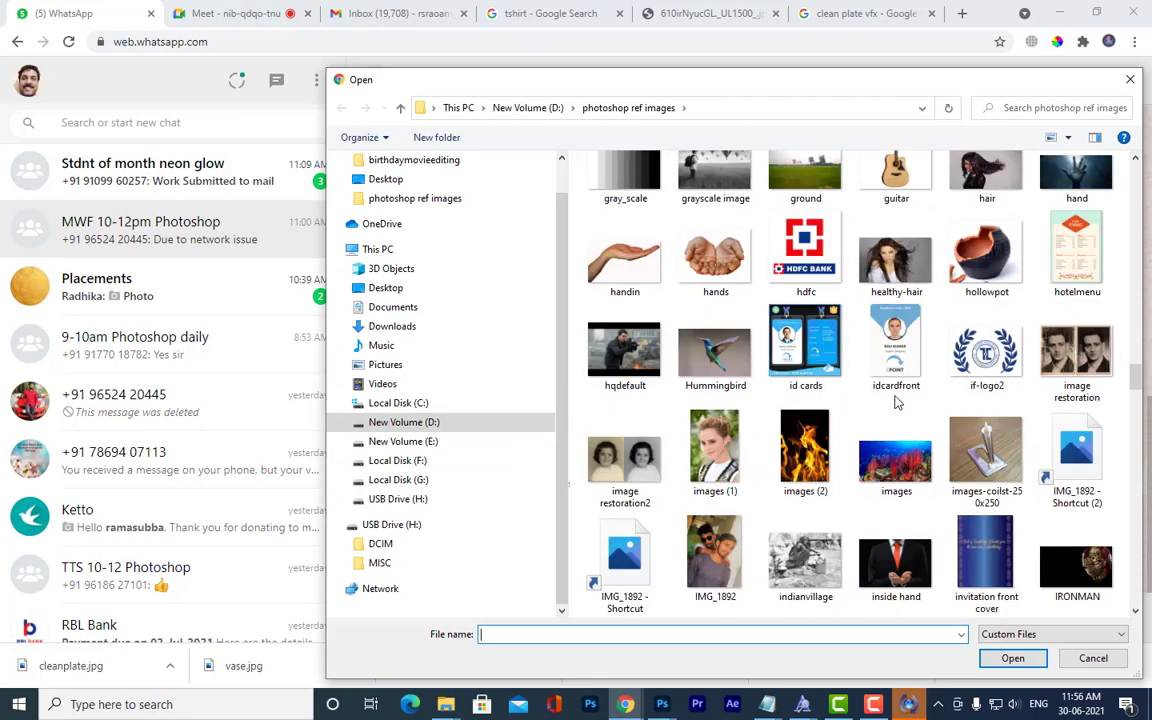
pyautogui.scroll(3, 997, 390)
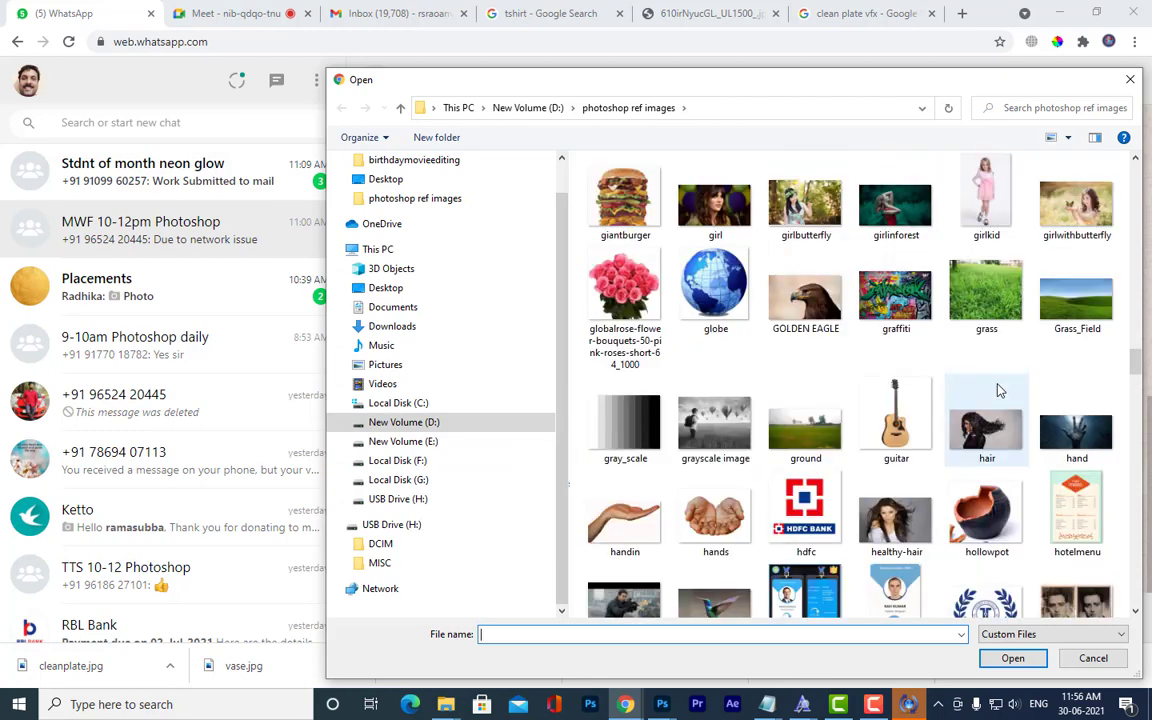
pyautogui.scroll(-8, 997, 390)
pyautogui.scroll(-5, 997, 390)
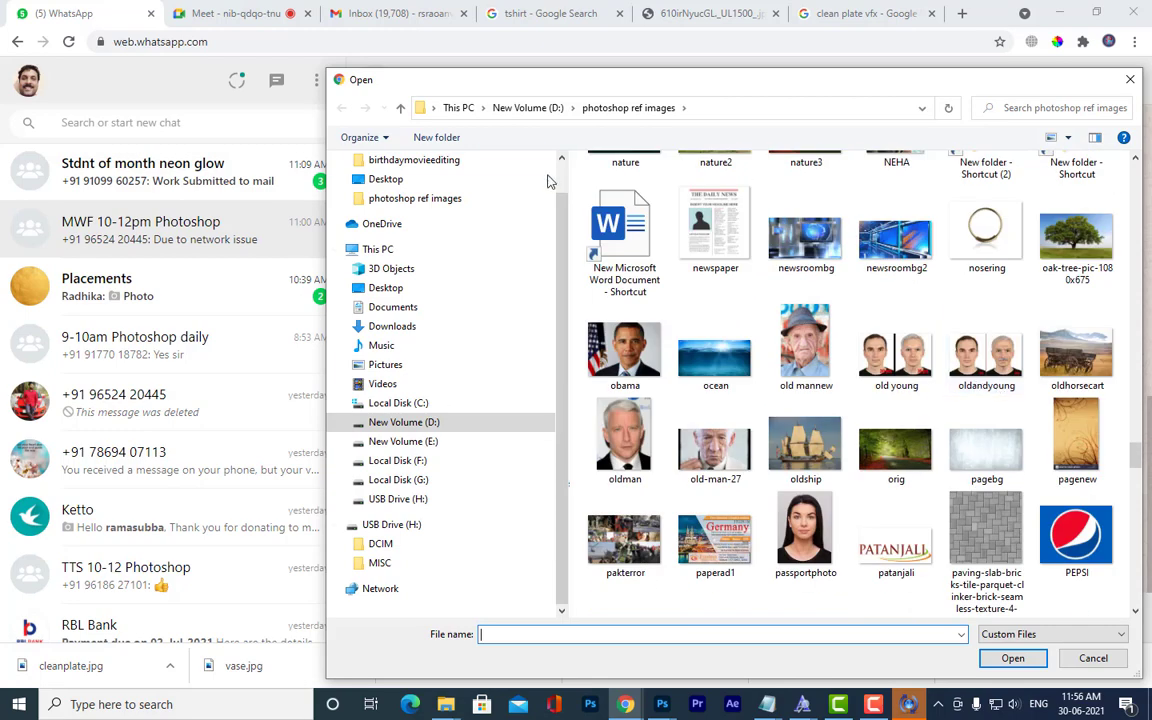
pyautogui.click(383, 180)
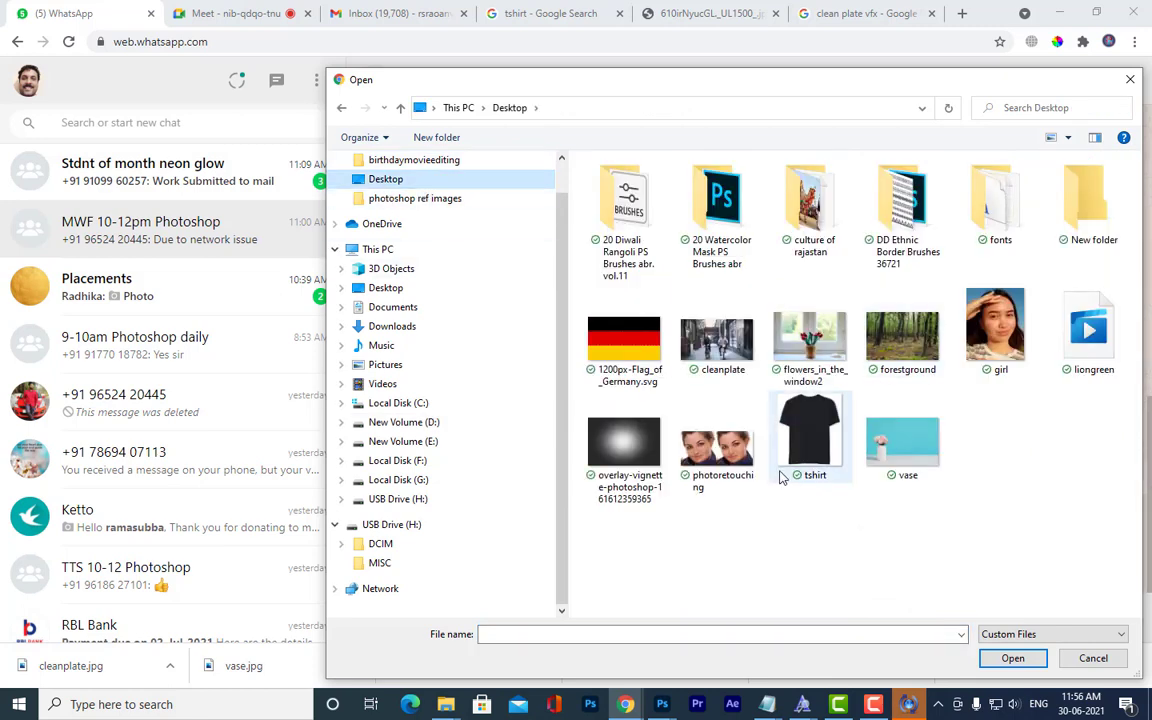
pyautogui.click(720, 346)
pyautogui.click(1011, 658)
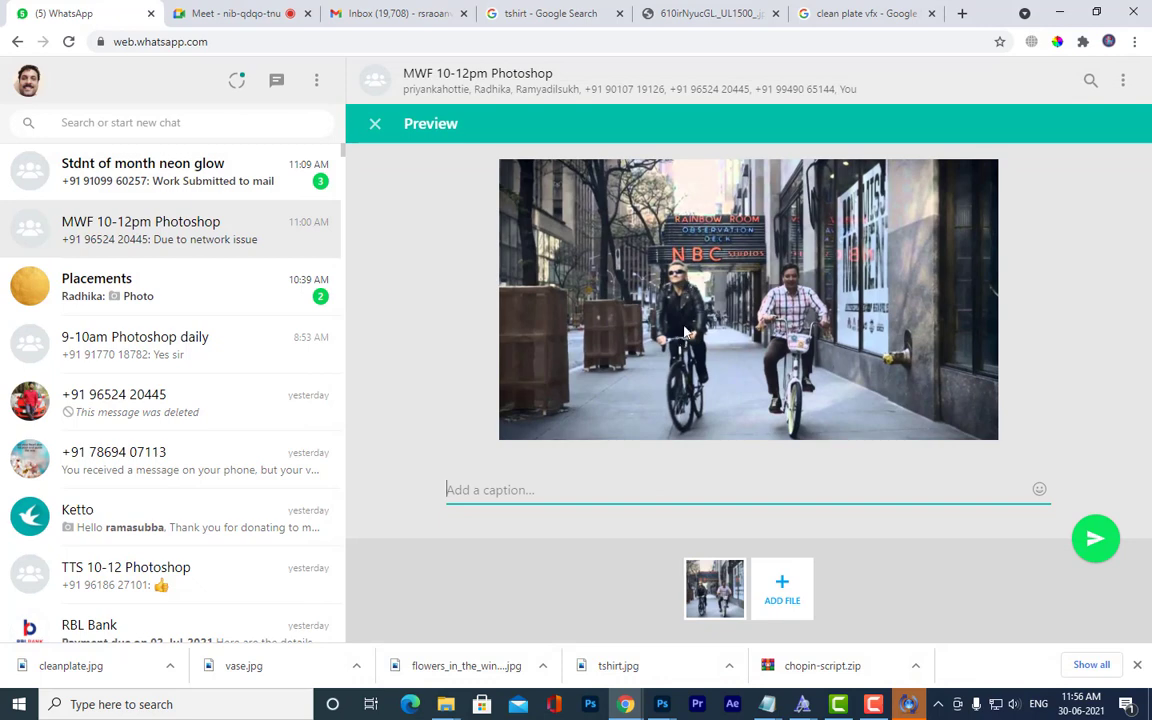
pyautogui.click(1096, 540)
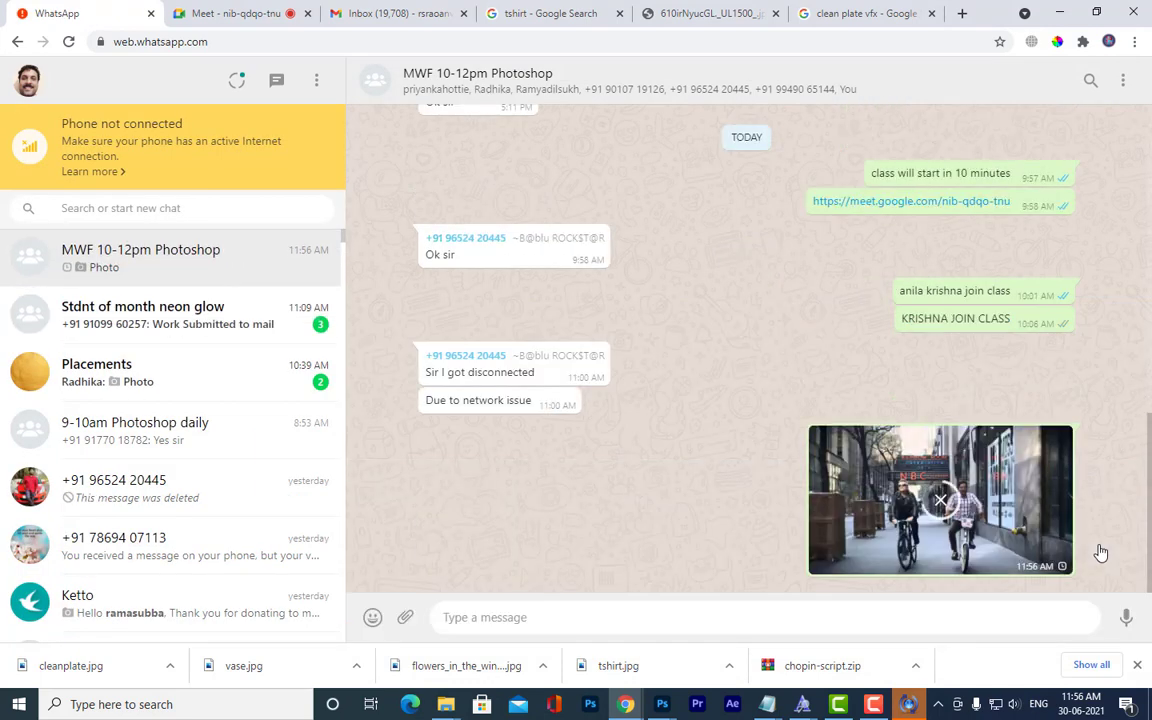
# View the Stdnt of month neon glow chat, return to the class group and switch to the Google Meet call.
pyautogui.click(200, 334)
pyautogui.click(195, 276)
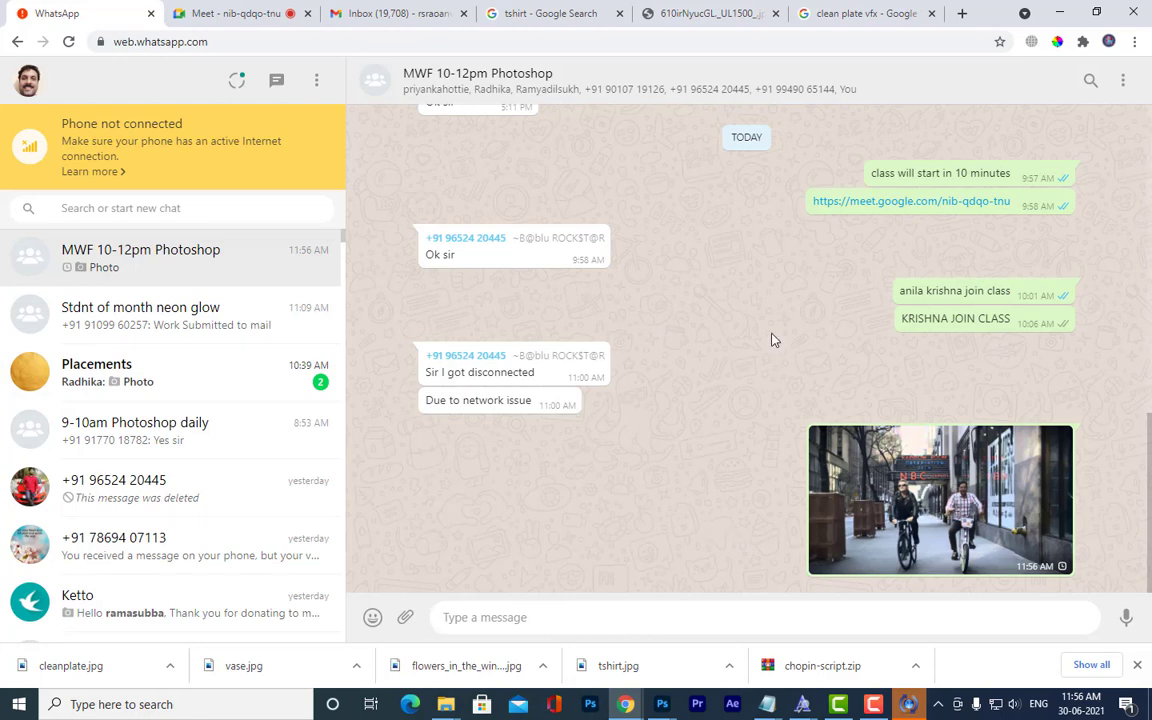
pyautogui.click(200, 12)
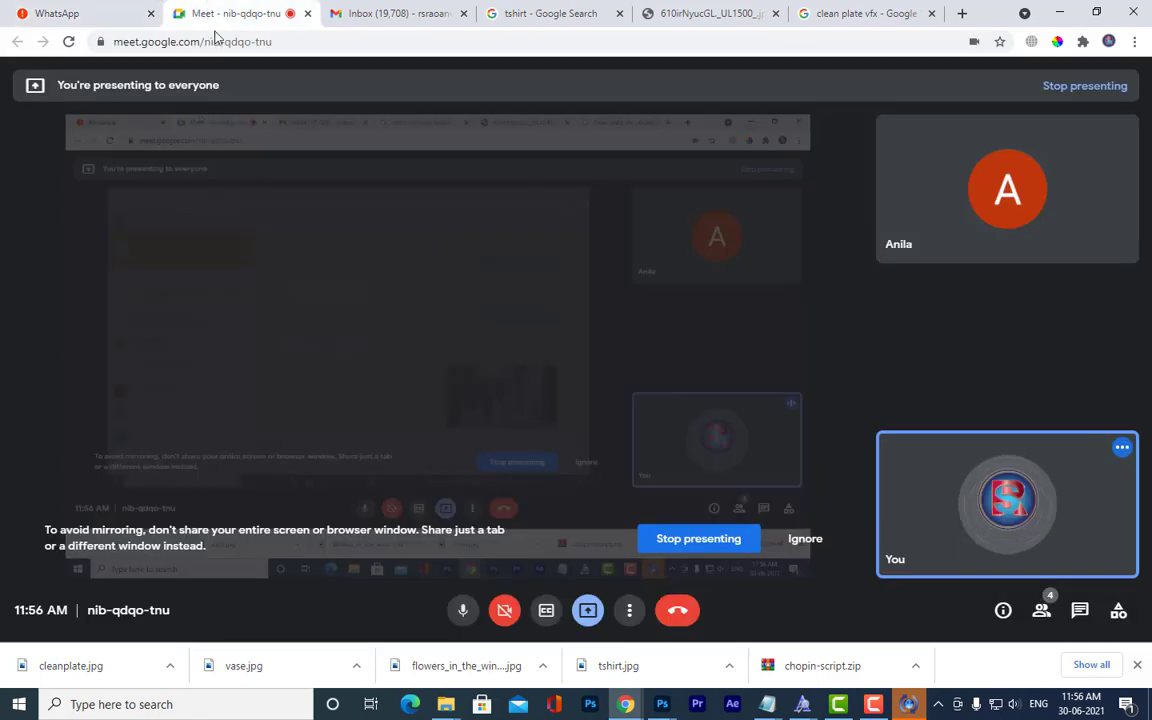